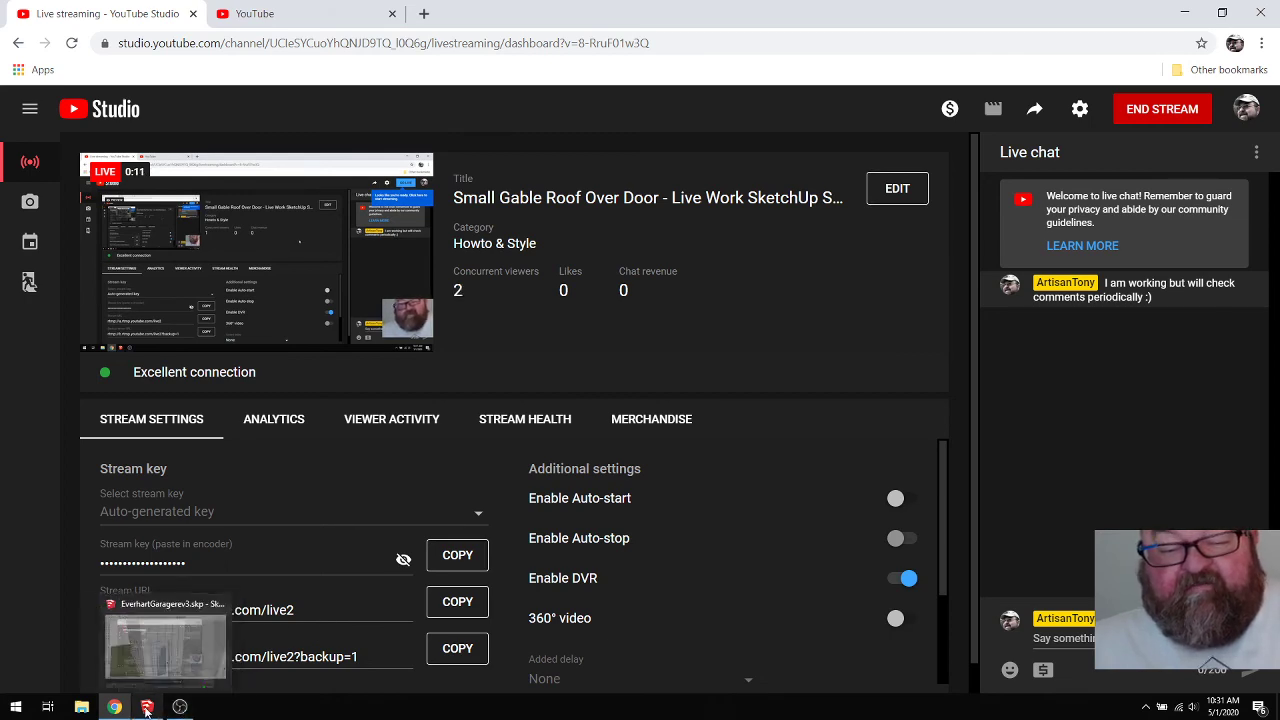
Switch from YouTube Studio to the SketchUp window showing the garage side door.
left_click(147, 708)
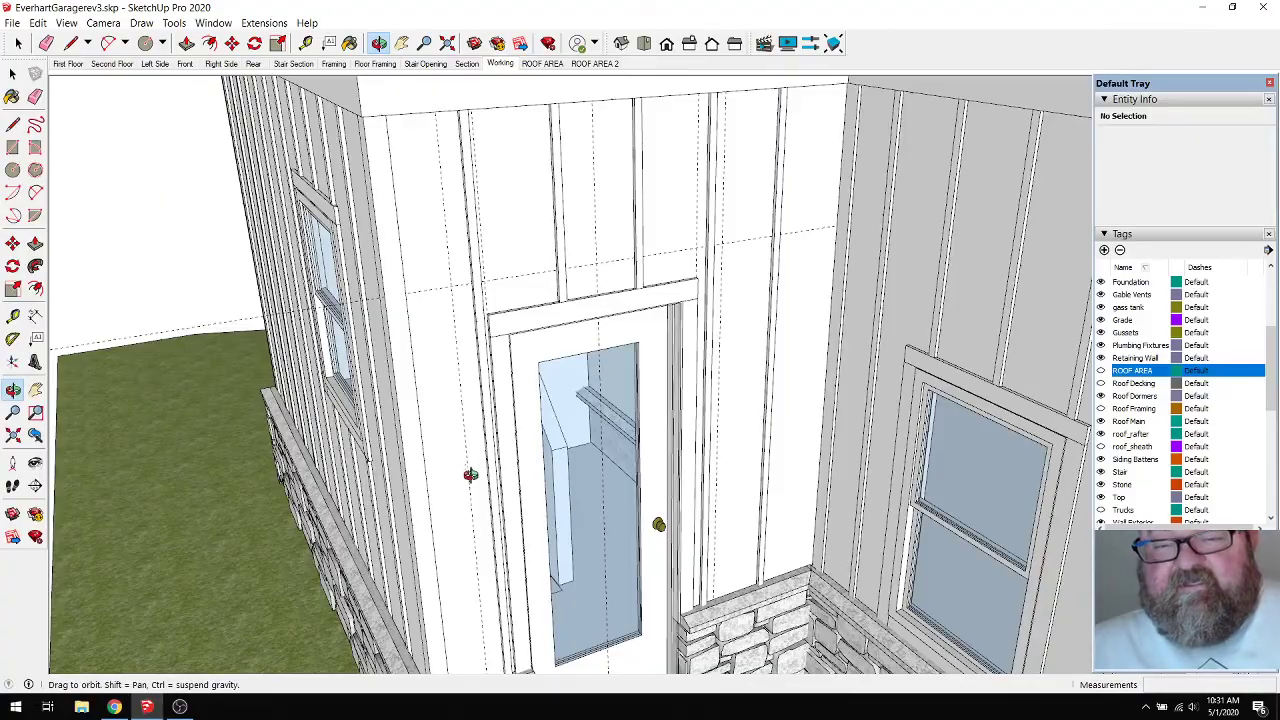
left_click_drag(470, 475, 493, 398)
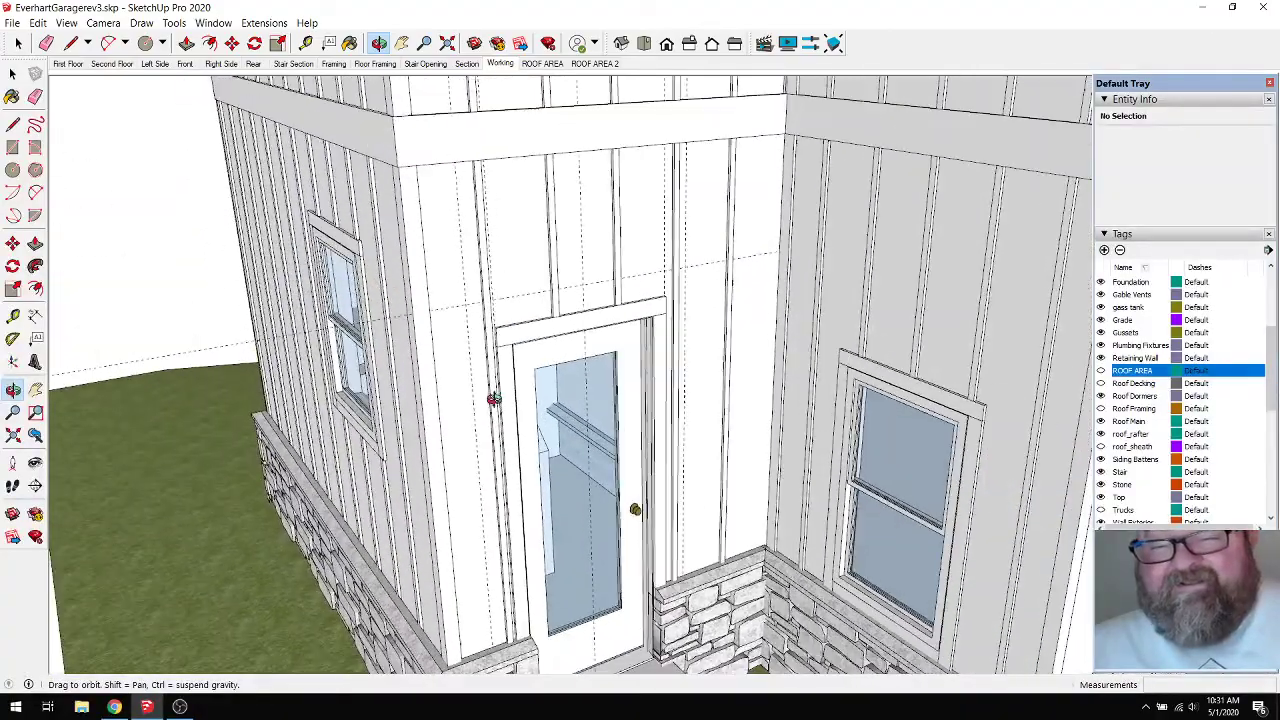
mouse_move(705, 380)
left_mouse_down()
mouse_move(663, 357)
mouse_move(728, 388)
left_mouse_up()
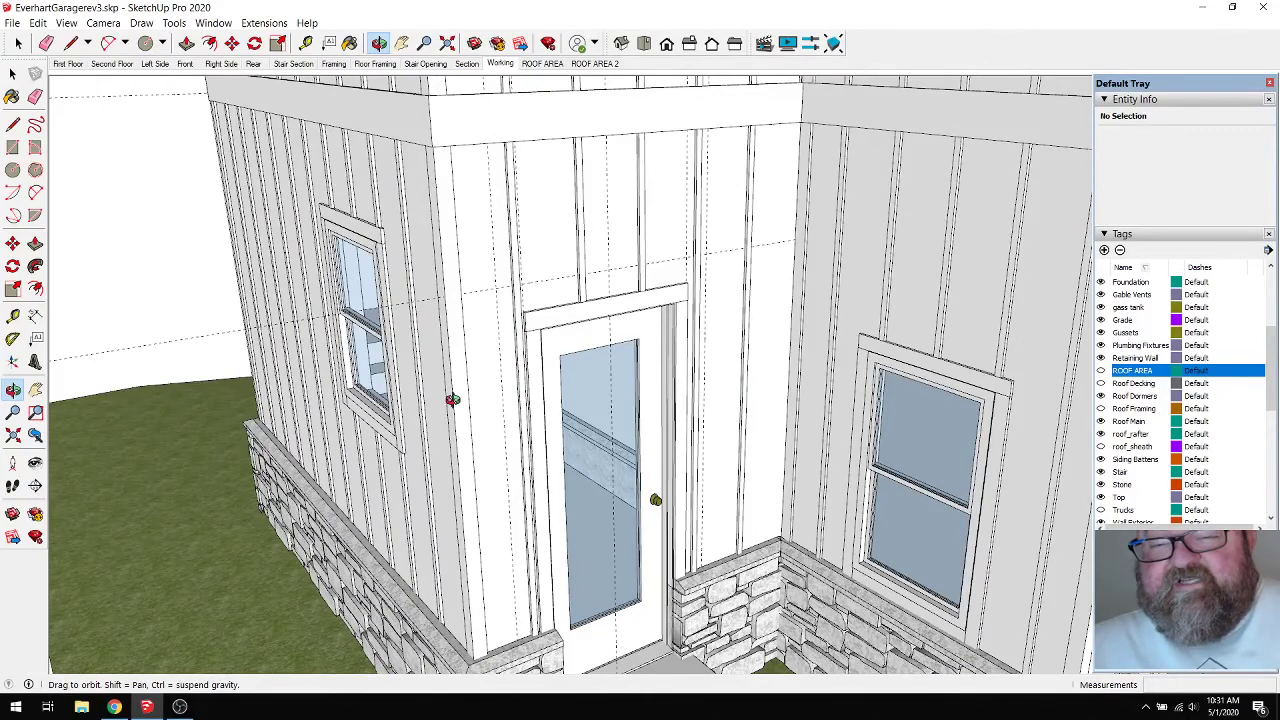
left_click_drag(584, 291, 546, 311)
scroll(680, 297, "up", 3)
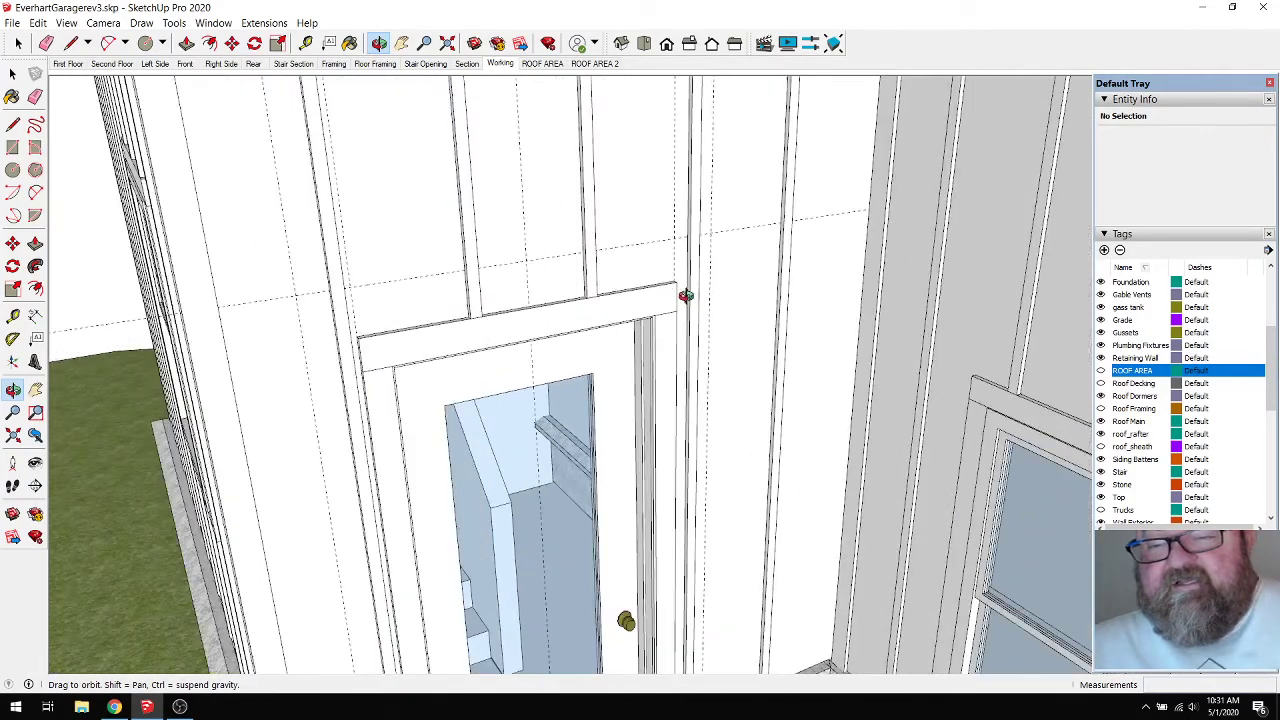
scroll(411, 351, "down", 6)
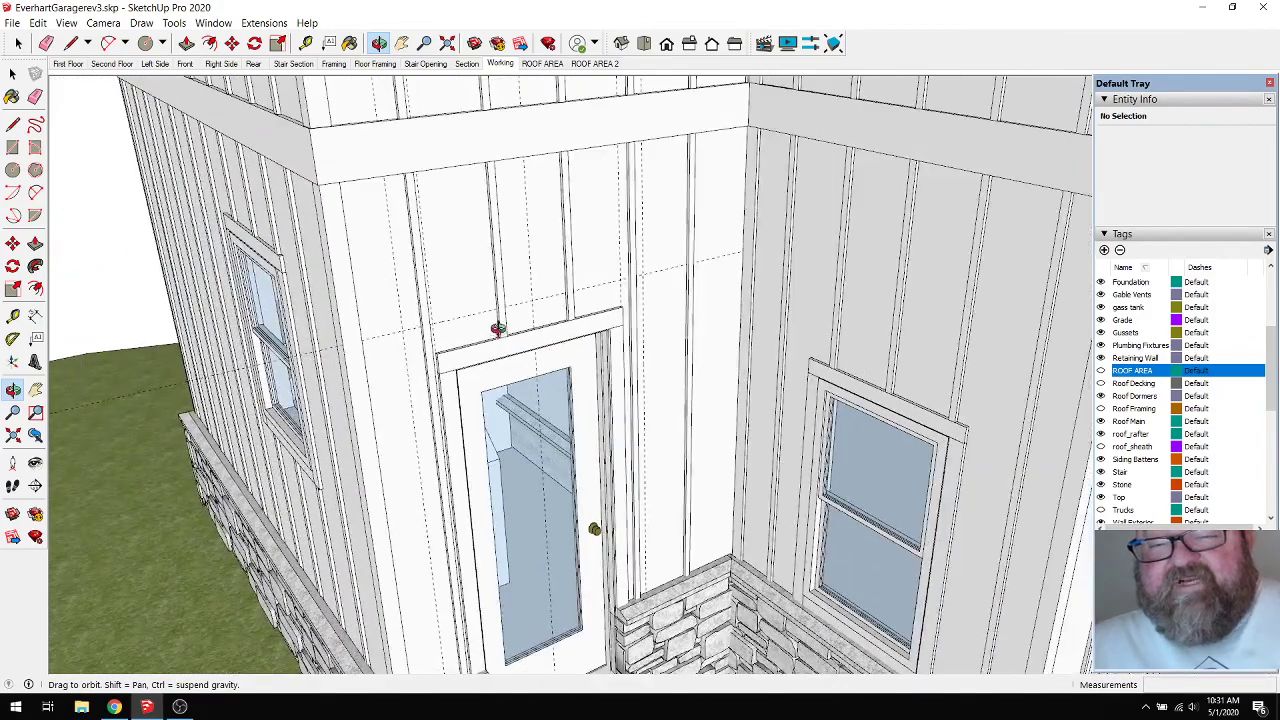
left_click_drag(497, 329, 423, 384)
scroll(450, 402, "down", 3)
scroll(430, 306, "down", 3)
scroll(434, 306, "up", 4)
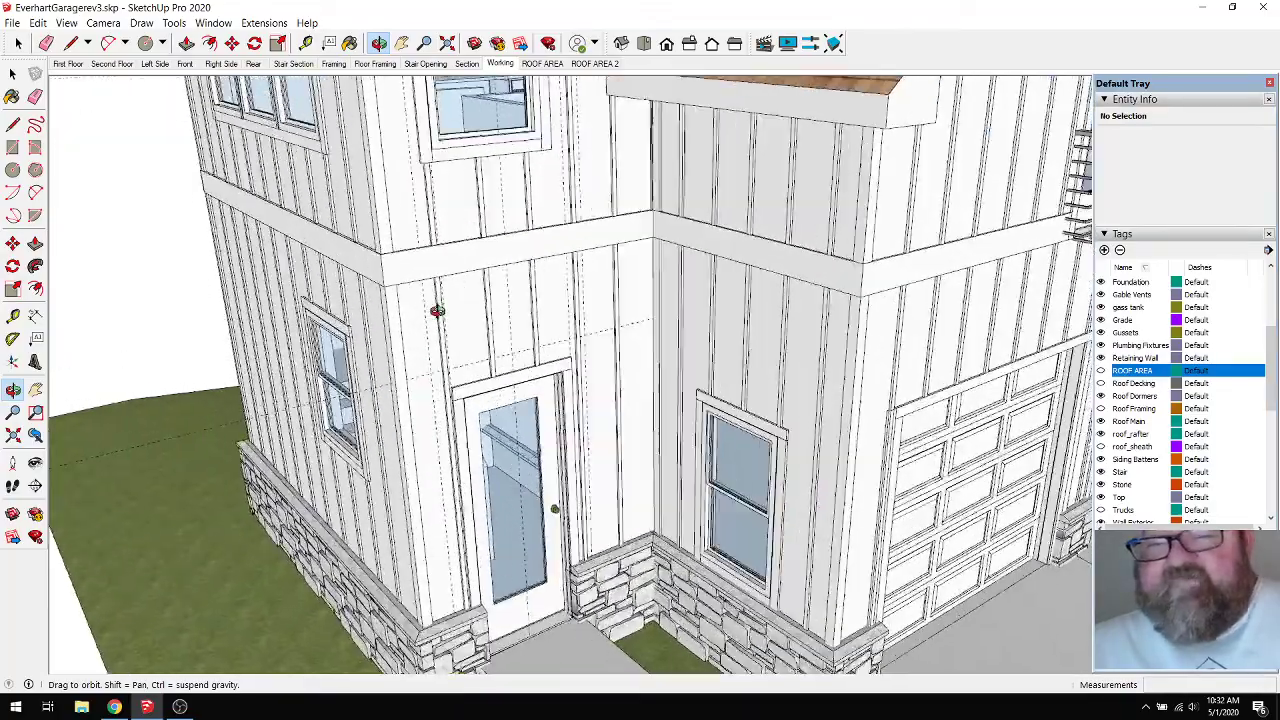
scroll(436, 451, "down", 4)
scroll(436, 451, "down", 4)
left_click_drag(436, 451, 500, 435)
scroll(500, 435, "up", 3)
scroll(500, 435, "up", 2)
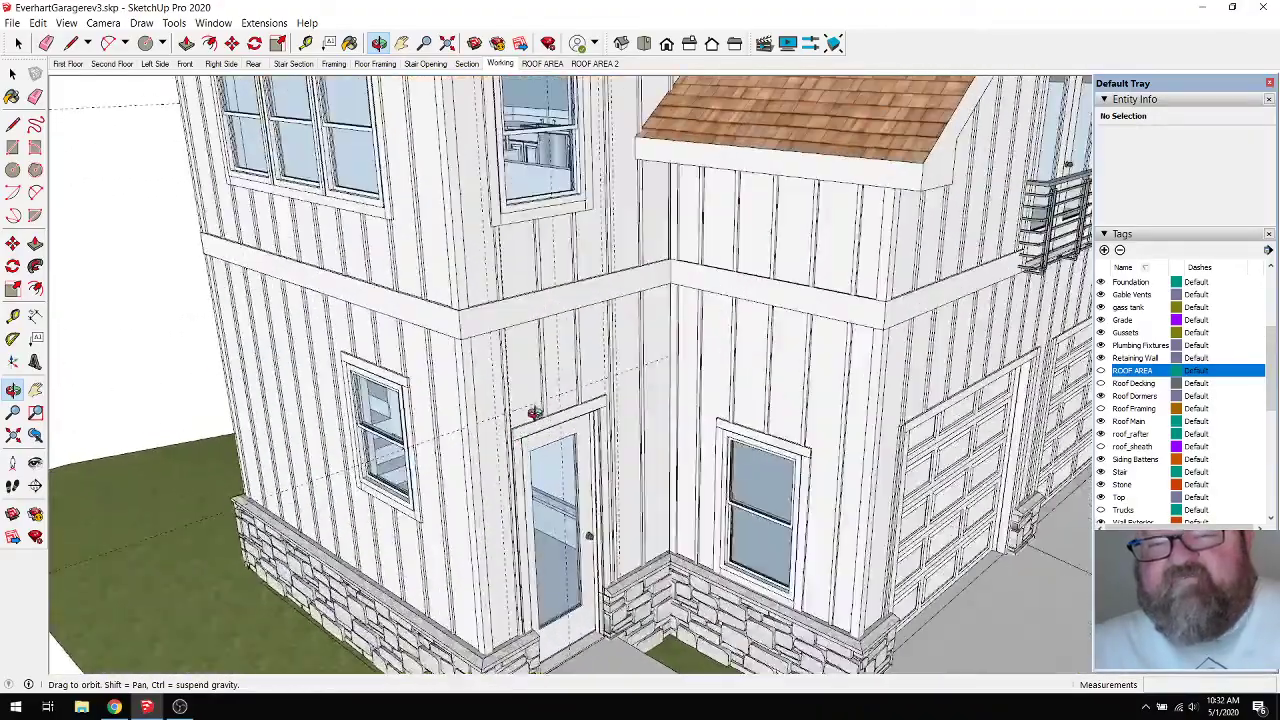
scroll(528, 423, "up", 4)
left_click_drag(540, 410, 524, 399)
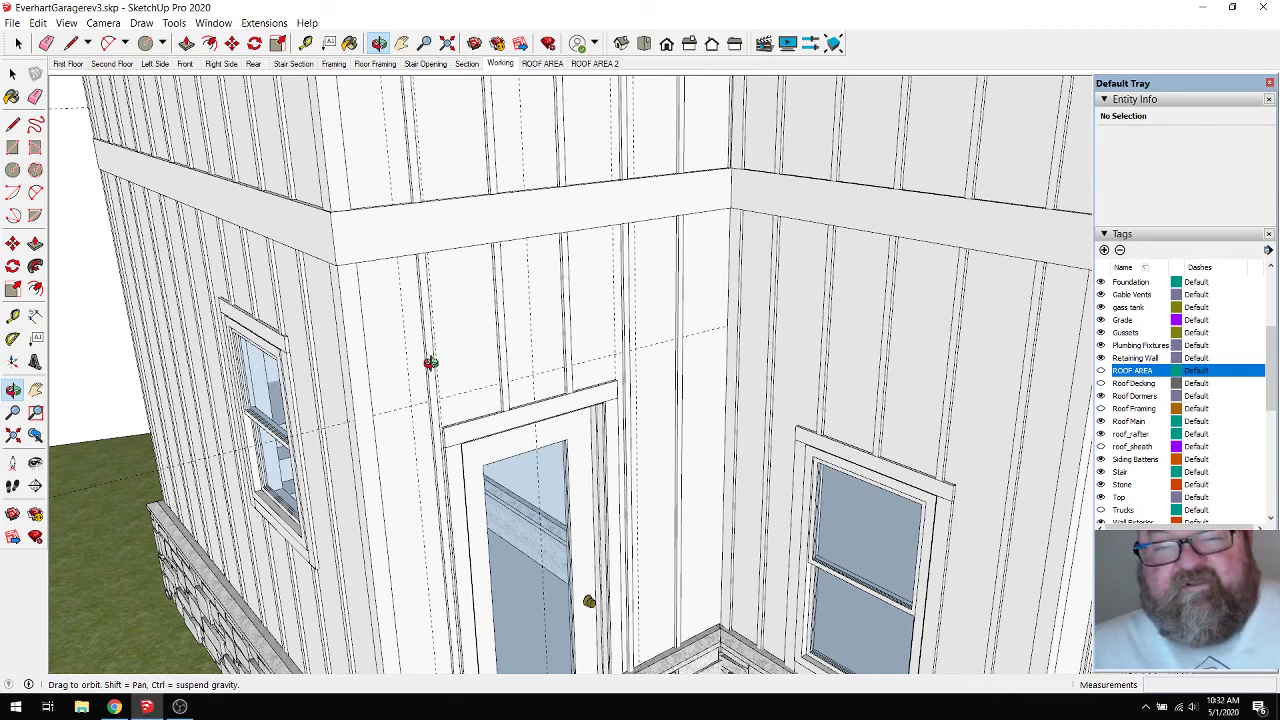
scroll(450, 349, "down", 4)
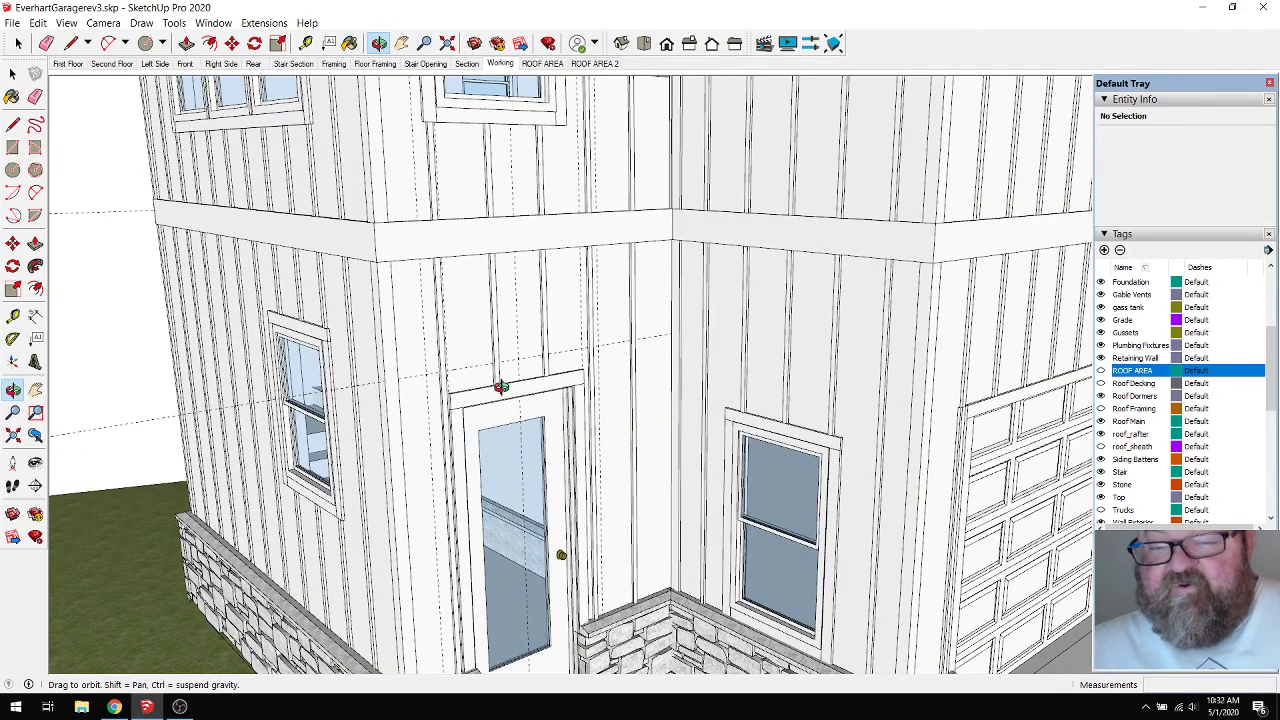
scroll(470, 370, "up", 2)
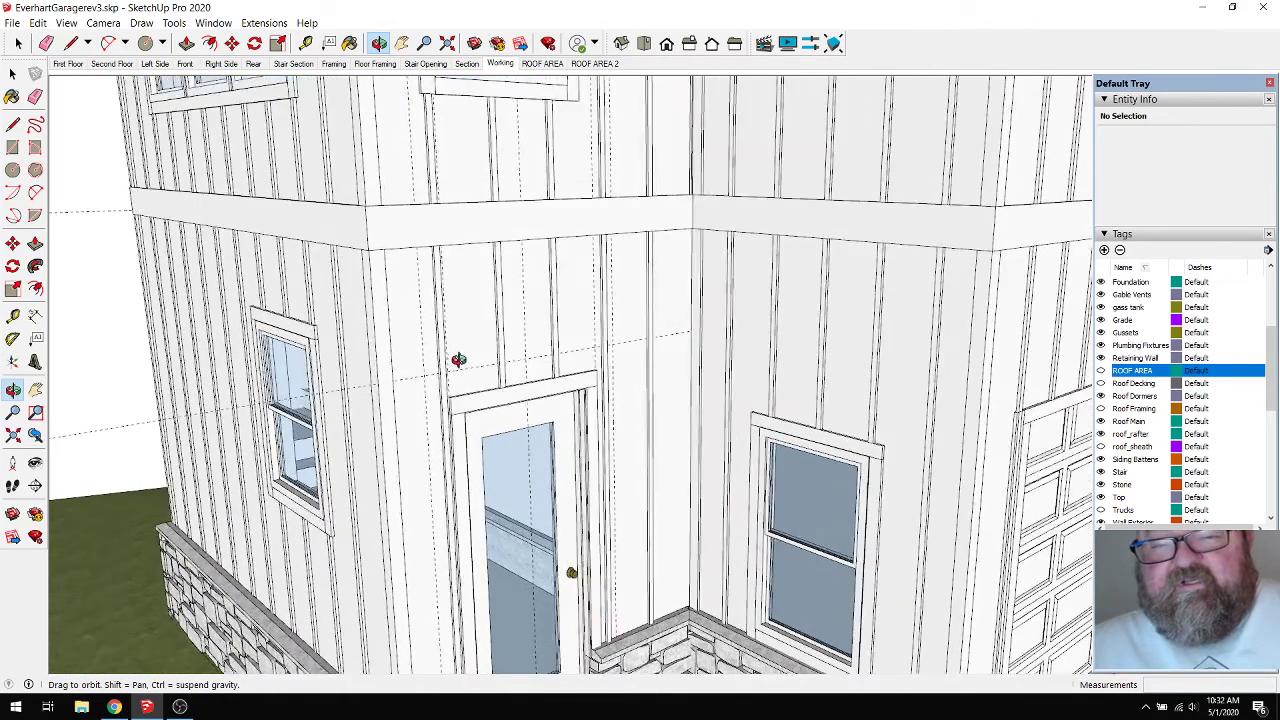
scroll(458, 360, "up", 3)
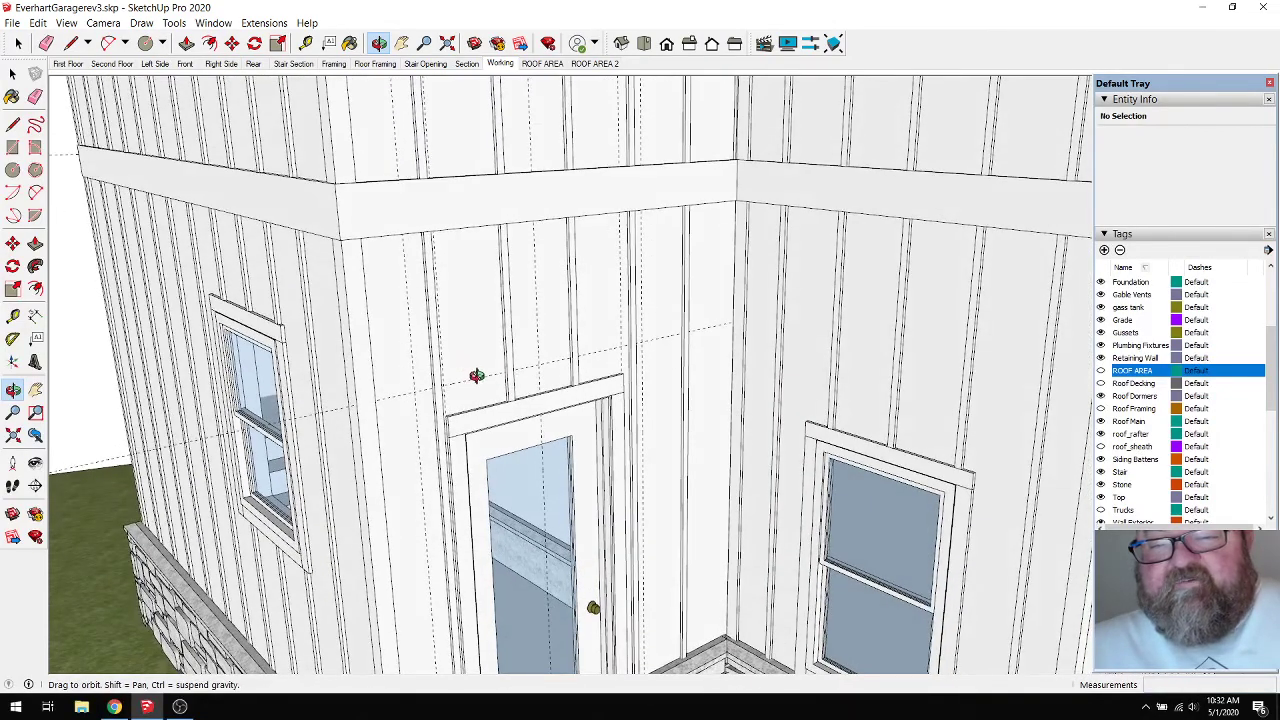
mouse_move(477, 376)
left_mouse_down()
mouse_move(477, 340)
mouse_move(440, 354)
mouse_move(478, 360)
left_mouse_up()
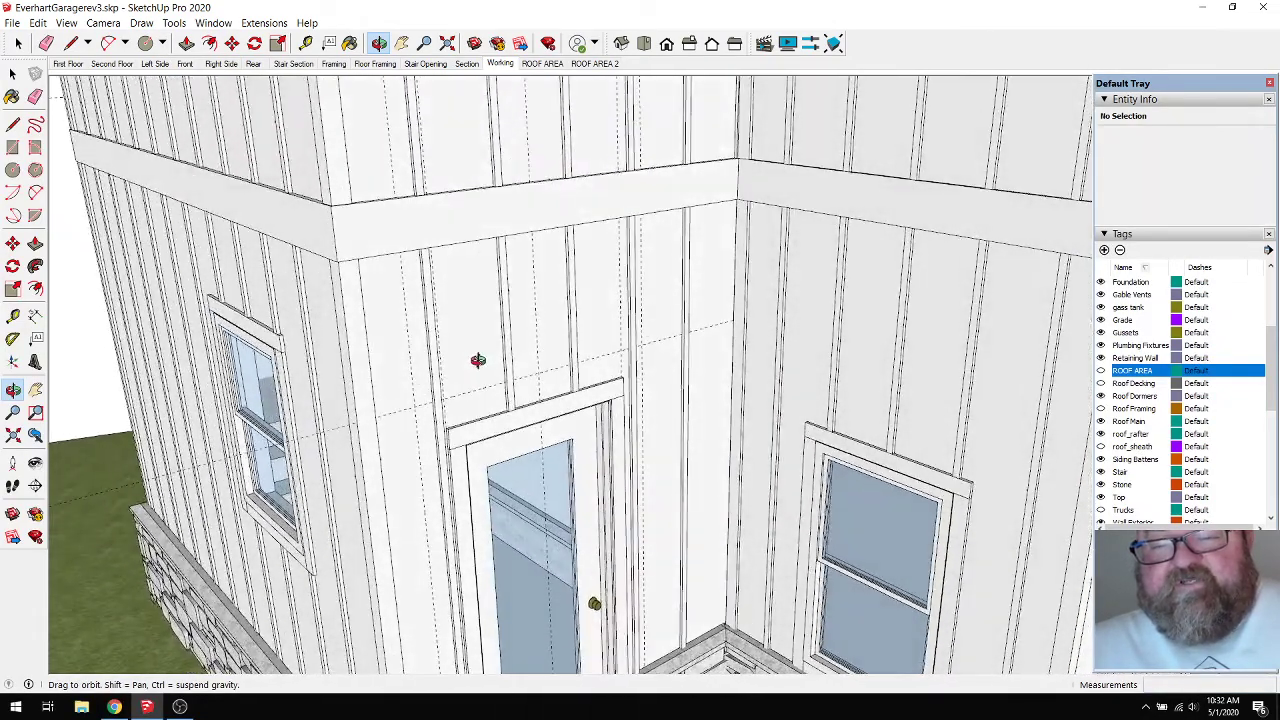
scroll(478, 360, "up", 4)
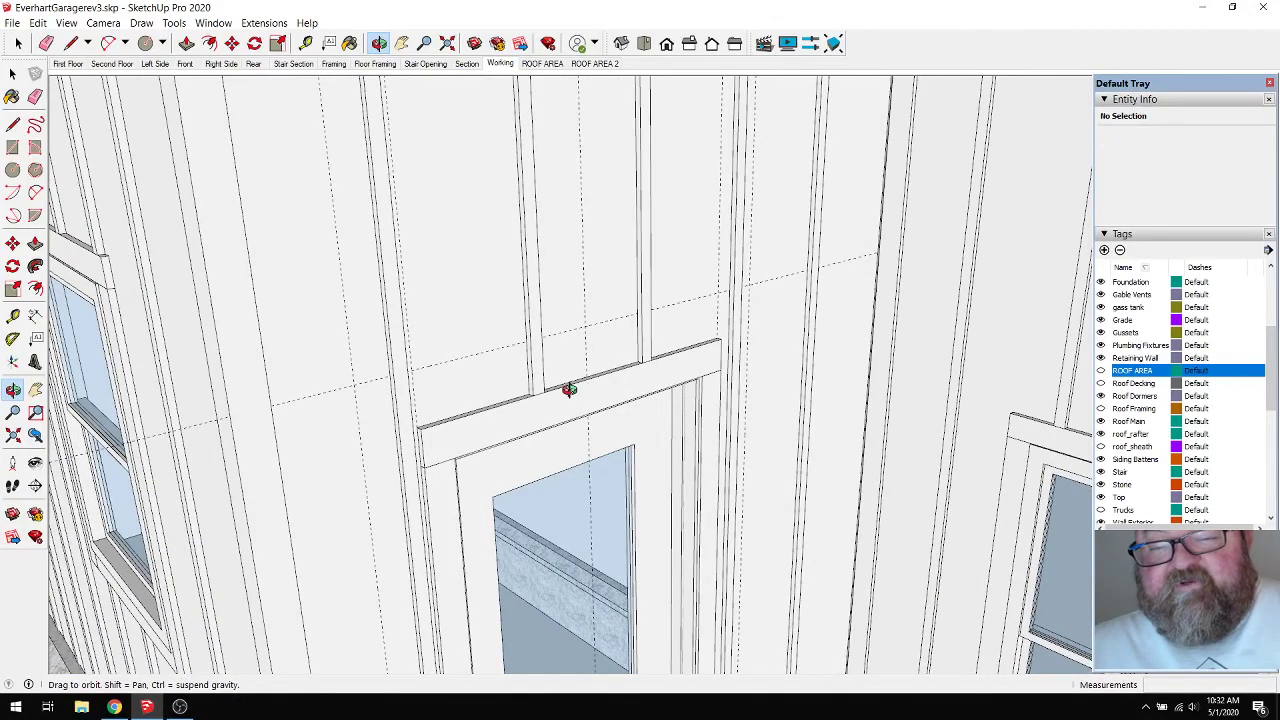
scroll(500, 384, "down", 3)
scroll(499, 390, "up", 1)
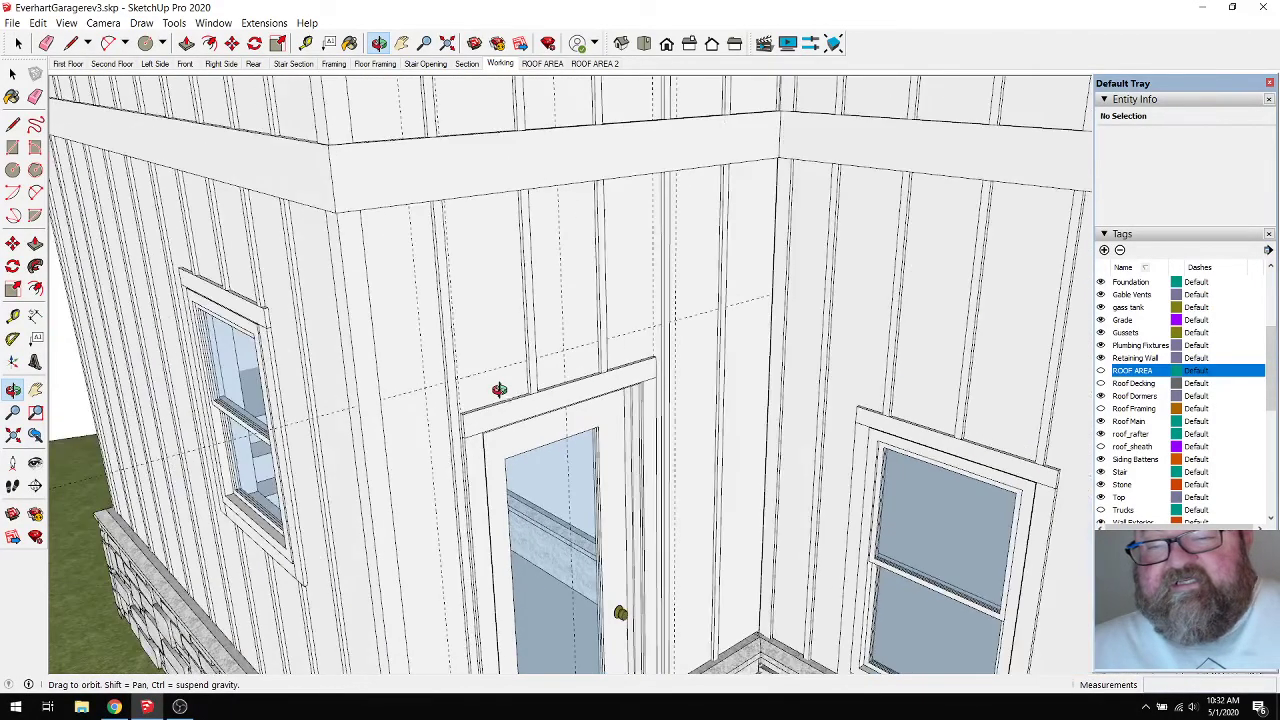
scroll(499, 390, "down", 4)
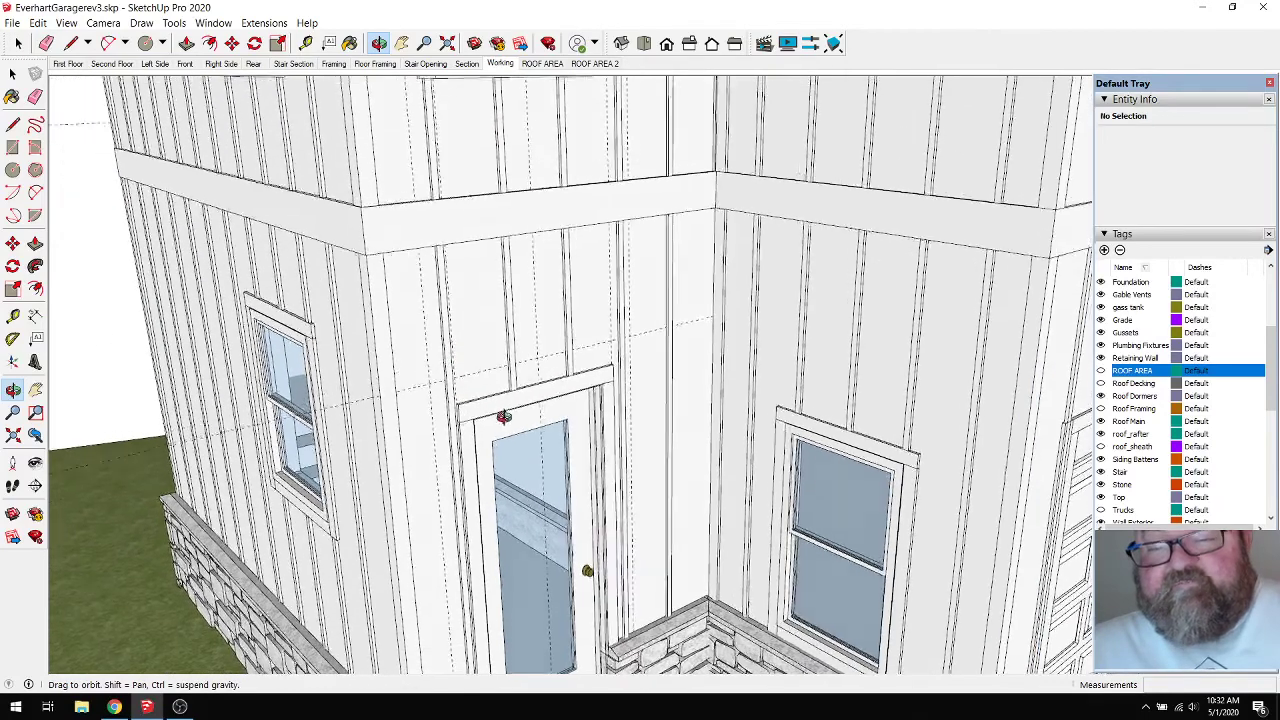
scroll(465, 458, "up", 2)
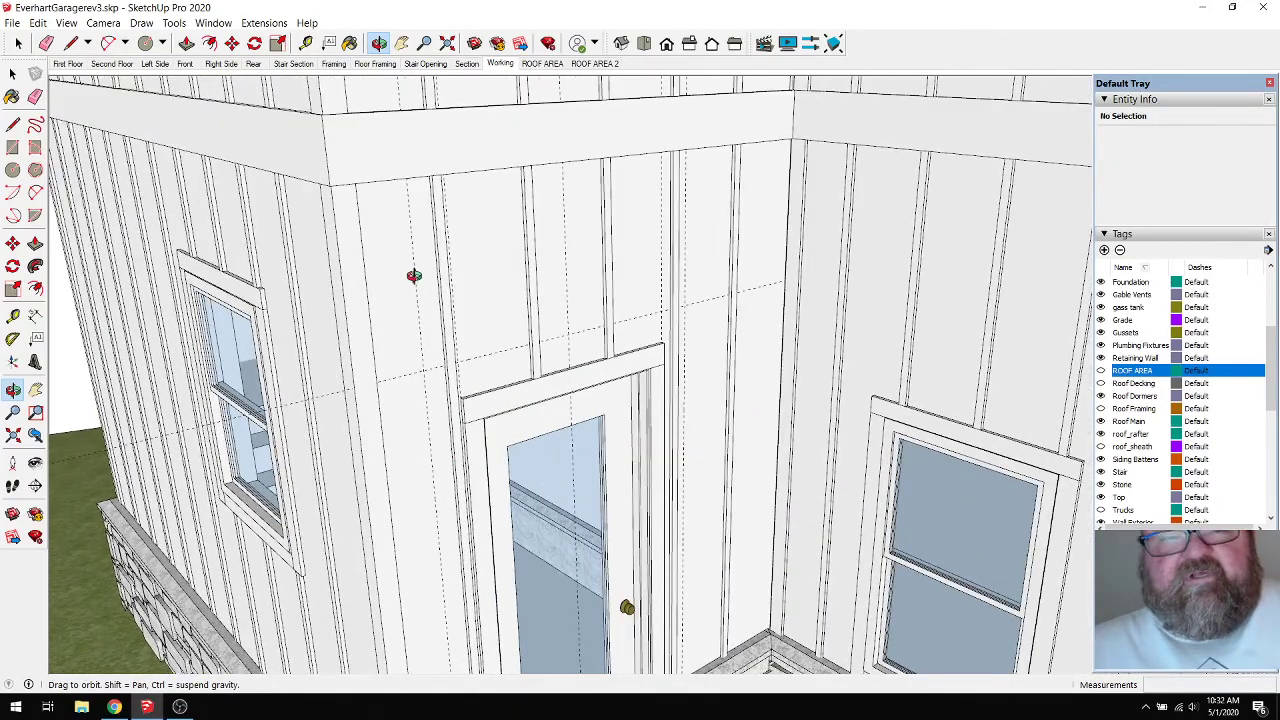
Look through the Extensions menu at Medeek Truss, then dismiss it without choosing anything.
left_click(266, 23)
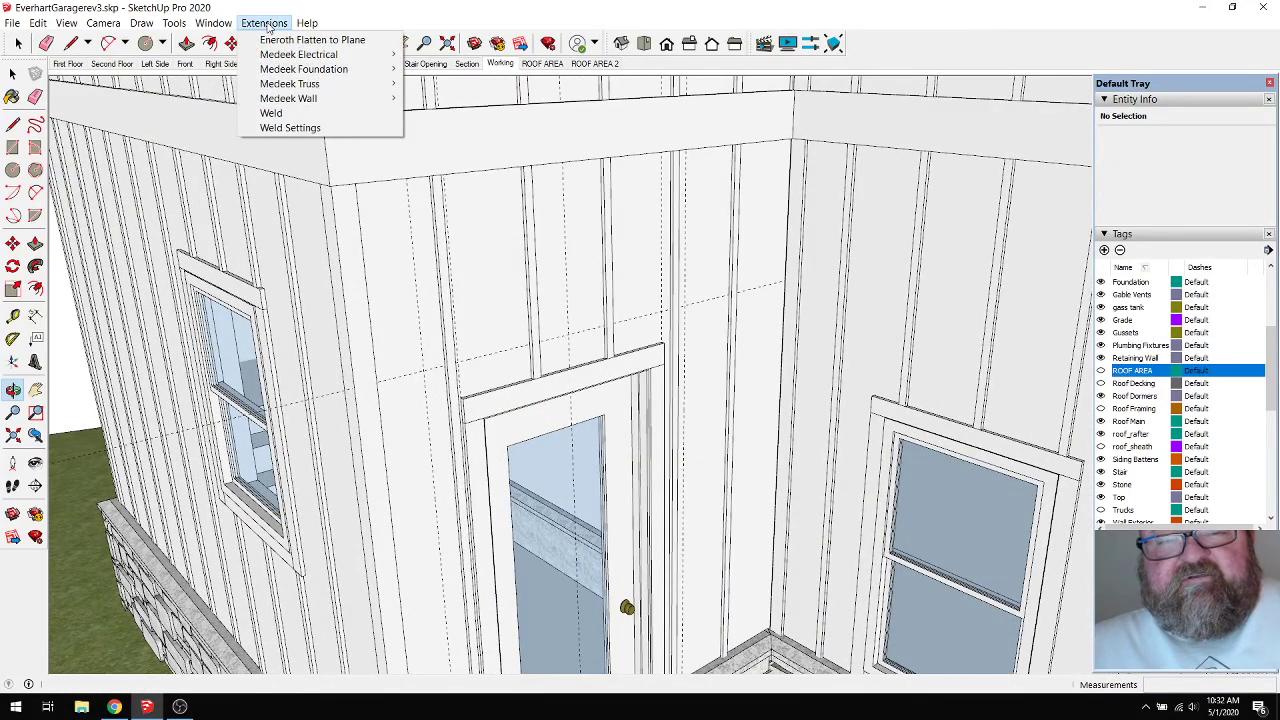
mouse_move(284, 88)
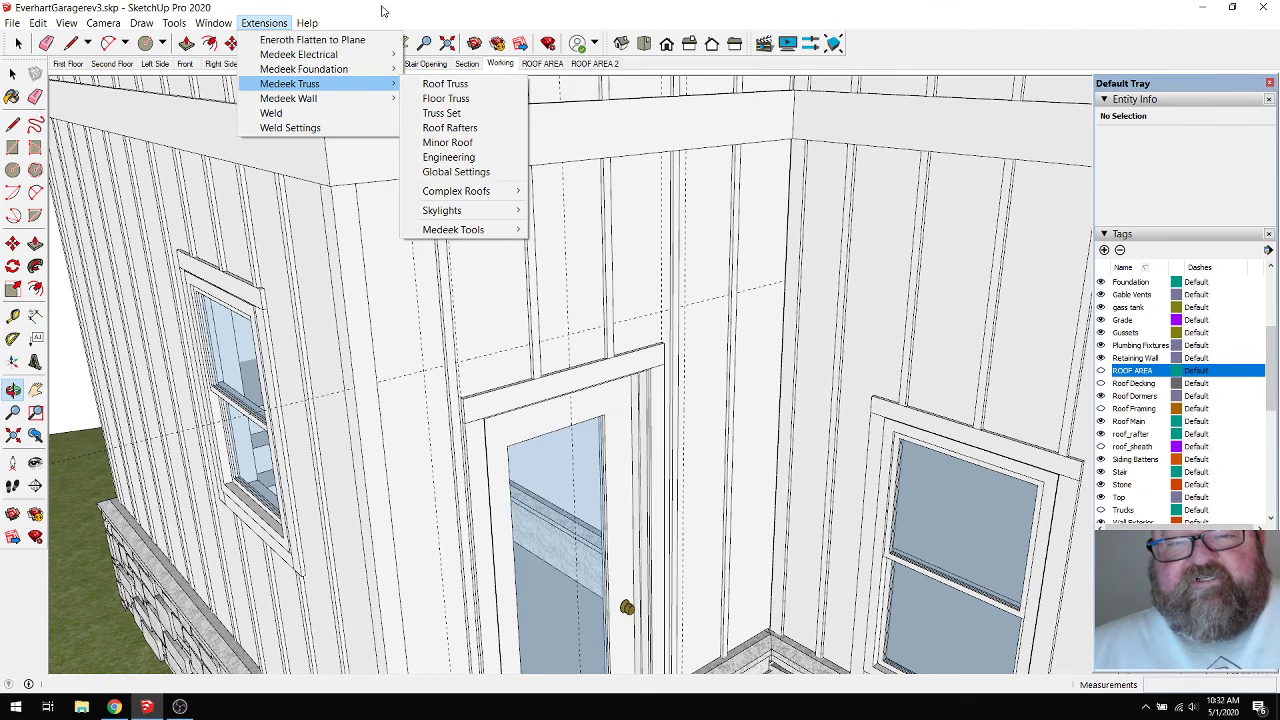
left_click(436, 15)
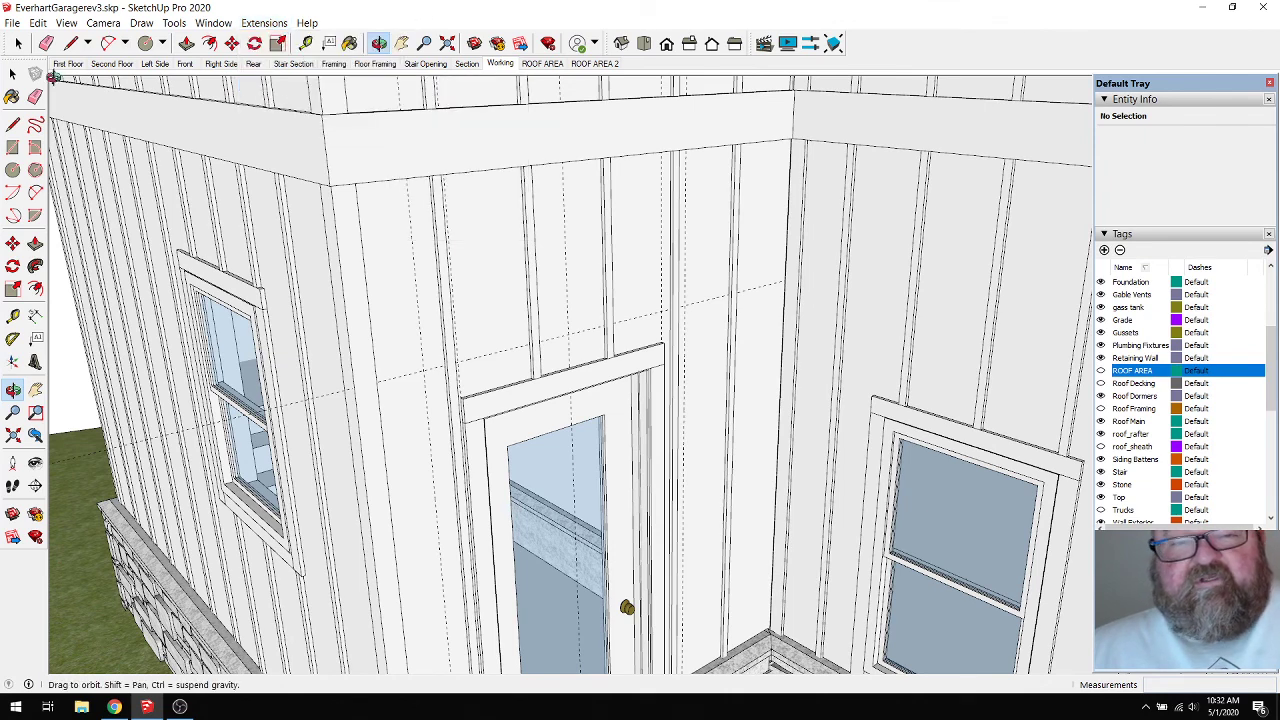
Draw a closed rectangular face projecting 36 inches out from the wall above the door.
key("l")
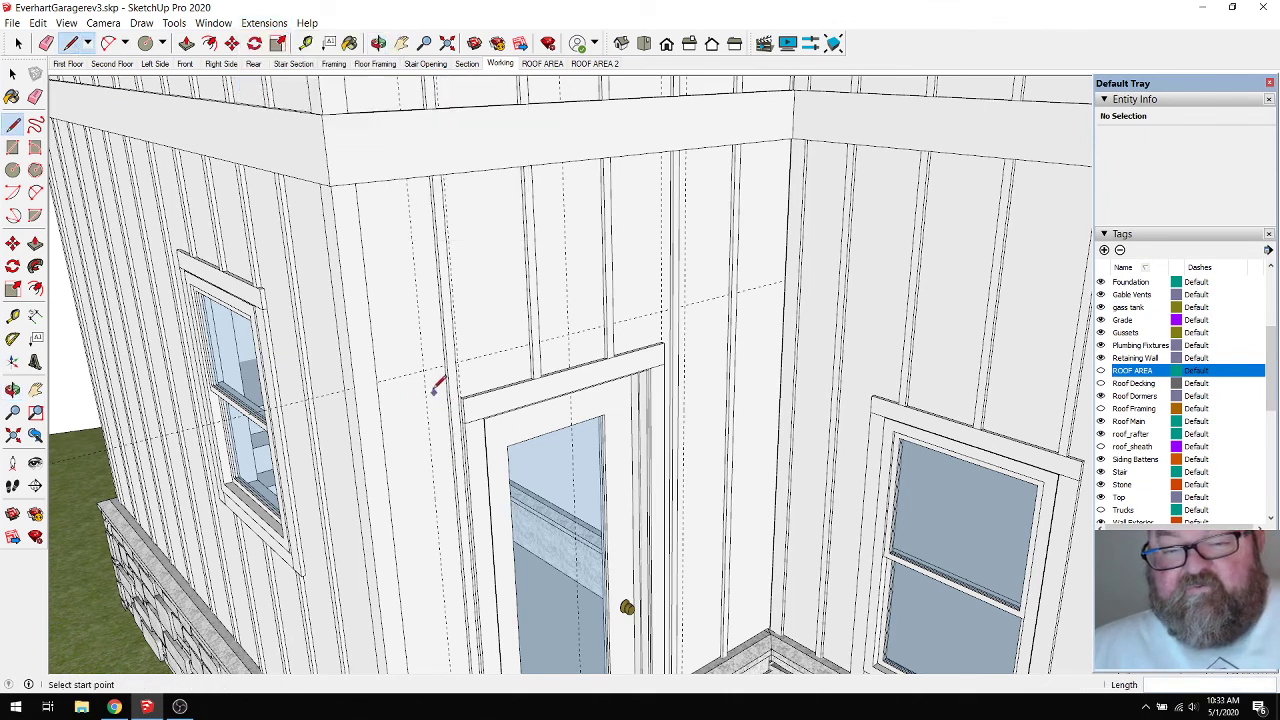
left_click(422, 372)
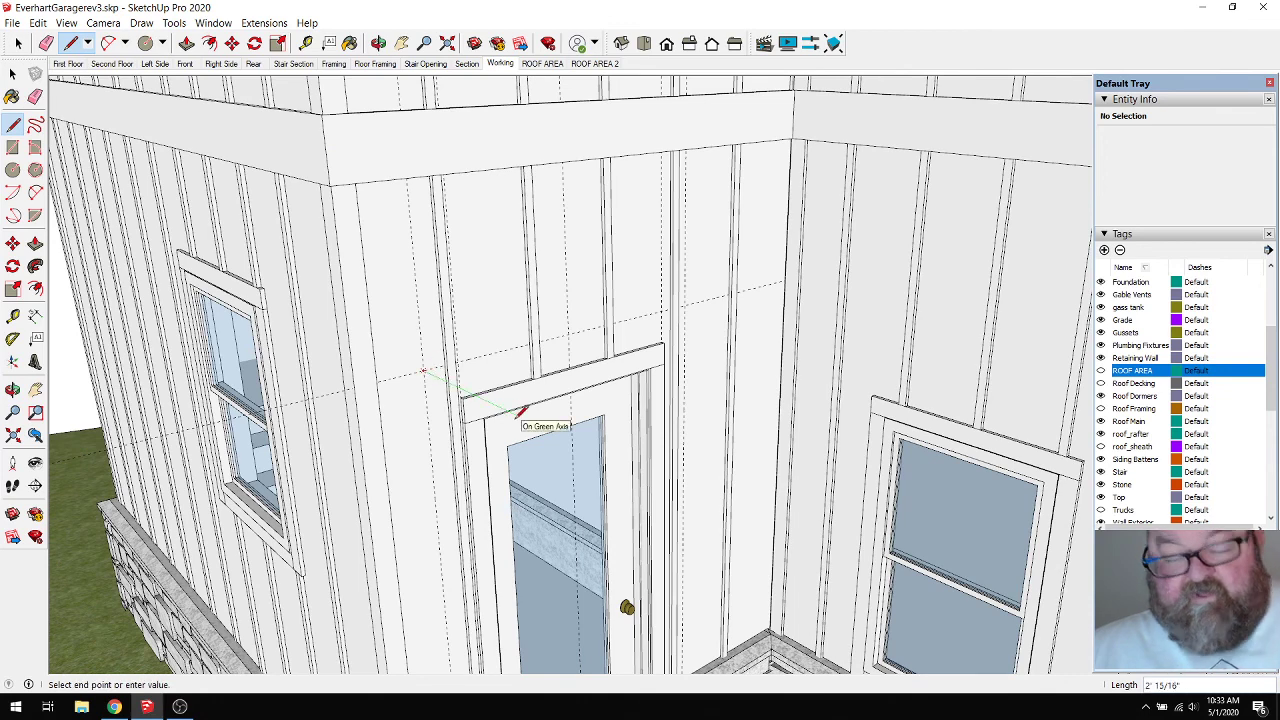
type("36")
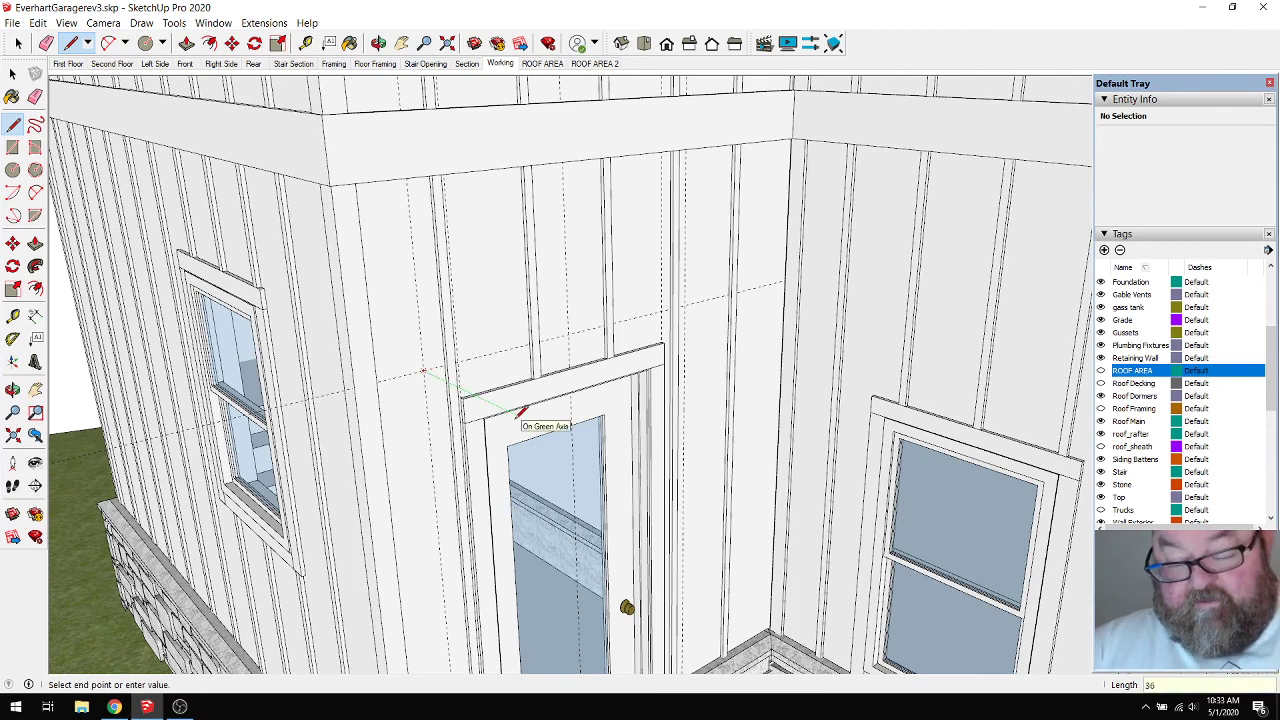
key("Return")
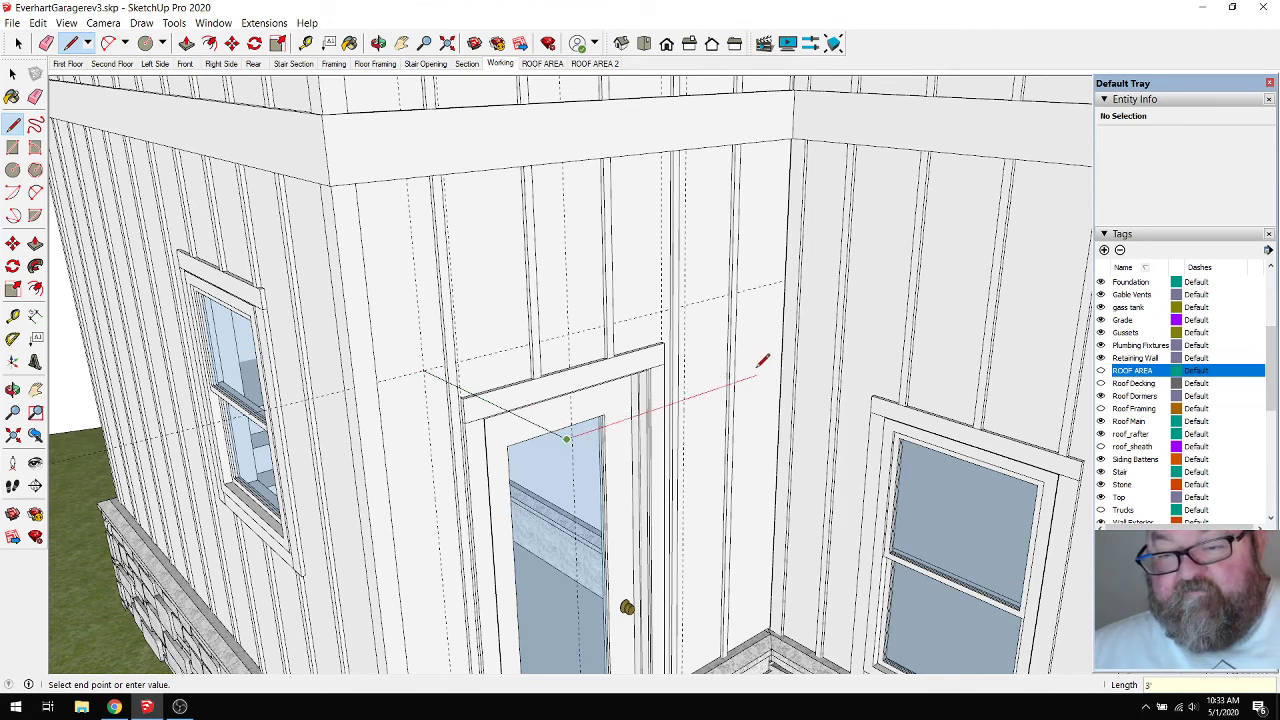
type("3'")
key("Return")
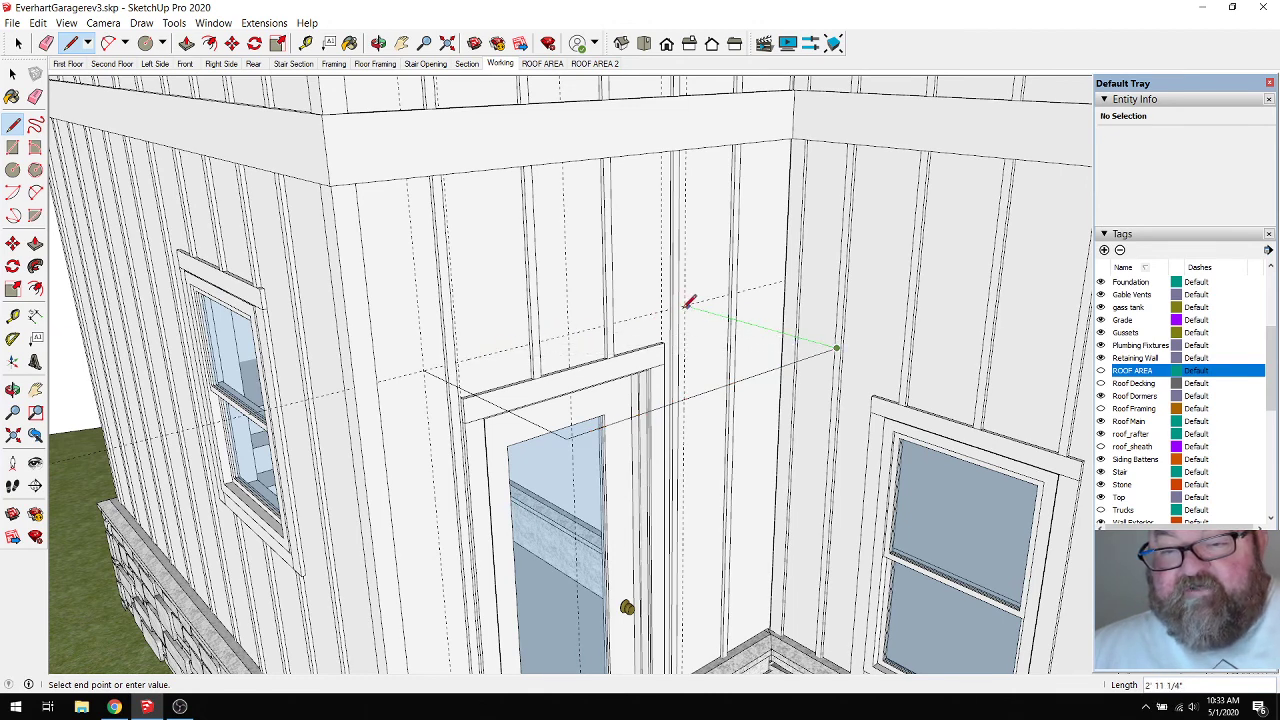
left_click(685, 305)
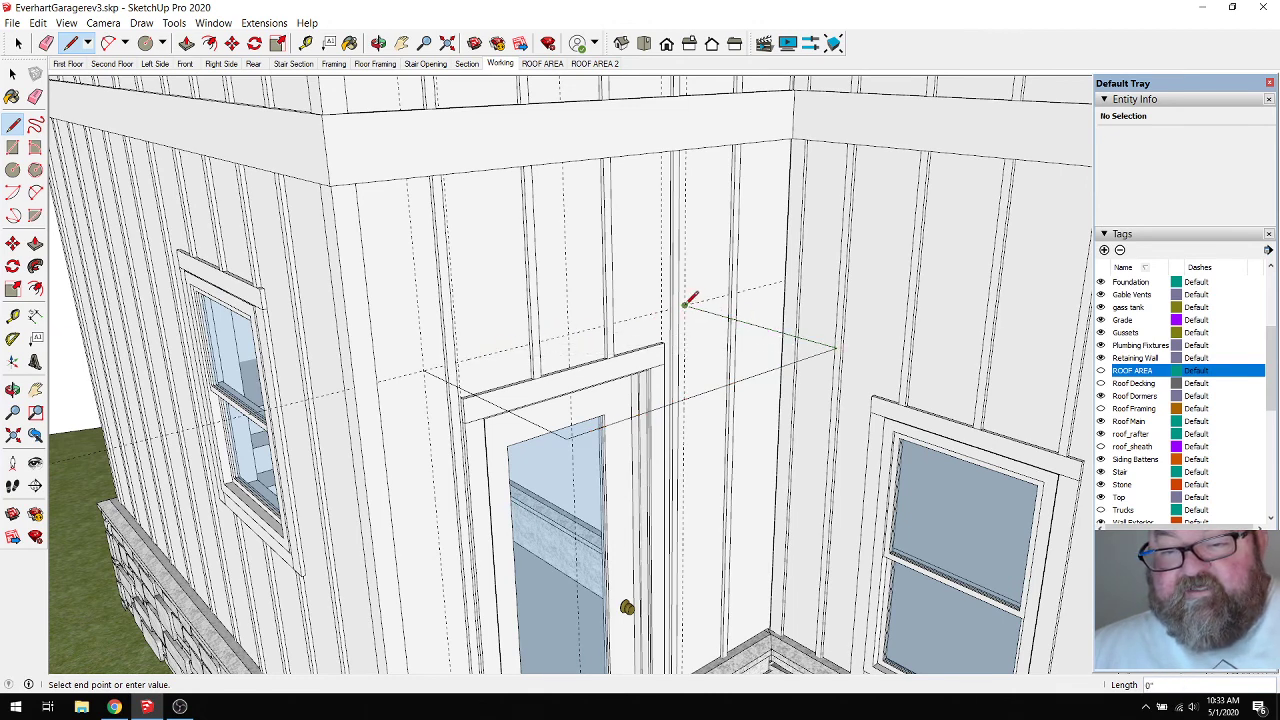
left_click(424, 370)
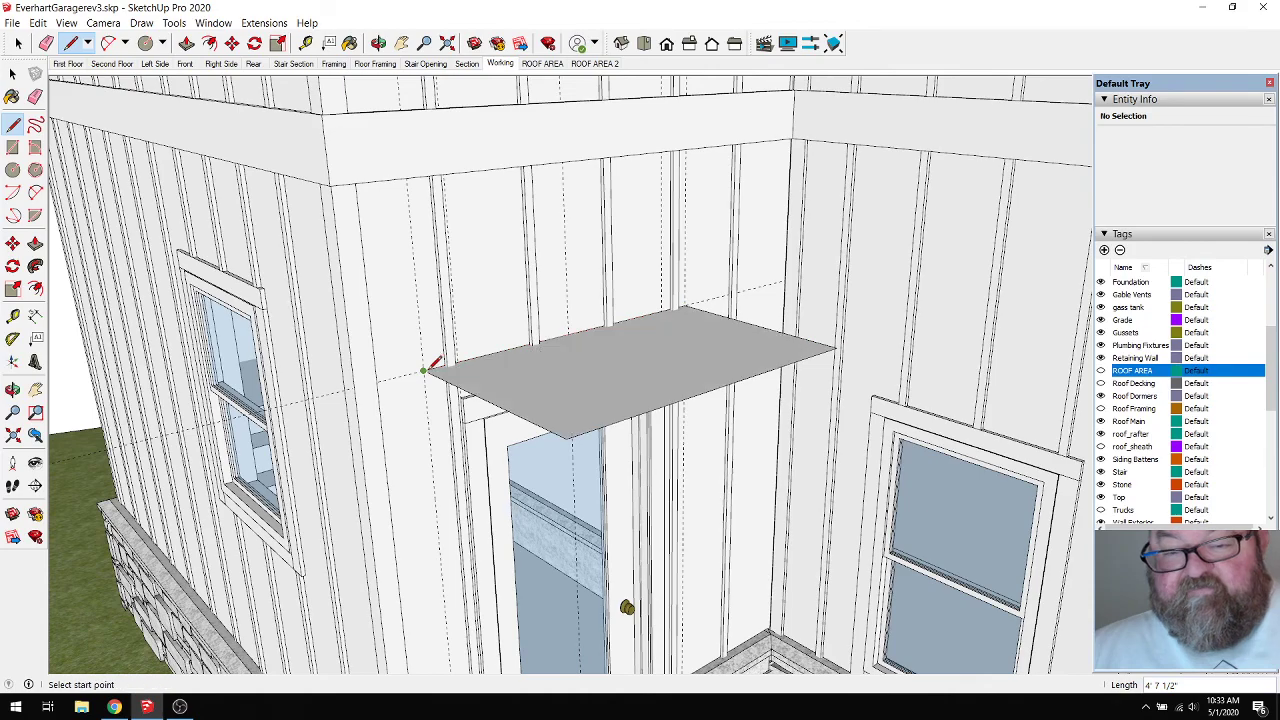
left_click(378, 43)
Start the Medeek Gable Roof rafter tool and pick three corners of the 4.625 ft by 3 ft area.
left_click_drag(480, 220, 543, 337)
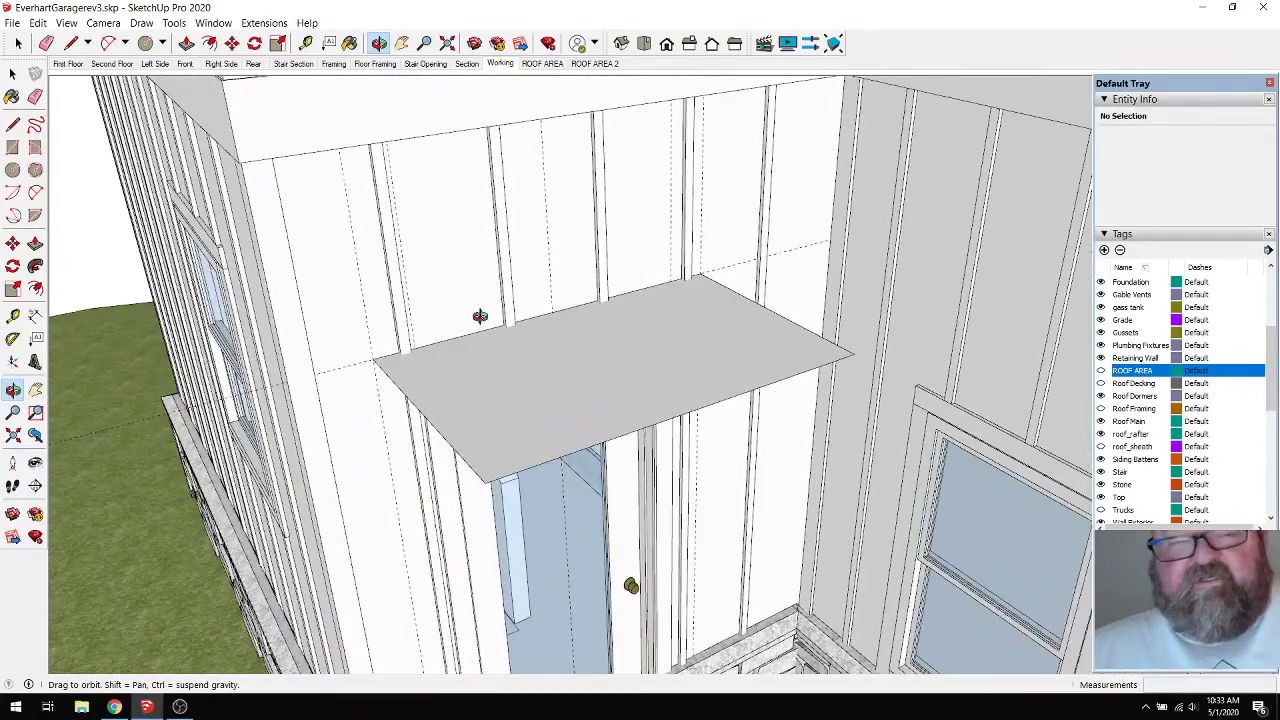
left_click(264, 22)
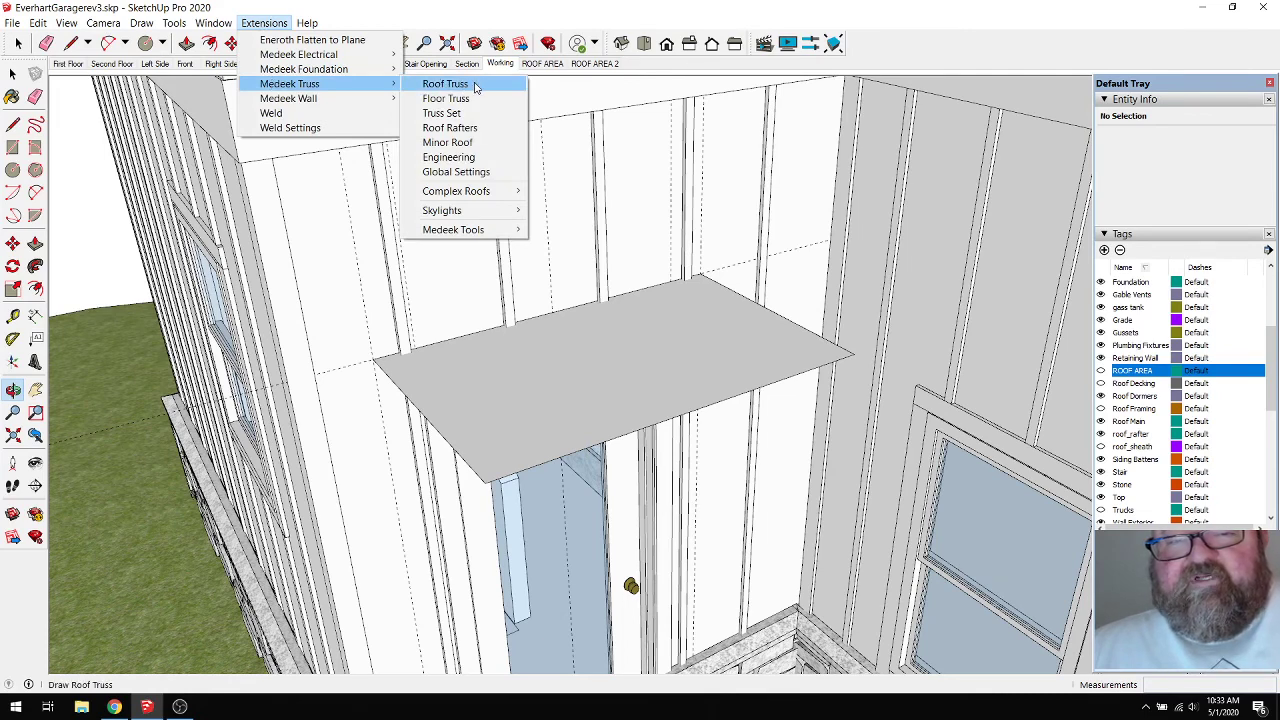
left_click(449, 128)
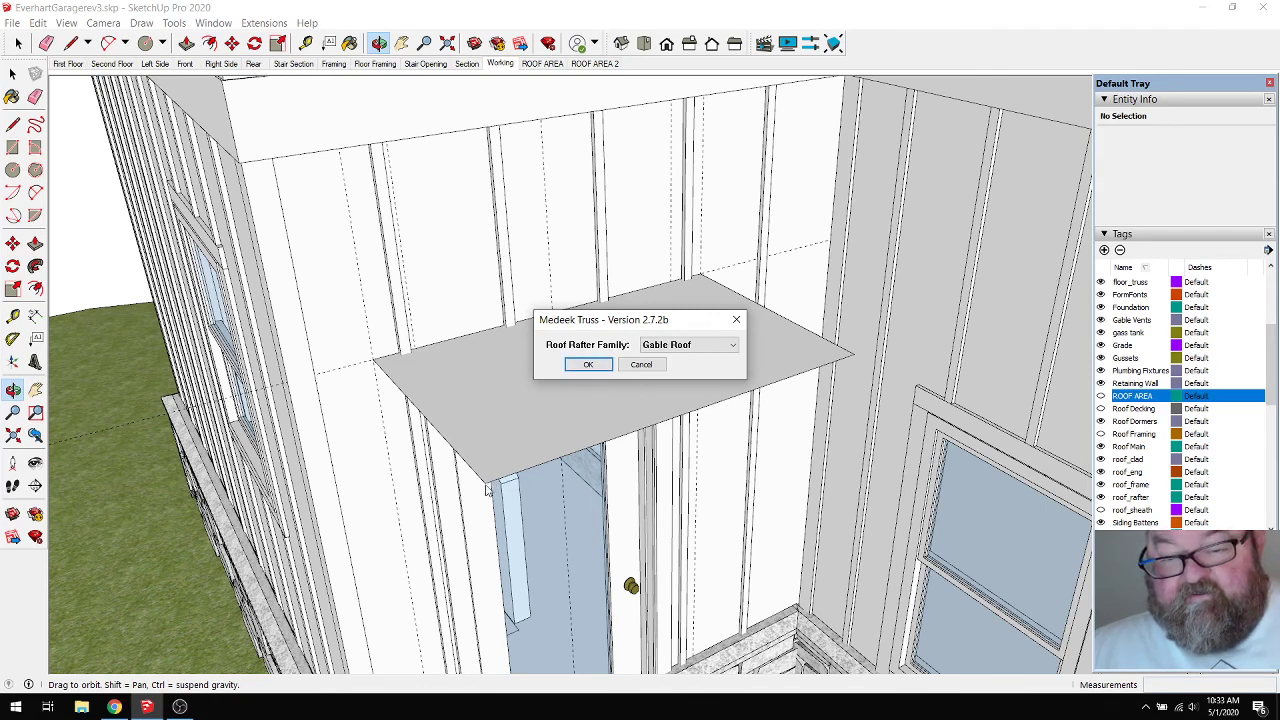
left_click(588, 364)
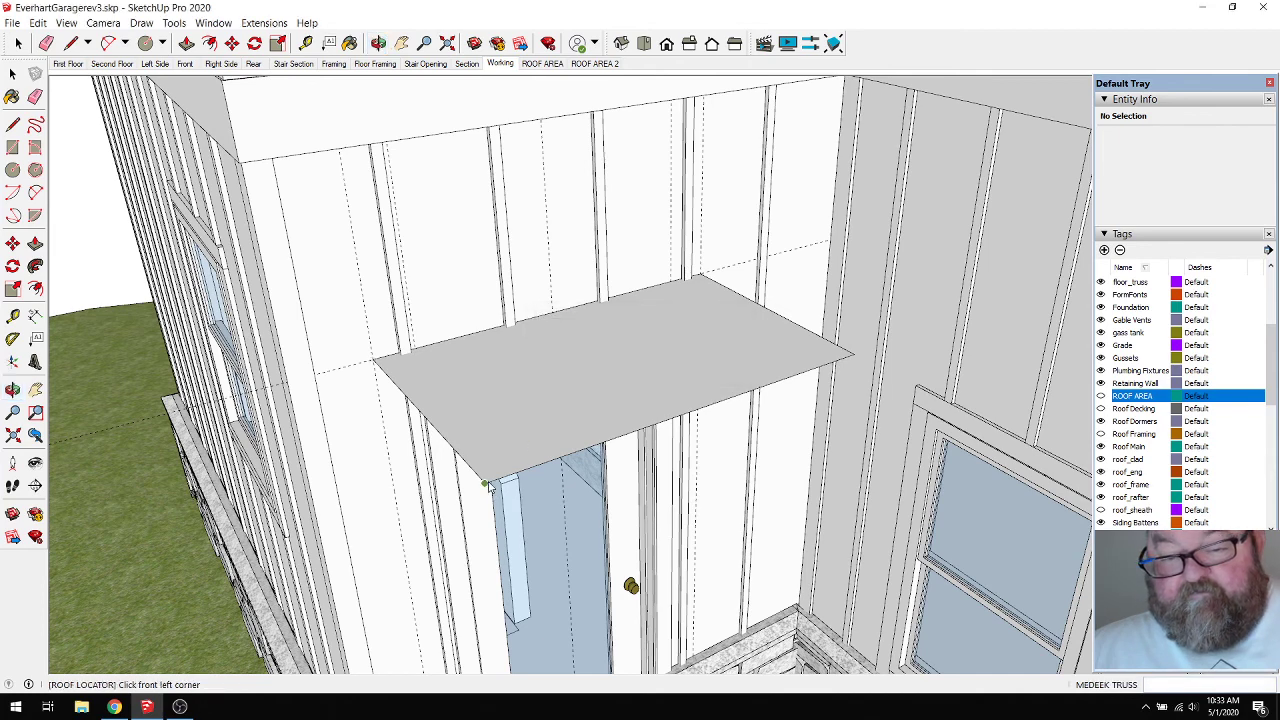
left_click(487, 484)
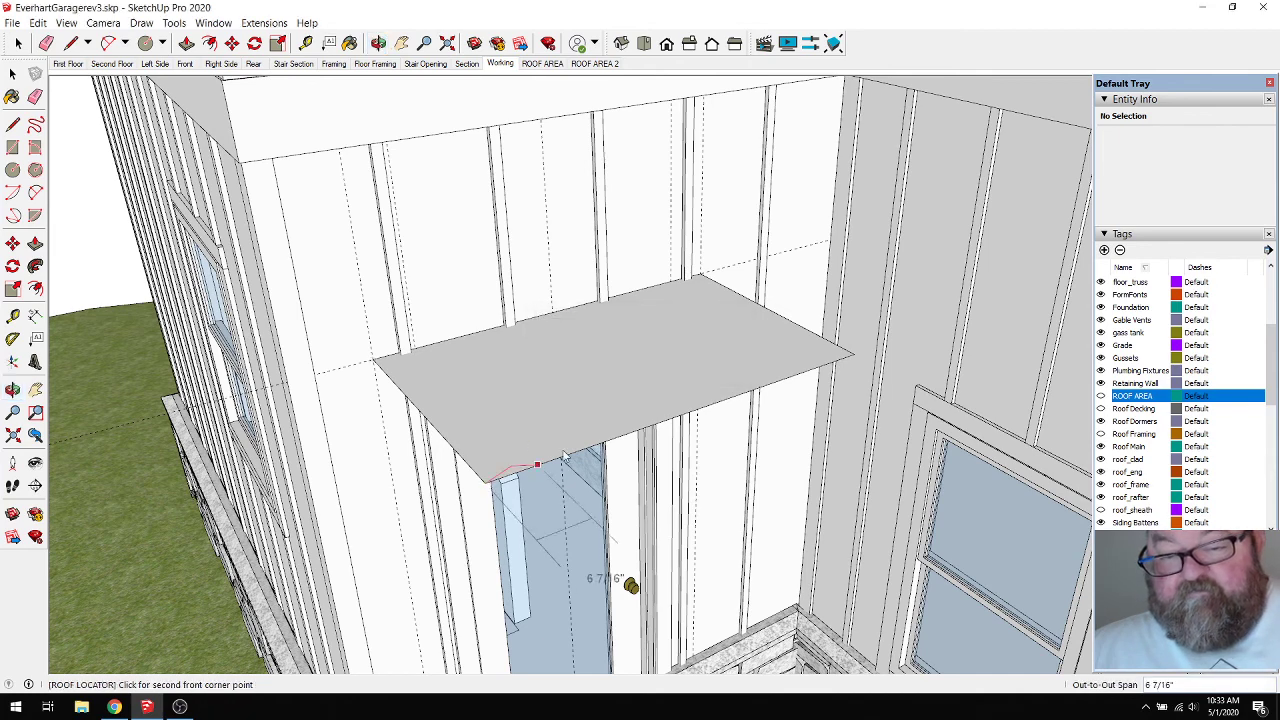
left_click(854, 357)
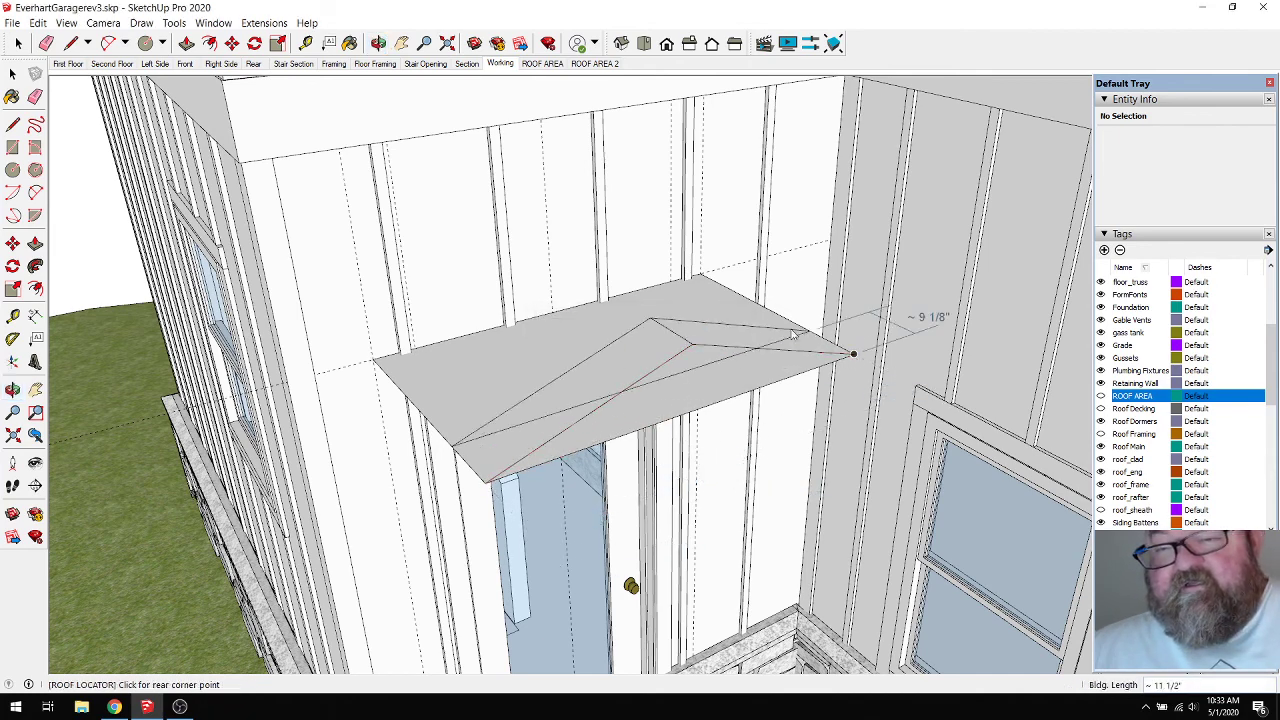
left_click(704, 280)
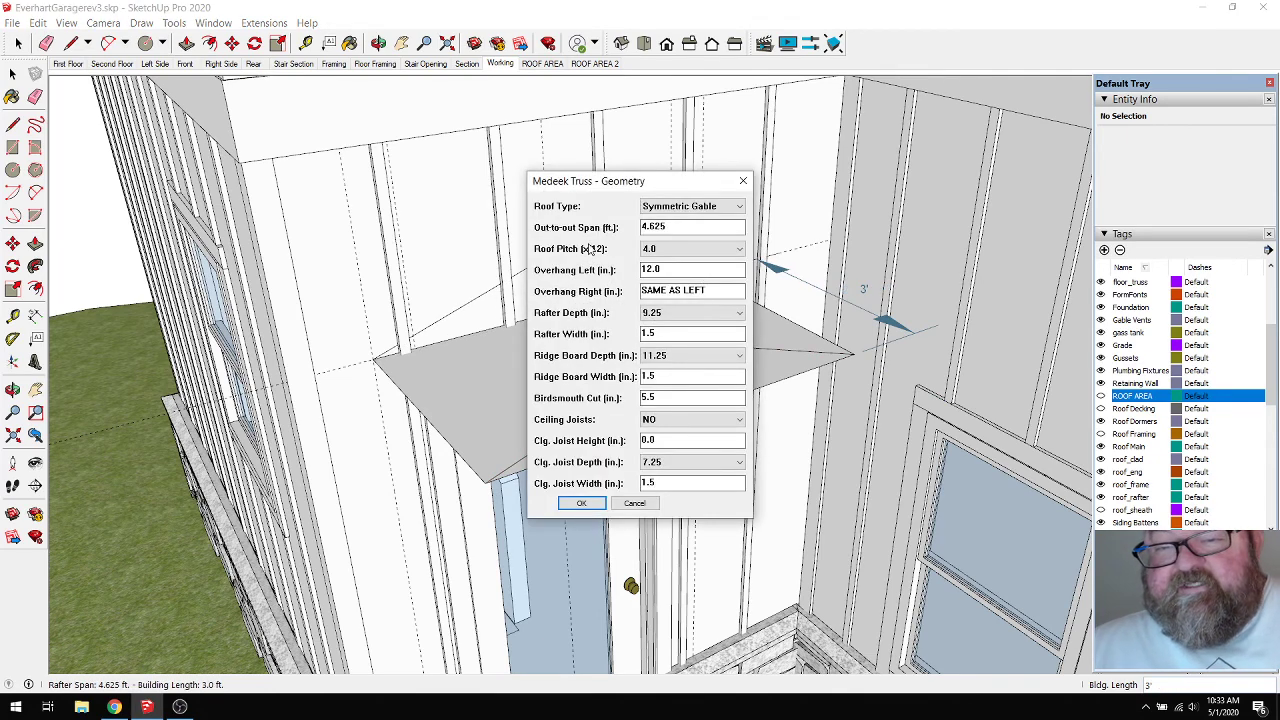
Set roof pitch 10.0, rafter depth 5.5 and ridge board depth 7.25.
left_click(695, 248)
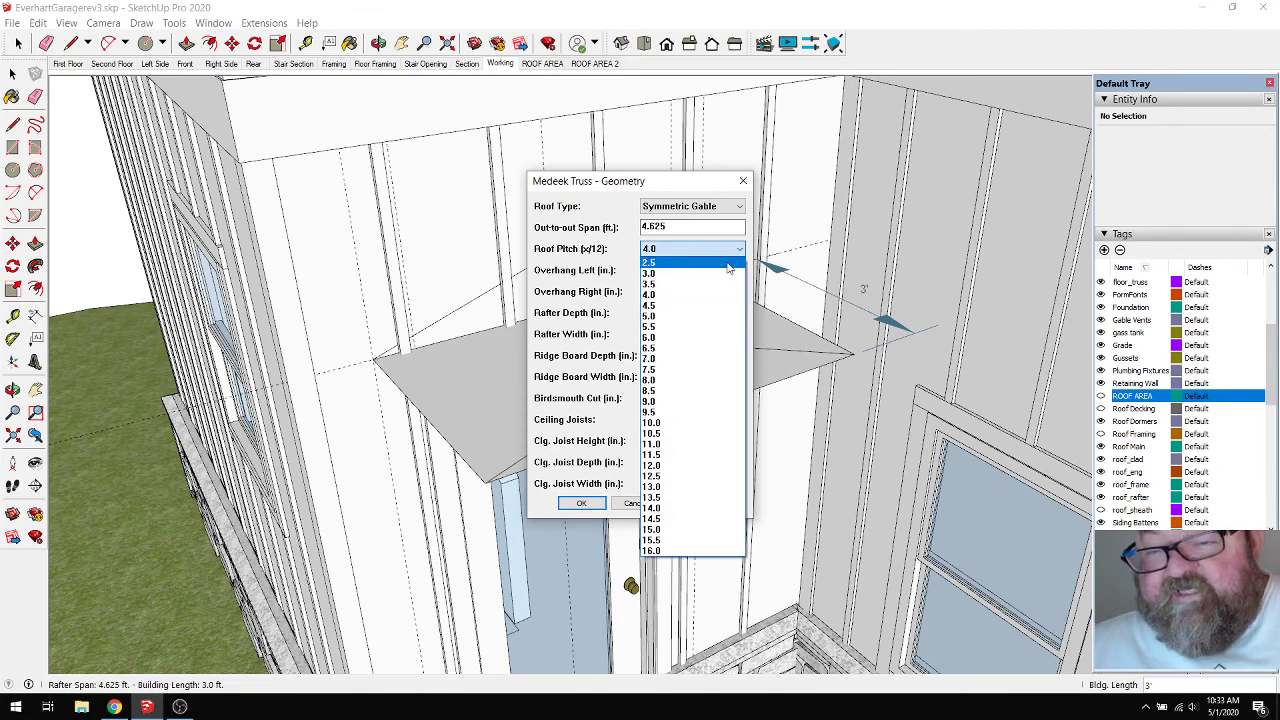
left_click(688, 422)
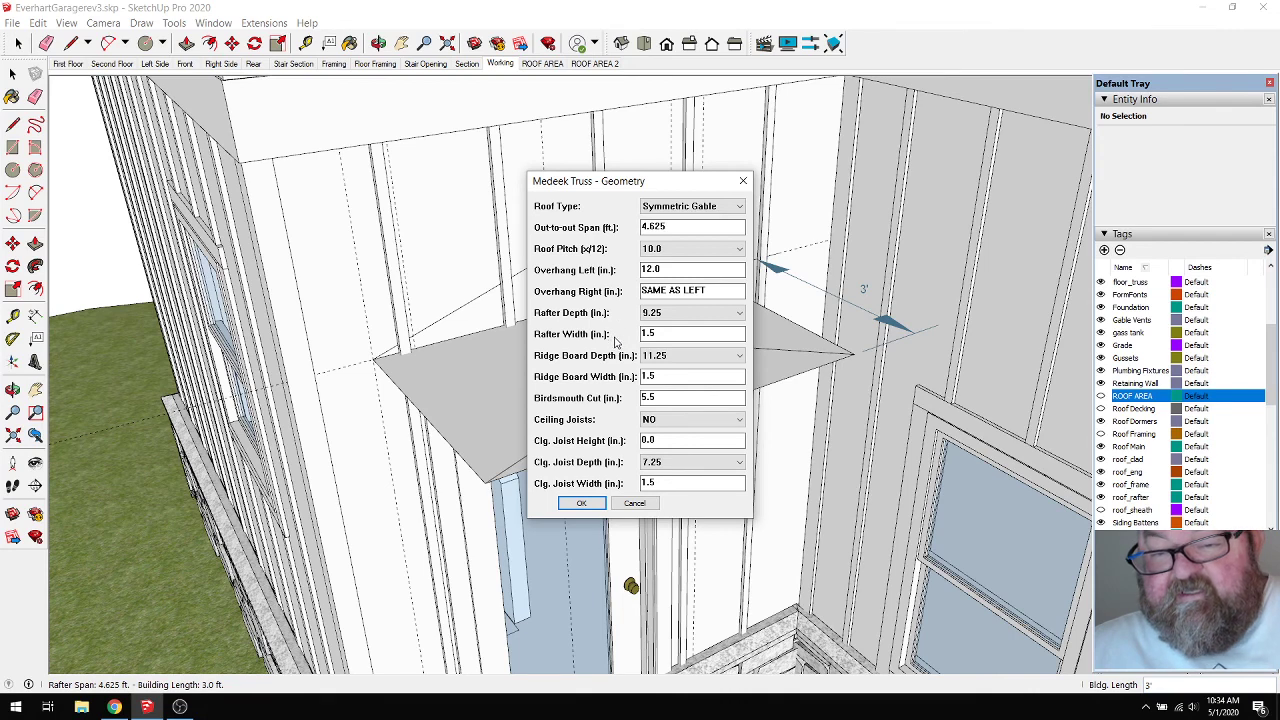
left_click(736, 313)
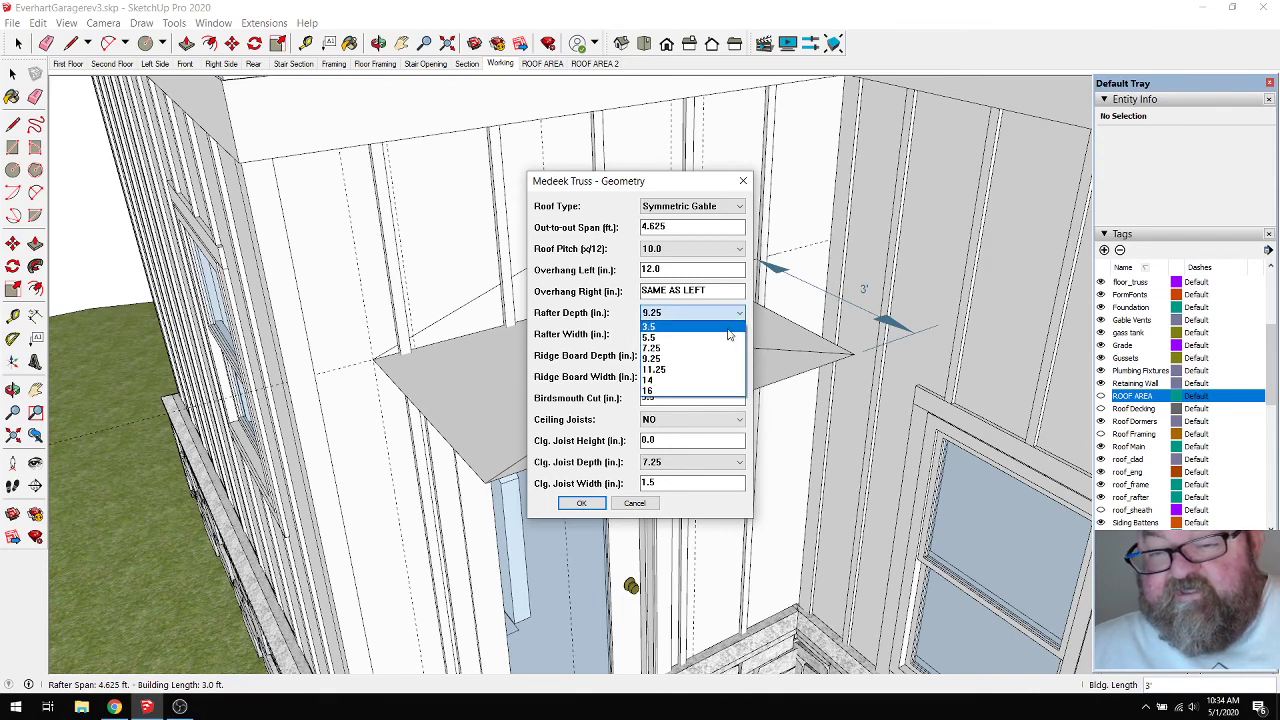
left_click(722, 337)
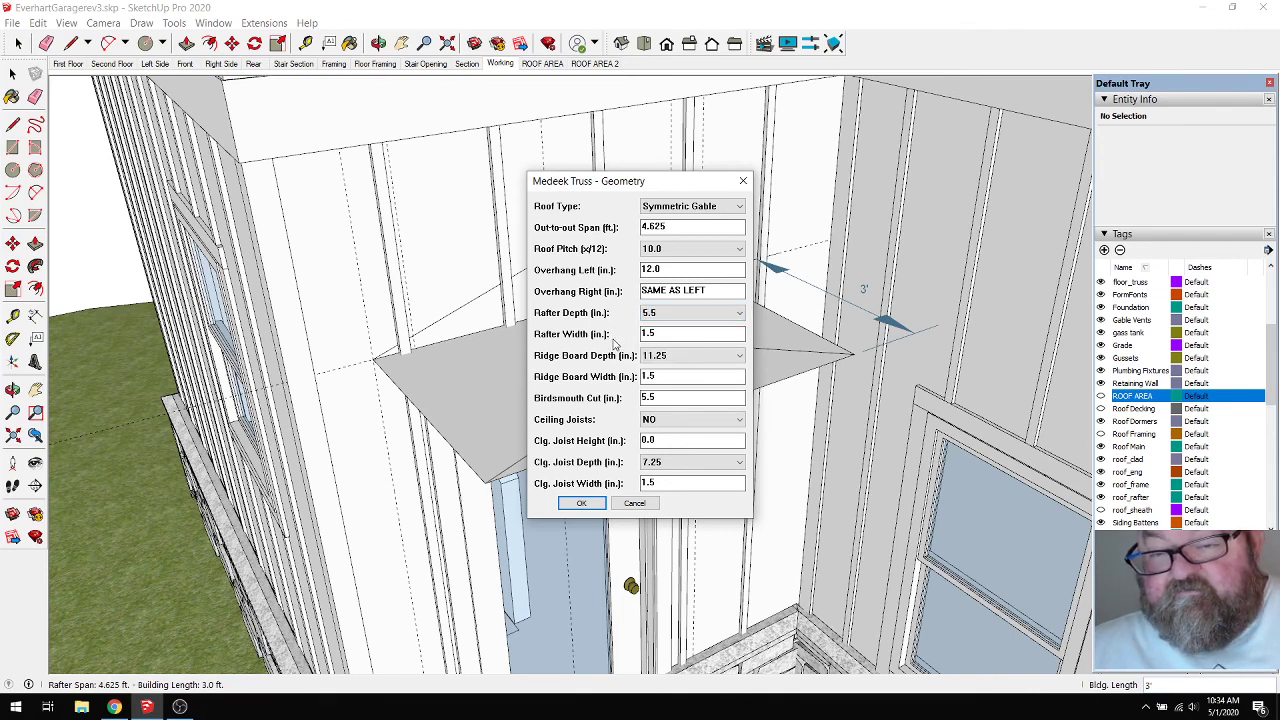
left_click(739, 356)
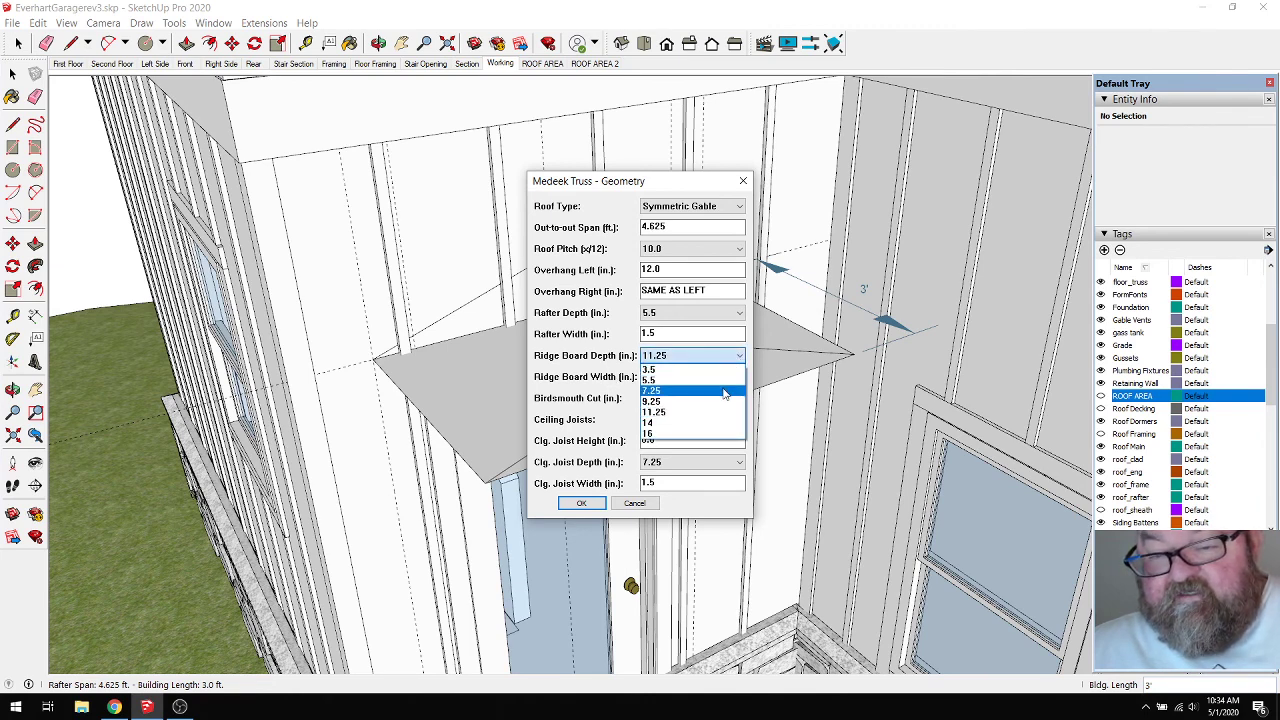
left_click(725, 391)
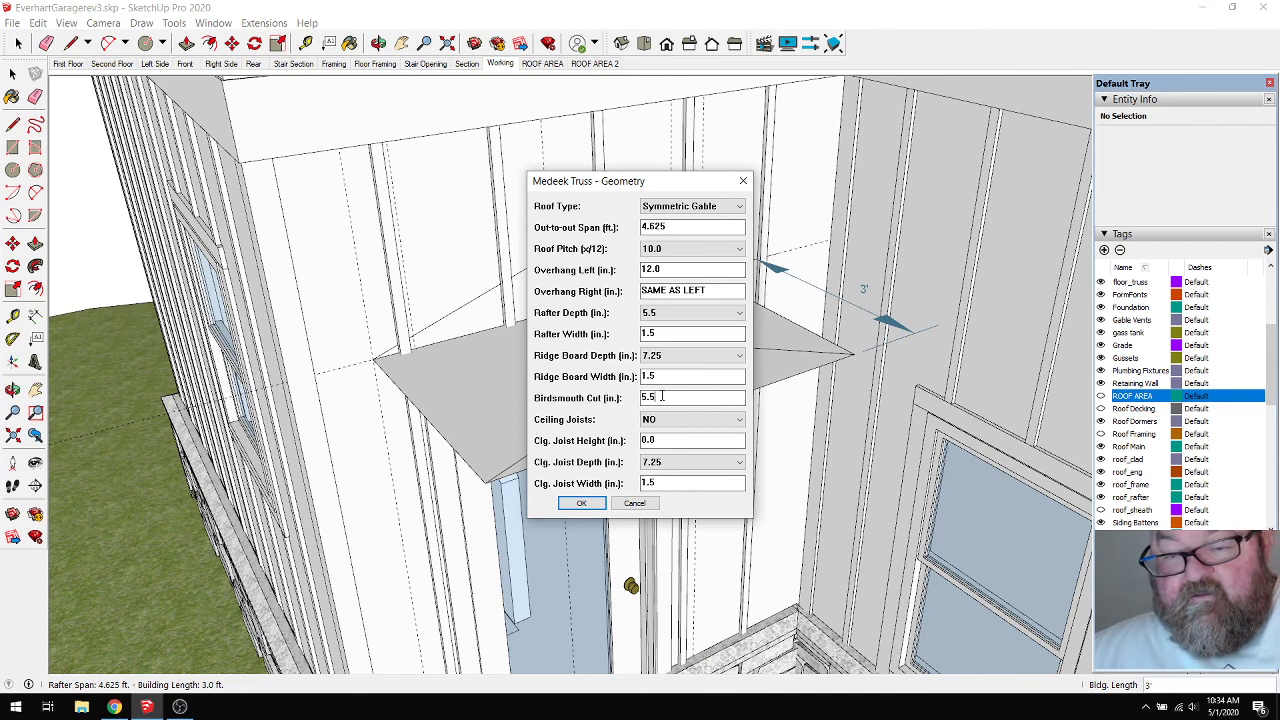
Set a 3.5-inch birdsmouth, turn on 5.5-inch ceiling joists, and accept the geometry.
left_click_drag(662, 400, 635, 397)
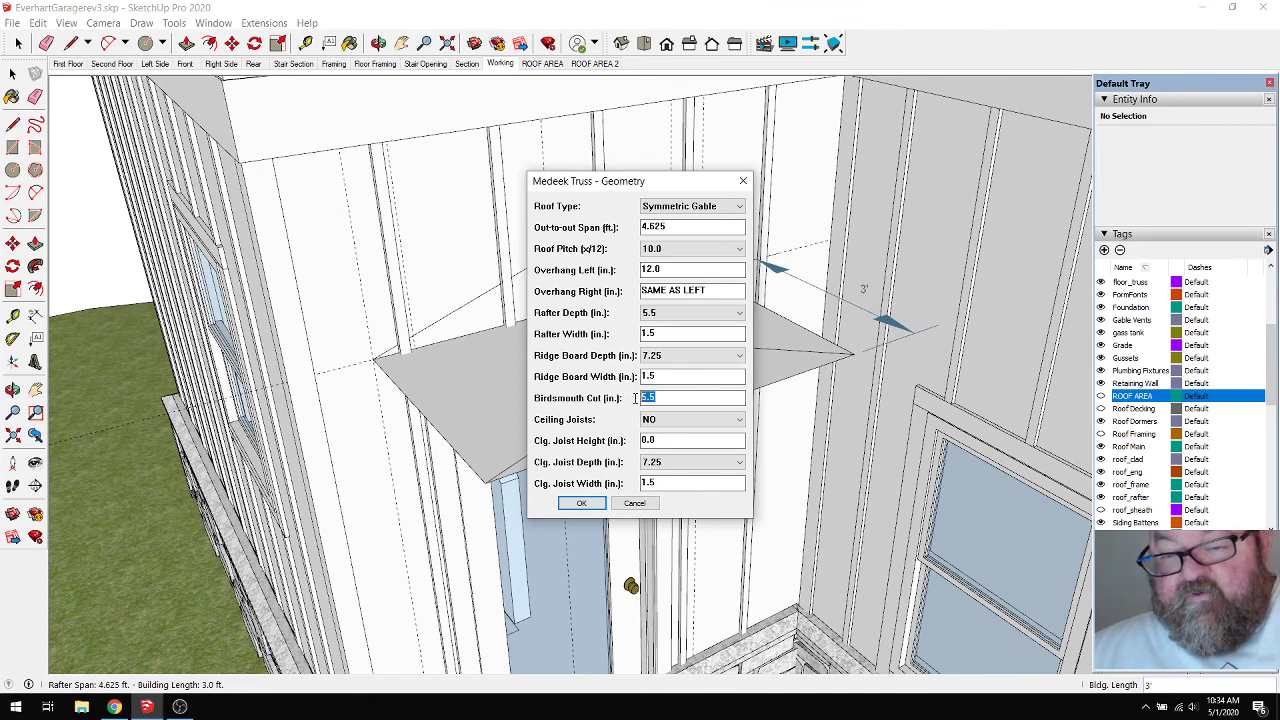
type("3")
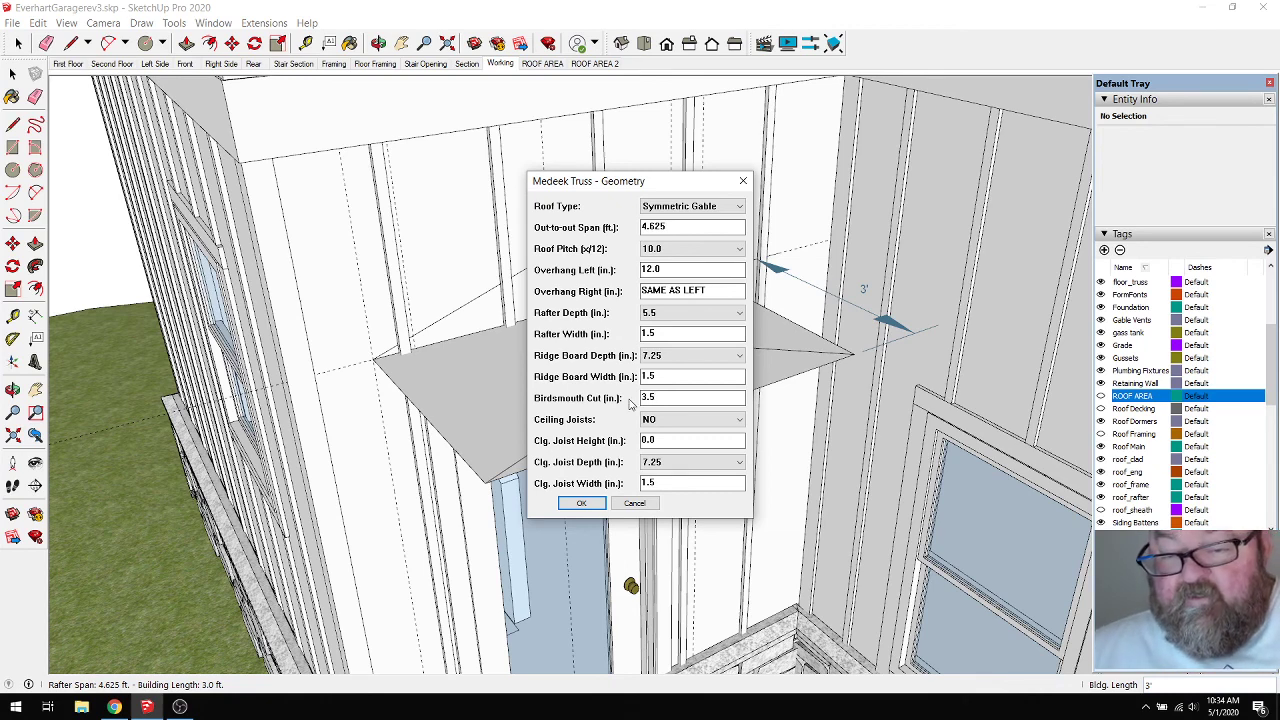
left_click(740, 419)
left_click(706, 440)
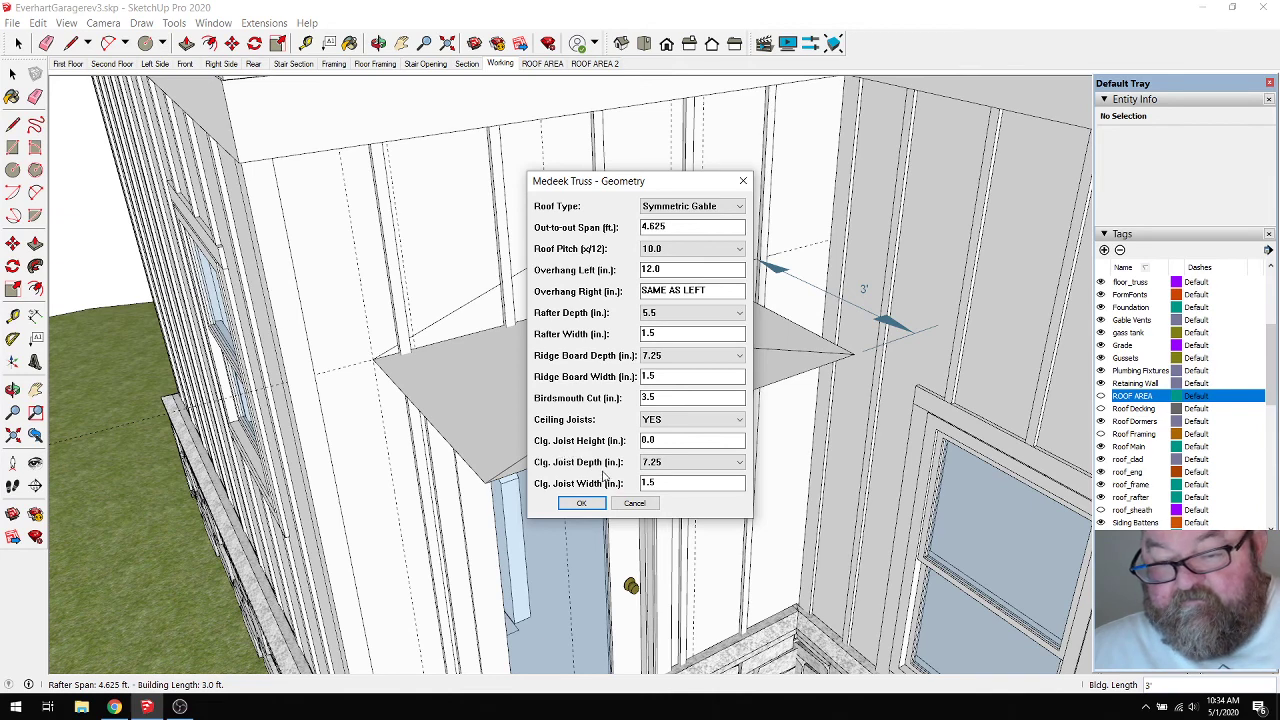
left_click(737, 465)
left_click(713, 487)
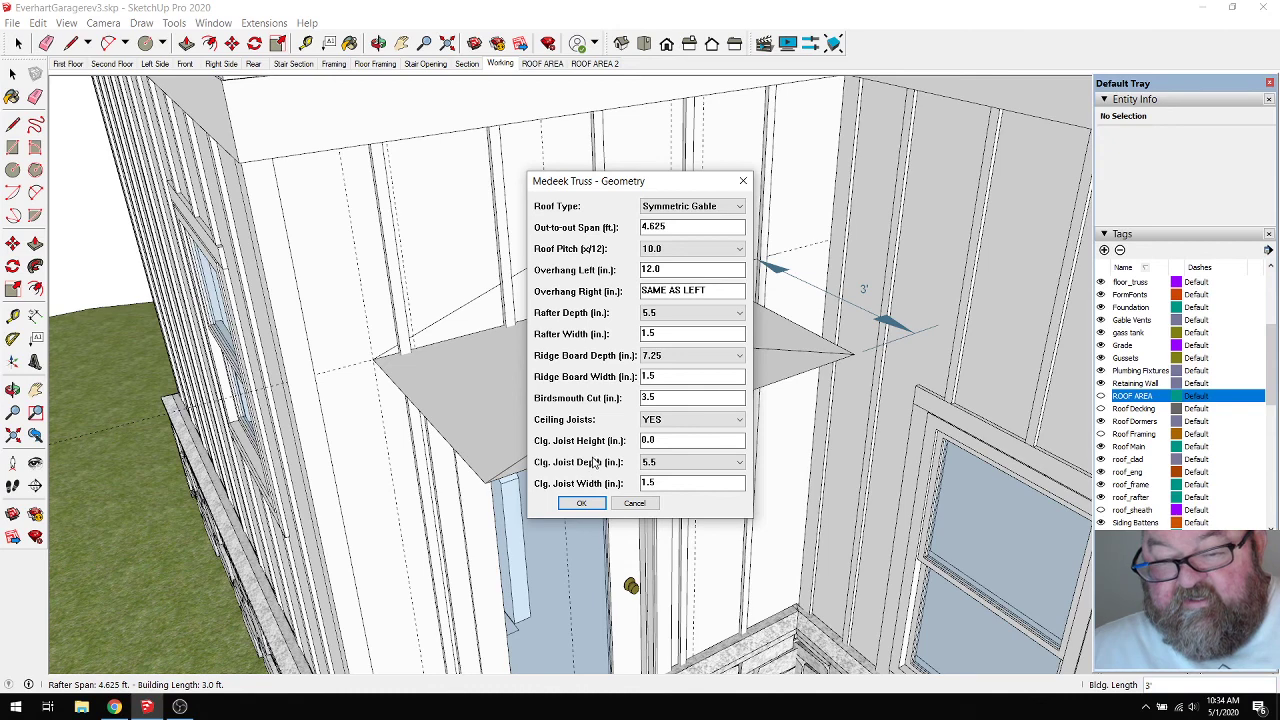
left_click(579, 504)
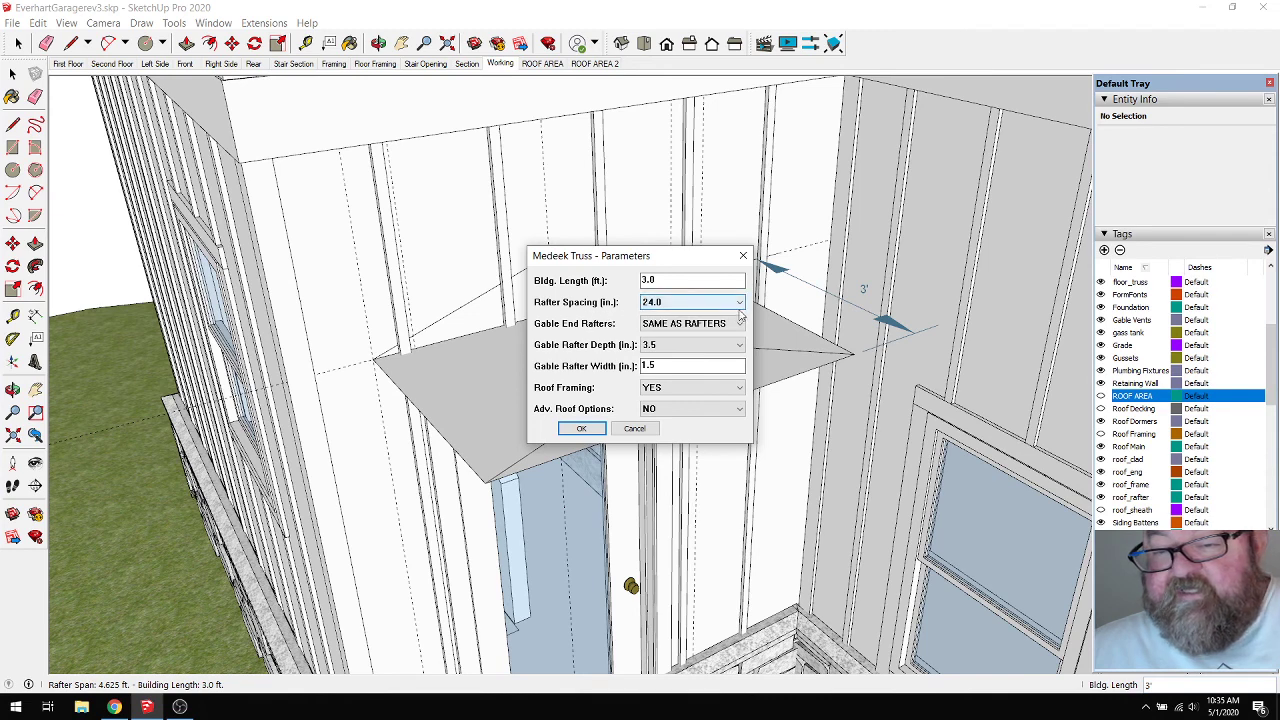
Set rafter spacing to 16.0, enable advanced roof options, and accept both dialogs to build the framing.
left_click(739, 302)
left_click(713, 328)
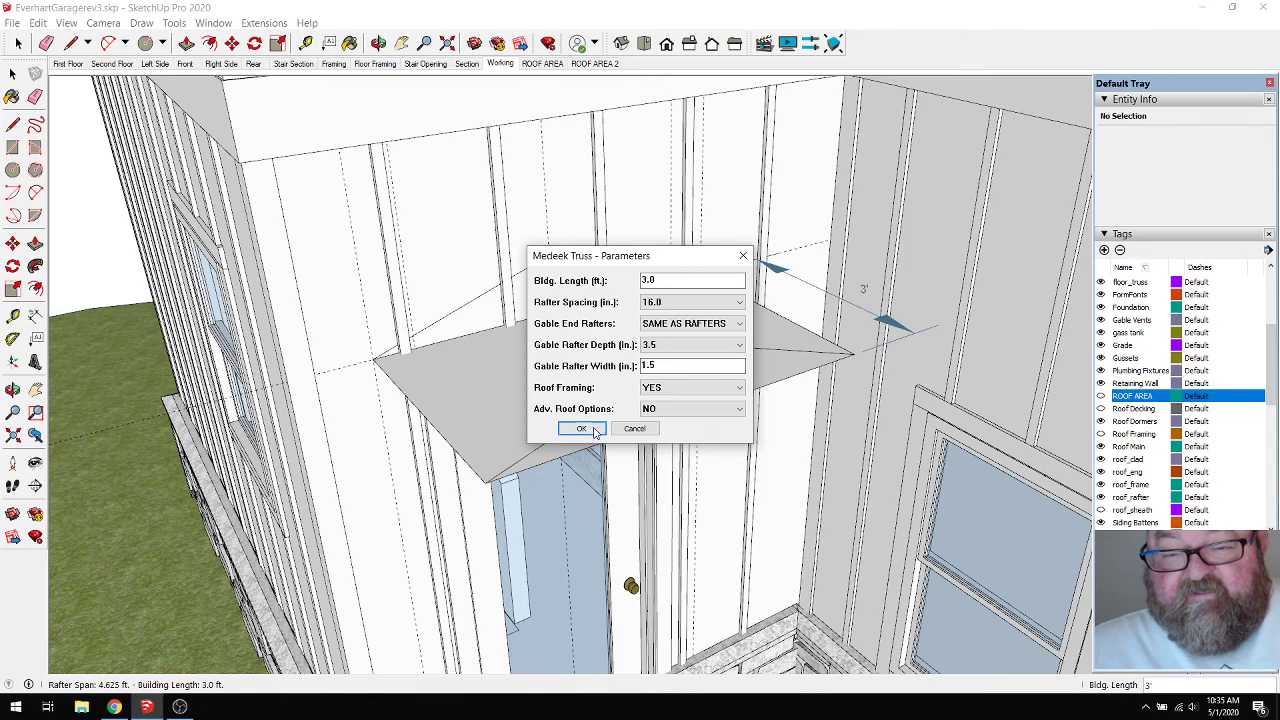
left_click(740, 411)
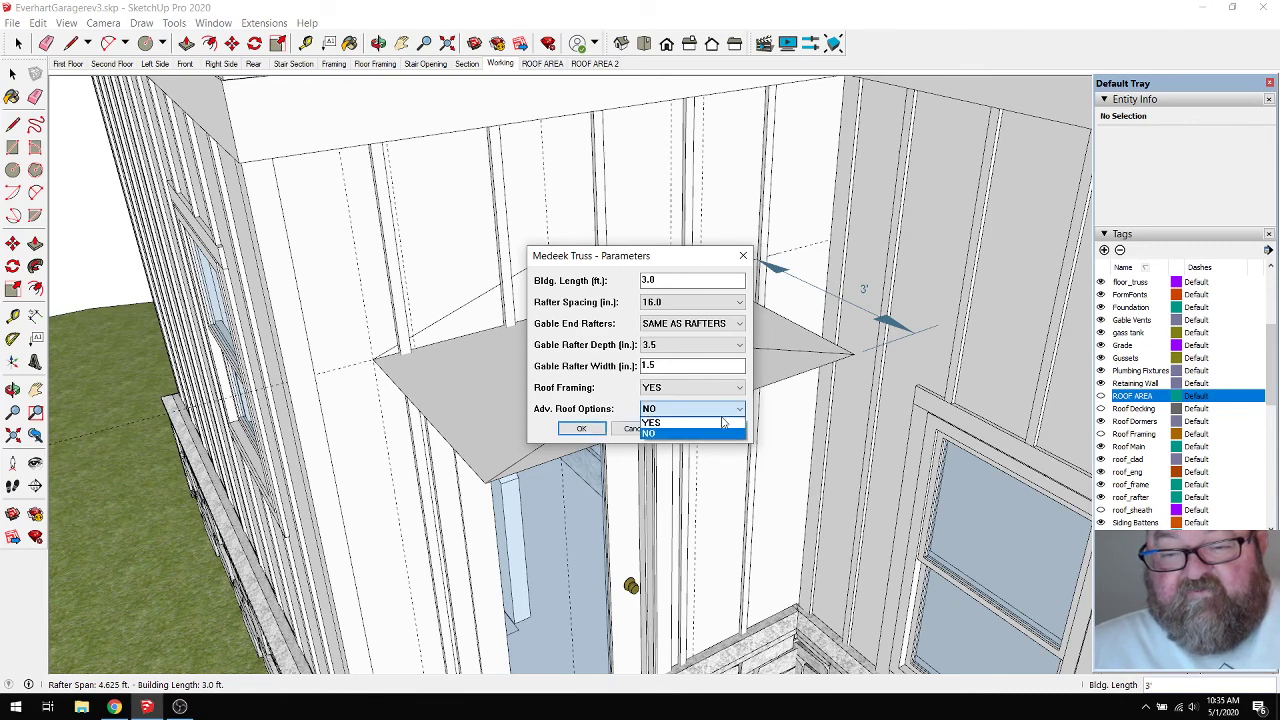
left_click(724, 426)
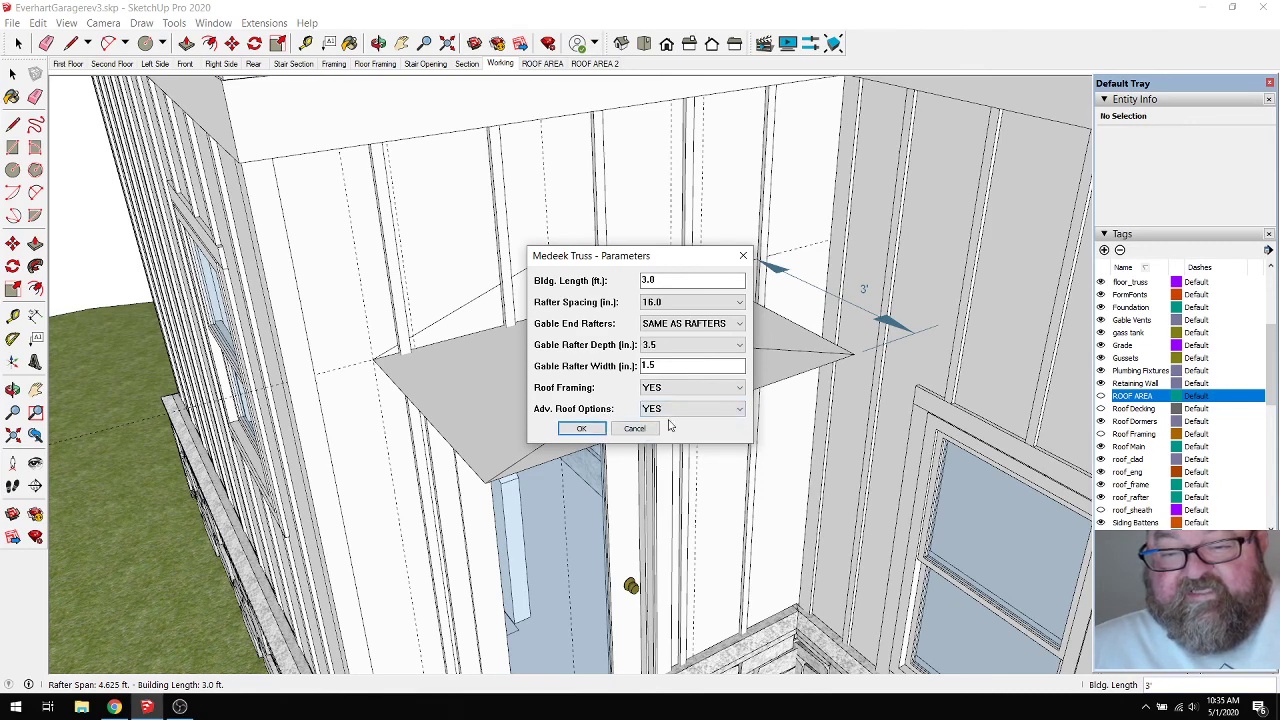
left_click(582, 429)
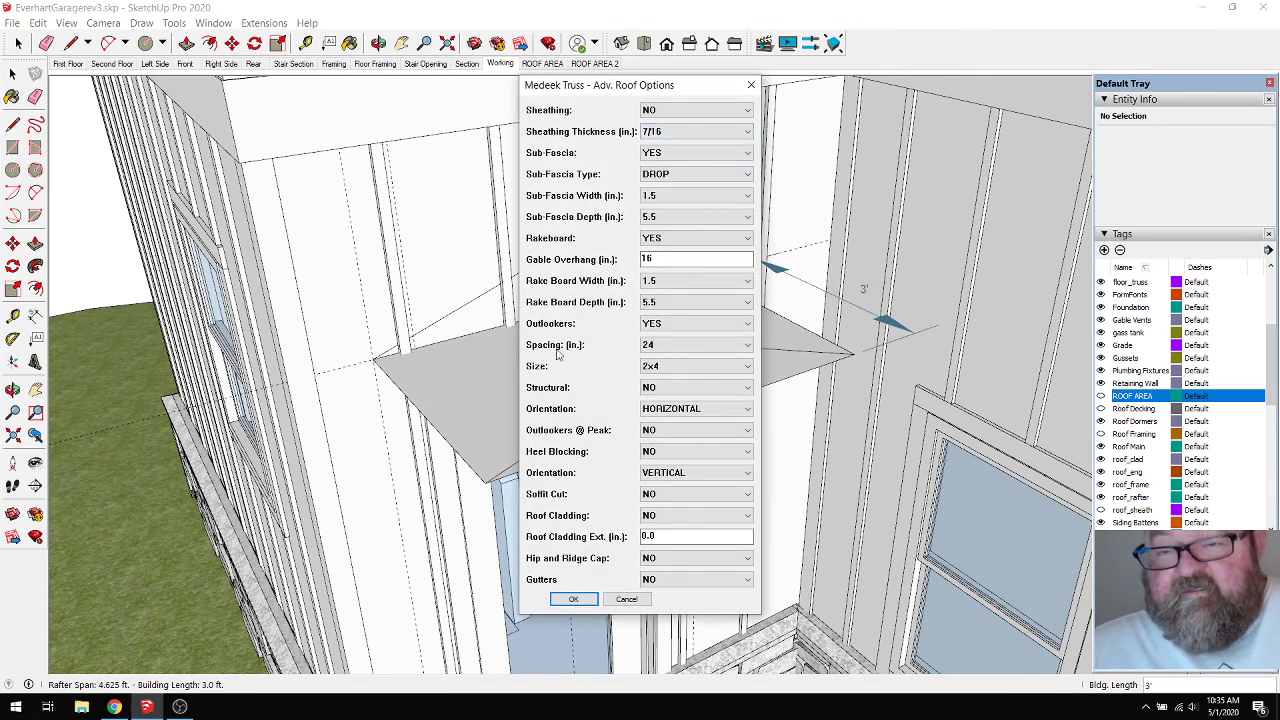
left_click(577, 599)
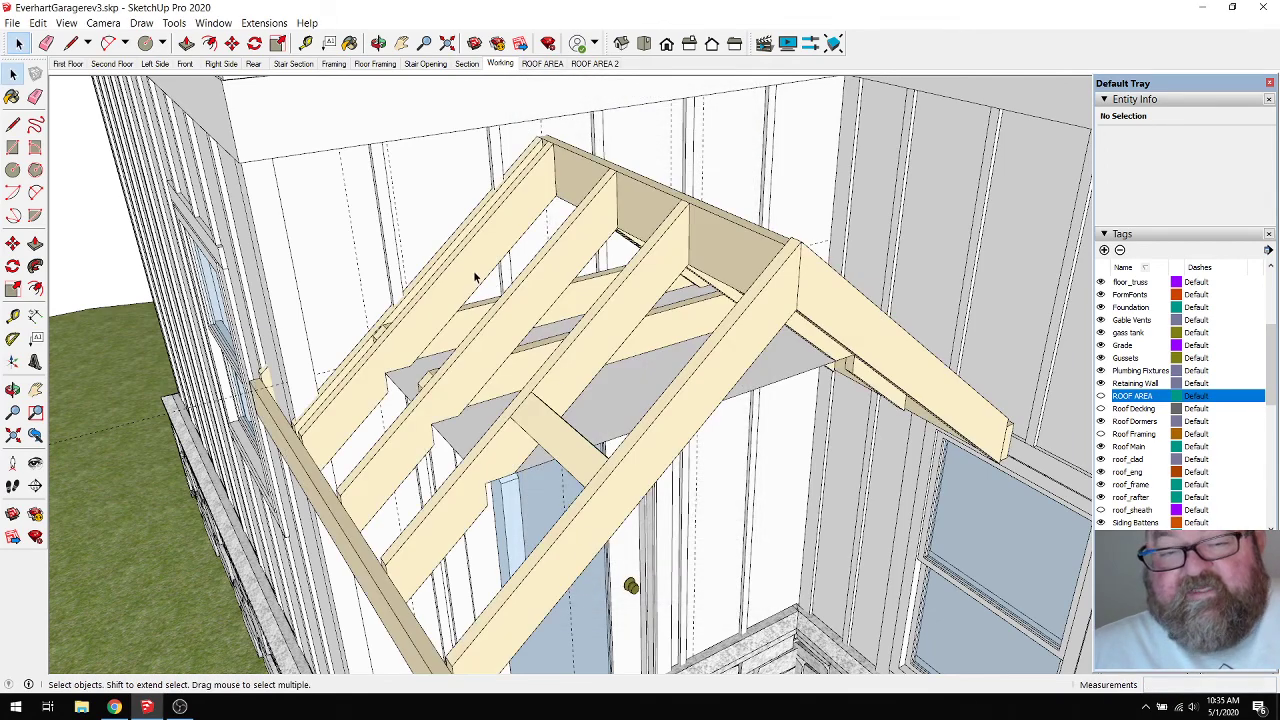
scroll(476, 277, "down", 2)
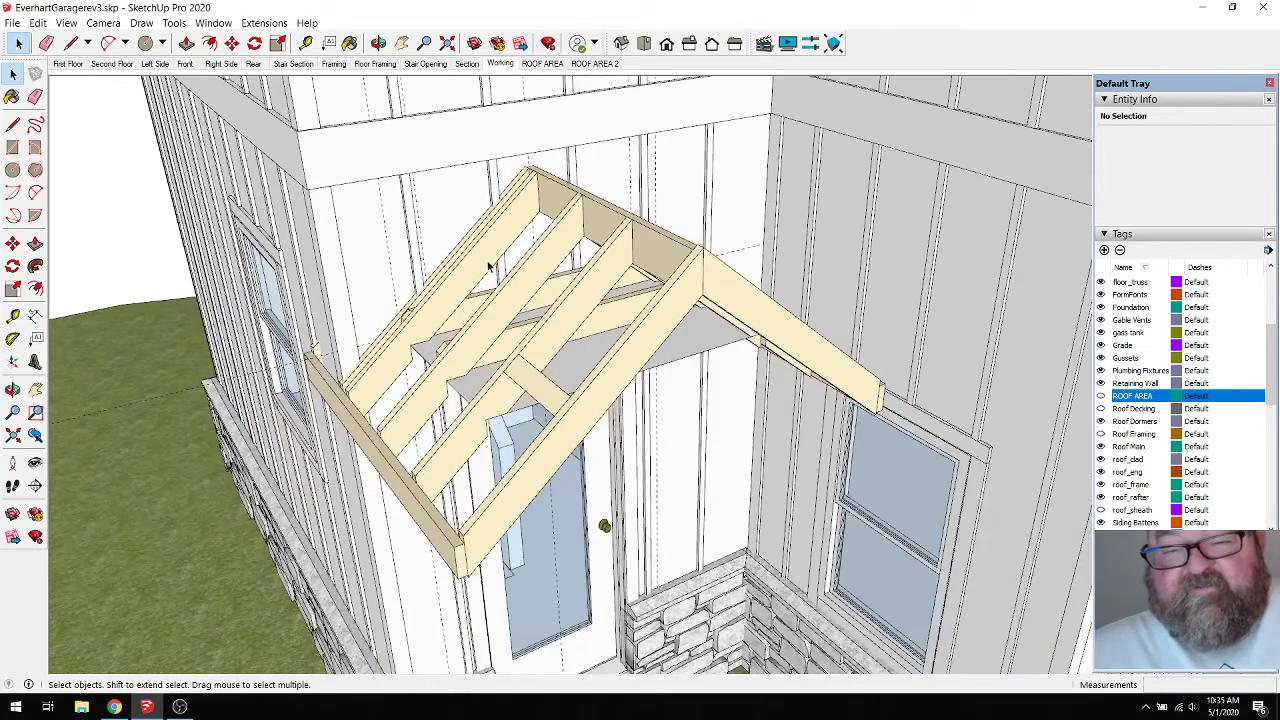
left_click(379, 43)
mouse_move(564, 285)
left_mouse_down()
mouse_move(354, 206)
mouse_move(406, 146)
mouse_move(457, 120)
mouse_move(623, 143)
mouse_move(568, 292)
mouse_move(594, 314)
mouse_move(422, 131)
mouse_move(486, 217)
mouse_move(579, 285)
left_mouse_up()
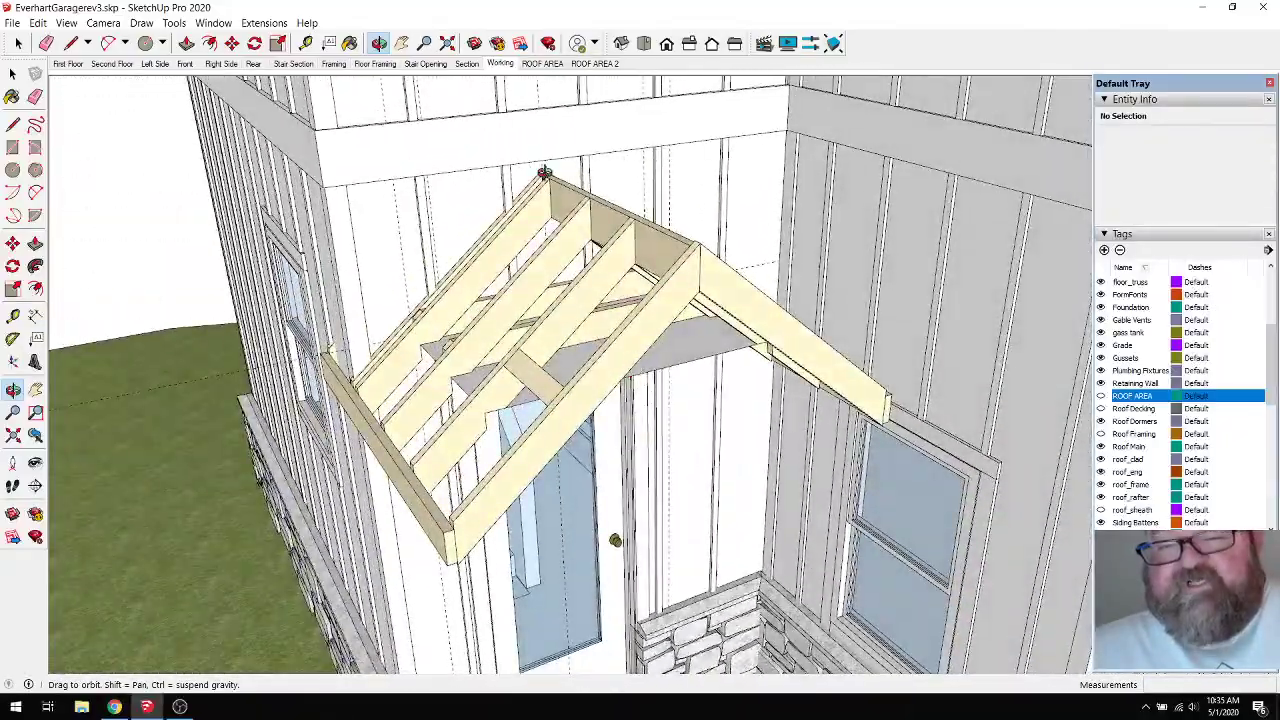
scroll(540, 175, "up", 3)
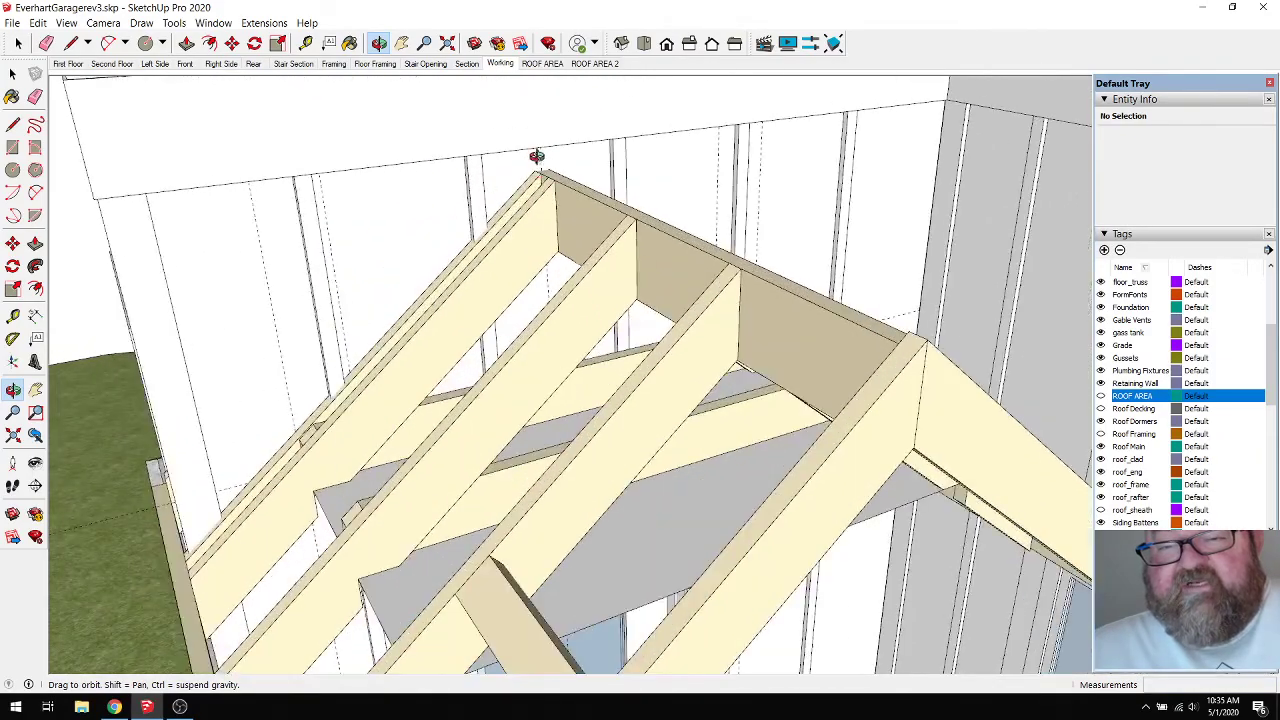
scroll(566, 226, "down", 5)
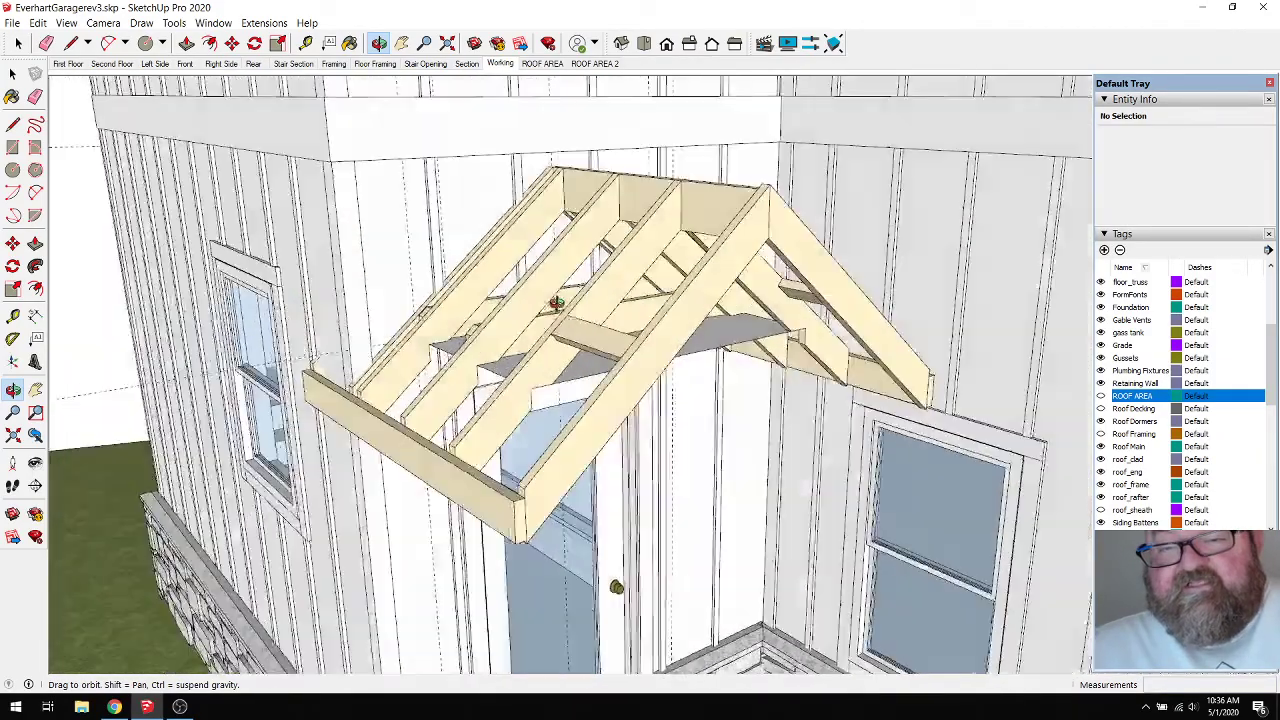
left_click_drag(556, 303, 515, 213)
left_click_drag(557, 172, 526, 286)
scroll(488, 360, "up", 6)
scroll(512, 288, "down", 8)
scroll(408, 271, "down", 3)
scroll(480, 221, "up", 3)
scroll(463, 314, "up", 4)
left_click_drag(465, 314, 468, 340)
scroll(466, 344, "up", 2)
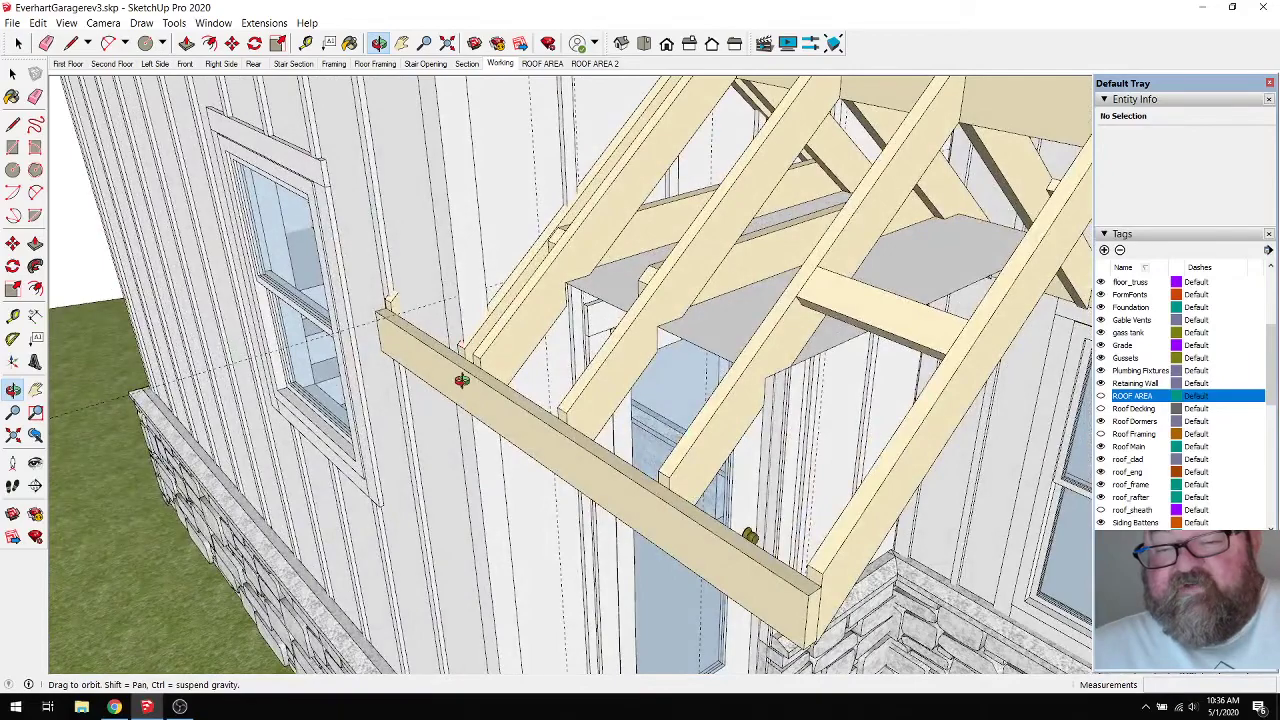
left_click_drag(513, 330, 449, 363)
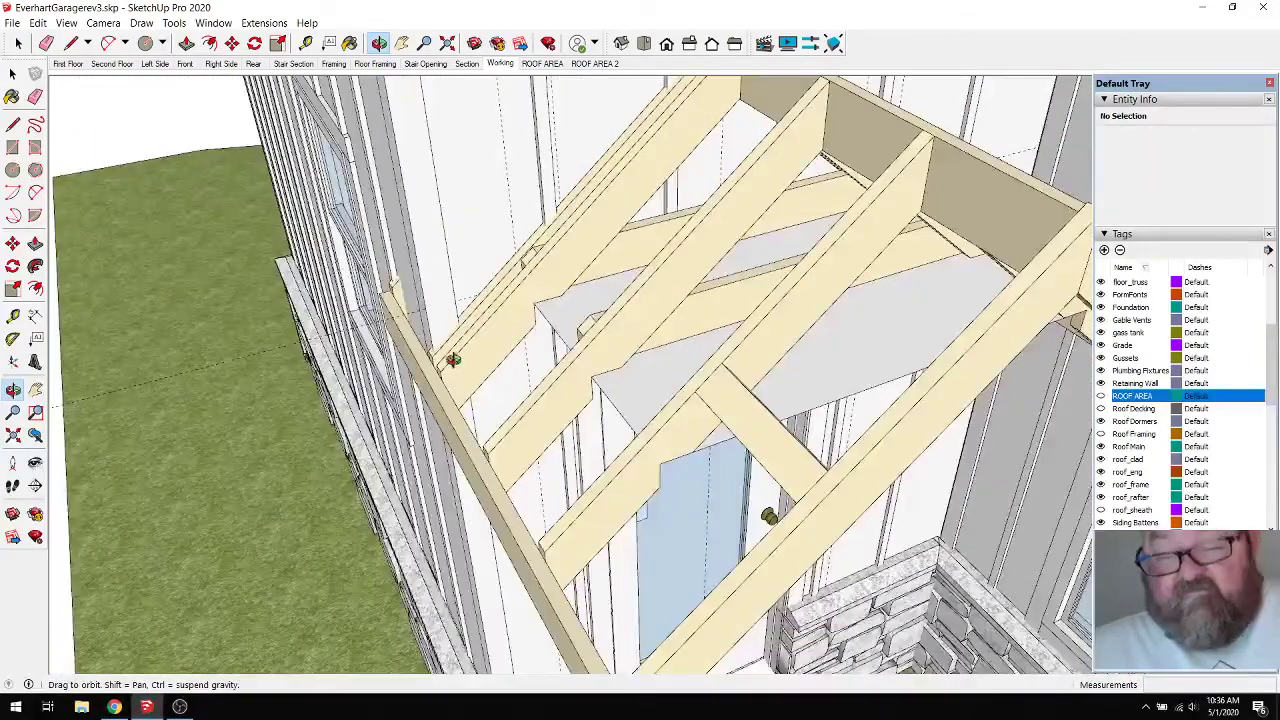
left_click(306, 44)
left_click(511, 215)
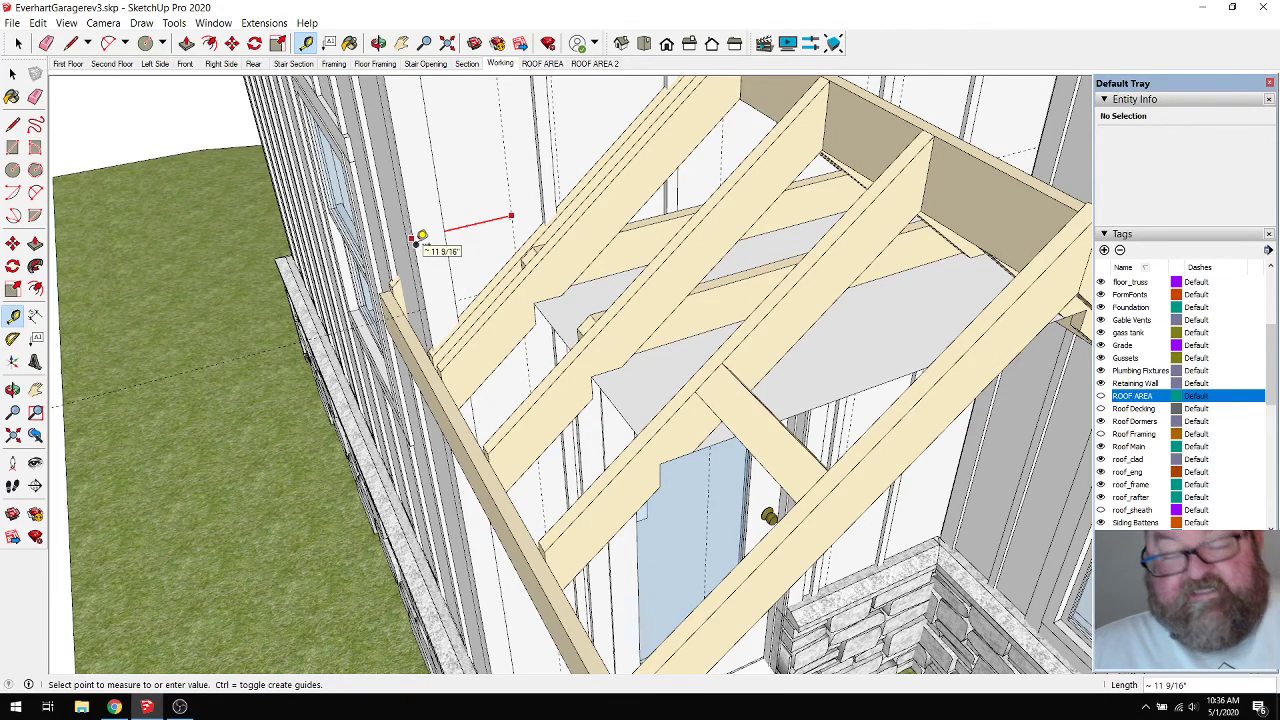
left_click(420, 240)
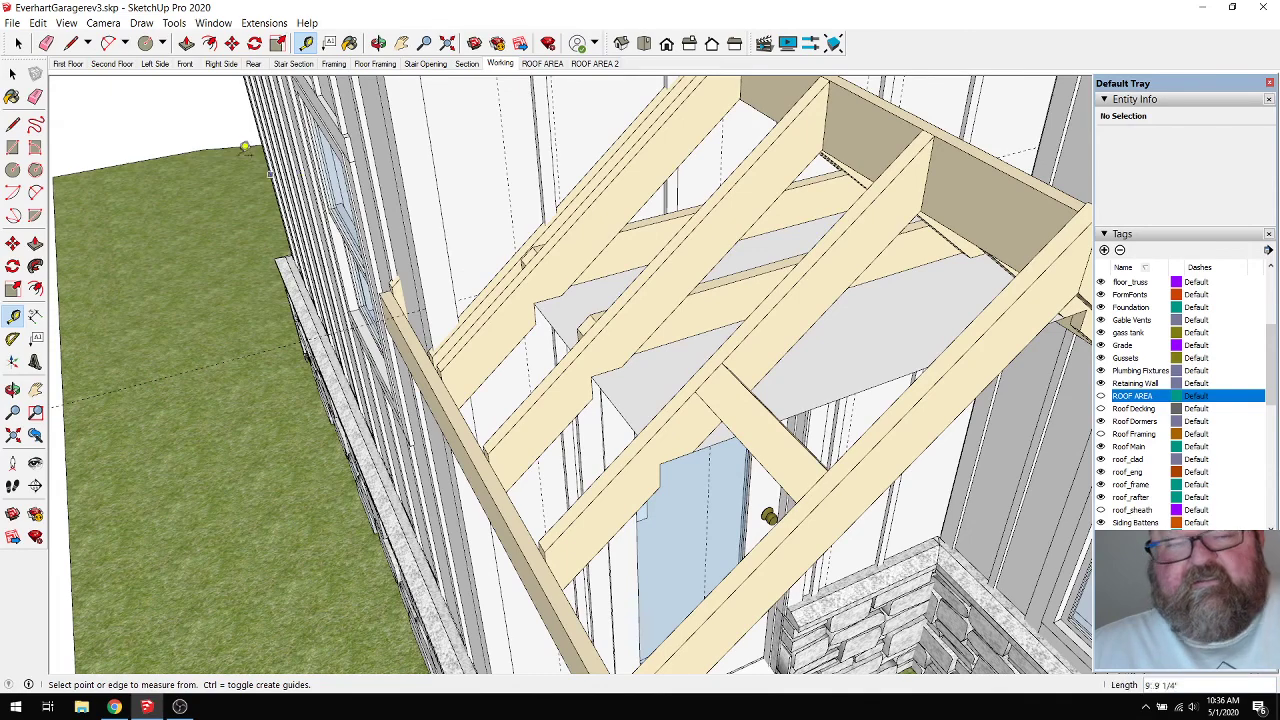
scroll(457, 232, "down", 1)
left_click(19, 44)
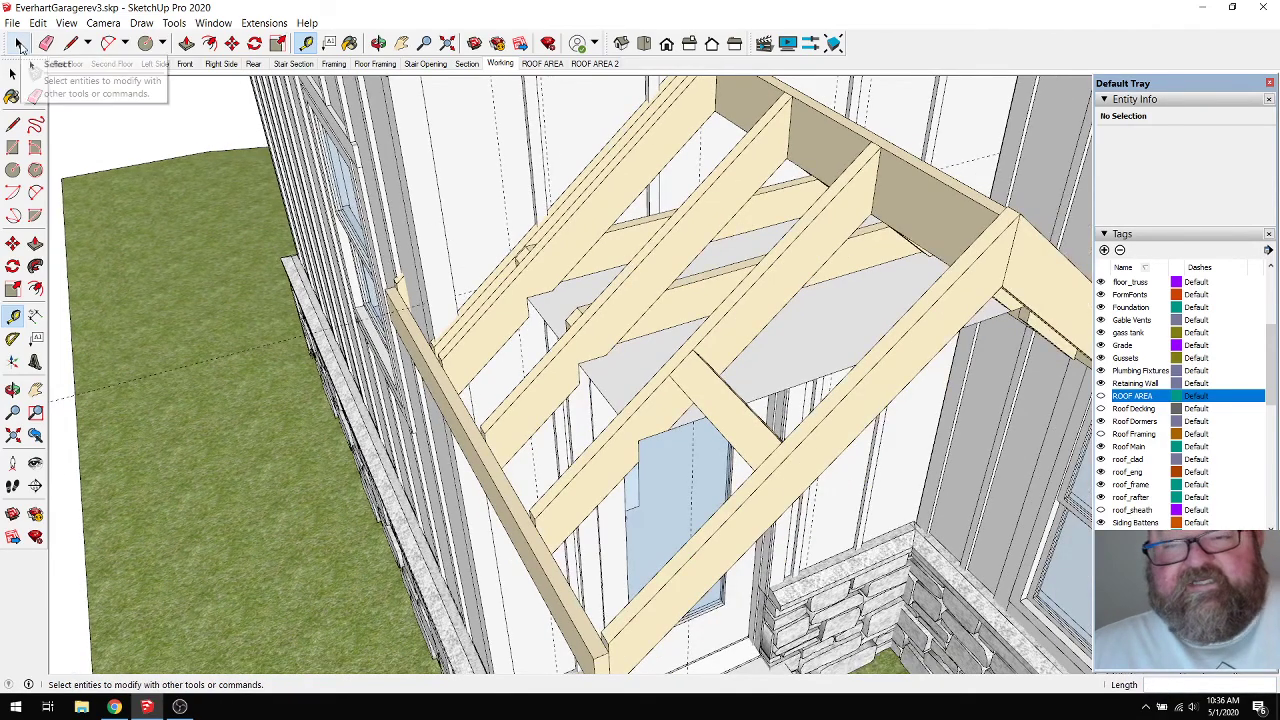
key("t")
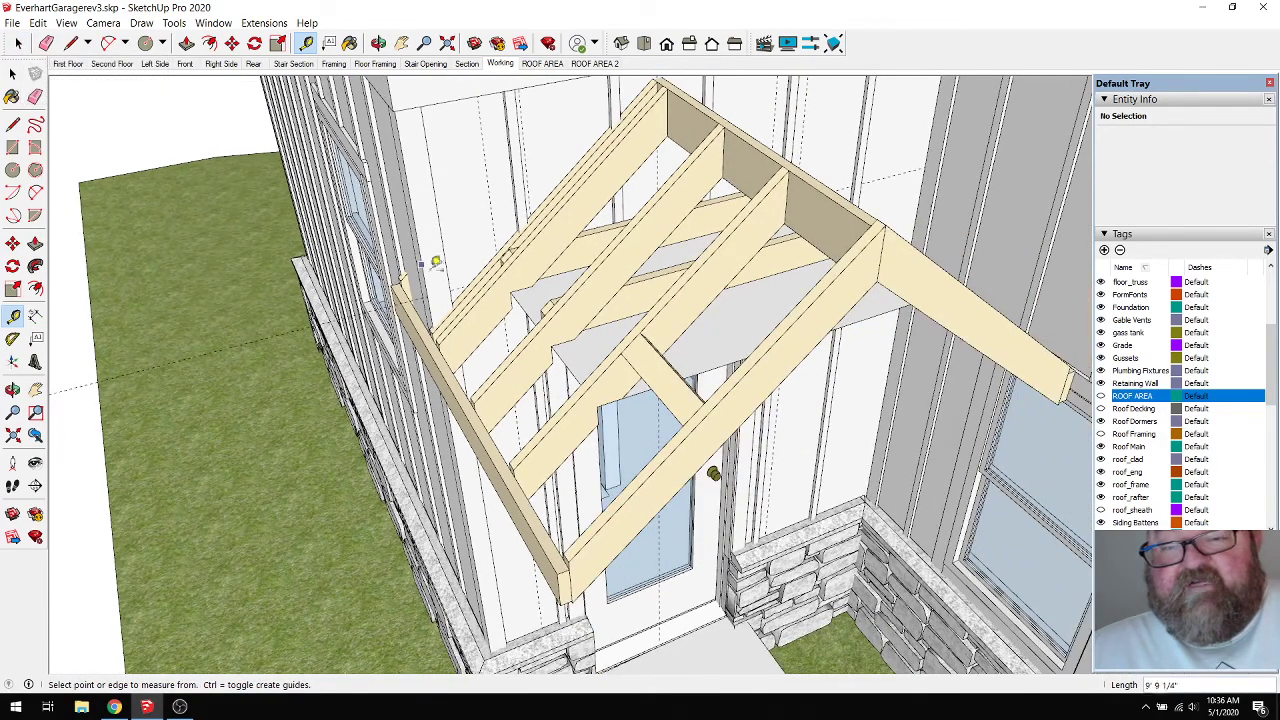
left_click(14, 46)
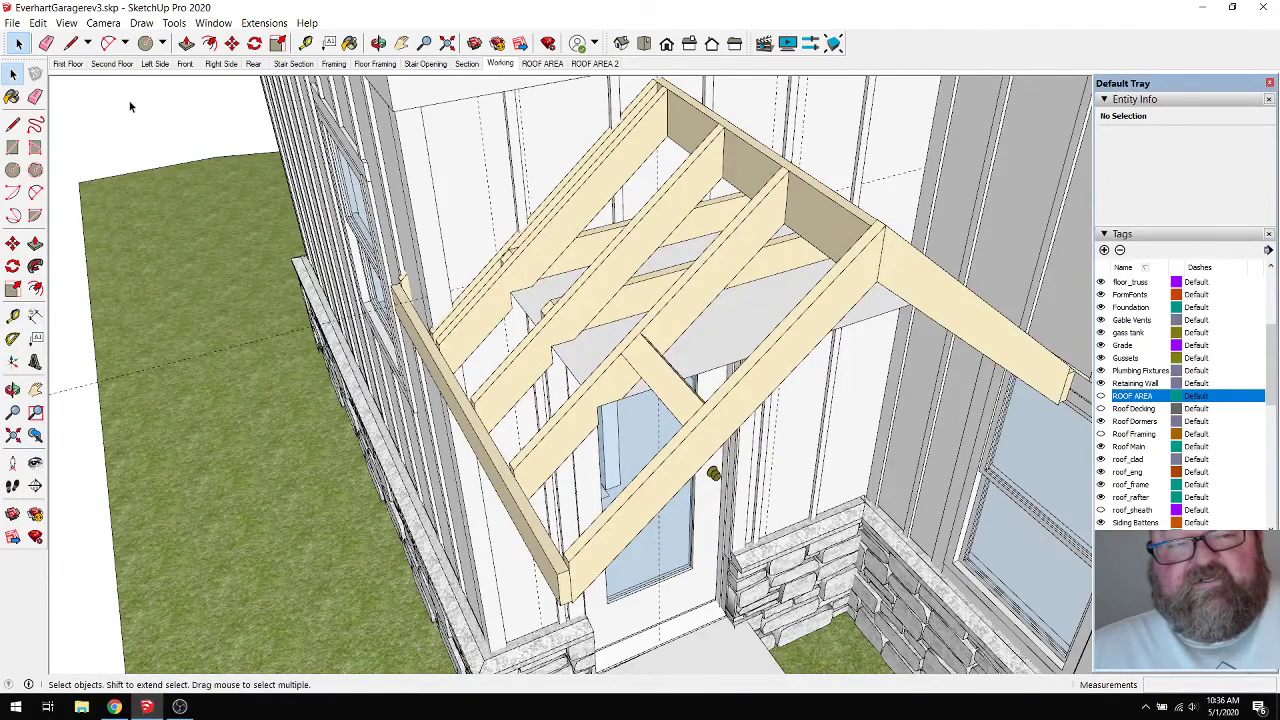
Open the edit settings of the generated rafter assembly.
left_click(556, 223)
right_click(553, 250)
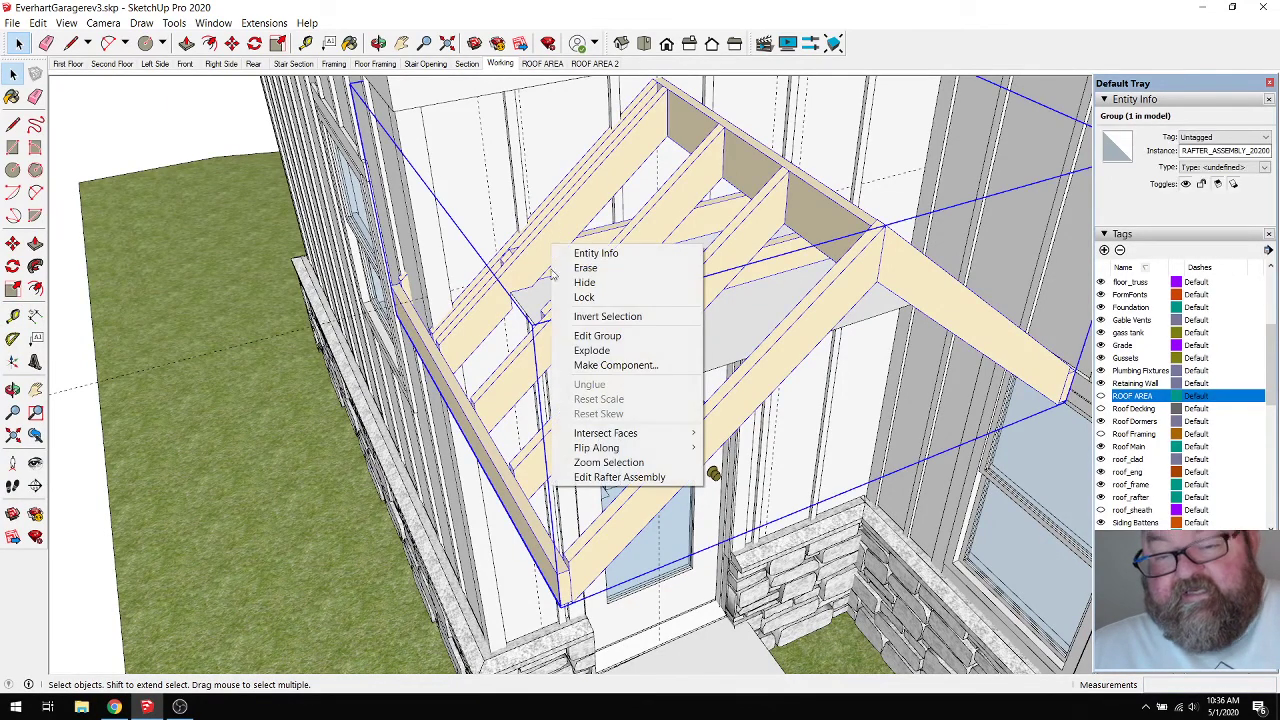
left_click(690, 477)
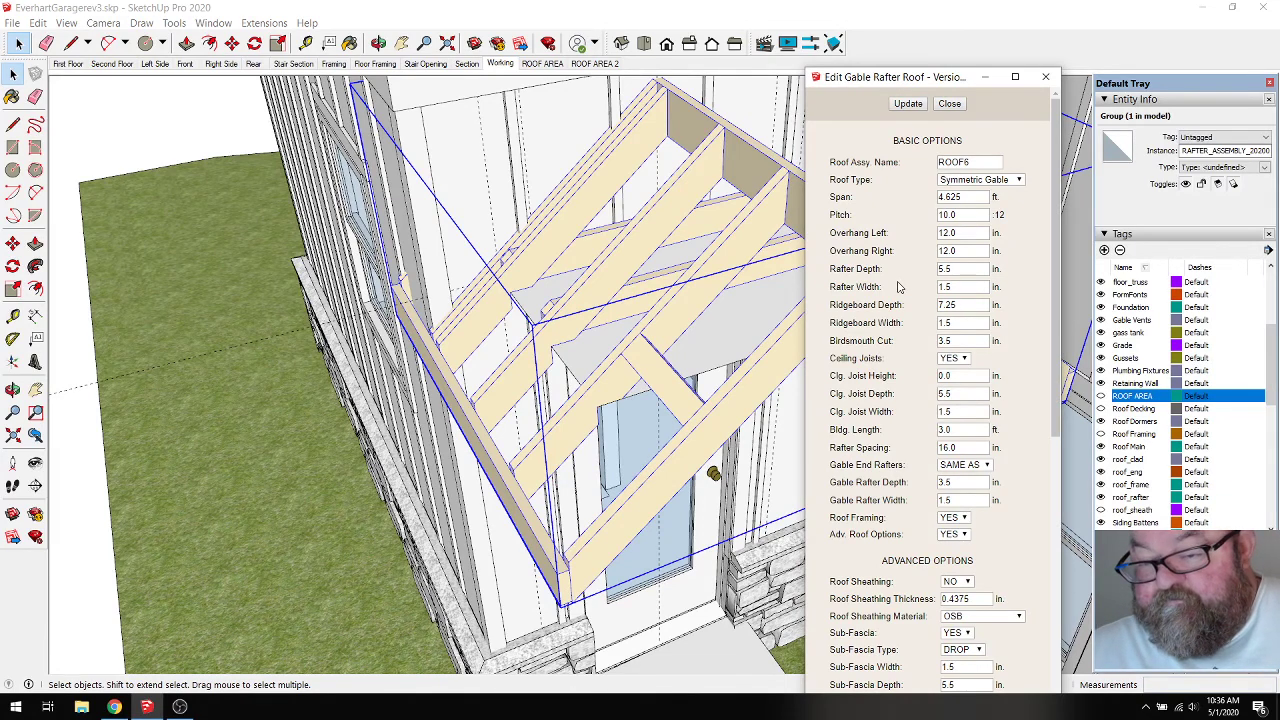
Change Overhang Left and Overhang Right to 10 and update the rafters.
scroll(897, 288, "down", 3)
scroll(895, 295, "up", 3)
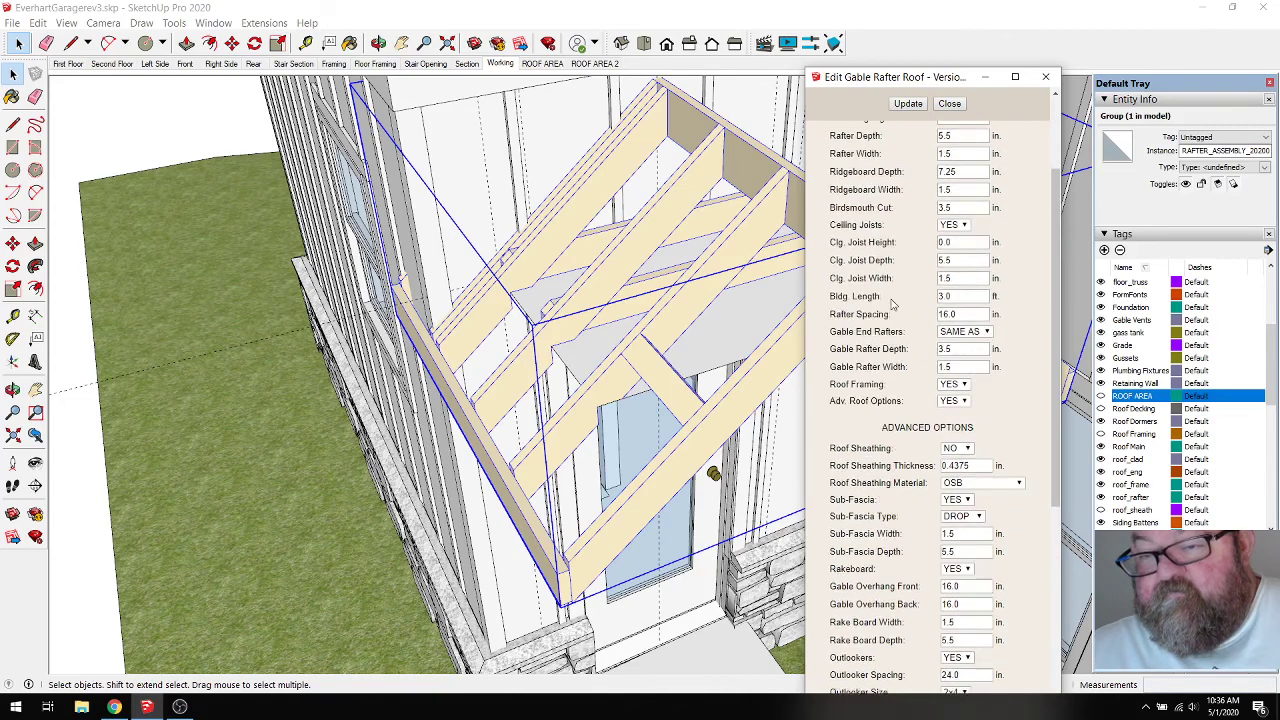
left_click_drag(962, 233, 931, 240)
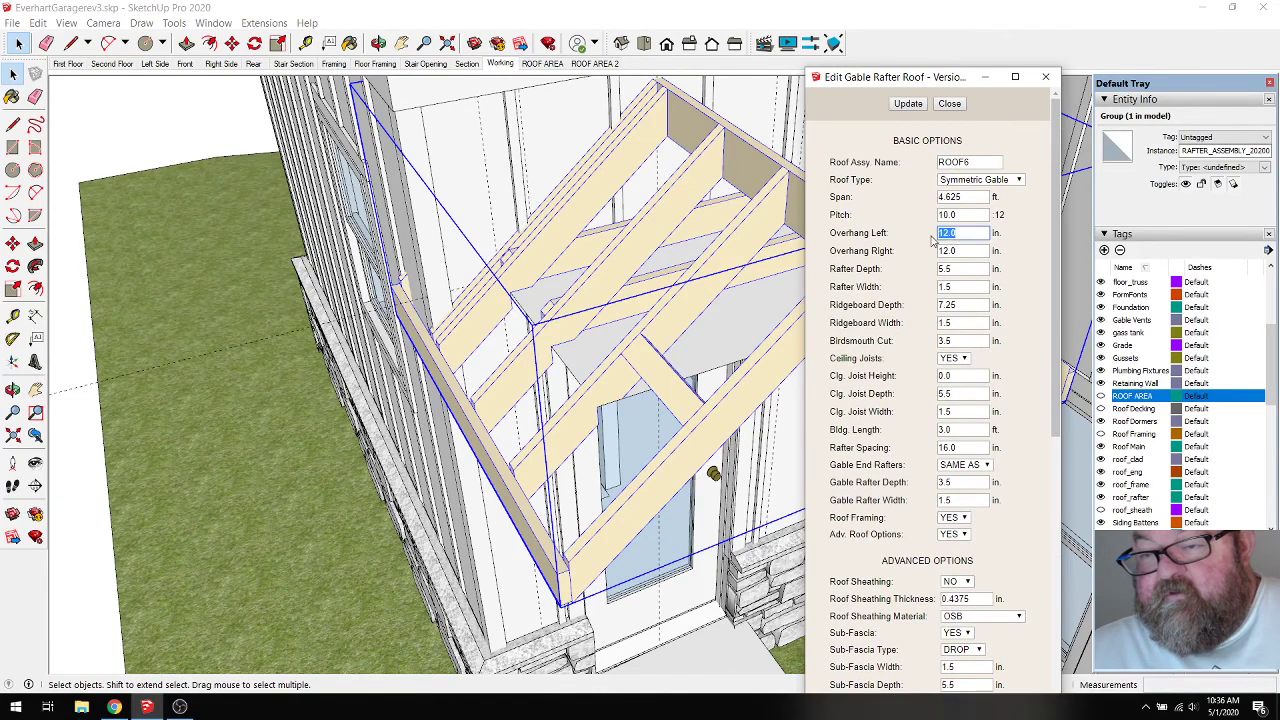
type("10")
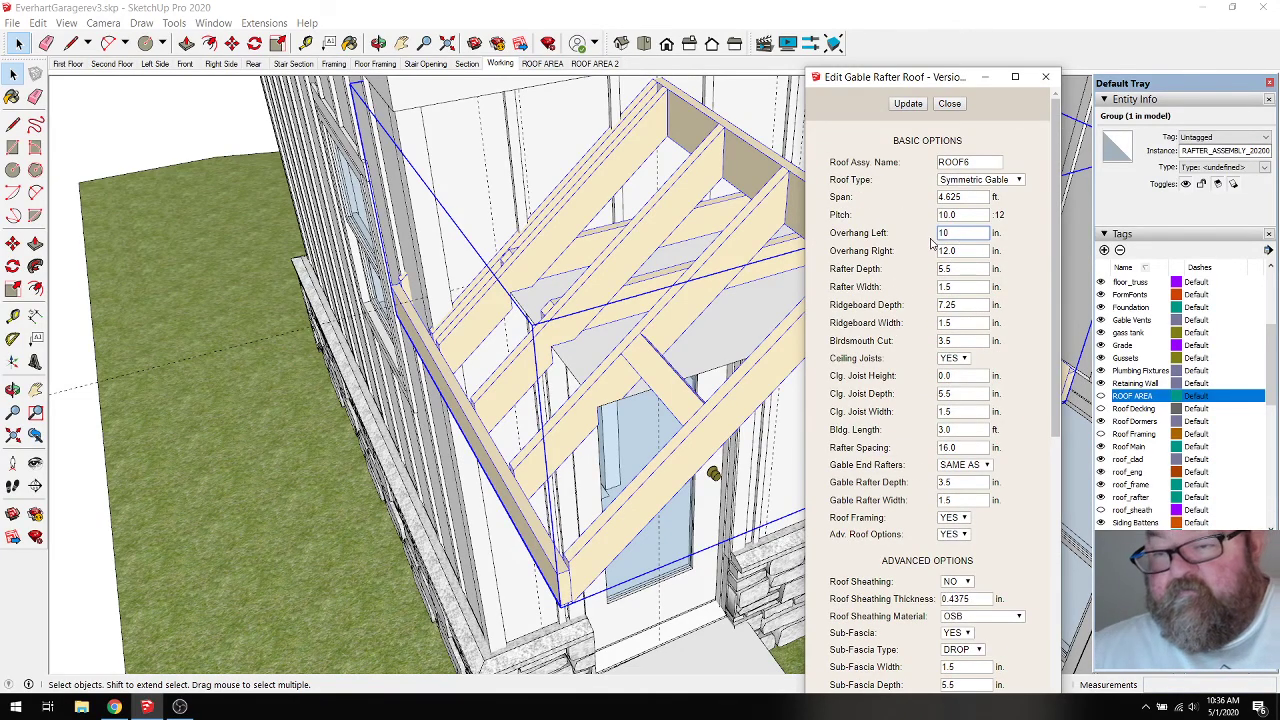
left_click(963, 251)
key("BackSpace")
key("BackSpace")
key("BackSpace")
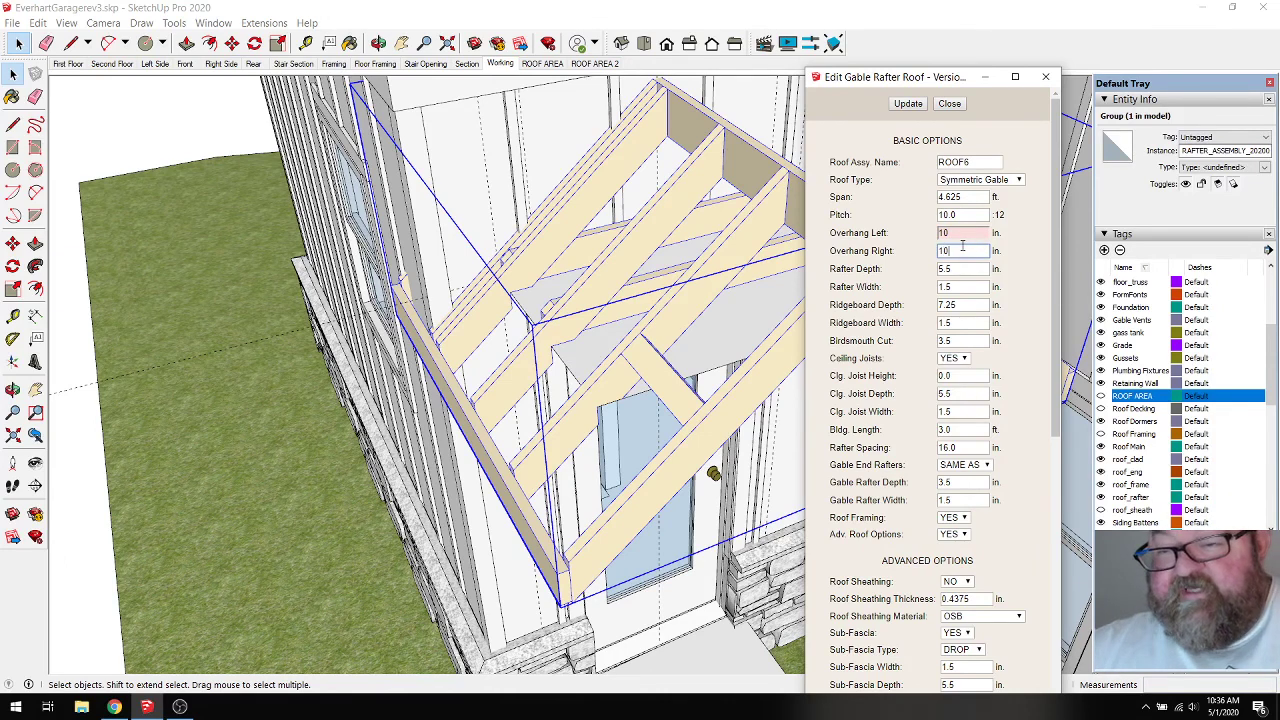
left_click(908, 104)
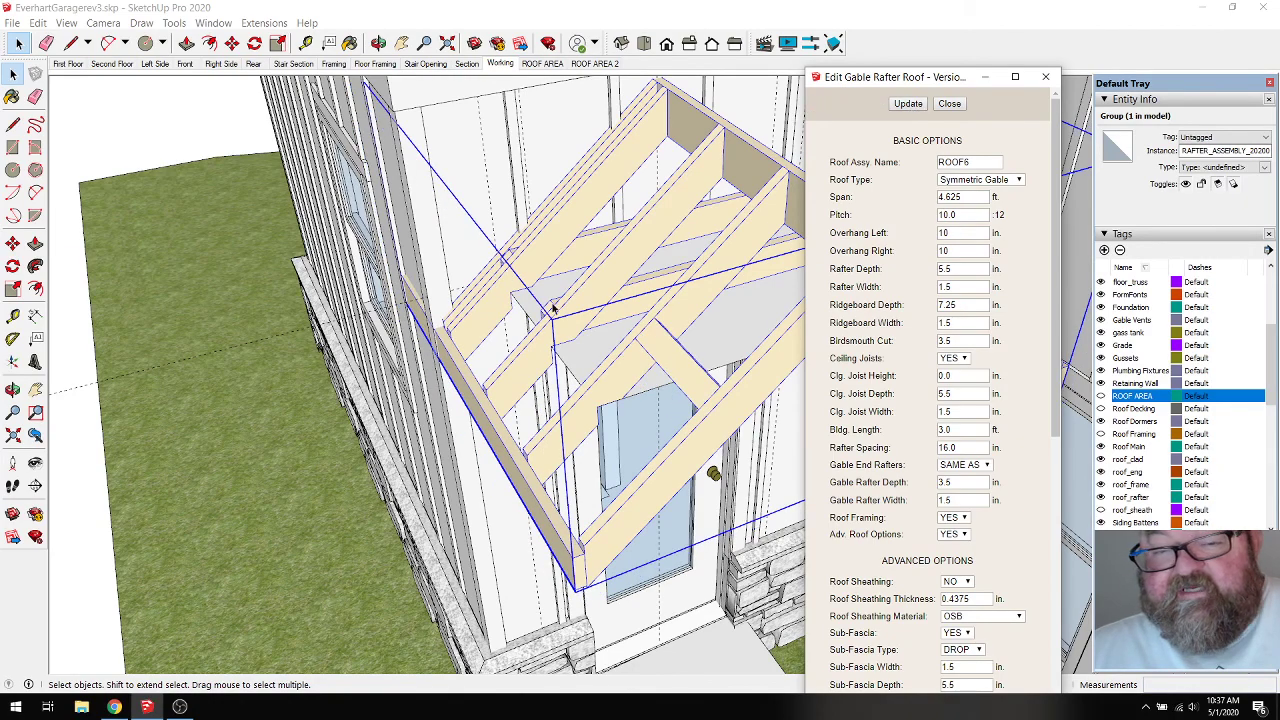
scroll(438, 345, "up", 5)
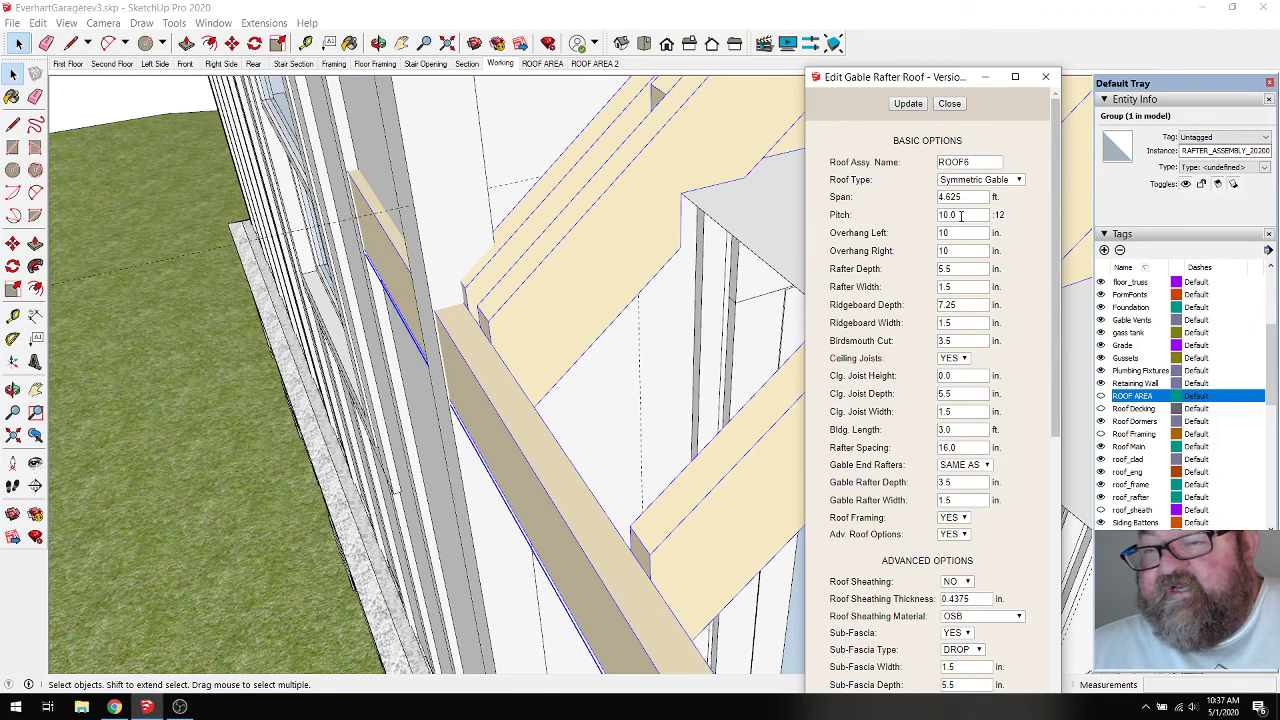
Enter 9 for Overhang Left and Overhang Right, then update the roof.
double_click(957, 233)
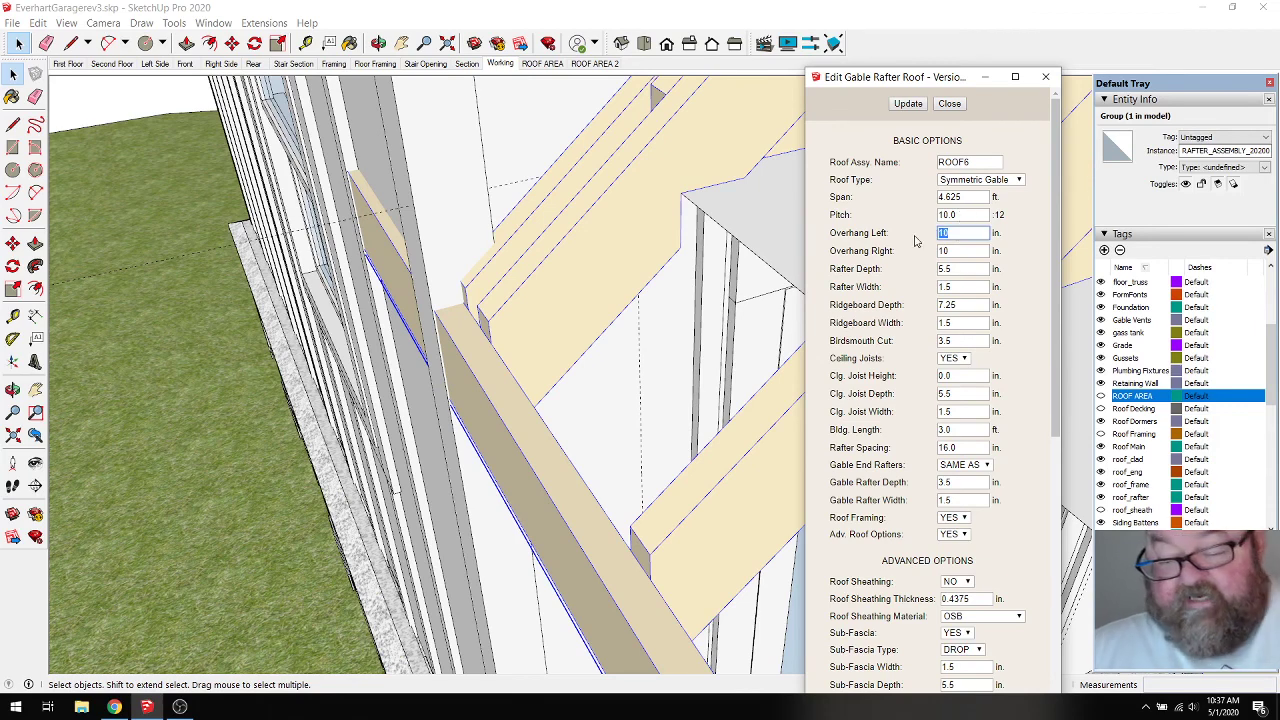
key("Tab")
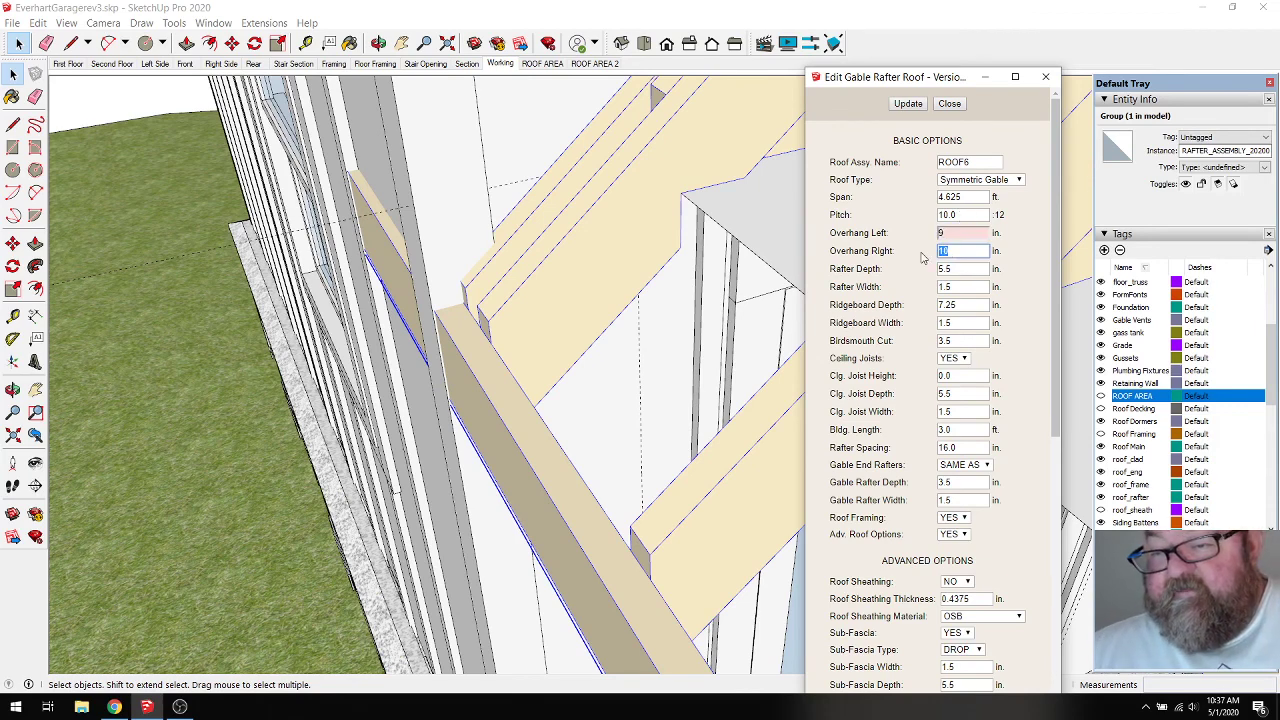
type("9")
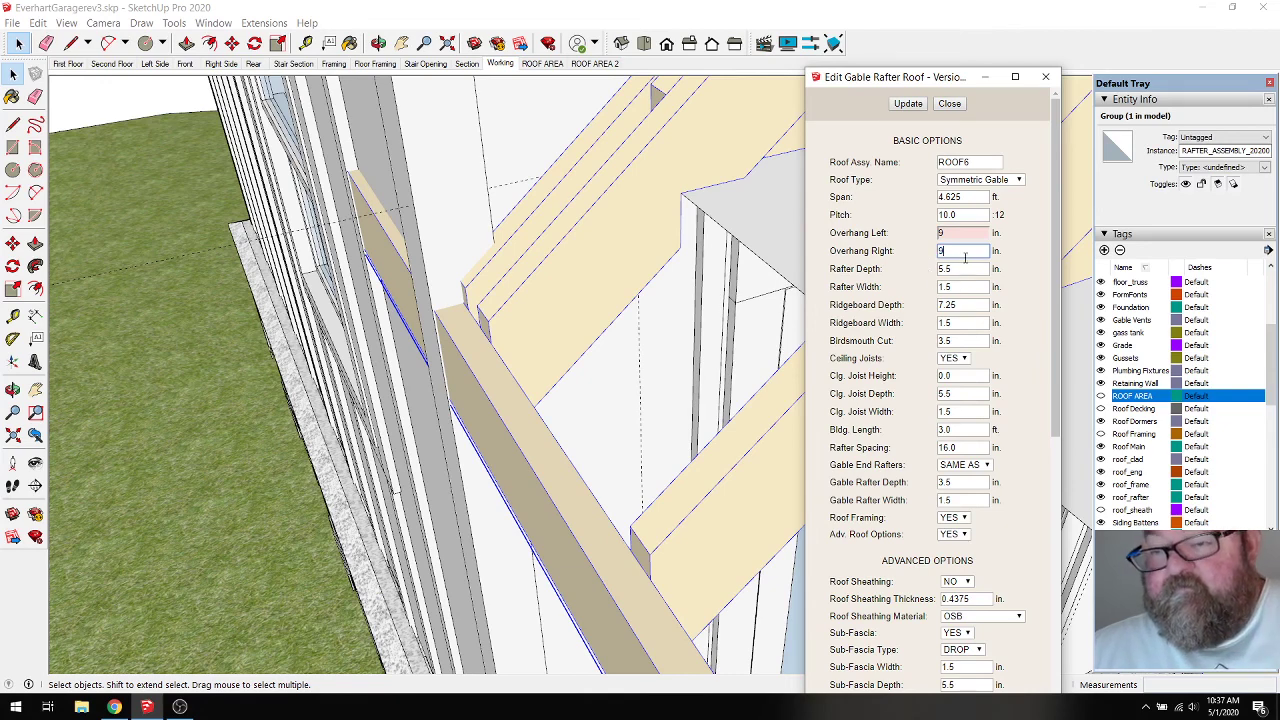
left_click(903, 110)
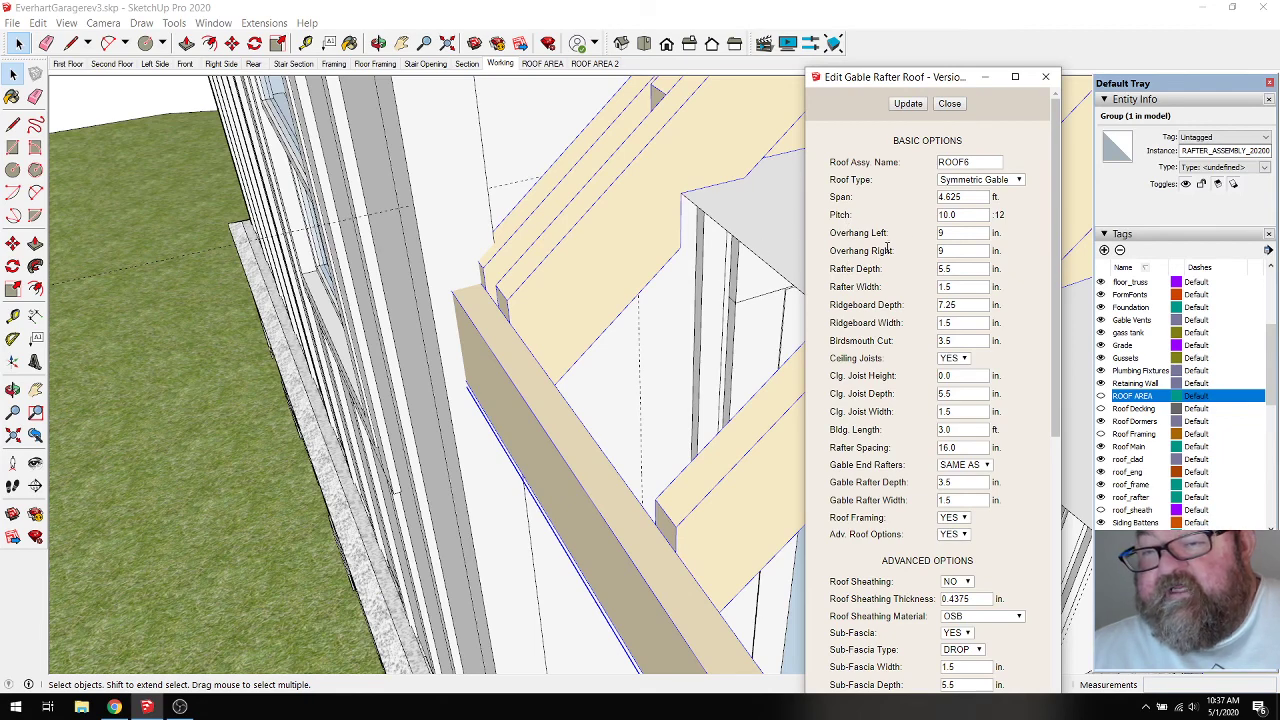
Set Gable Overhang Front and Gable Overhang Back to 12 and update the roof.
scroll(890, 250, "down", 5)
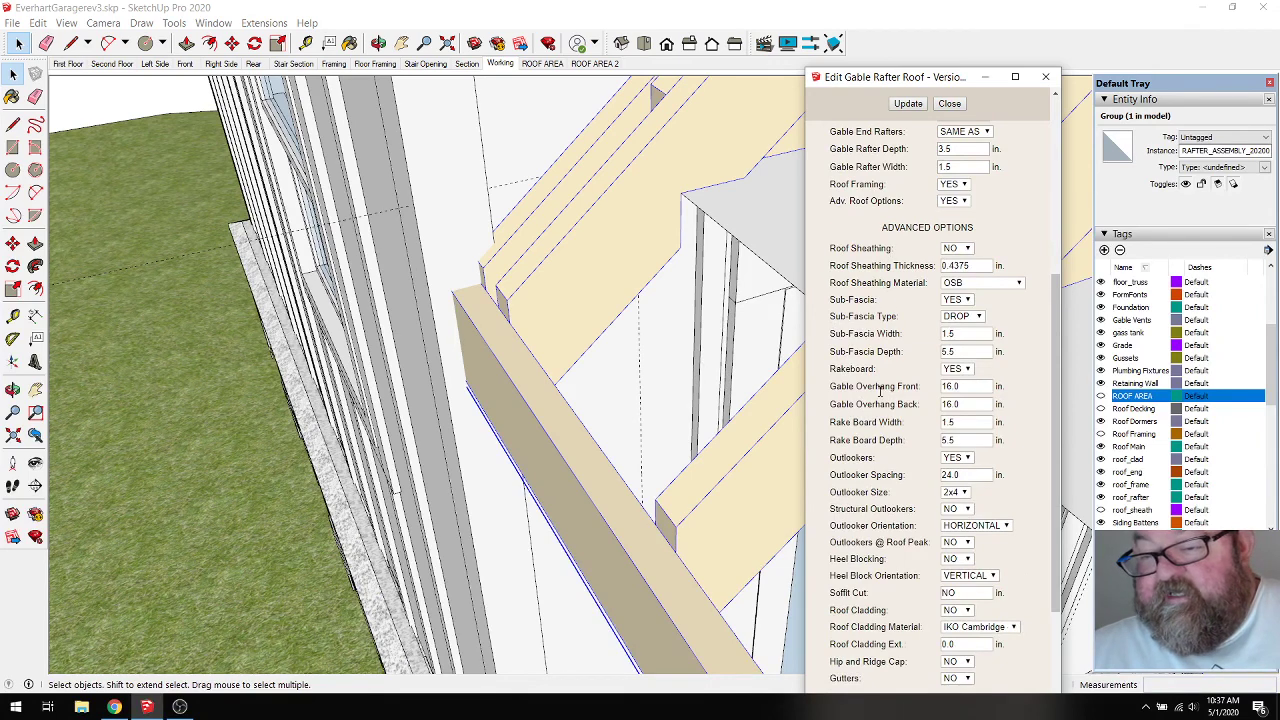
double_click(967, 388)
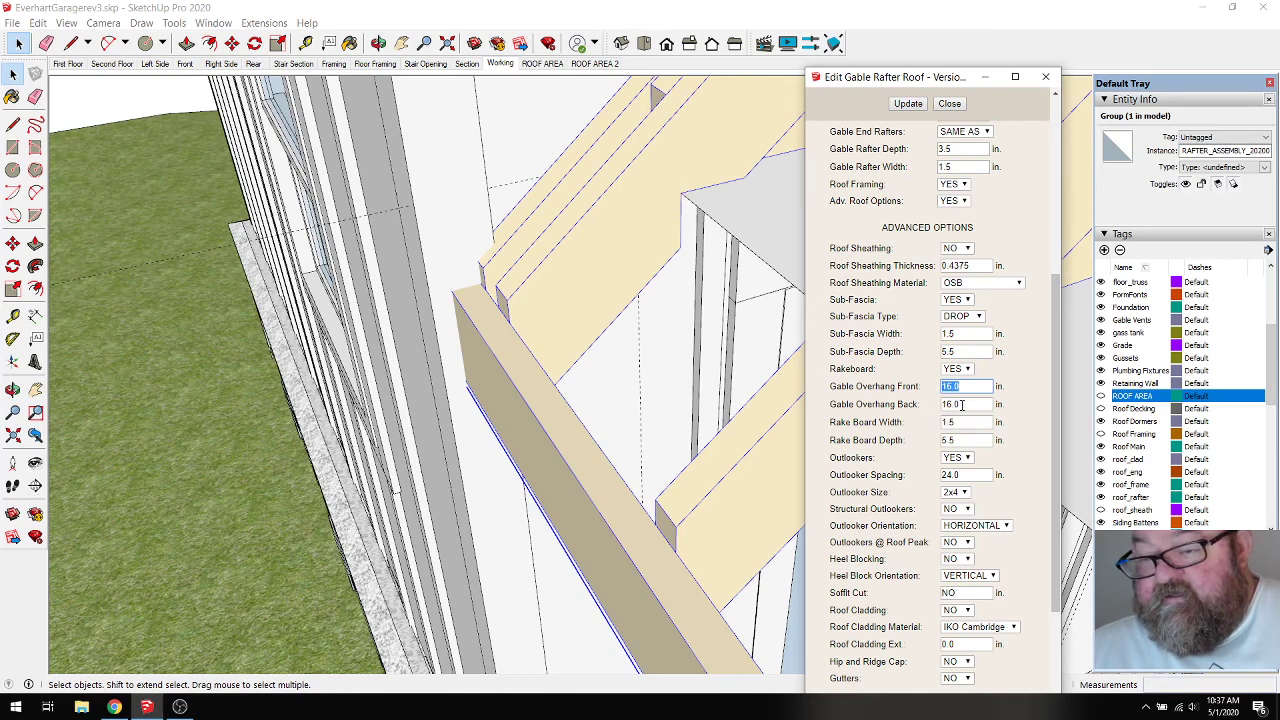
type("12")
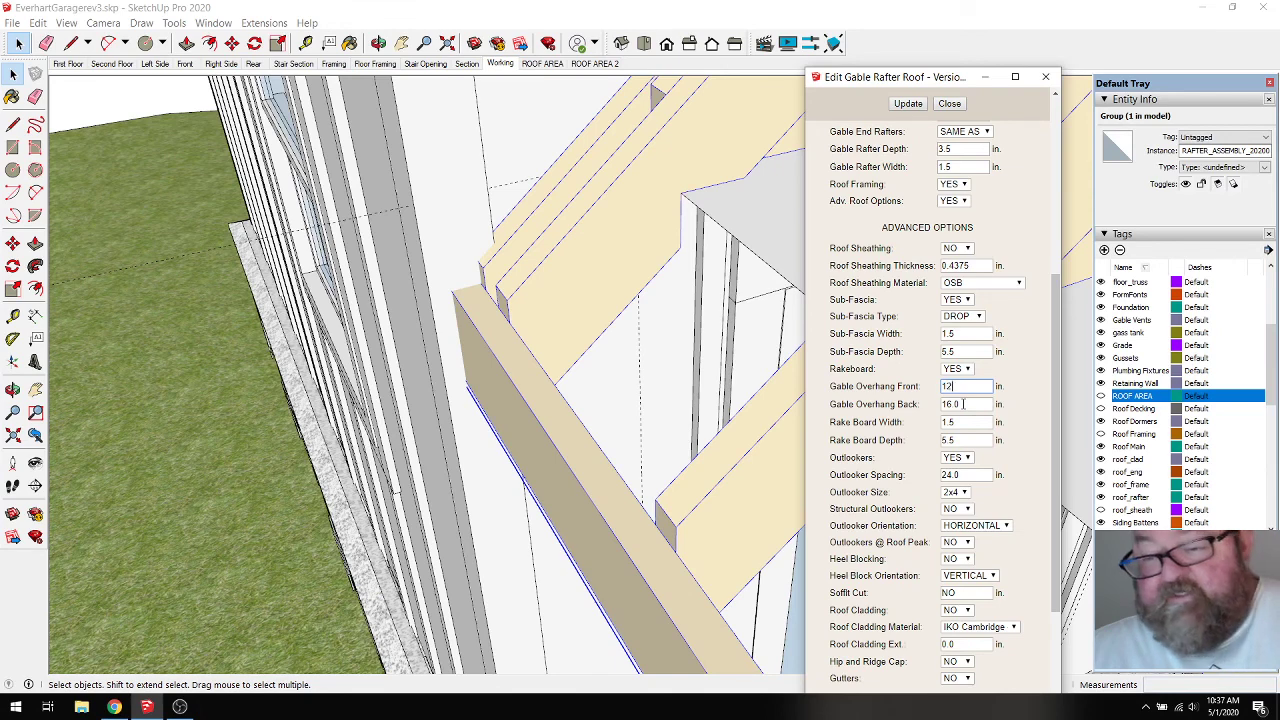
double_click(960, 403)
type("12")
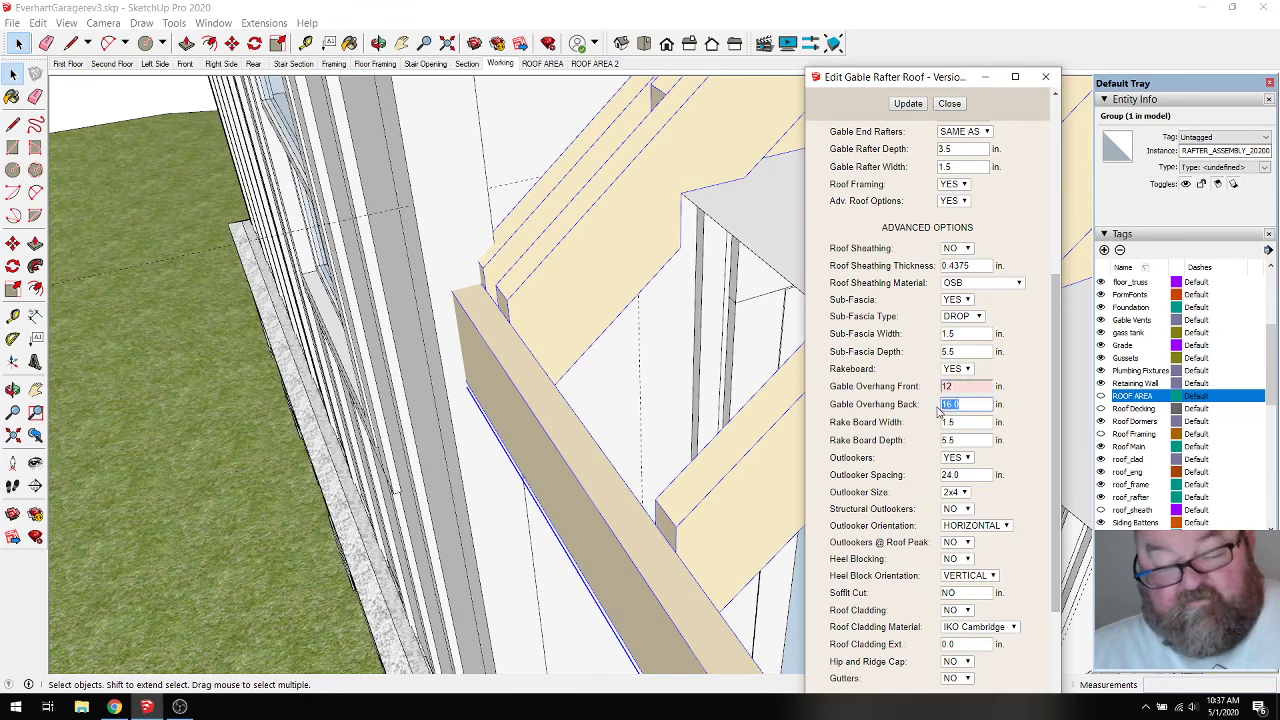
left_click(910, 104)
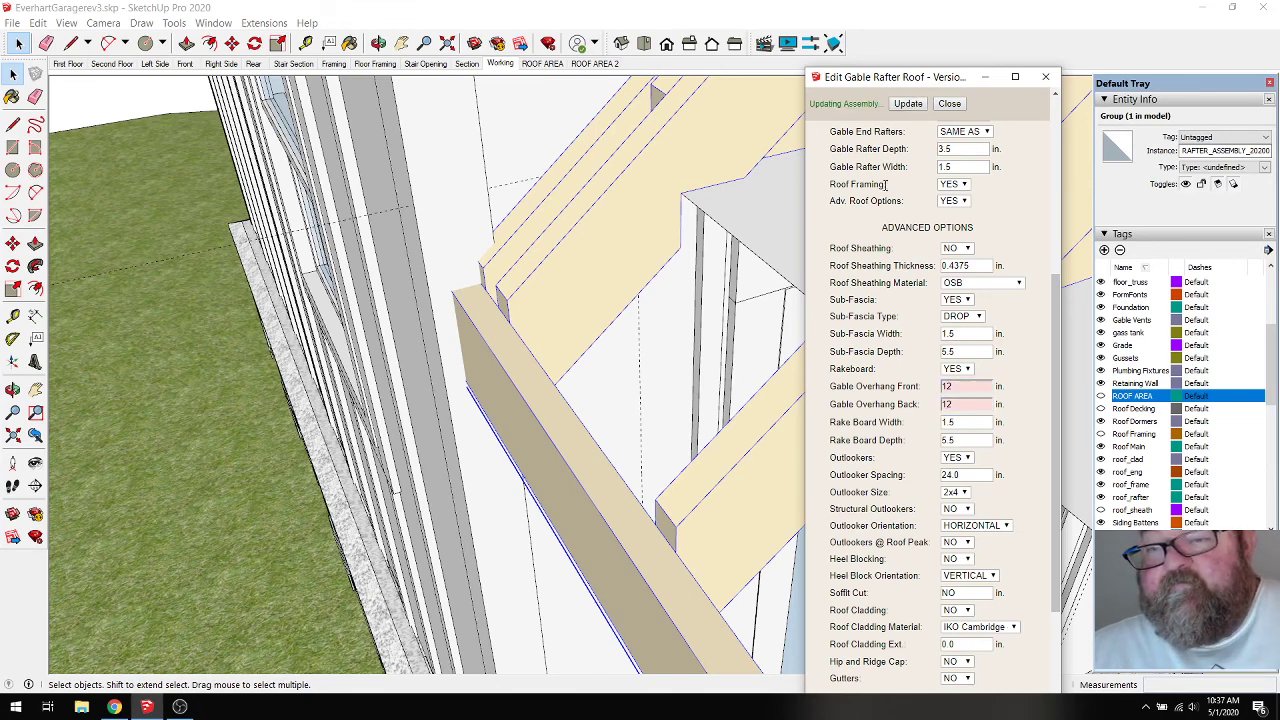
scroll(653, 267, "down", 10)
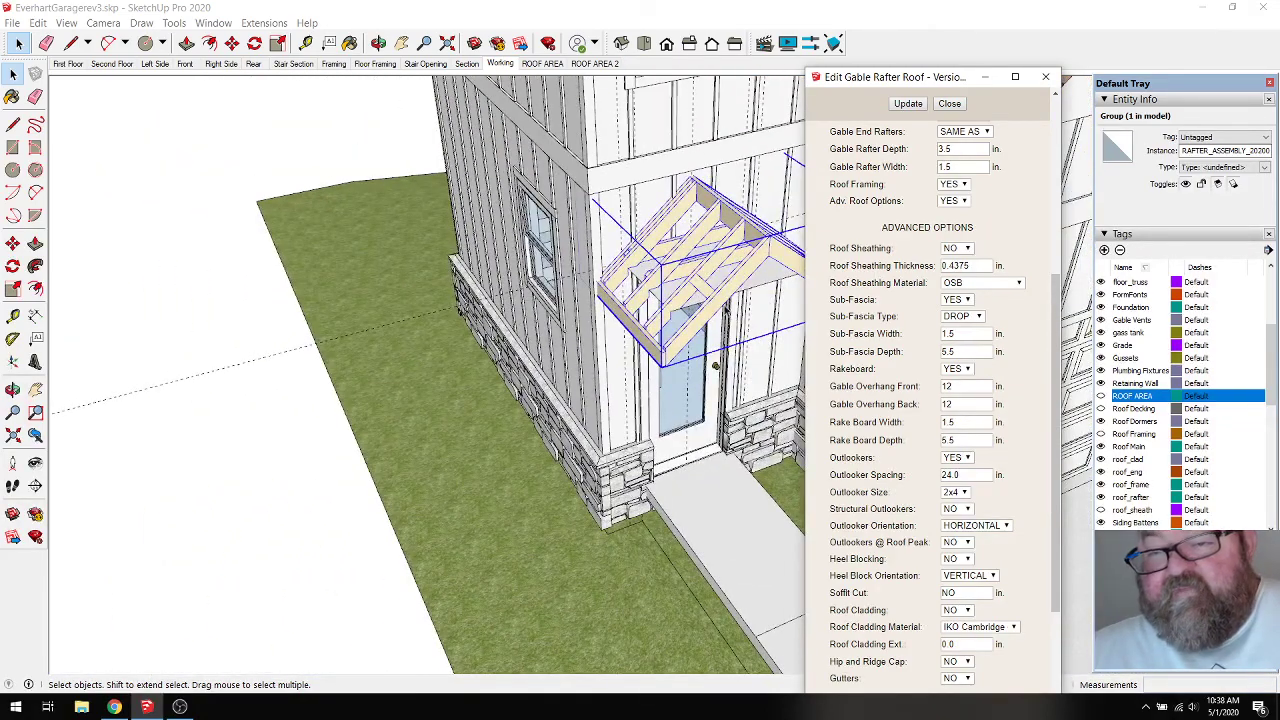
Set Gable Overhang Back to 0 and rebuild the roof.
scroll(760, 306, "up", 2)
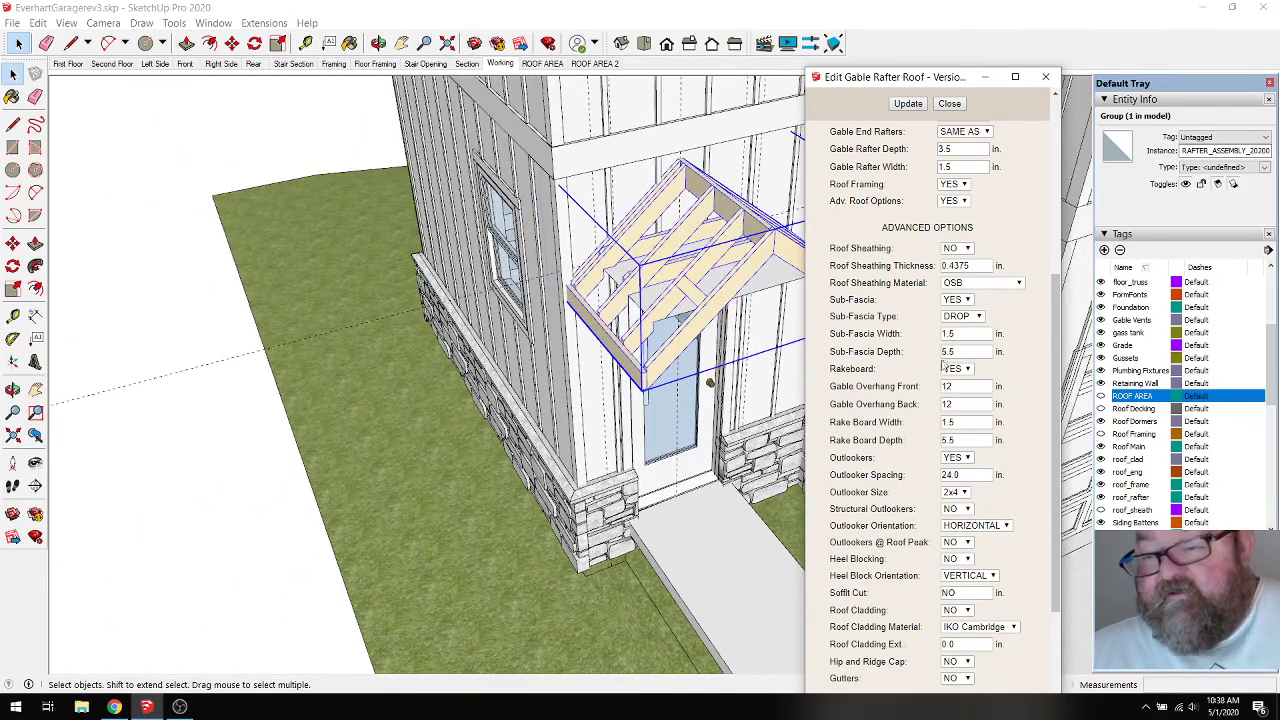
left_click(961, 389)
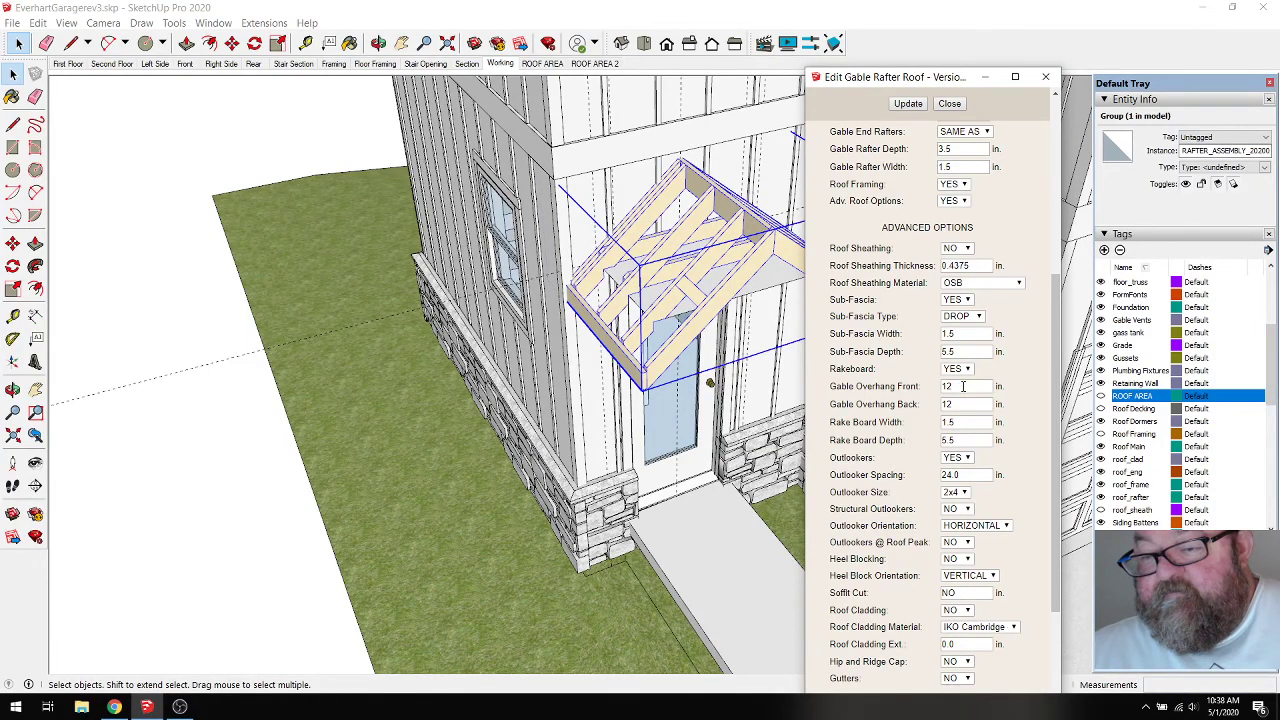
double_click(960, 402)
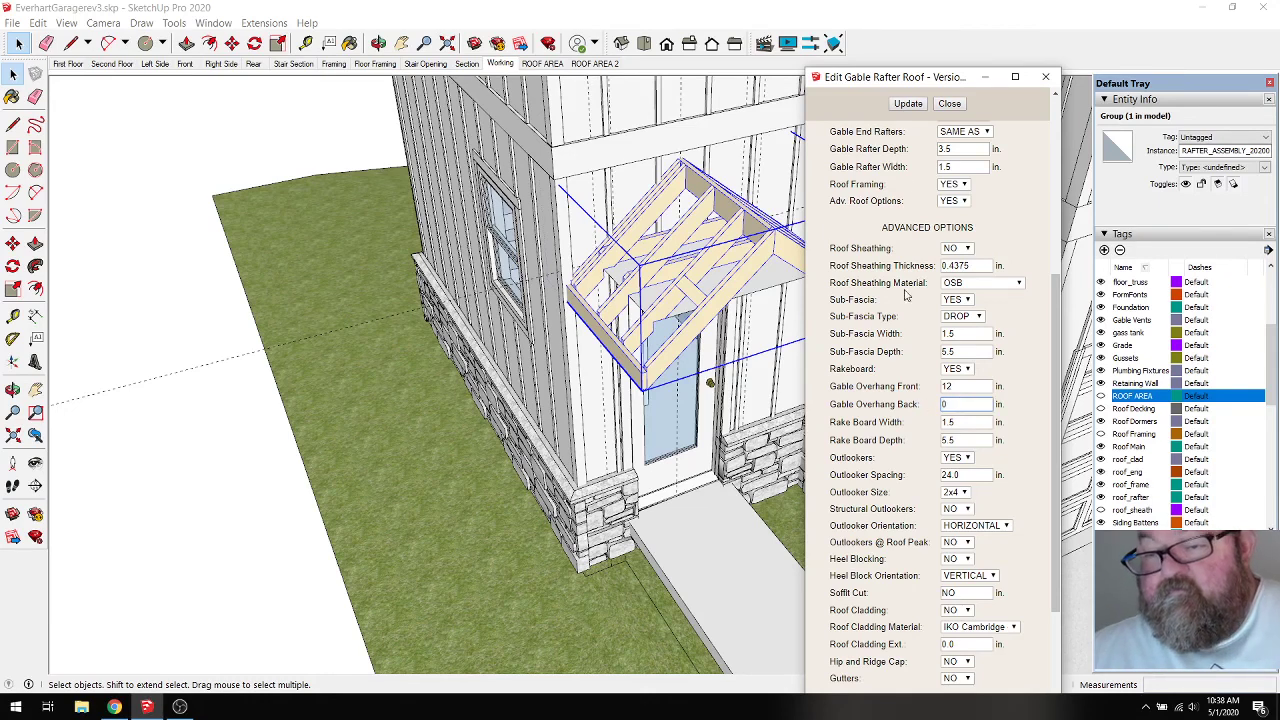
left_click(909, 105)
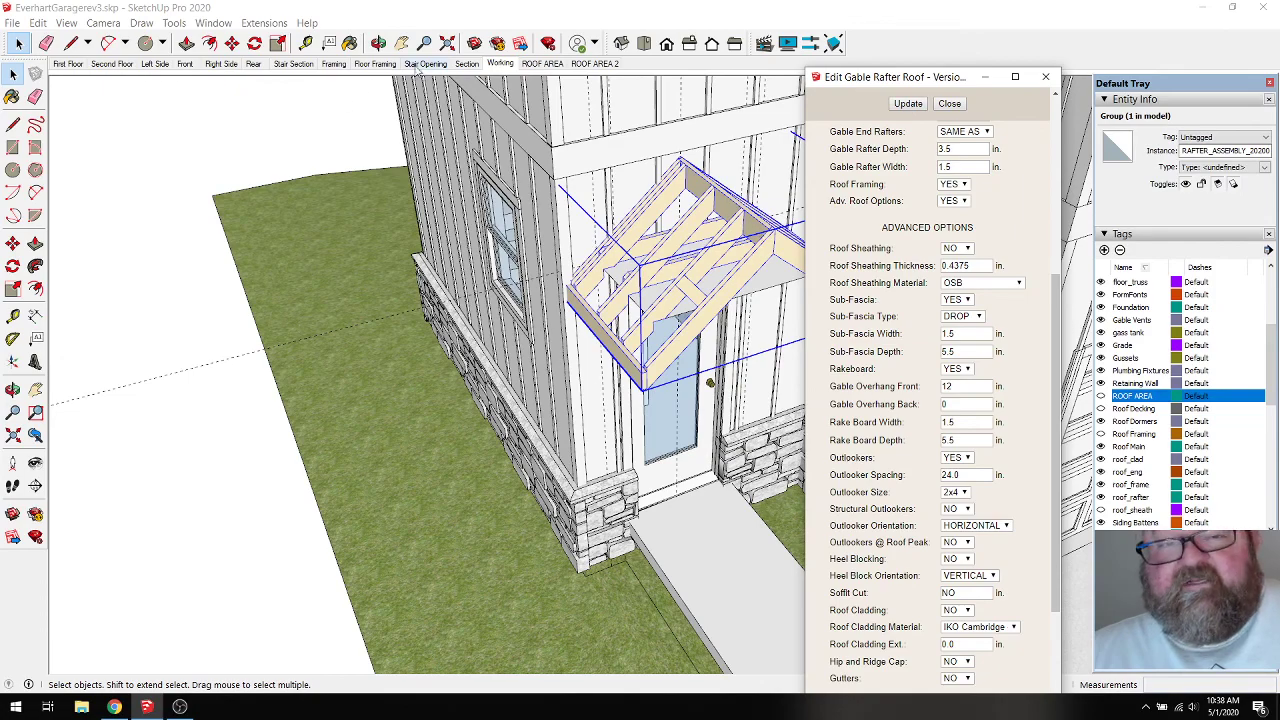
Pan and zoom to inspect the rebuilt rafters flush against the wall.
left_click(401, 43)
scroll(508, 234, "up", 5)
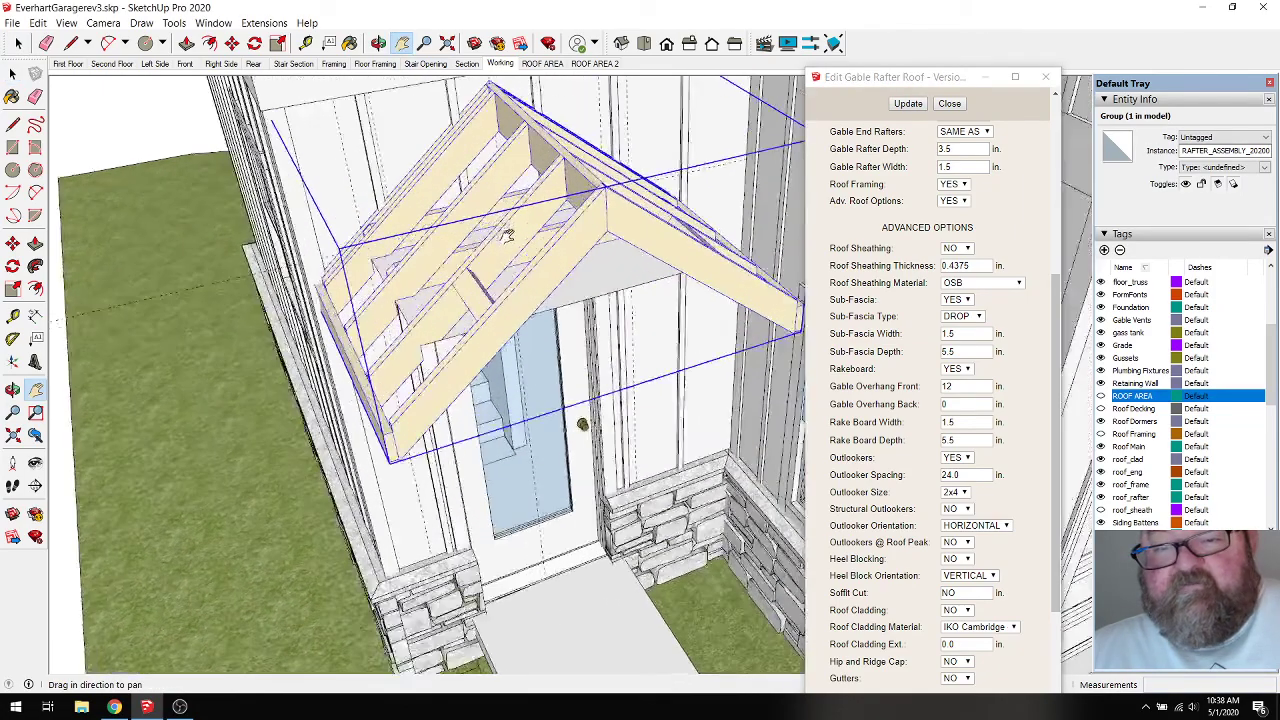
scroll(508, 234, "up", 1)
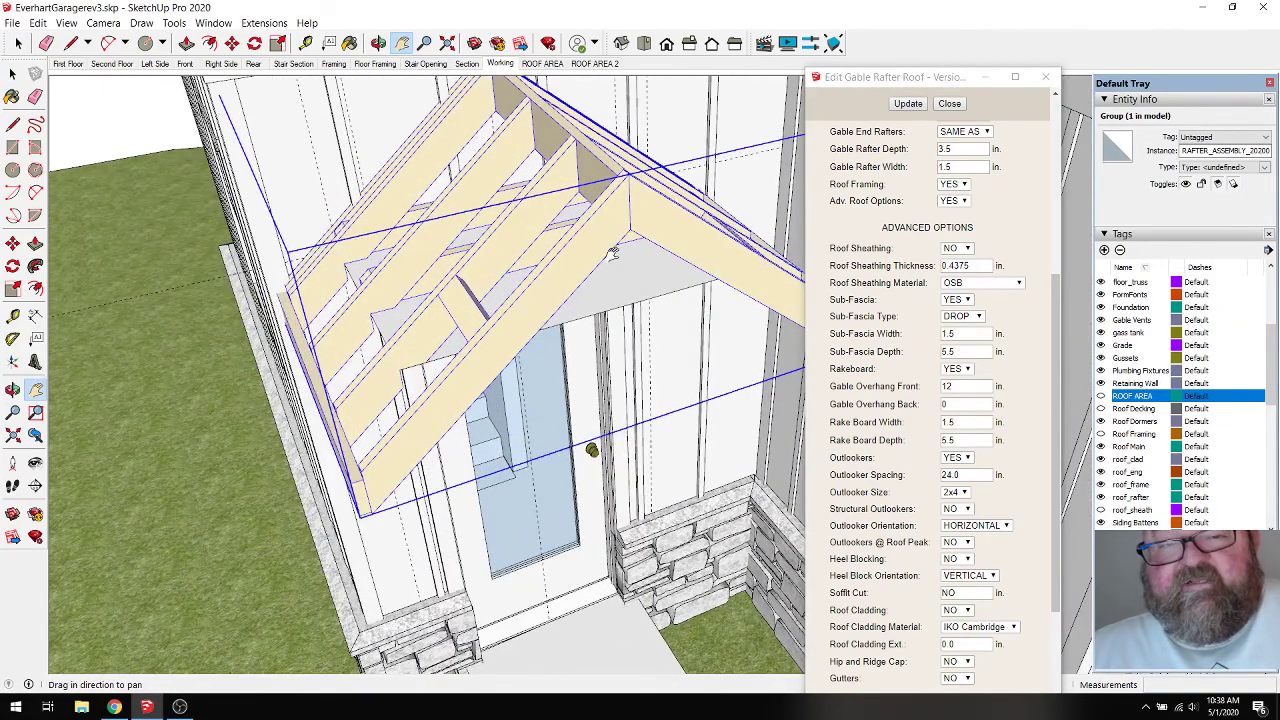
scroll(614, 254, "down", 4)
left_click(18, 43)
left_click(115, 103)
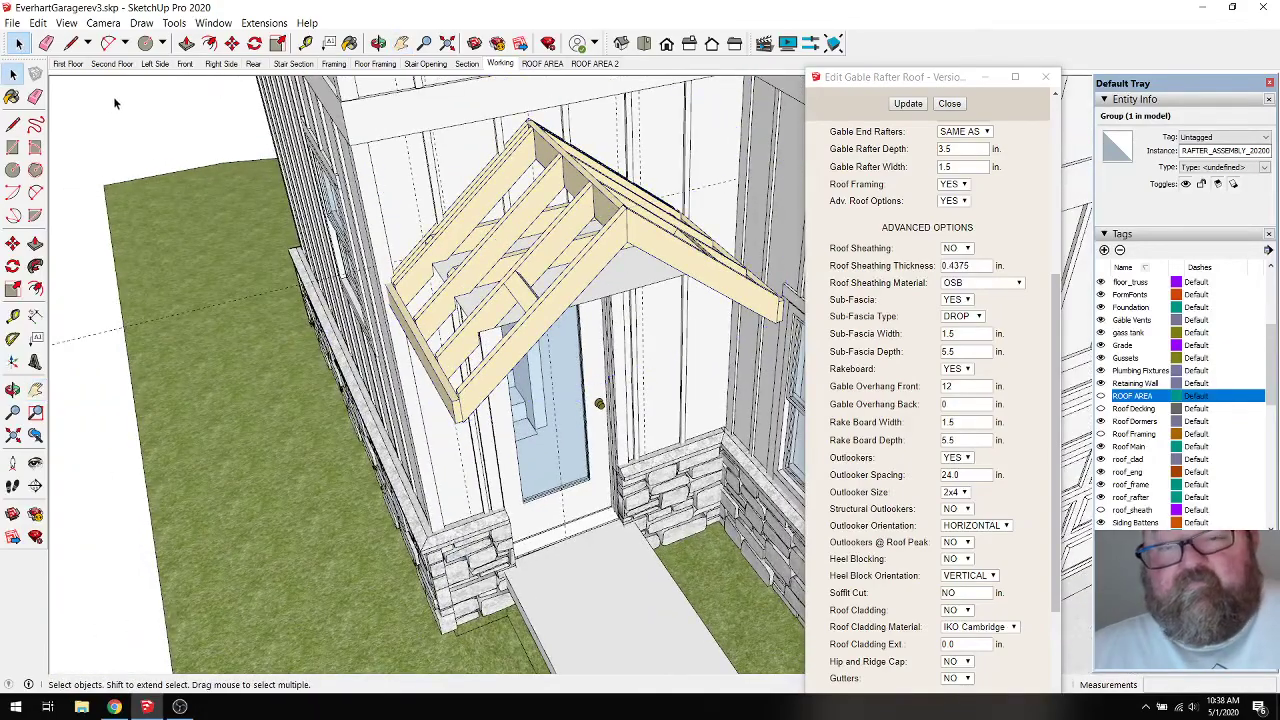
left_click(378, 43)
left_click_drag(490, 135, 372, 227)
key("space")
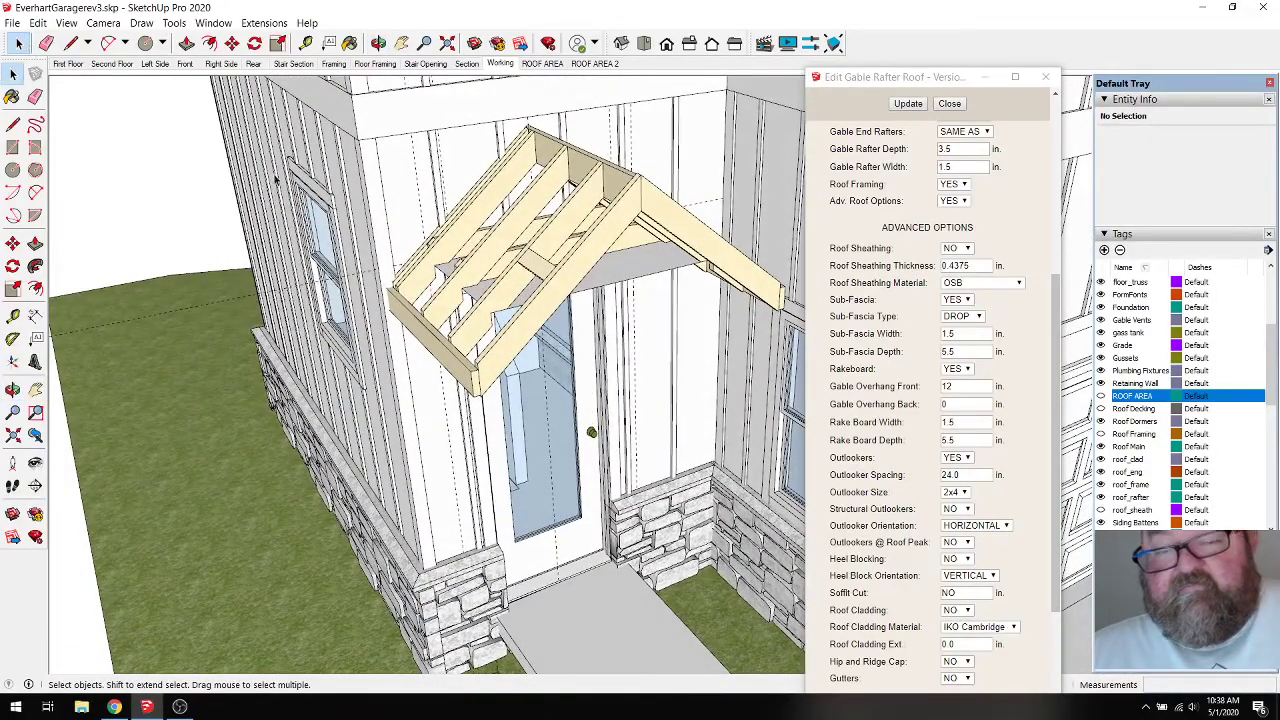
left_click(47, 43)
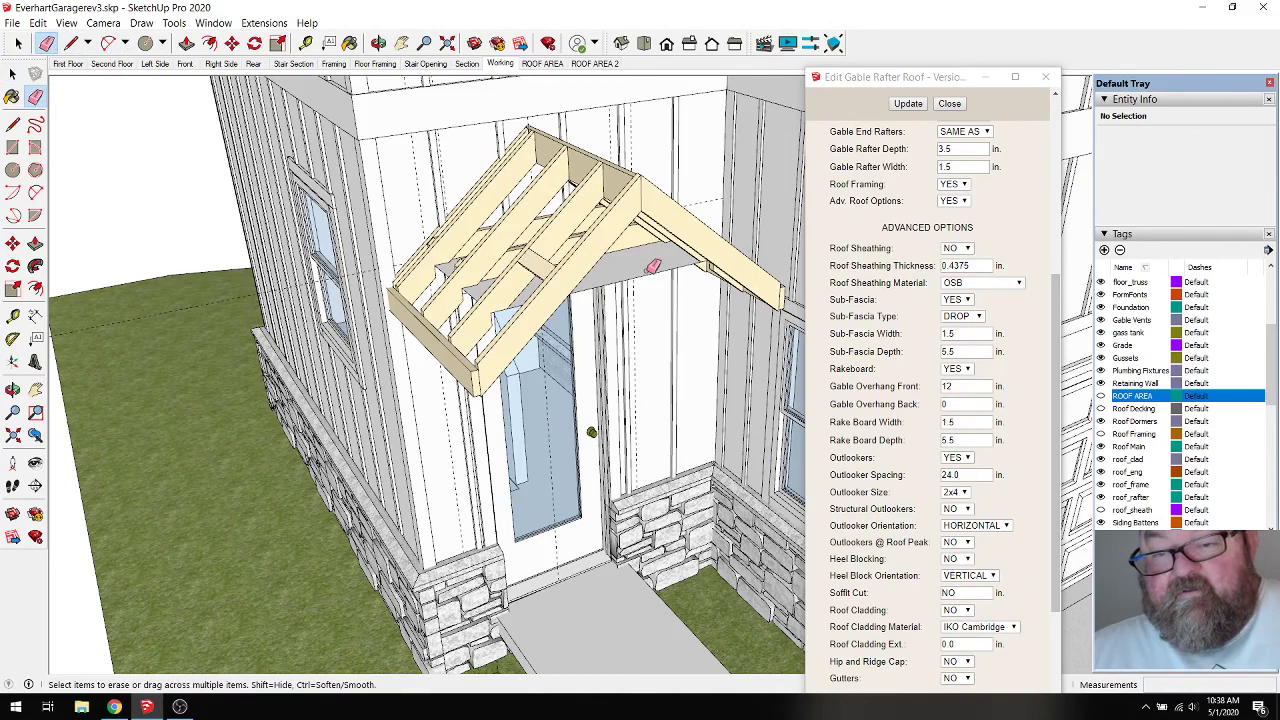
scroll(490, 294, "up", 2)
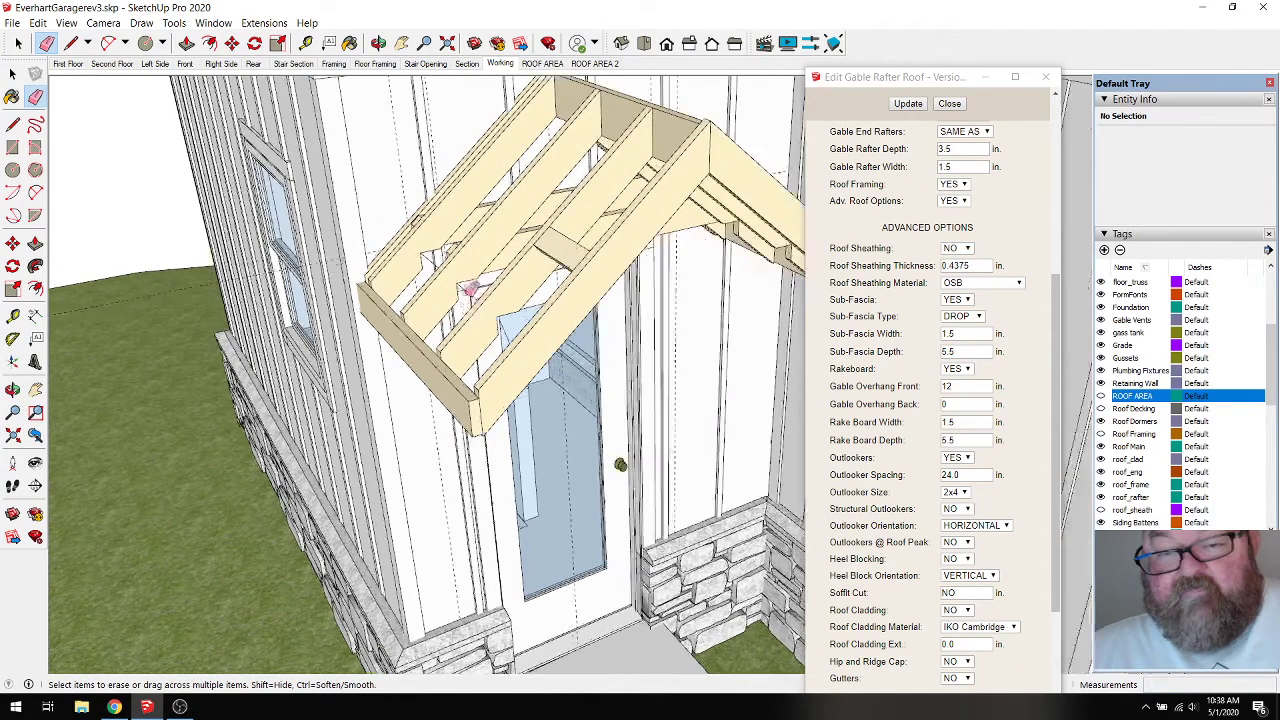
scroll(433, 262, "up", 2)
scroll(435, 260, "down", 1)
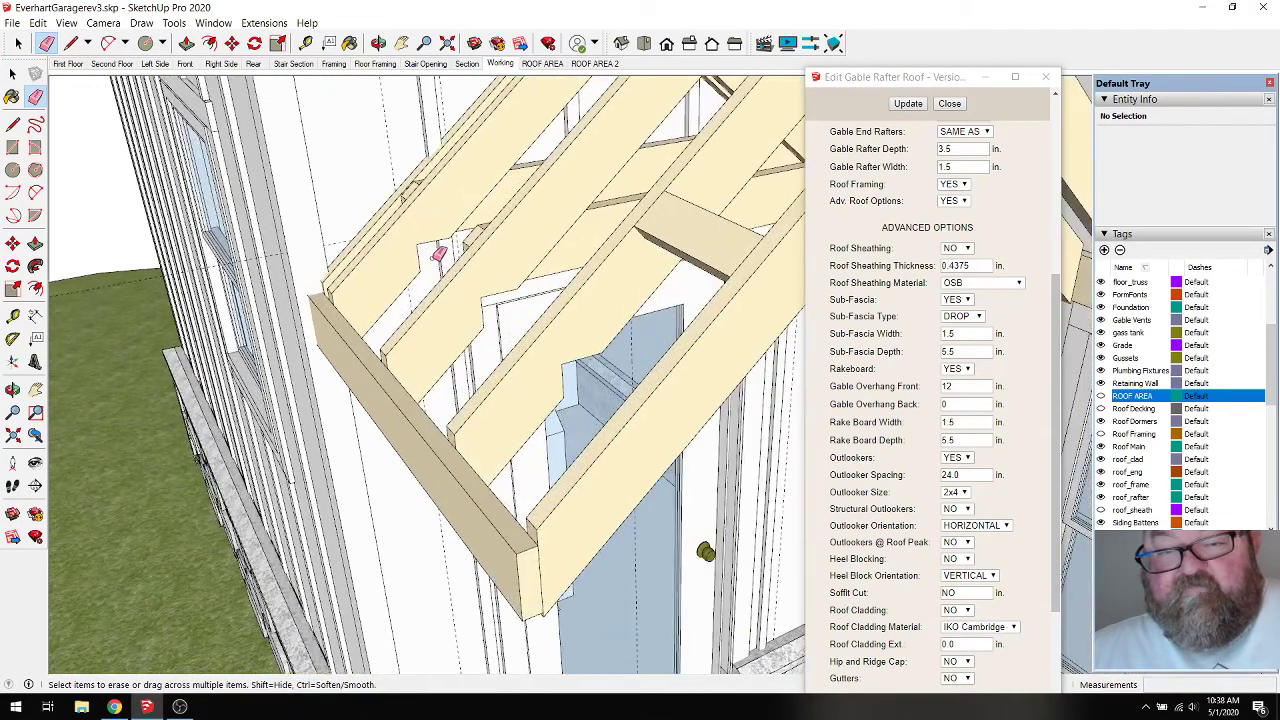
scroll(440, 265, "down", 3)
scroll(520, 290, "up", 3)
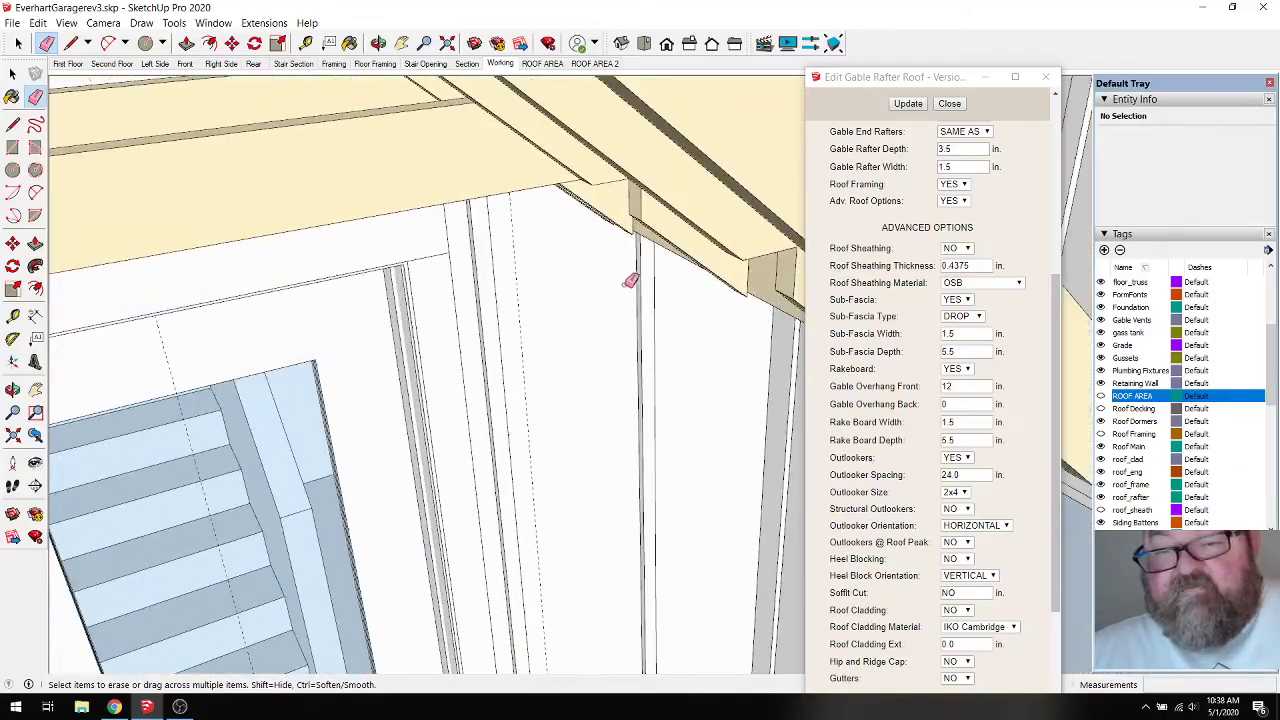
scroll(490, 265, "down", 1)
scroll(446, 259, "down", 2)
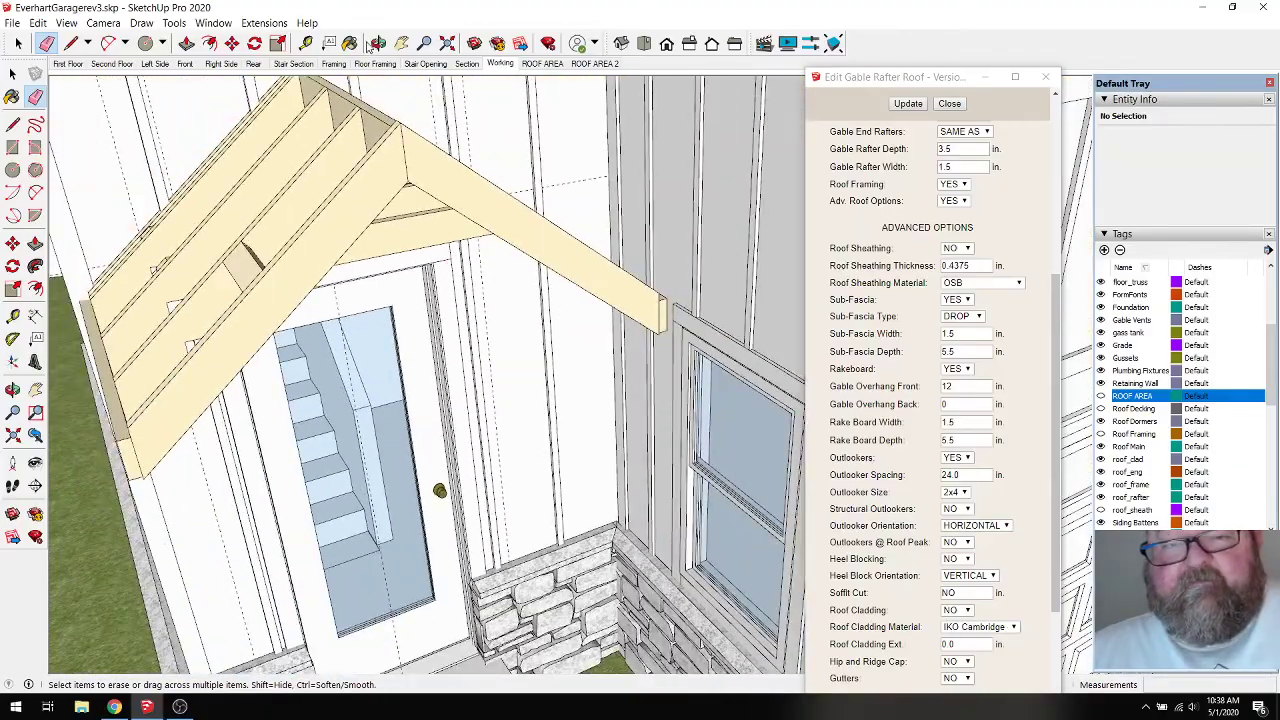
left_click(378, 43)
mouse_move(379, 200)
left_mouse_down()
mouse_move(379, 278)
mouse_move(307, 238)
left_mouse_up()
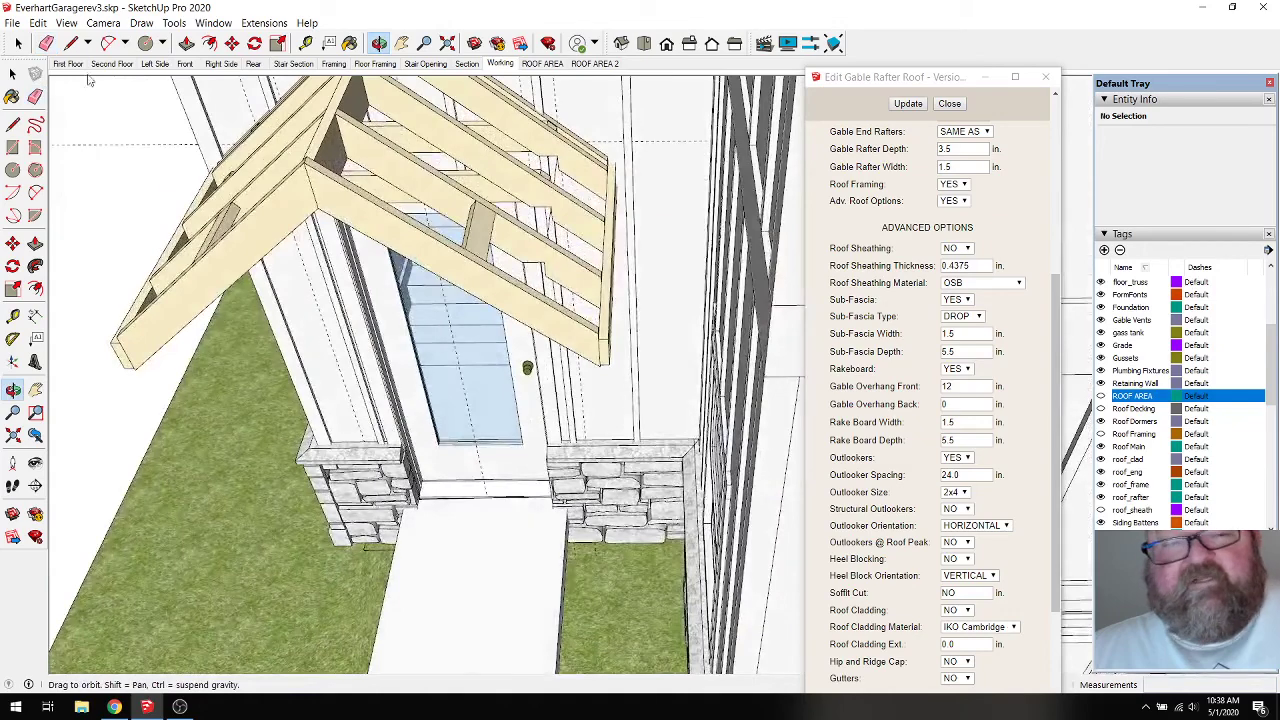
left_click(46, 43)
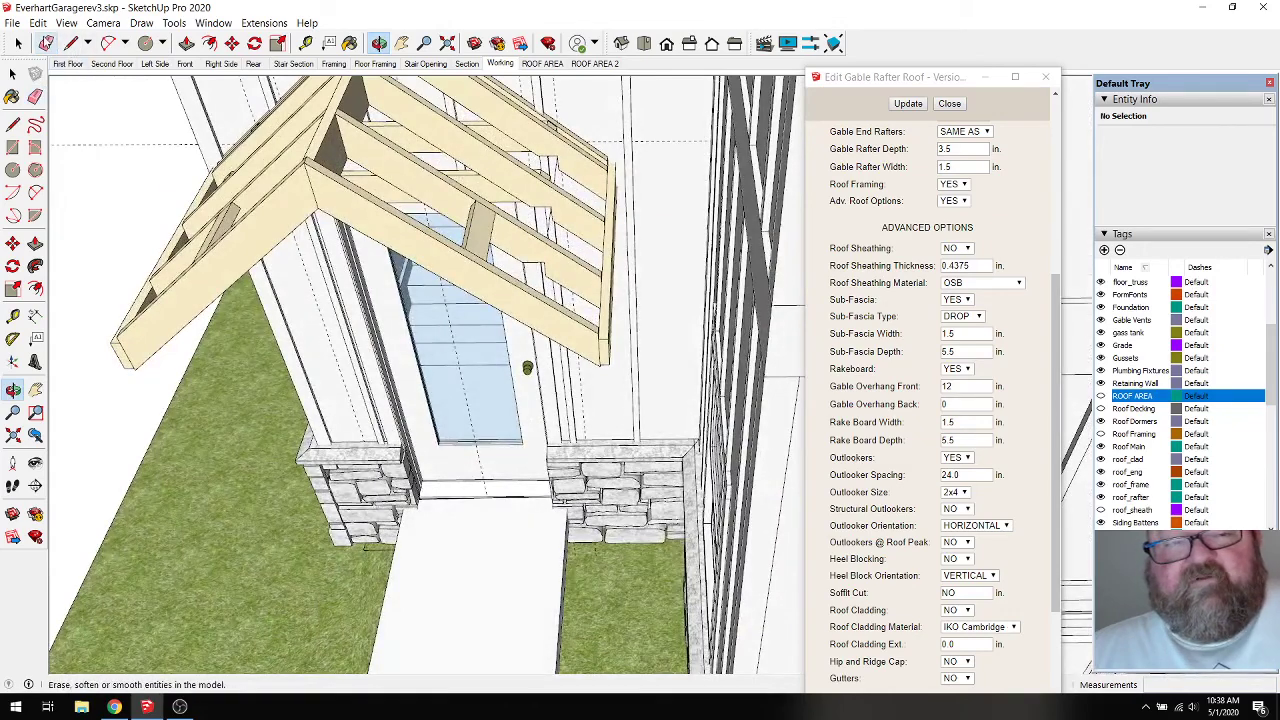
left_click(552, 228)
scroll(556, 228, "up", 5)
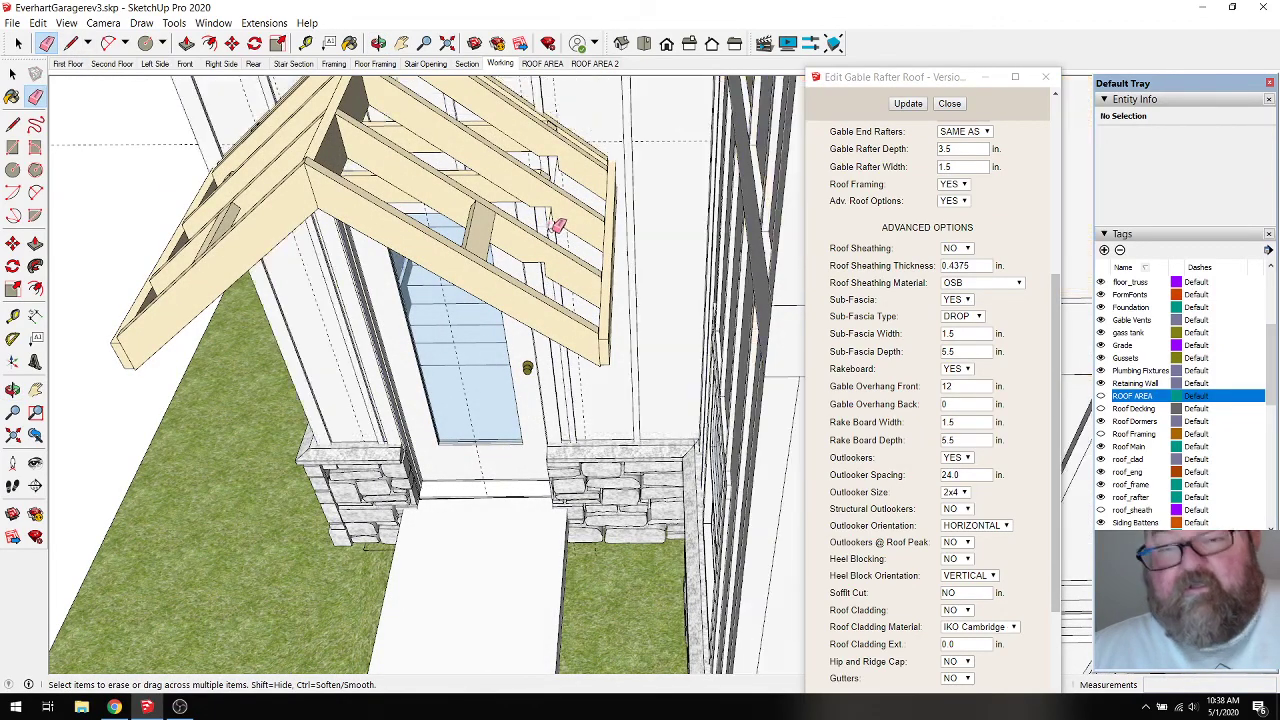
scroll(645, 271, "down", 5)
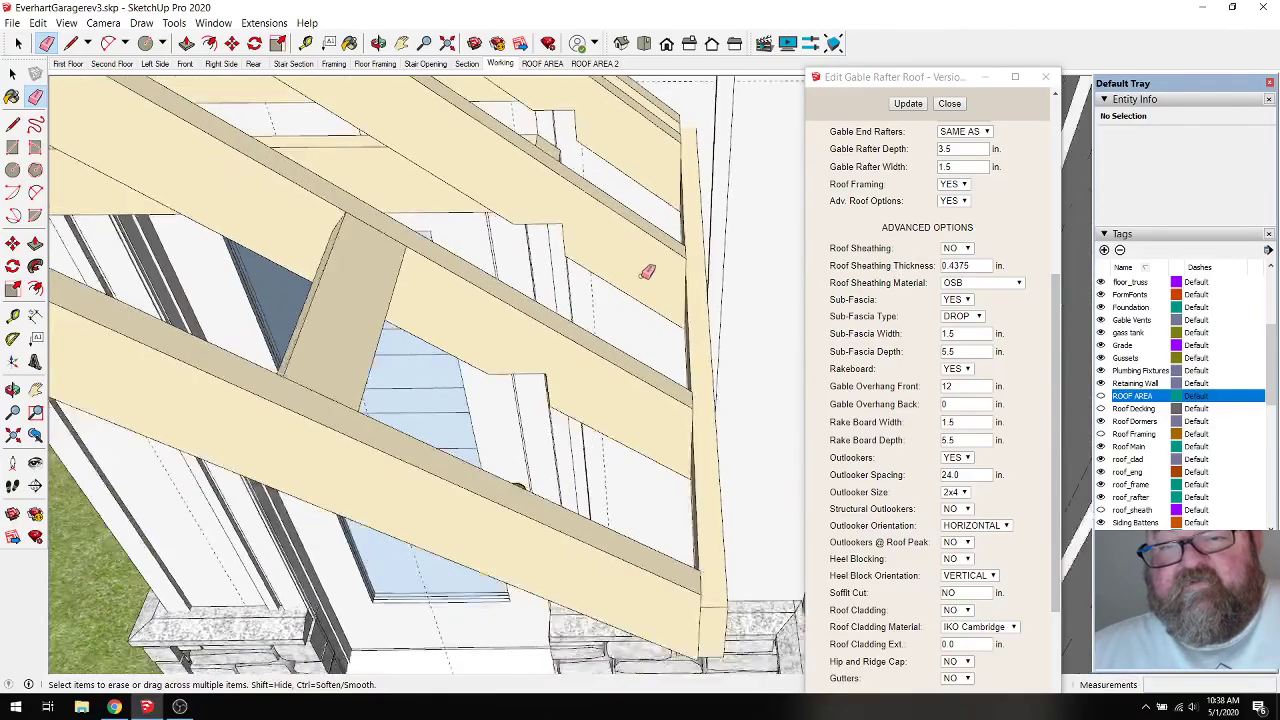
left_click(379, 43)
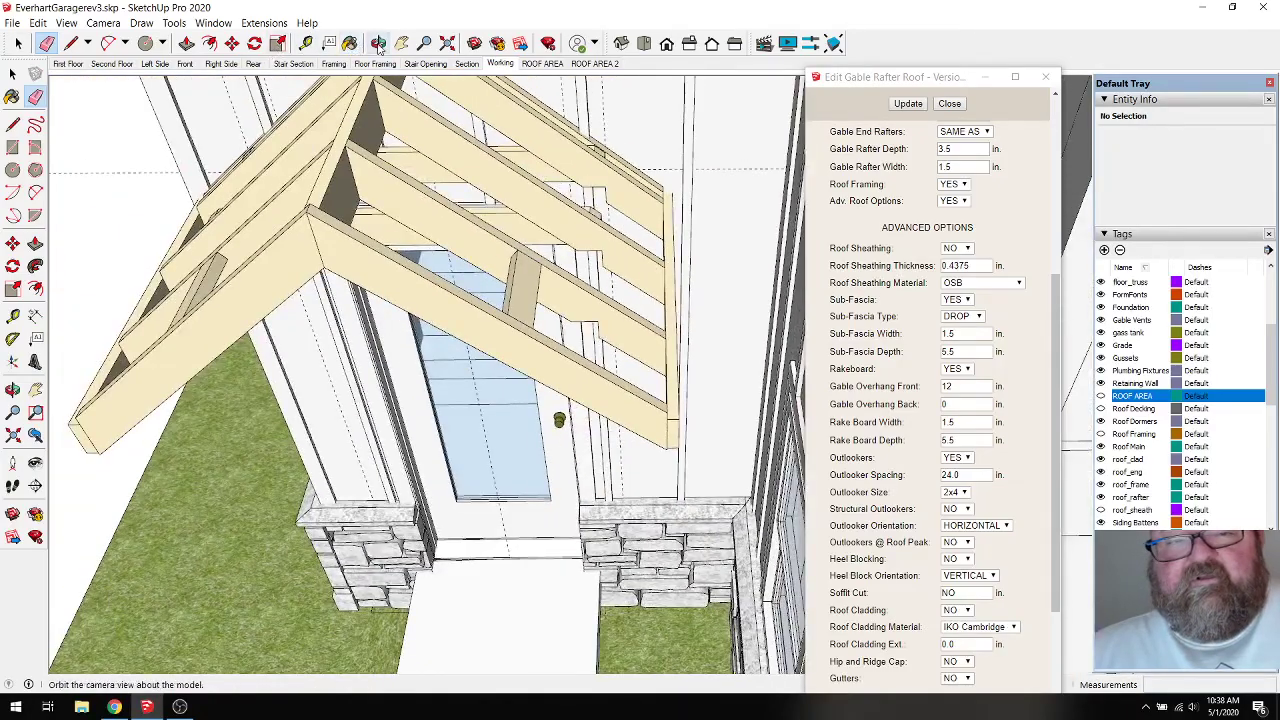
left_click_drag(470, 150, 390, 256)
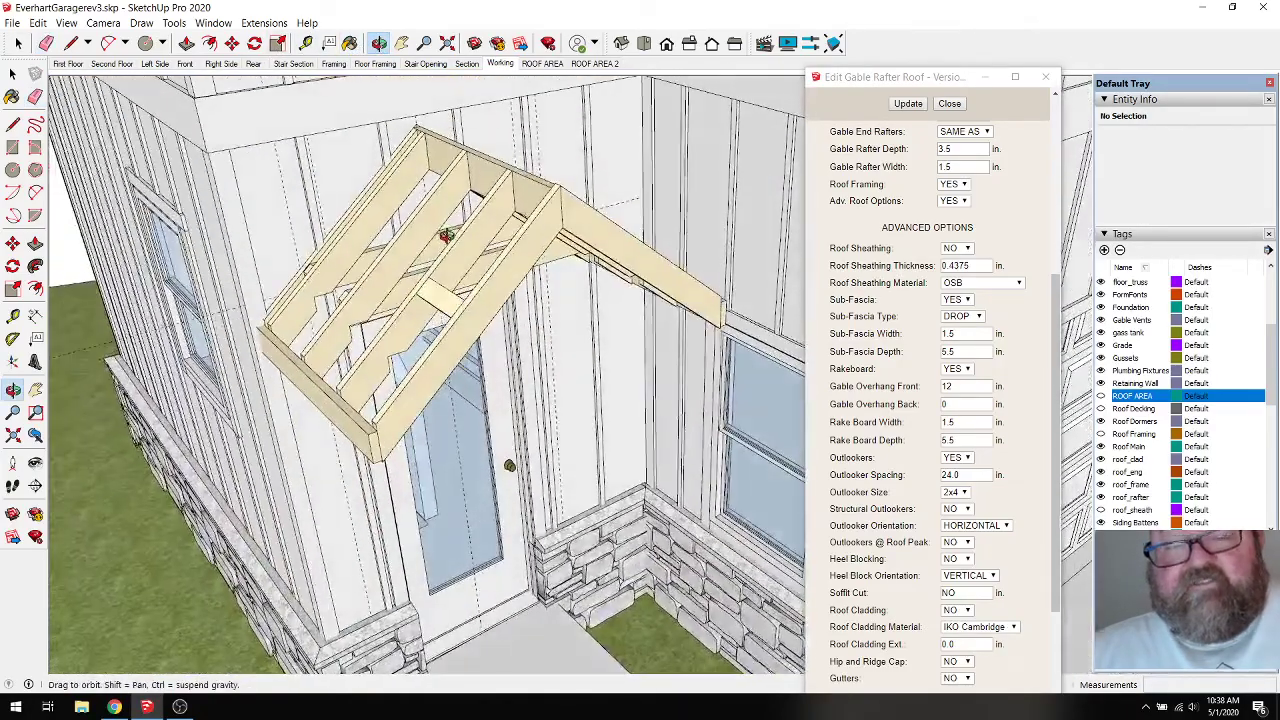
left_click(116, 707)
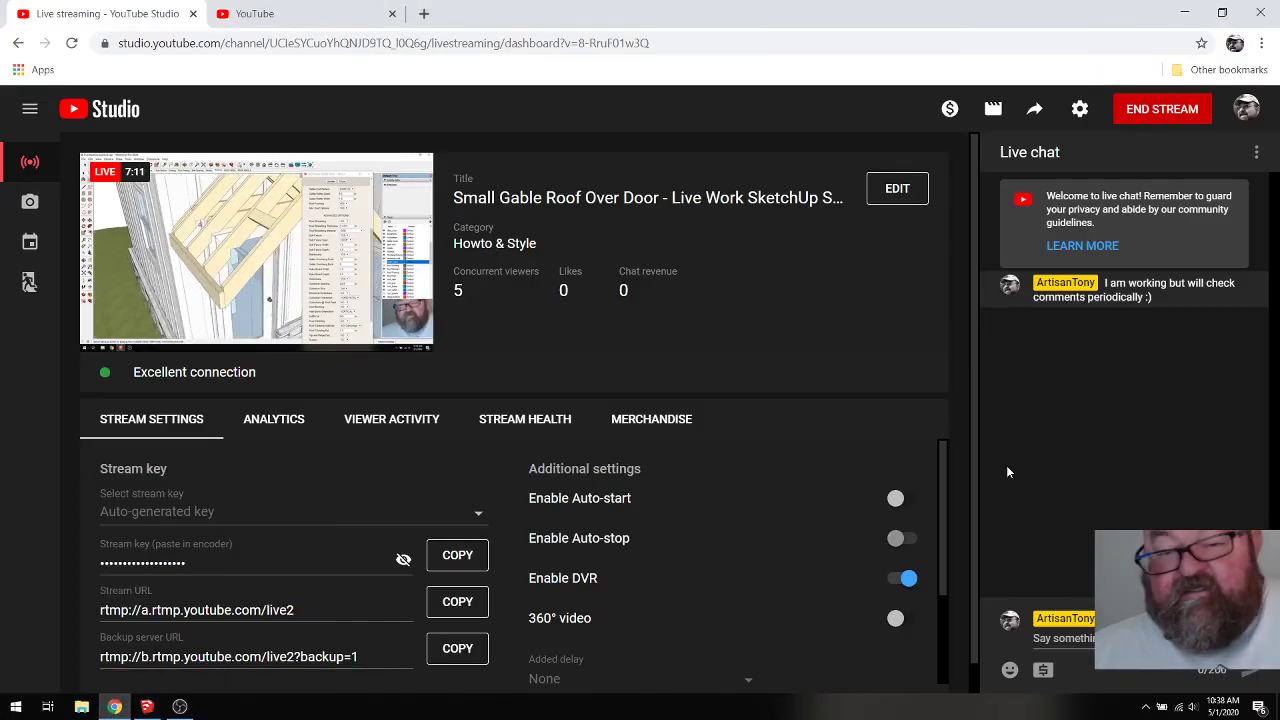
left_click(147, 707)
left_click_drag(472, 312, 283, 209)
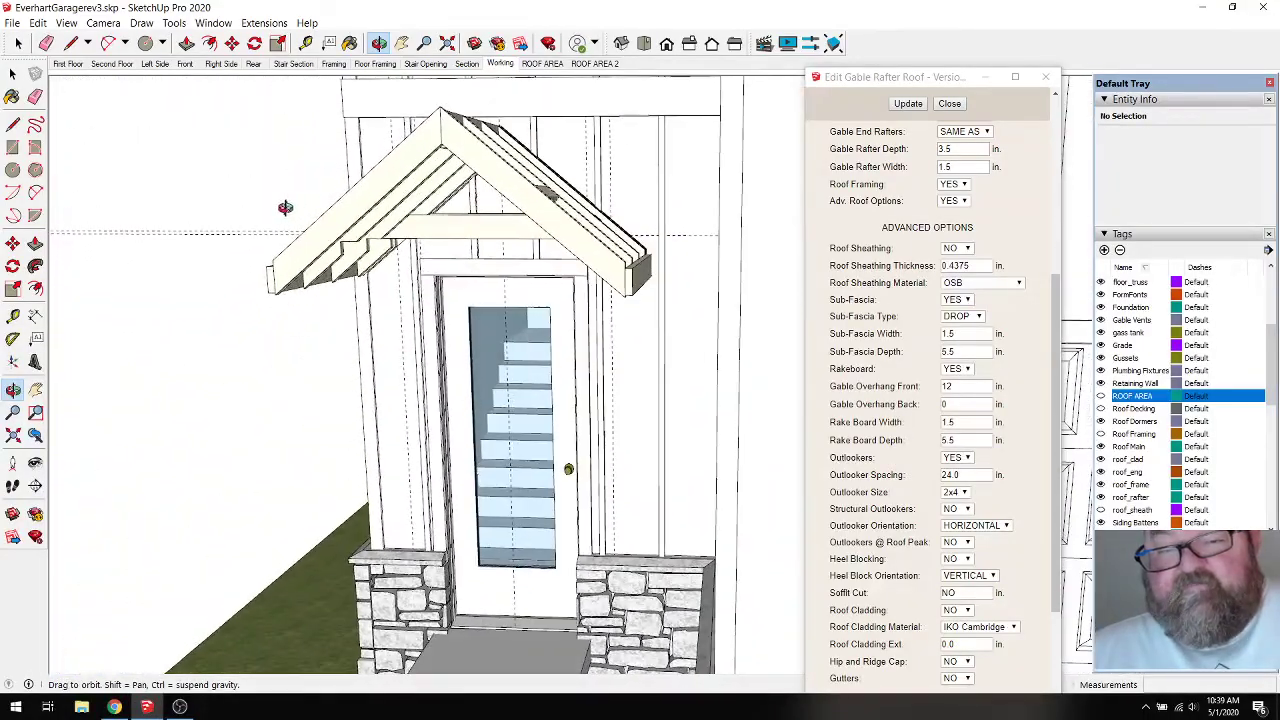
Close the Edit Gable Rafter Roof dialog and select the porch rafter assembly from an angled view.
left_click_drag(379, 234, 442, 266)
left_click(949, 103)
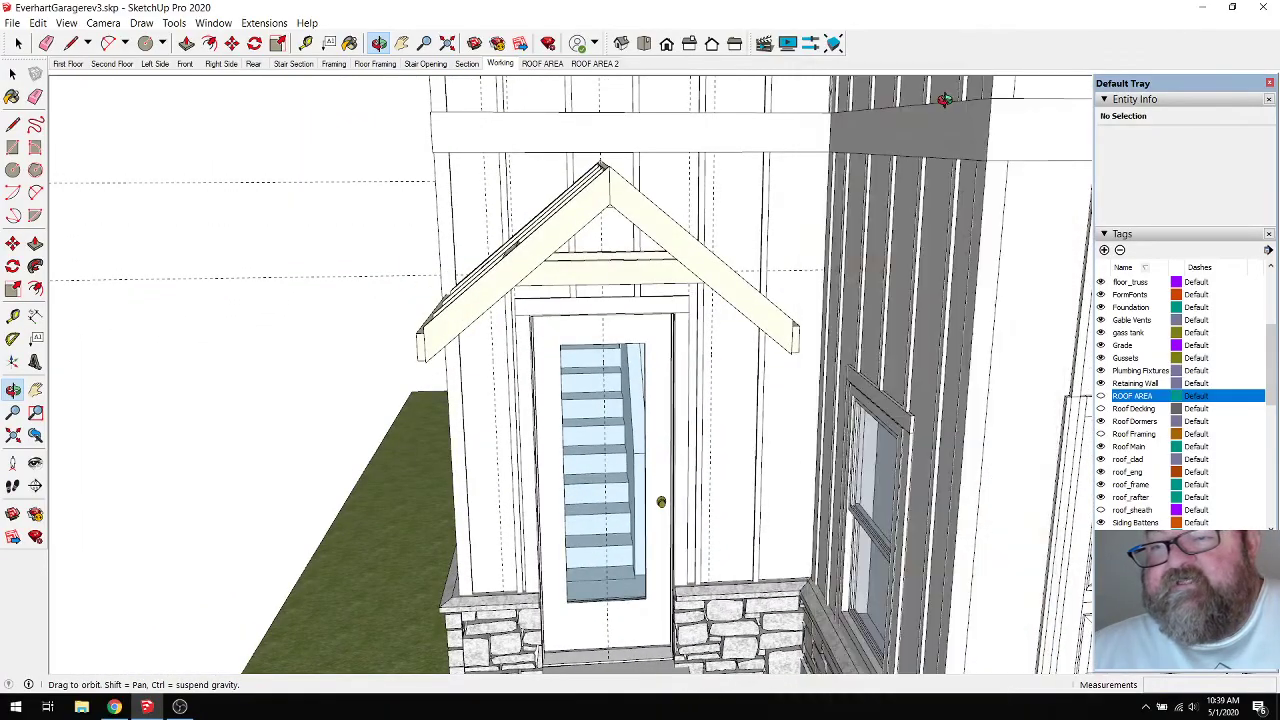
left_click_drag(578, 208, 767, 309)
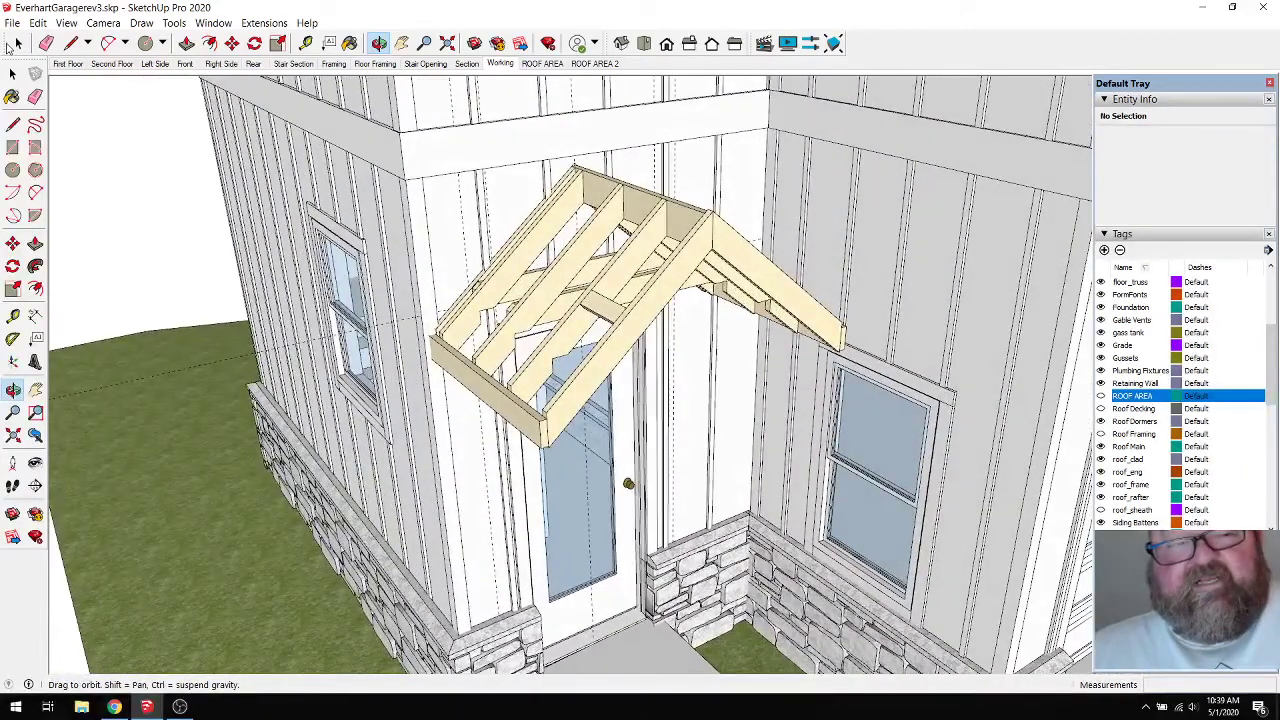
left_click(18, 43)
left_click(633, 213)
In Edit Rafter Assembly, set Roof Sheathing to YES and cladding material to Cedar Shingles, then update.
right_click(634, 207)
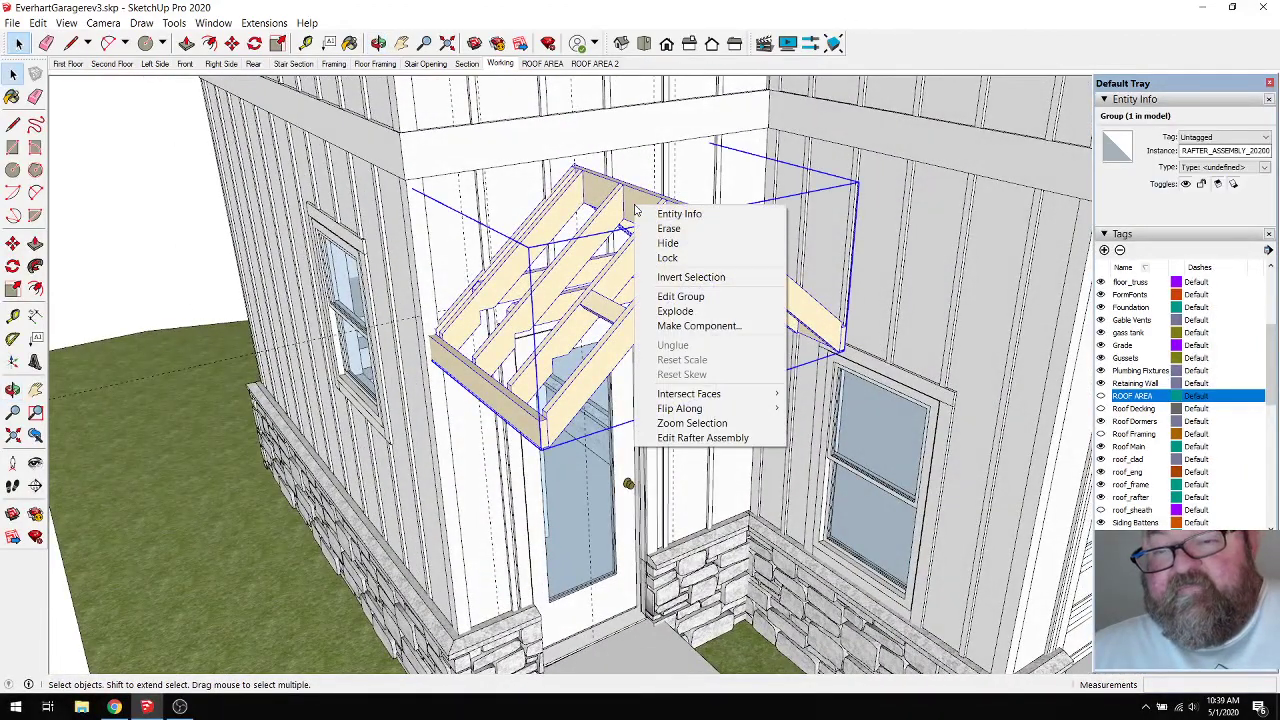
left_click(688, 440)
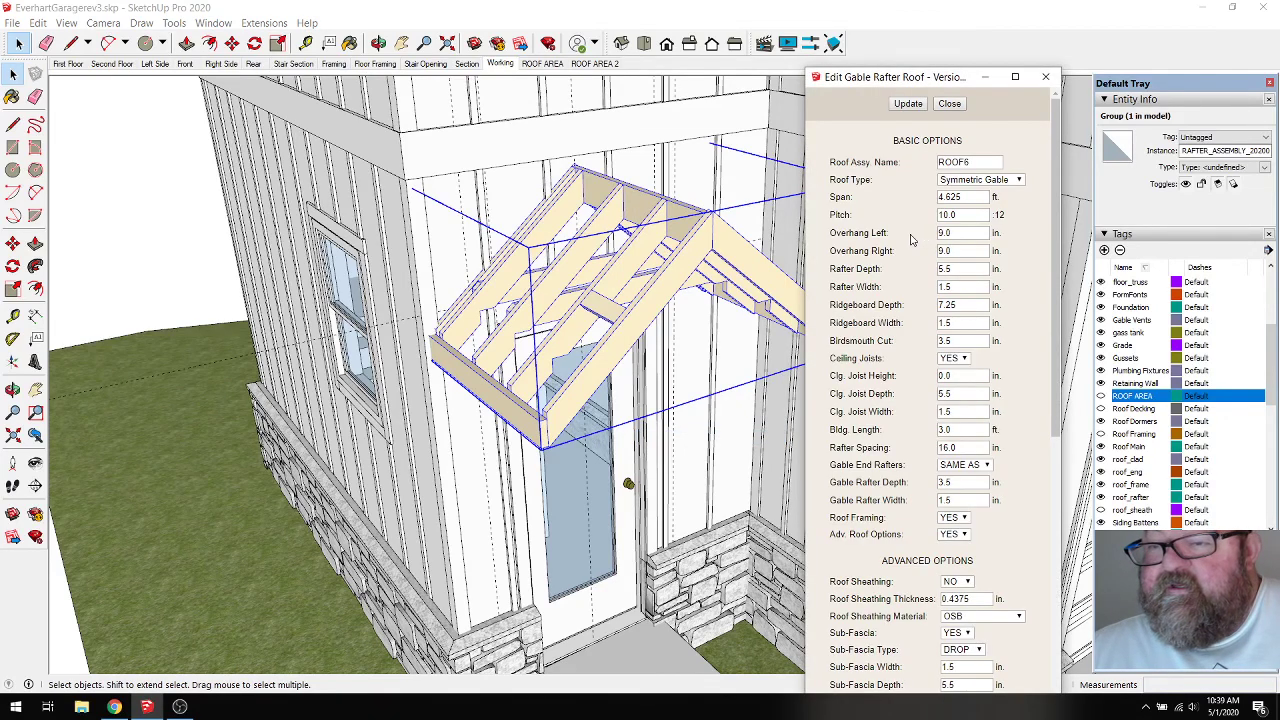
scroll(882, 373, "down", 3)
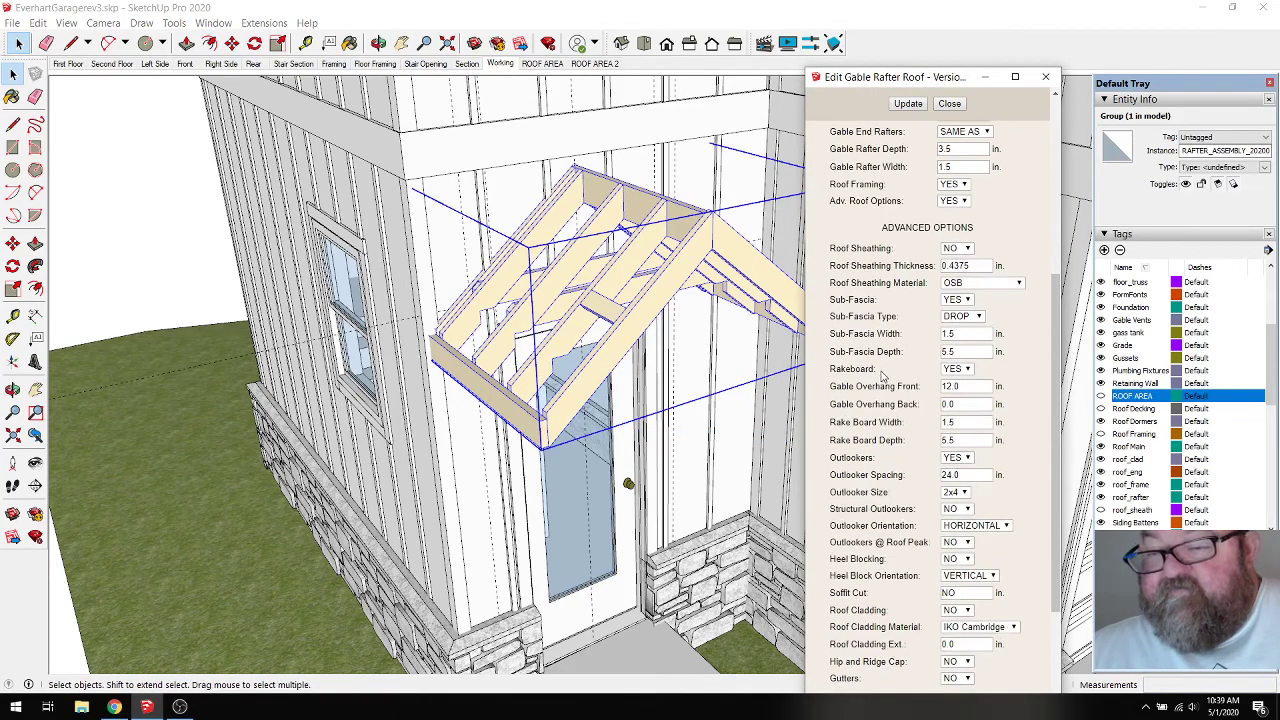
left_click(955, 248)
left_click(962, 266)
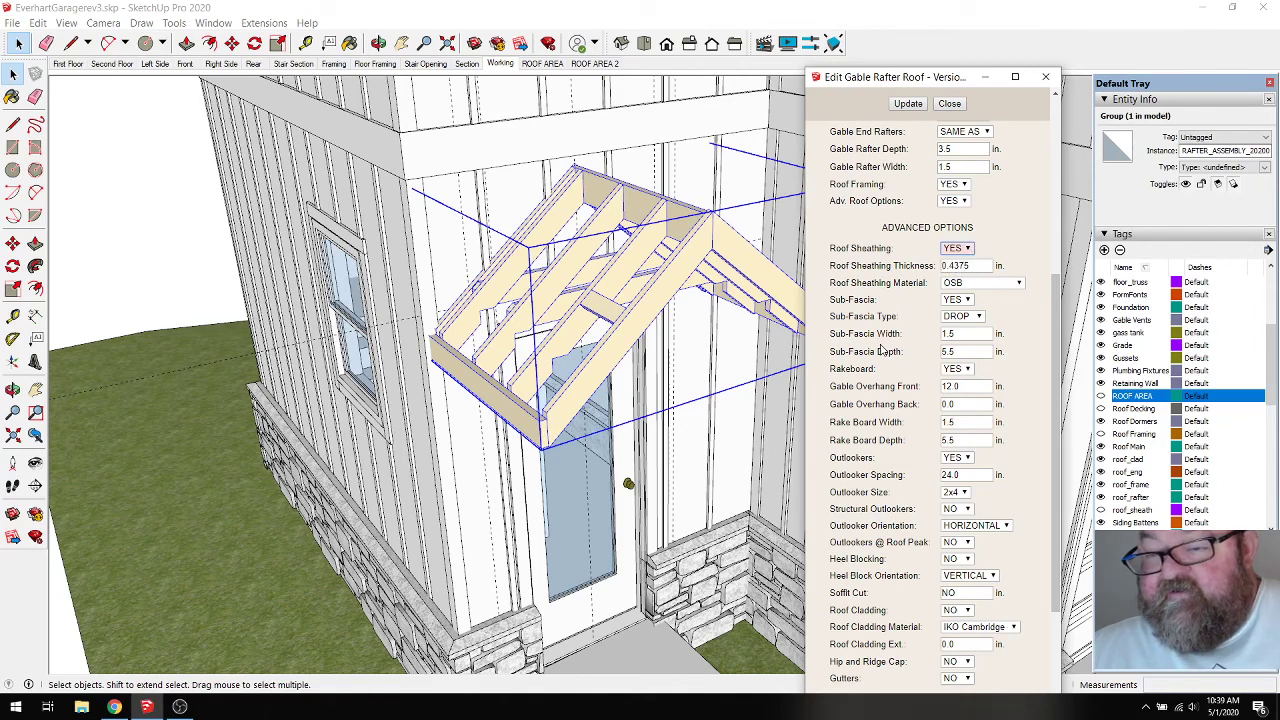
scroll(882, 346, "down", 2)
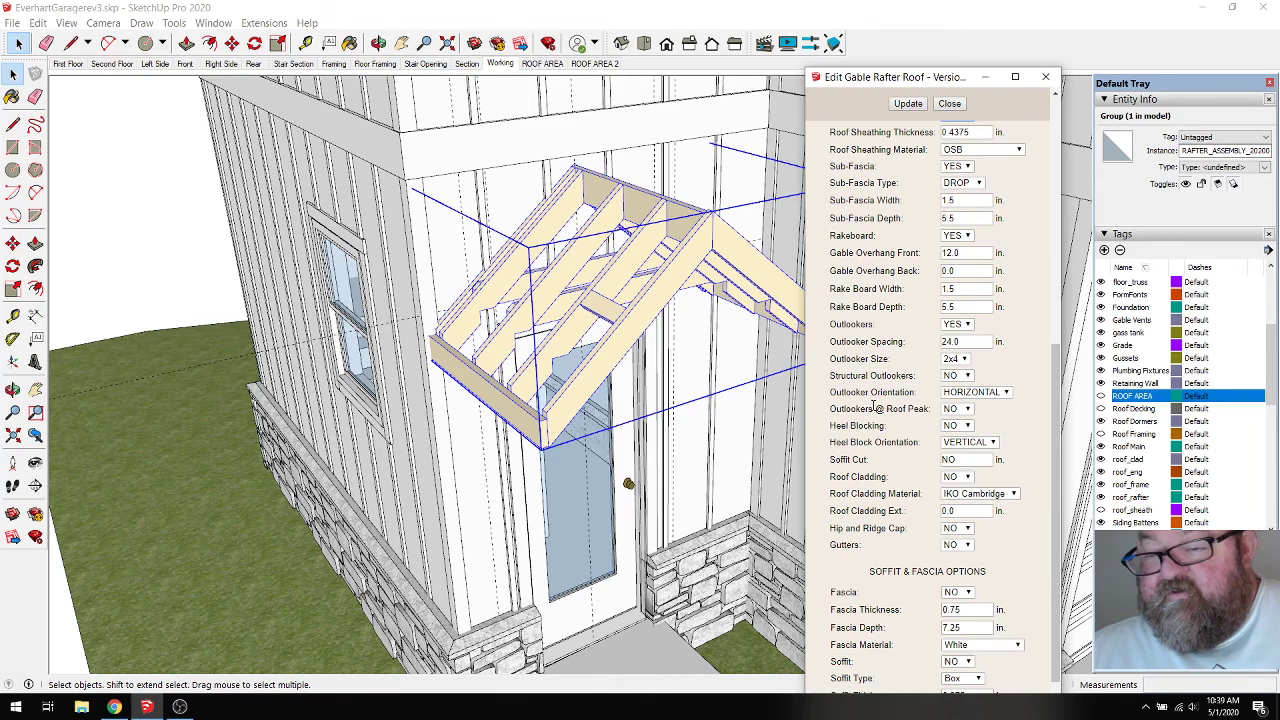
scroll(874, 405, "down", 1)
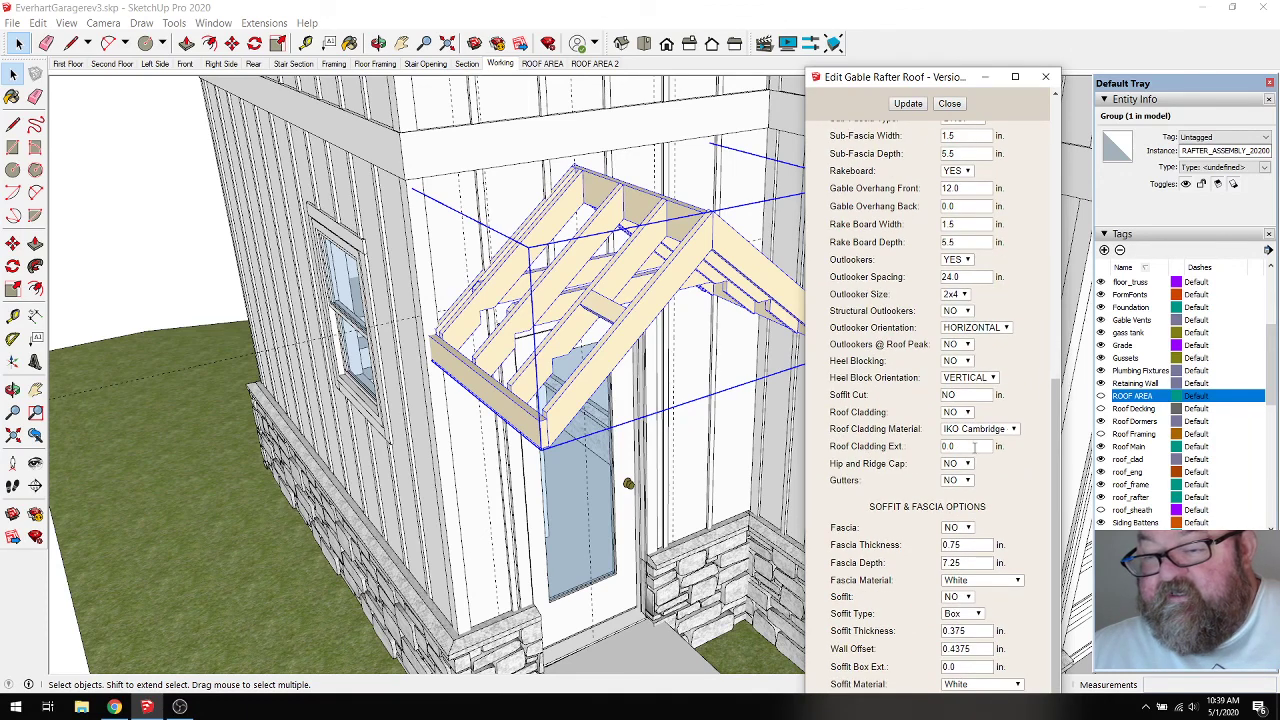
left_click(1015, 429)
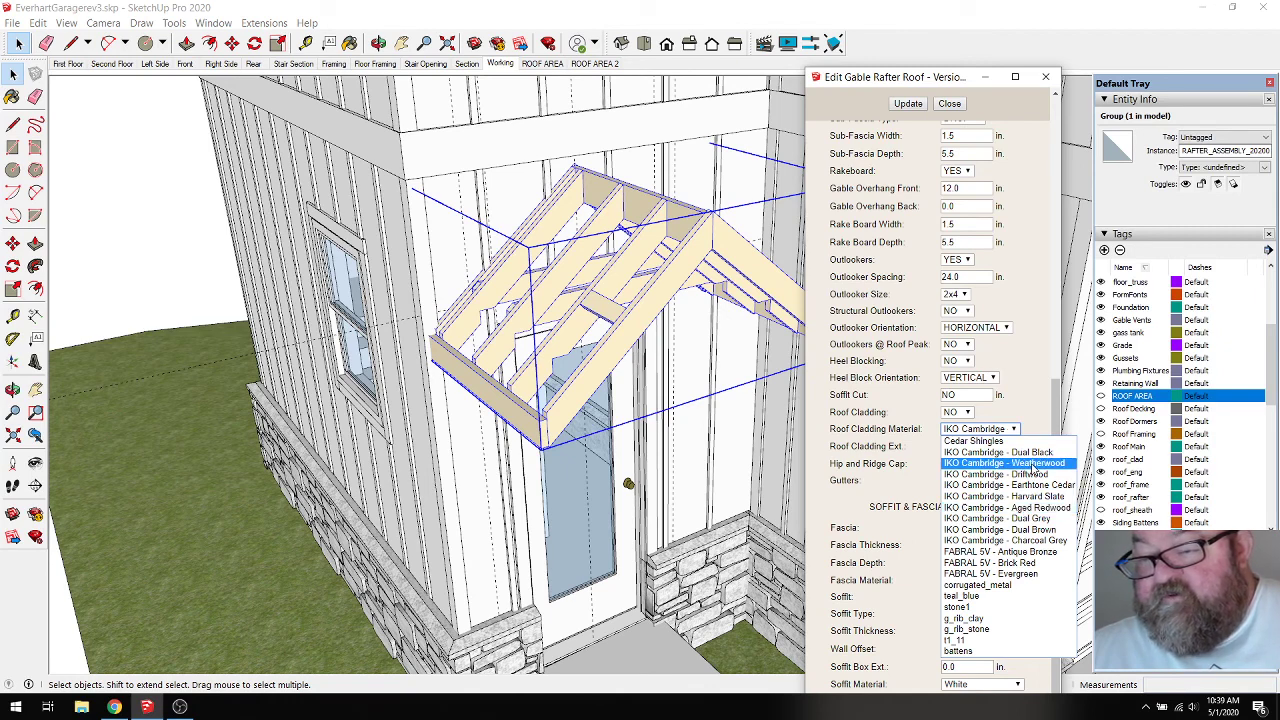
left_click(997, 441)
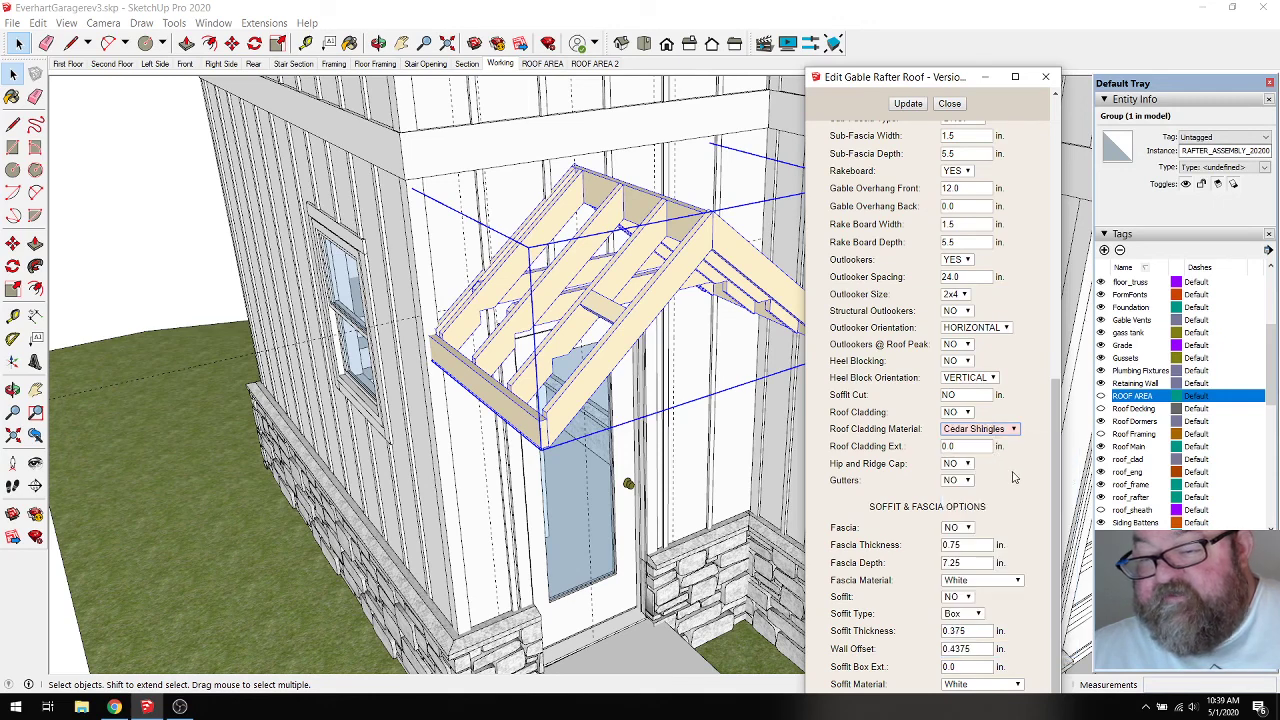
left_click(908, 104)
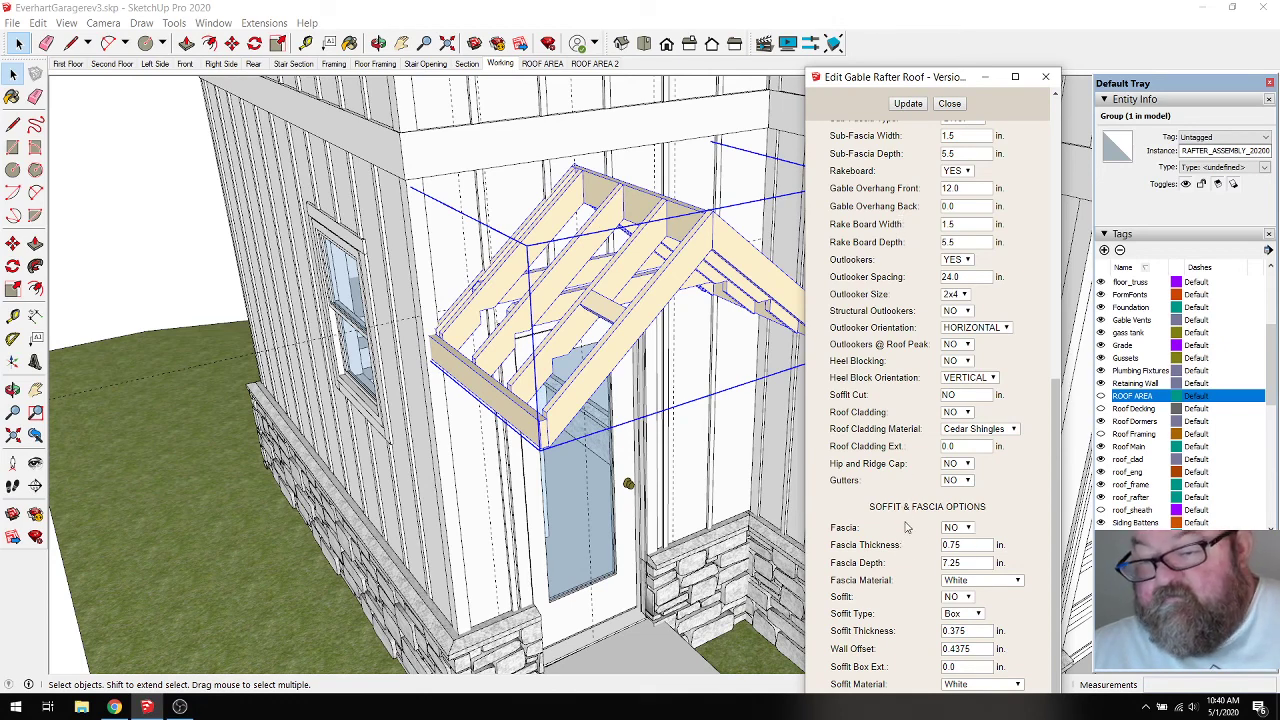
Set Roof Cladding to YES and update so the cedar shingles appear.
left_click(958, 412)
left_click(958, 438)
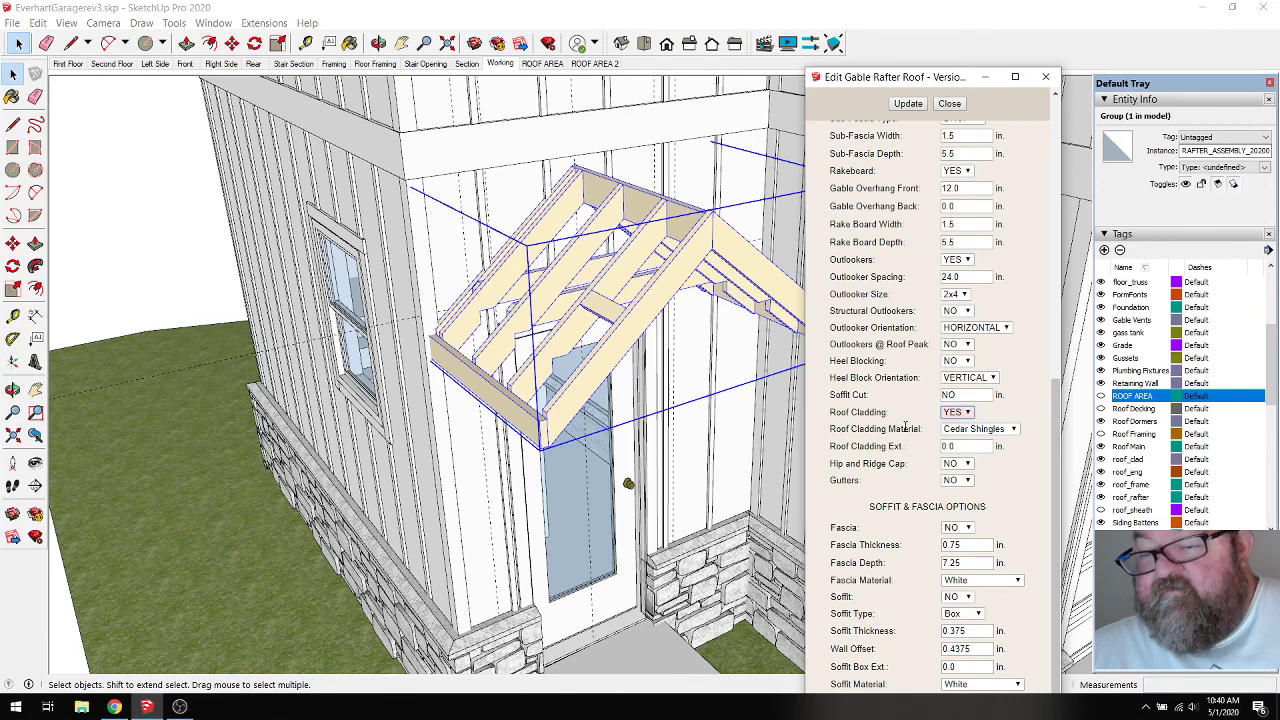
scroll(900, 418, "up", 5)
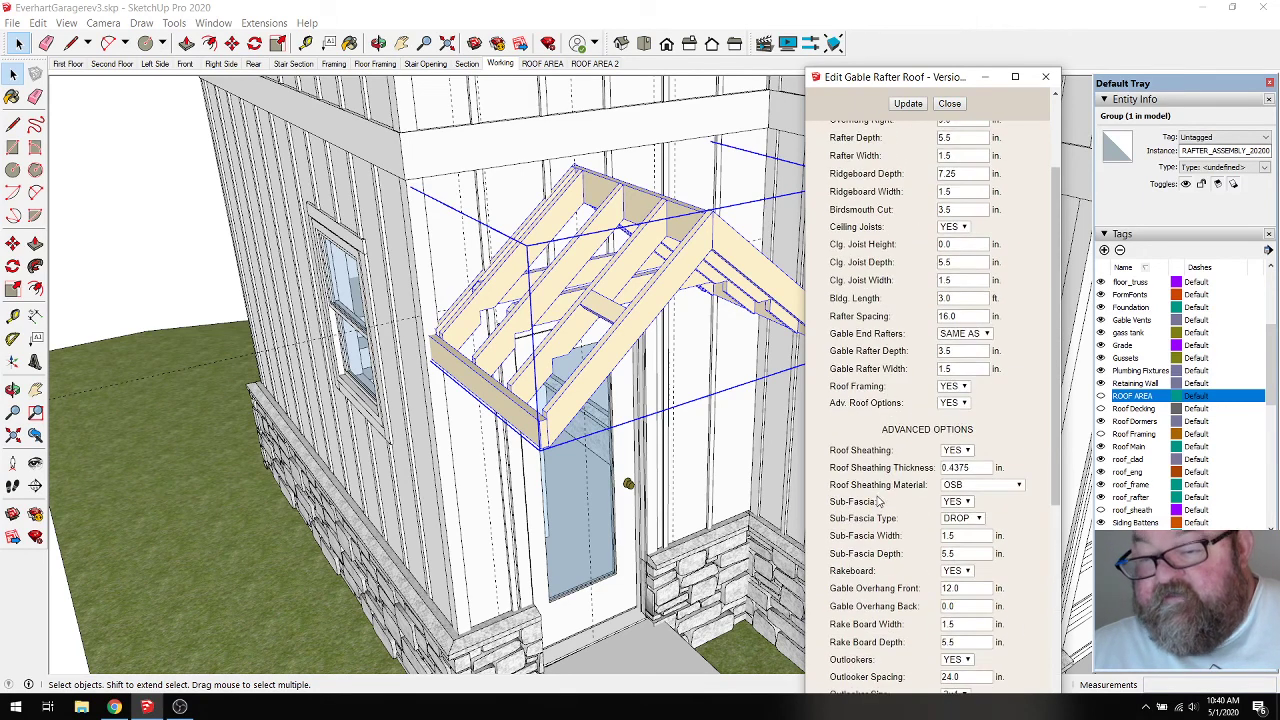
scroll(897, 497, "down", 1)
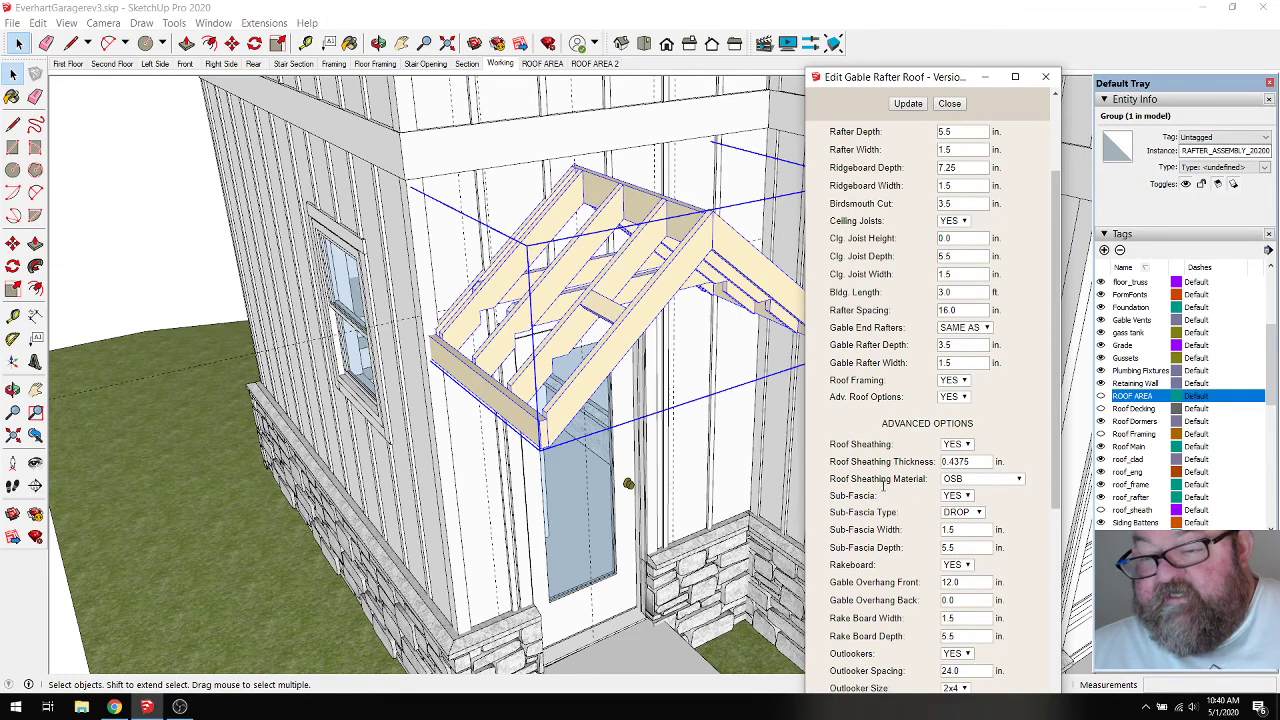
left_click(910, 104)
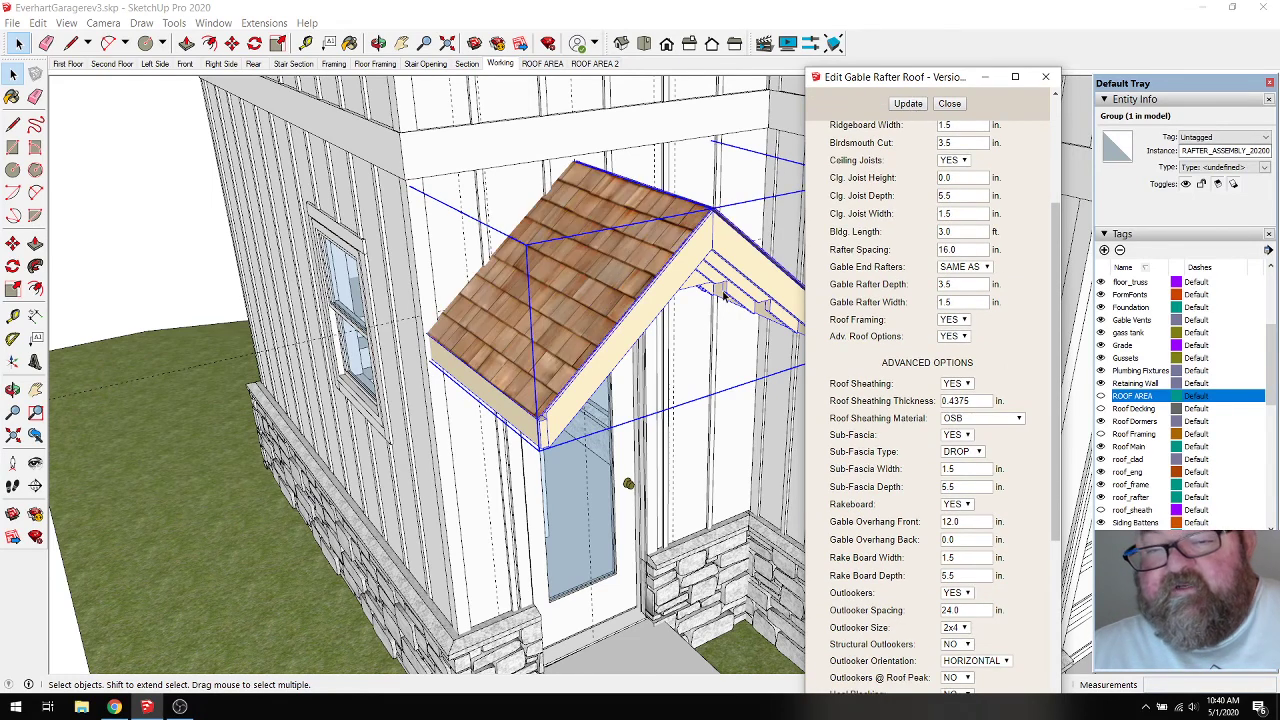
Set Fascia to YES, update the roof, and orbit to face the gable front.
scroll(560, 408, "up", 2)
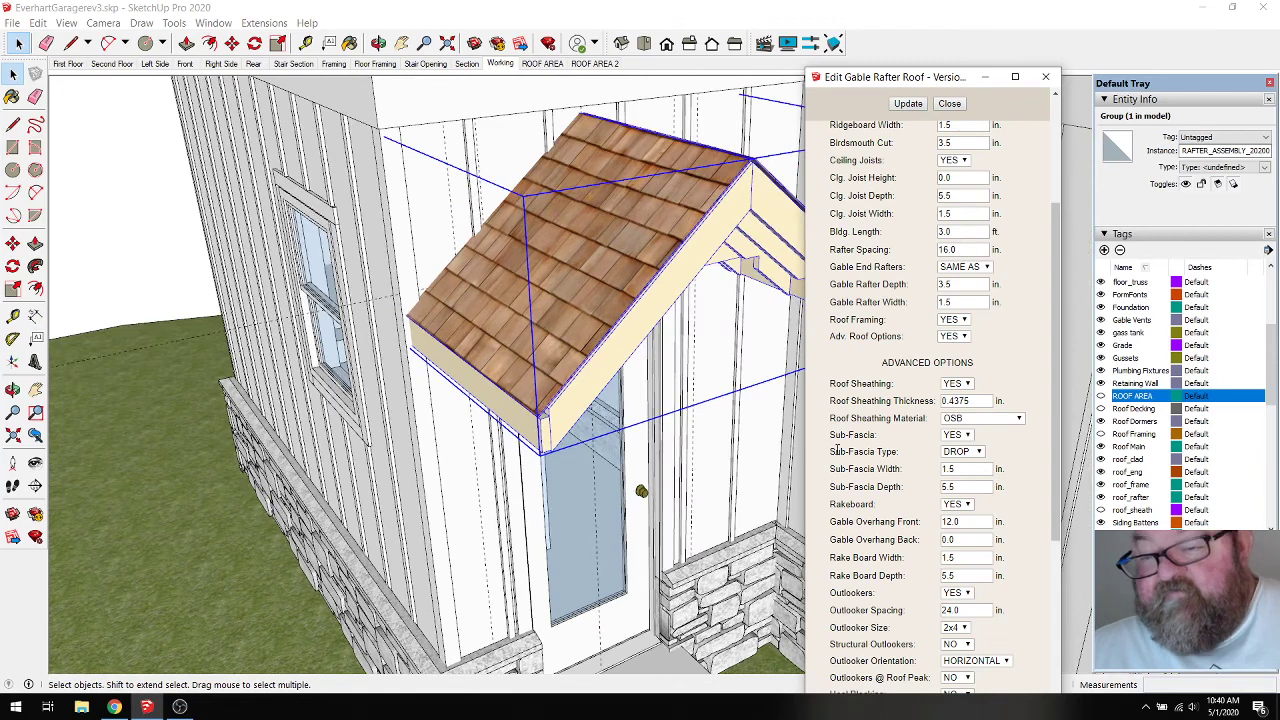
scroll(838, 451, "down", 5)
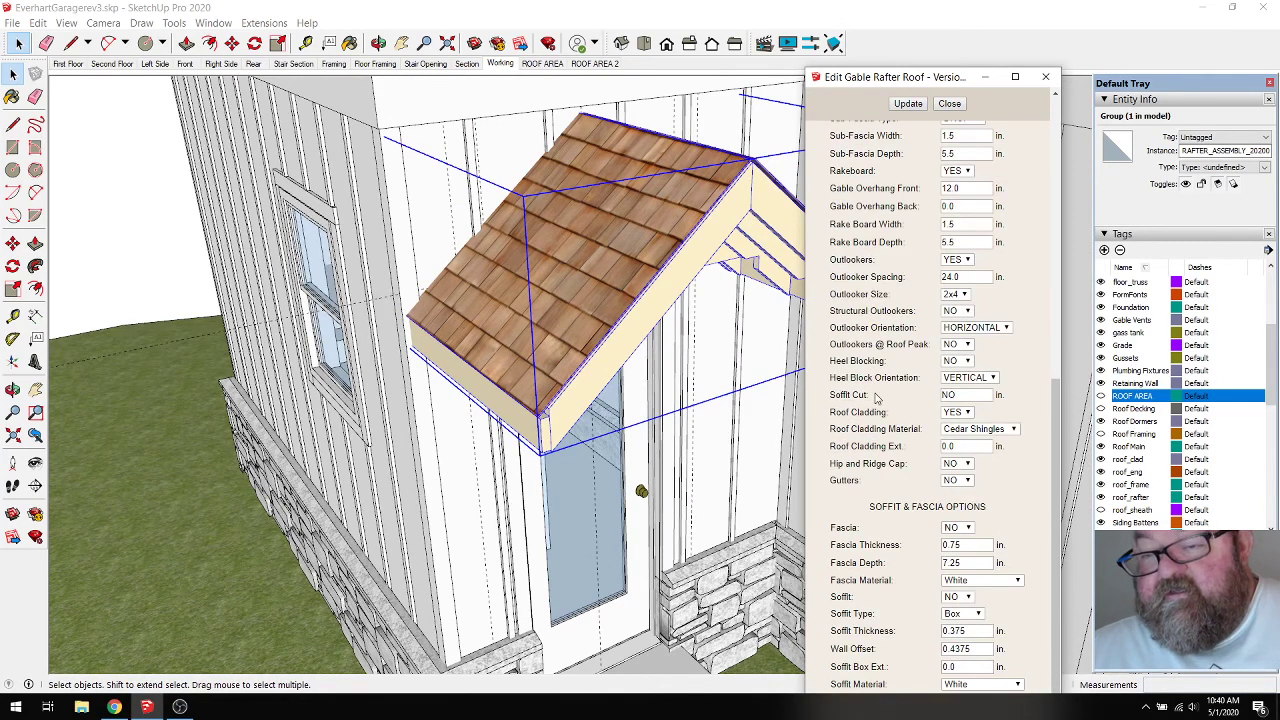
left_click(958, 527)
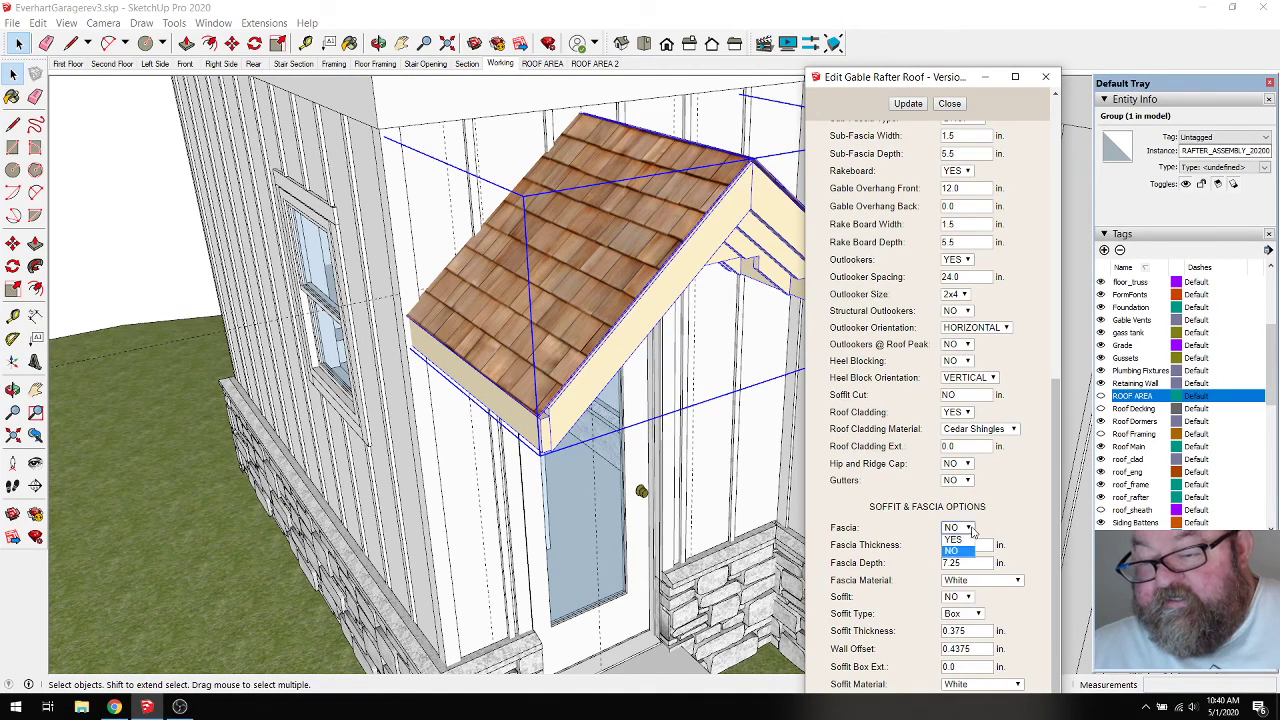
left_click(955, 544)
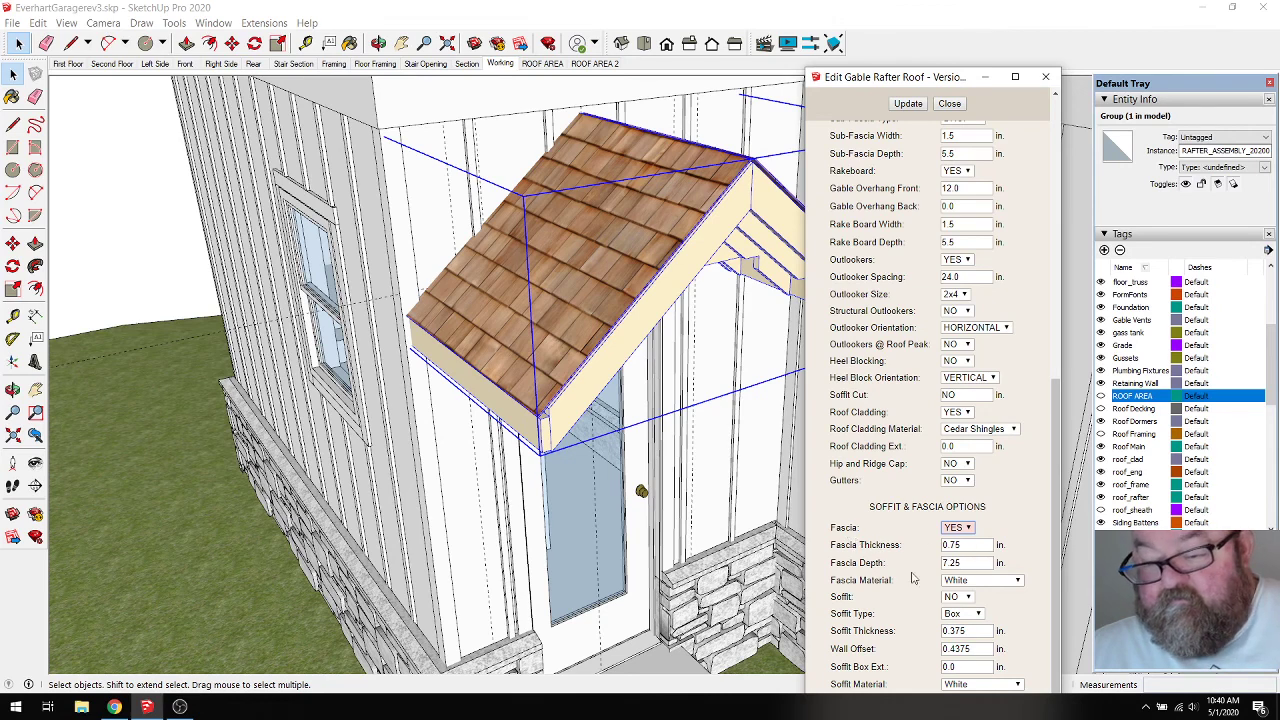
left_click(908, 103)
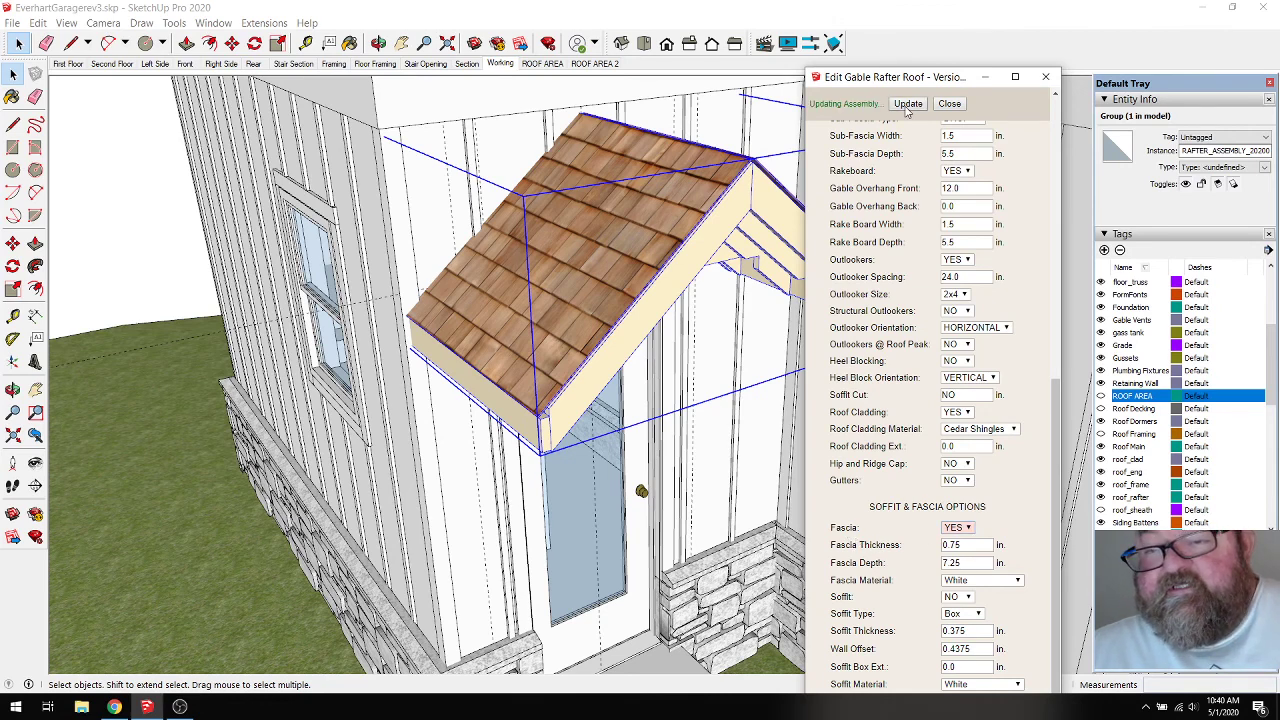
left_click(378, 43)
left_click_drag(414, 148, 203, 159)
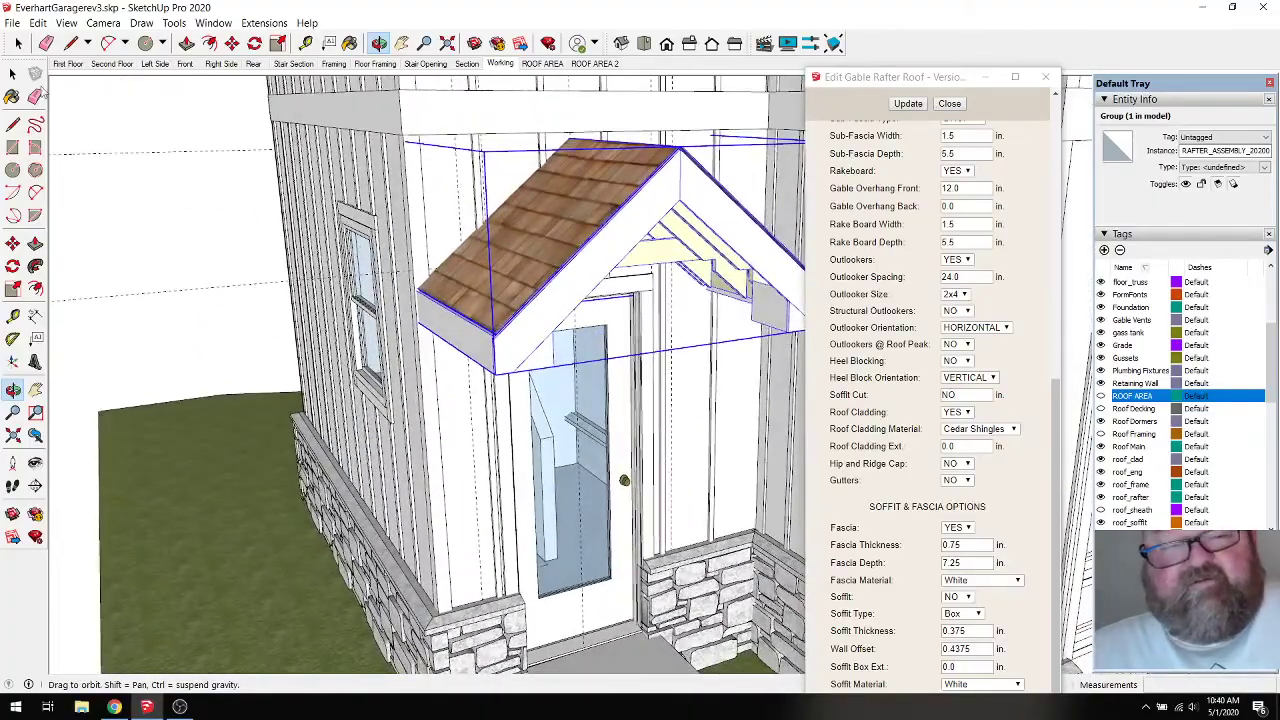
left_click(17, 43)
left_click(130, 128)
scroll(233, 263, "down", 5)
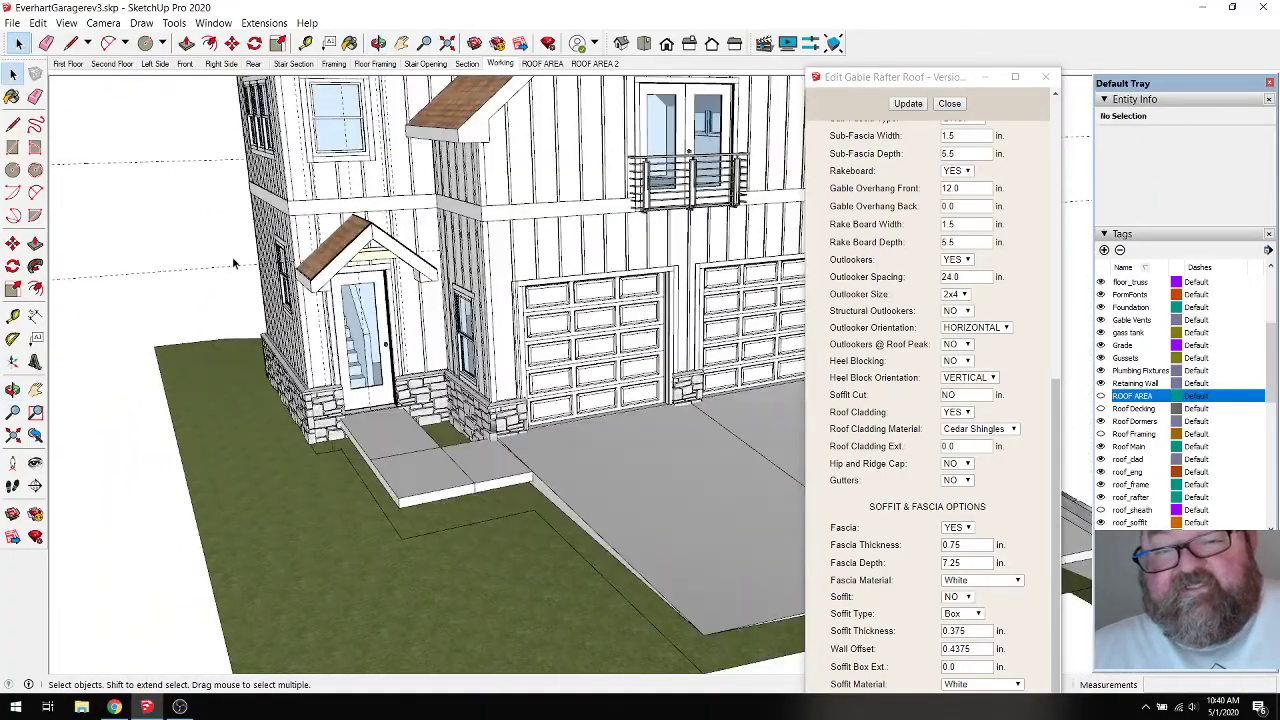
left_click(379, 43)
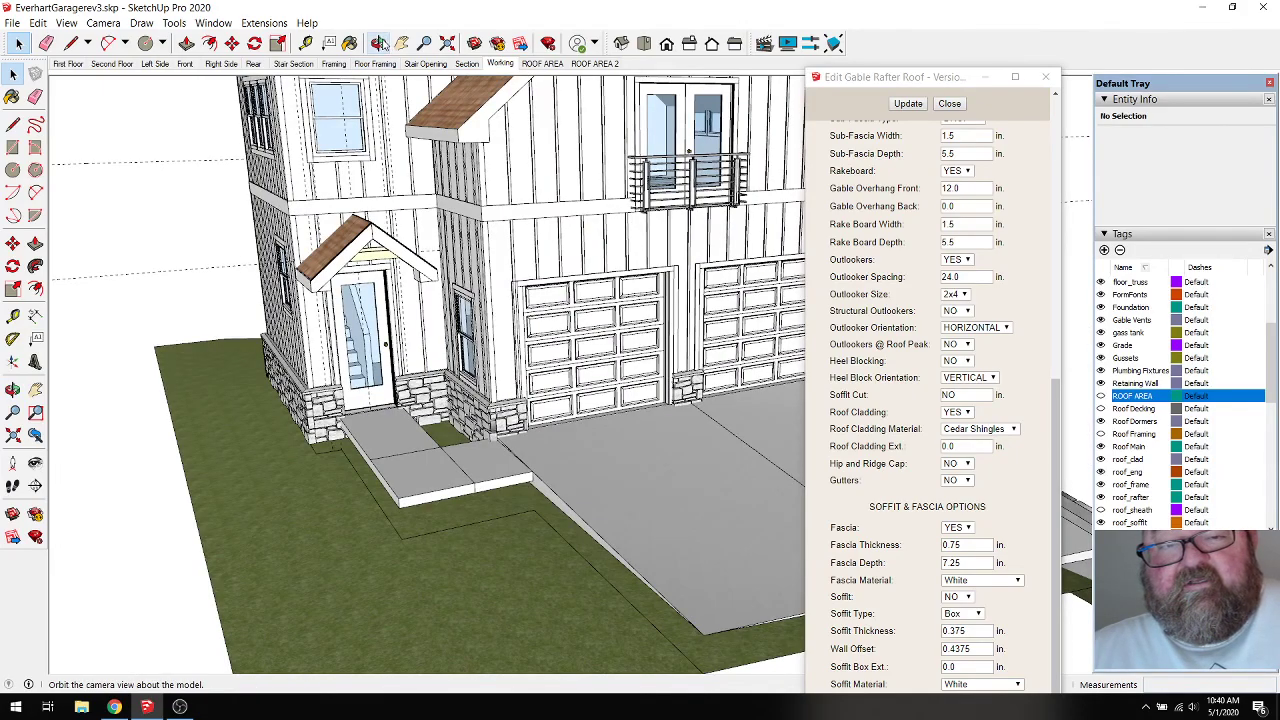
left_click_drag(320, 200, 397, 210)
scroll(347, 300, "up", 4)
left_click_drag(347, 304, 351, 238)
scroll(554, 230, "up", 3)
scroll(554, 230, "up", 2)
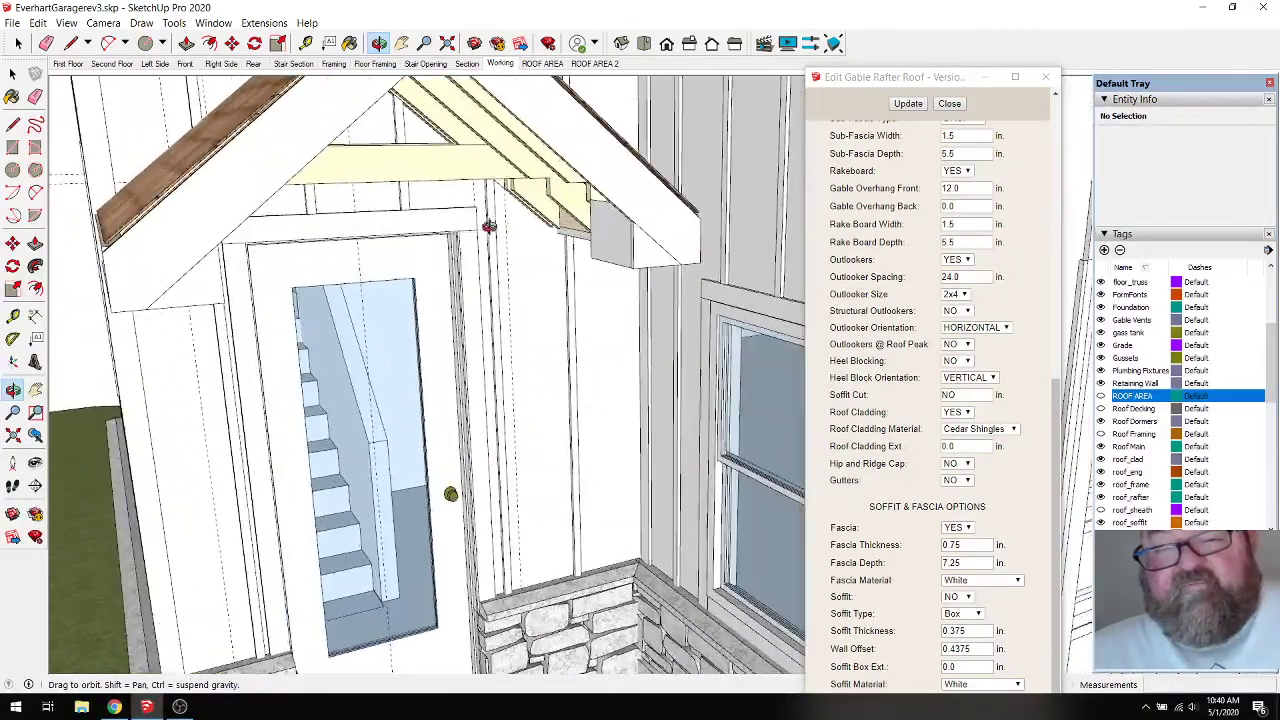
Draw a 7.25 by 3.5 inch rectangle on the wall beside the door.
left_click(46, 43)
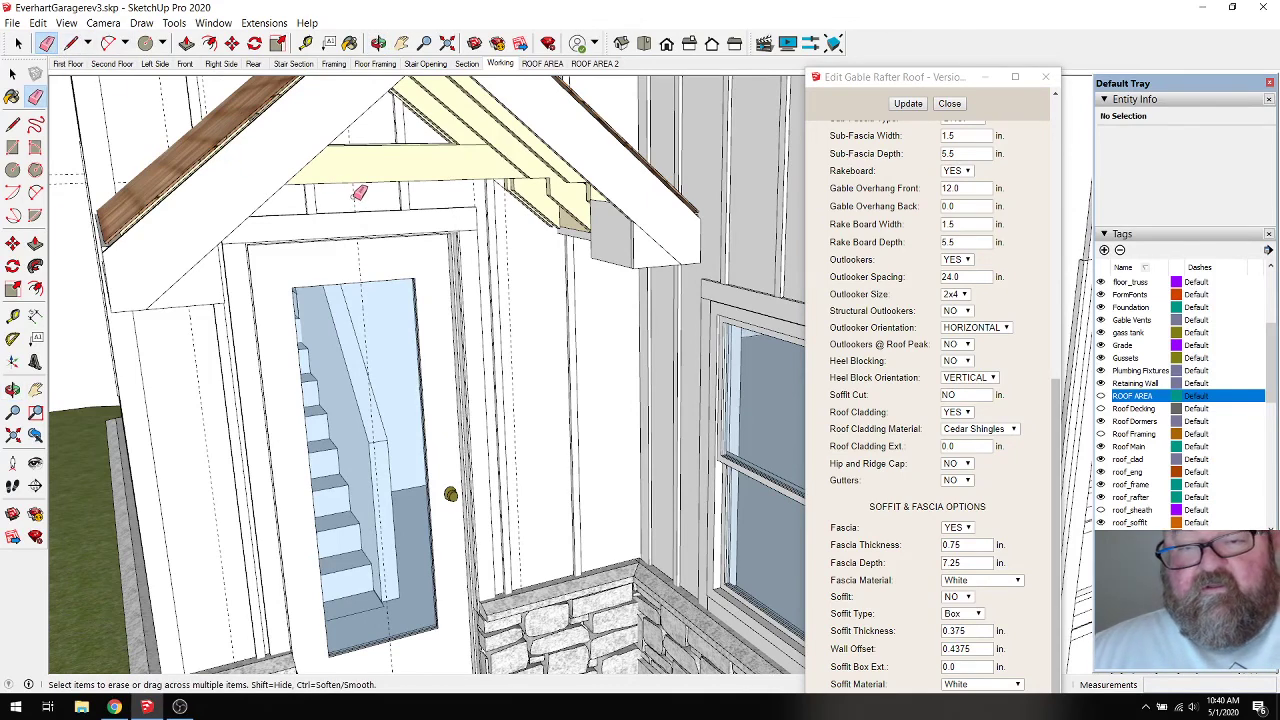
scroll(505, 228, "up", 3)
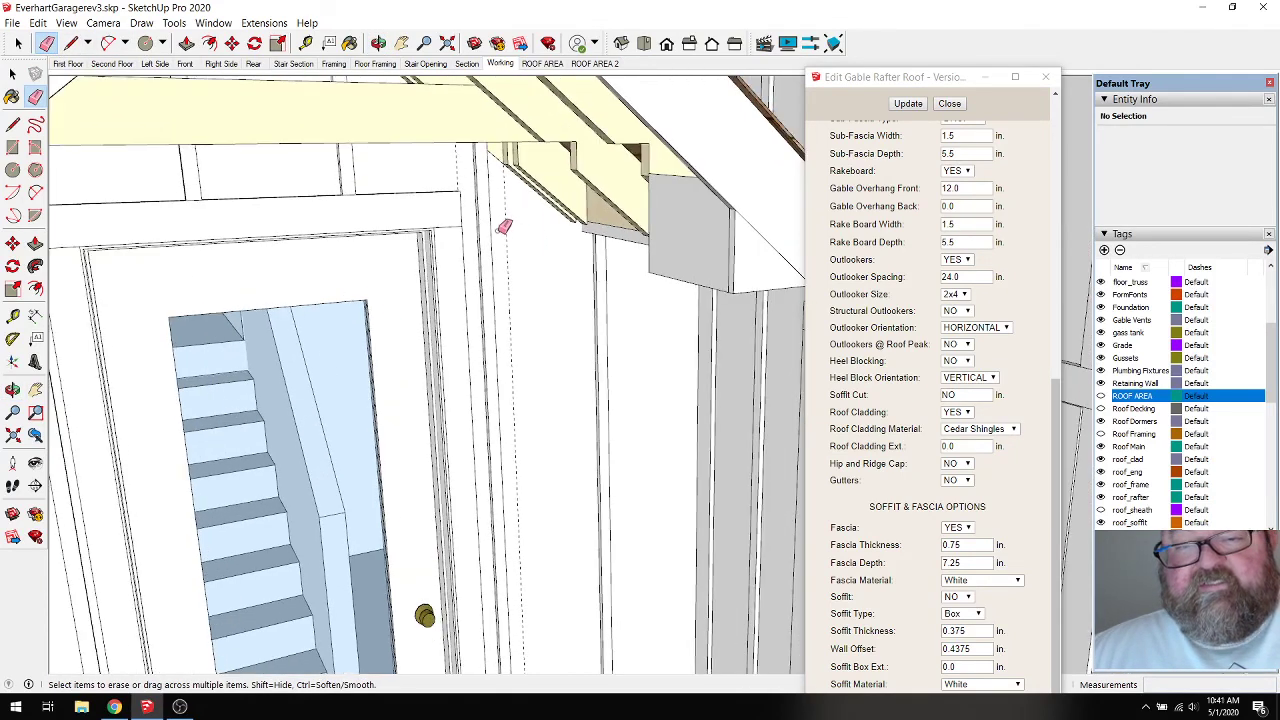
left_click(161, 45)
left_click(188, 64)
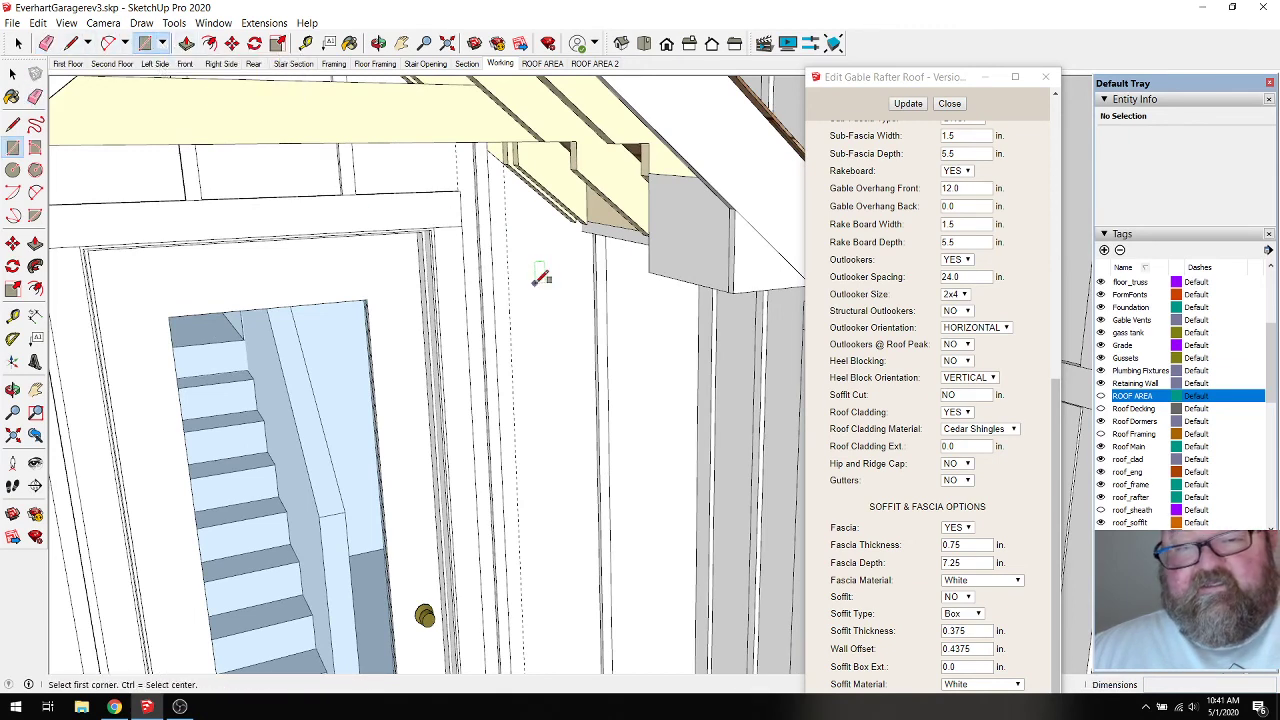
left_click(507, 235)
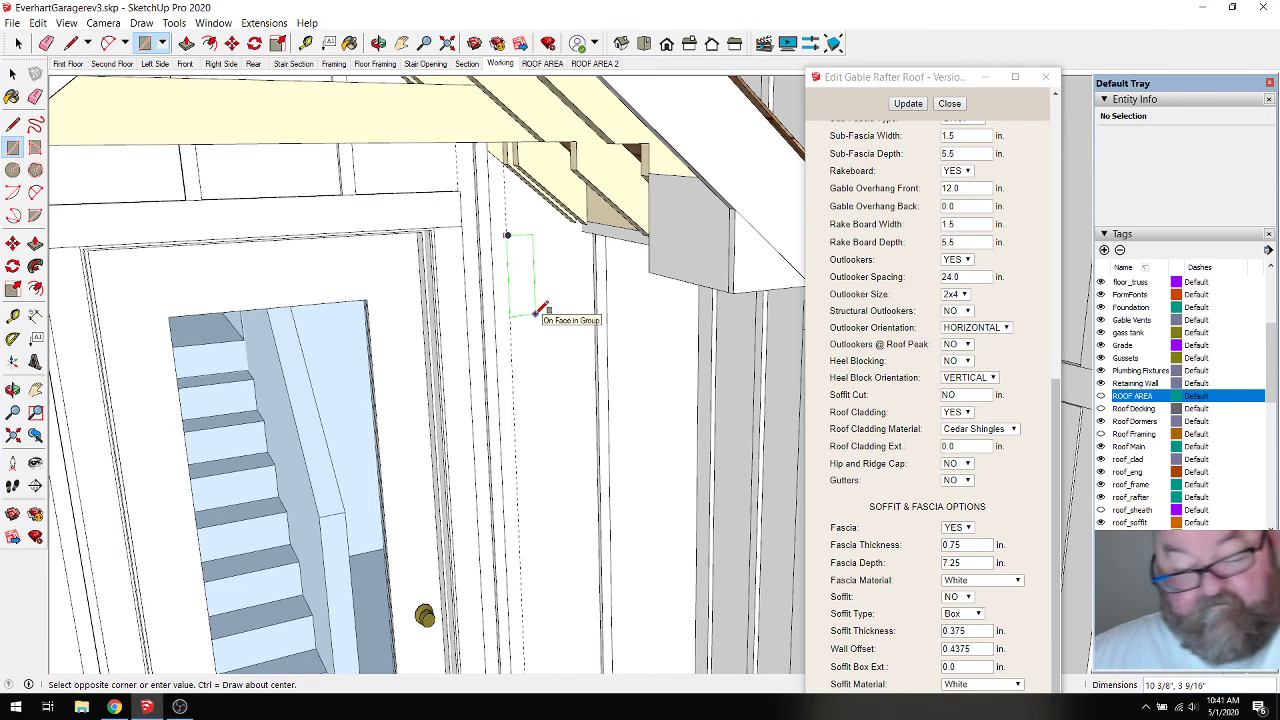
type("8")
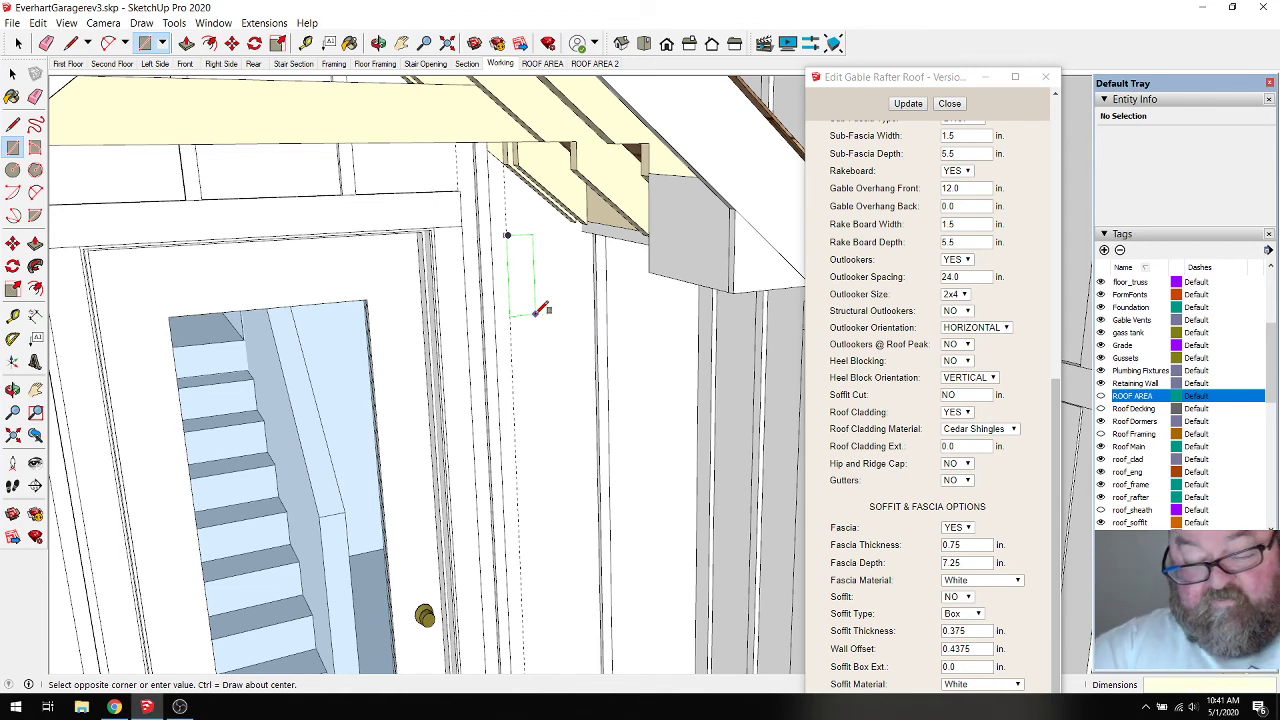
type("7.25,3.5")
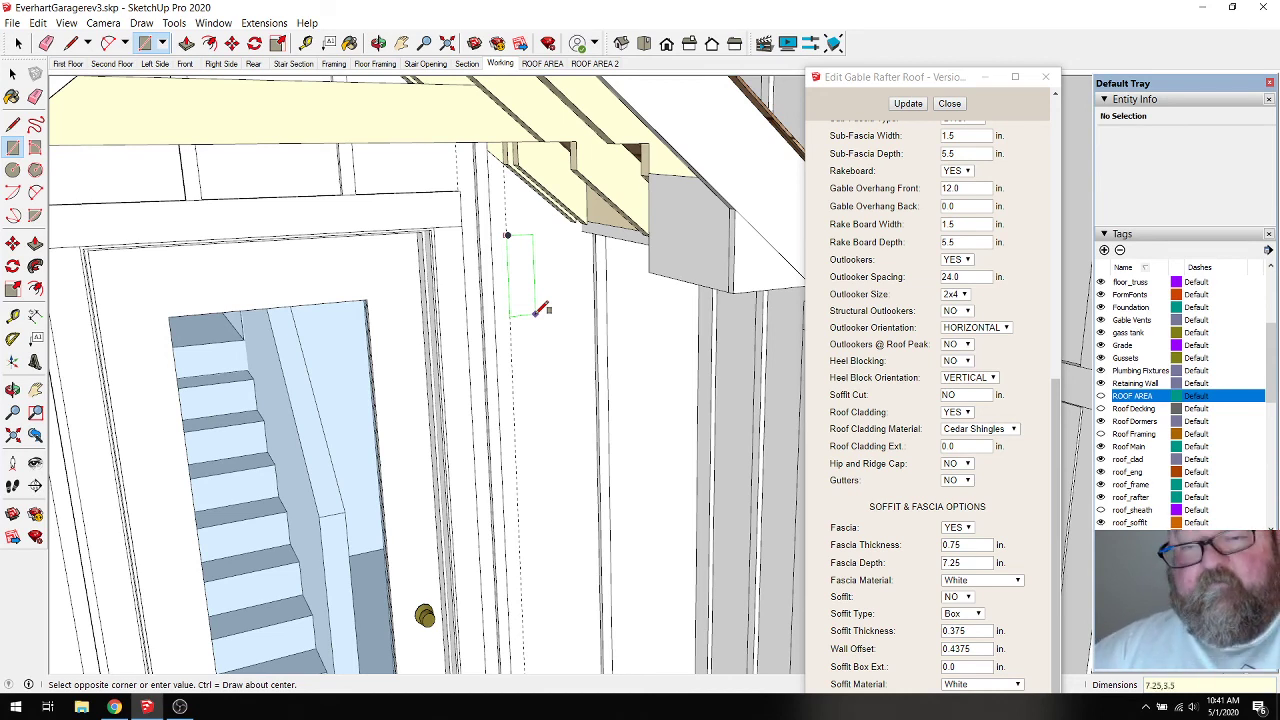
key("Return")
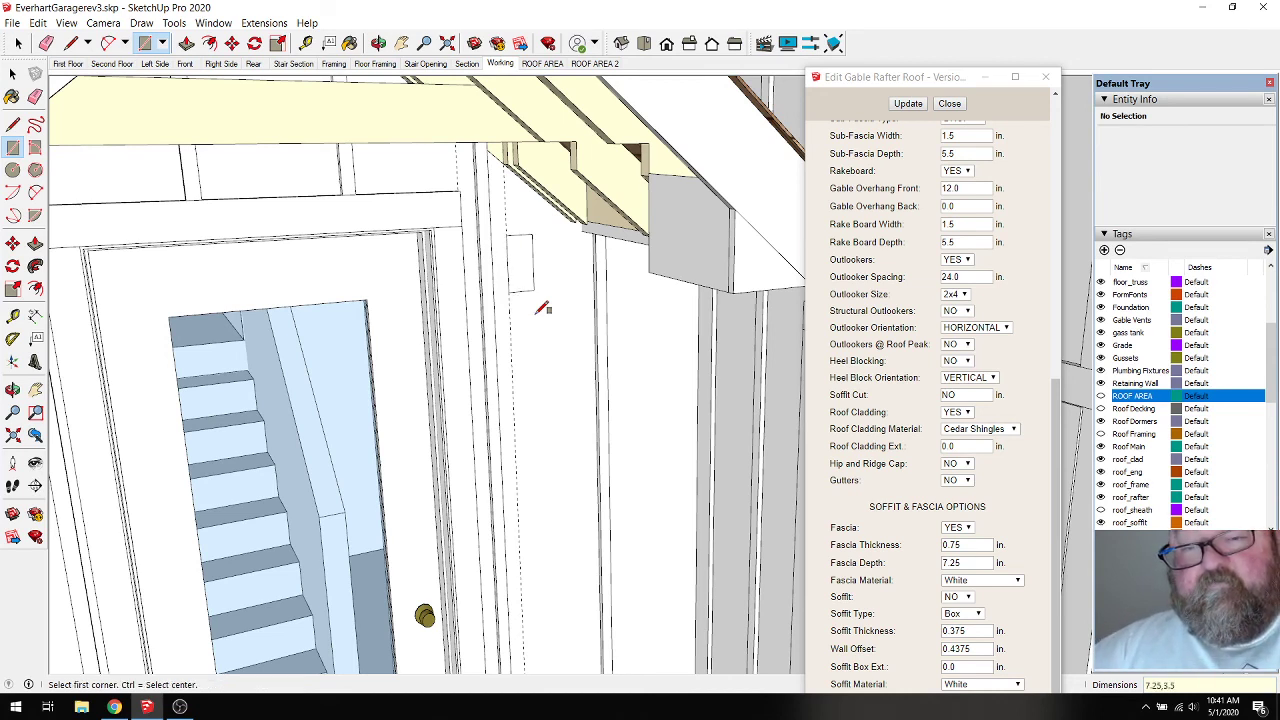
Move the rectangle's bottom edge down 2 inches.
left_click(18, 43)
left_click(529, 292)
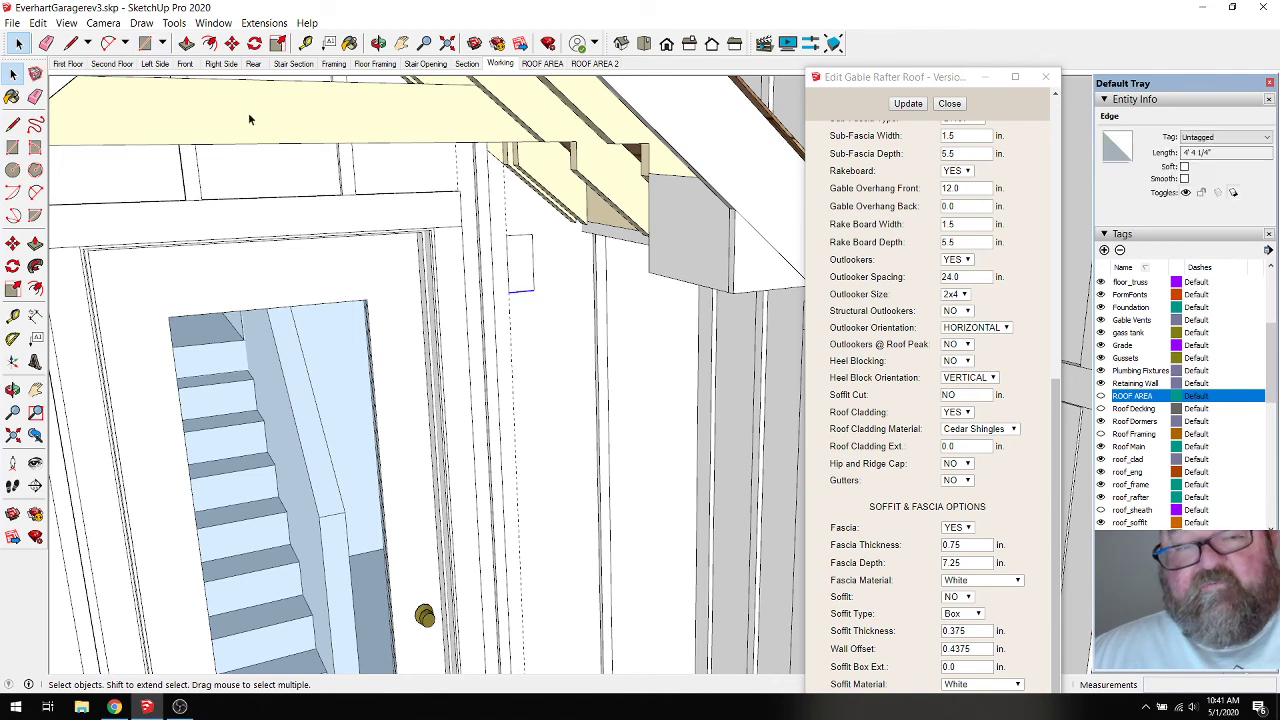
left_click(535, 287)
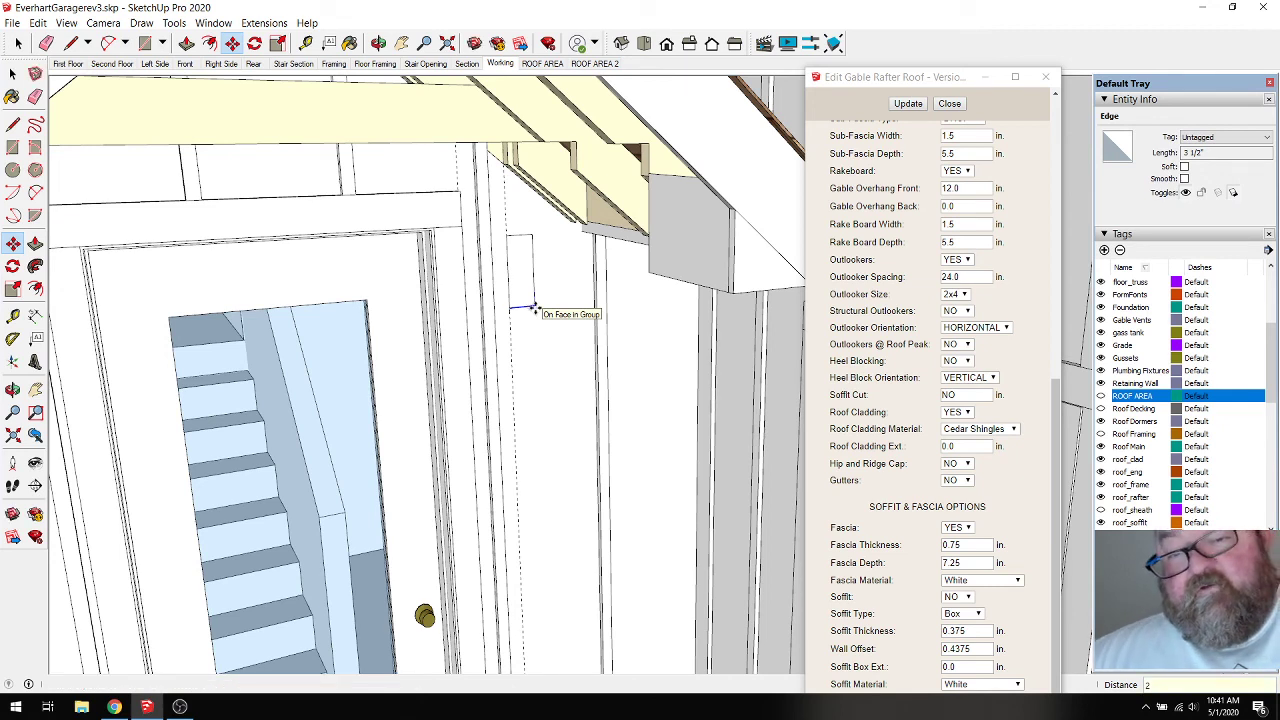
key("Return")
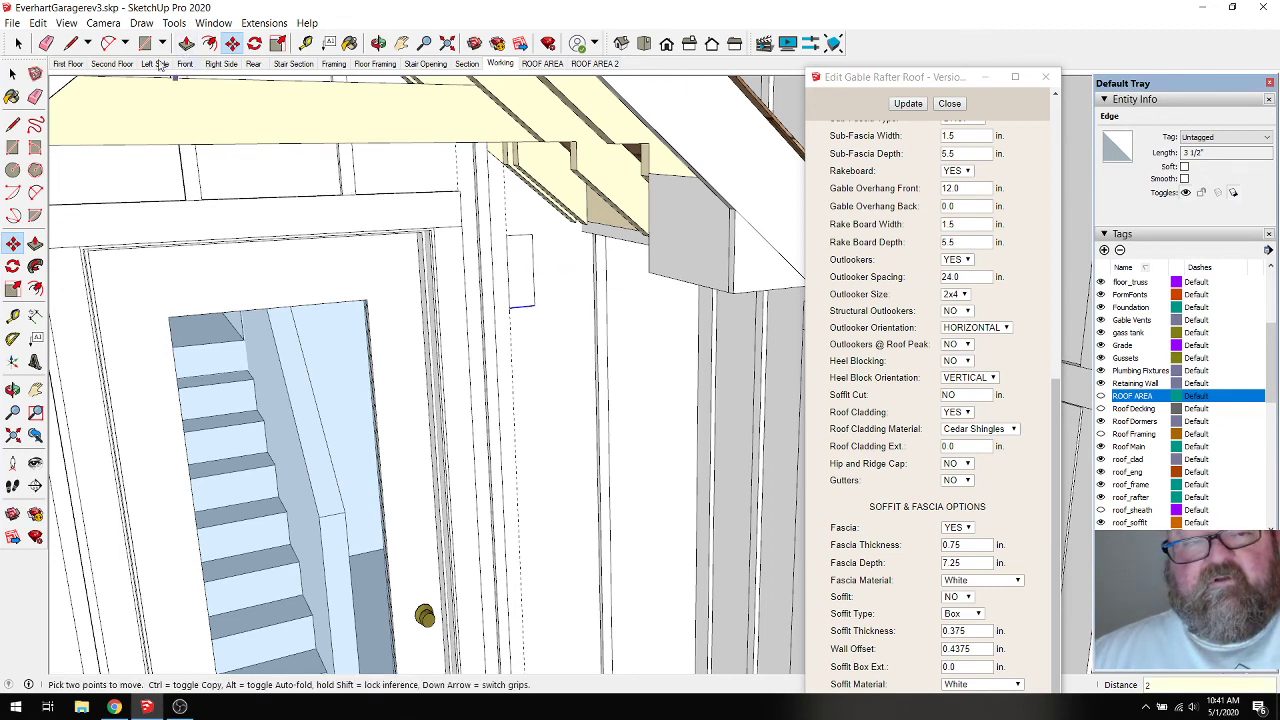
key("space")
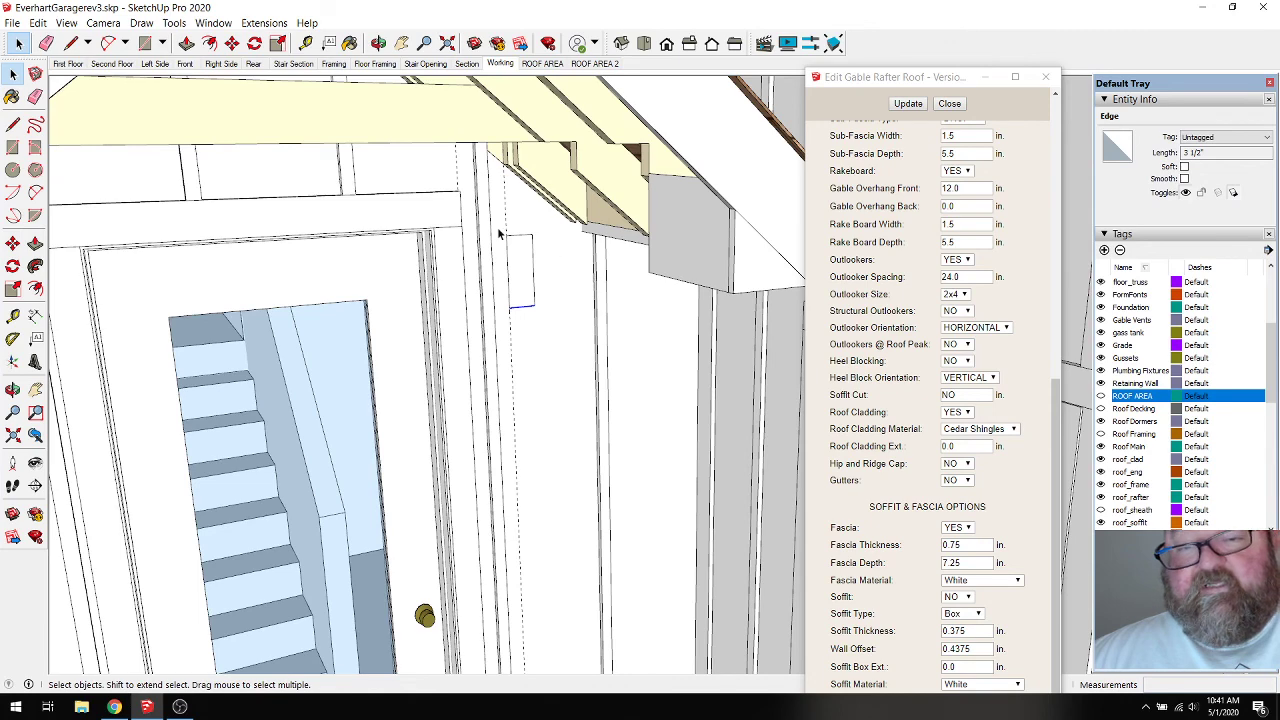
Make the rectangle a group, open it for editing, and start push/pulling it.
left_click_drag(500, 233, 562, 336)
right_click(526, 272)
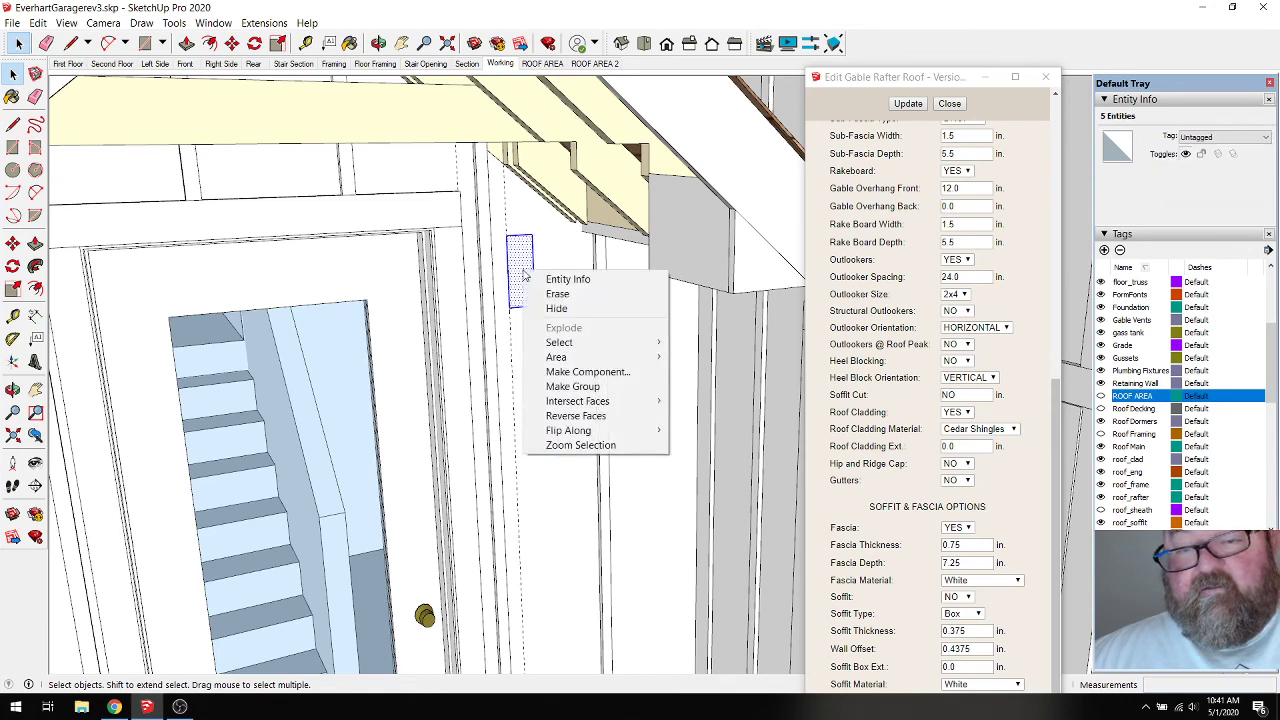
left_click(572, 387)
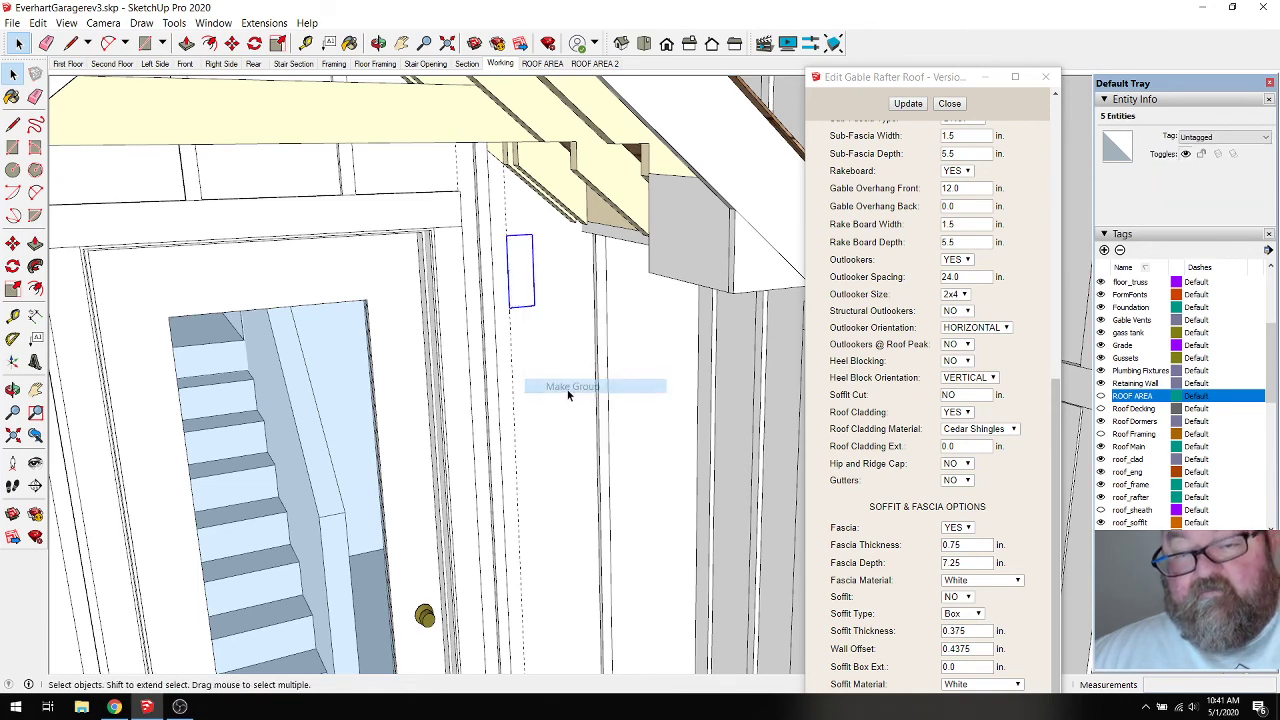
double_click(534, 266)
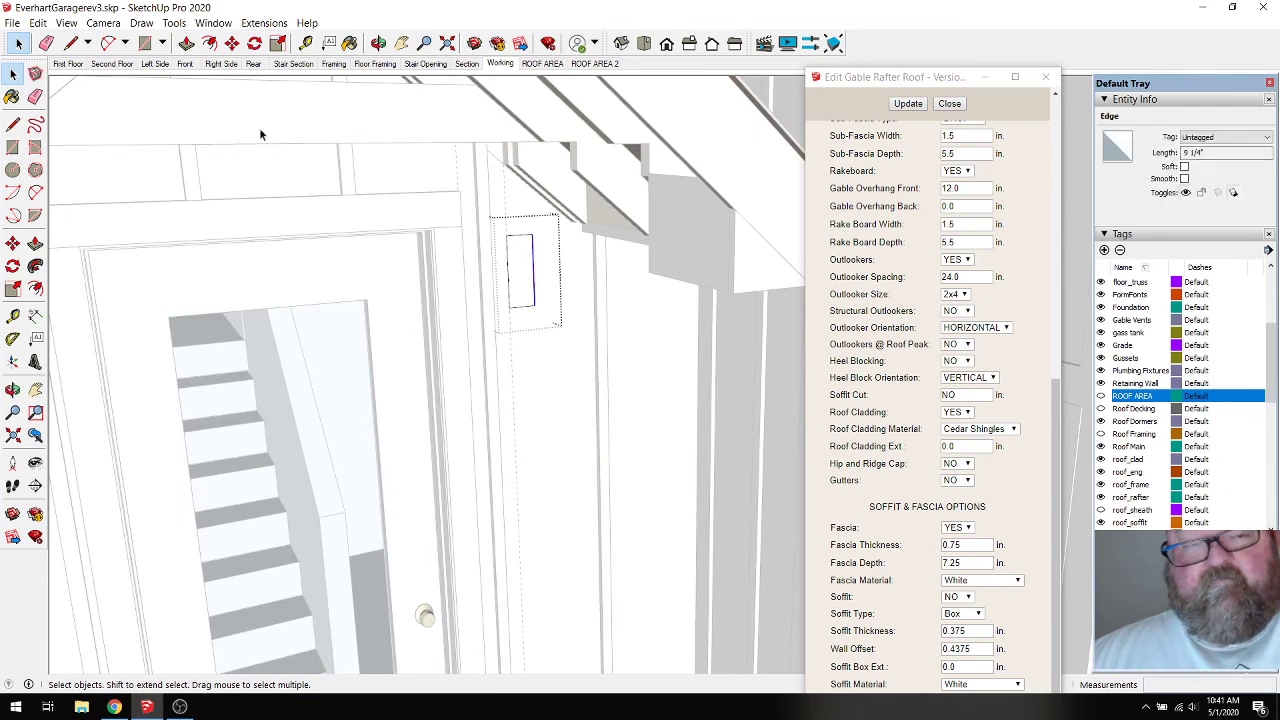
left_click(185, 45)
left_click(523, 275)
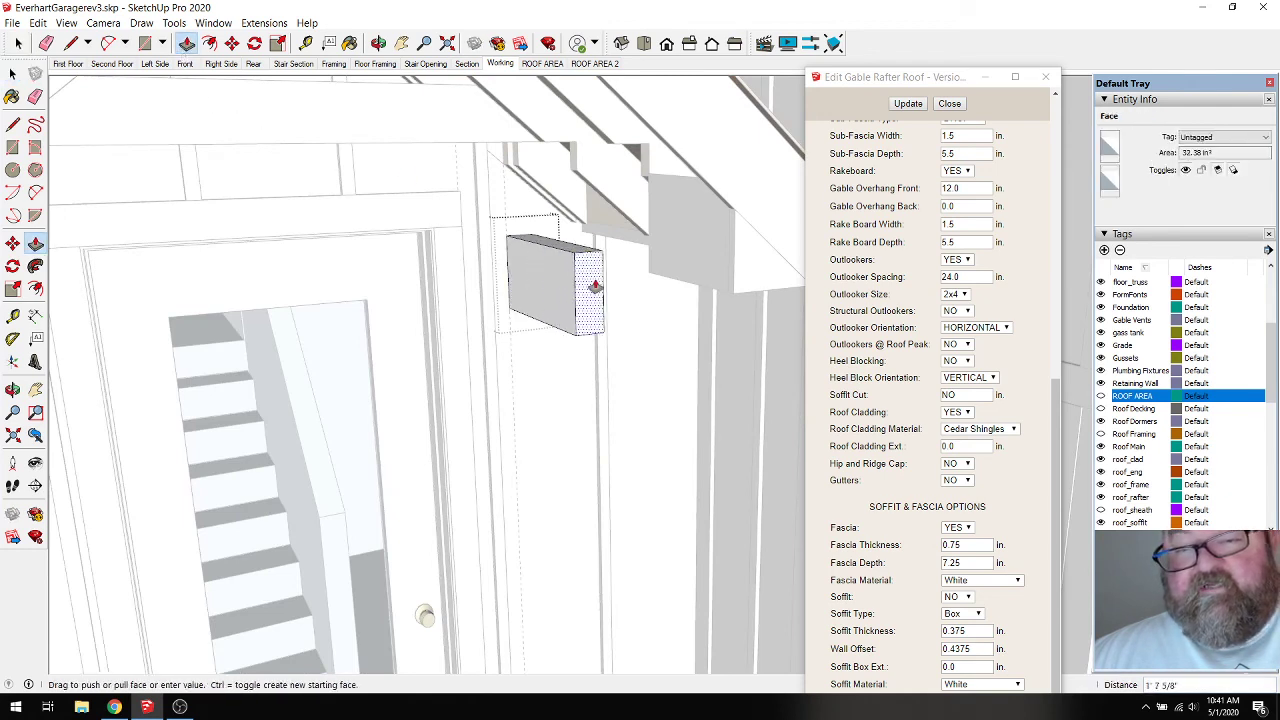
Extrude the box out to the rafter end.
left_click(650, 178)
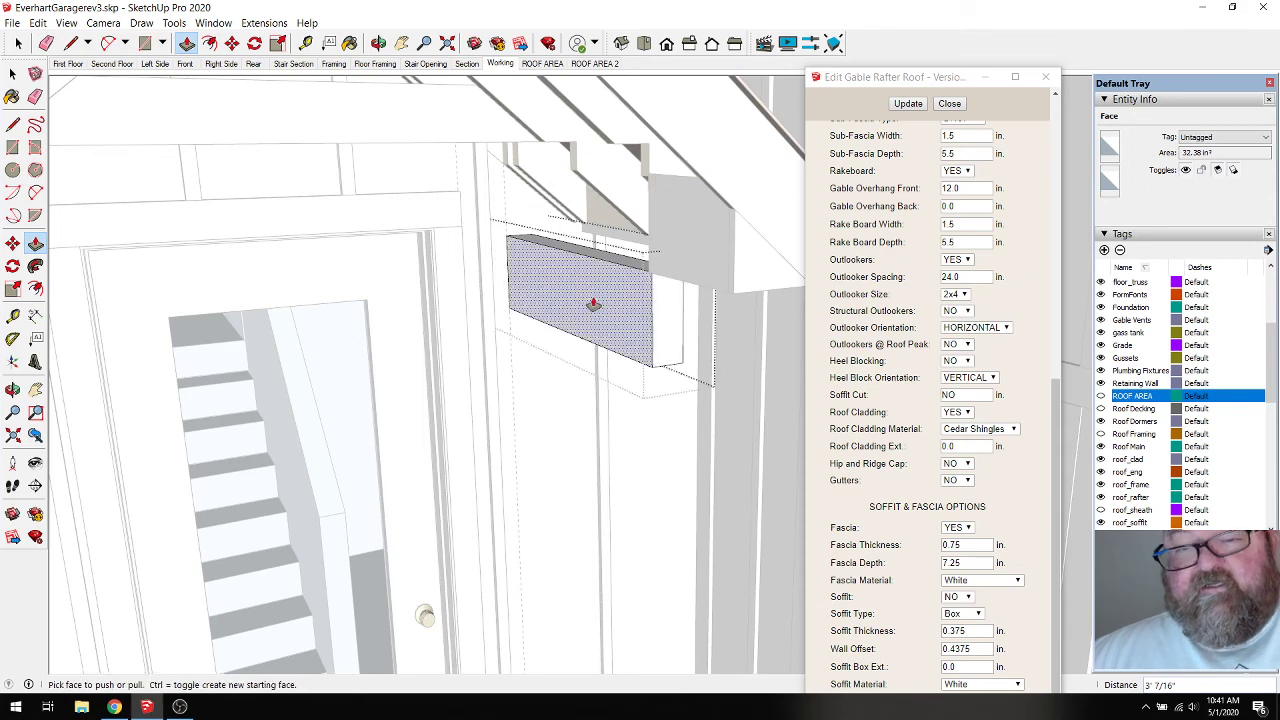
middle_click_drag(317, 246, 583, 278)
scroll(585, 278, "up", 5)
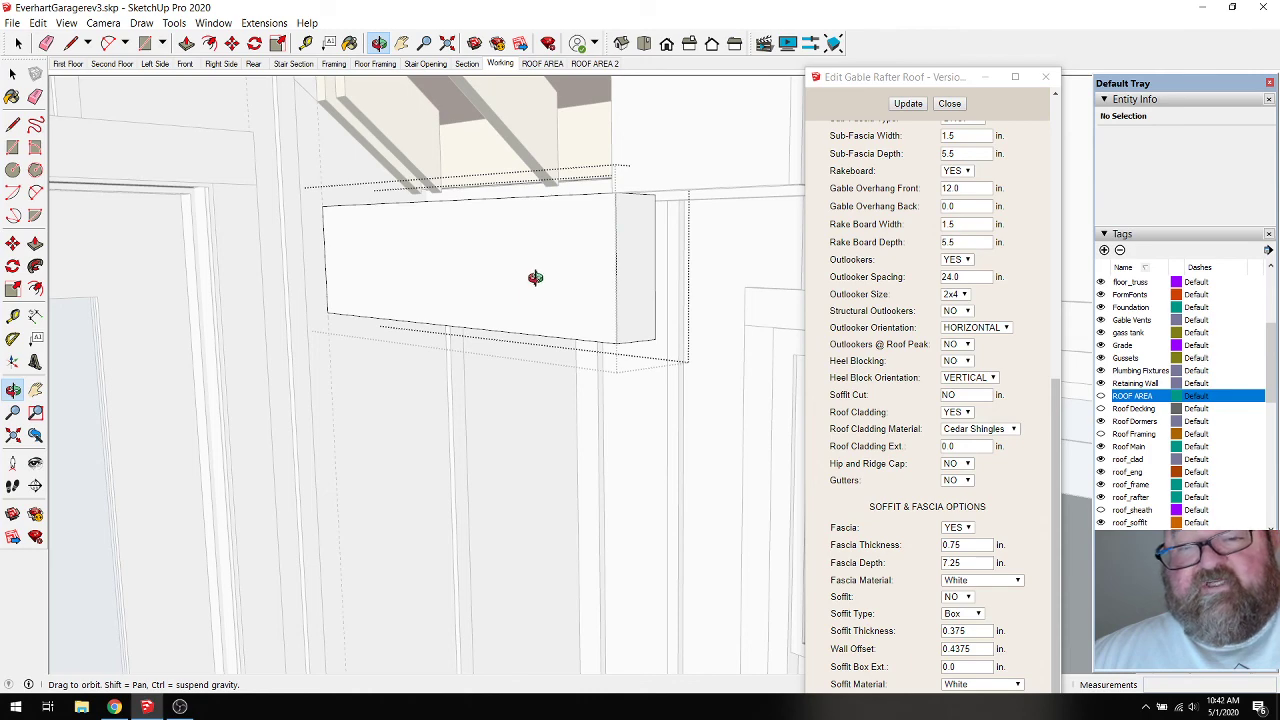
mouse_move(579, 278)
middle_mouse_down()
mouse_move(529, 277)
mouse_move(591, 289)
middle_mouse_up()
Place a guide 6 inches down from the box's top corner.
key("t")
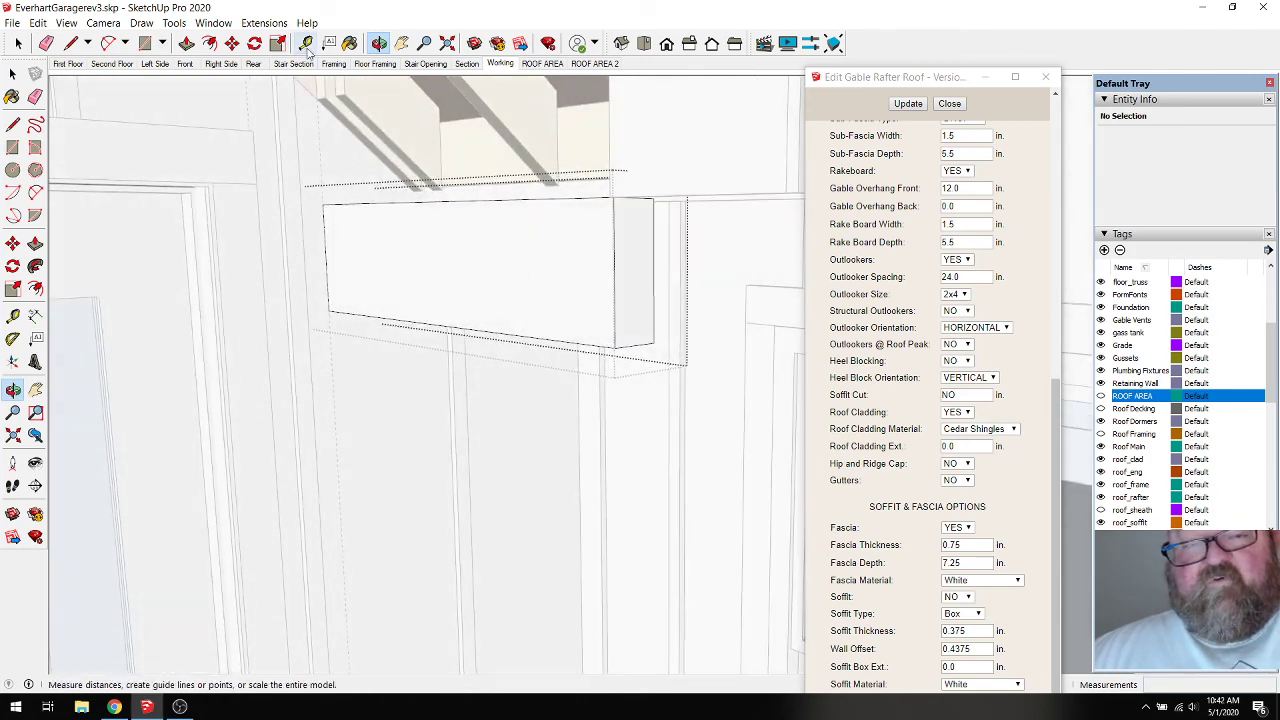
scroll(645, 207, "up", 3)
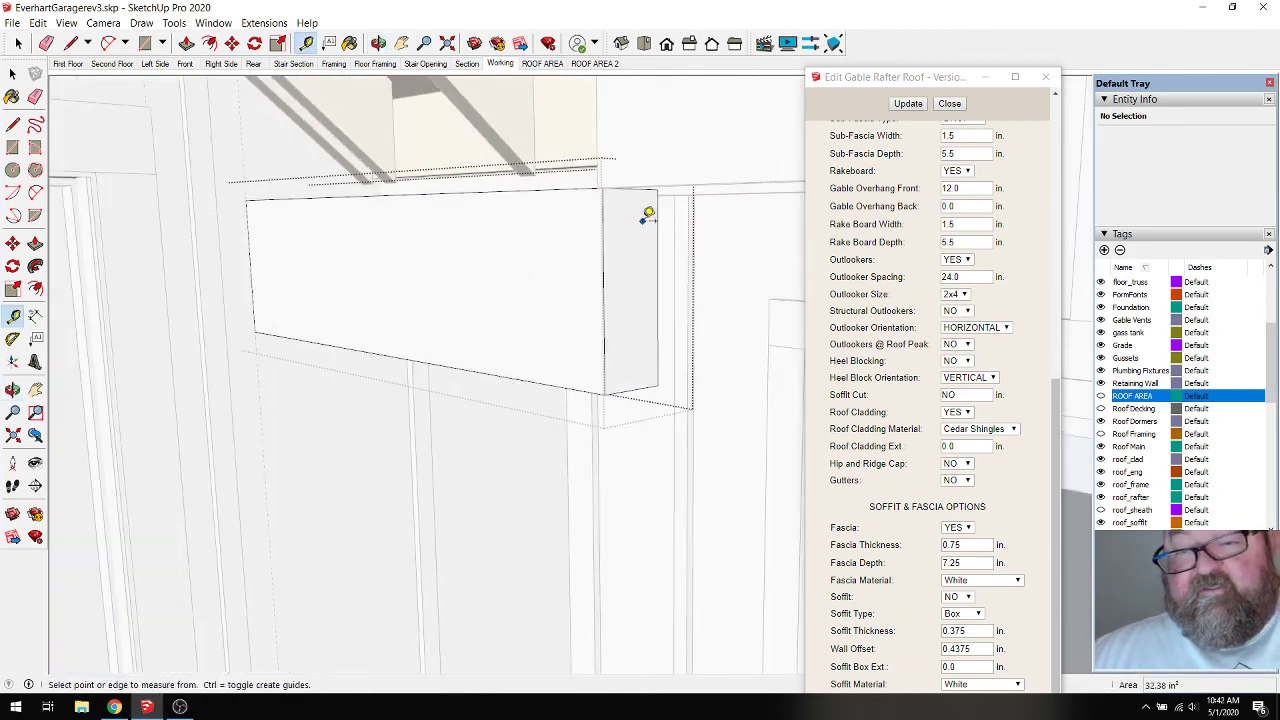
left_click(644, 181)
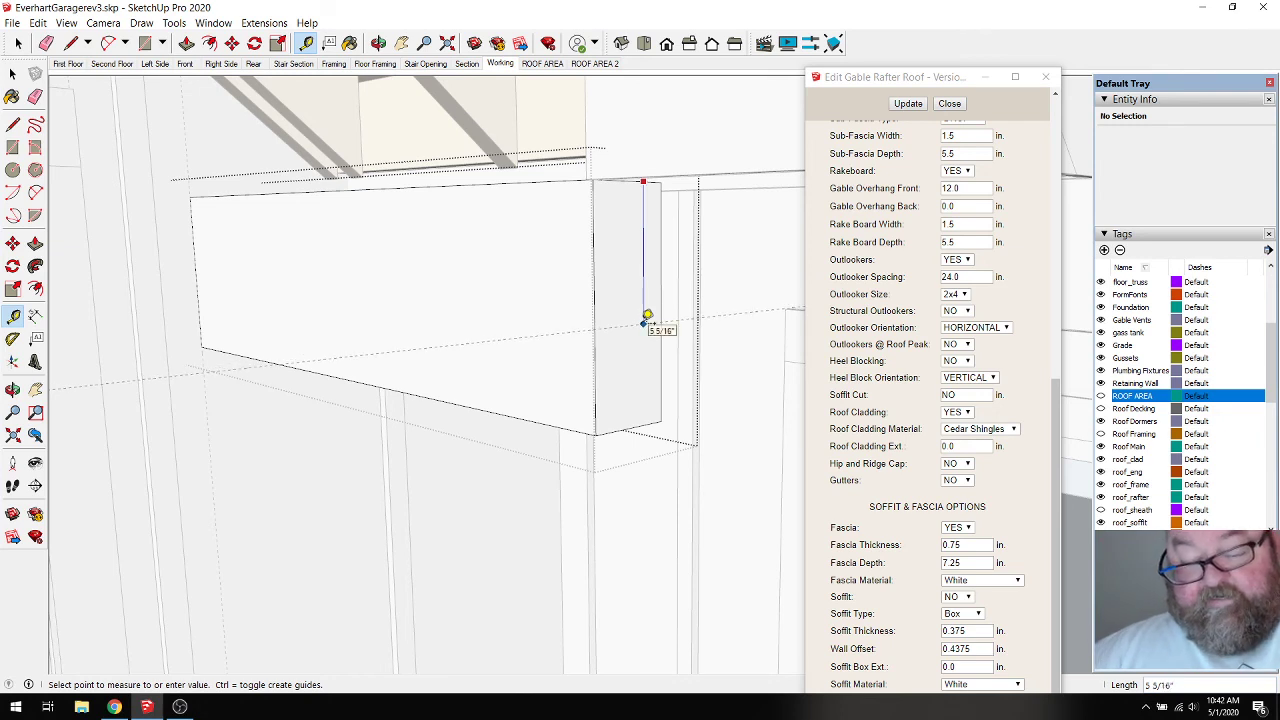
type("6")
key("Return")
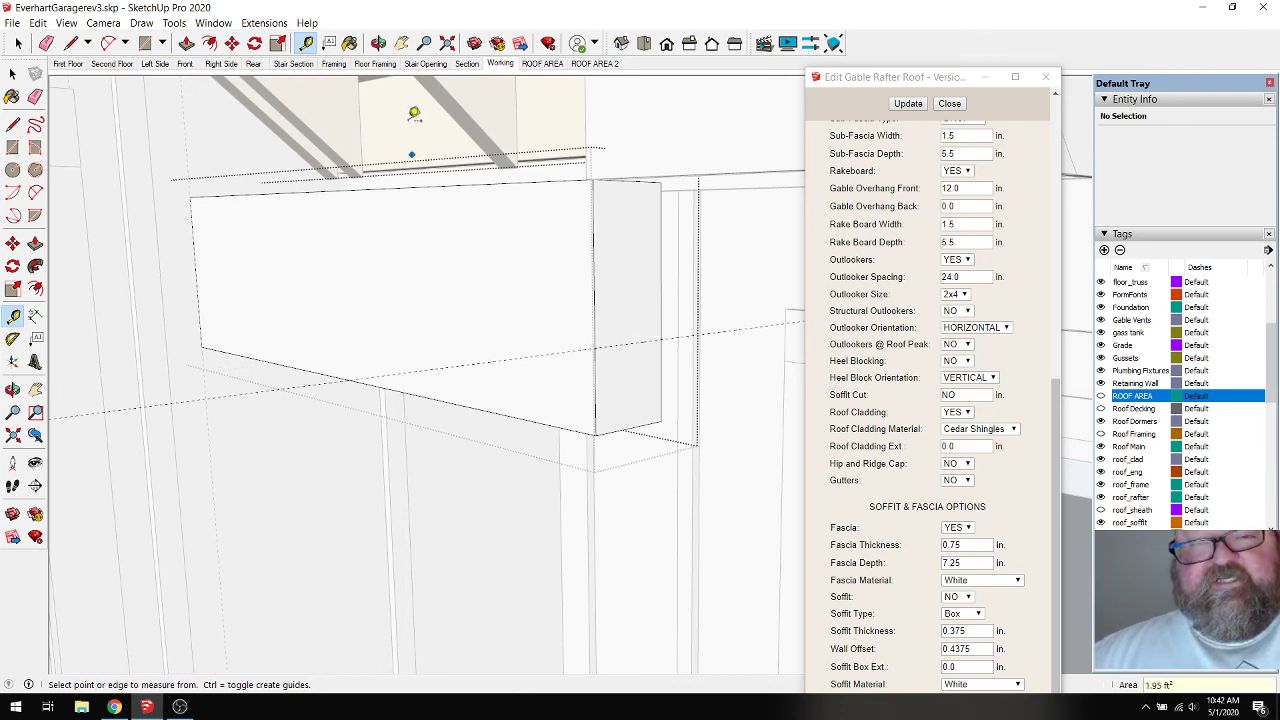
Place a guide 3.25 inches from the box's bottom edge.
left_click(378, 43)
left_click_drag(553, 301, 594, 291)
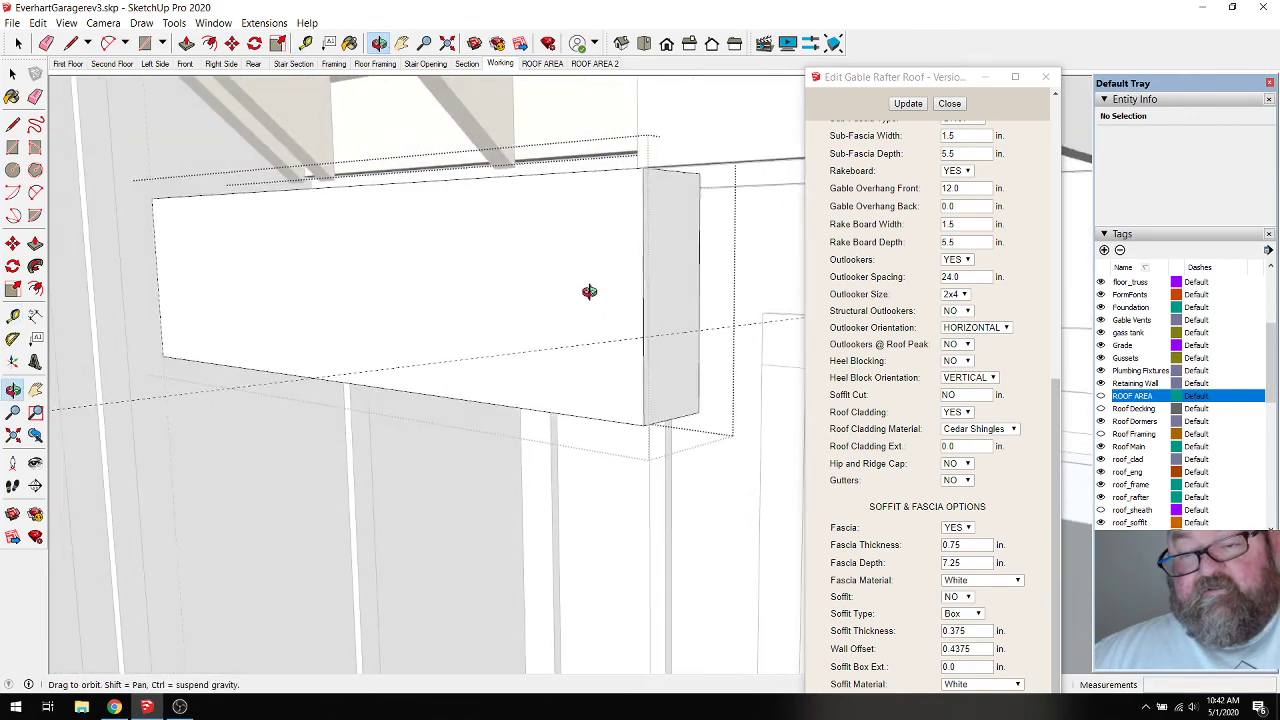
left_click(305, 45)
left_click(305, 45)
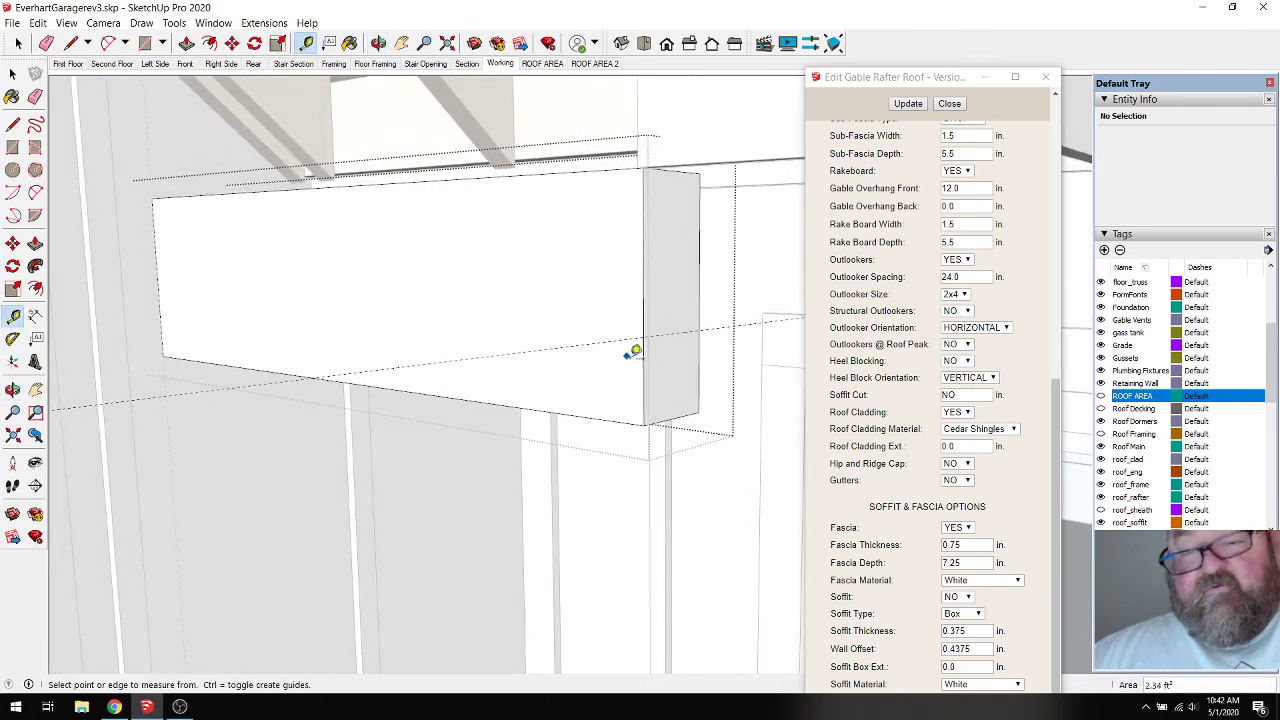
left_click(671, 416)
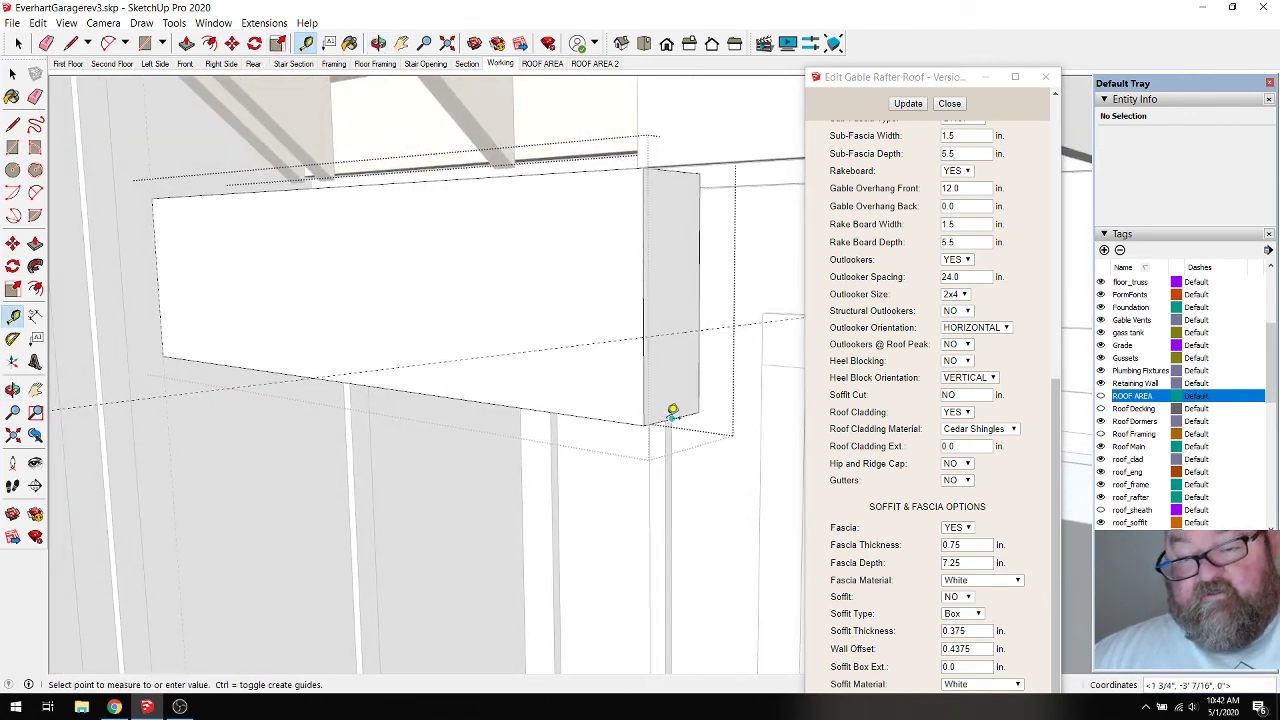
left_click(675, 324)
left_click(645, 373)
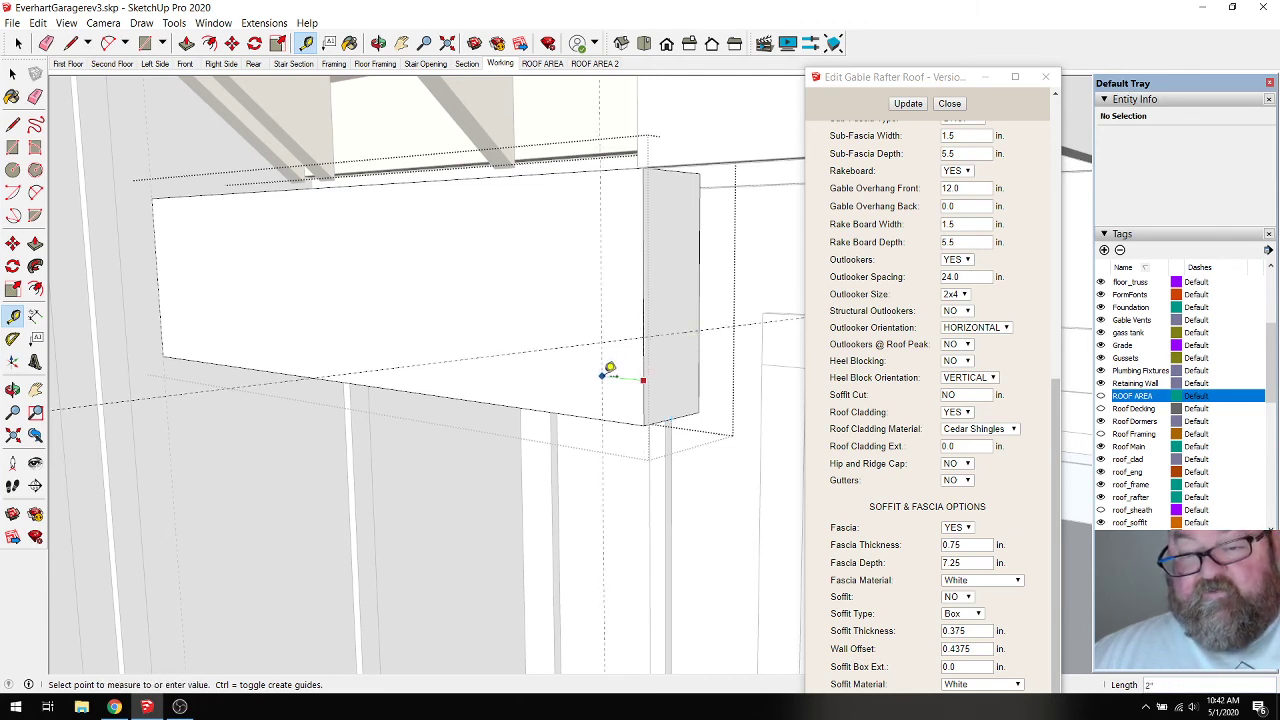
type("3.25")
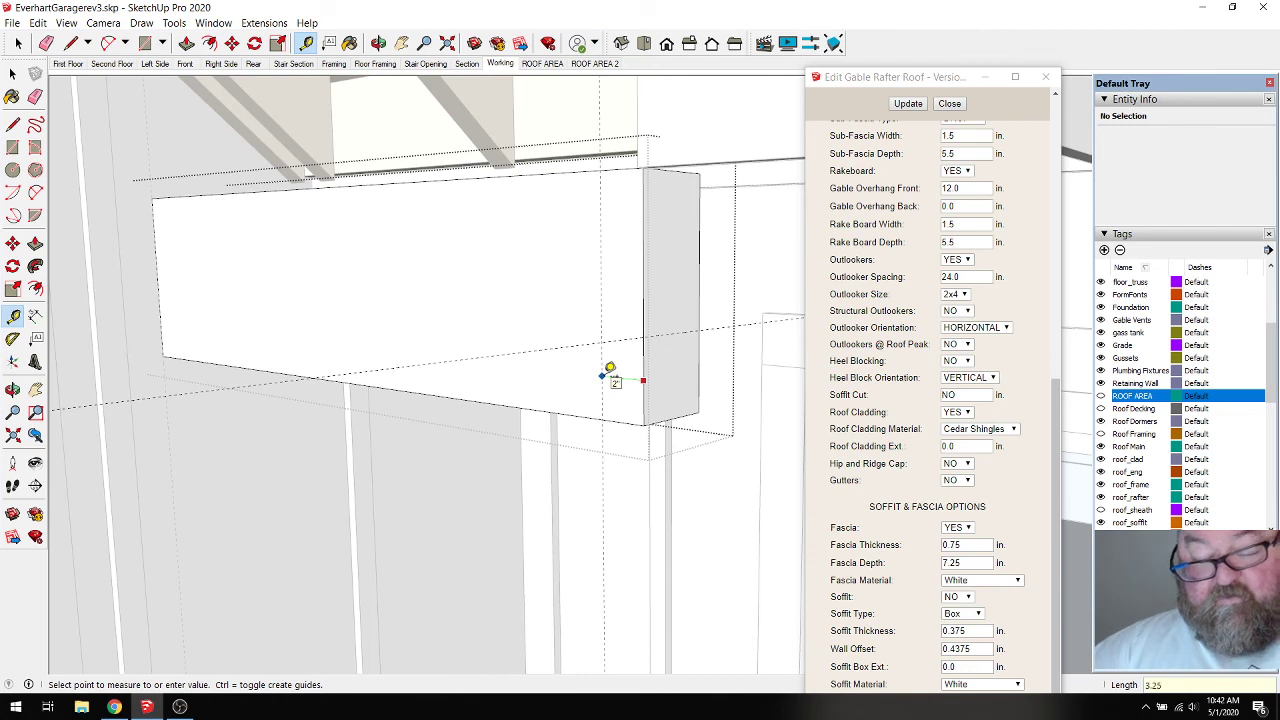
key("Return")
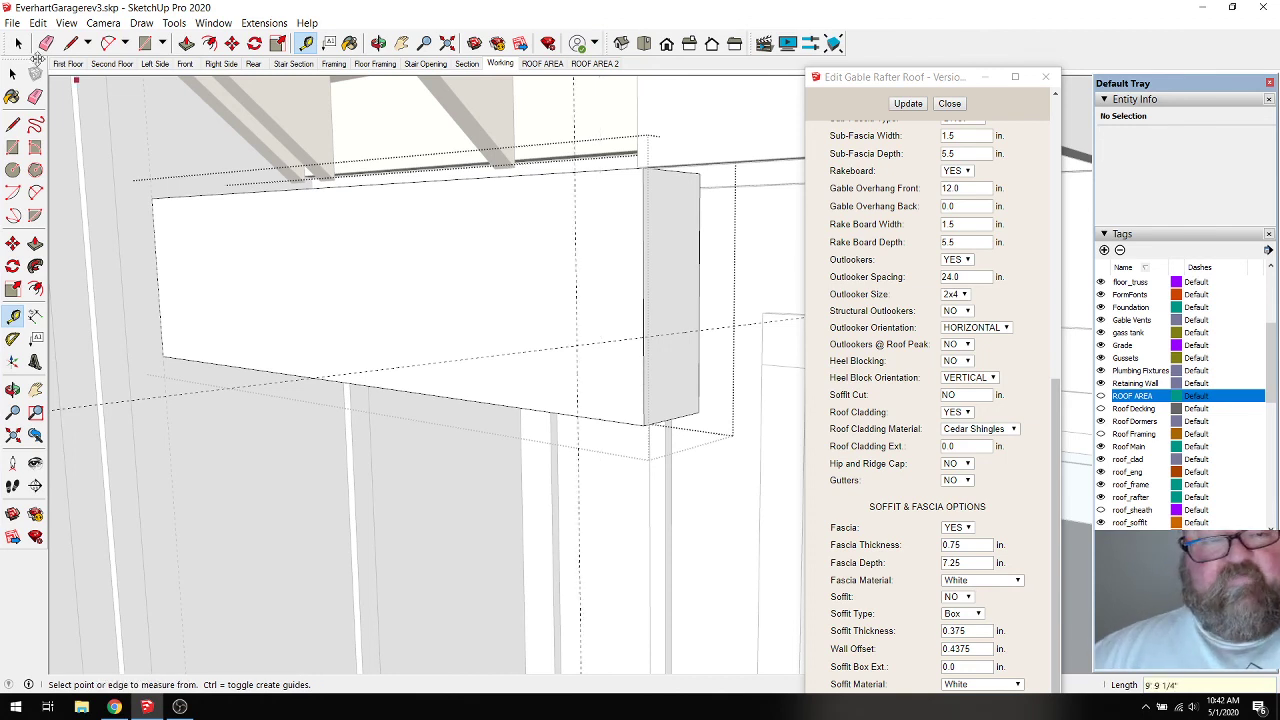
Draw a diagonal across the end corner, push the triangle through, and erase leftover lines.
key("l")
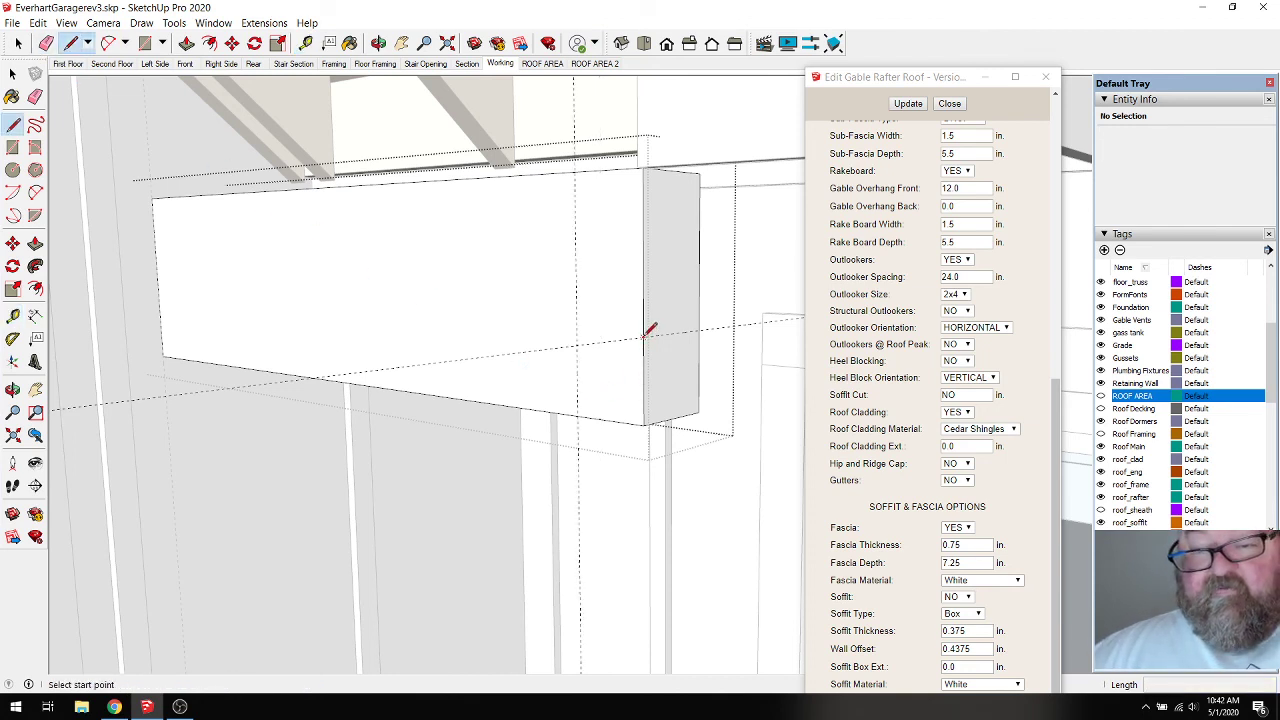
left_click(643, 337)
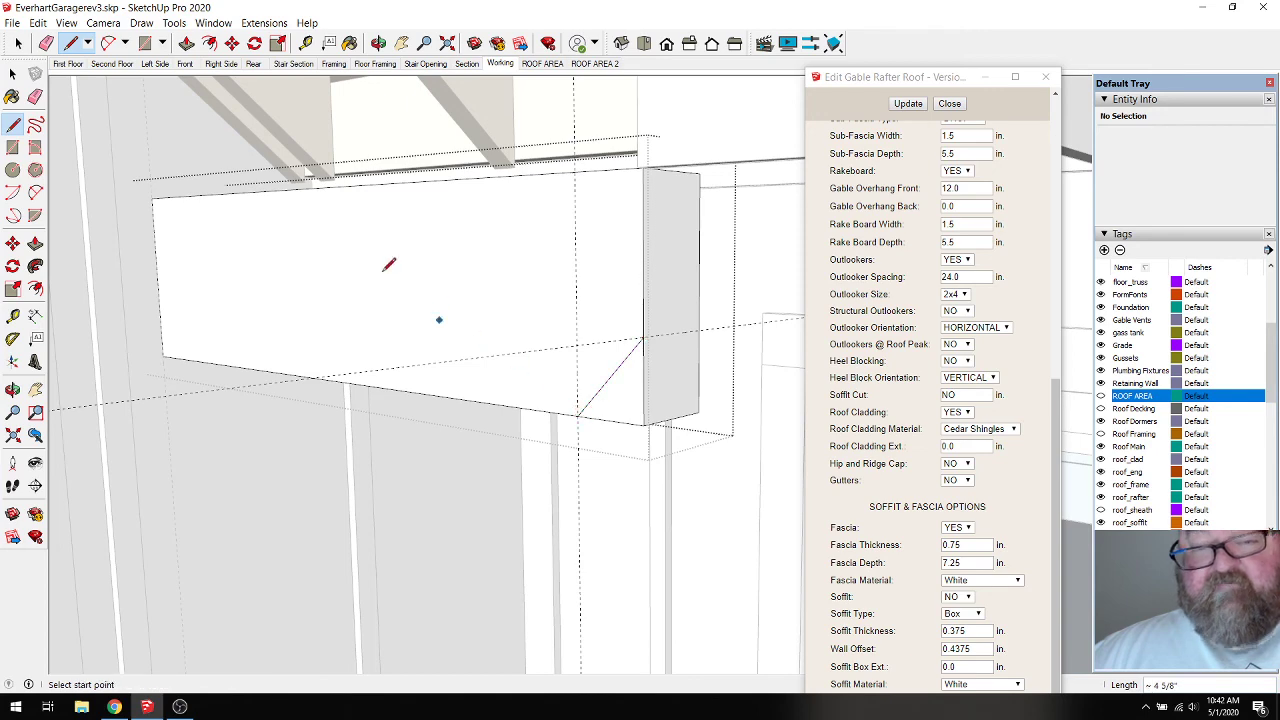
left_click(186, 43)
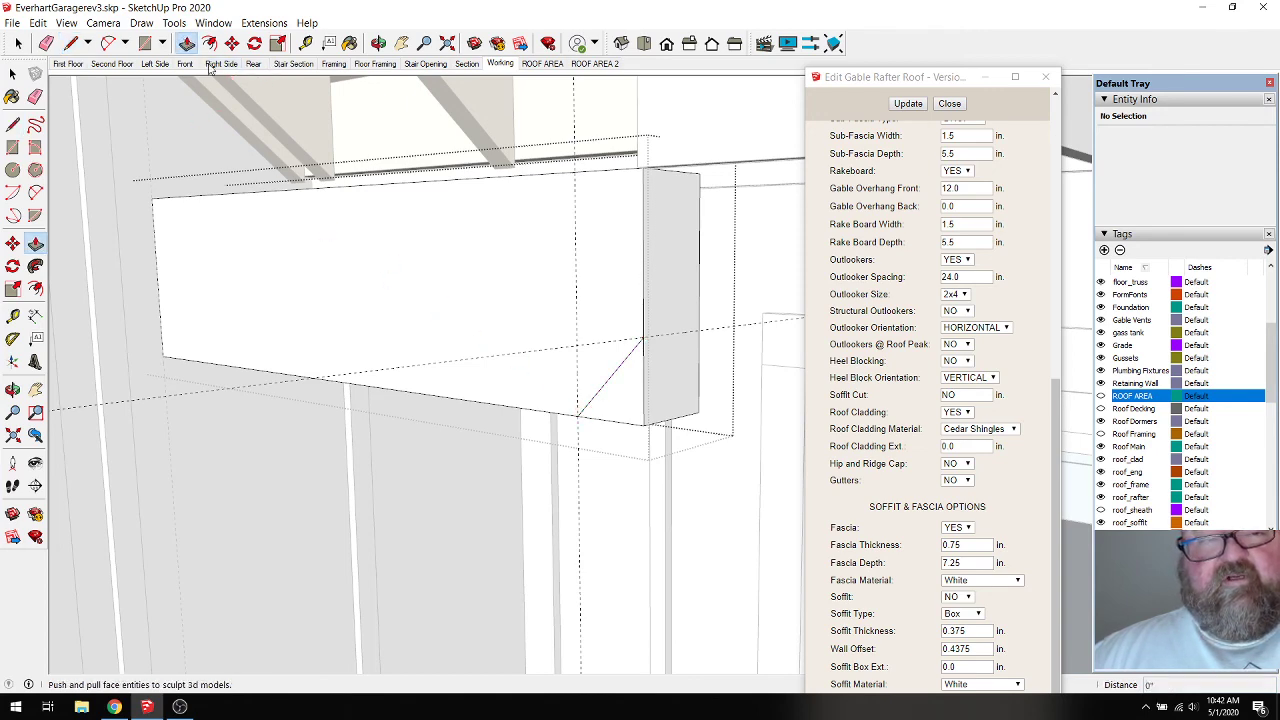
left_click_drag(628, 400, 689, 389)
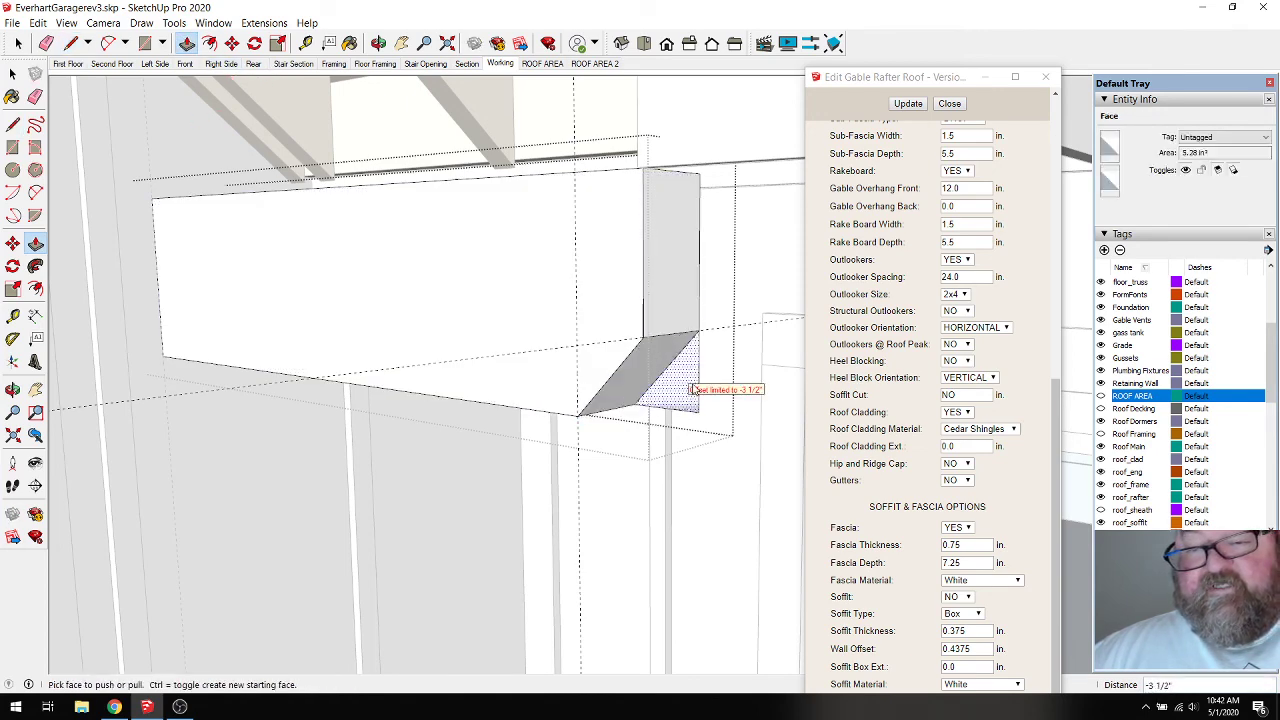
left_click(47, 43)
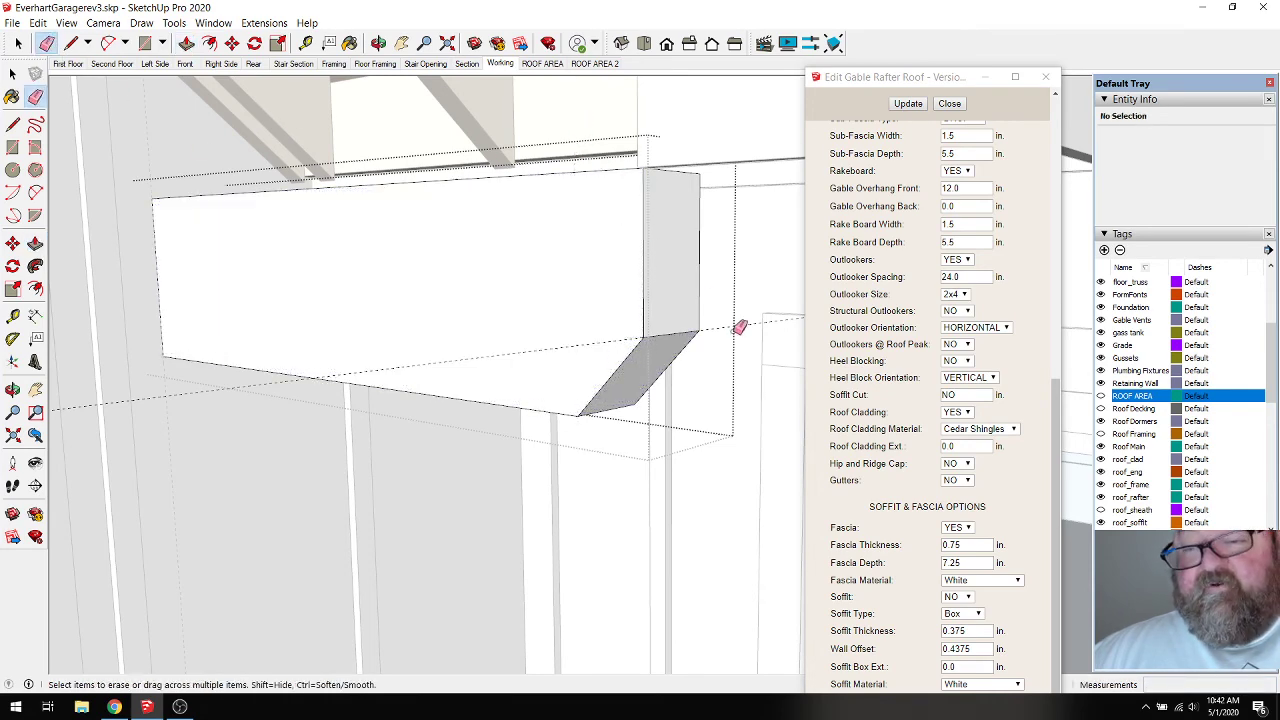
scroll(371, 337, "down", 3)
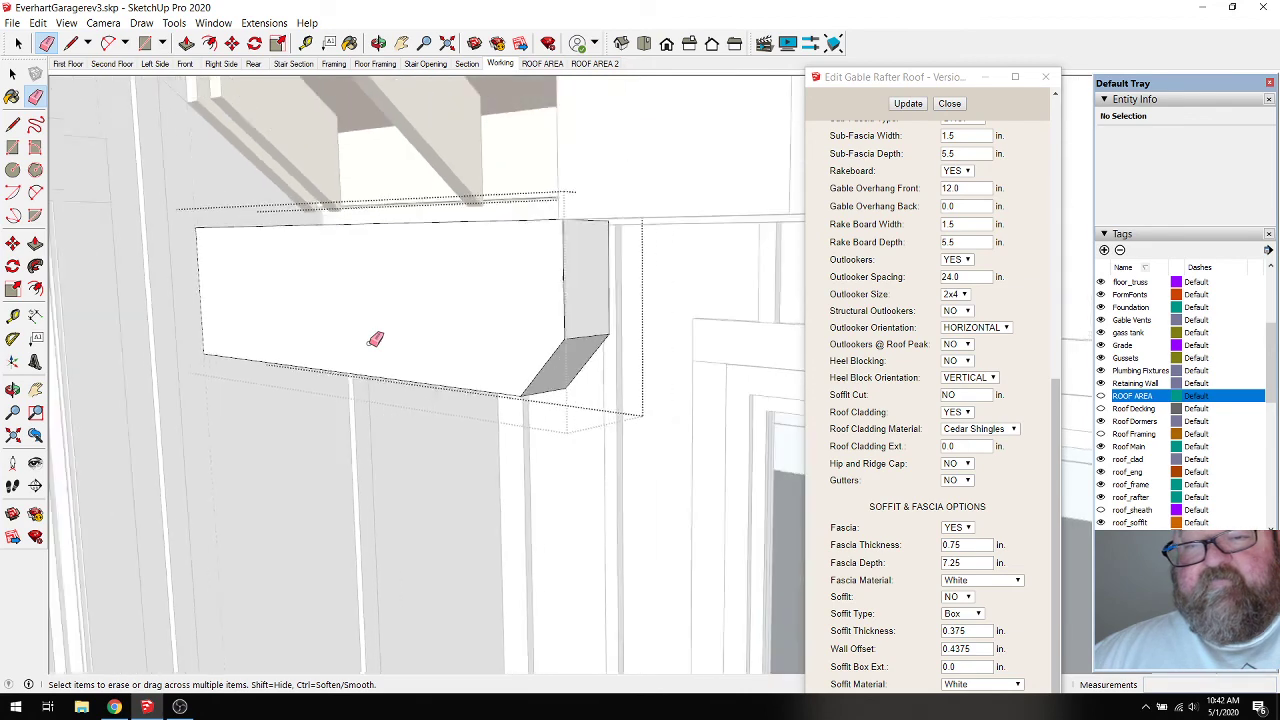
left_click(18, 44)
left_click(18, 44)
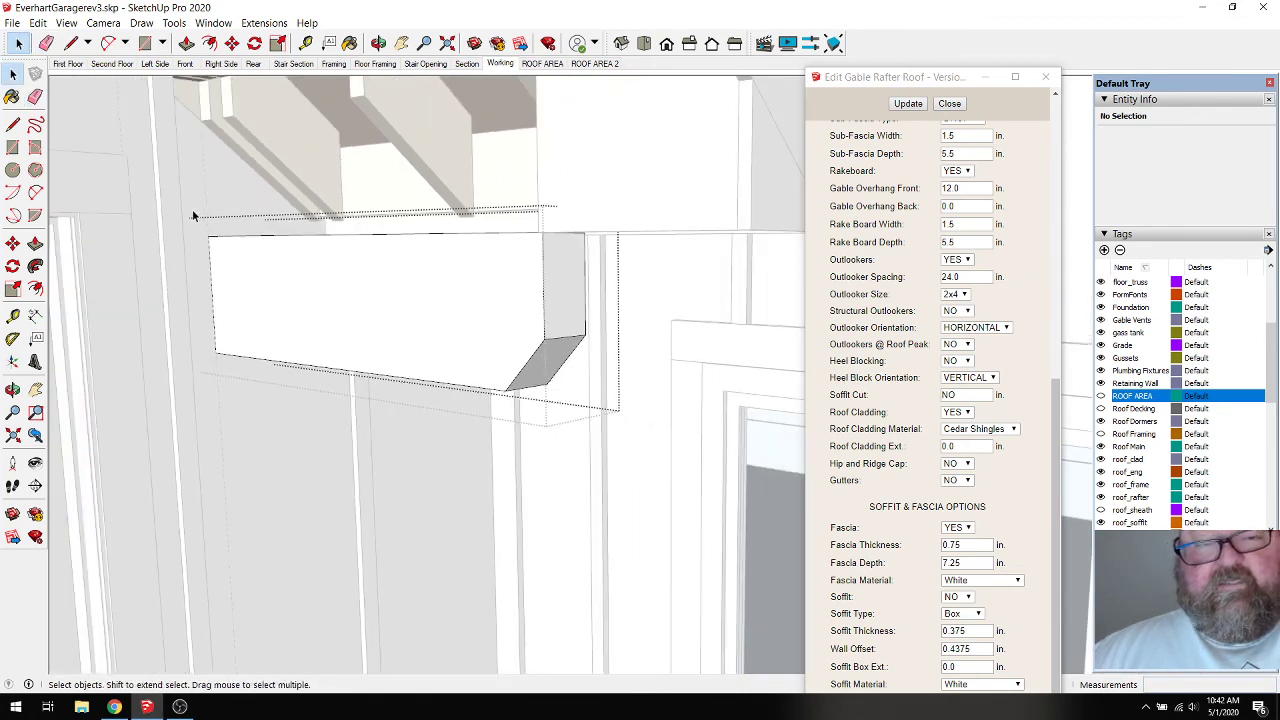
Select the block, close the gable rafter roof editor, and show the Materials panel.
left_click(325, 289)
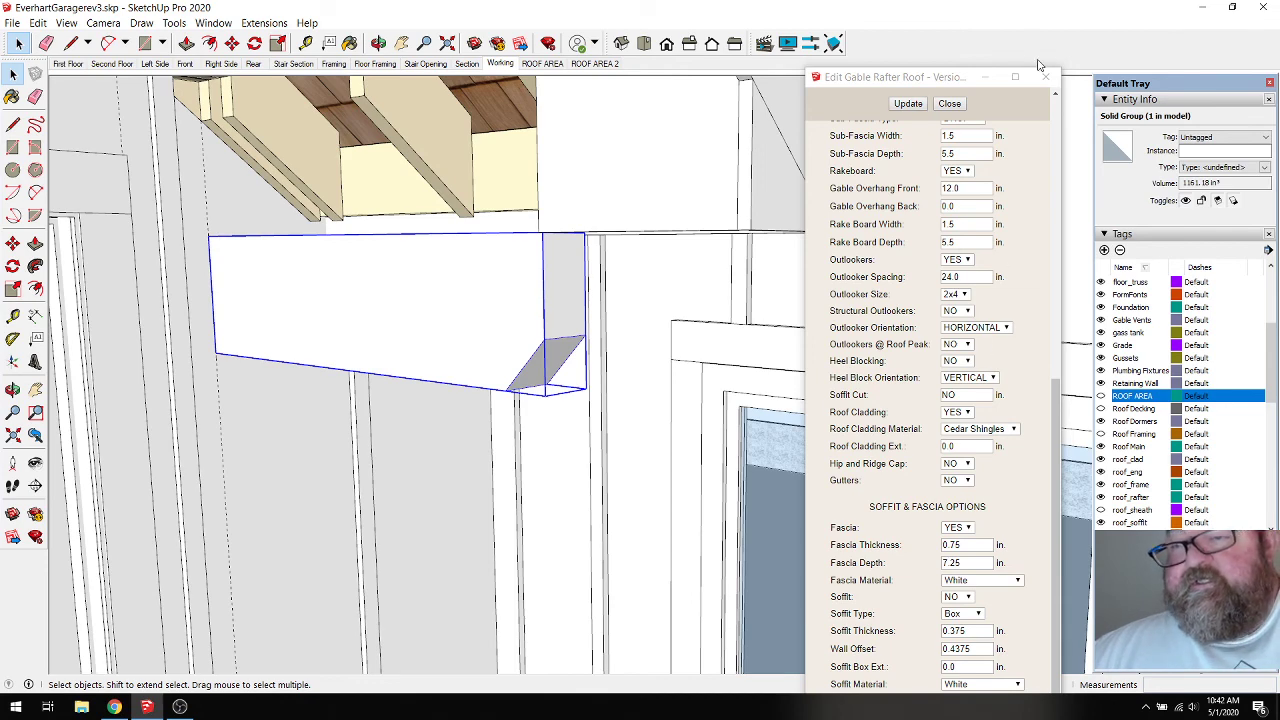
left_click(949, 104)
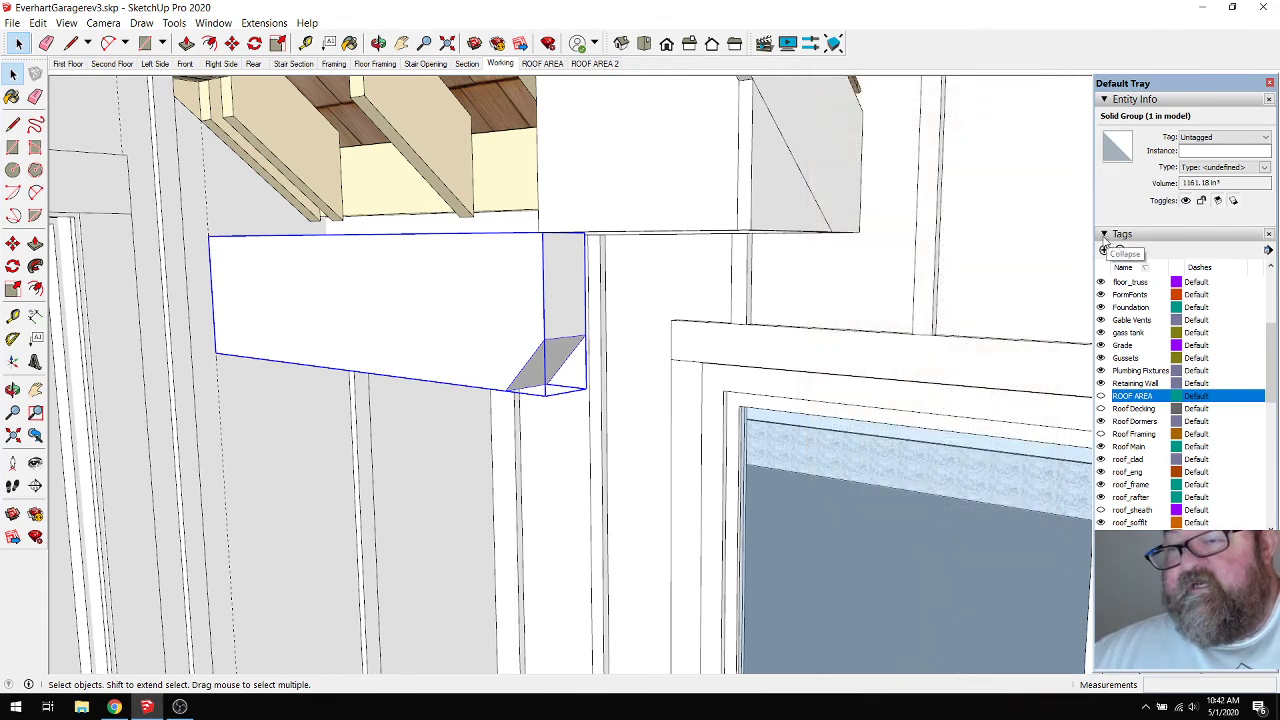
left_click(1105, 100)
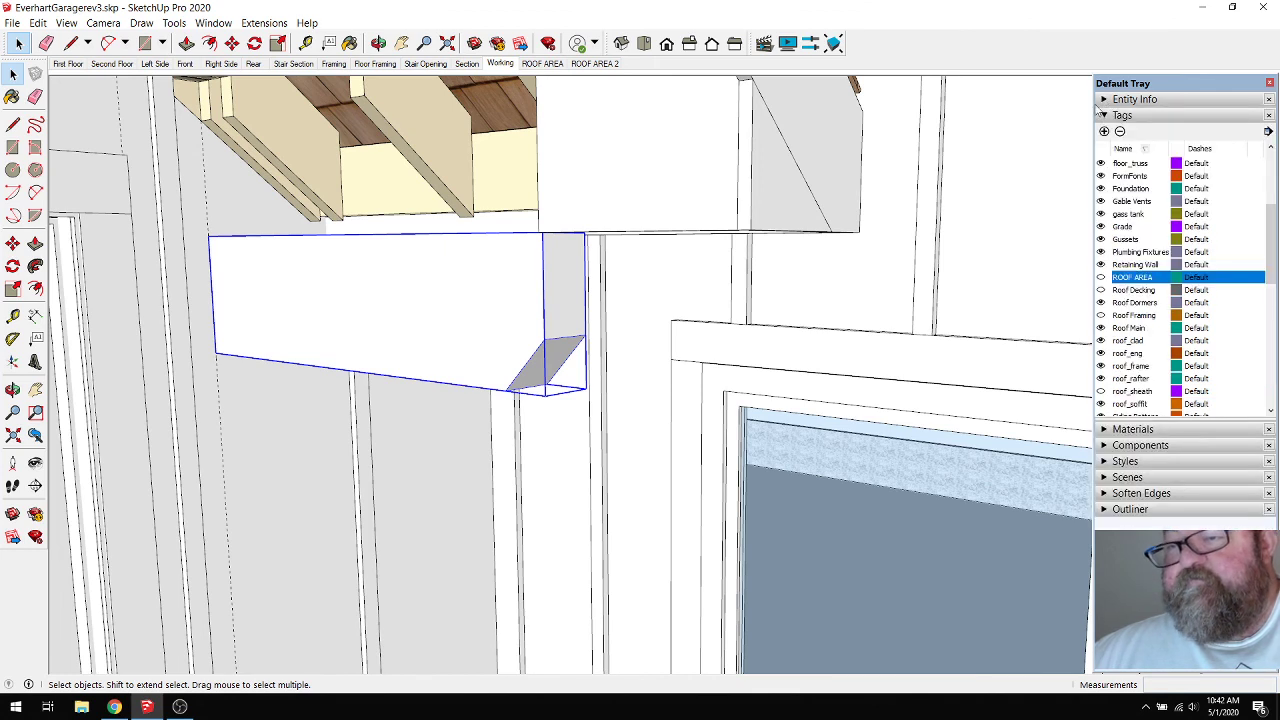
left_click(1104, 115)
left_click(1106, 132)
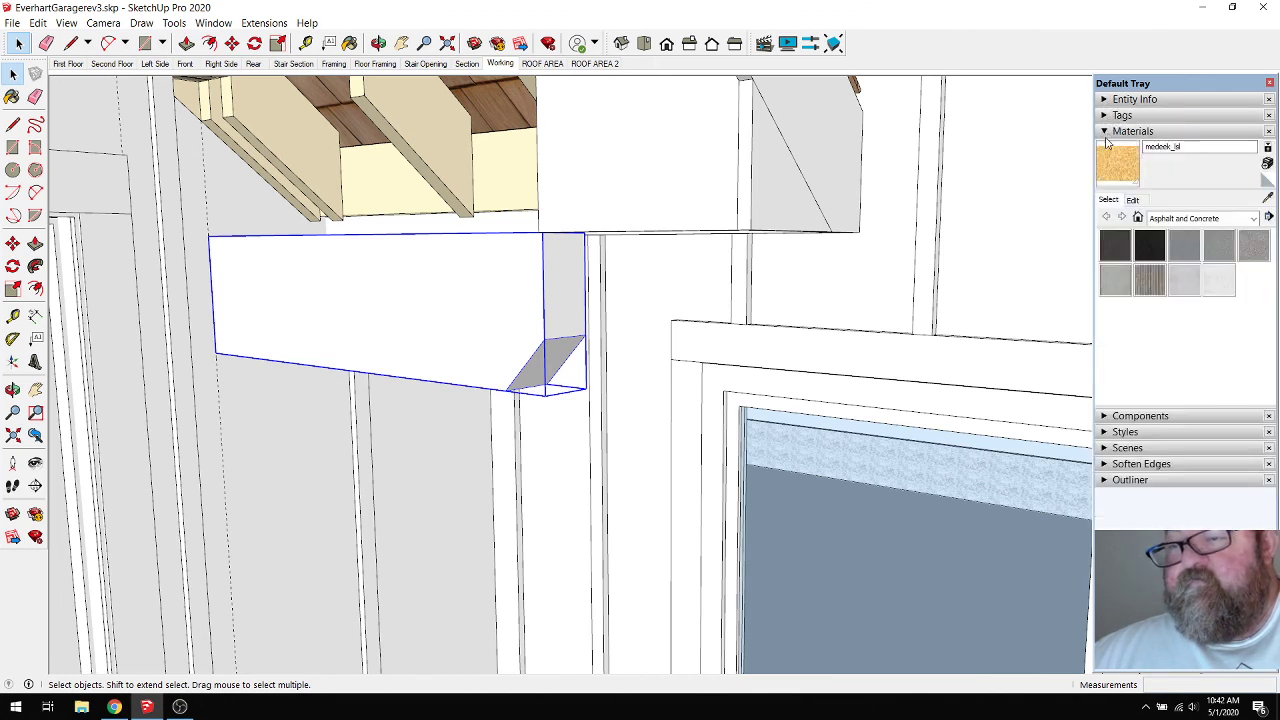
Paint the block with Wood Veneer 02 and lighten its texture to lightness 76.
left_click(349, 43)
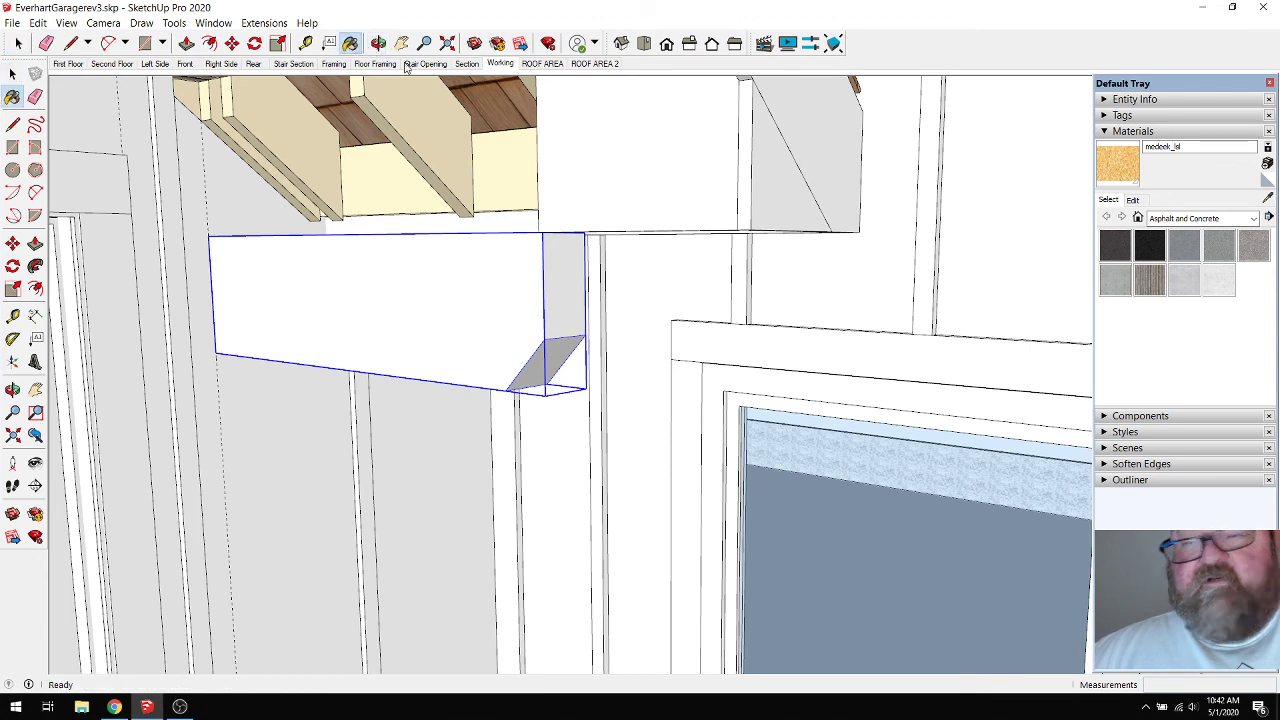
left_click(1240, 218)
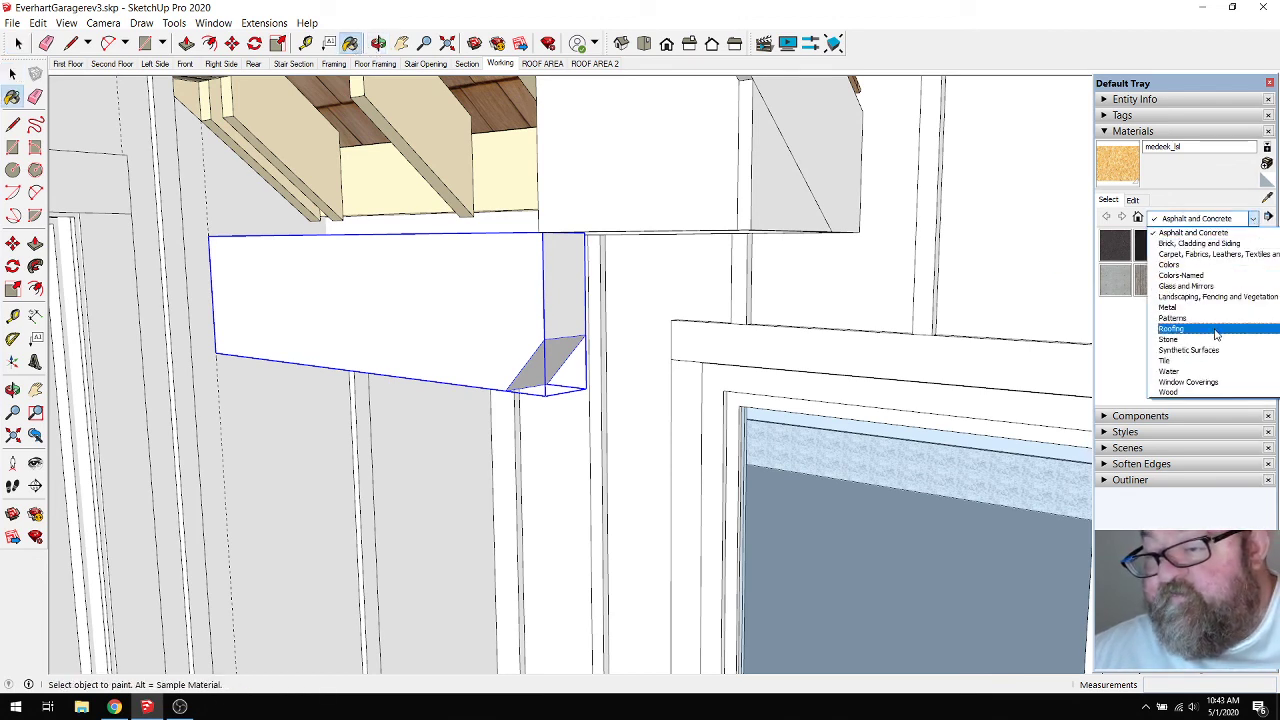
left_click(1196, 391)
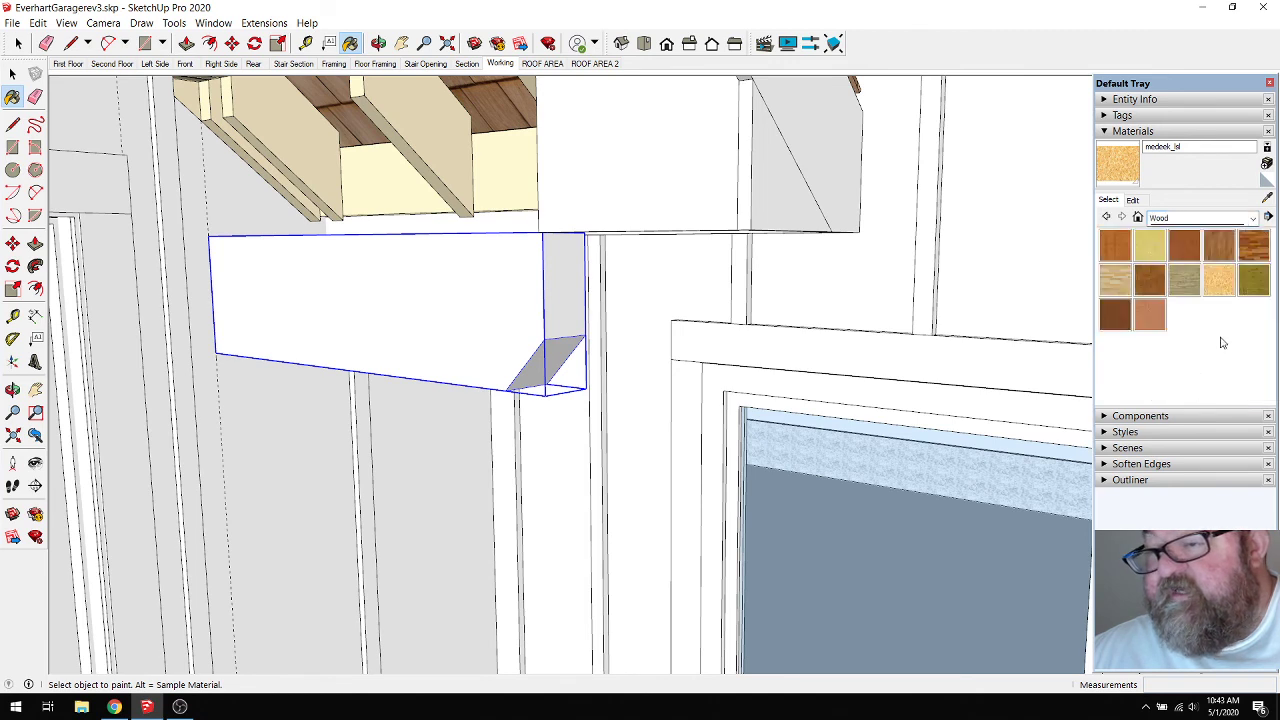
left_click(1158, 318)
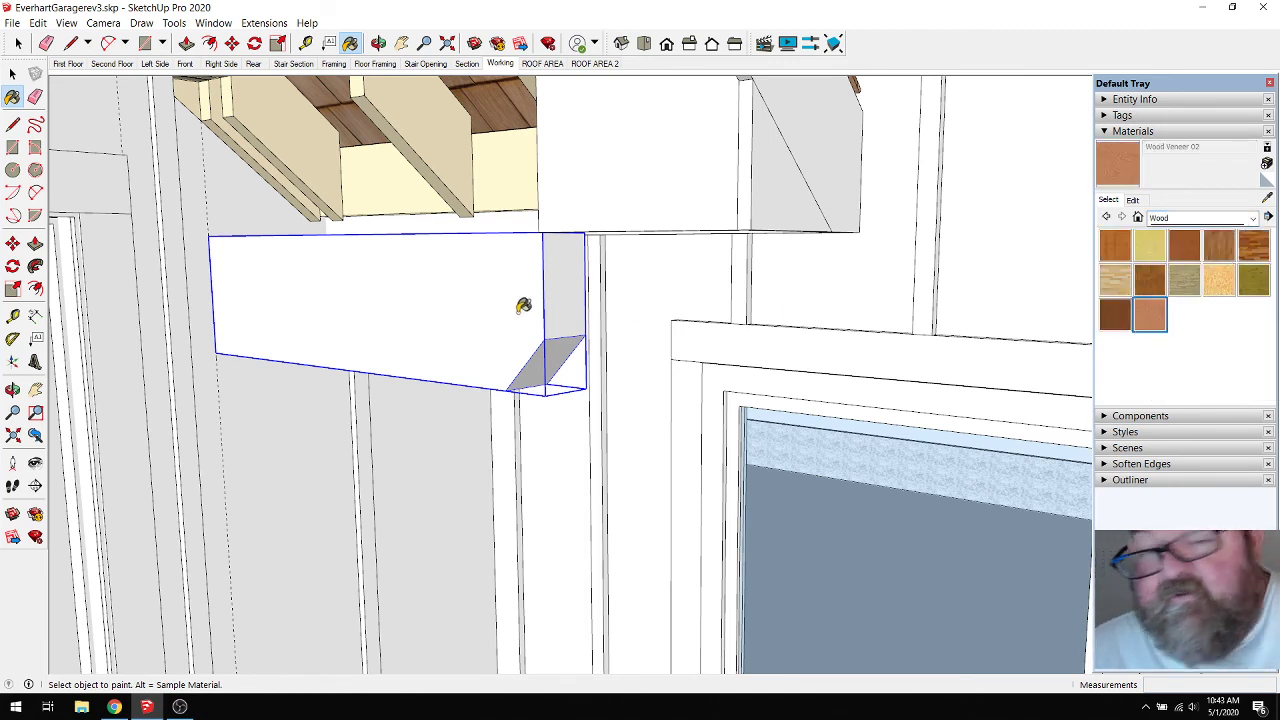
left_click(474, 300)
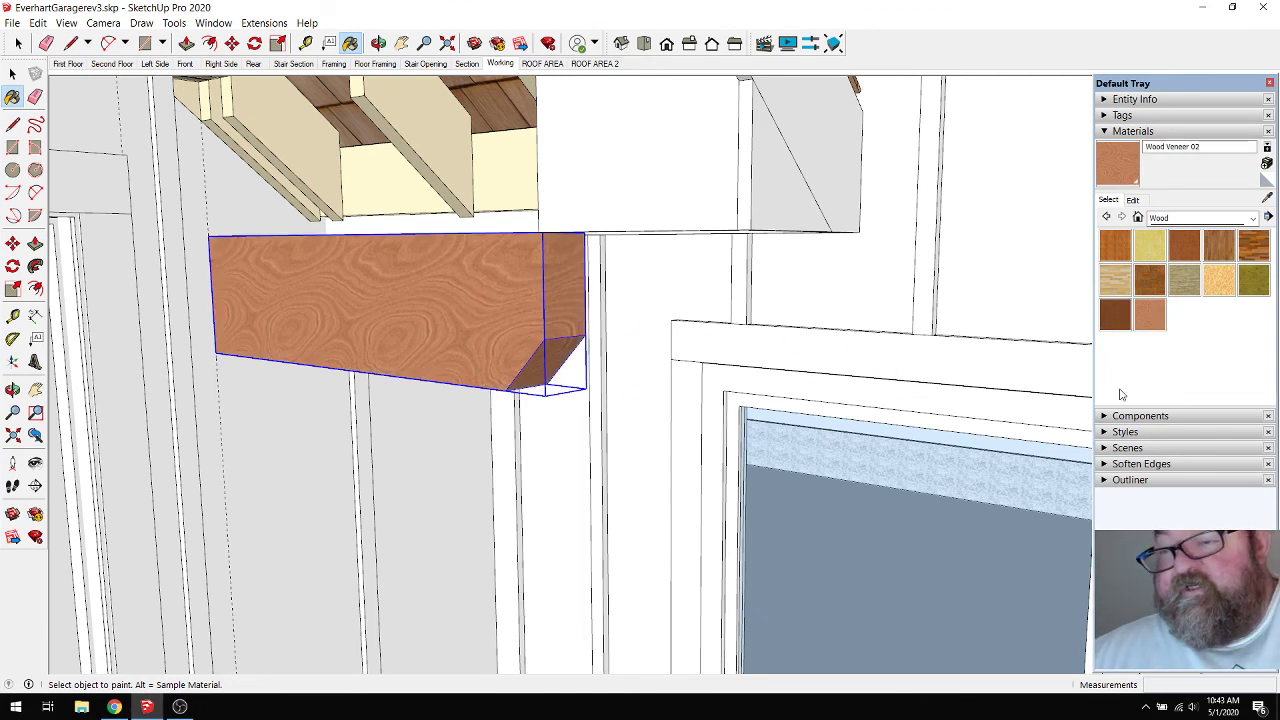
left_click(1134, 201)
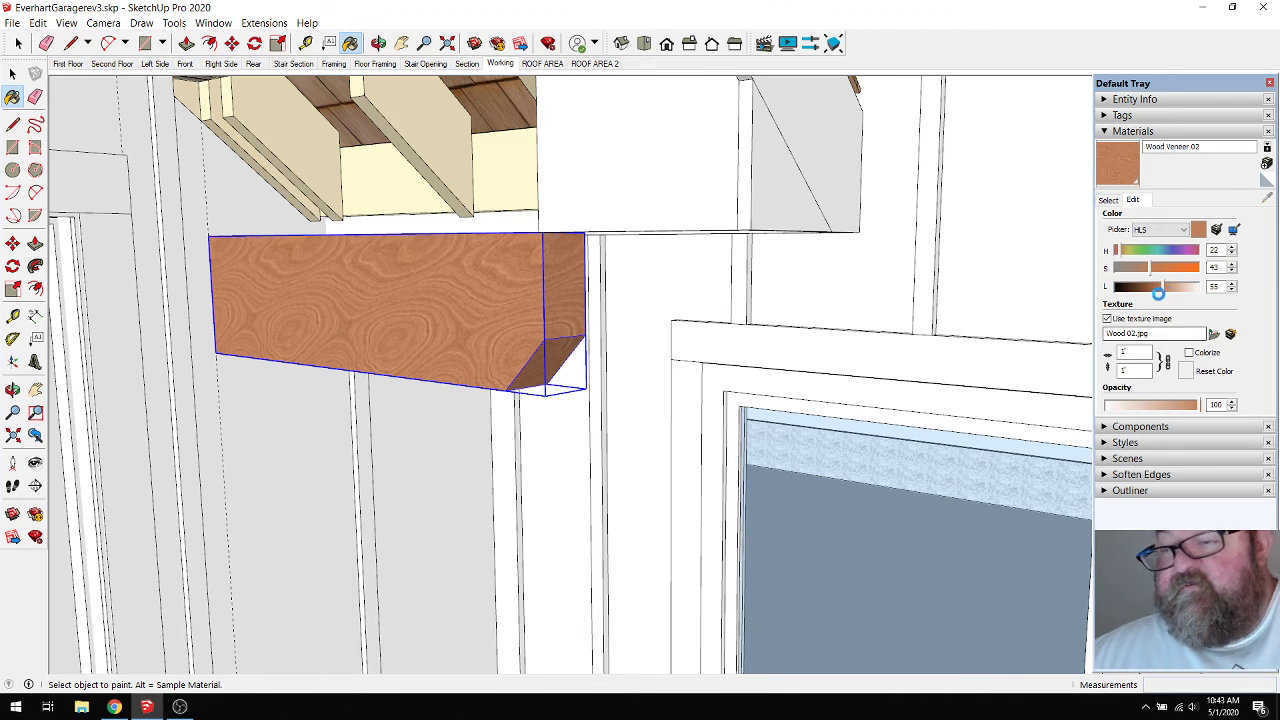
left_click_drag(1165, 289, 1180, 289)
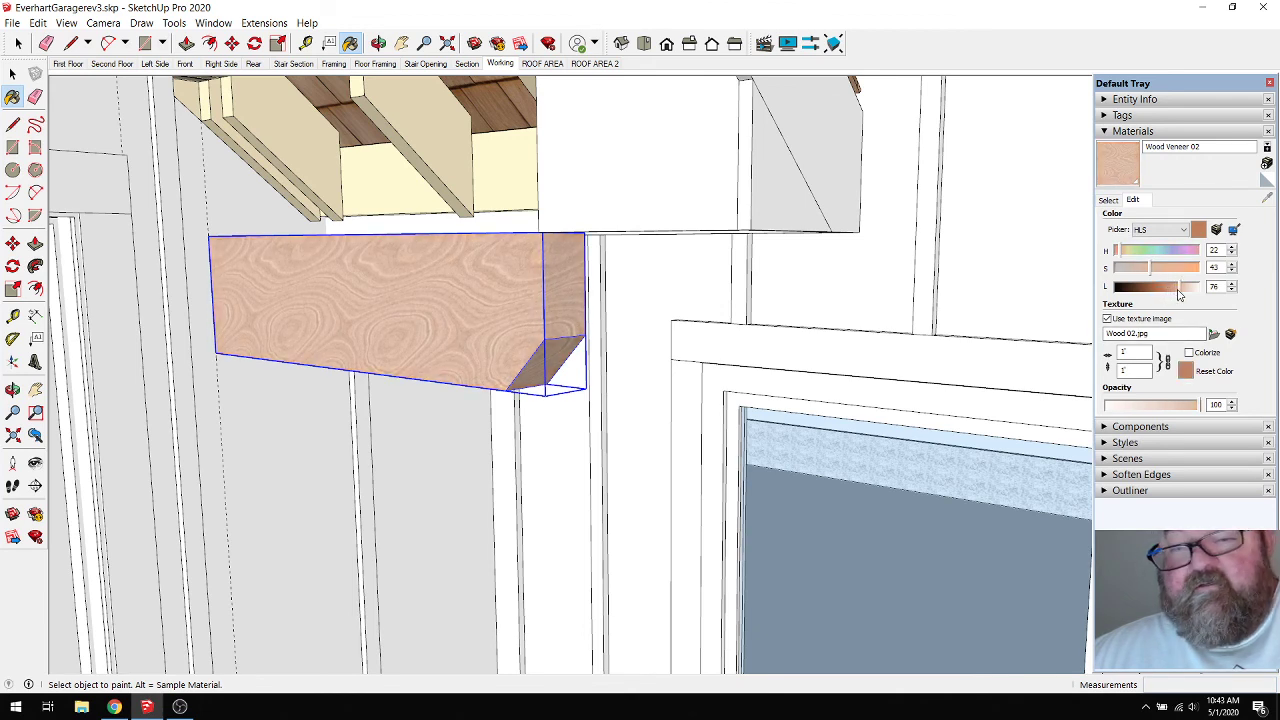
key("space")
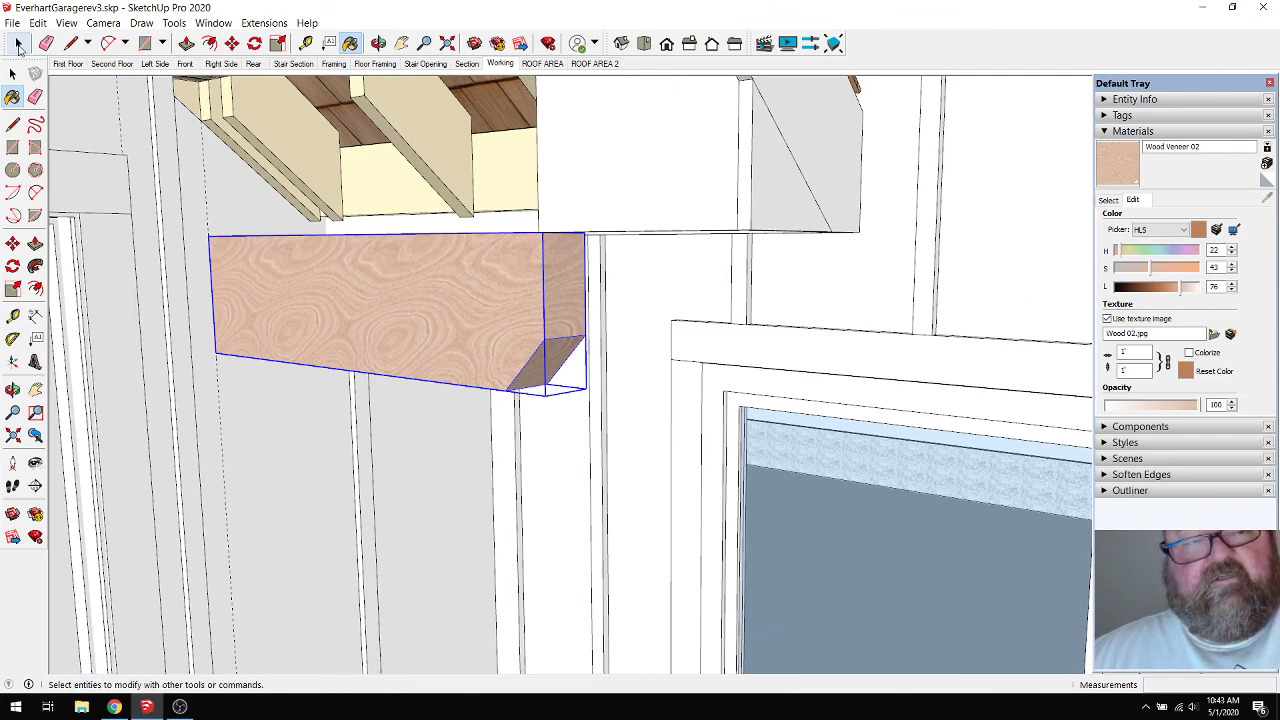
left_click(236, 168)
Orbit around the wood block to inspect the beam, door and window.
scroll(487, 422, "down", 2)
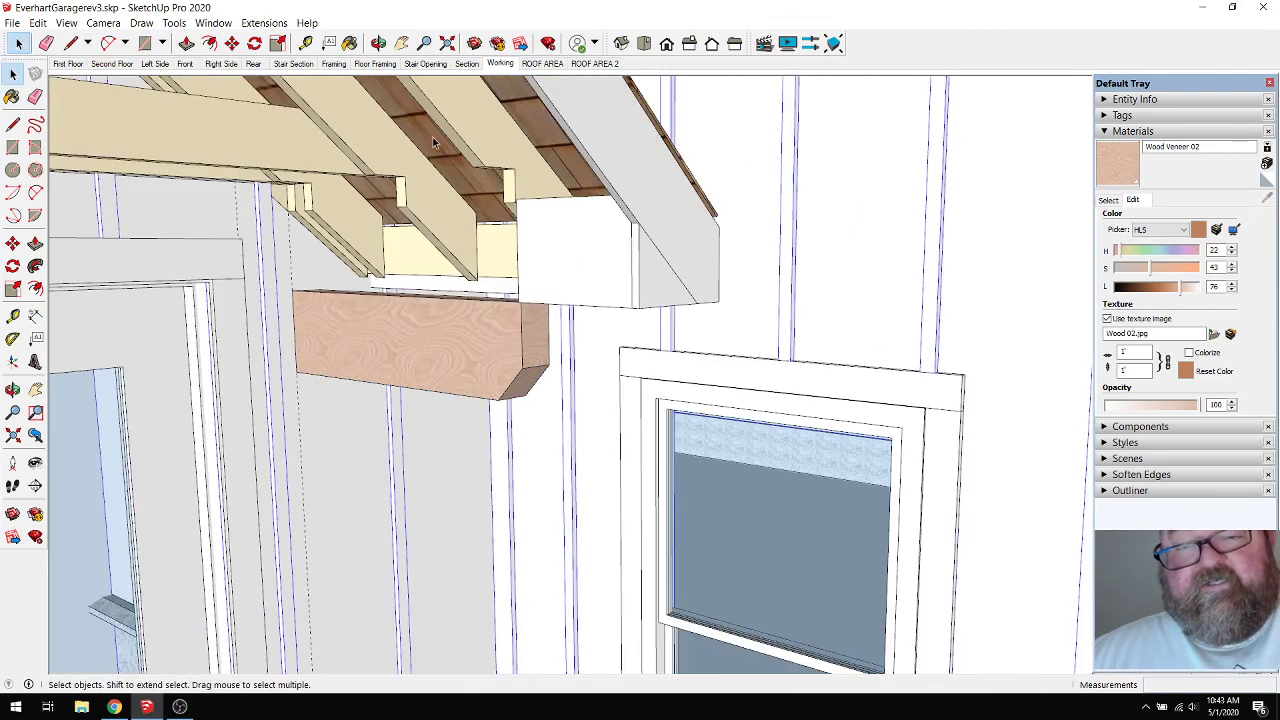
left_click(378, 43)
left_click_drag(393, 331, 423, 286)
scroll(502, 340, "up", 4)
scroll(490, 255, "down", 3)
scroll(380, 320, "down", 2)
left_click_drag(344, 350, 426, 451)
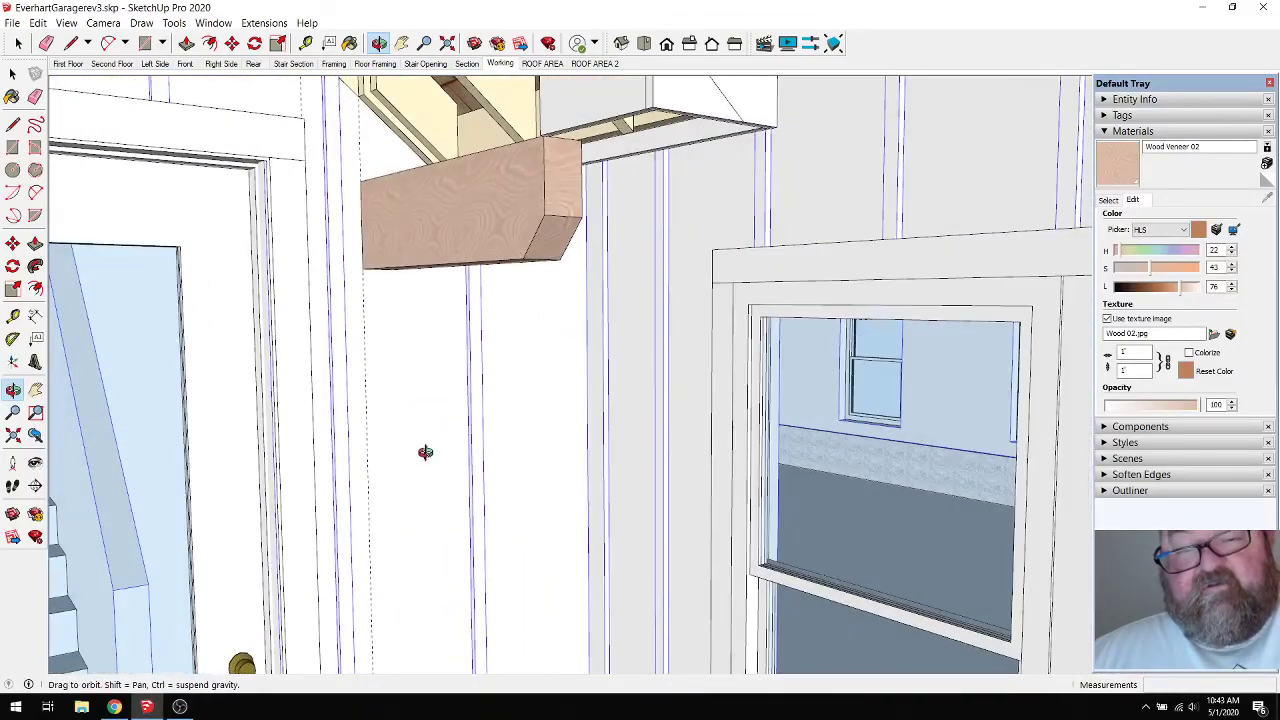
scroll(410, 440, "up", 3)
left_click(114, 706)
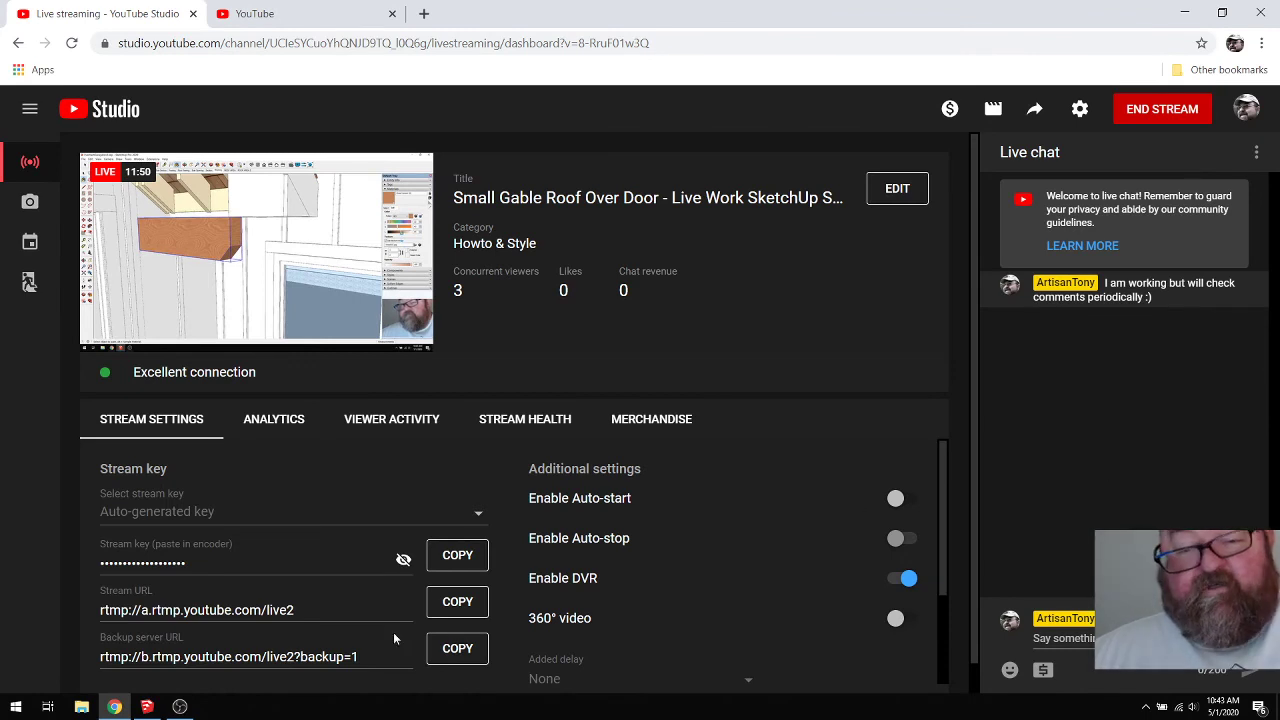
left_click(147, 706)
left_click_drag(446, 389, 429, 349)
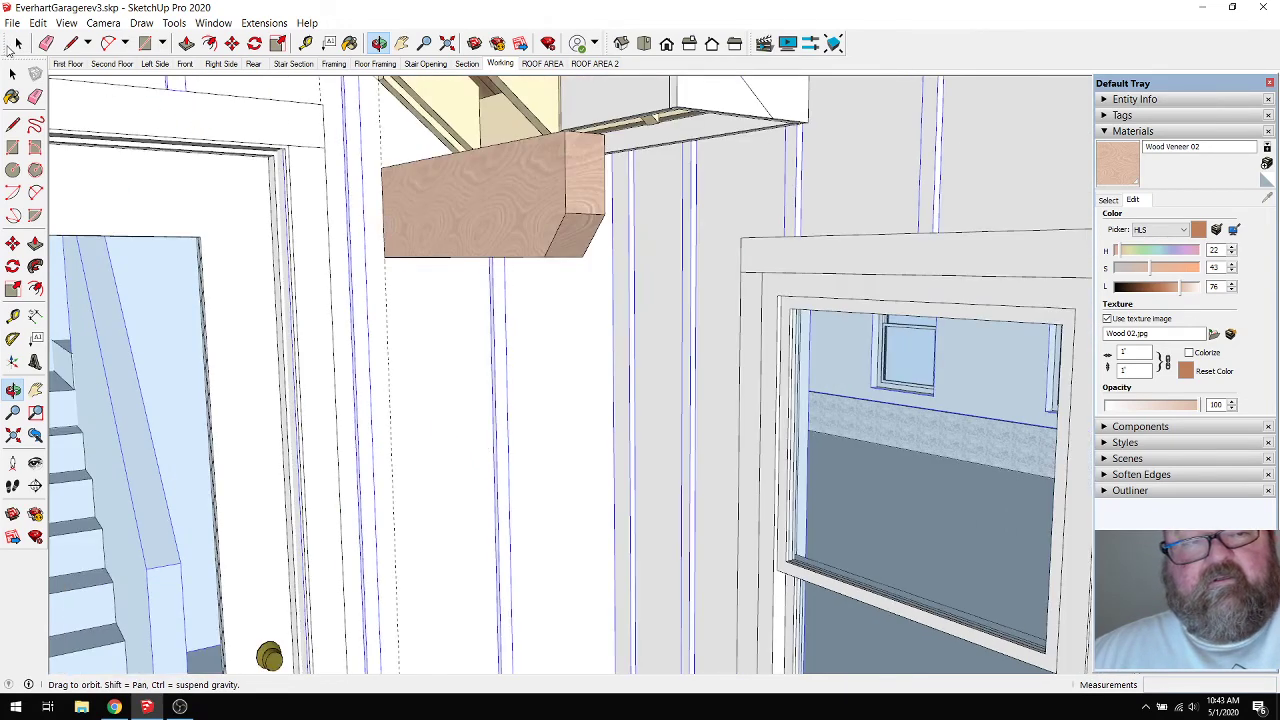
Place a guide 2 3/8 inches in from the beam's end corner.
left_click(18, 43)
left_click(425, 244)
scroll(420, 260, "up", 8)
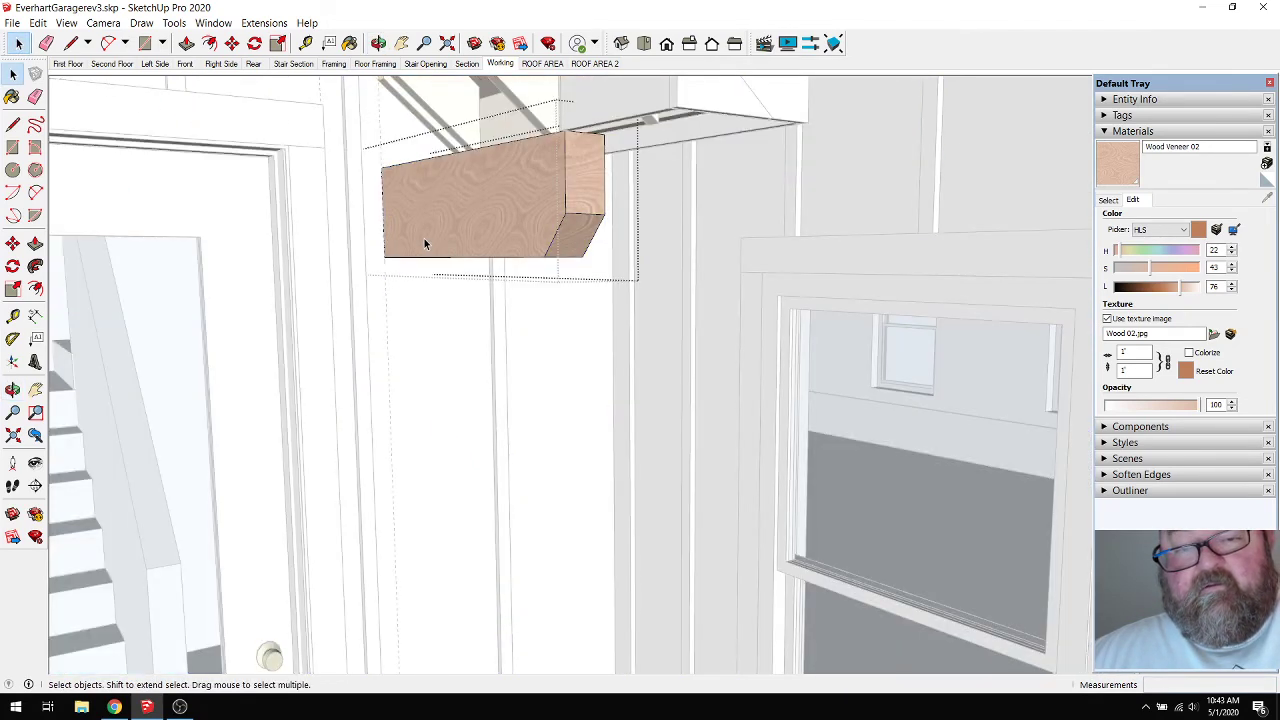
left_click(378, 43)
left_click_drag(410, 110, 366, 140)
left_click(145, 43)
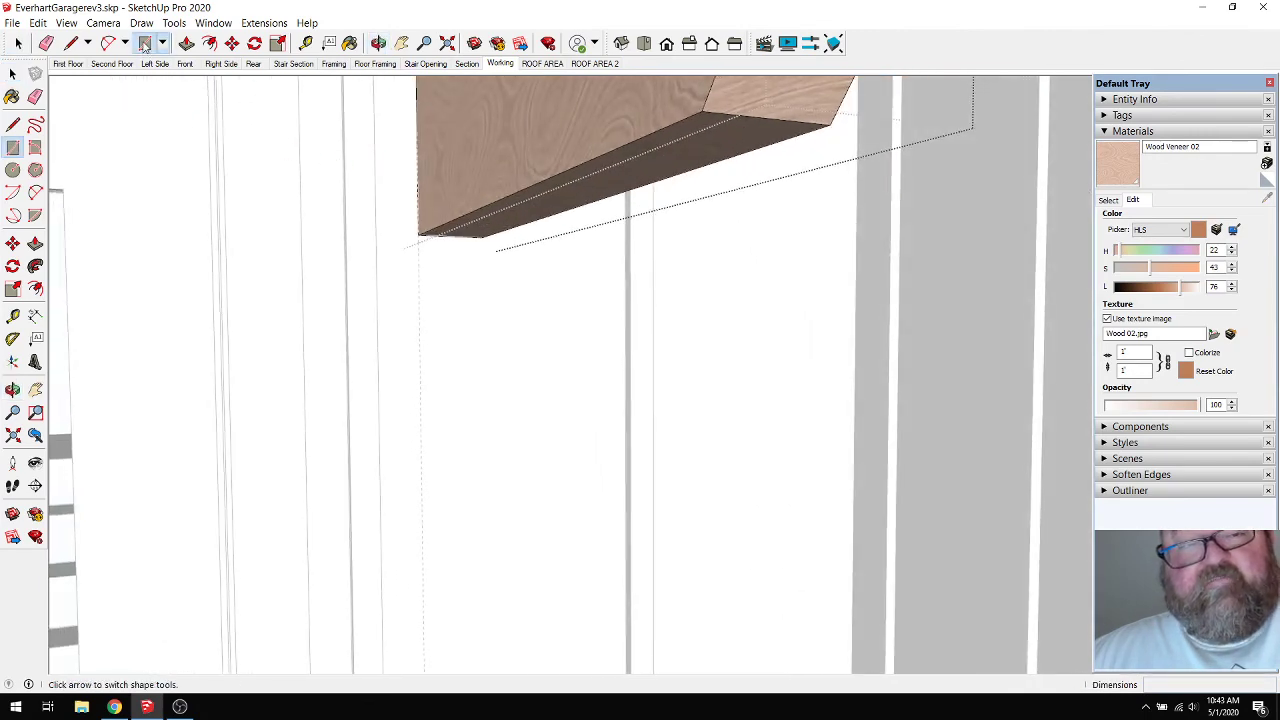
scroll(474, 145, "down", 3)
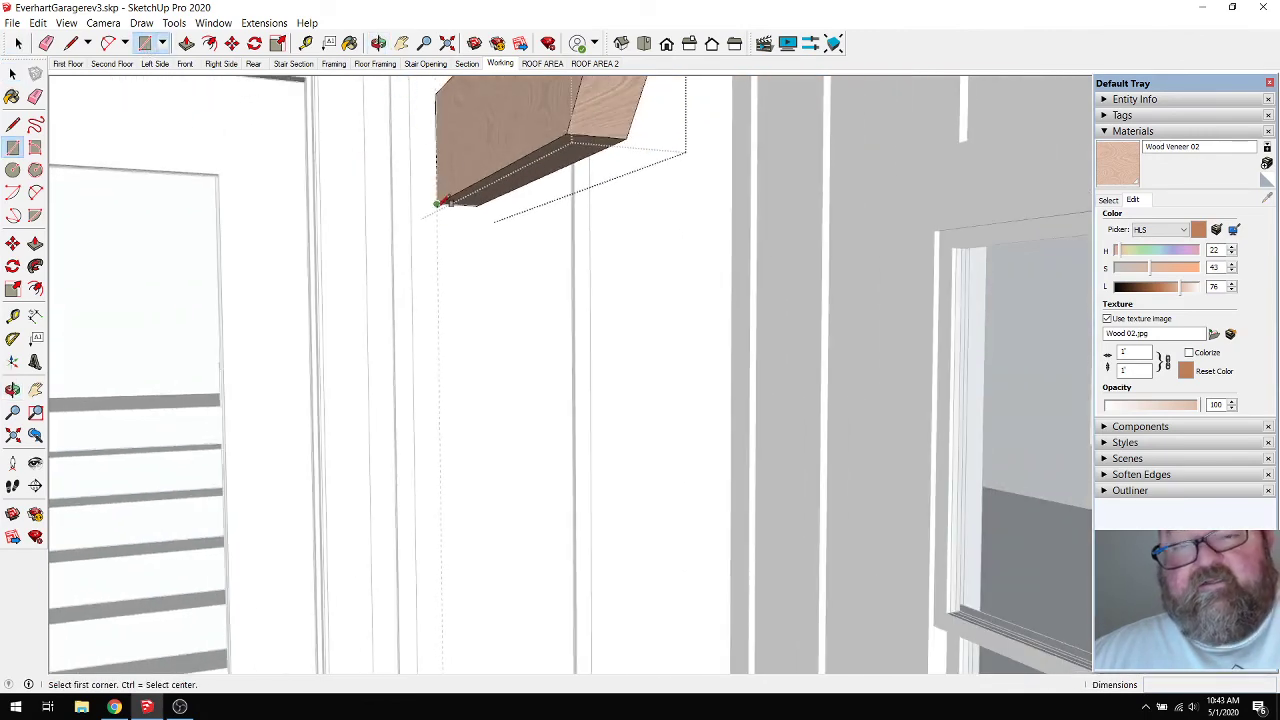
left_click(378, 43)
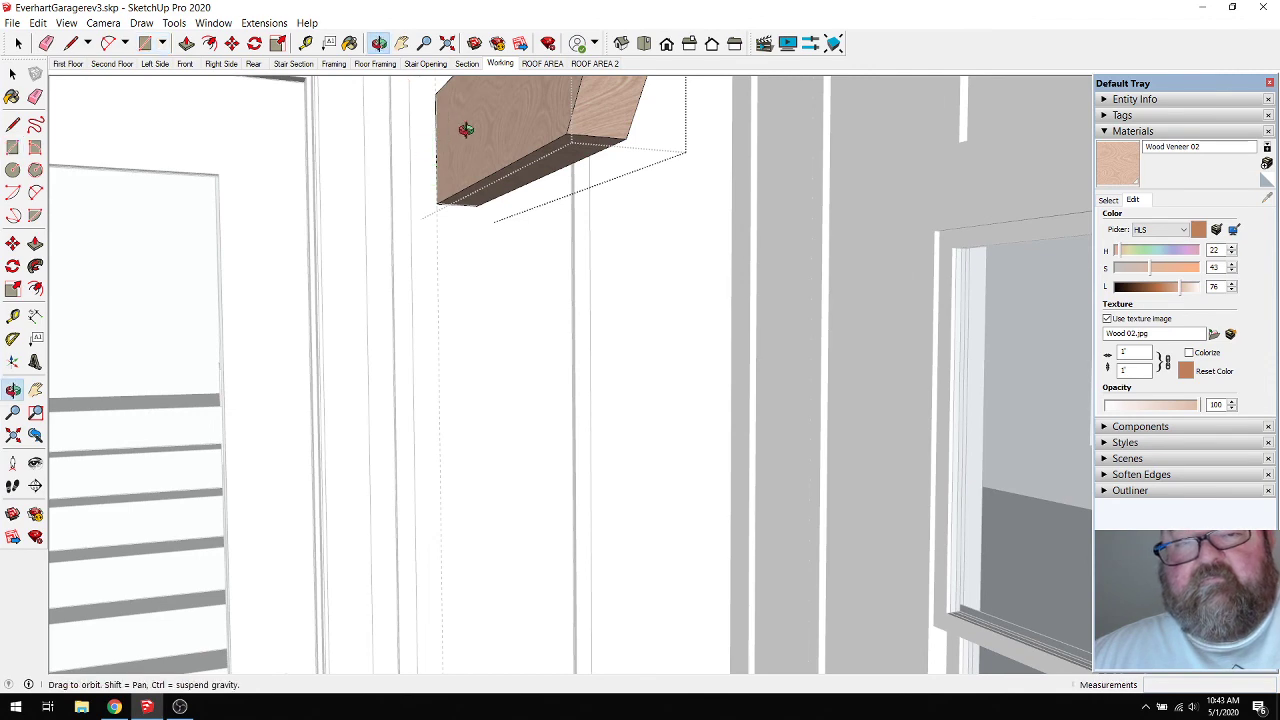
left_click_drag(466, 129, 703, 195)
left_click(305, 43)
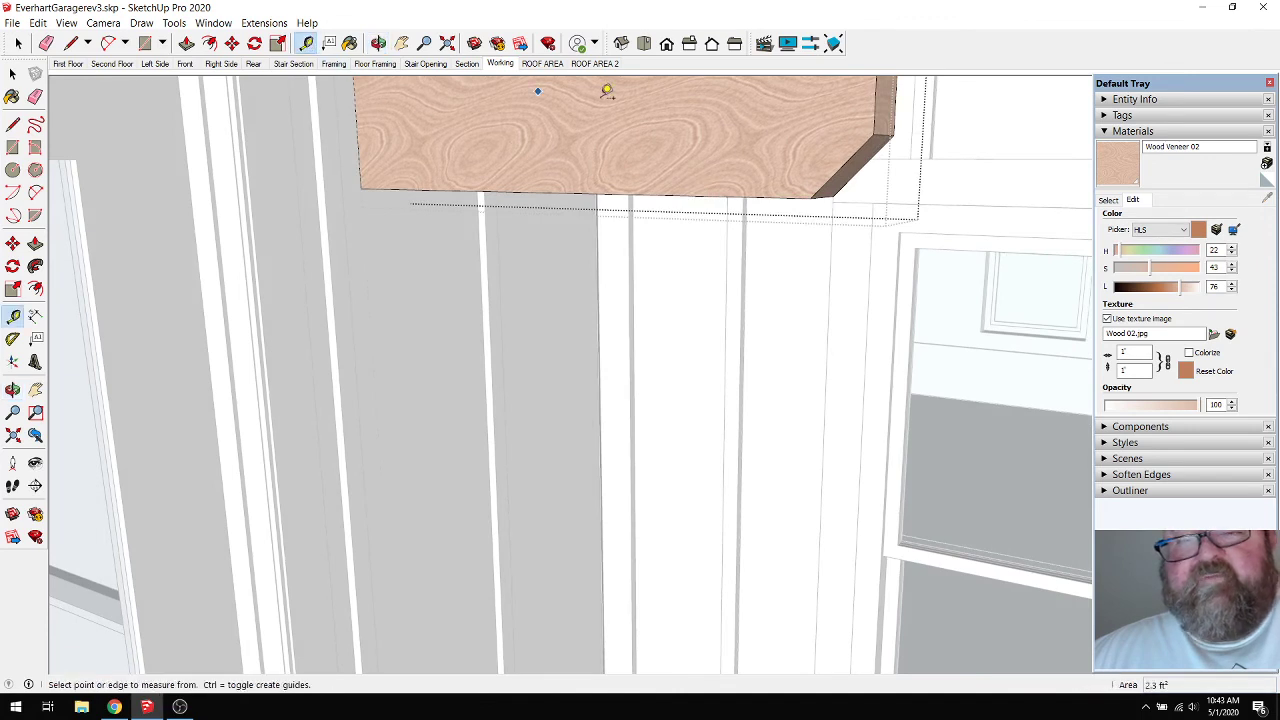
left_click(881, 110)
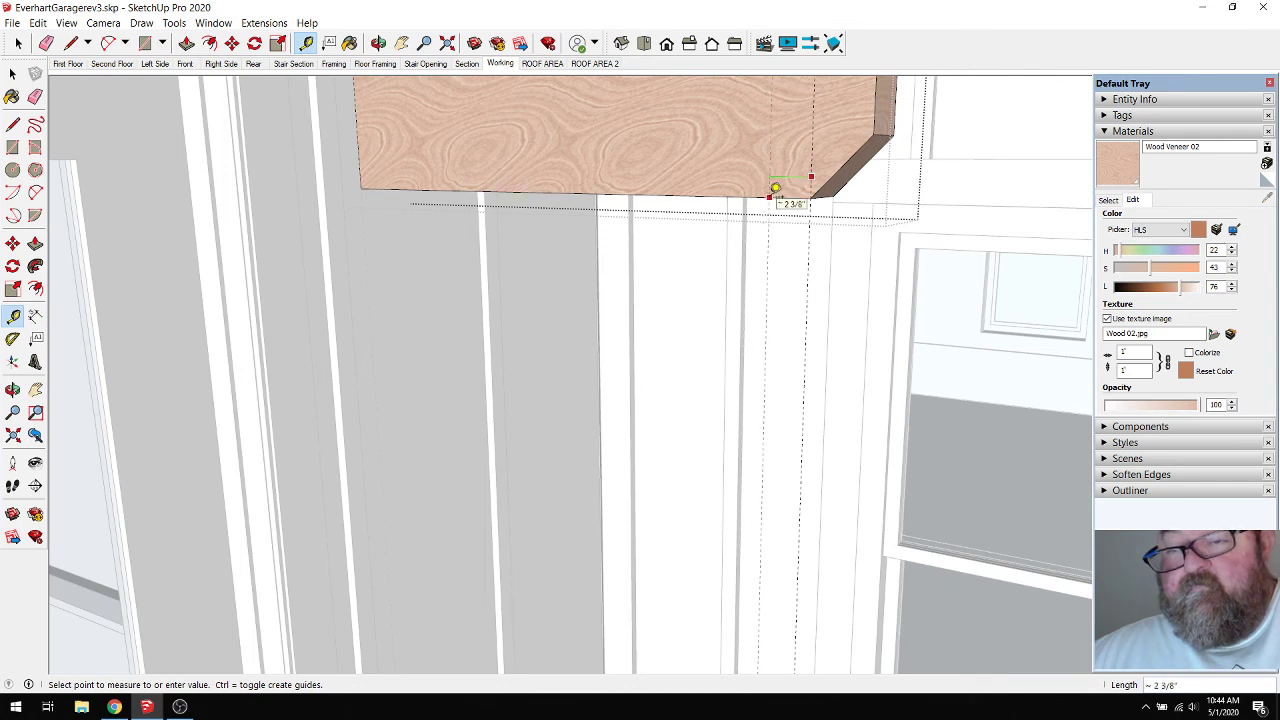
key("Return")
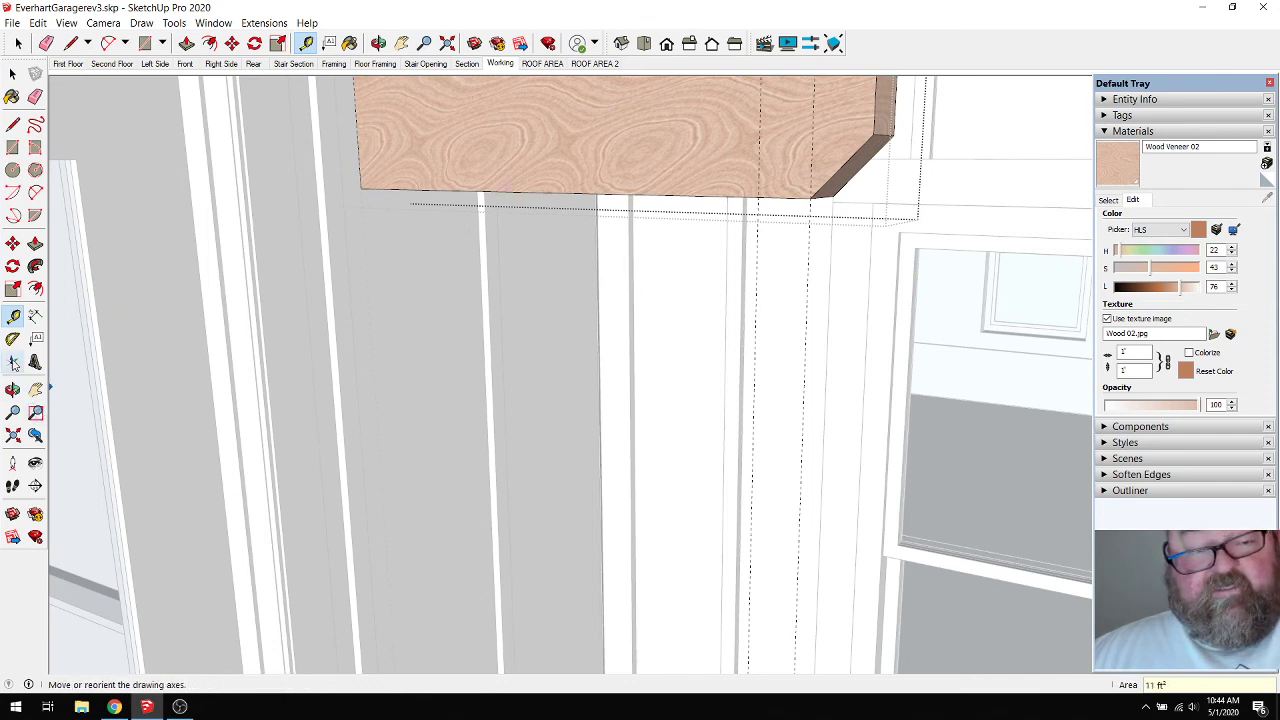
Place a 45° protractor guide slanting down from the beam's lower edge.
left_click(13, 339)
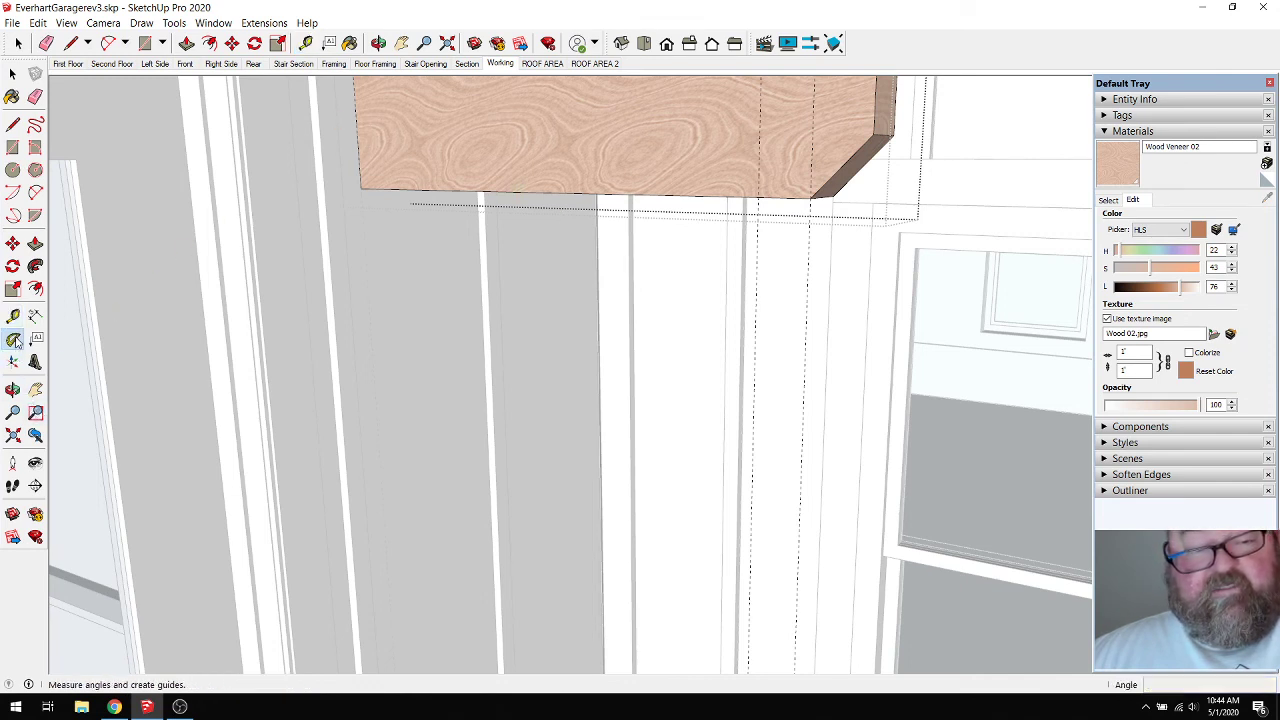
left_click(759, 201)
left_click(668, 198)
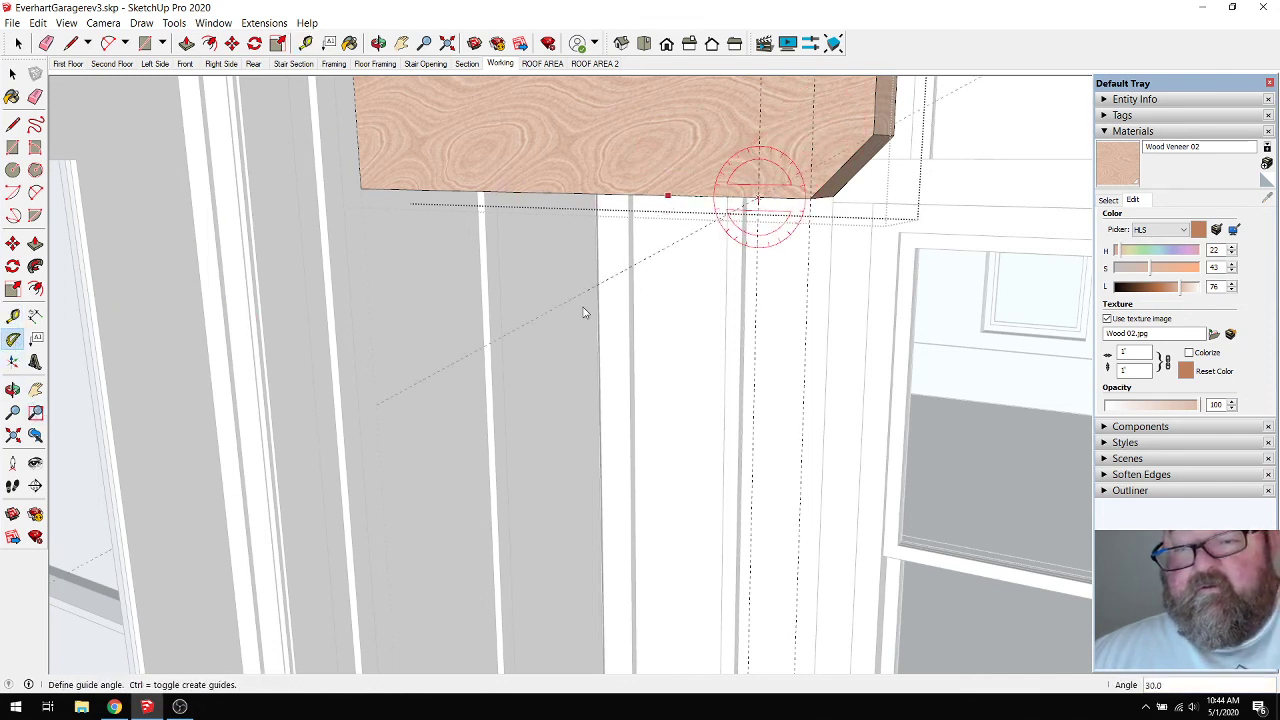
left_click(566, 402)
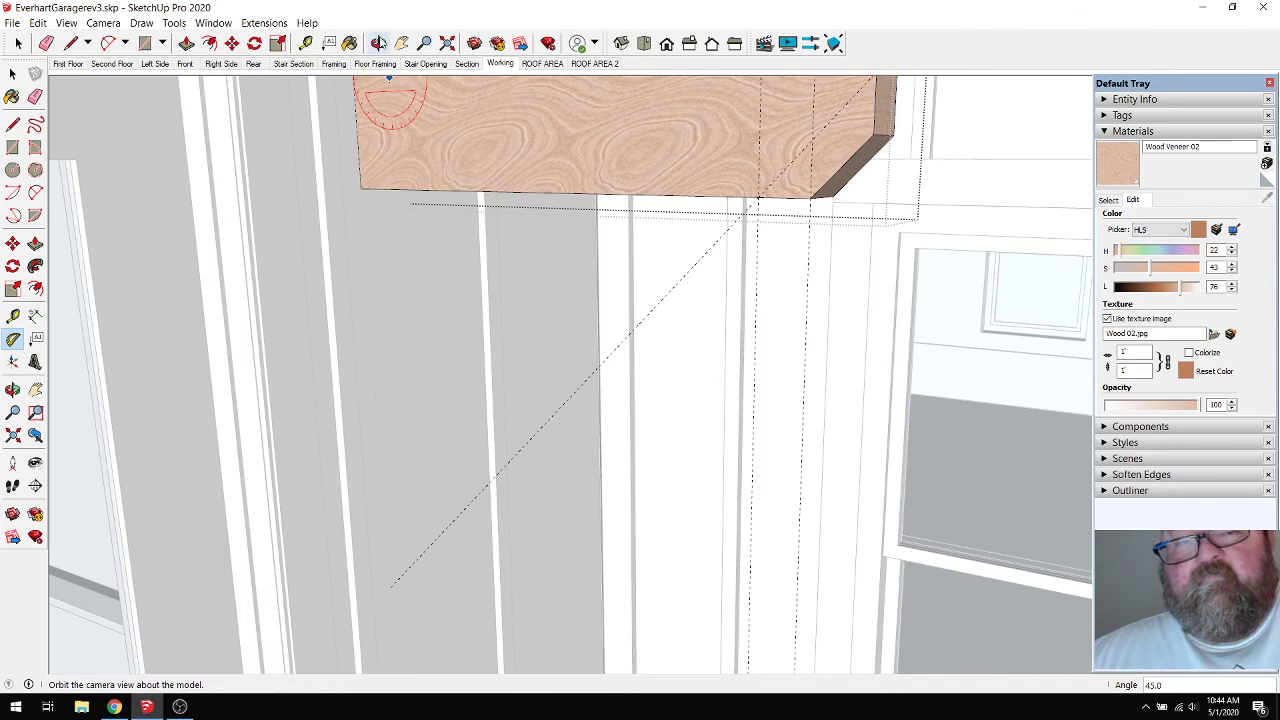
left_click(380, 42)
mouse_move(523, 106)
left_mouse_down()
mouse_move(449, 123)
mouse_move(521, 122)
left_mouse_up()
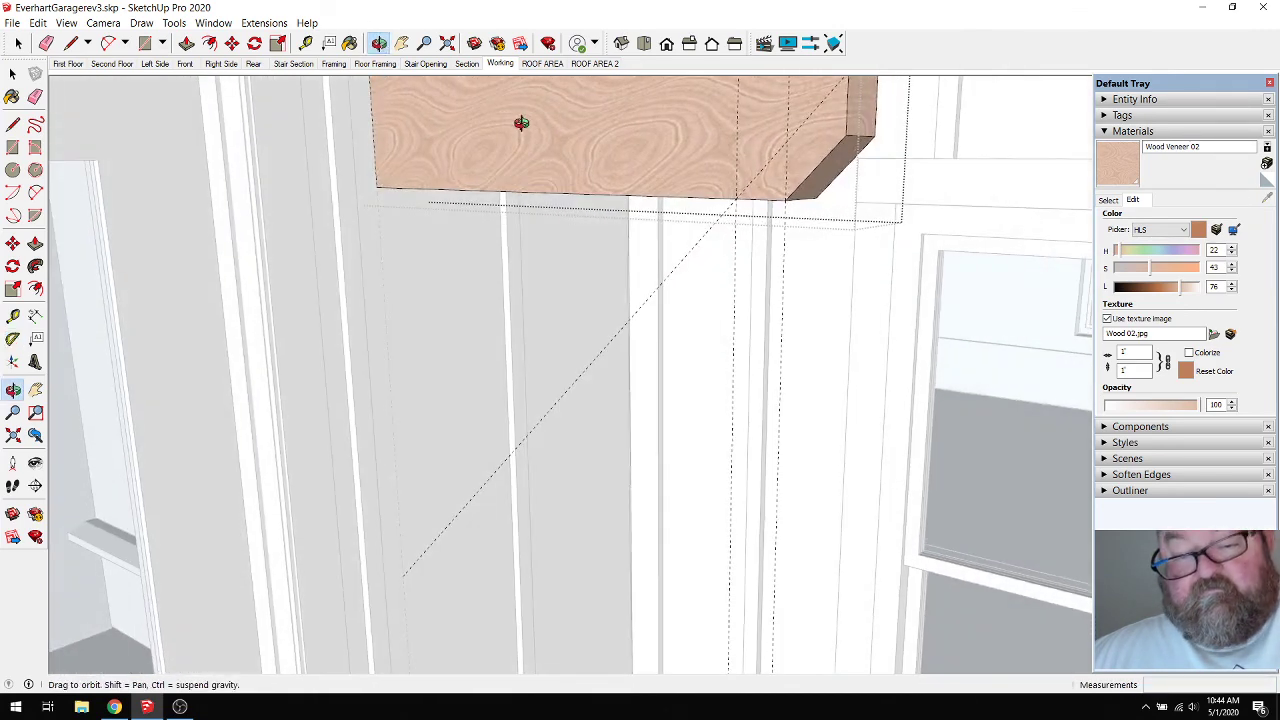
Draw the post edges from the beam's lower corner: 32 inches down, 3.5 inches across.
left_click(70, 42)
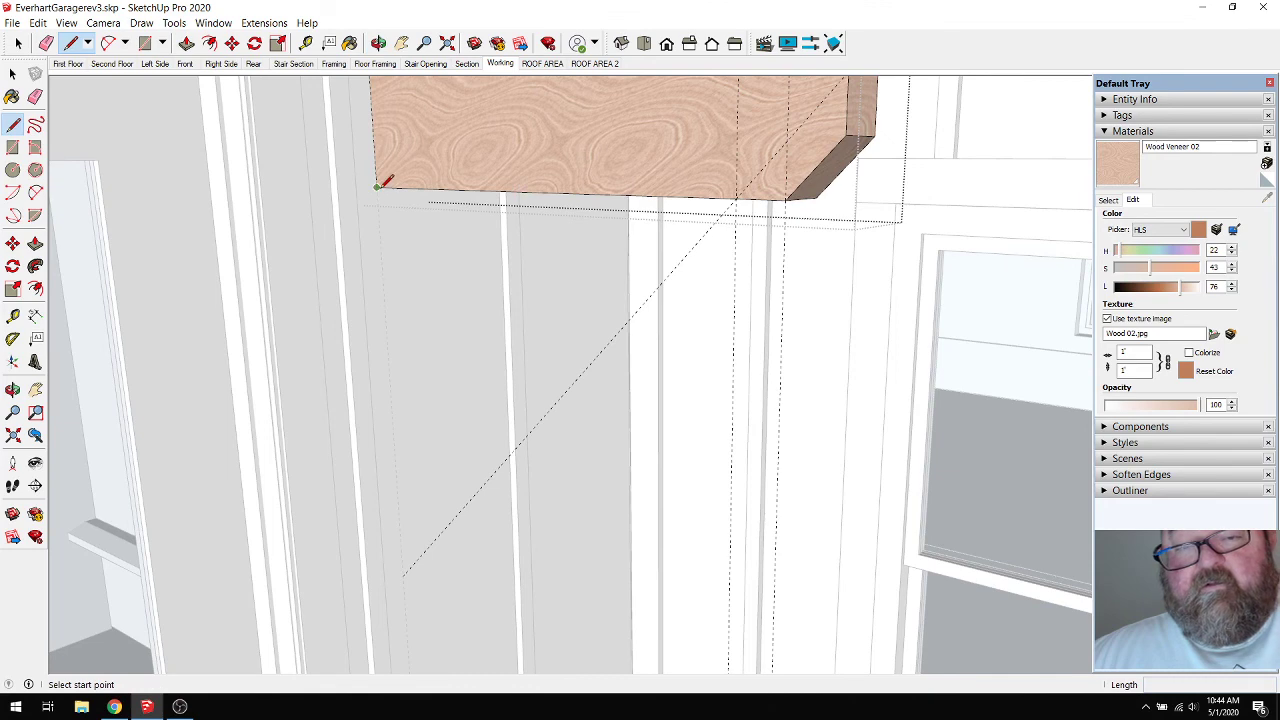
left_click(18, 42)
left_click(431, 124)
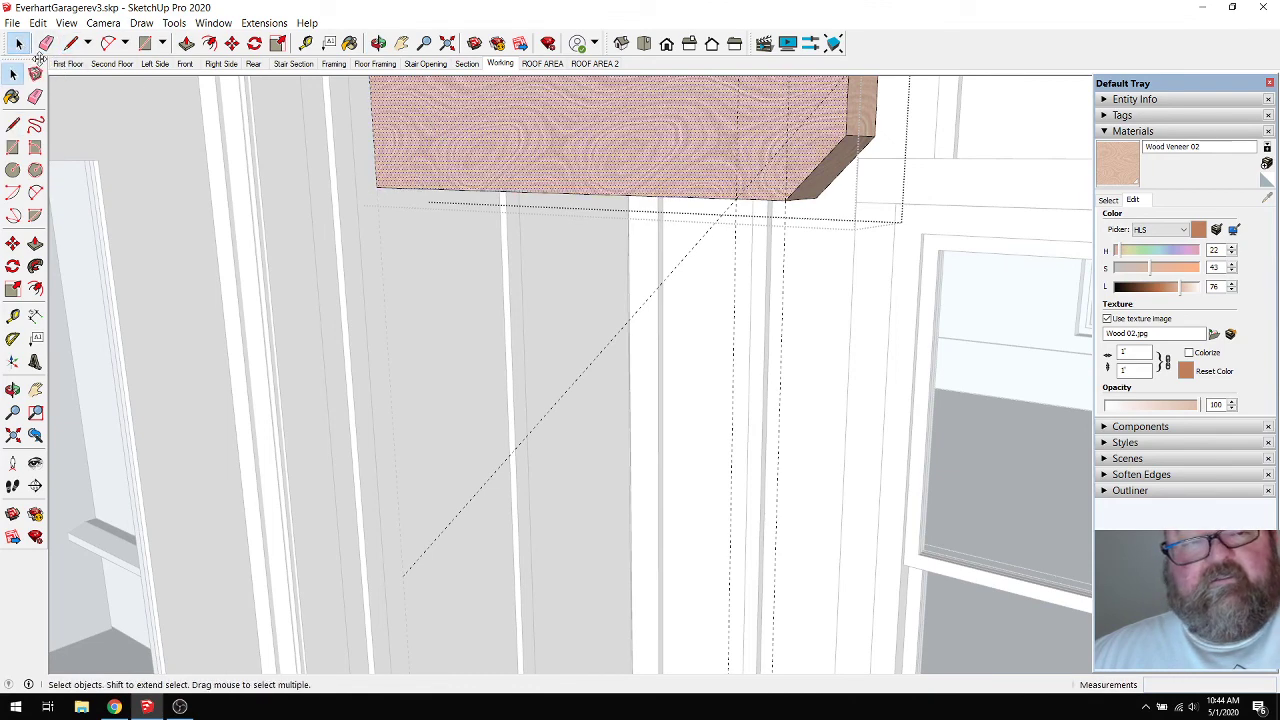
left_click(70, 42)
left_click(378, 185)
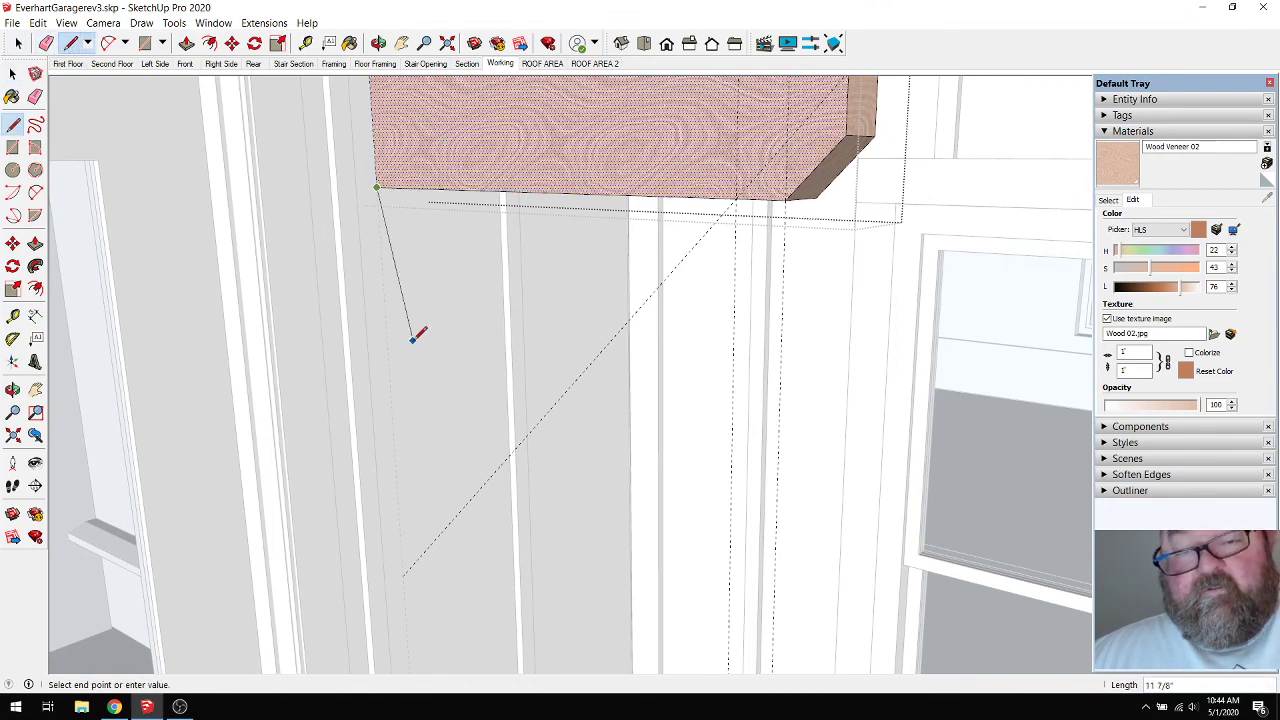
scroll(390, 310, "down", 2)
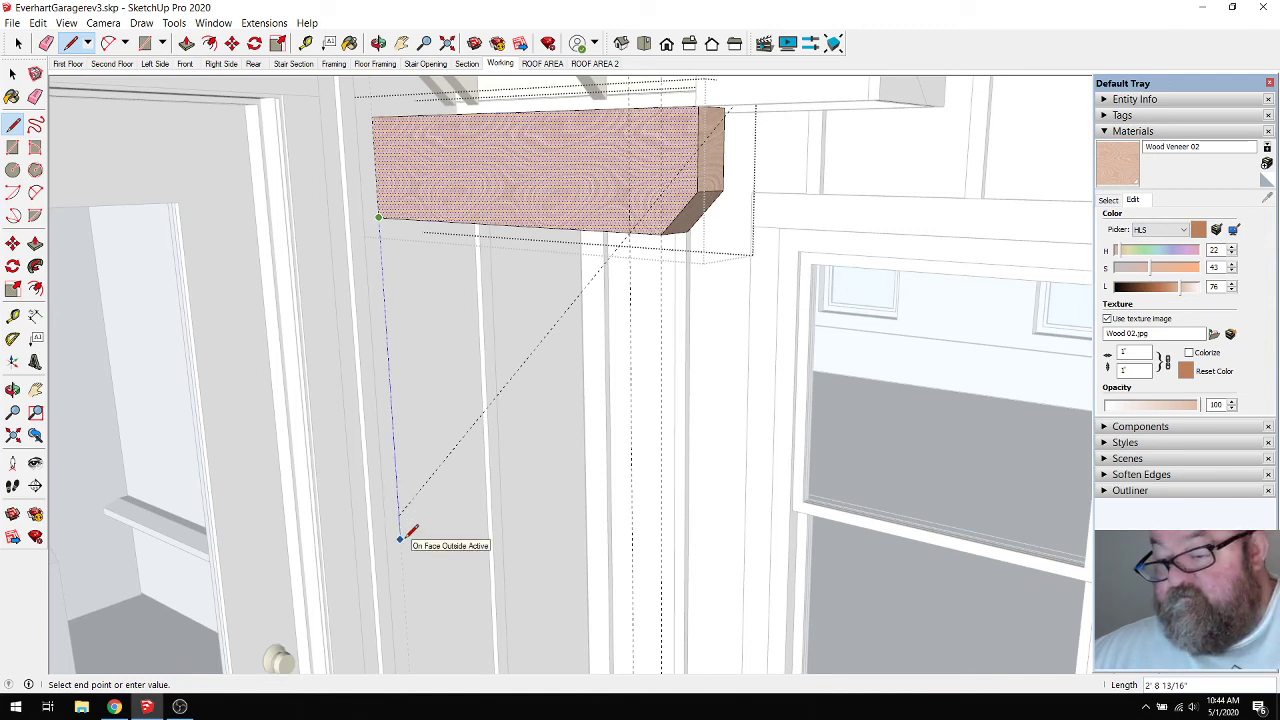
type("3")
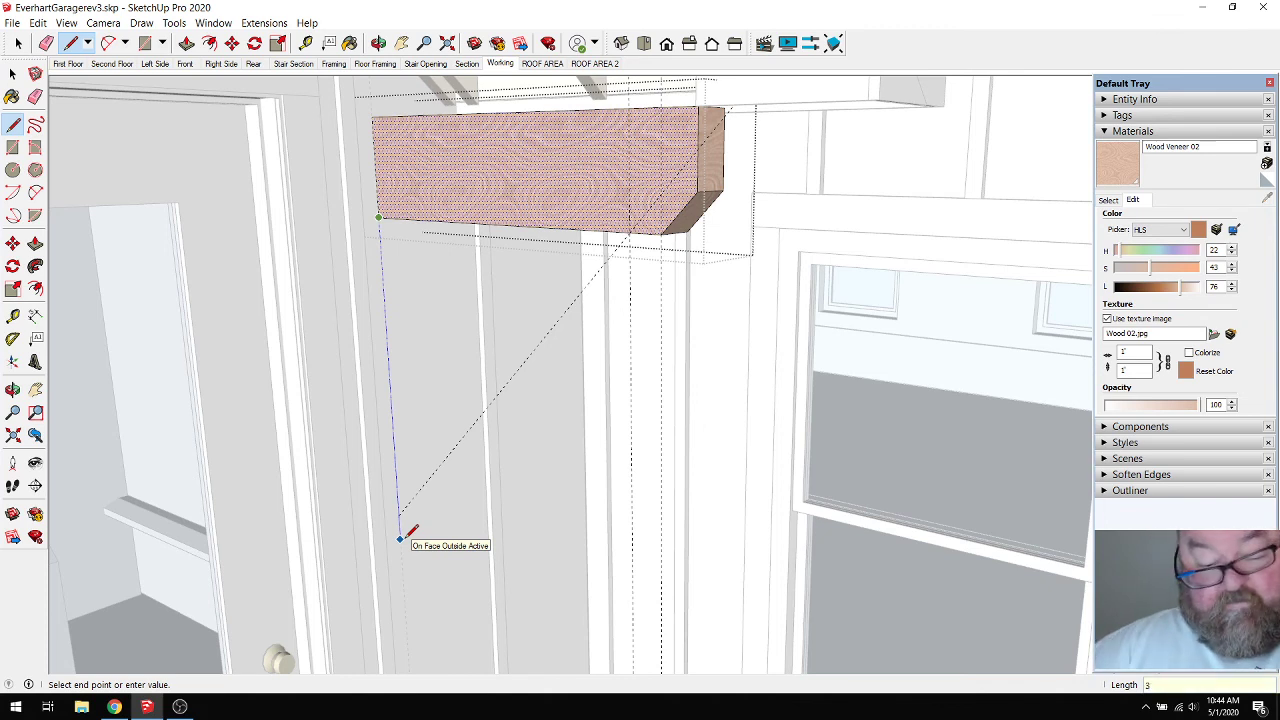
type("2")
key("Return")
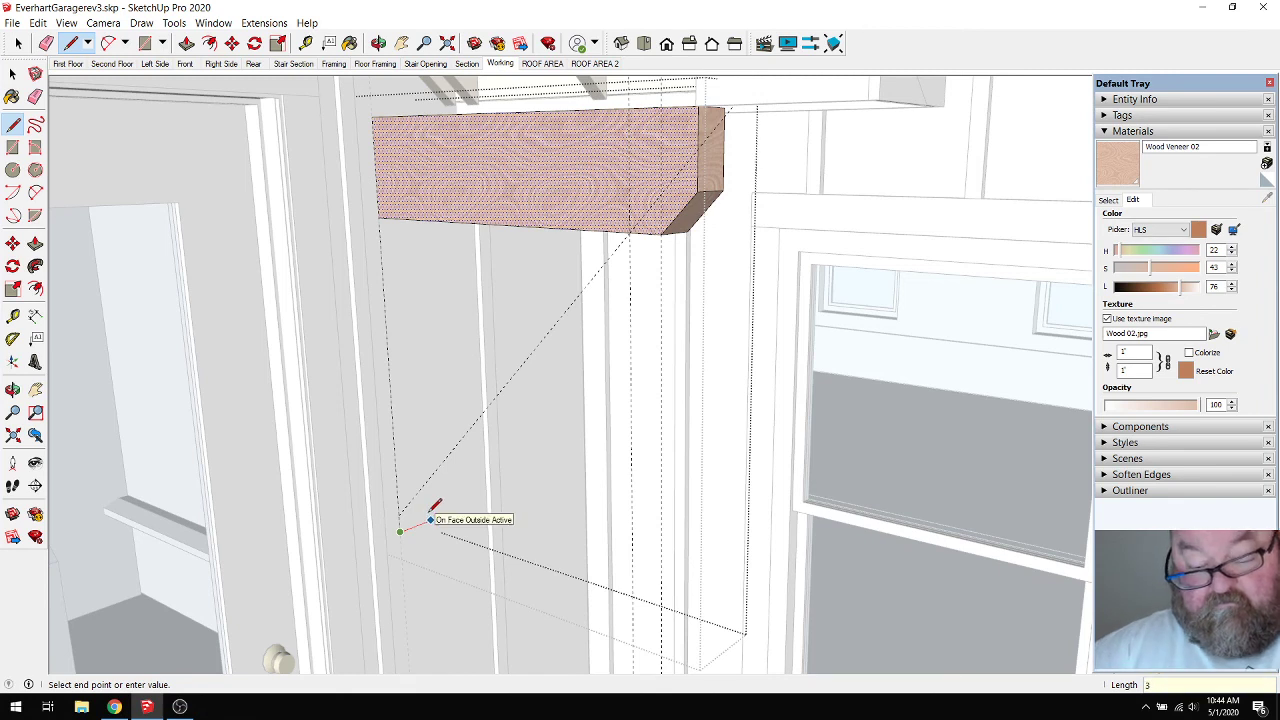
key("Return")
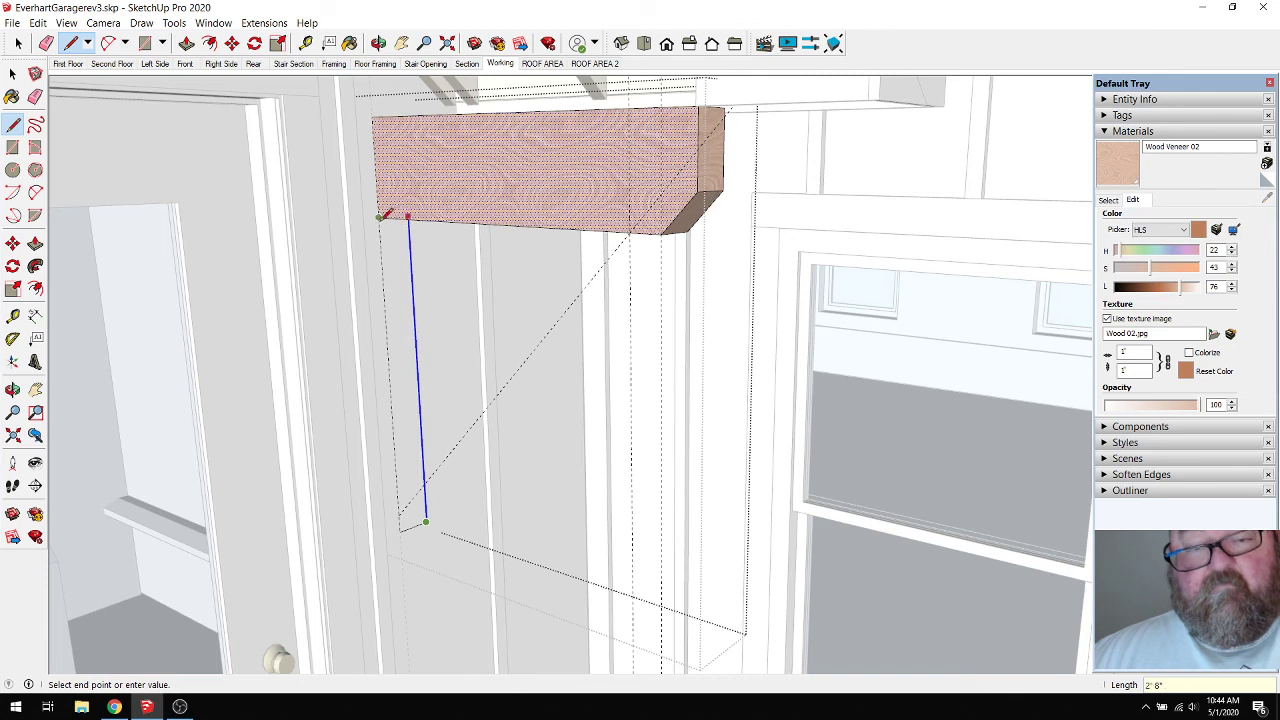
Close the post outline into a face and extrude it 5 1/16 inches.
left_click(379, 216)
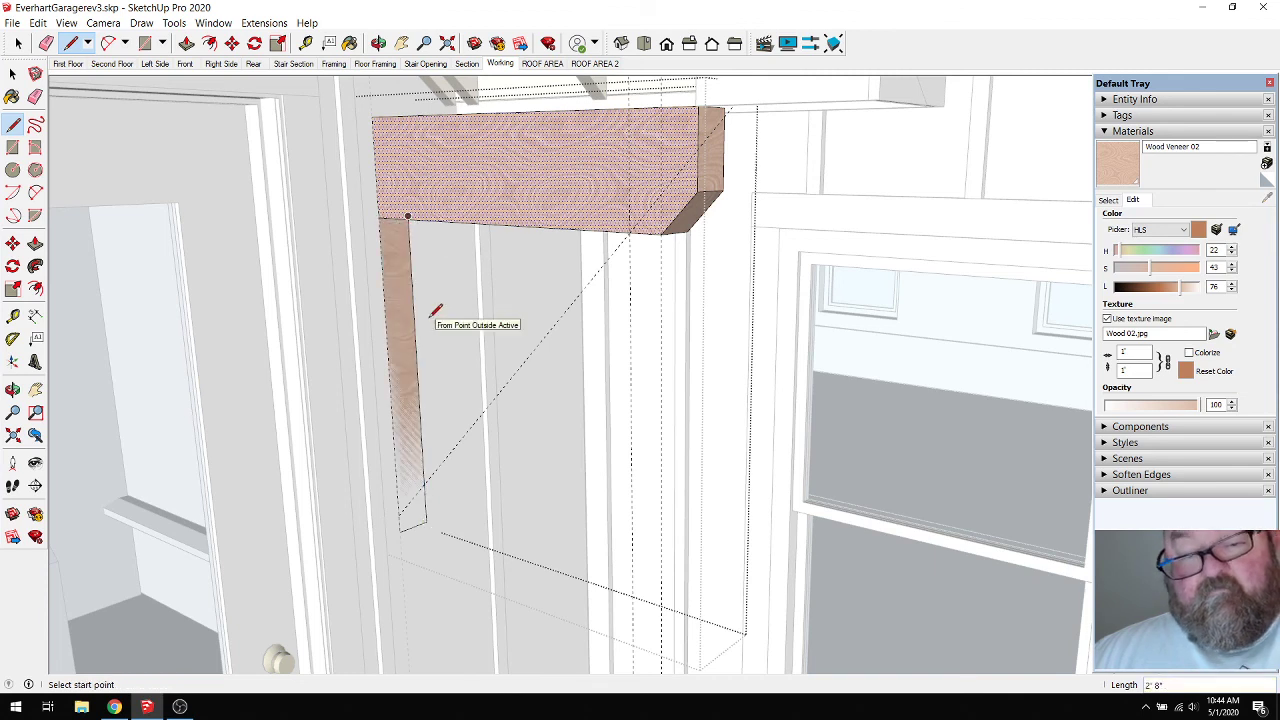
left_click(186, 43)
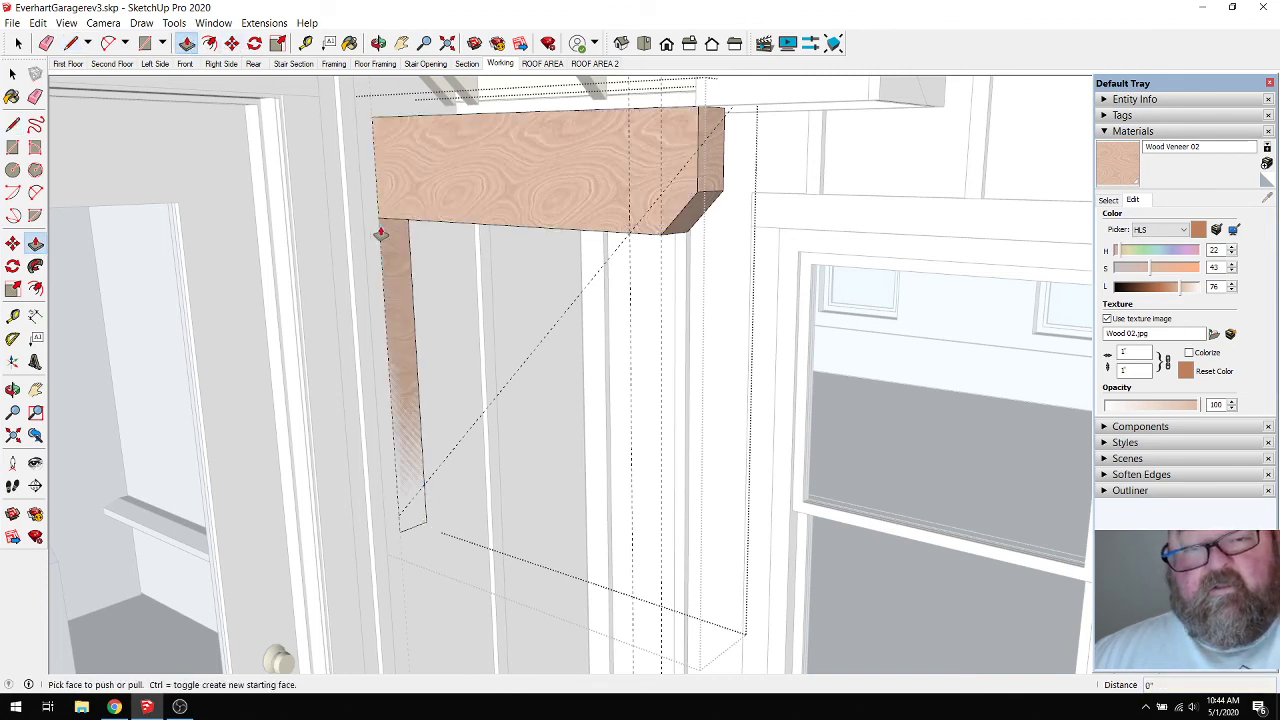
left_click(395, 236)
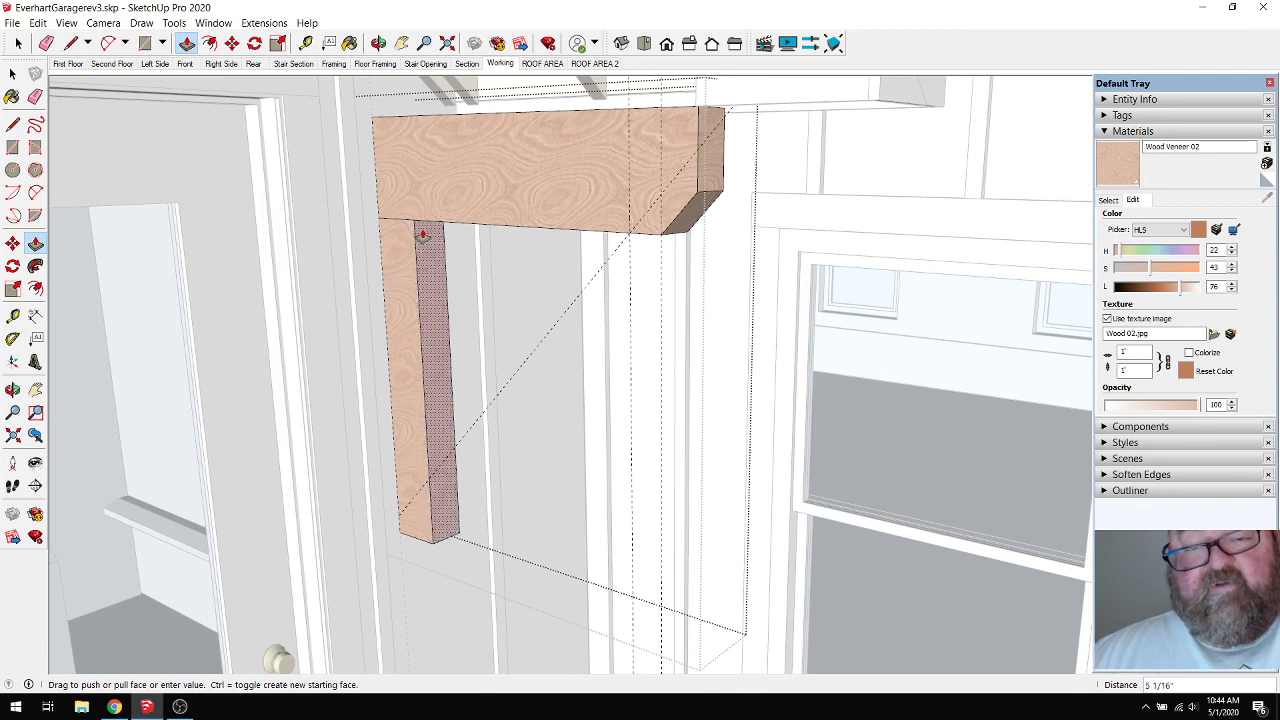
left_click(422, 235)
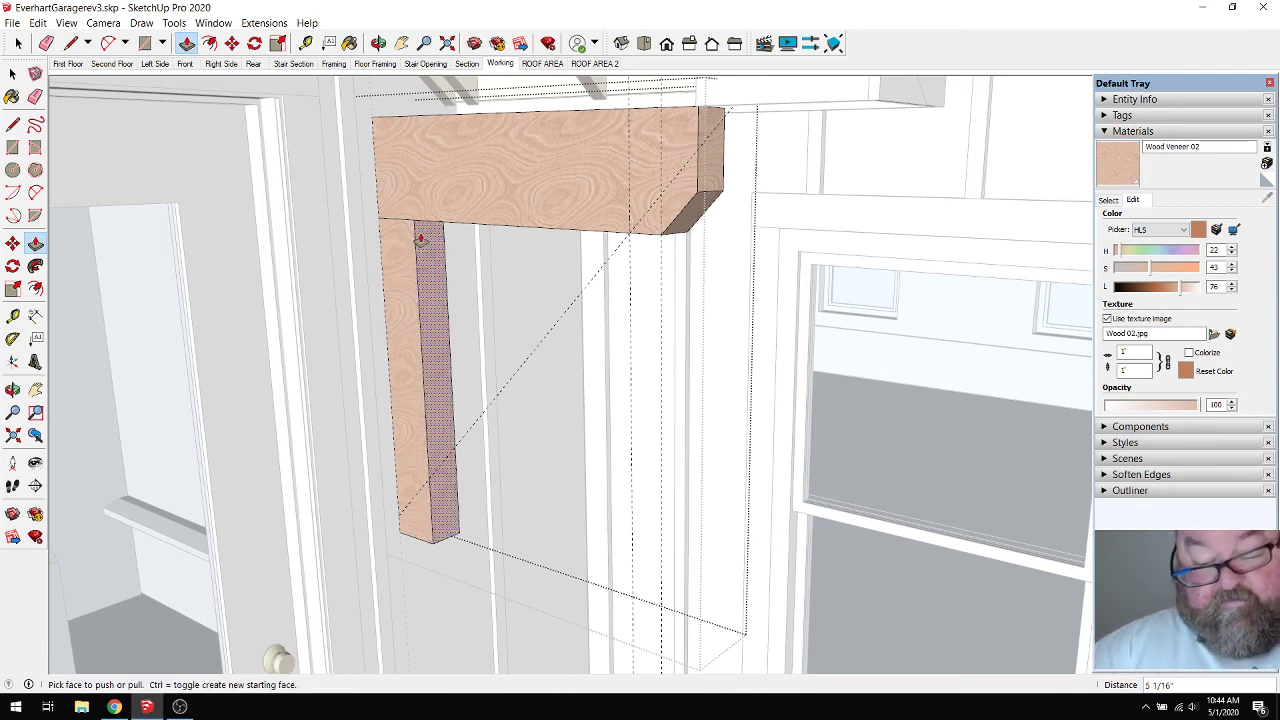
Push the post's side face by 2 inches to finish its thickness.
left_click(421, 238)
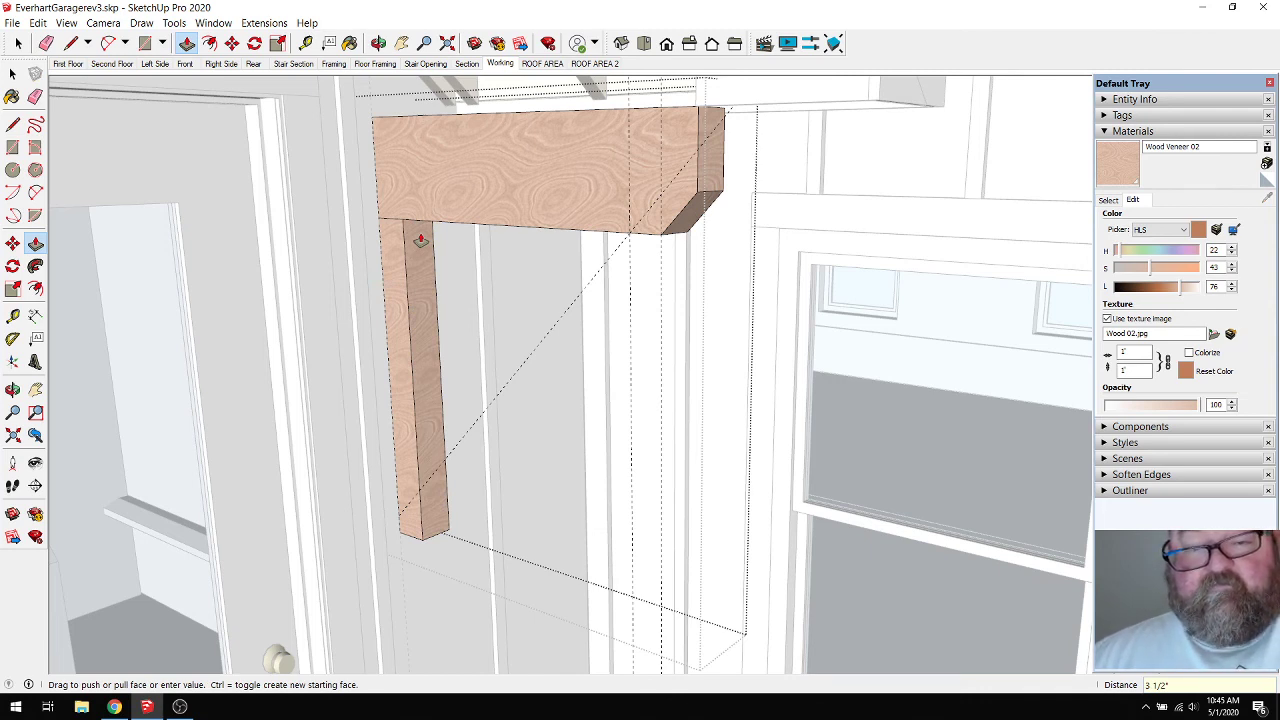
left_click(424, 240)
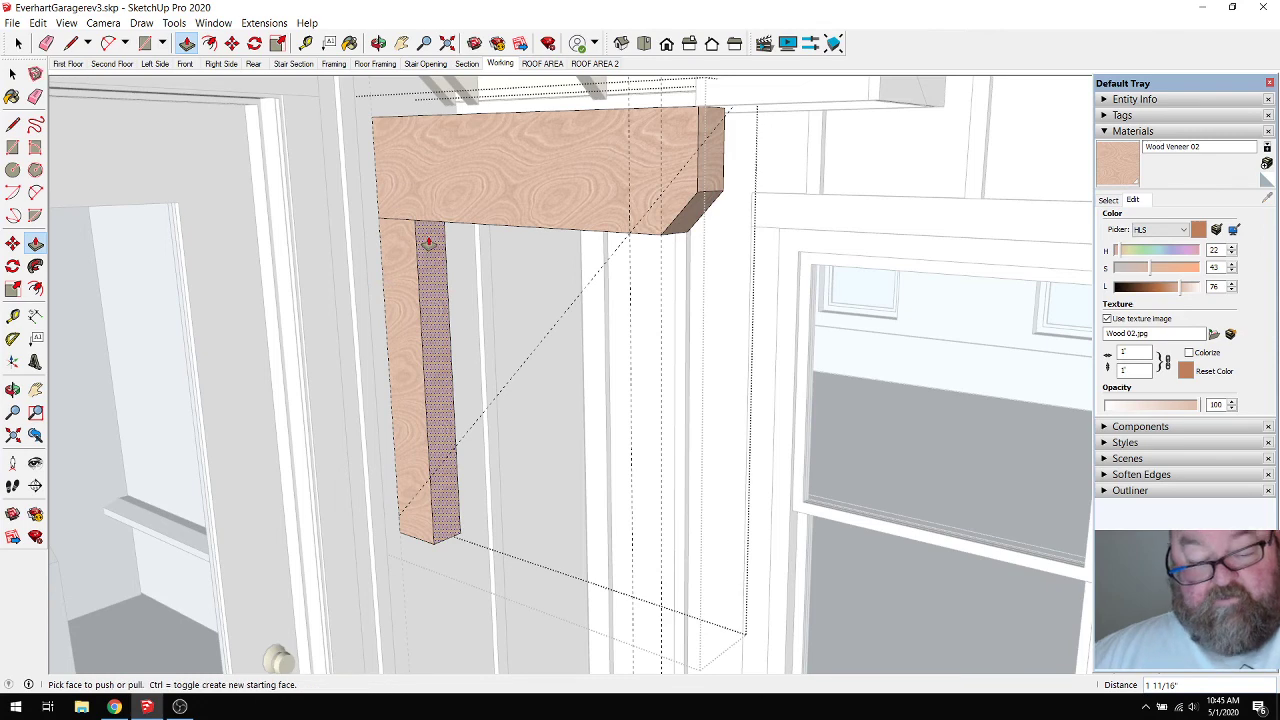
left_click(428, 242)
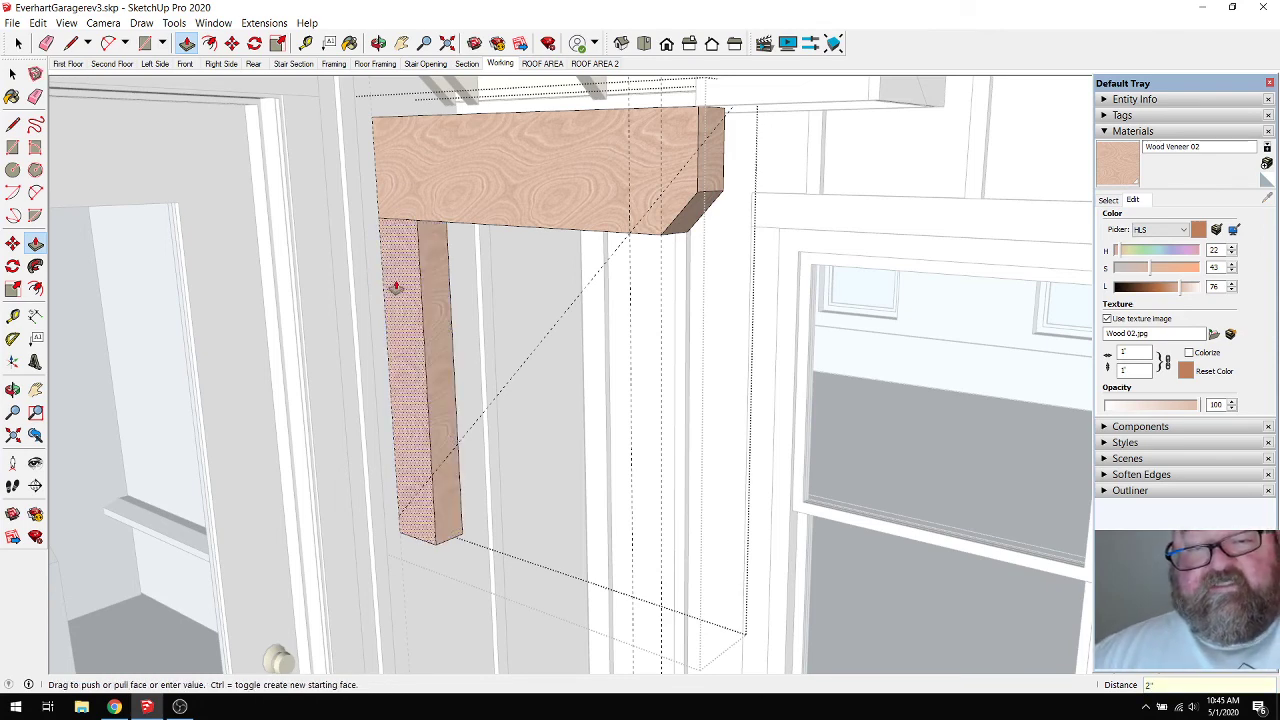
left_click(423, 563)
scroll(425, 545, "up", 5)
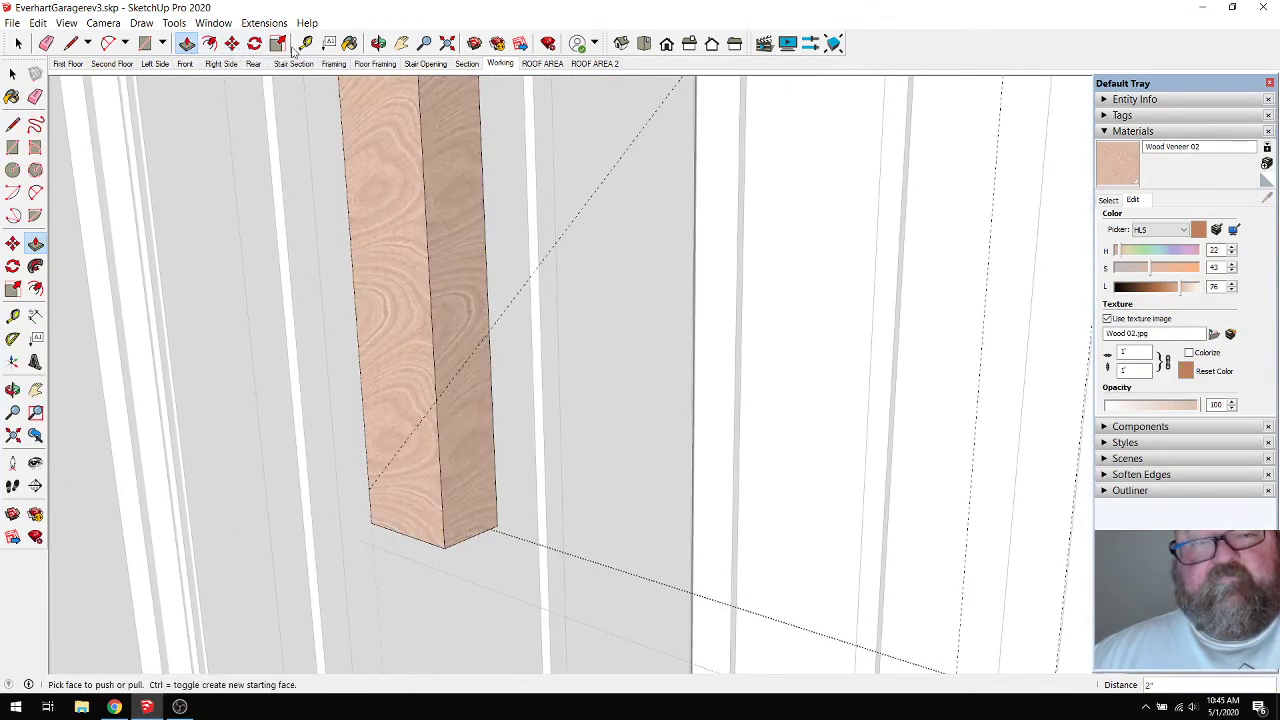
Place a Tape Measure guide 2.5 inches up from the bottom edge of the post's end.
left_click(305, 43)
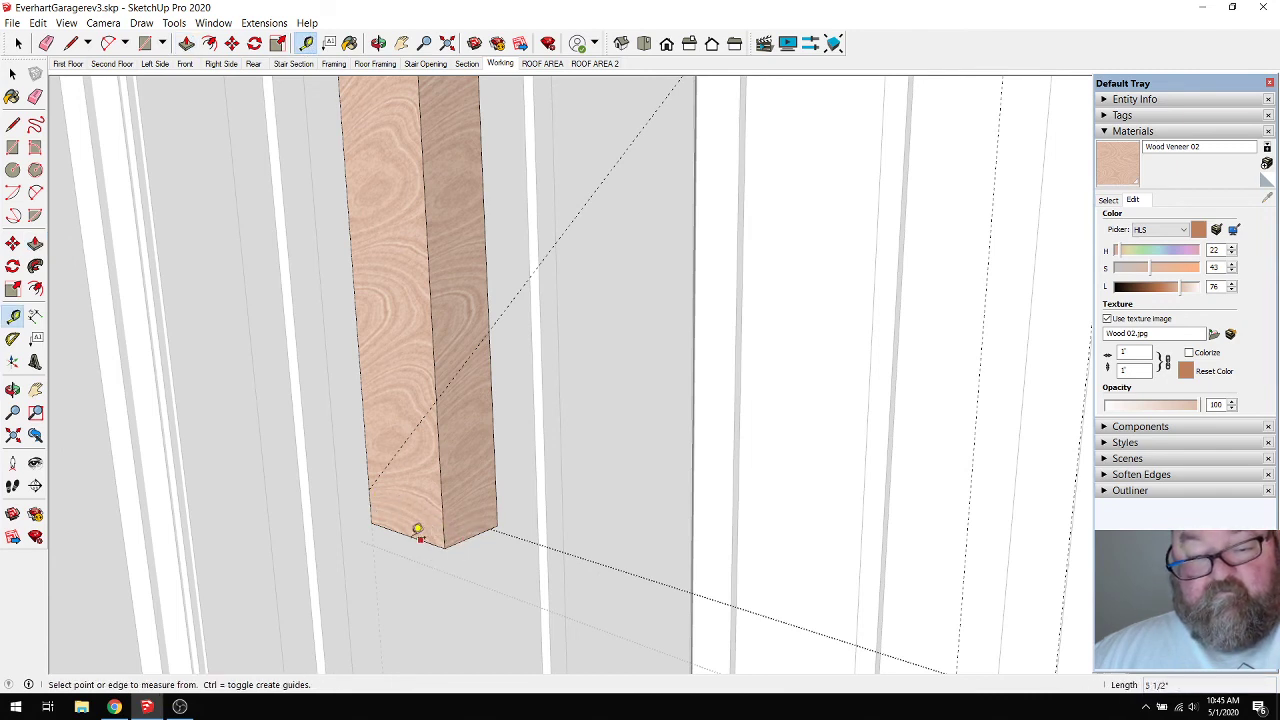
left_click(372, 508)
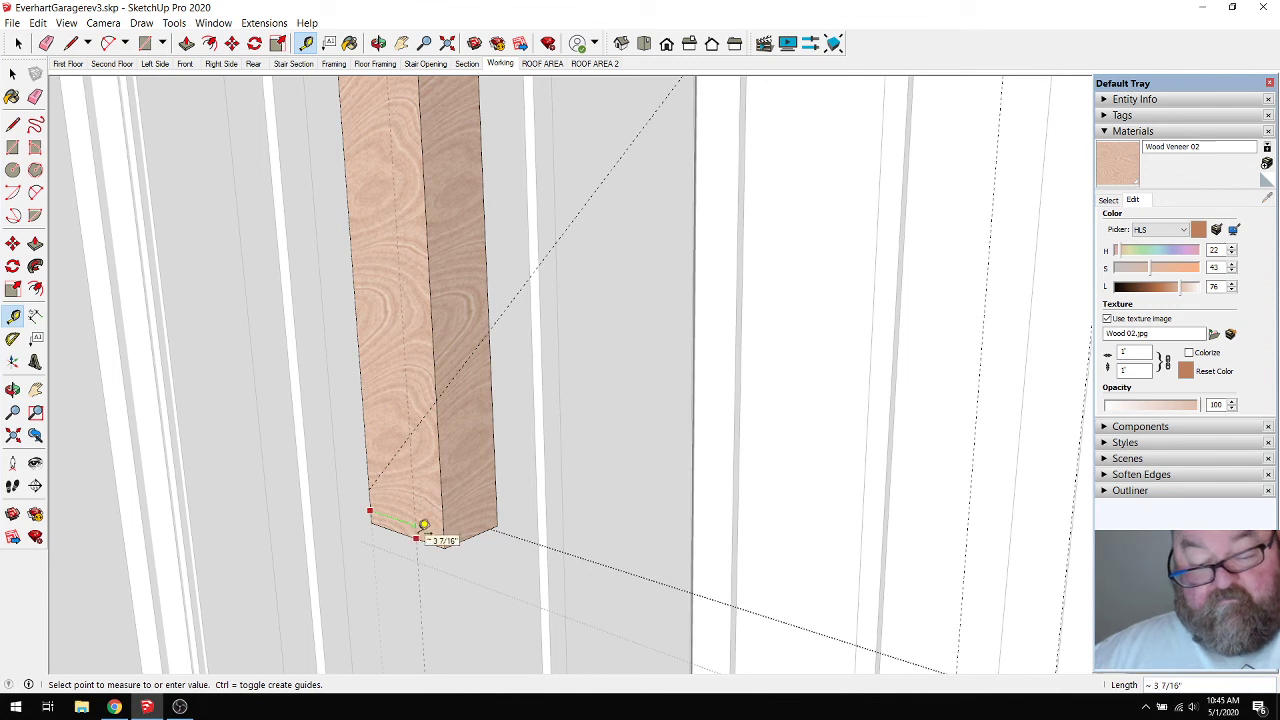
left_click(424, 524)
type("3")
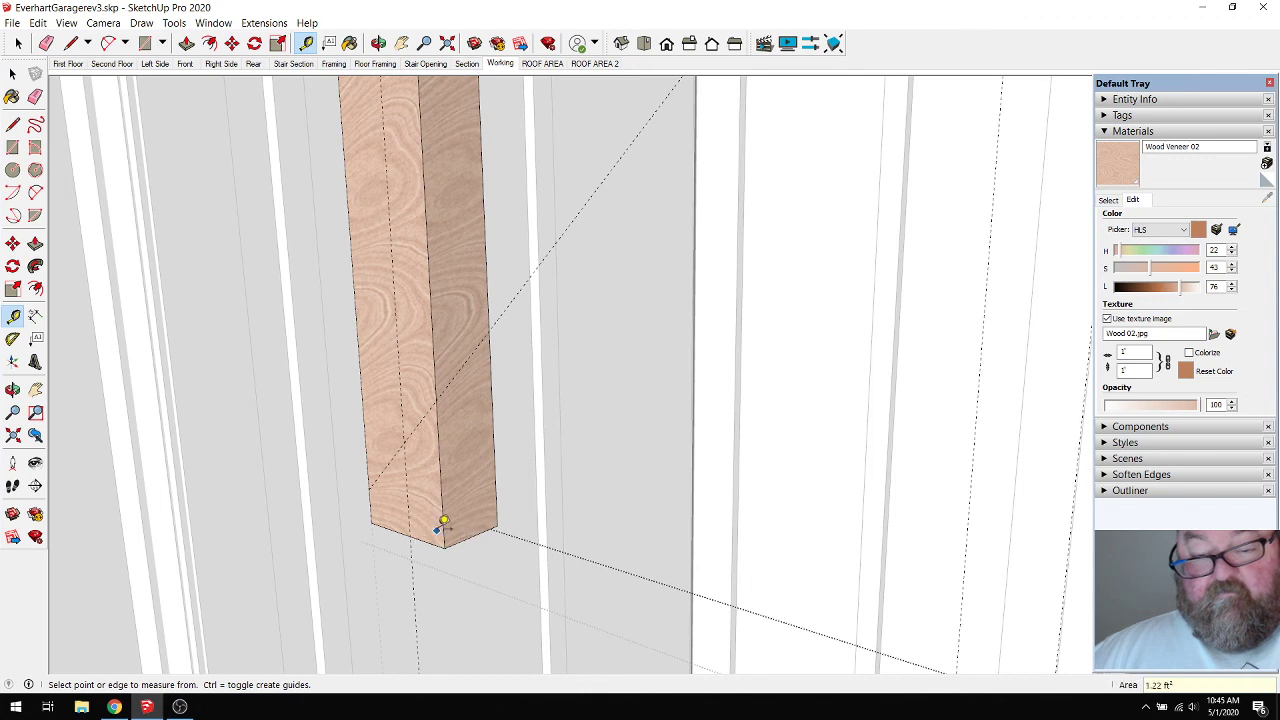
left_click(442, 516)
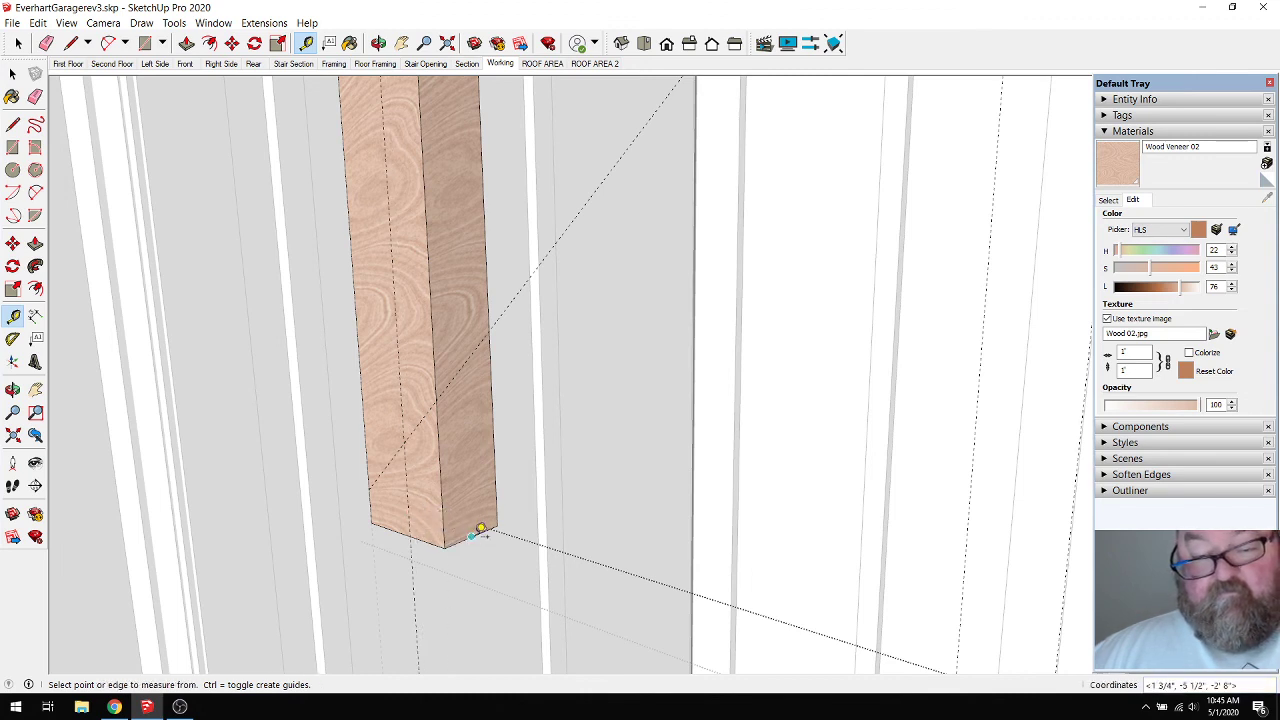
type("2.5")
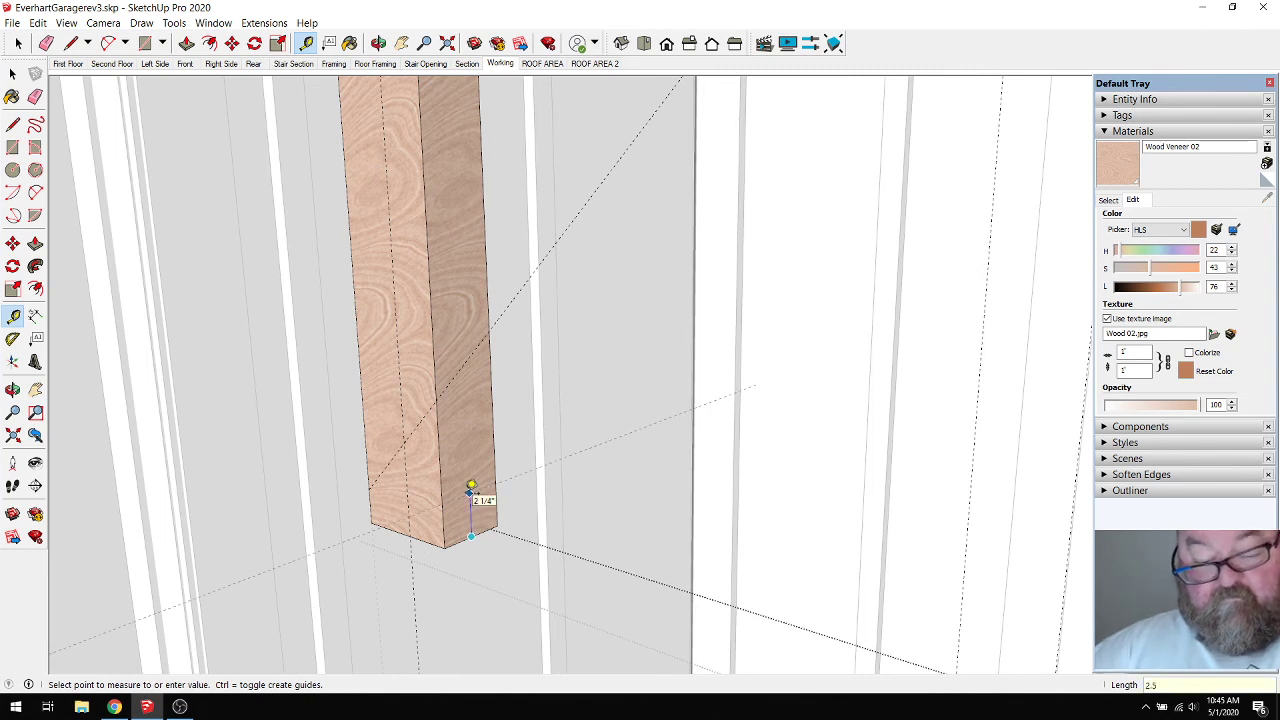
key("Return")
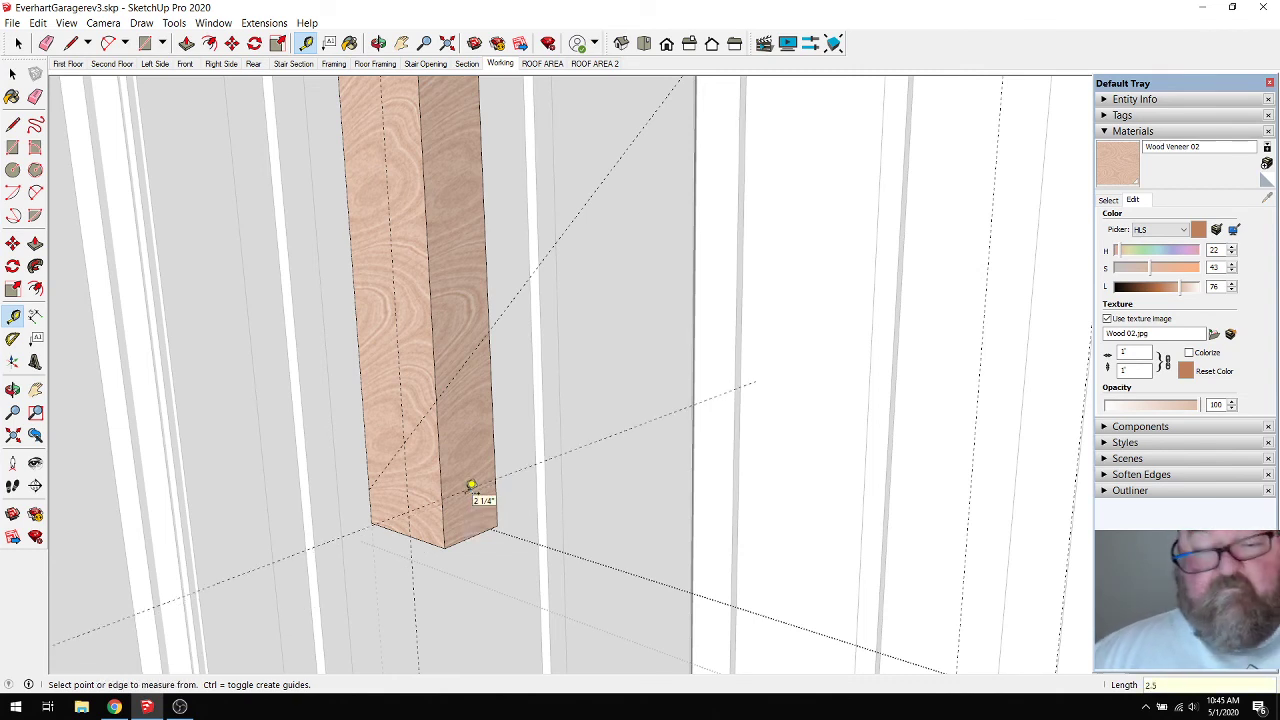
Draw a diagonal across the post's end and push the triangular corner away.
left_click(74, 46)
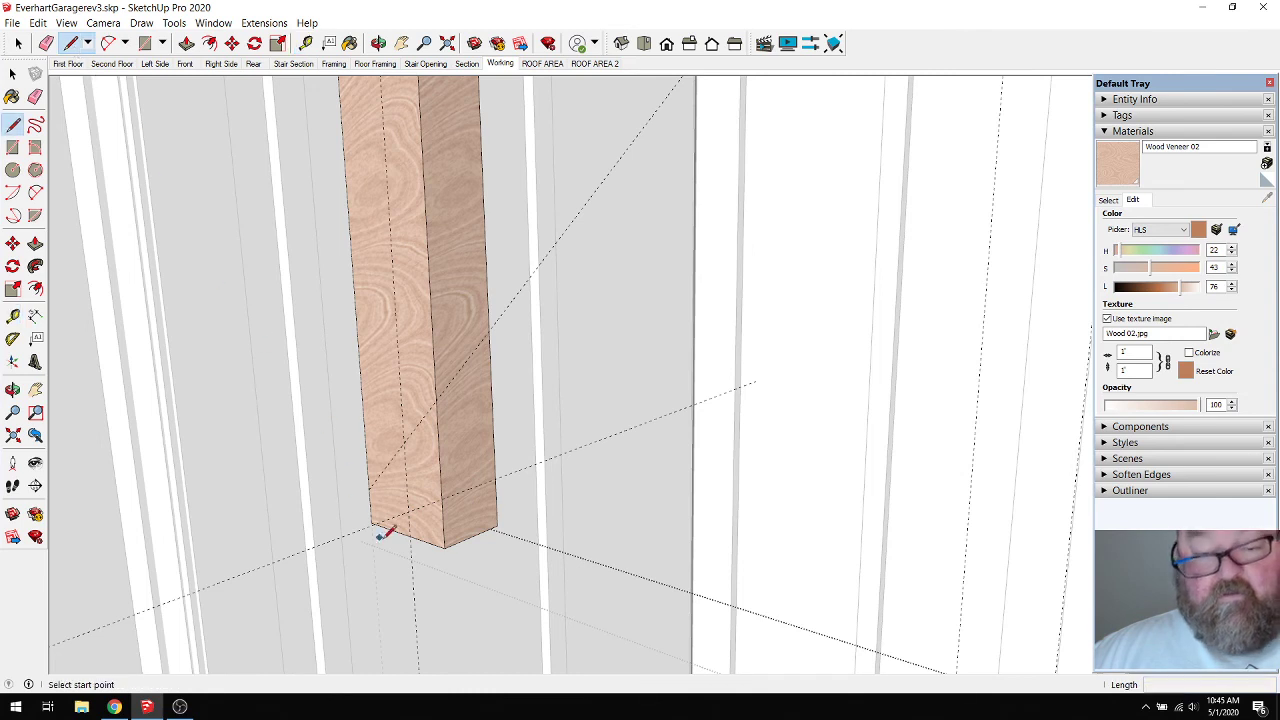
left_click(410, 535)
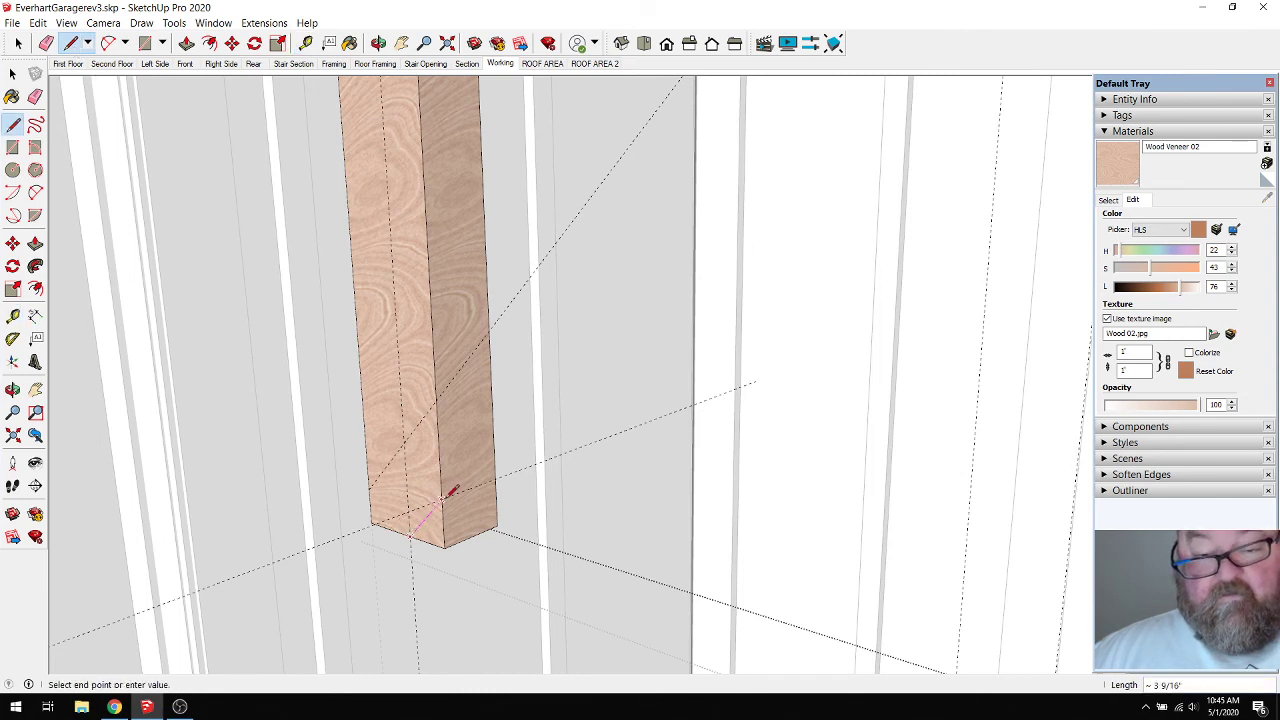
left_click(450, 490)
left_click(186, 43)
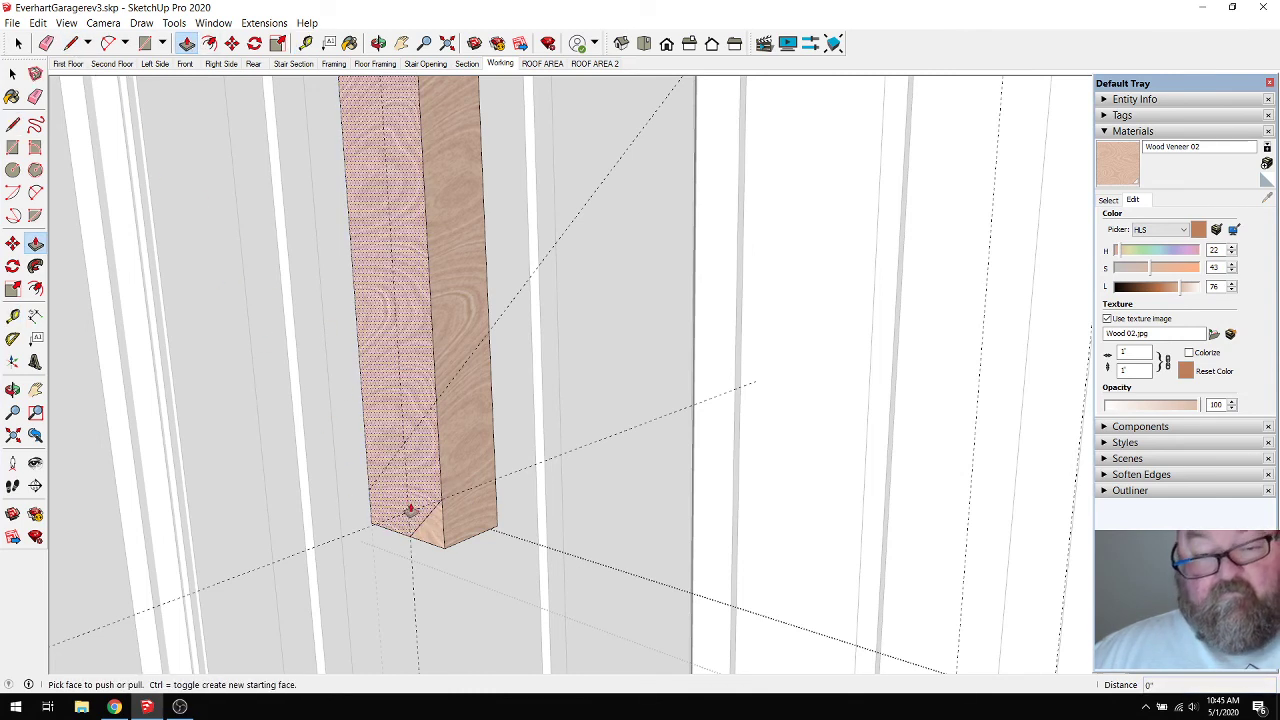
left_click(465, 515)
left_click(500, 515)
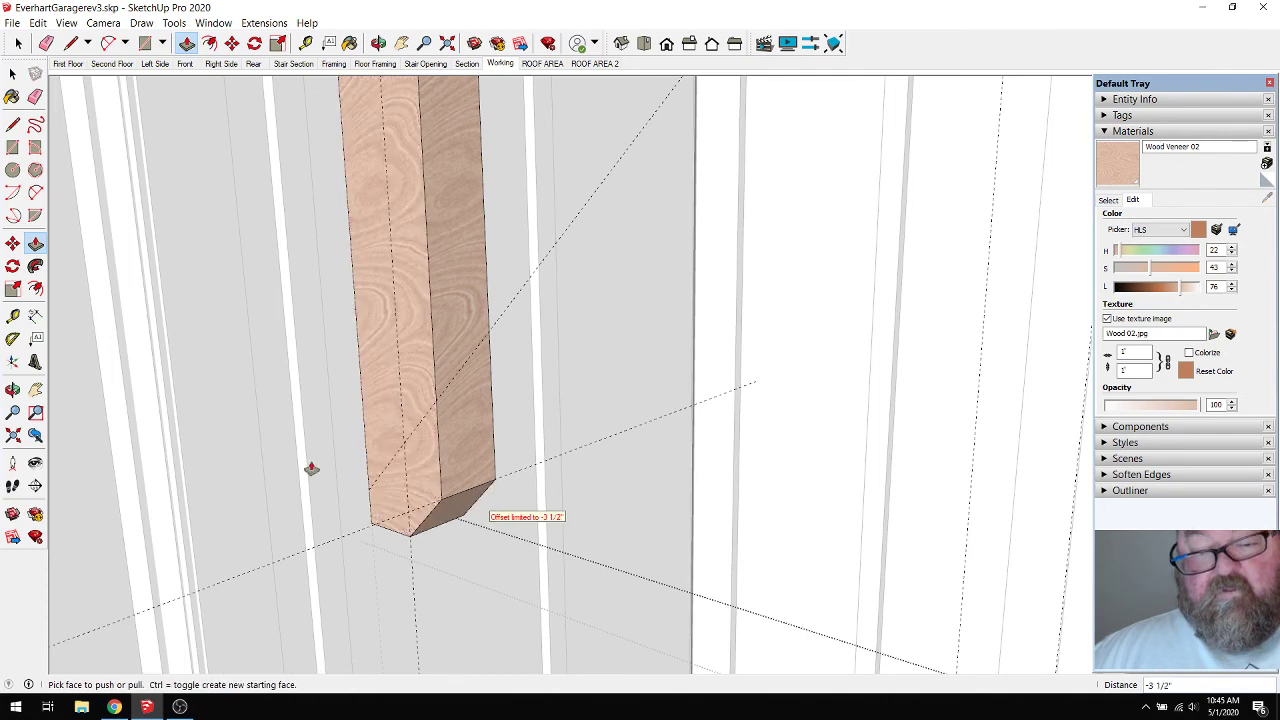
scroll(490, 514, "down", 1)
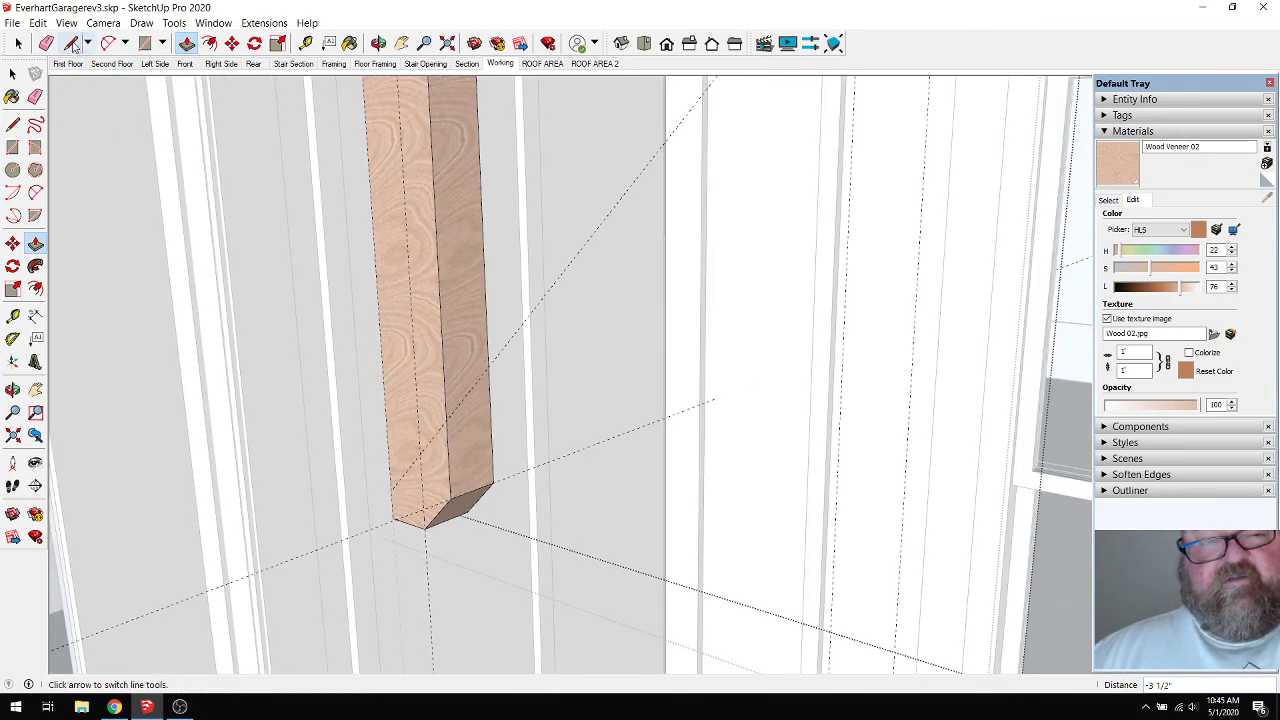
Draw a line from the post up to the beam, closing the triangular brace face.
left_click(72, 44)
left_click(451, 424)
scroll(452, 432, "down", 1)
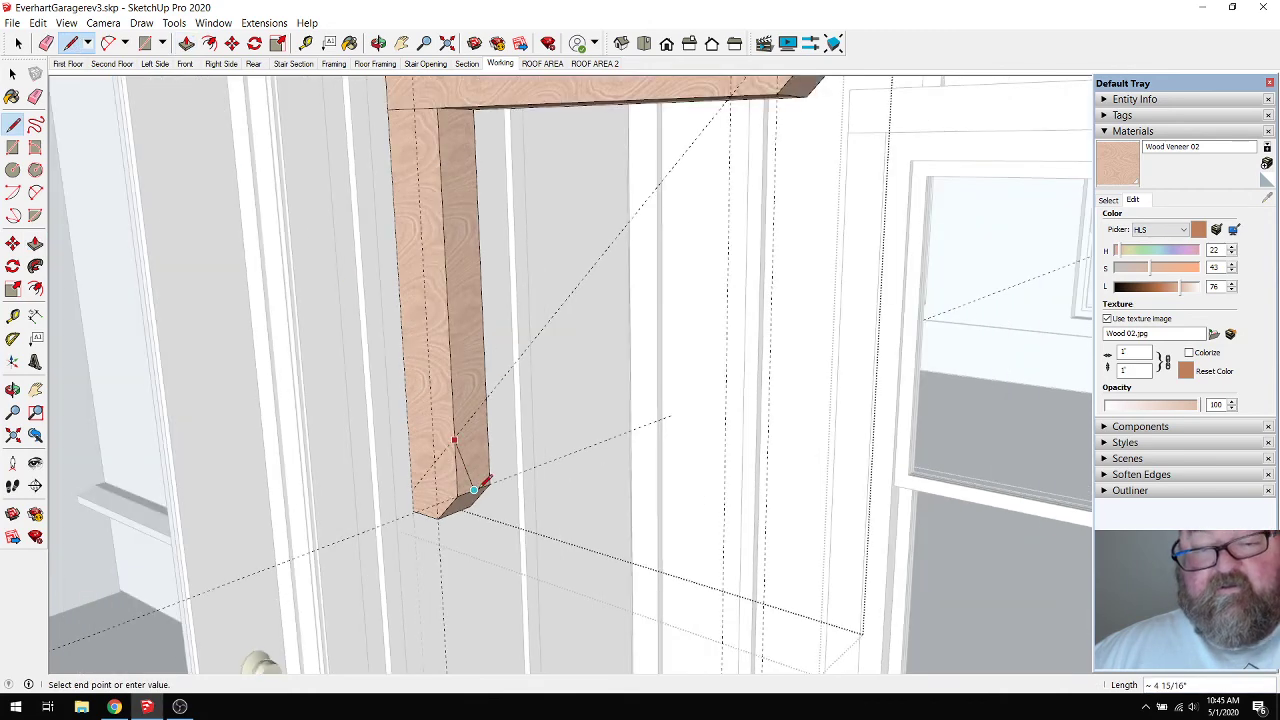
left_click(729, 97)
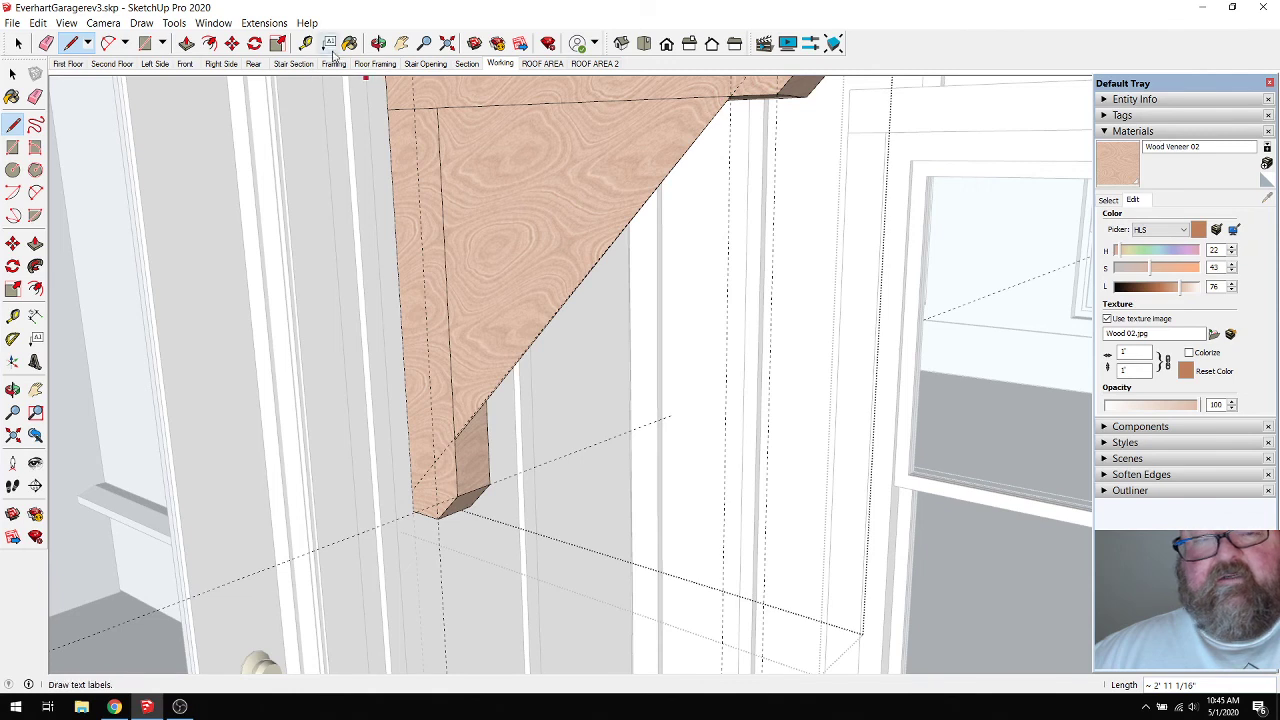
Place a guide 5.5 inches inside the diagonal and draw the brace's inner edge along it.
left_click(305, 43)
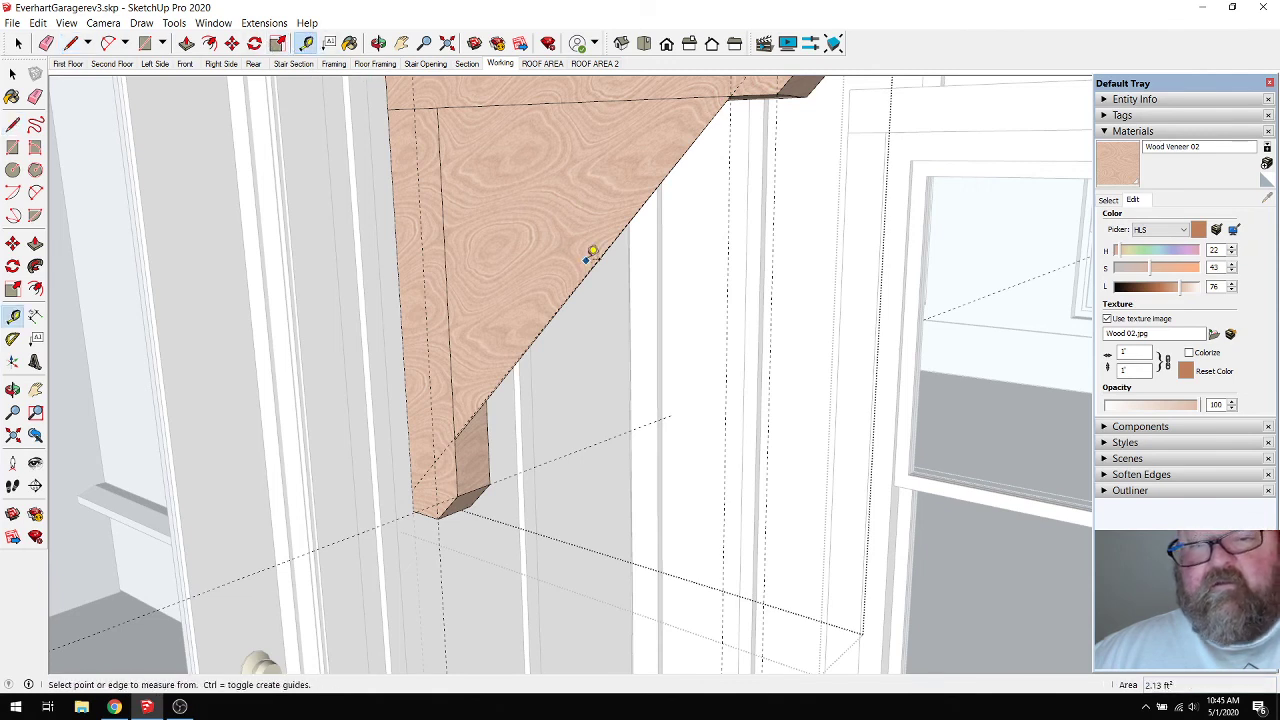
left_click(594, 263)
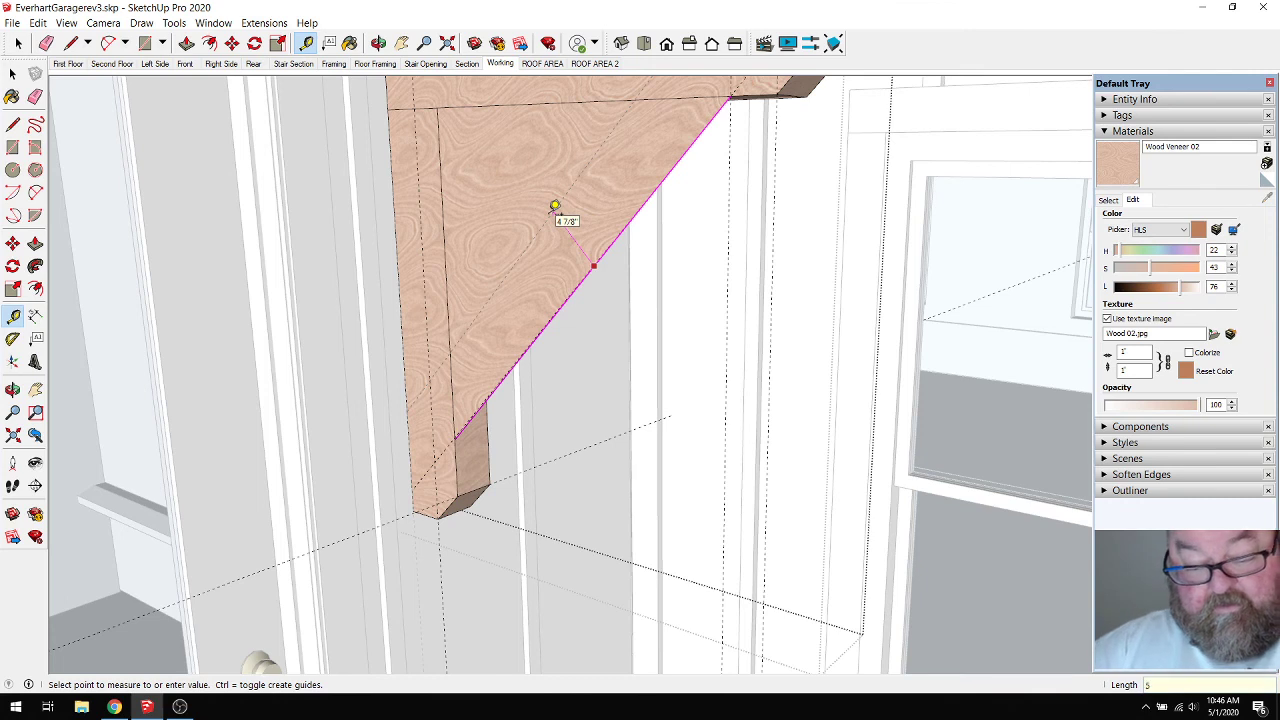
type("5")
key("Return")
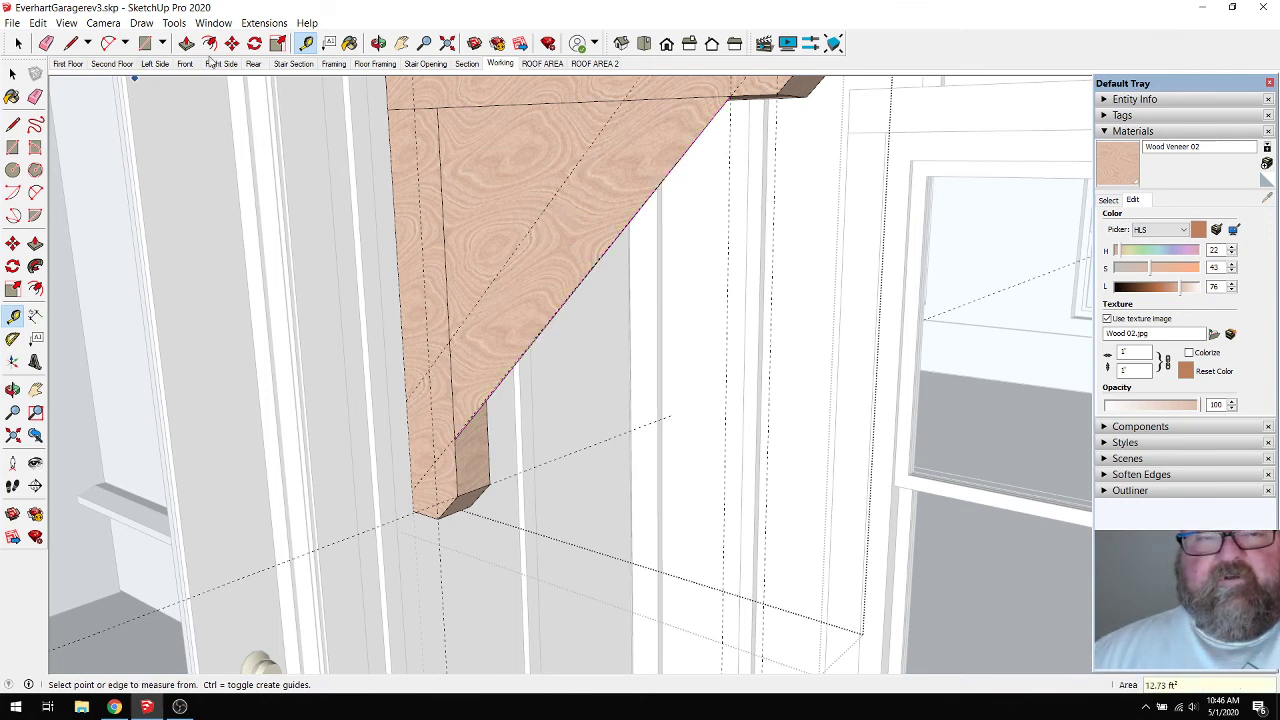
left_click(70, 43)
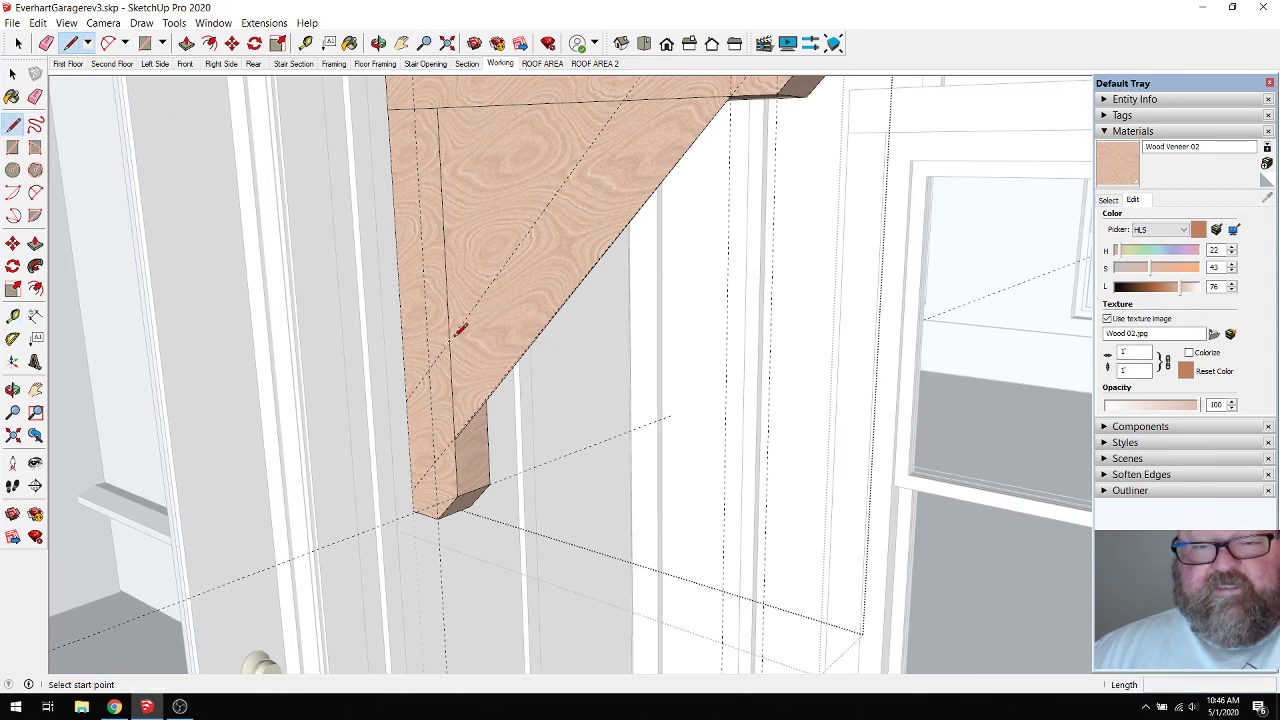
left_click(454, 339)
left_click(630, 99)
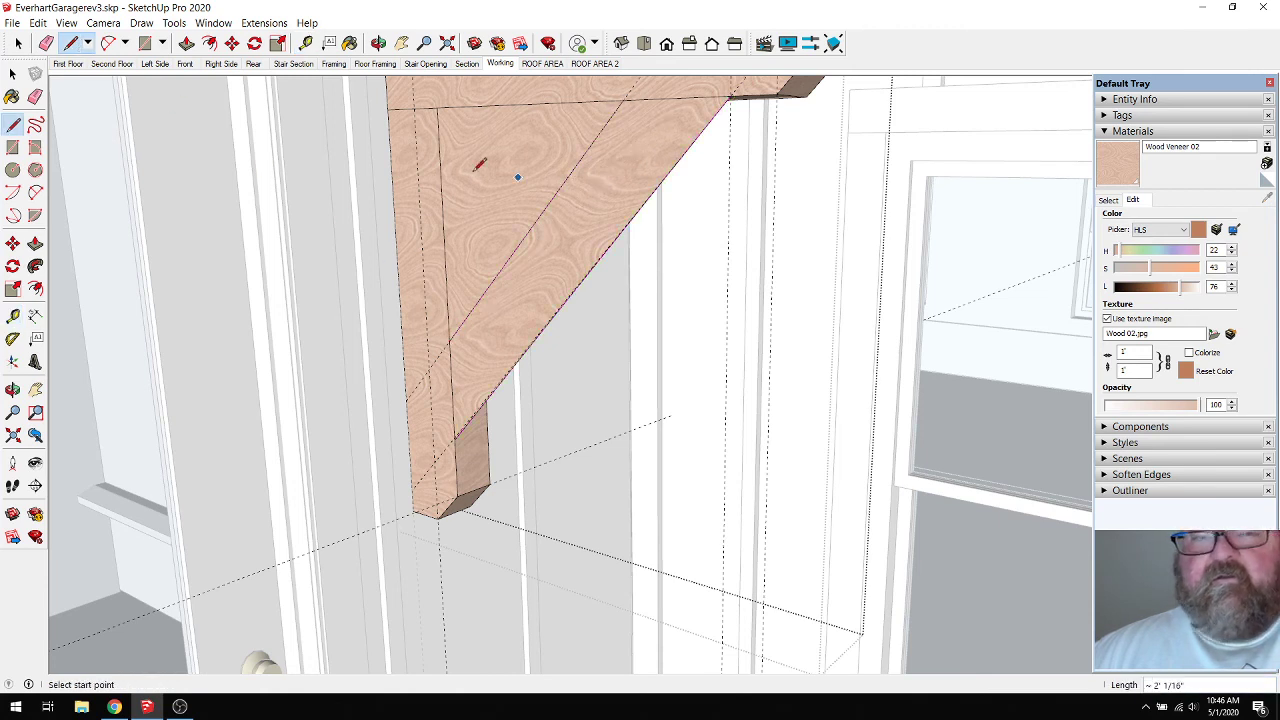
Extrude the diagonal brace strip 3 1/2 inches and delete the leftover triangular infill face.
left_click(186, 43)
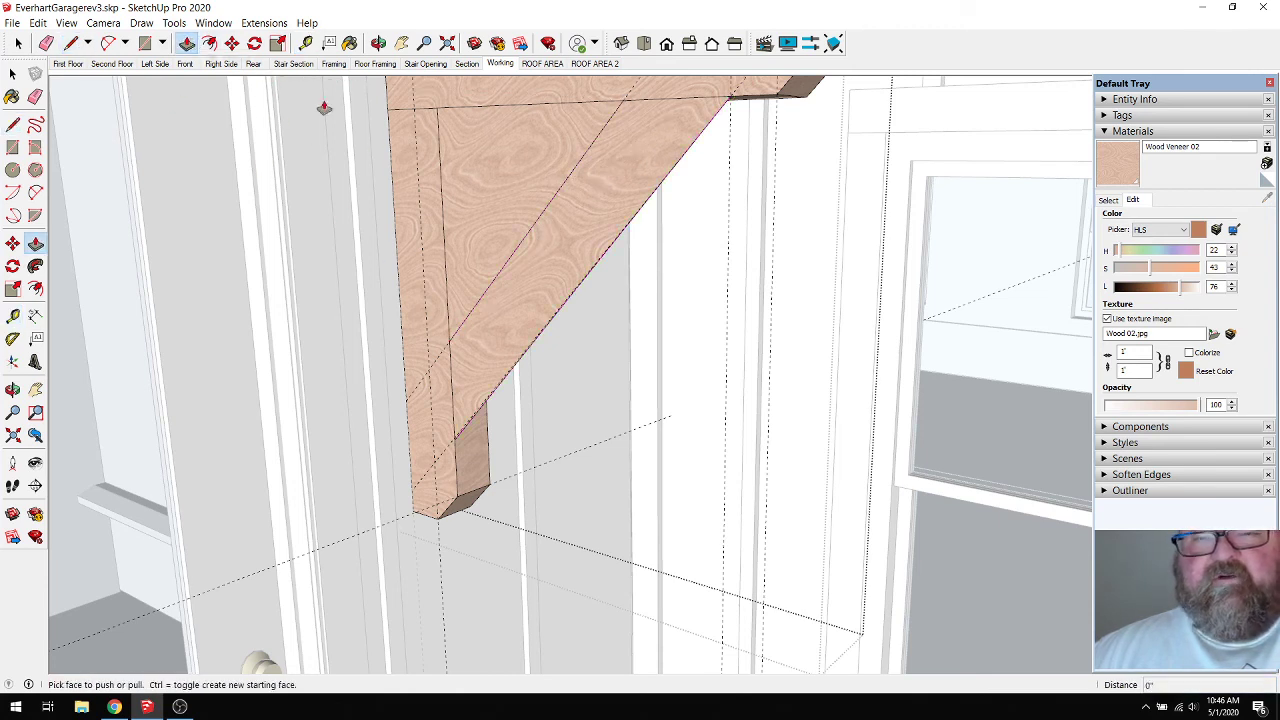
left_click(634, 144)
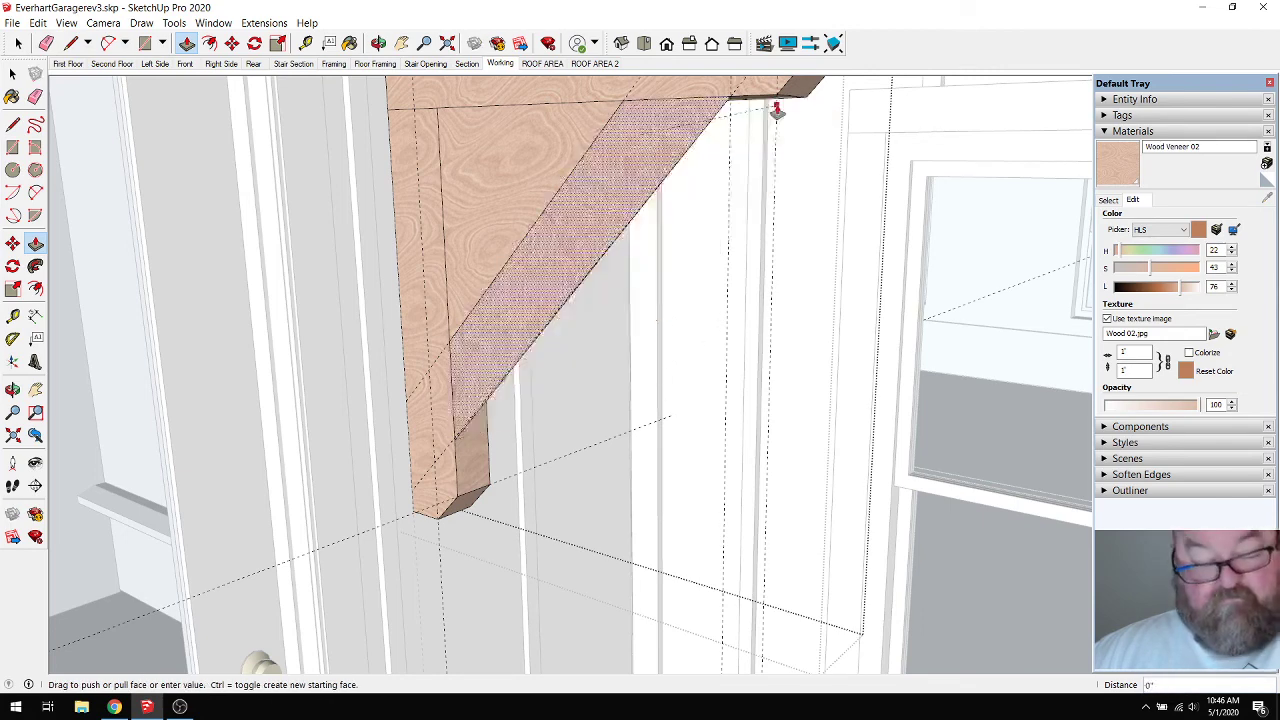
left_click(808, 106)
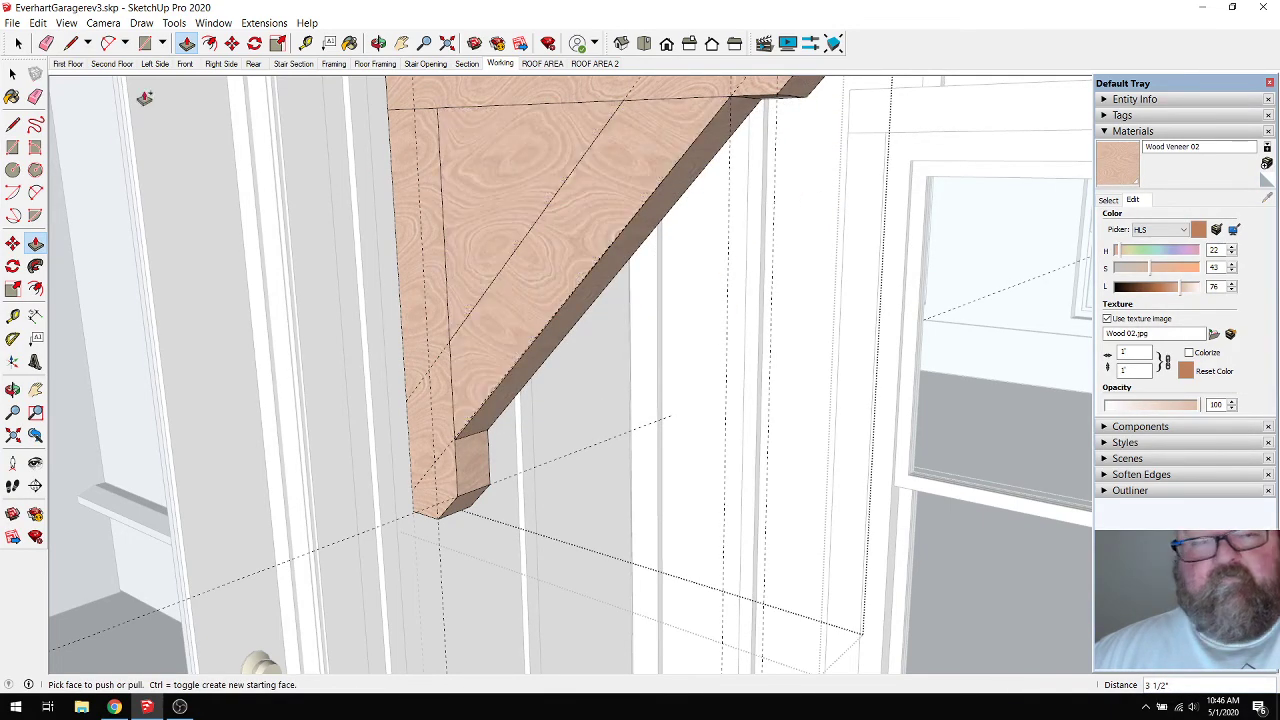
left_click(186, 43)
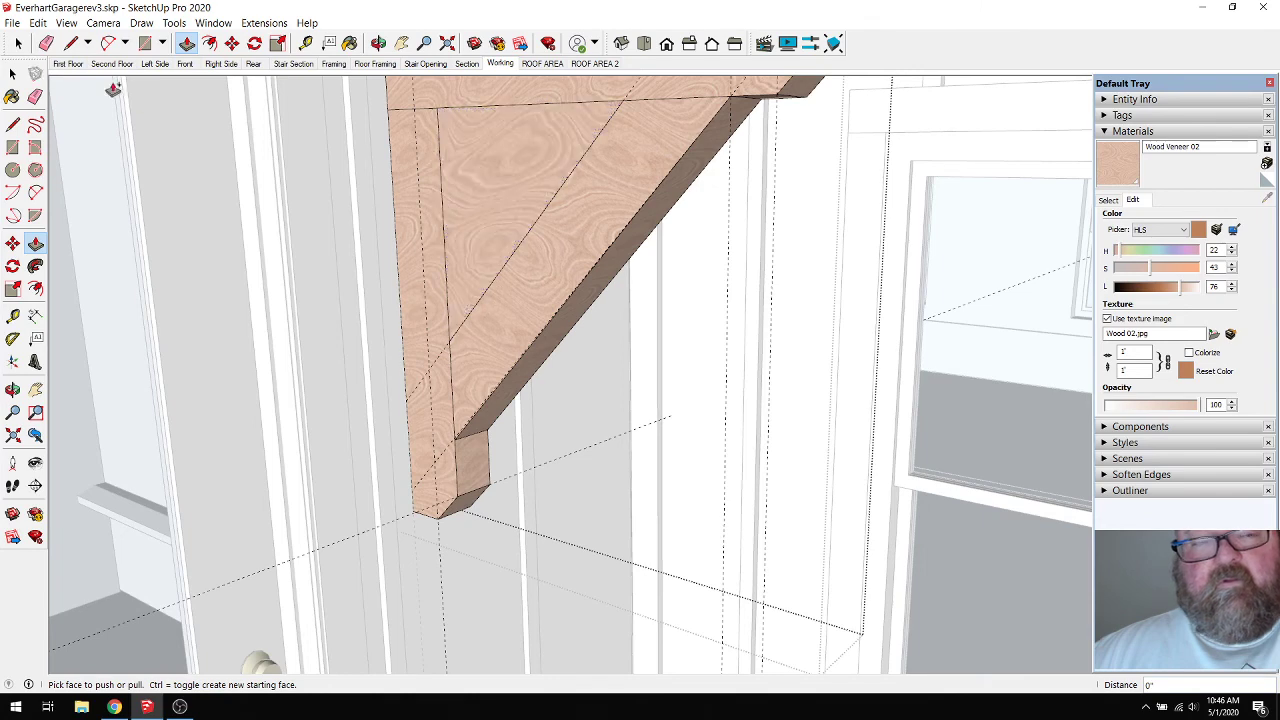
left_click(18, 43)
left_click(464, 145)
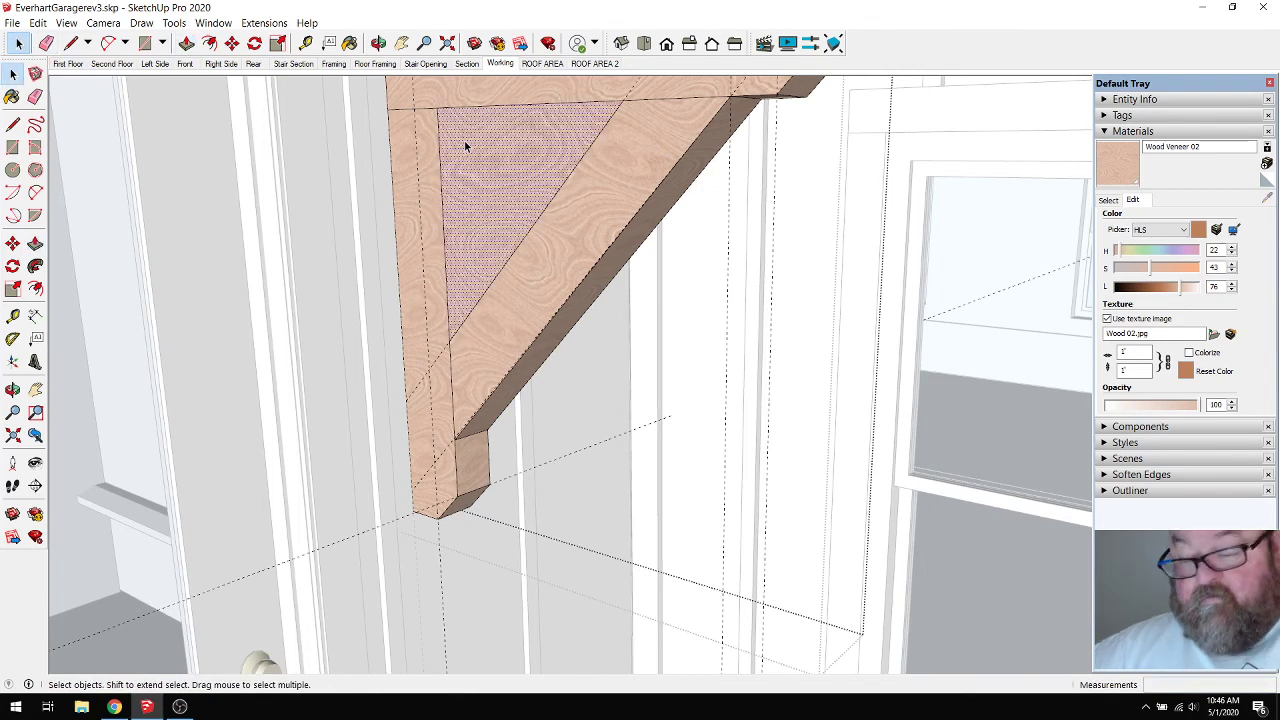
key("Delete")
Zoom out, erase the dashed vertical guide through the house, then zoom back to the porch.
scroll(497, 362, "down", 3)
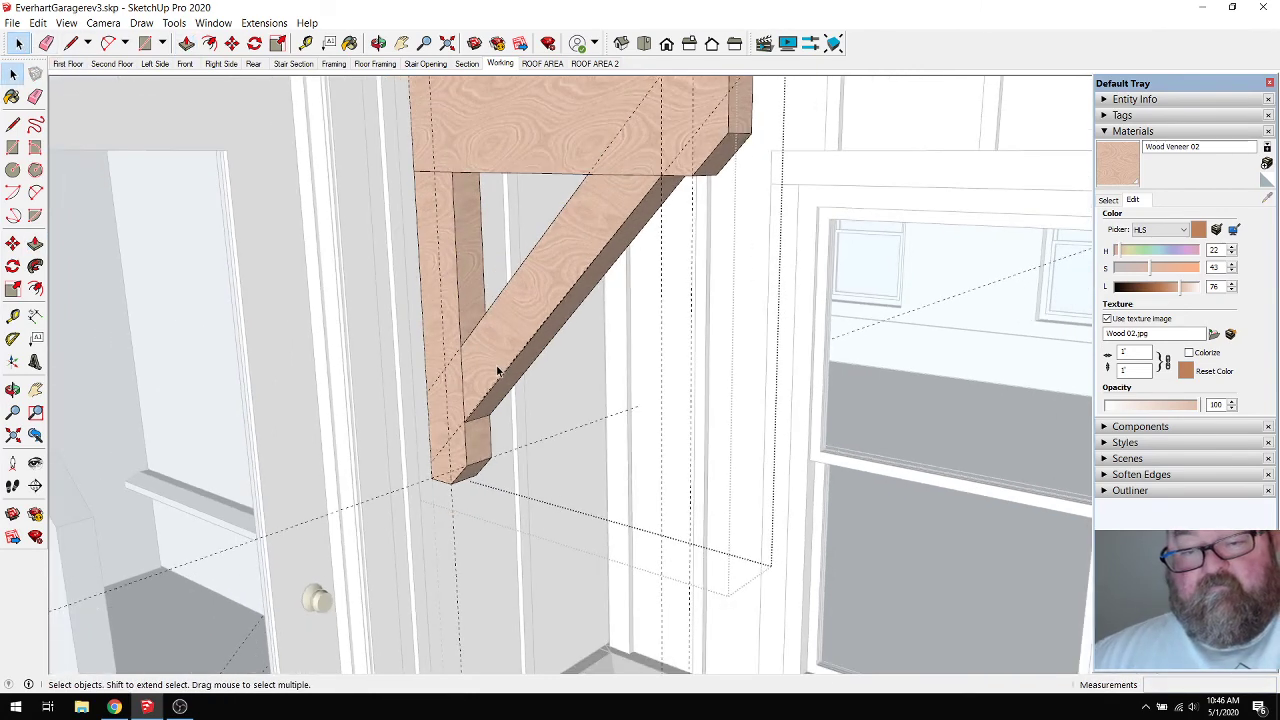
scroll(485, 374, "down", 2)
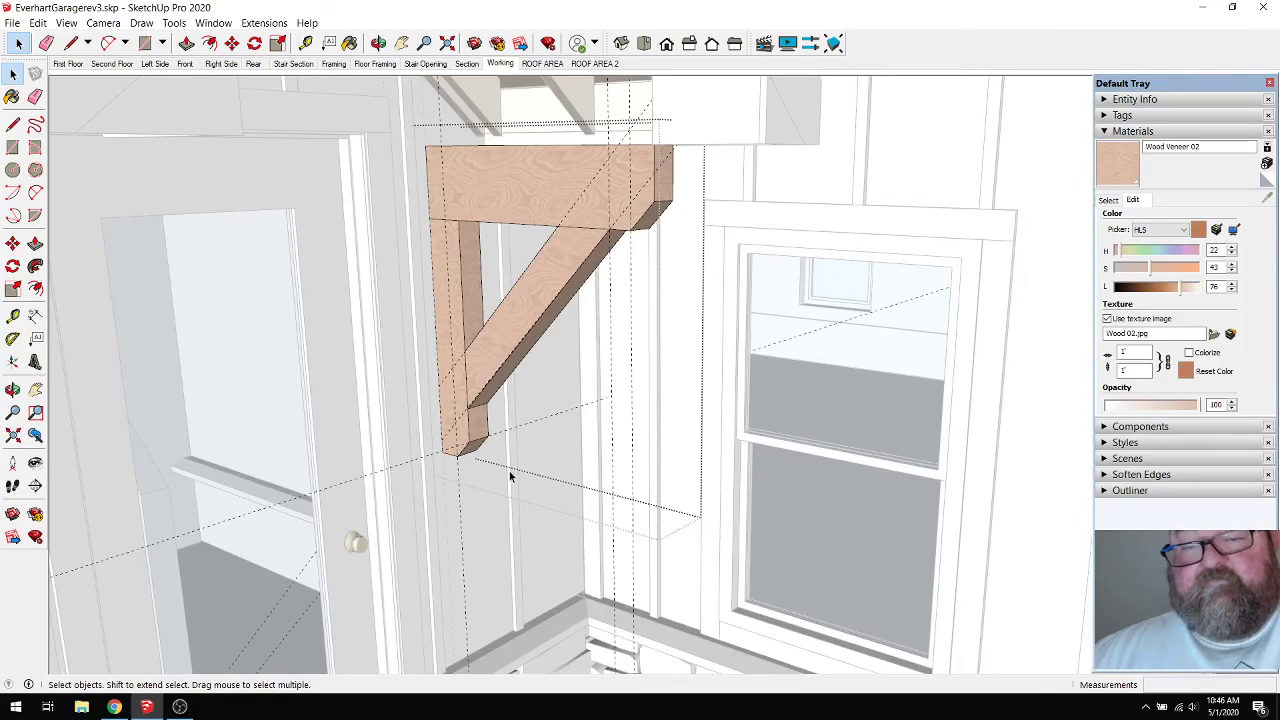
scroll(510, 477, "down", 2)
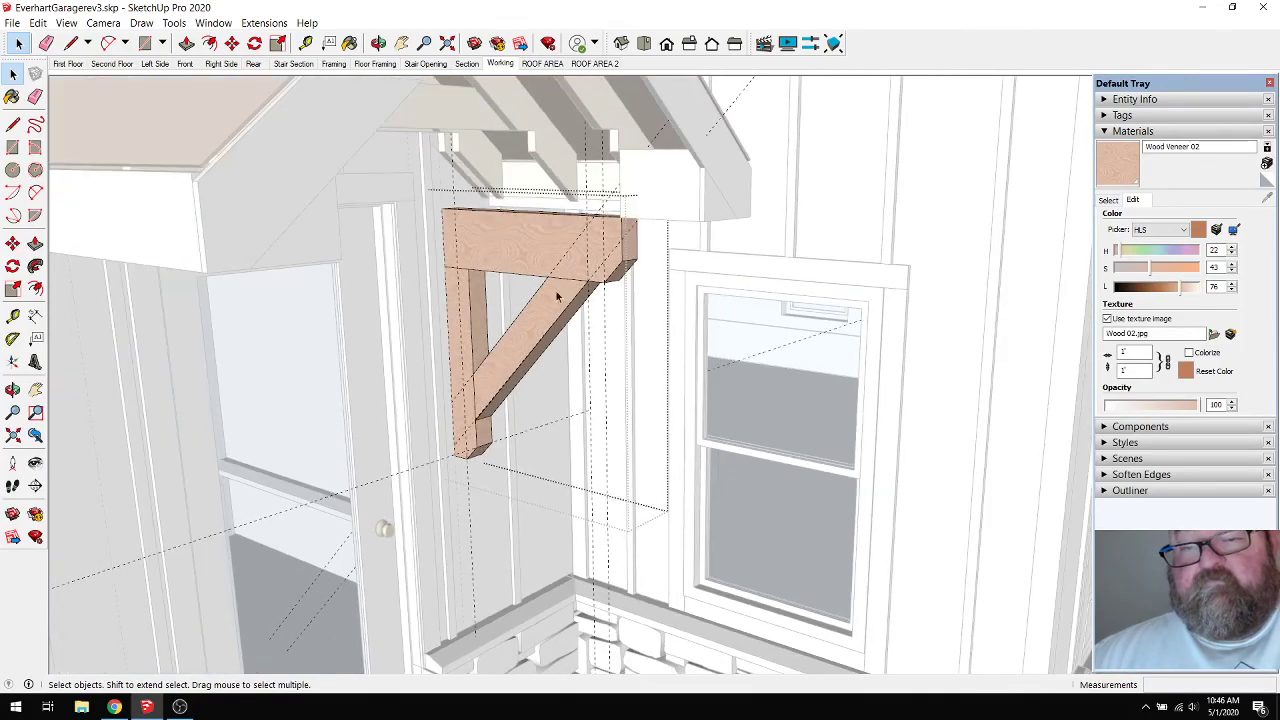
scroll(508, 316, "down", 2)
scroll(508, 316, "down", 8)
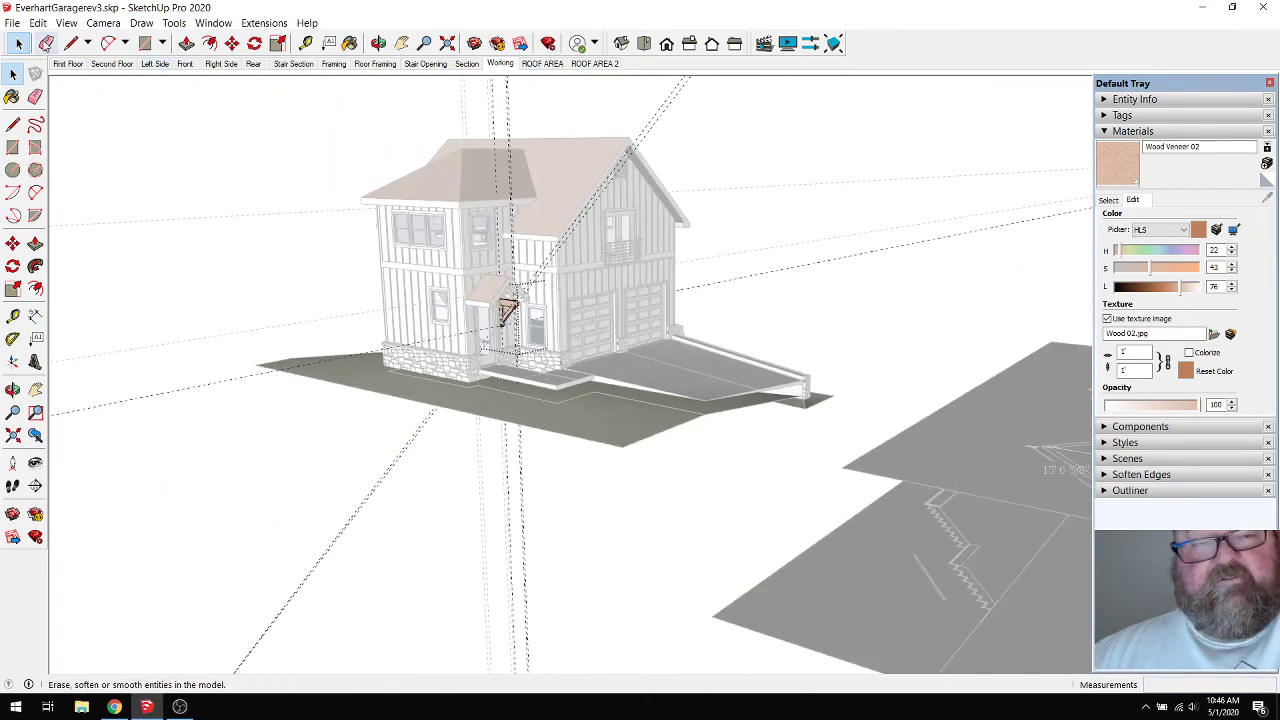
left_click(46, 43)
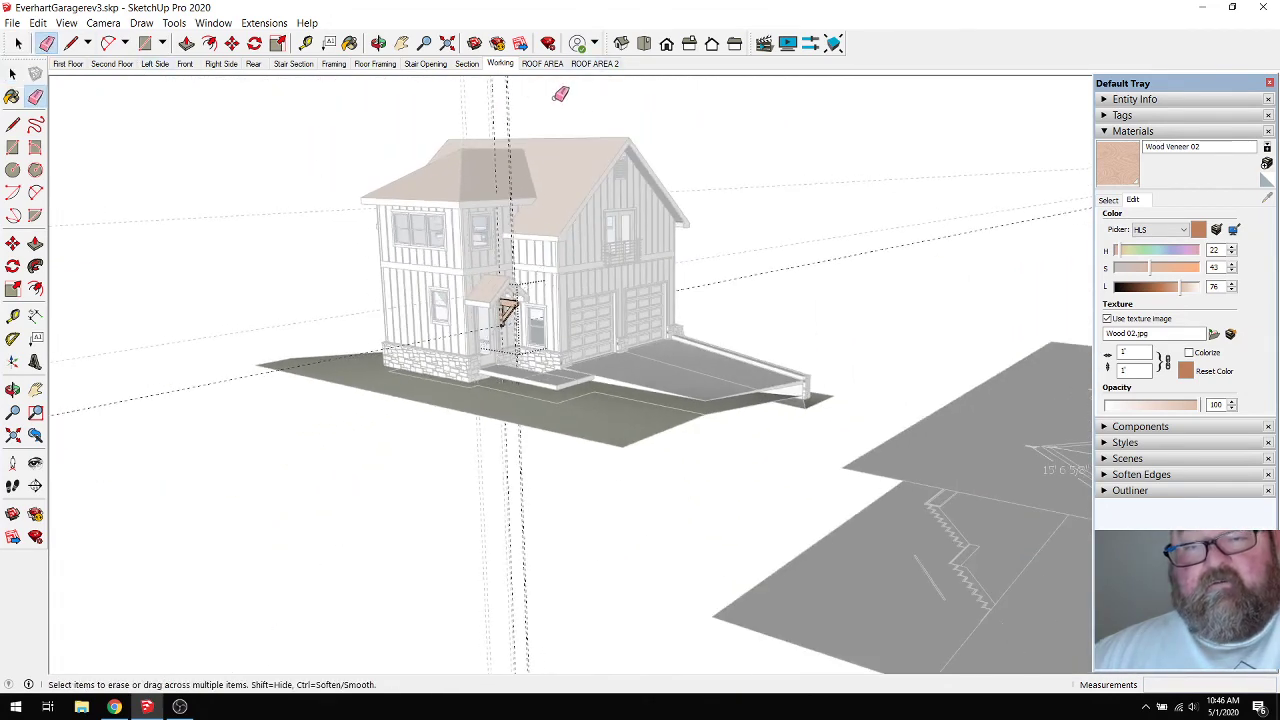
left_click(505, 95)
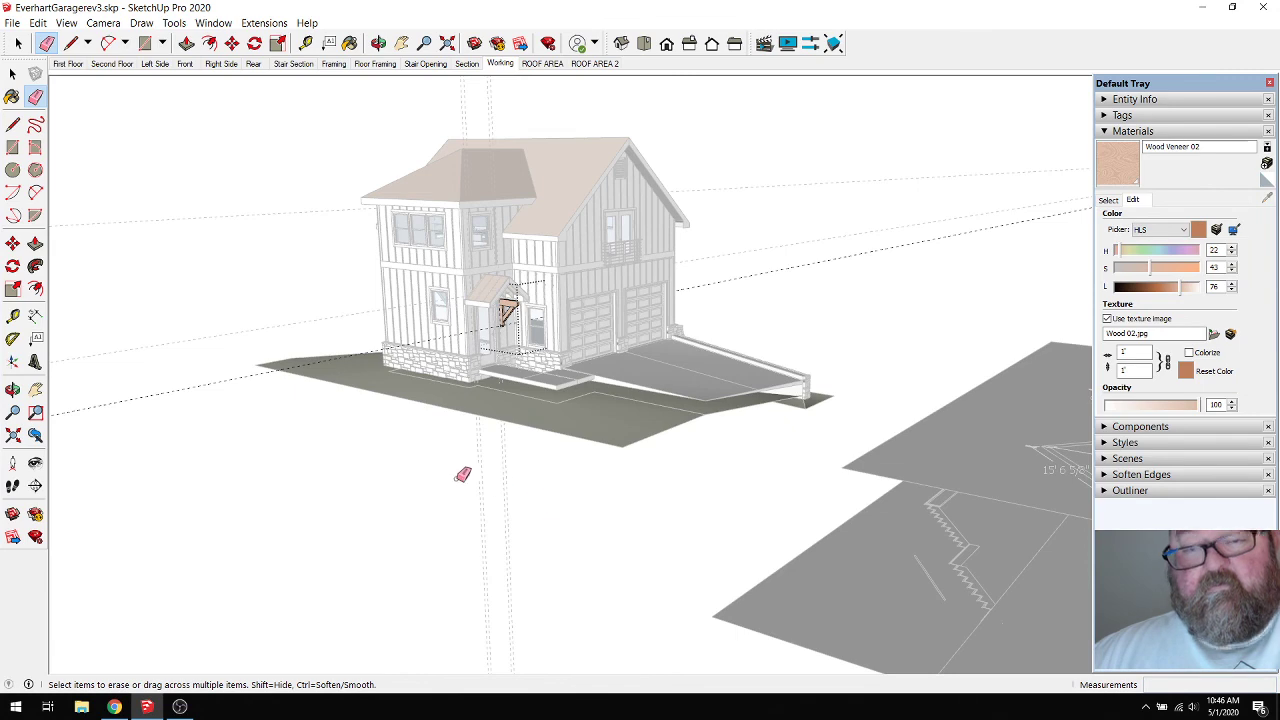
scroll(467, 325, "up", 5)
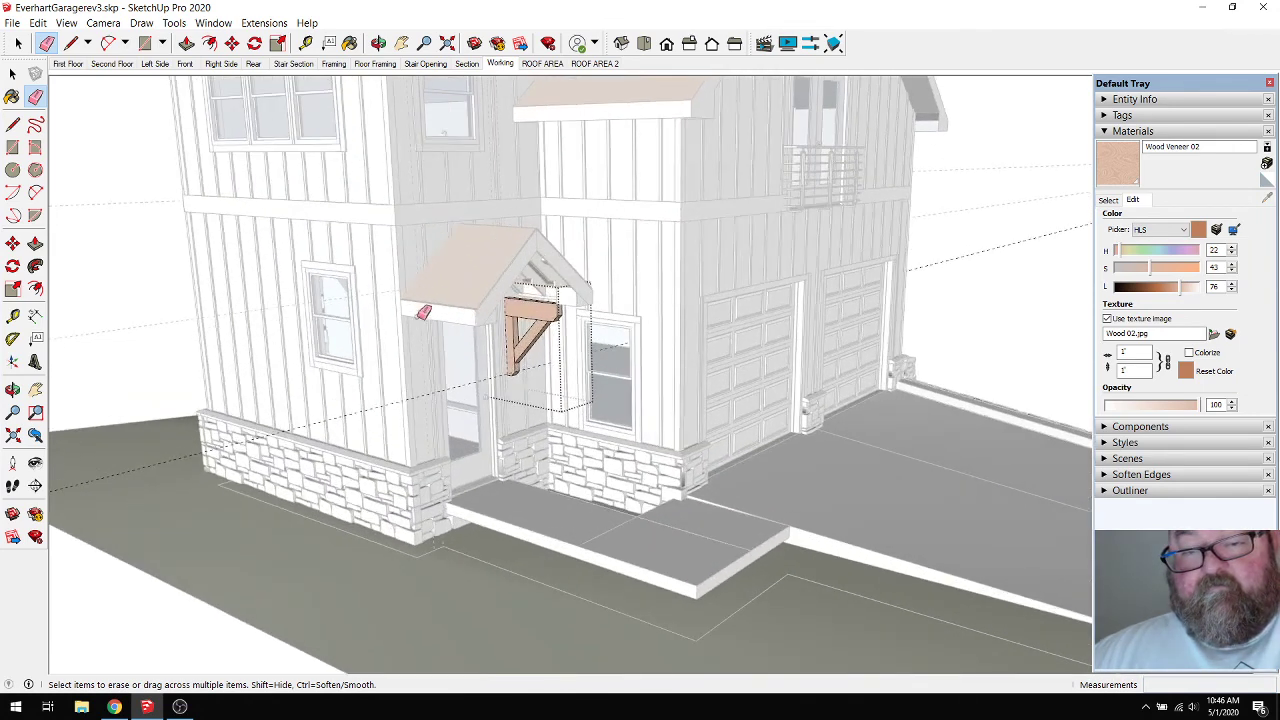
left_click(17, 44)
Exit the component edit, bring the porch bracket into view, and open it for editing.
left_click(17, 44)
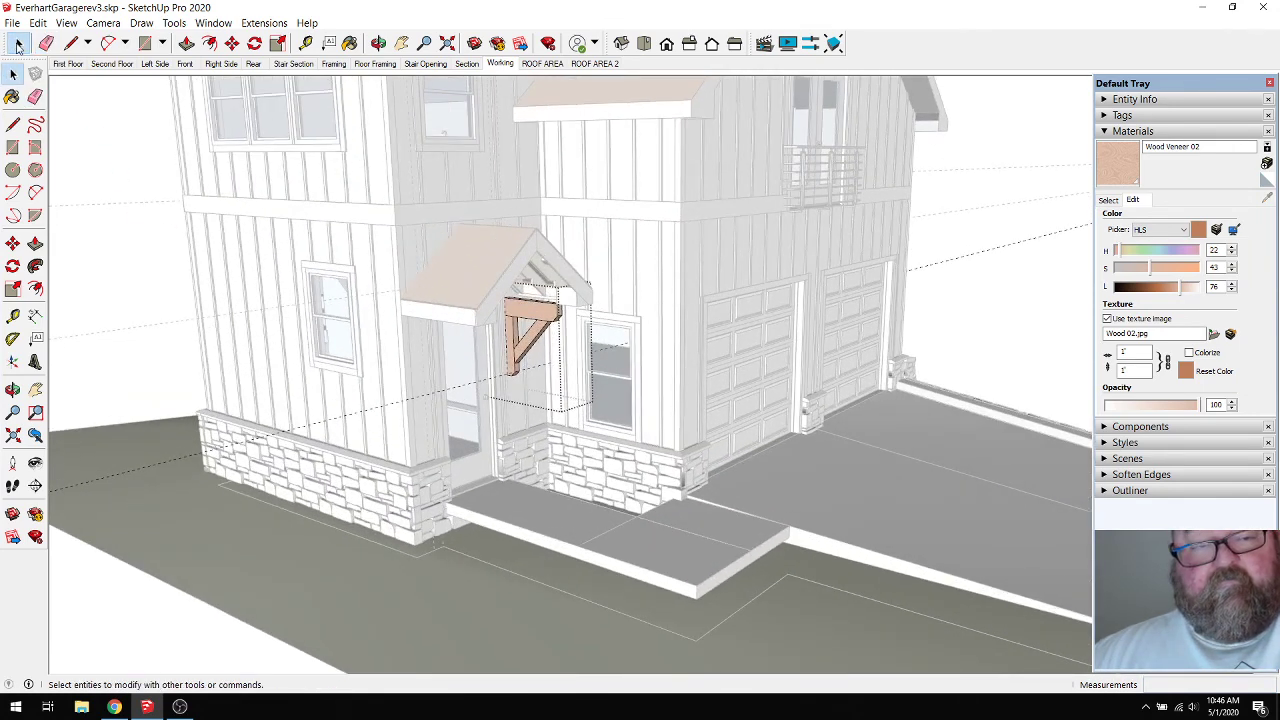
left_click(130, 178)
middle_click_drag(130, 178, 400, 330)
scroll(400, 330, "up", 3)
scroll(562, 338, "up", 4)
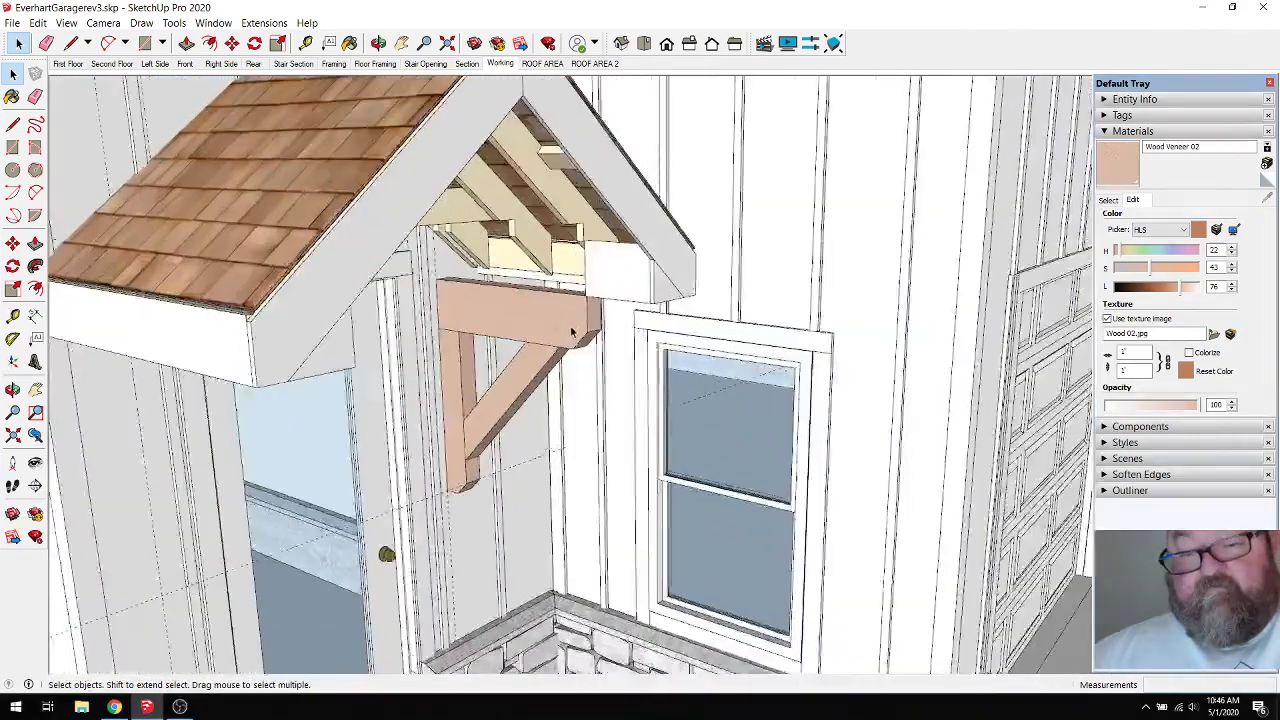
scroll(443, 515, "up", 4)
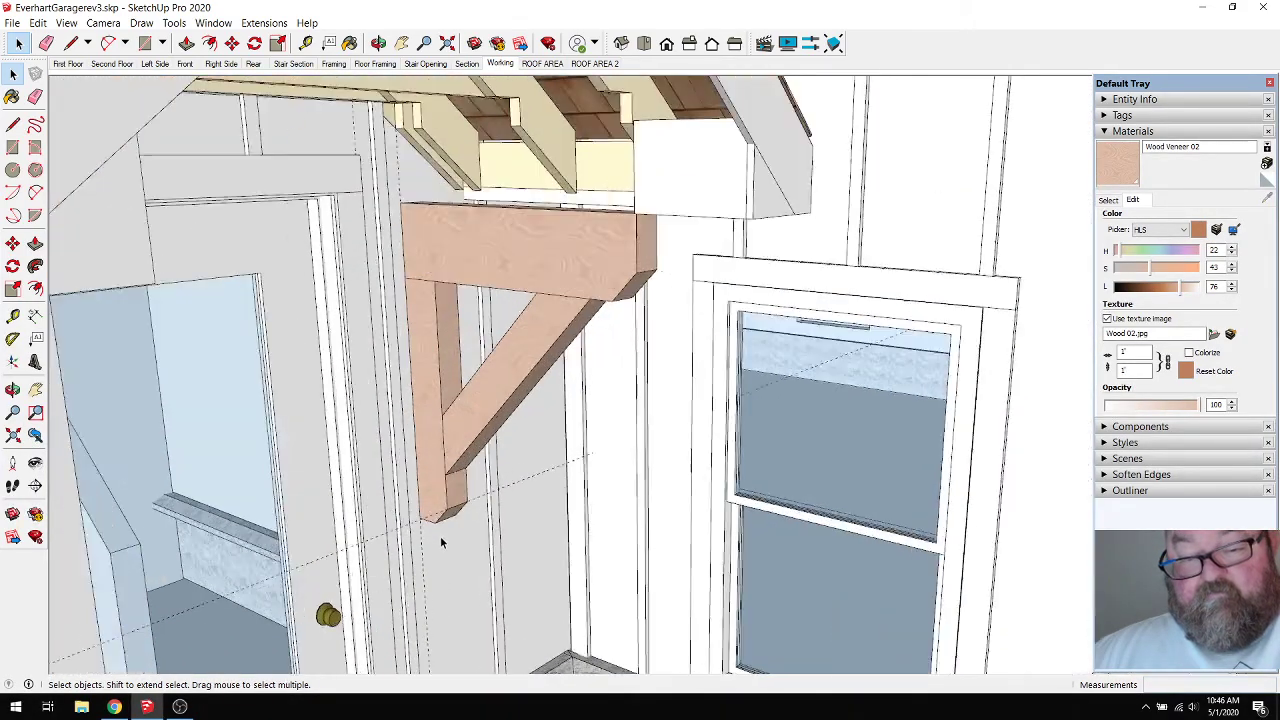
left_click(423, 506)
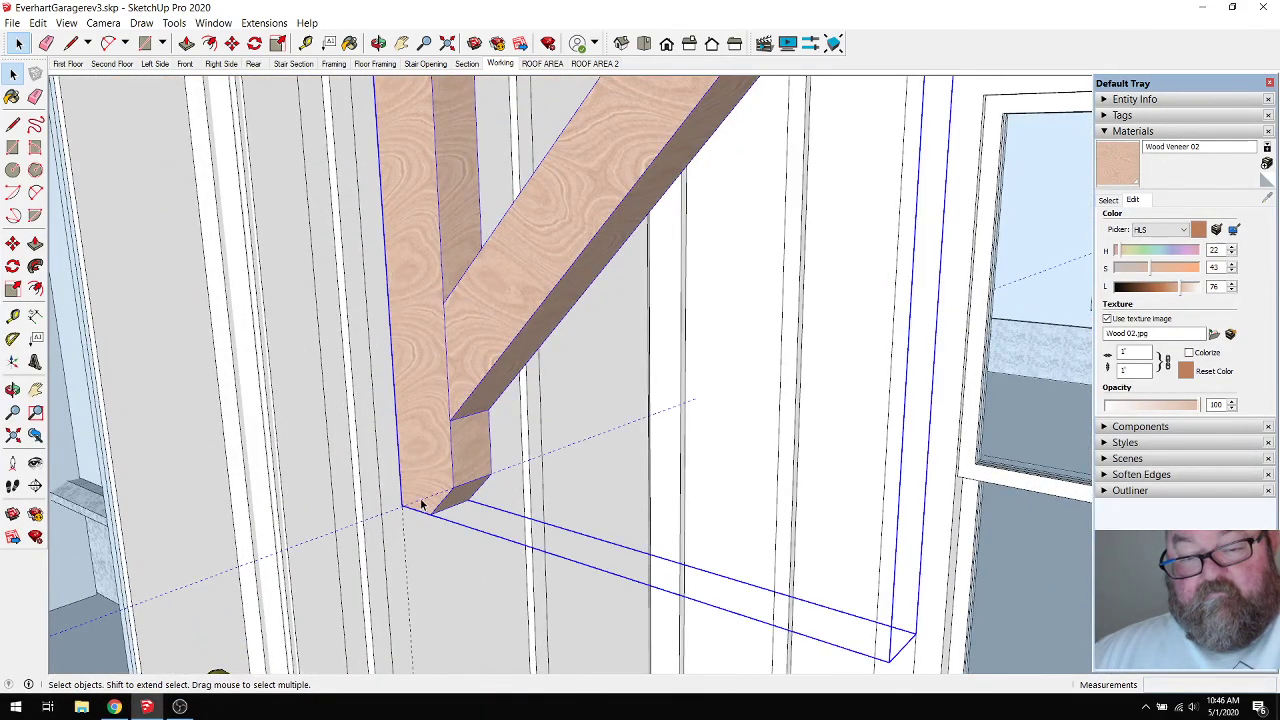
double_click(423, 506)
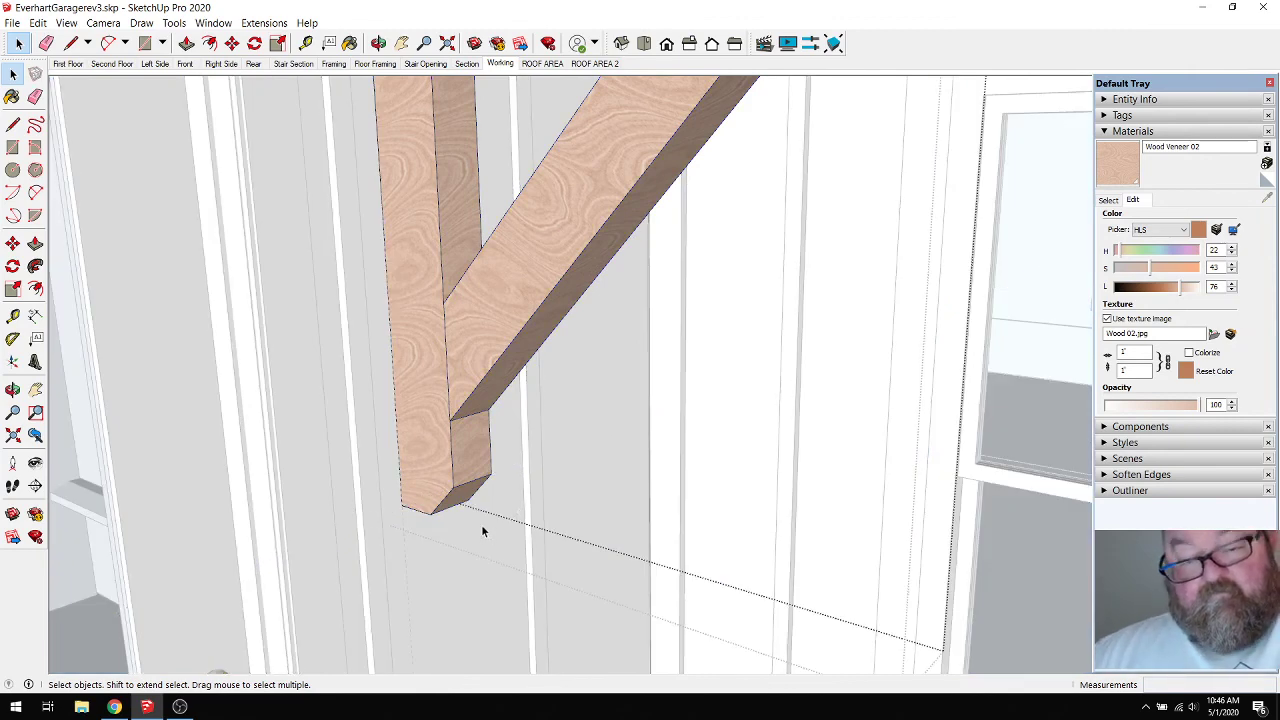
scroll(485, 522, "down", 4)
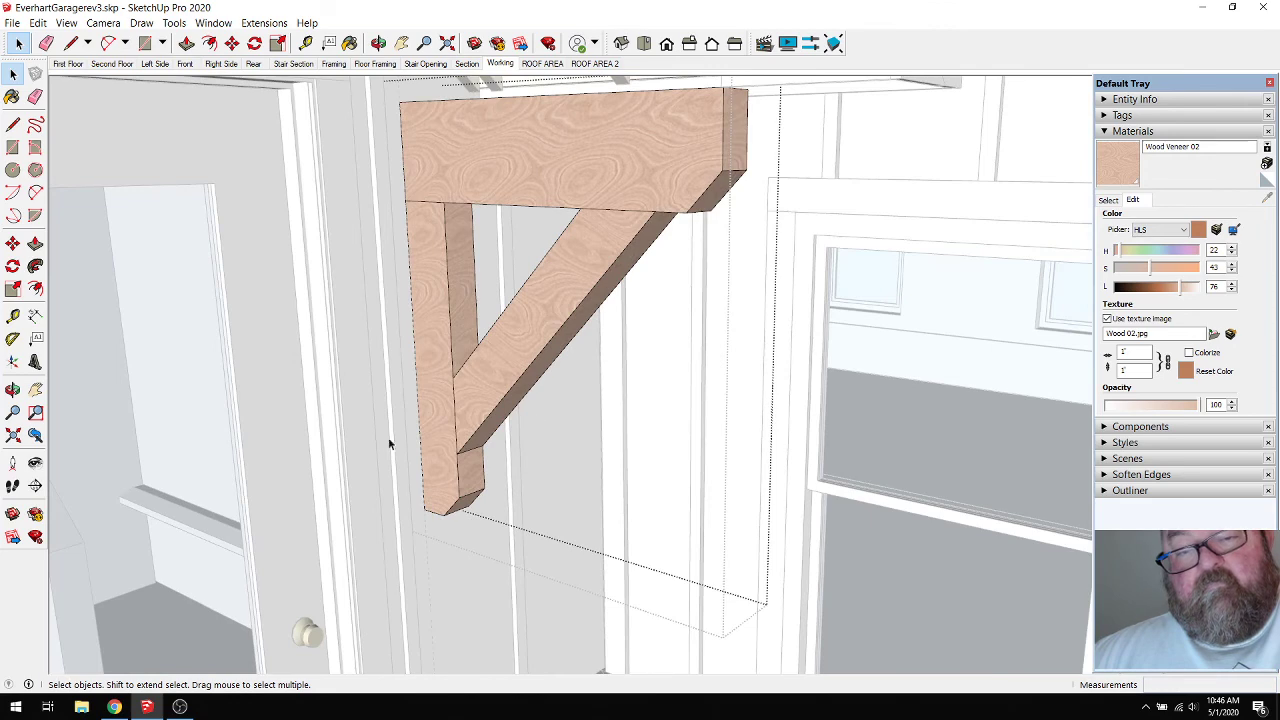
scroll(388, 437, "down", 2)
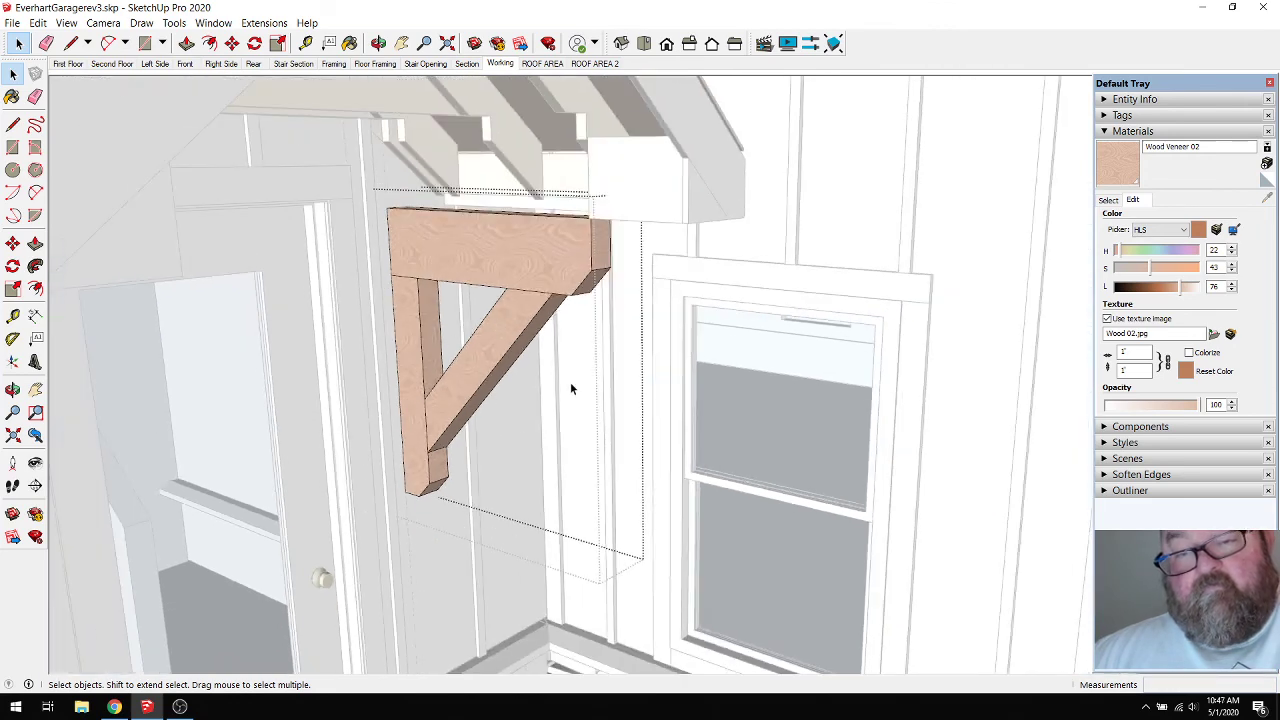
Make the bracket group a component with the definition name bigwoodbracket.
left_click(741, 238)
left_click(557, 242)
right_click(523, 247)
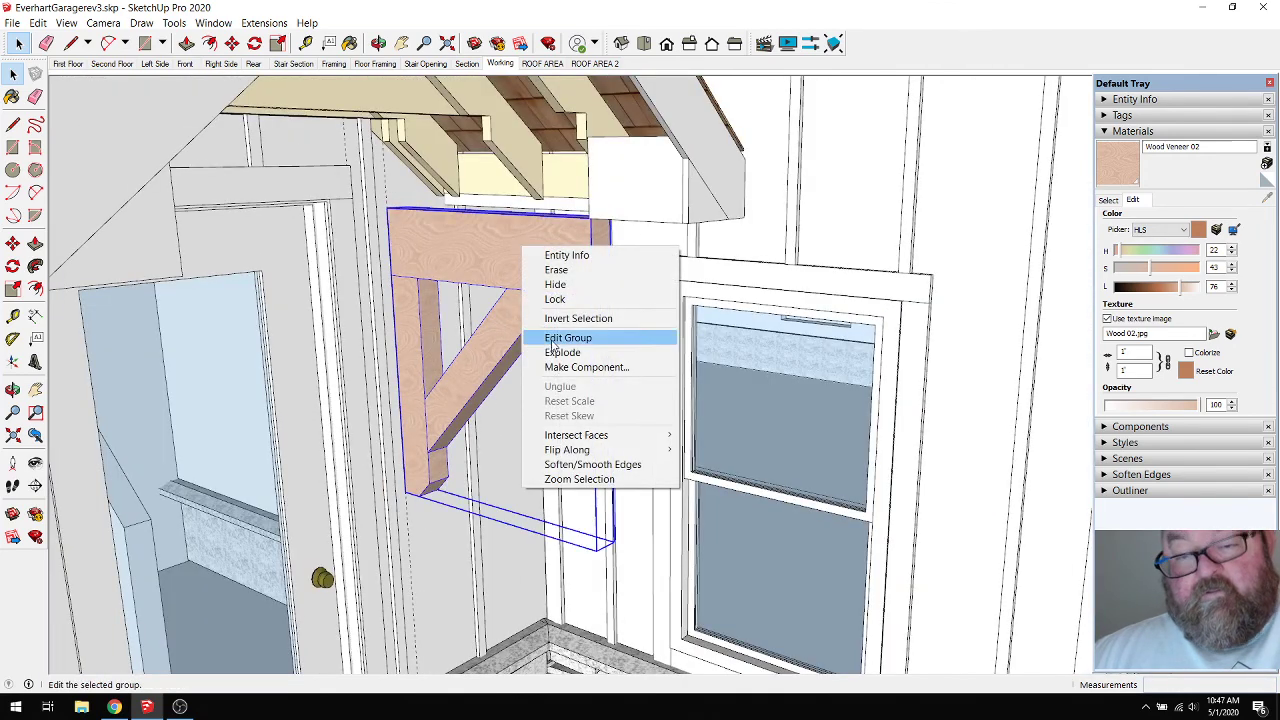
left_click(565, 367)
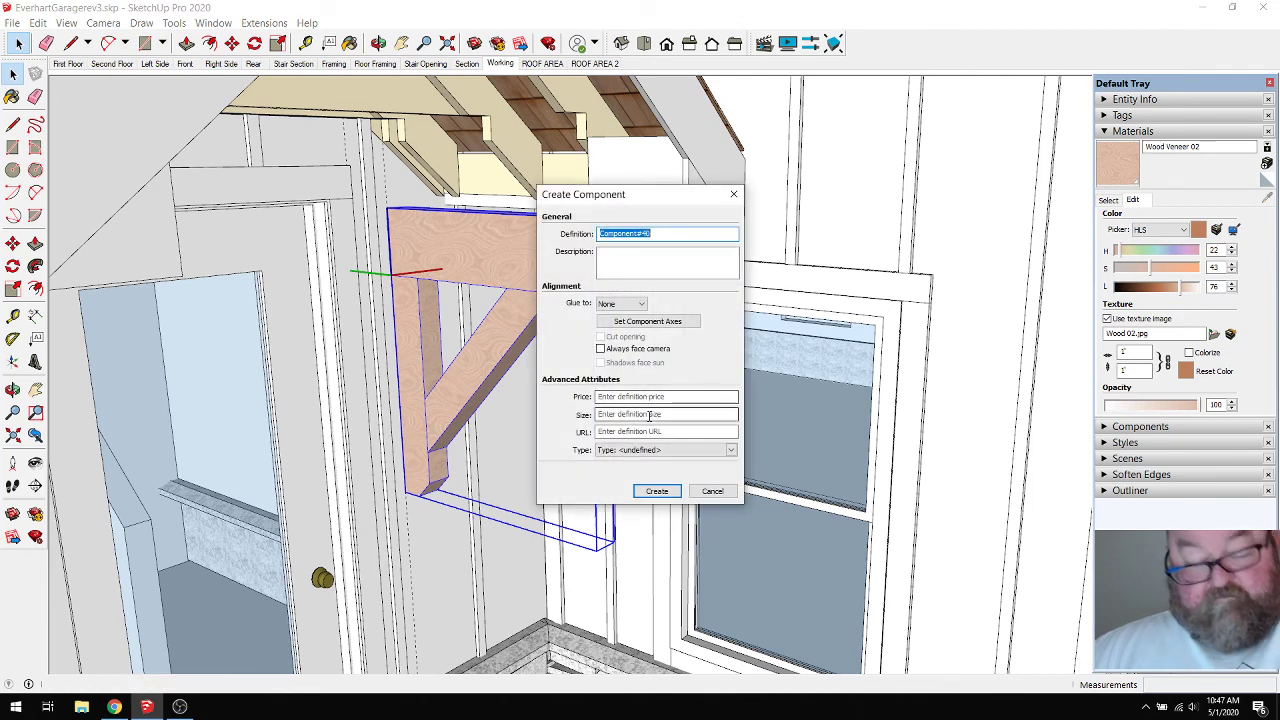
type("bigwoodbracket")
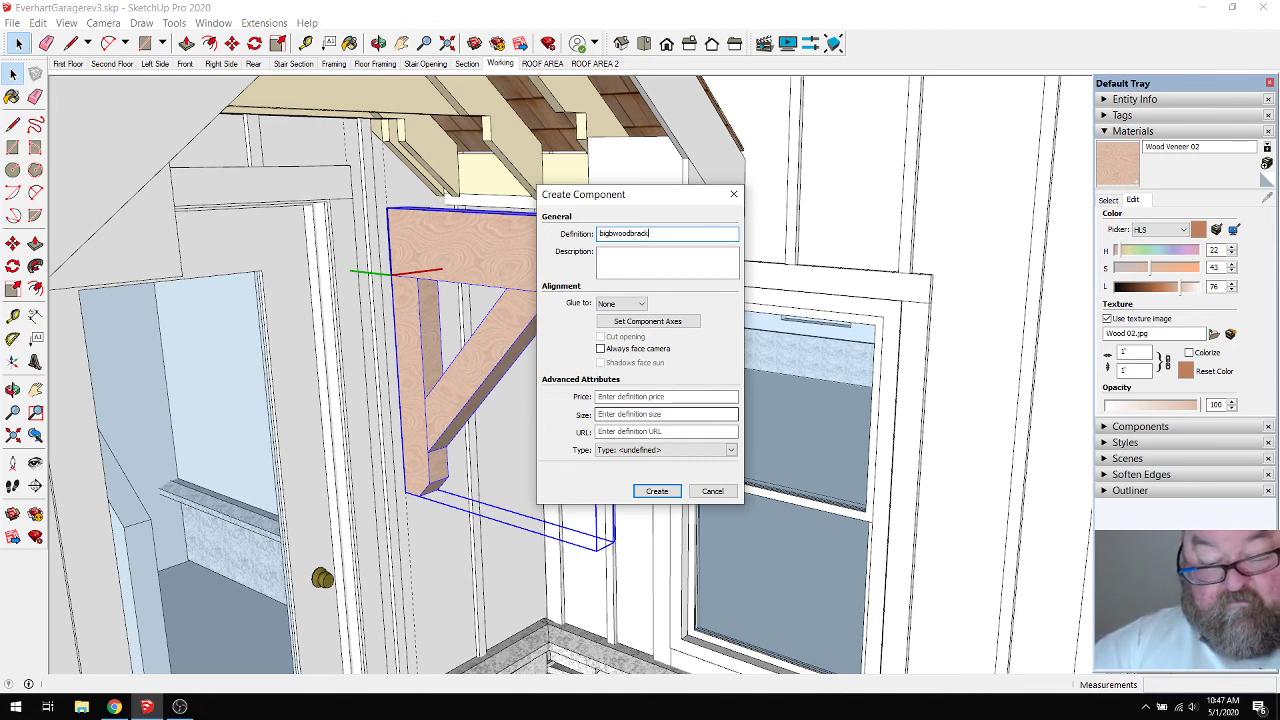
left_click(657, 494)
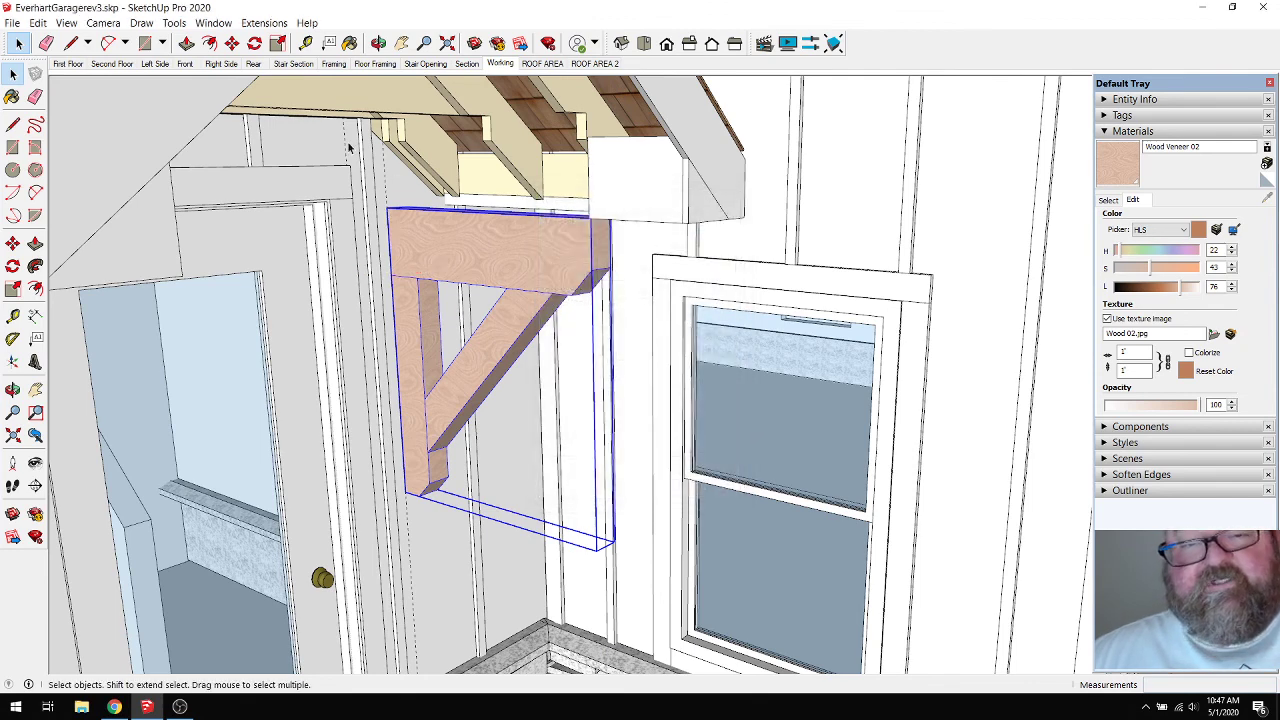
Move the bracket about 2' 1/8" out from the wall.
left_click(231, 43)
scroll(397, 176, "up", 3)
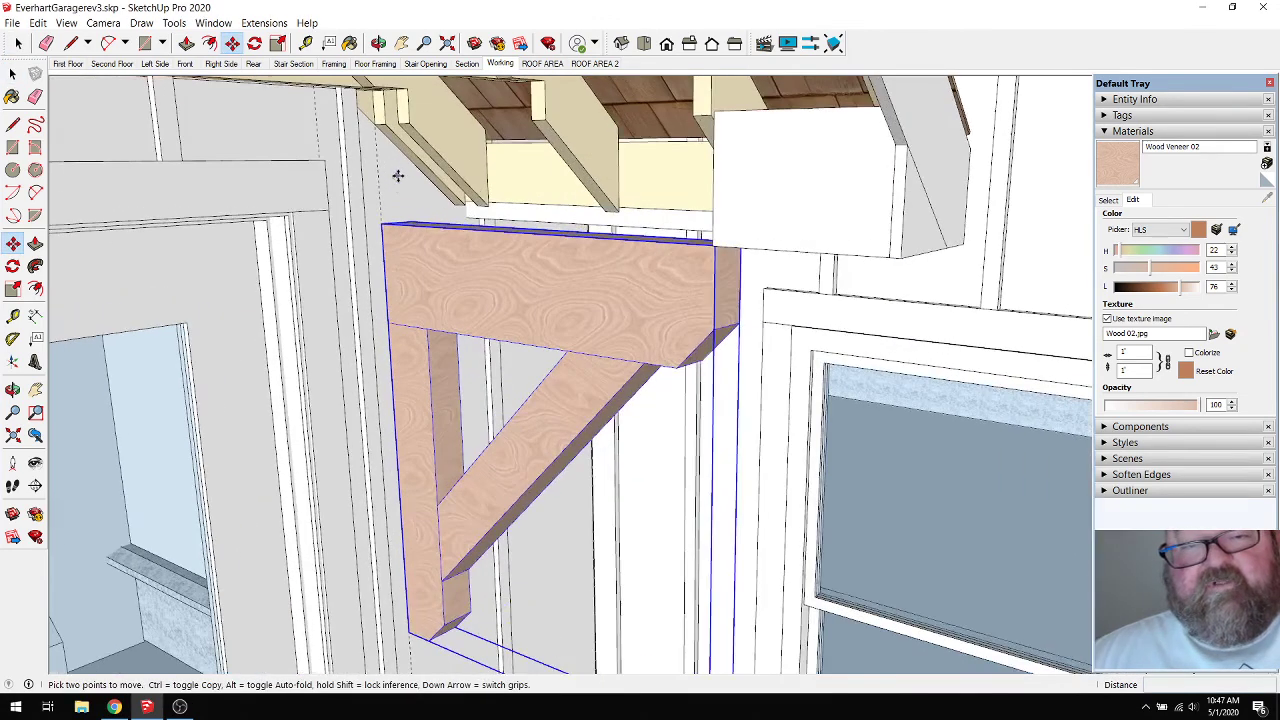
left_click(382, 226)
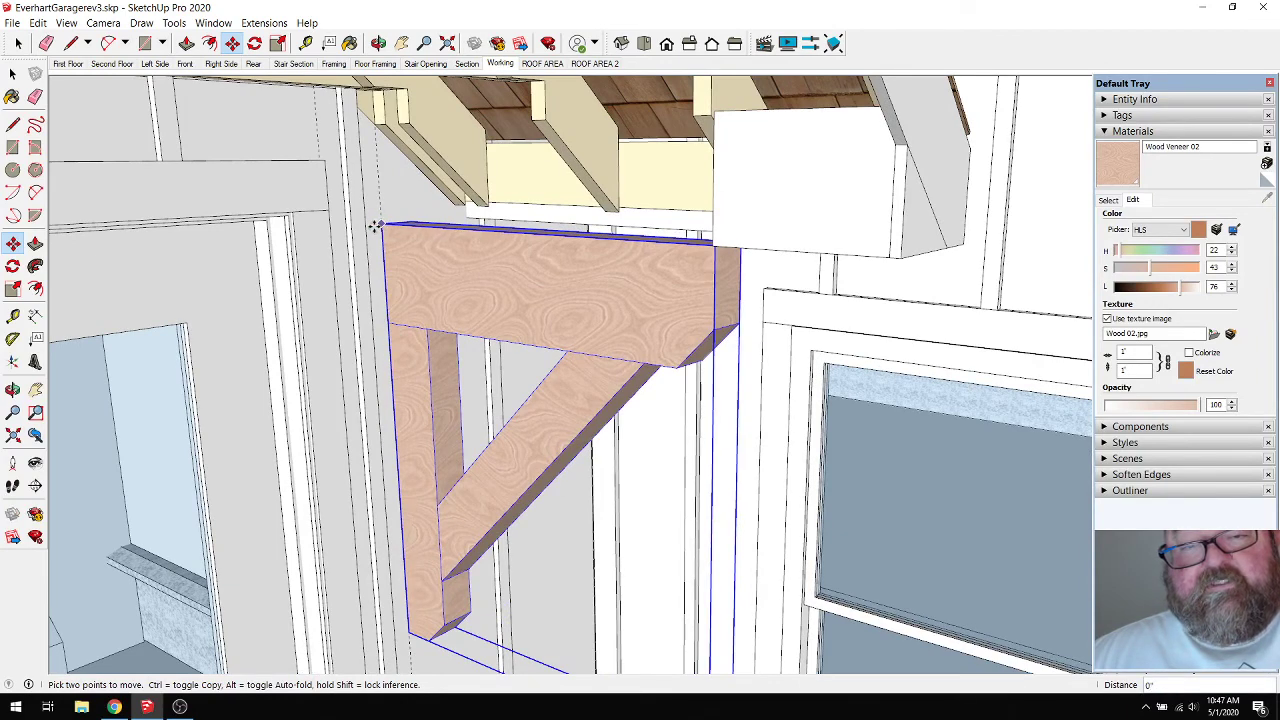
scroll(377, 148, "up", 1)
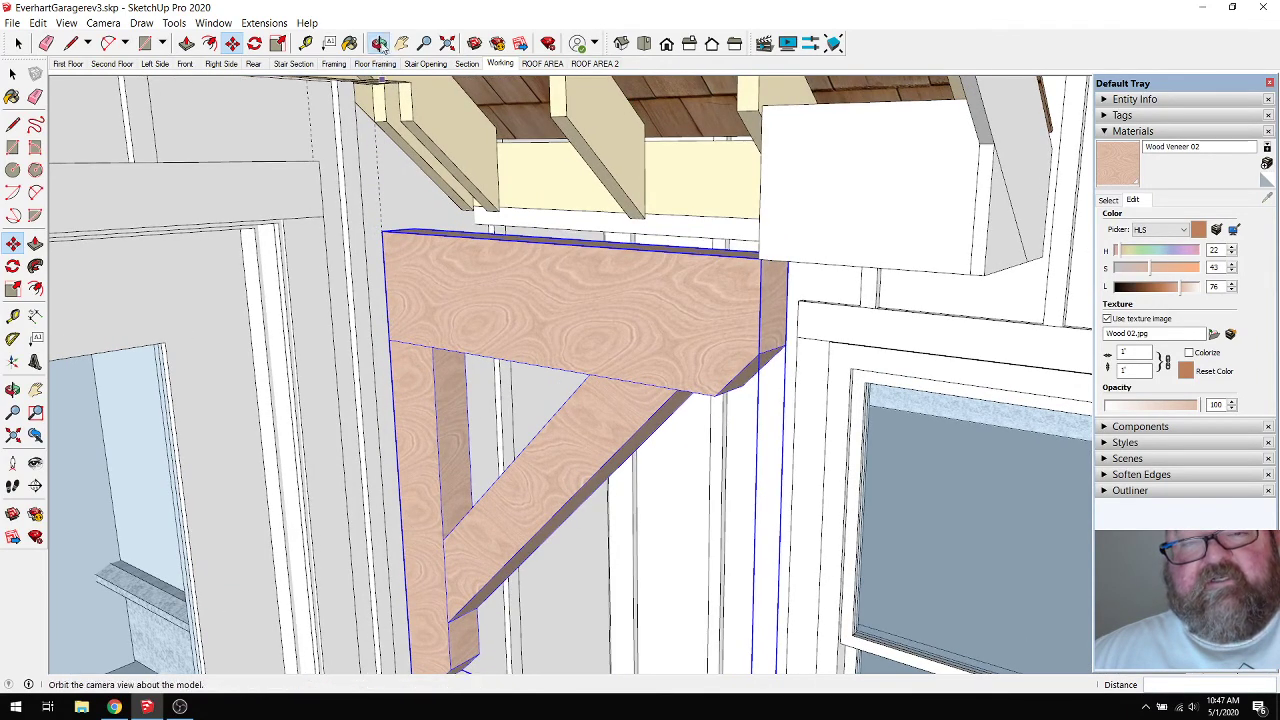
left_click(379, 43)
left_click_drag(395, 140, 393, 177)
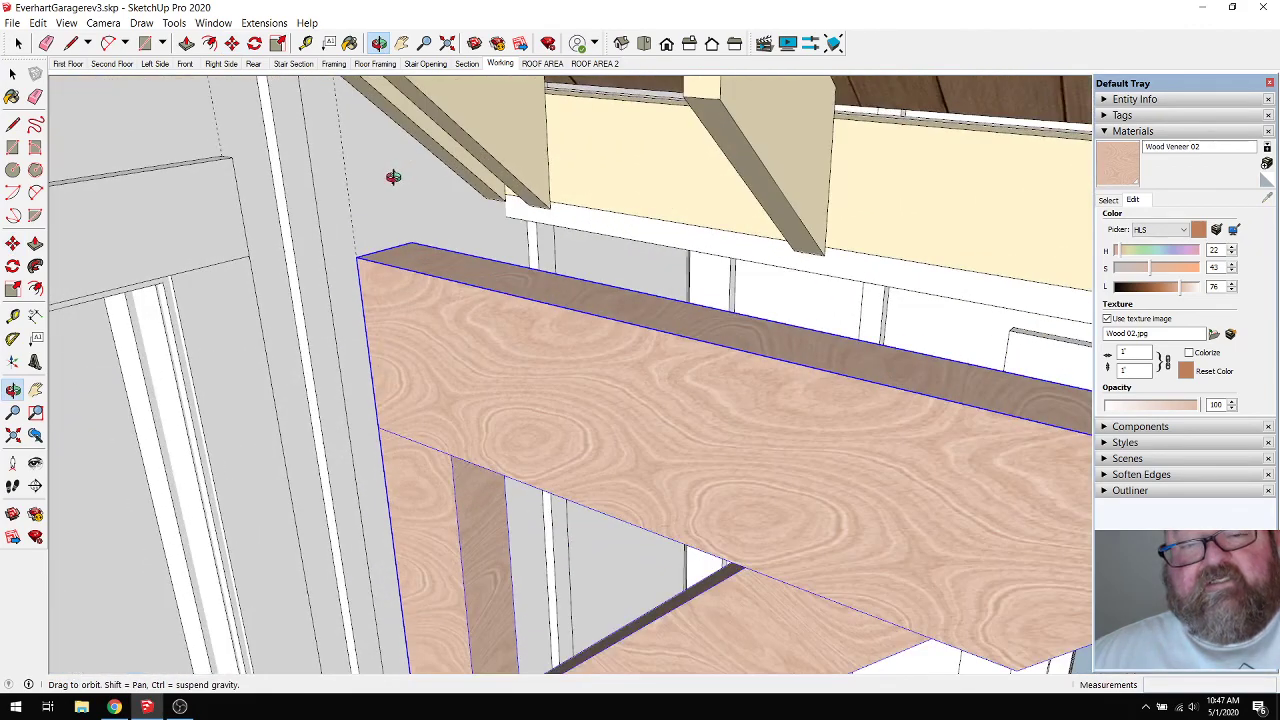
left_click(232, 43)
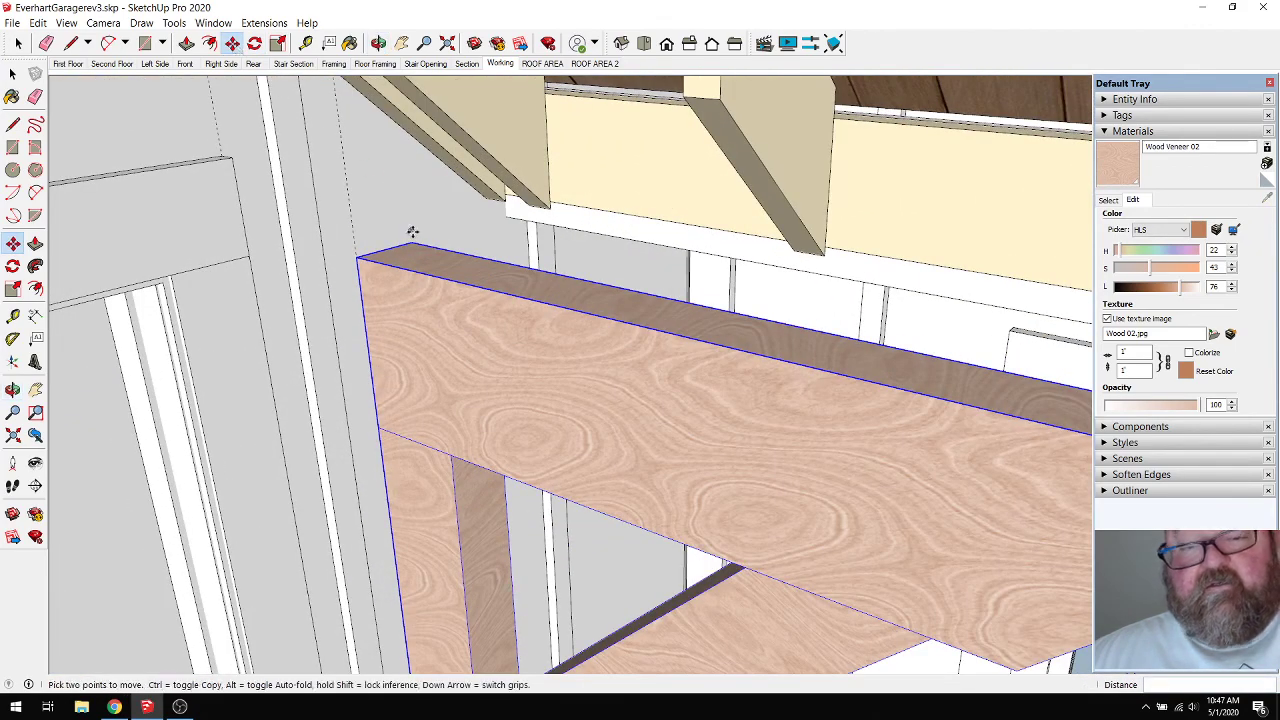
middle_click_drag(414, 237, 505, 165)
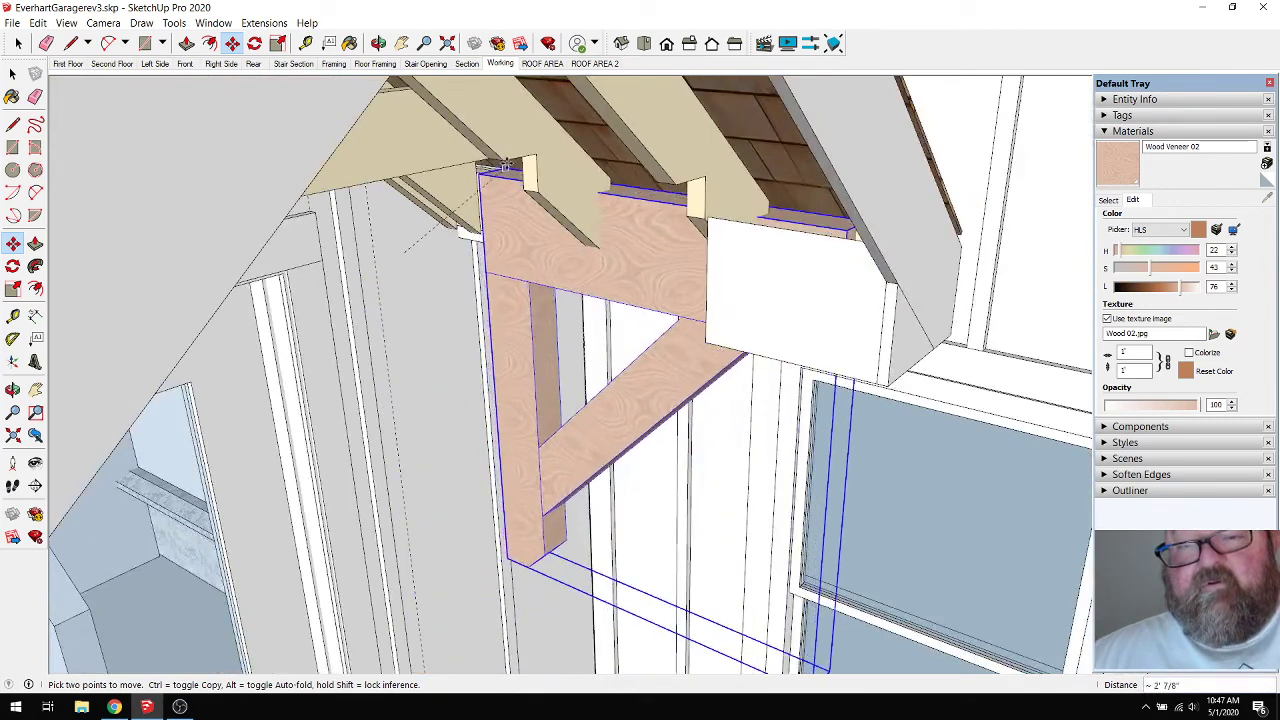
left_click(505, 165)
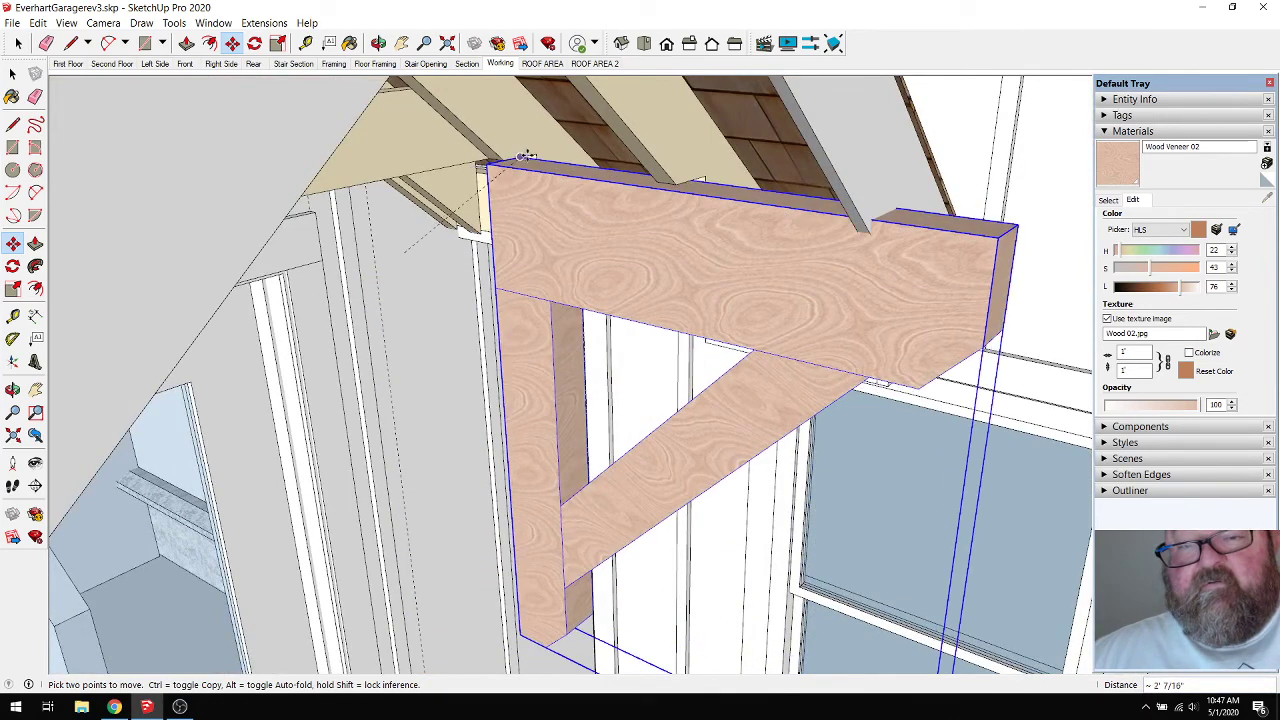
left_click(299, 75)
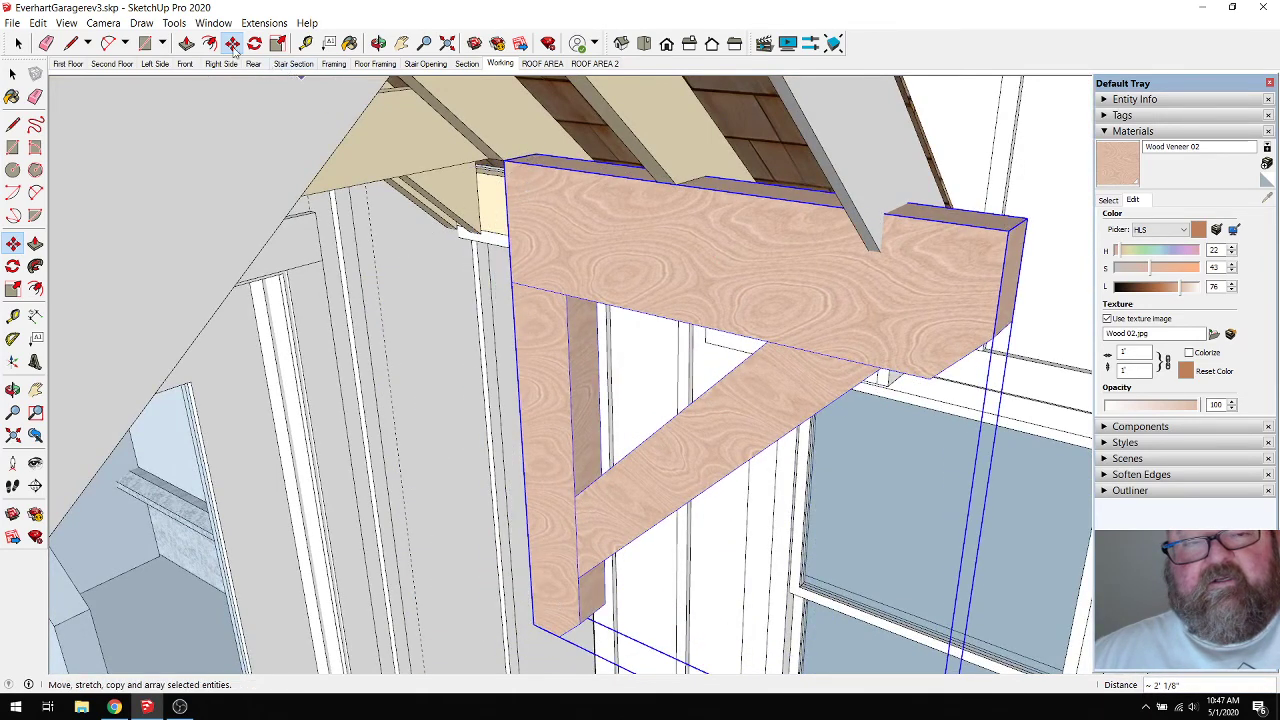
Slide the bracket inward into place and orbit to check it beside the door.
left_click(514, 352)
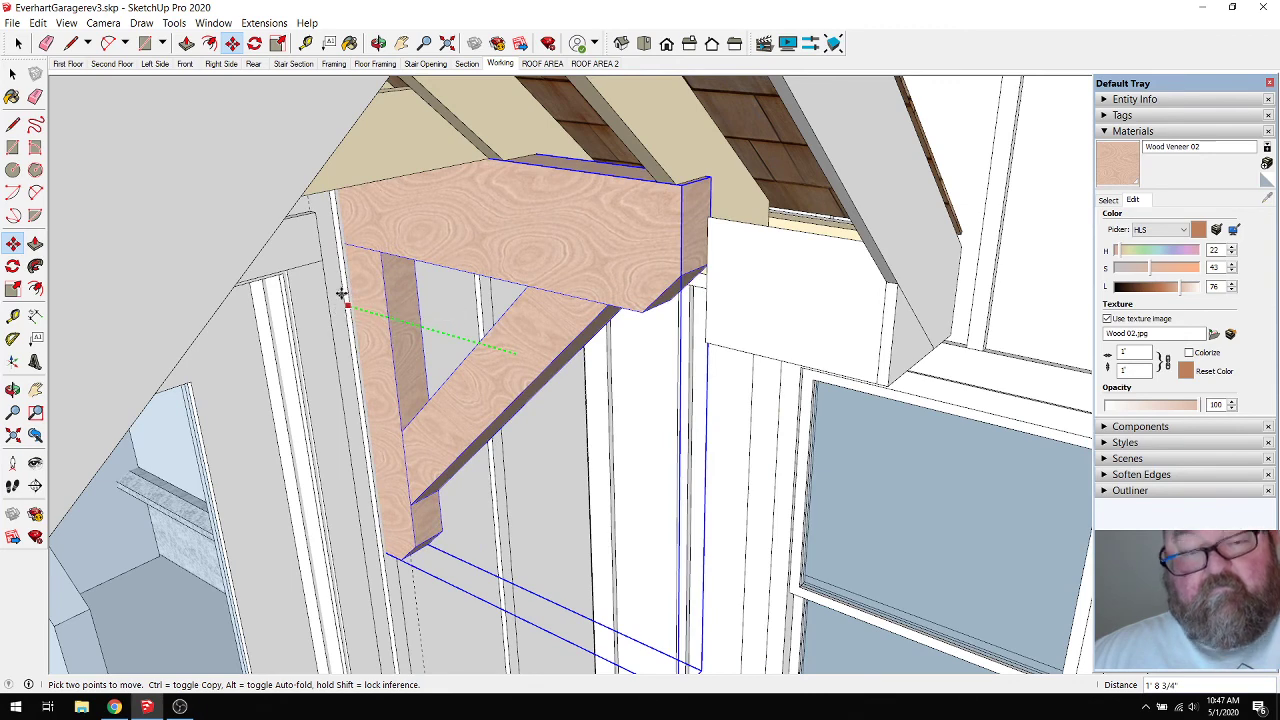
left_click(332, 248)
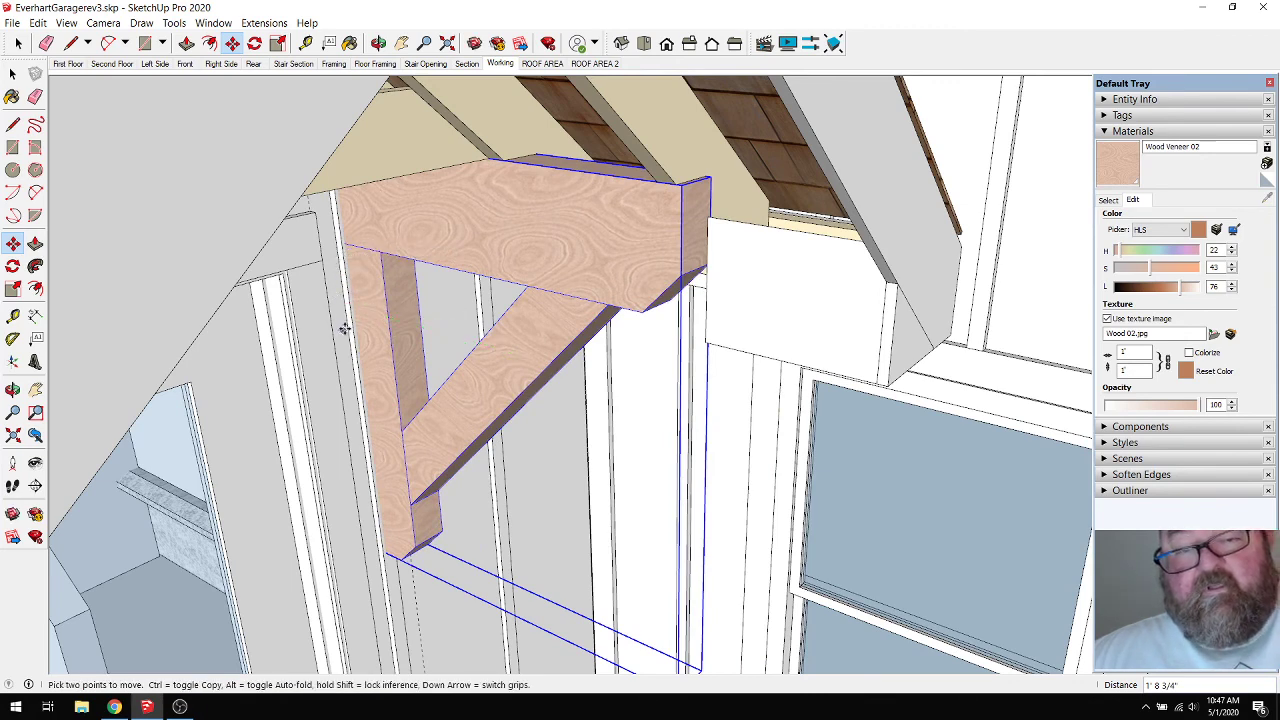
scroll(366, 335, "up", 2)
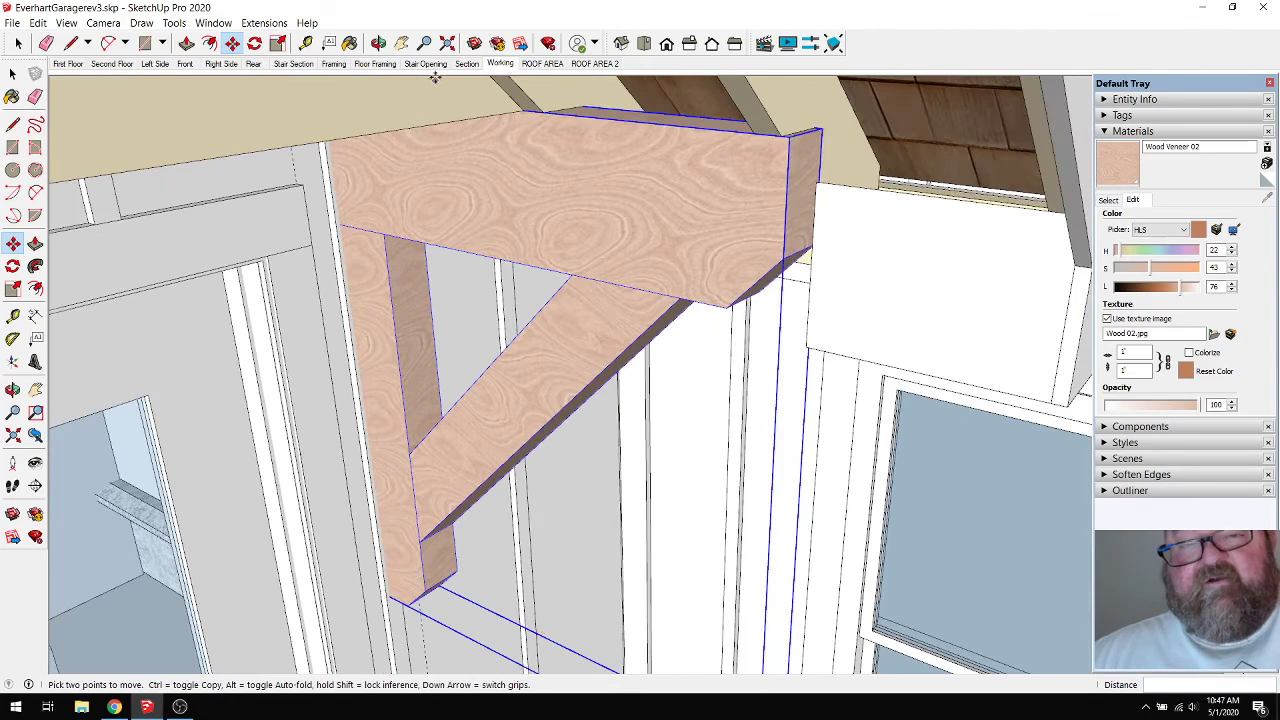
left_click(380, 43)
left_click_drag(430, 150, 486, 145)
left_click_drag(475, 222, 350, 336)
scroll(350, 330, "up", 6)
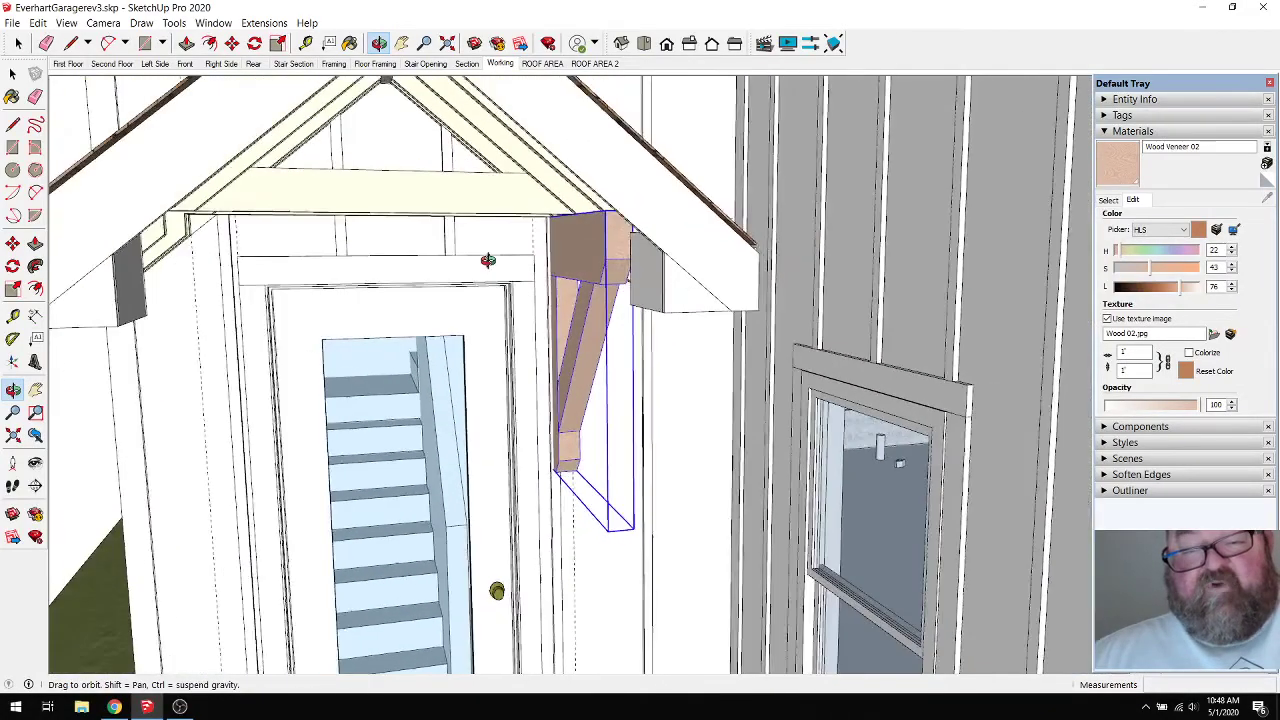
left_click_drag(488, 260, 425, 266)
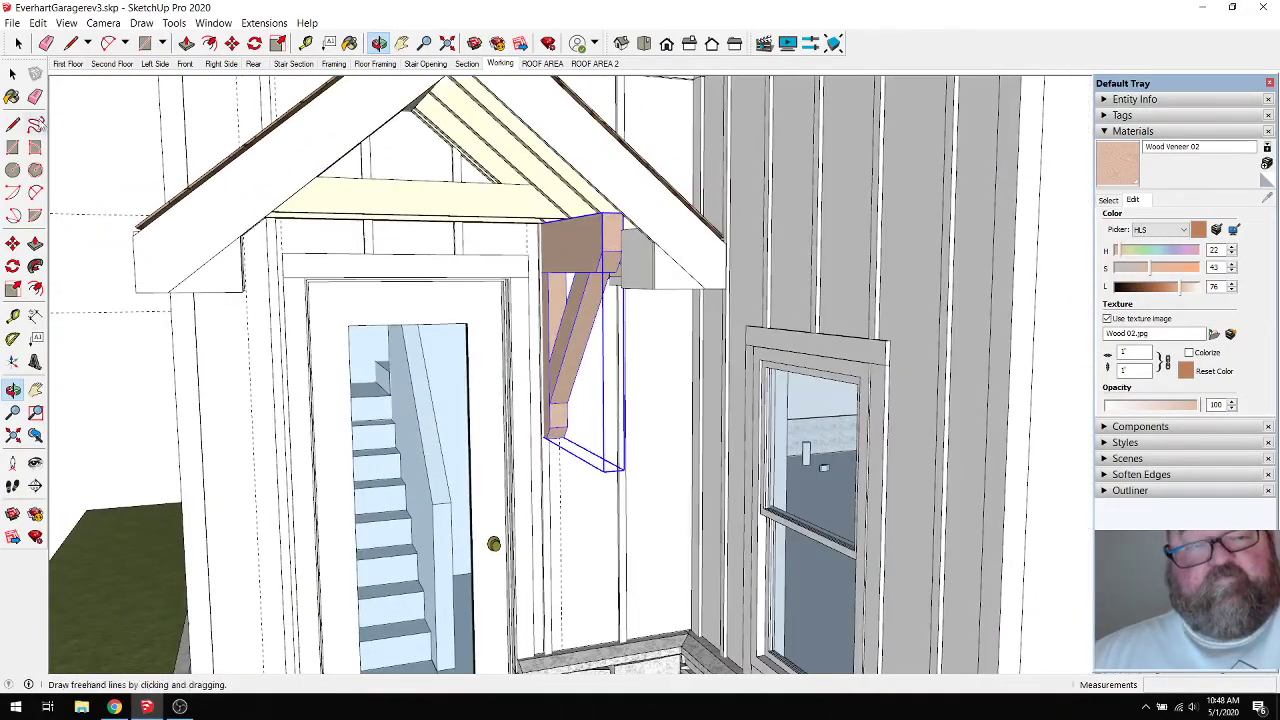
left_click(18, 43)
left_click(383, 172)
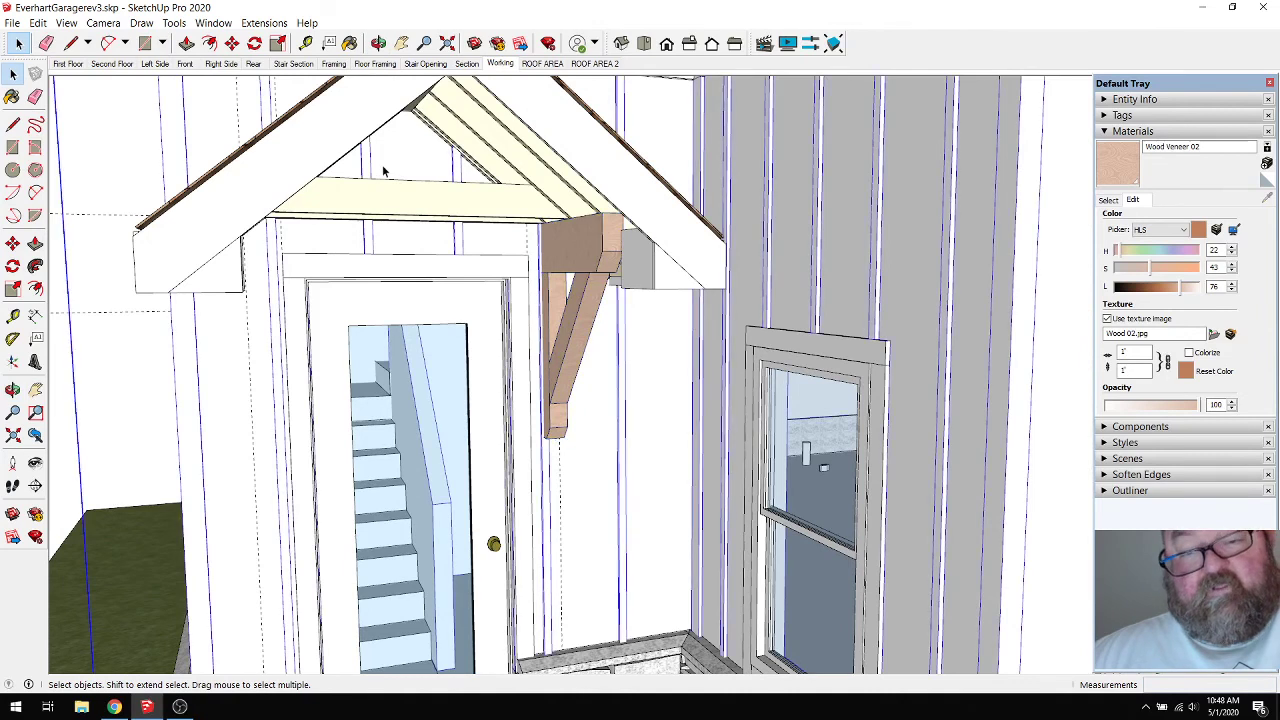
left_click(571, 243)
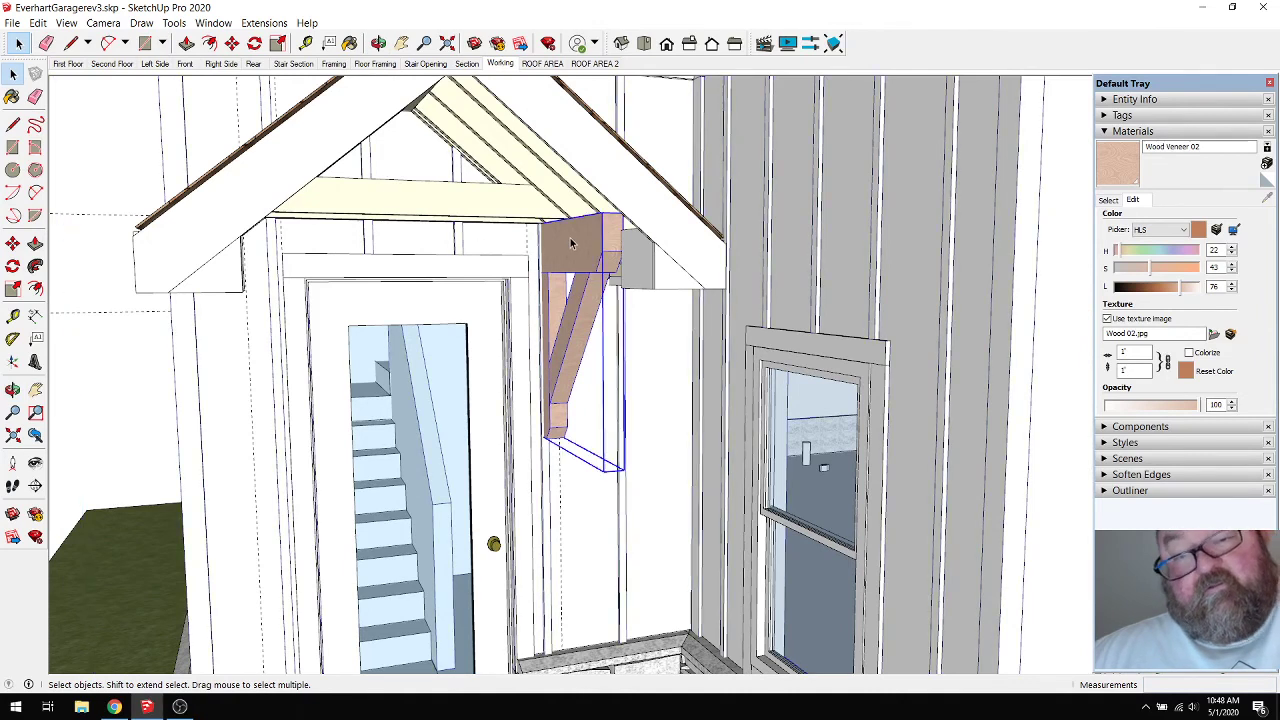
left_click(231, 43)
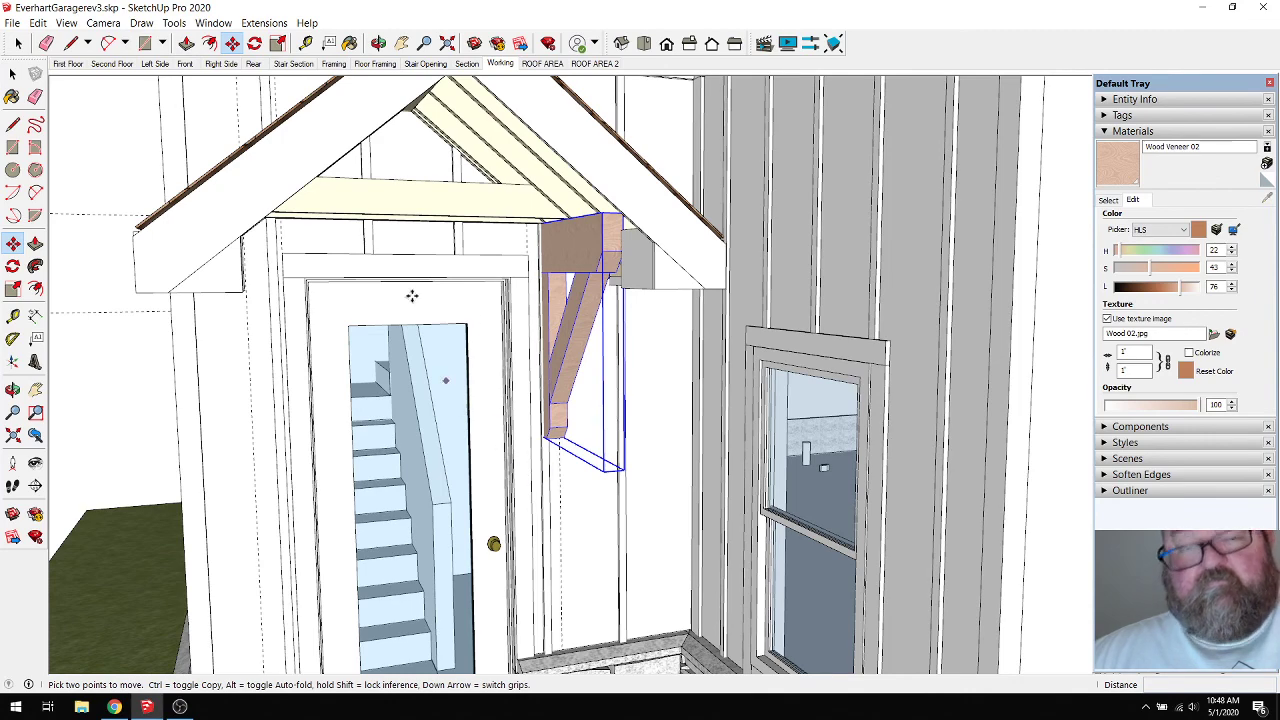
left_click(378, 43)
left_click_drag(390, 205, 375, 151)
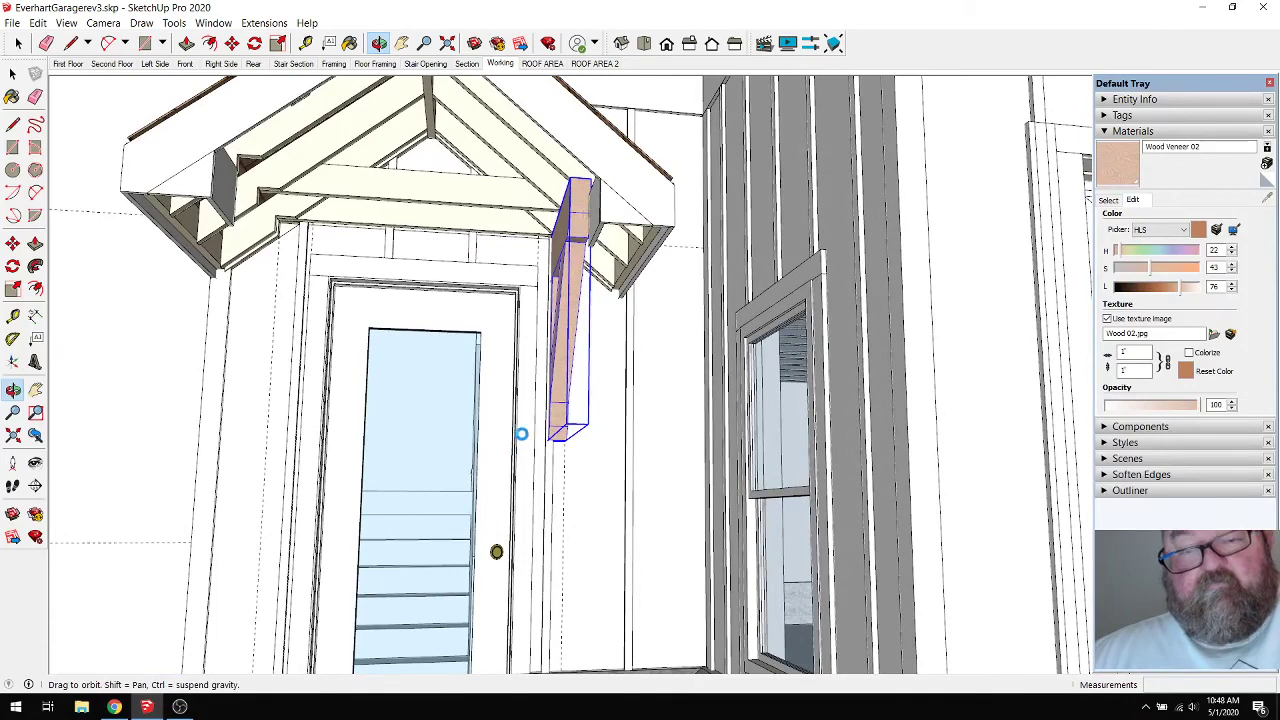
scroll(529, 437, "up", 2)
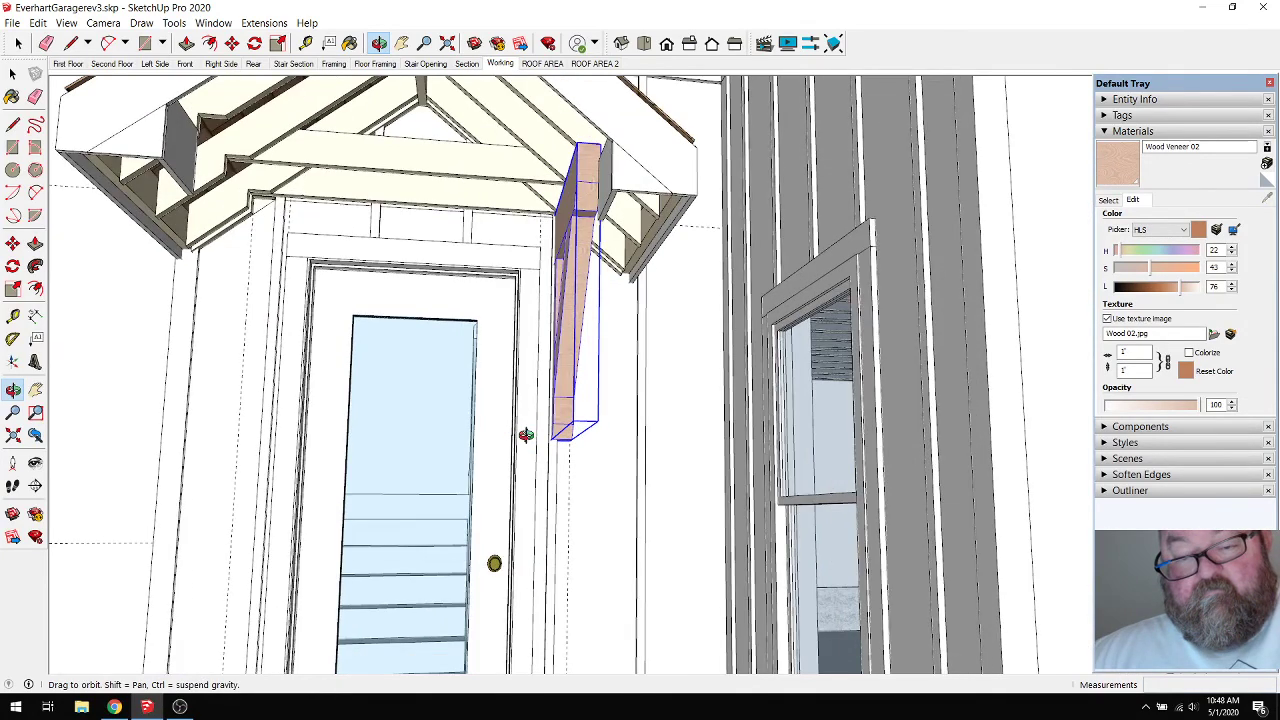
scroll(524, 446, "up", 2)
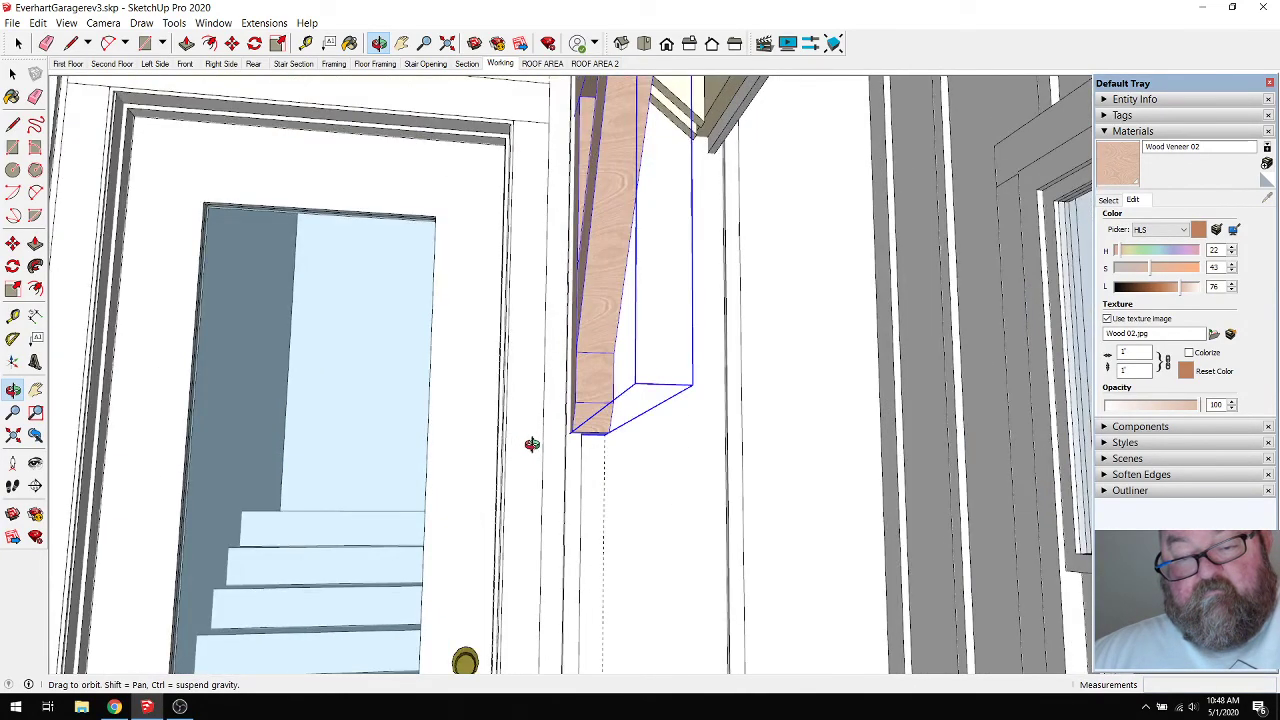
scroll(454, 371, "up", 3)
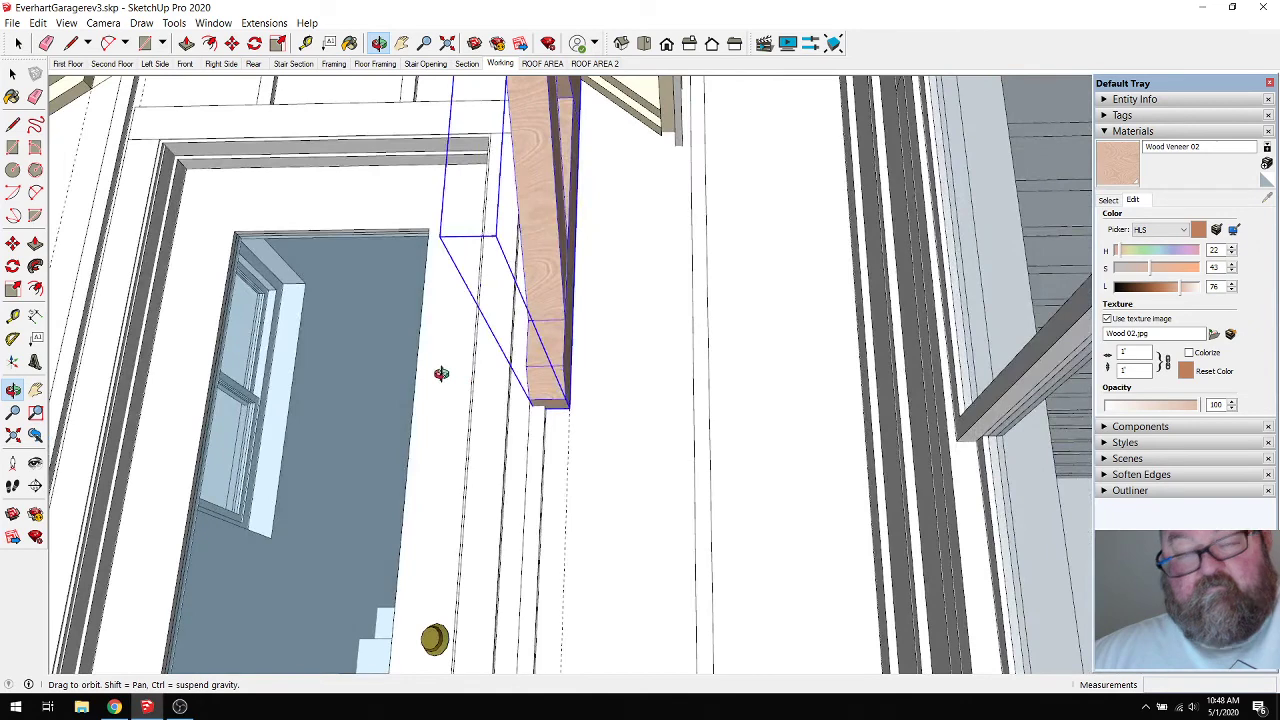
Copy the bracket to the left of the door and realign it with the right one.
left_click(232, 43)
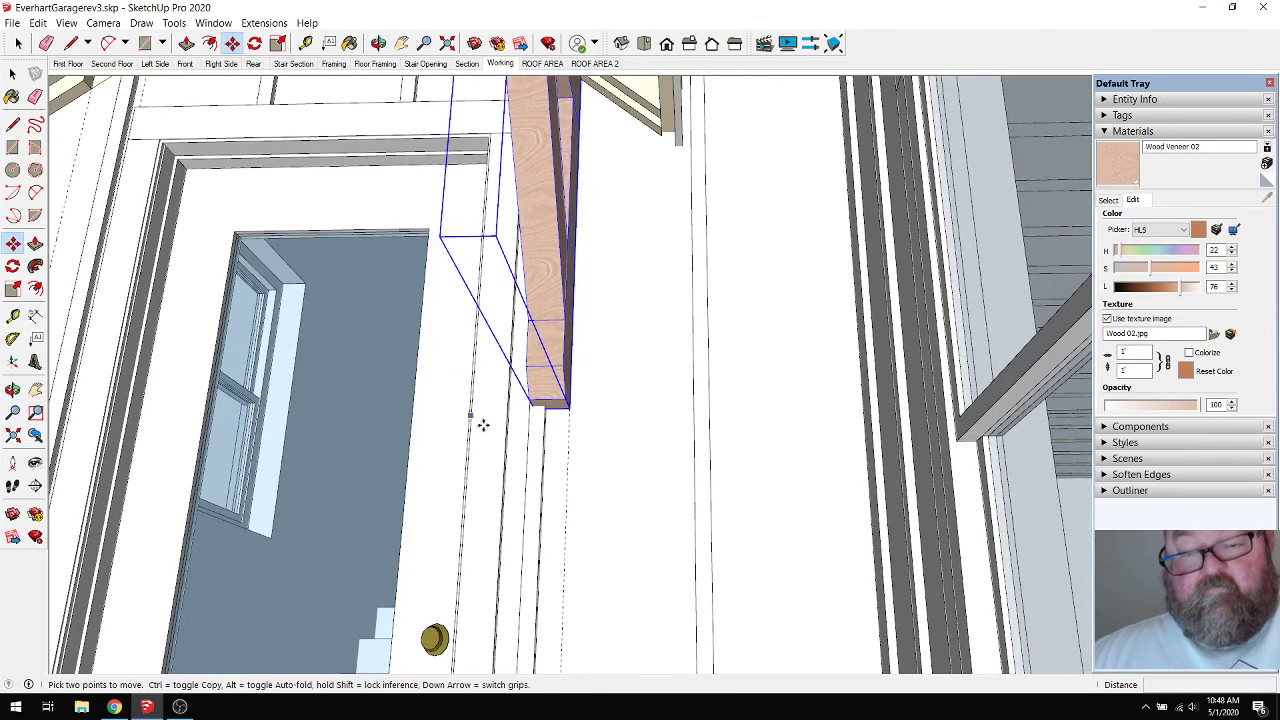
left_click(568, 408)
key("ctrl")
scroll(606, 417, "down", 5)
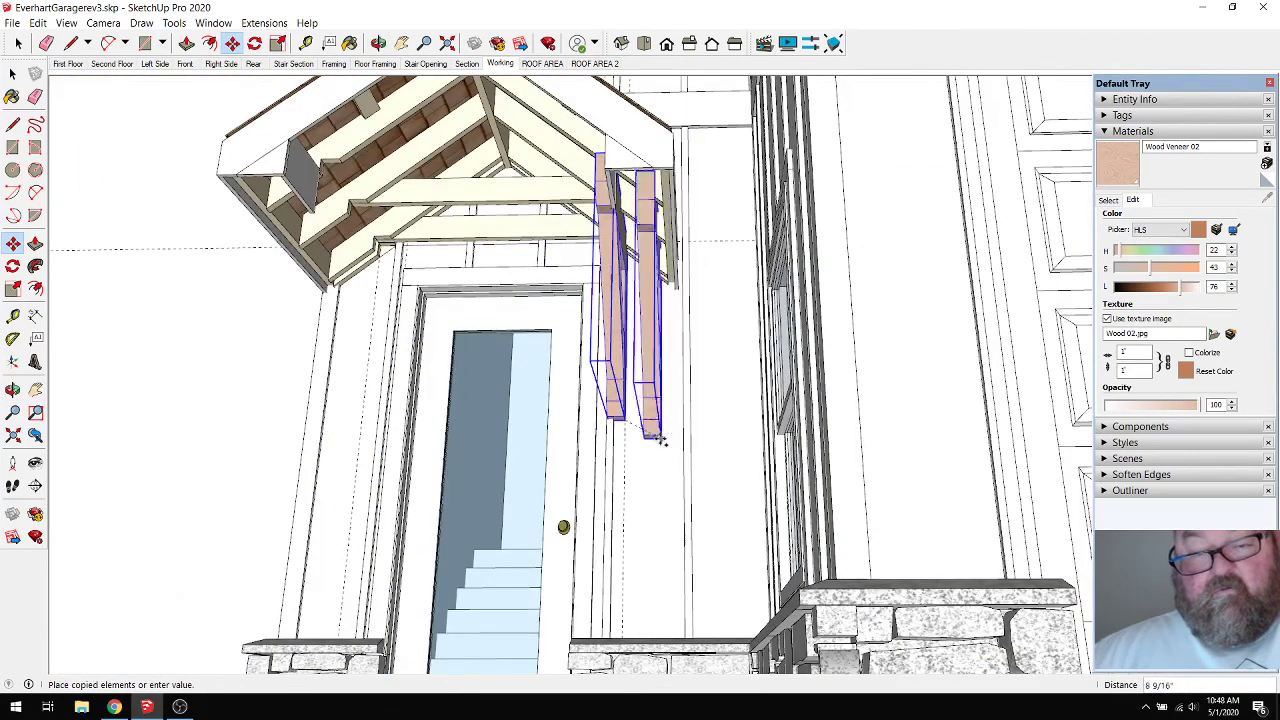
left_click(356, 421)
scroll(337, 432, "up", 8)
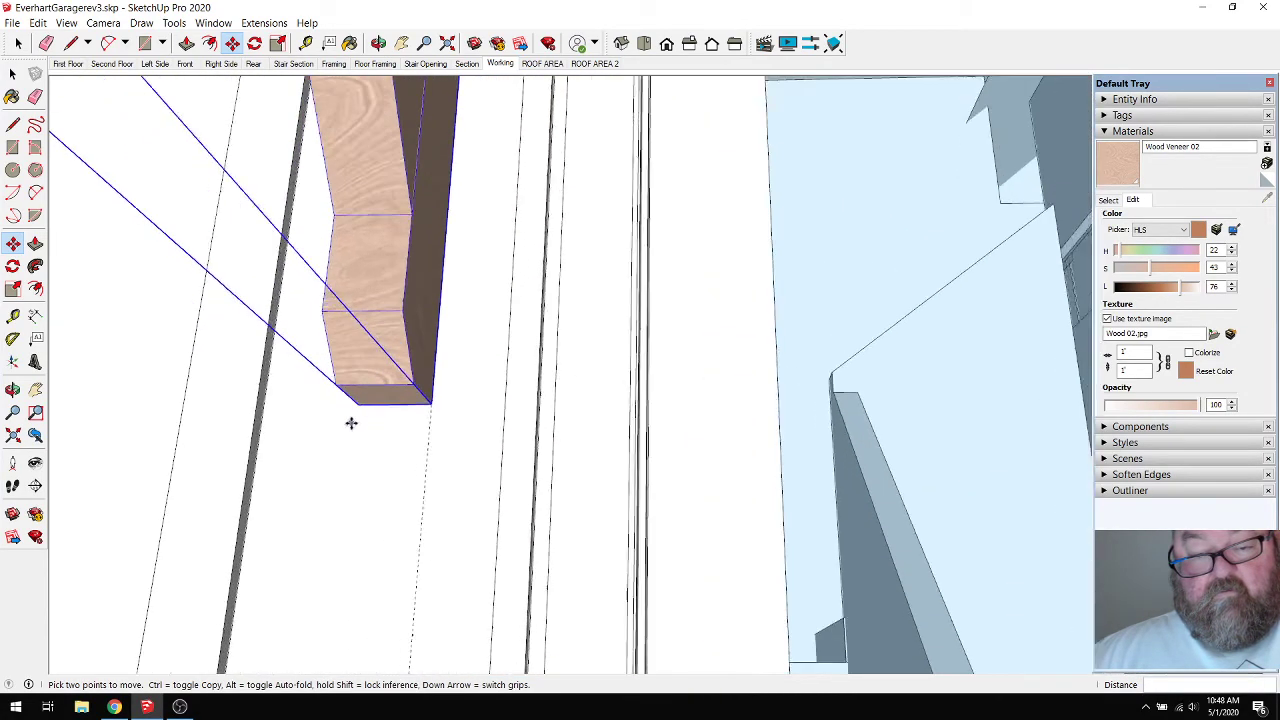
left_click(361, 406)
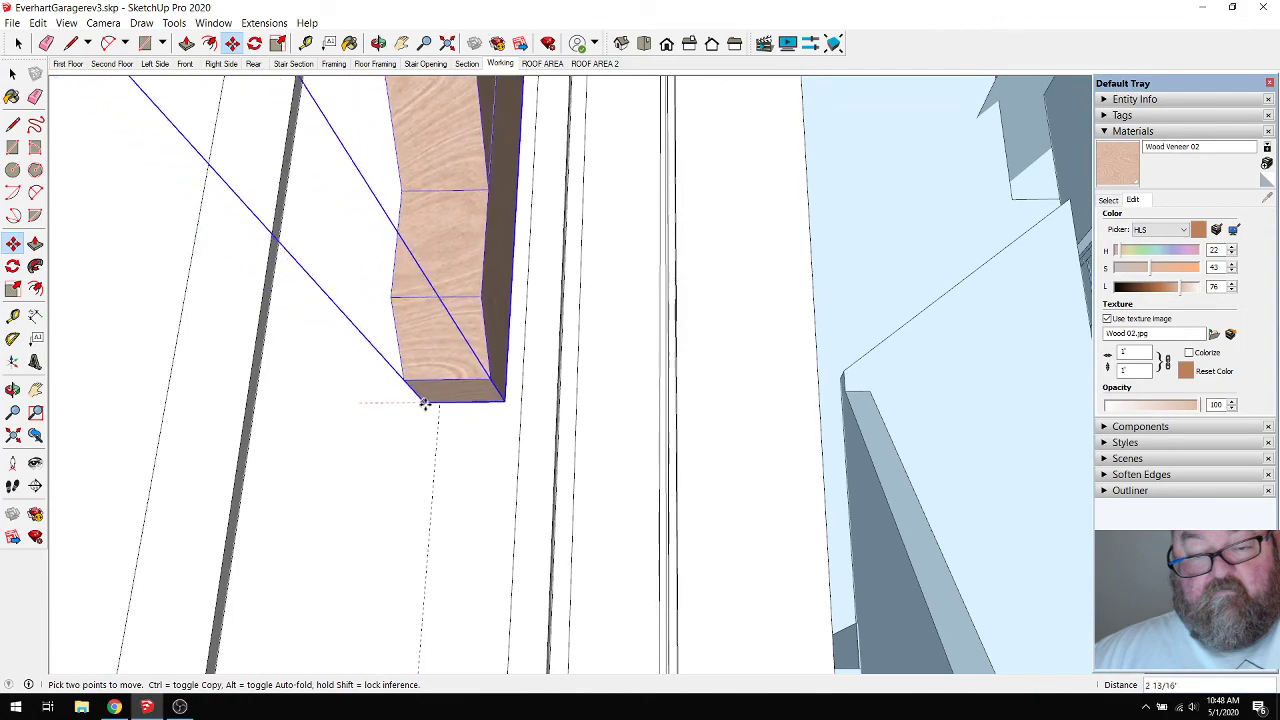
scroll(510, 492, "down", 6)
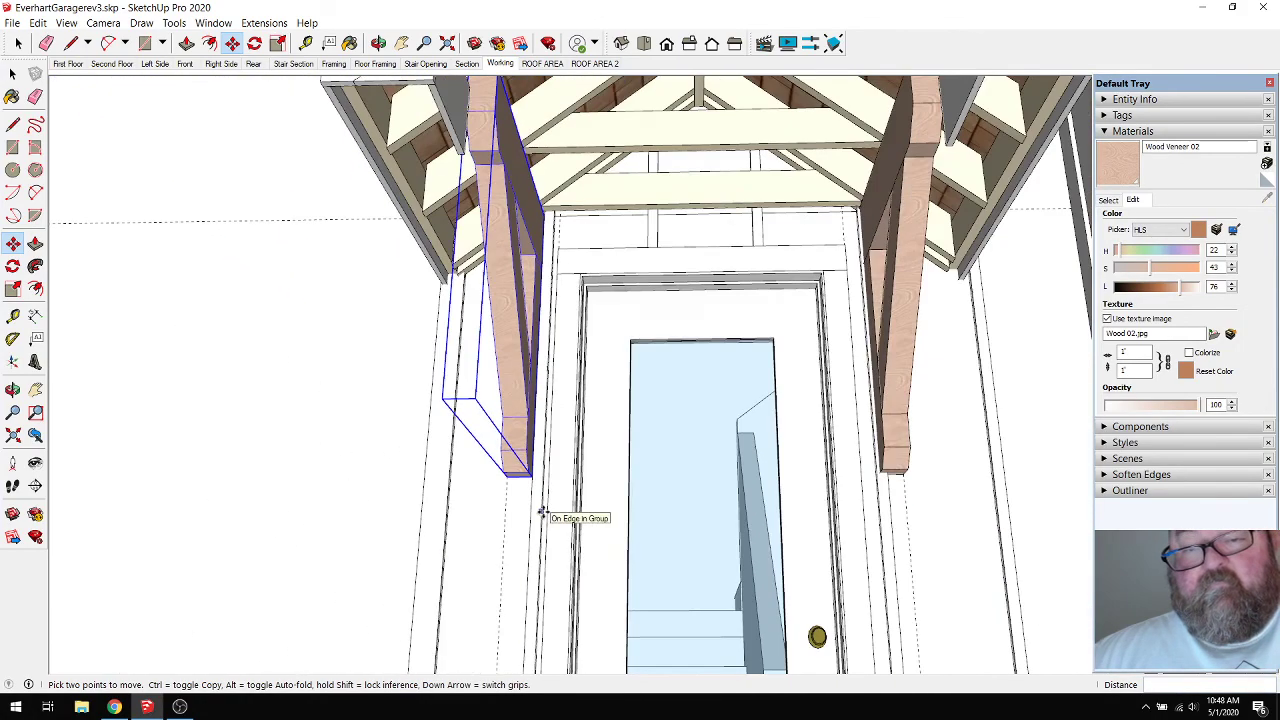
scroll(529, 505, "down", 5)
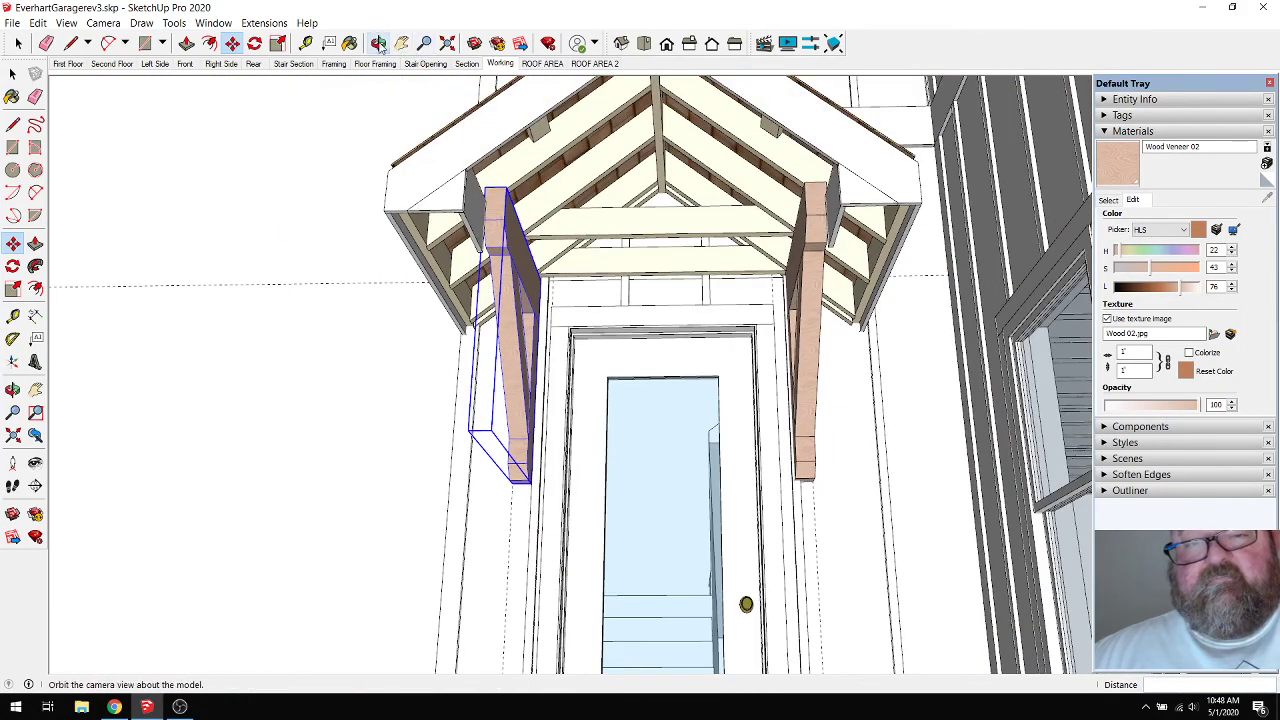
middle_click_drag(470, 320, 549, 303)
scroll(549, 303, "down", 2)
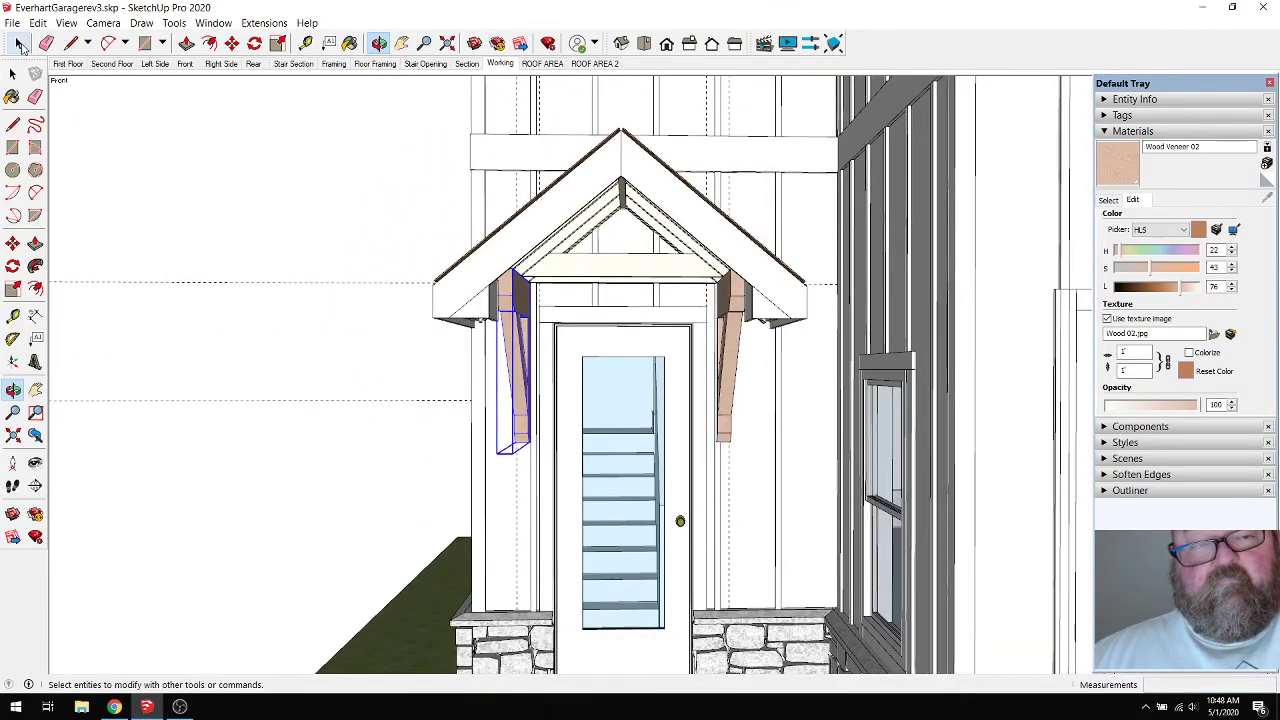
left_click(18, 43)
left_click(378, 43)
mouse_move(600, 240)
left_mouse_down()
mouse_move(681, 191)
mouse_move(684, 135)
mouse_move(487, 160)
mouse_move(489, 180)
mouse_move(600, 175)
mouse_move(690, 260)
mouse_move(713, 305)
mouse_move(539, 289)
mouse_move(648, 312)
mouse_move(614, 231)
left_mouse_up()
scroll(648, 312, "up", 5)
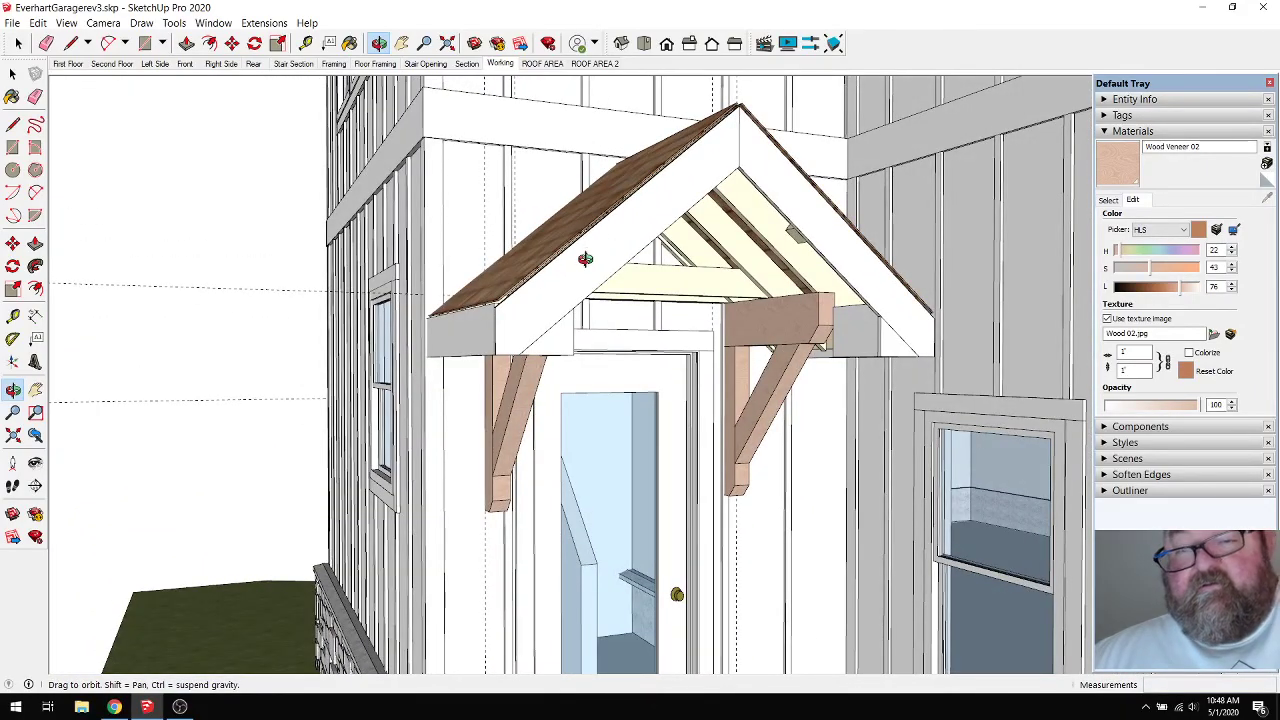
left_click_drag(585, 258, 595, 316)
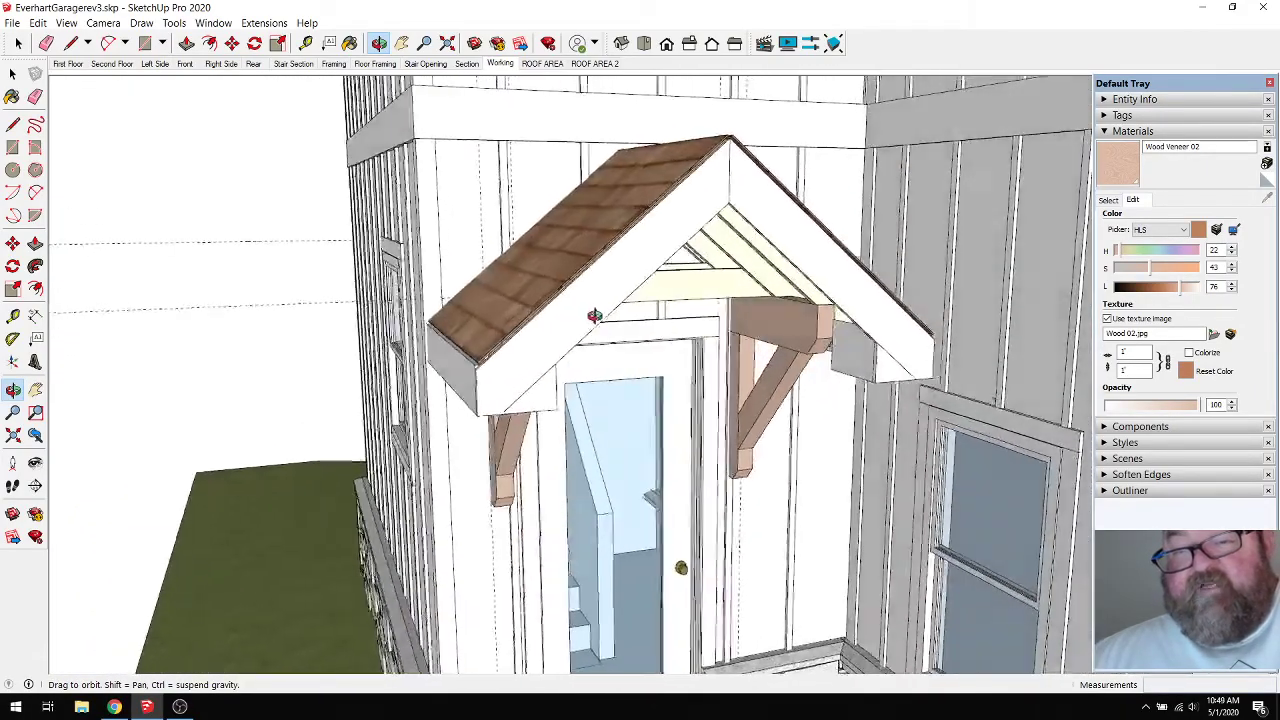
scroll(600, 315, "up", 4)
scroll(513, 387, "up", 1)
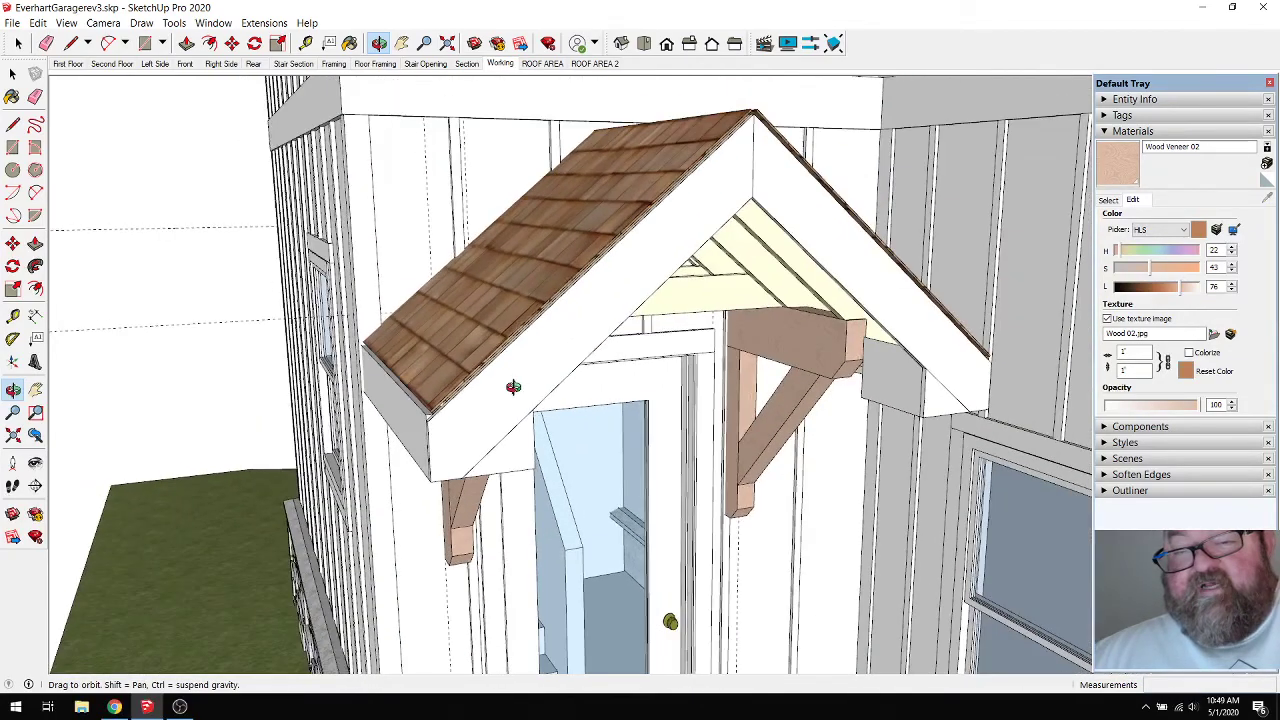
scroll(514, 360, "down", 3)
left_click_drag(529, 380, 590, 380)
key("space")
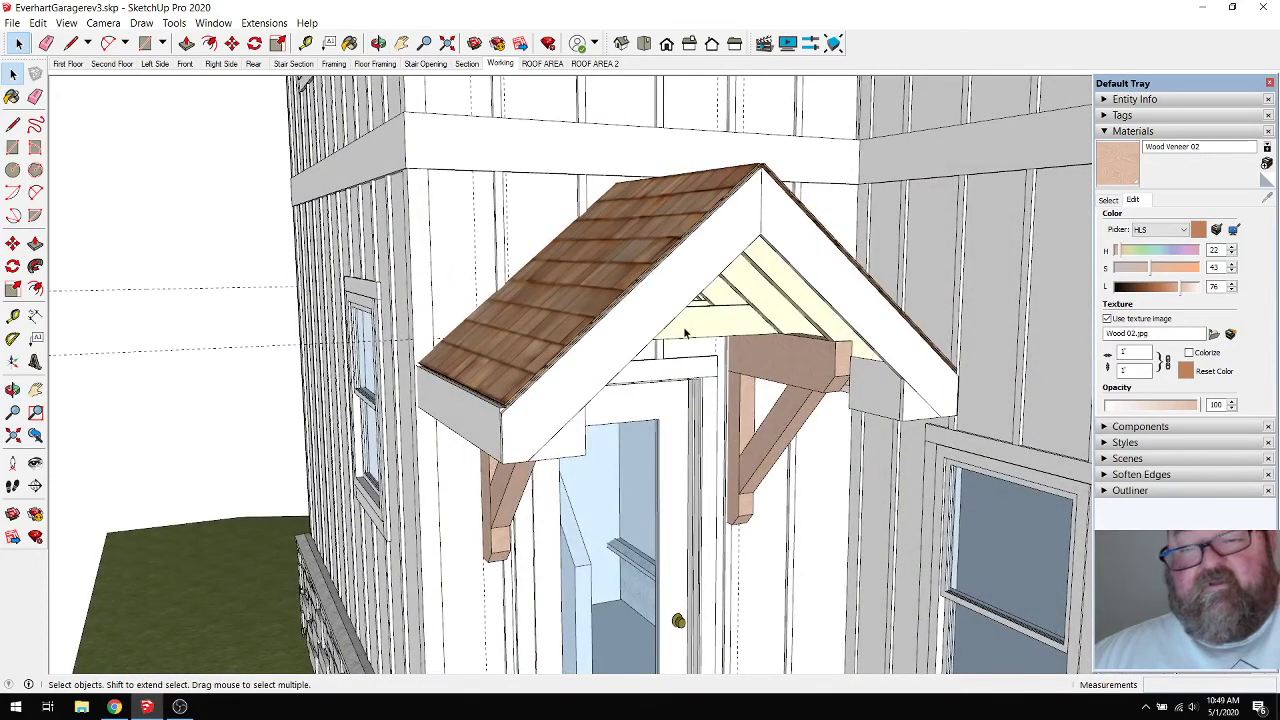
Open Edit Rafter Assembly for the porch roof group ROOF6.
left_click(648, 308)
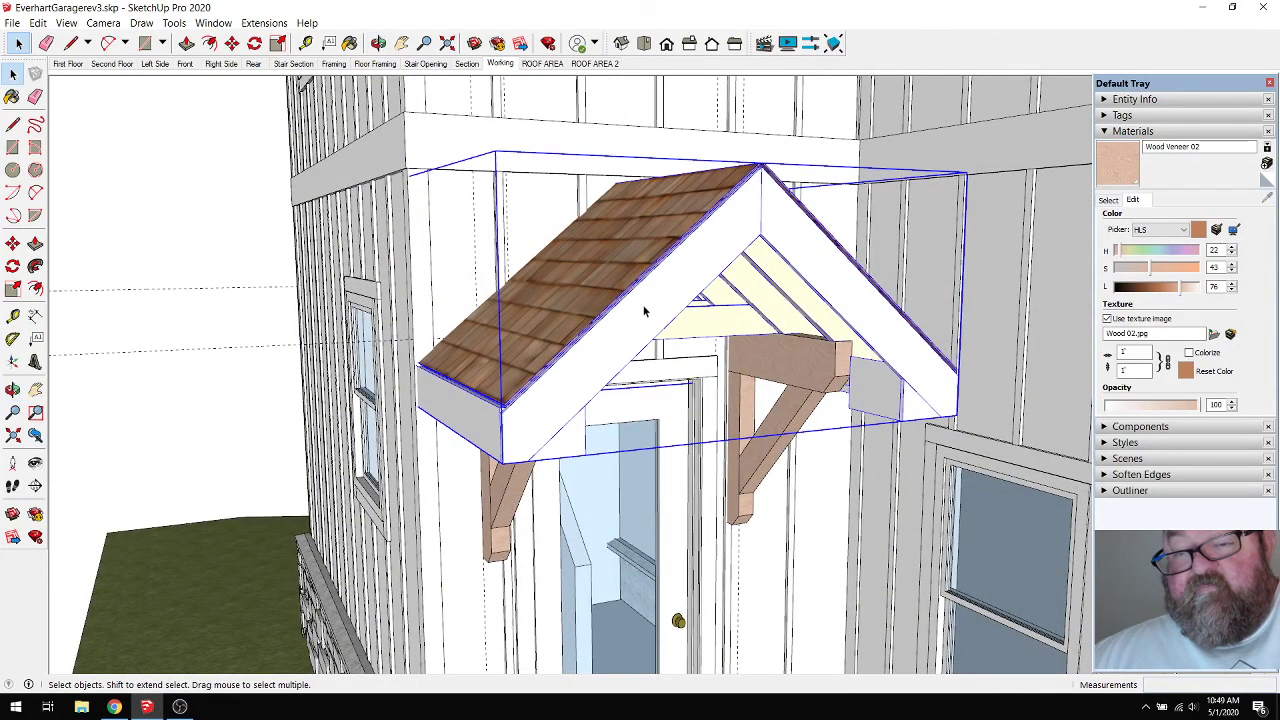
right_click(641, 312)
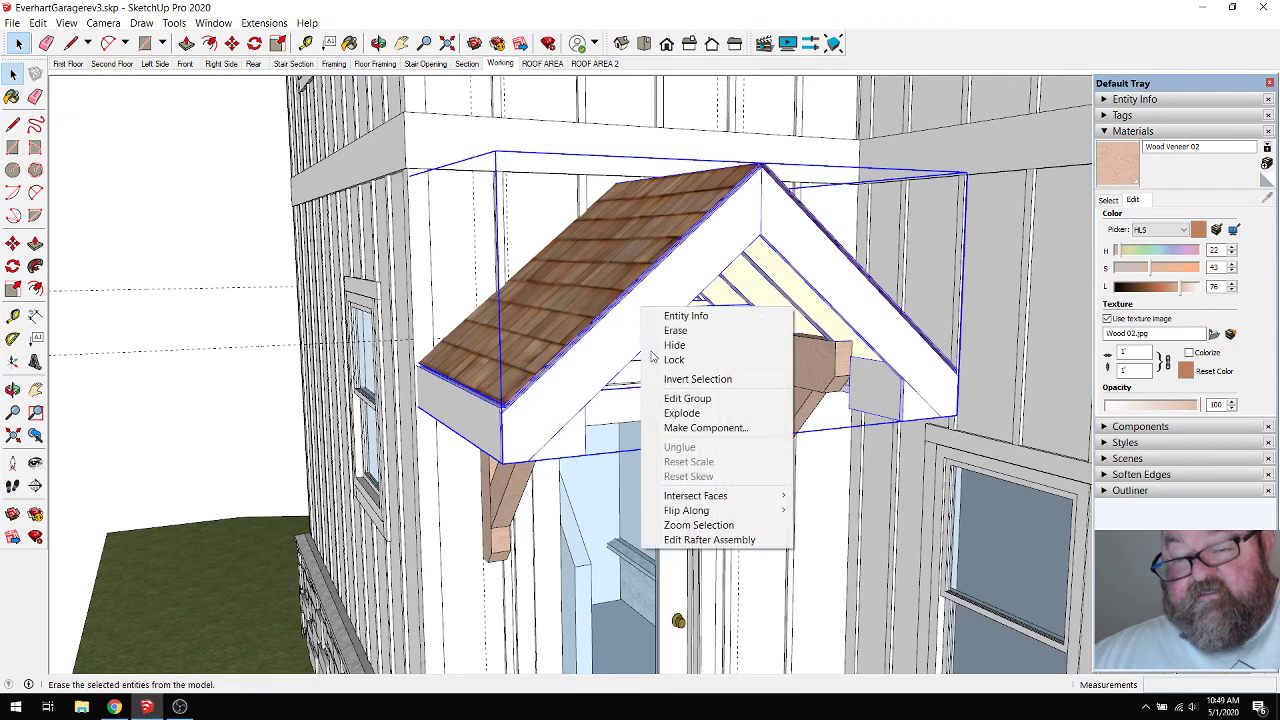
left_click(685, 541)
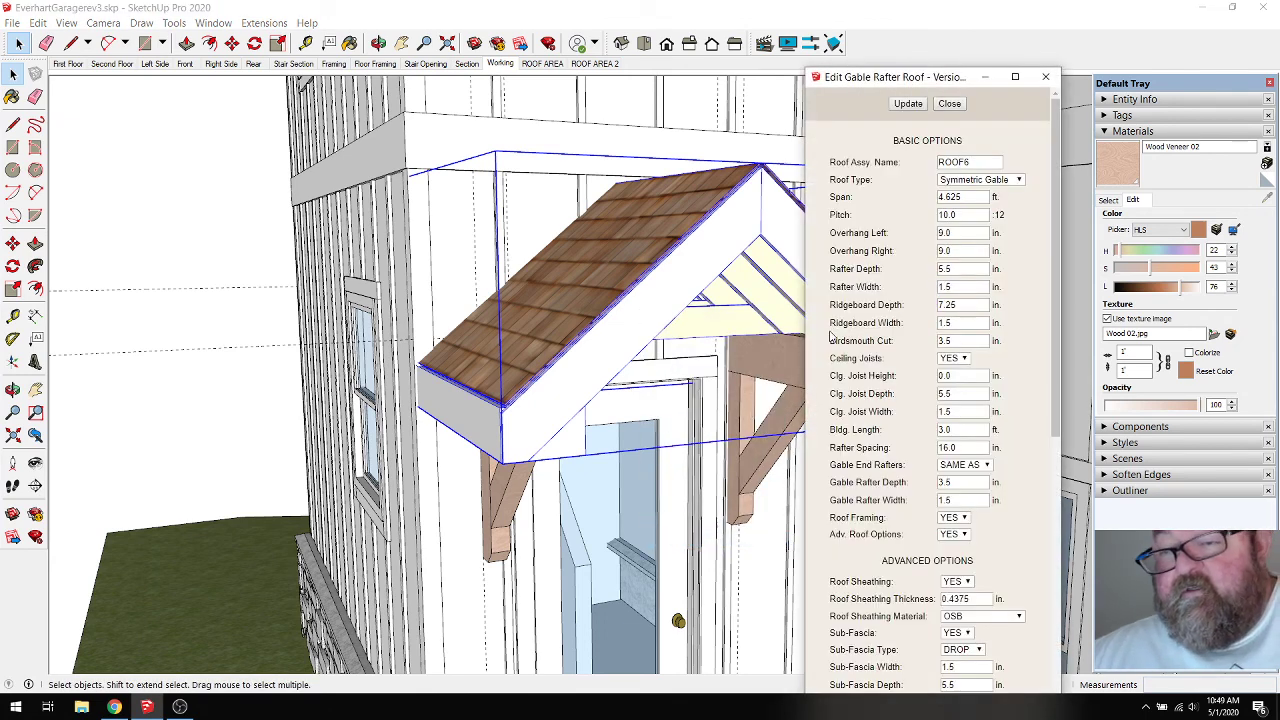
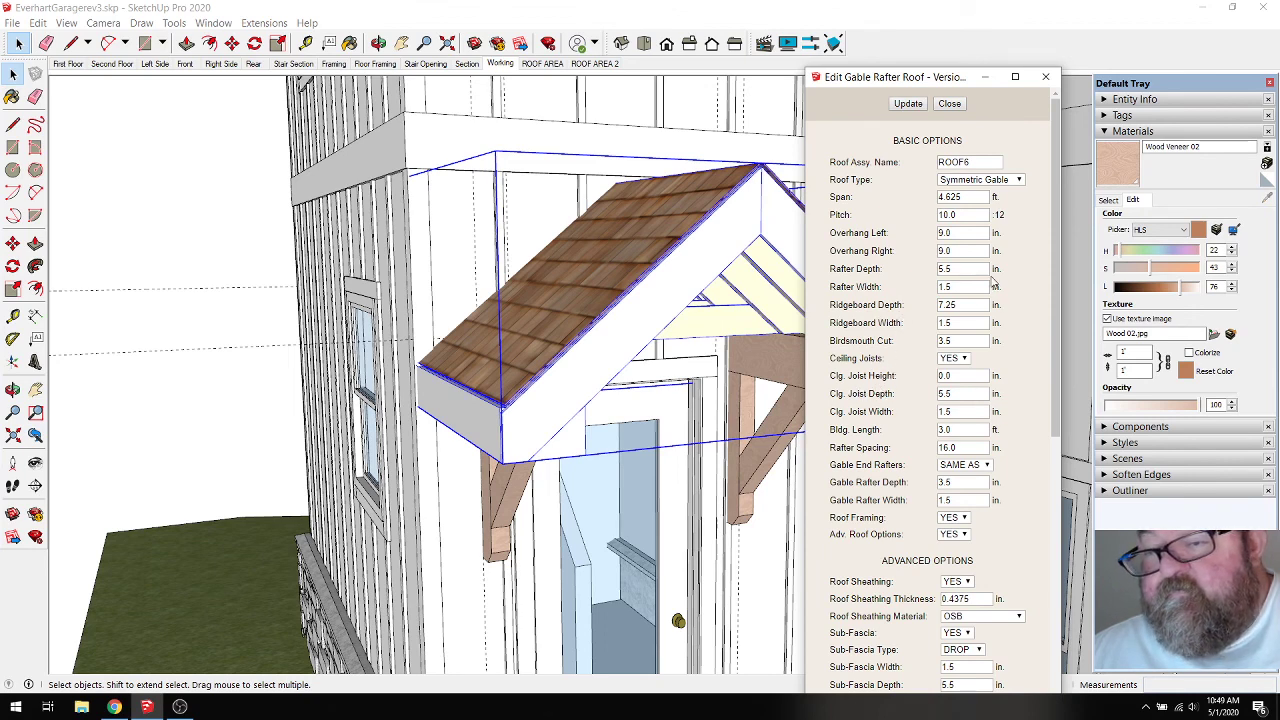
Set the rafter depth and ceiling joist depth to 3.5, updating the roof after each.
left_click(943, 269)
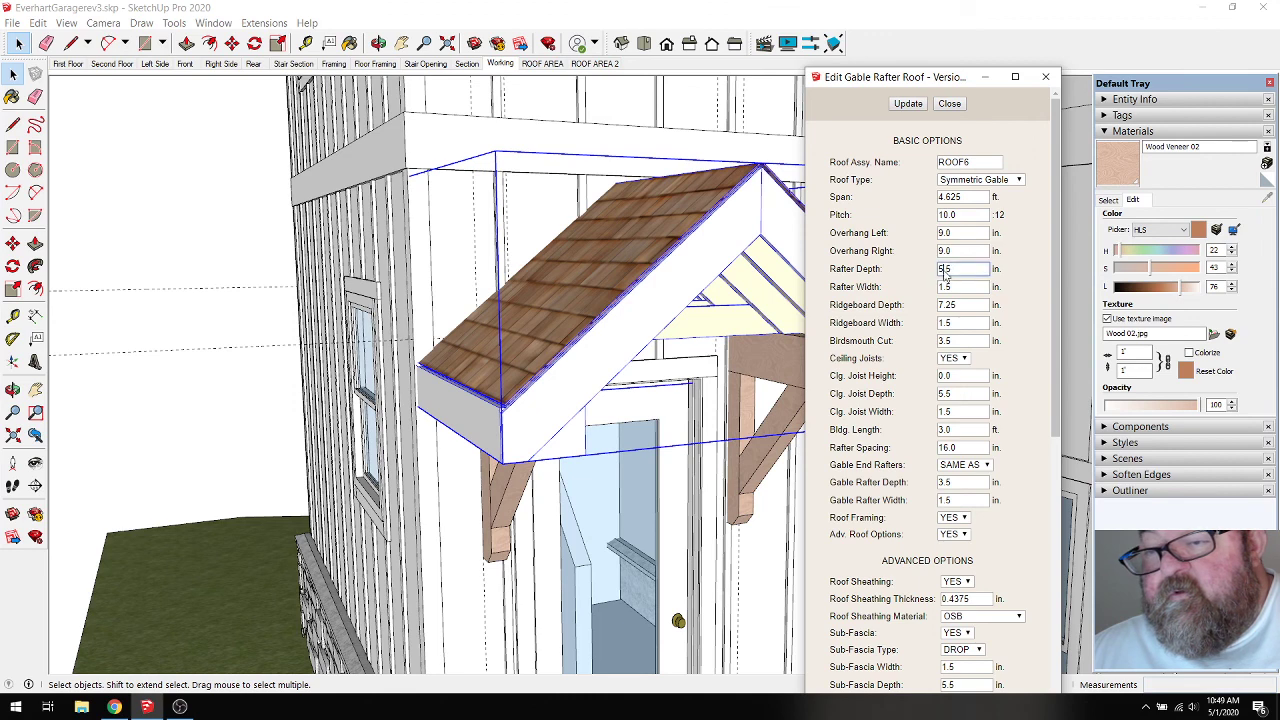
key("BackSpace")
type("3")
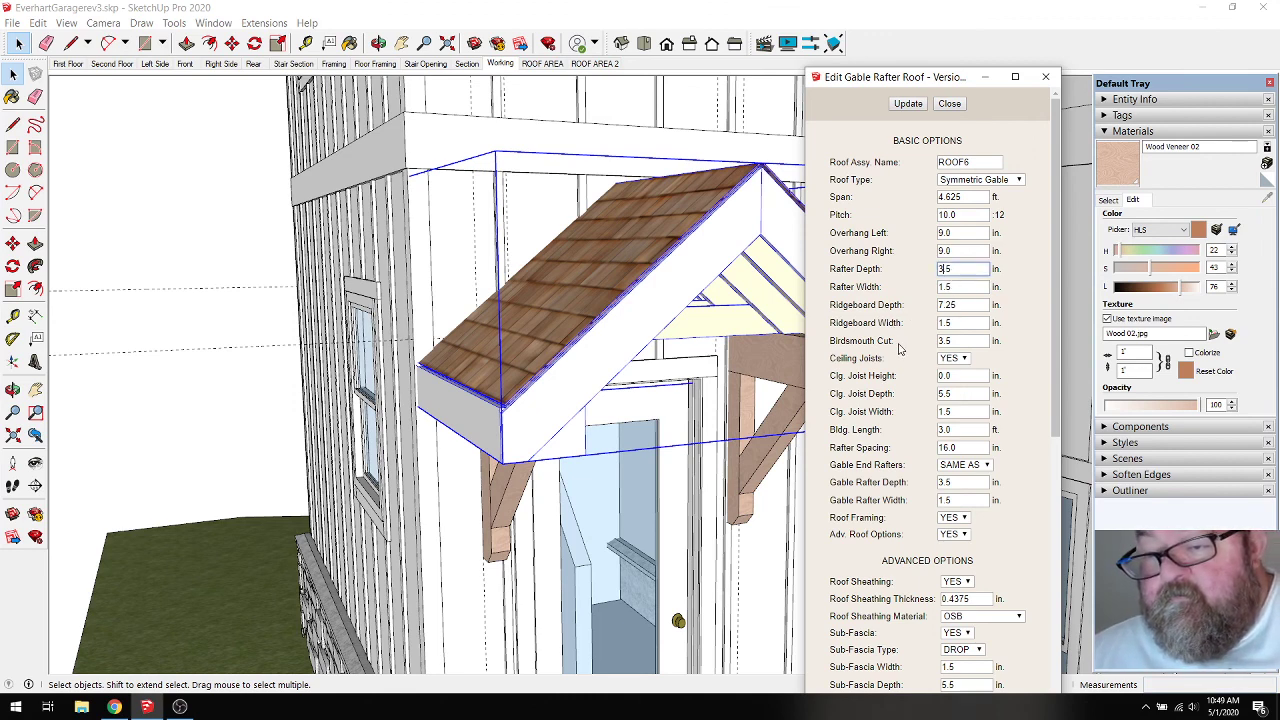
left_click(913, 106)
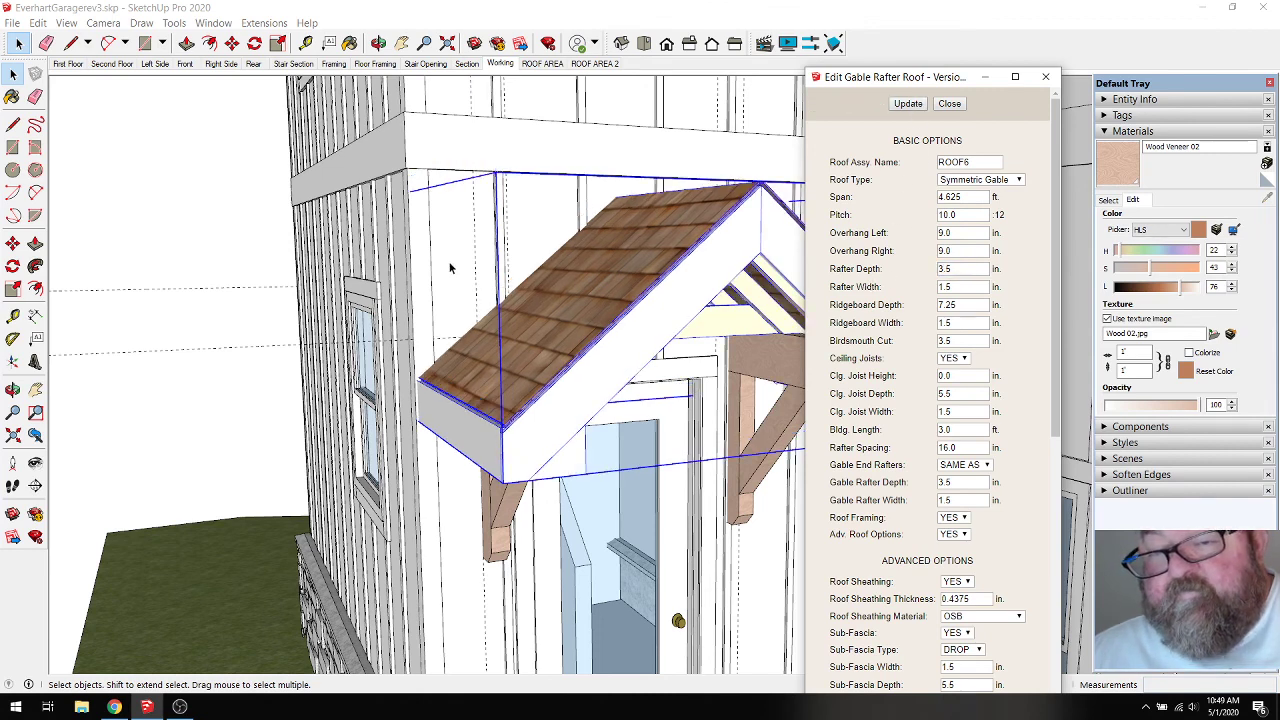
scroll(450, 268, "down", 1)
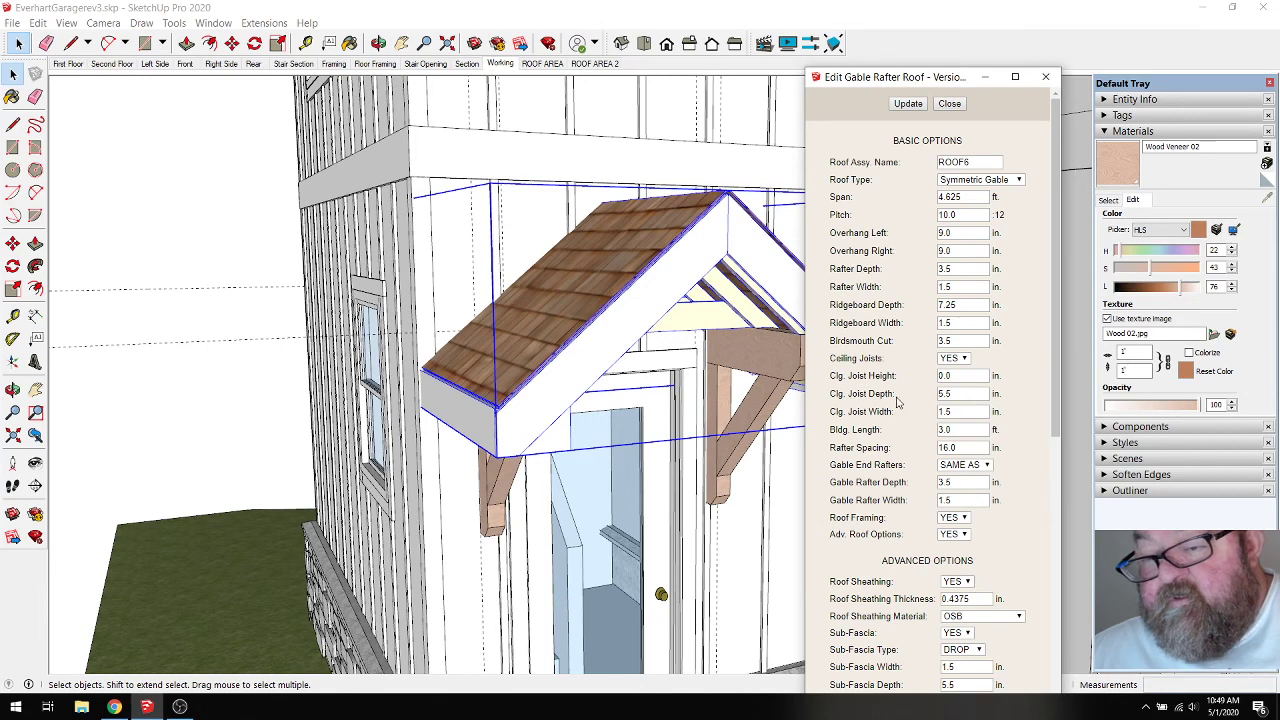
scroll(897, 400, "down", 5)
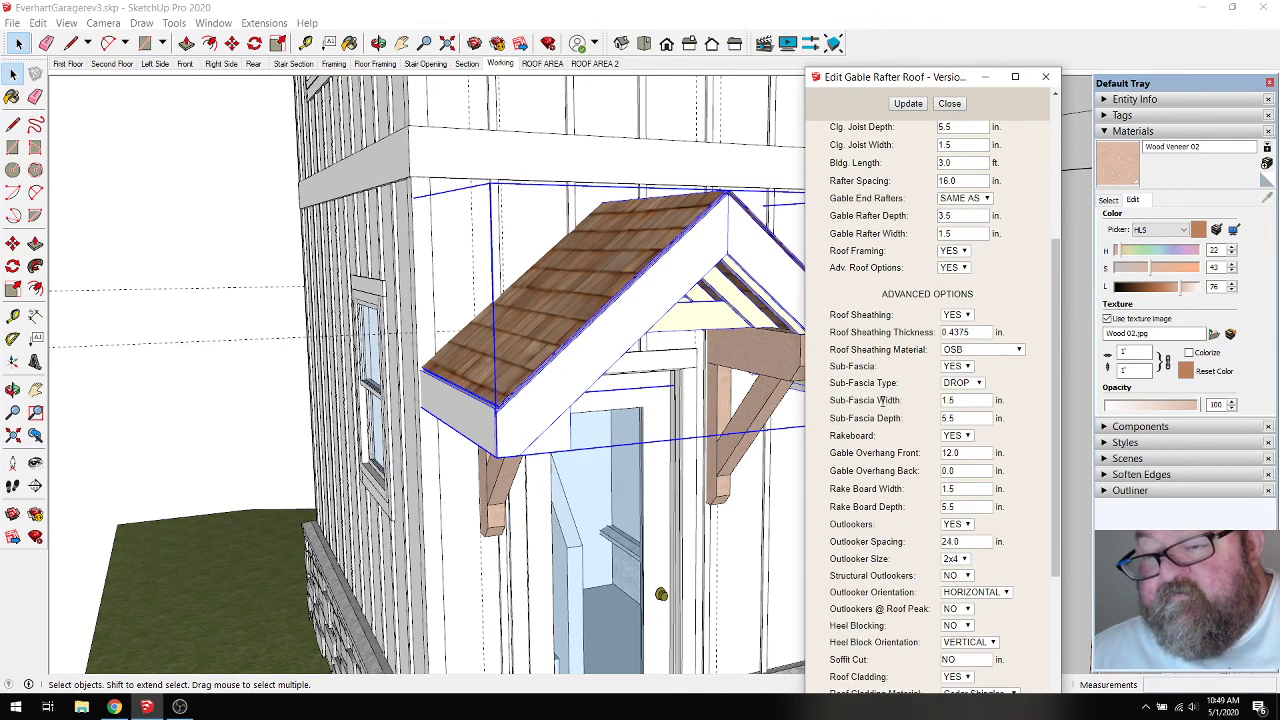
scroll(896, 281, "up", 1)
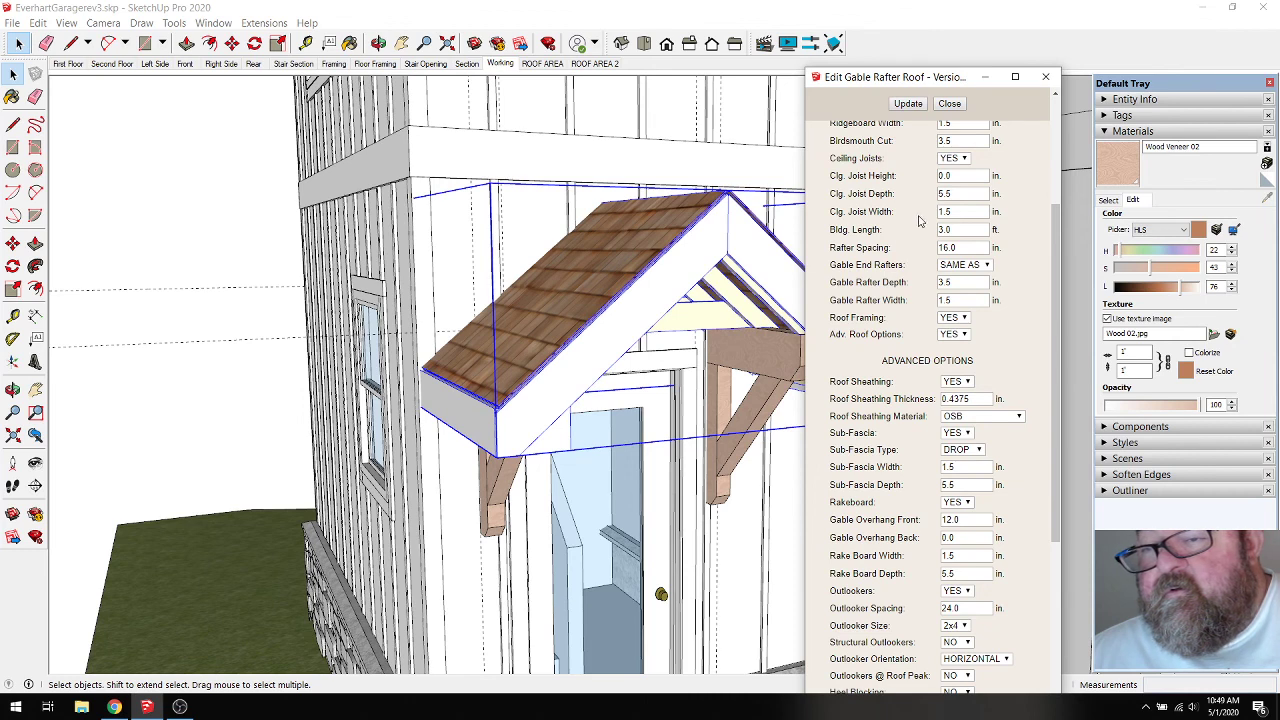
double_click(944, 193)
type("5.5")
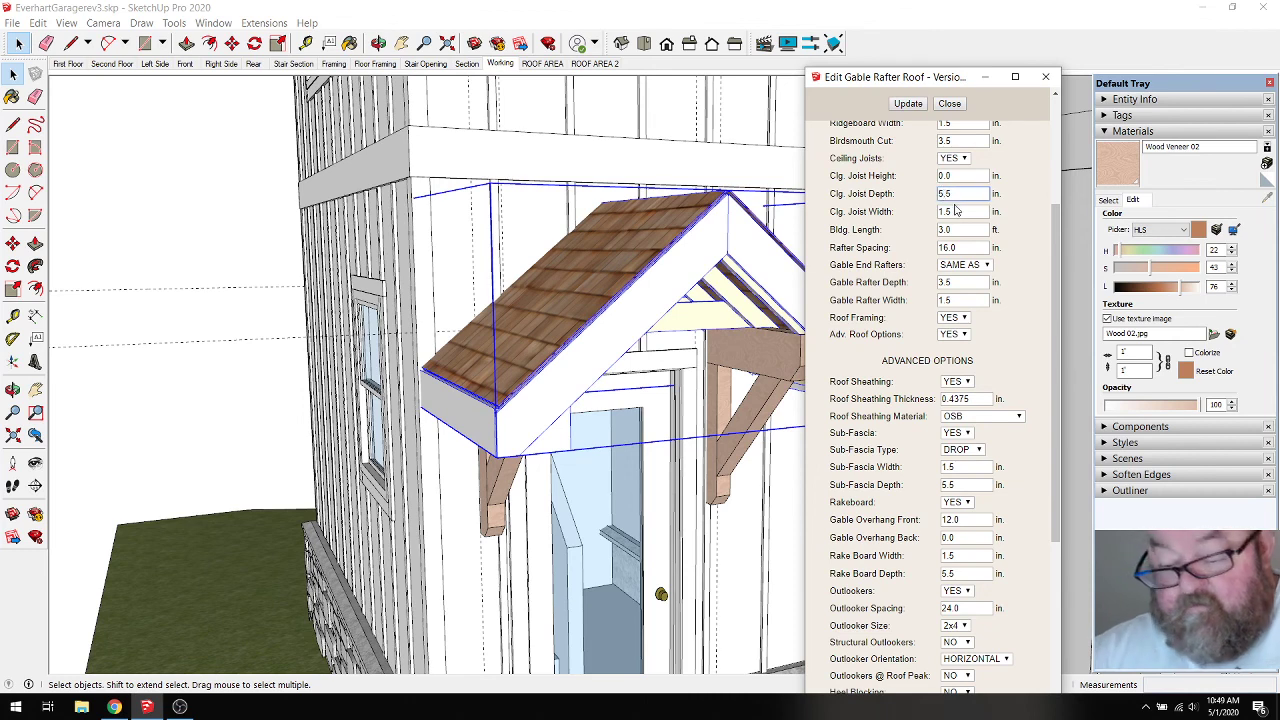
type("3")
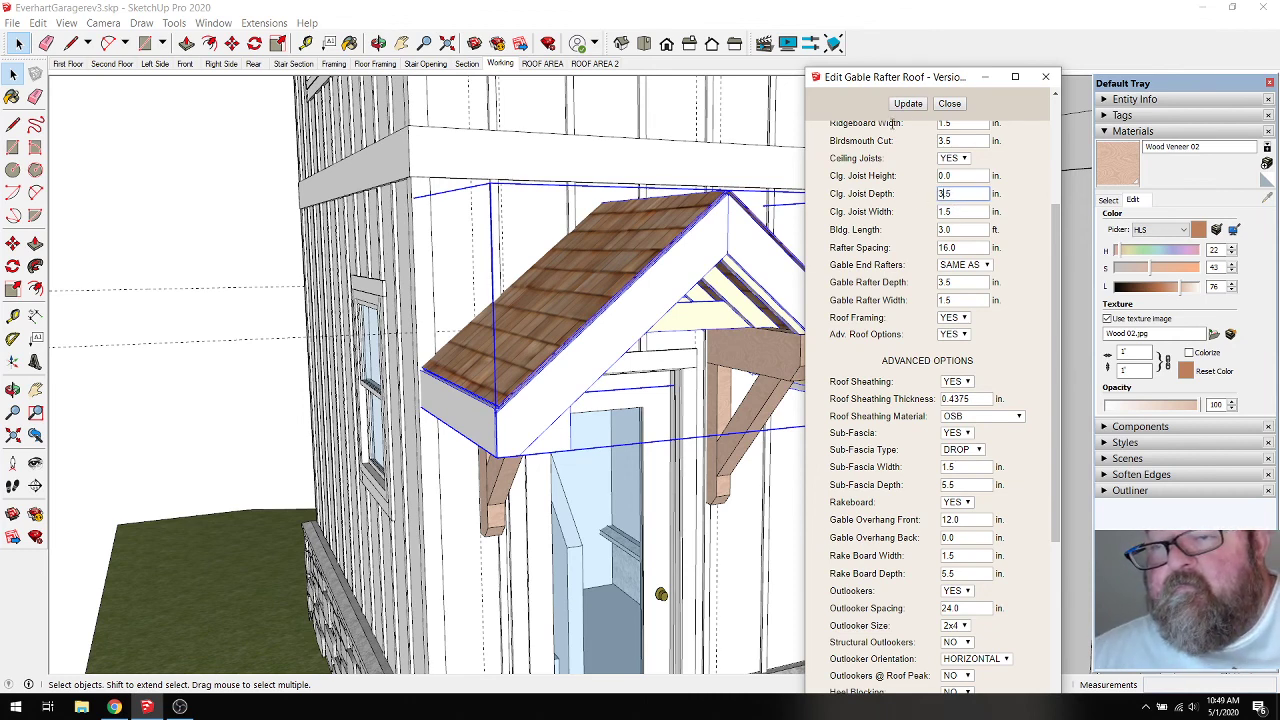
left_click(907, 104)
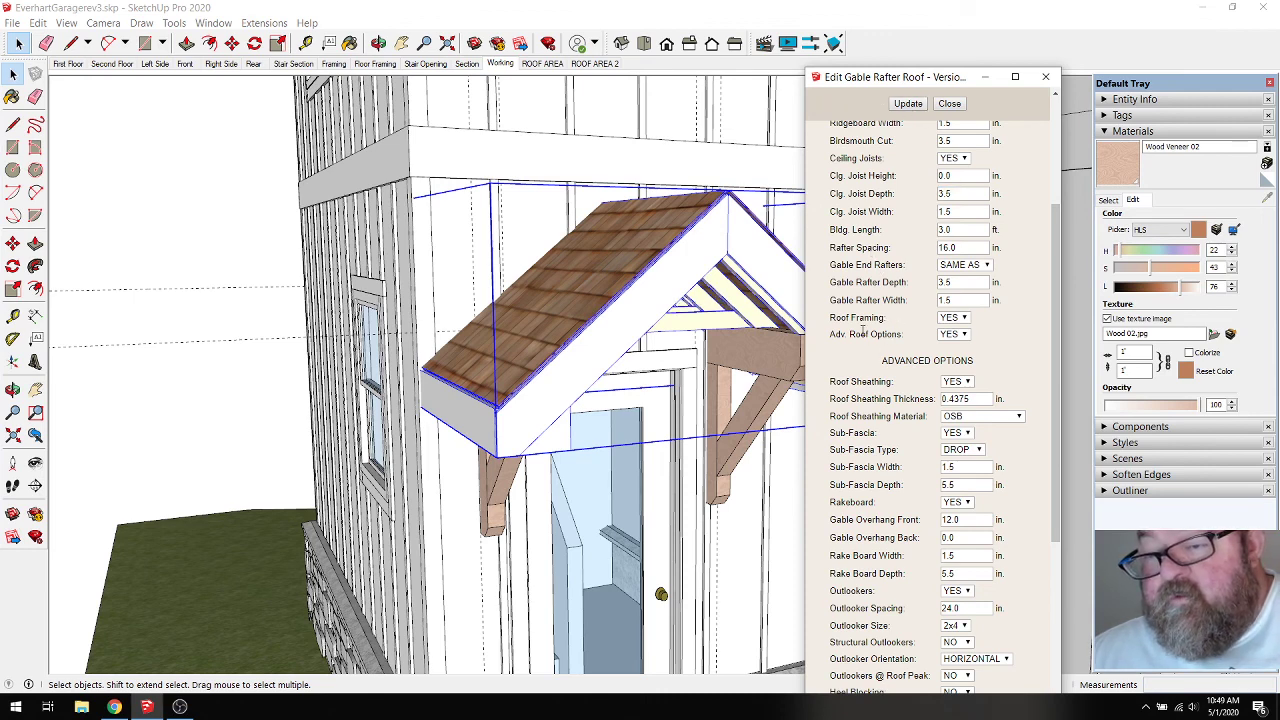
Set the sub-fascia depth to 3.5 and the fascia depth to 5.5, updating after each.
scroll(863, 330, "down", 3)
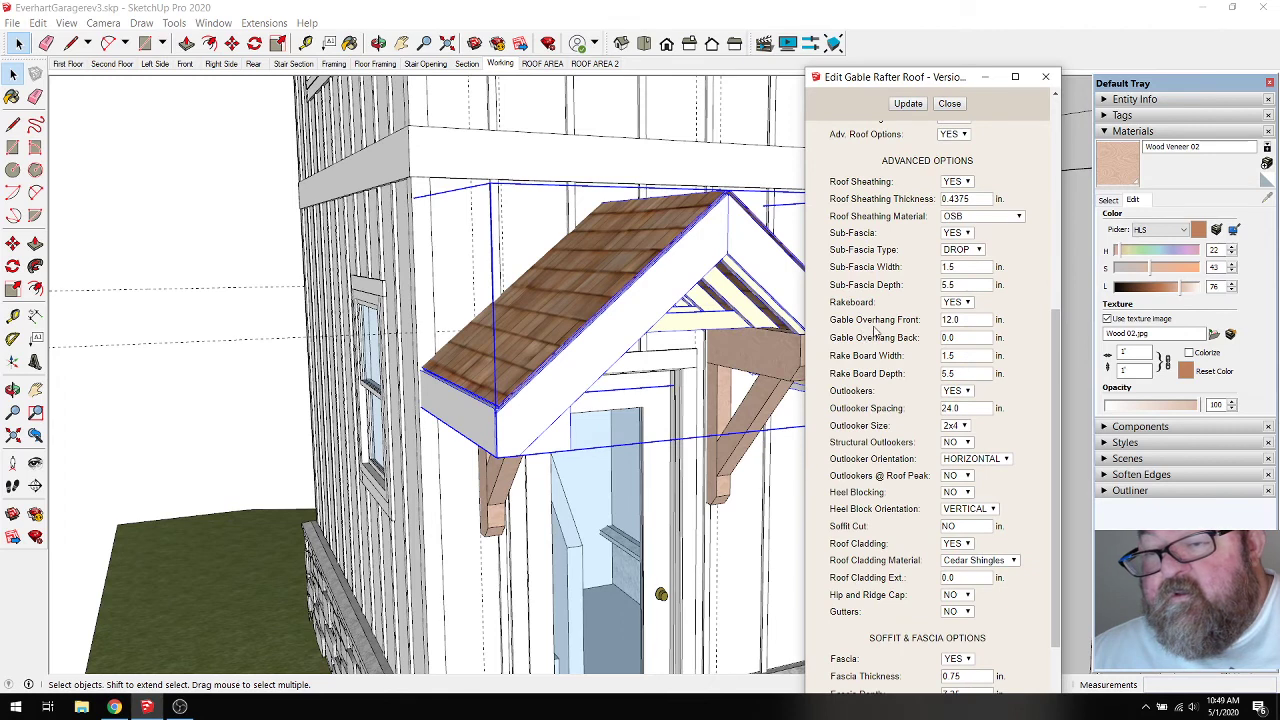
left_click(947, 285)
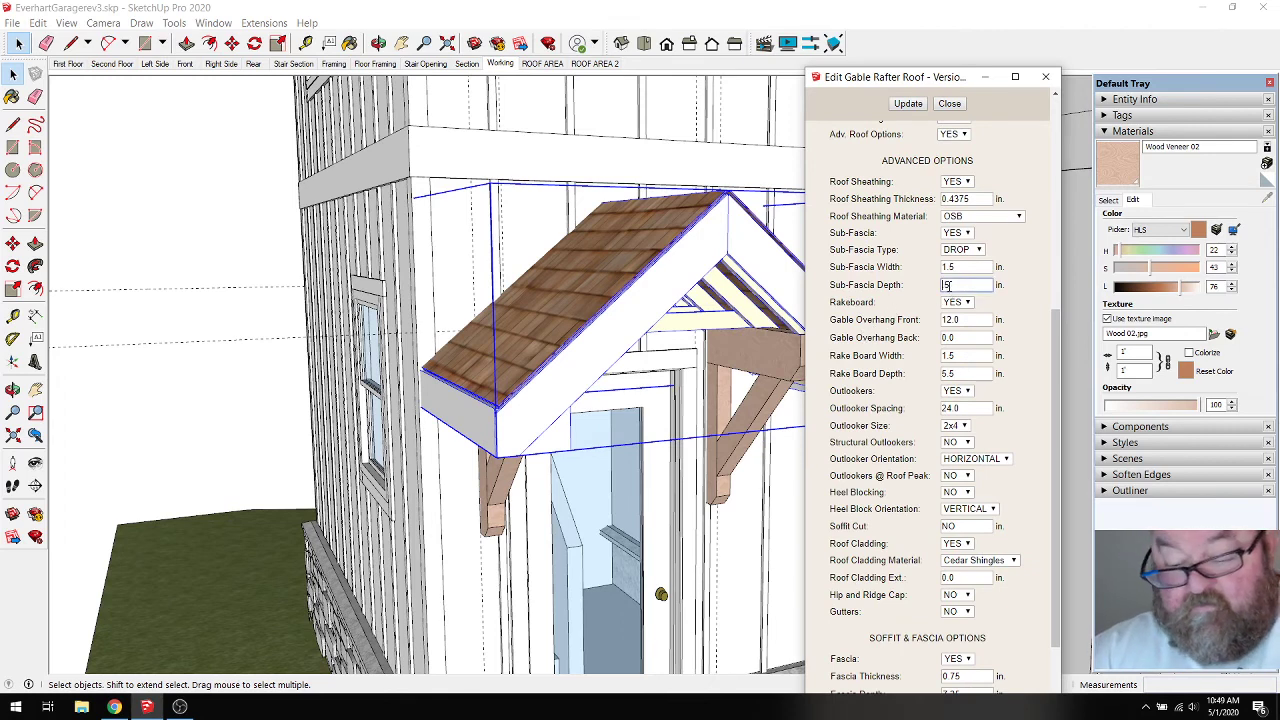
key("shift+Tab")
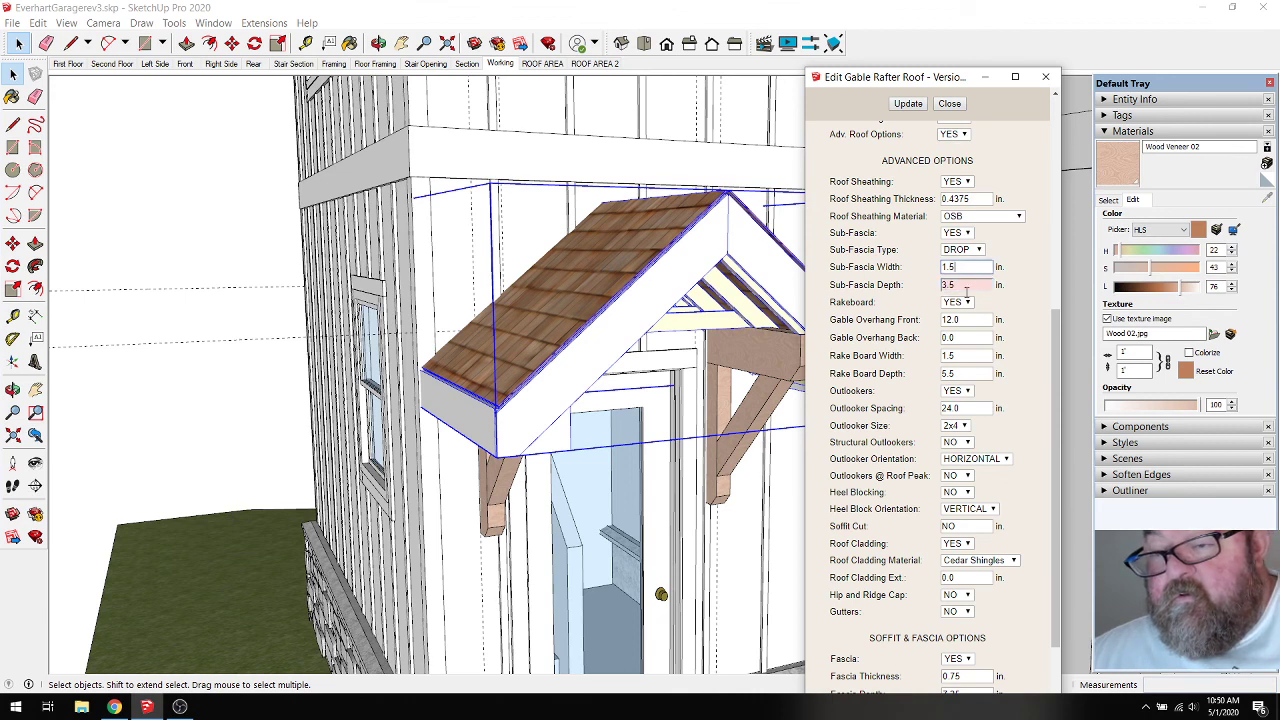
left_click(909, 105)
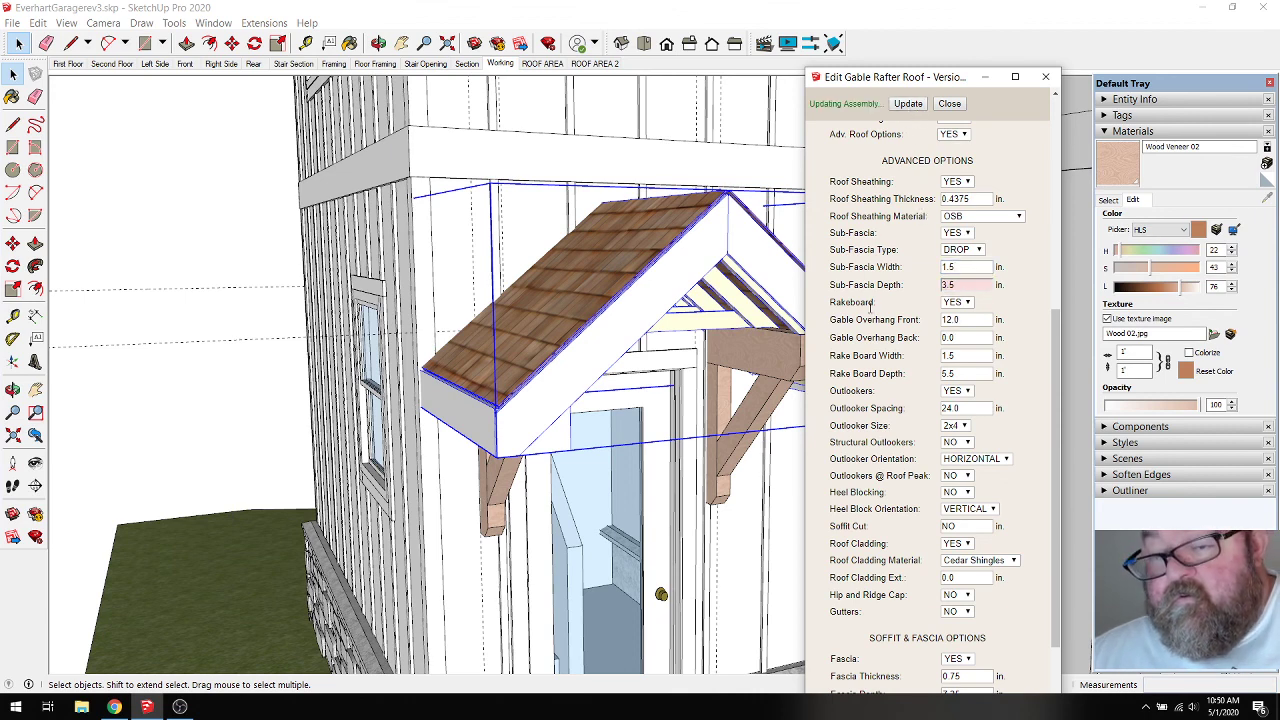
scroll(867, 333, "down", 3)
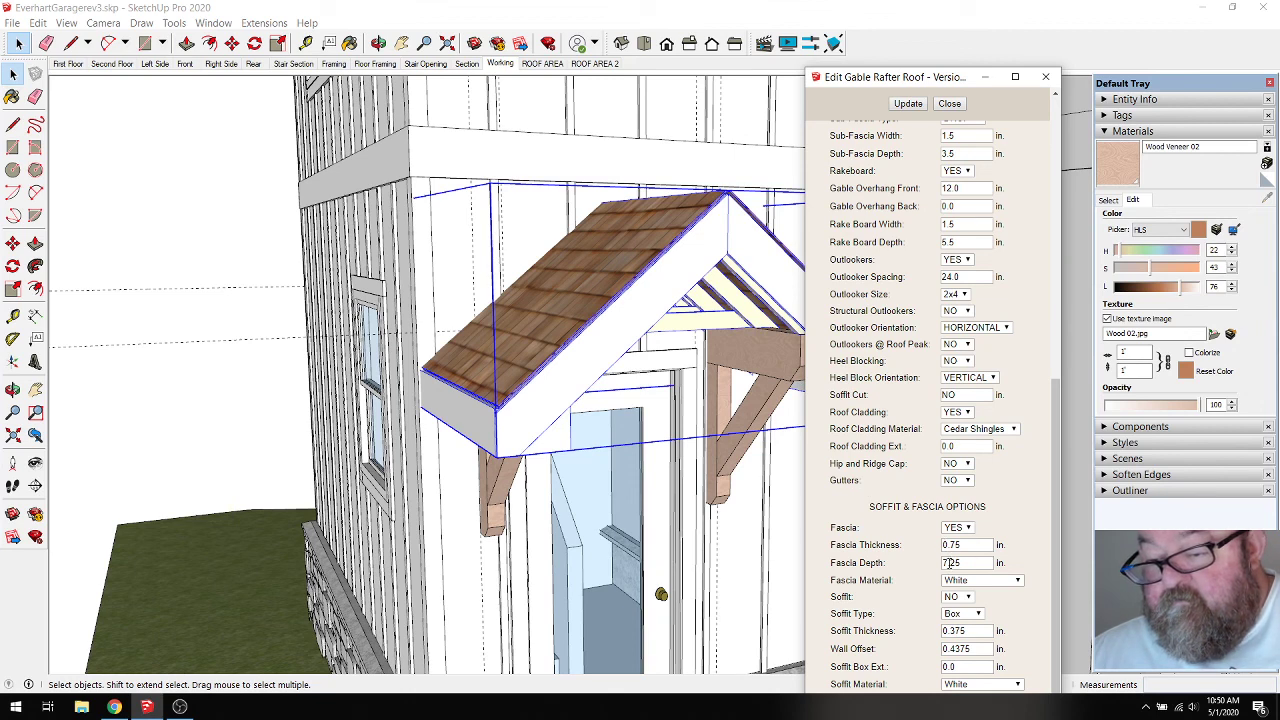
left_click_drag(960, 563, 926, 567)
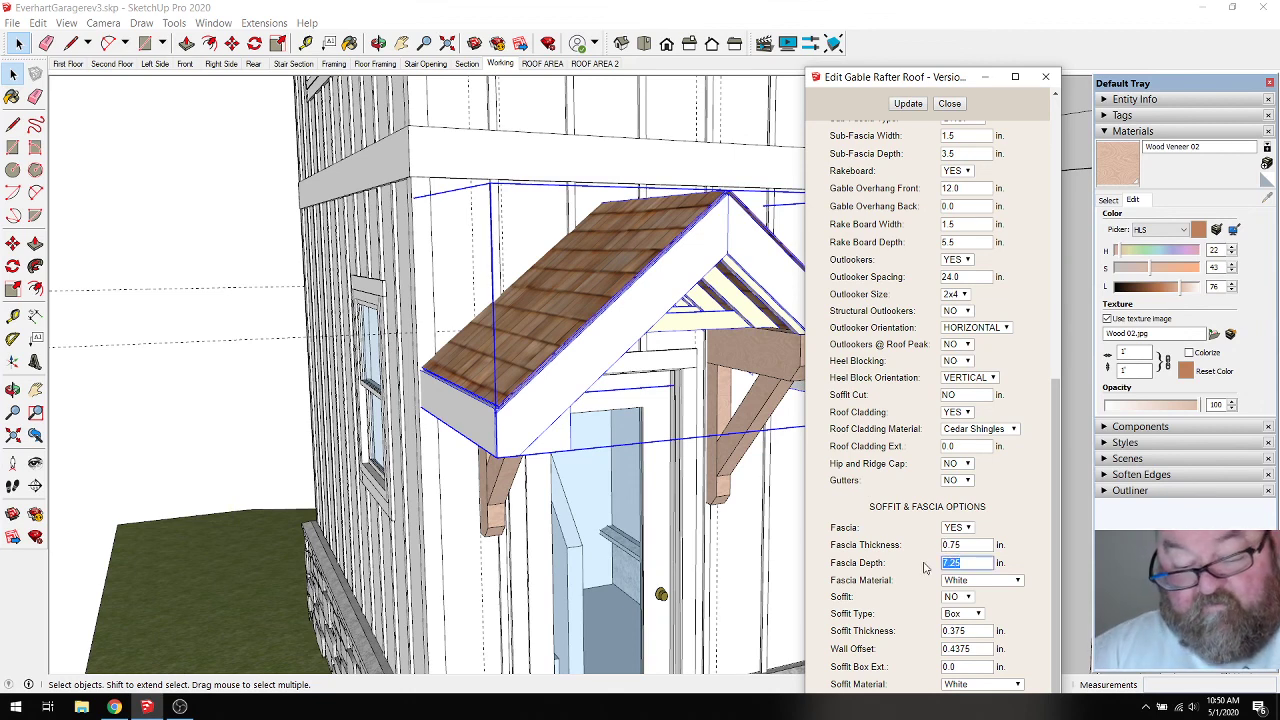
type("5.5")
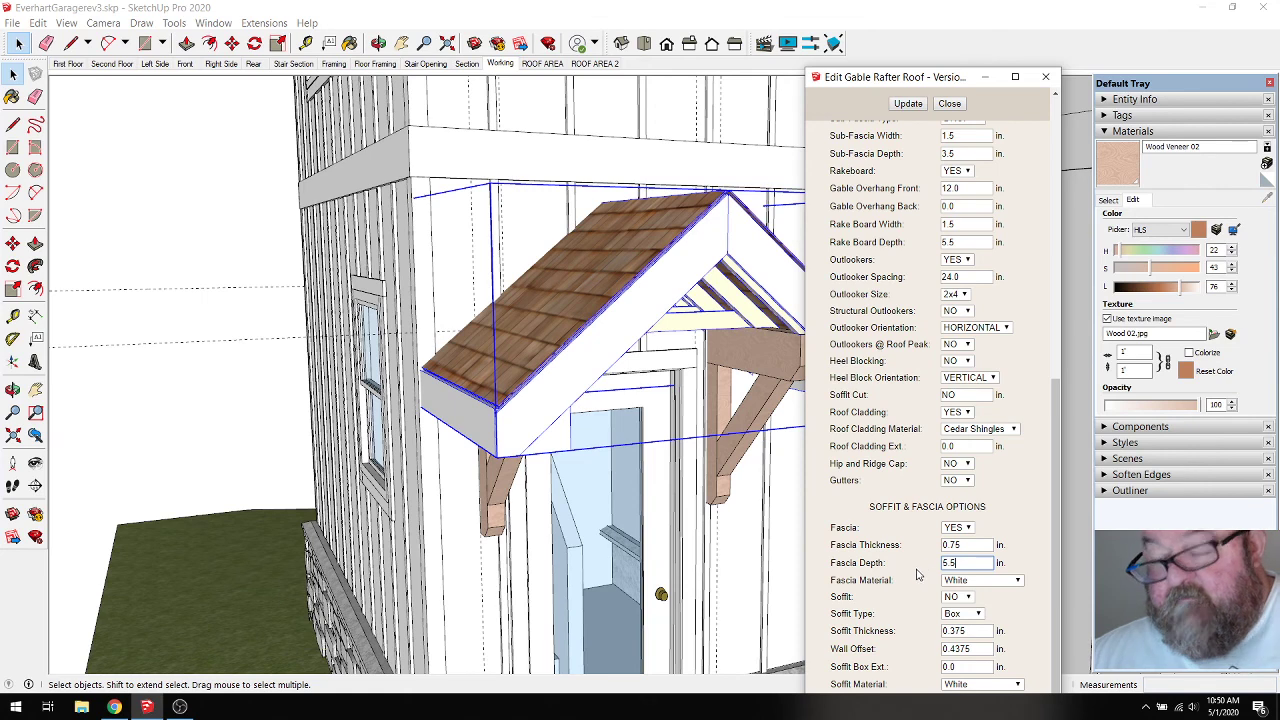
left_click(908, 106)
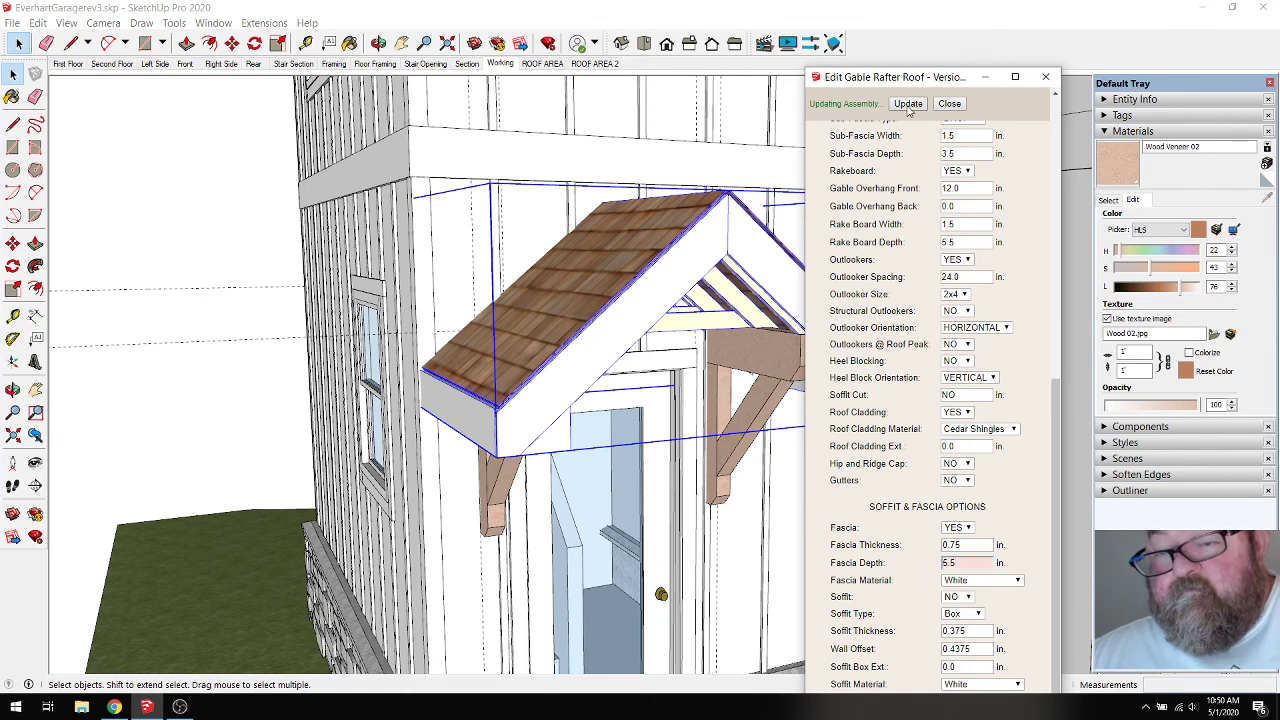
Orbit to a raised front view of the porch roof and move the roof dialog up and left.
left_click(378, 43)
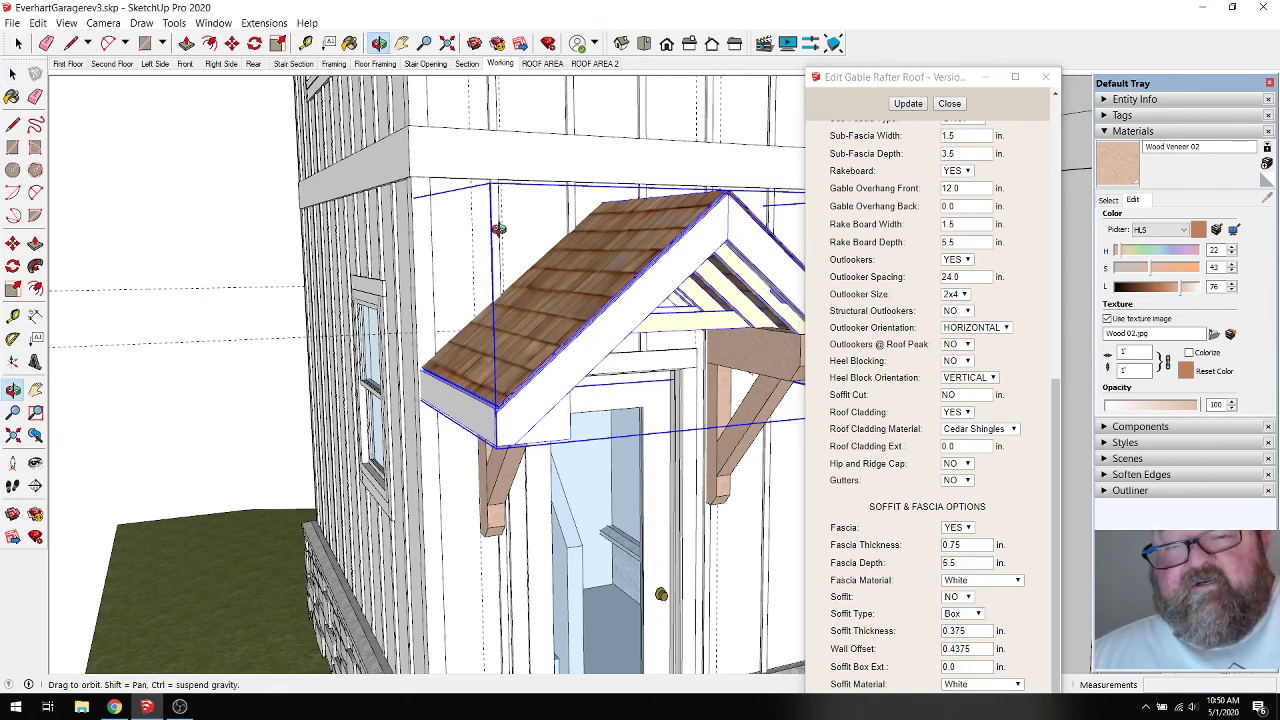
left_click_drag(499, 229, 584, 288)
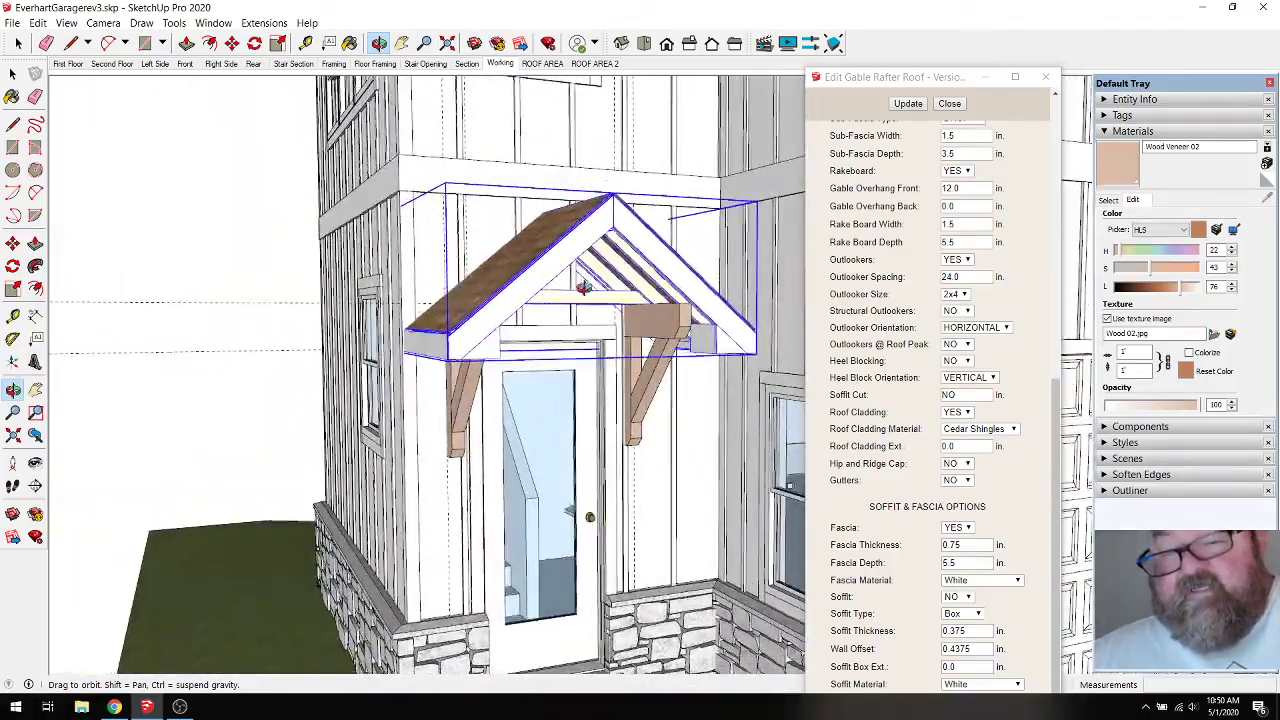
left_click_drag(488, 313, 450, 285)
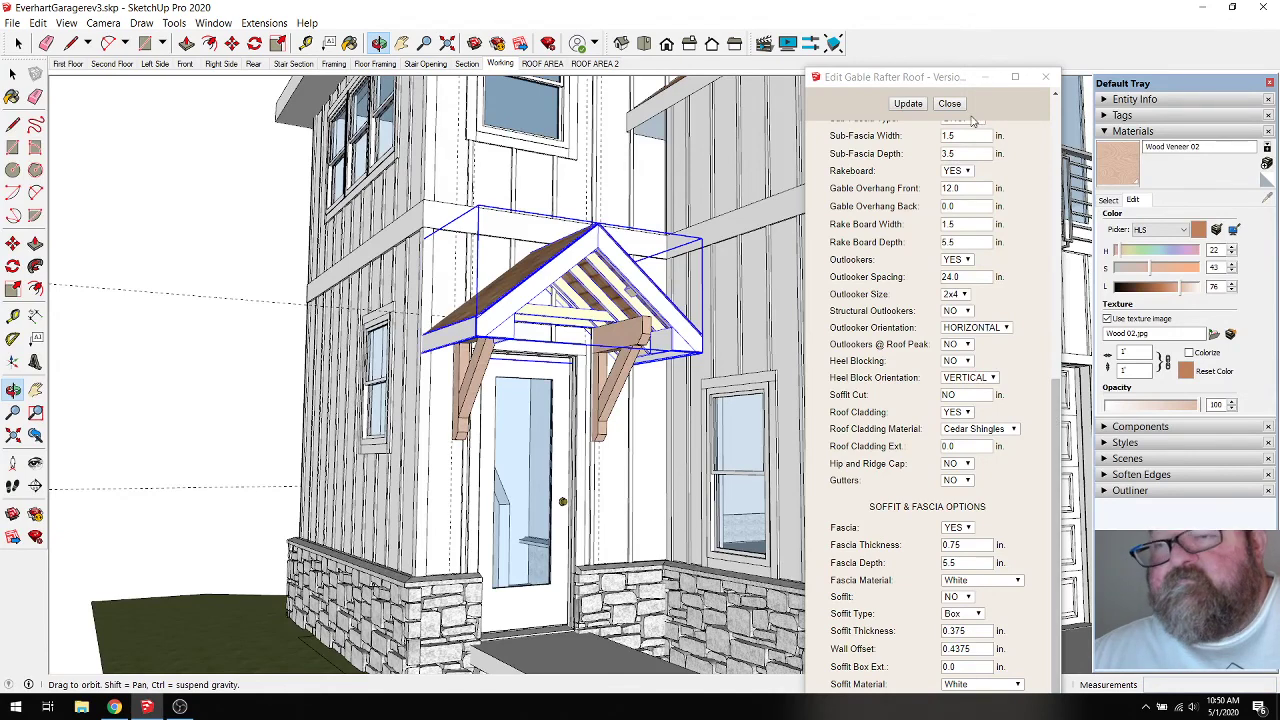
left_click_drag(945, 84, 915, 28)
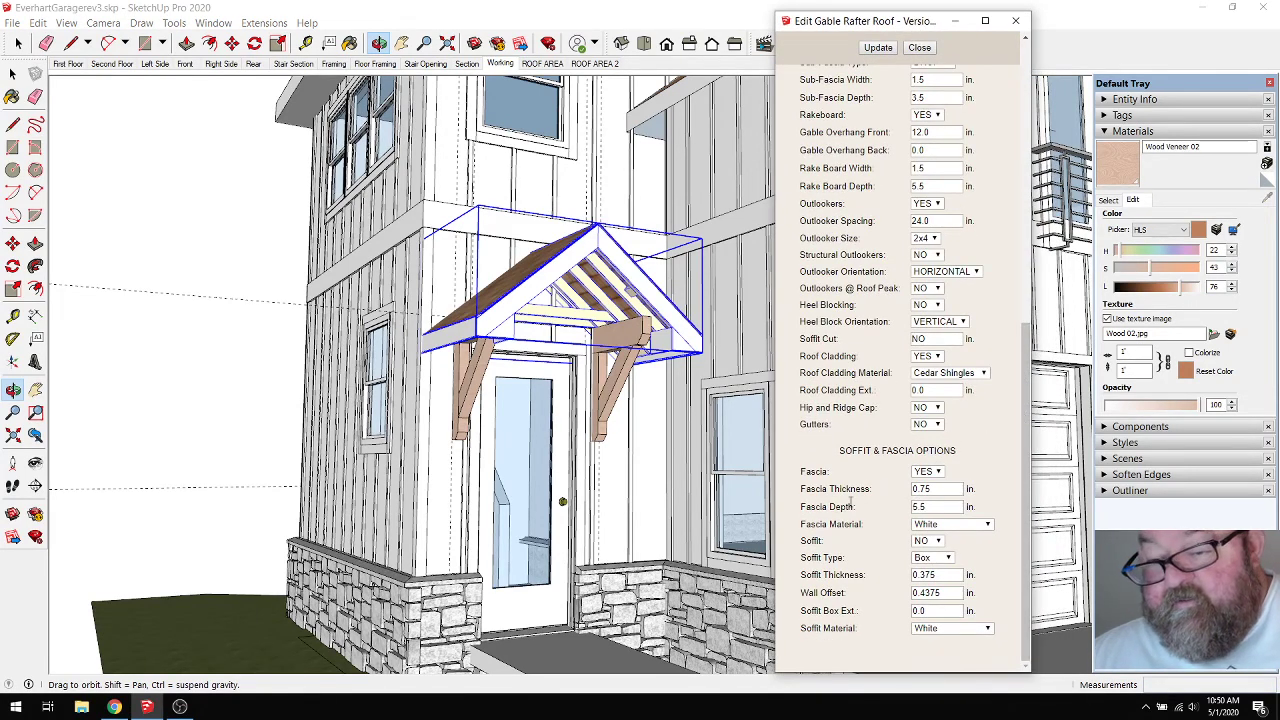
Turn the soffit on and regenerate the porch roof.
left_click(926, 540)
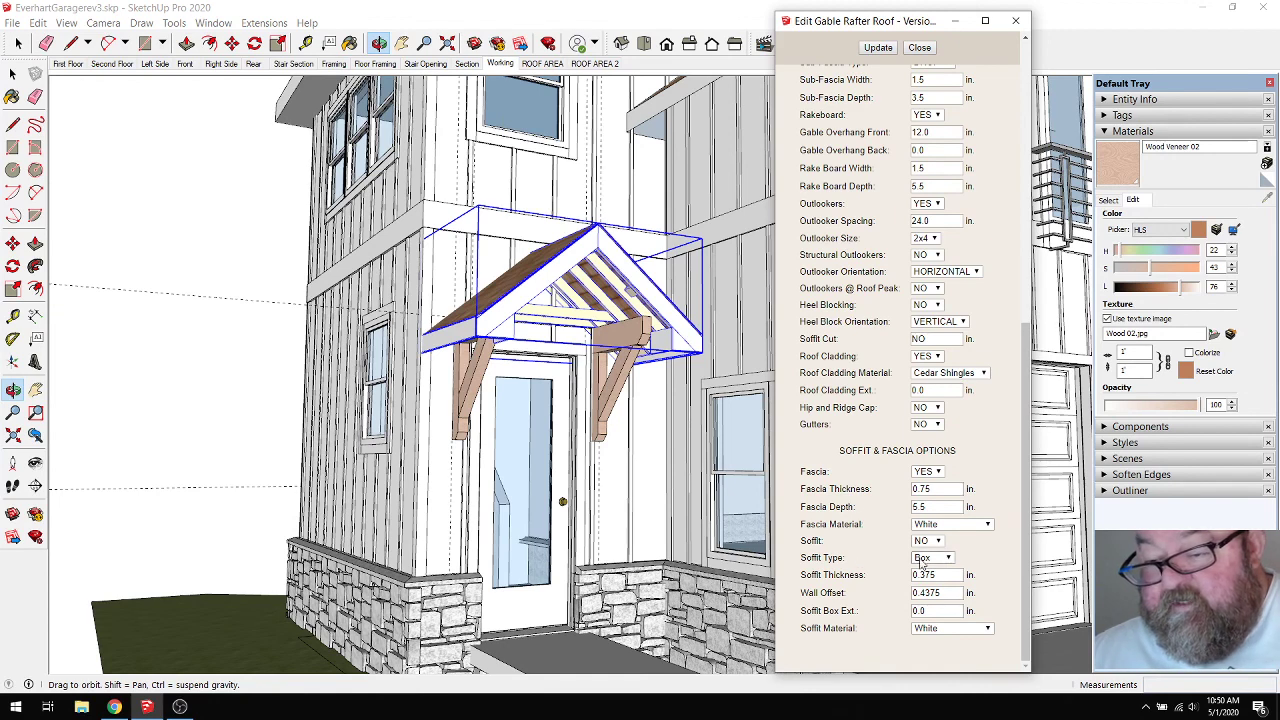
left_click(926, 566)
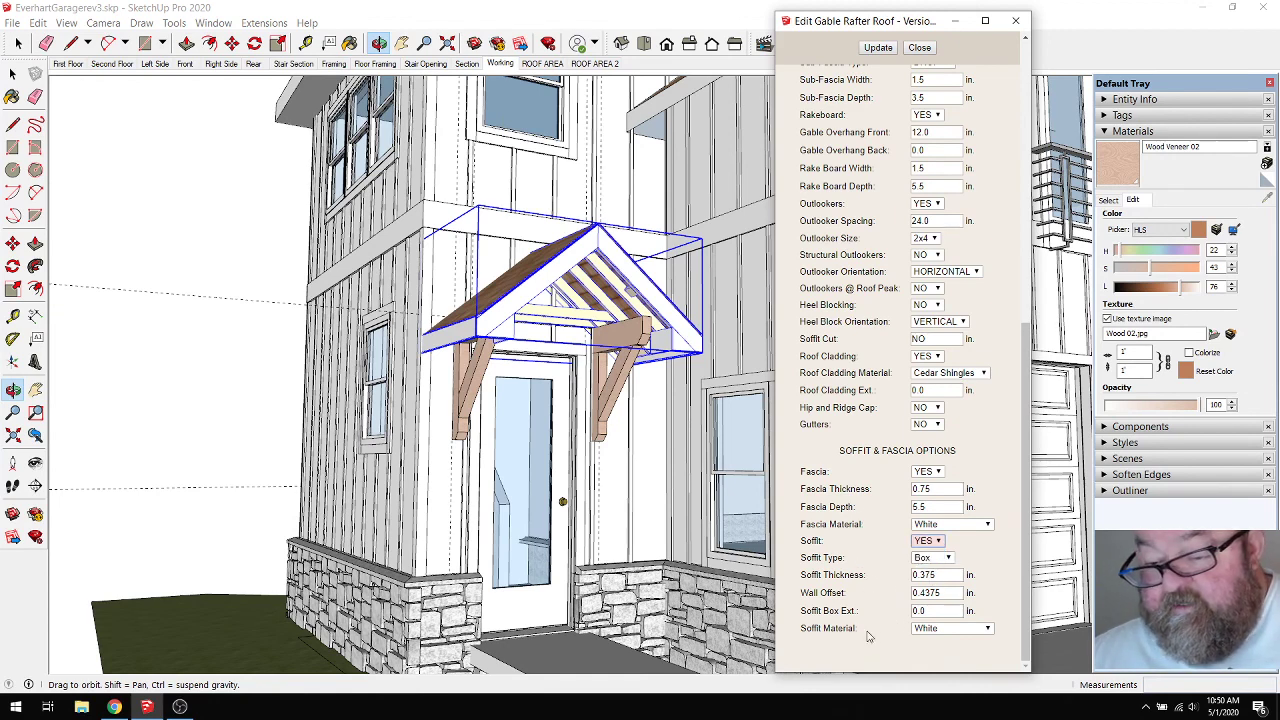
left_click(878, 47)
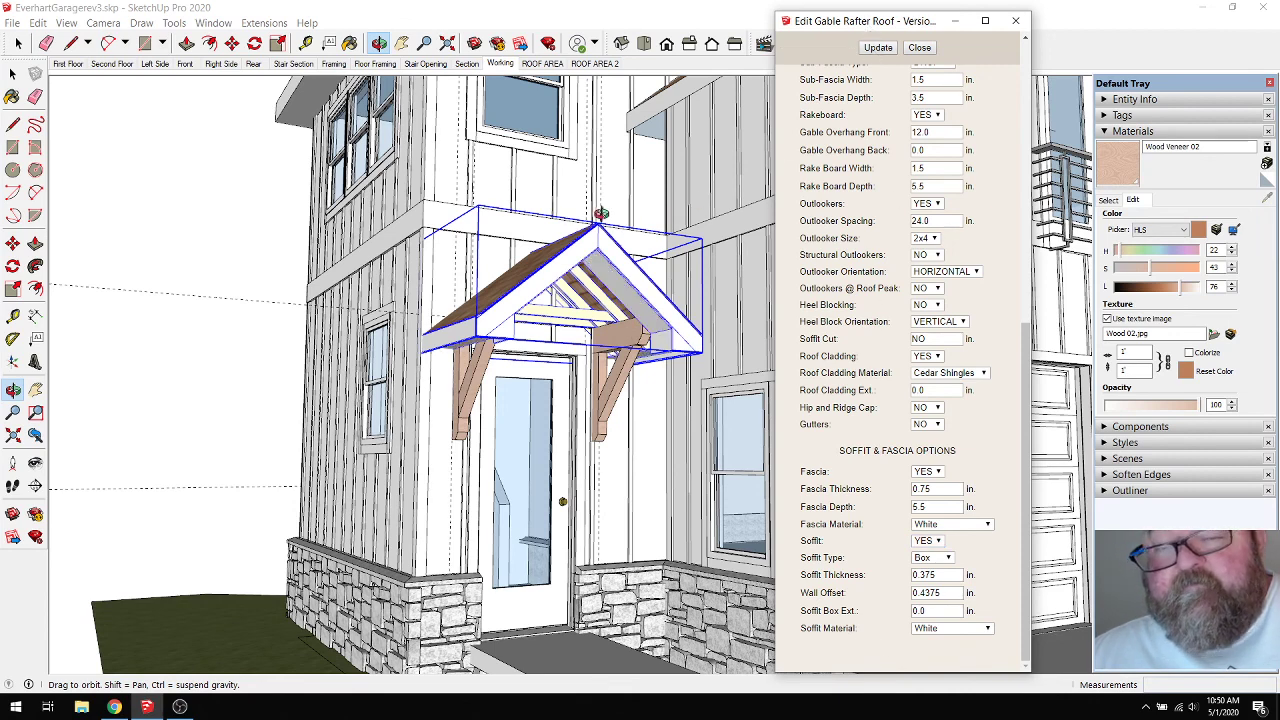
Orbit around the gable to inspect the new soffit and the left eave bracket.
left_click(383, 47)
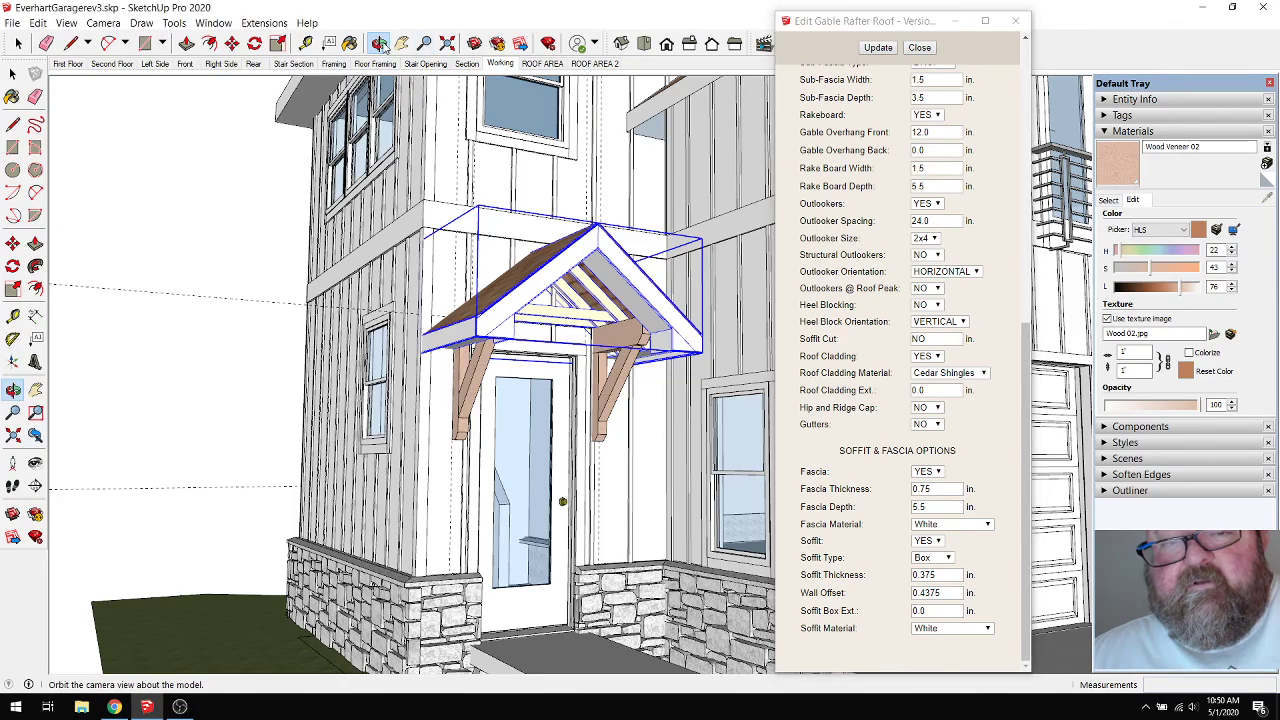
scroll(527, 258, "up", 6)
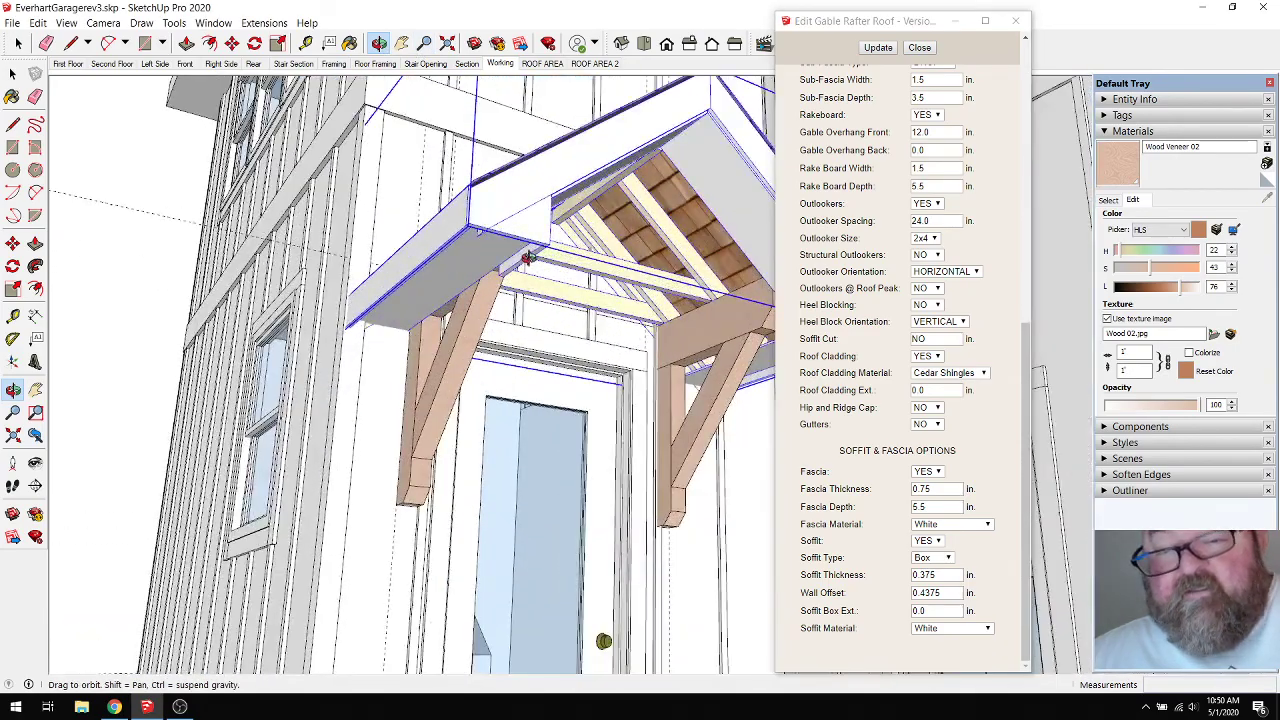
mouse_move(527, 258)
left_mouse_down()
mouse_move(560, 265)
mouse_move(540, 271)
left_mouse_up()
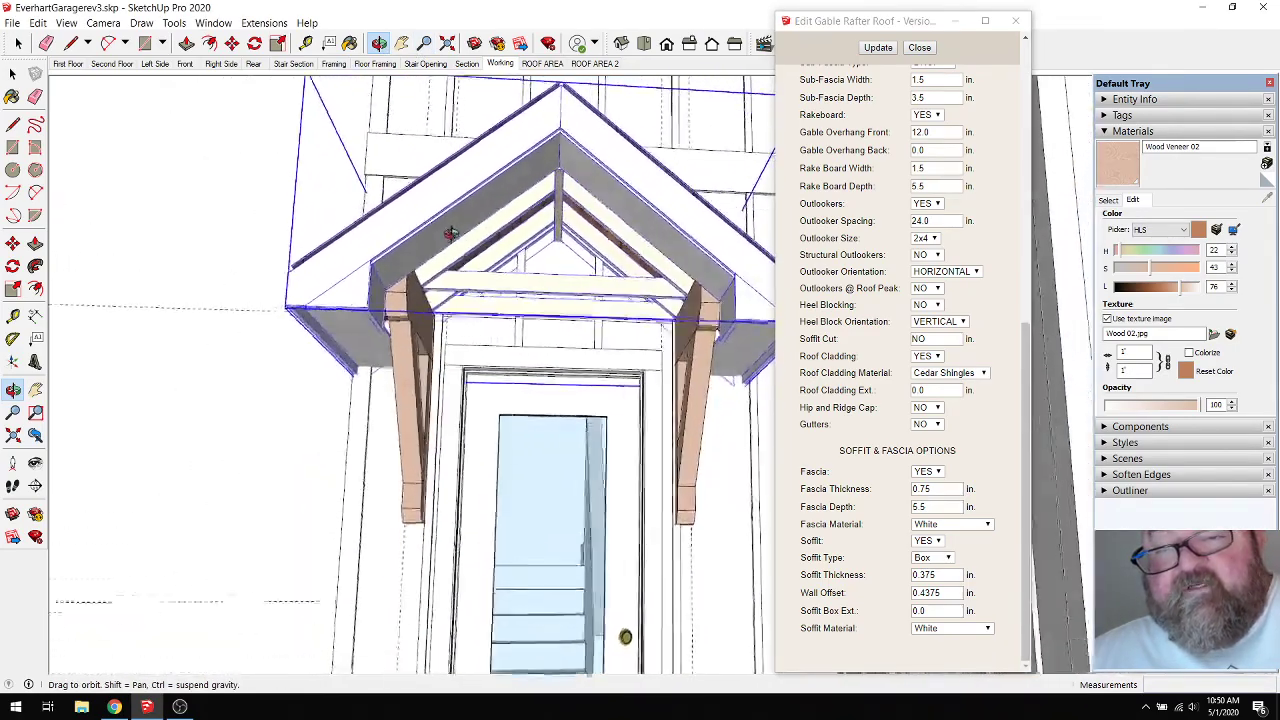
left_click_drag(451, 233, 440, 279)
scroll(440, 276, "up", 5)
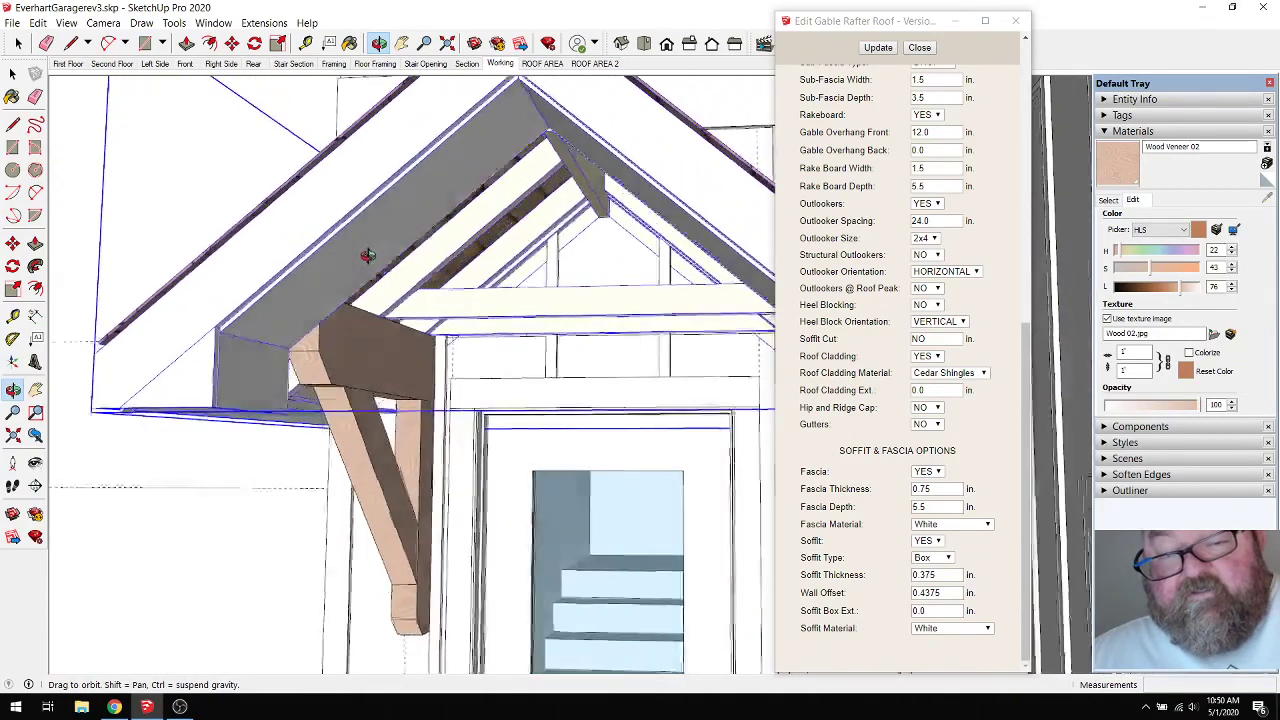
left_click_drag(368, 255, 542, 270)
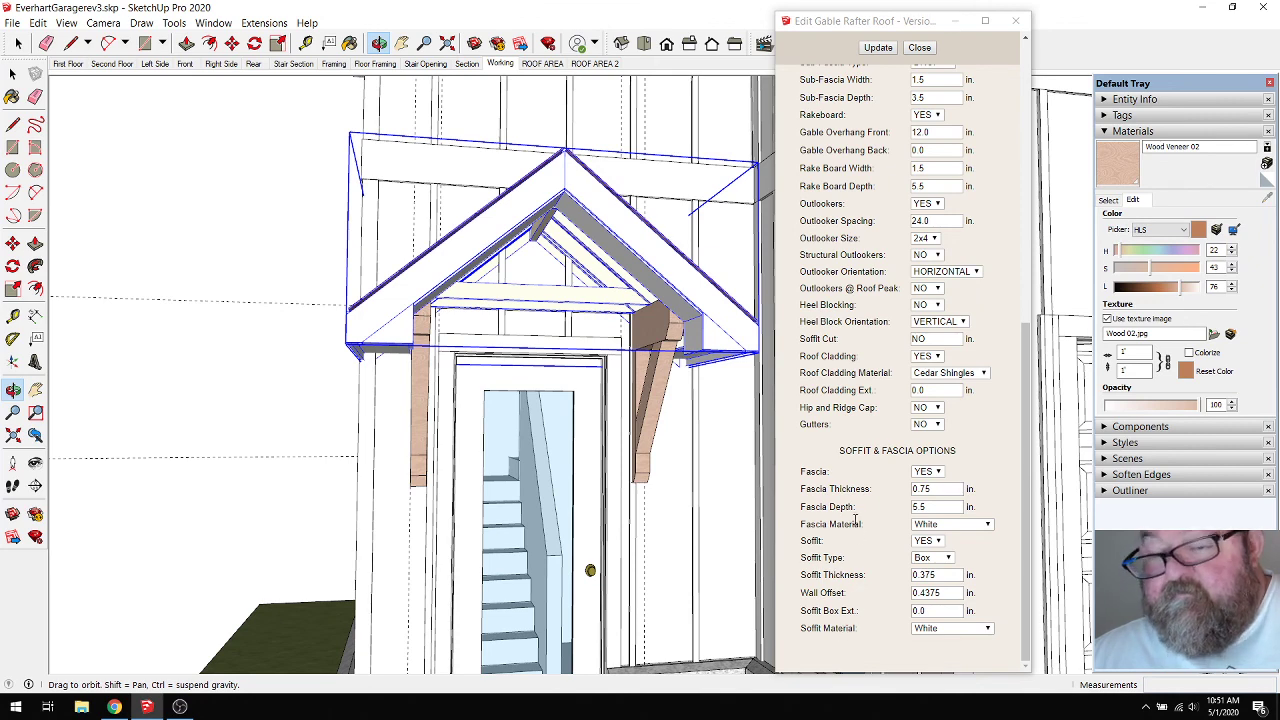
scroll(852, 440, "up", 3)
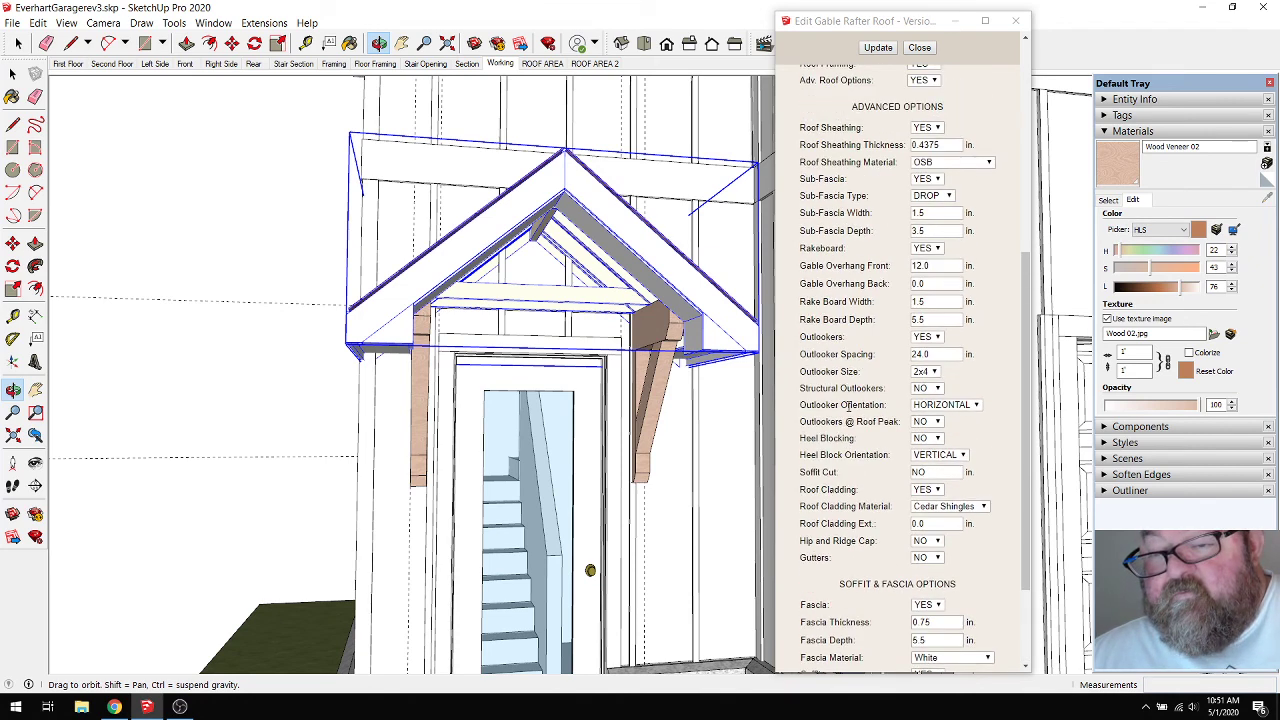
scroll(845, 420, "up", 3)
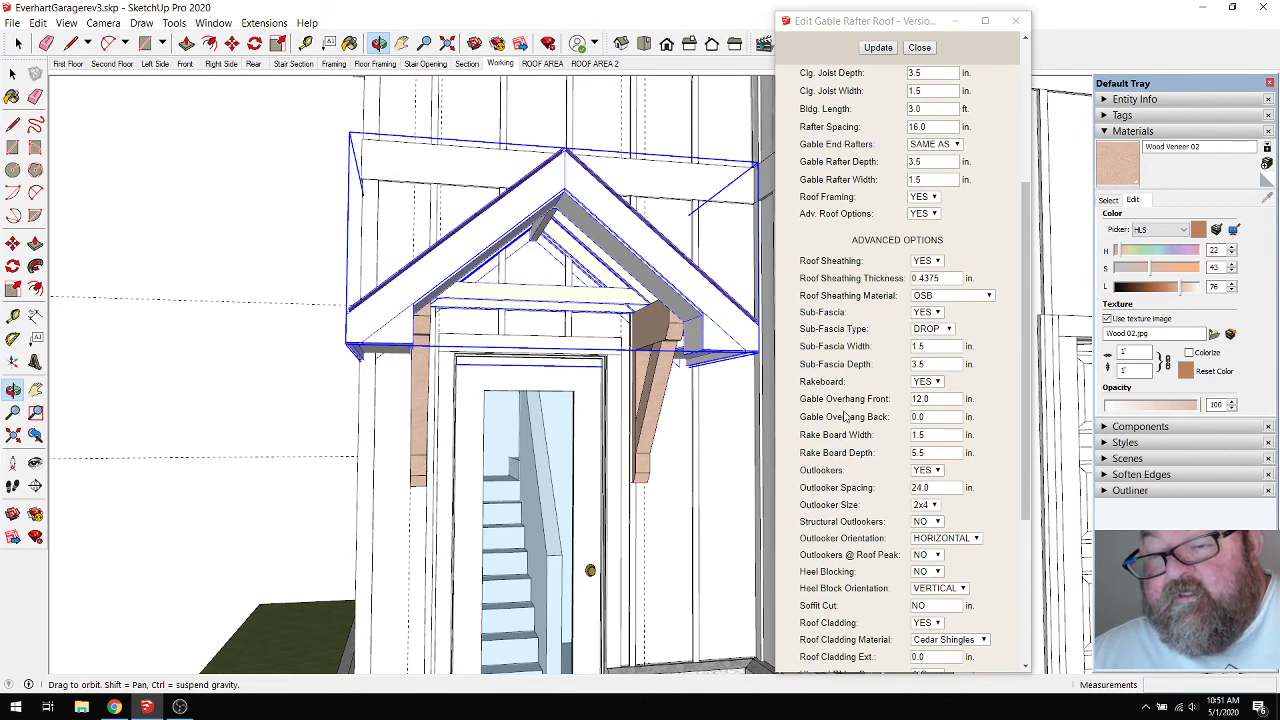
scroll(846, 425, "up", 4)
scroll(848, 450, "down", 2)
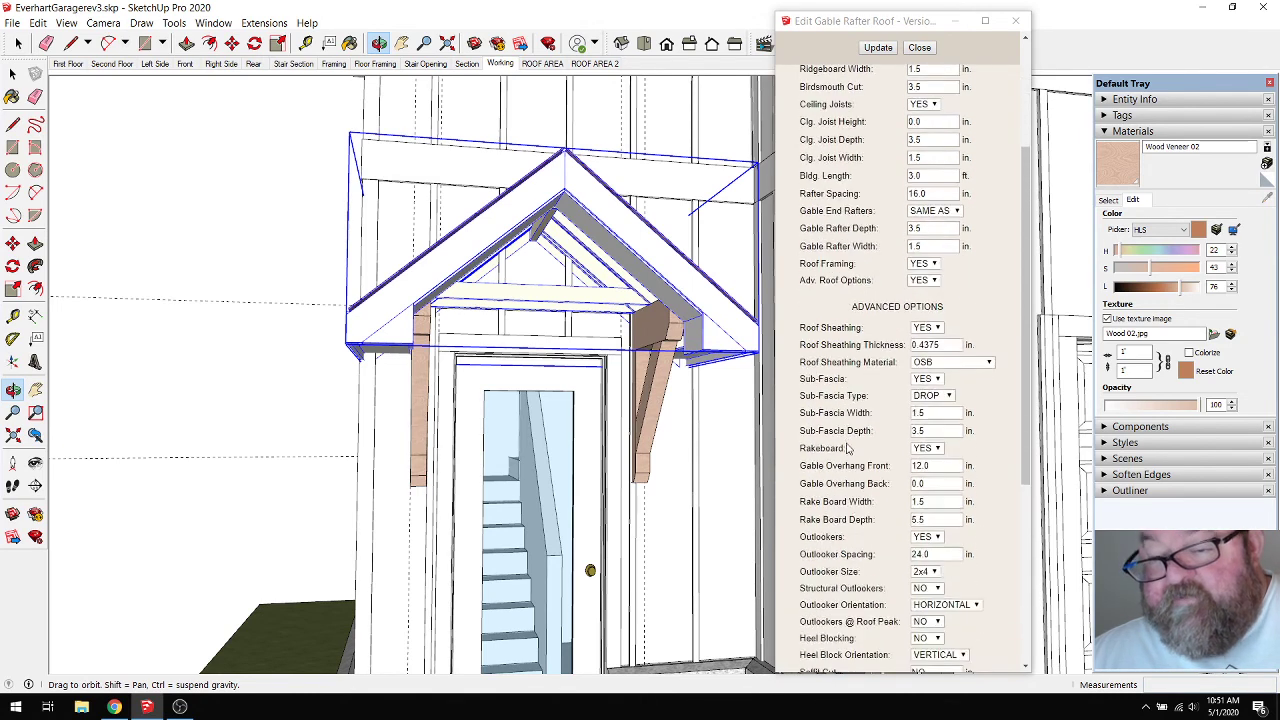
scroll(848, 448, "up", 5)
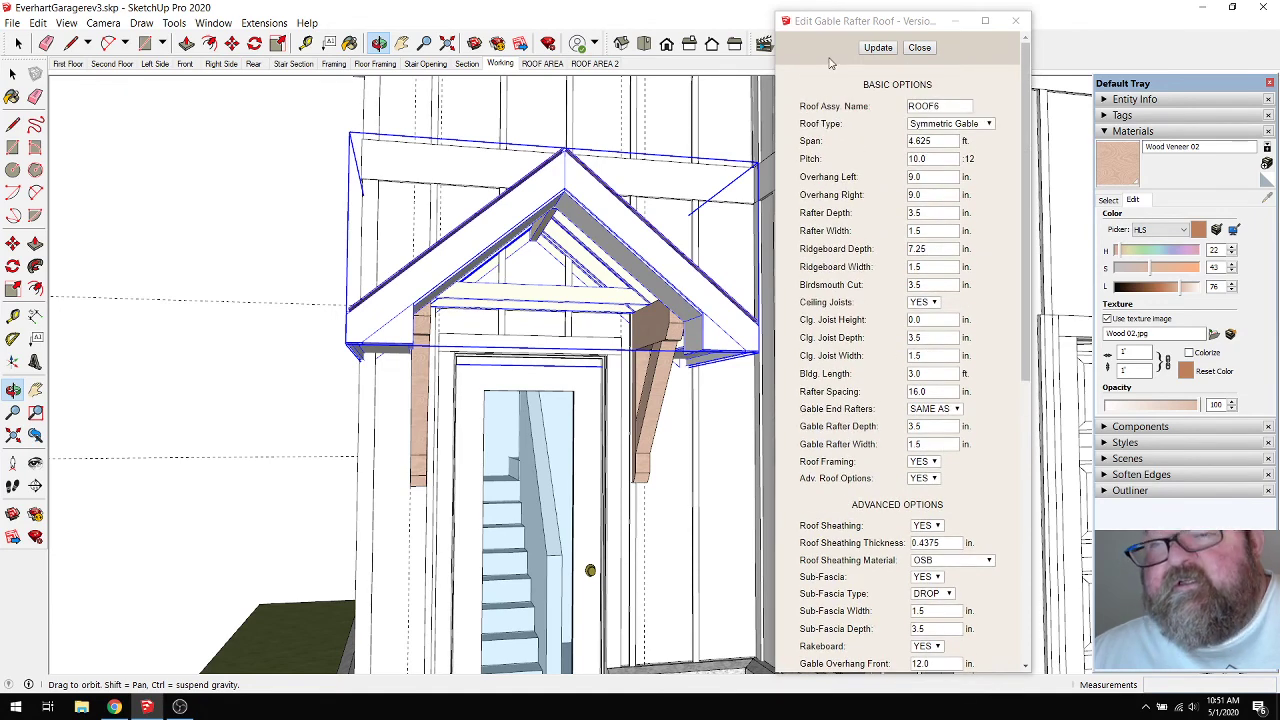
Apply the edited roof settings once more and close the Edit Gable Rafter Roof dialog.
left_click(877, 48)
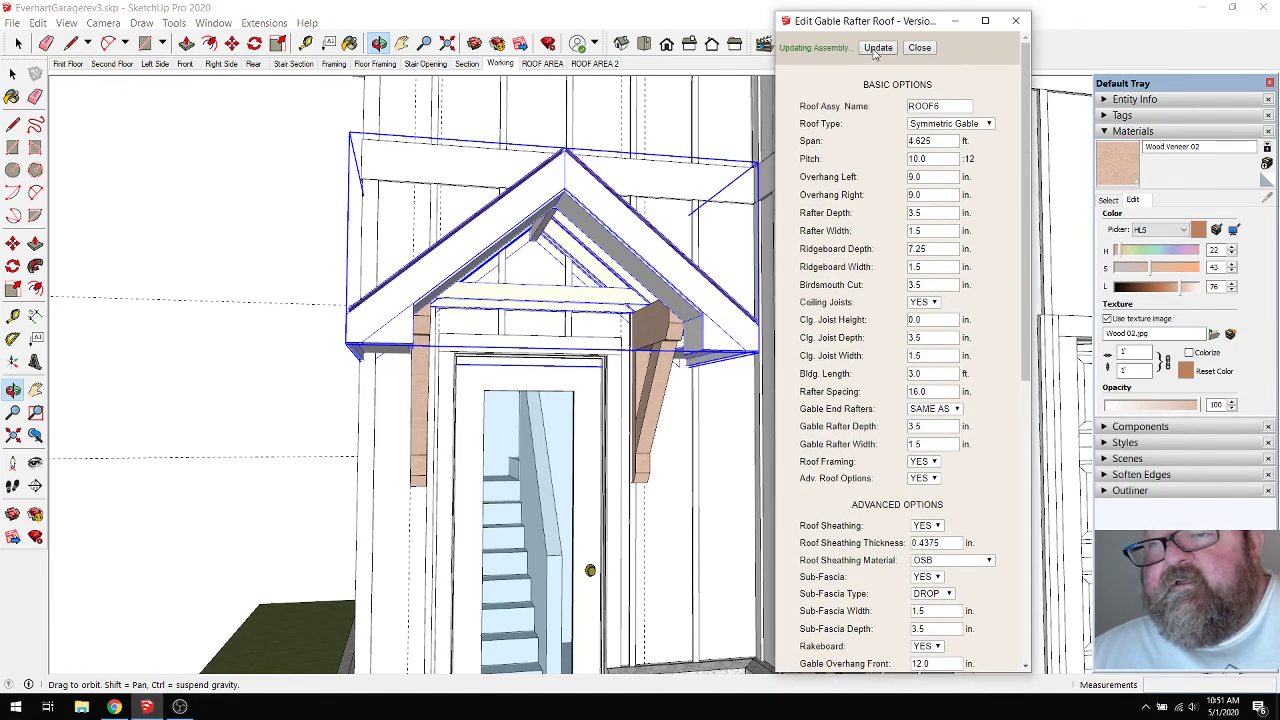
left_click(920, 48)
scroll(575, 212, "up", 6)
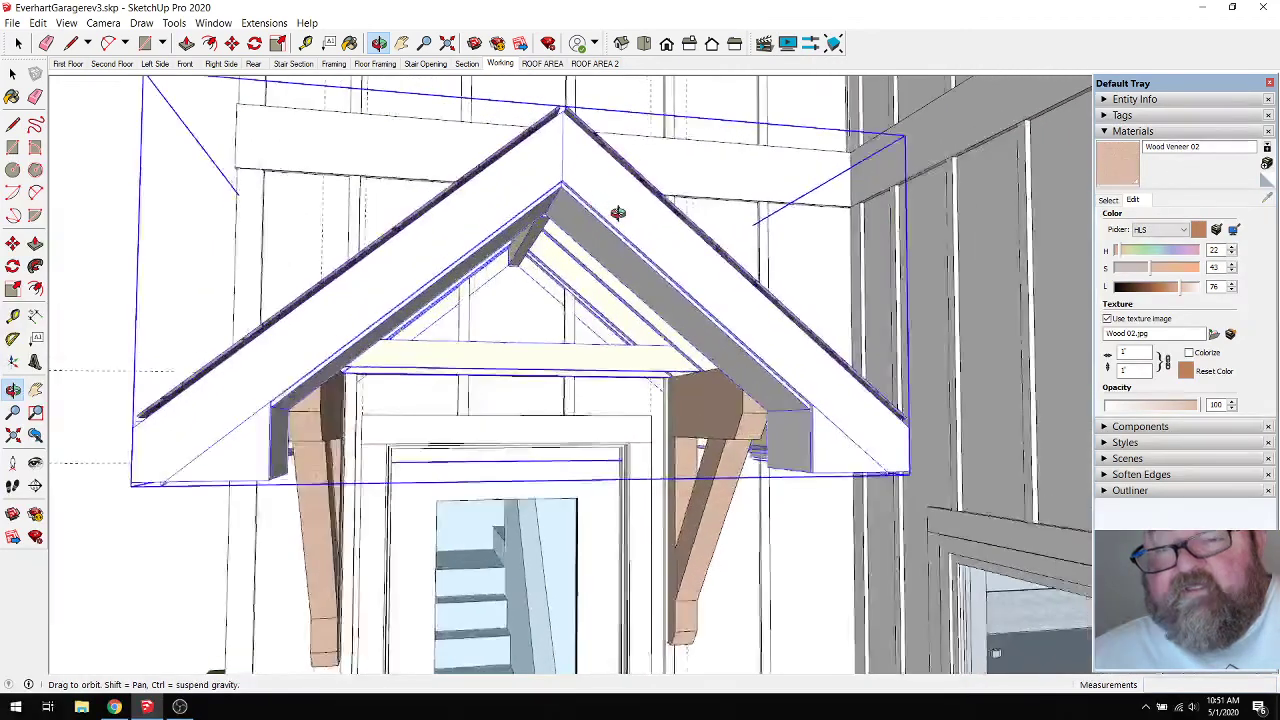
middle_click_drag(601, 241, 789, 166)
scroll(754, 203, "up", 6)
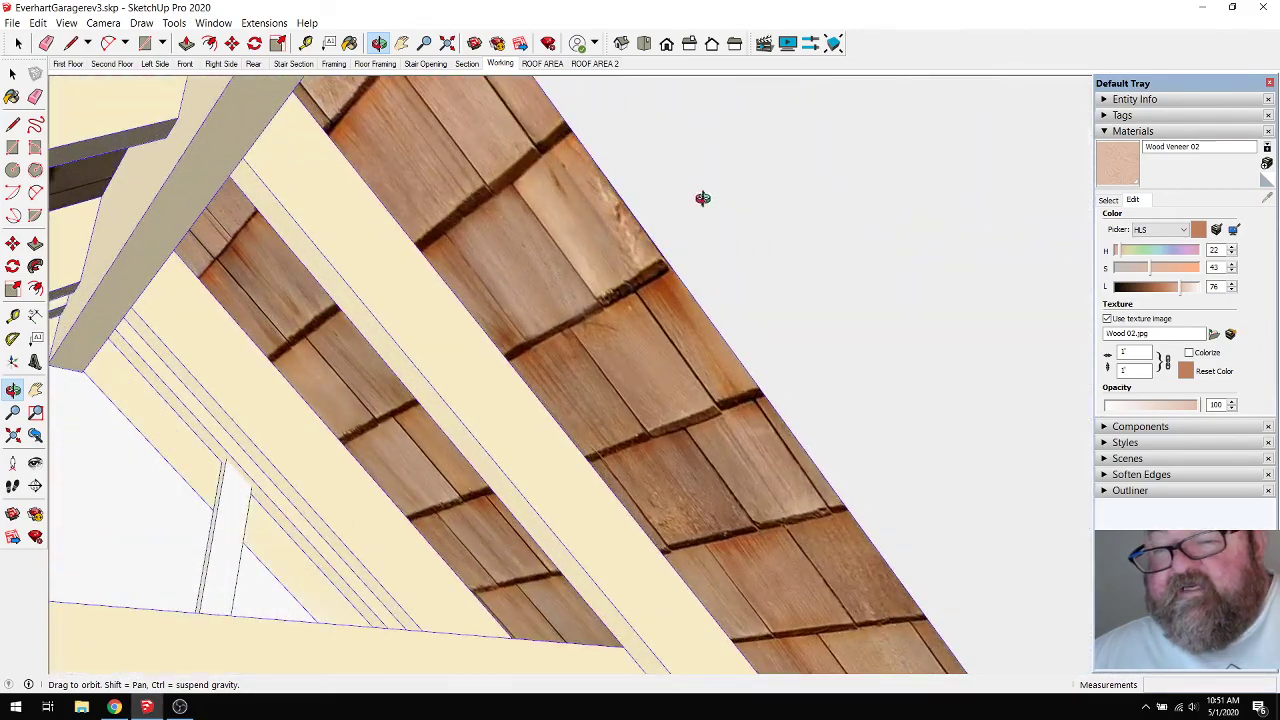
middle_click_drag(703, 198, 764, 286)
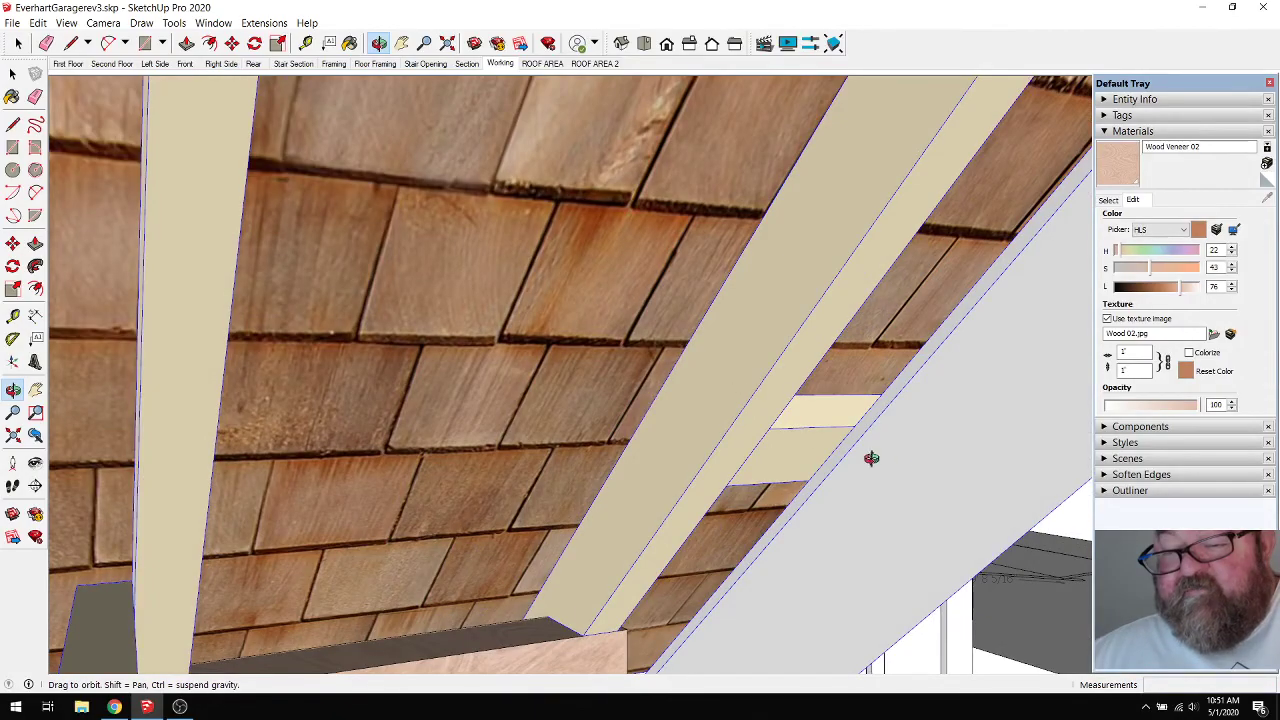
left_click_drag(871, 458, 580, 356)
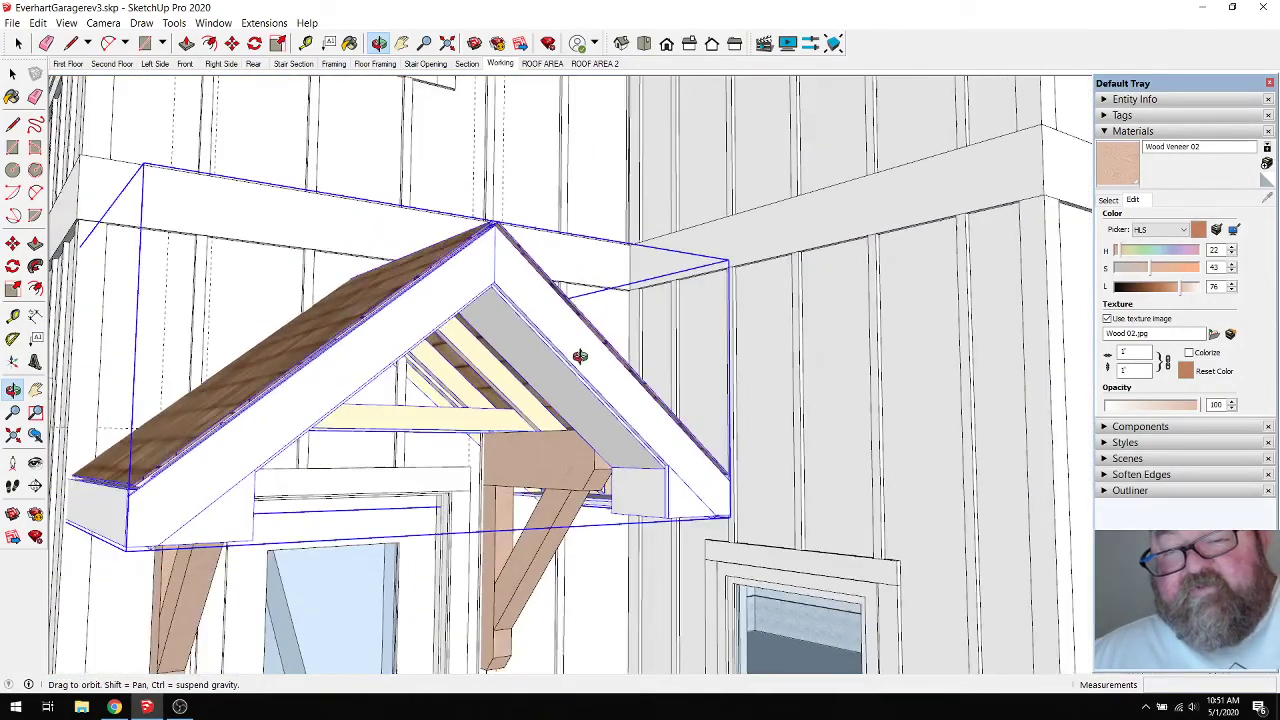
scroll(580, 356, "down", 5)
scroll(586, 366, "up", 3)
left_click(18, 43)
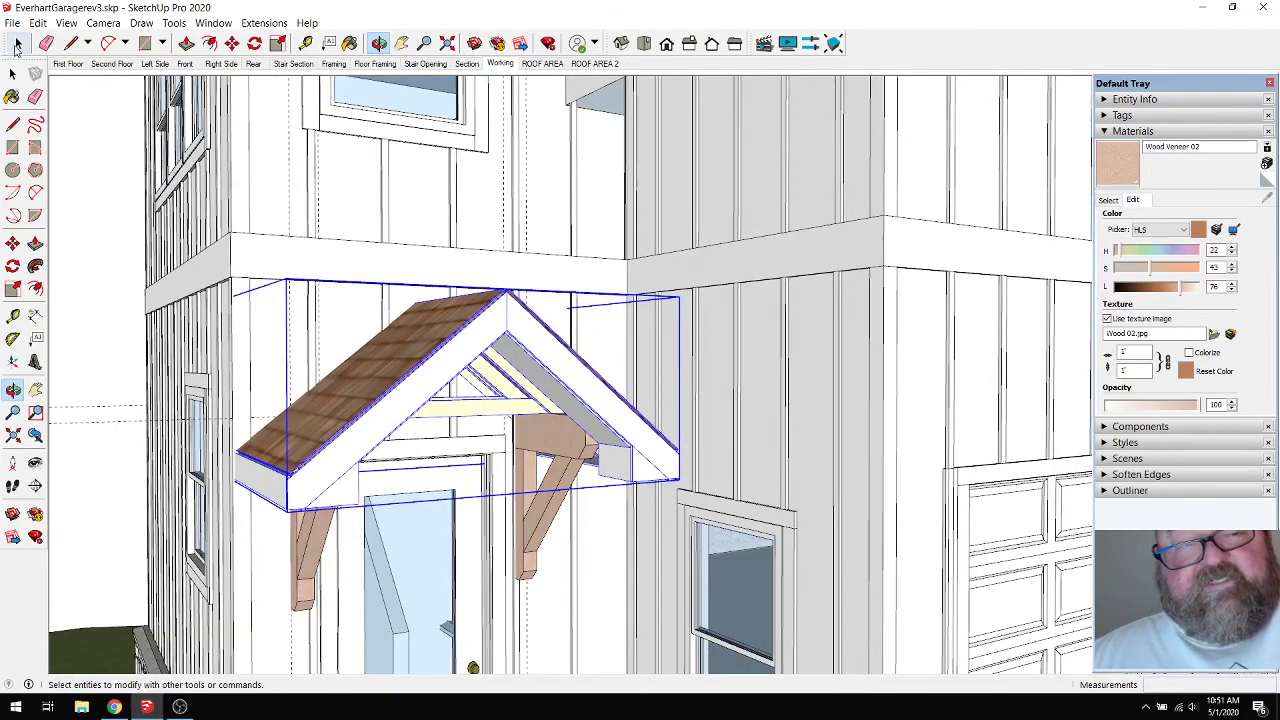
left_click(557, 297)
middle_click_drag(557, 297, 713, 350)
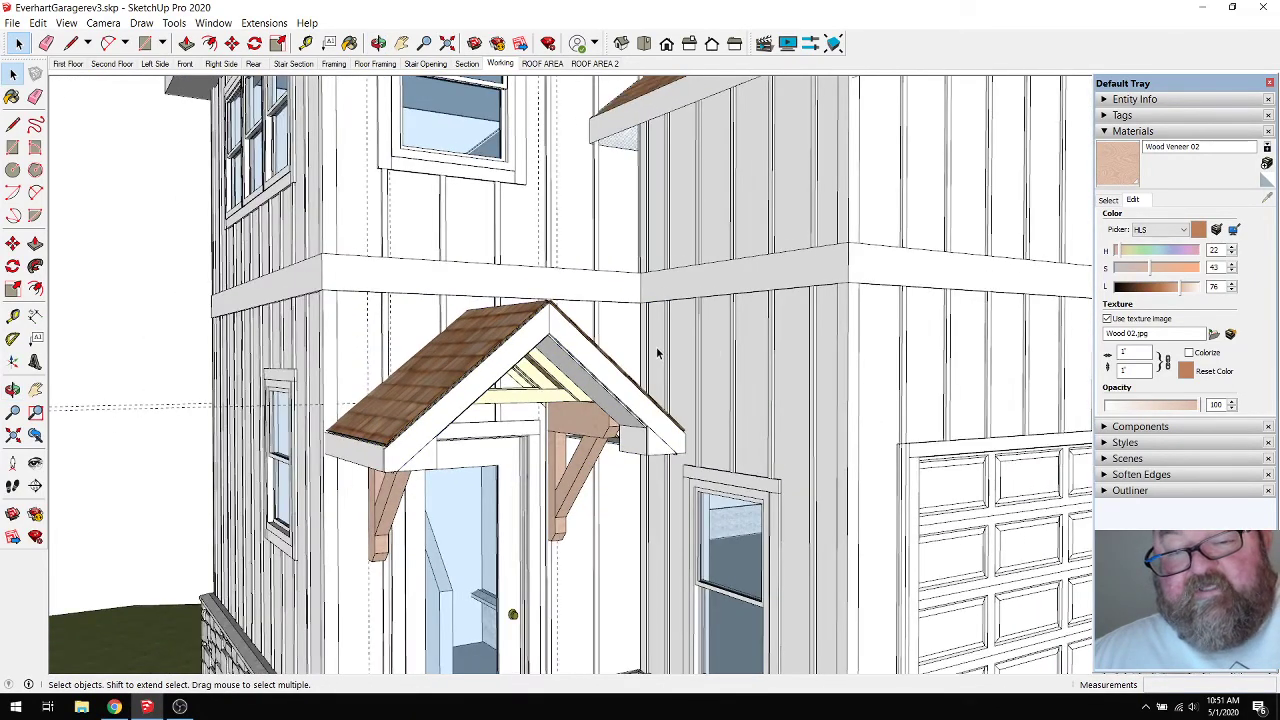
left_click(378, 43)
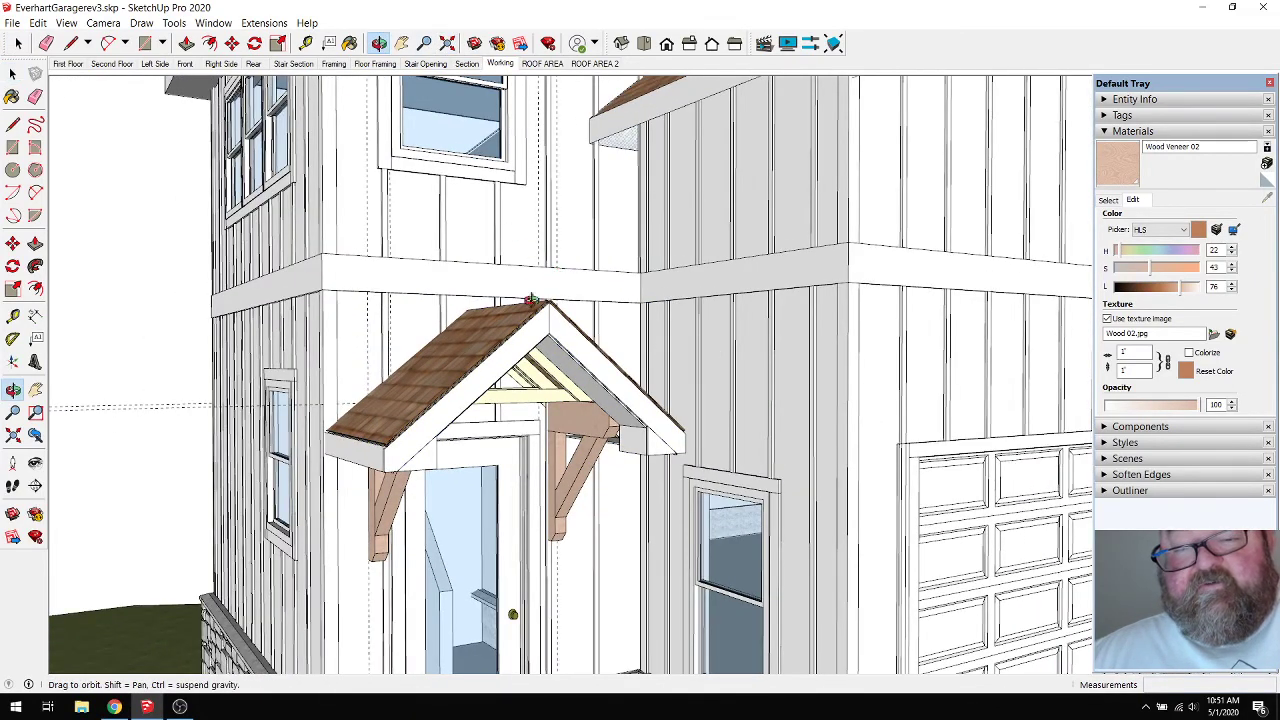
left_click_drag(507, 233, 517, 310)
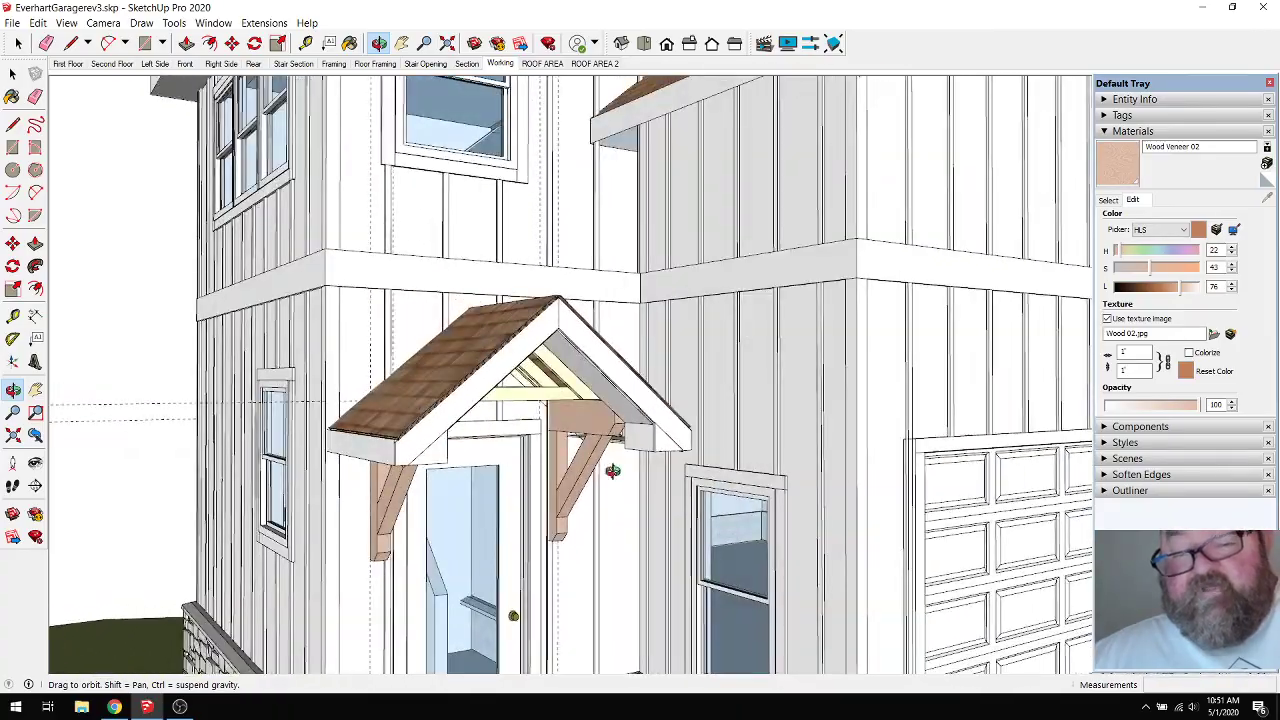
scroll(612, 470, "up", 5)
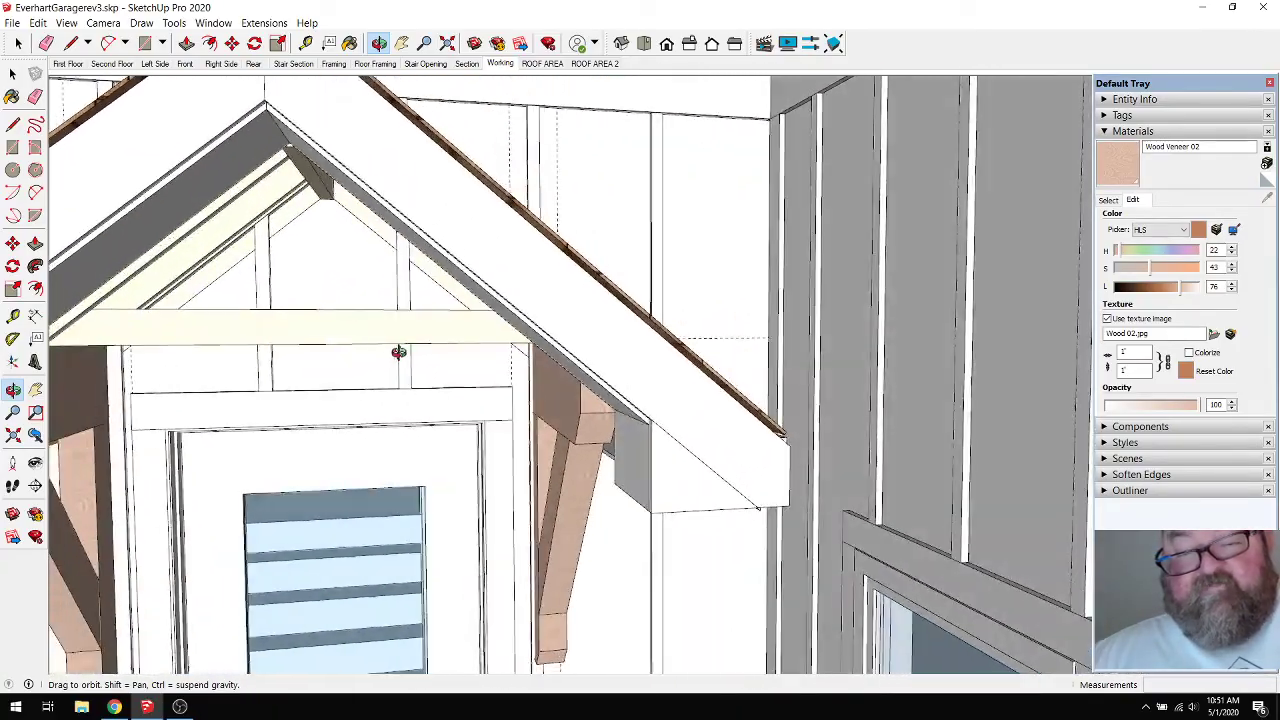
left_click_drag(398, 352, 529, 259)
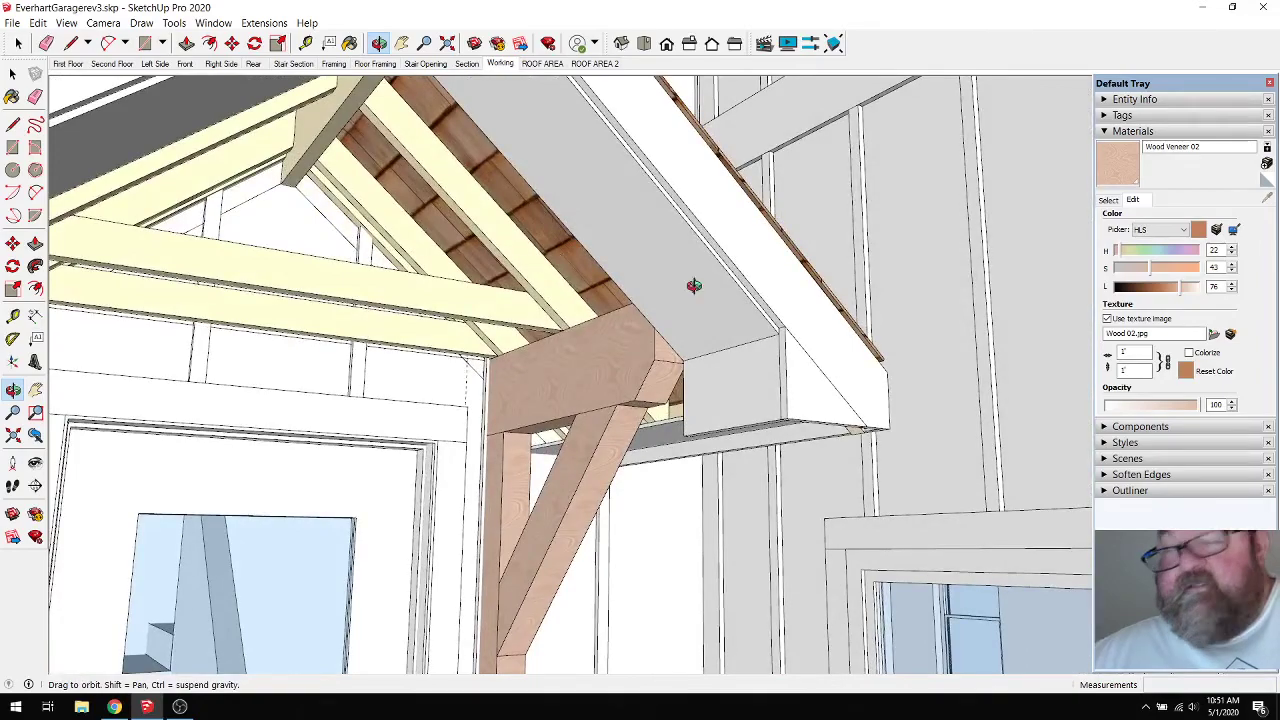
left_click_drag(380, 240, 211, 305)
scroll(236, 300, "up", 3)
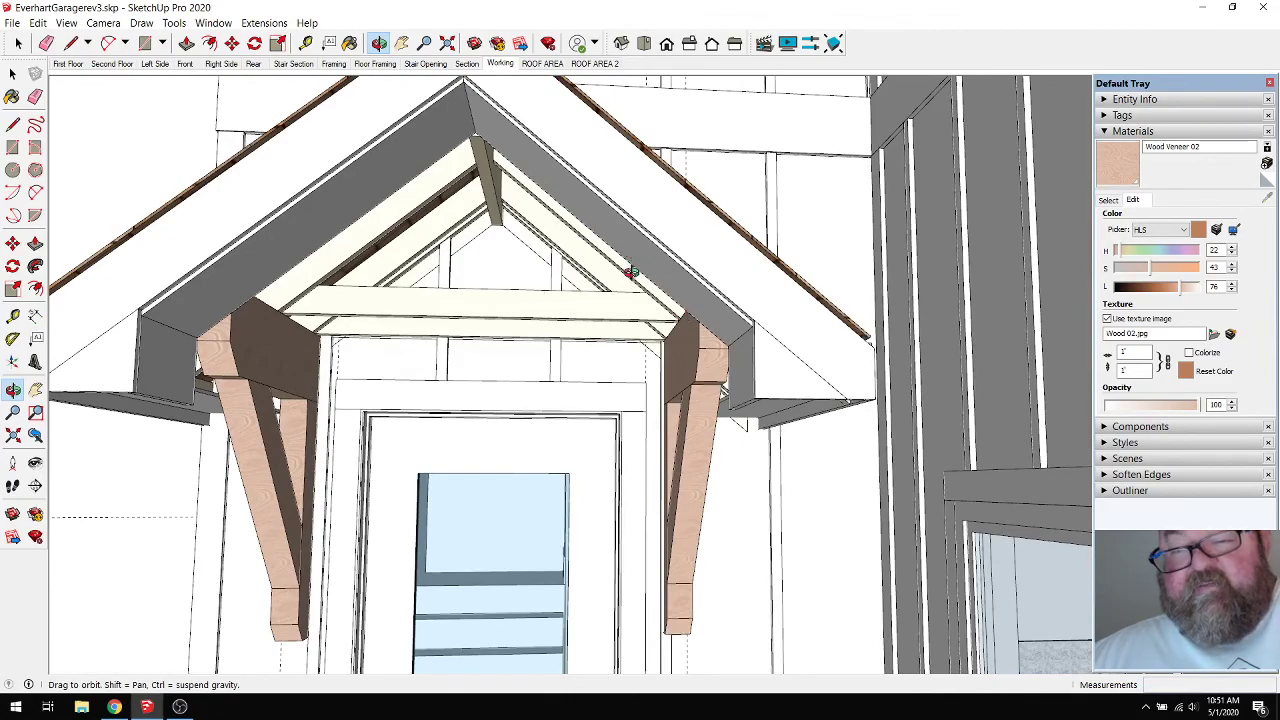
left_click_drag(632, 271, 672, 211)
left_click_drag(419, 252, 540, 280)
scroll(495, 270, "down", 8)
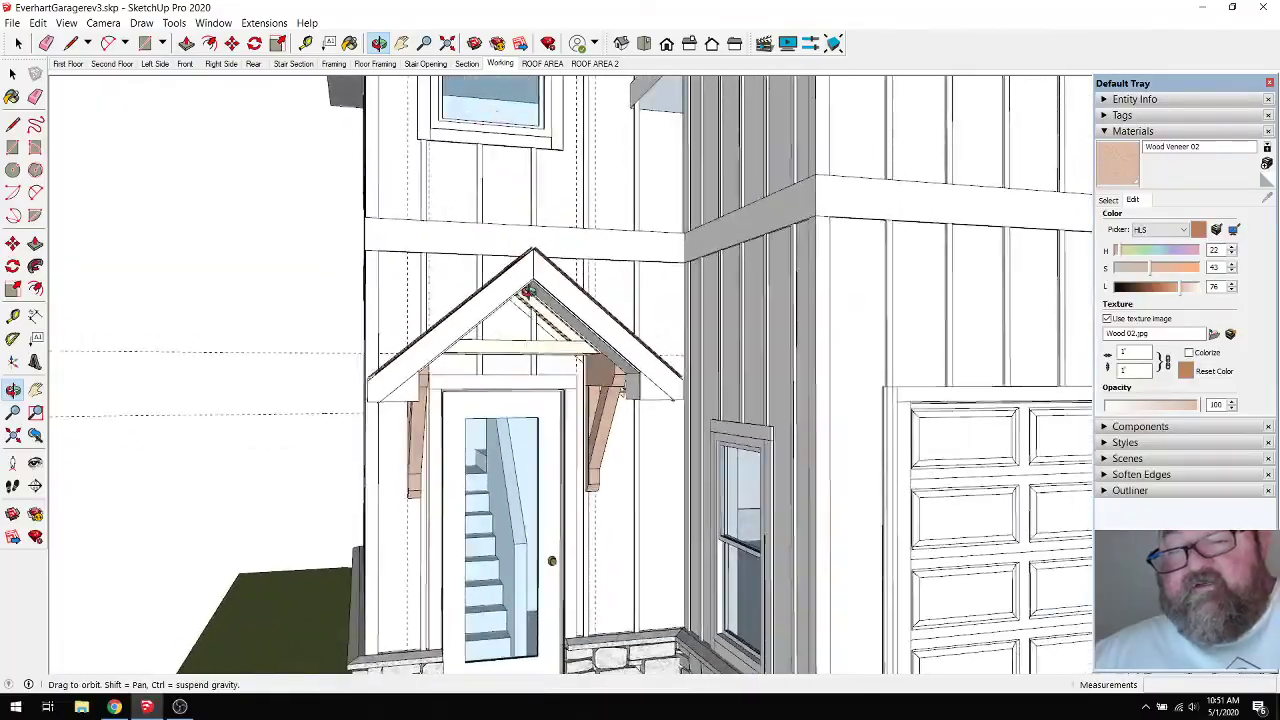
left_click_drag(527, 291, 560, 332)
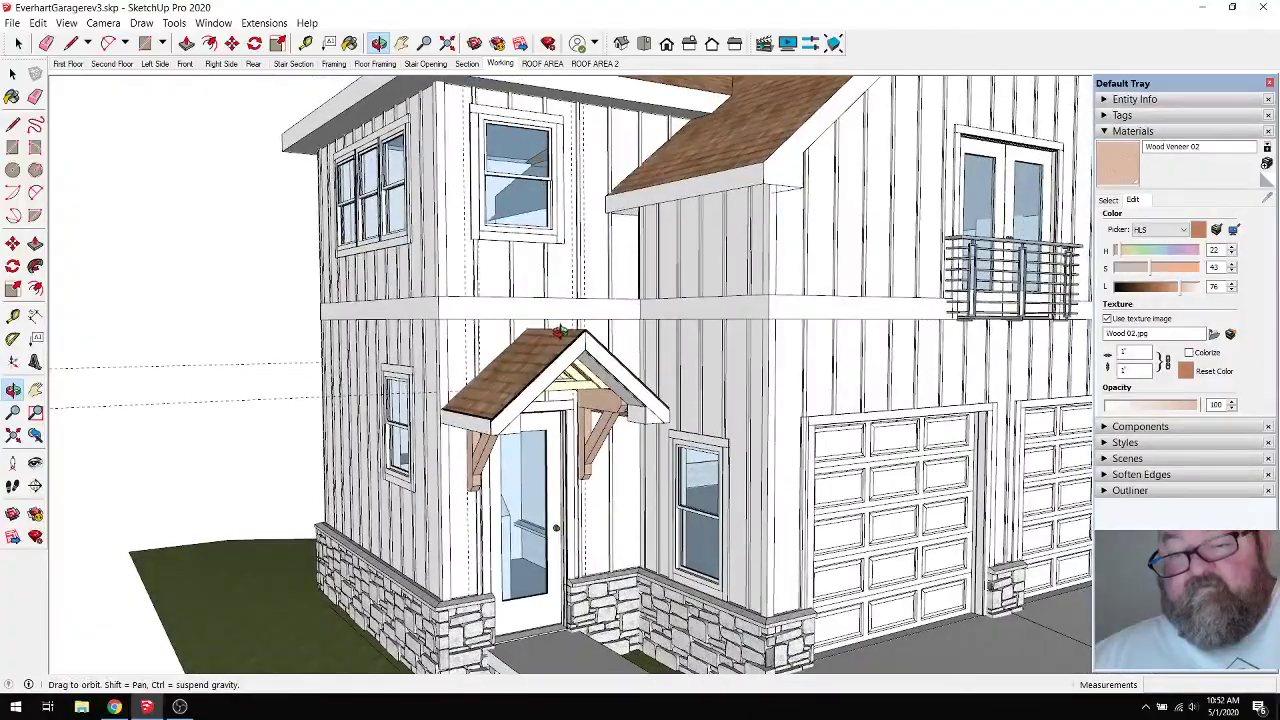
mouse_move(517, 395)
left_mouse_down()
mouse_move(470, 391)
mouse_move(527, 385)
left_mouse_up()
scroll(533, 376, "down", 8)
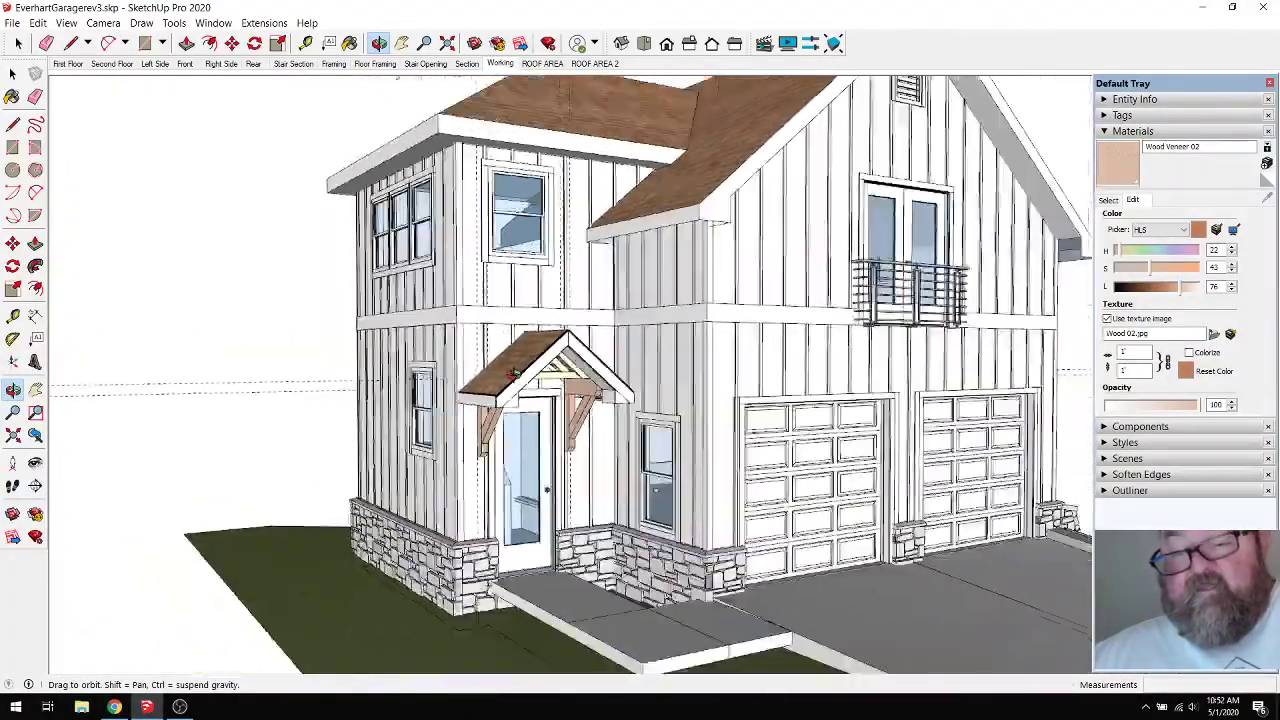
scroll(519, 394, "down", 2)
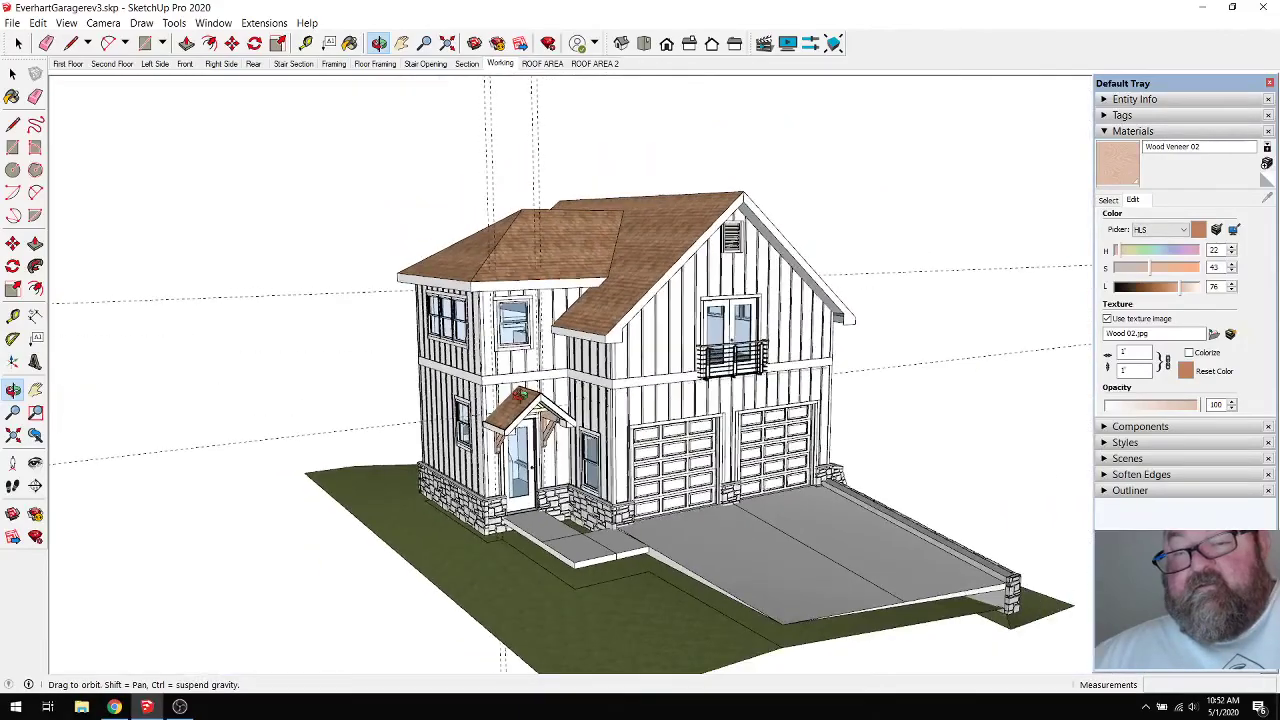
left_click_drag(520, 390, 560, 390)
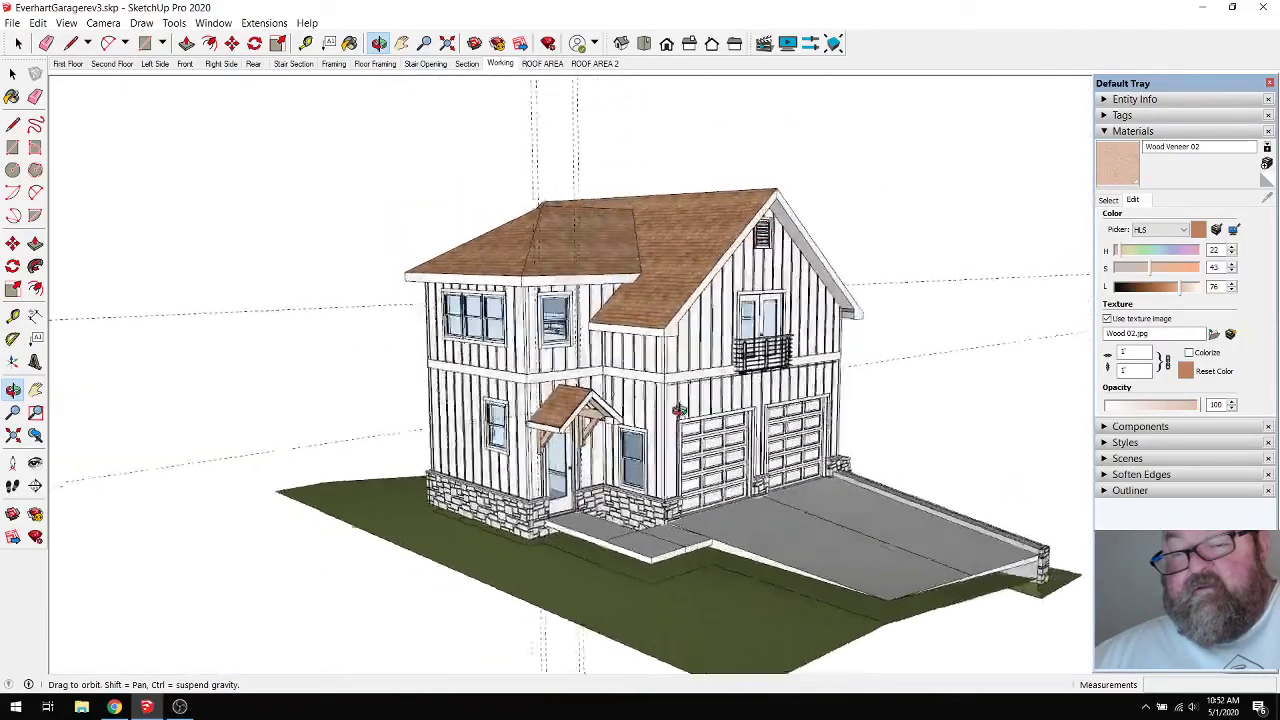
scroll(555, 410, "up", 3)
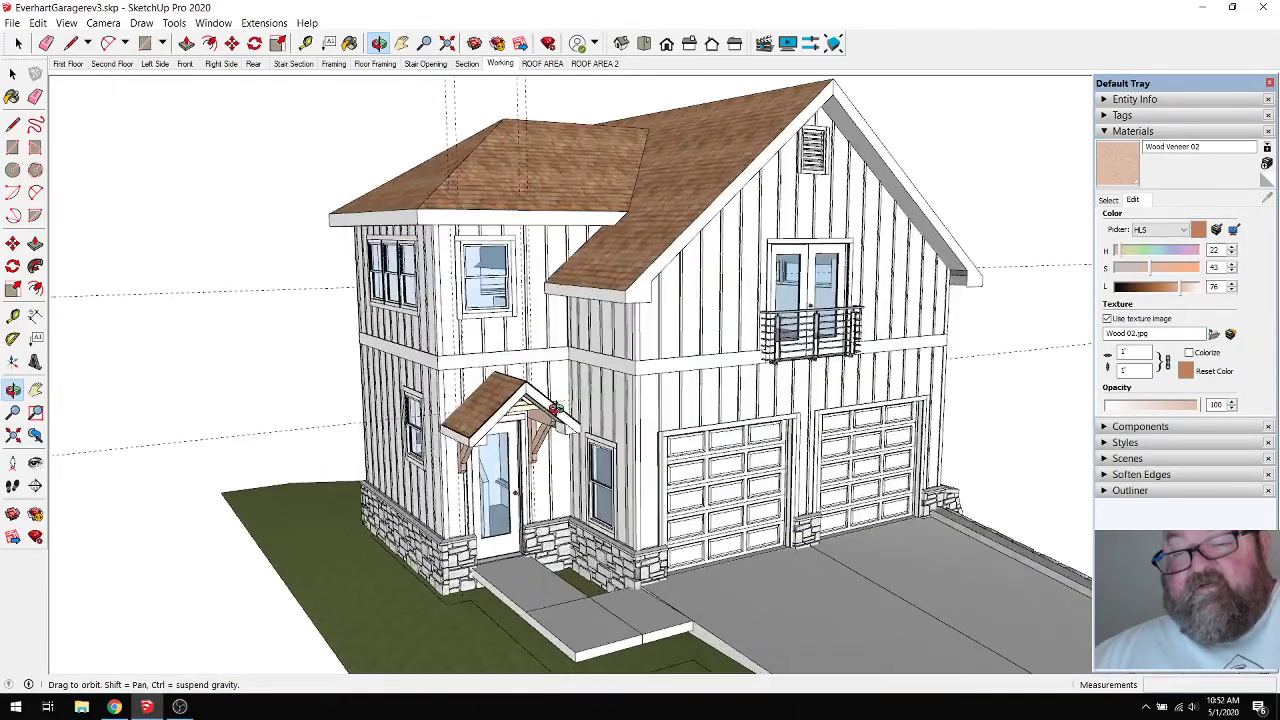
left_click_drag(660, 435, 600, 402)
scroll(507, 395, "up", 8)
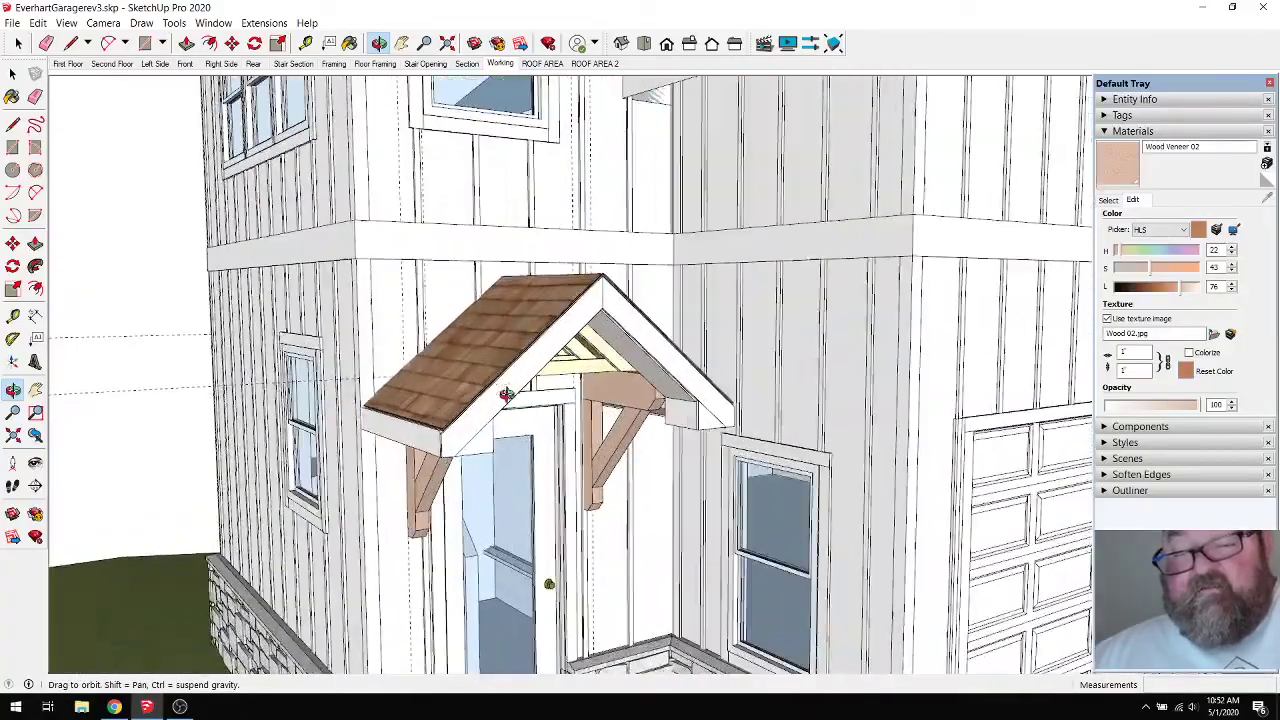
scroll(507, 395, "down", 5)
left_click_drag(507, 395, 462, 337)
scroll(462, 337, "up", 5)
Select the porch roof group and open its Edit Gable Rafter Roof settings.
left_click(12, 73)
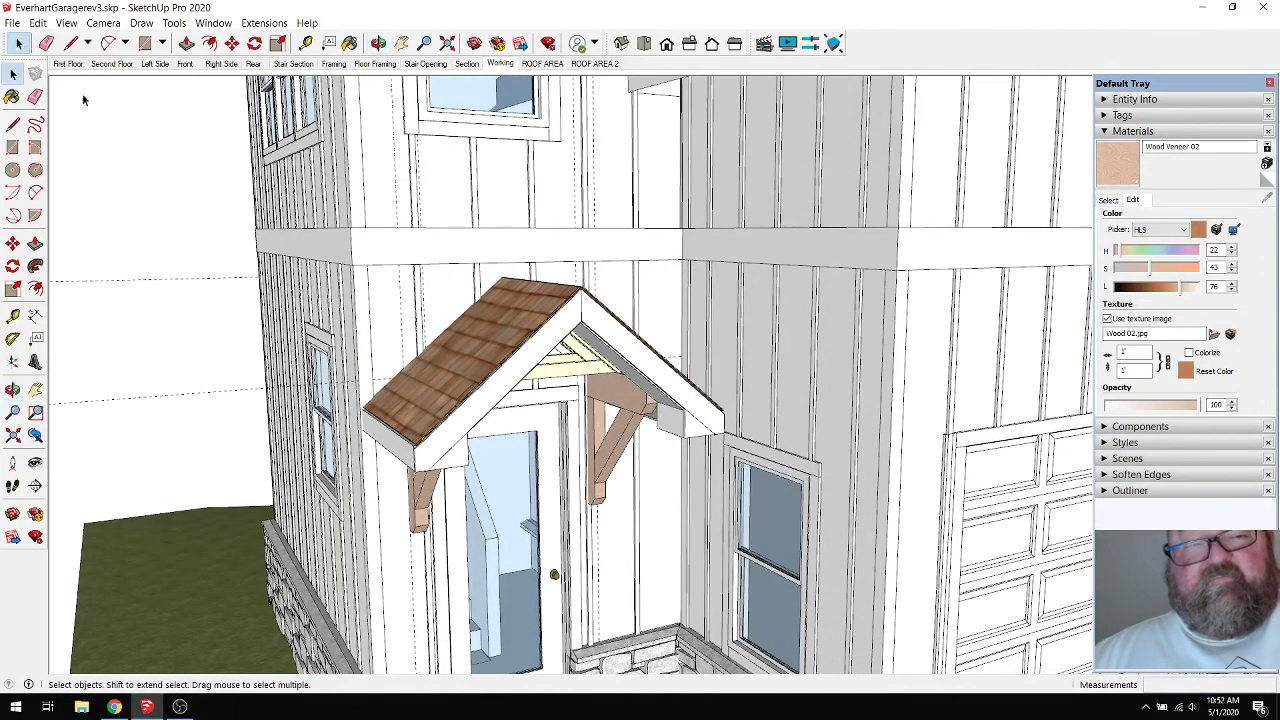
left_click(538, 327)
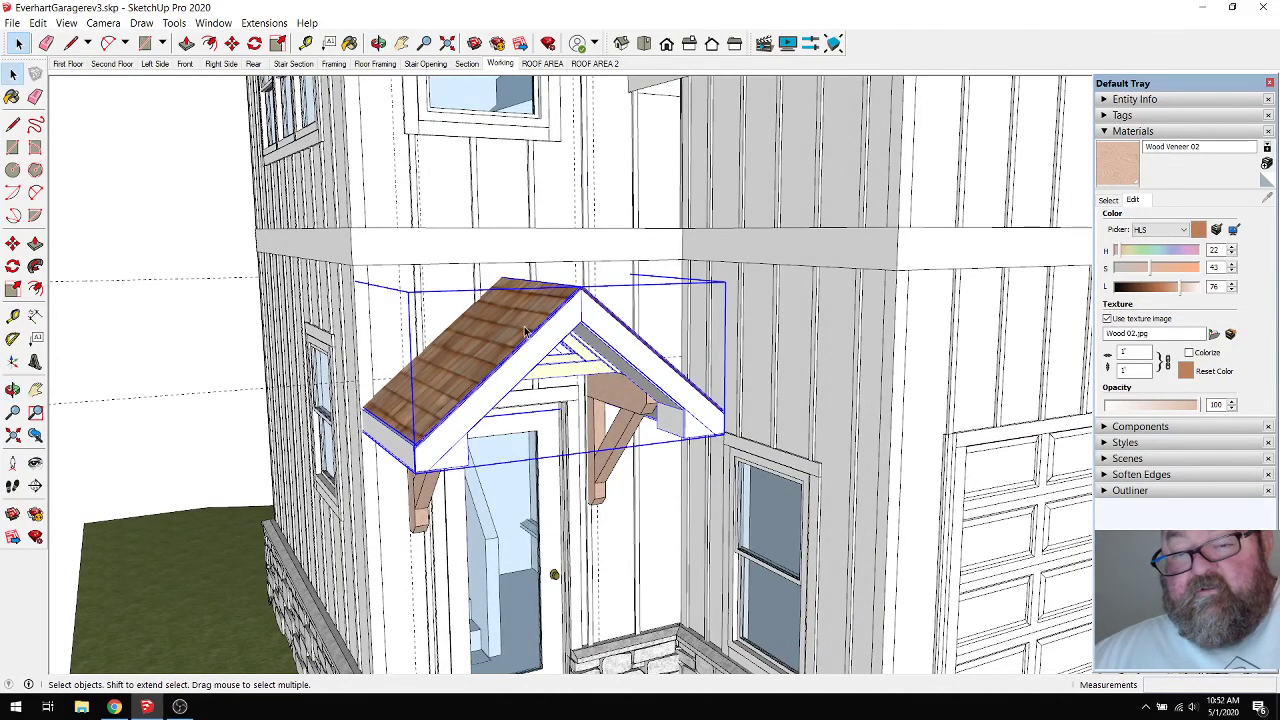
right_click(525, 333)
left_click(606, 558)
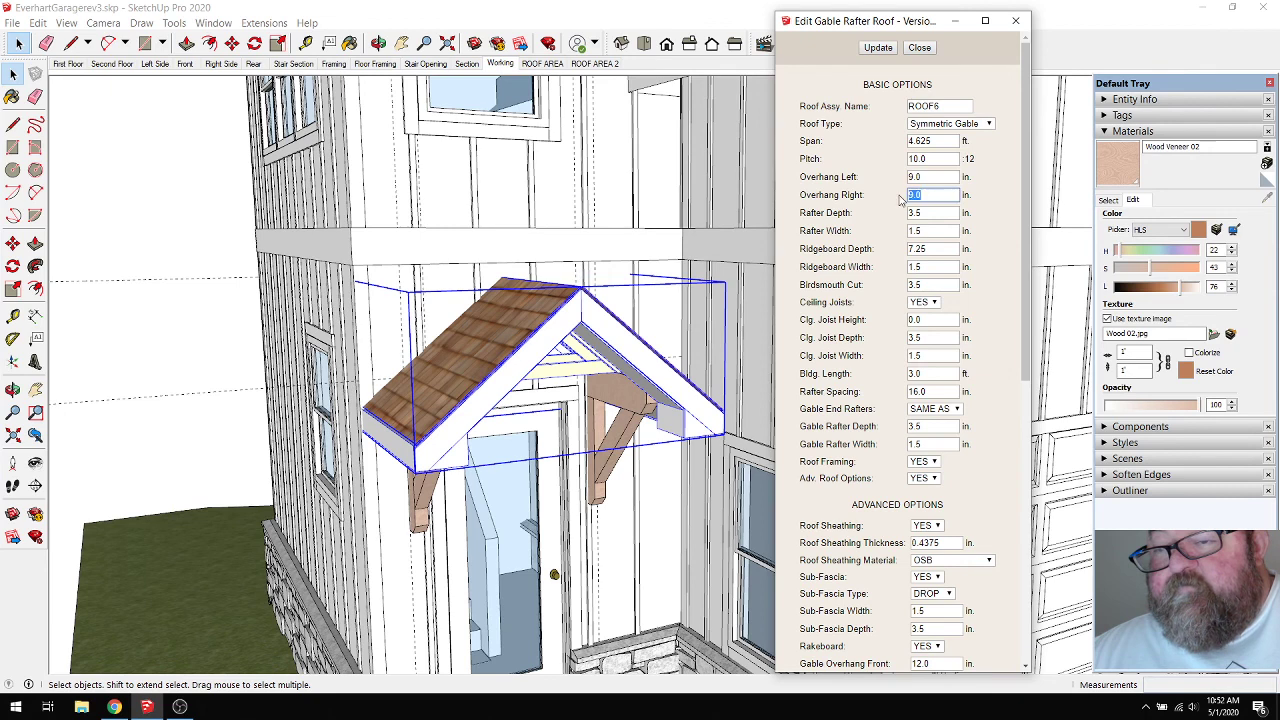
Set Overhang Left, Overhang Right and Gable Overhang Front to 6 and update the roof.
type("6")
double_click(930, 176)
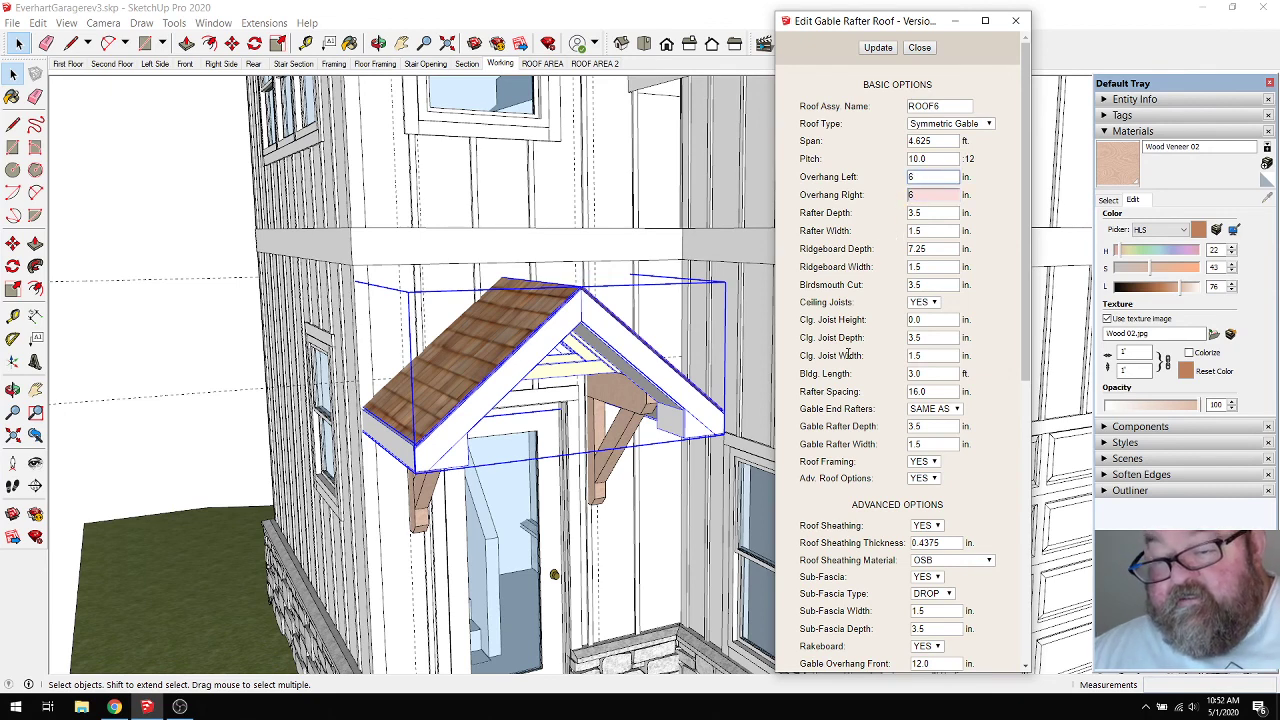
scroll(828, 389, "down", 4)
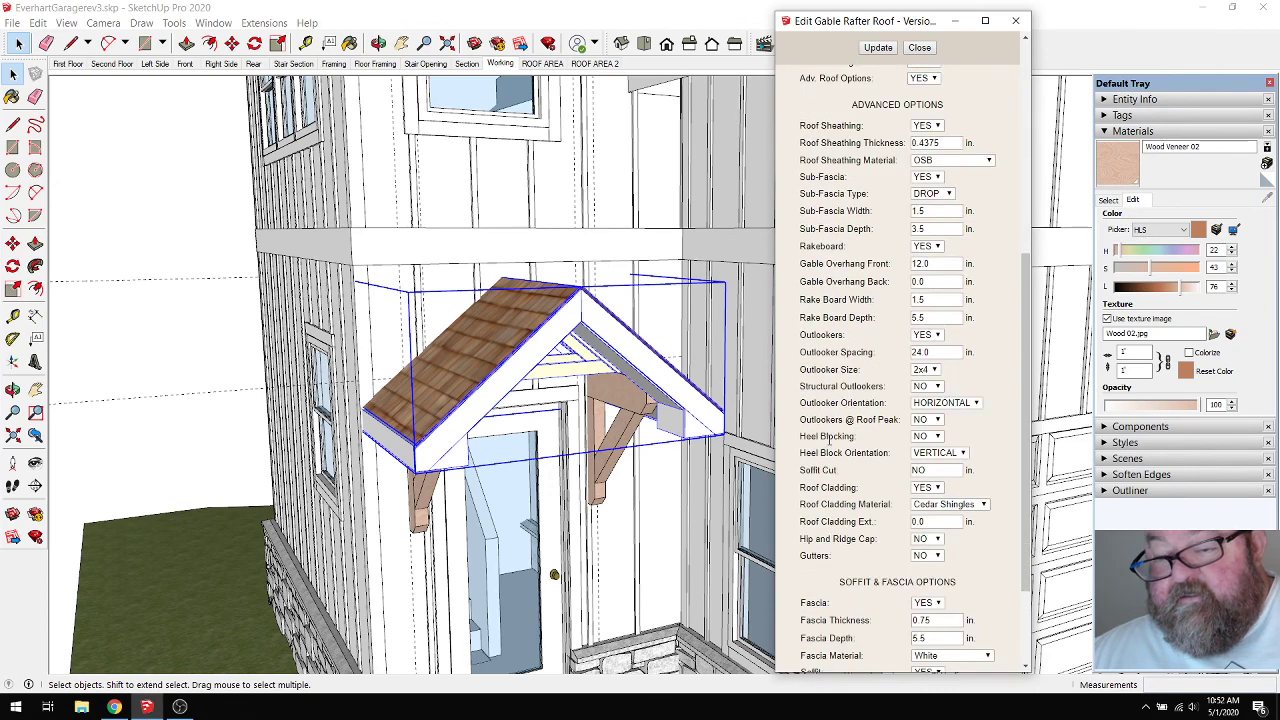
scroll(845, 455, "down", 2)
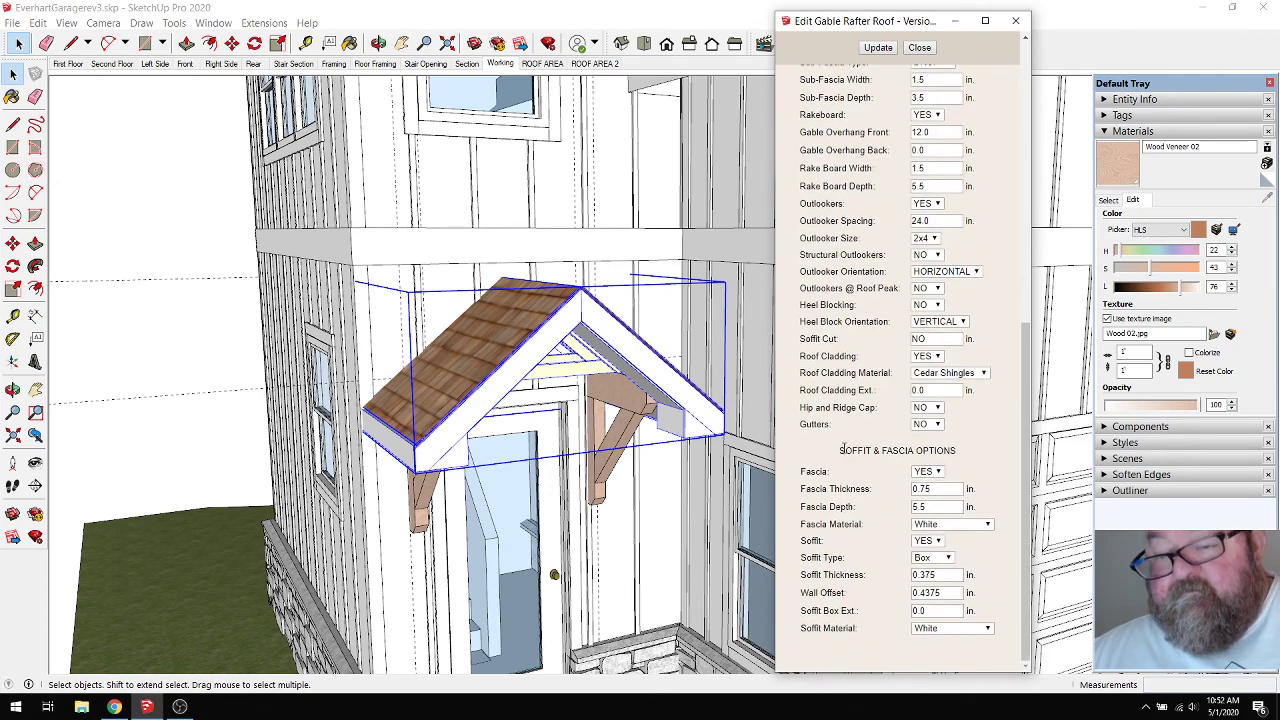
scroll(843, 421, "up", 3)
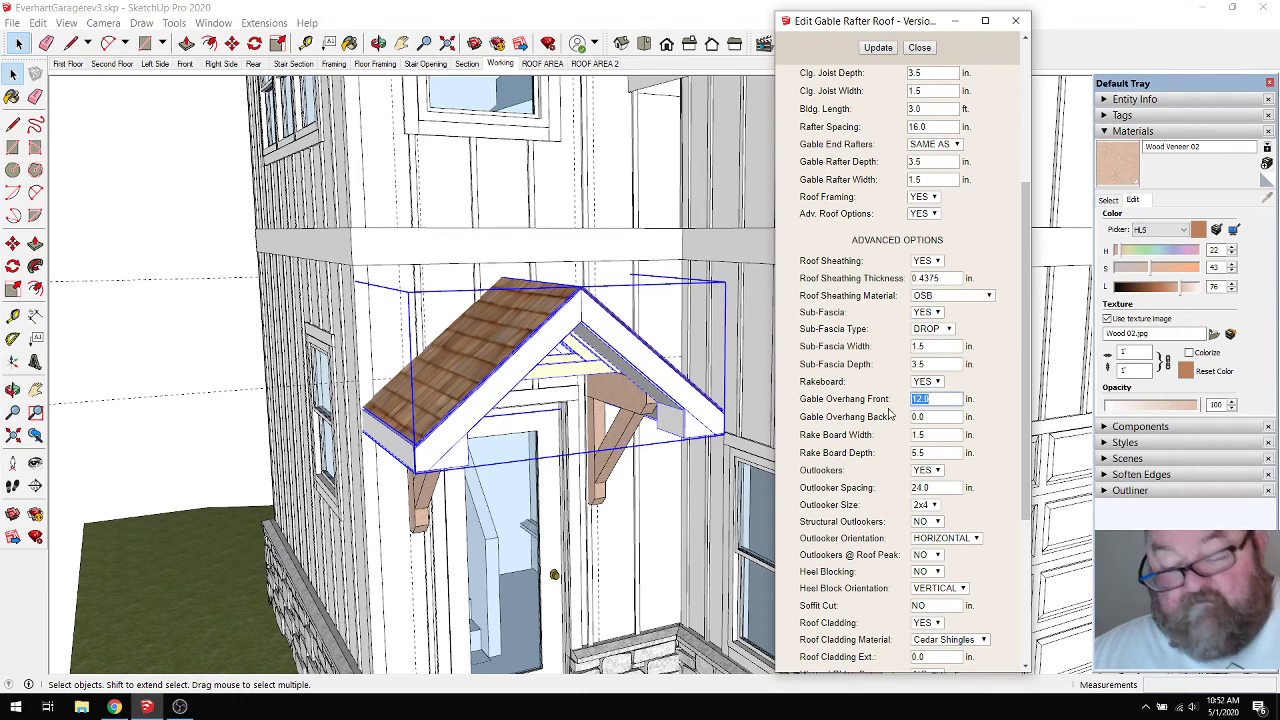
left_click(878, 47)
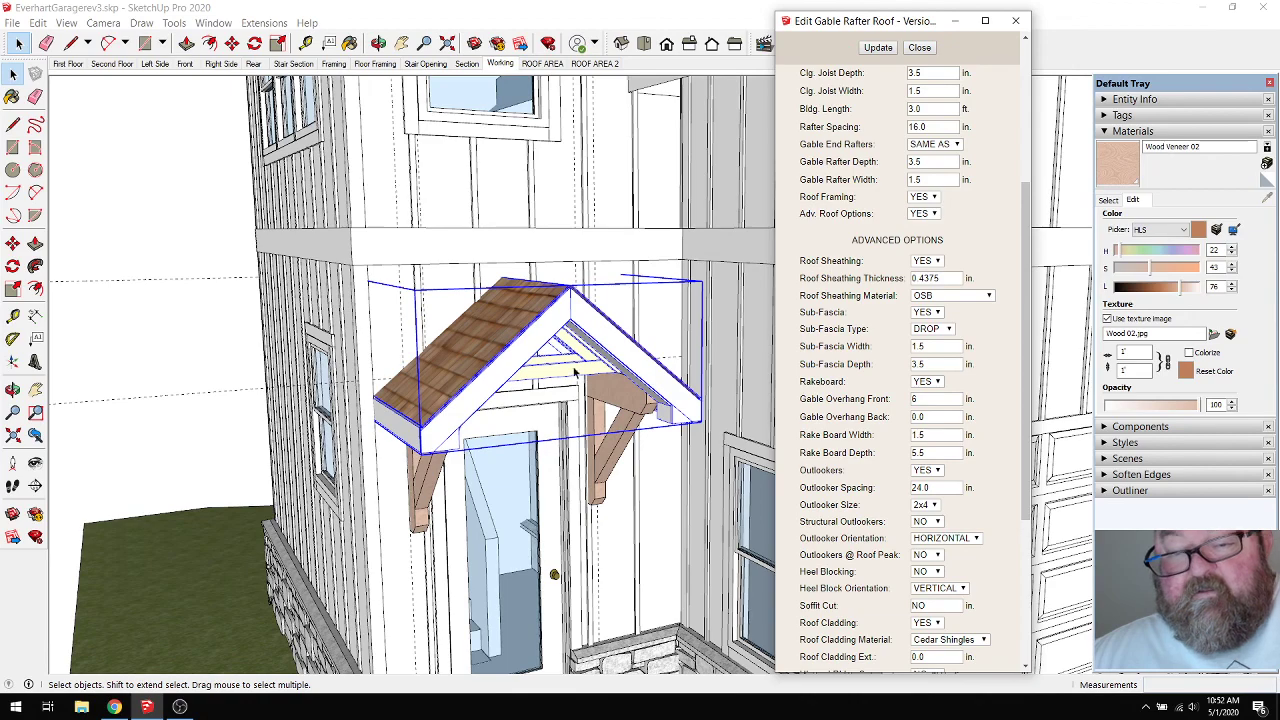
Deselect the roof and orbit to face the porch front.
left_click(243, 240)
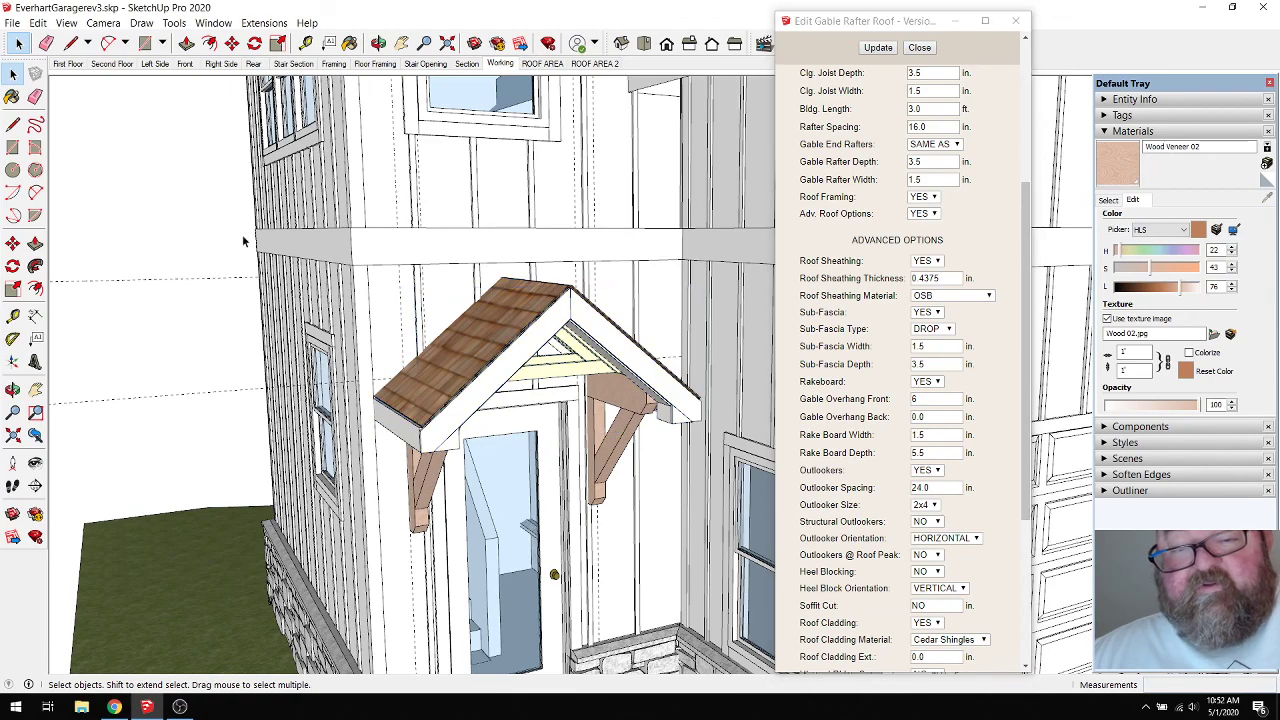
left_click(378, 43)
left_click_drag(400, 280, 490, 410)
scroll(343, 277, "down", 5)
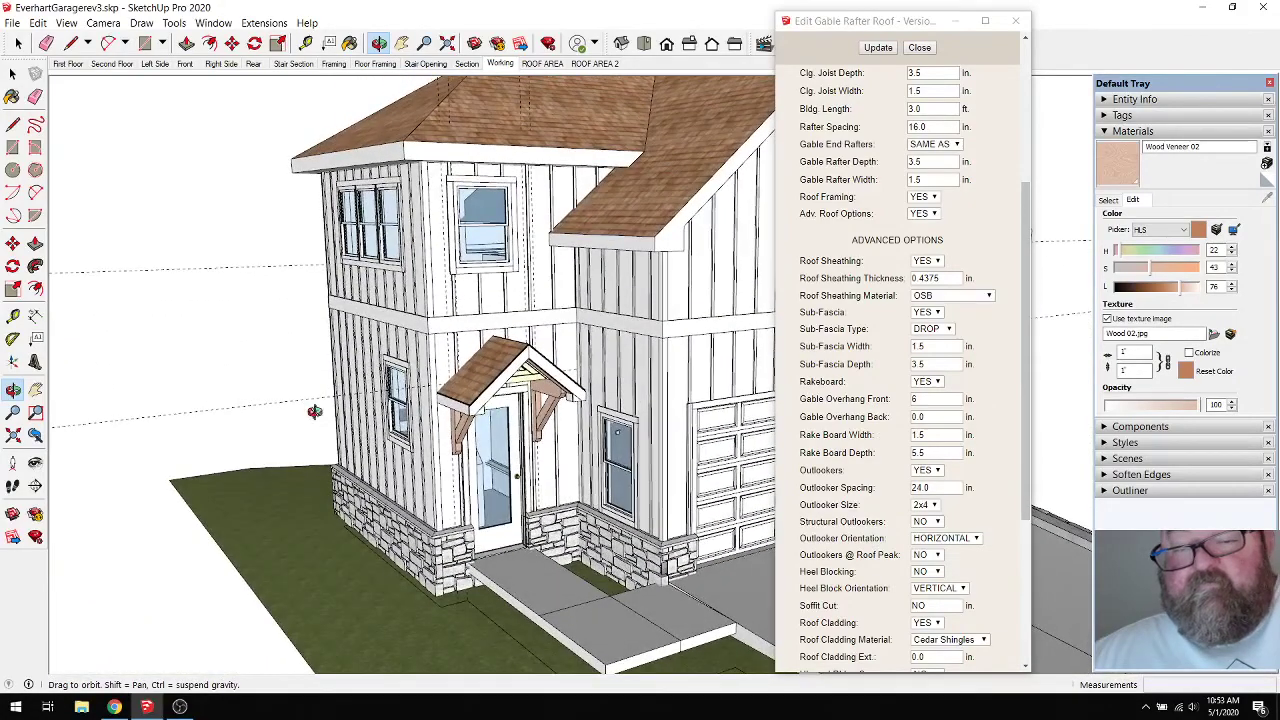
Close the Edit Gable Rafter Roof dialog.
scroll(314, 411, "up", 3)
key("e")
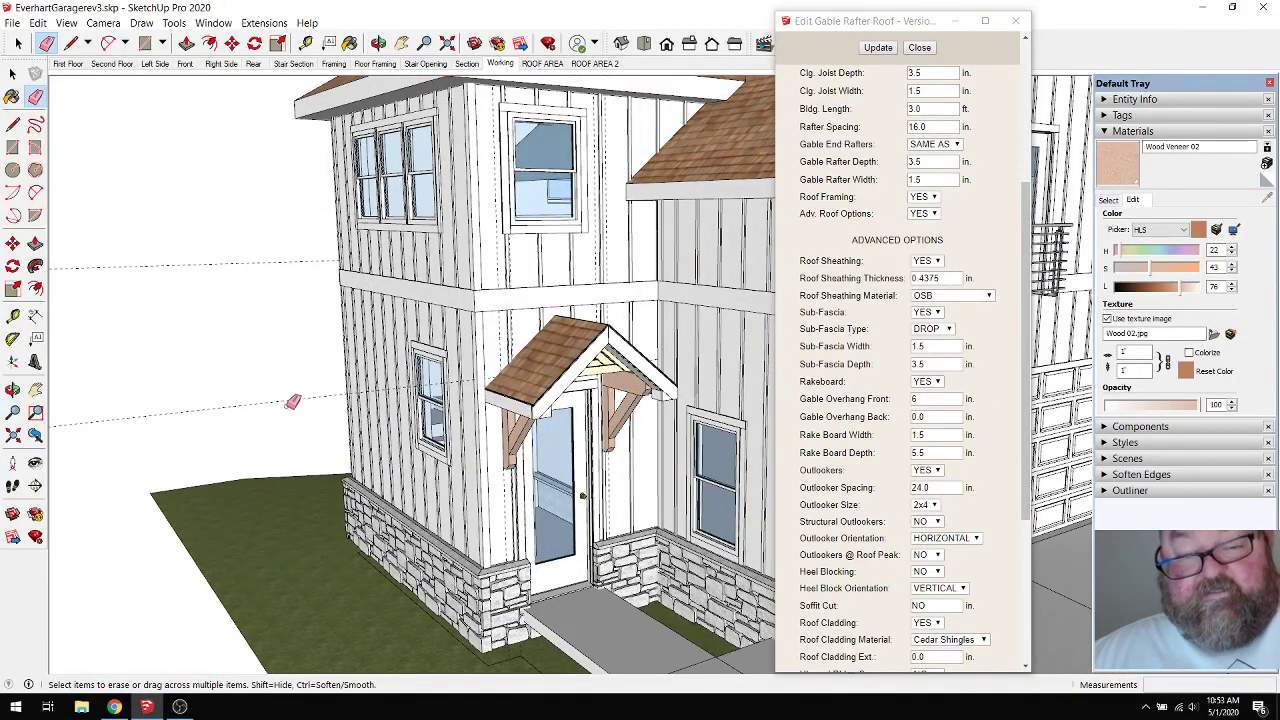
scroll(299, 395, "down", 3)
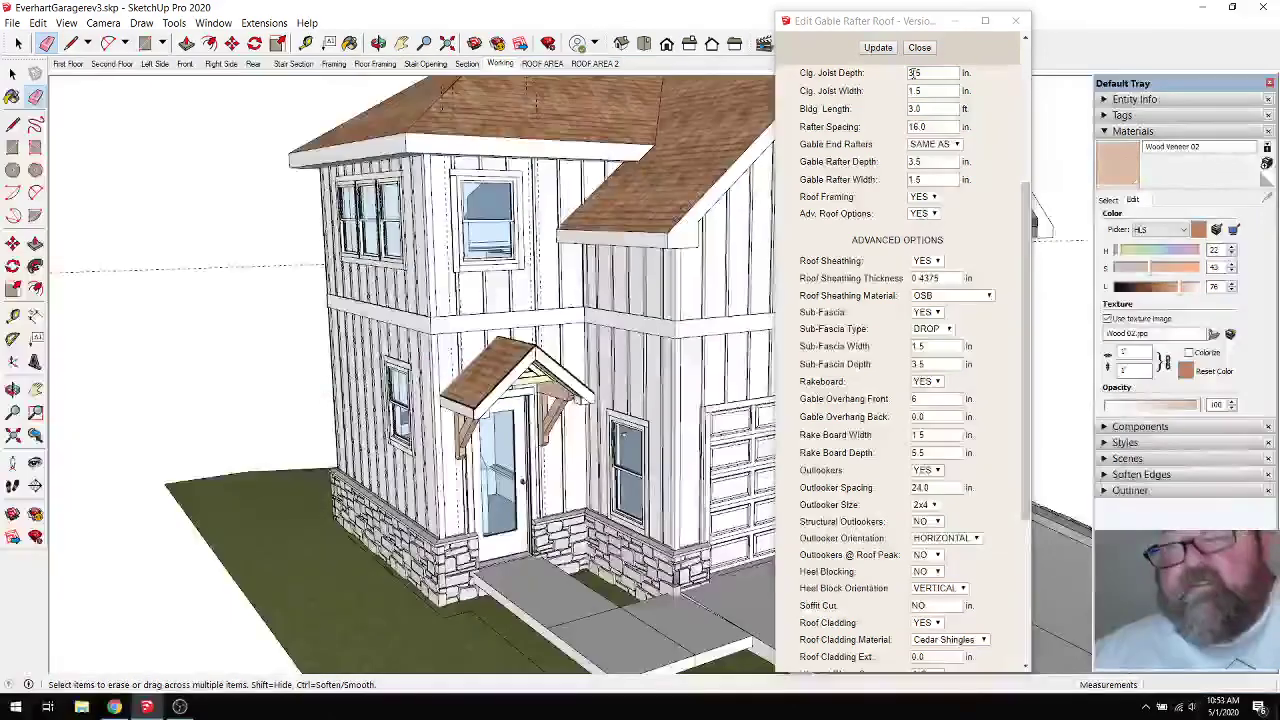
left_click(920, 48)
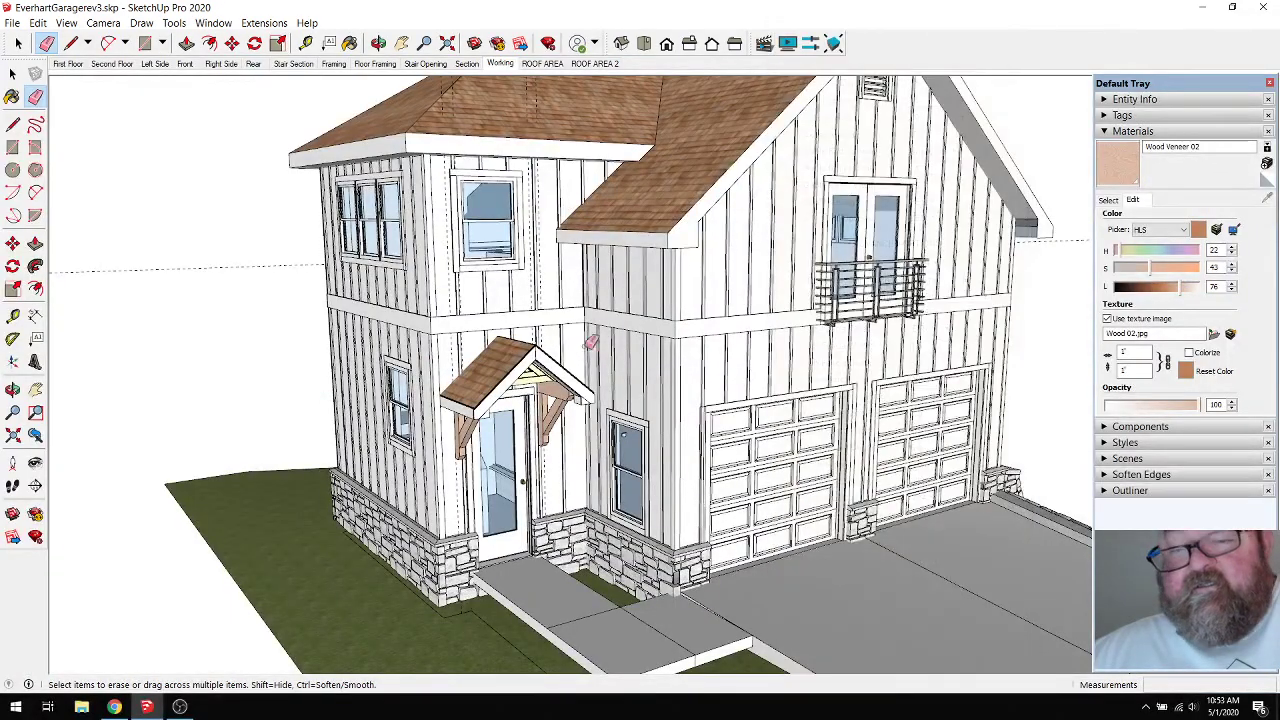
scroll(535, 372, "up", 3)
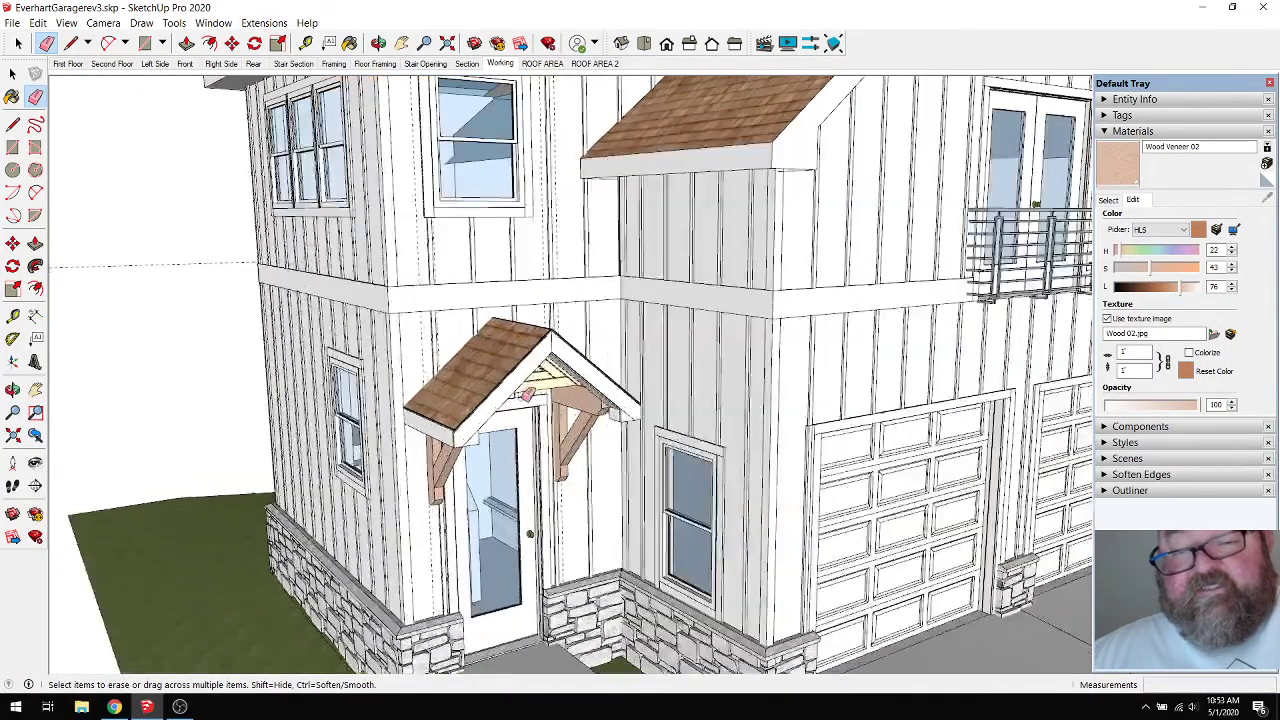
Orbit the model around until the porch and garage front face the viewer.
left_click(378, 43)
left_click_drag(560, 320, 460, 335)
scroll(510, 333, "down", 6)
mouse_move(510, 395)
left_mouse_down()
mouse_move(404, 349)
mouse_move(420, 425)
mouse_move(815, 441)
left_mouse_up()
key("e")
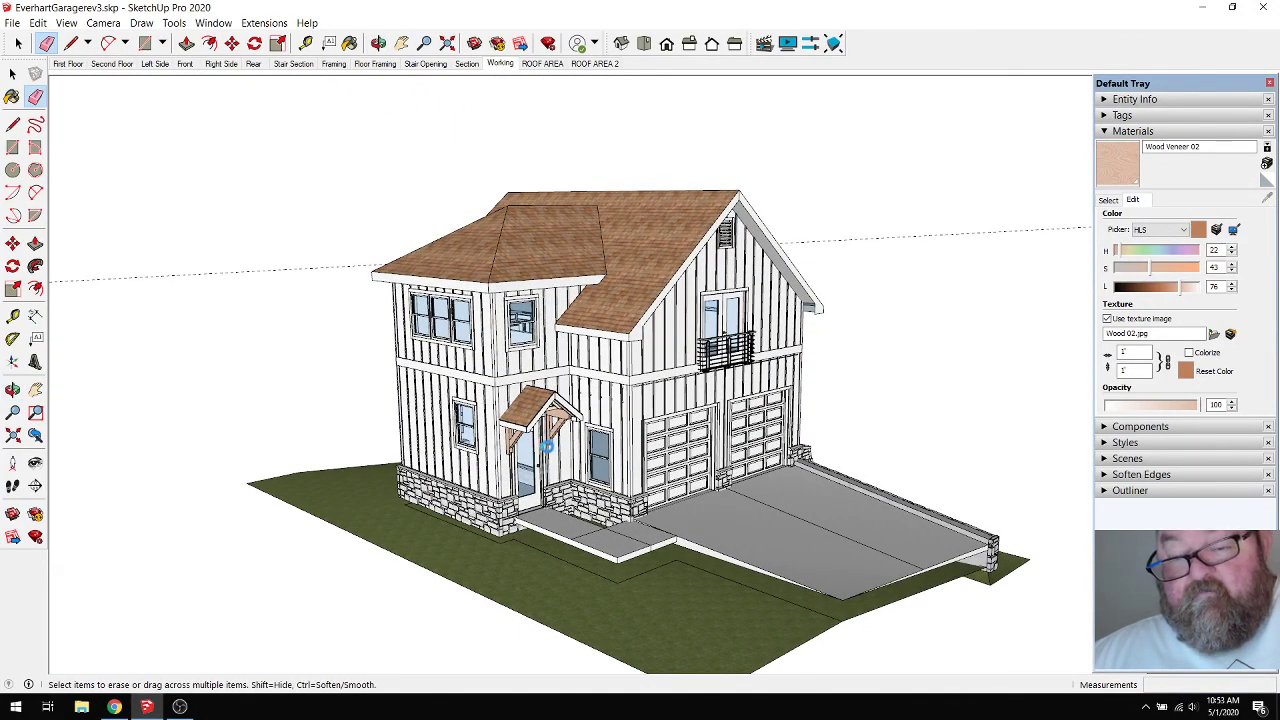
scroll(547, 449, "up", 1)
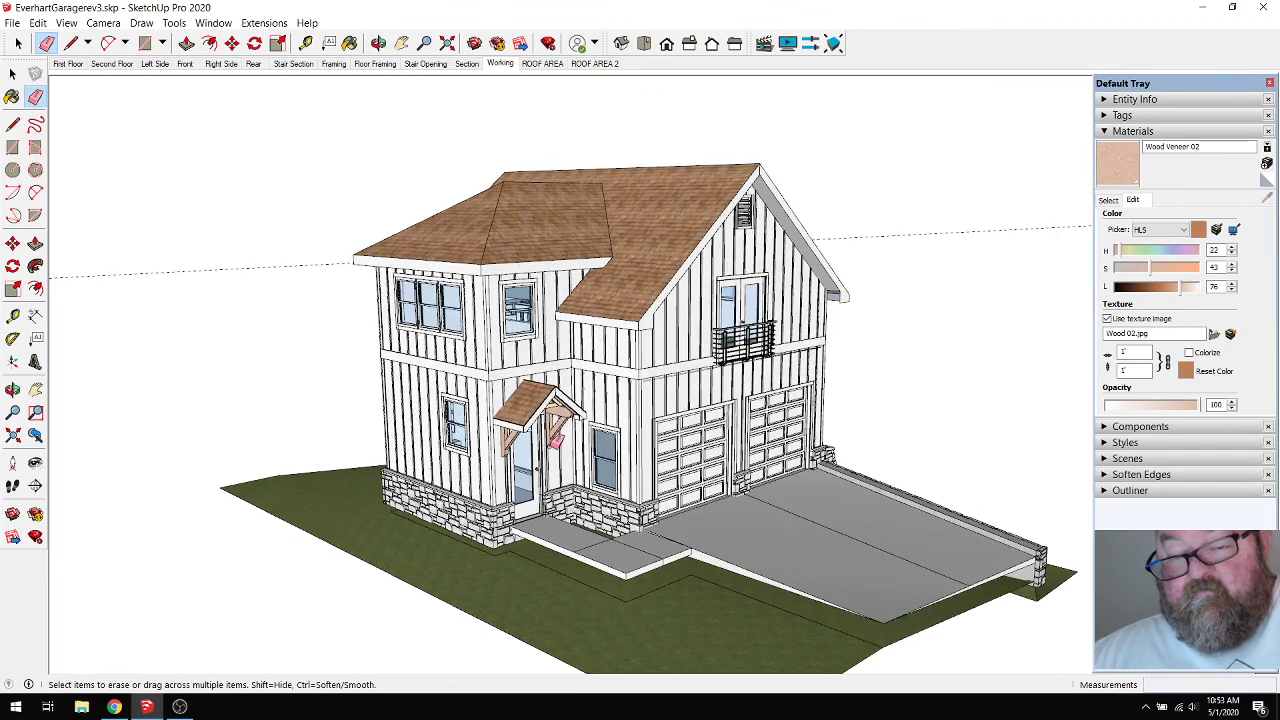
Check the live-stream dashboard, then return to the SketchUp model.
left_click(116, 707)
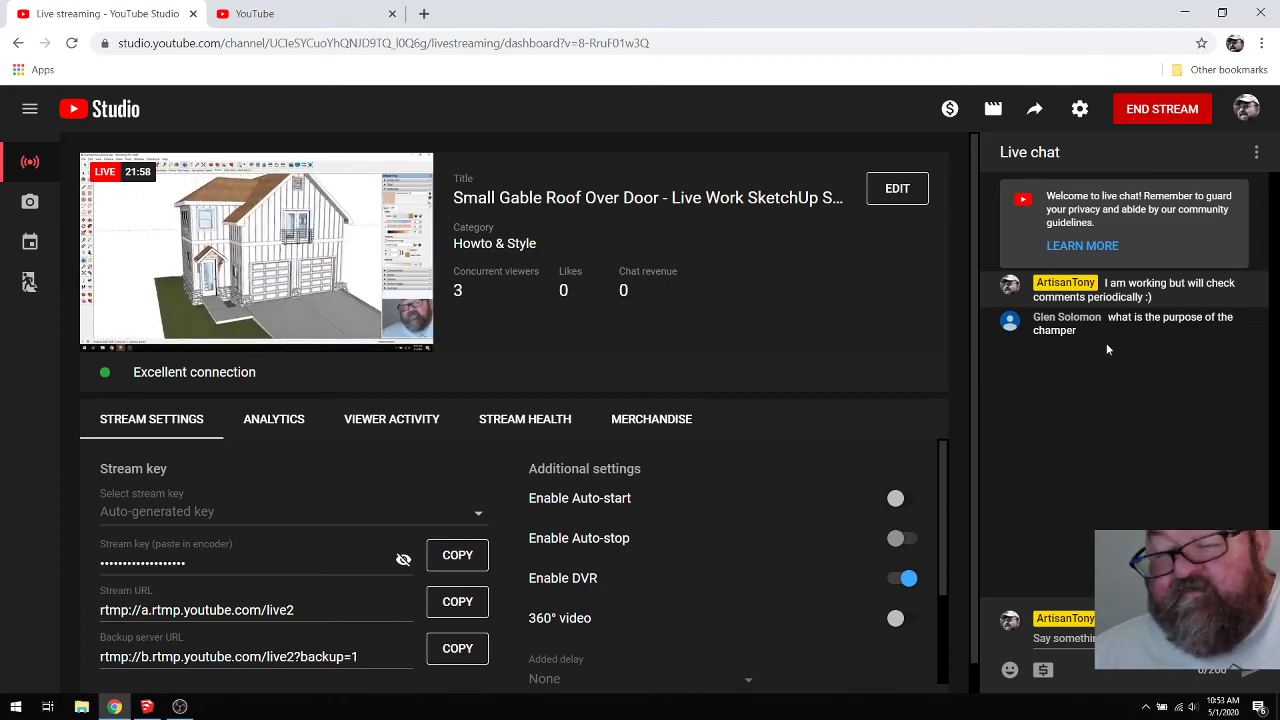
left_click(147, 707)
scroll(515, 410, "up", 3)
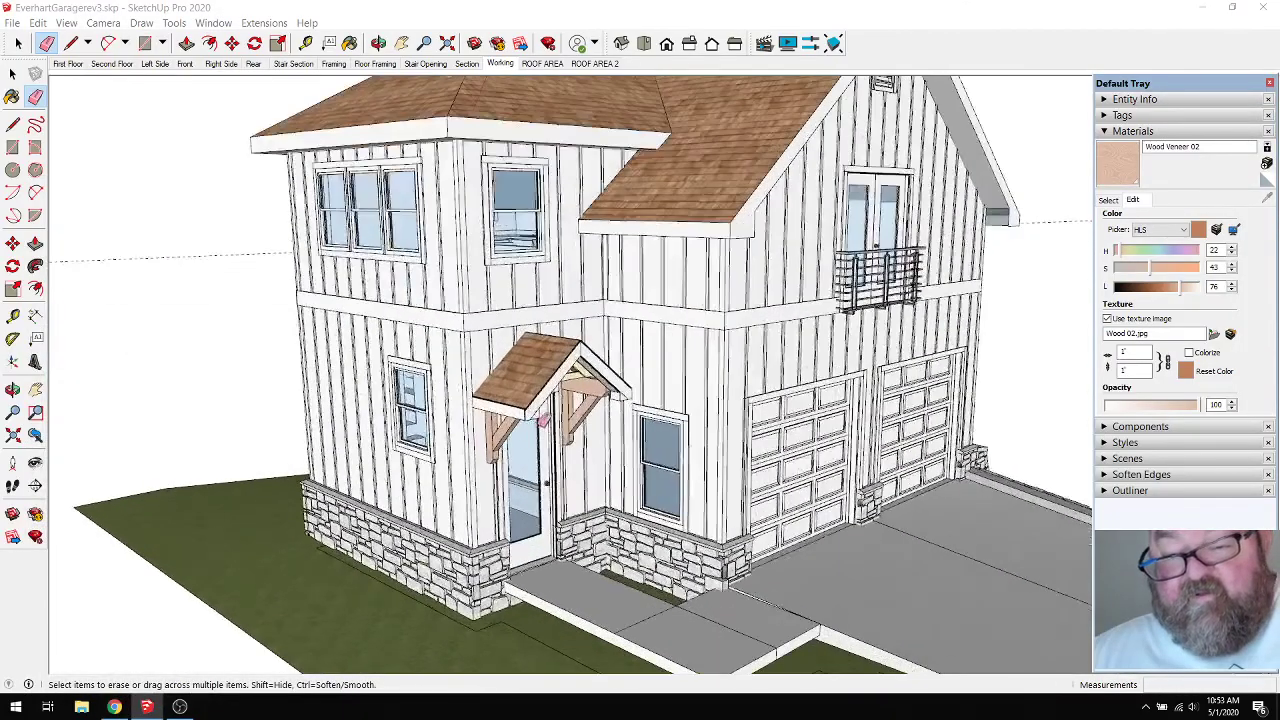
Orbit and zoom to look up under the porch gable at the rafters and brackets.
left_click(378, 43)
scroll(580, 420, "up", 6)
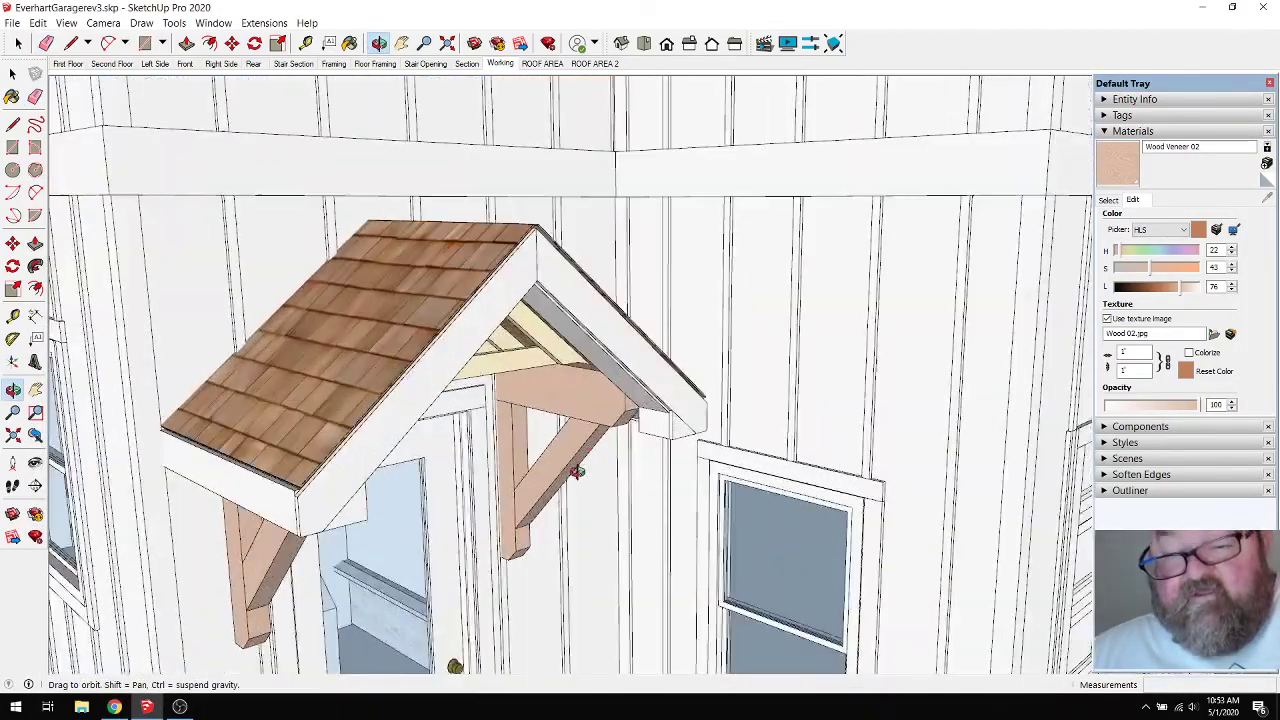
left_click_drag(577, 472, 571, 362)
scroll(506, 491, "up", 5)
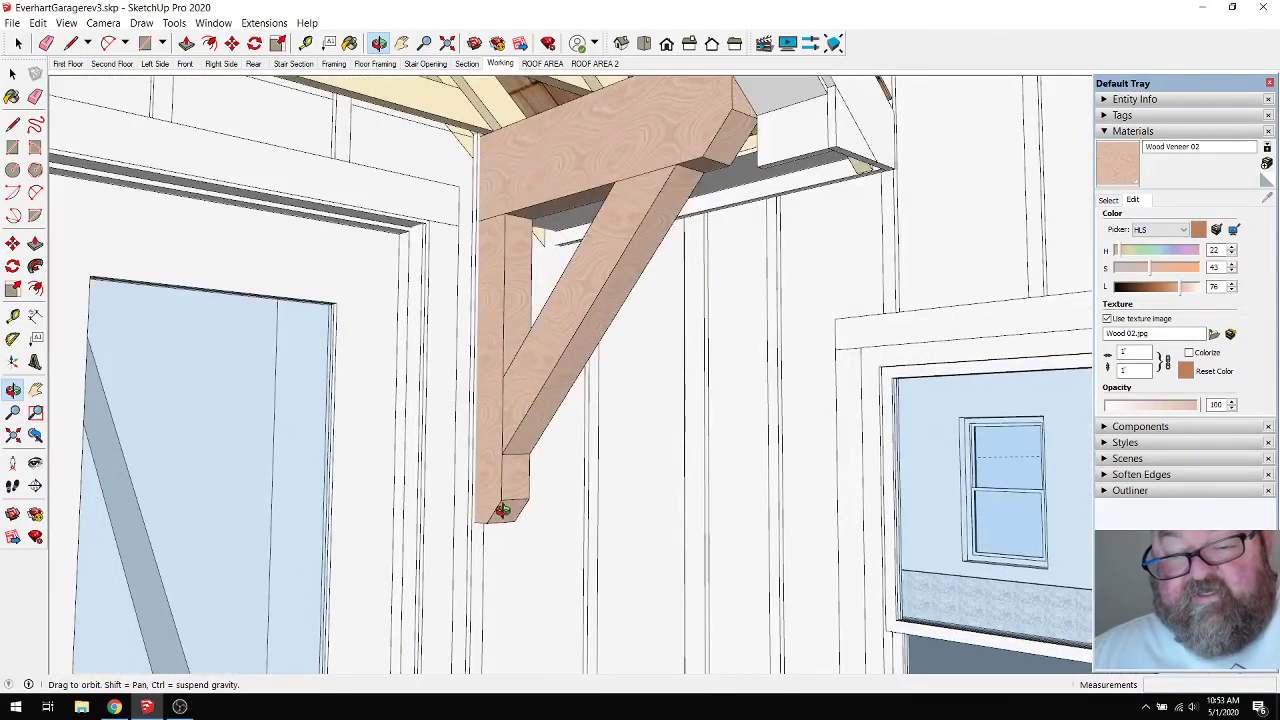
scroll(549, 492, "down", 3)
left_click_drag(543, 380, 651, 394)
scroll(648, 403, "down", 3)
left_click_drag(557, 378, 540, 340)
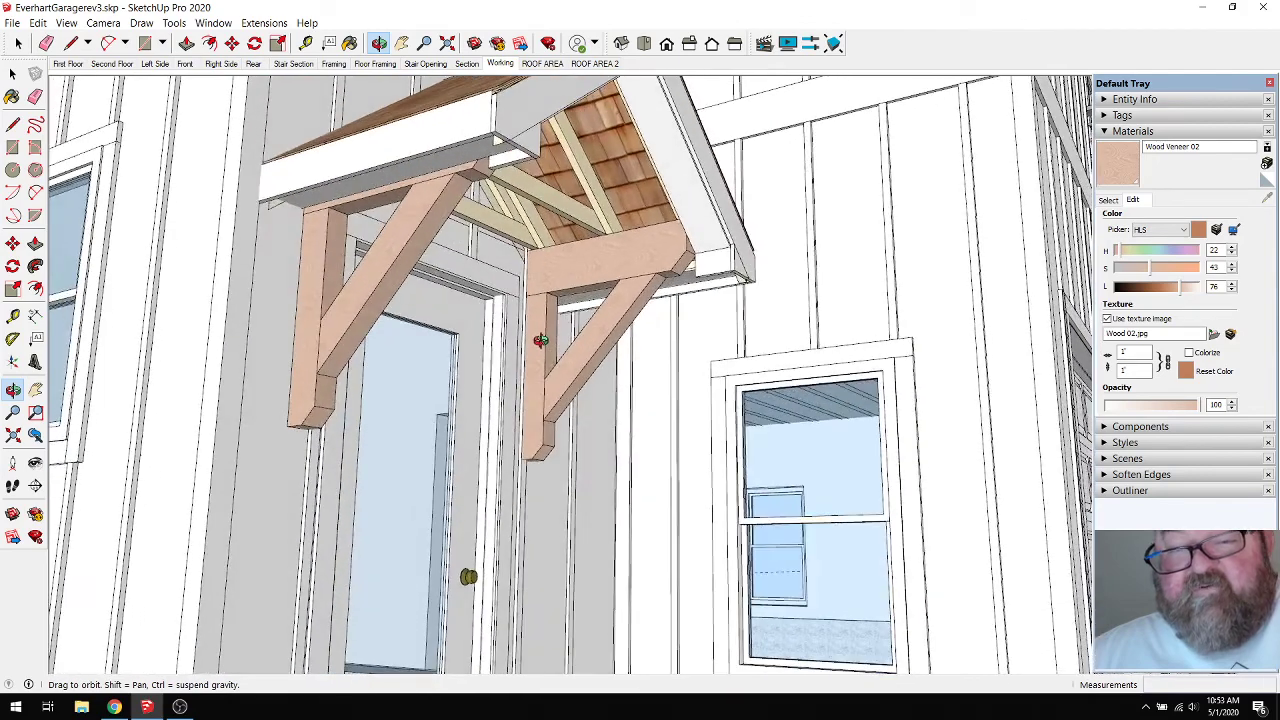
scroll(634, 252, "up", 3)
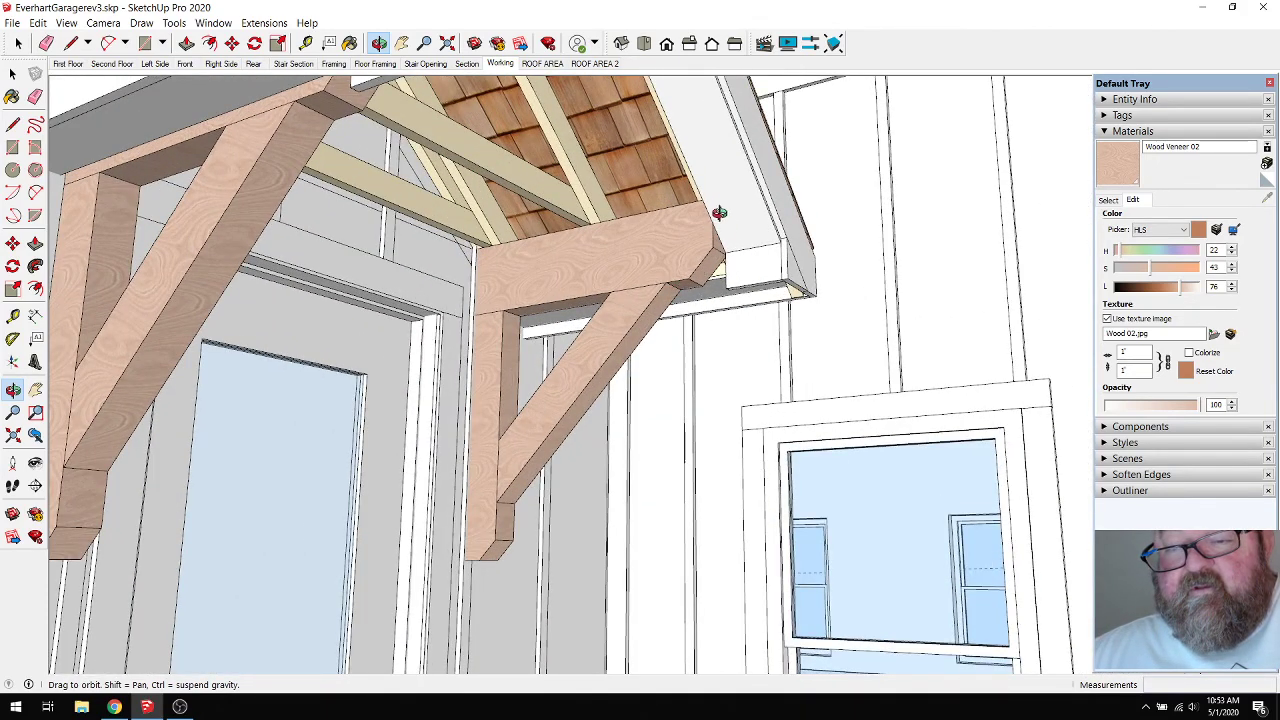
Post the reply 'chamfer' in the live-stream chat and return to SketchUp.
left_click(114, 706)
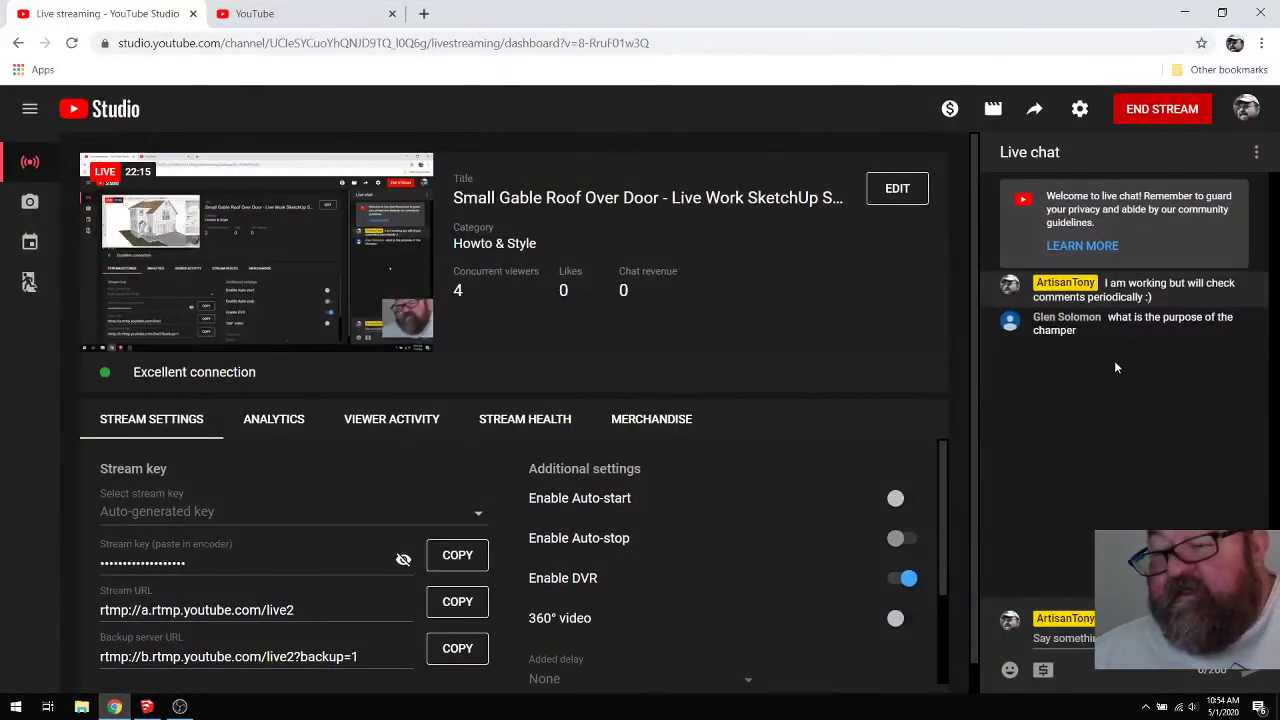
left_click(1044, 642)
type("cham")
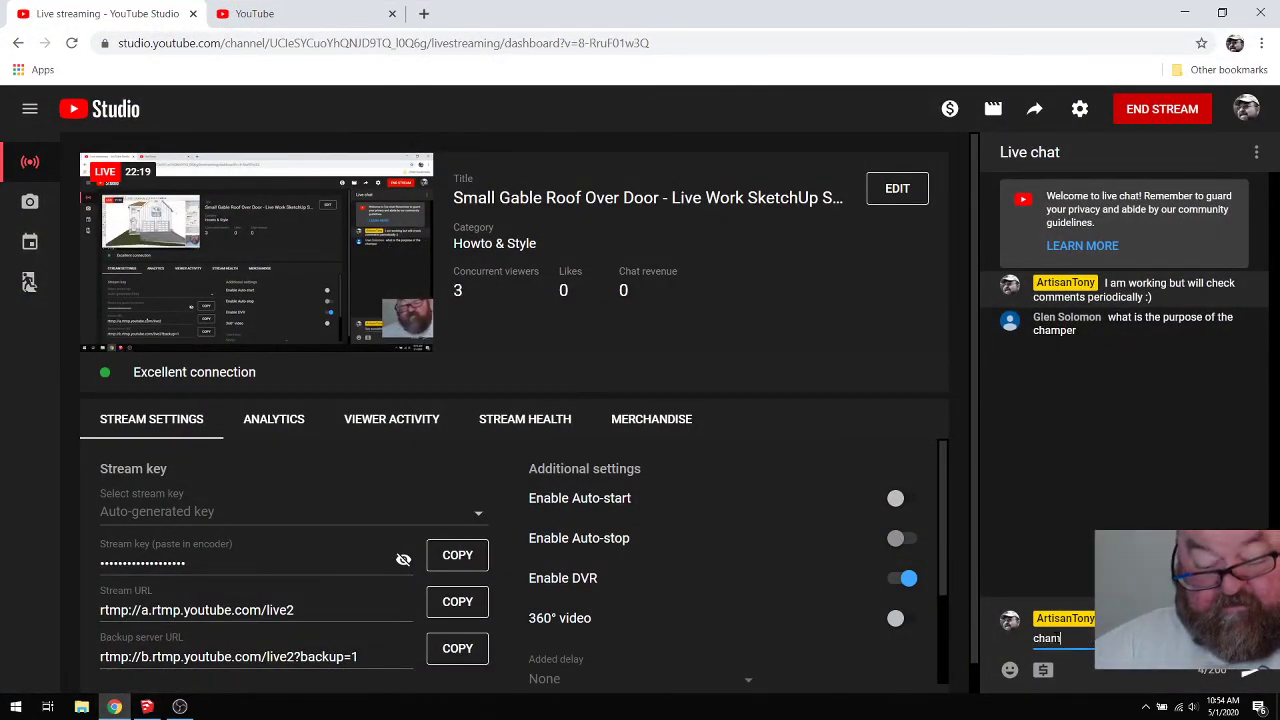
type("fer")
key("Return")
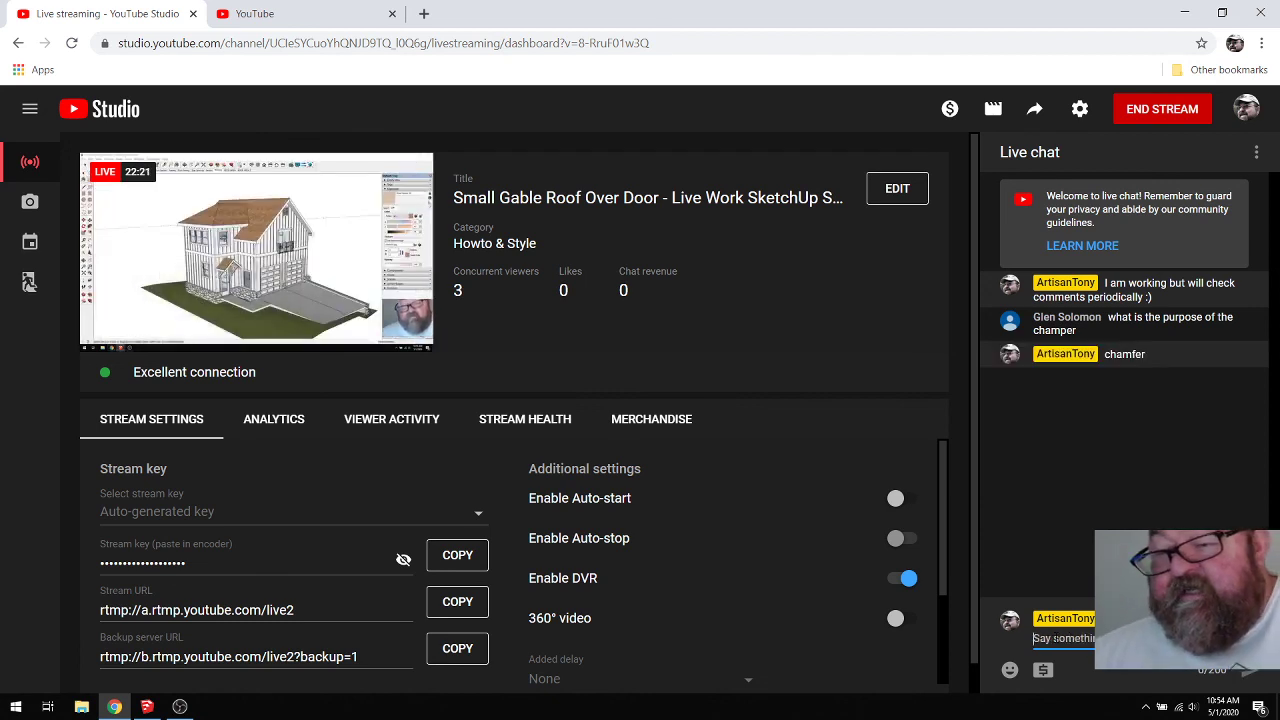
left_click(147, 707)
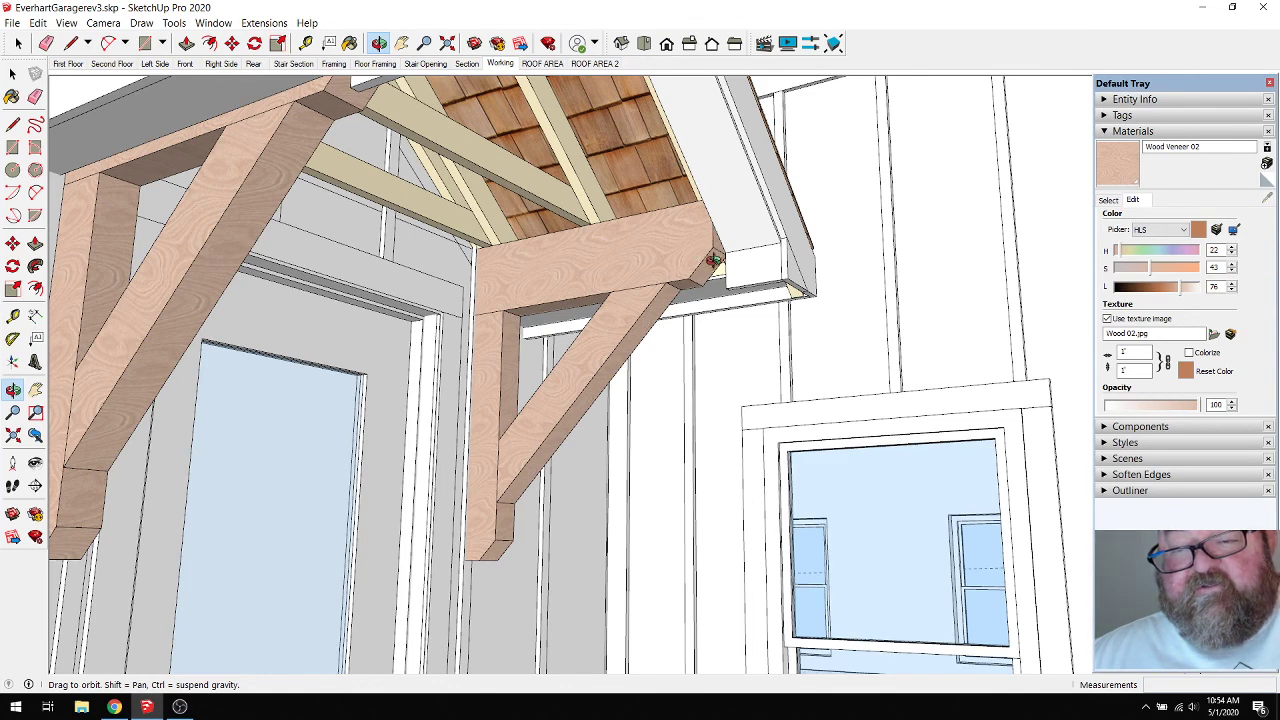
Orbit and zoom from both brackets and the door up to a steep view of the bracket top.
left_click_drag(537, 483, 620, 375)
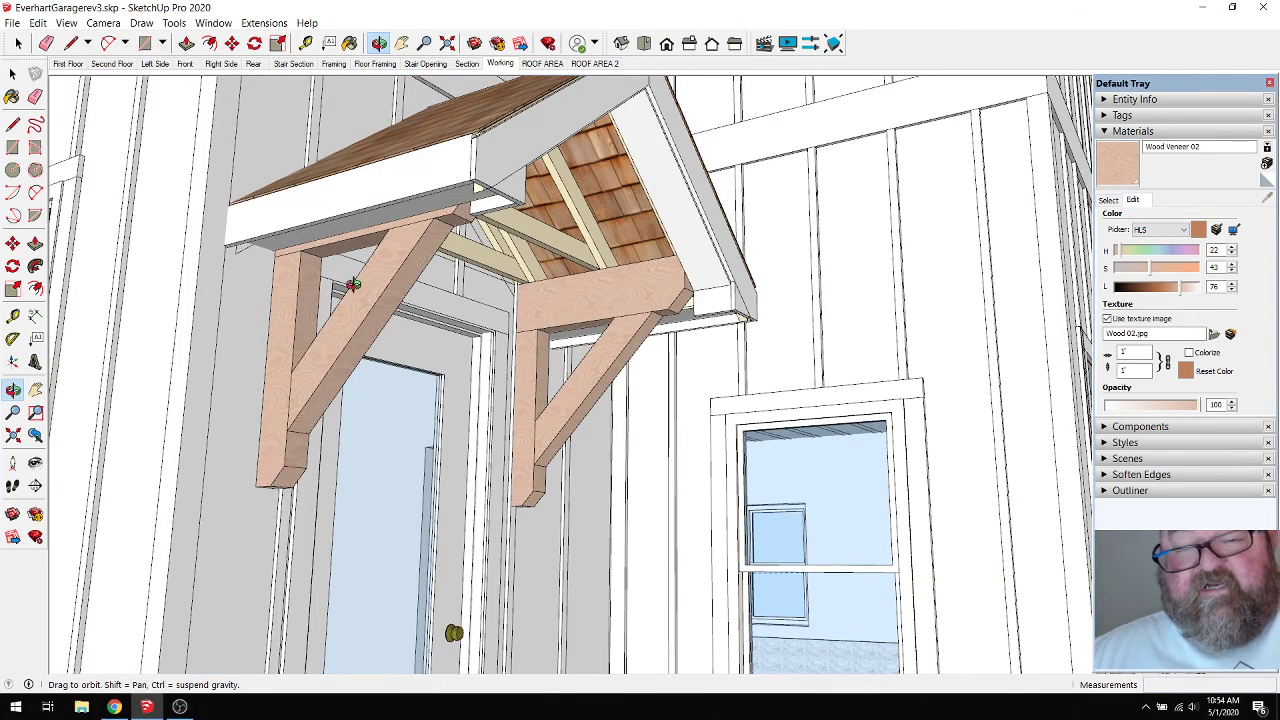
left_click_drag(557, 297, 586, 401)
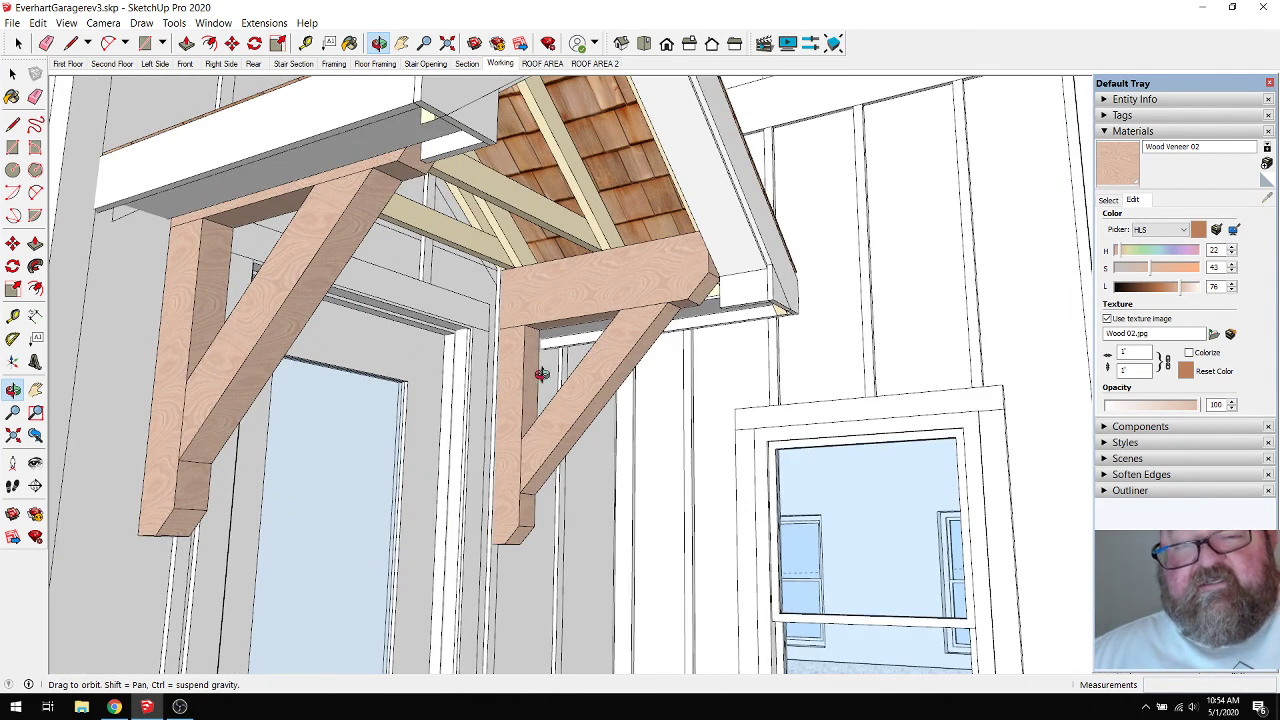
left_click_drag(620, 344, 682, 297)
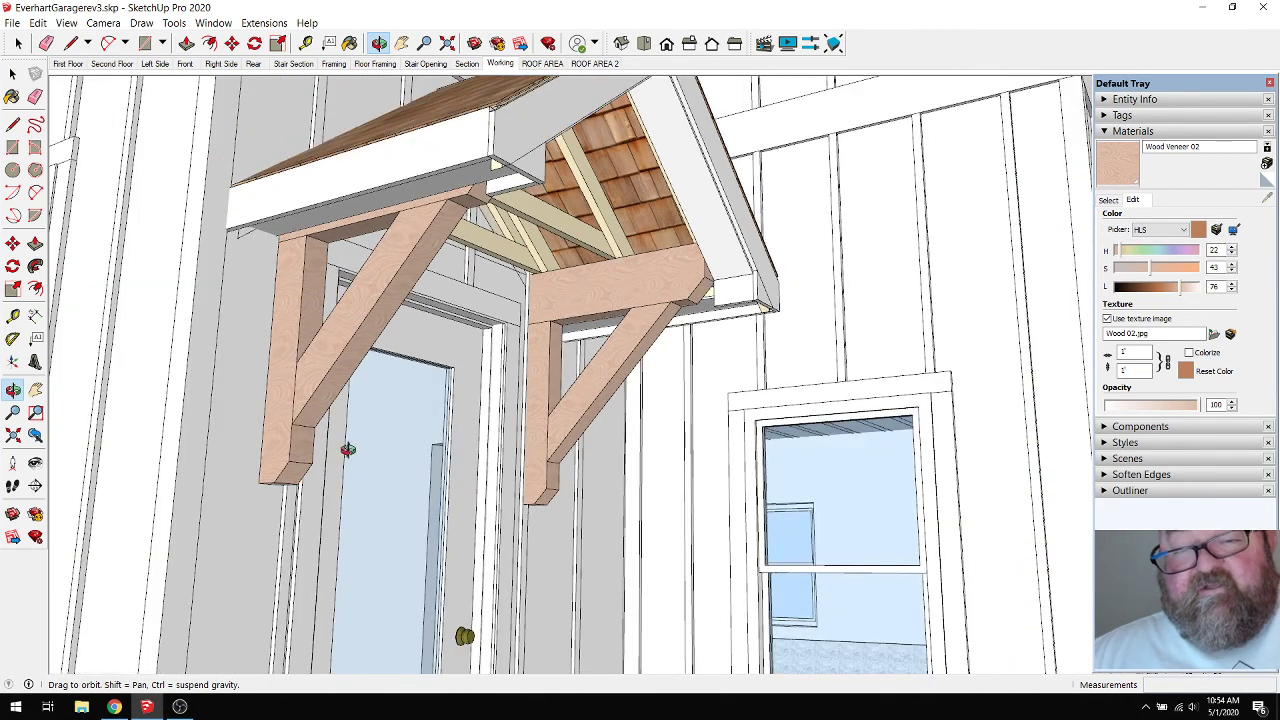
scroll(268, 485, "up", 4)
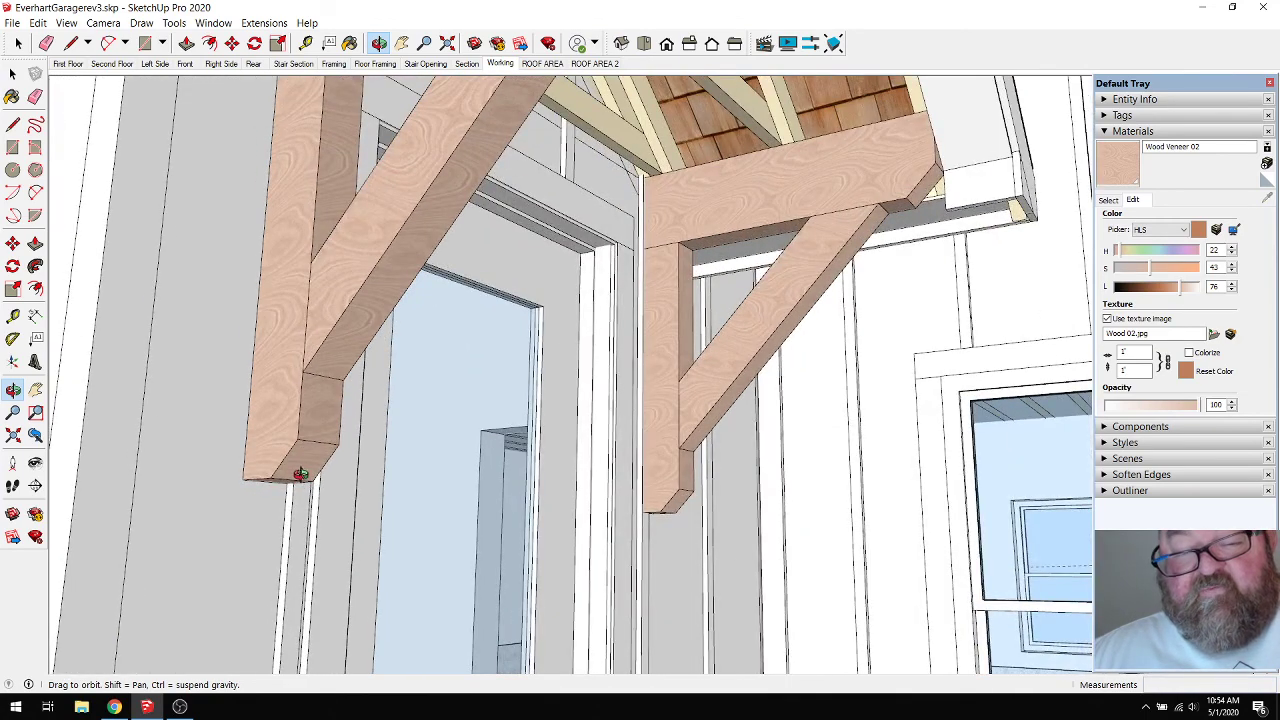
scroll(265, 455, "down", 5)
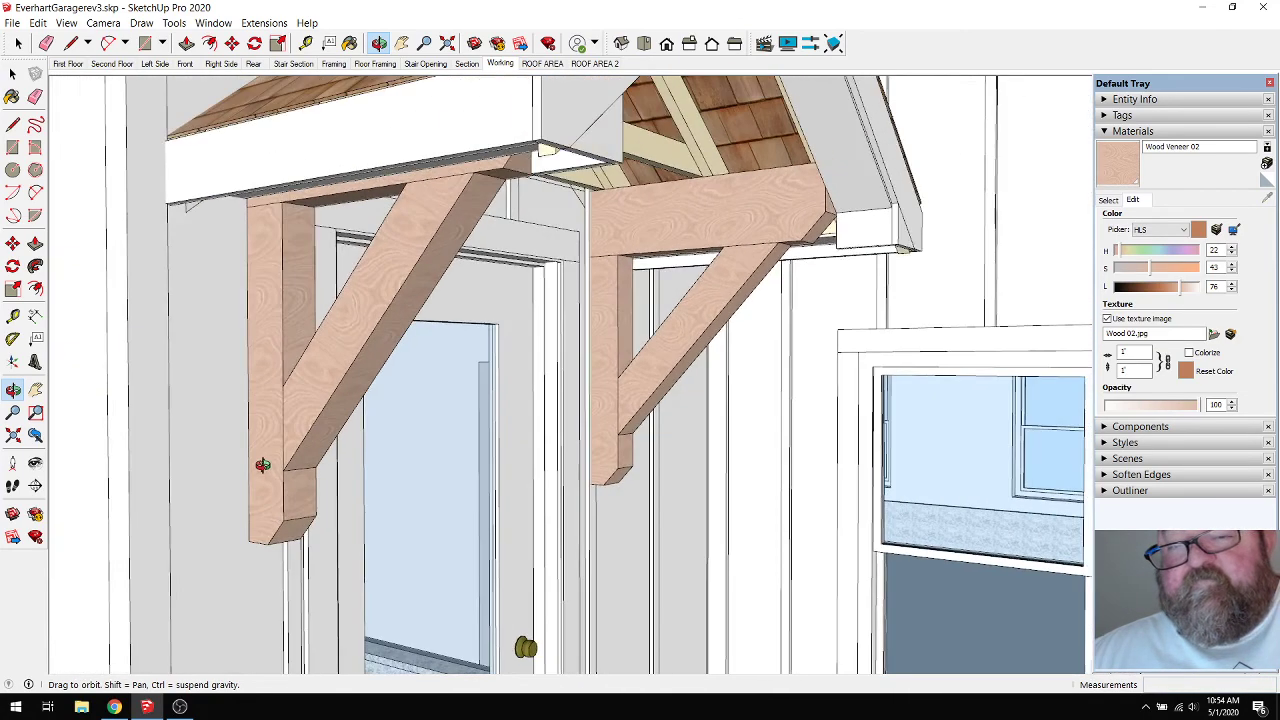
scroll(745, 234, "up", 3)
scroll(745, 234, "up", 3)
left_click_drag(749, 257, 795, 261)
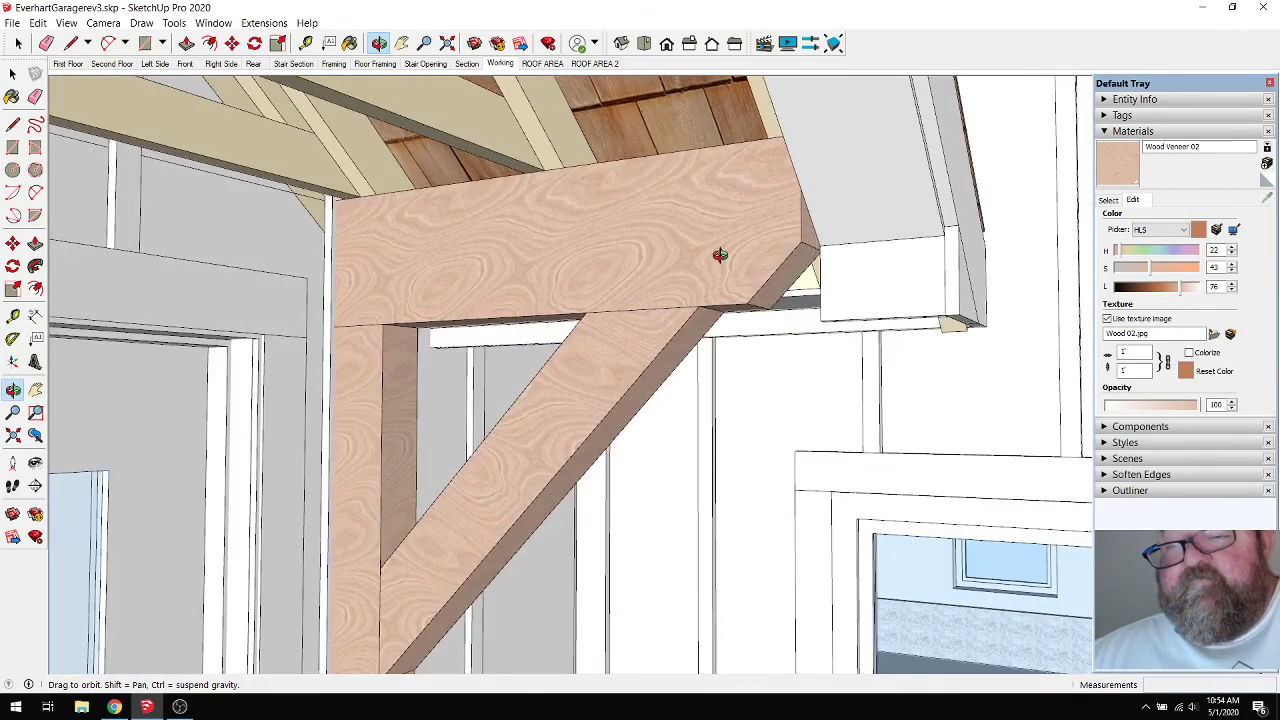
scroll(719, 254, "down", 5)
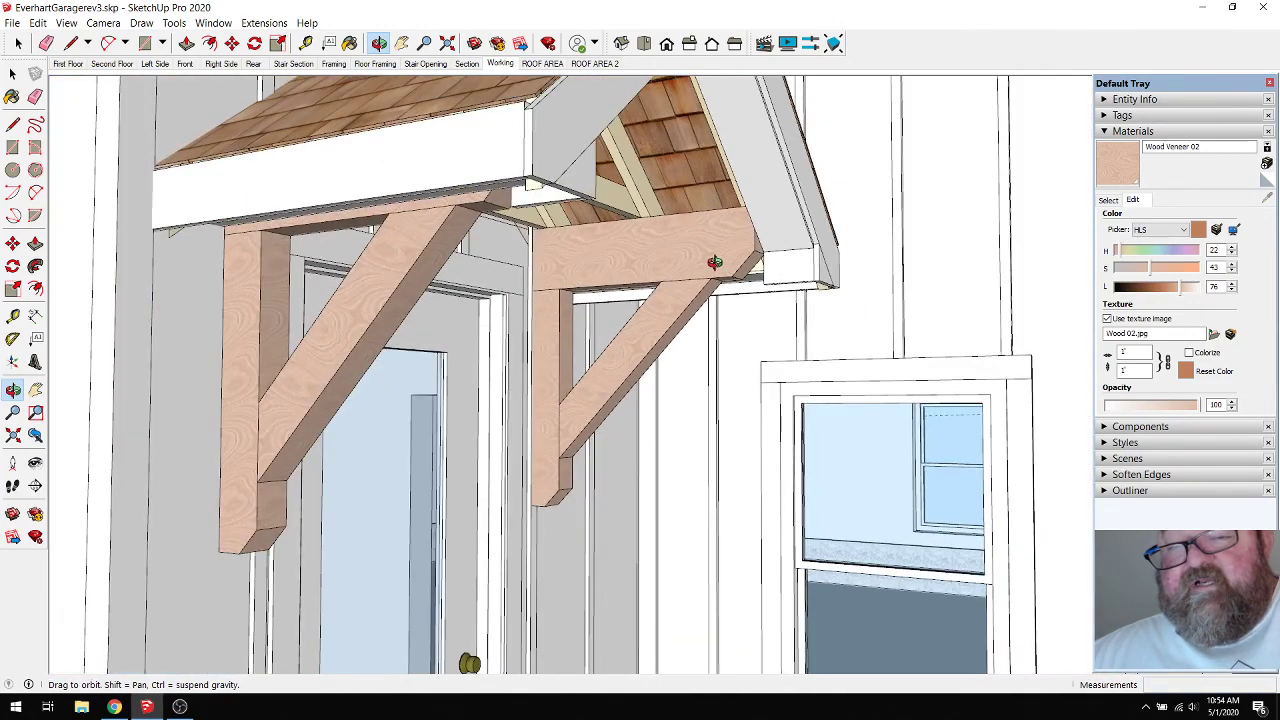
scroll(714, 262, "down", 2)
scroll(720, 262, "up", 8)
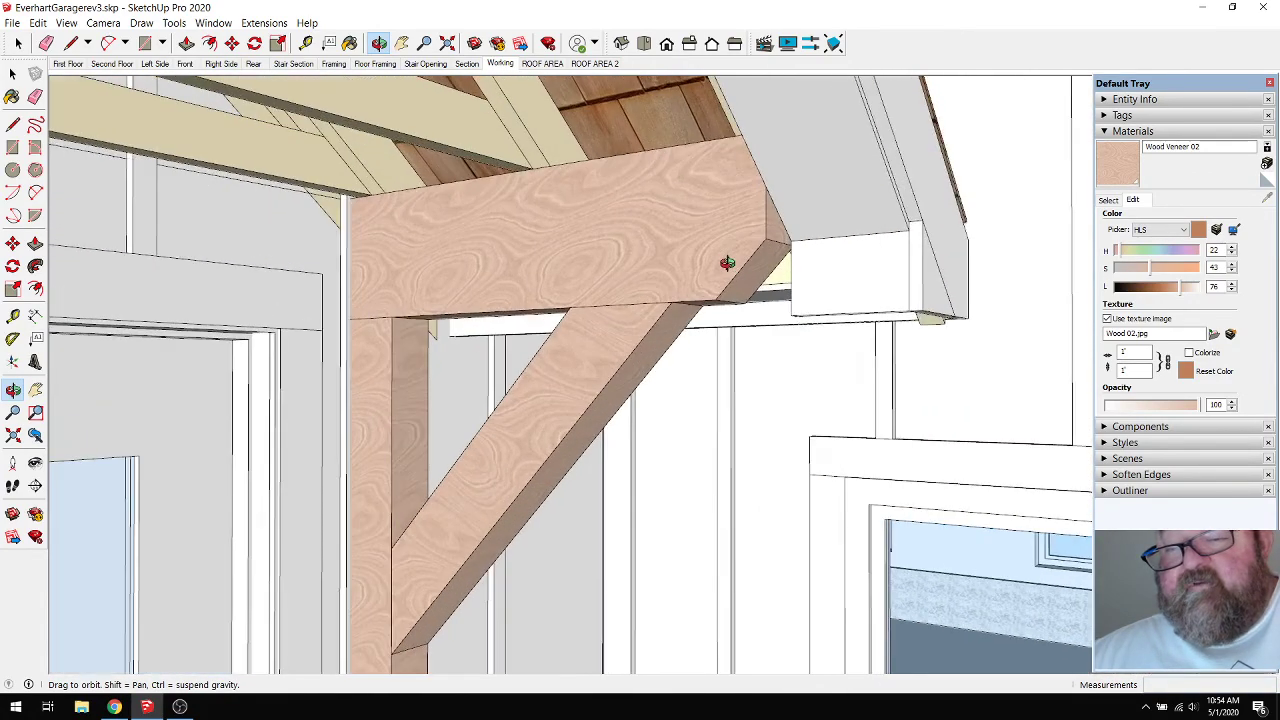
scroll(727, 263, "up", 2)
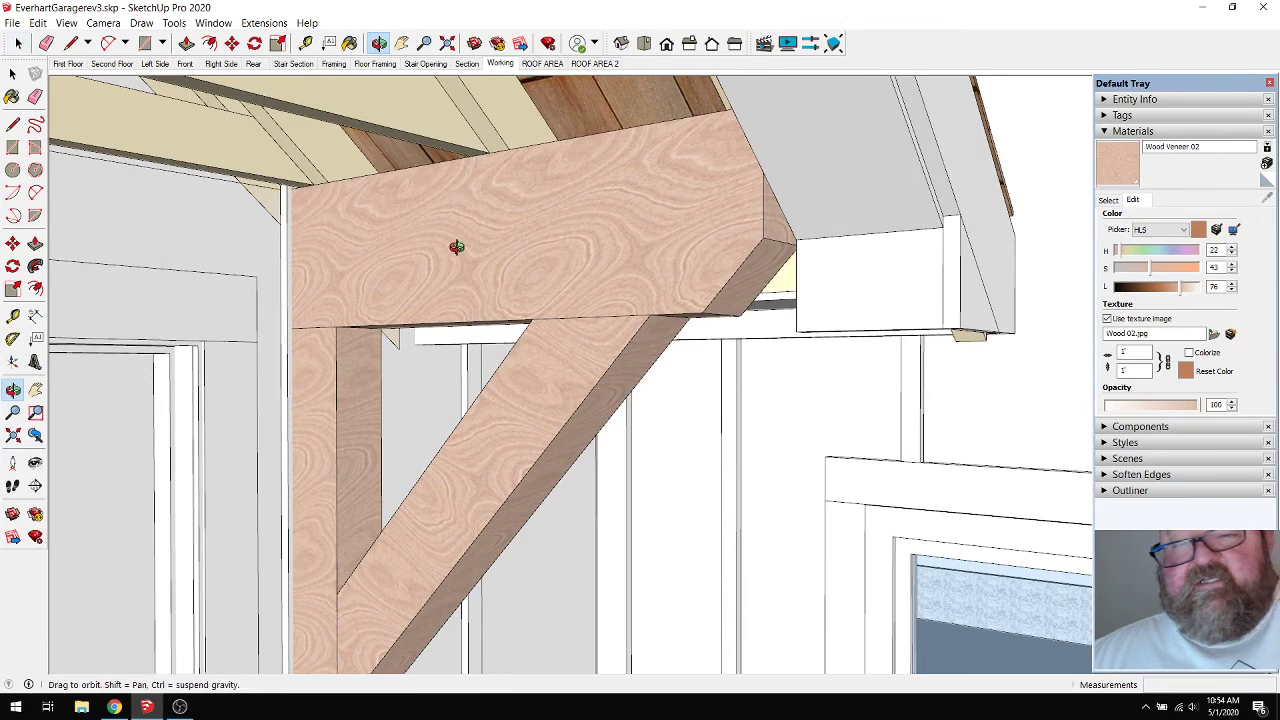
scroll(600, 292, "down", 4)
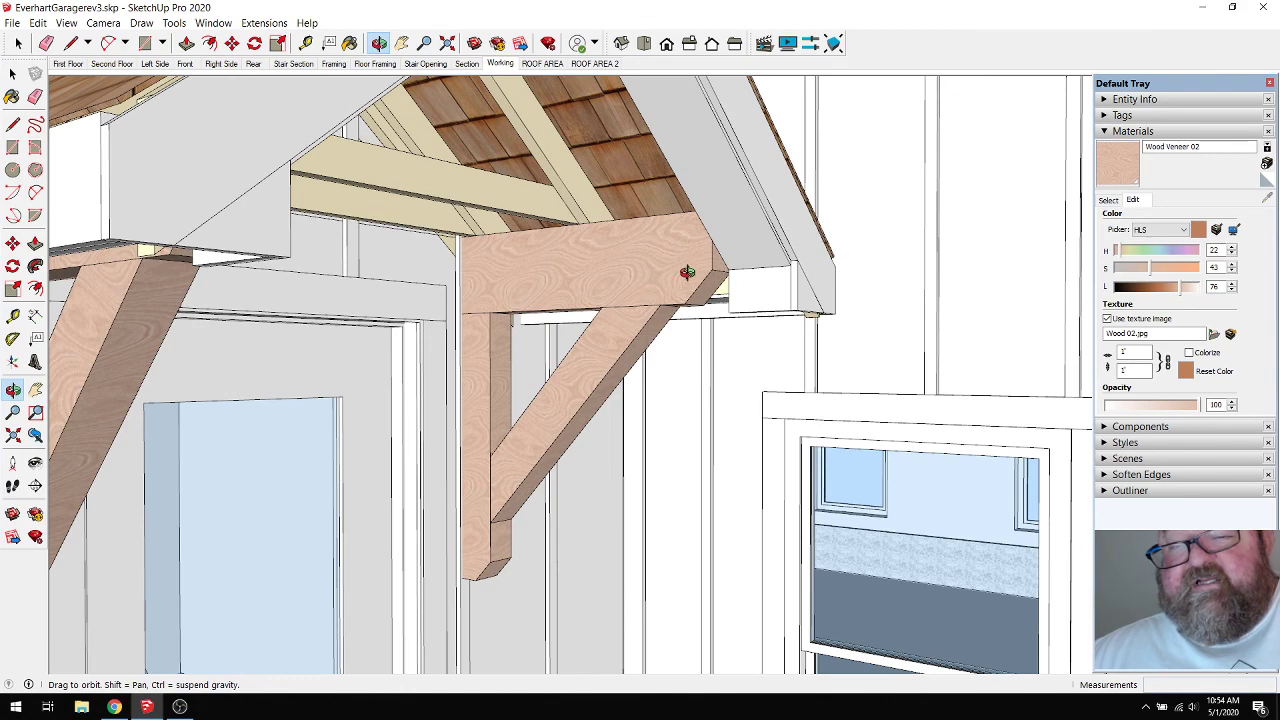
scroll(688, 272, "up", 4)
Pull back, then orbit and zoom in on the right bracket beam's end at the roof trim.
left_click_drag(653, 307, 719, 229)
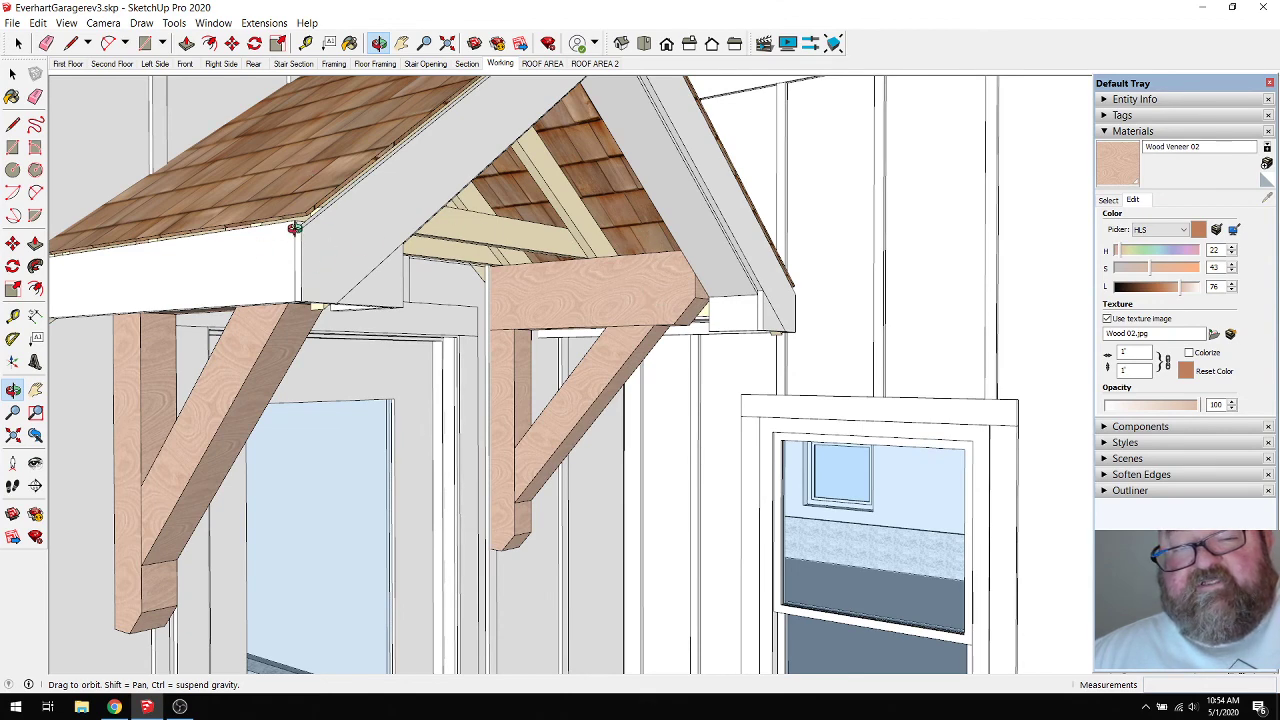
scroll(643, 297, "up", 2)
scroll(650, 289, "up", 1)
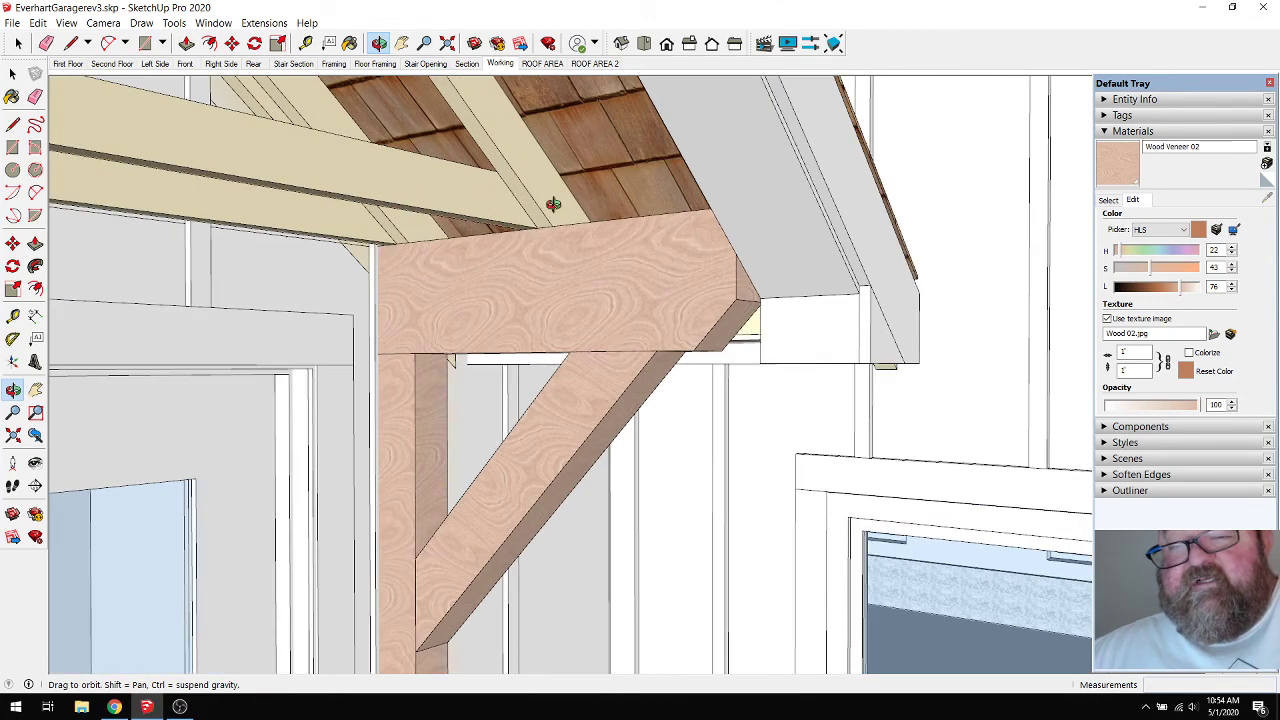
left_click_drag(695, 297, 765, 293)
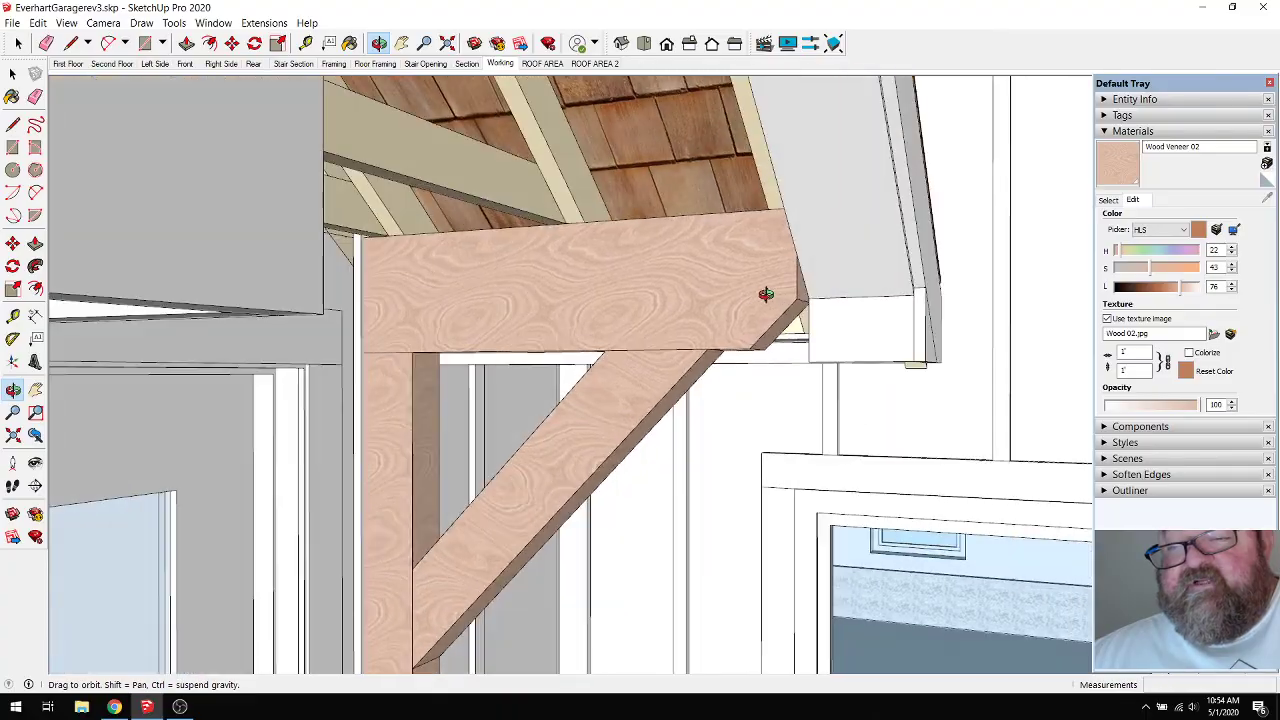
scroll(765, 293, "down", 5)
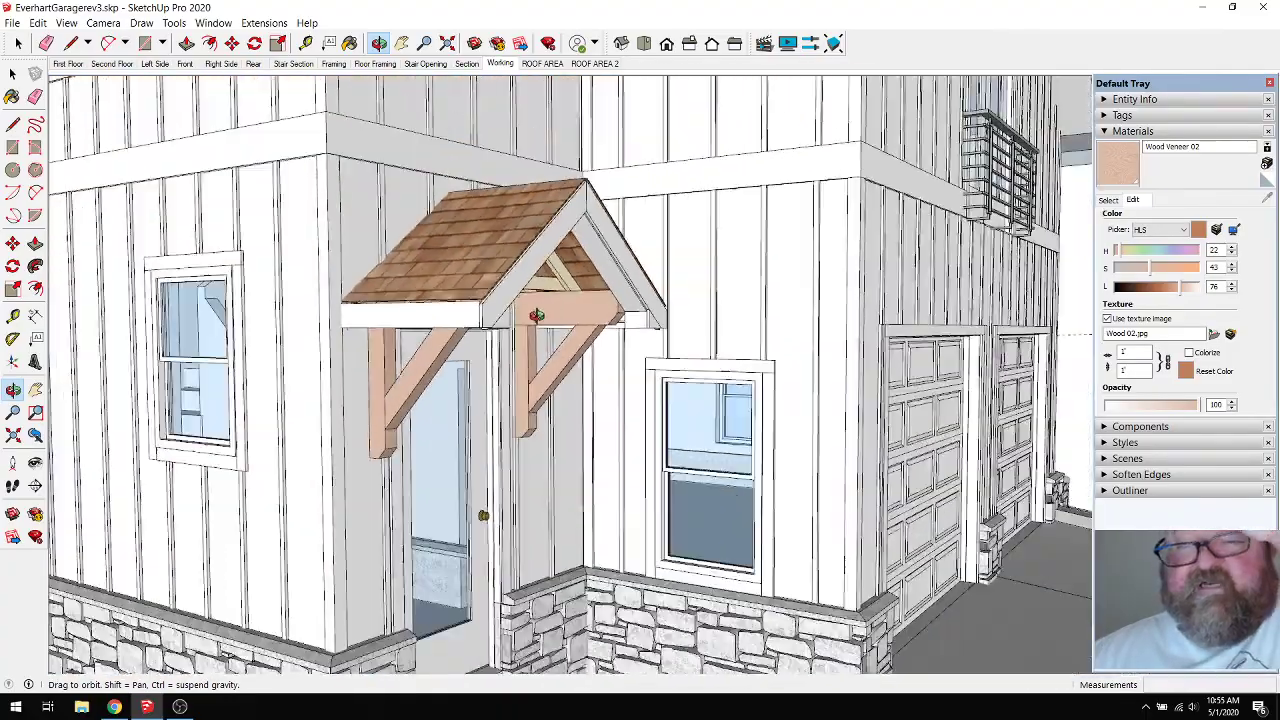
scroll(537, 315, "down", 3)
left_click_drag(537, 315, 570, 305)
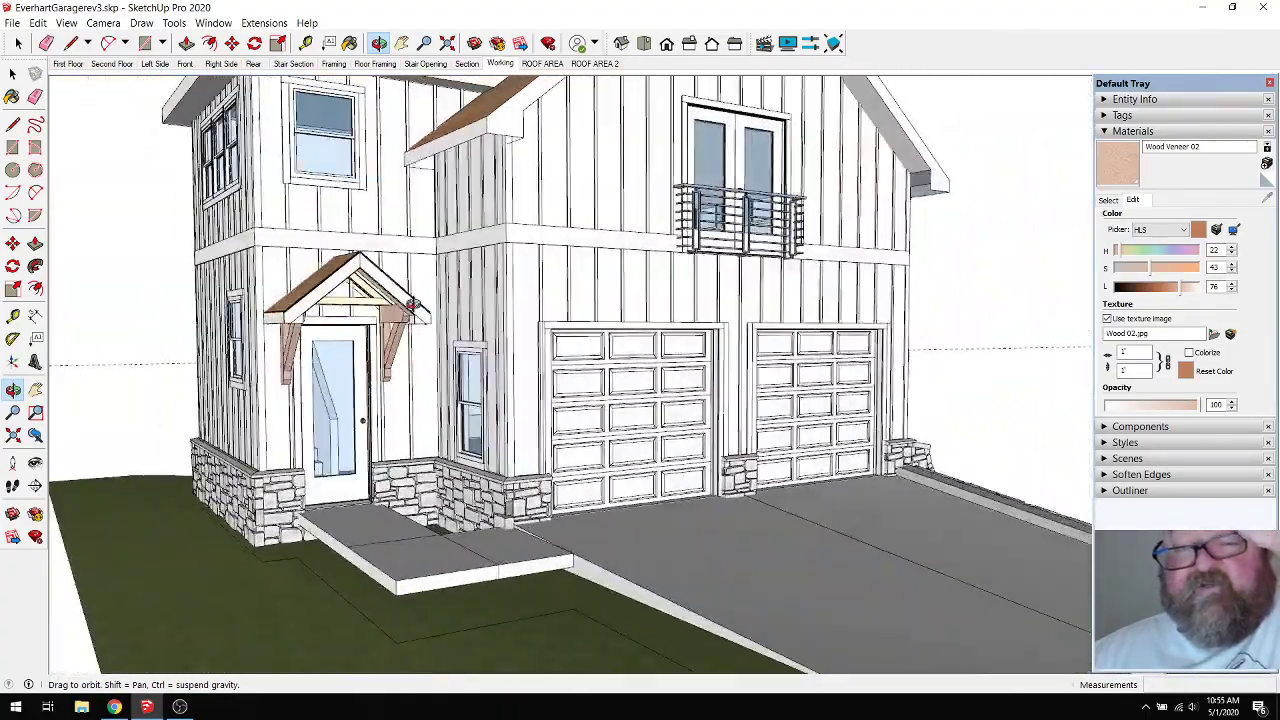
scroll(570, 305, "up", 2)
scroll(570, 305, "up", 6)
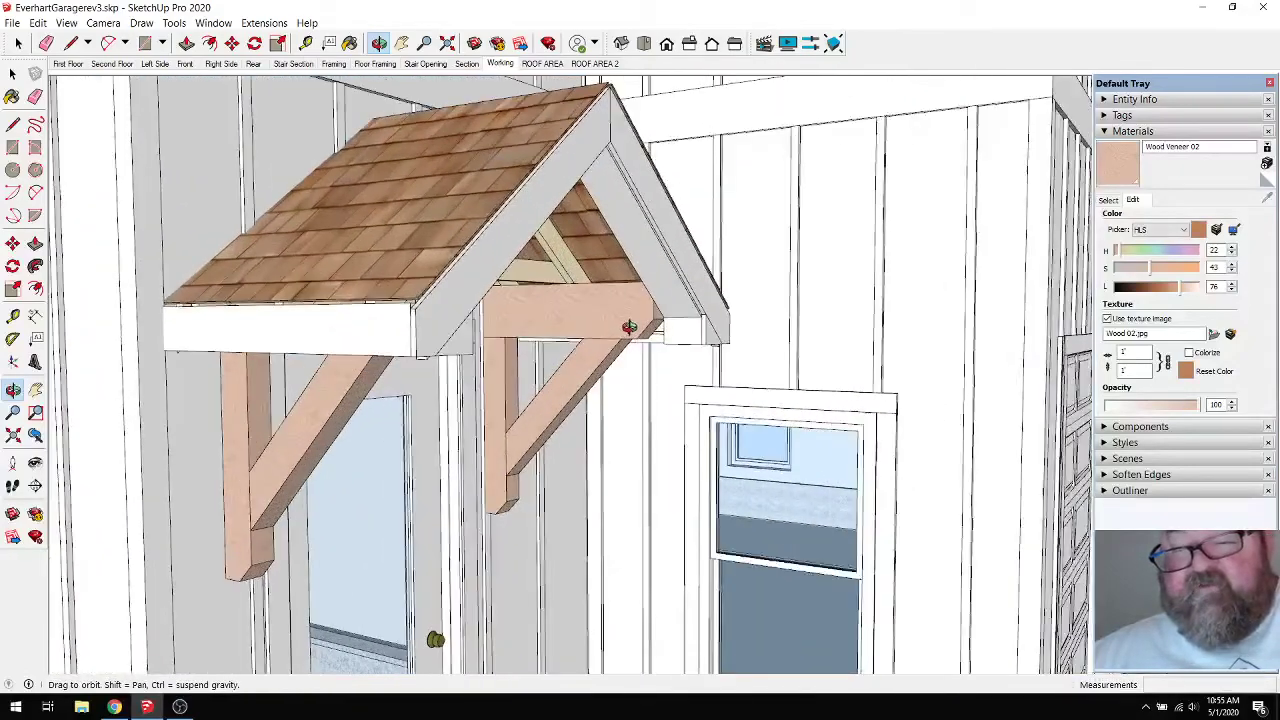
scroll(630, 300, "up", 6)
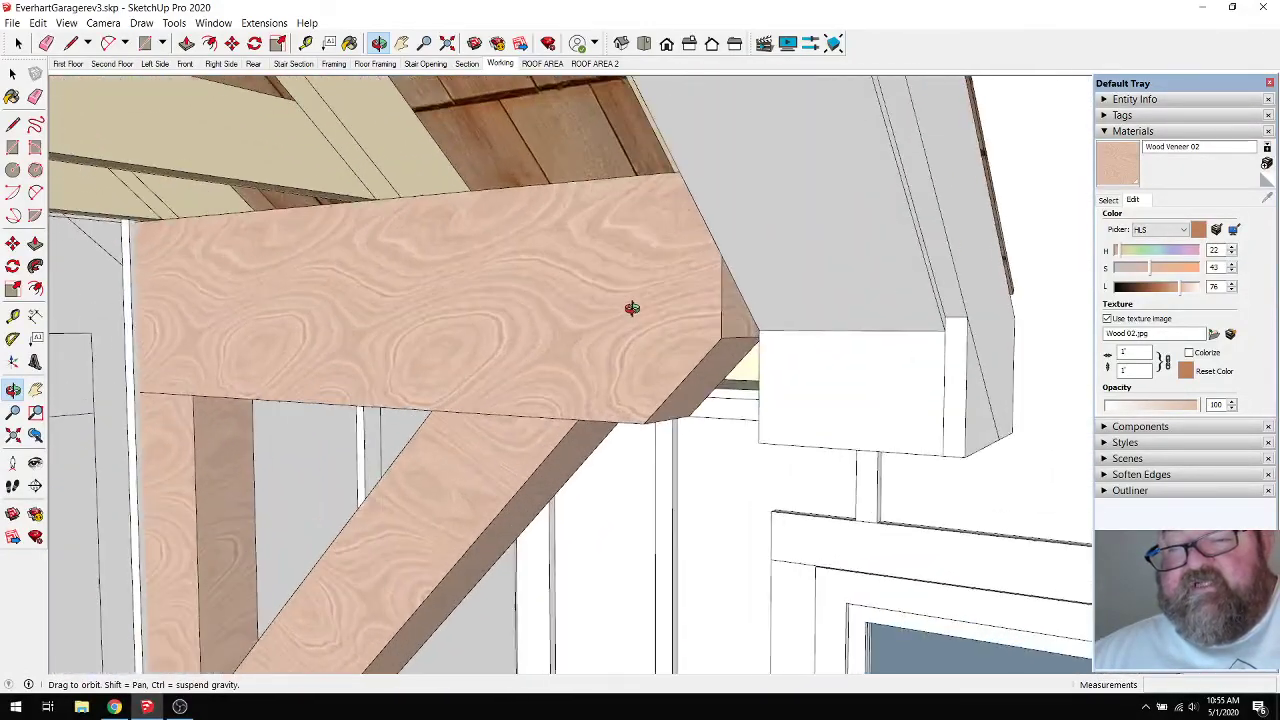
scroll(675, 340, "down", 2)
scroll(660, 336, "down", 2)
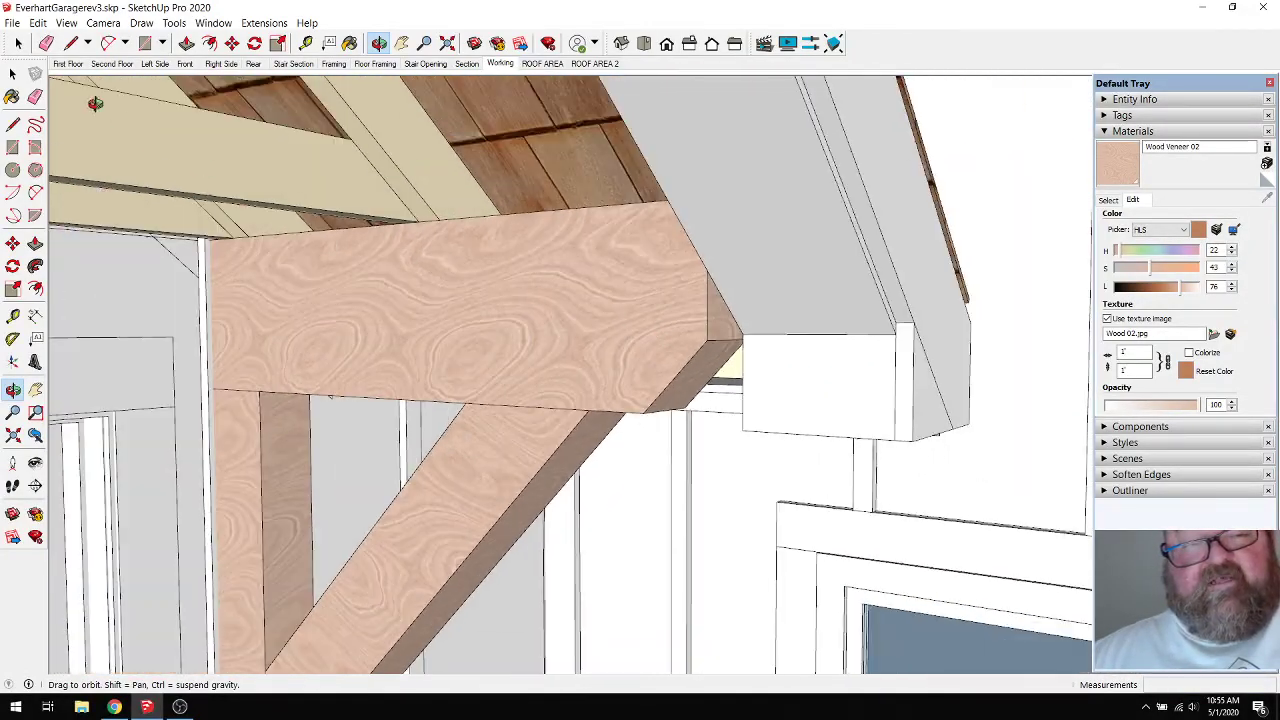
Open the bracket beam group for editing and select the bottom edge at its end.
left_click(18, 43)
left_click(576, 297)
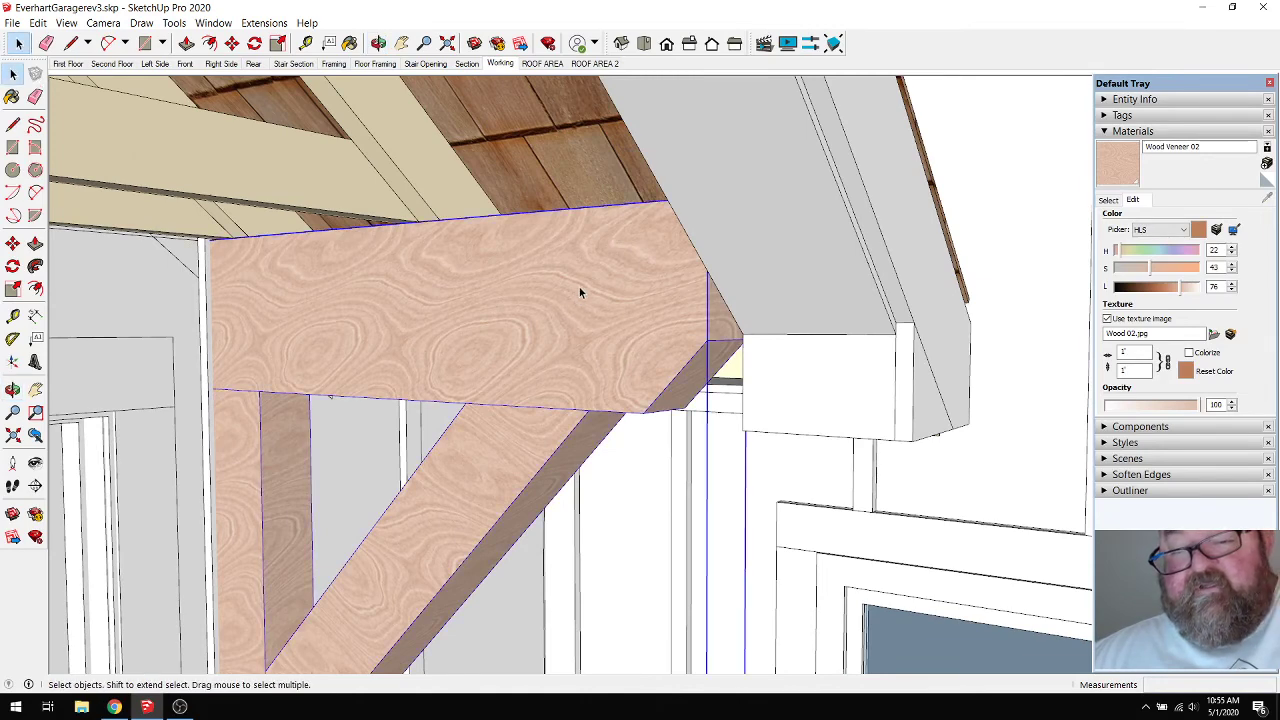
double_click(579, 287)
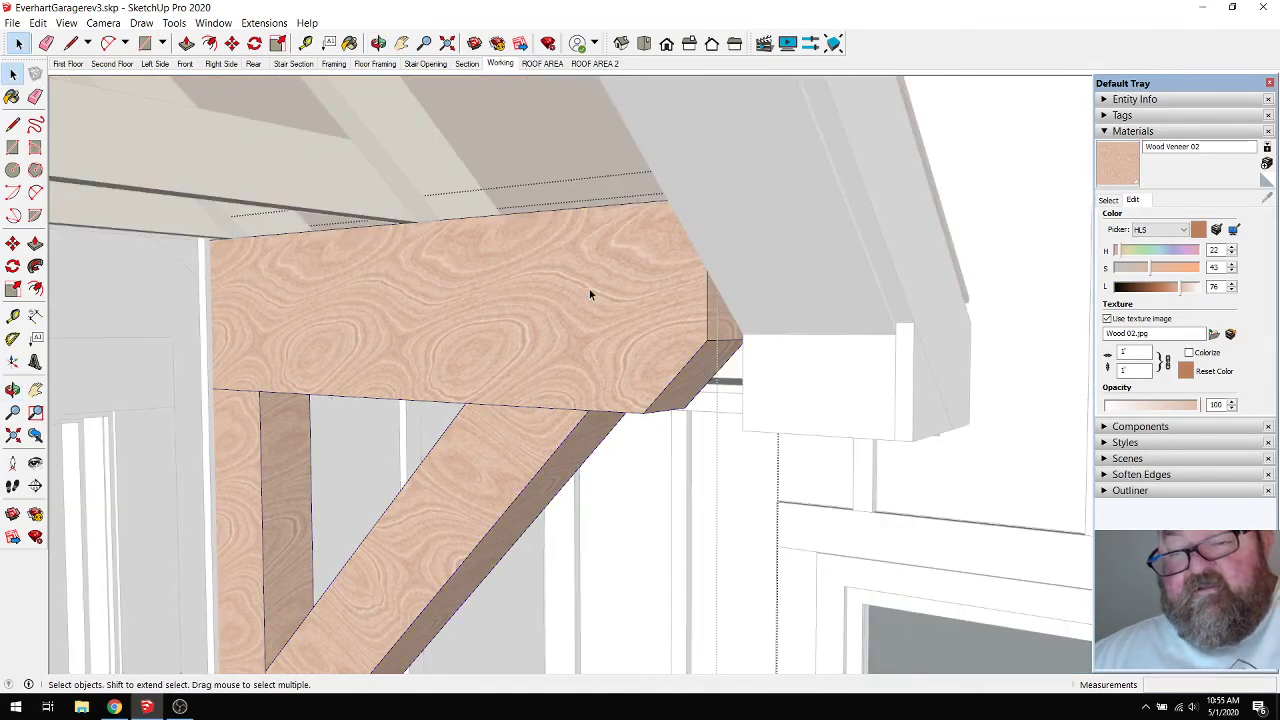
left_click(70, 43)
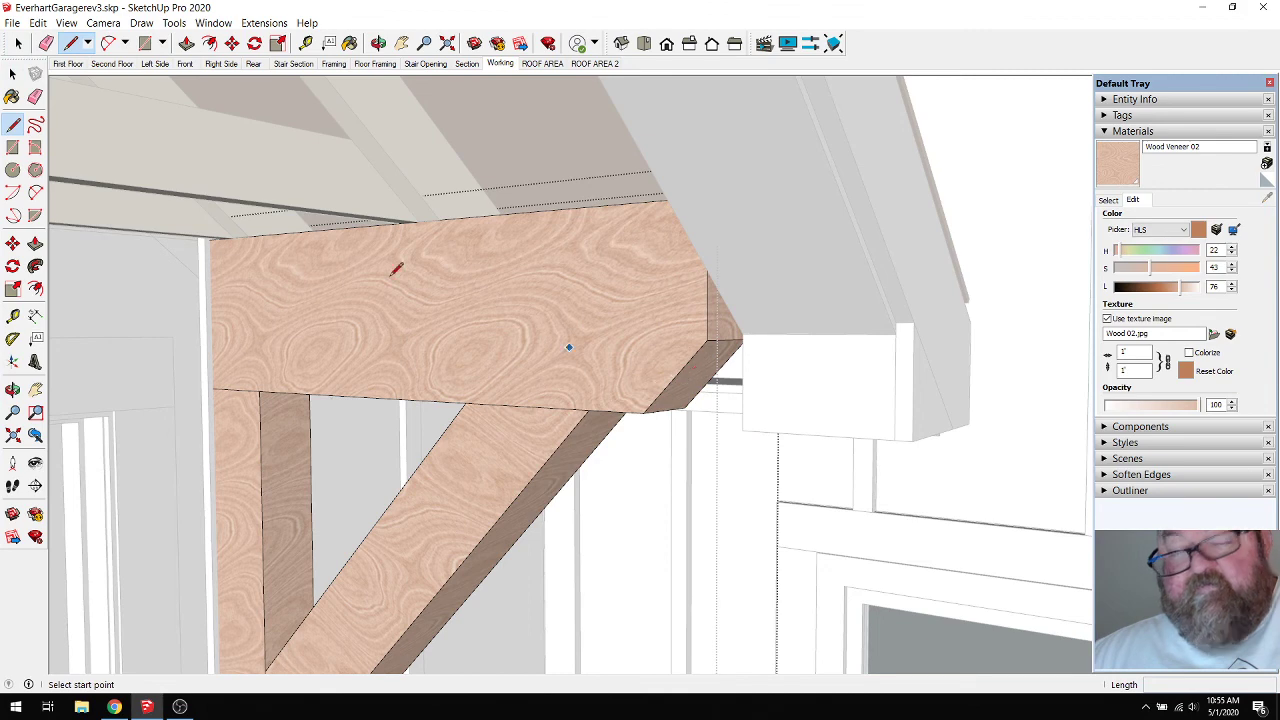
left_click(18, 43)
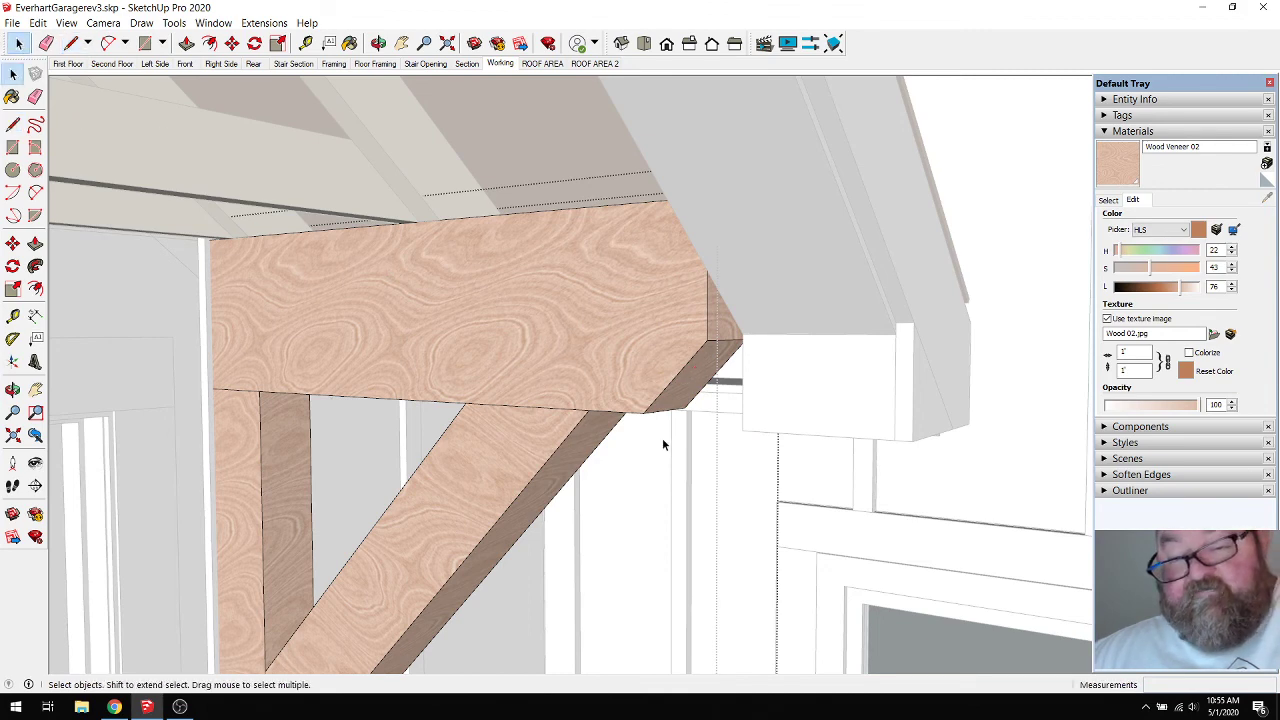
scroll(662, 443, "up", 1)
left_click_drag(717, 421, 726, 421)
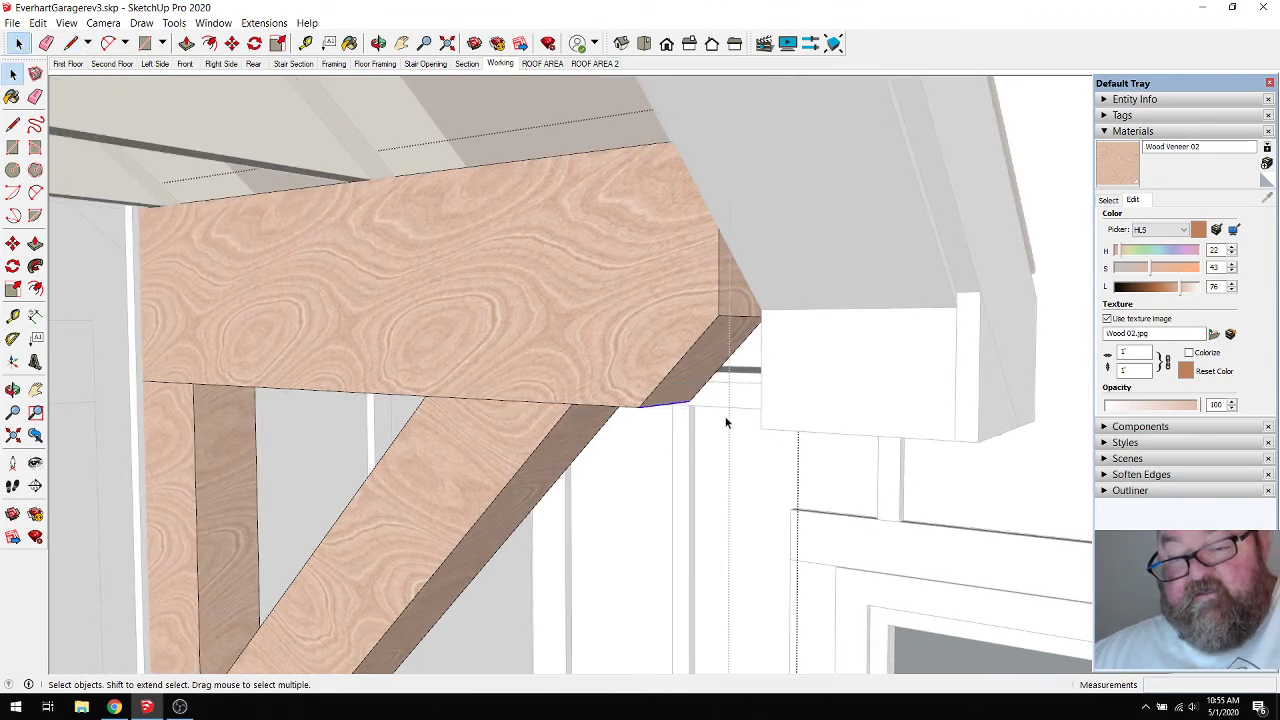
Move the beam's bottom end edge 3 1/4" so the angled end becomes square.
left_click(232, 43)
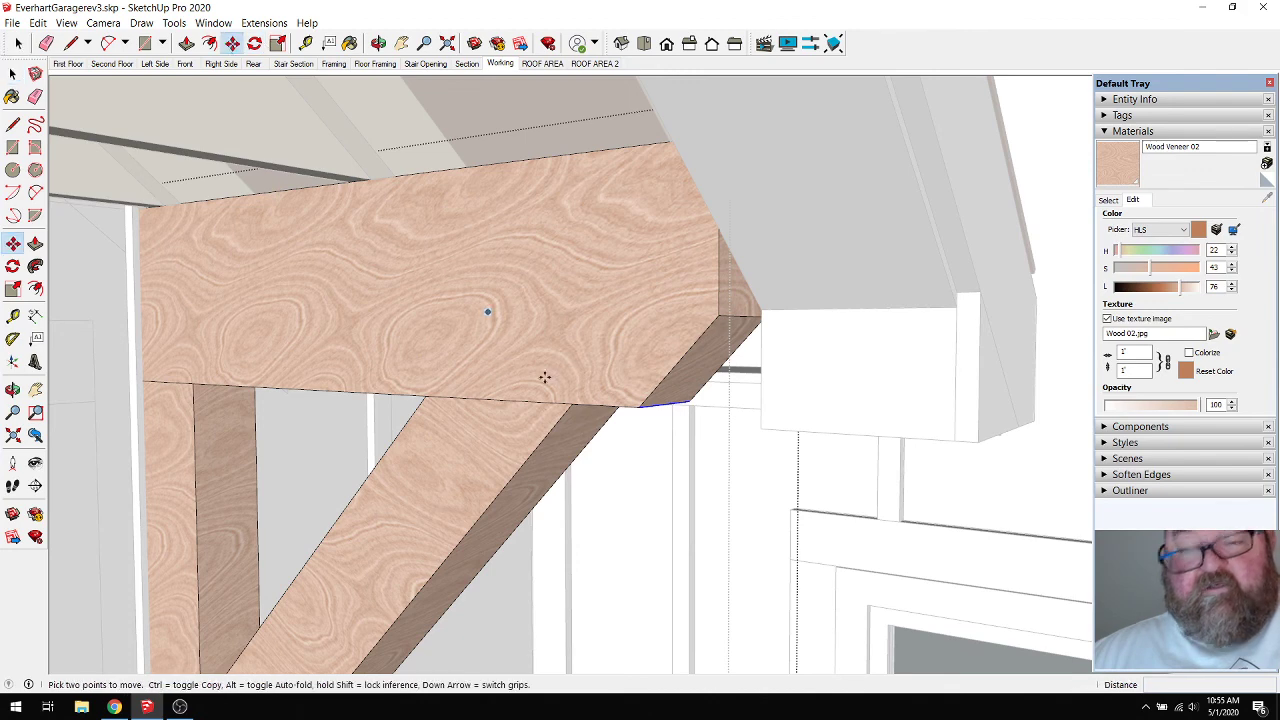
left_click(639, 410)
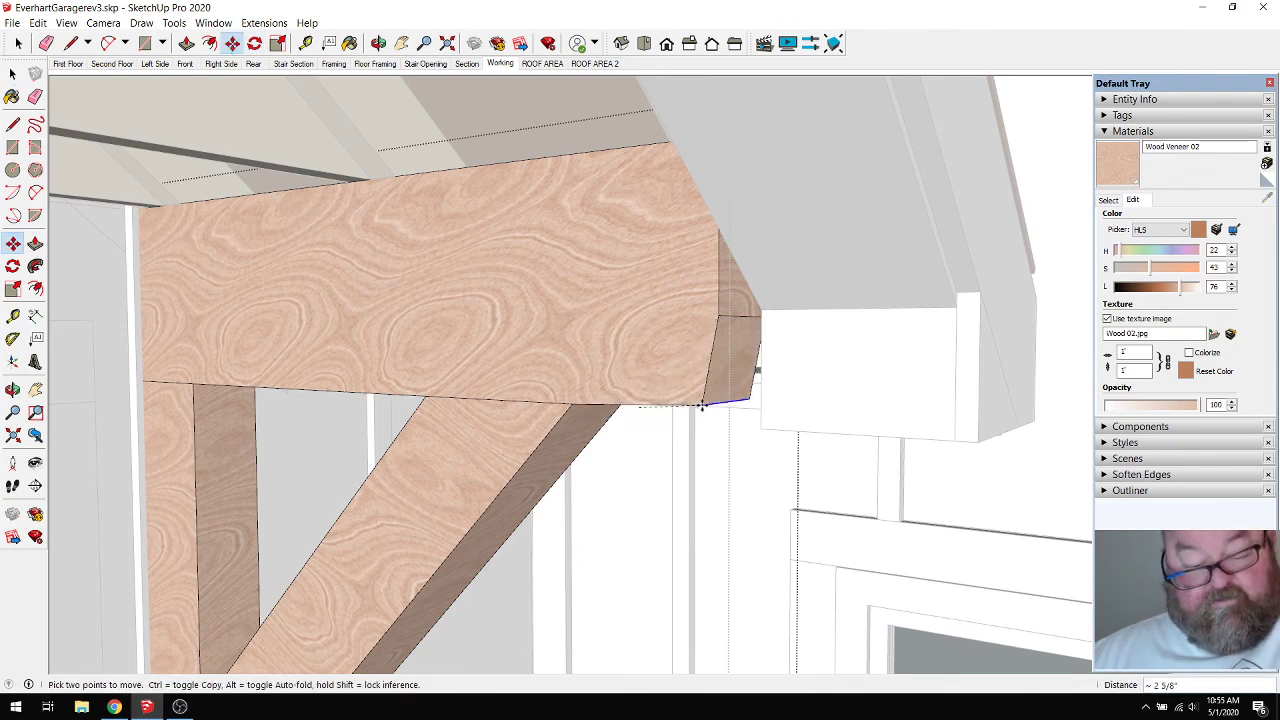
left_click(718, 324)
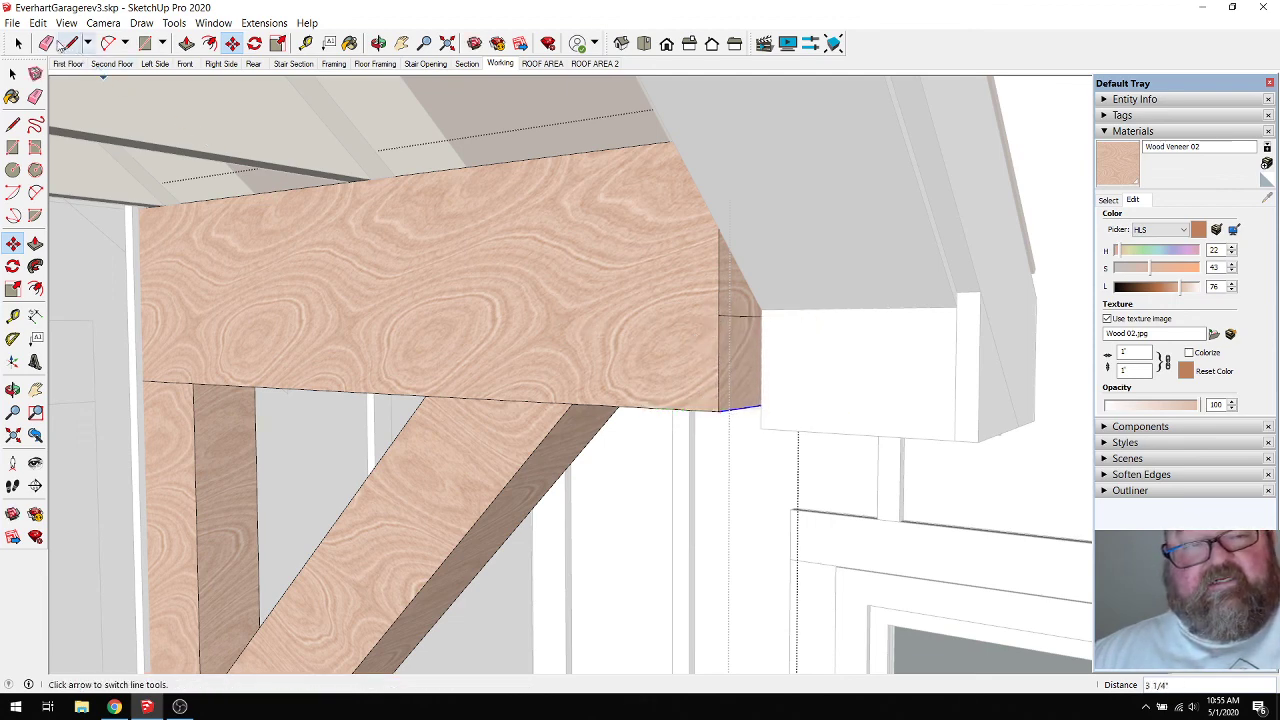
left_click(46, 43)
scroll(588, 311, "down", 1)
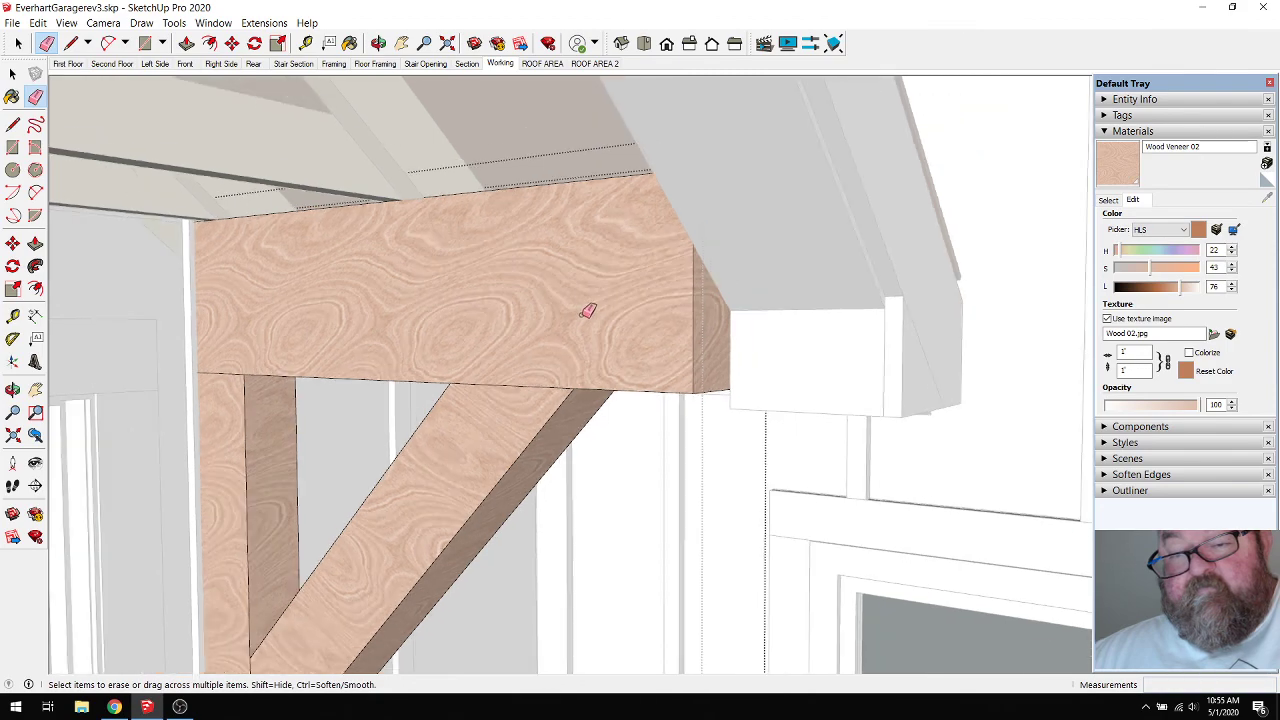
scroll(620, 318, "down", 5)
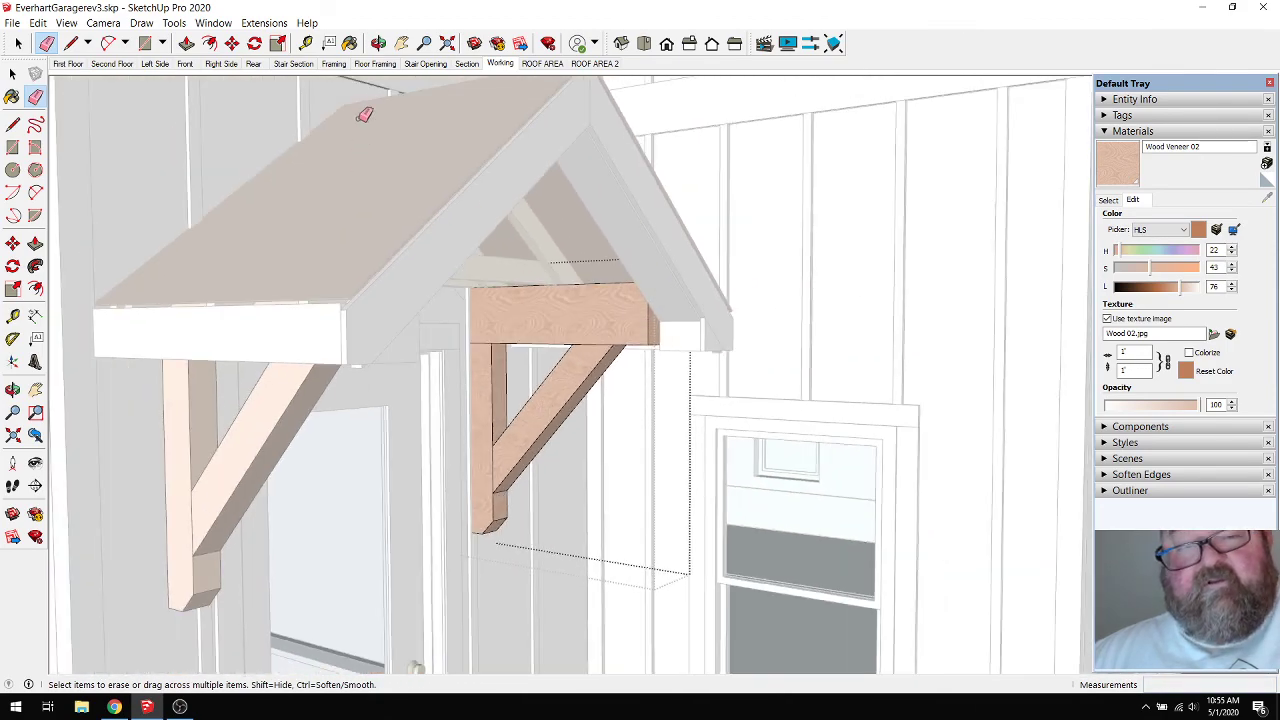
left_click(378, 43)
left_click_drag(409, 223, 138, 218)
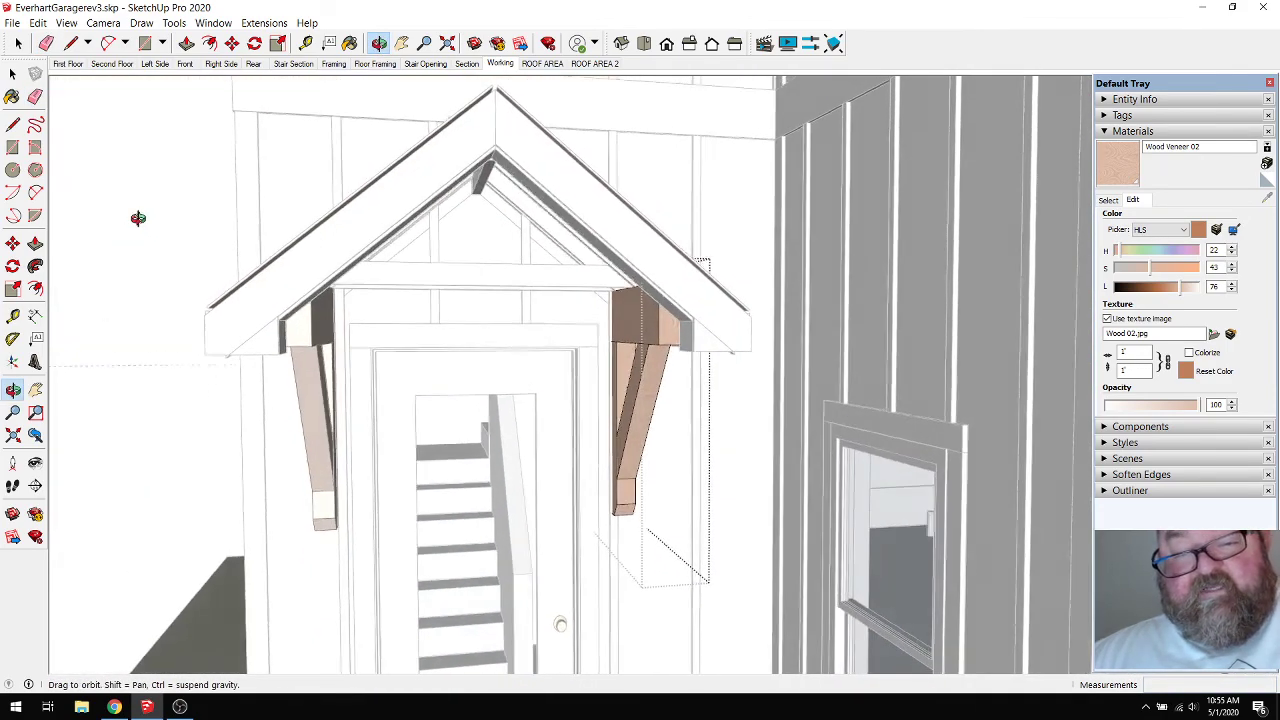
Inspect both porch brackets from an angled view and from below.
scroll(266, 322, "up", 8)
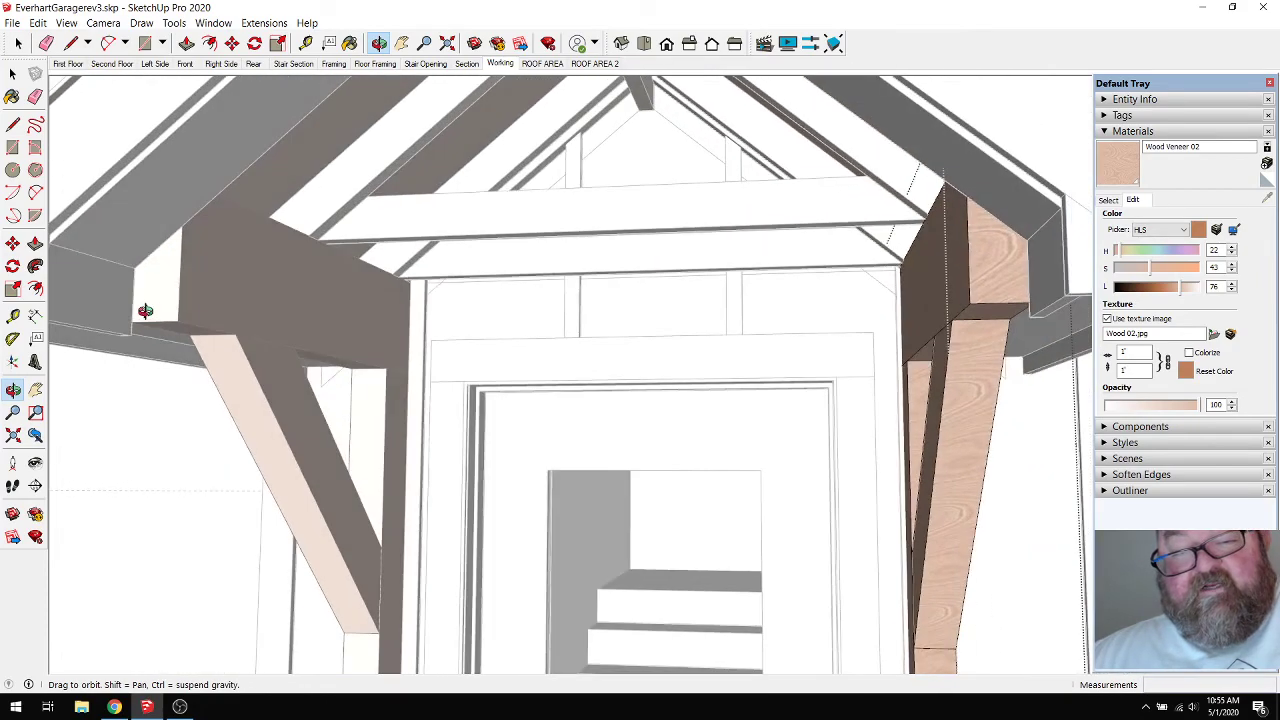
left_click_drag(200, 311, 303, 343)
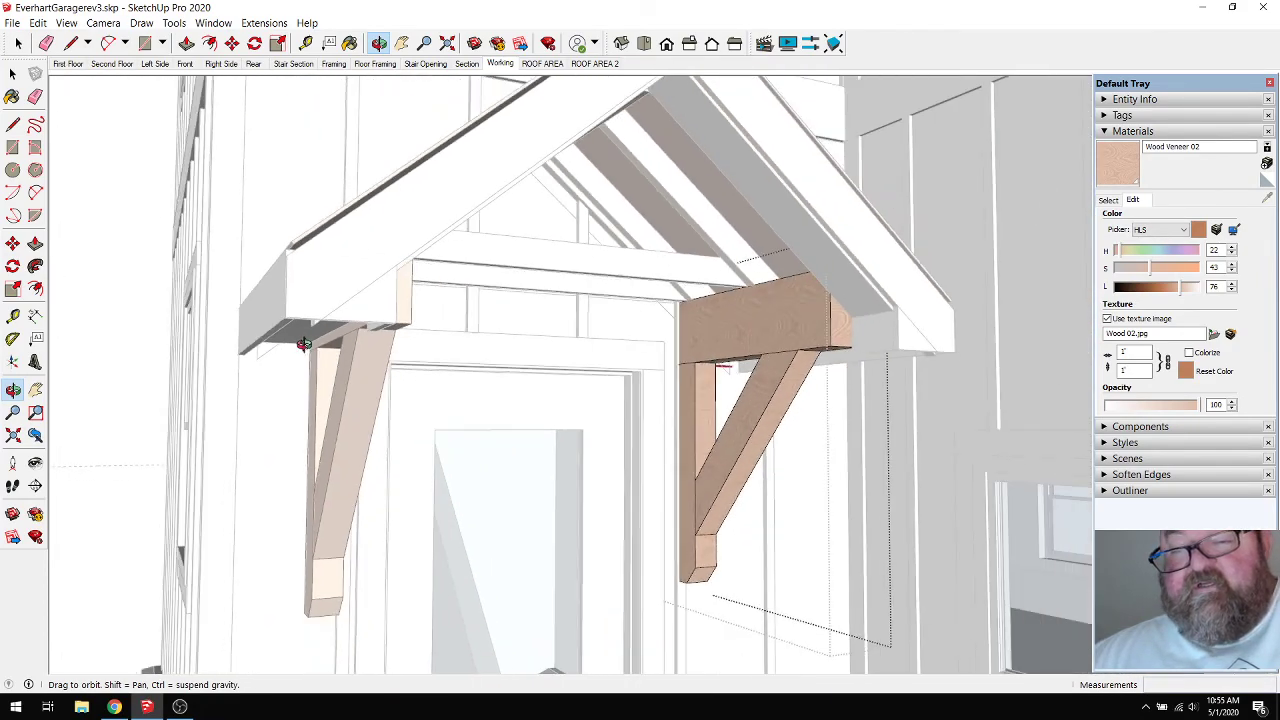
left_click_drag(737, 346, 829, 337)
left_click(20, 45)
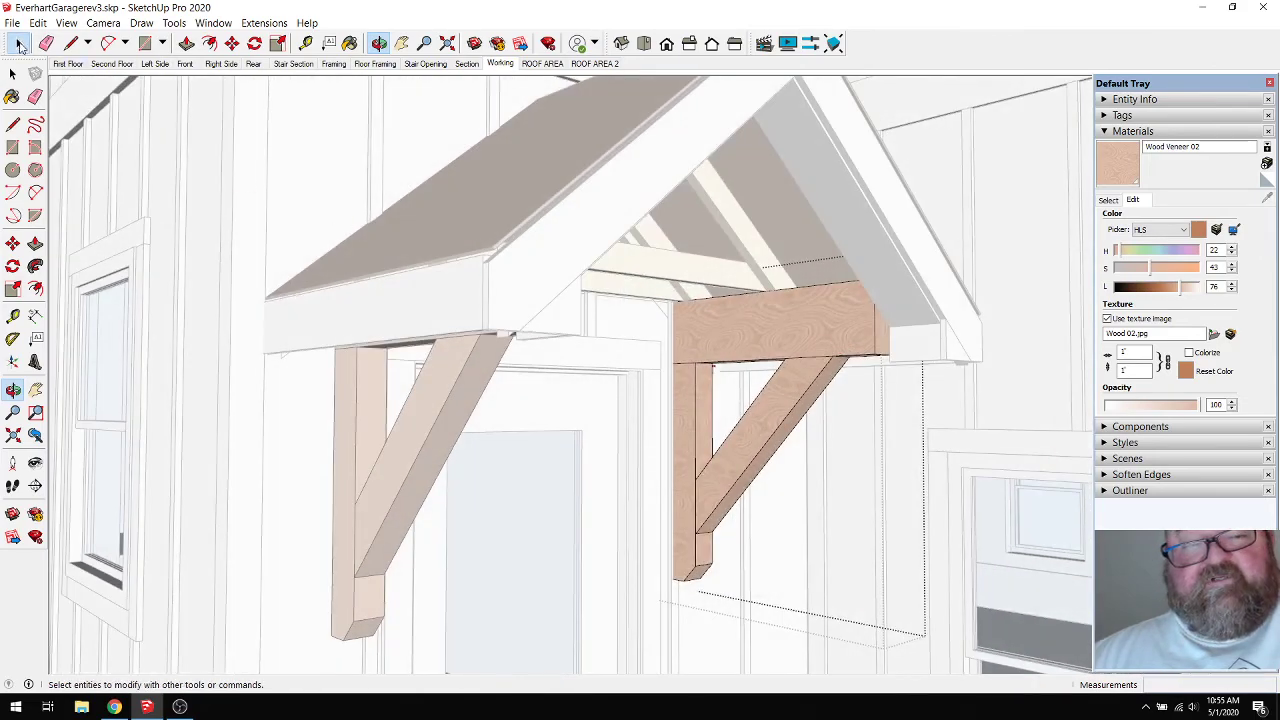
scroll(558, 486, "down", 5)
scroll(665, 472, "up", 6)
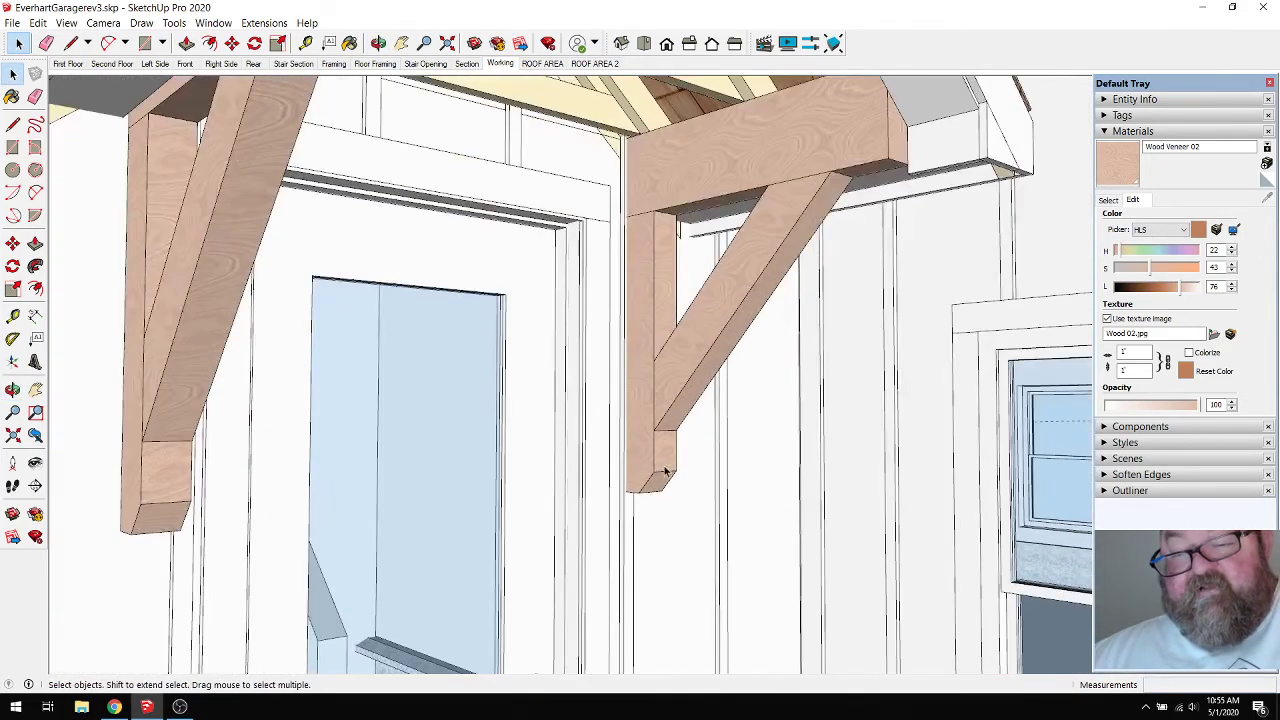
scroll(660, 465, "down", 3)
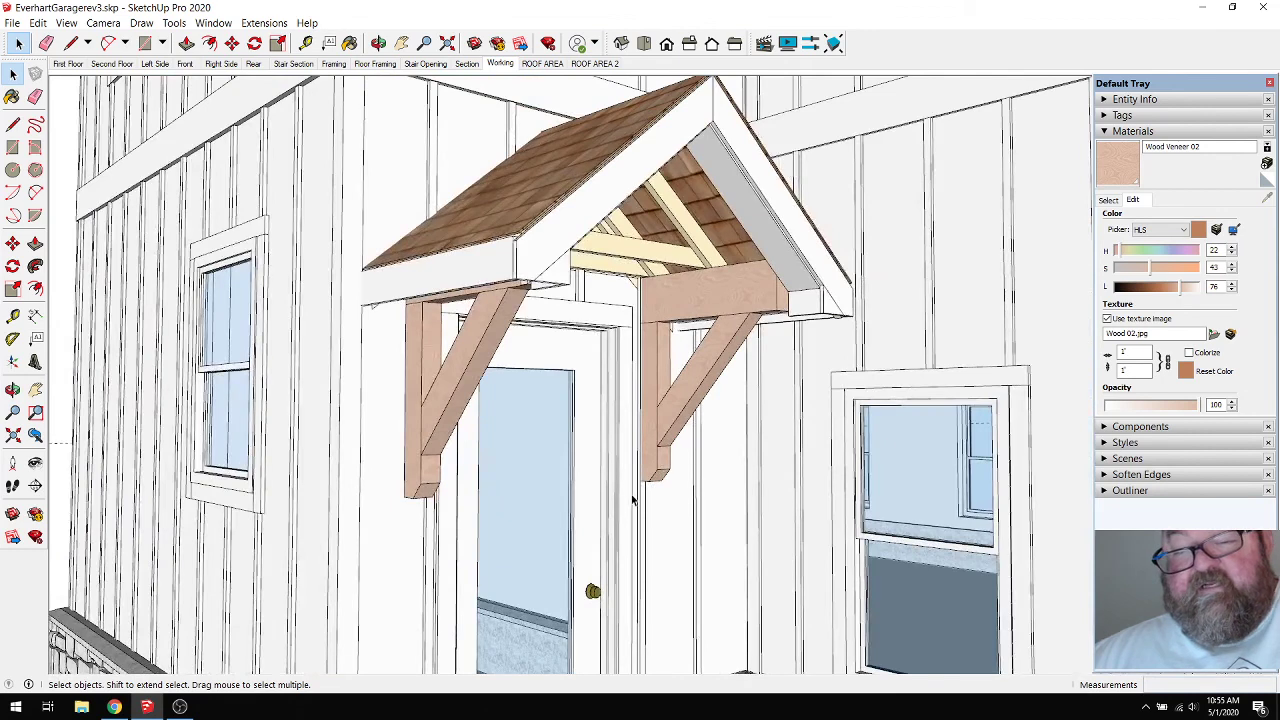
scroll(633, 500, "up", 6)
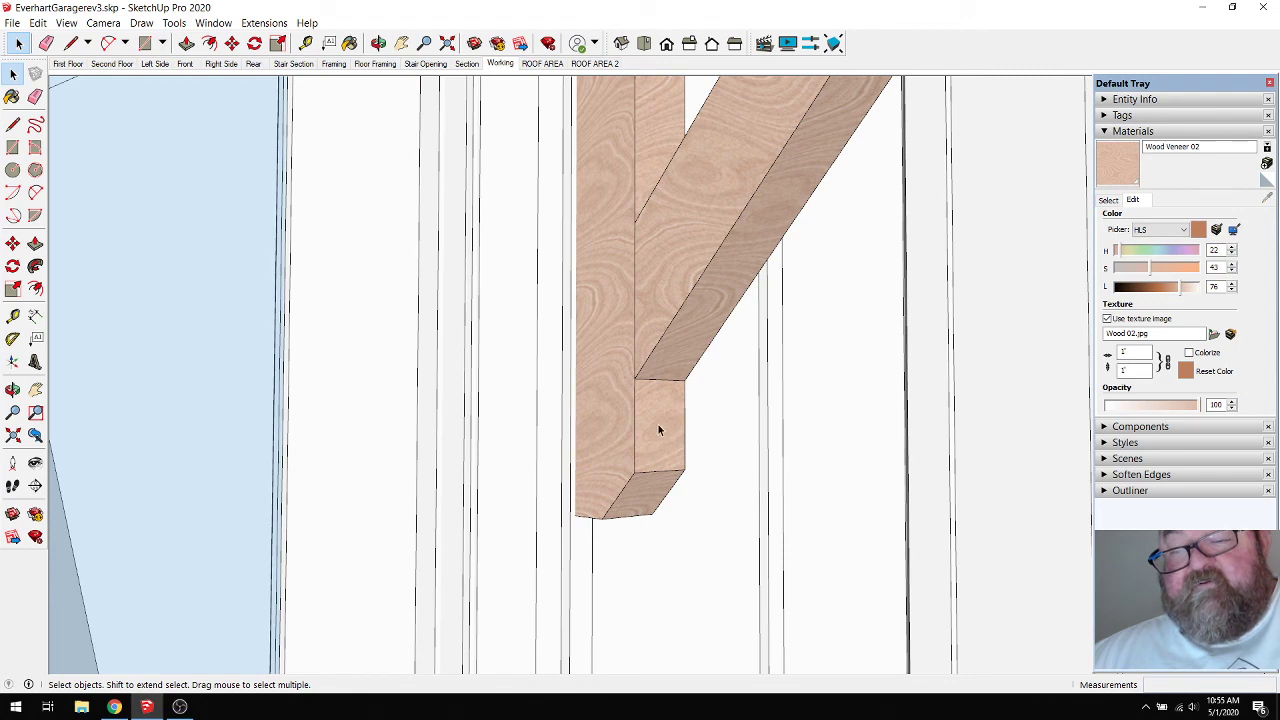
scroll(658, 430, "down", 4)
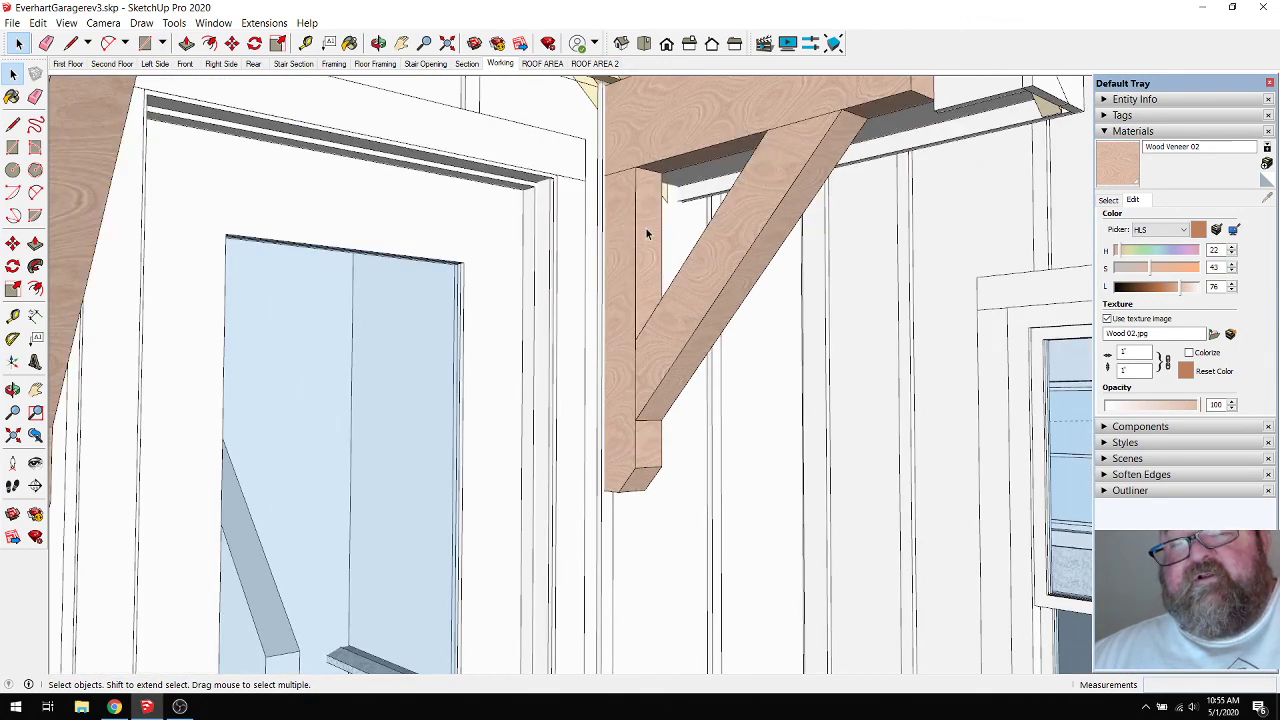
scroll(622, 335, "down", 6)
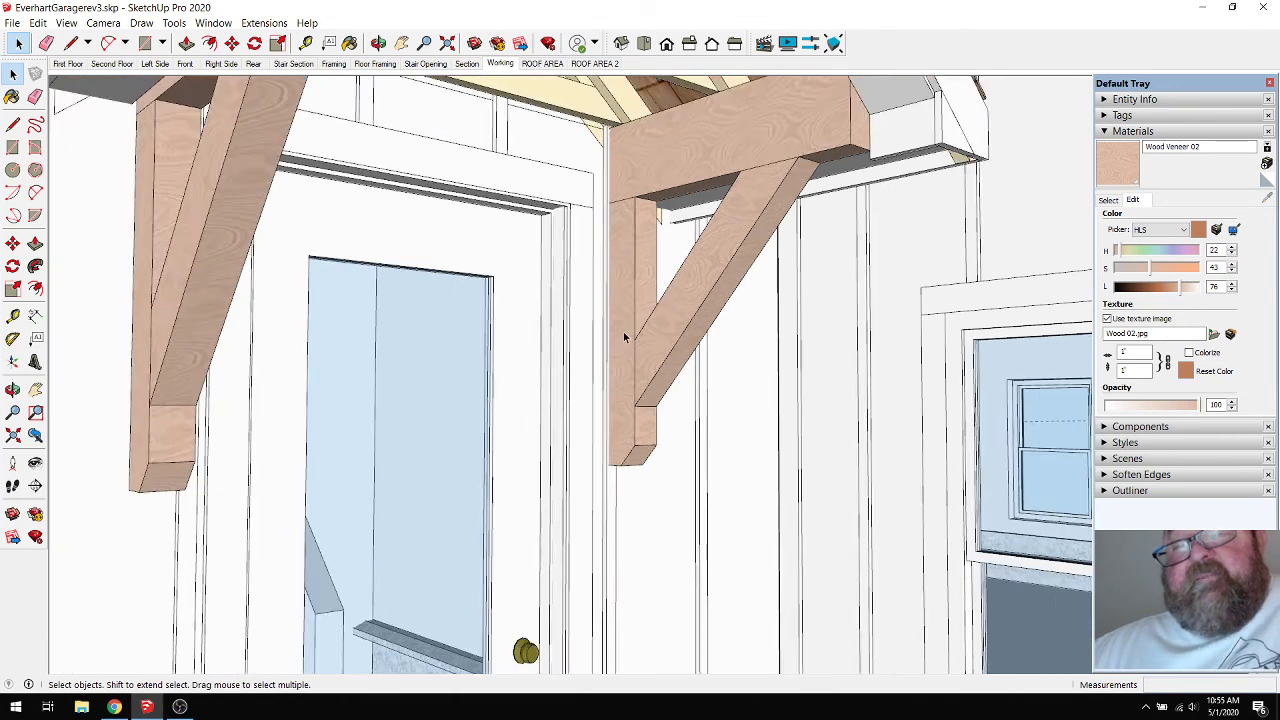
scroll(620, 250, "up", 6)
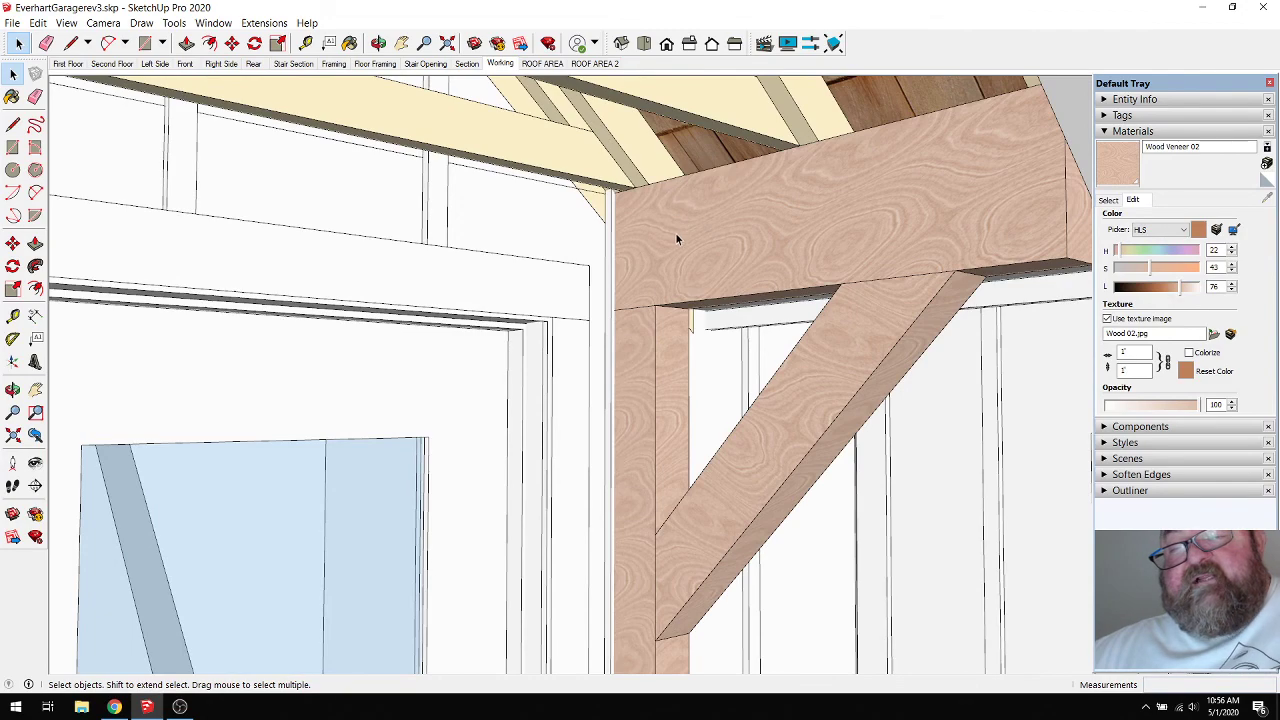
Check the right bracket's beam and brace and the roof slope, then select the porch roof group.
left_click(378, 43)
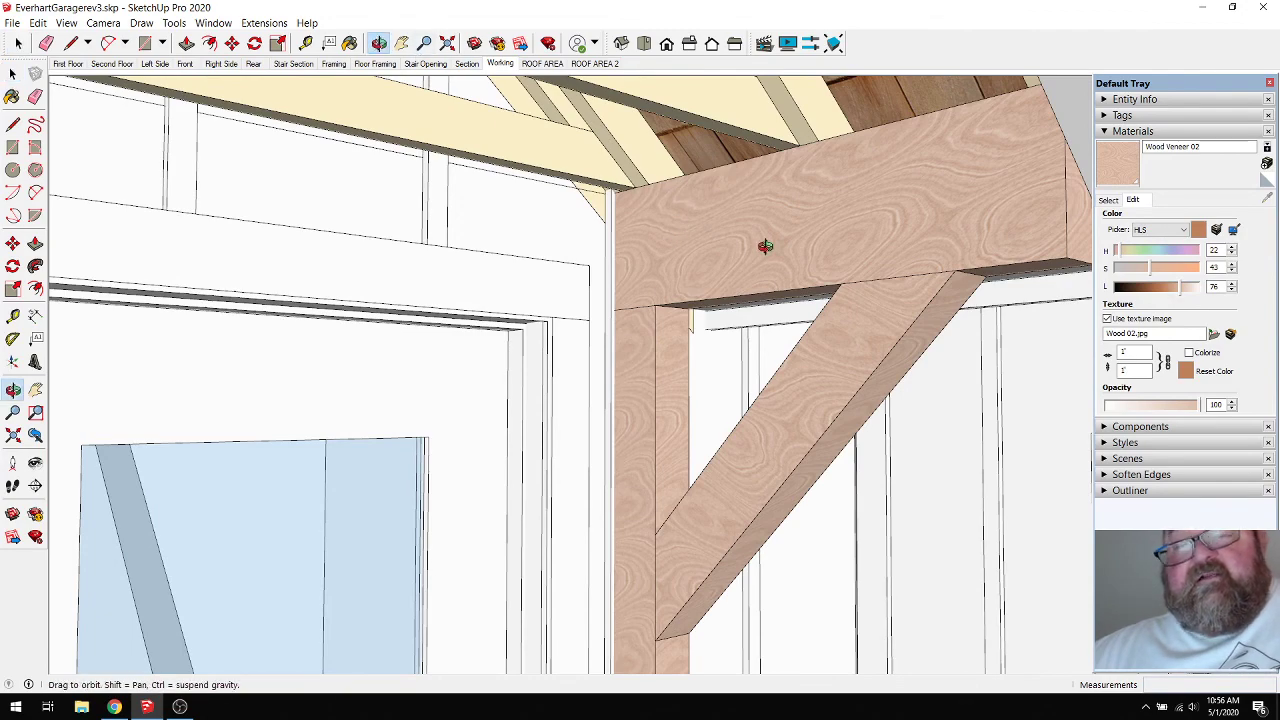
left_click_drag(766, 243, 881, 318)
left_click_drag(809, 277, 778, 254)
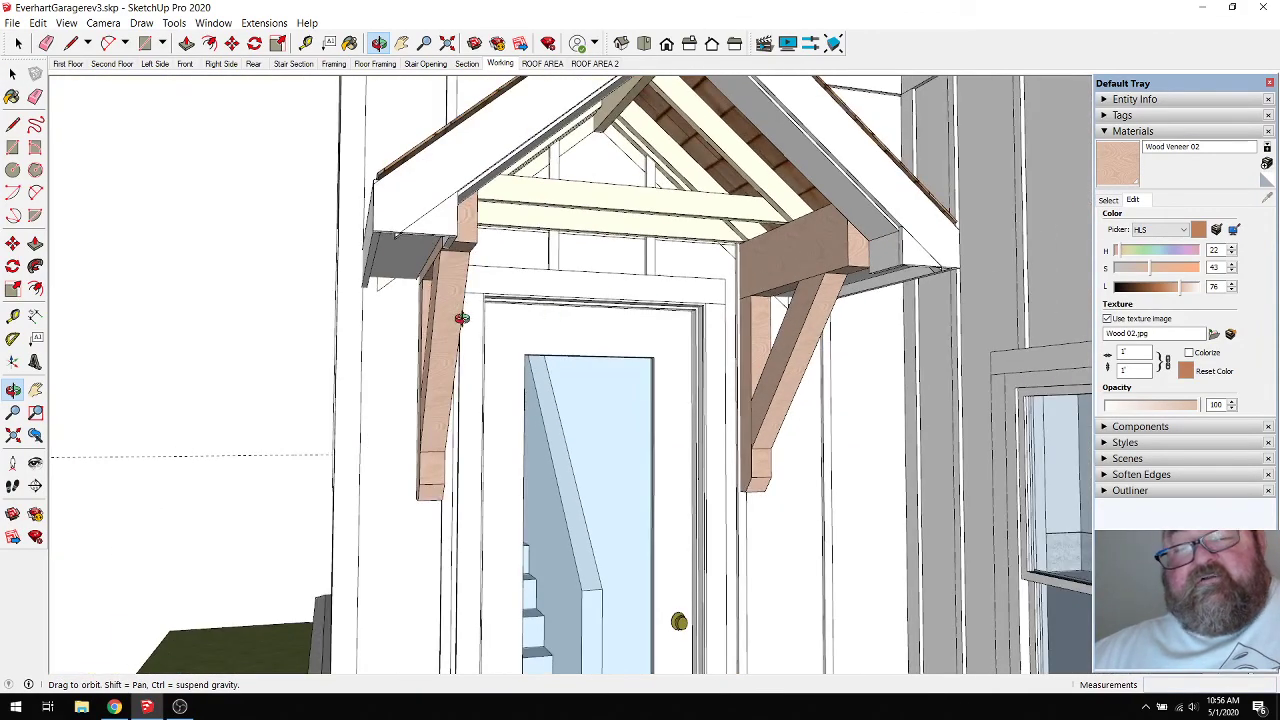
scroll(455, 340, "down", 5)
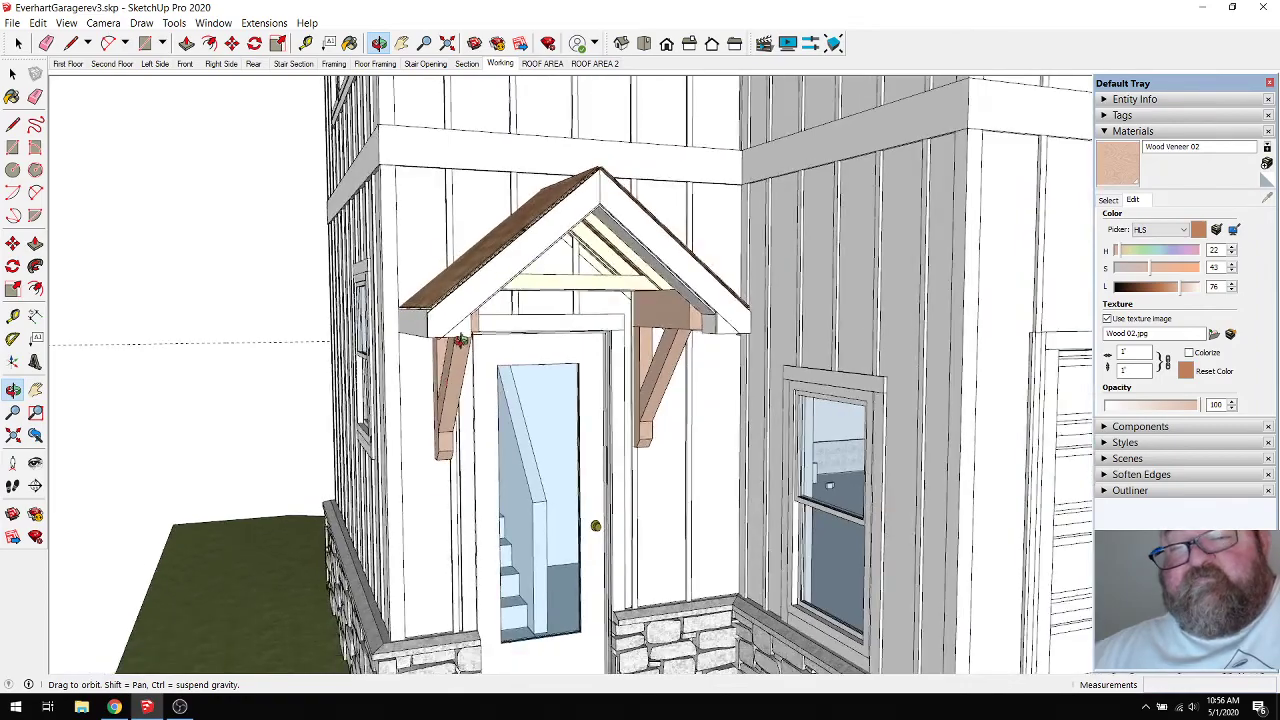
left_click_drag(510, 258, 424, 294)
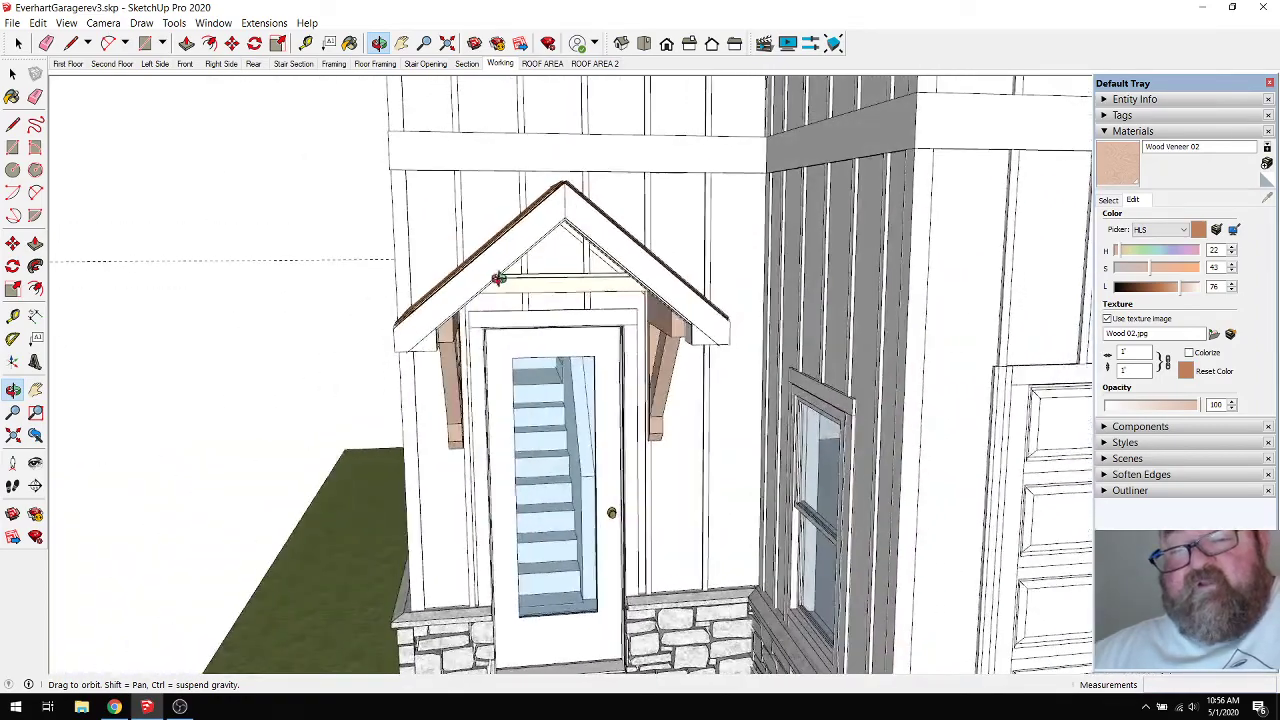
scroll(499, 278, "up", 2)
scroll(499, 278, "up", 4)
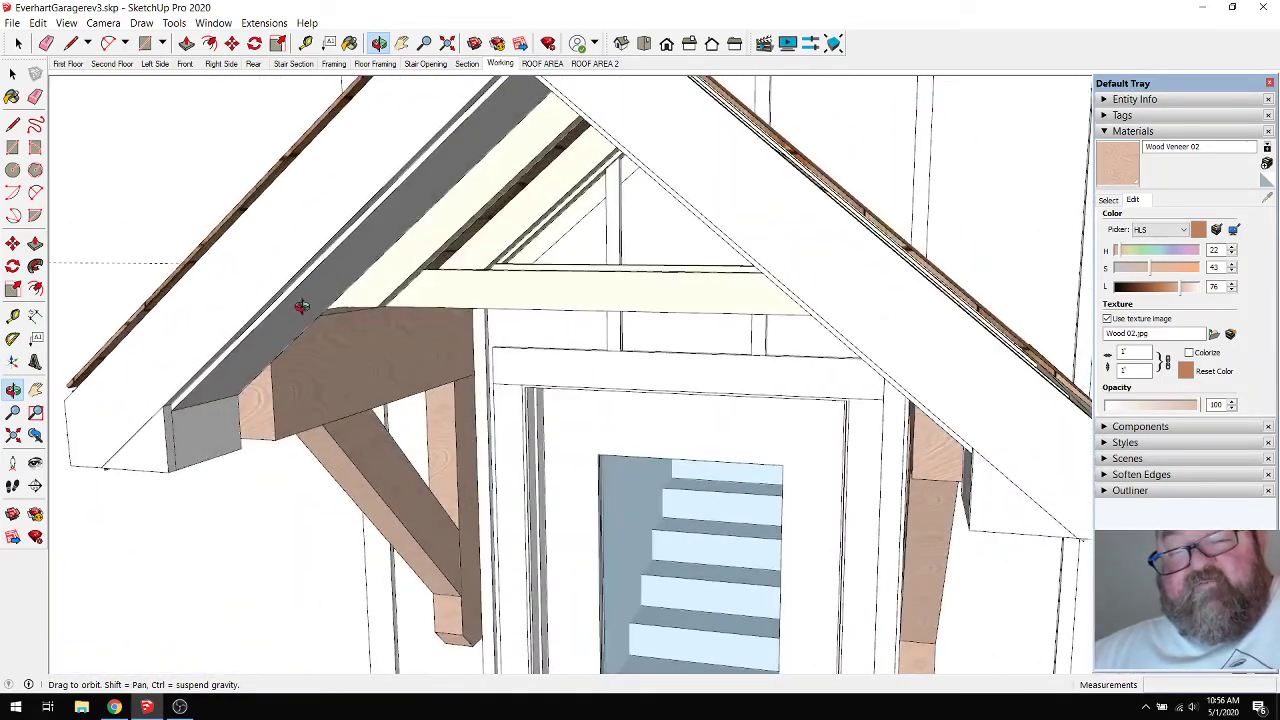
scroll(374, 332, "up", 2)
scroll(316, 334, "down", 4)
left_click_drag(443, 357, 470, 340)
scroll(548, 346, "down", 3)
left_click(18, 43)
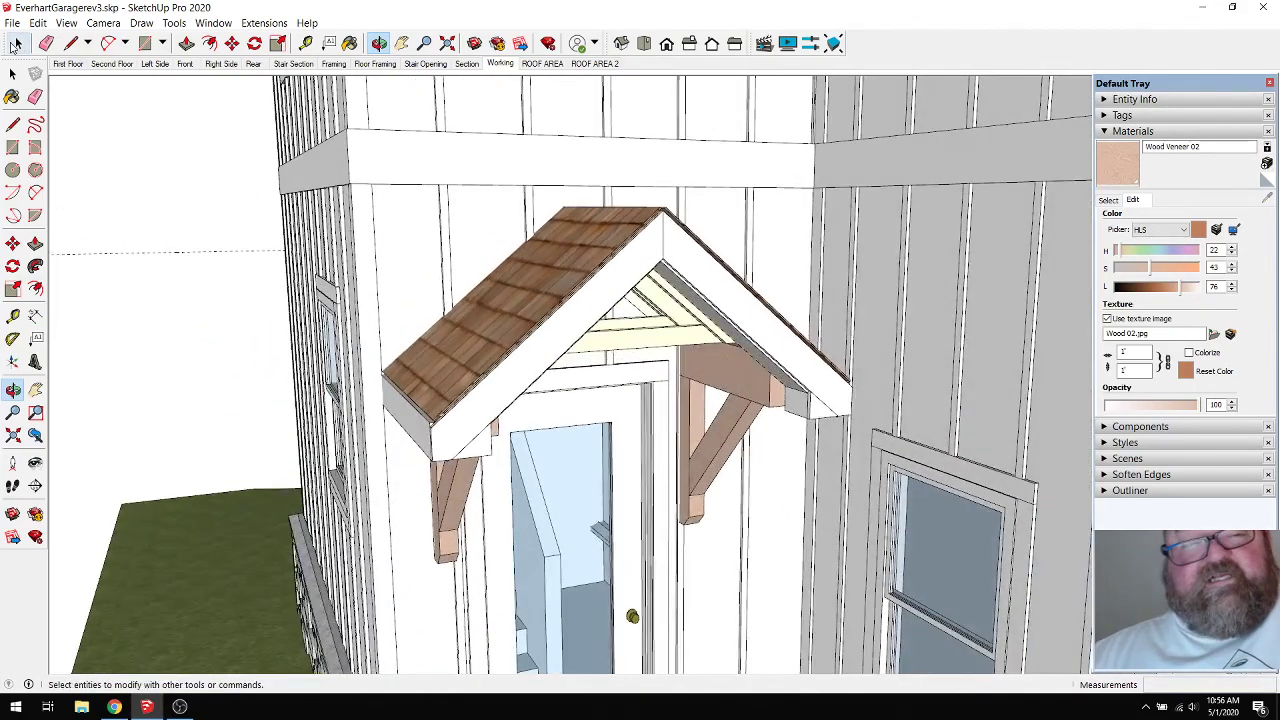
left_click(549, 284)
right_click(549, 284)
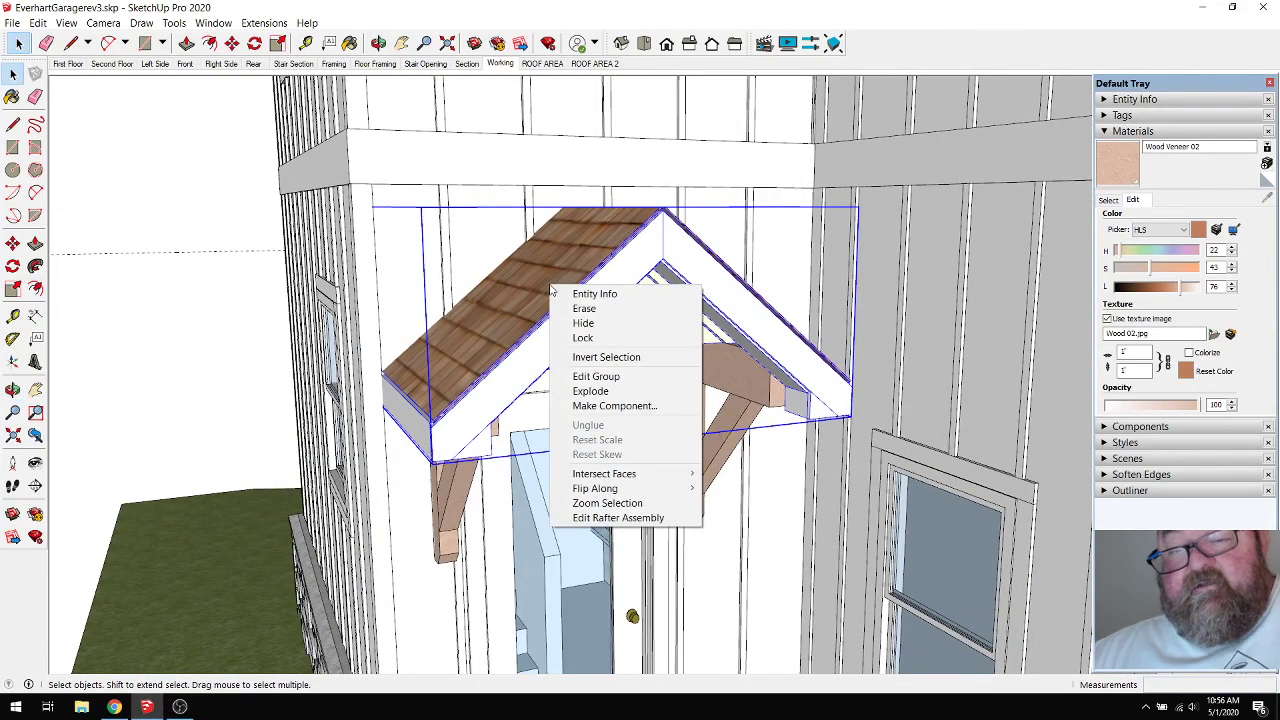
left_click(618, 517)
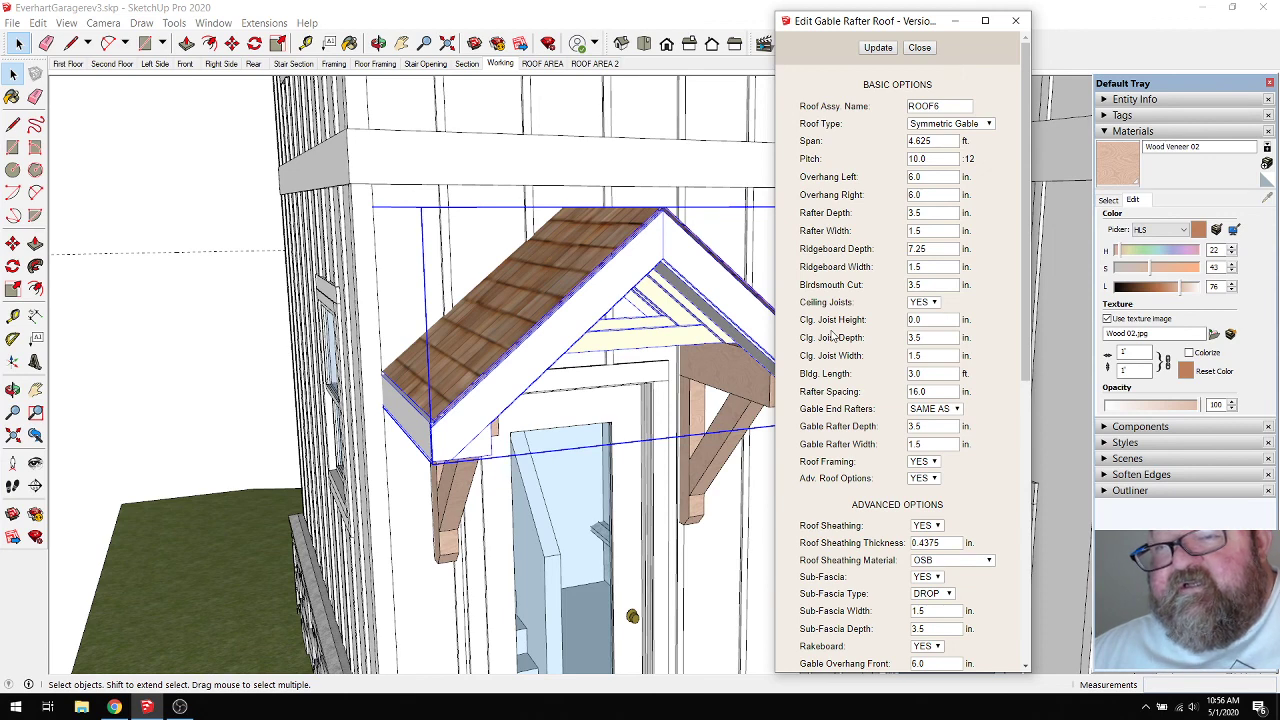
scroll(832, 337, "down", 3)
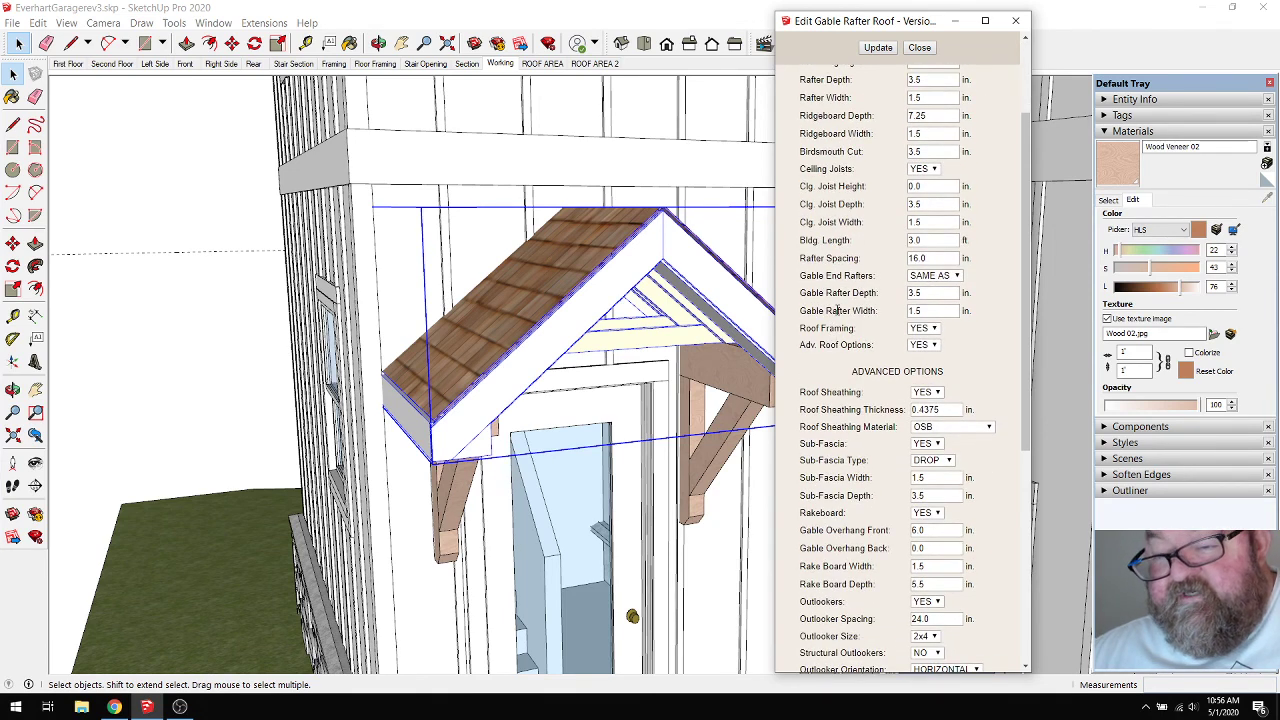
scroll(836, 310, "down", 3)
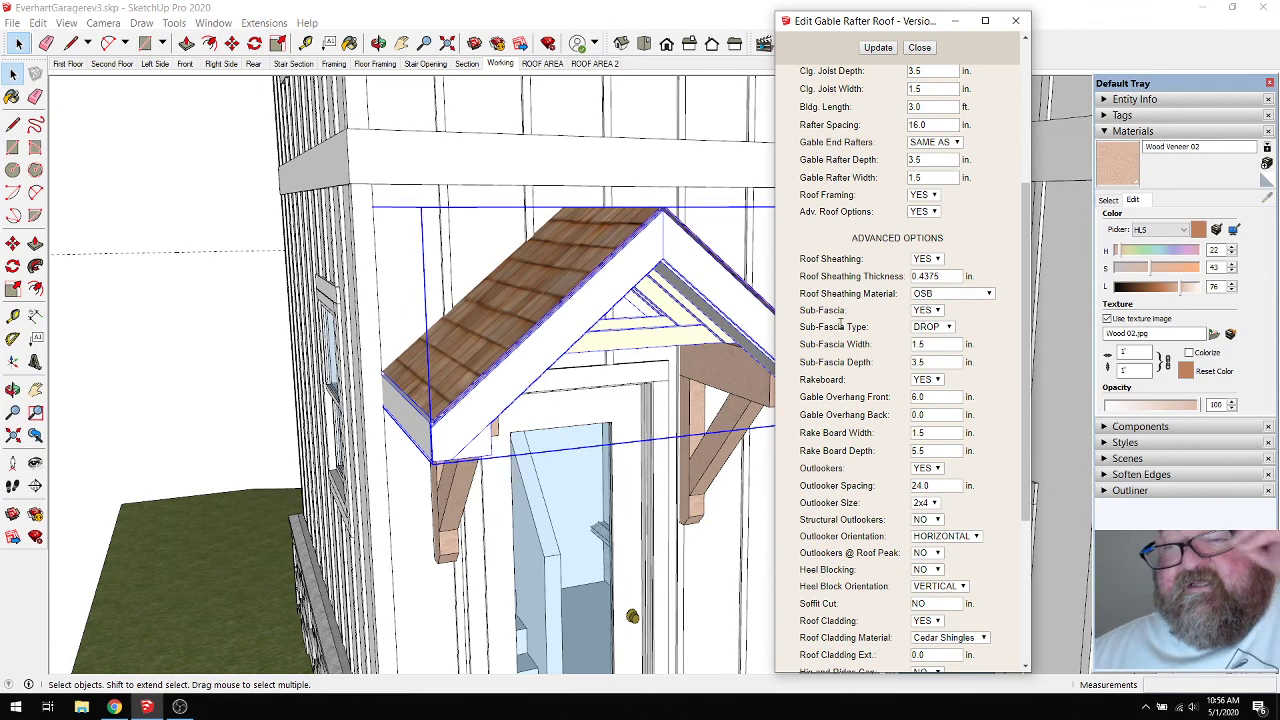
scroll(840, 318, "up", 2)
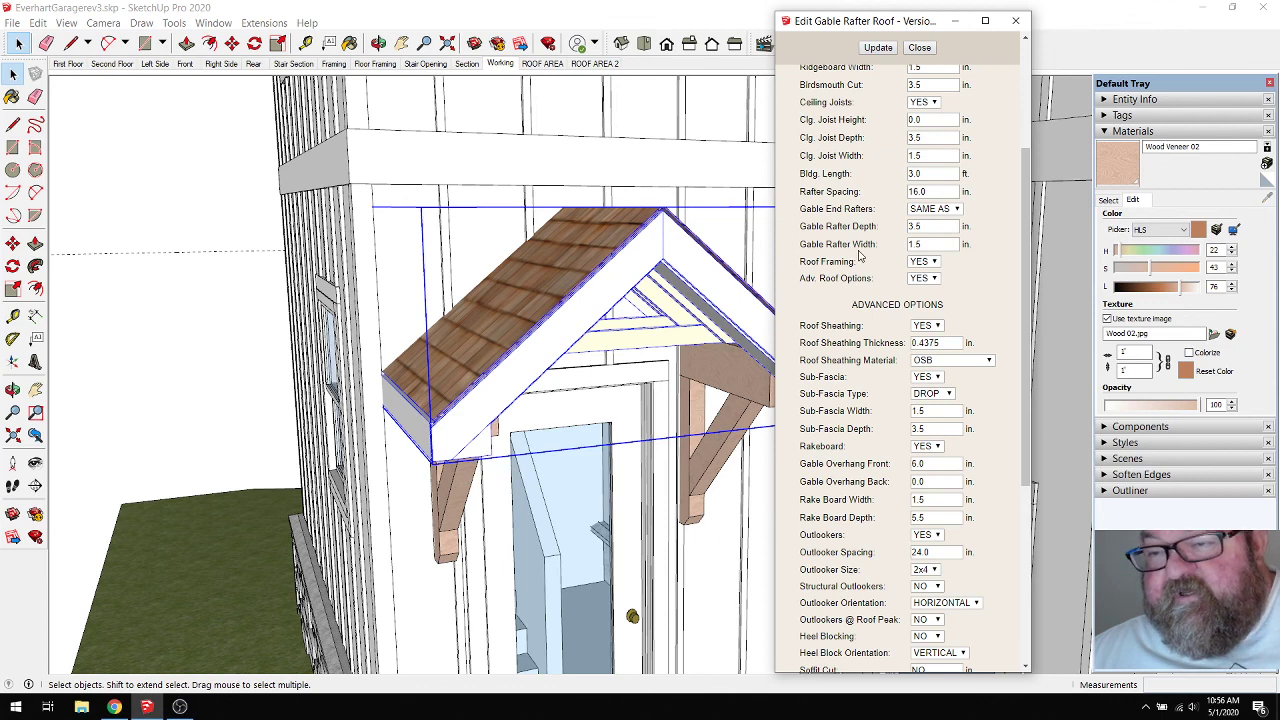
scroll(858, 255, "up", 3)
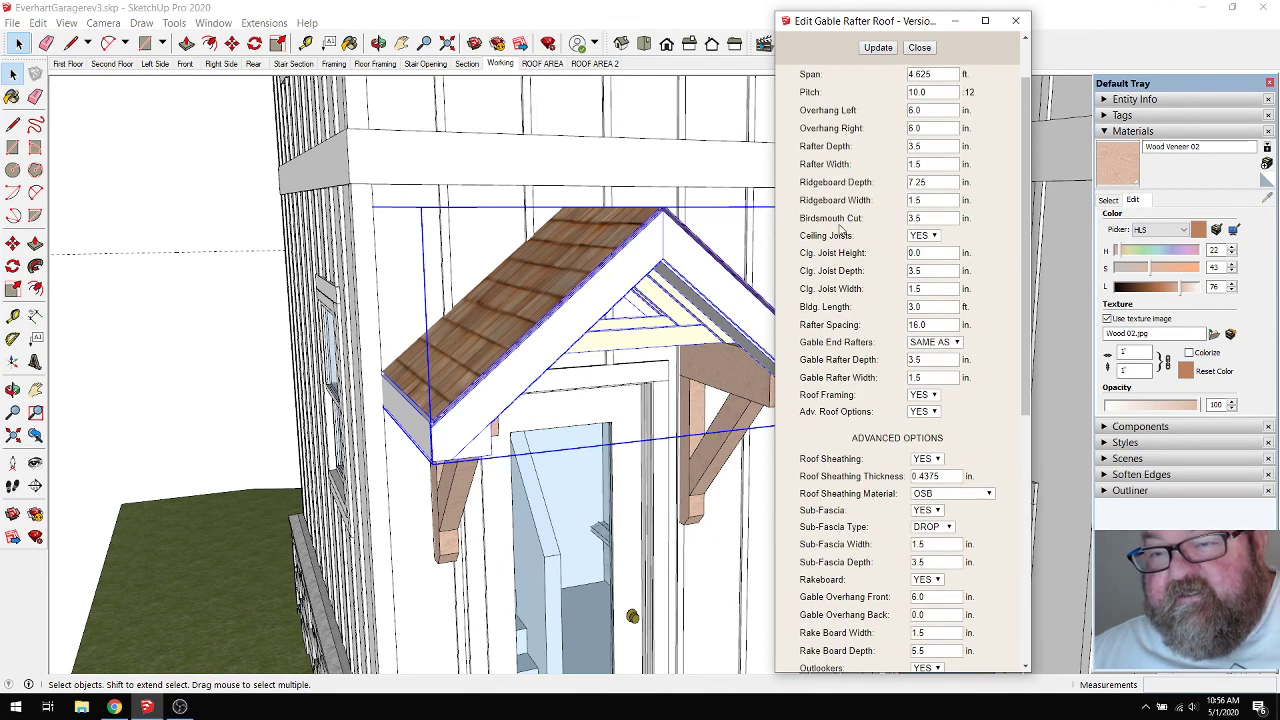
scroll(843, 232, "up", 2)
scroll(843, 240, "down", 8)
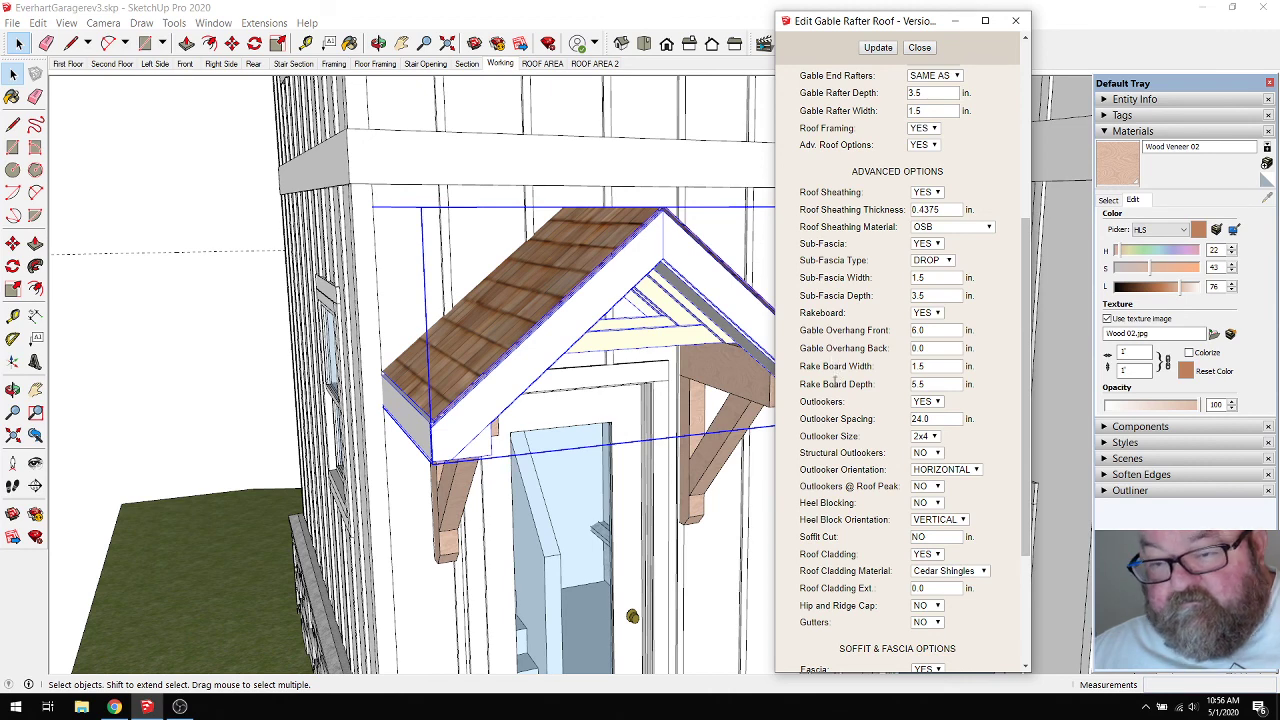
scroll(833, 403, "down", 3)
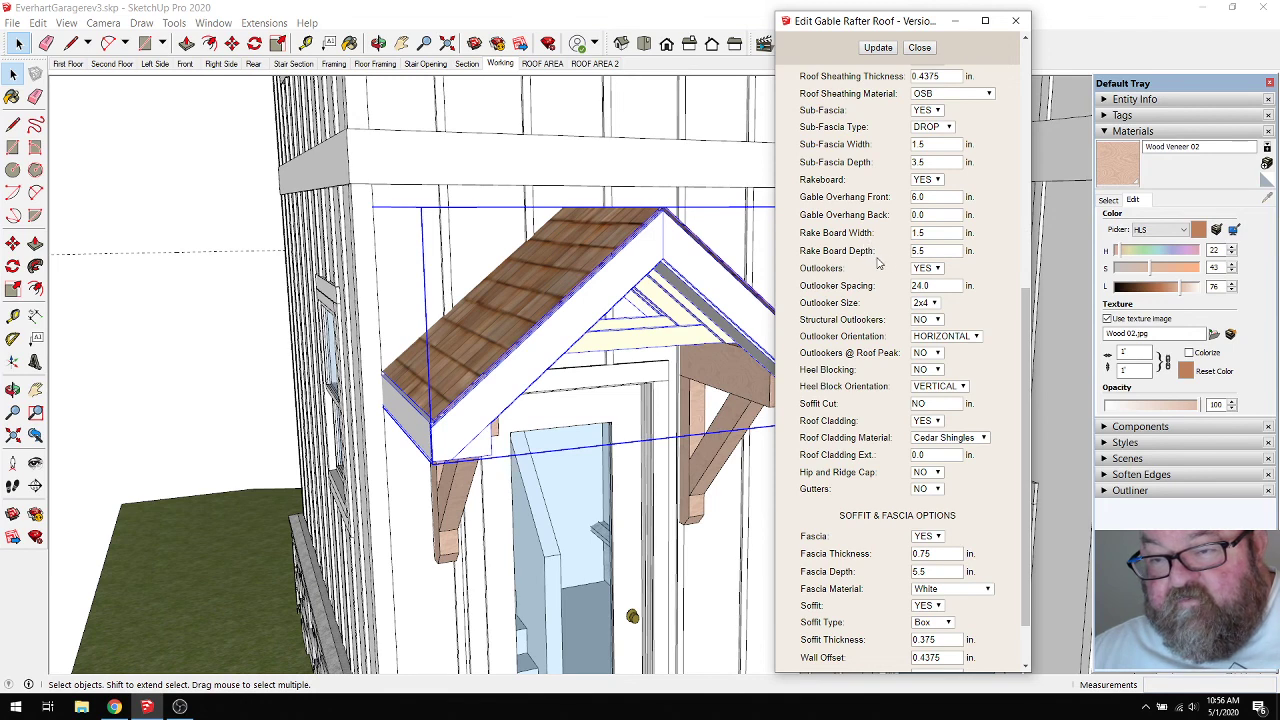
Set Rake Board Depth to 6 and regenerate the roof, then view the porch gable.
left_click_drag(928, 250, 906, 256)
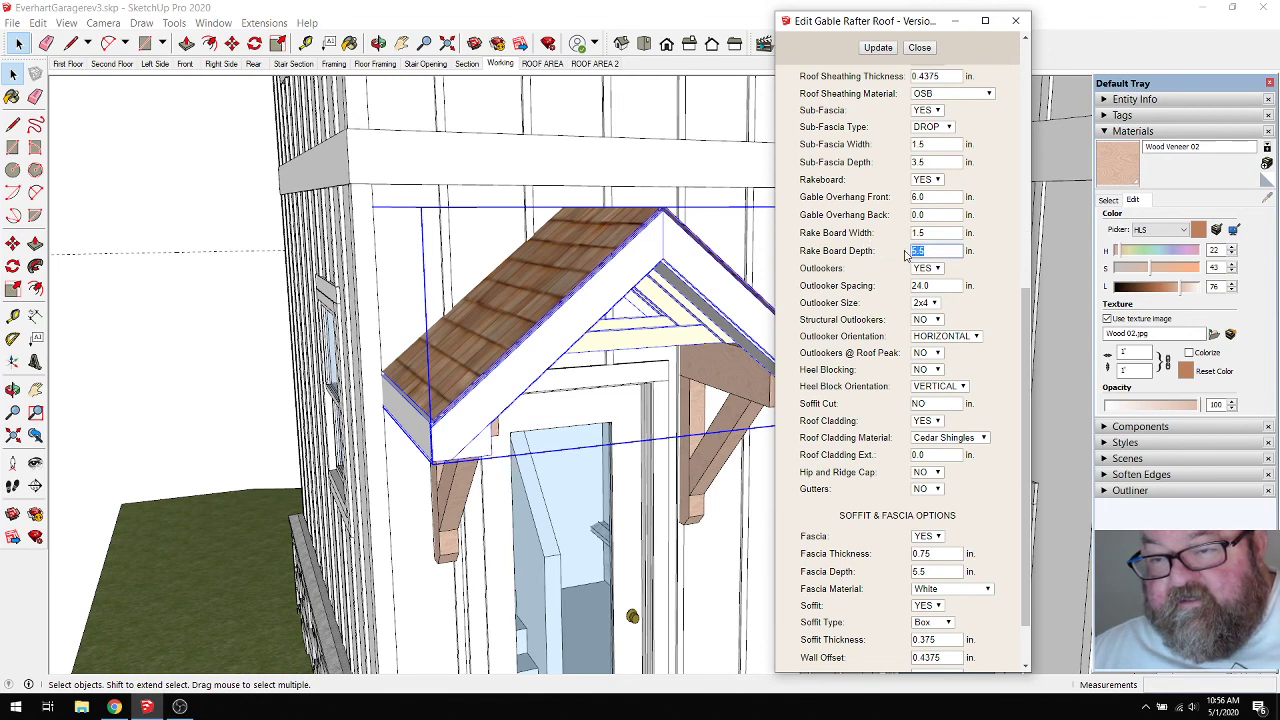
type("6")
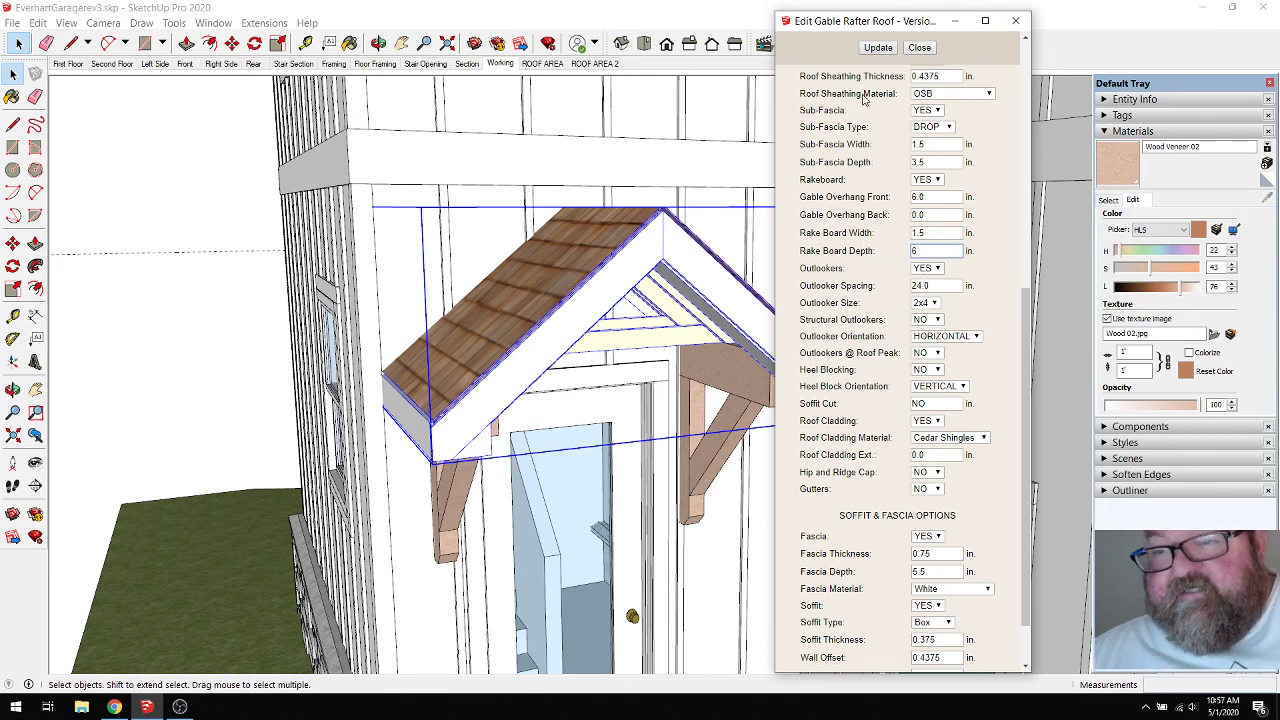
left_click(878, 48)
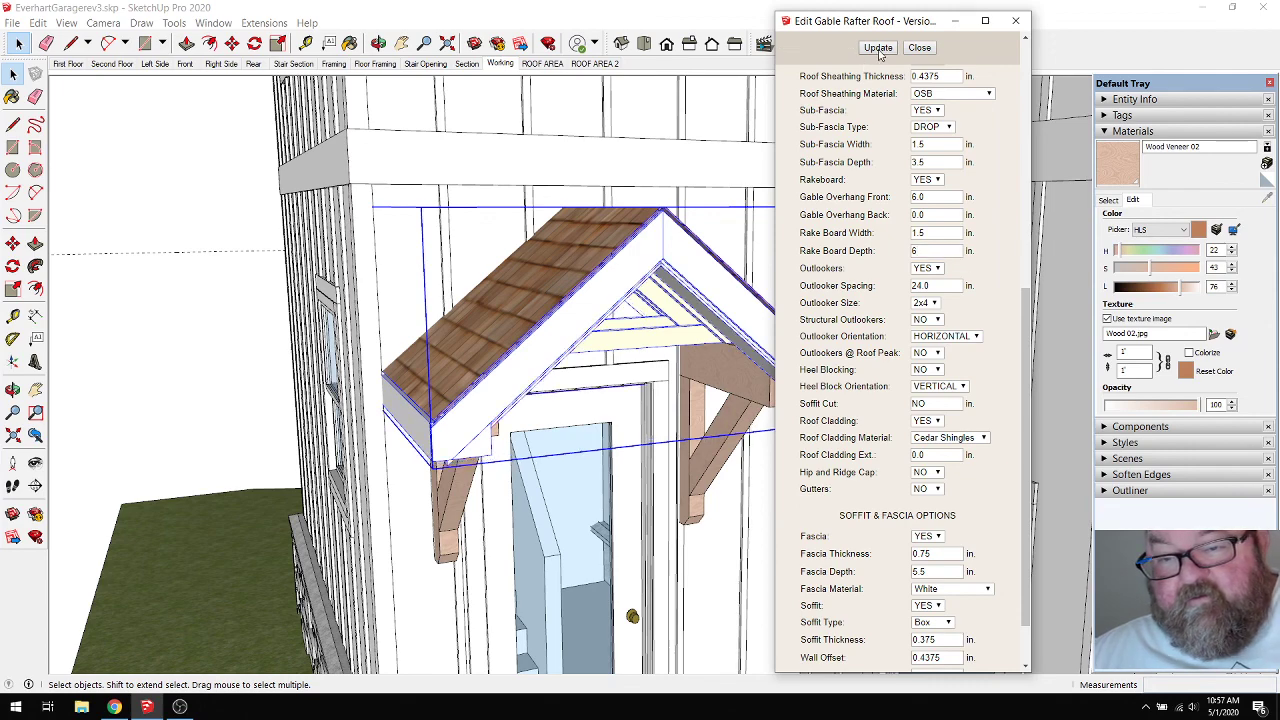
middle_click_drag(720, 300, 685, 295)
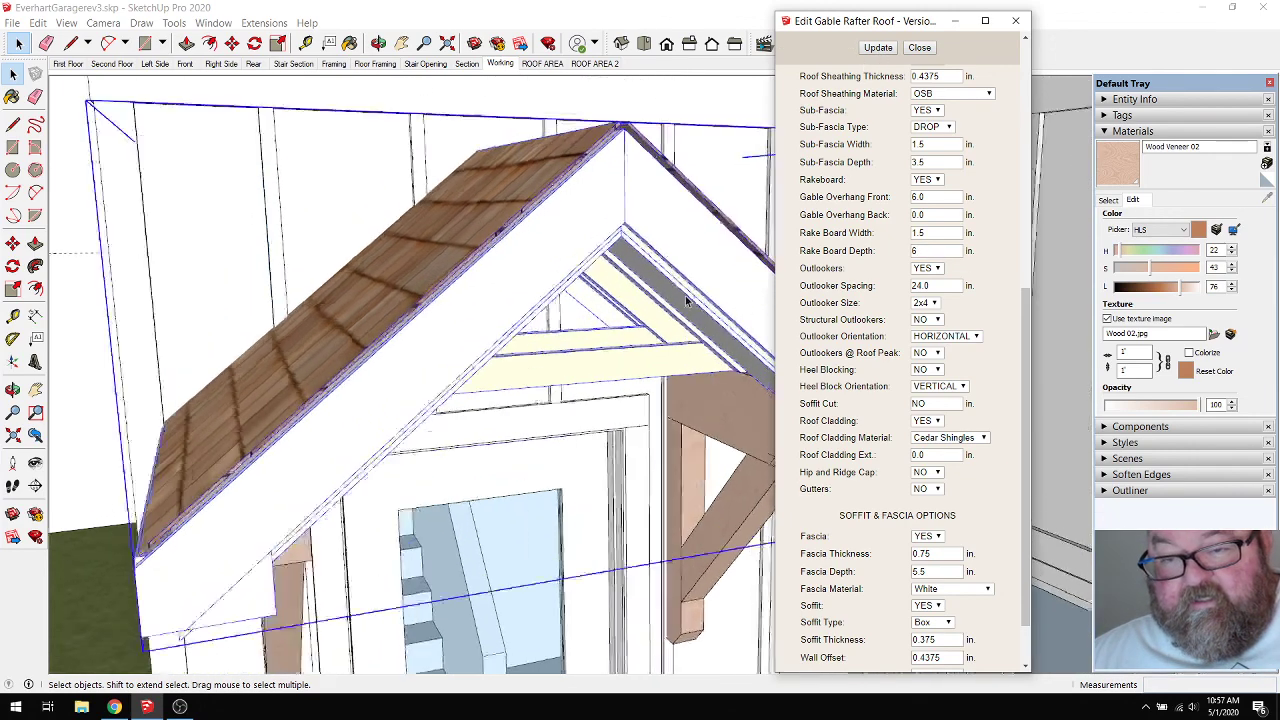
scroll(666, 291, "up", 5)
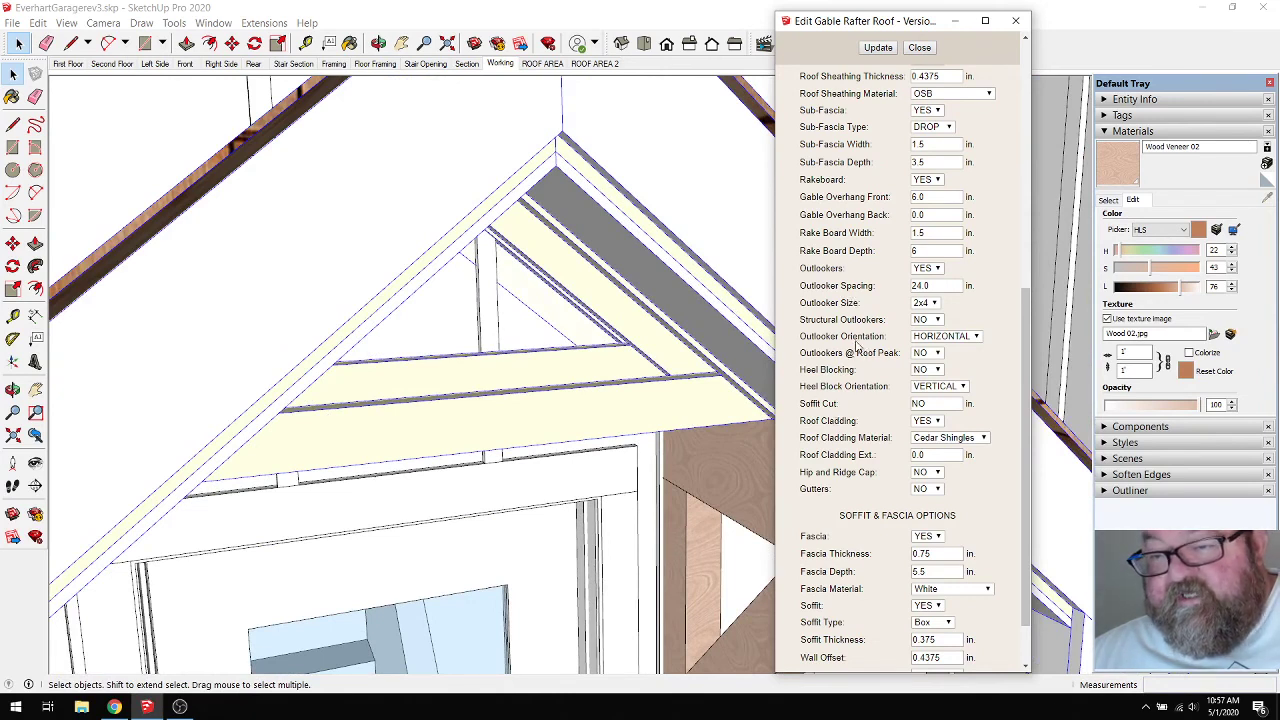
Change Rake Board Depth to 3.5 and regenerate the roof with slimmer rake boards.
double_click(920, 250)
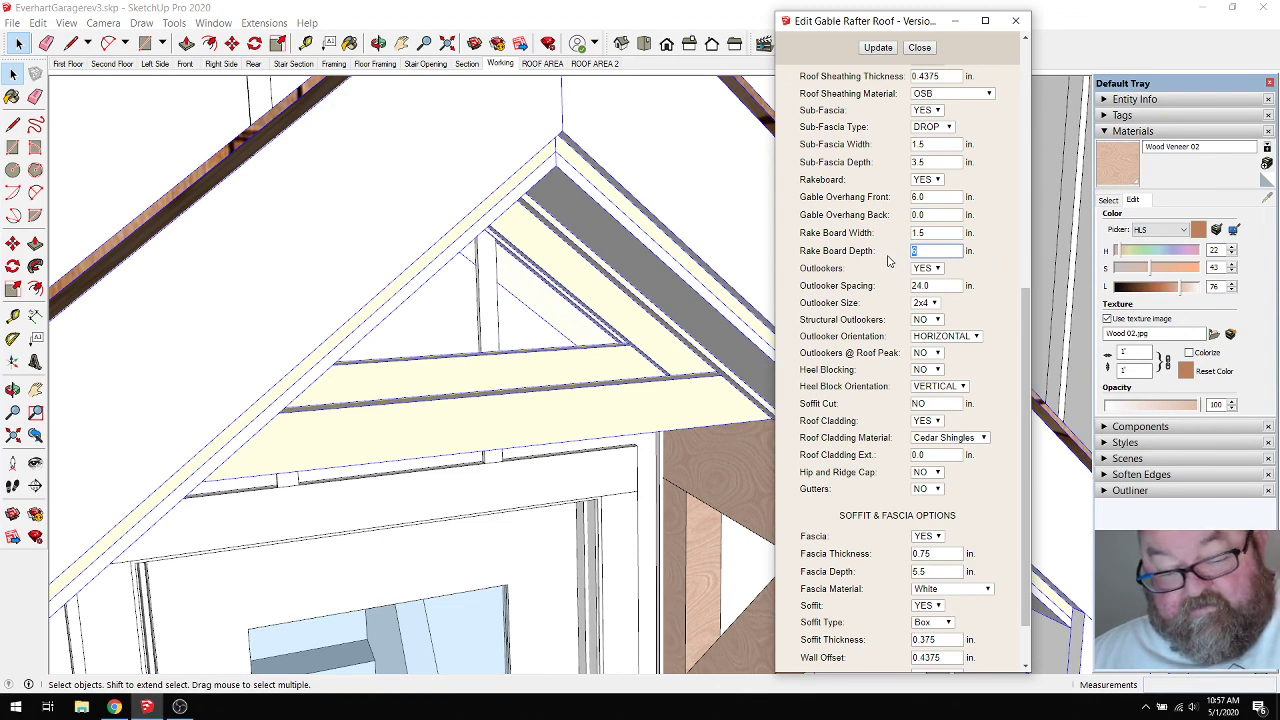
type("3")
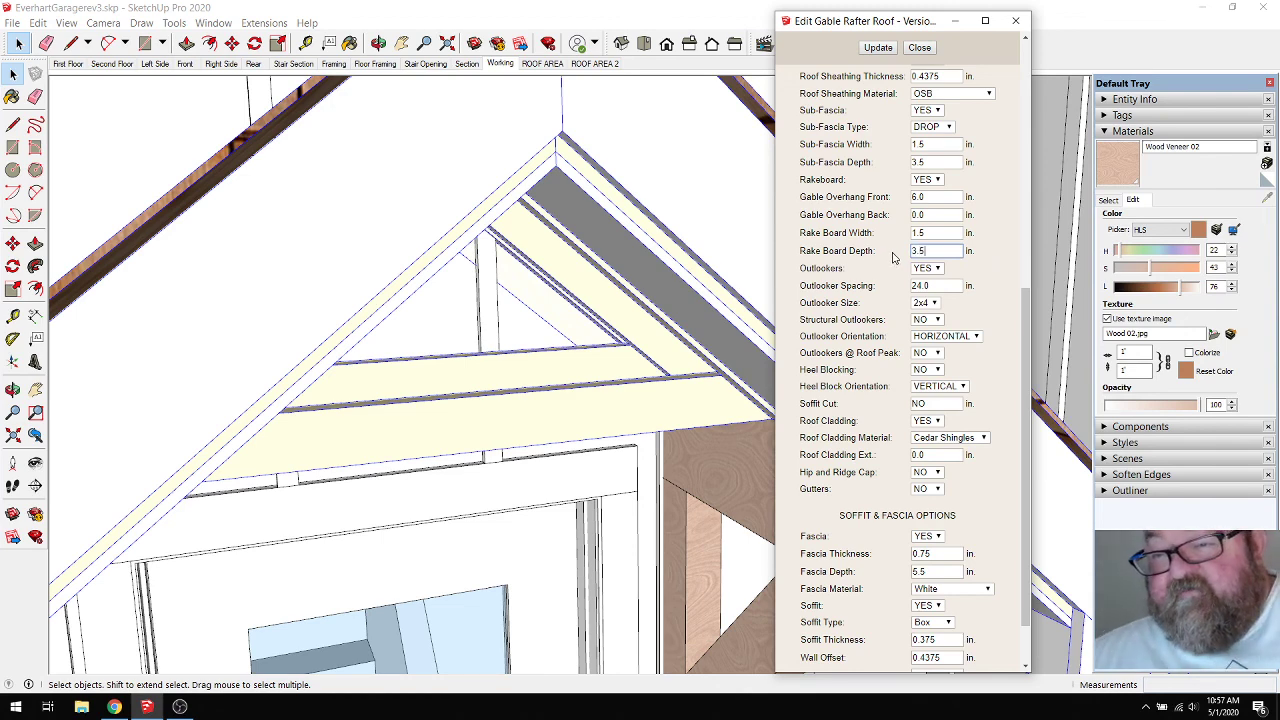
type(".5")
left_click(877, 48)
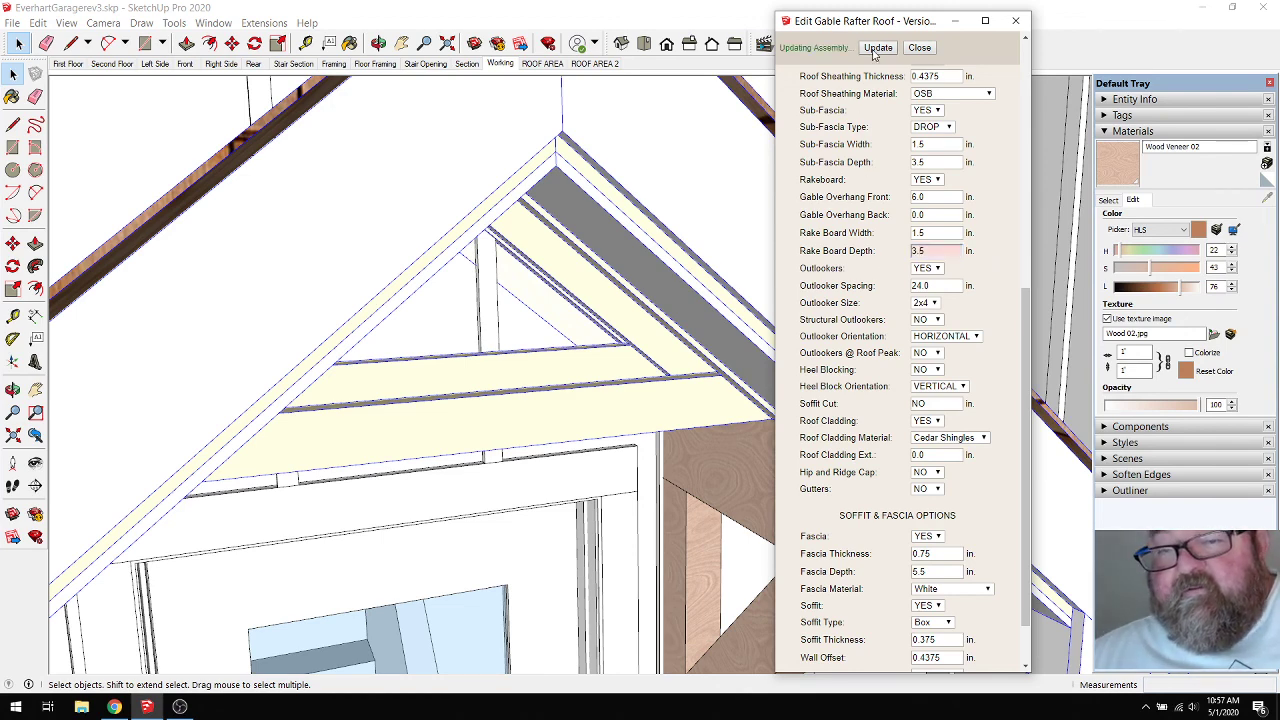
scroll(613, 230, "up", 2)
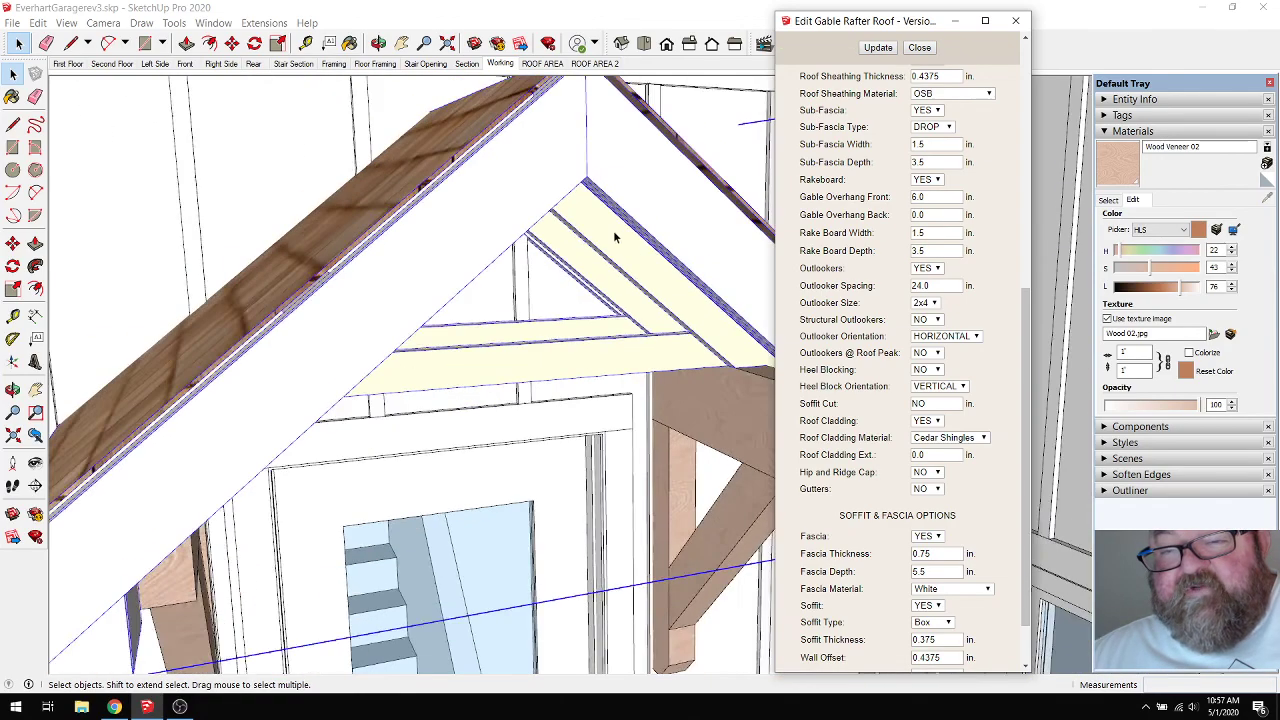
scroll(575, 235, "down", 2)
left_click(379, 43)
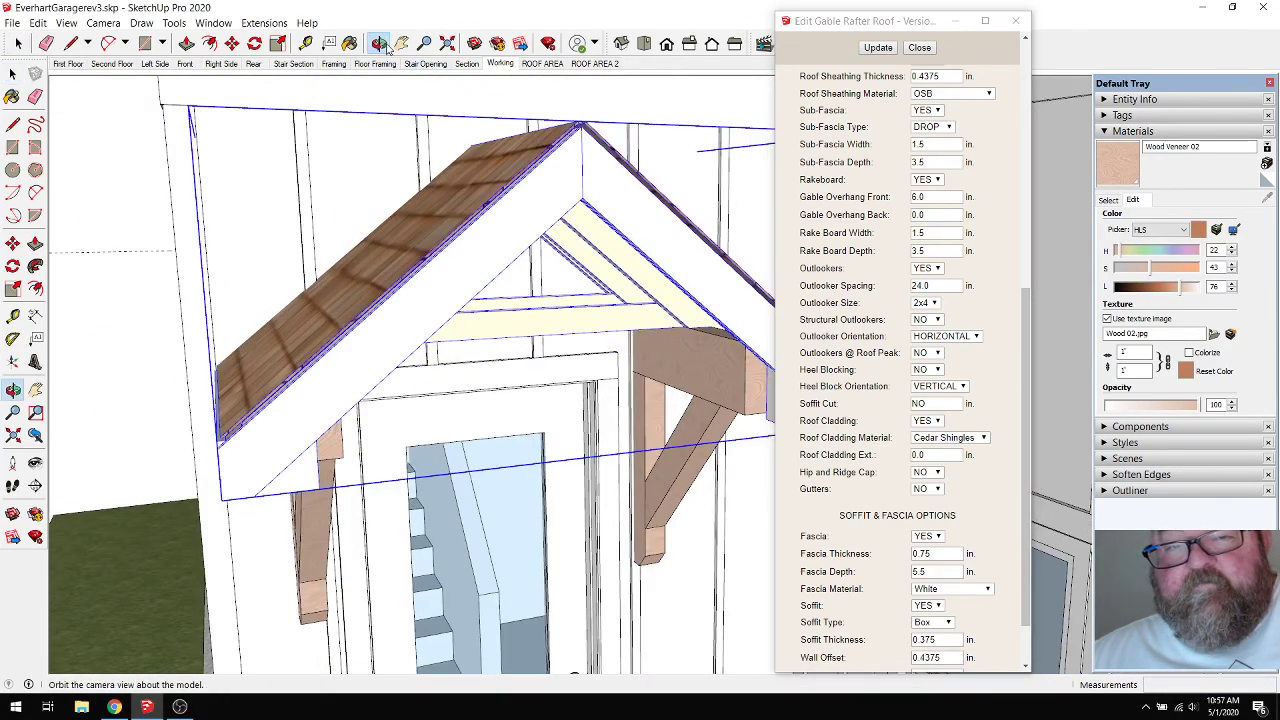
left_click_drag(600, 200, 551, 159)
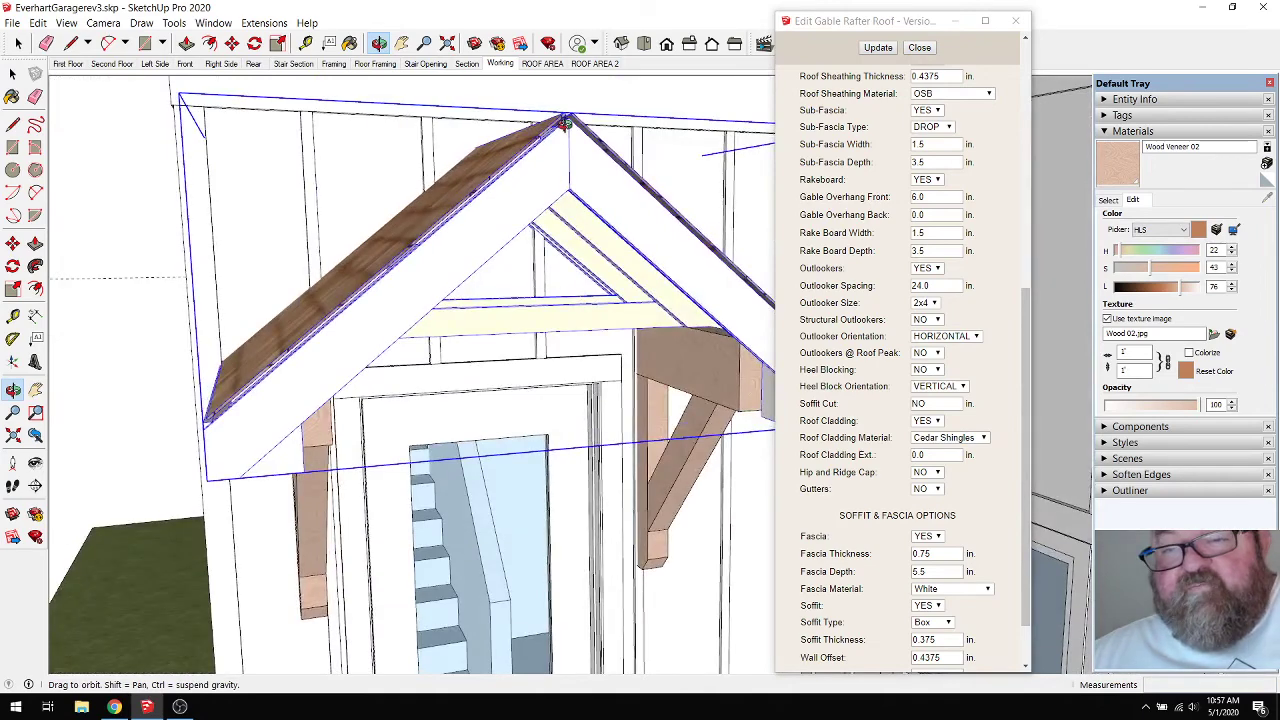
left_click_drag(471, 213, 521, 143)
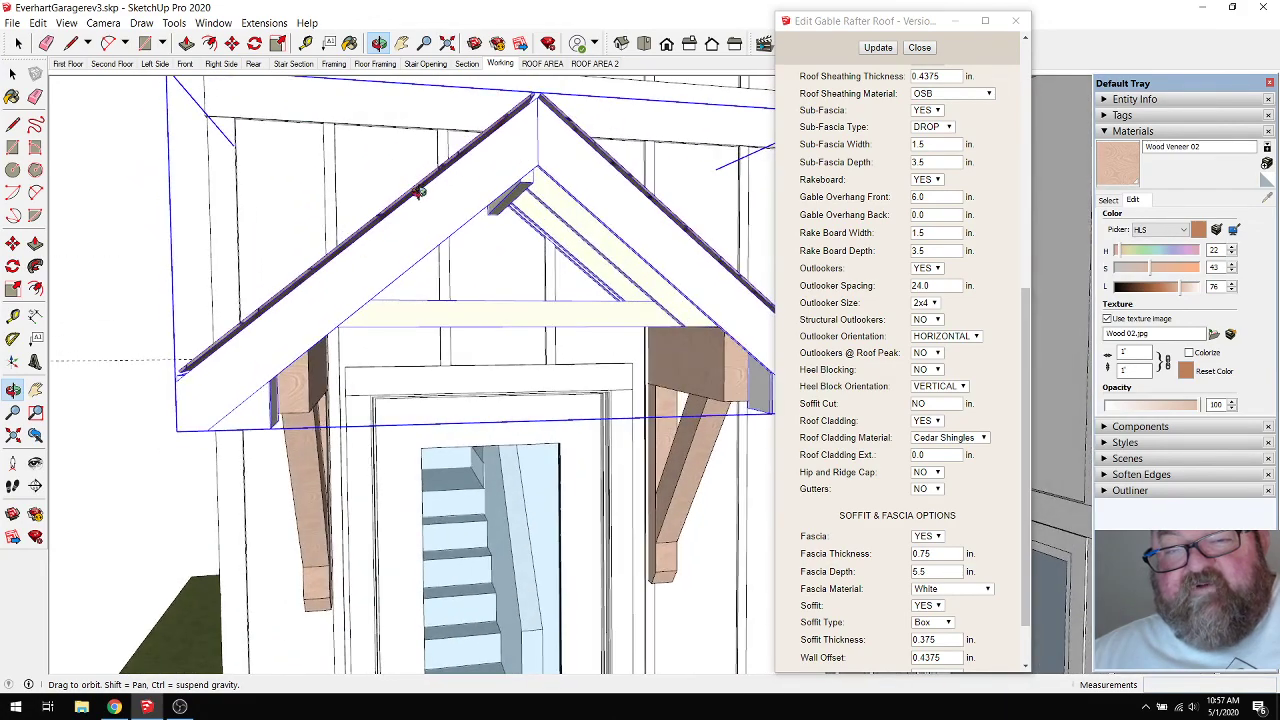
left_click_drag(348, 269, 434, 251)
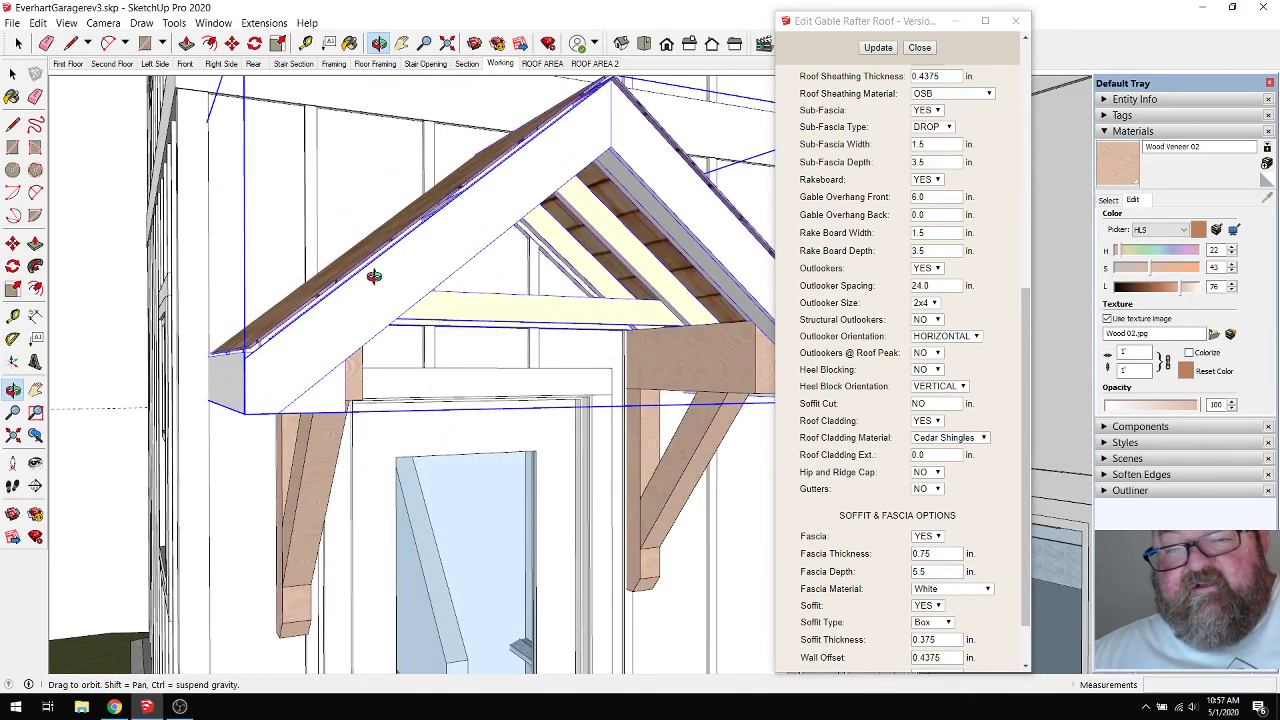
left_click_drag(508, 173, 508, 214)
left_click_drag(668, 265, 735, 234)
left_click_drag(501, 219, 434, 249)
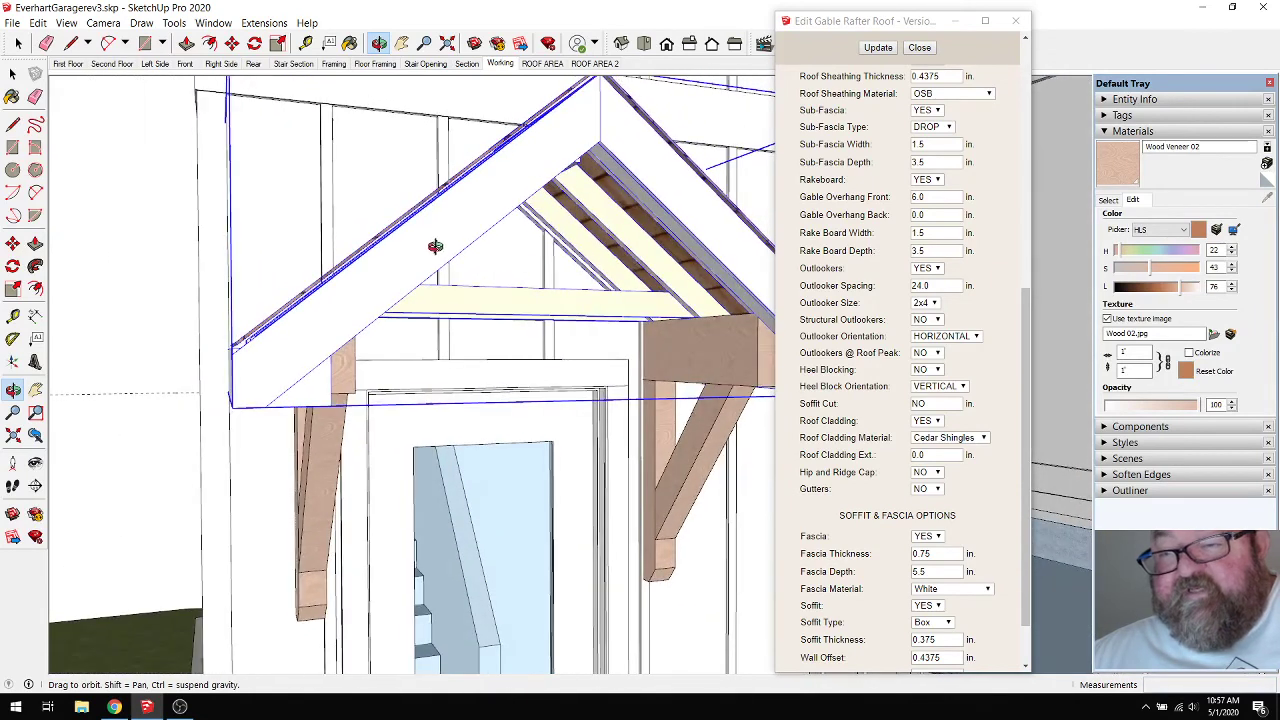
scroll(873, 278, "down", 2)
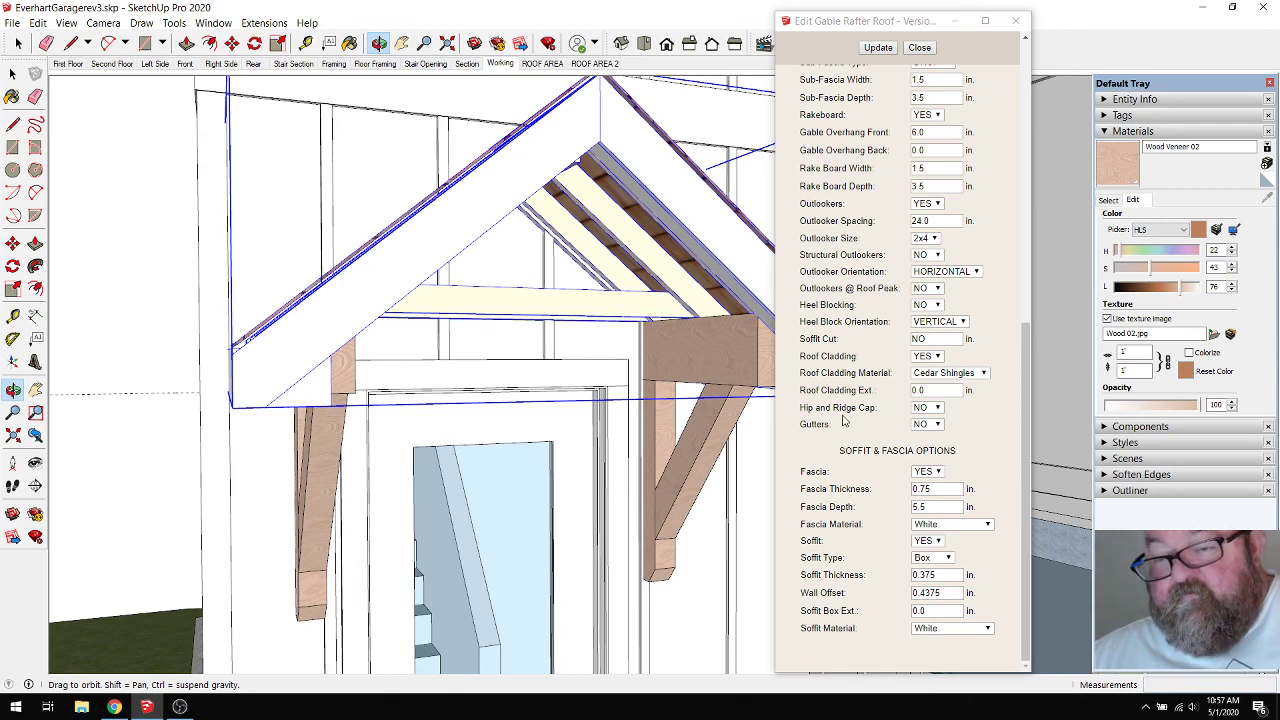
Review the porch roof options, close the Edit Gable Rafter Roof dialog, and return to a frontal view.
scroll(843, 421, "up", 3)
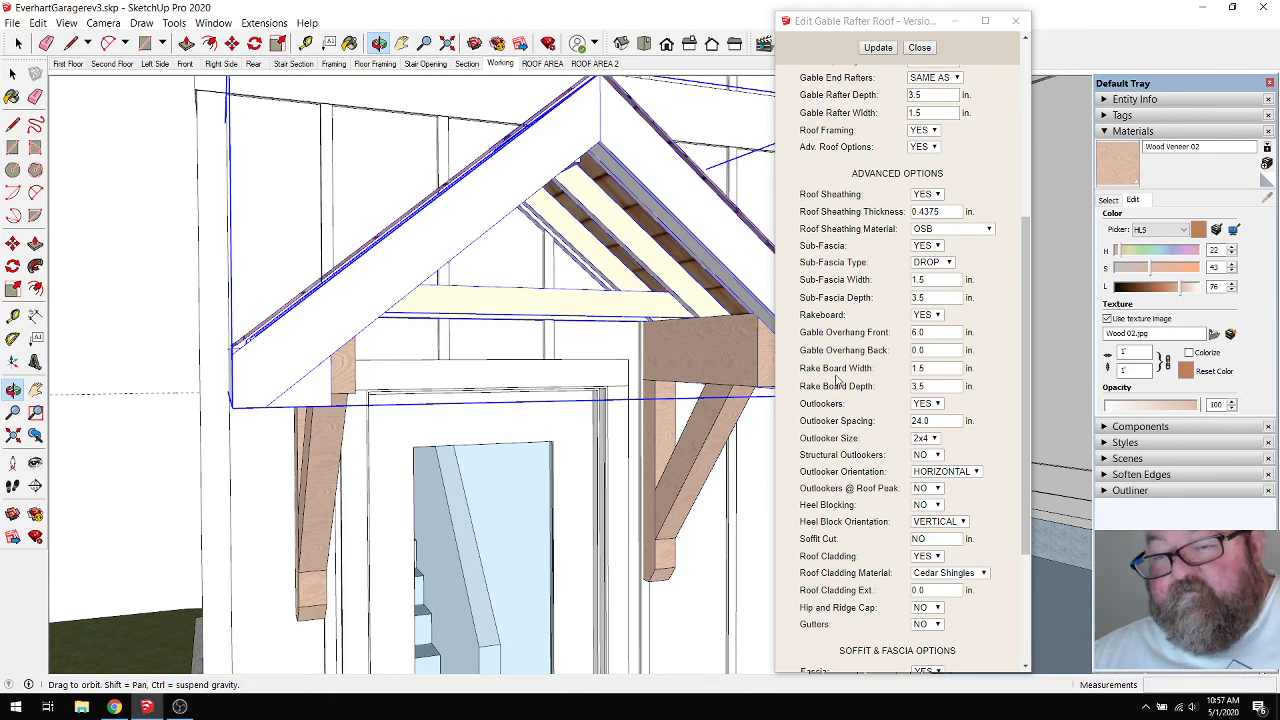
scroll(838, 378, "up", 2)
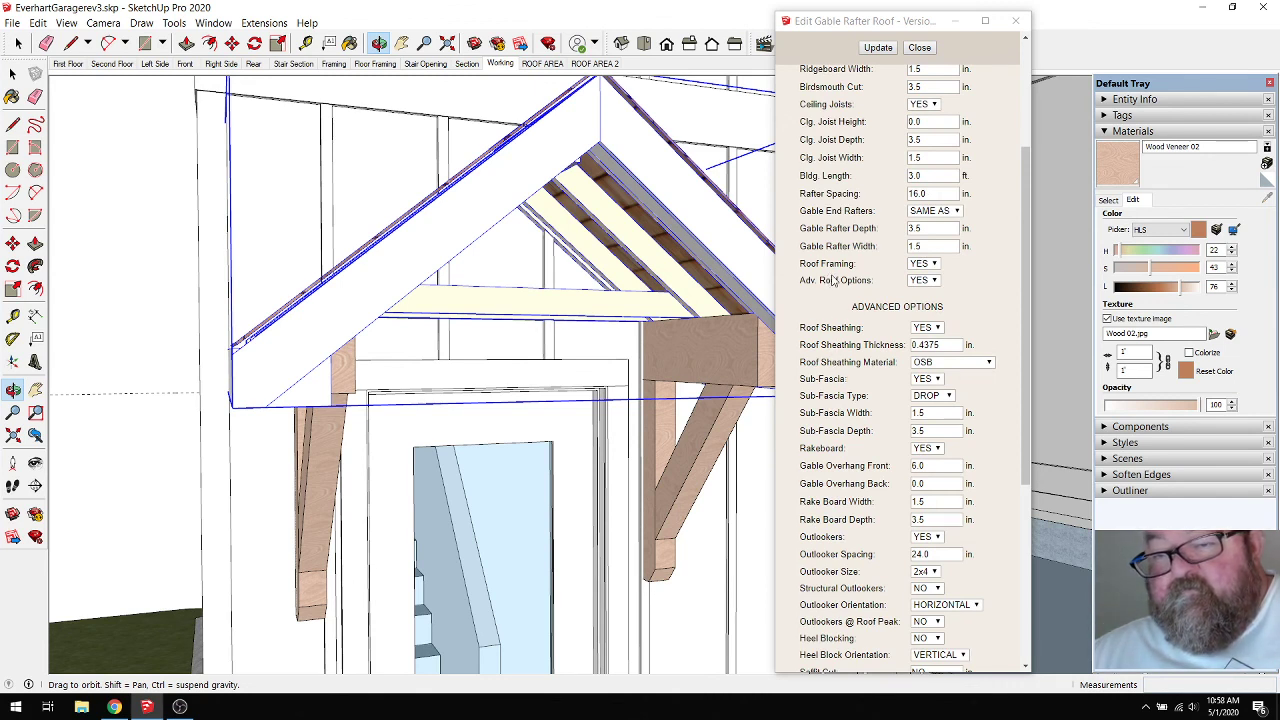
scroll(834, 281, "up", 1)
scroll(831, 295, "up", 2)
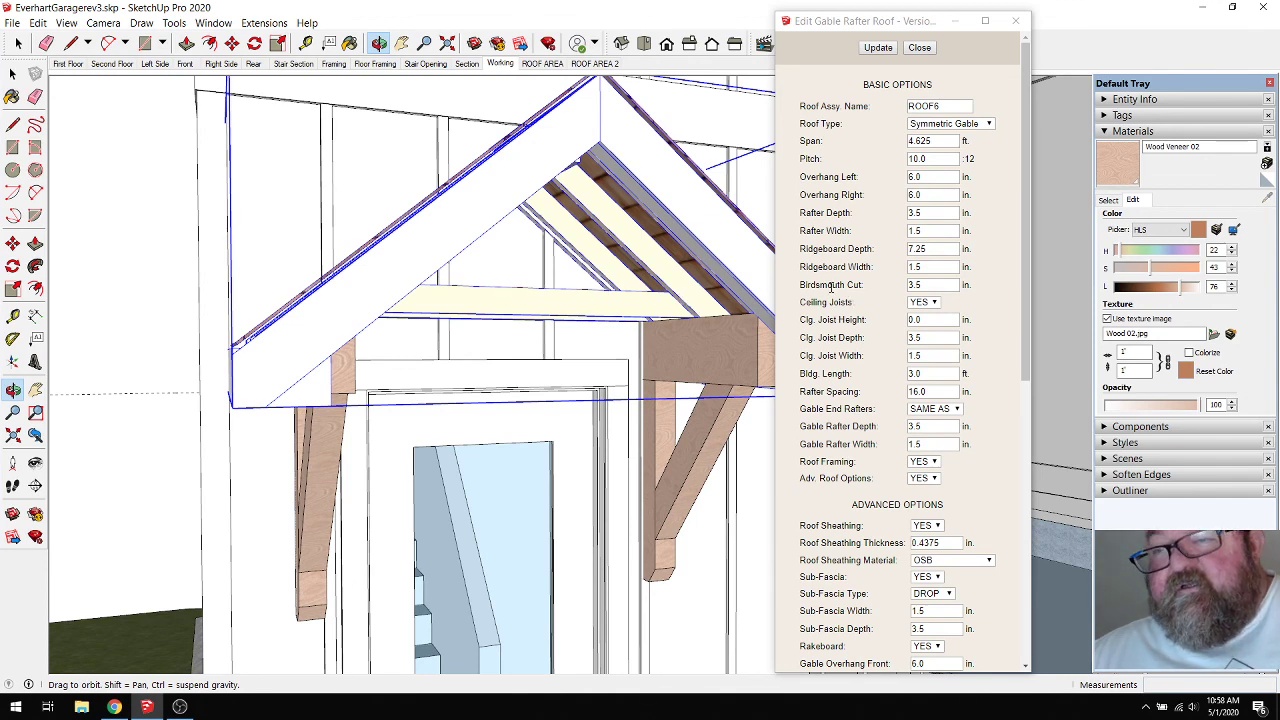
scroll(830, 287, "down", 5)
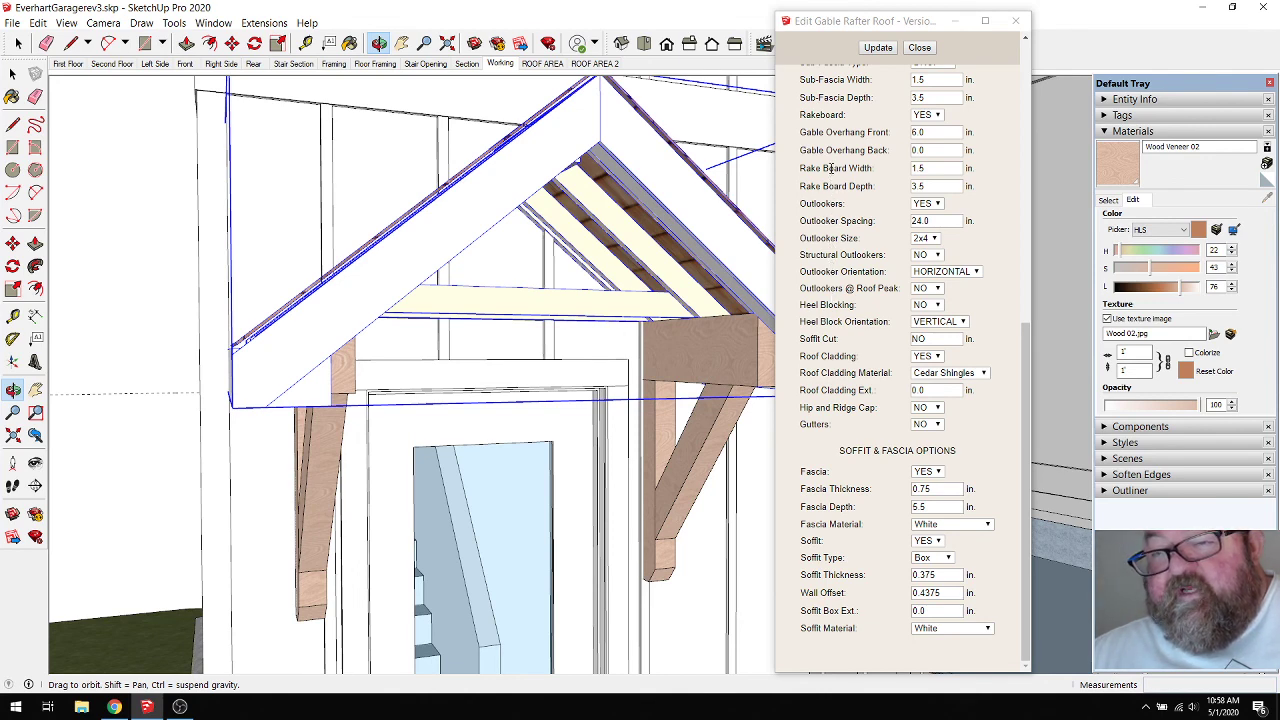
scroll(833, 162, "up", 1)
scroll(838, 181, "up", 1)
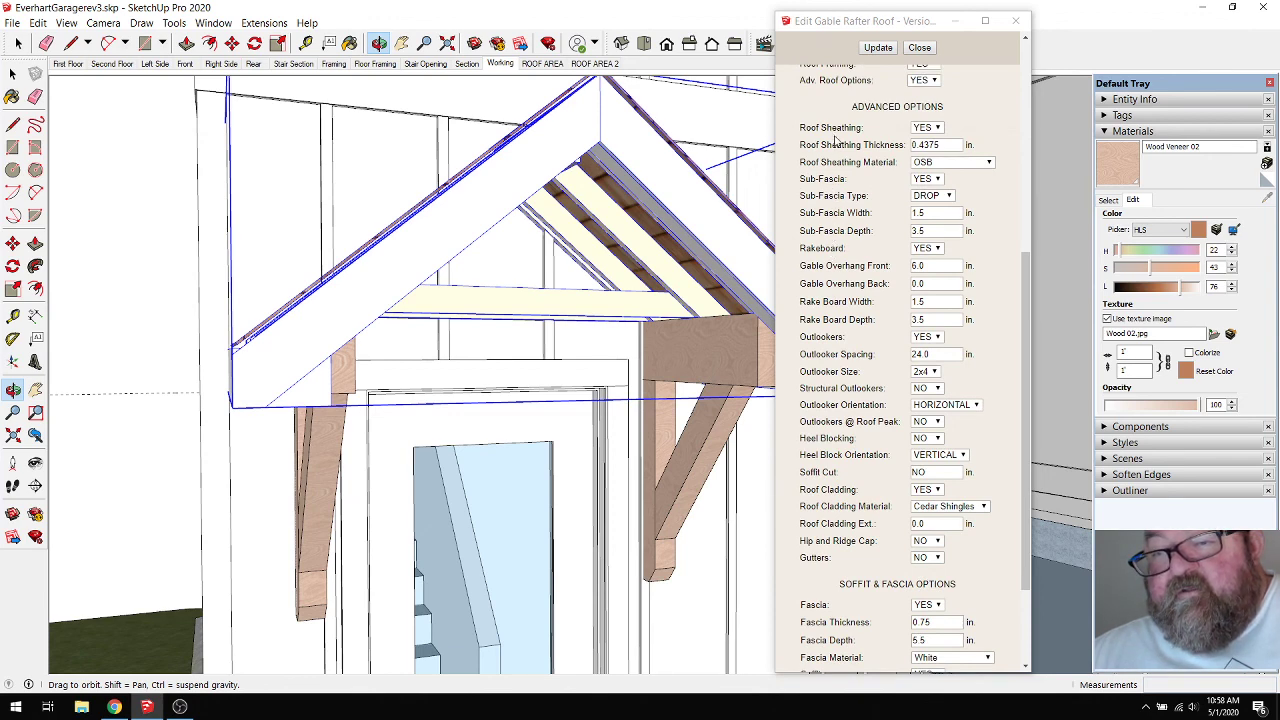
scroll(869, 284, "down", 2)
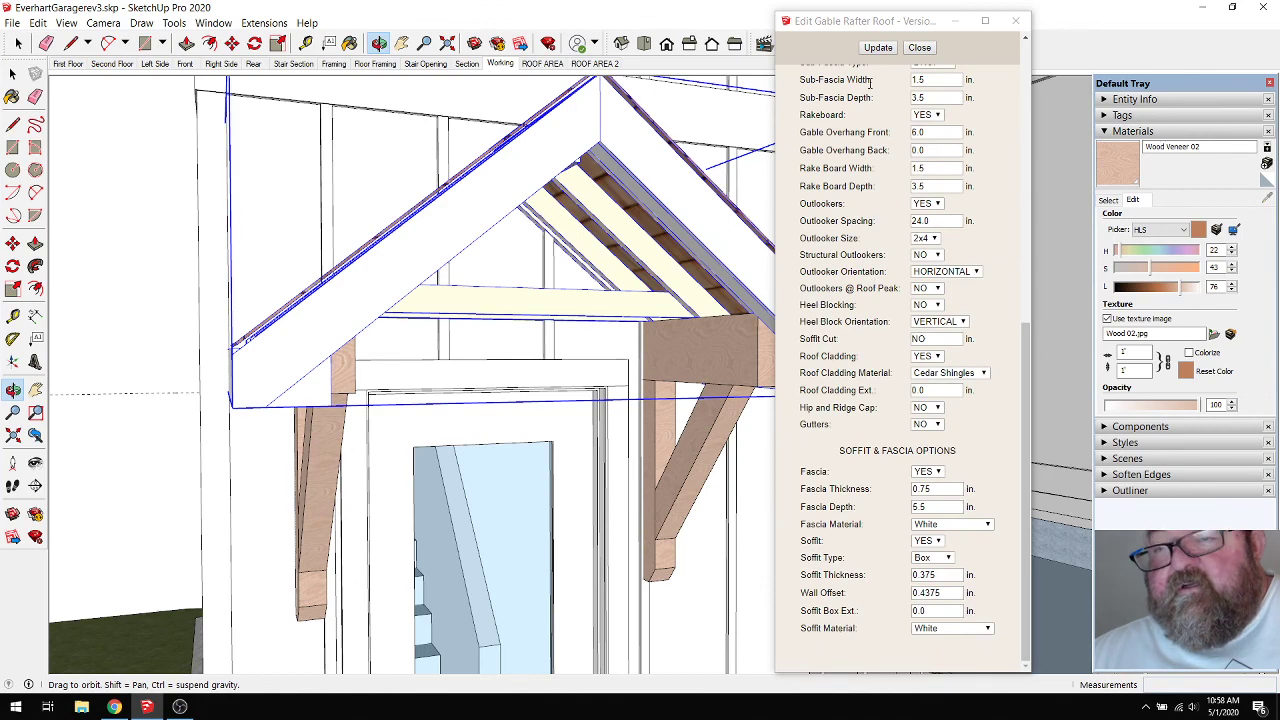
left_click(919, 47)
scroll(760, 300, "down", 3)
left_click_drag(760, 300, 818, 310)
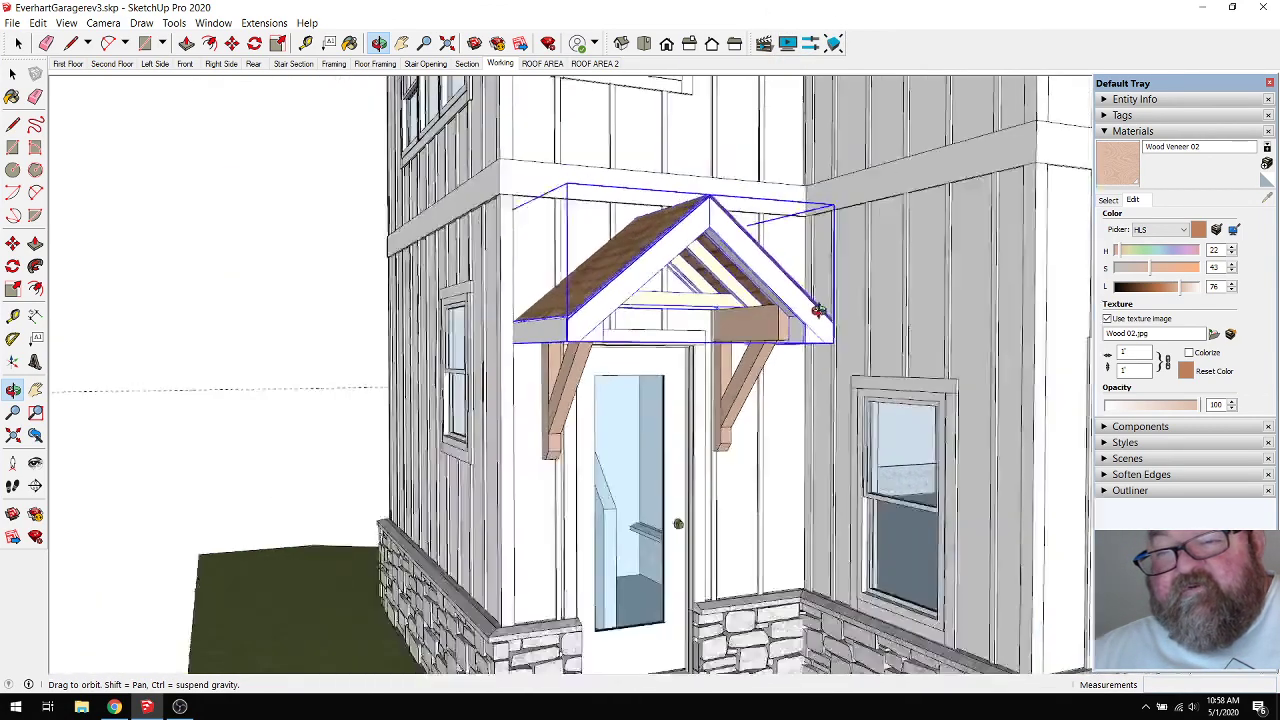
From a higher view of the whole house, show the Extensions > Medeek Truss submenu.
scroll(818, 310, "down", 8)
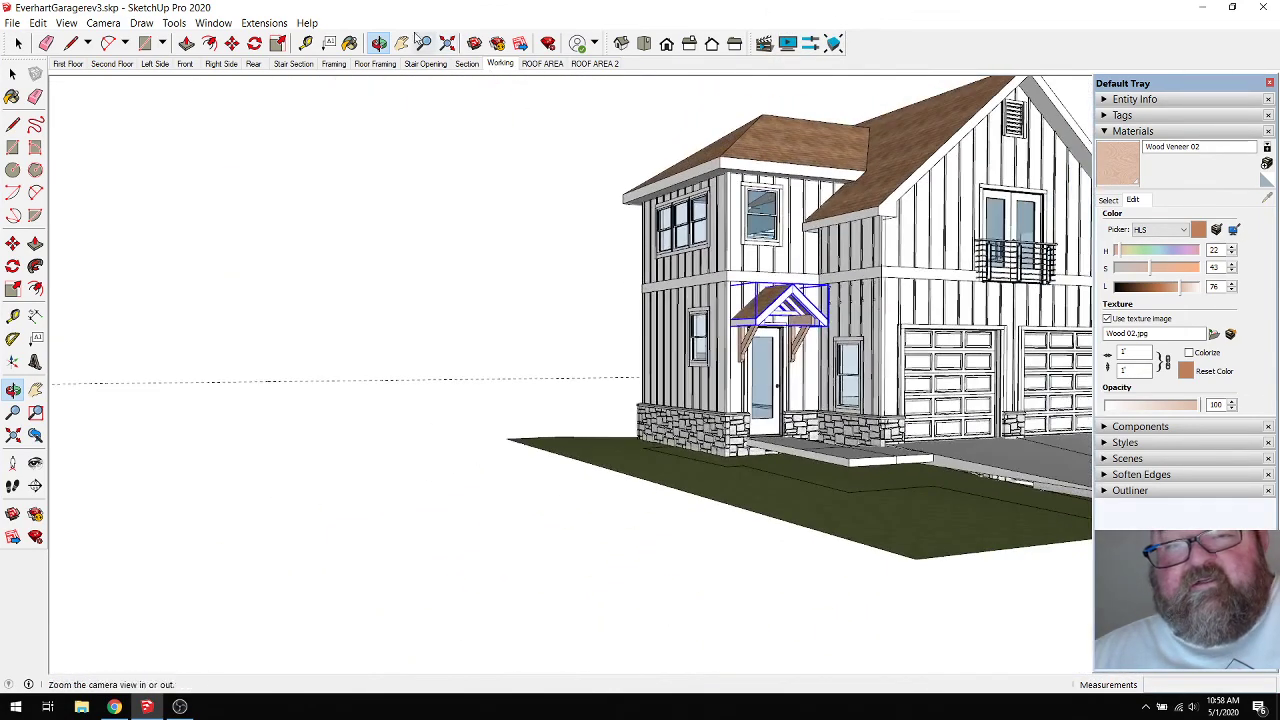
left_click_drag(472, 104, 620, 86)
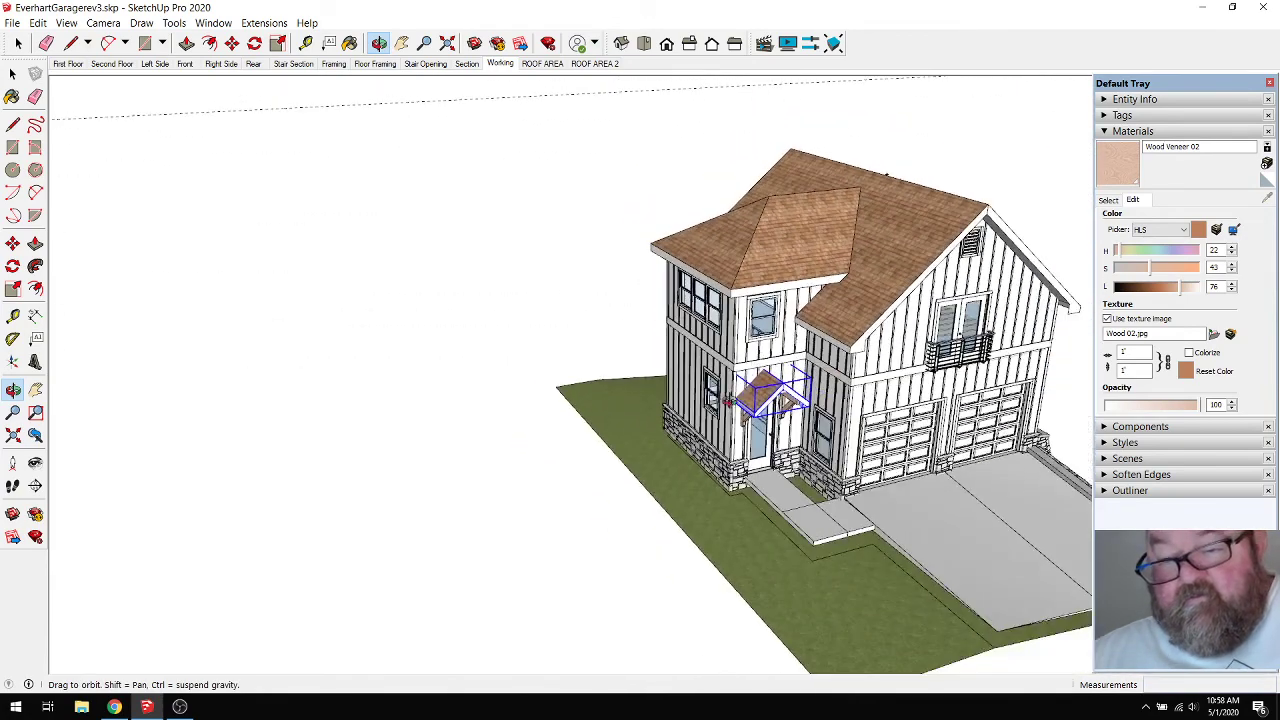
left_click(264, 22)
mouse_move(266, 86)
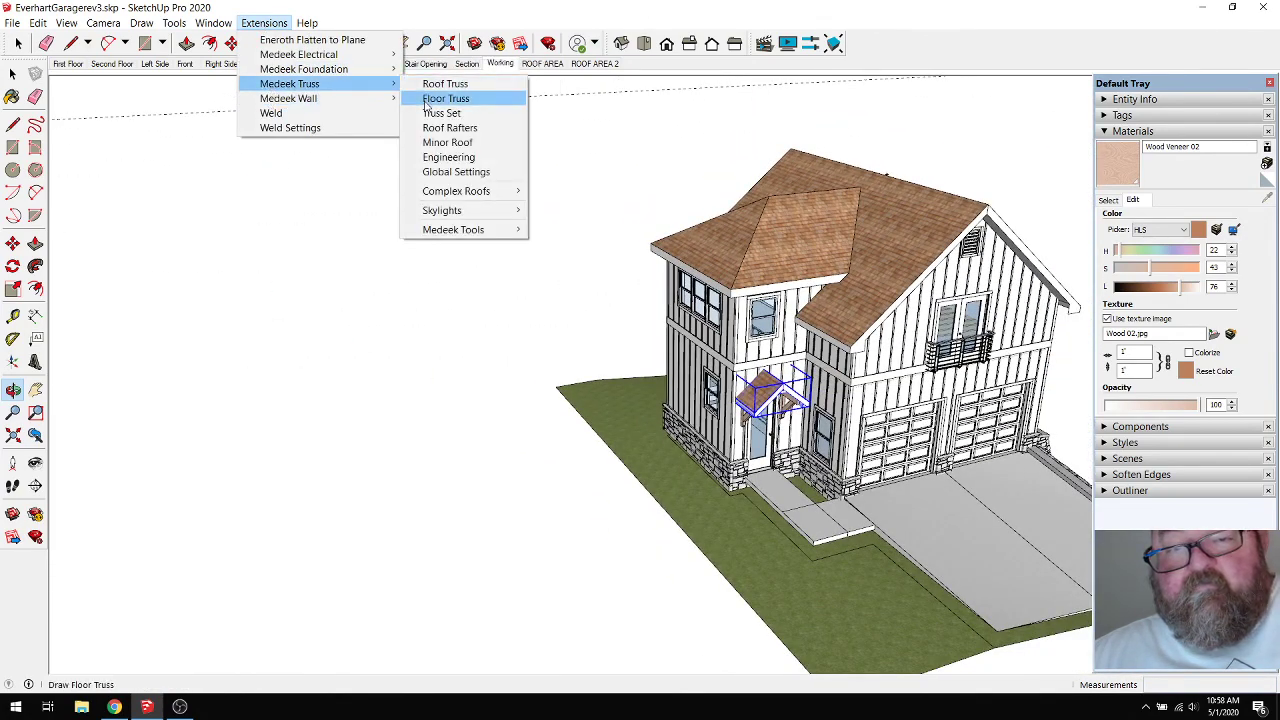
Create a Gable Roof rafter roof from three corners beside the house, accepting default geometry, parameters and advanced options.
left_click(432, 129)
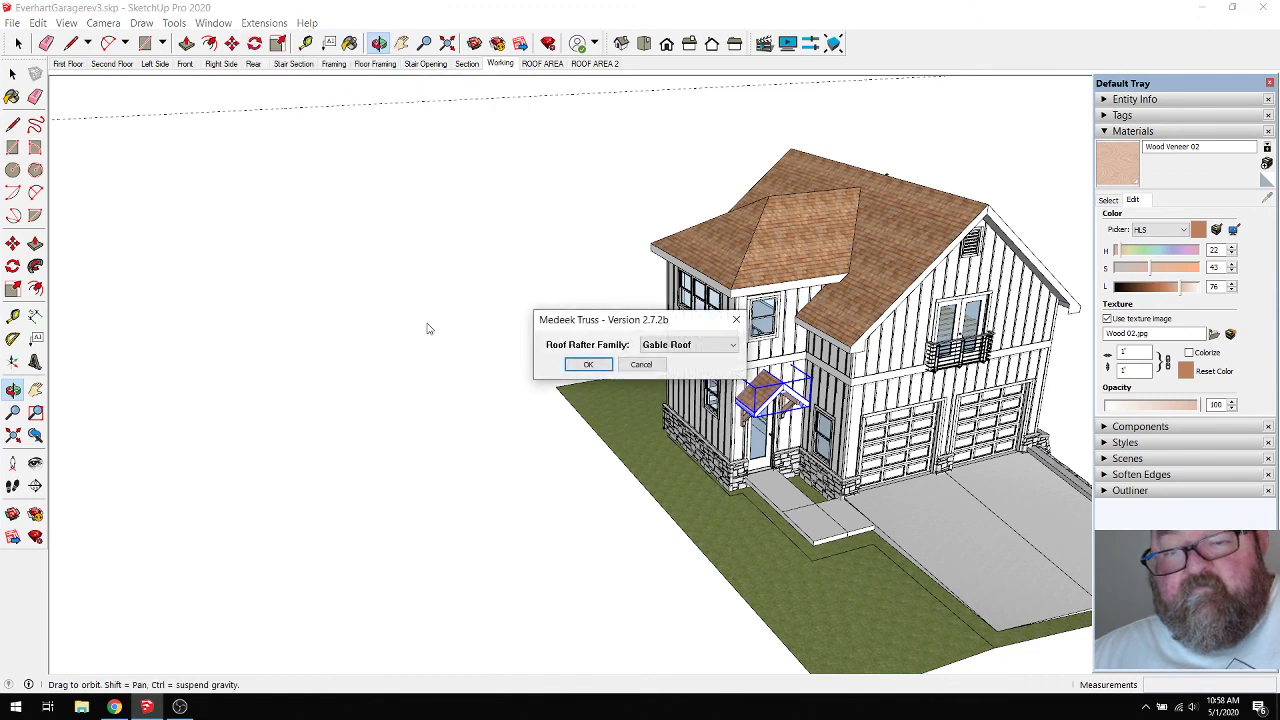
left_click(585, 365)
left_click(343, 553)
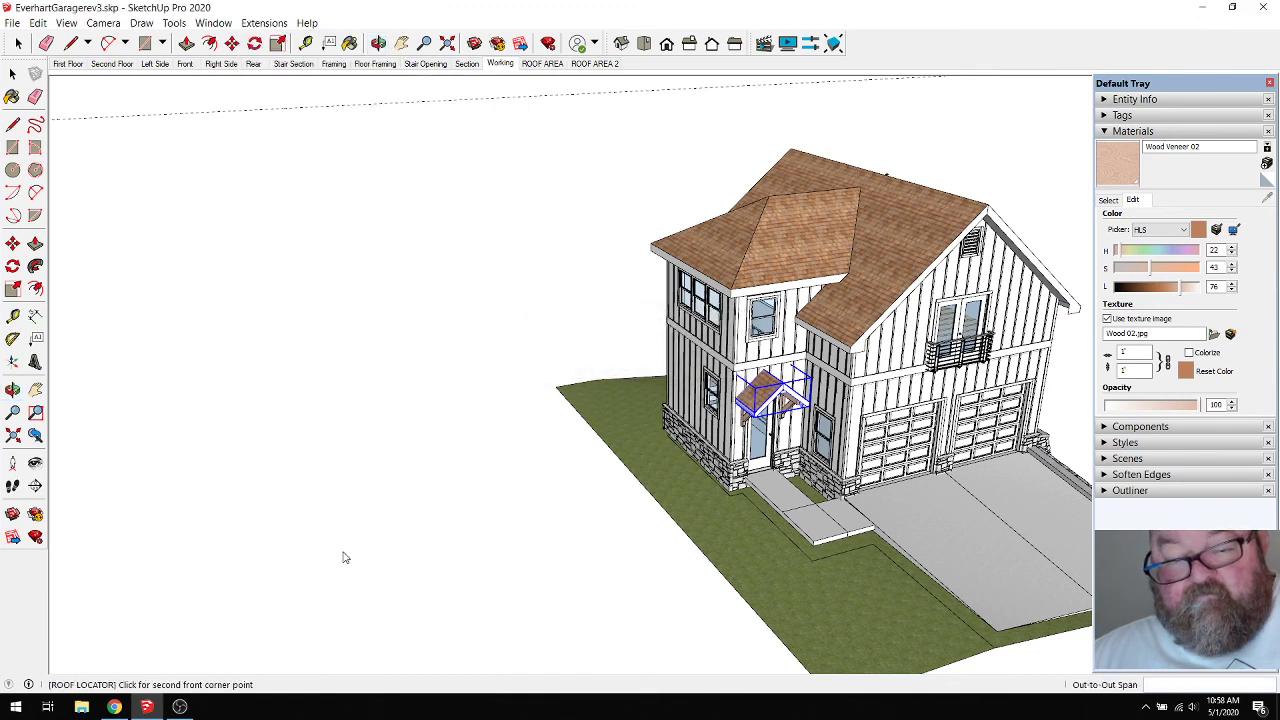
left_click(545, 506)
left_click(476, 412)
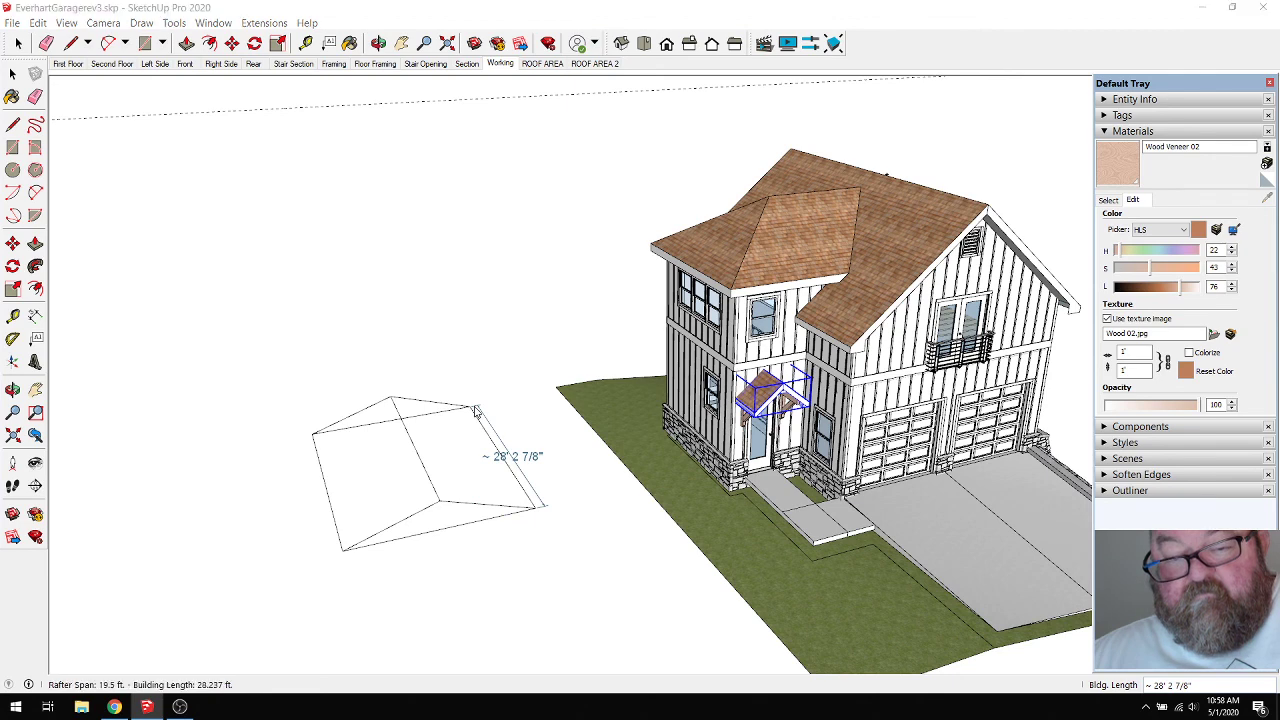
left_click(582, 502)
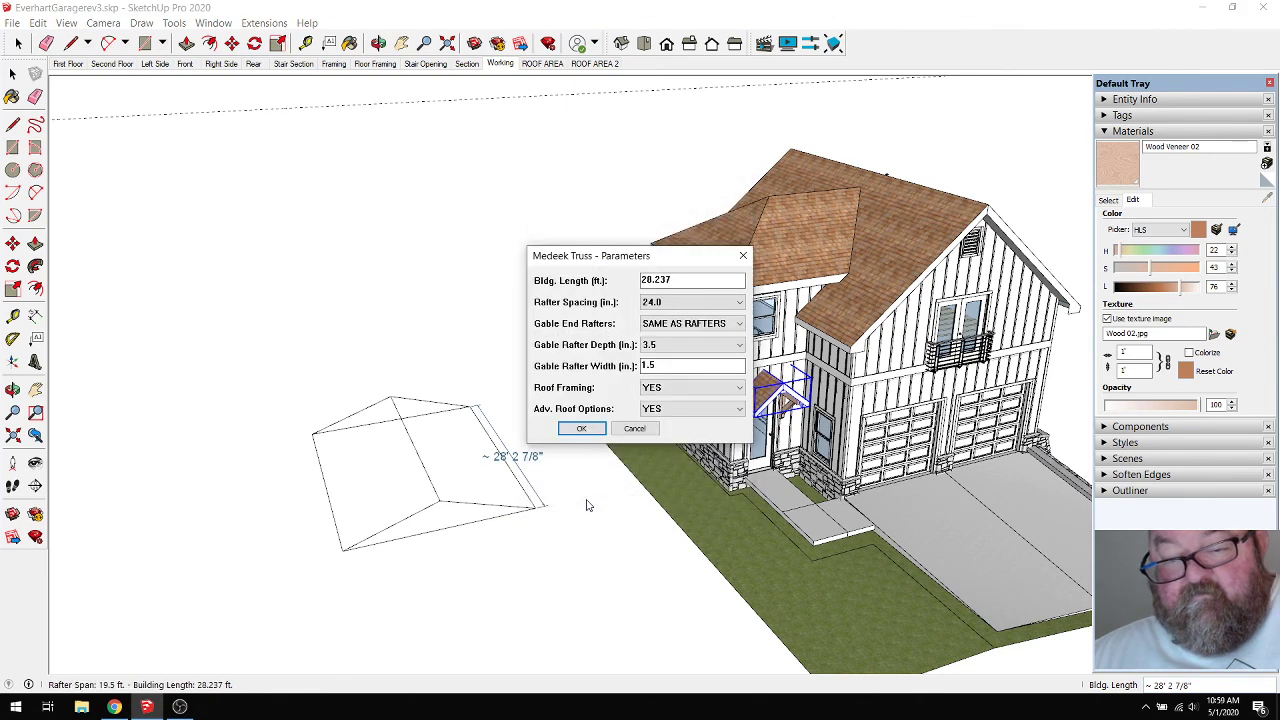
left_click(591, 429)
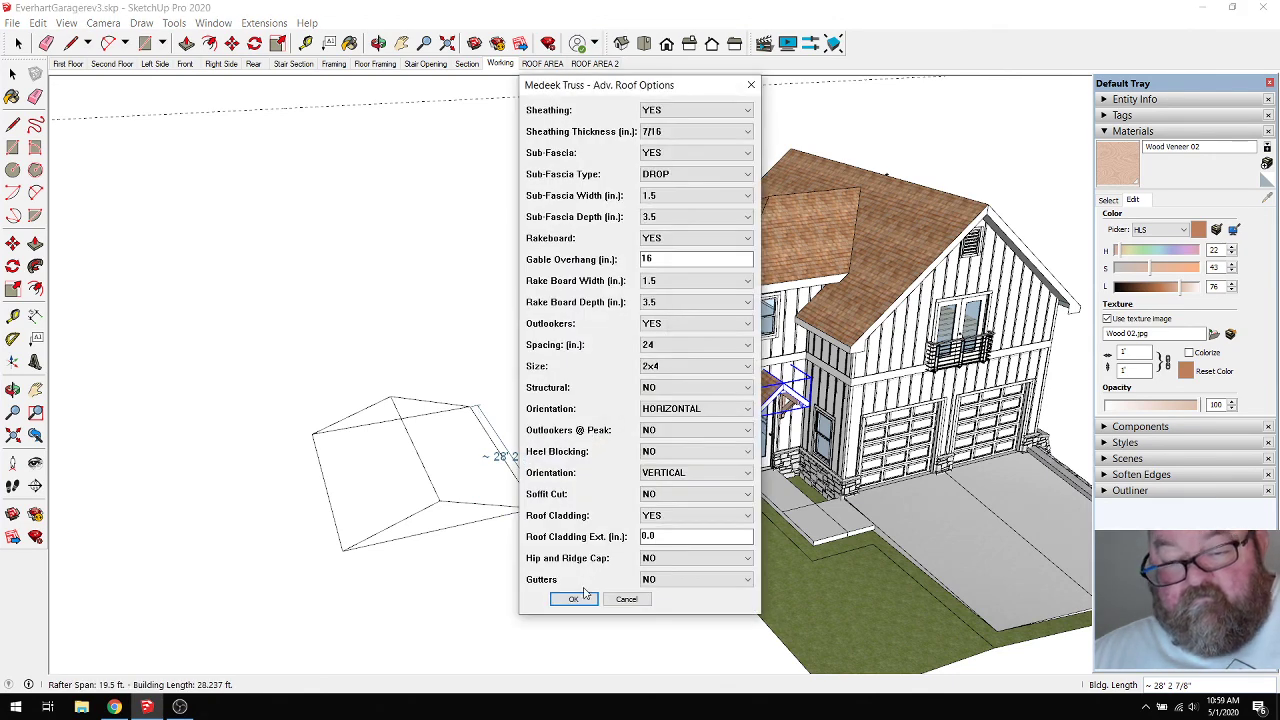
left_click(578, 606)
Select the new ROOF7 rafter roof and open its Edit Rafter Assembly settings.
left_click(378, 43)
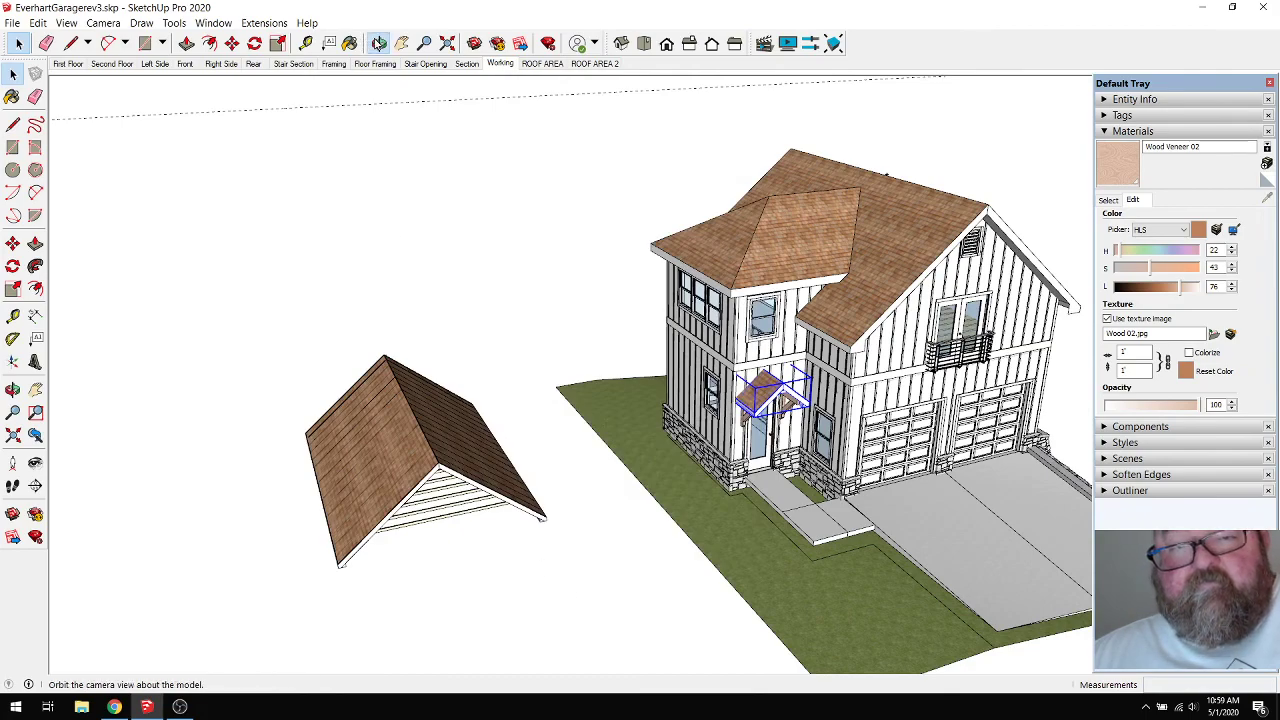
left_click_drag(410, 445, 634, 470)
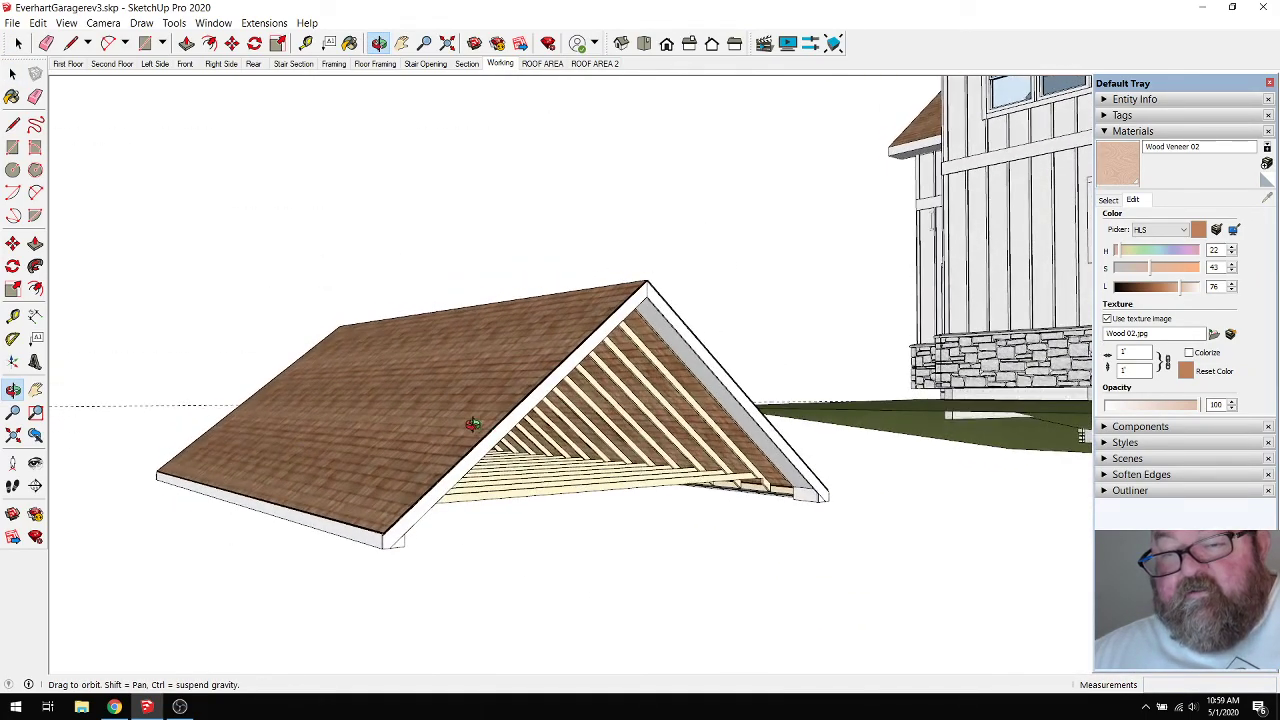
scroll(473, 425, "down", 3)
left_click(18, 43)
left_click(550, 405)
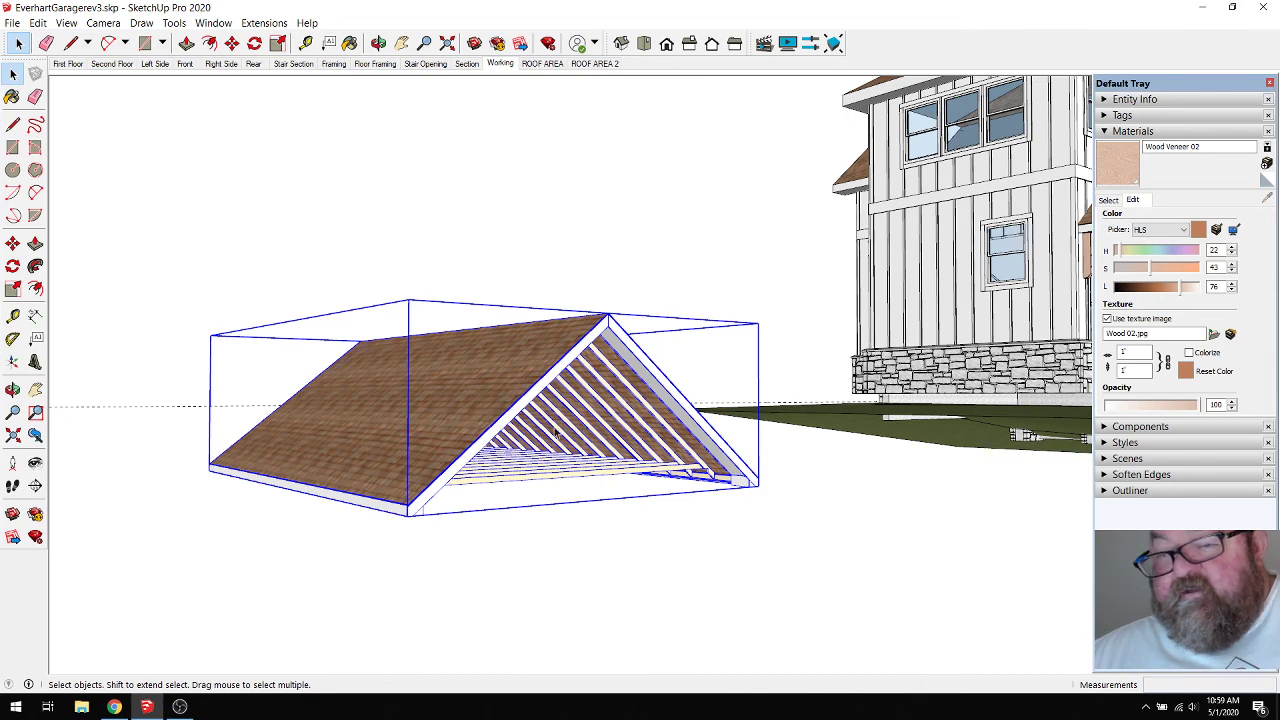
right_click(511, 364)
left_click(595, 597)
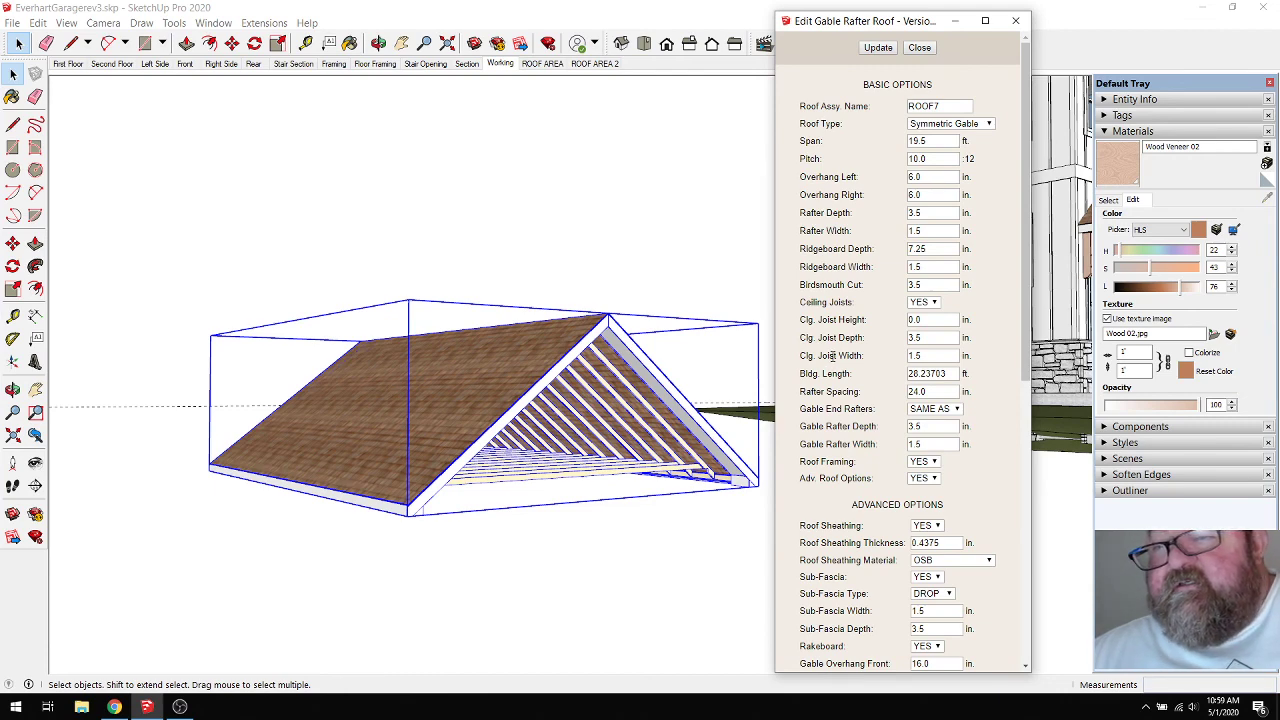
Look through ROOF7's Edit Gable Rafter Roof options and close the dialog unchanged.
scroll(831, 356, "down", 3)
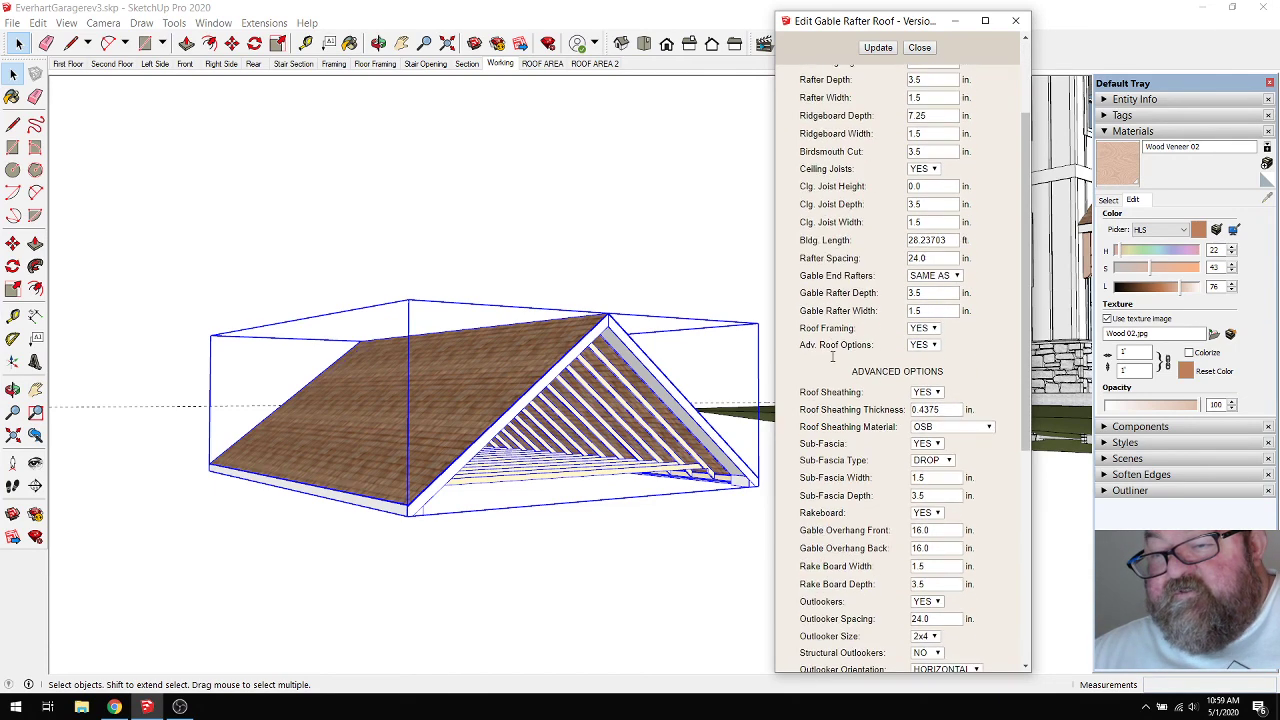
scroll(831, 362, "down", 5)
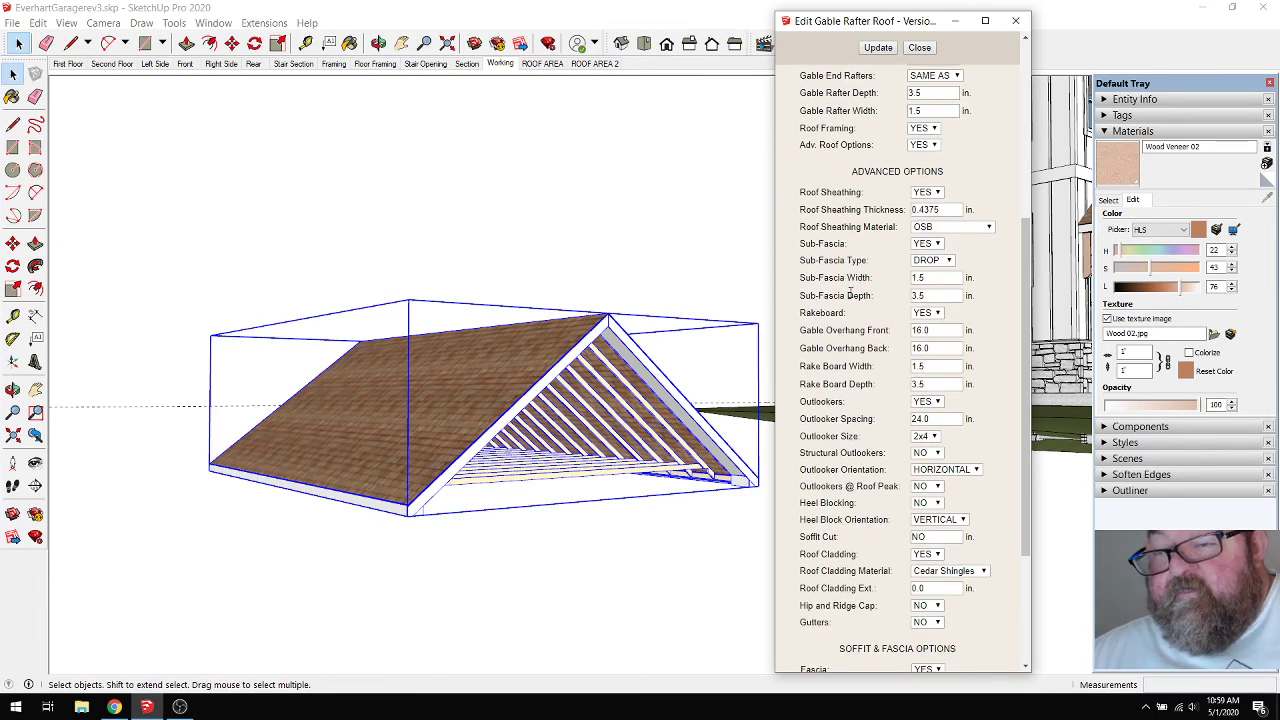
scroll(847, 366, "down", 3)
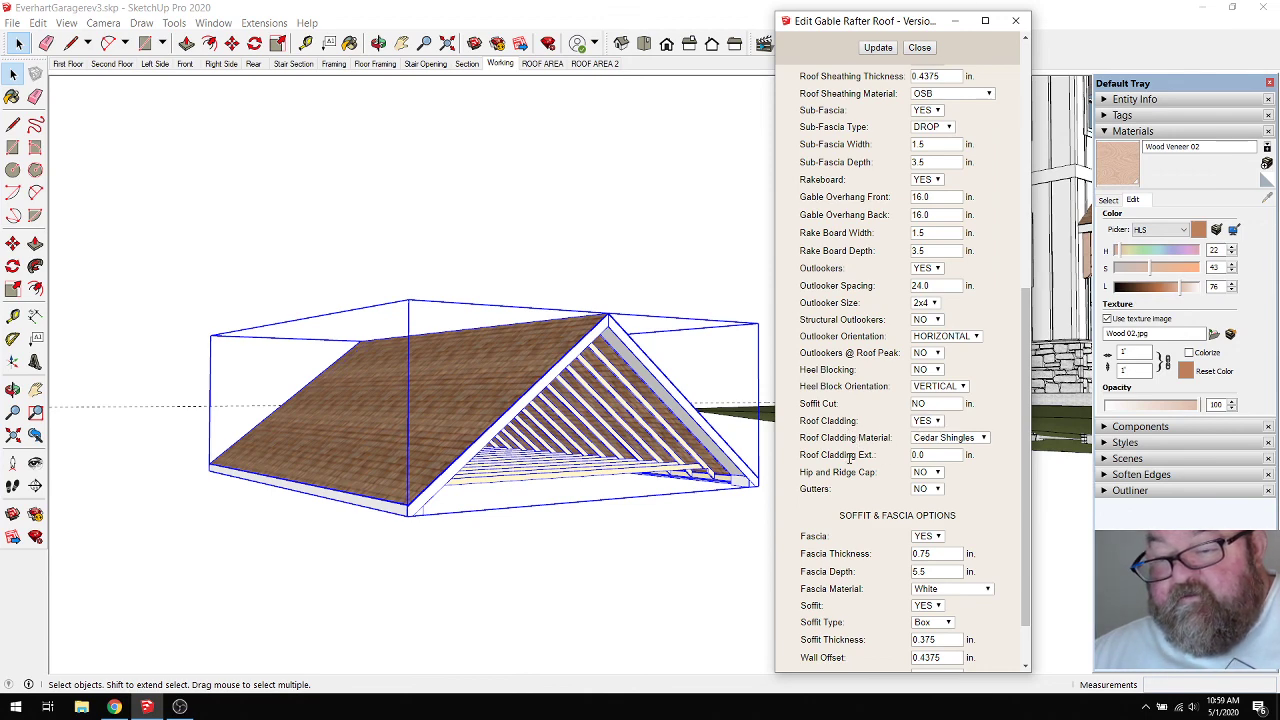
scroll(828, 471, "down", 1)
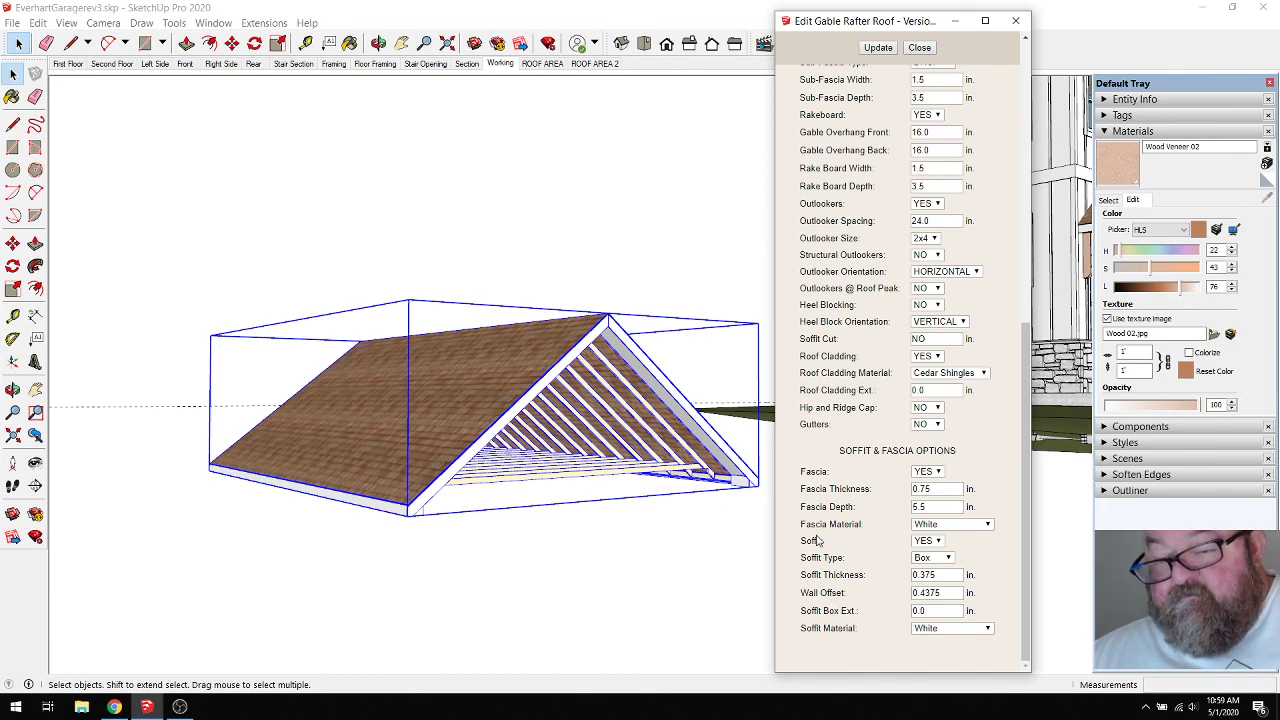
scroll(825, 540, "up", 10)
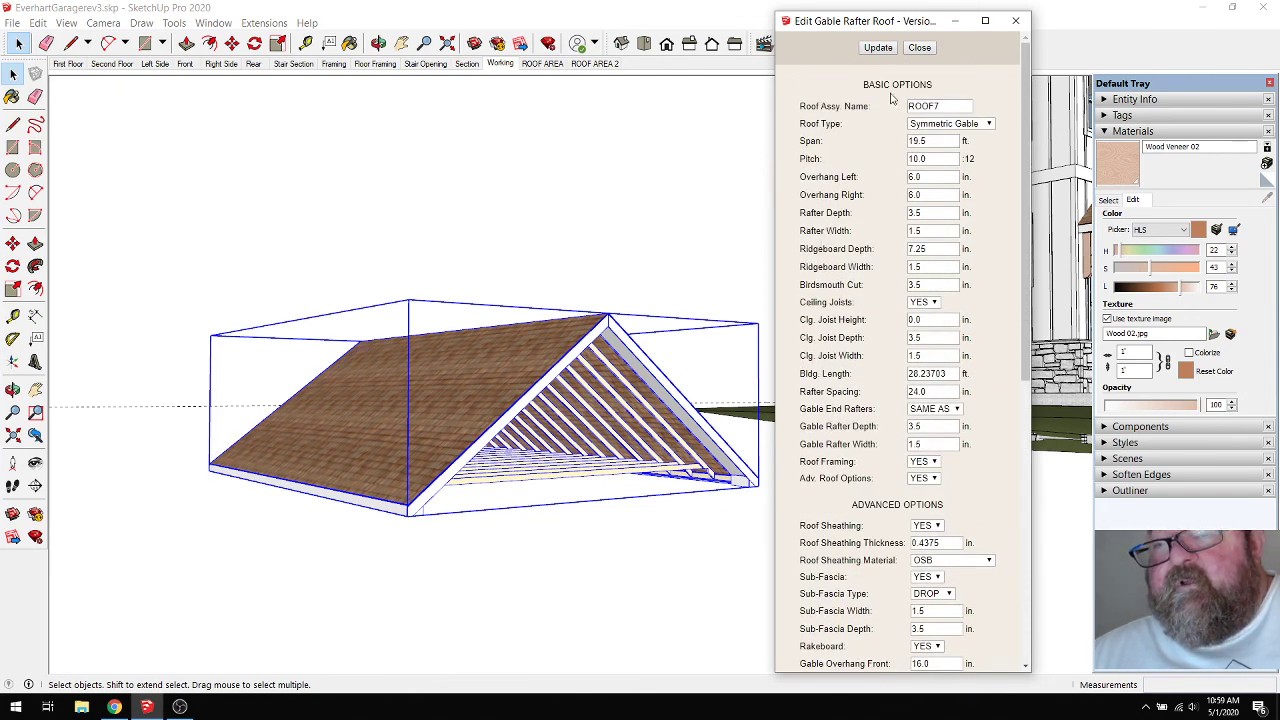
left_click(919, 47)
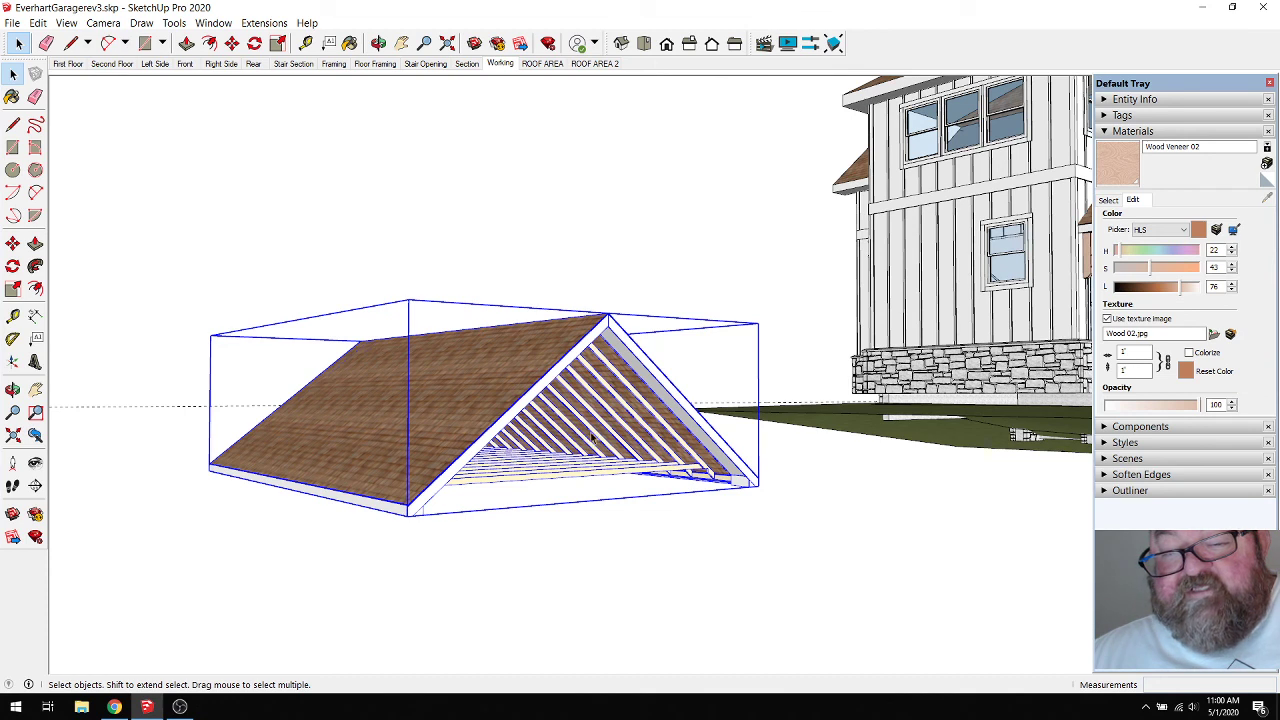
Open Medeek Wall Global Settings, then Medeek Truss Global Settings, from the Extensions menu.
left_click(264, 23)
mouse_move(350, 97)
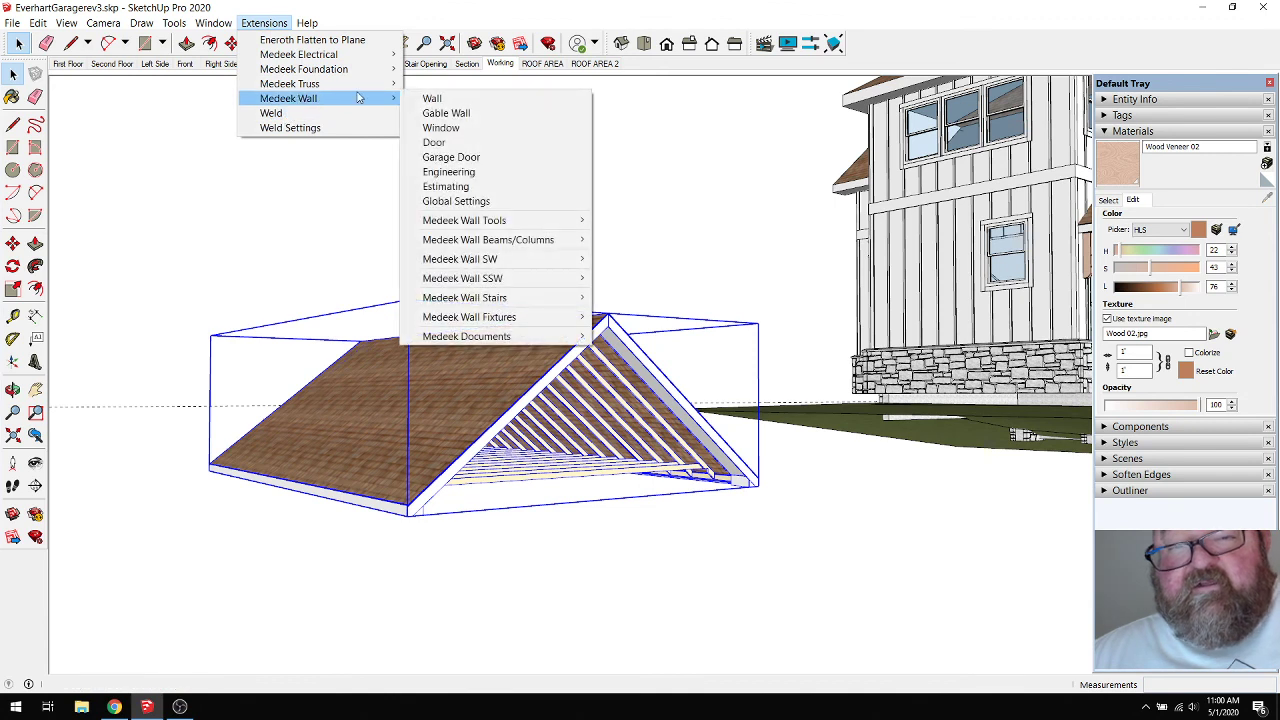
left_click(479, 201)
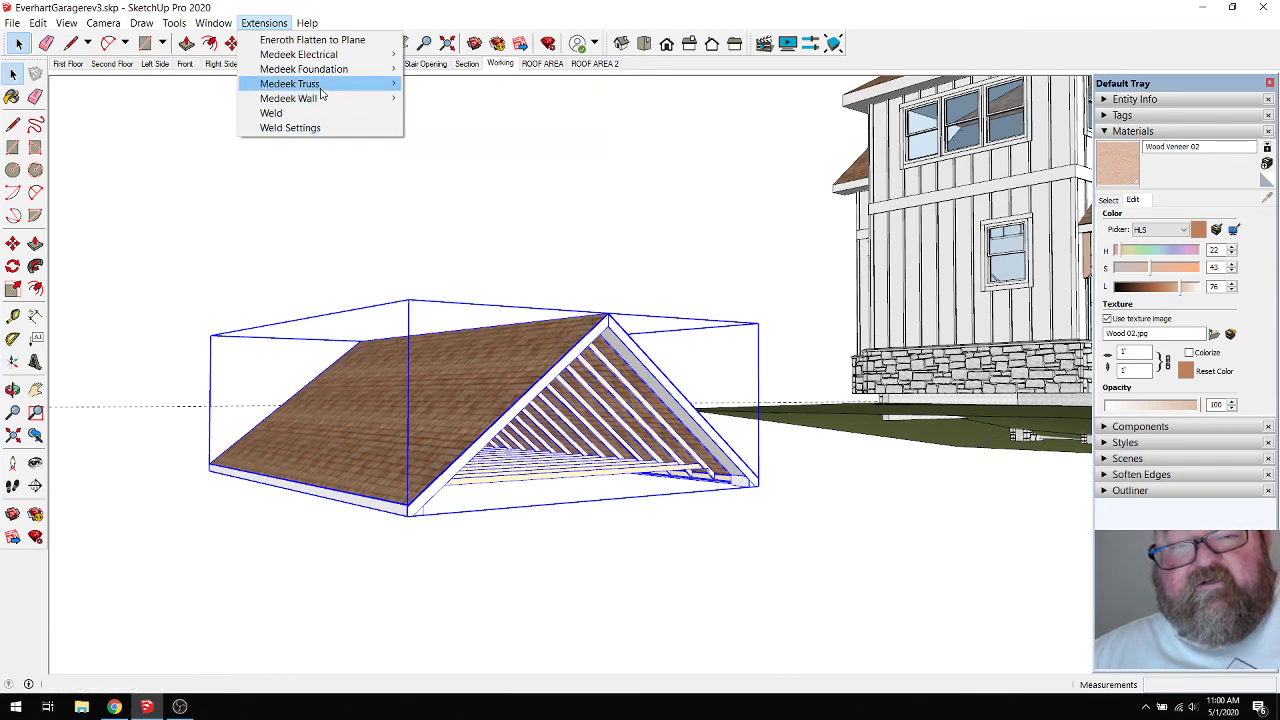
mouse_move(357, 84)
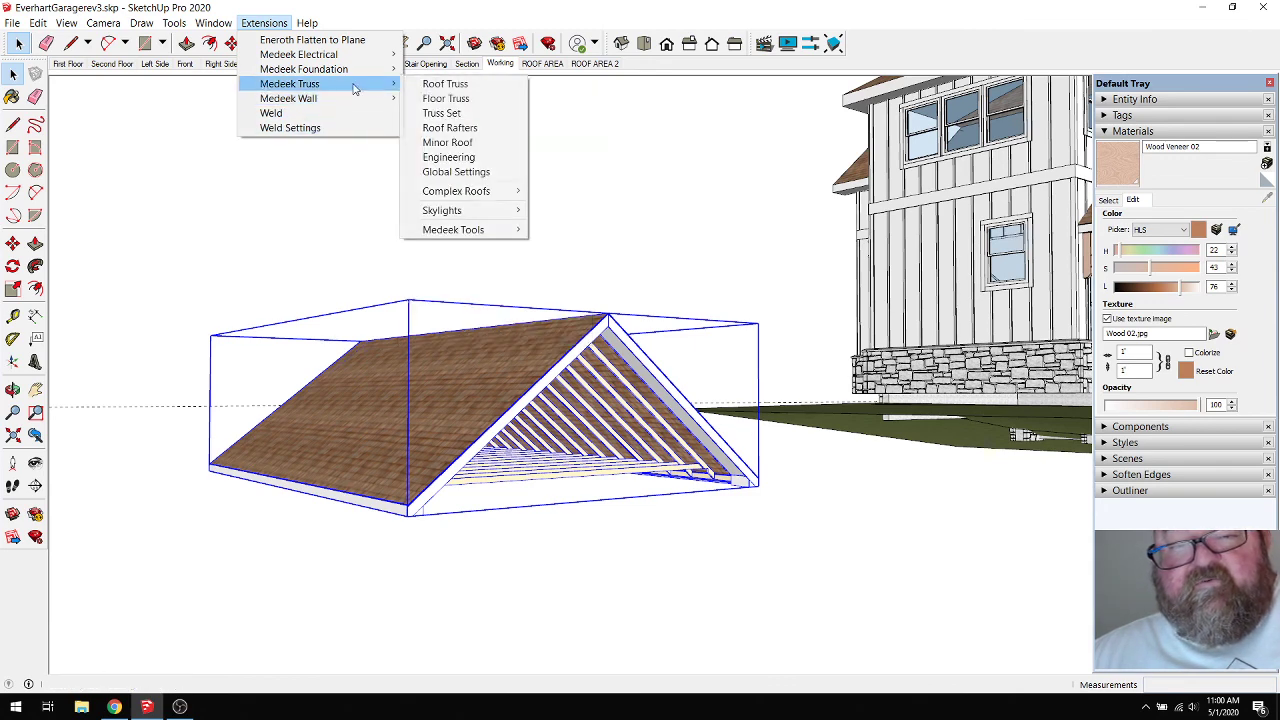
left_click(454, 172)
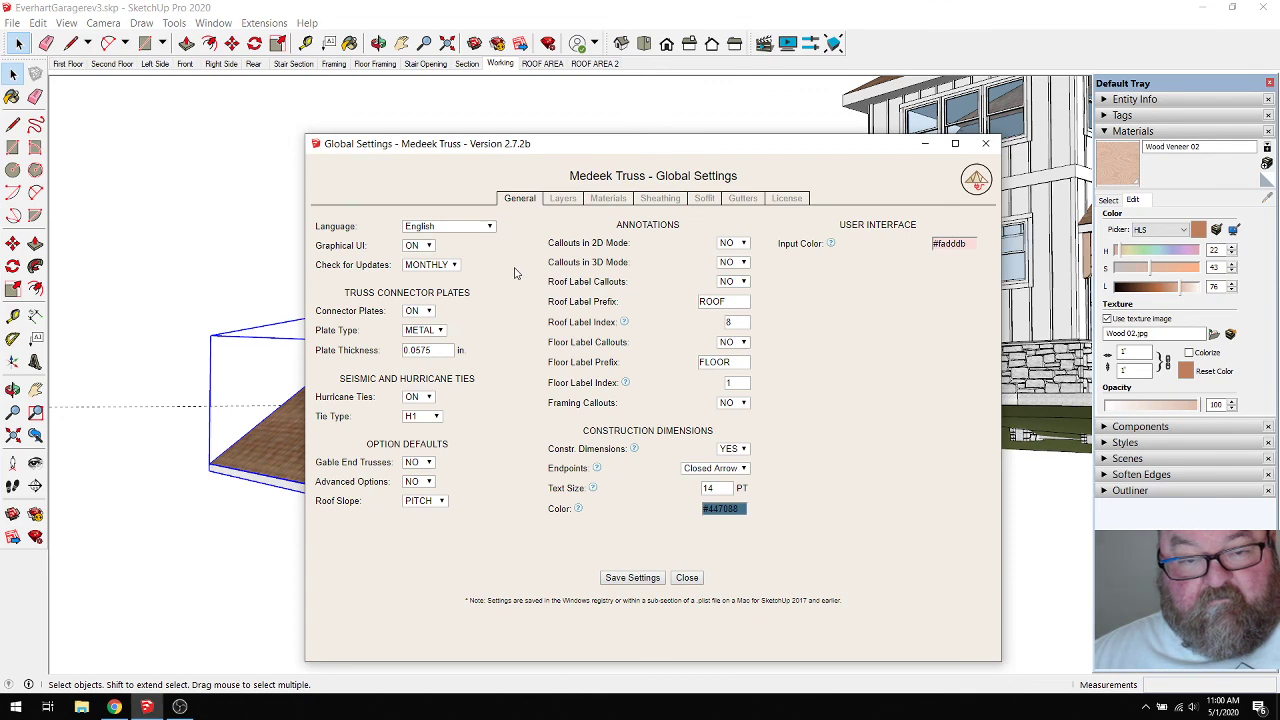
On the Sheathing tab, set Wall Sheathing and Wall Cladding to YES.
left_click(564, 199)
left_click(607, 199)
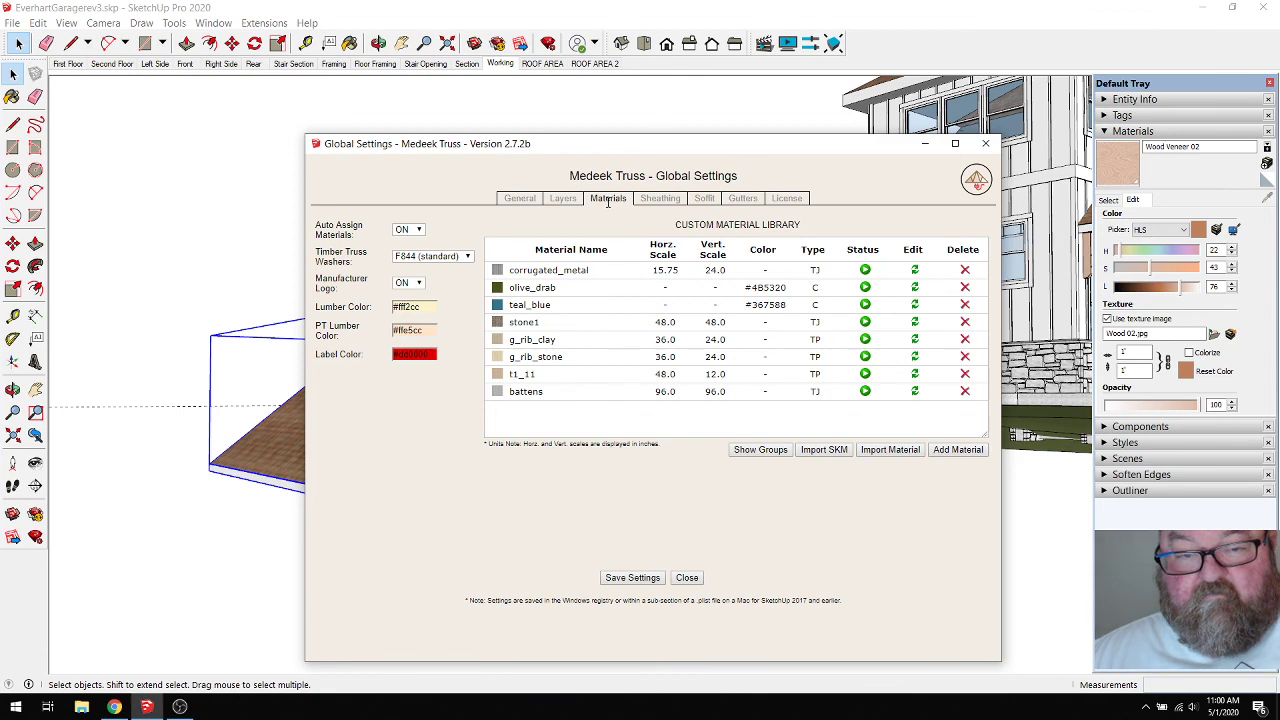
left_click(655, 199)
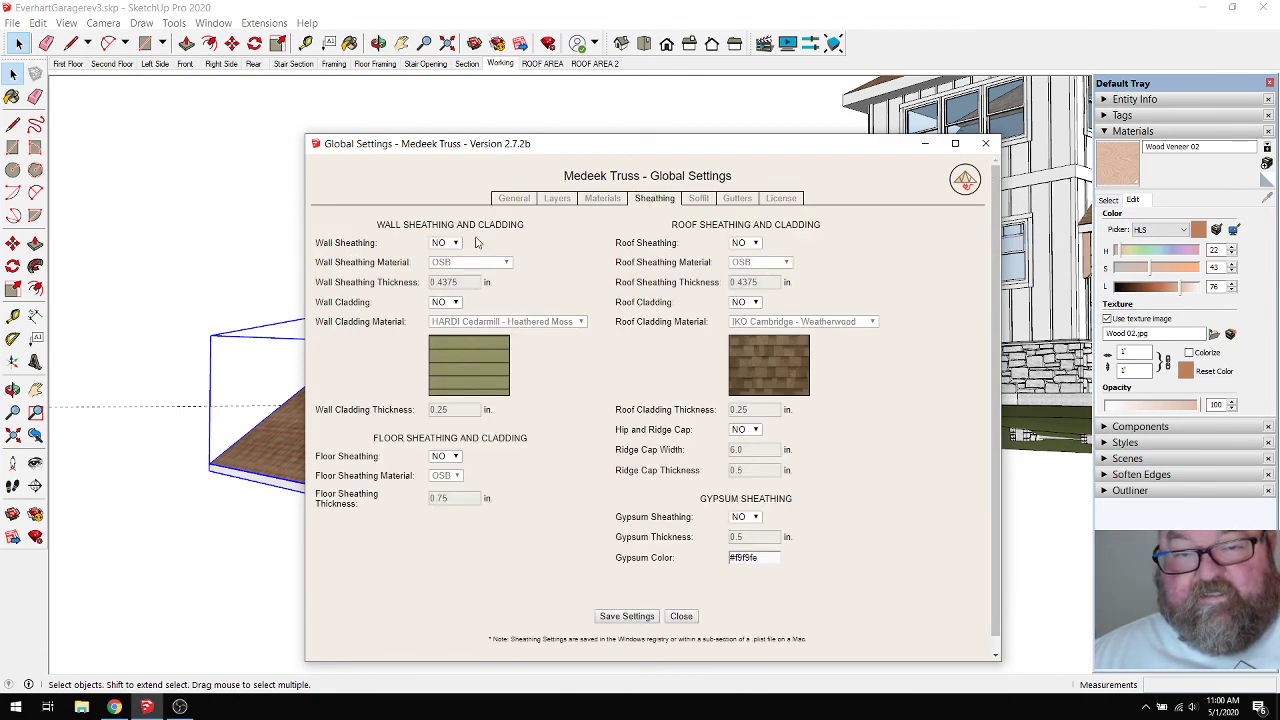
left_click(450, 243)
left_click(452, 256)
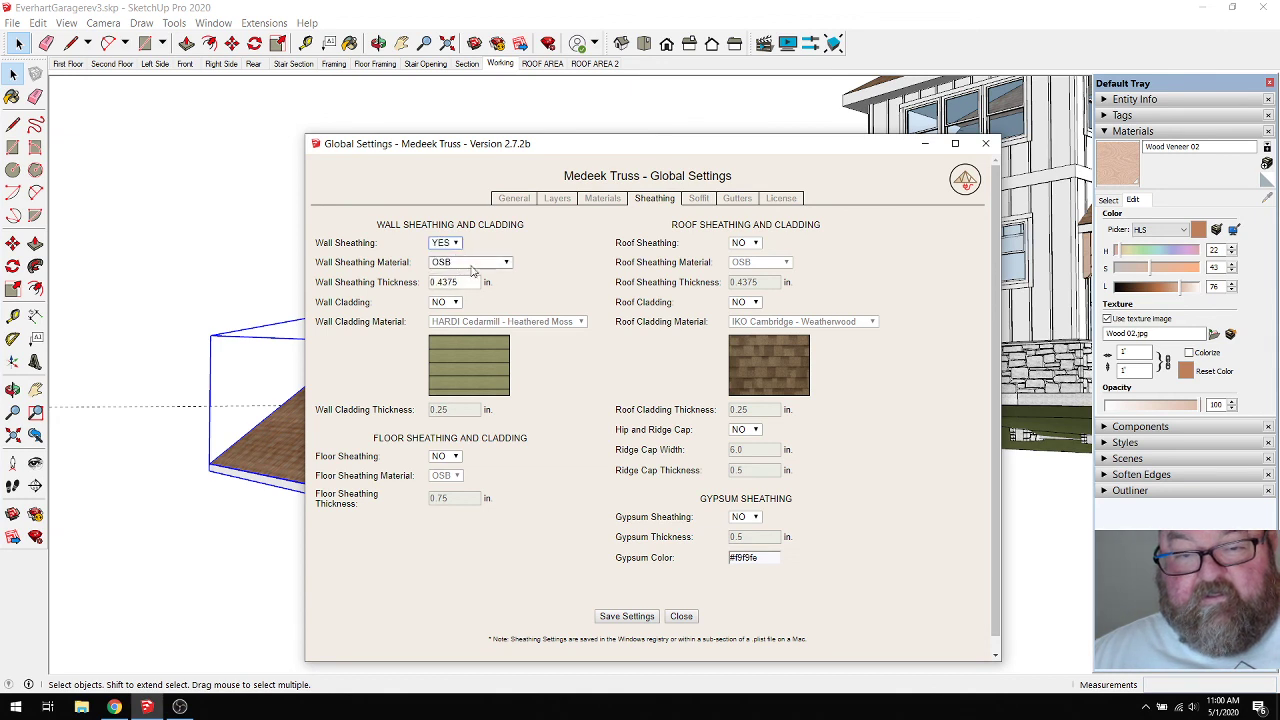
left_click(450, 303)
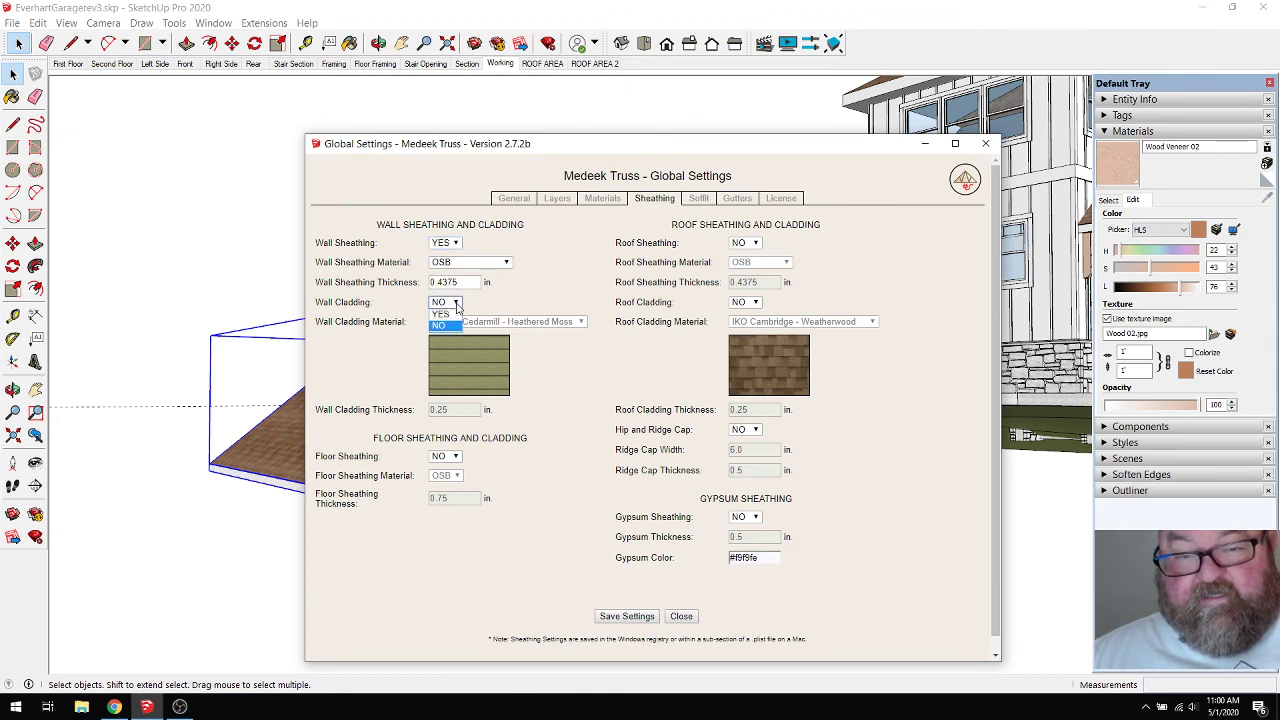
left_click(449, 316)
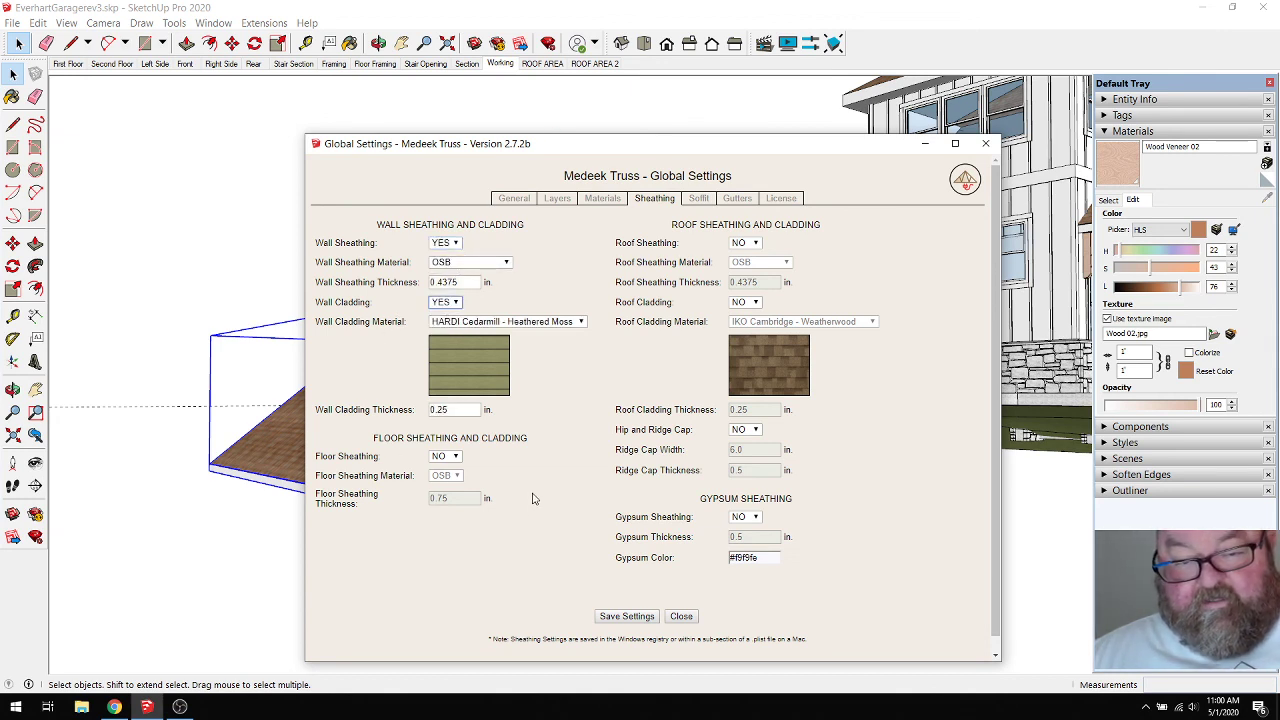
scroll(366, 488, "down", 1)
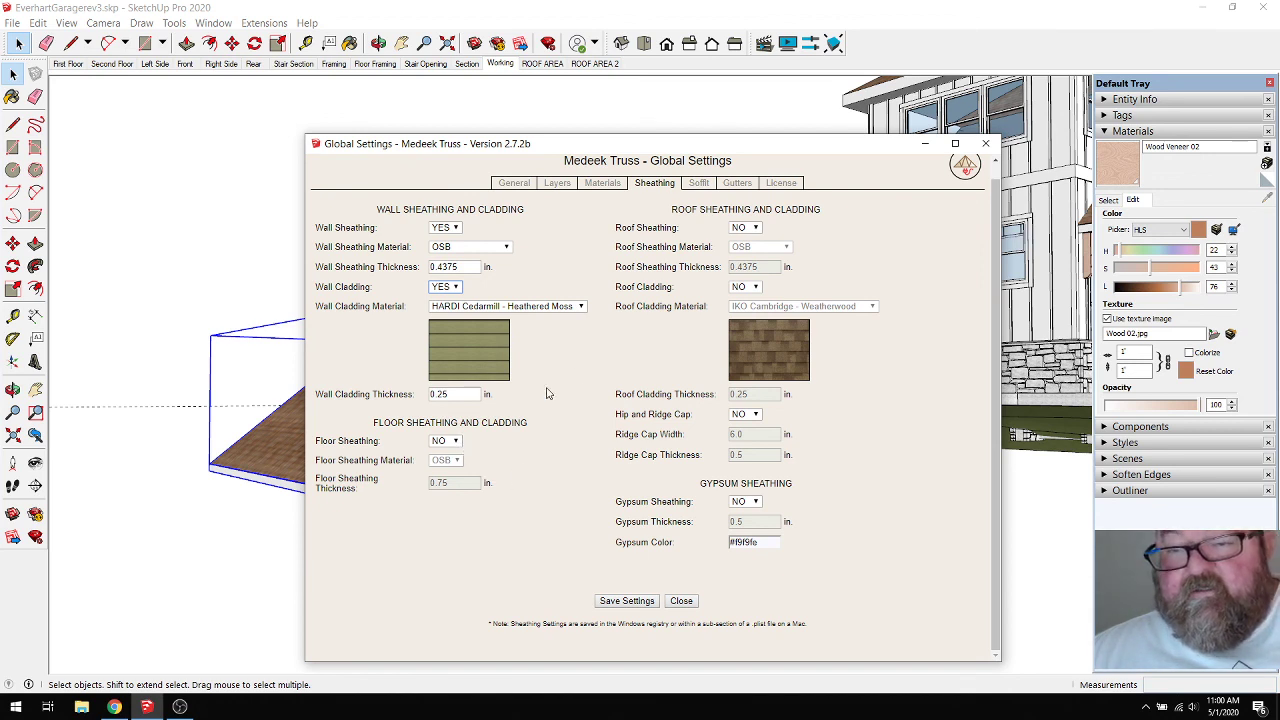
Set Roof Sheathing and Roof Cladding to YES, save the settings and close Global Settings.
left_click(755, 228)
left_click(742, 249)
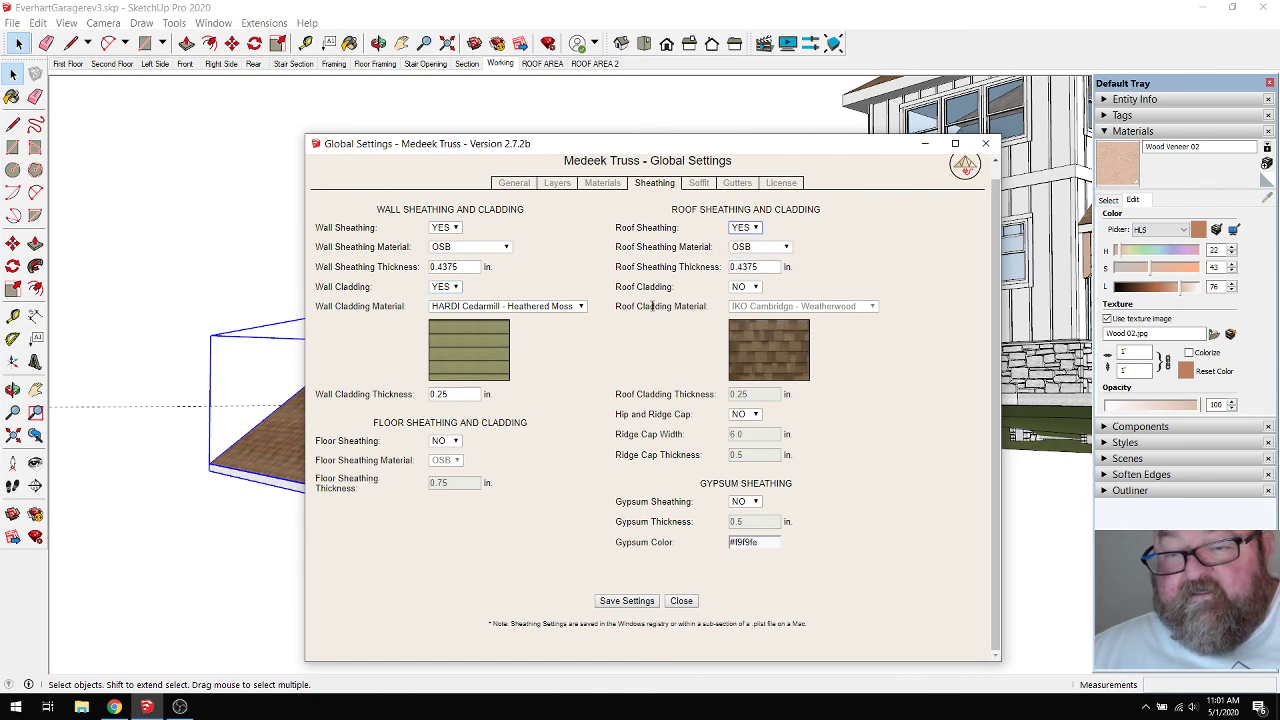
left_click(755, 287)
left_click(744, 306)
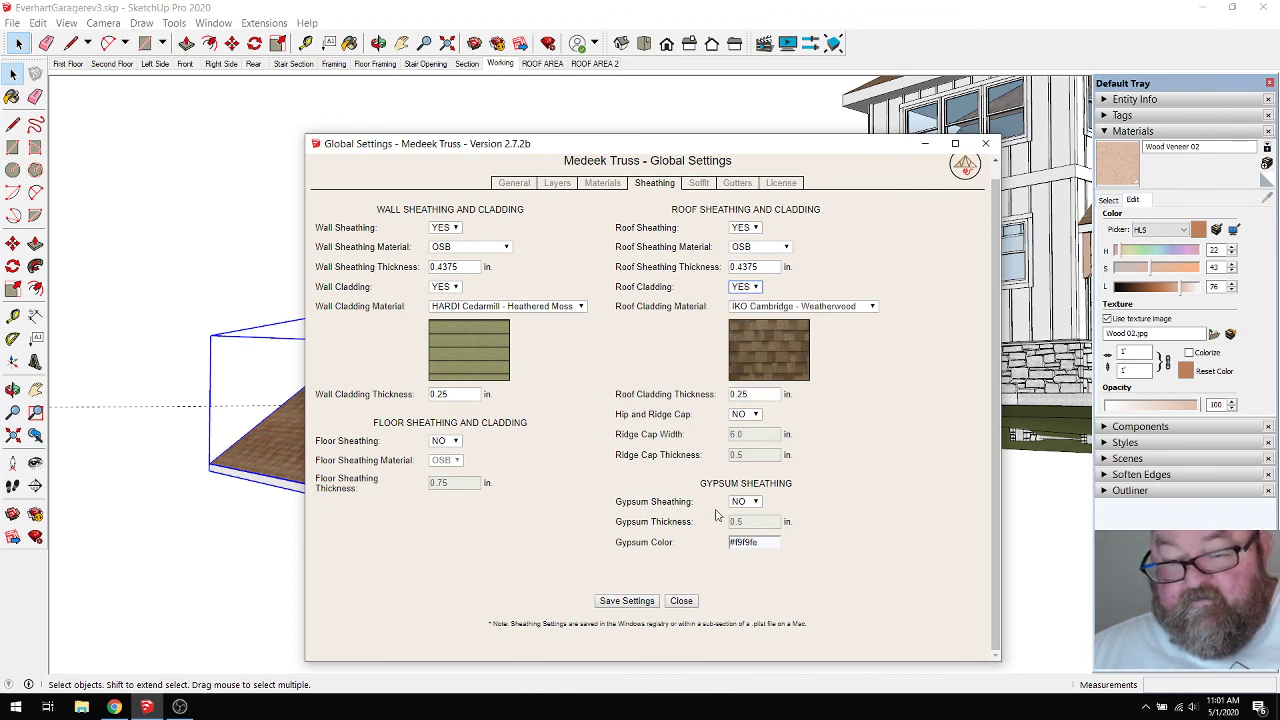
left_click(650, 606)
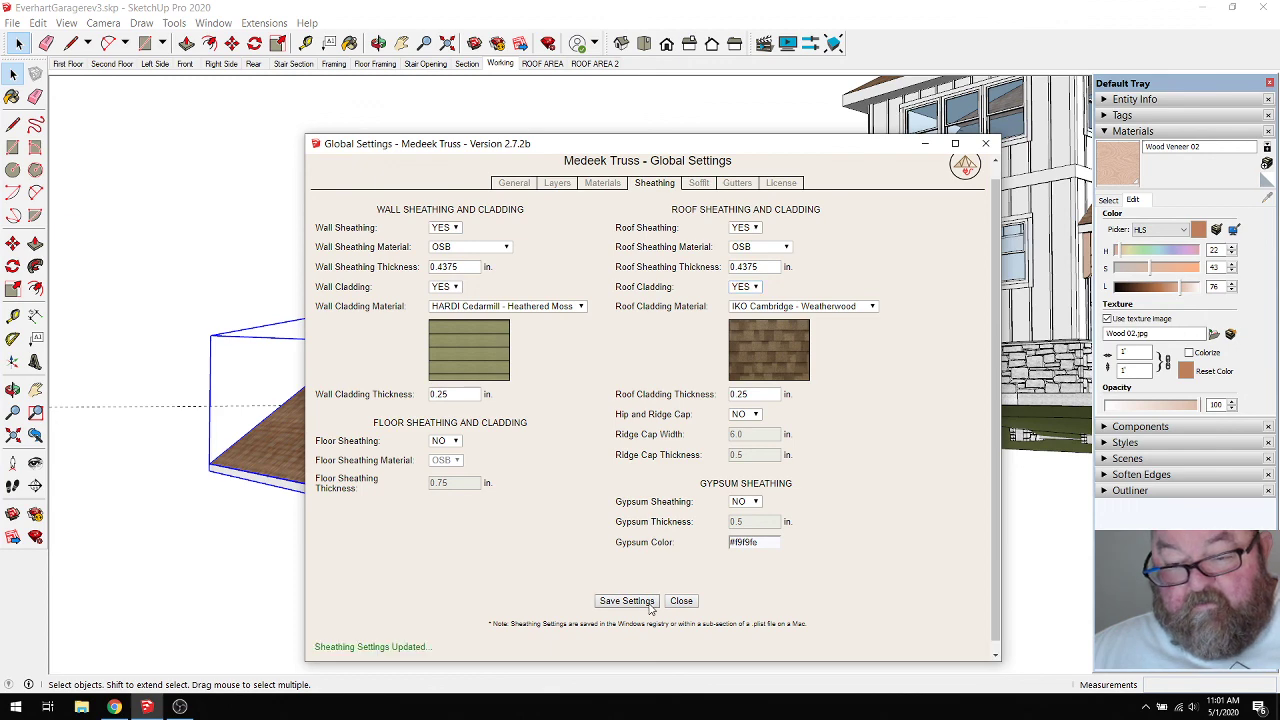
left_click(681, 601)
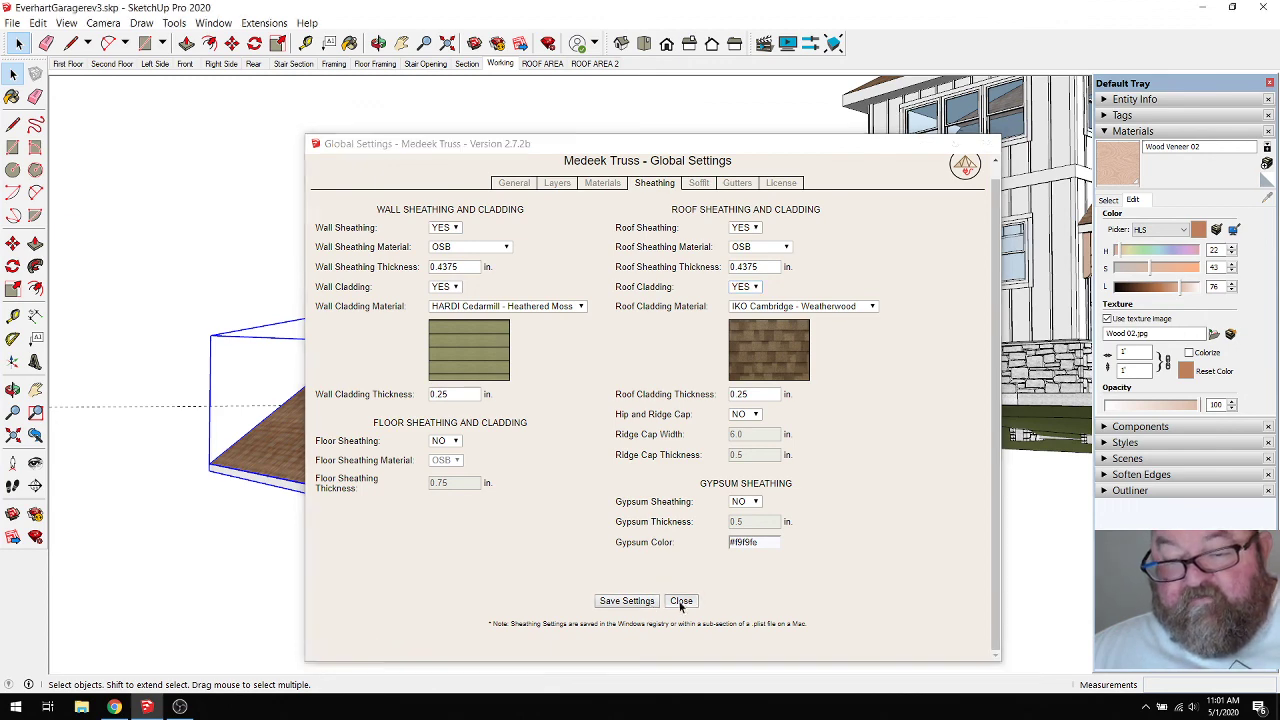
Regenerate ROOF7 from Edit Rafter Assembly with its current settings and close the editor.
right_click(599, 370)
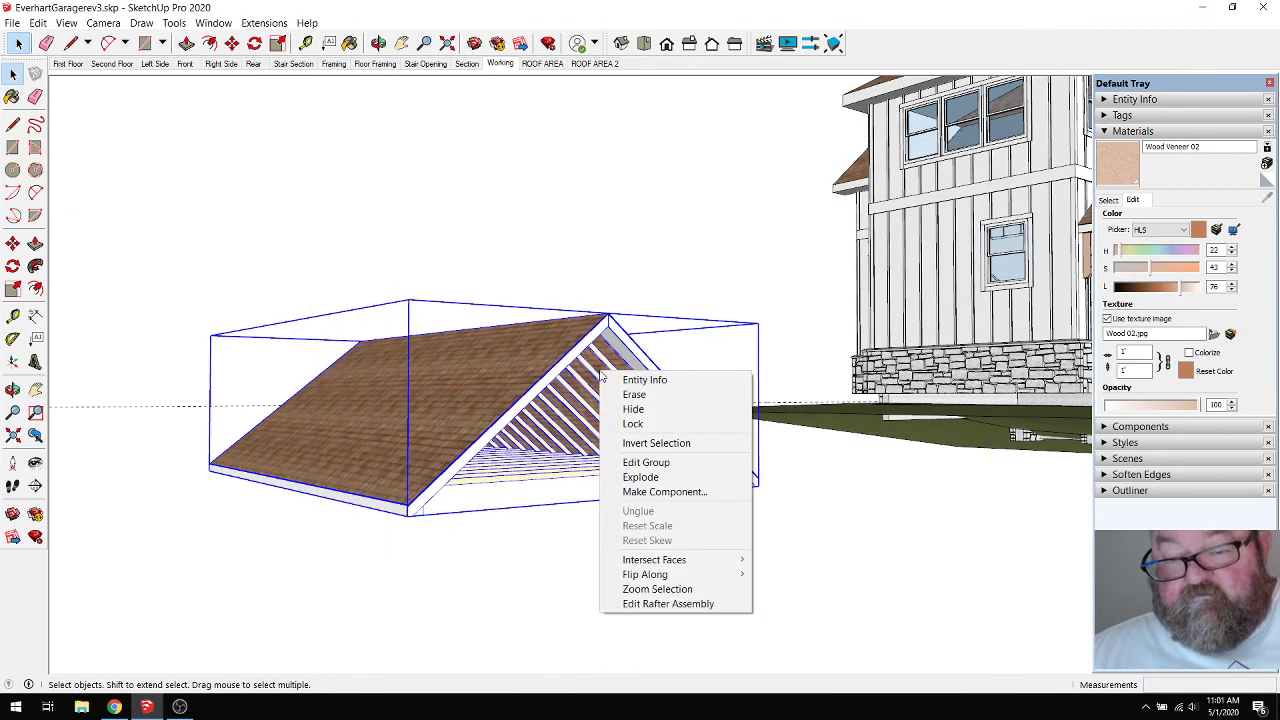
left_click(637, 605)
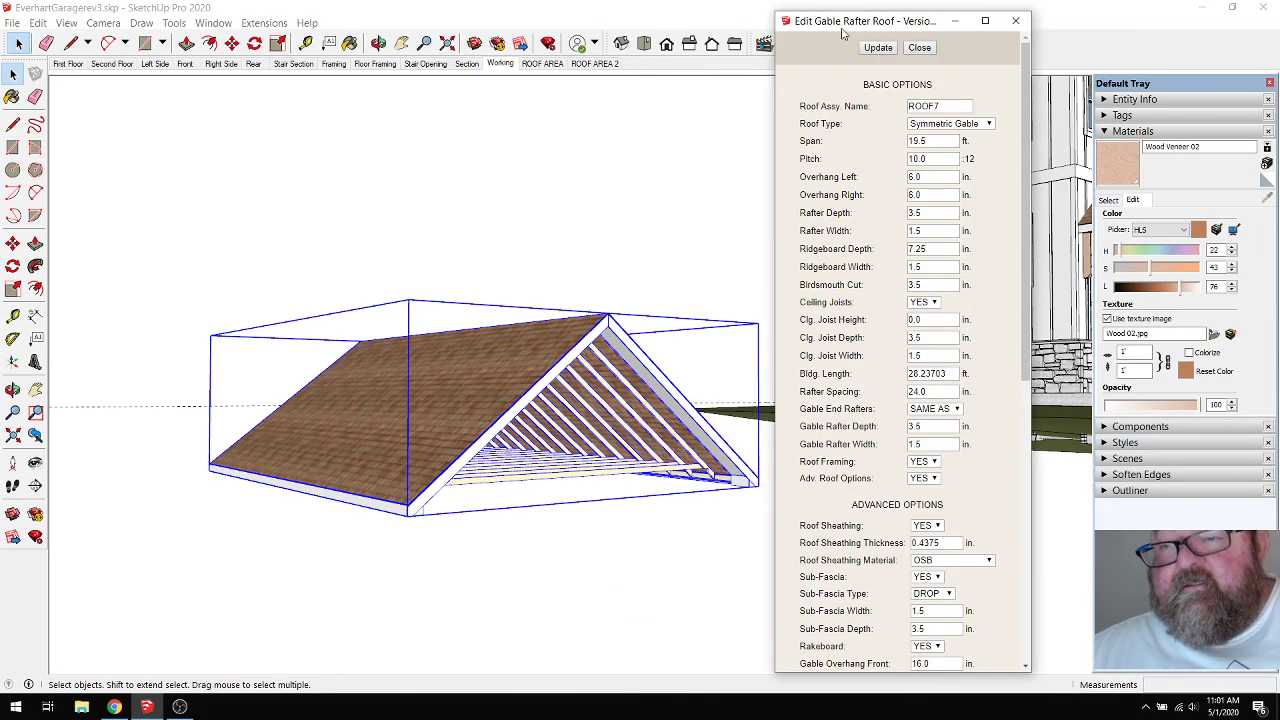
left_click(877, 48)
left_click(920, 48)
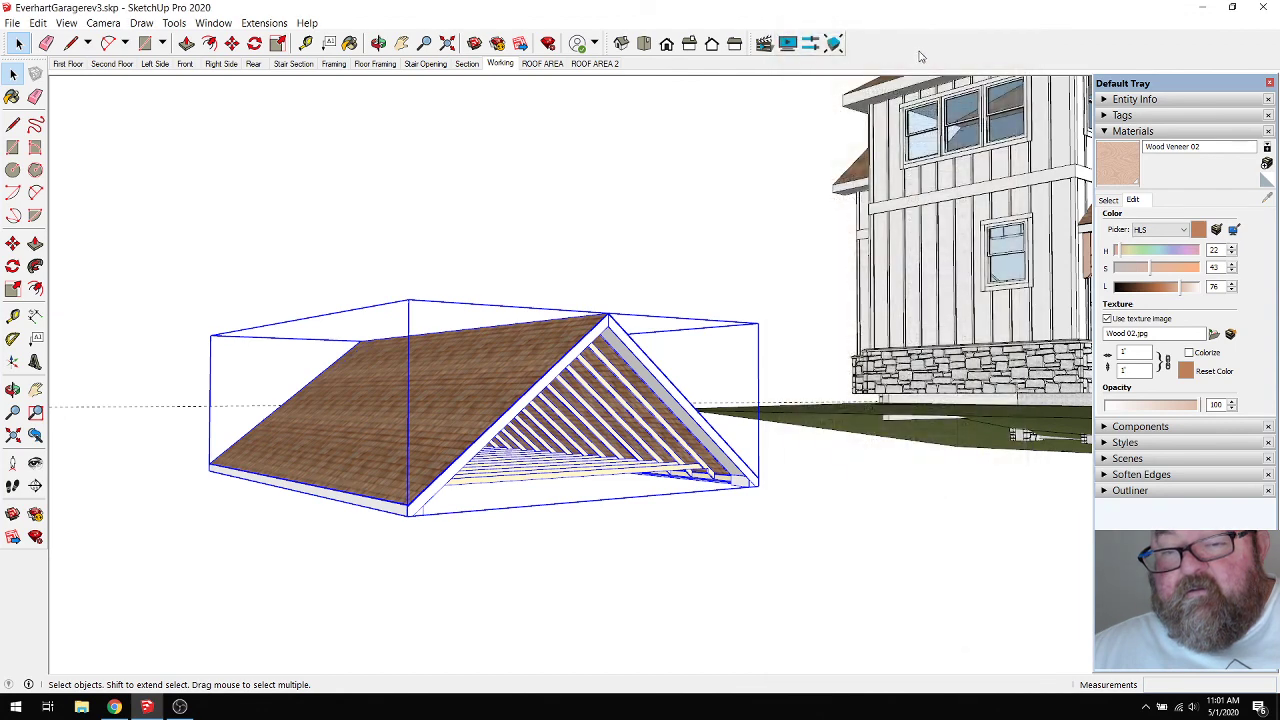
Reopen ROOF7's rafter assembly editor, review the soffit and fascia options, and close it.
right_click(537, 384)
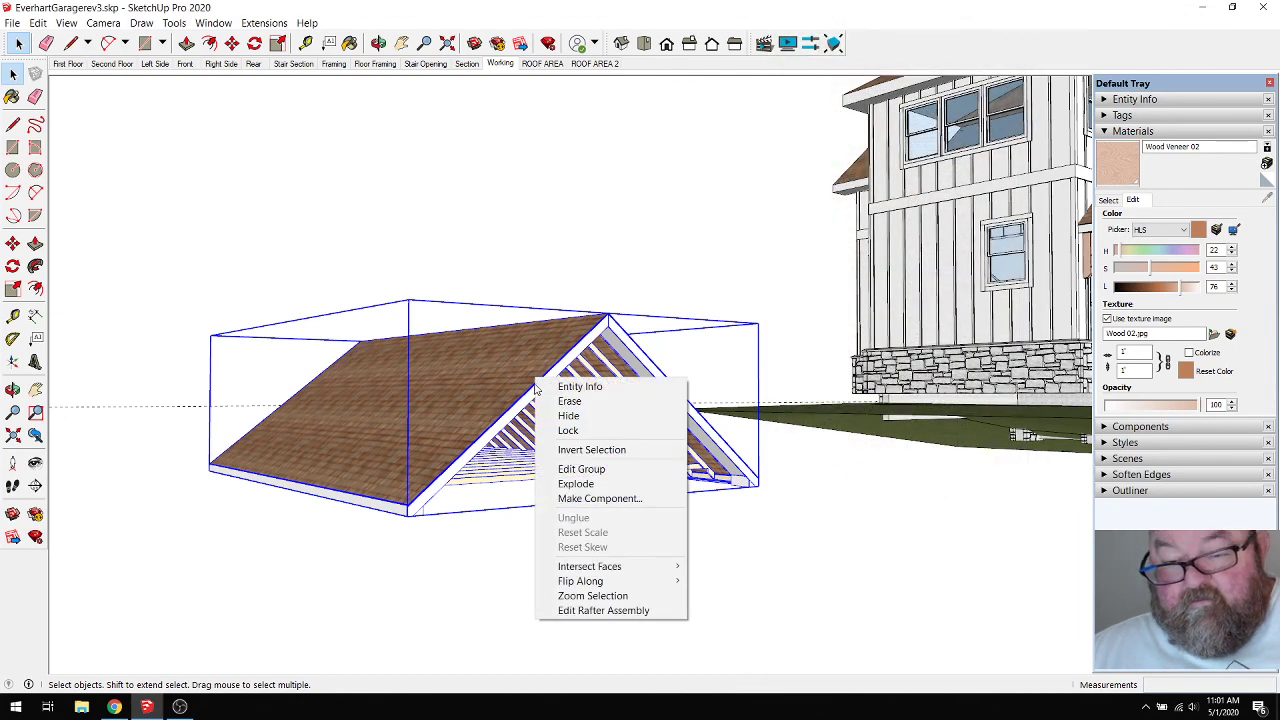
left_click(576, 611)
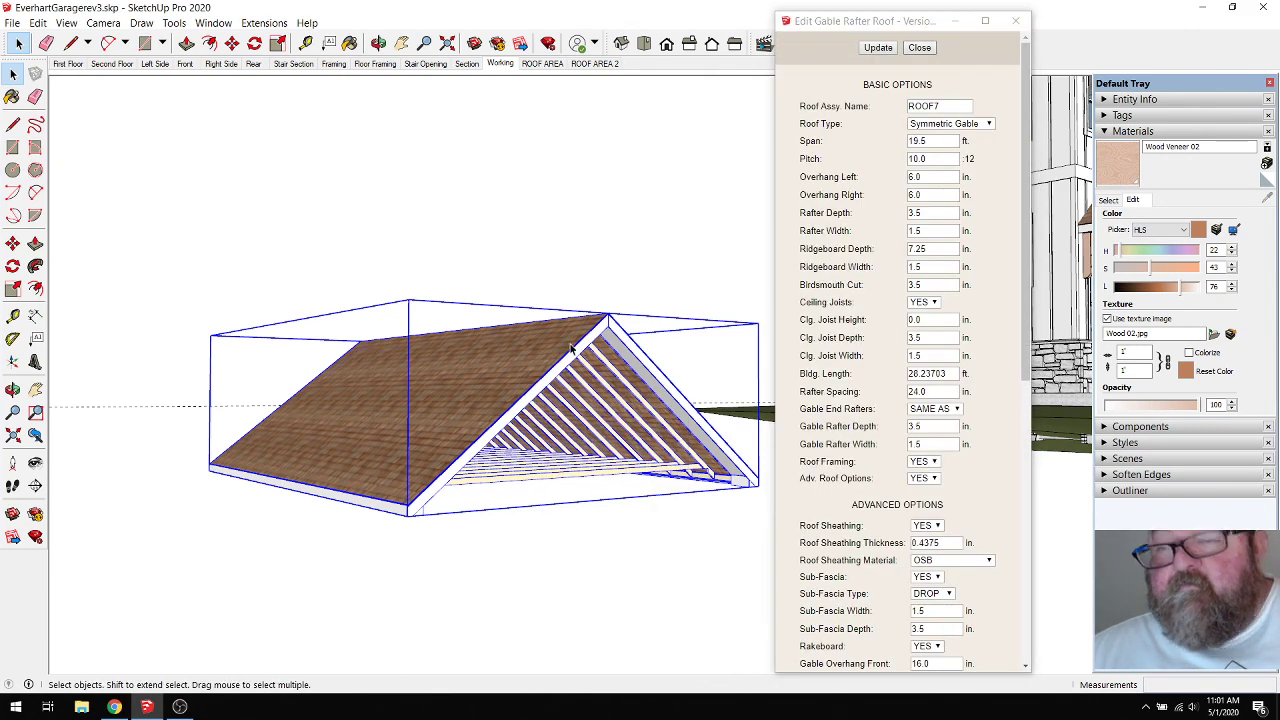
scroll(843, 373, "down", 10)
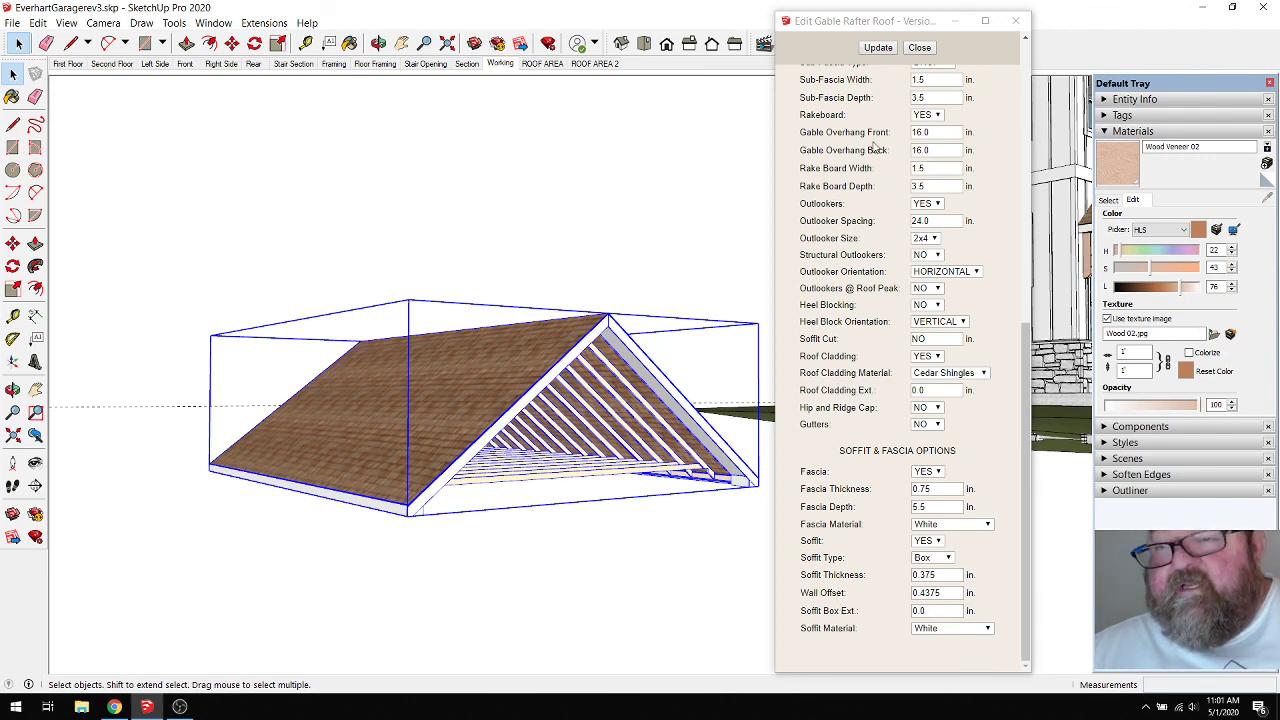
left_click(919, 48)
Start a new Medeek Truss rafter roof and choose the Gable Roof type.
left_click(378, 43)
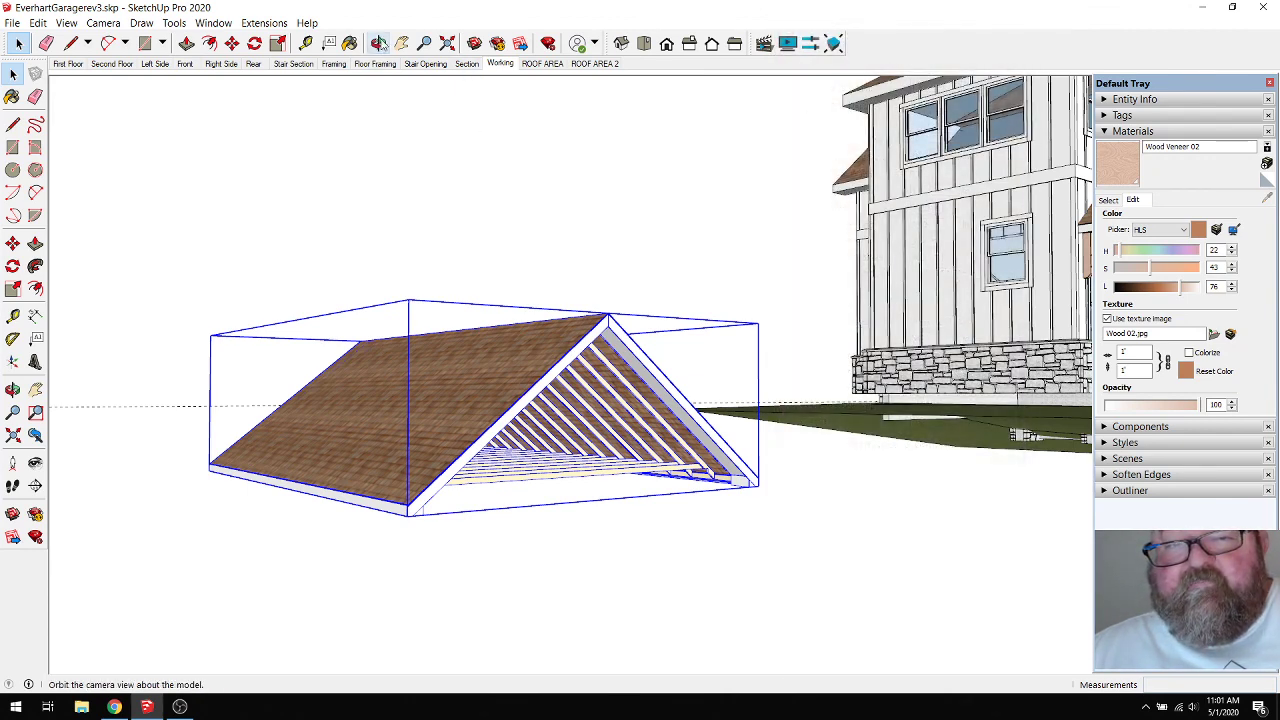
left_click_drag(500, 345, 427, 369)
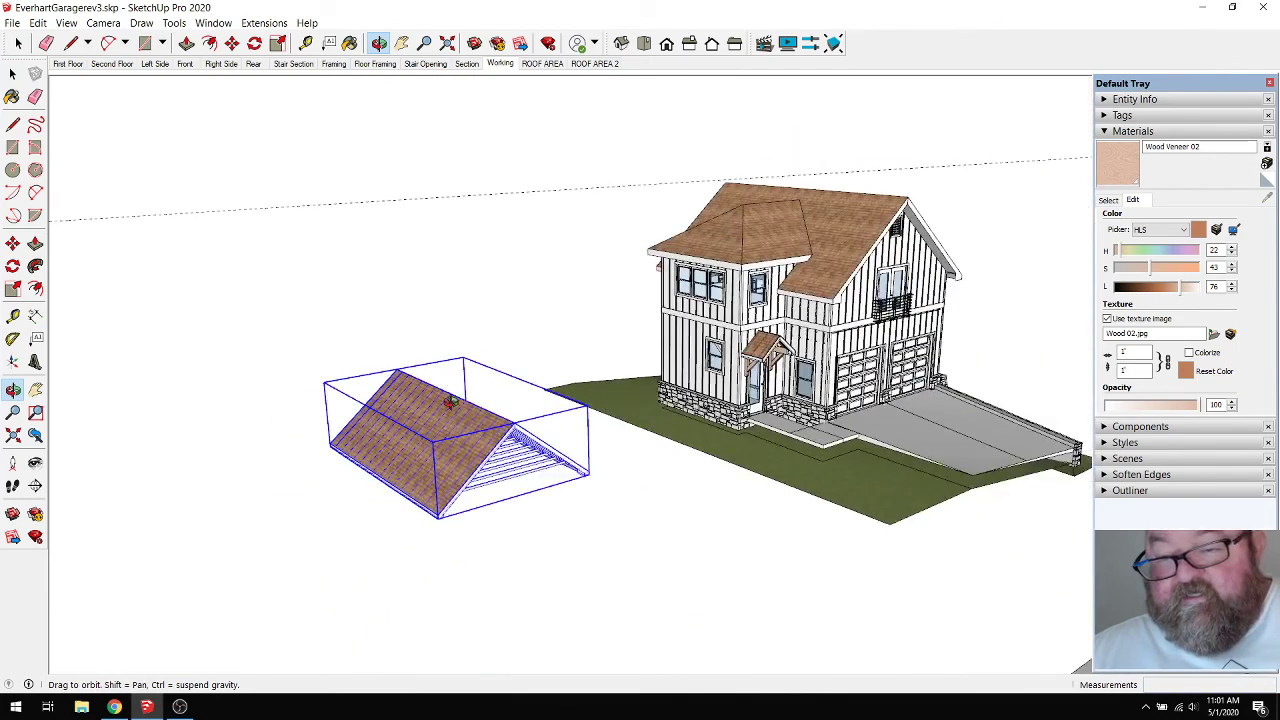
scroll(450, 501, "up", 2)
scroll(381, 471, "up", 2)
left_click_drag(381, 471, 374, 488)
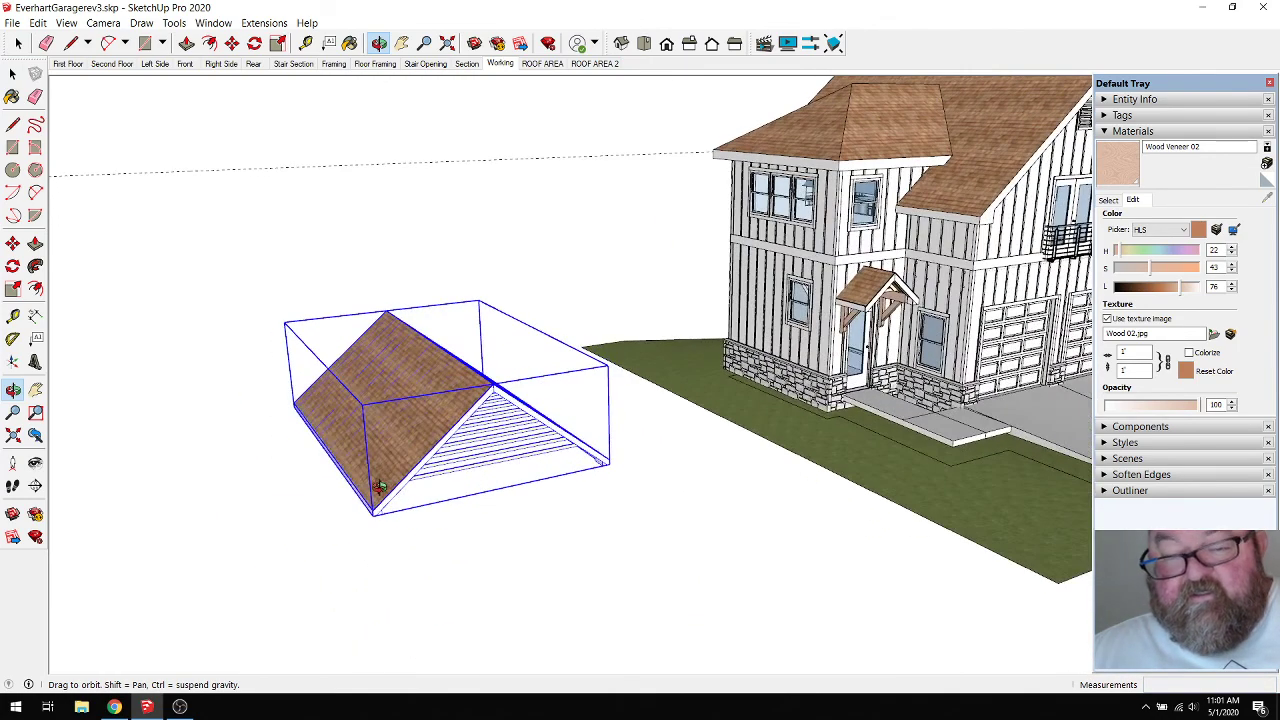
left_click(262, 24)
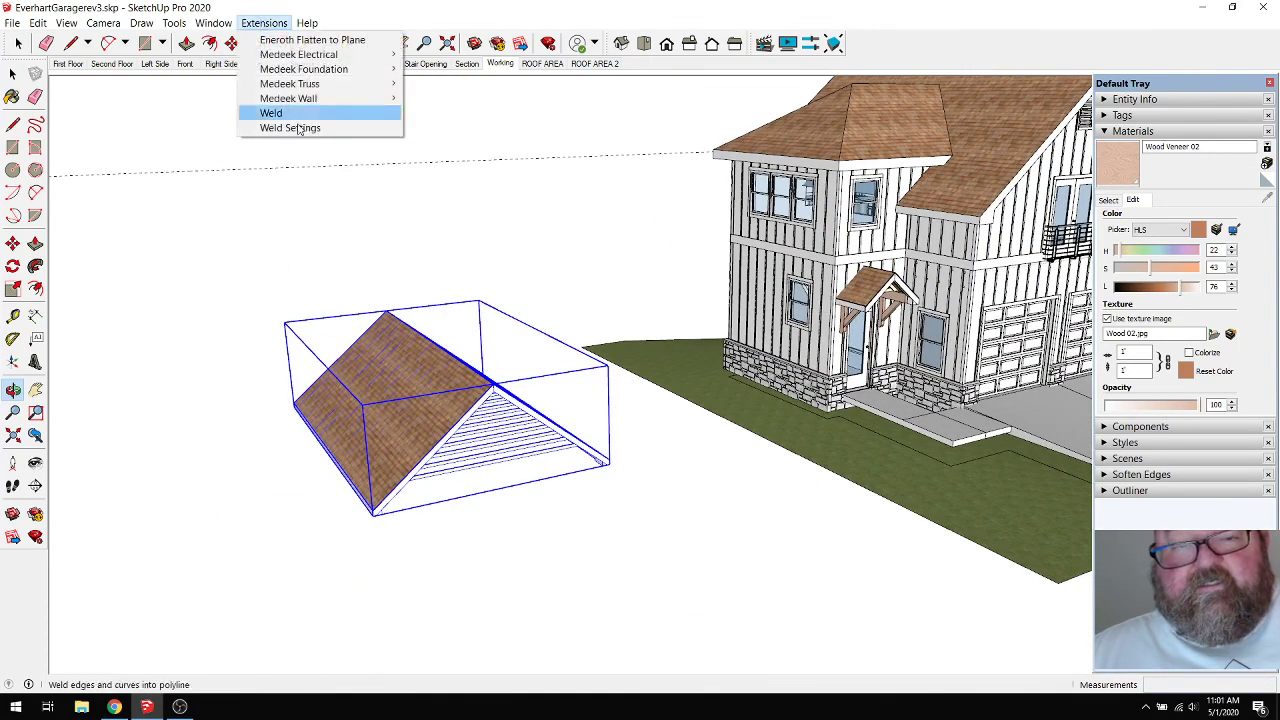
mouse_move(304, 86)
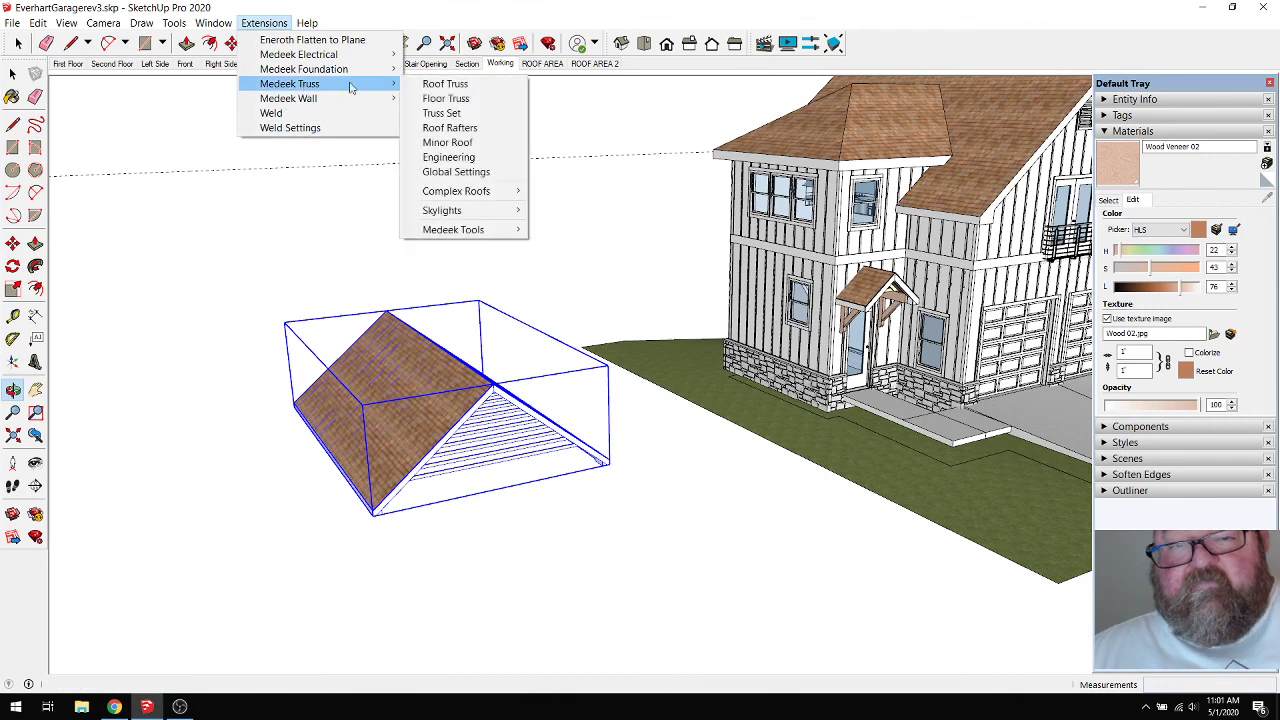
left_click(445, 128)
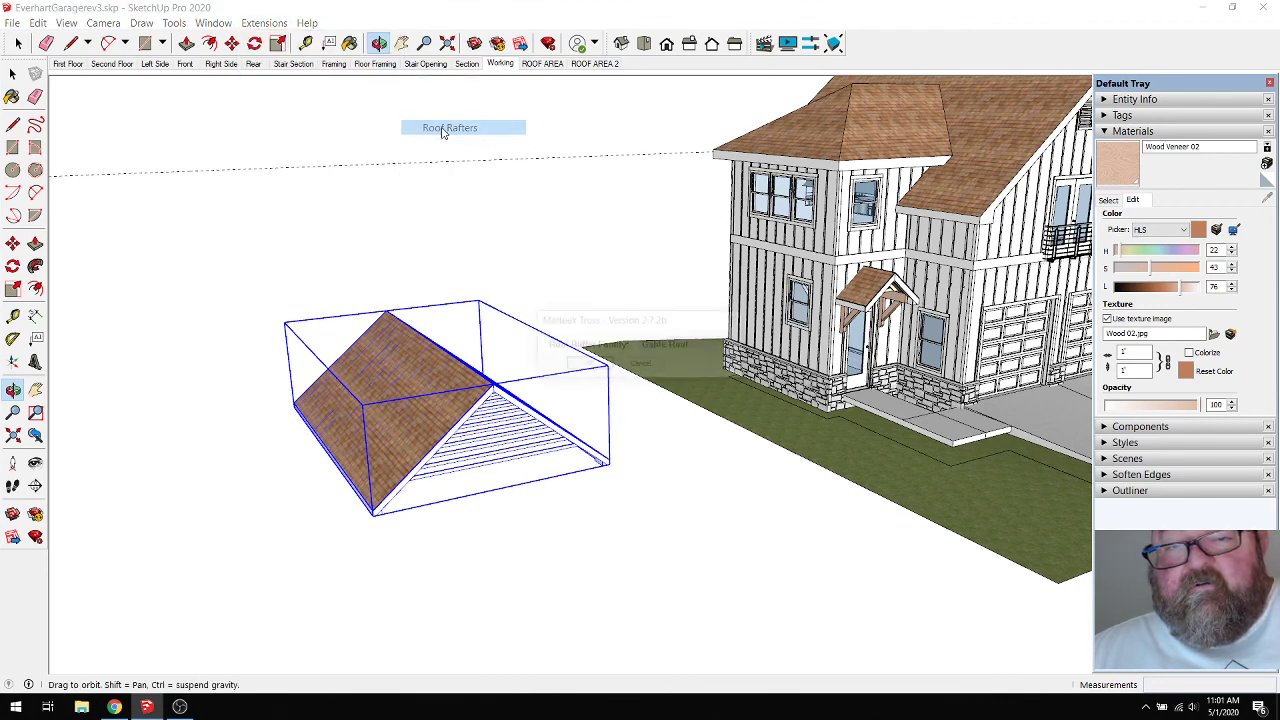
left_click(590, 365)
Place three corners and accept the defaults to generate ROOF8, about 16.9 ft wide, then select it.
left_click(543, 639)
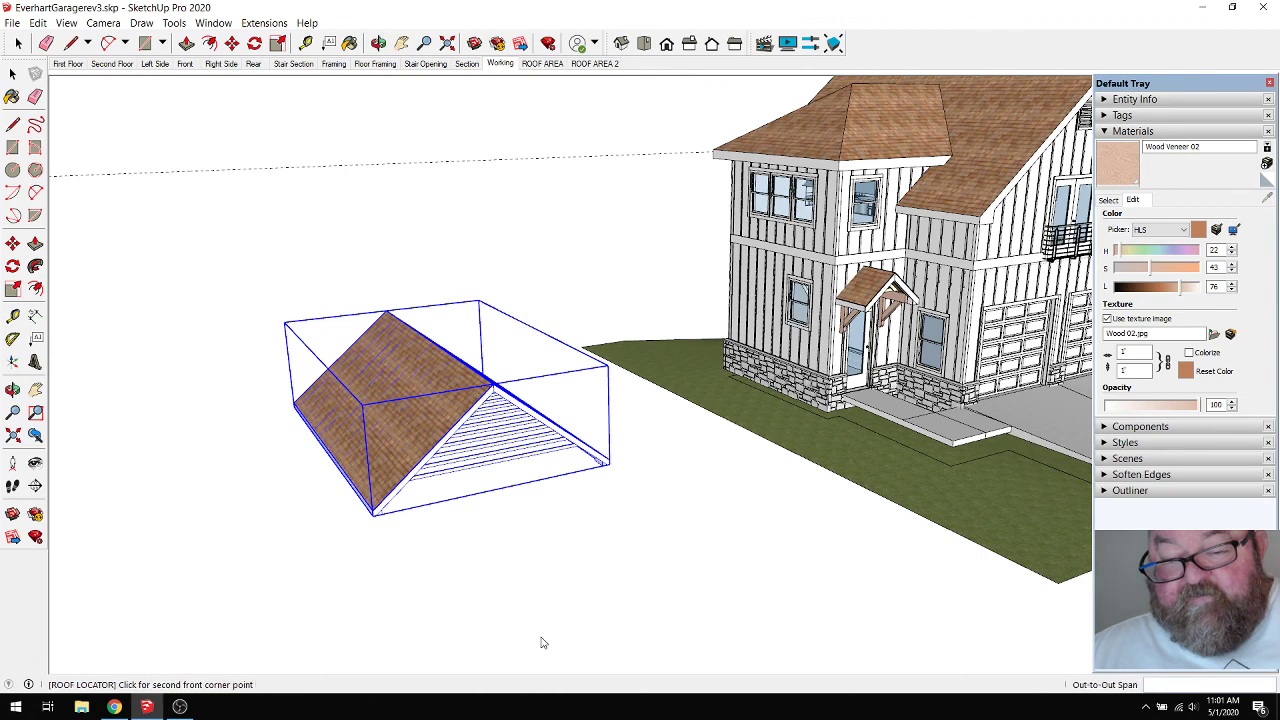
left_click(776, 563)
left_click(664, 476)
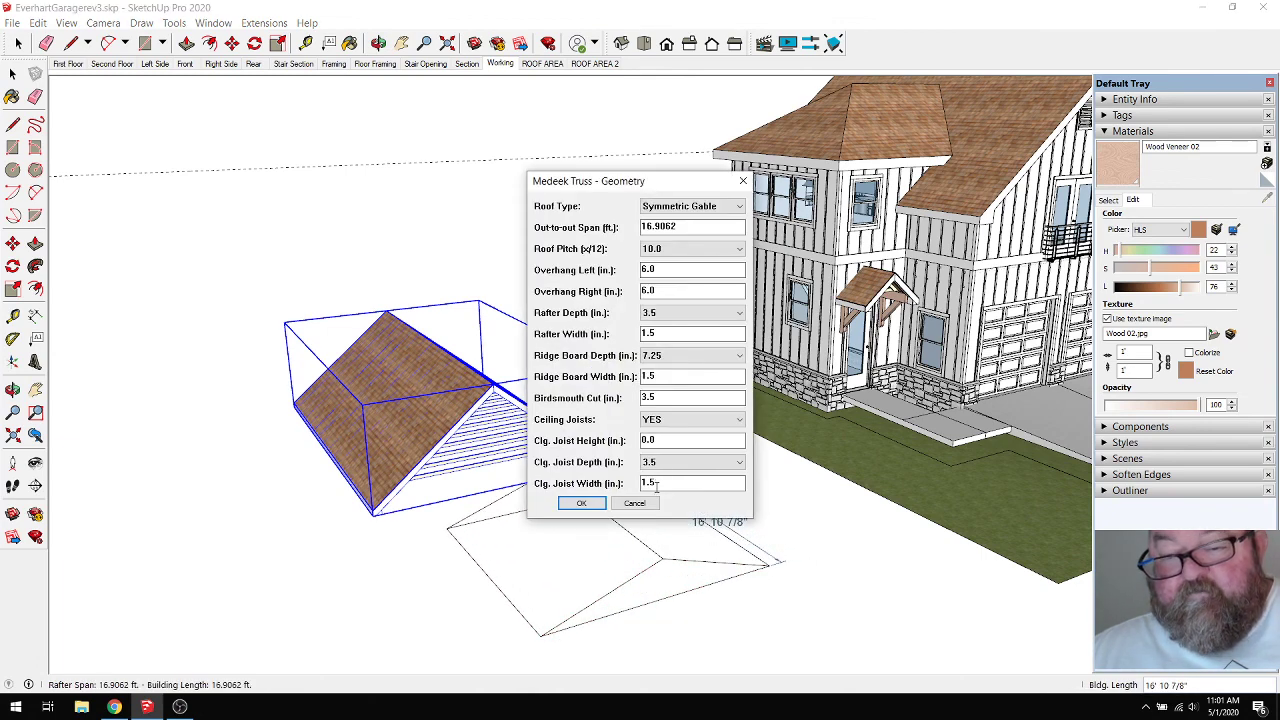
left_click(581, 503)
left_click(589, 427)
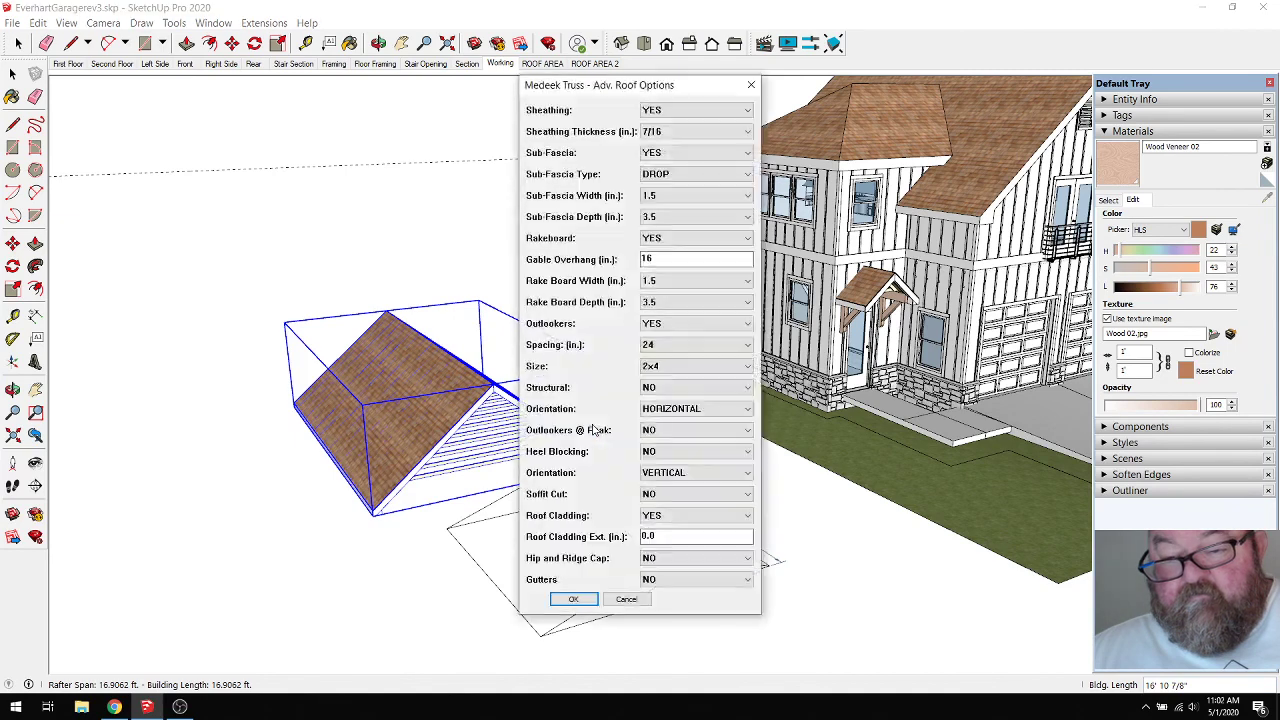
left_click(588, 600)
left_click(628, 547)
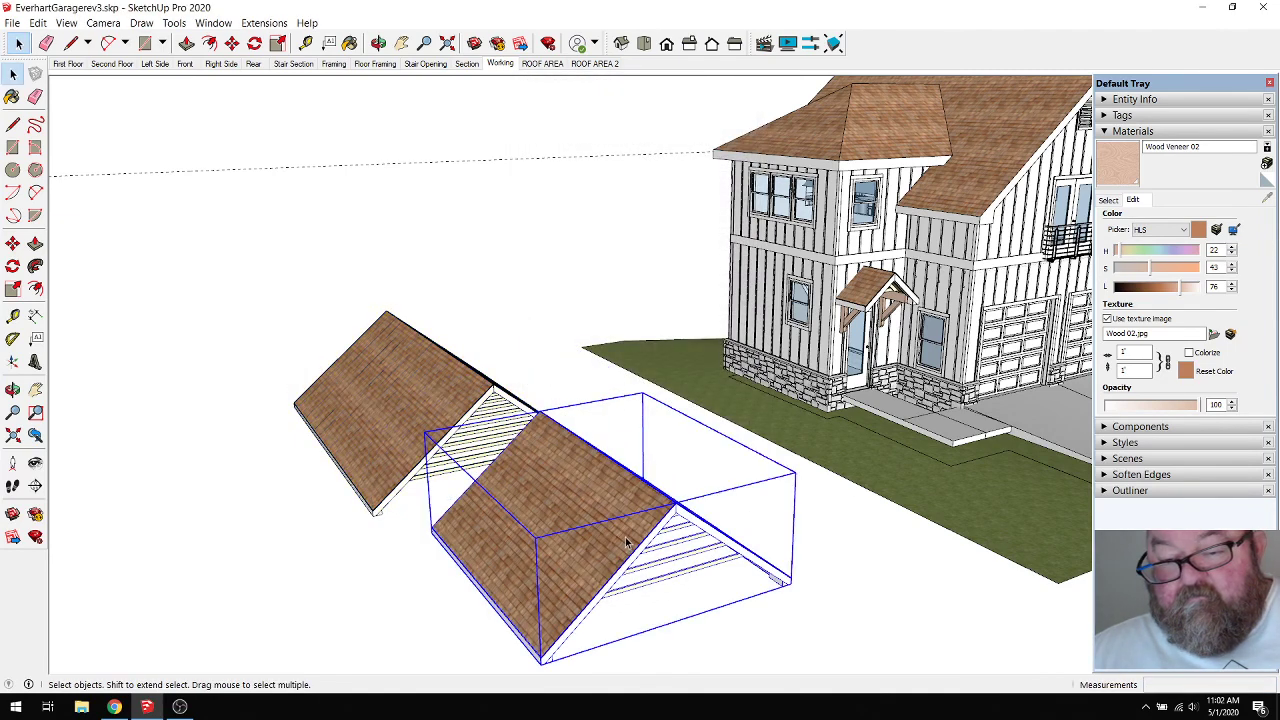
right_click(628, 547)
Open Edit Rafter Assembly for ROOF8 and review its Cedar Shingles cladding, OSB sheathing and 16.90625 ft length.
left_click(652, 530)
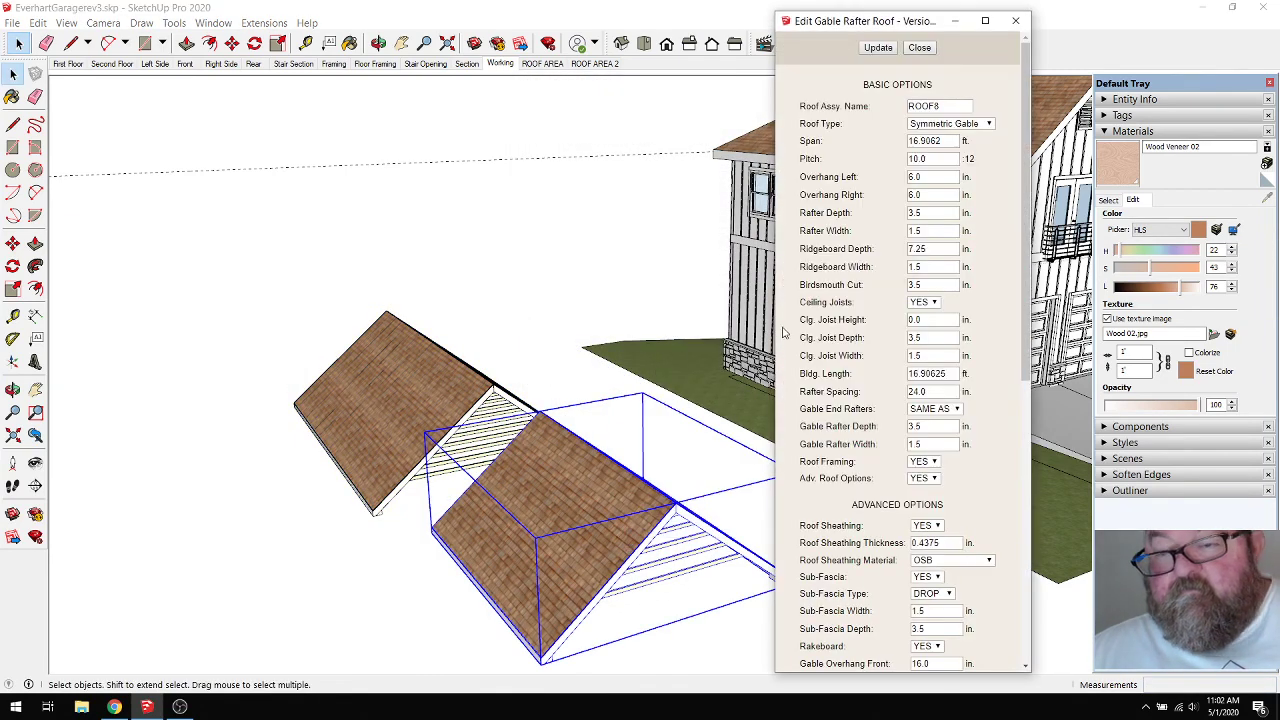
scroll(810, 343, "down", 5)
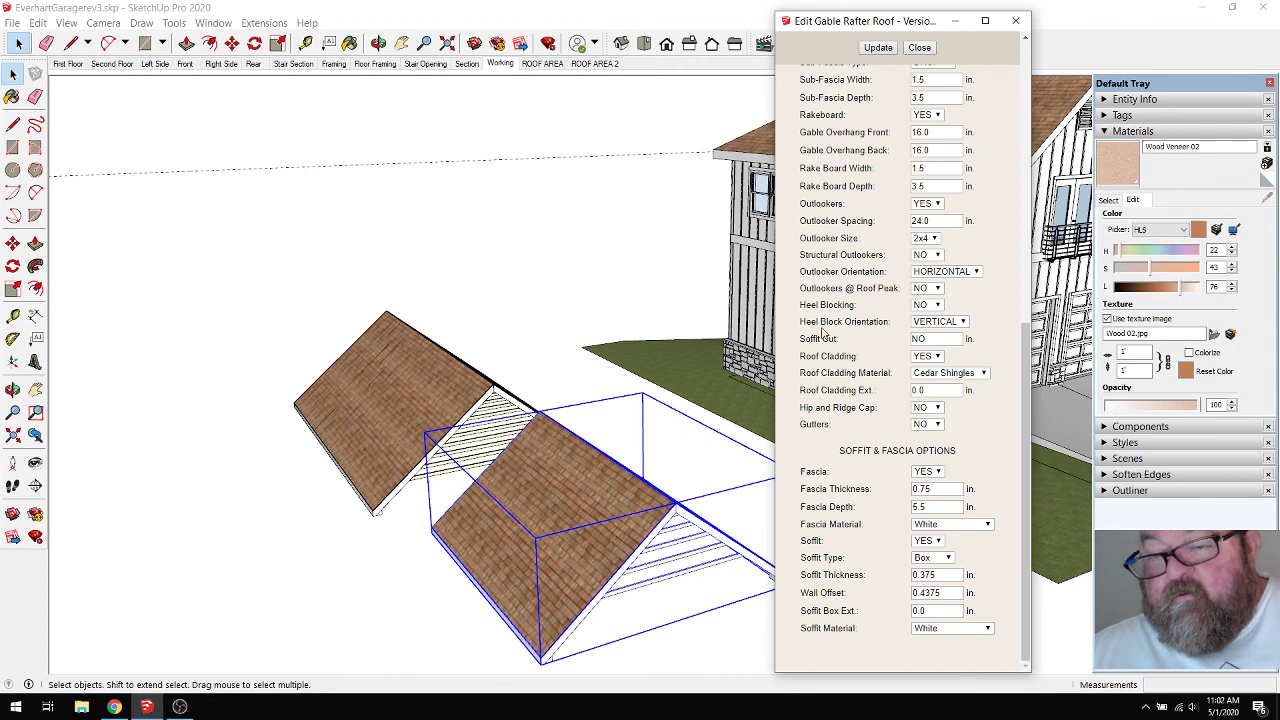
scroll(823, 287, "up", 1)
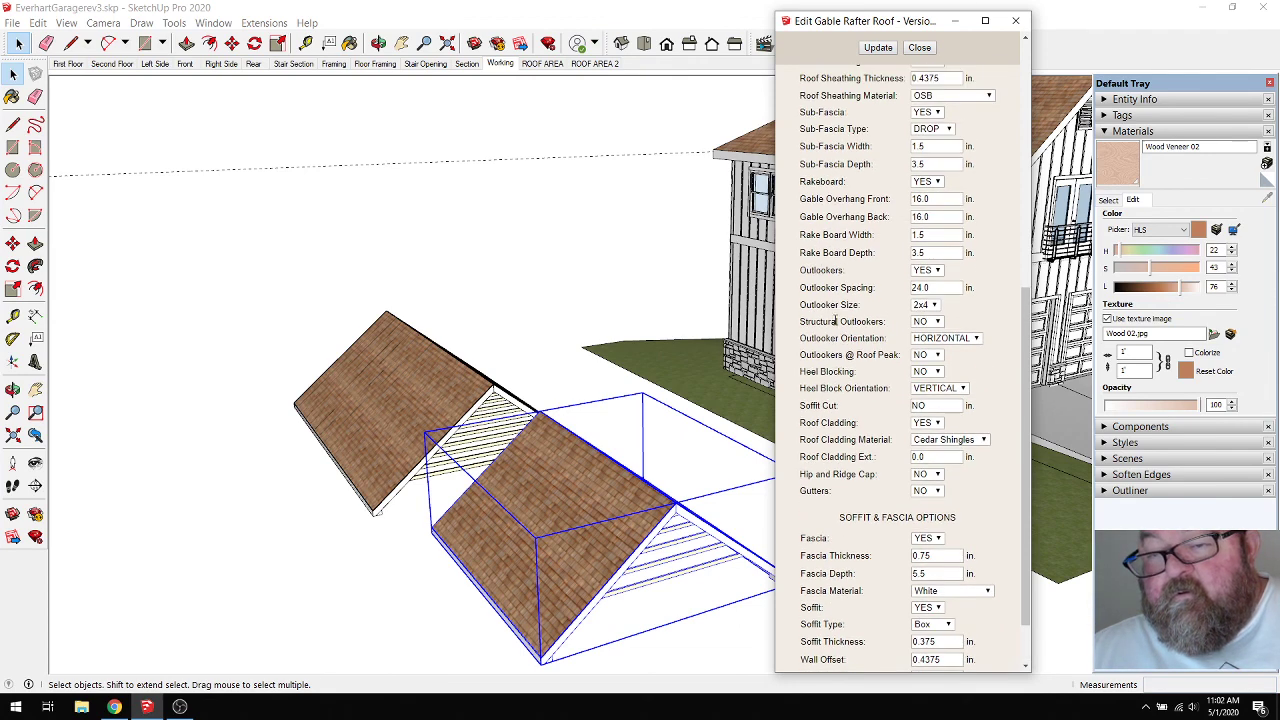
scroll(832, 262, "up", 1)
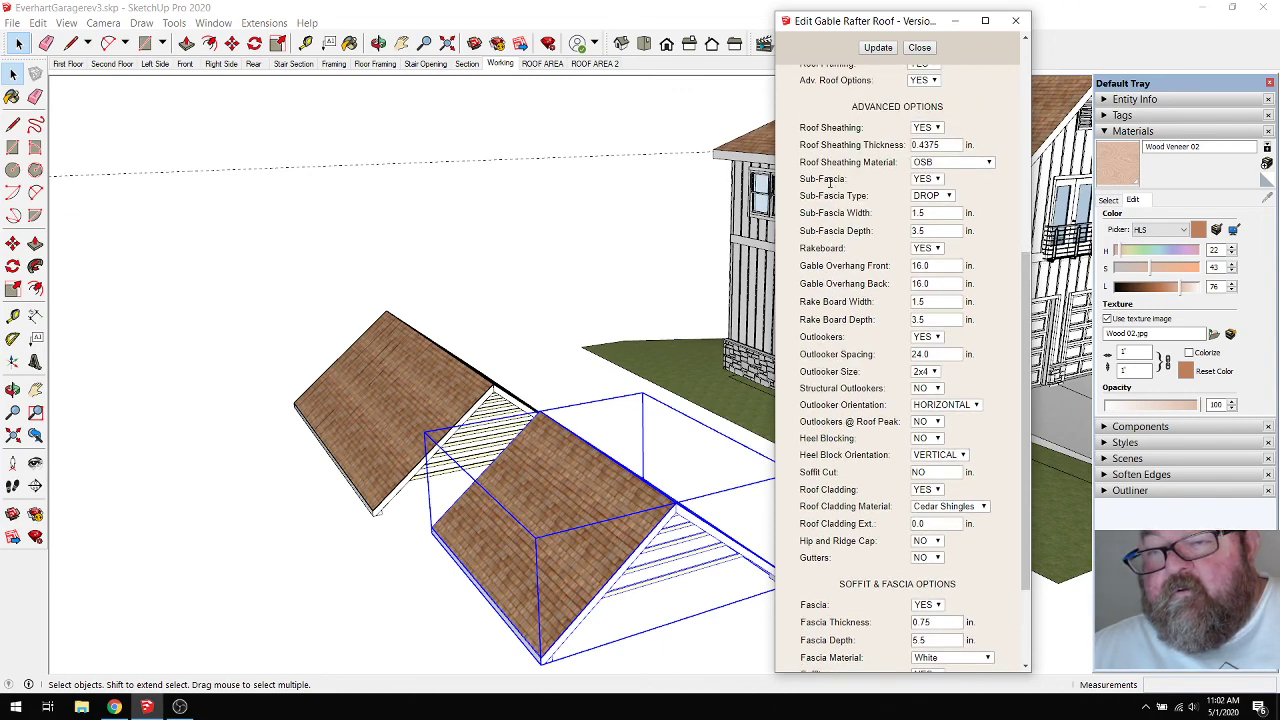
scroll(829, 181, "up", 2)
scroll(830, 280, "up", 4)
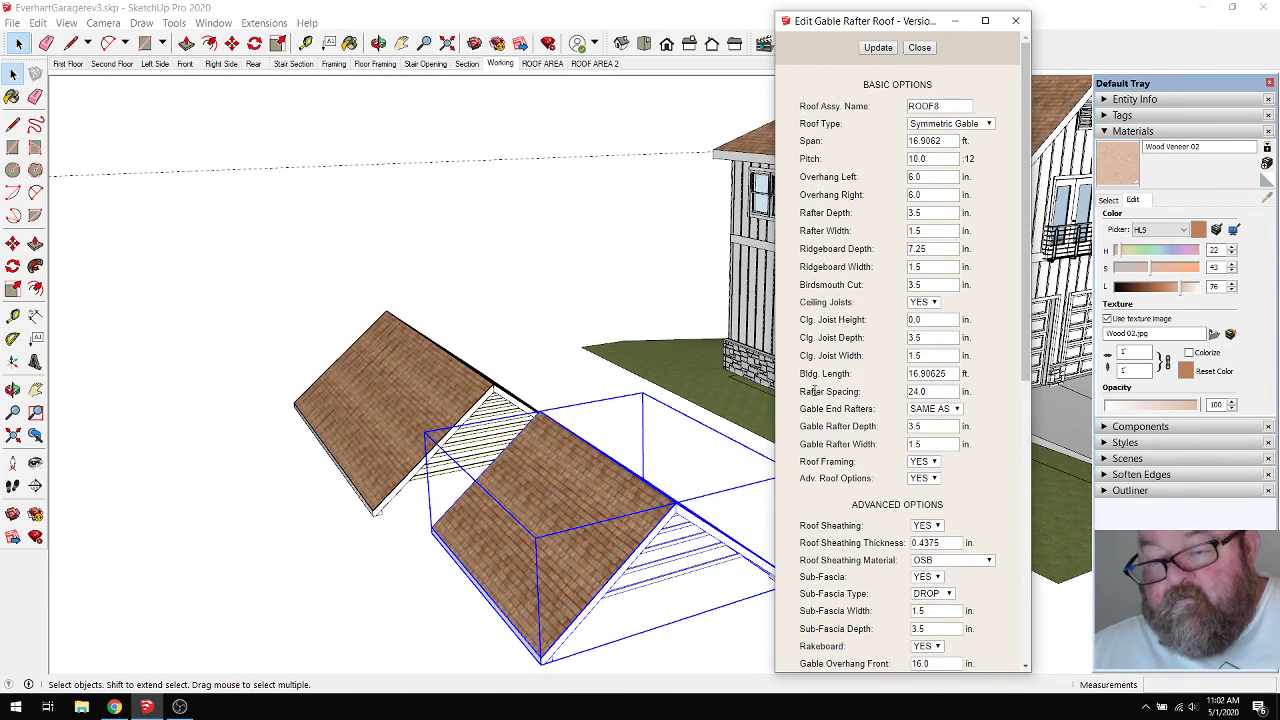
scroll(814, 391, "down", 4)
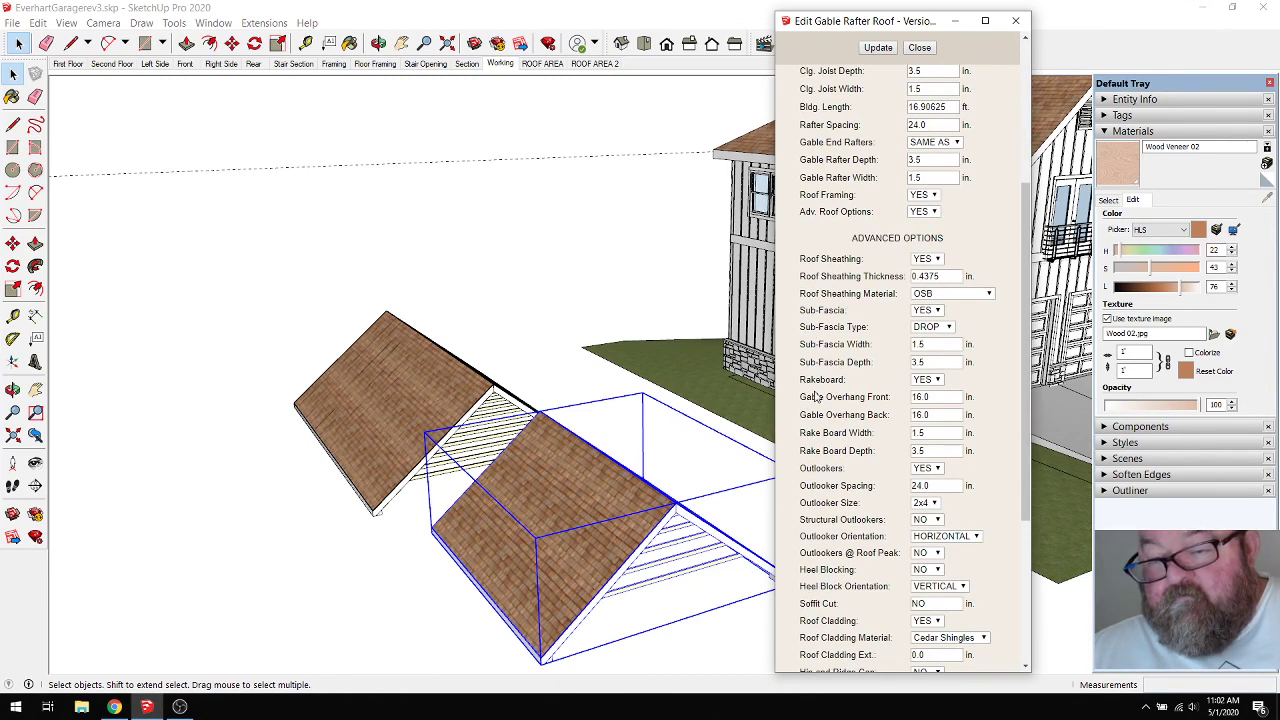
scroll(817, 397, "down", 1)
scroll(818, 437, "down", 1)
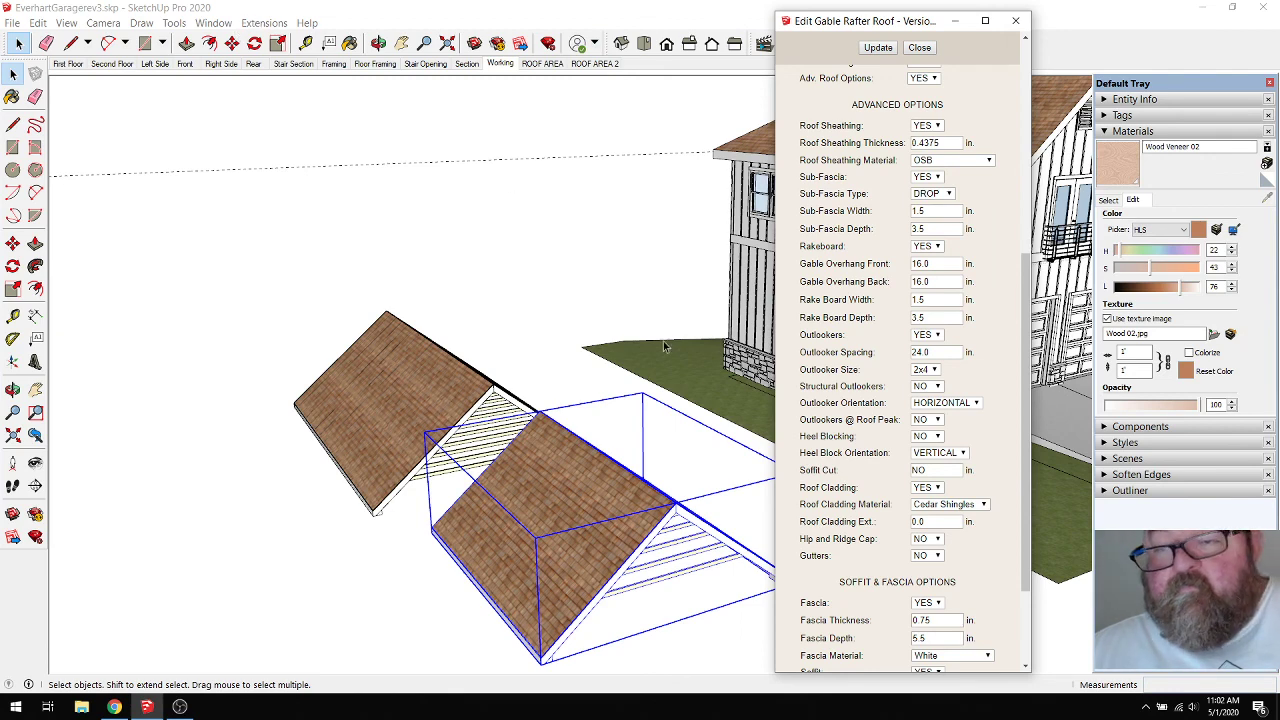
Close the rafter roof editor, then start and cancel another rafter roof.
left_click(919, 47)
left_click(264, 22)
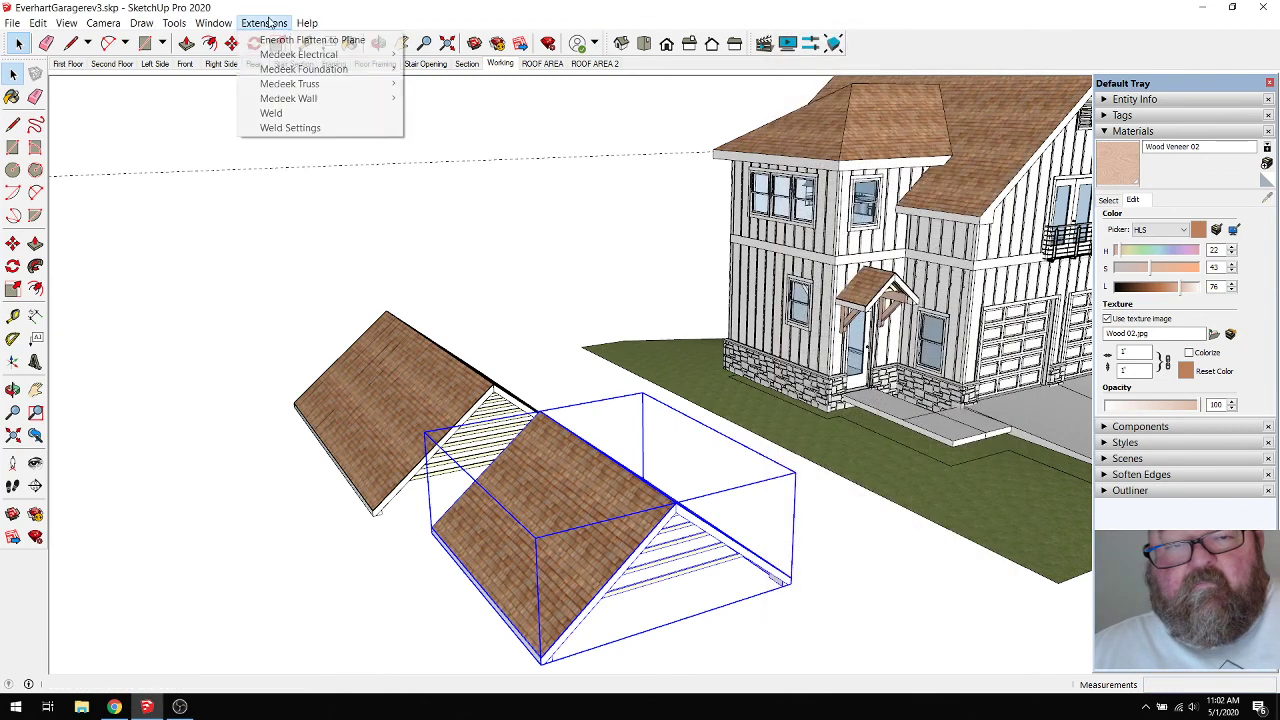
mouse_move(288, 84)
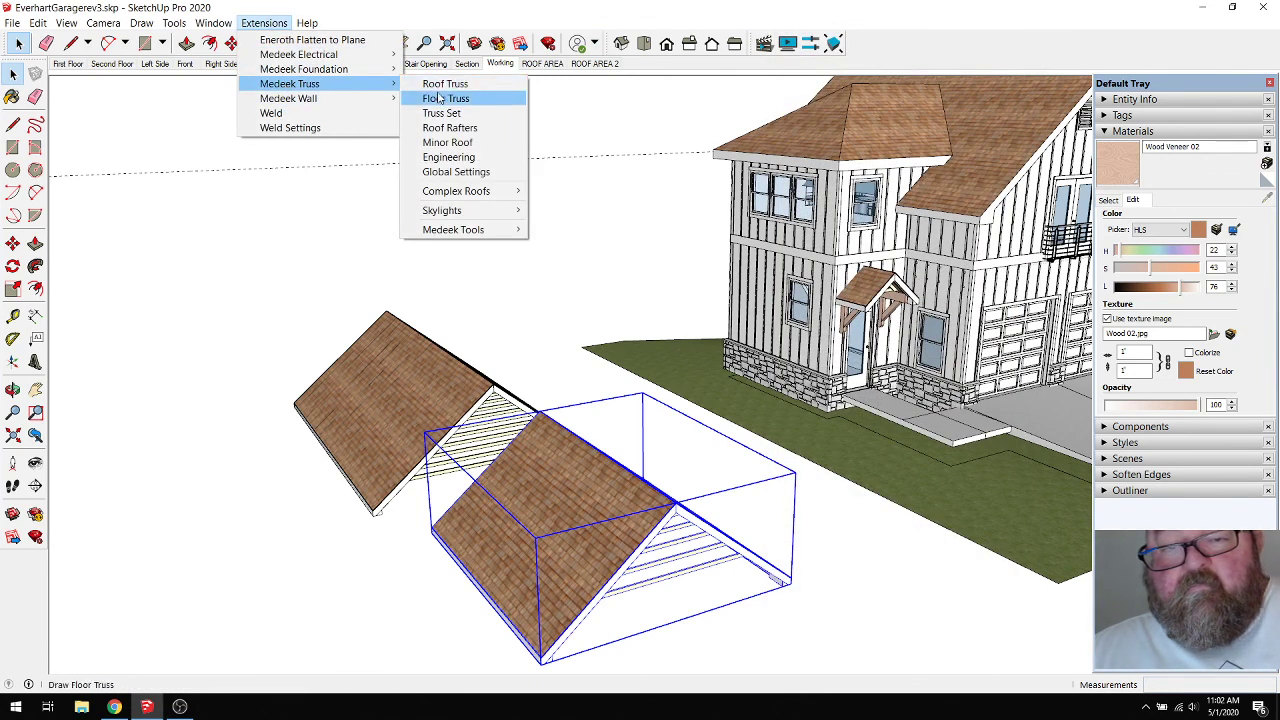
left_click(443, 128)
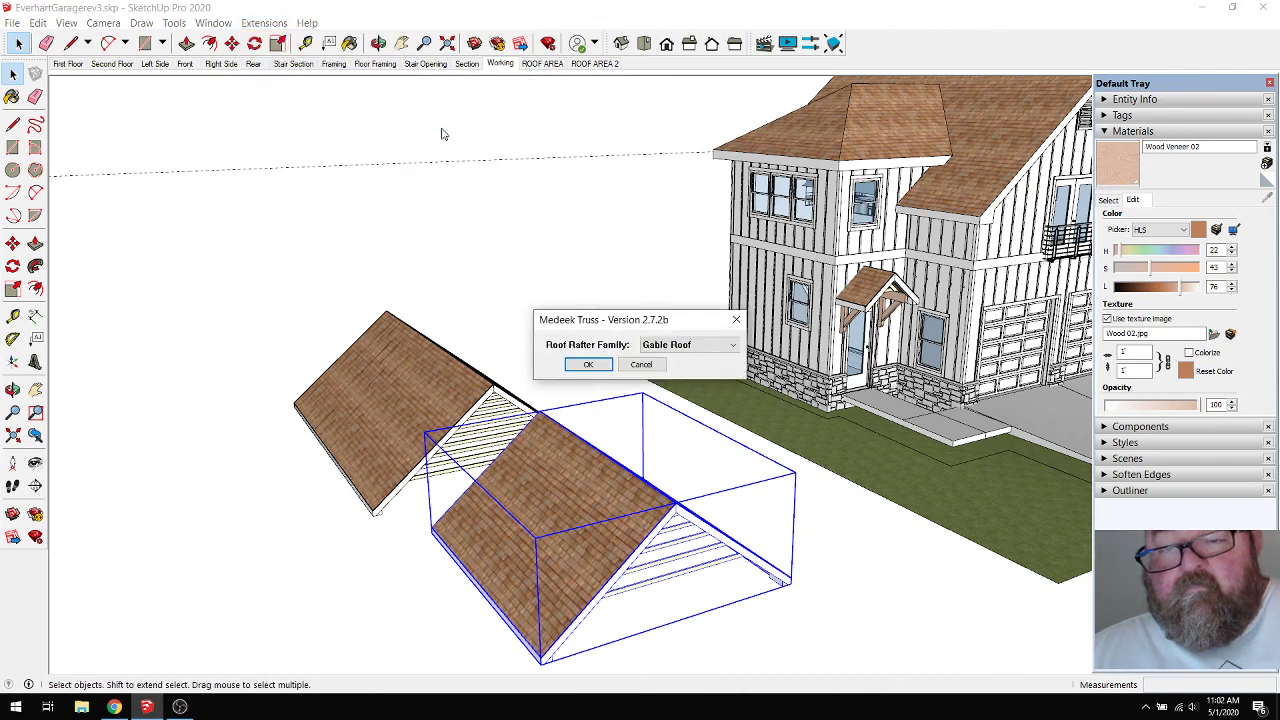
left_click(641, 364)
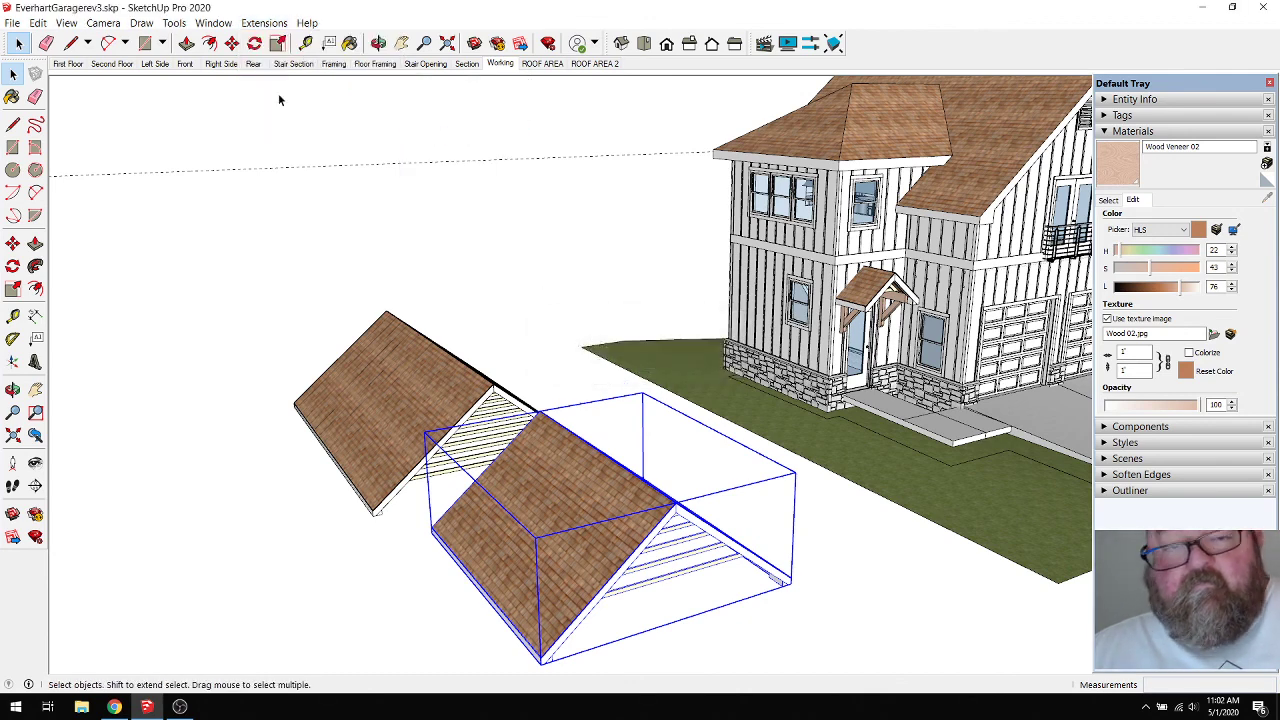
Open Medeek Truss Global Settings and browse the Sheathing, Soffit, Gutter and General tabs, ending on Sheathing.
left_click(264, 23)
mouse_move(330, 84)
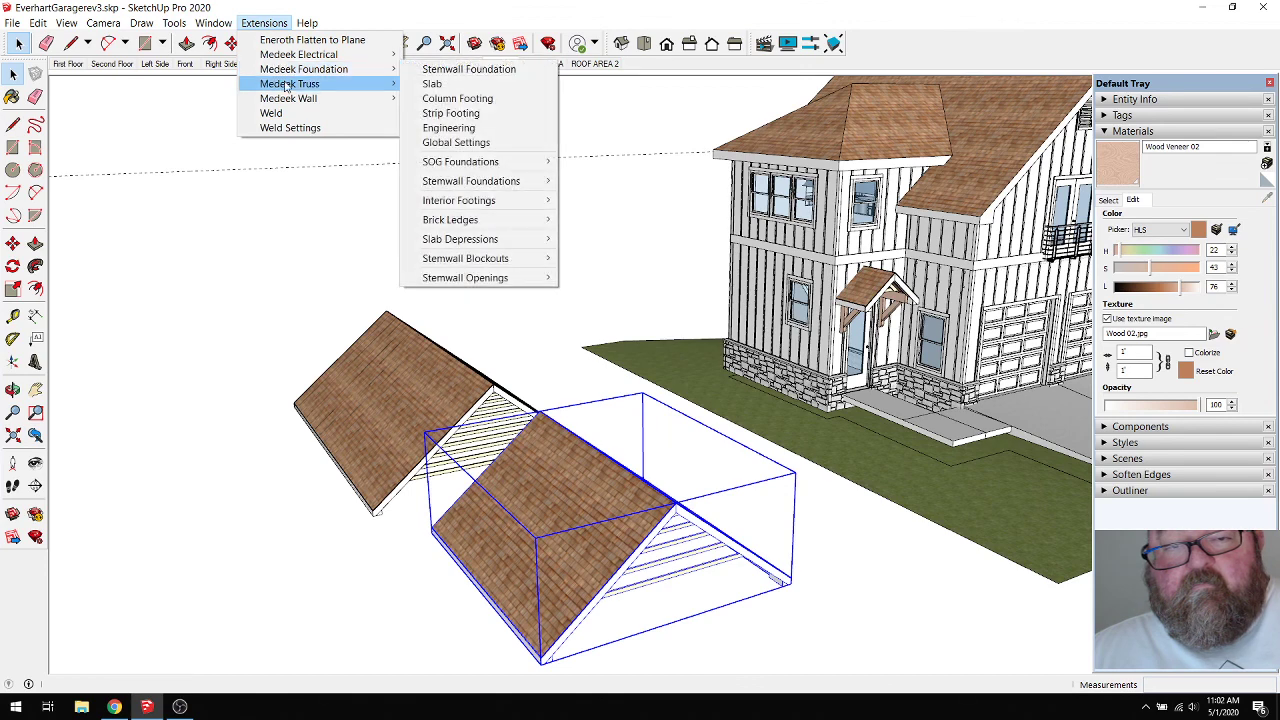
left_click(450, 172)
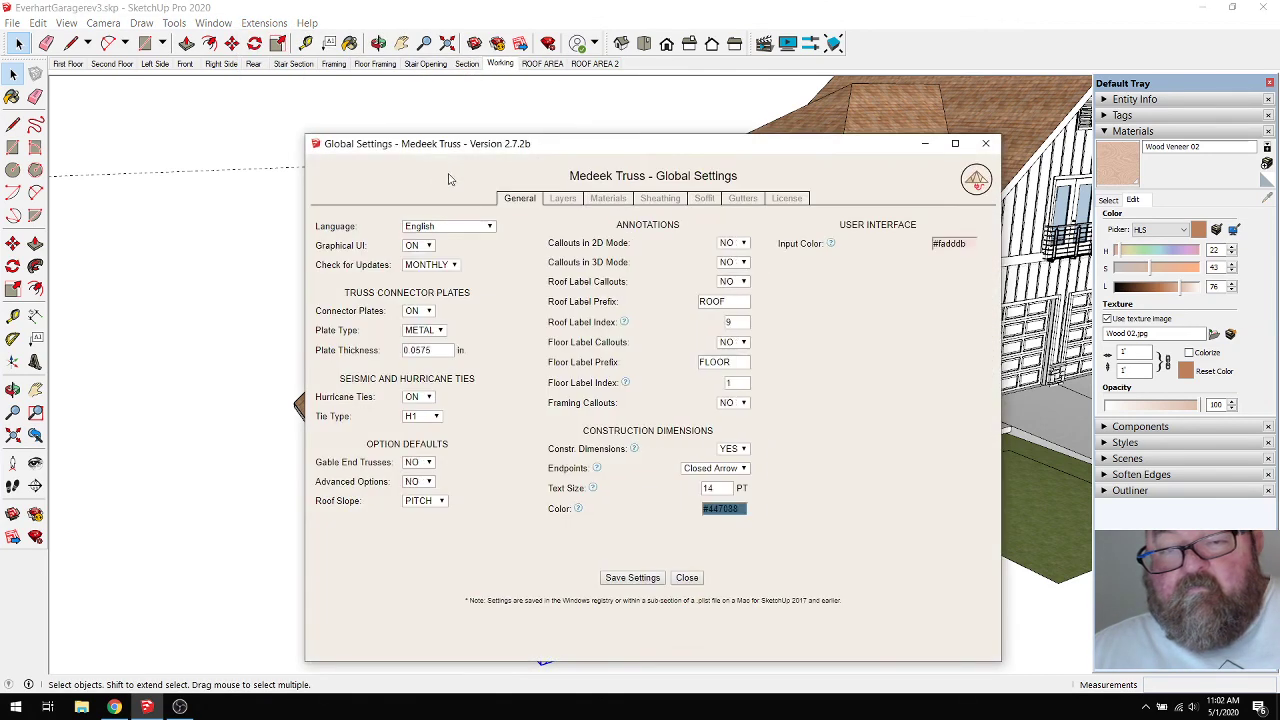
left_click(660, 199)
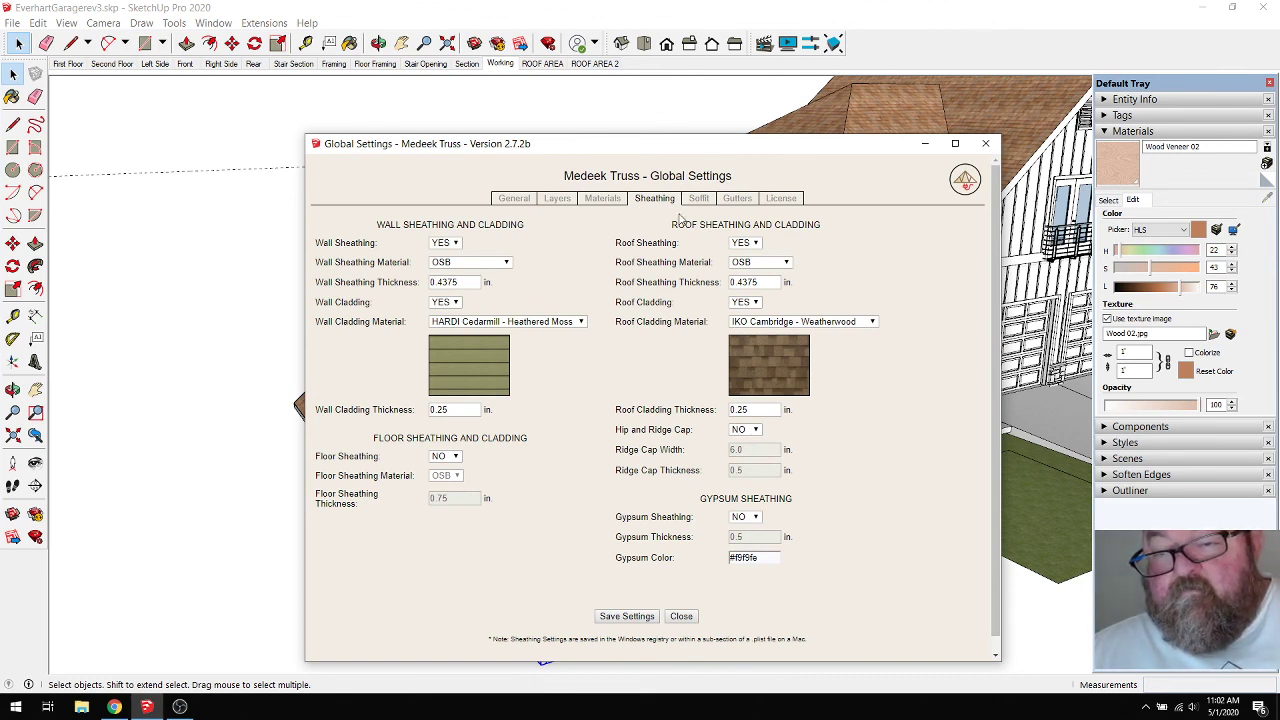
left_click(697, 200)
left_click(743, 200)
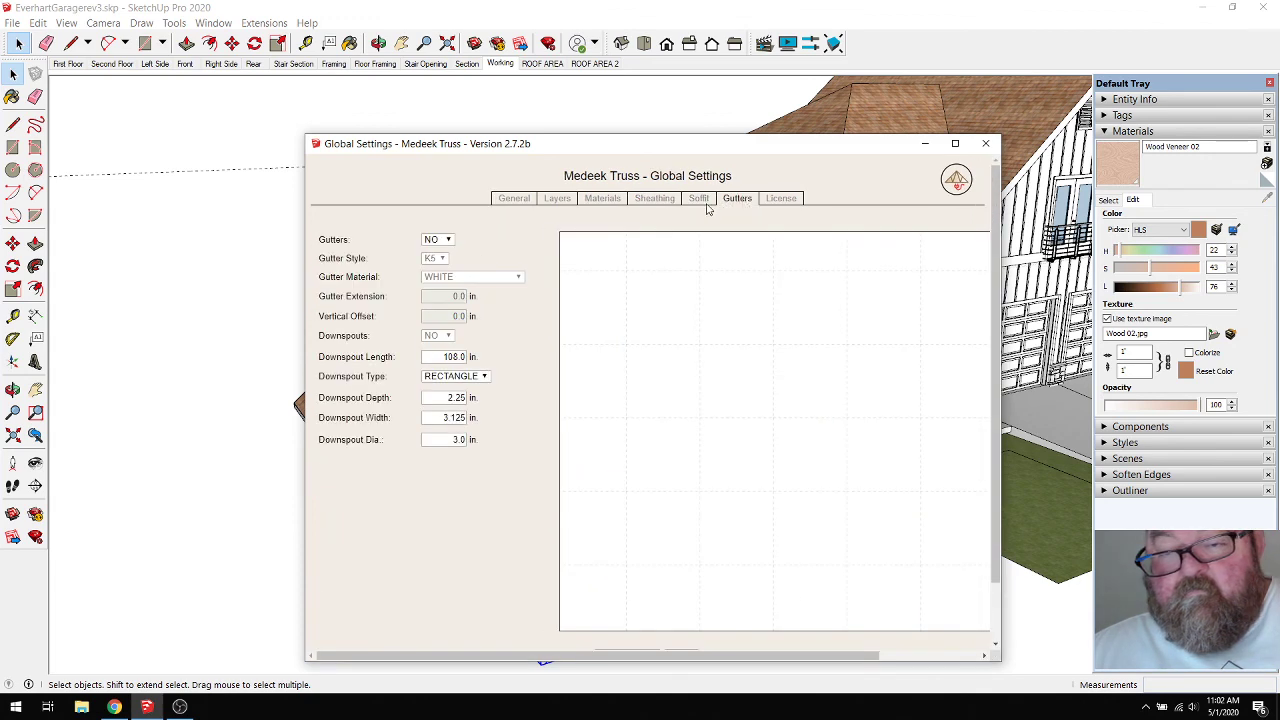
left_click(522, 201)
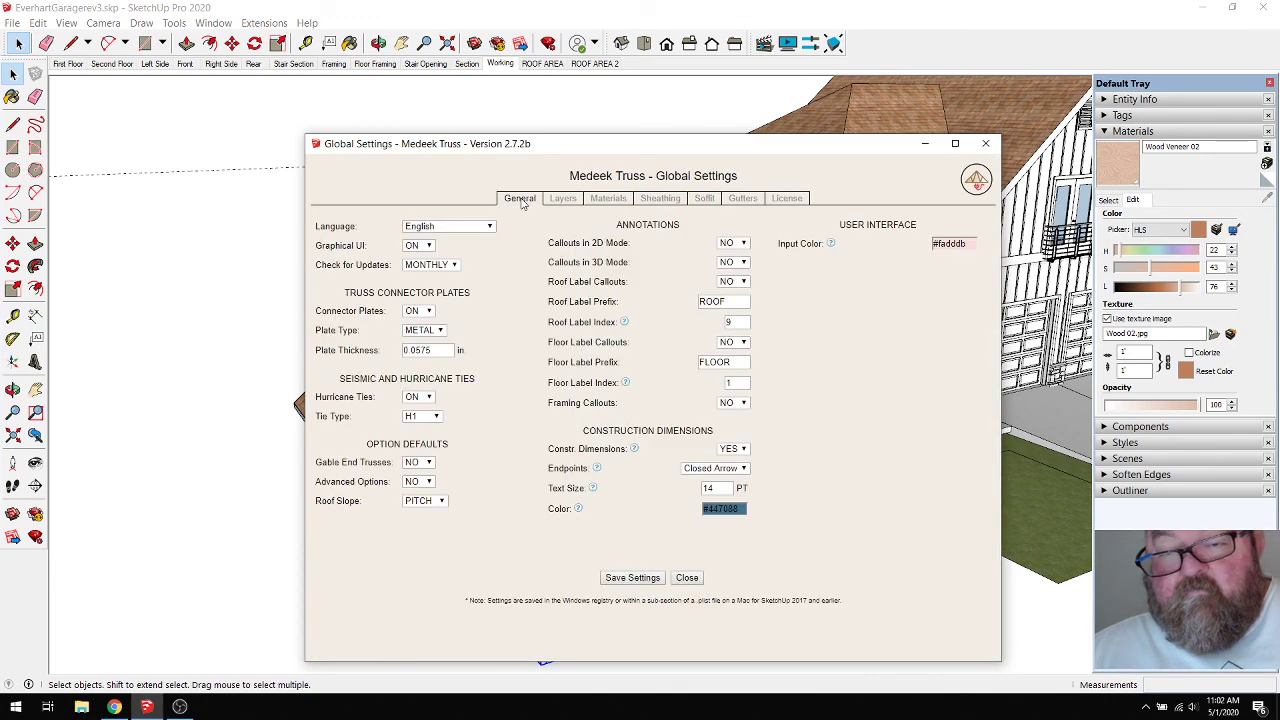
left_click(660, 199)
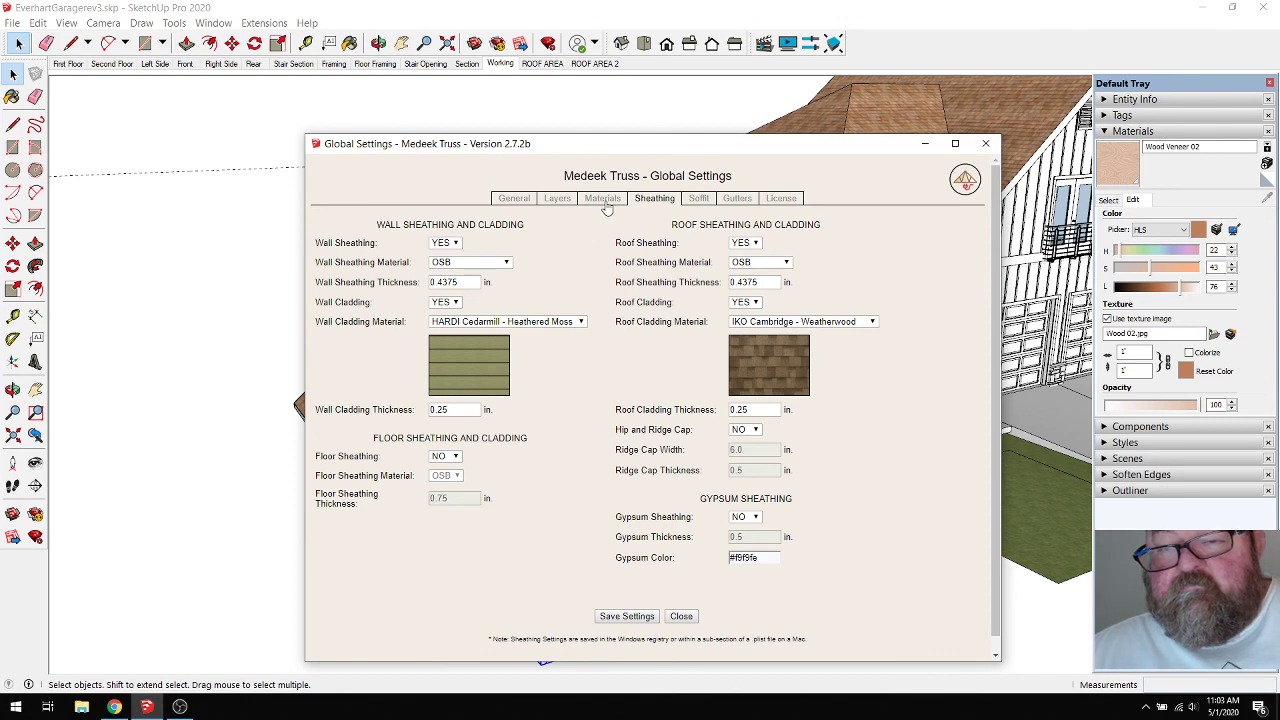
left_click(677, 617)
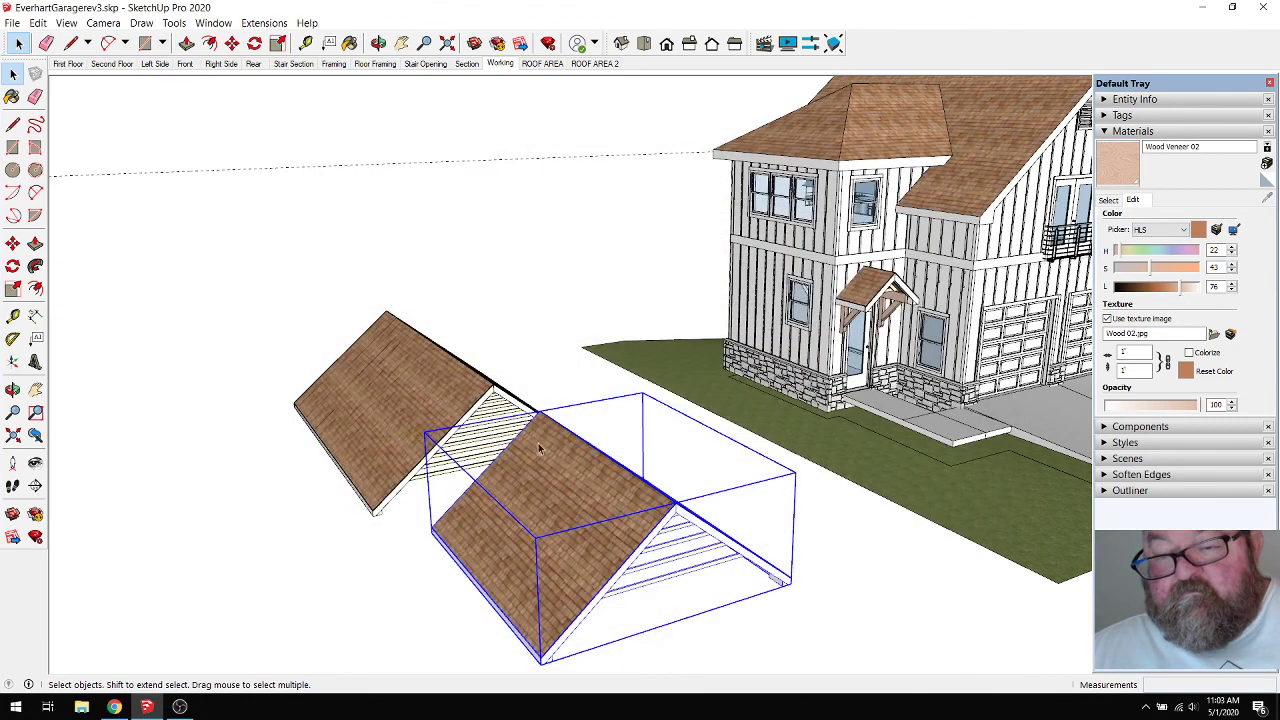
right_click(576, 478)
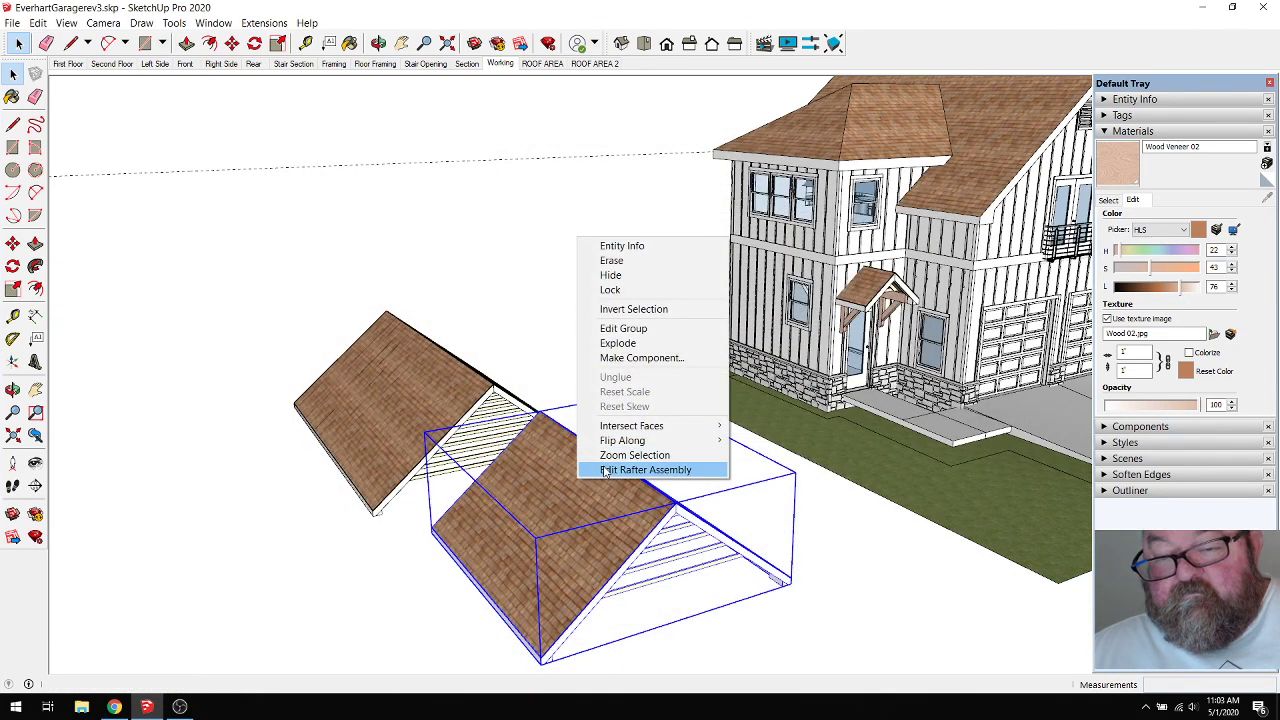
left_click(466, 395)
right_click(466, 395)
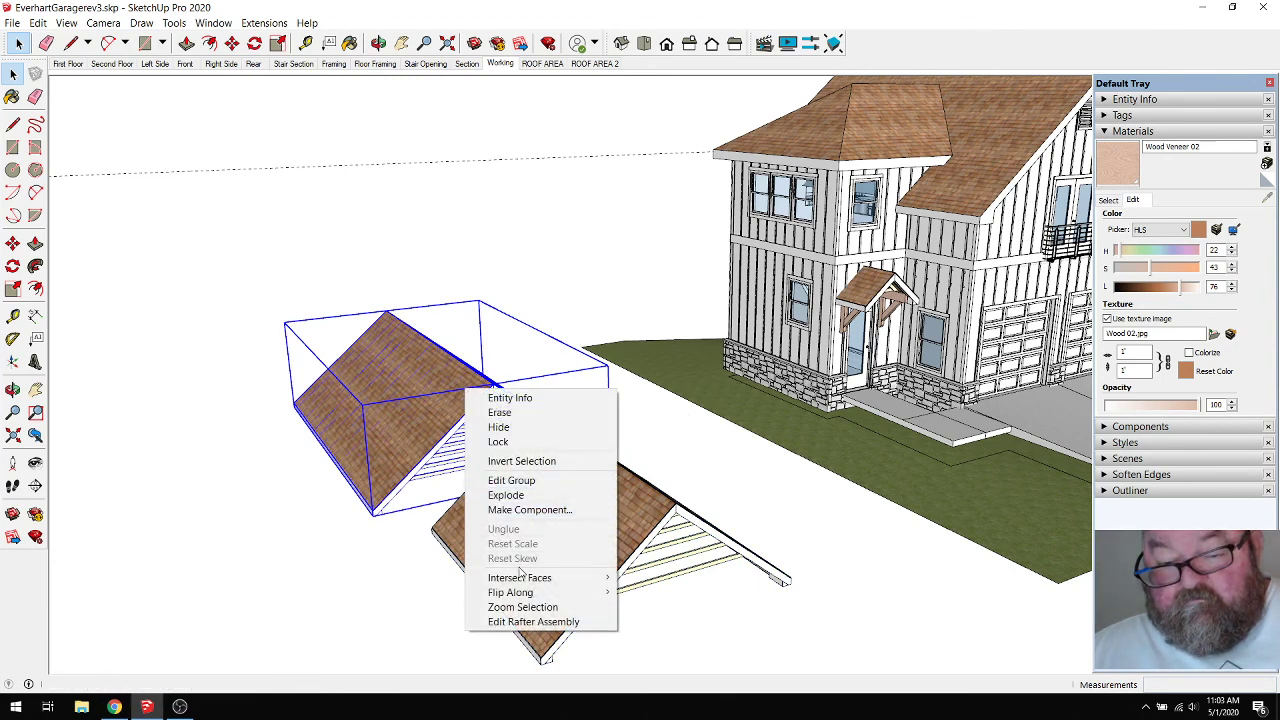
left_click(533, 621)
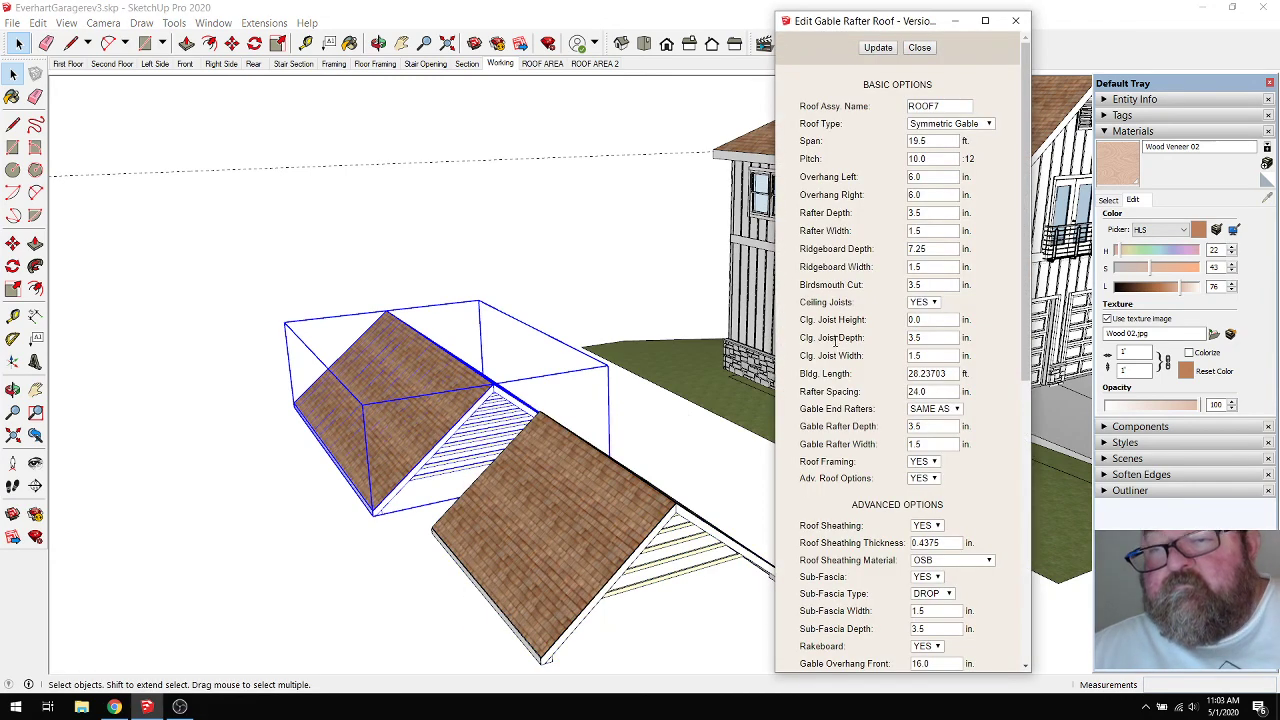
scroll(835, 340, "down", 3)
scroll(828, 335, "up", 3)
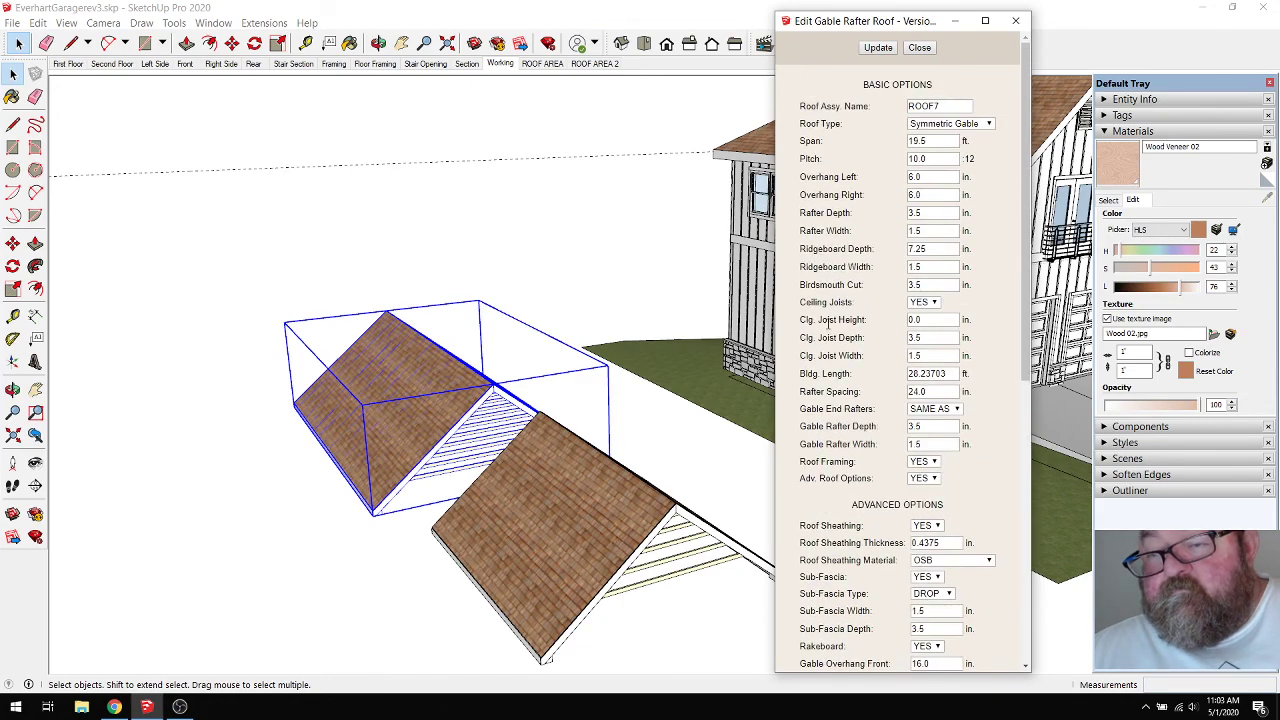
scroll(828, 322, "down", 3)
scroll(828, 322, "down", 2)
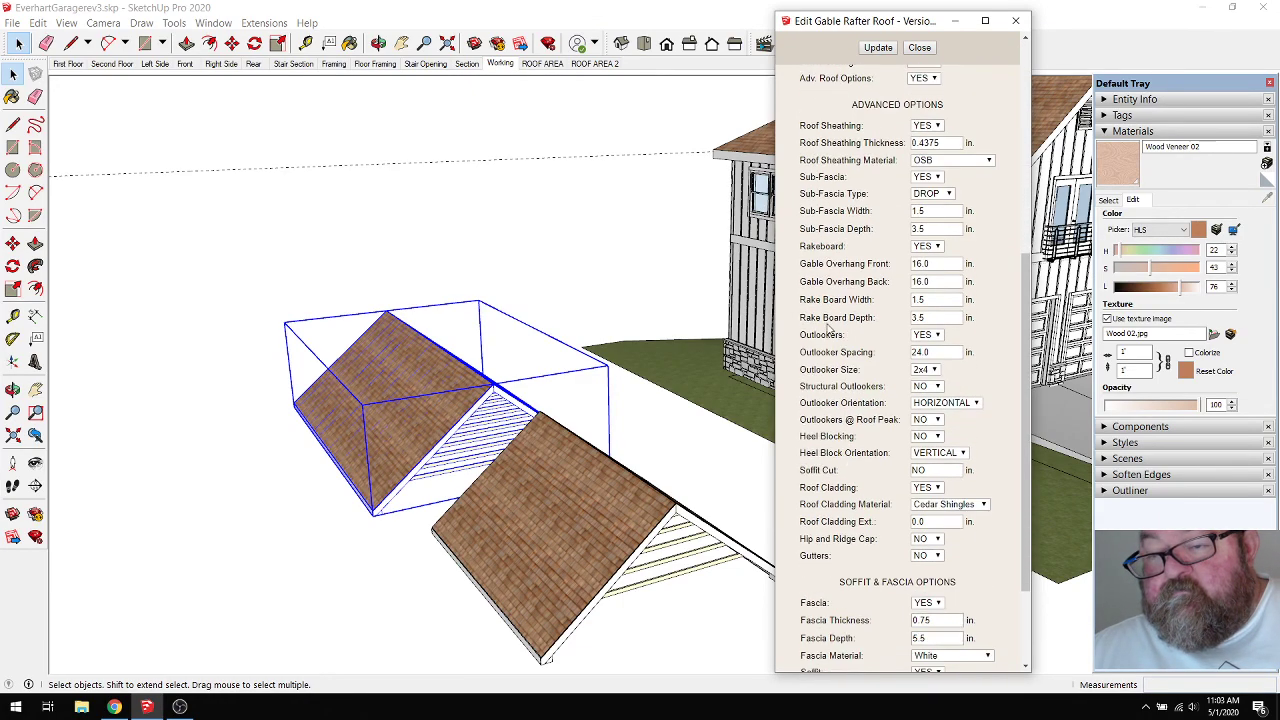
scroll(828, 330, "down", 1)
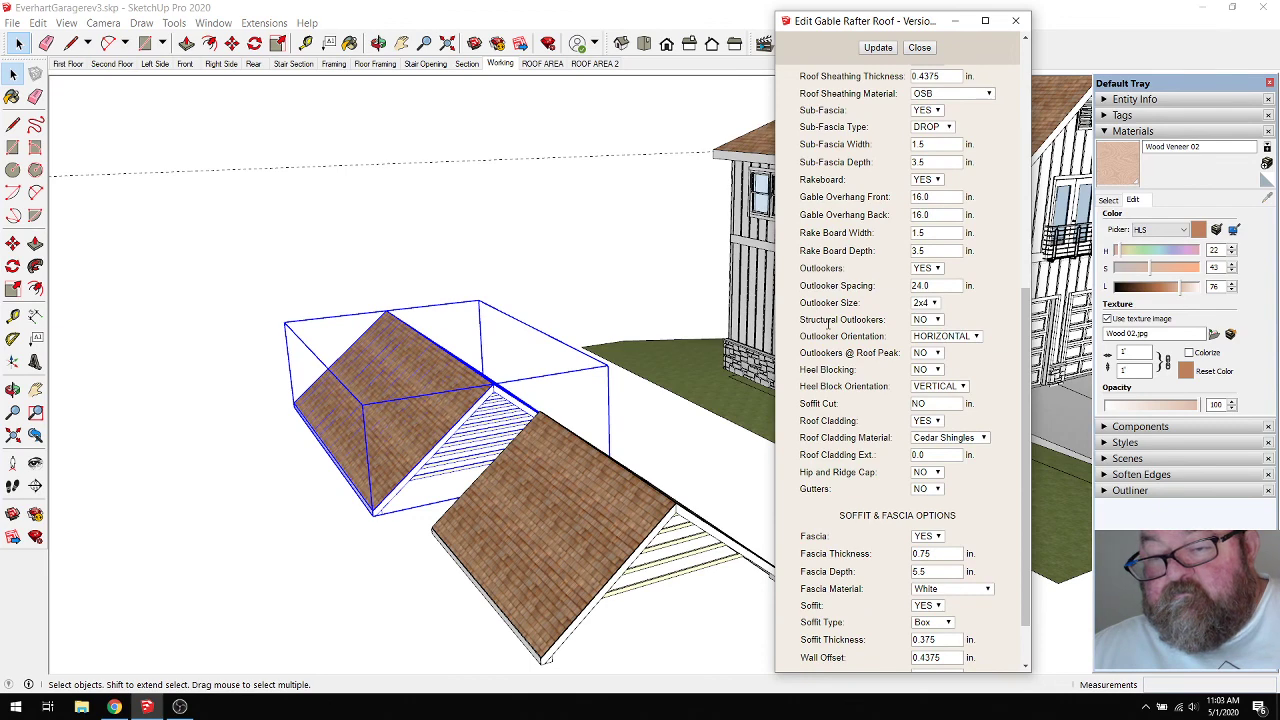
scroll(828, 322, "down", 1)
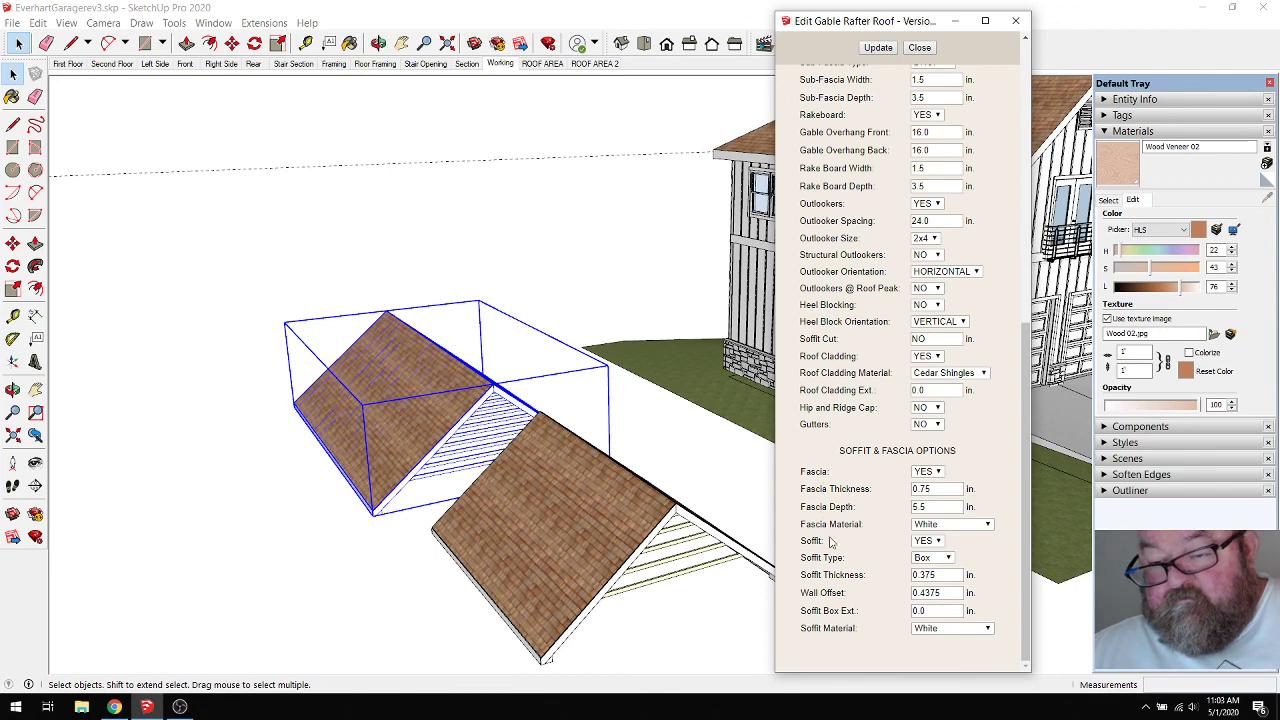
scroll(840, 612, "up", 8)
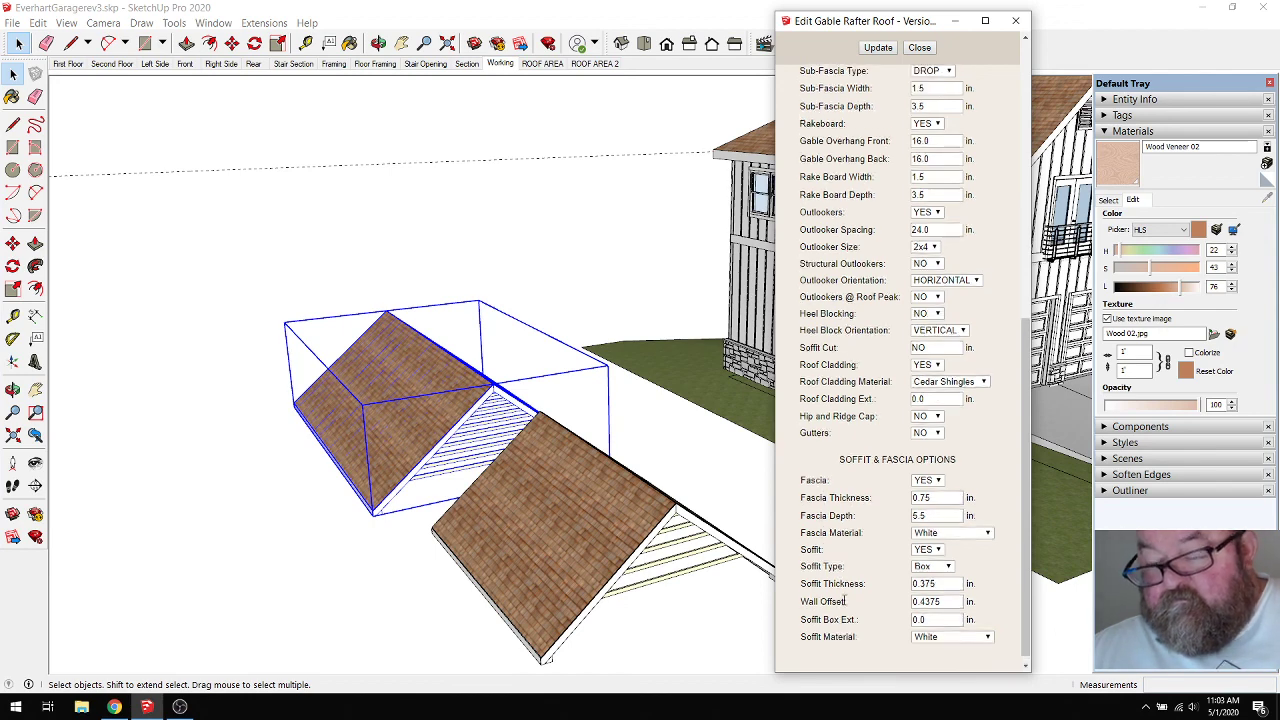
left_click(919, 47)
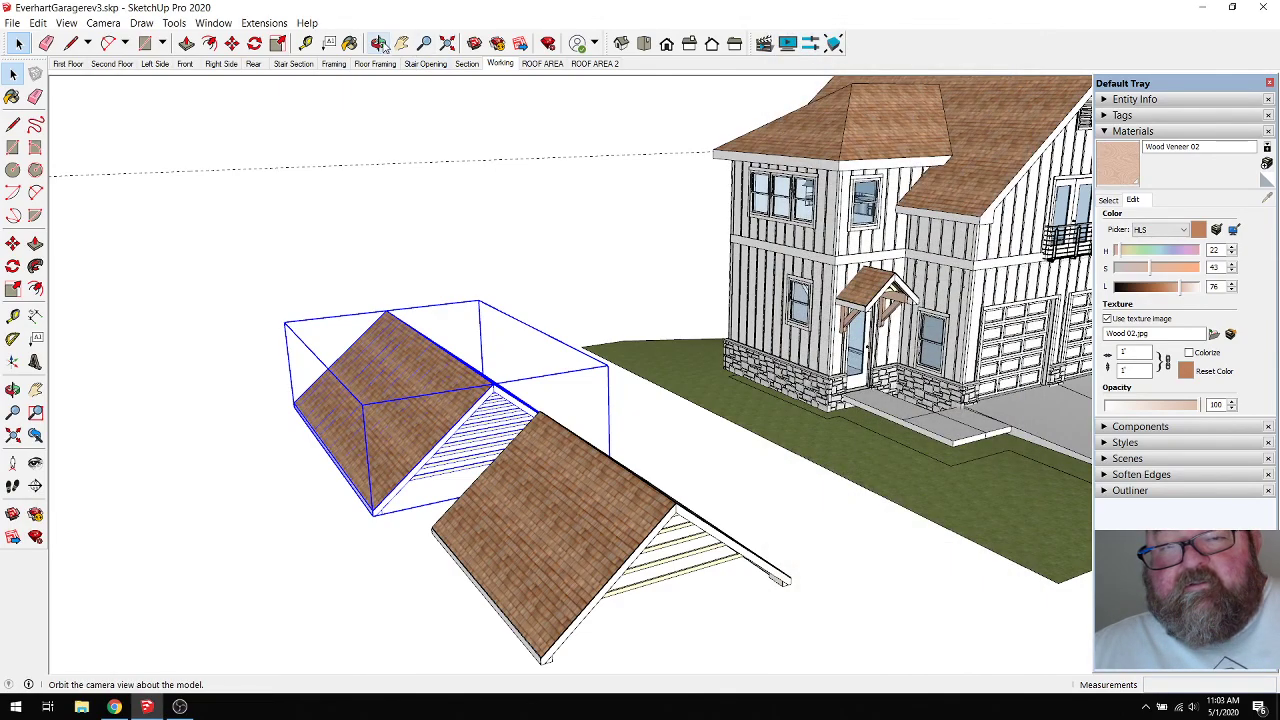
Erase the left demo rafter roof group with the Eraser.
left_click(378, 43)
left_click_drag(449, 394, 533, 390)
scroll(533, 390, "up", 4)
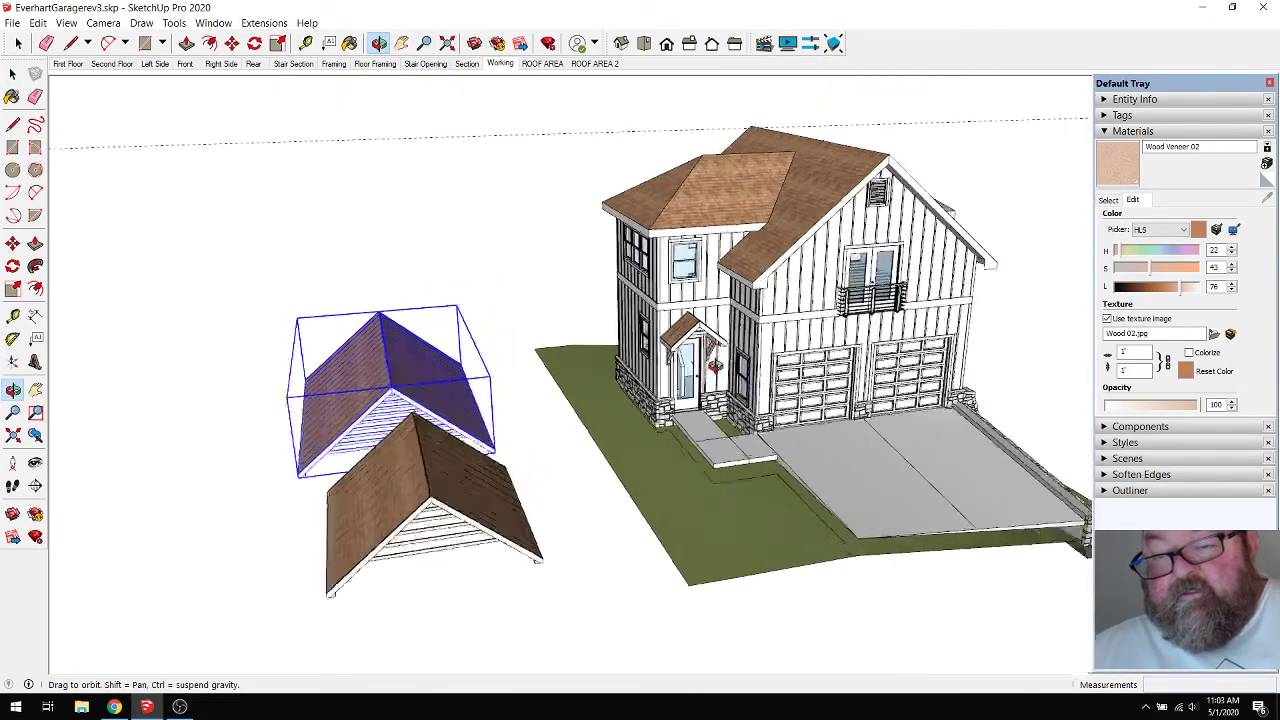
scroll(560, 420, "down", 3)
scroll(578, 443, "up", 2)
left_click_drag(578, 443, 585, 445)
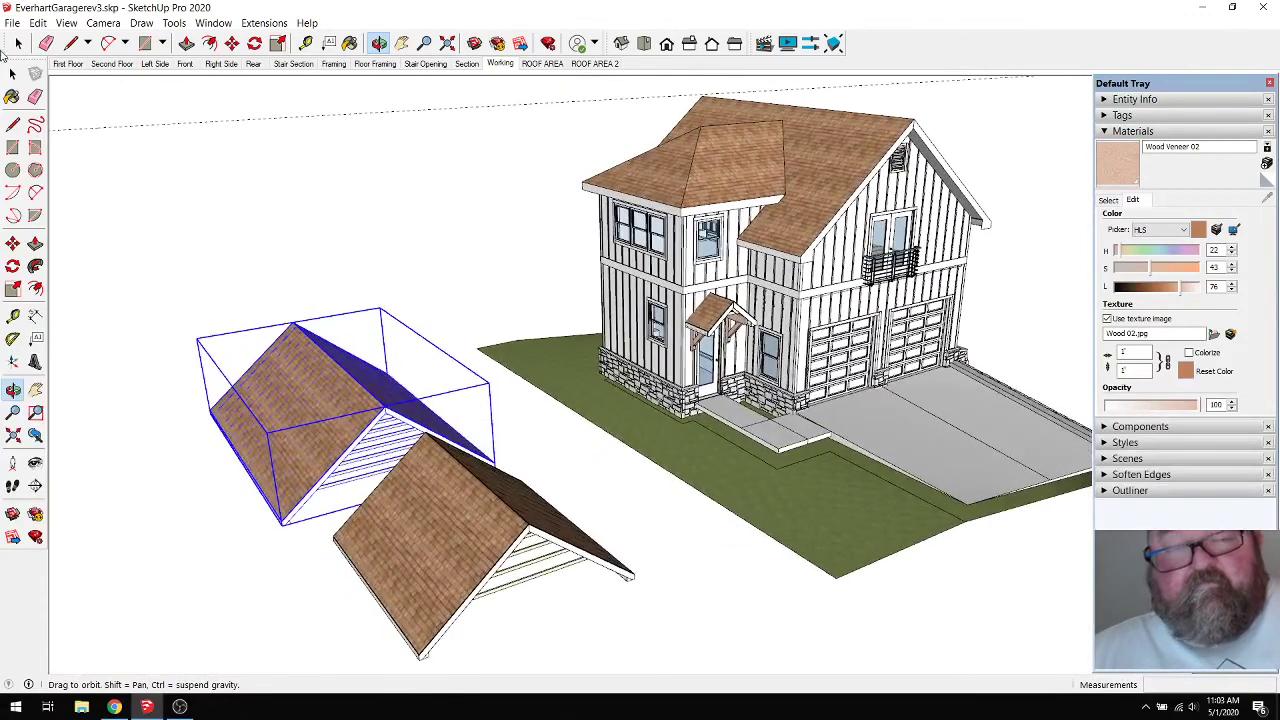
left_click(46, 43)
left_click(341, 340)
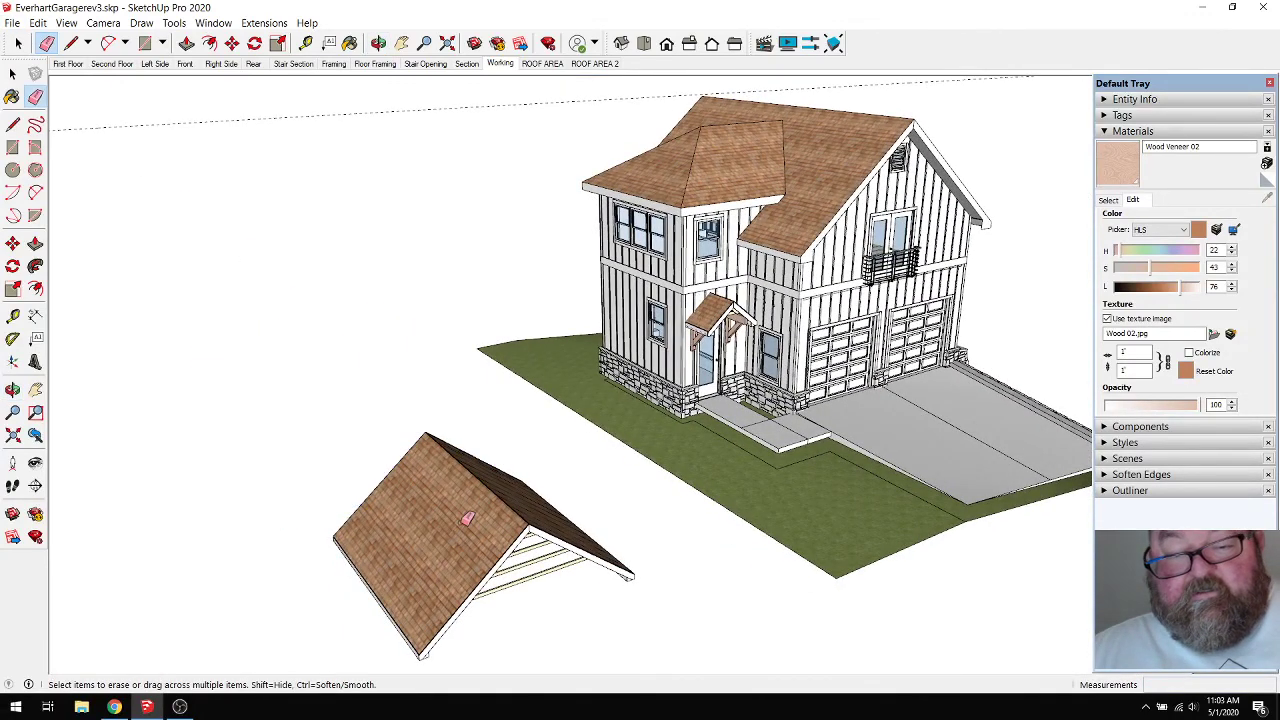
Select the remaining demo roof group and delete it.
left_click(20, 45)
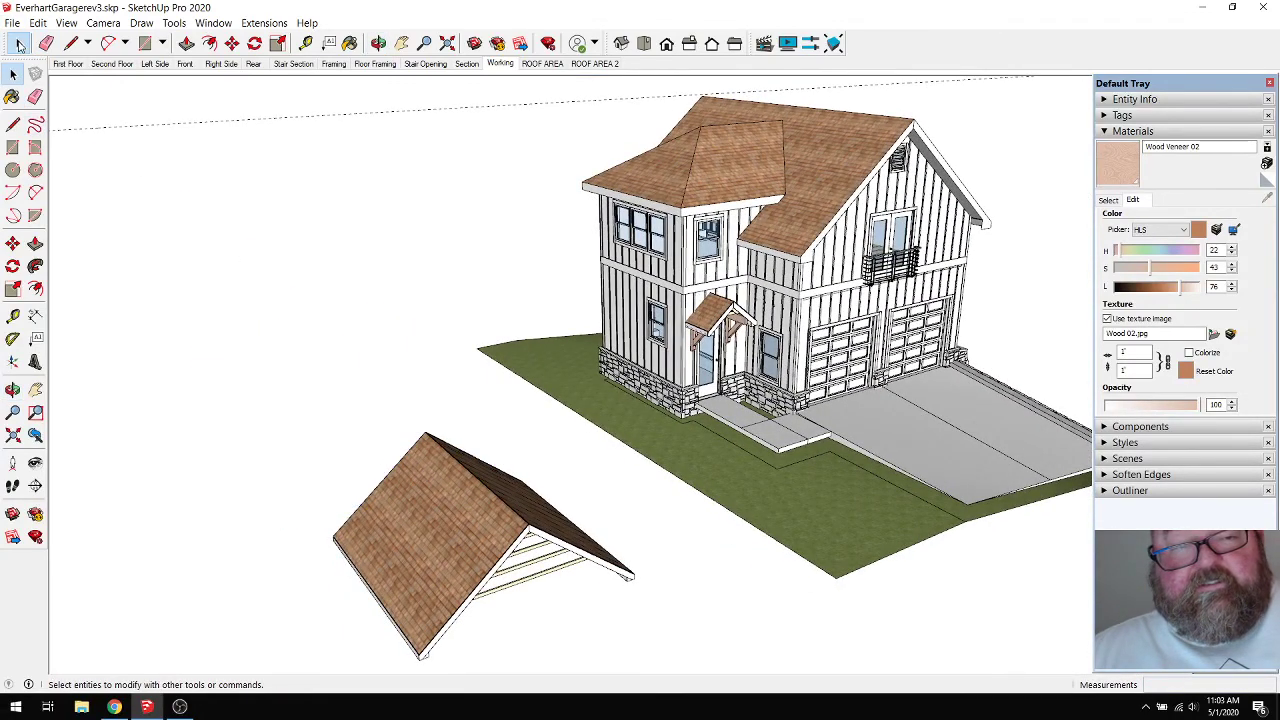
left_click(440, 504)
key("Delete")
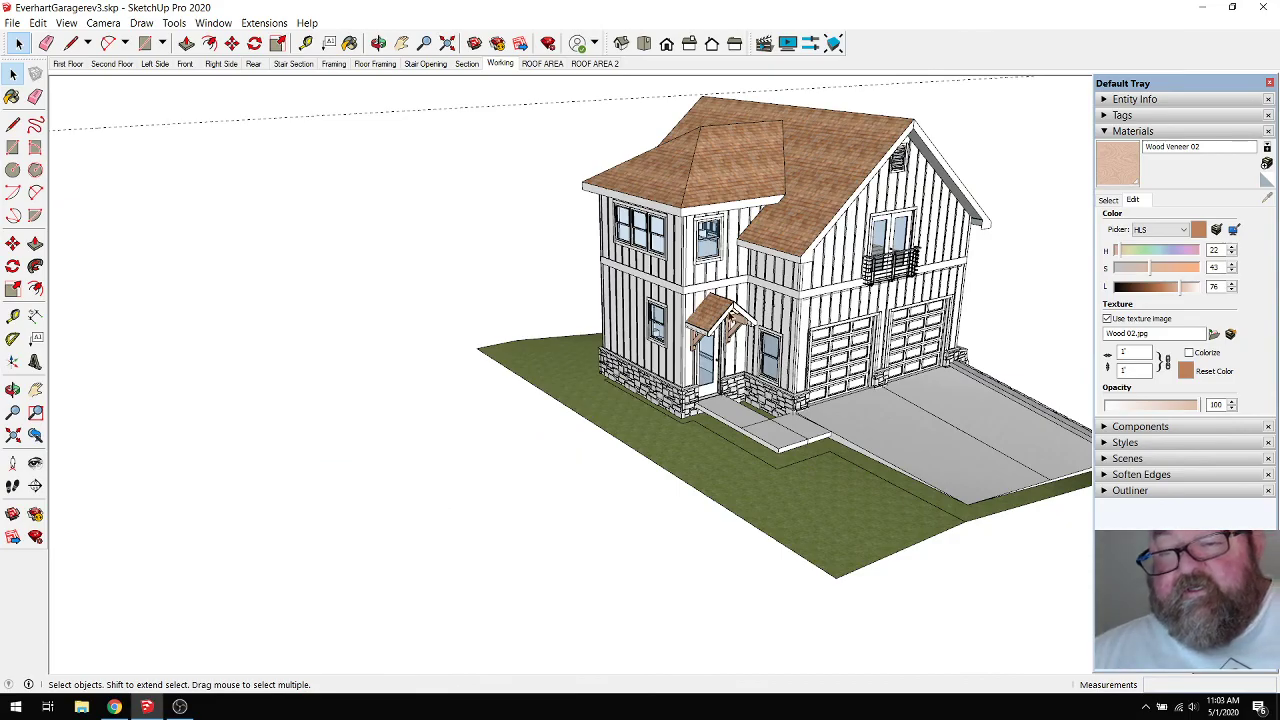
scroll(730, 316, "up", 5)
left_click(377, 45)
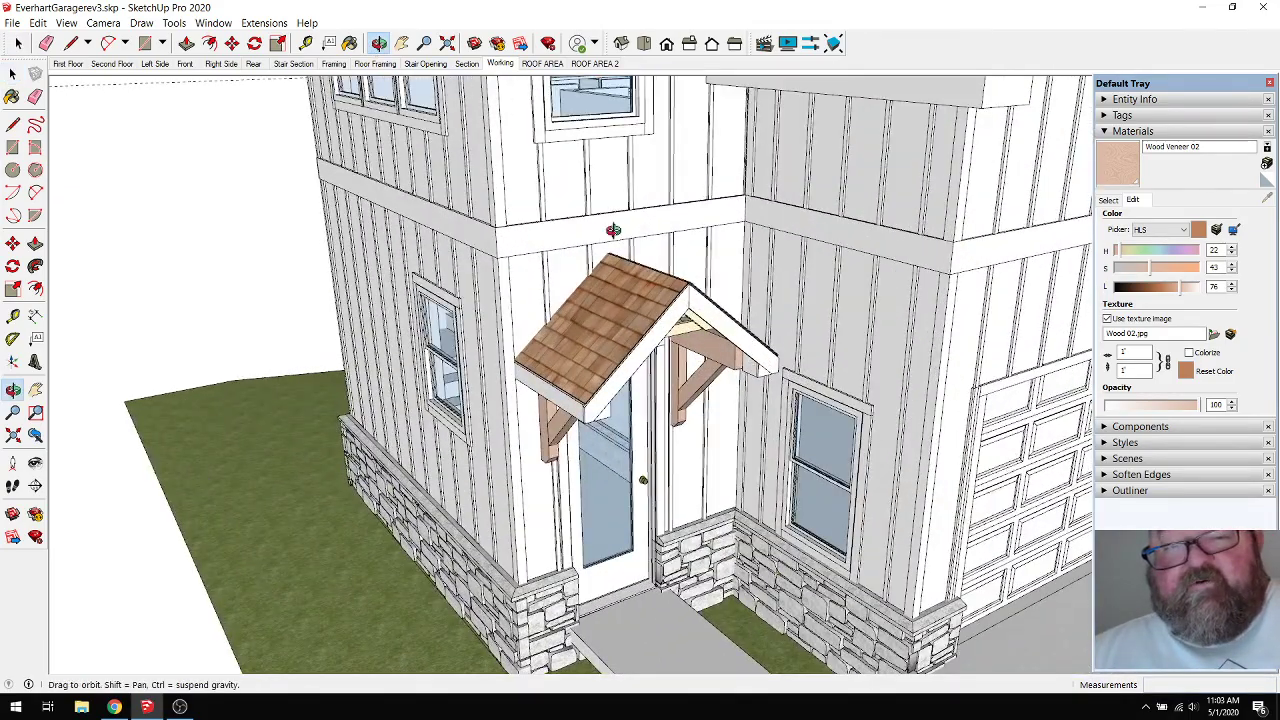
left_click_drag(606, 223, 660, 302)
scroll(668, 298, "up", 3)
scroll(681, 287, "up", 5)
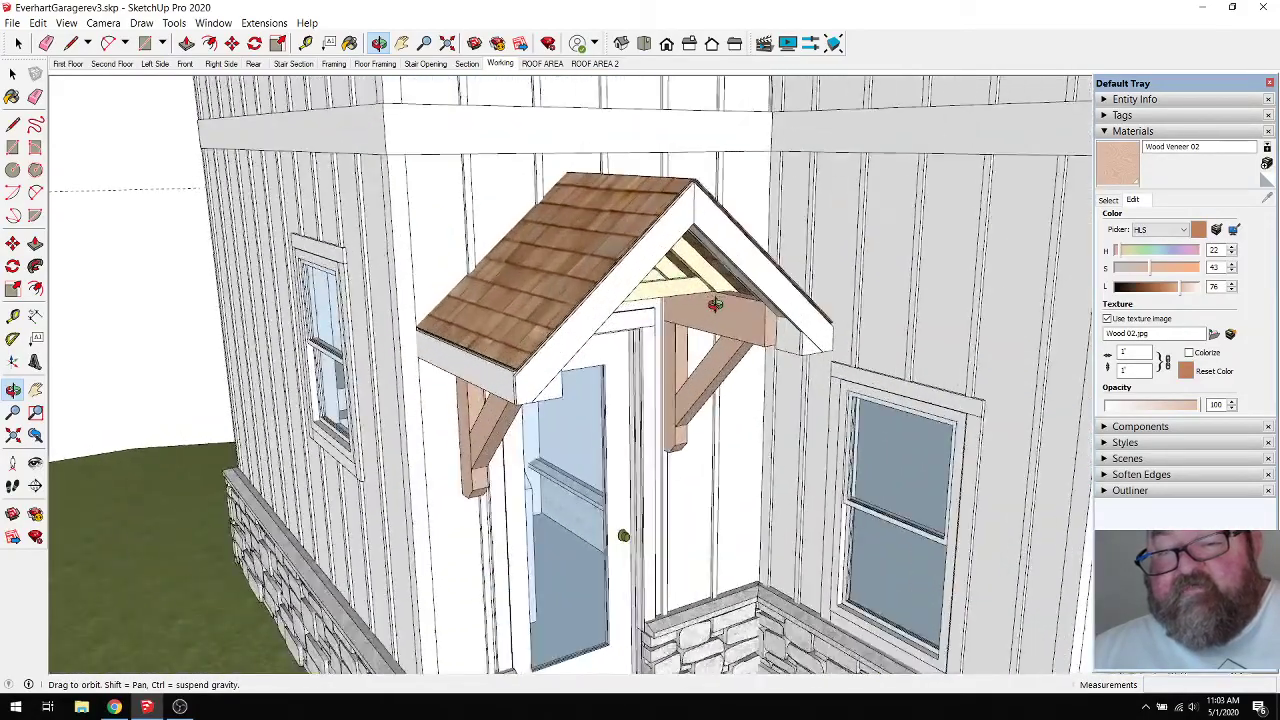
scroll(771, 288, "up", 5)
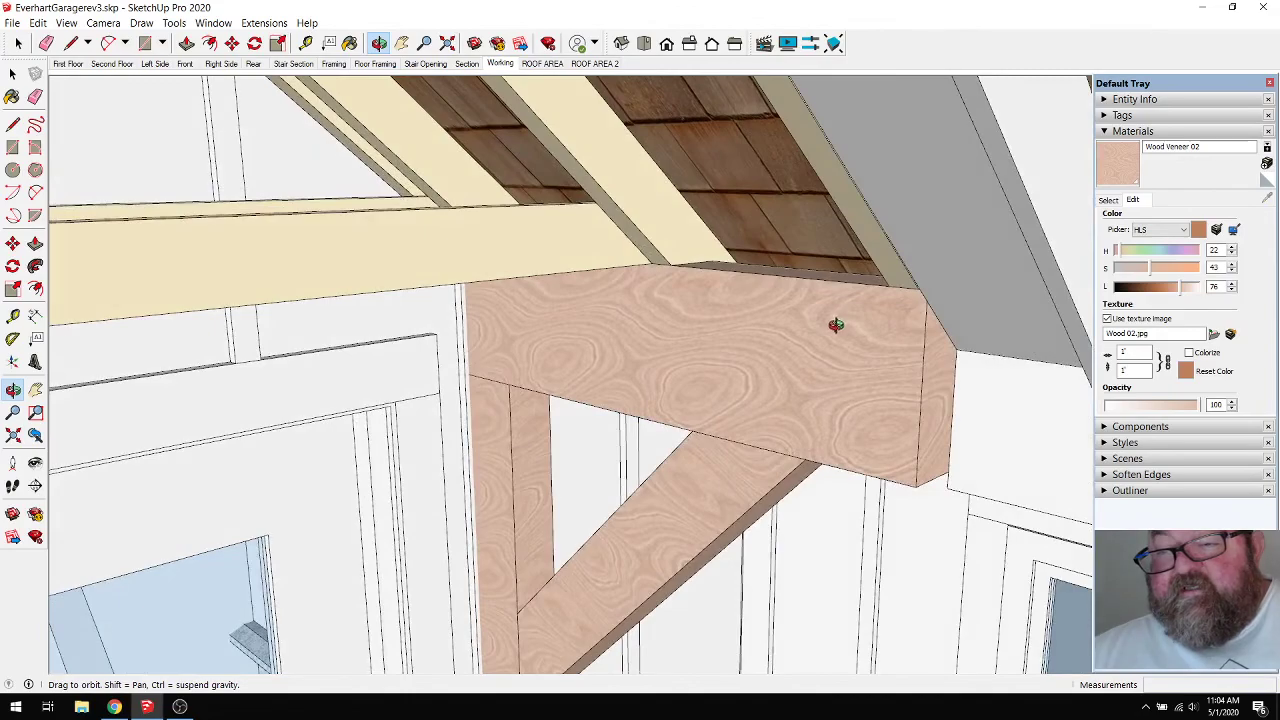
left_click_drag(831, 323, 818, 328)
scroll(800, 320, "down", 8)
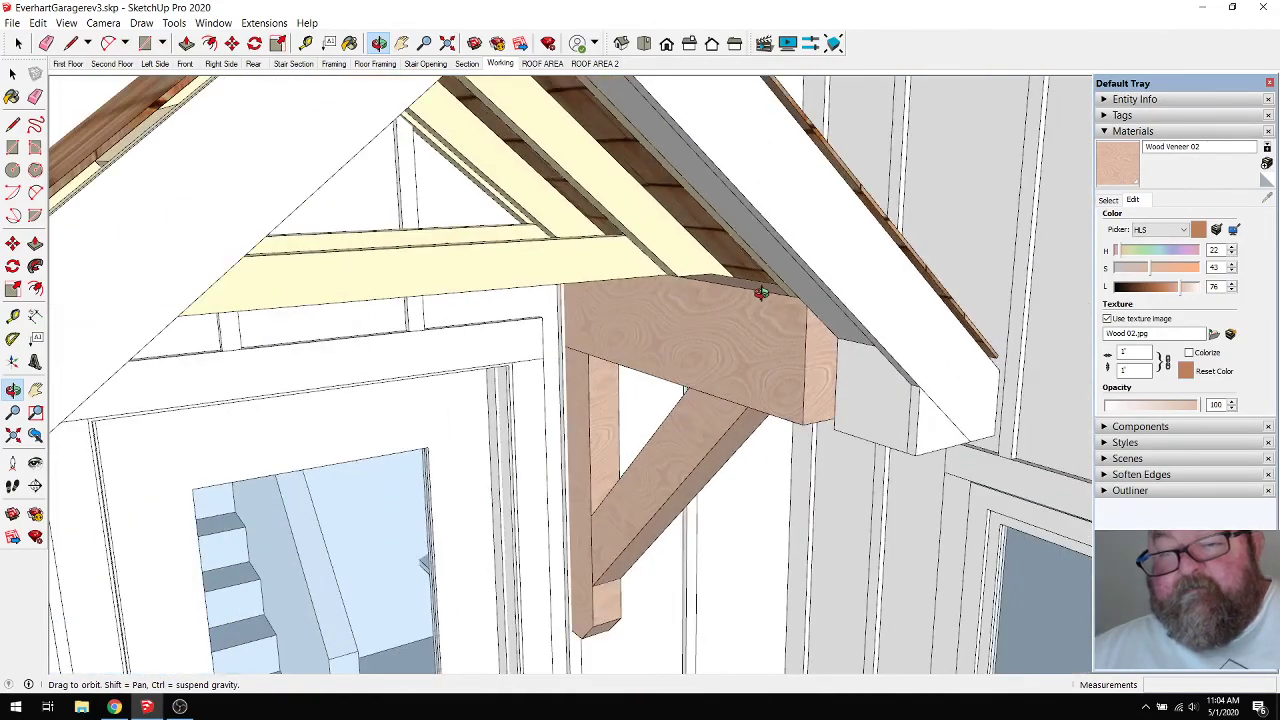
scroll(748, 307, "down", 3)
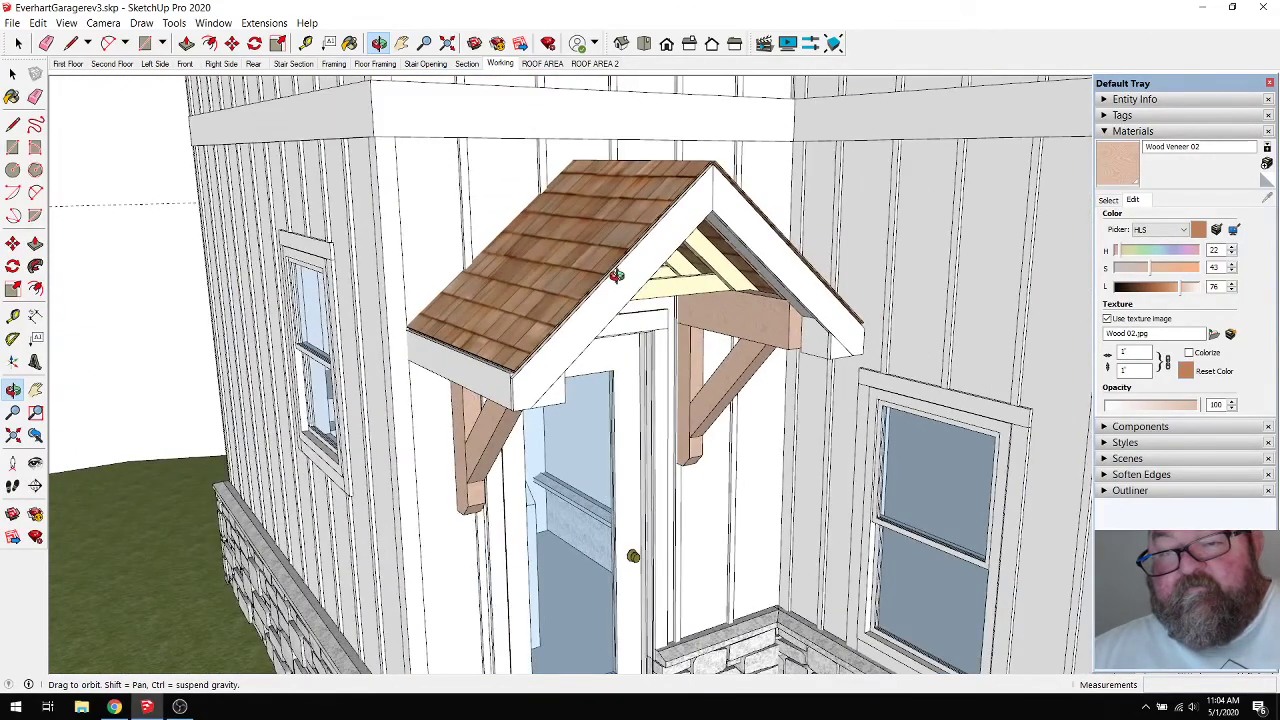
left_click_drag(617, 276, 531, 277)
scroll(531, 277, "up", 3)
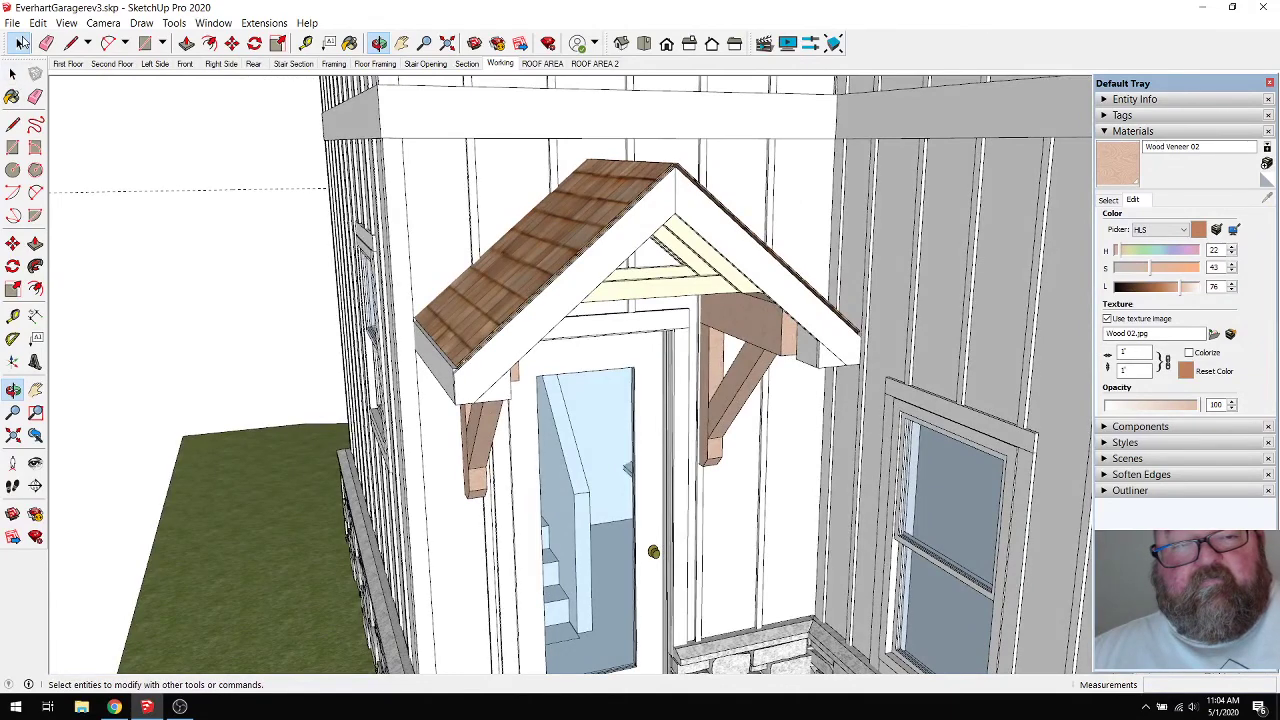
Select the porch roof group, show it in Entity Info and open its Tag dropdown.
left_click(12, 73)
left_click(537, 228)
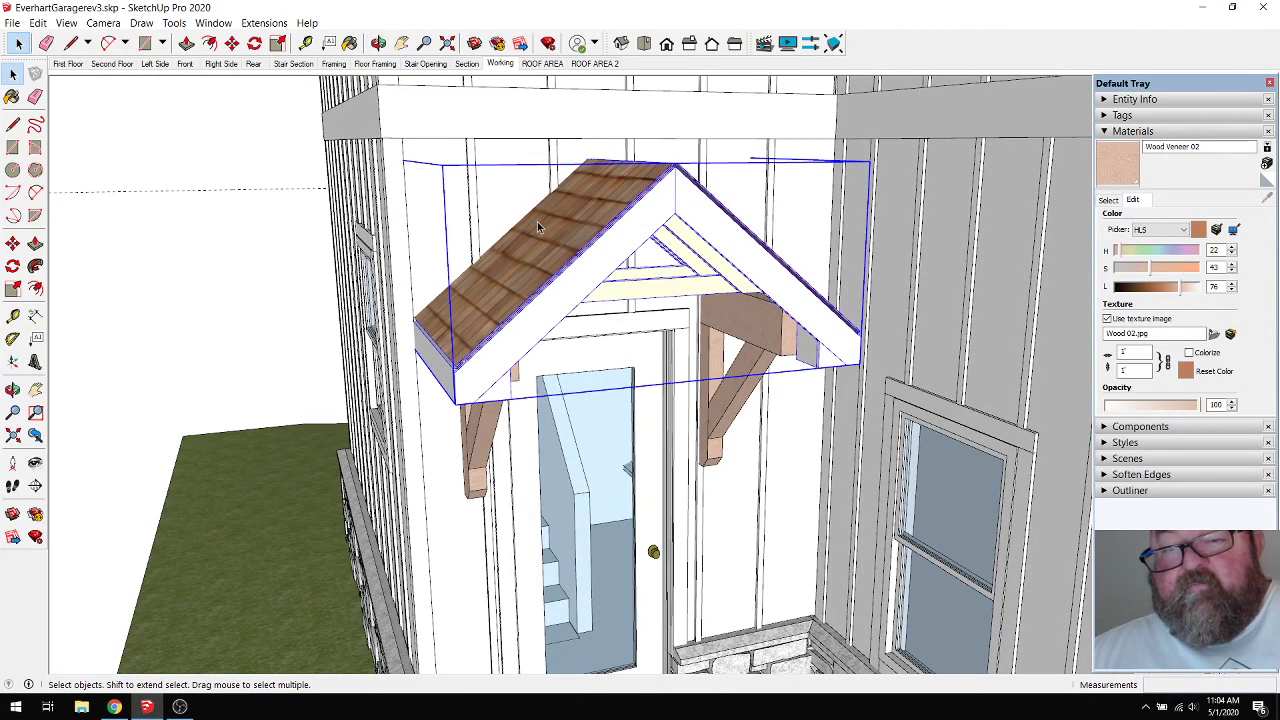
left_click(1106, 131)
left_click(1106, 99)
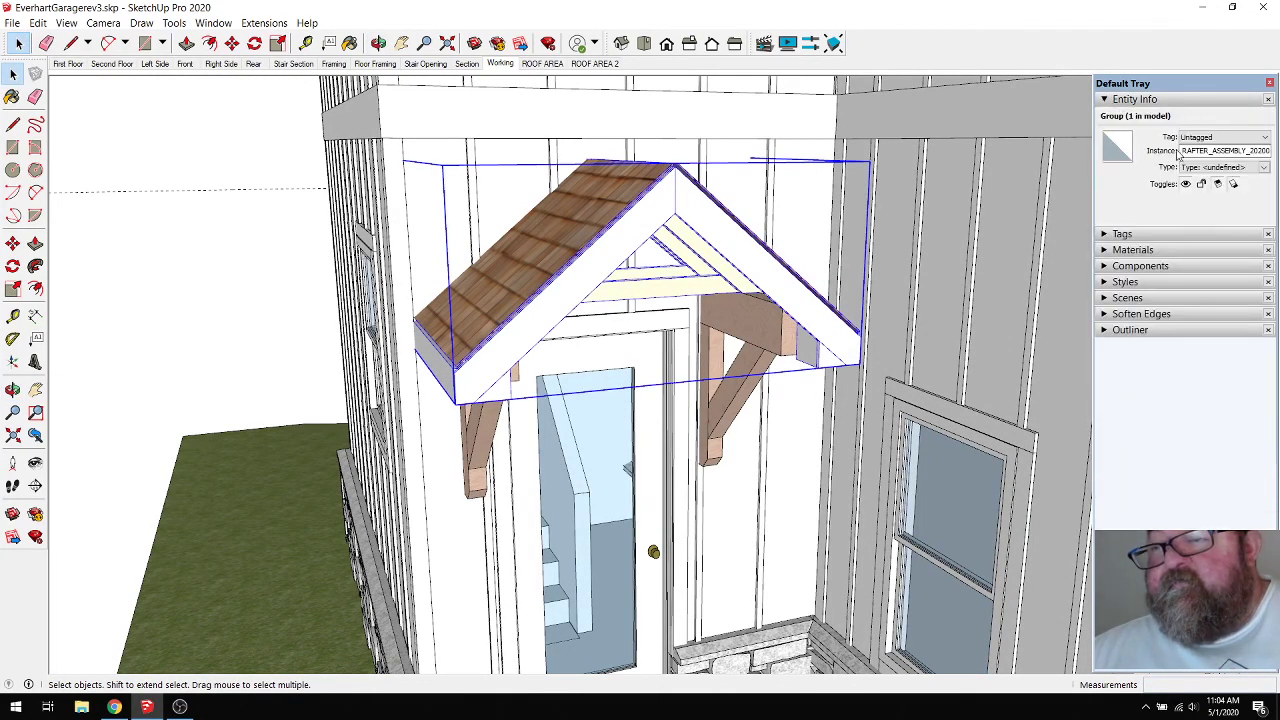
left_click(1267, 137)
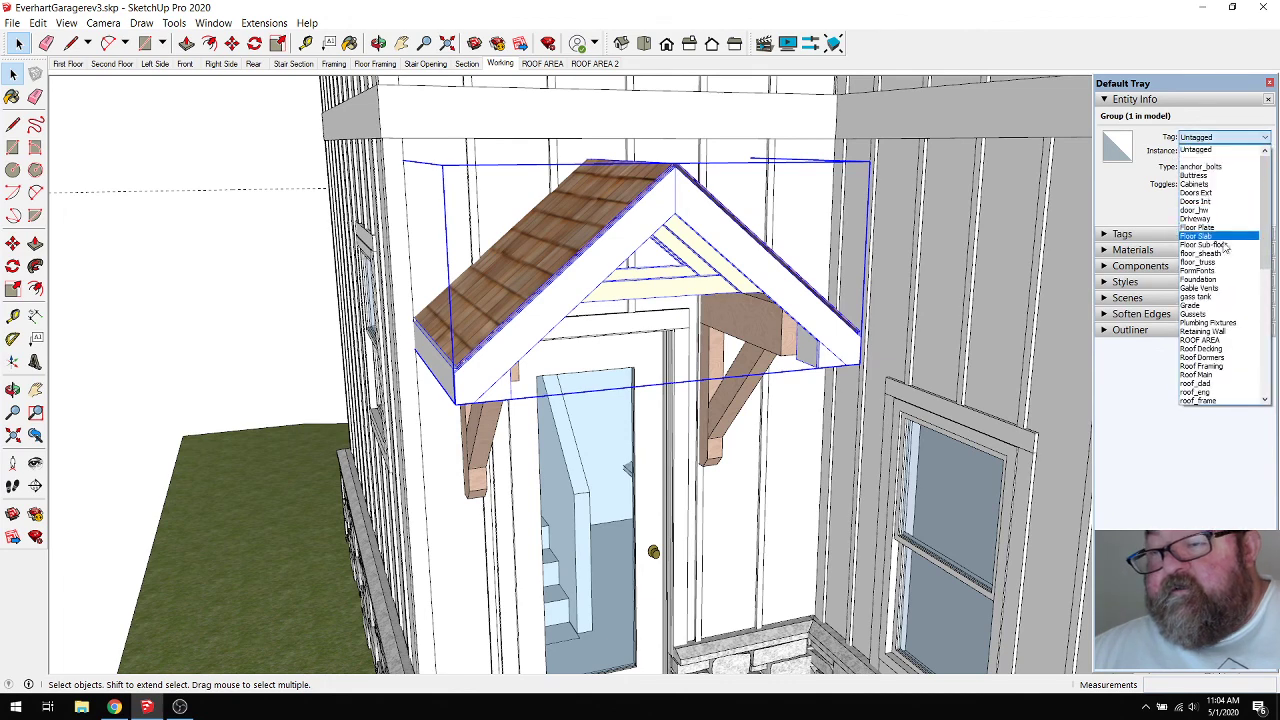
scroll(1263, 215, "down", 10)
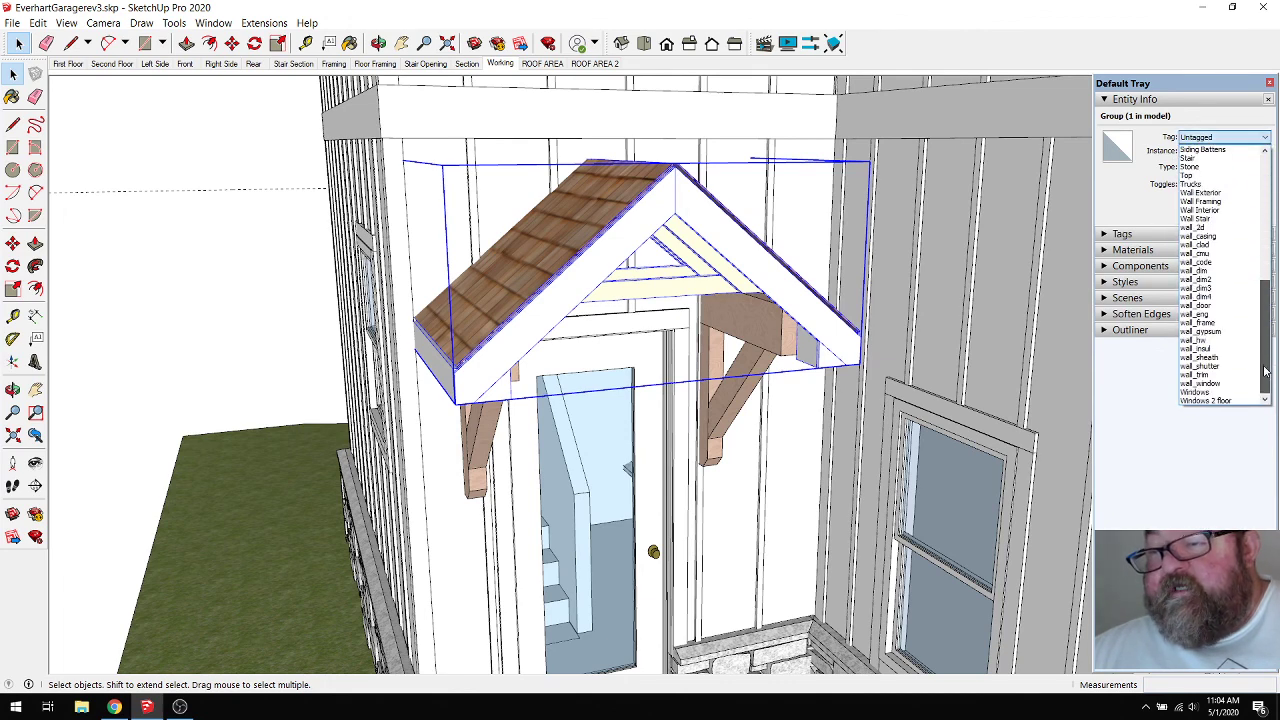
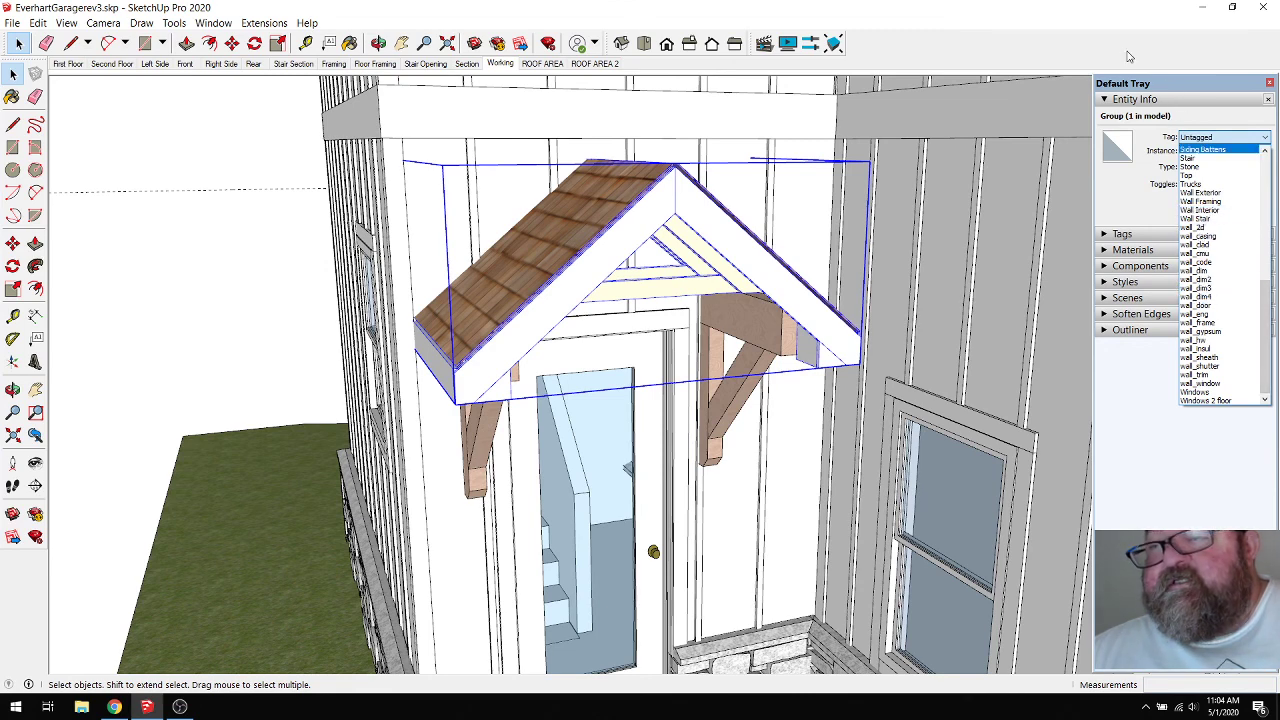
Deselect the porch roof and orbit around the right bracket and porch peak.
left_click(70, 43)
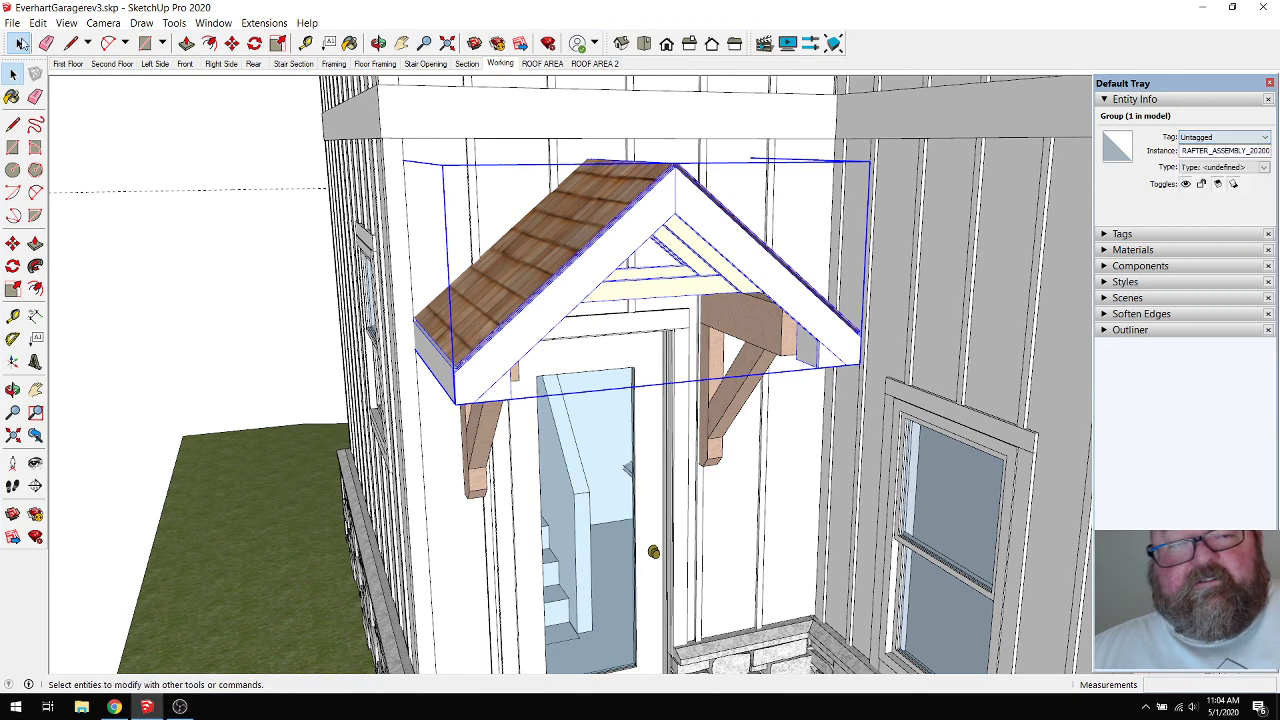
left_click(70, 43)
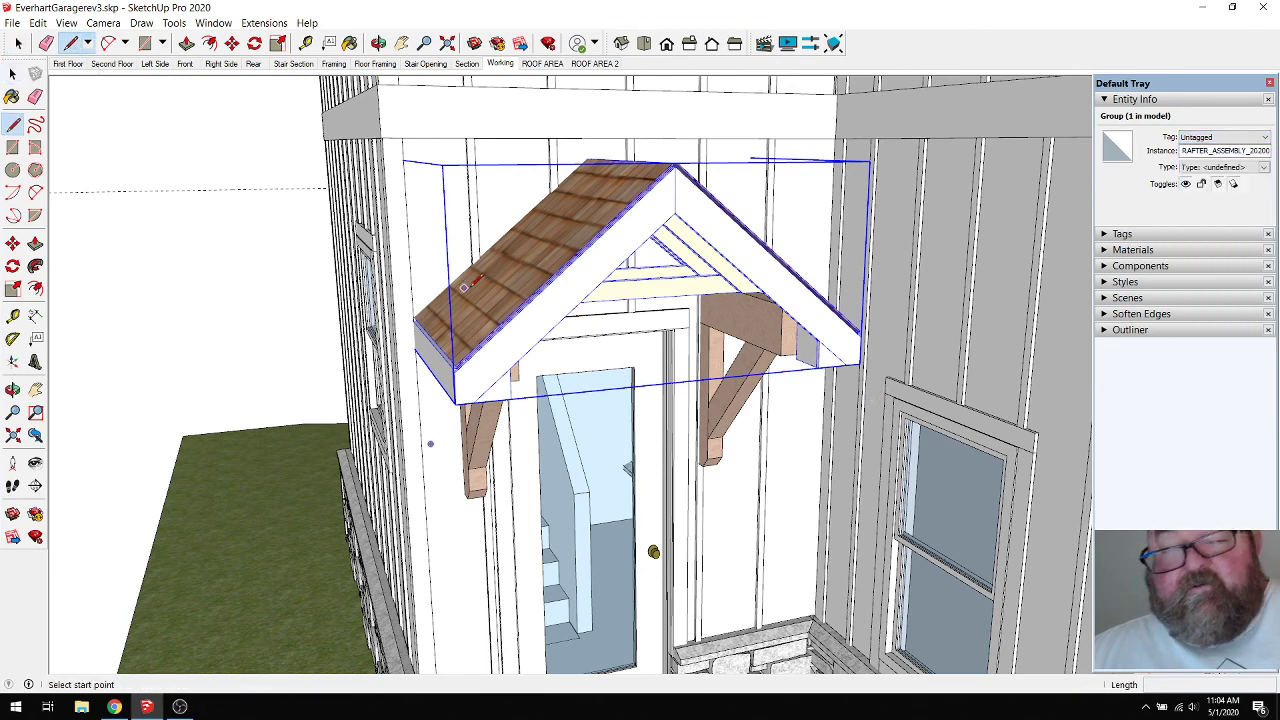
left_click(18, 43)
left_click(266, 212)
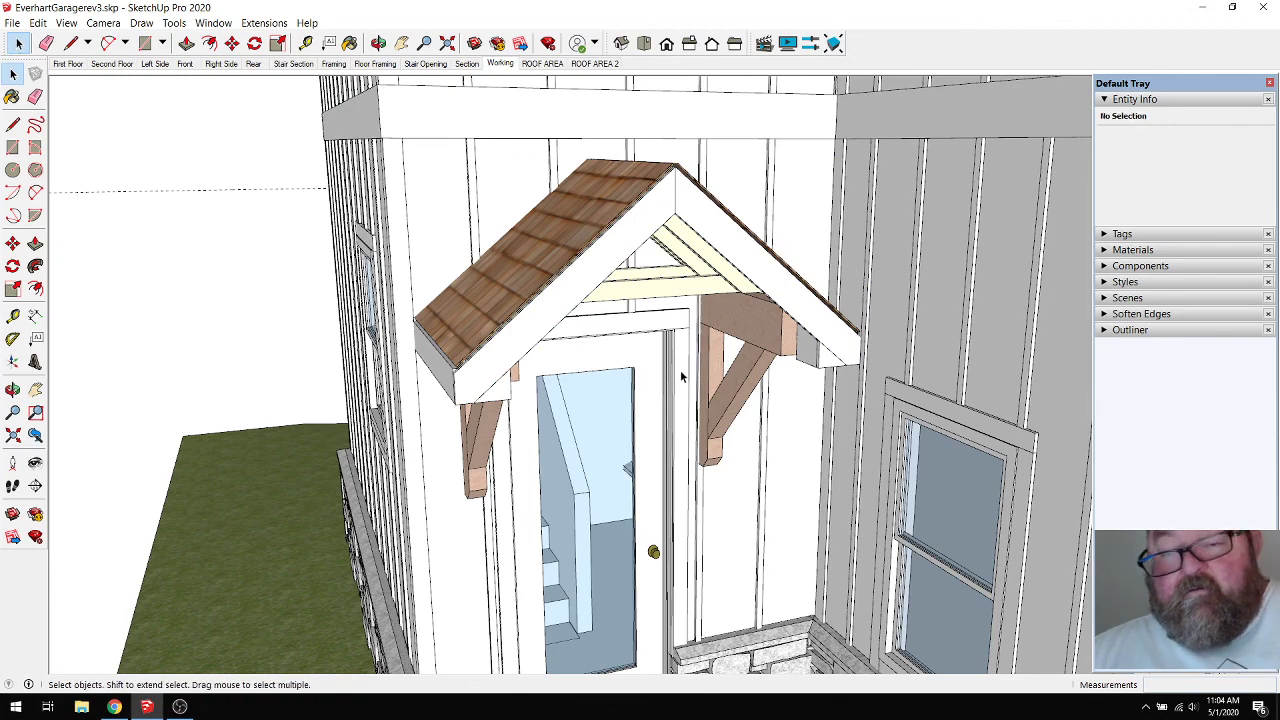
scroll(831, 315, "up", 6)
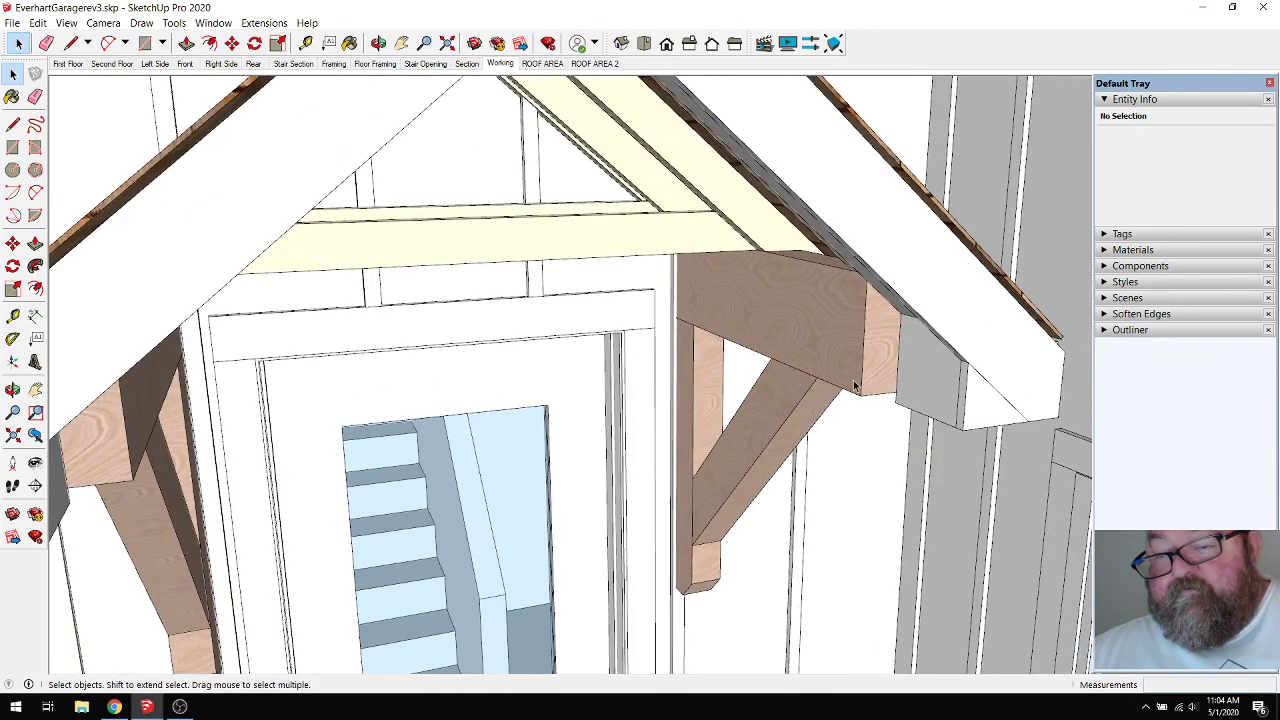
scroll(820, 350, "down", 4)
scroll(836, 298, "up", 7)
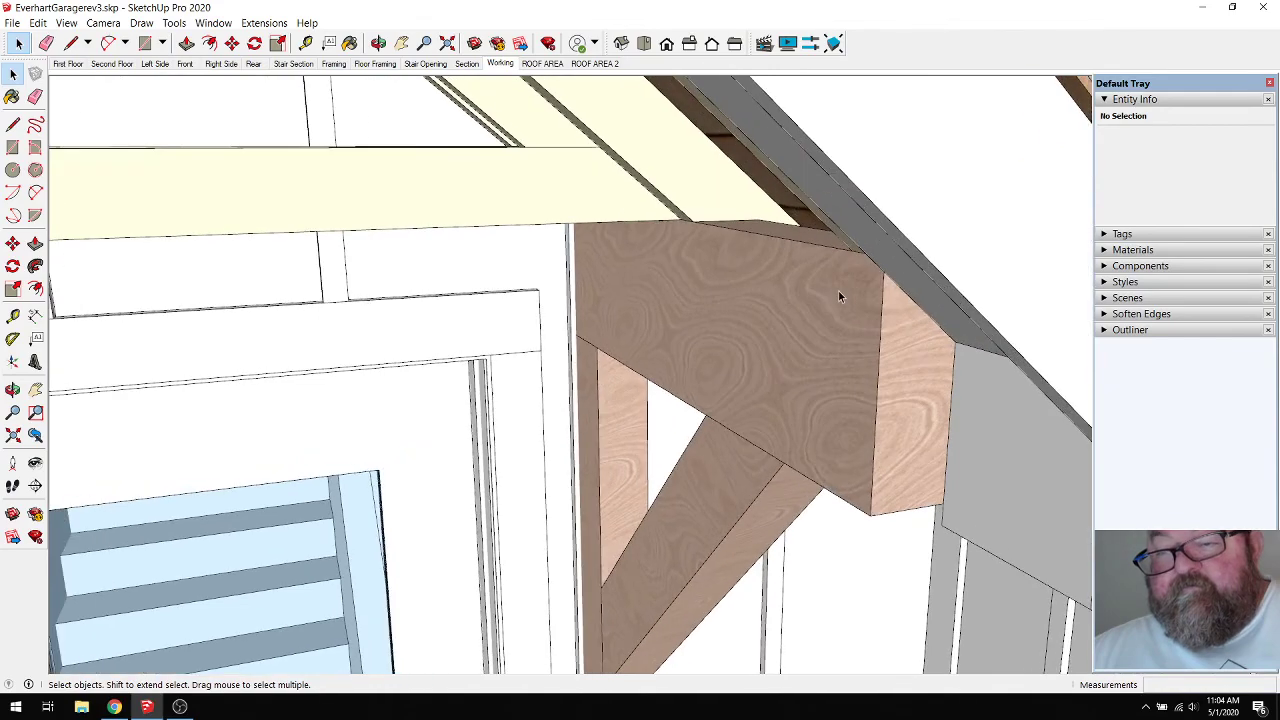
left_click(378, 43)
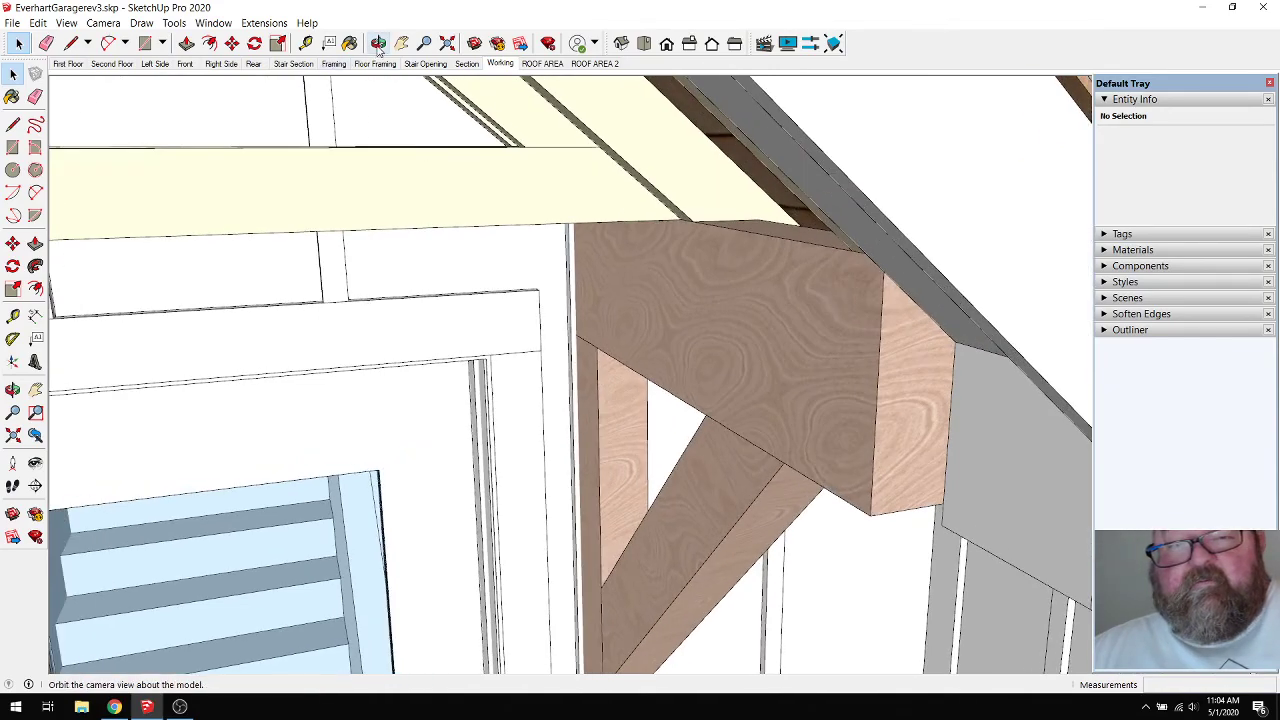
left_click_drag(270, 190, 815, 293)
scroll(840, 270, "up", 3)
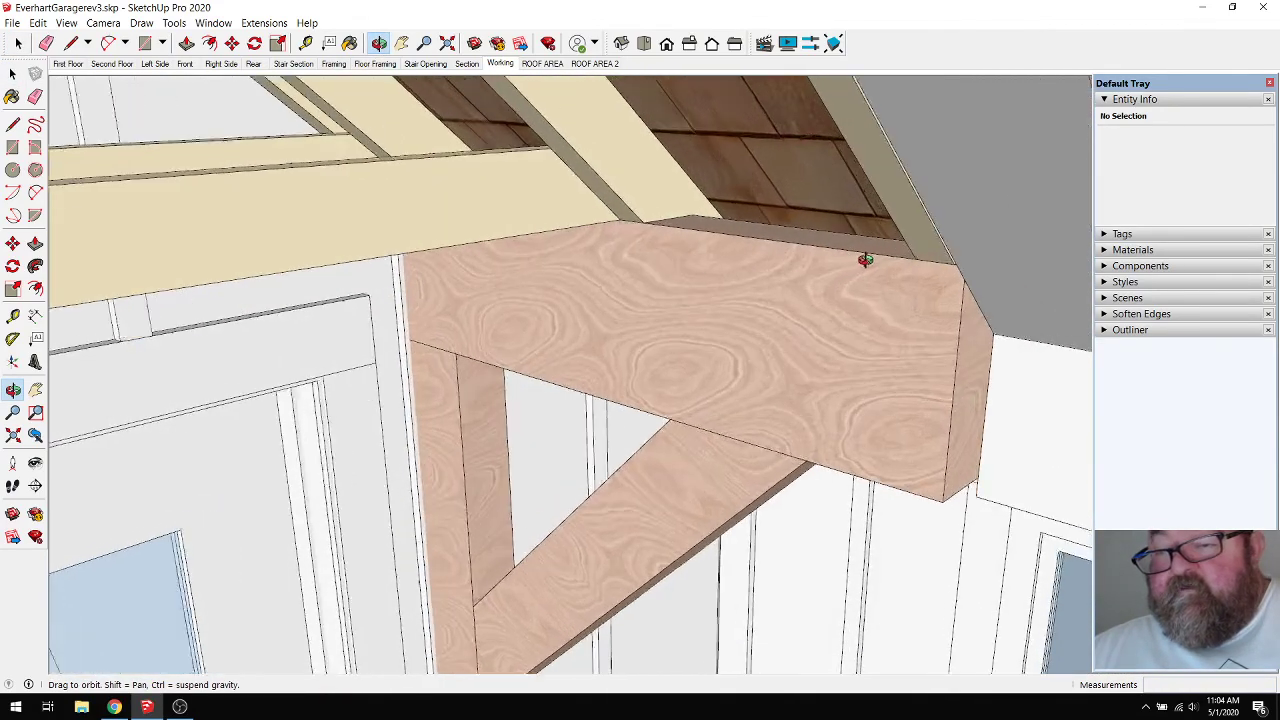
scroll(740, 325, "up", 3)
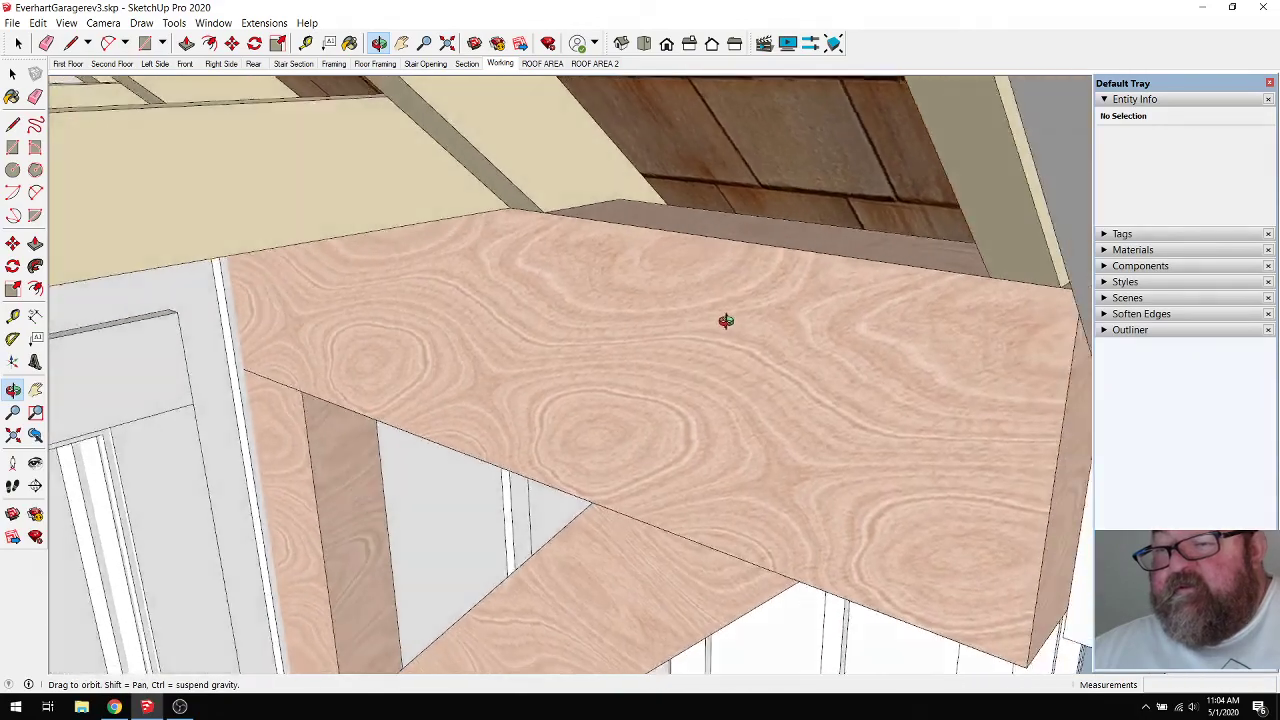
scroll(726, 320, "down", 6)
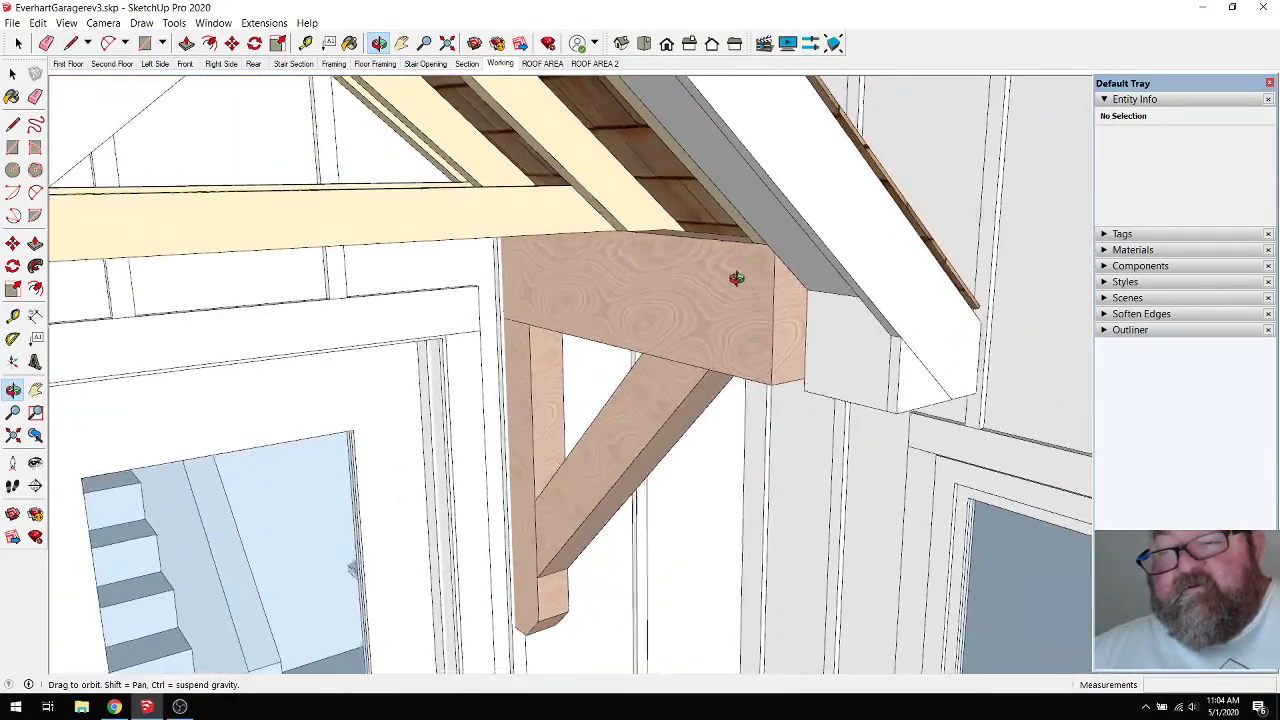
scroll(736, 278, "down", 3)
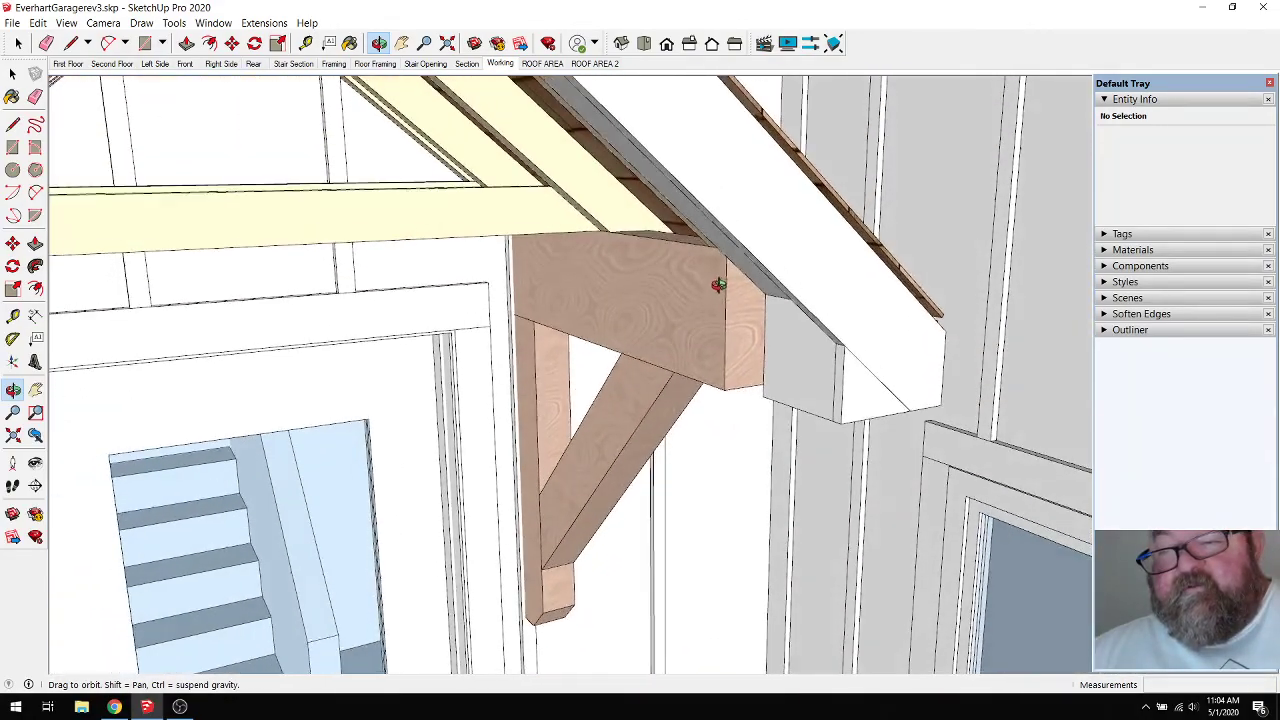
scroll(750, 289, "down", 5)
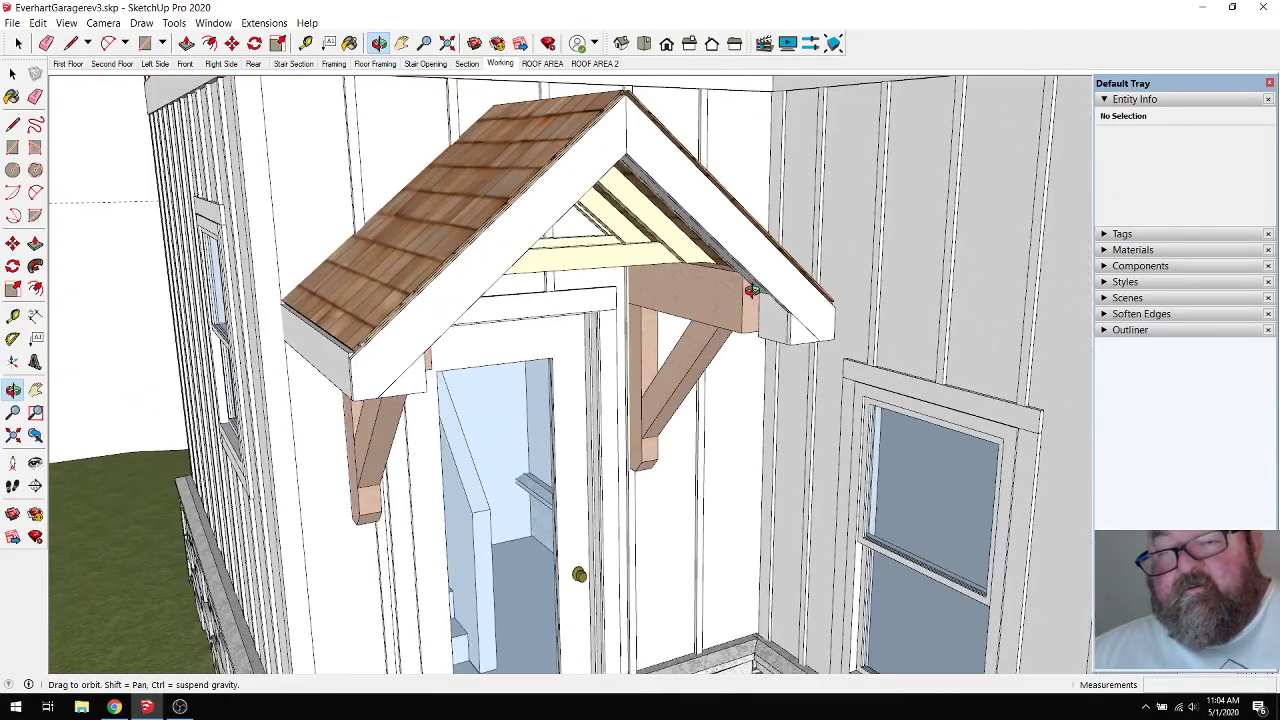
left_click_drag(752, 289, 742, 265)
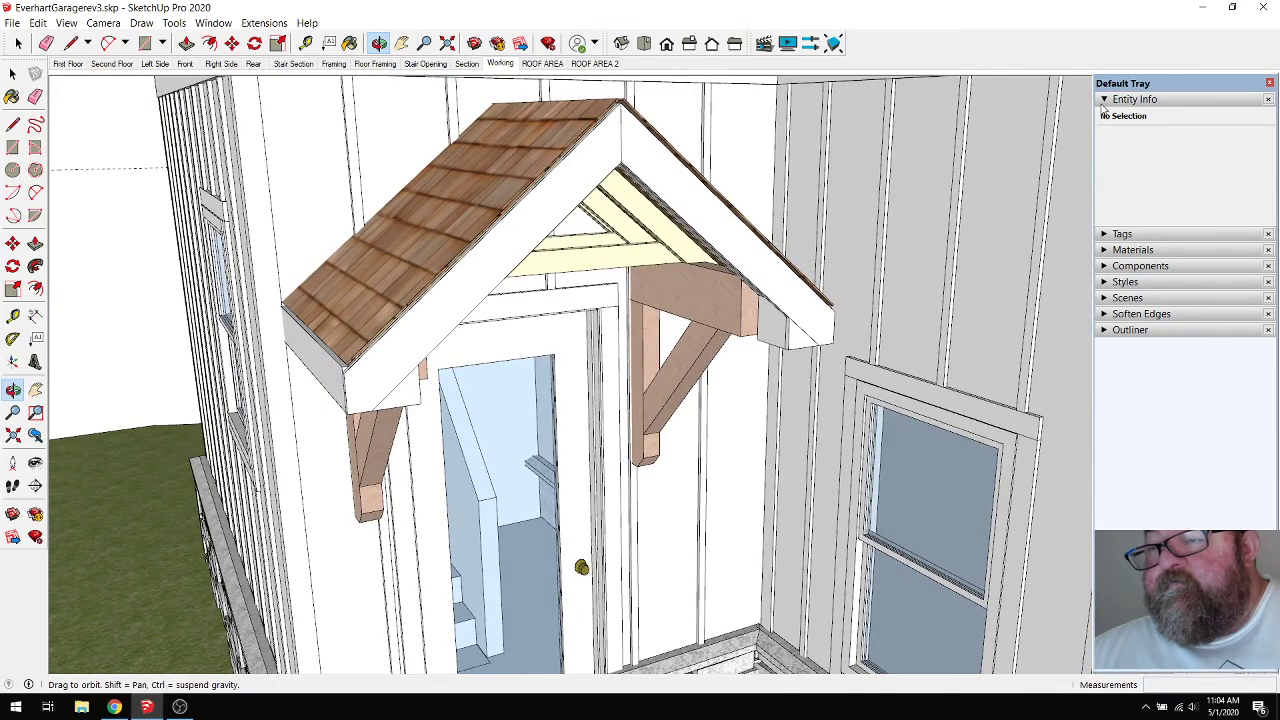
left_click_drag(589, 129, 590, 158)
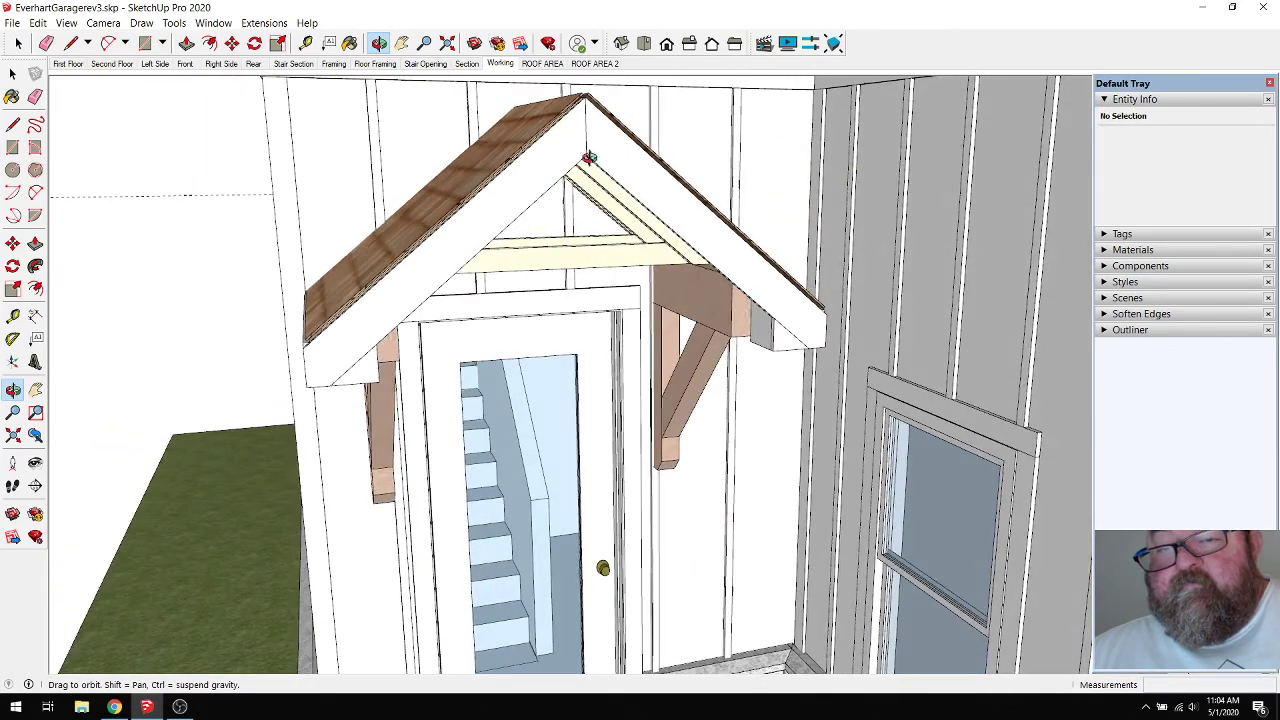
scroll(590, 158, "up", 4)
left_click_drag(661, 145, 493, 136)
scroll(493, 136, "up", 10)
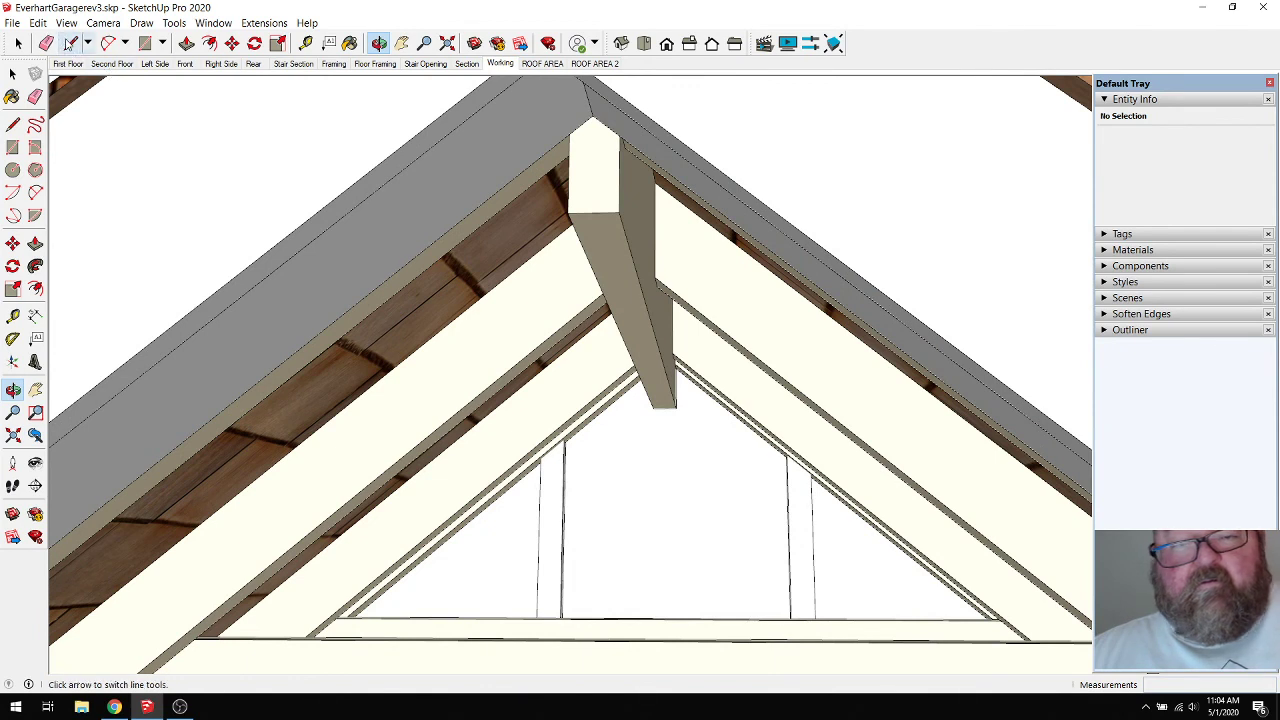
Draw a short reference line down from the ridge peak, then orbit out.
left_click(70, 43)
left_click(592, 117)
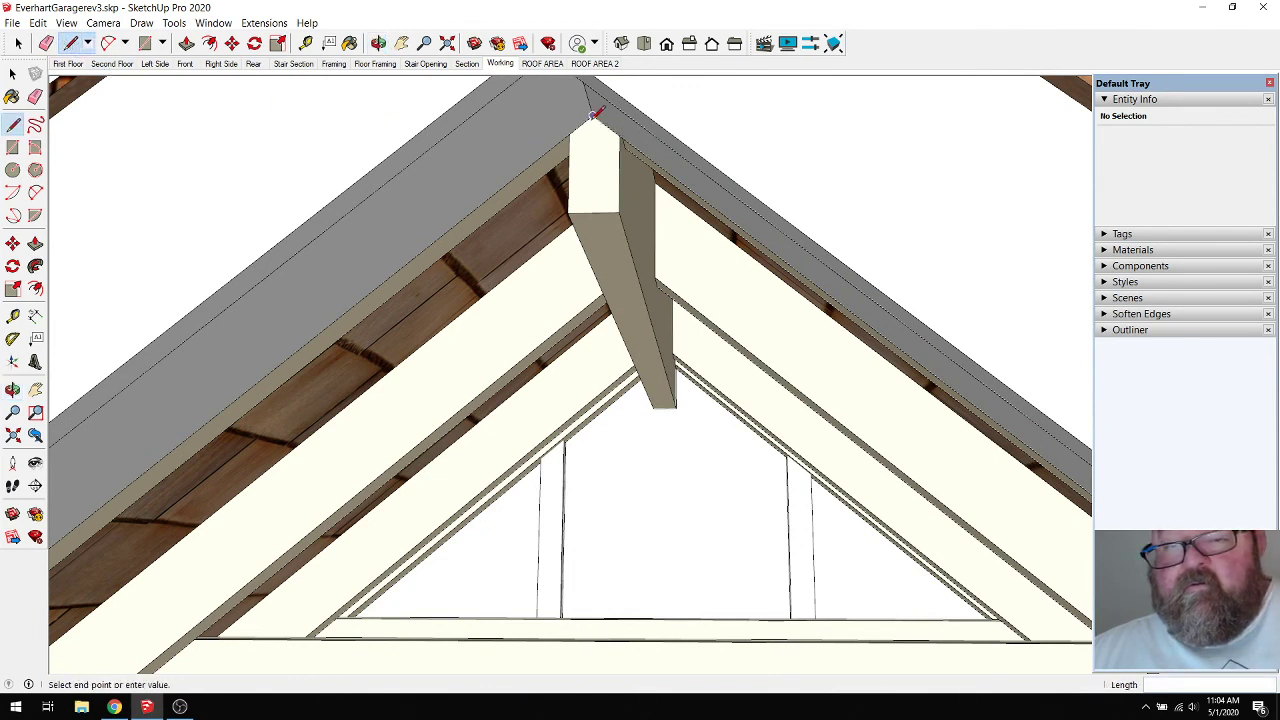
left_click(590, 224)
left_click(379, 43)
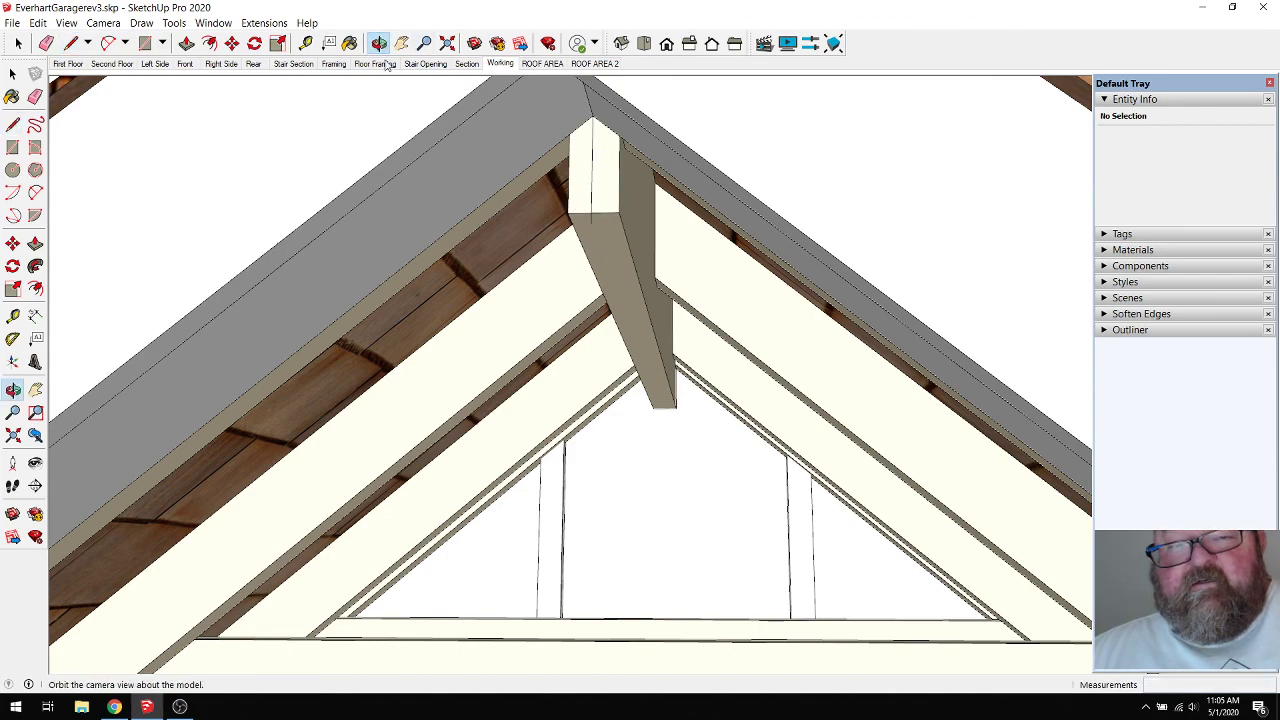
left_click_drag(600, 260, 638, 318)
scroll(397, 223, "down", 5)
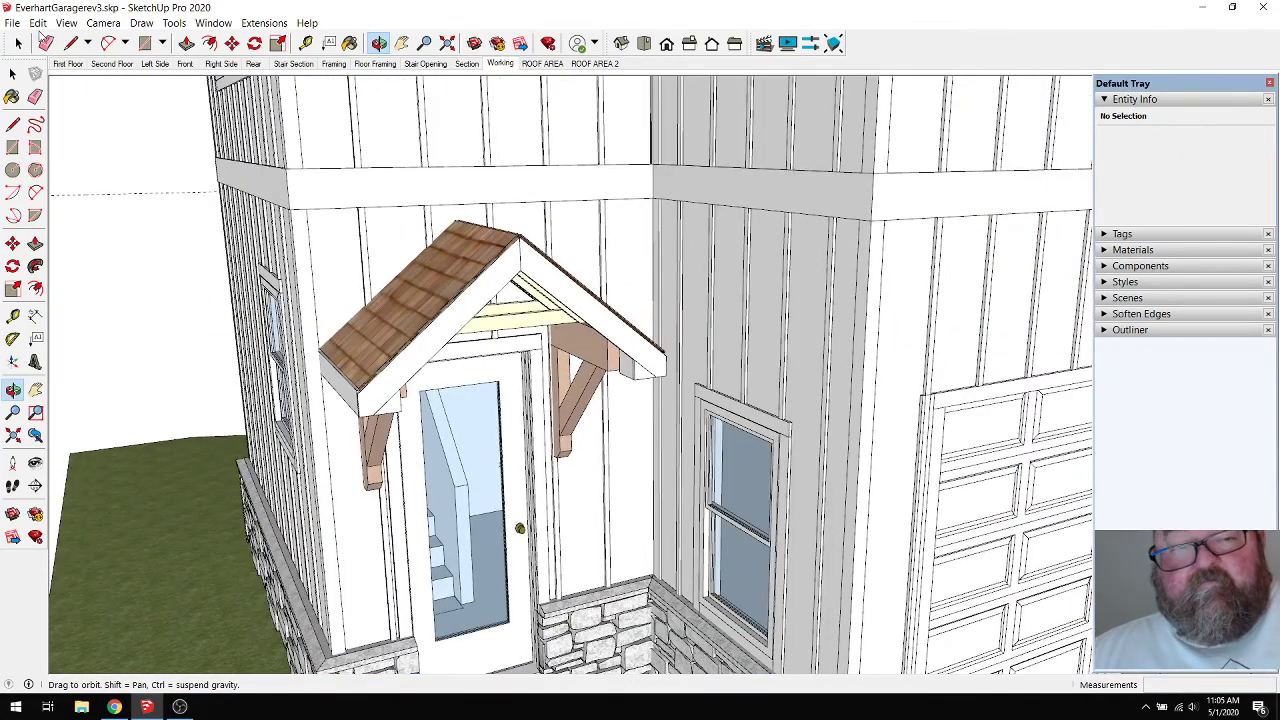
Select the porch roof group and assign it a roof tag in Entity Info.
key("space")
left_click(420, 300)
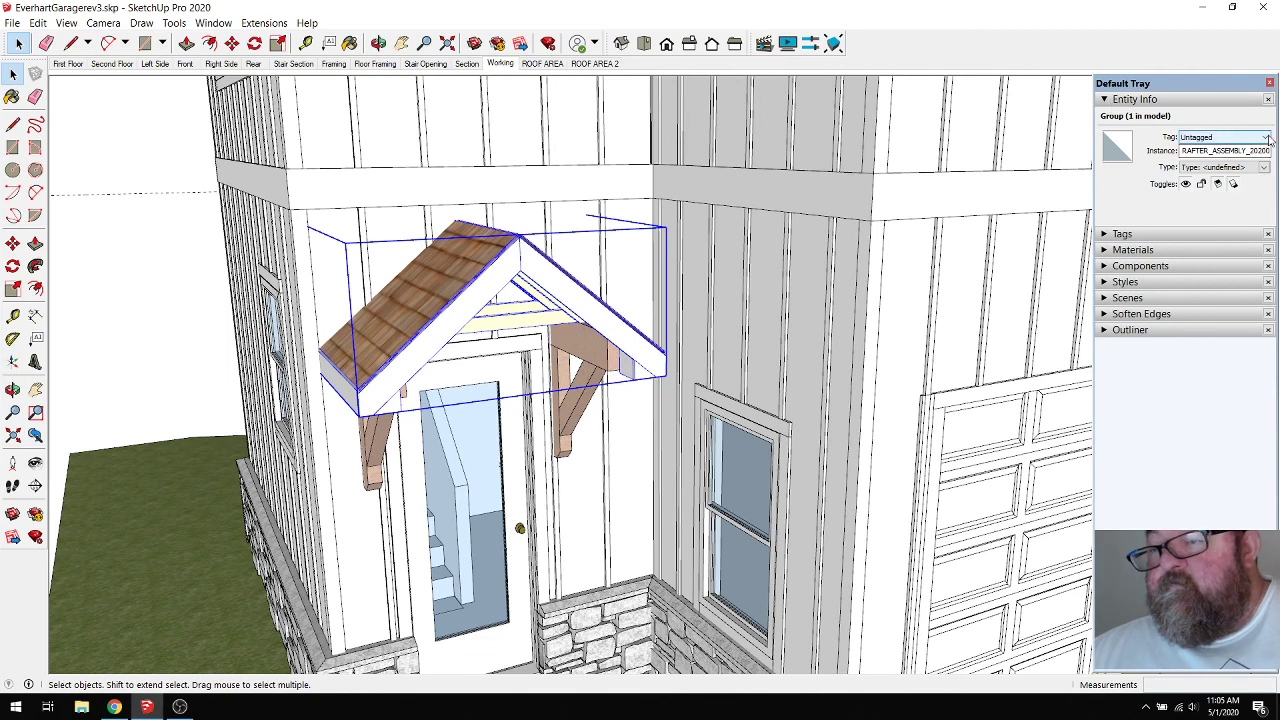
left_click(1222, 137)
scroll(1222, 313, "down", 7)
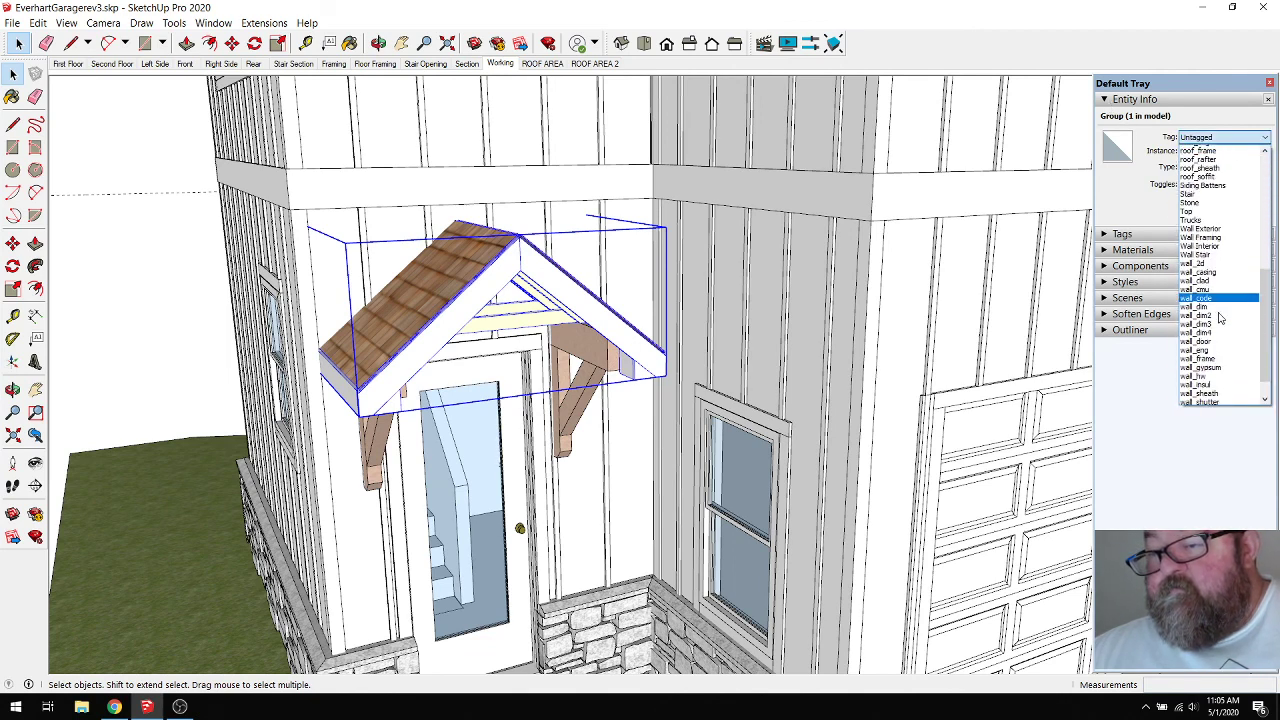
scroll(1208, 253, "up", 4)
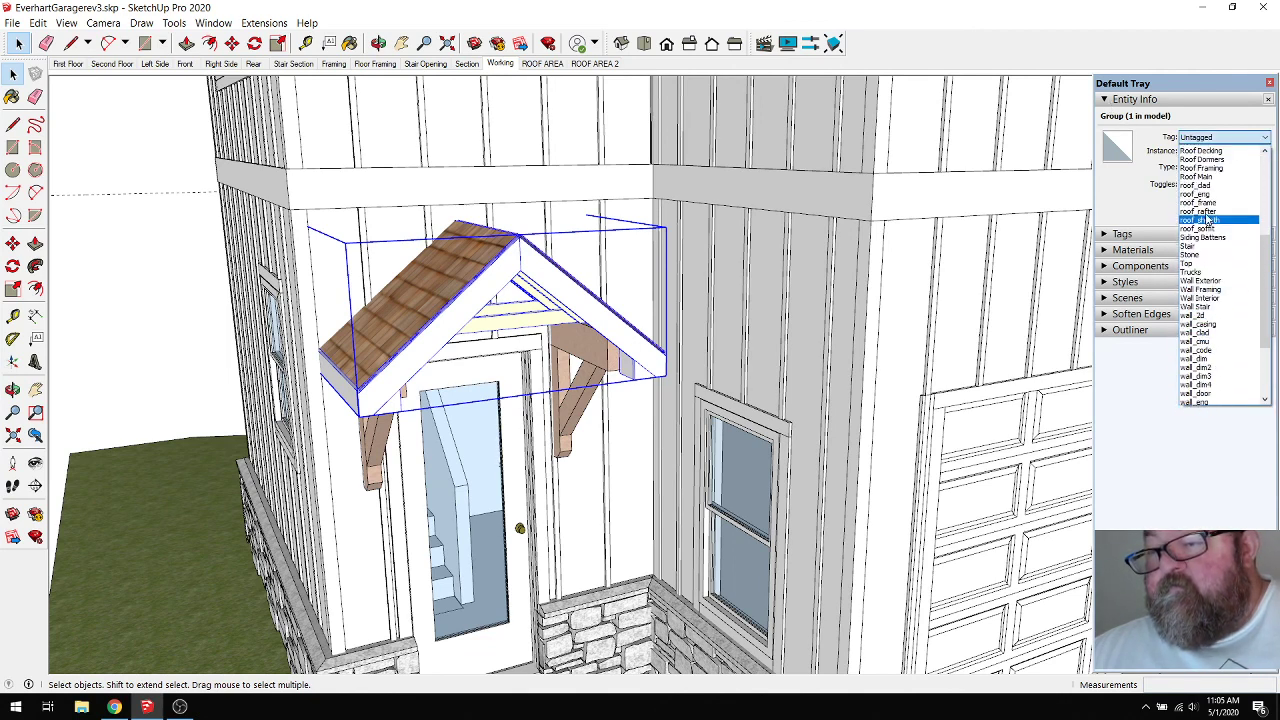
left_click(1208, 193)
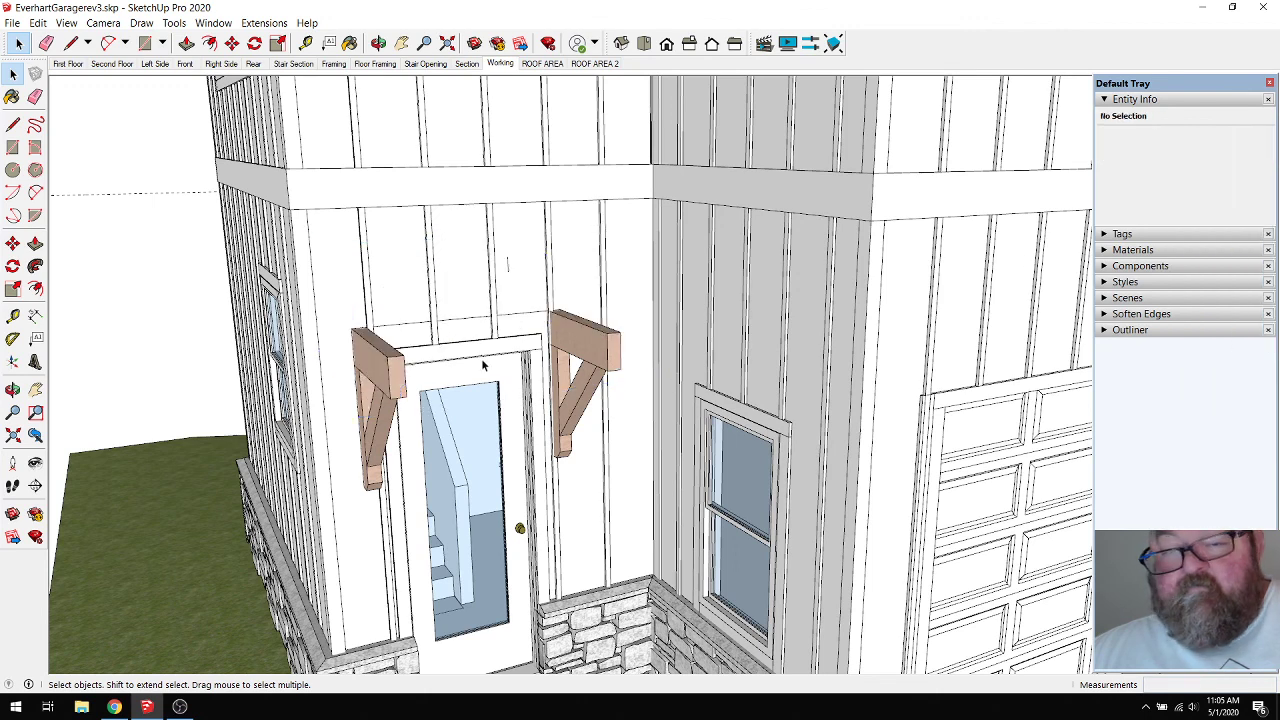
Draw a closed triangle from the gable apex to the left and right bracket corners.
left_click(70, 43)
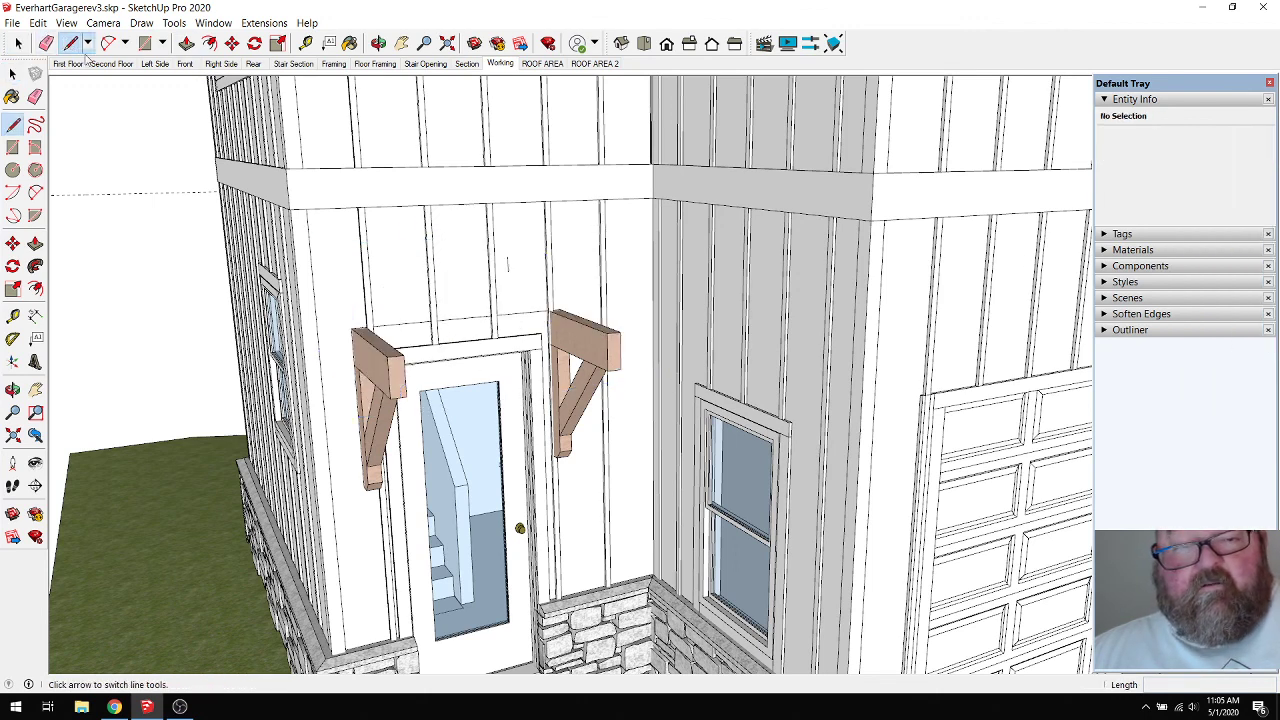
left_click(507, 258)
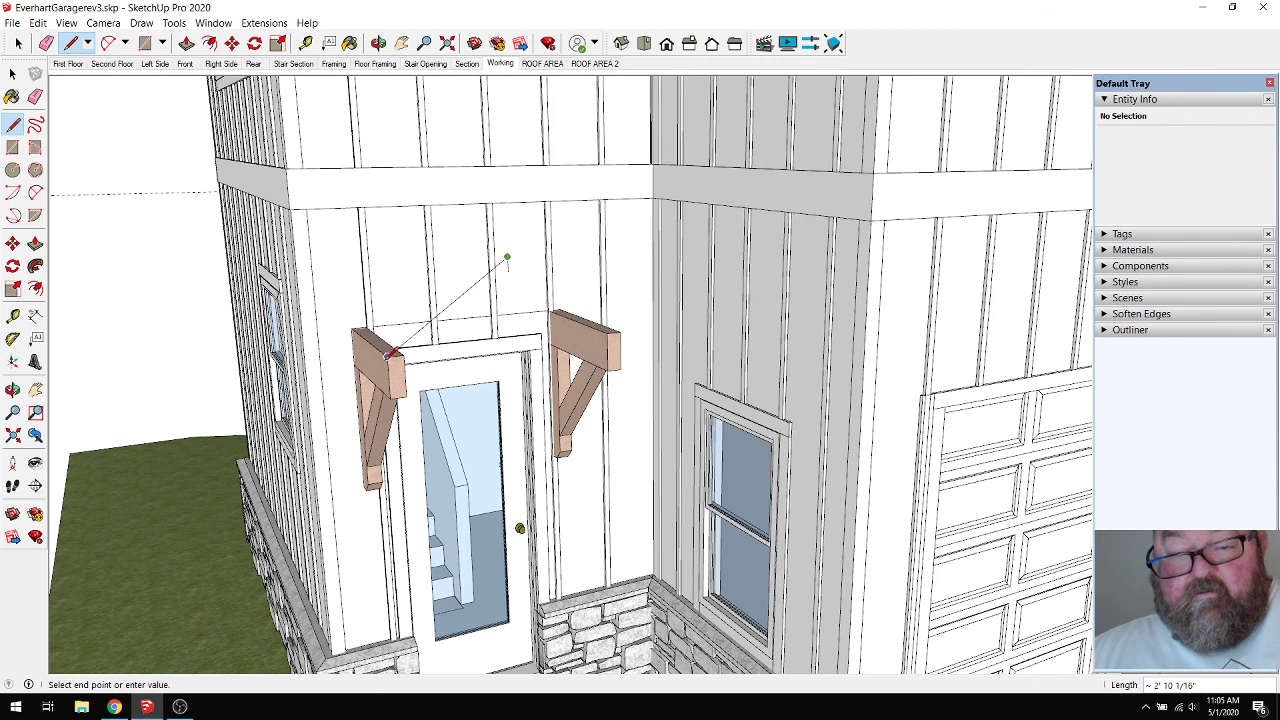
left_click(388, 355)
left_click(621, 328)
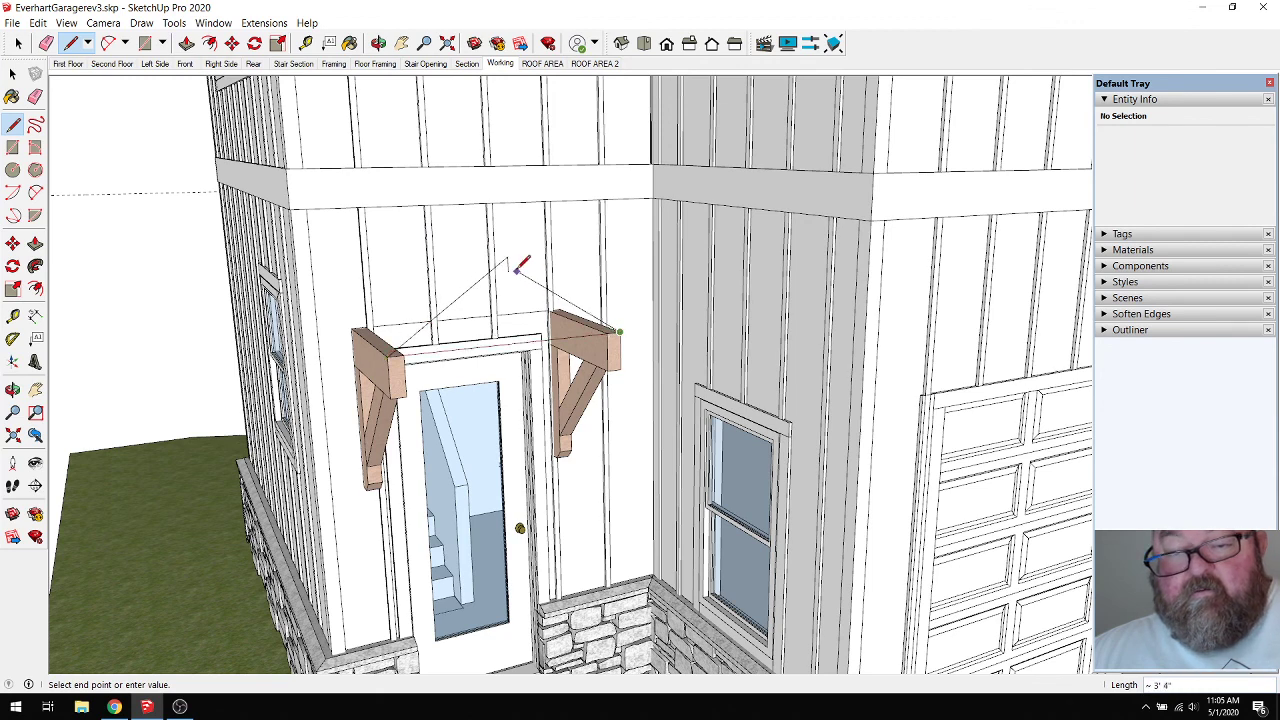
left_click(507, 258)
scroll(502, 262, "up", 5)
key("e")
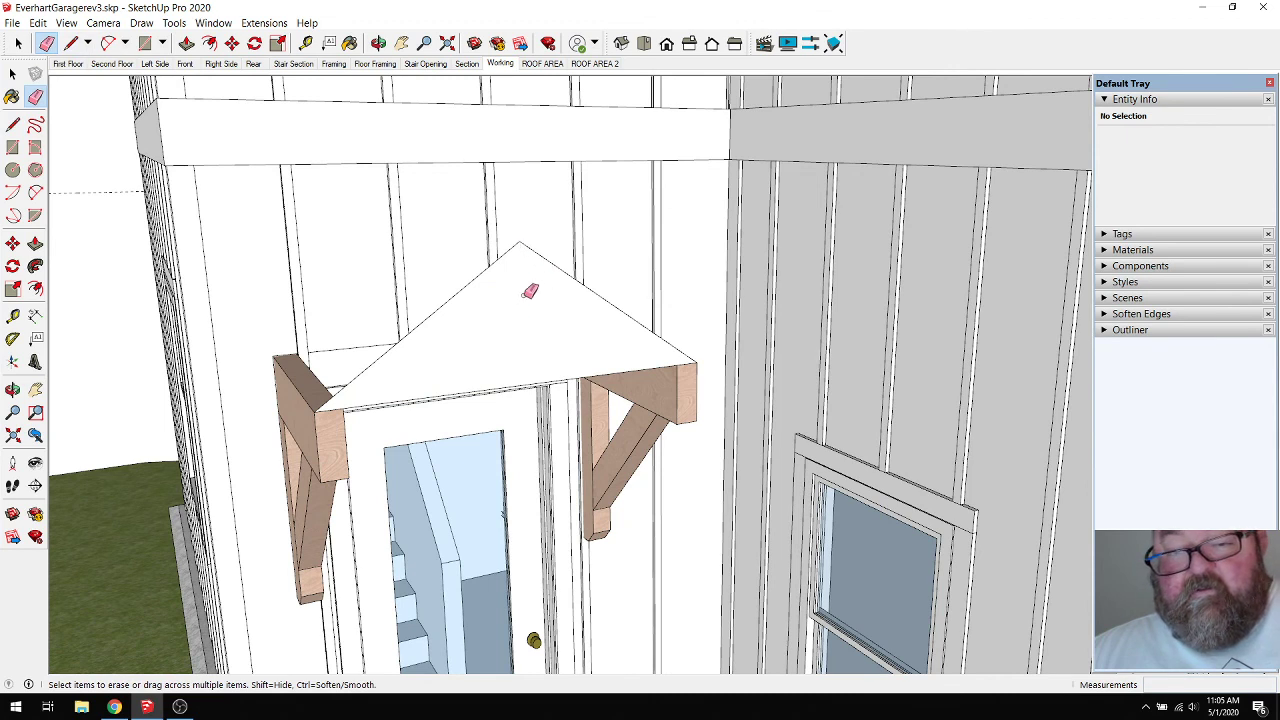
Select the triangle face with its edges and make it a group.
left_click(18, 43)
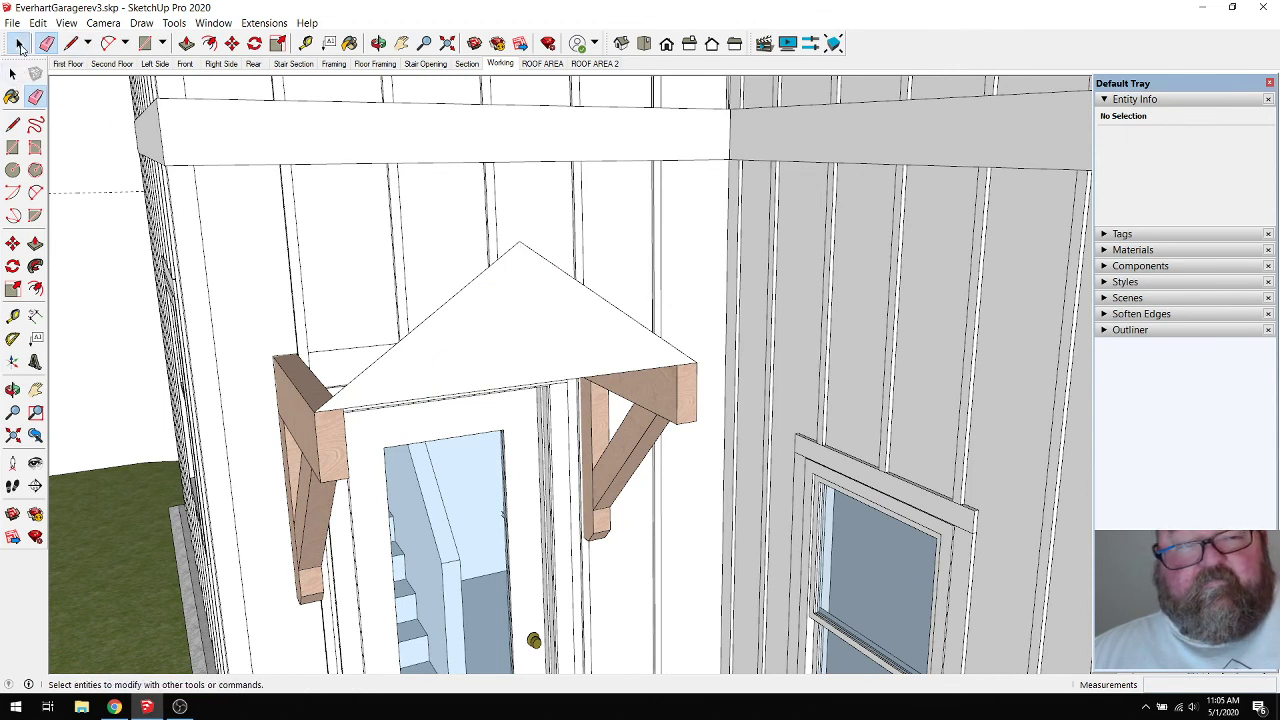
left_click(488, 270)
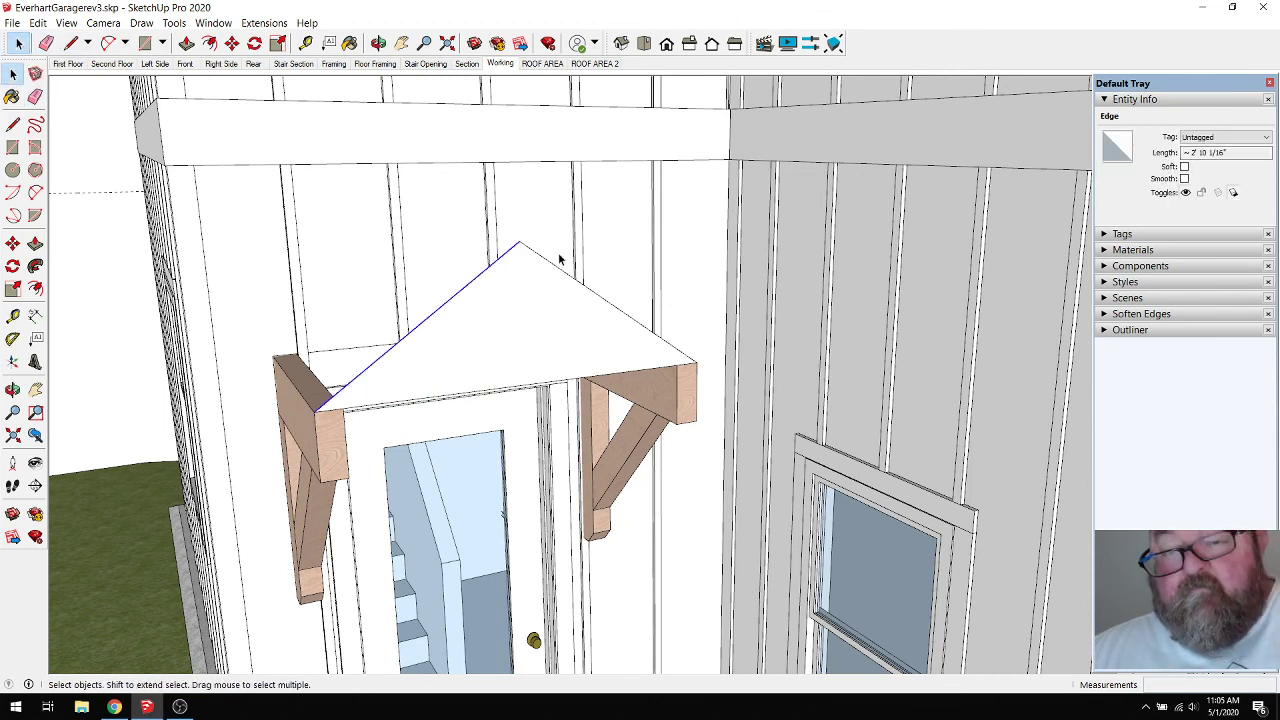
double_click(537, 350)
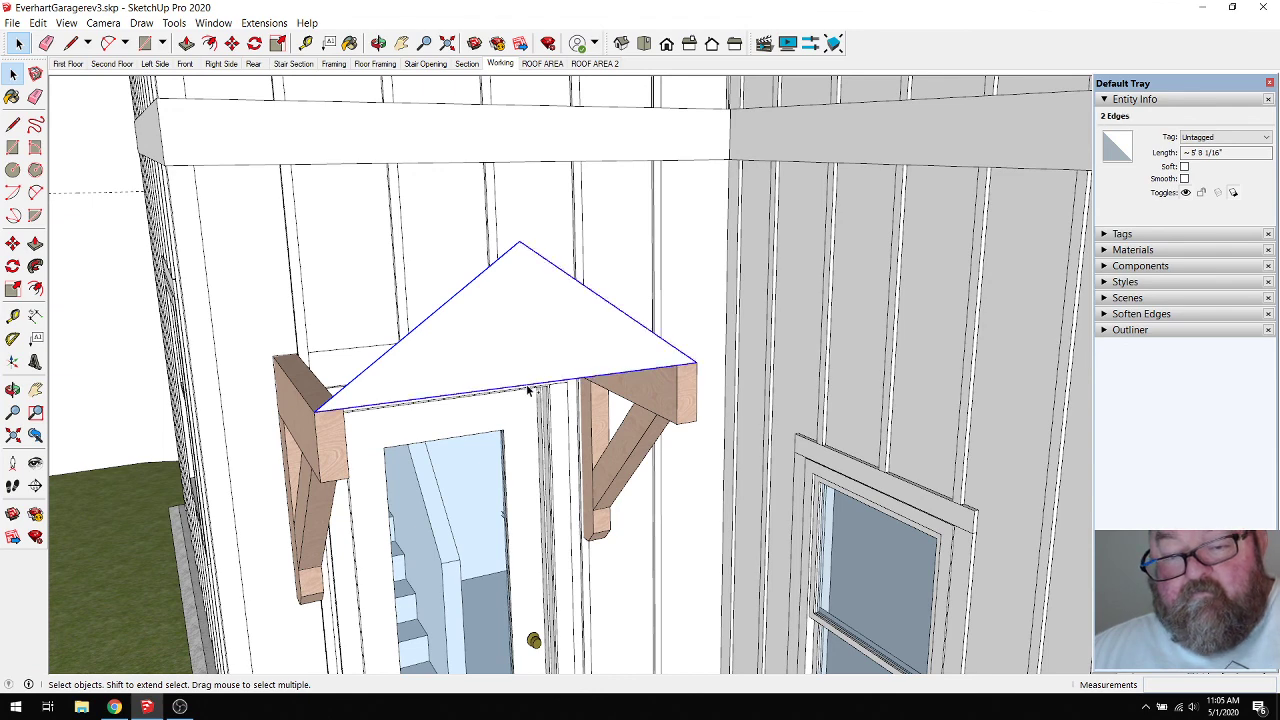
right_click(537, 358)
left_click(590, 461)
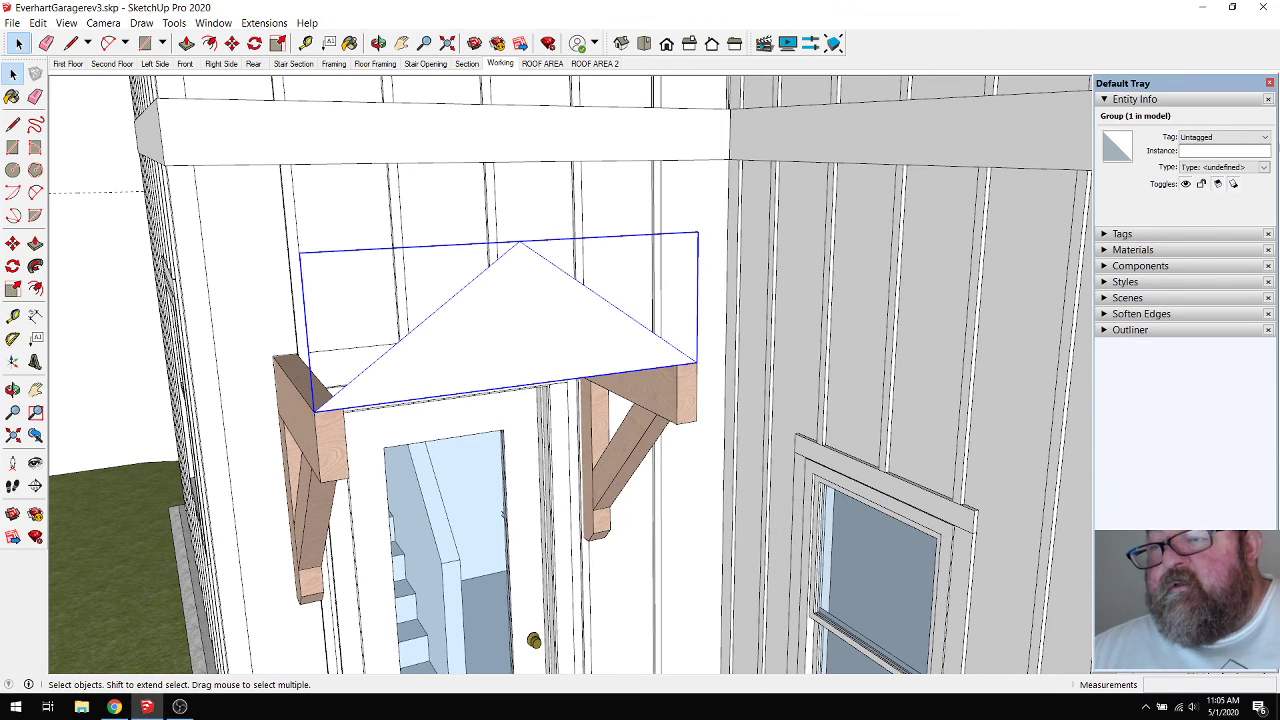
Check the new group's tag and make the ROOF AREA tag visible.
left_click(1236, 150)
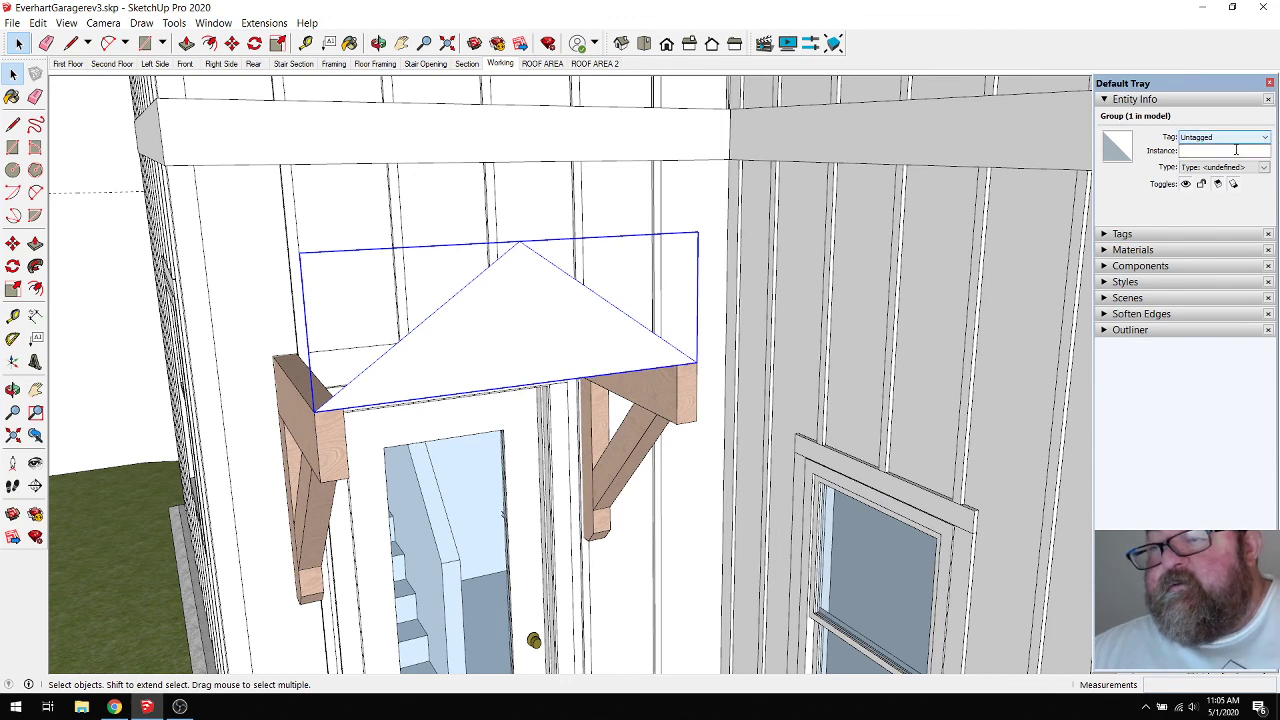
left_click(1103, 236)
scroll(1130, 340, "down", 5)
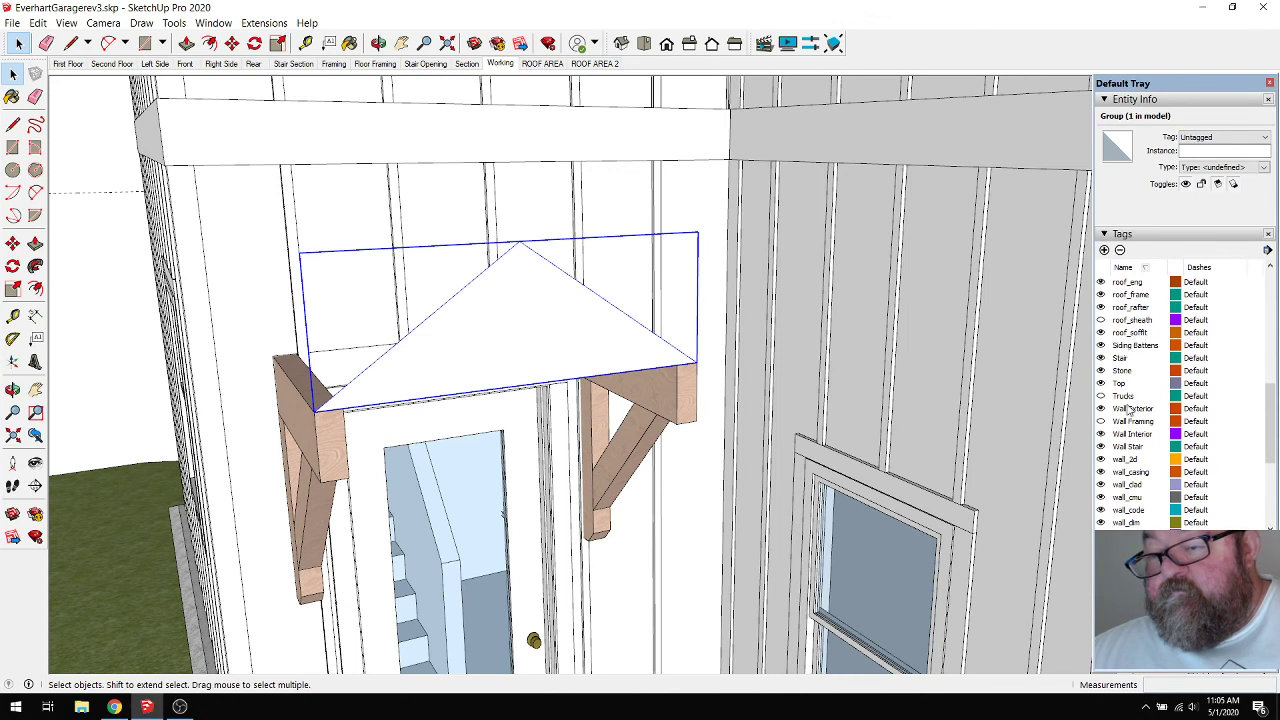
scroll(1130, 410, "down", 3)
scroll(1131, 409, "down", 3)
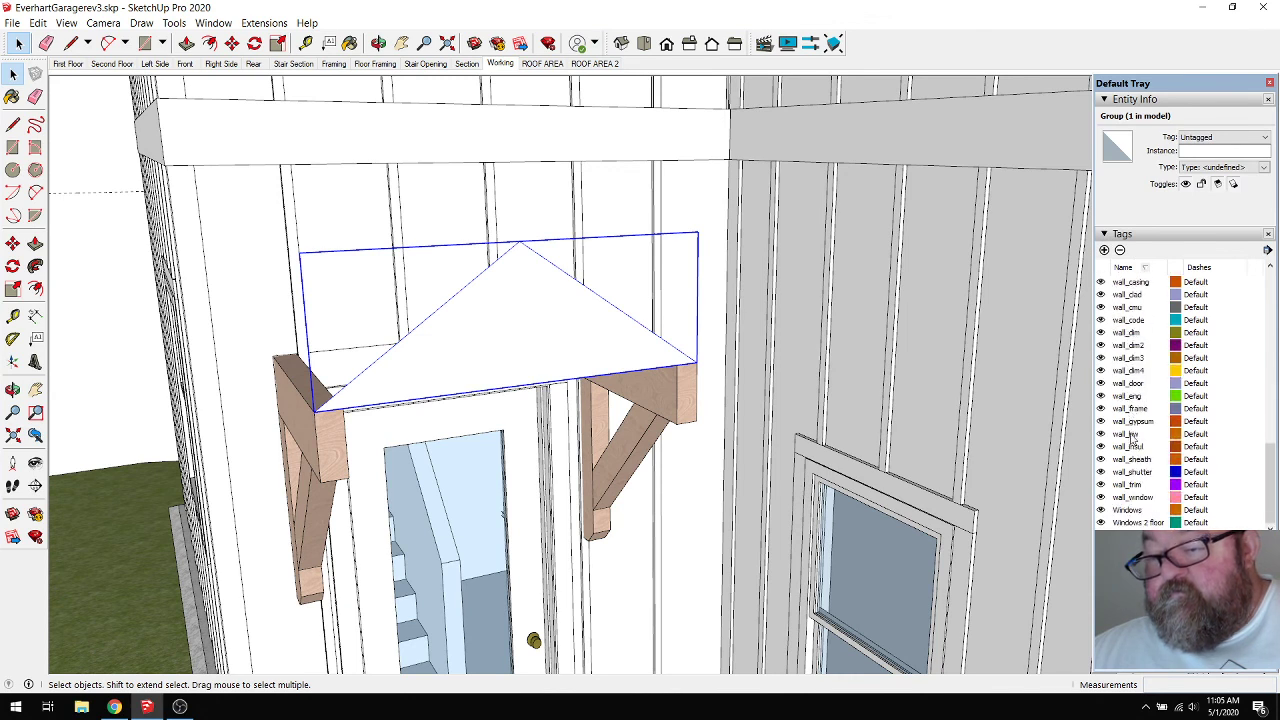
scroll(1127, 432, "up", 6)
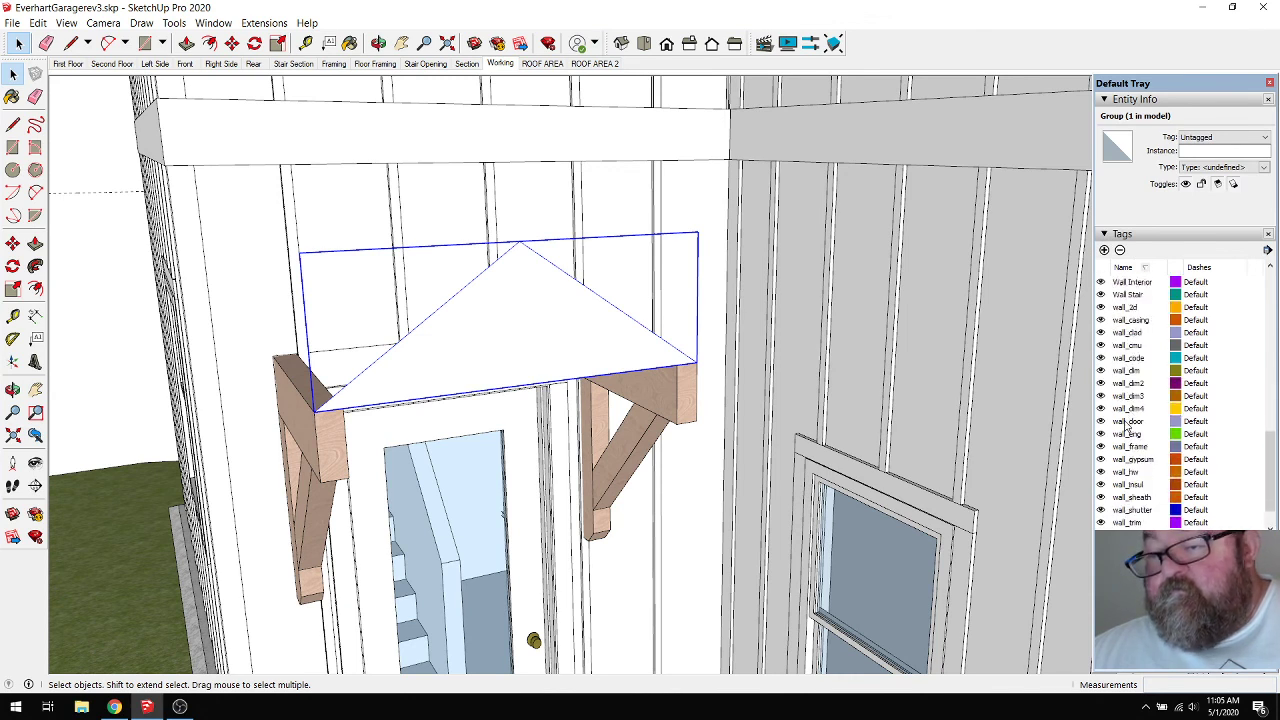
scroll(1127, 424, "up", 3)
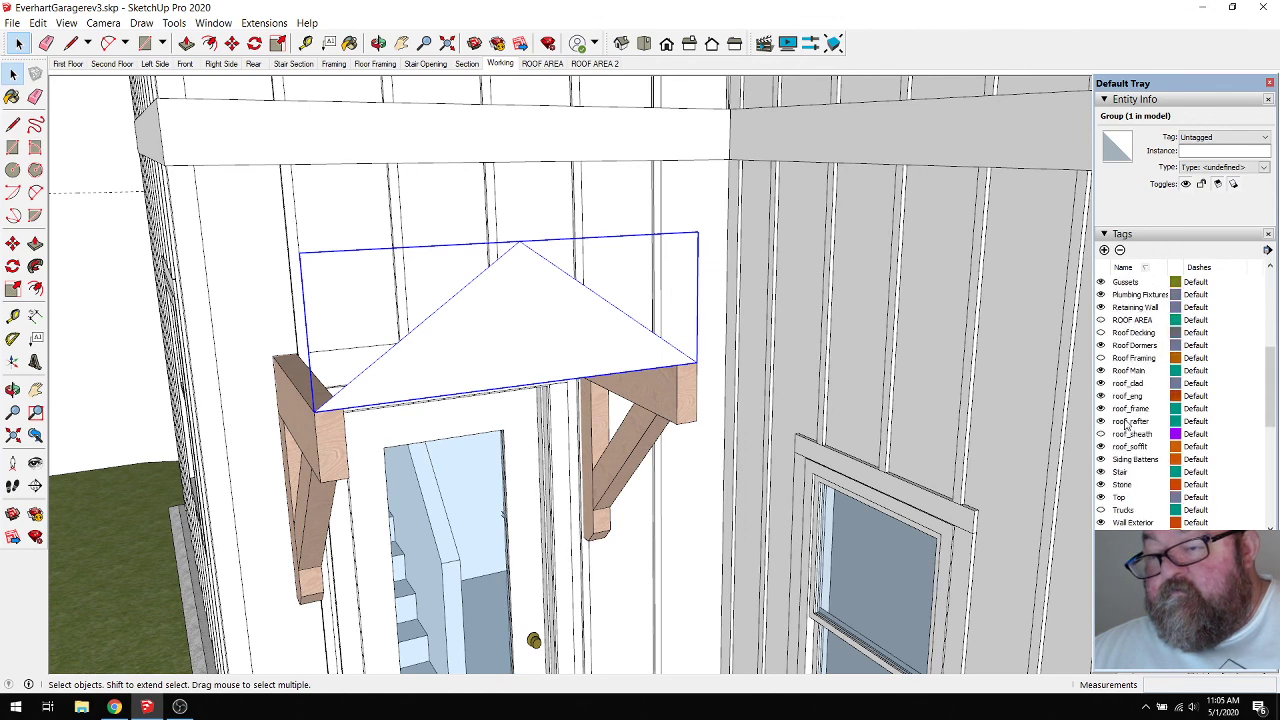
left_click(1101, 320)
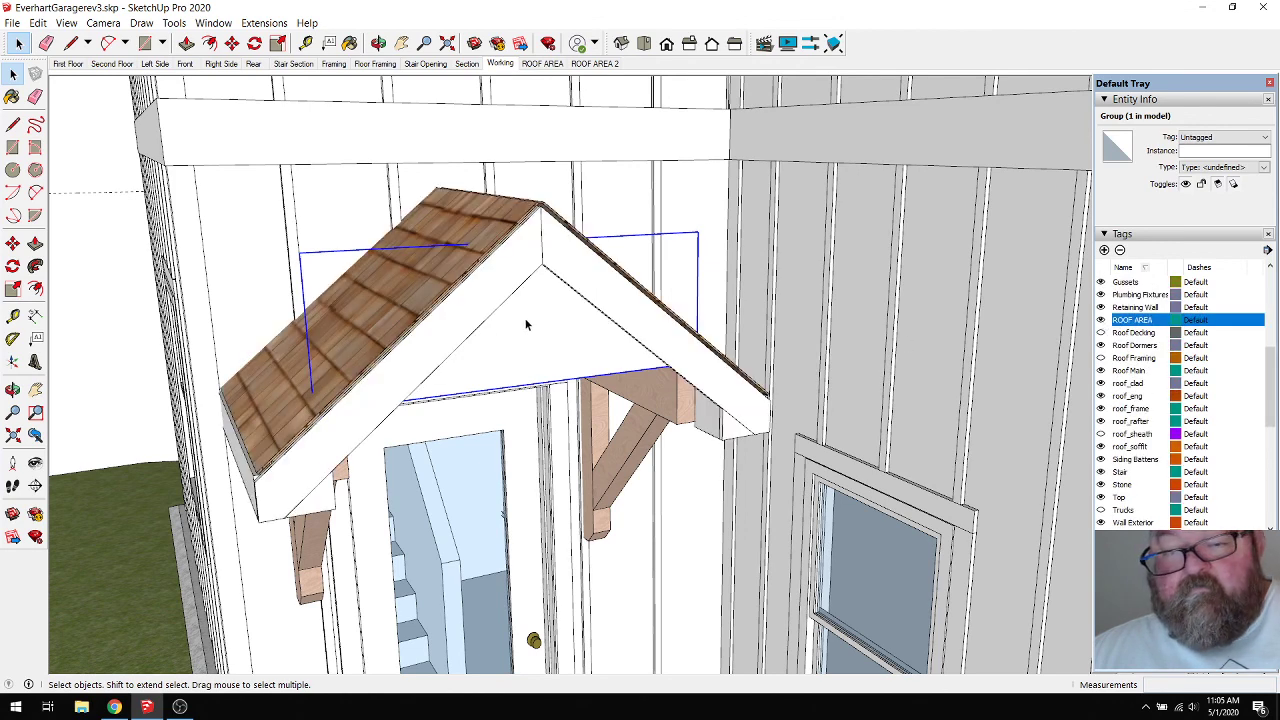
Assign the shingled porch roof group to the Roof Main tag.
left_click(537, 236)
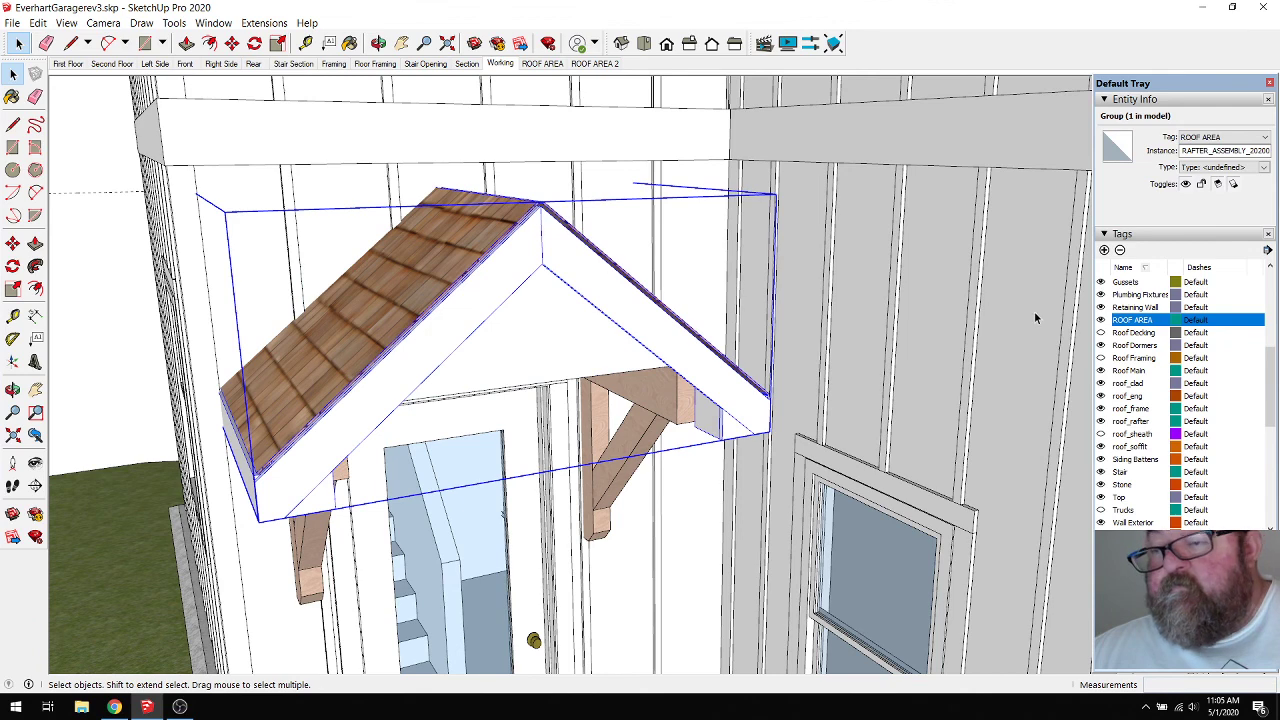
scroll(1130, 380, "down", 6)
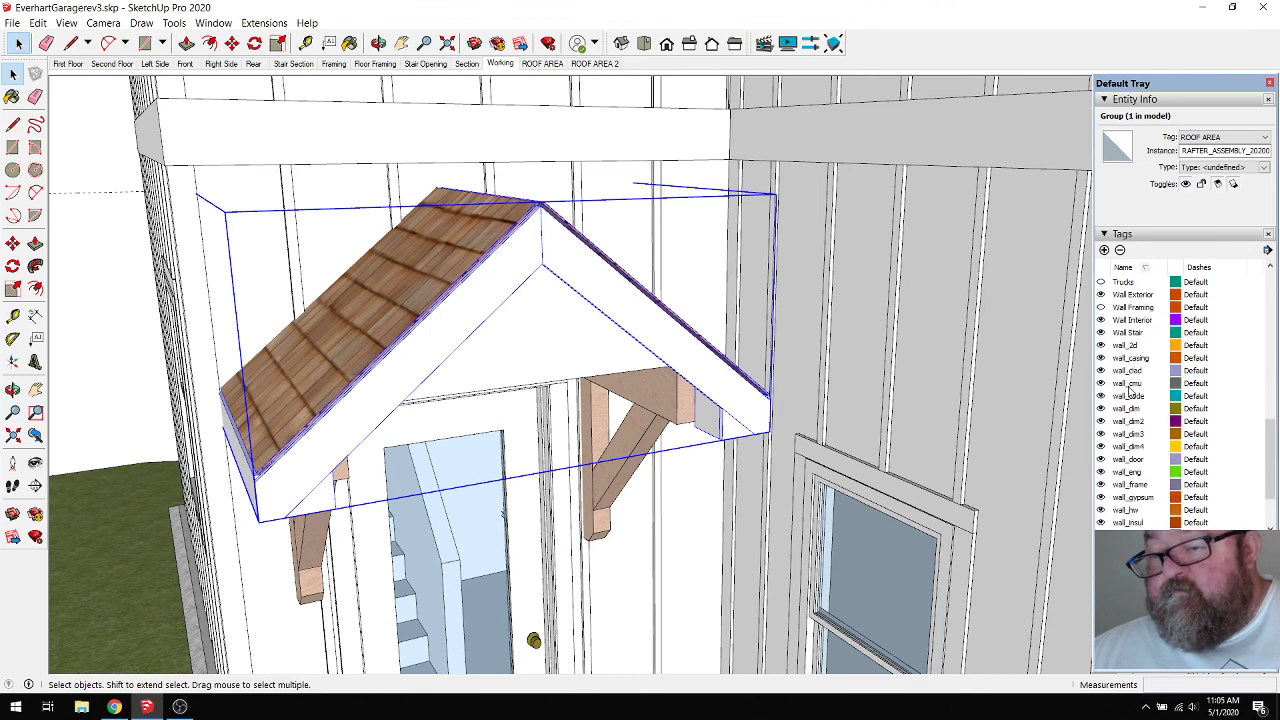
left_click(1266, 137)
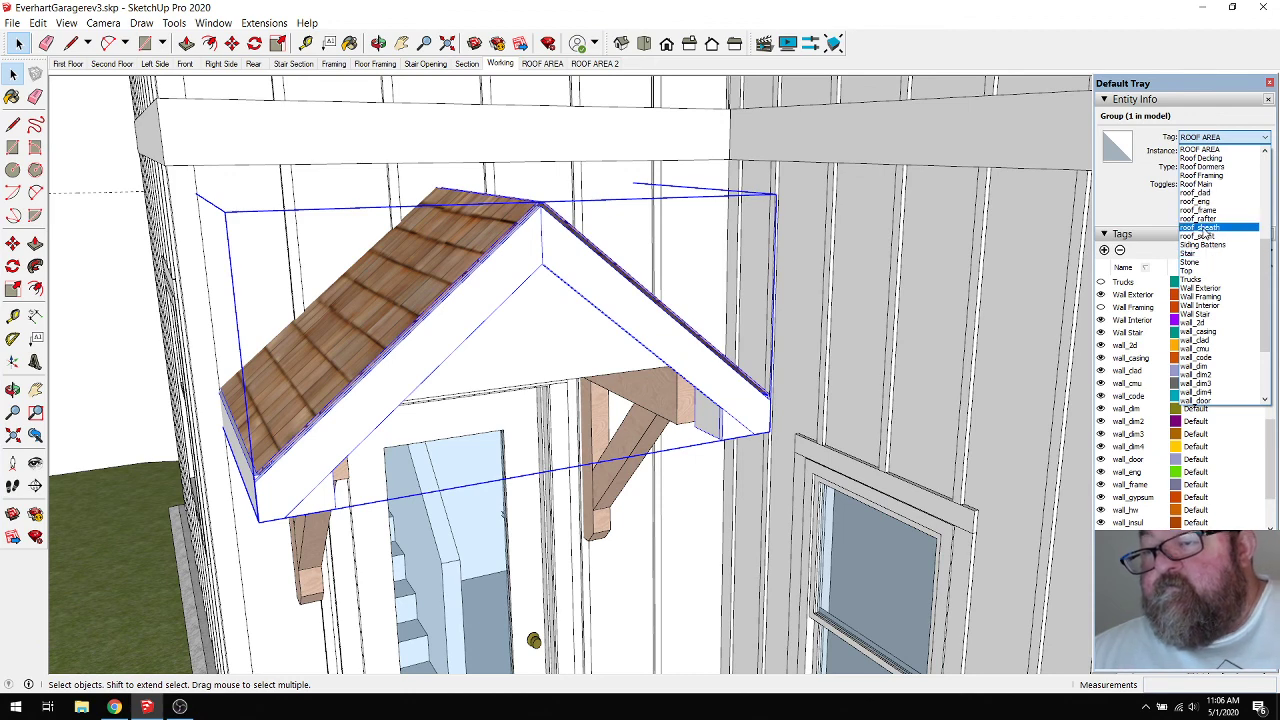
scroll(1205, 235, "up", 3)
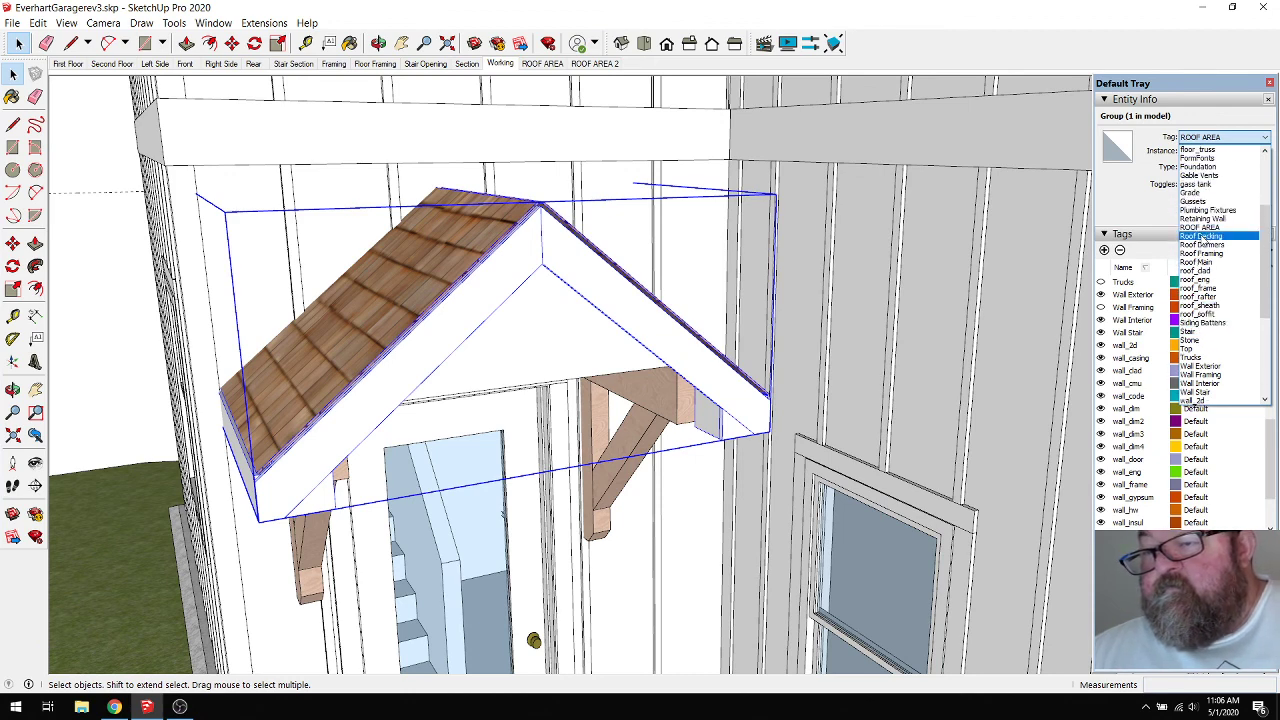
scroll(1205, 243, "down", 3)
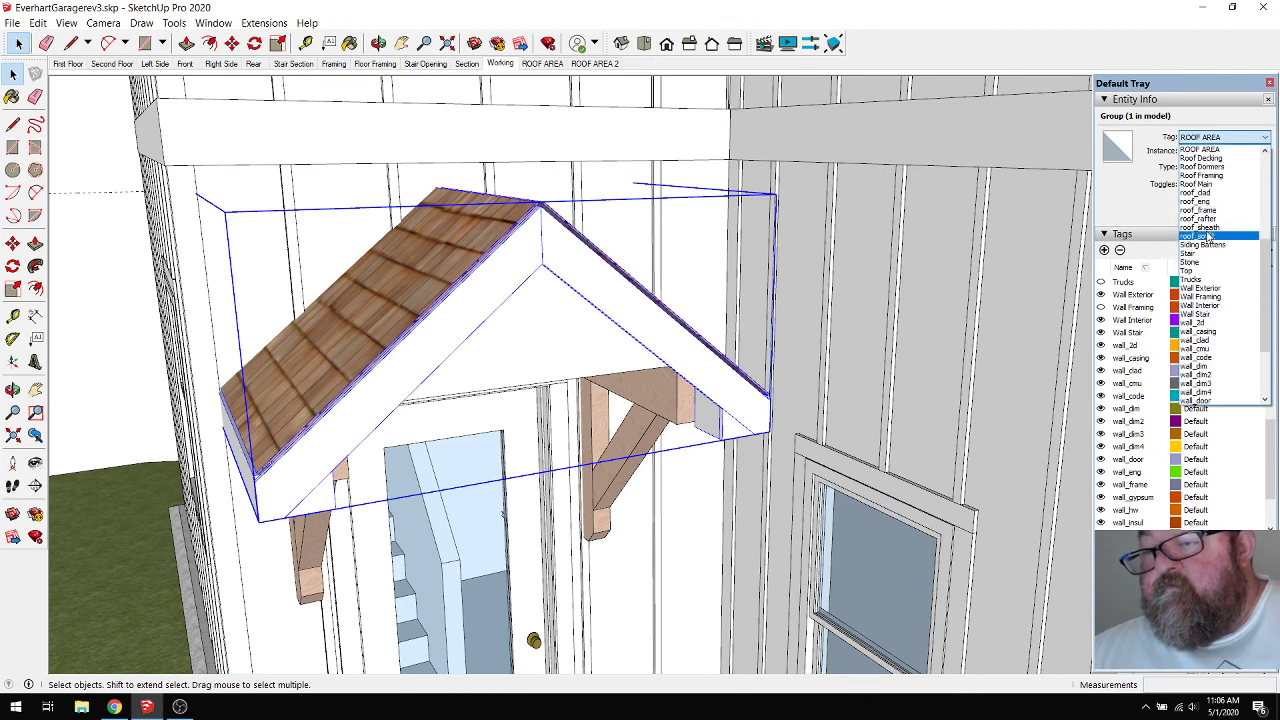
left_click(1207, 185)
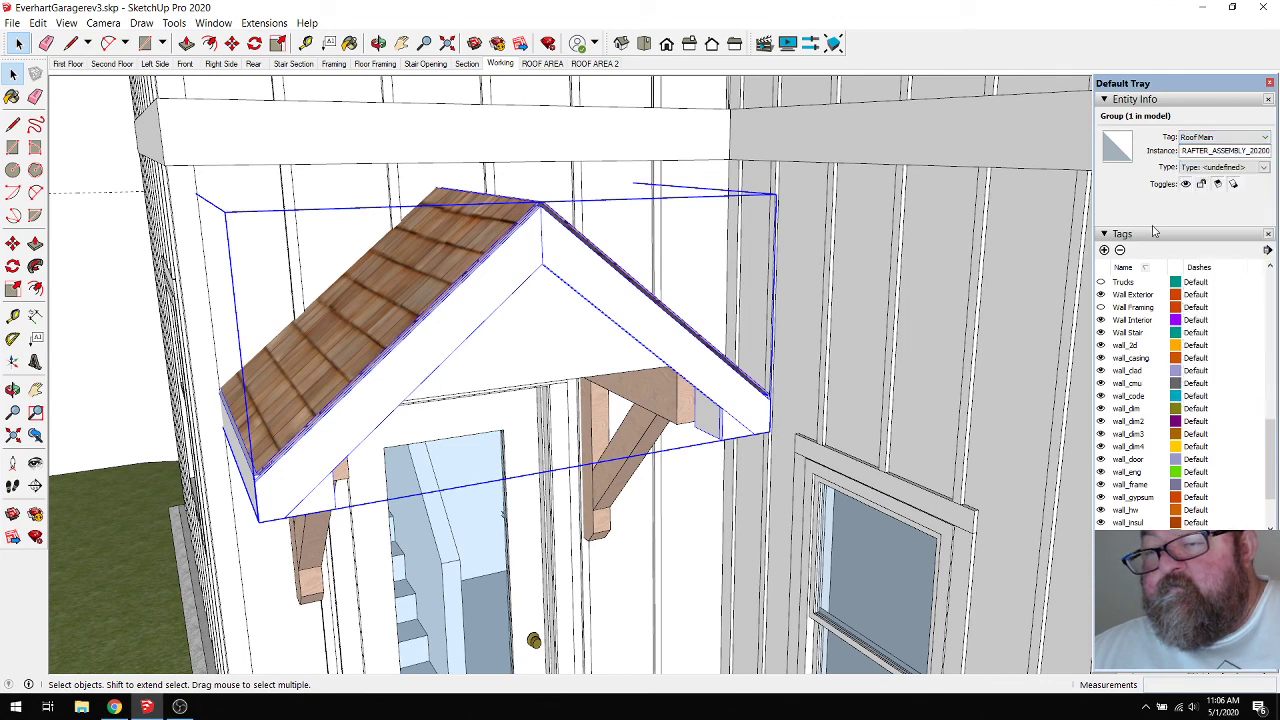
left_click(1251, 150)
Hide the ROOF AREA tag and clear the selection.
scroll(1122, 350, "up", 4)
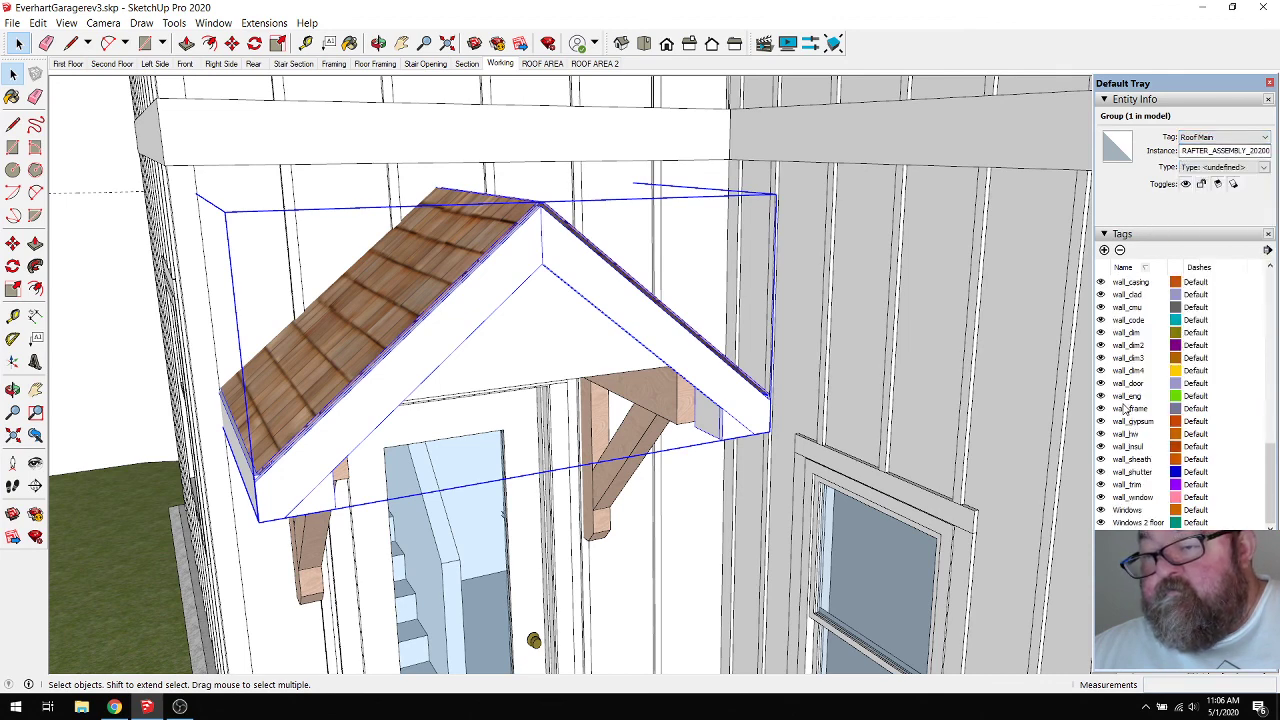
scroll(1124, 389, "up", 3)
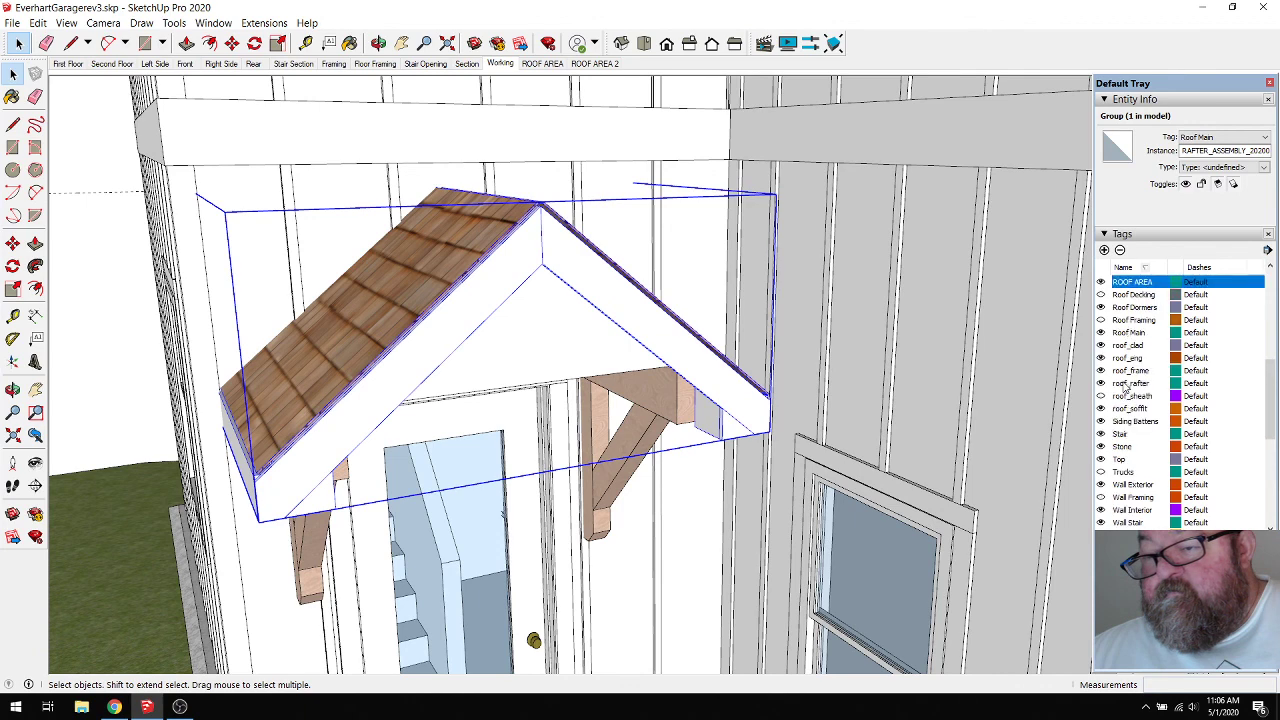
left_click(1128, 359)
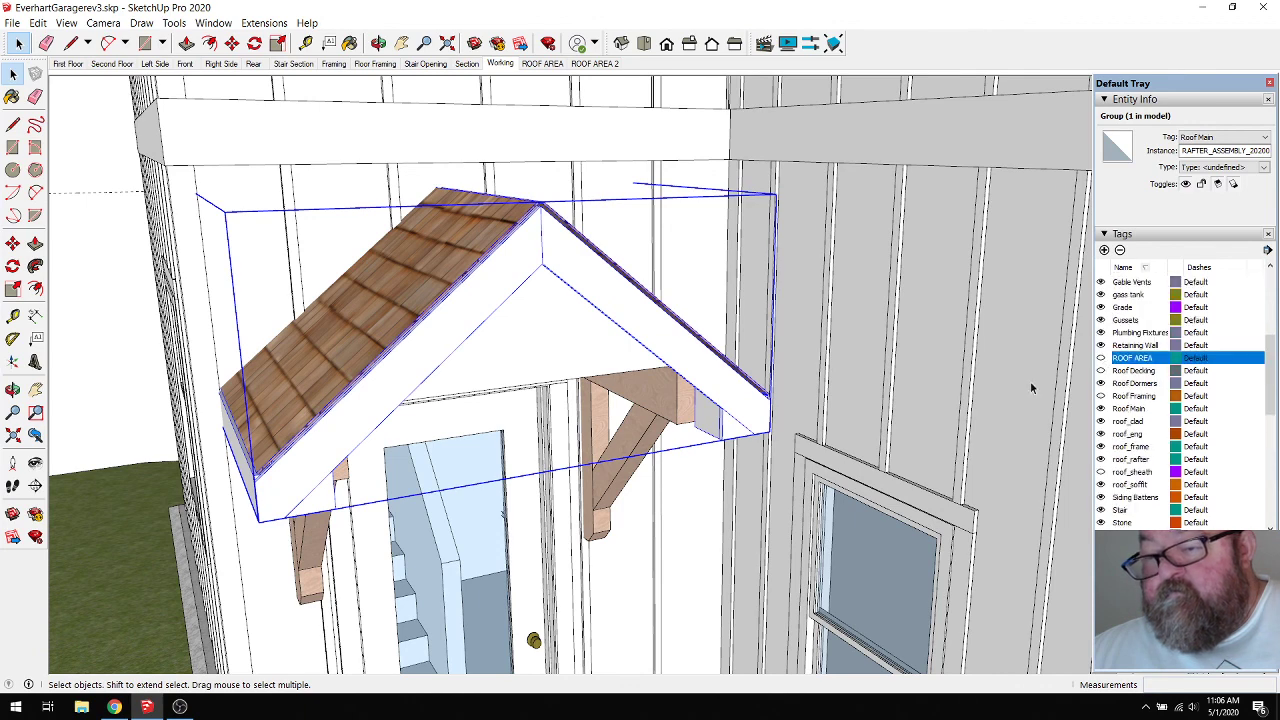
left_click(715, 183)
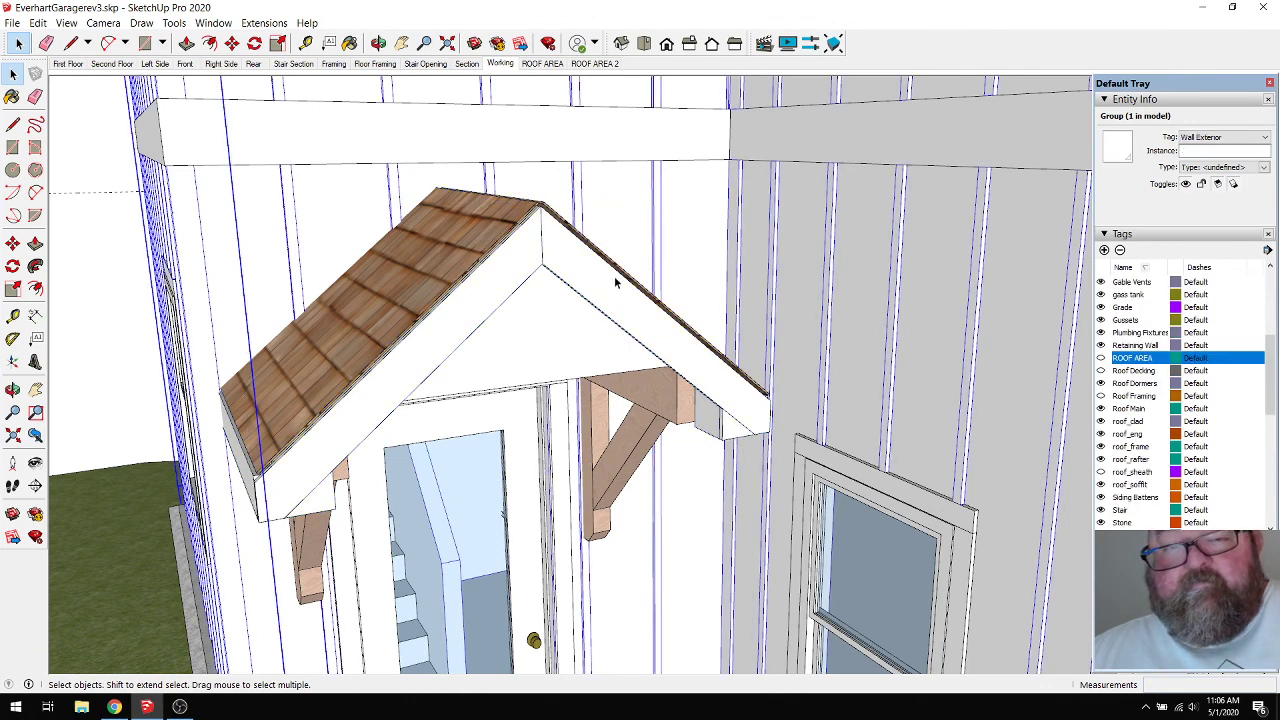
Orbit under the porch gable and open the roof group for editing.
left_click(378, 43)
left_click_drag(598, 390, 509, 260)
scroll(509, 260, "up", 5)
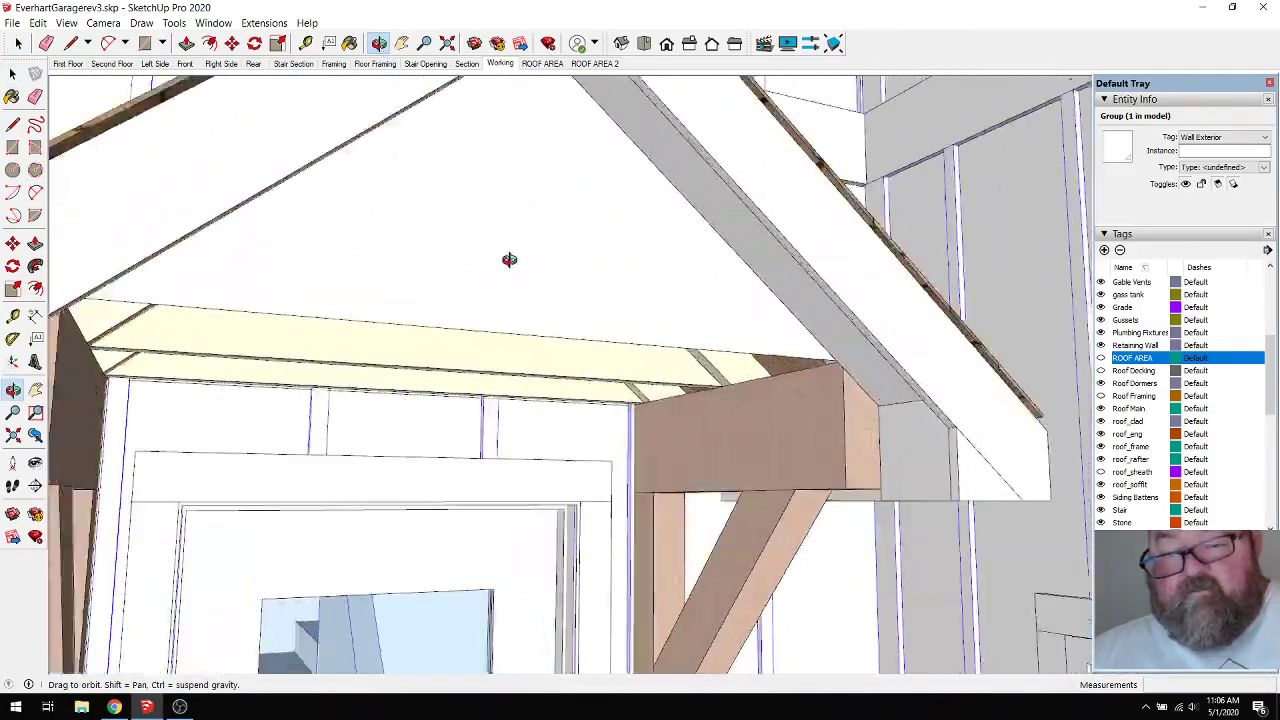
left_click_drag(568, 301, 610, 255)
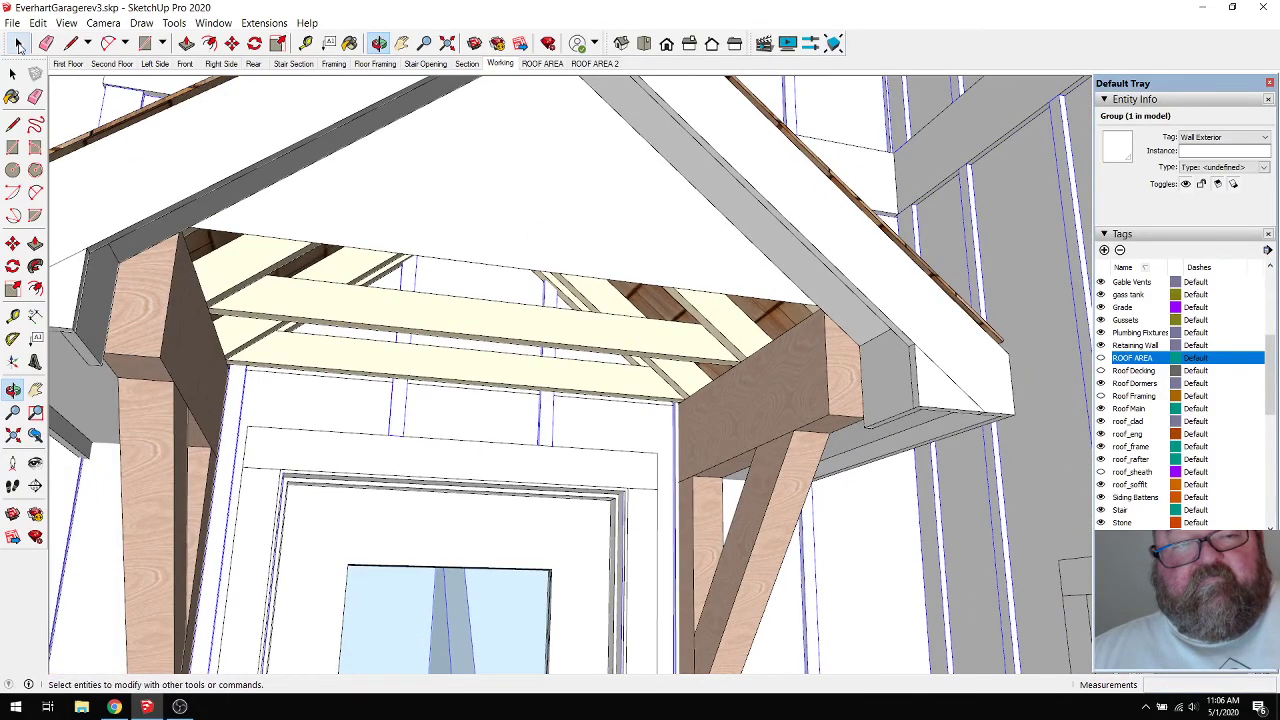
left_click(18, 46)
left_click(428, 172)
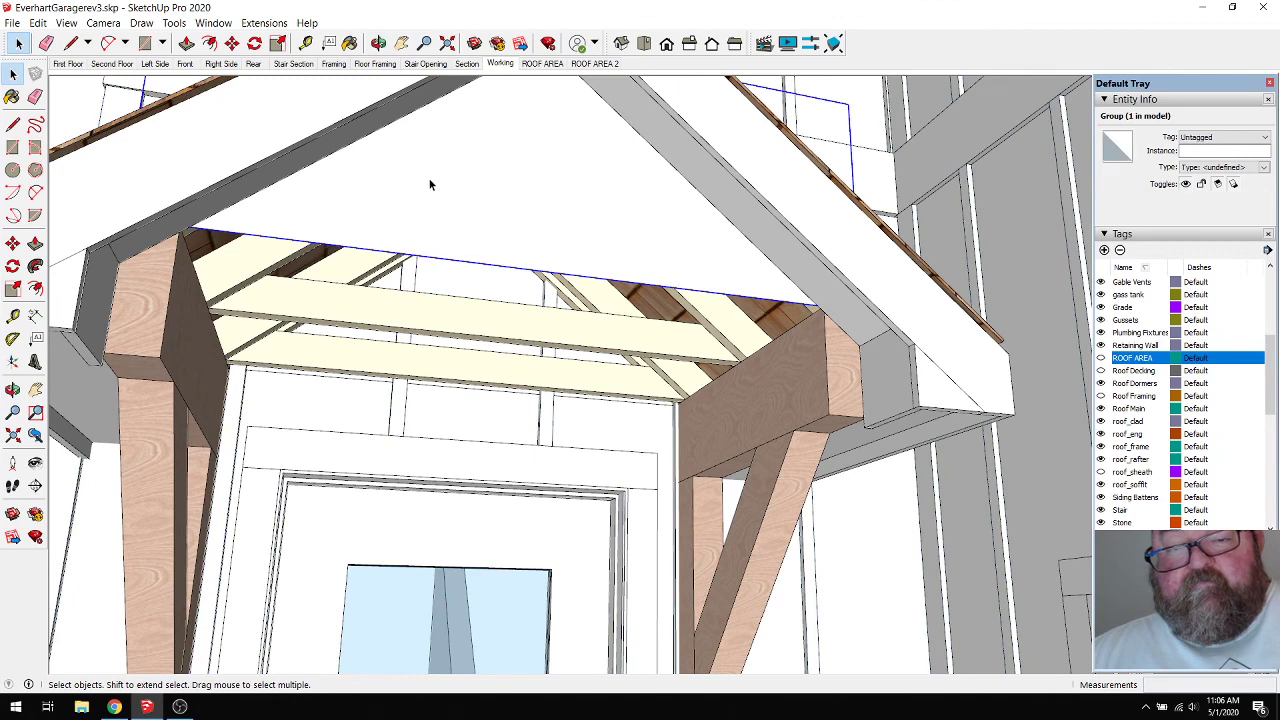
double_click(430, 184)
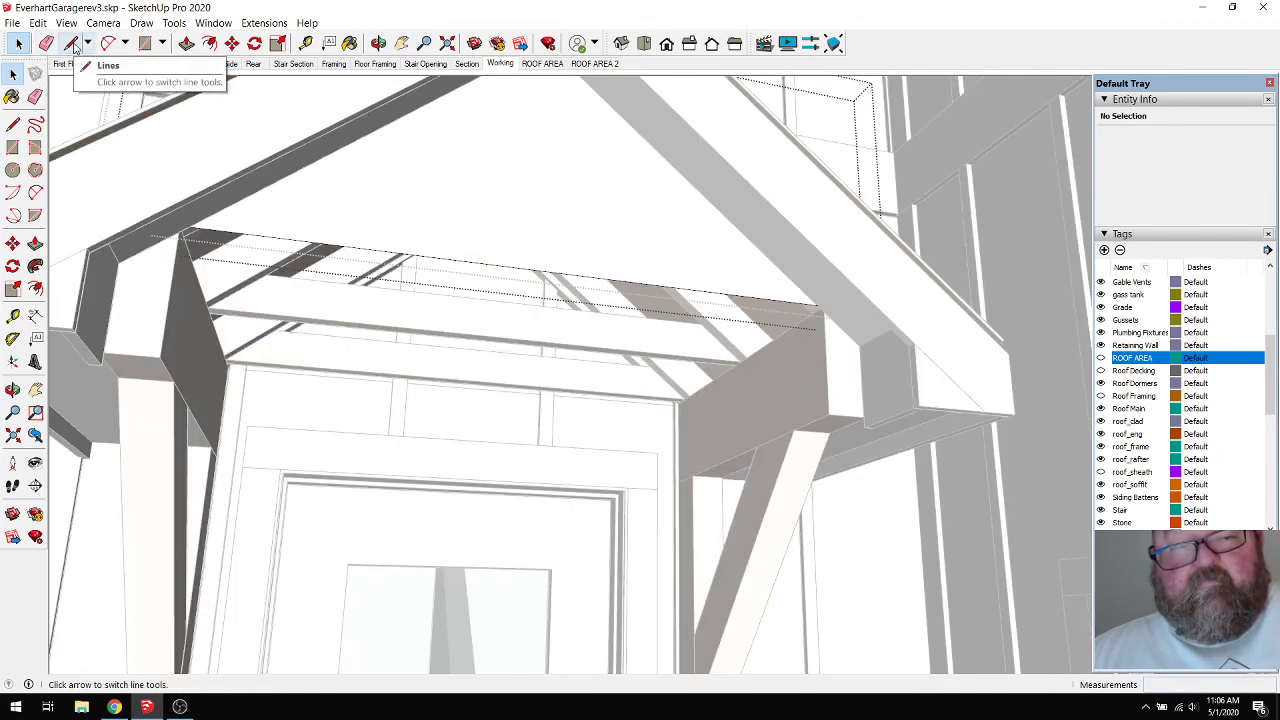
Hide the Roof Main tag and orbit to view the triangular gable base.
left_click(70, 44)
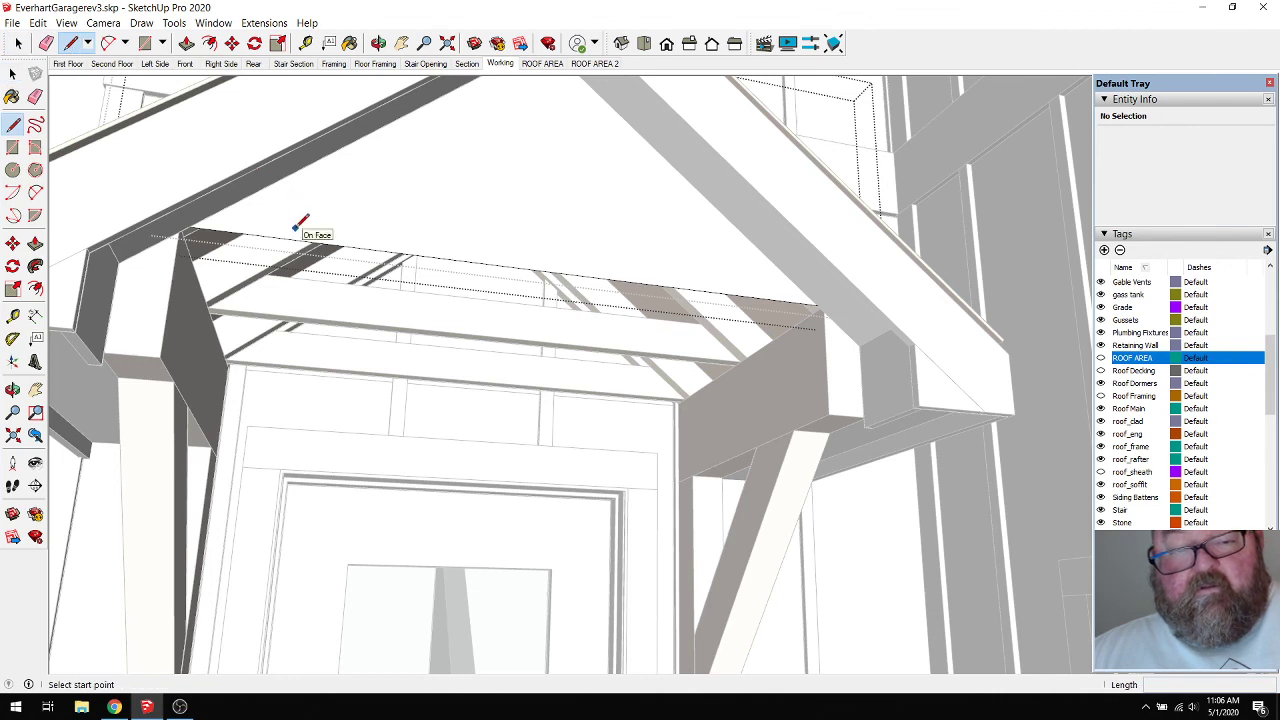
scroll(570, 343, "down", 2)
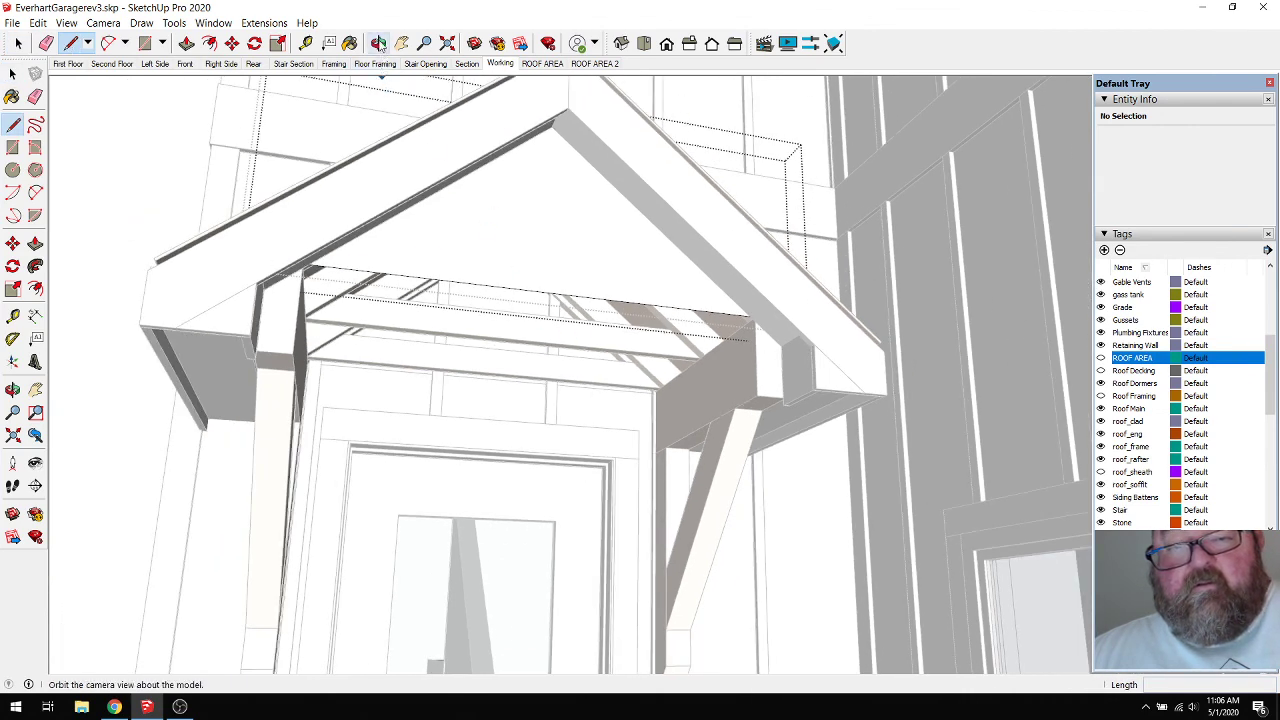
left_click(378, 43)
left_click_drag(503, 237, 554, 345)
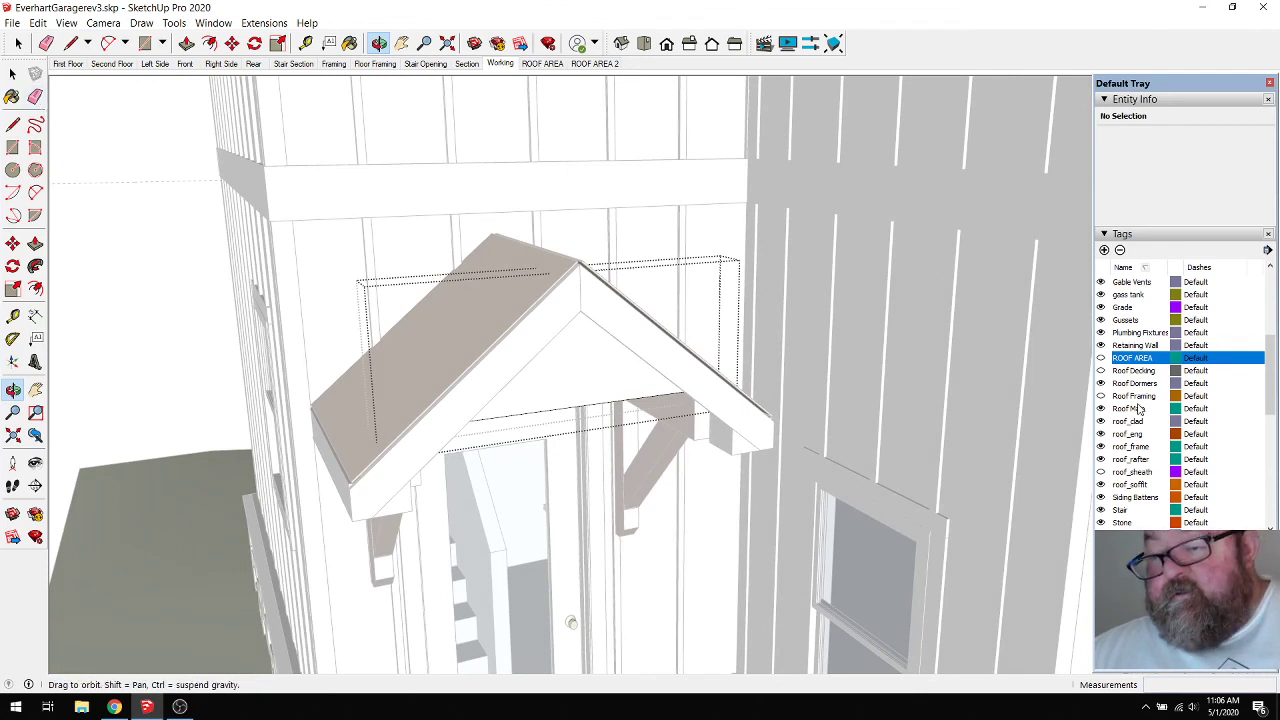
scroll(1136, 412, "down", 3)
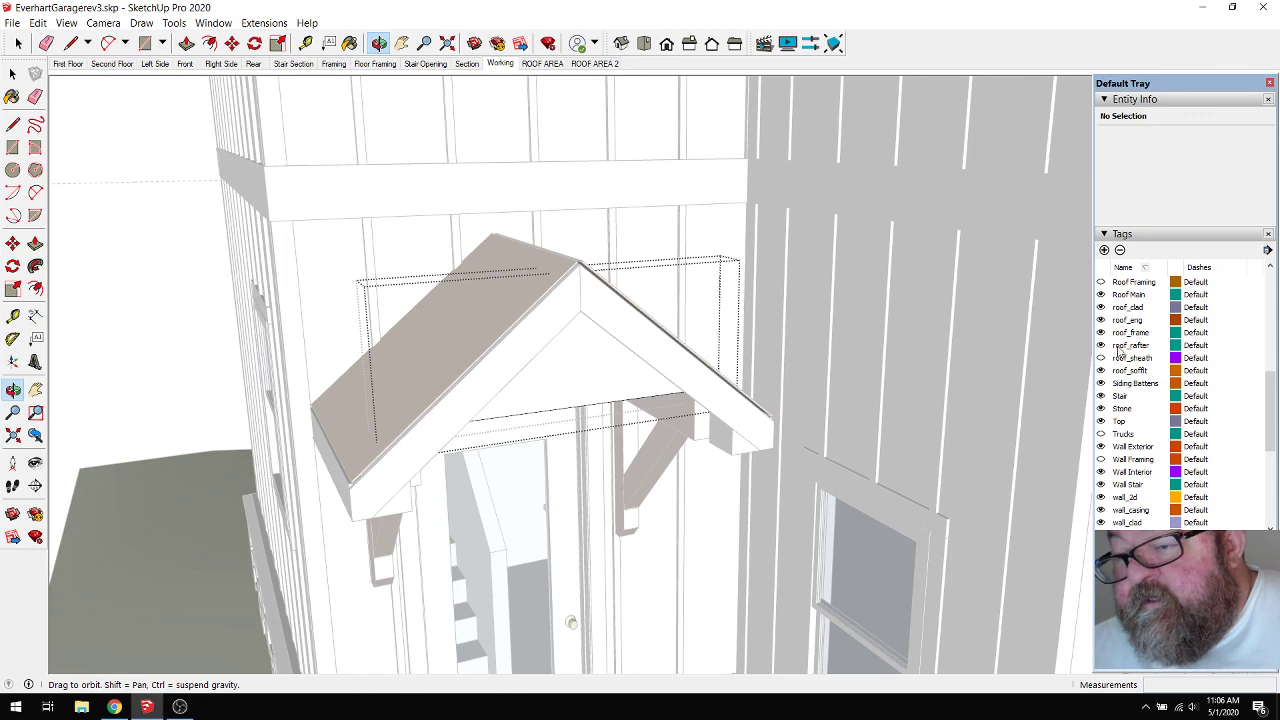
left_click(1101, 295)
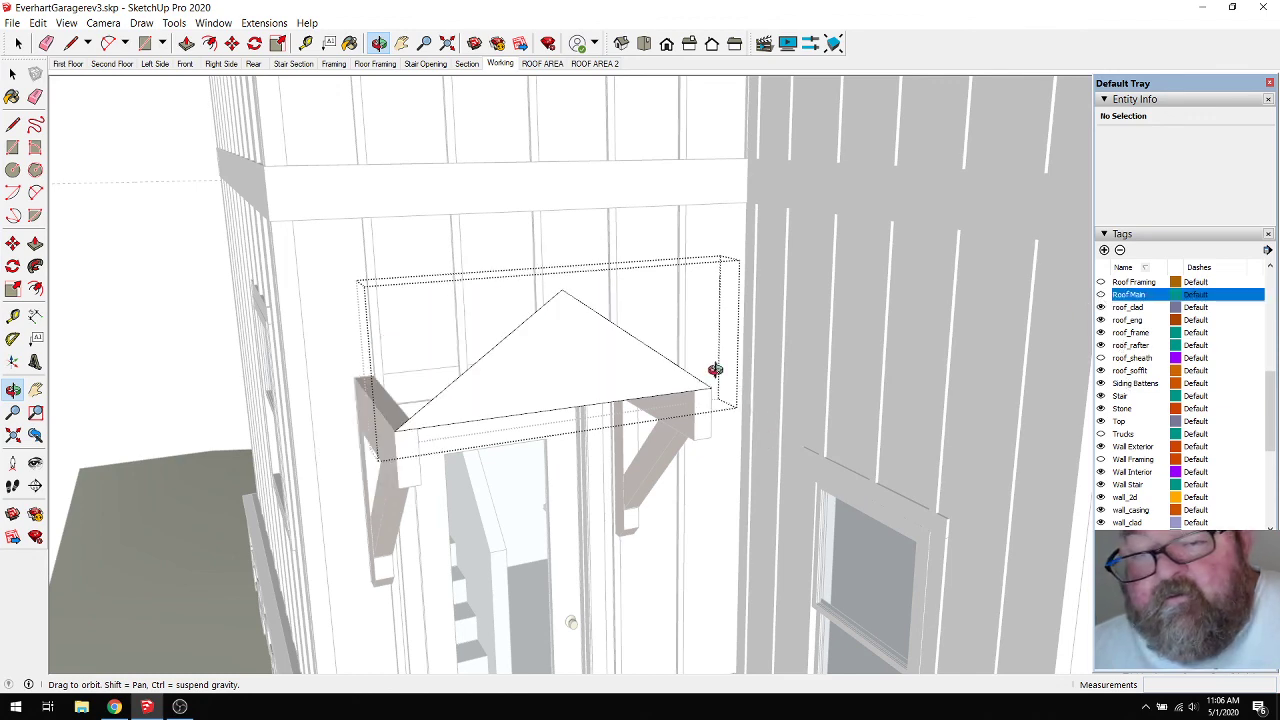
left_click_drag(564, 351, 428, 461)
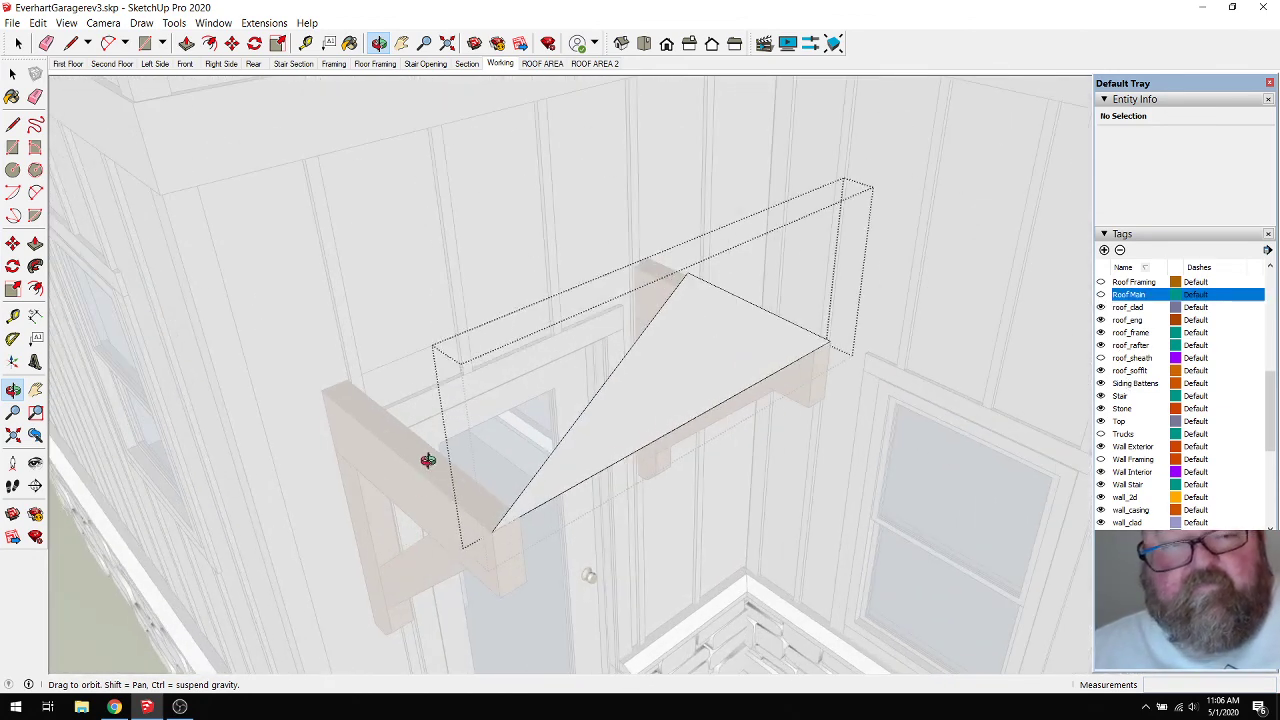
Draw a rectangle face from the bracket corner across the gable's left side.
left_click(70, 43)
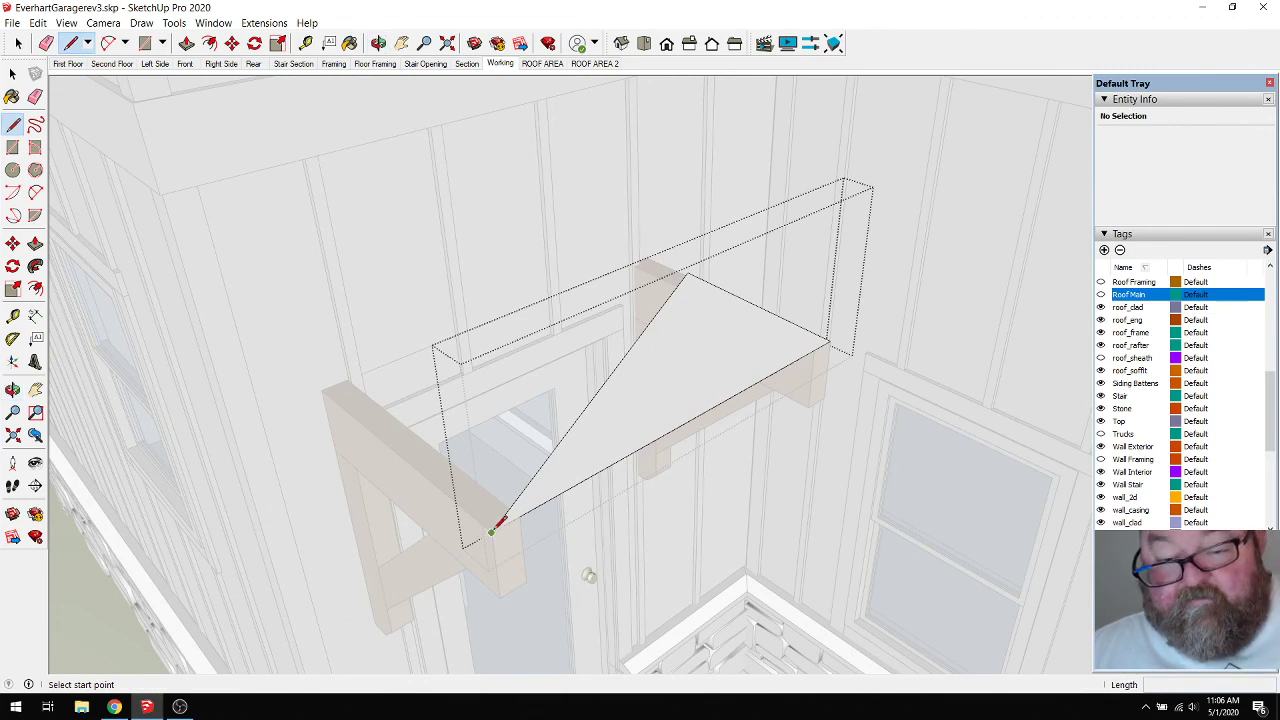
left_click(146, 43)
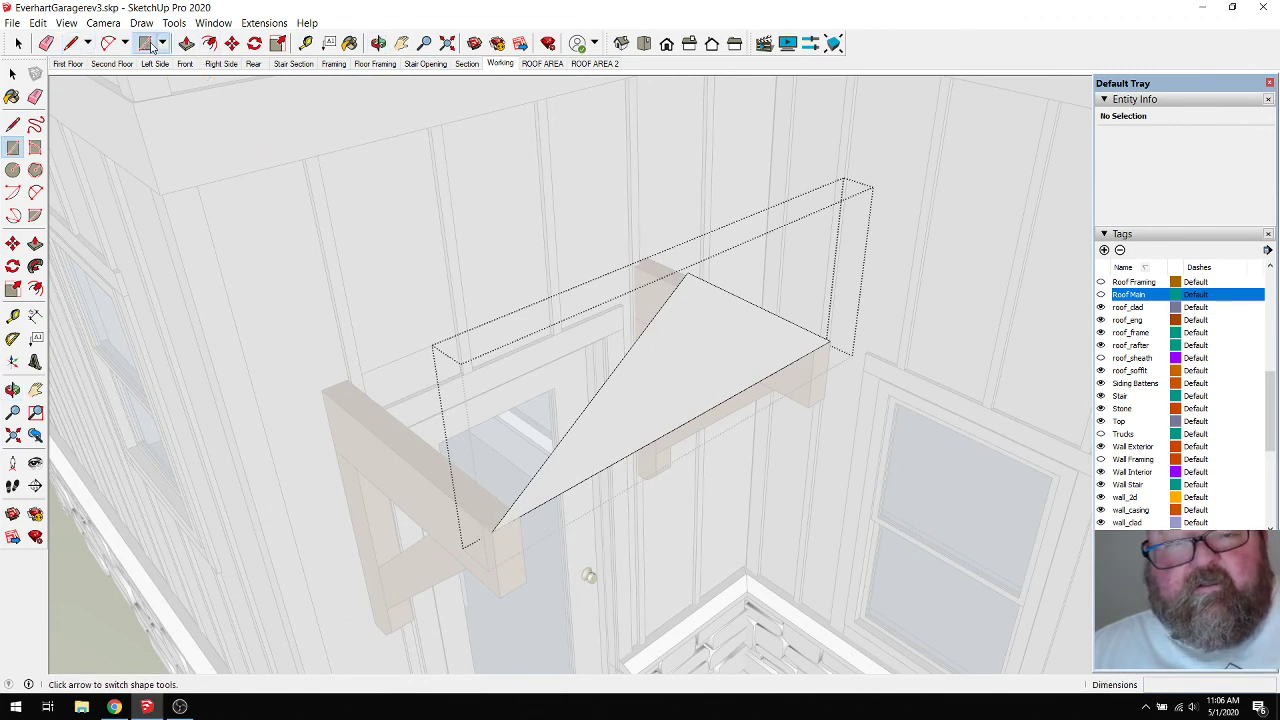
left_click(322, 388)
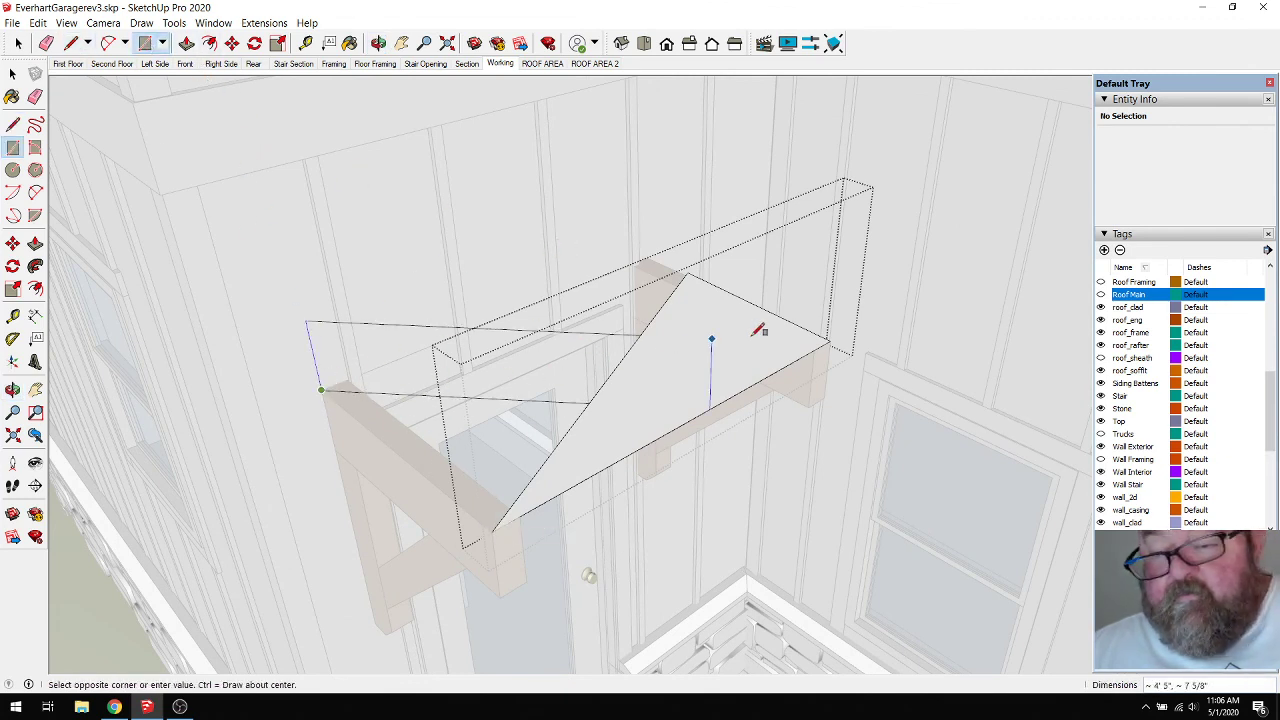
left_click(830, 340)
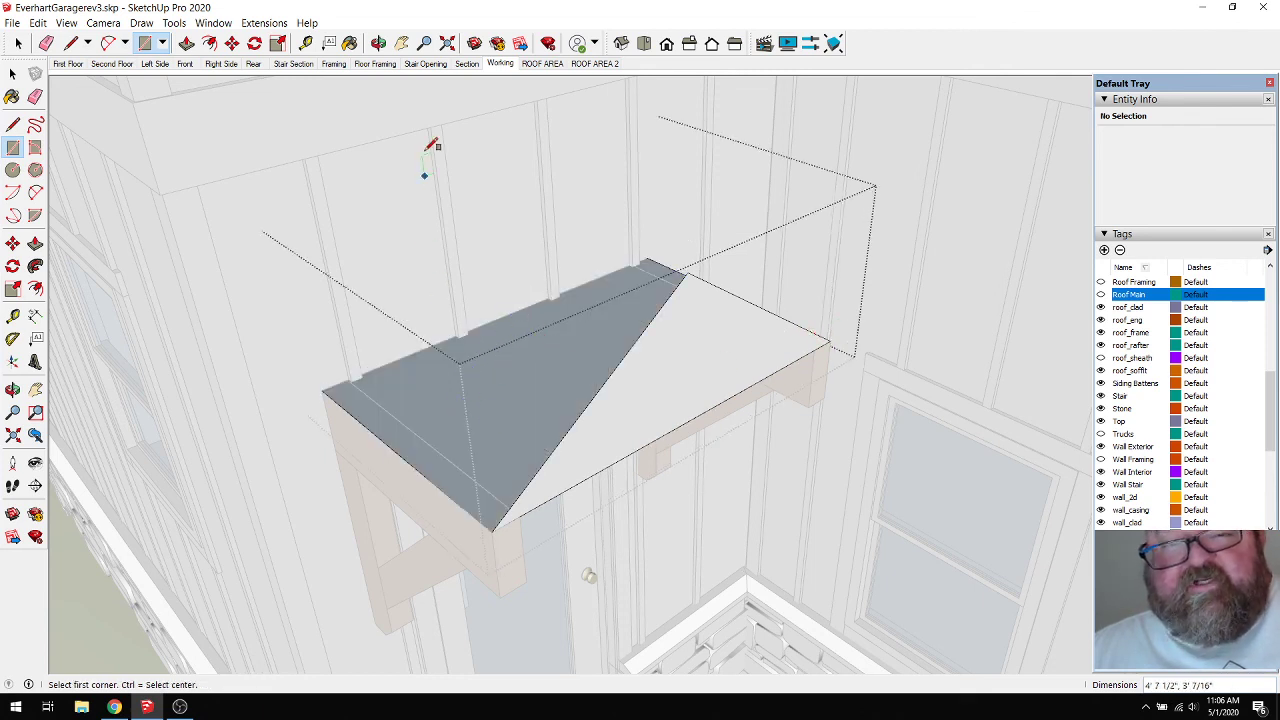
Show Roof Main again and orbit to look under the porch roof.
left_click(1101, 294)
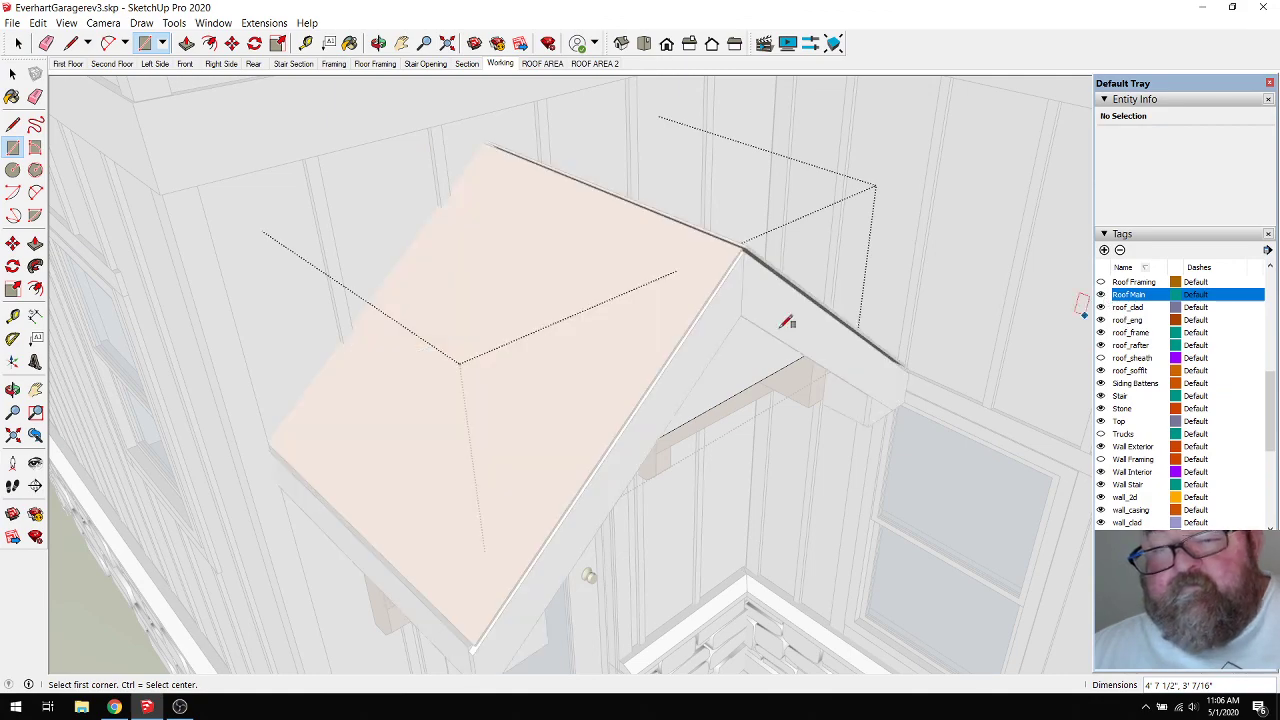
left_click(378, 43)
left_click_drag(520, 220, 468, 134)
left_click_drag(551, 285, 594, 223)
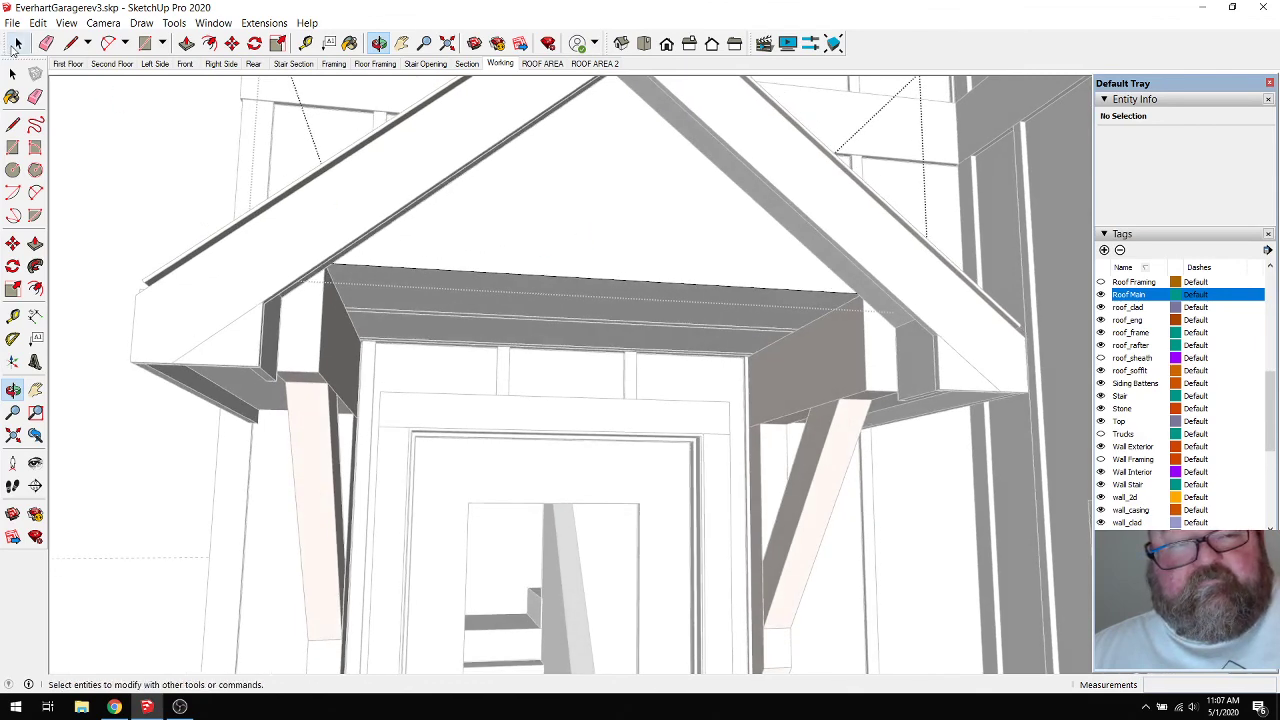
Pull the porch soffit face out about 1 1/16".
left_click(12, 73)
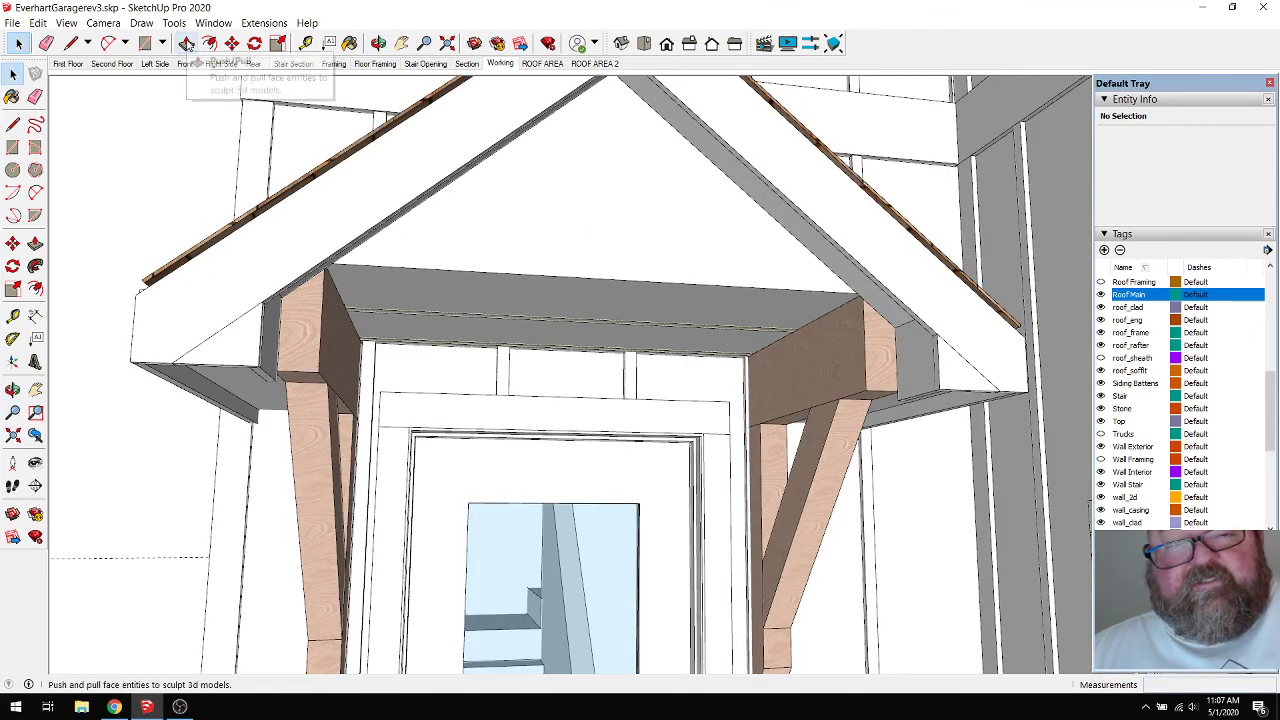
left_click(186, 43)
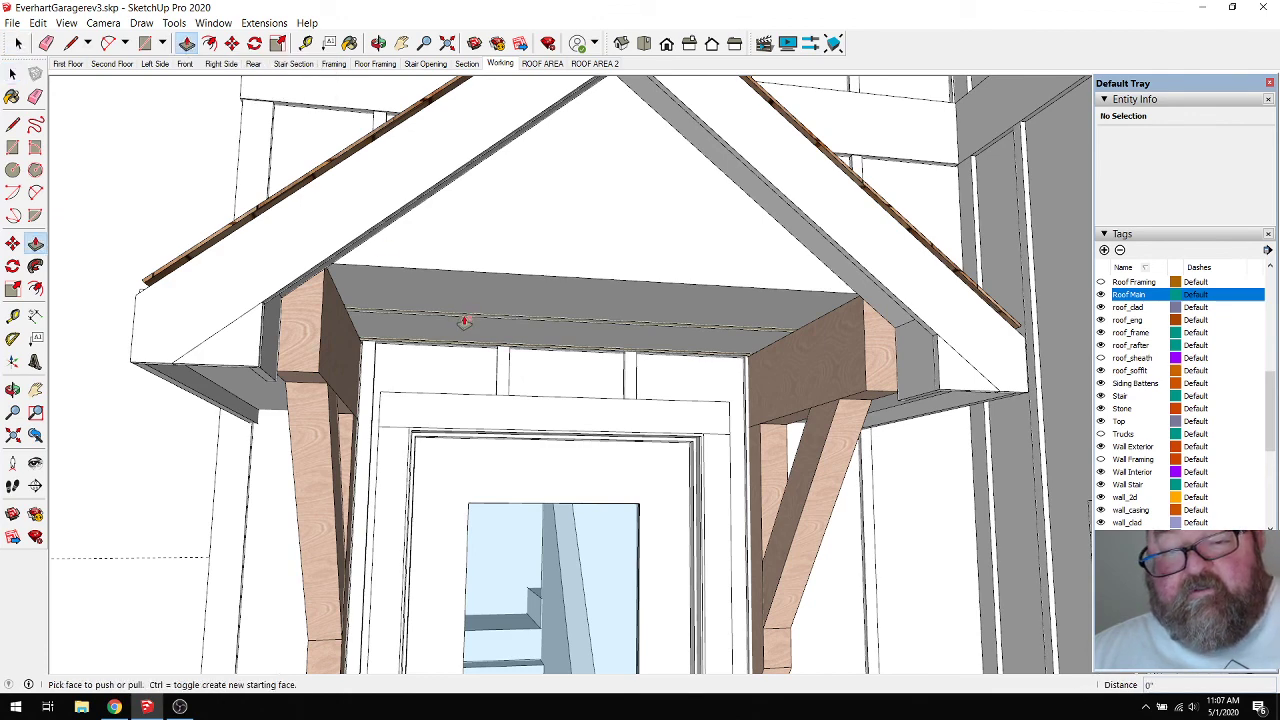
key("space")
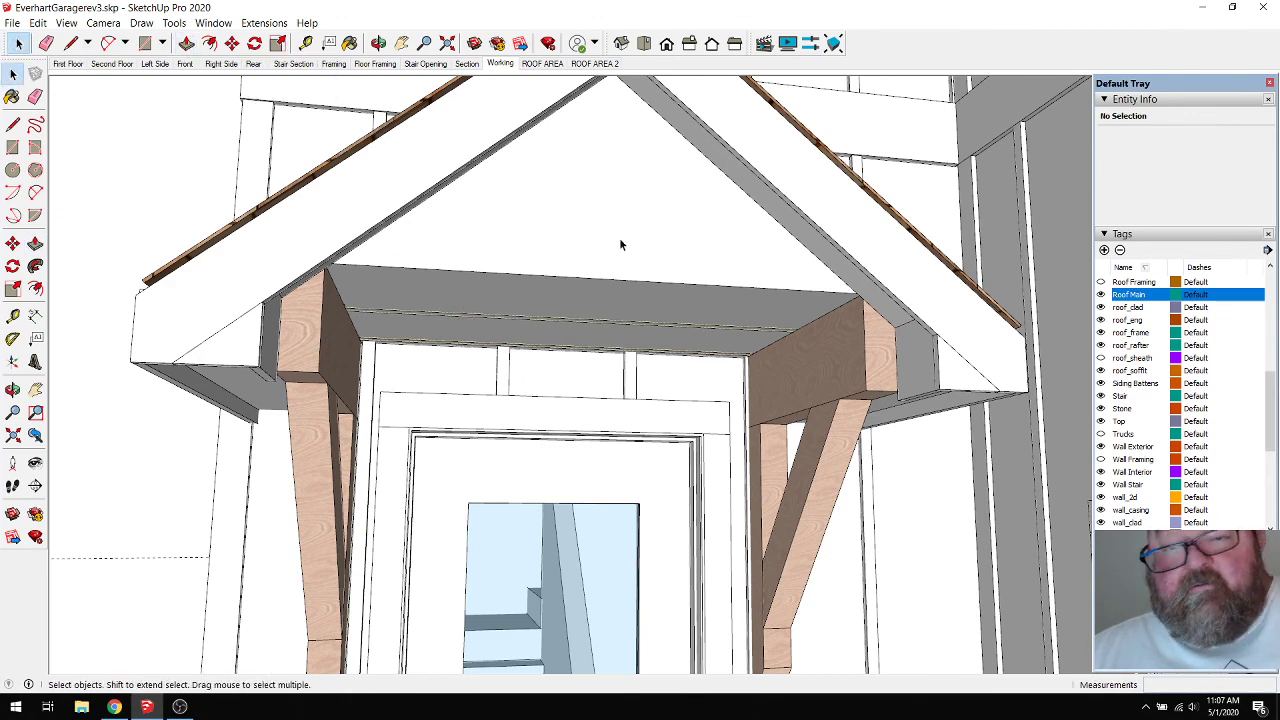
key("p")
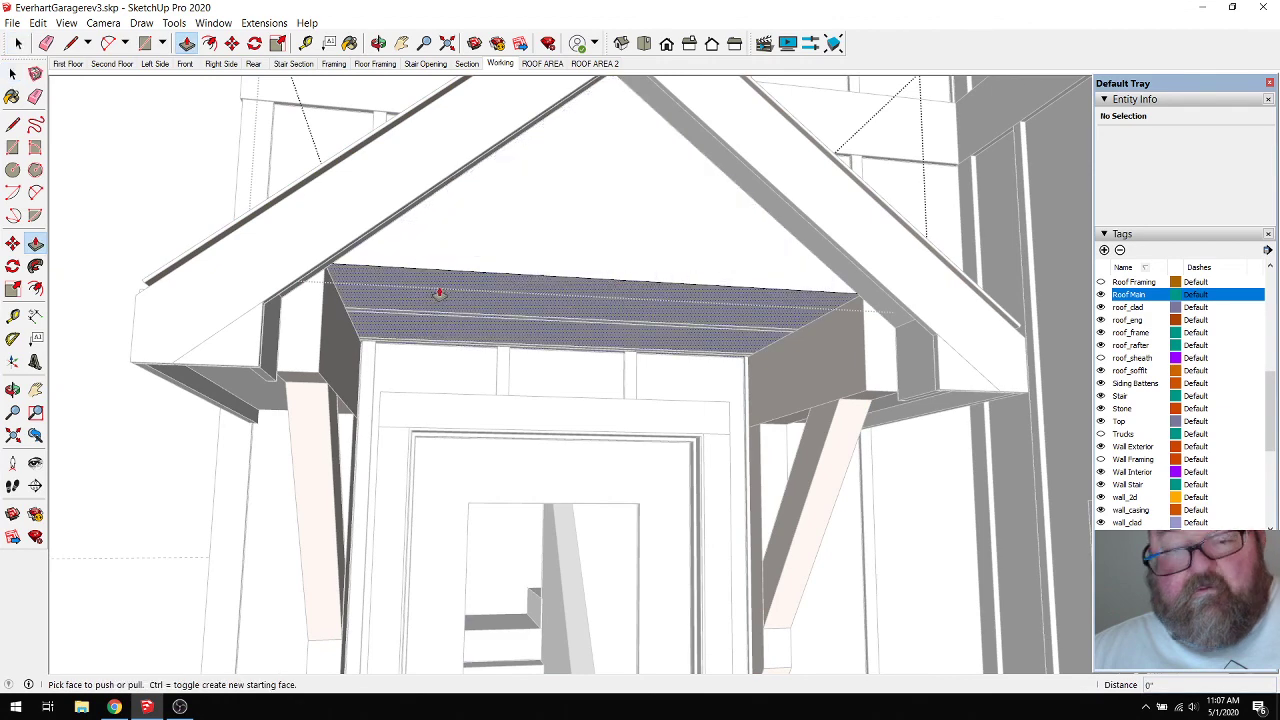
left_click(440, 295)
left_click(444, 300)
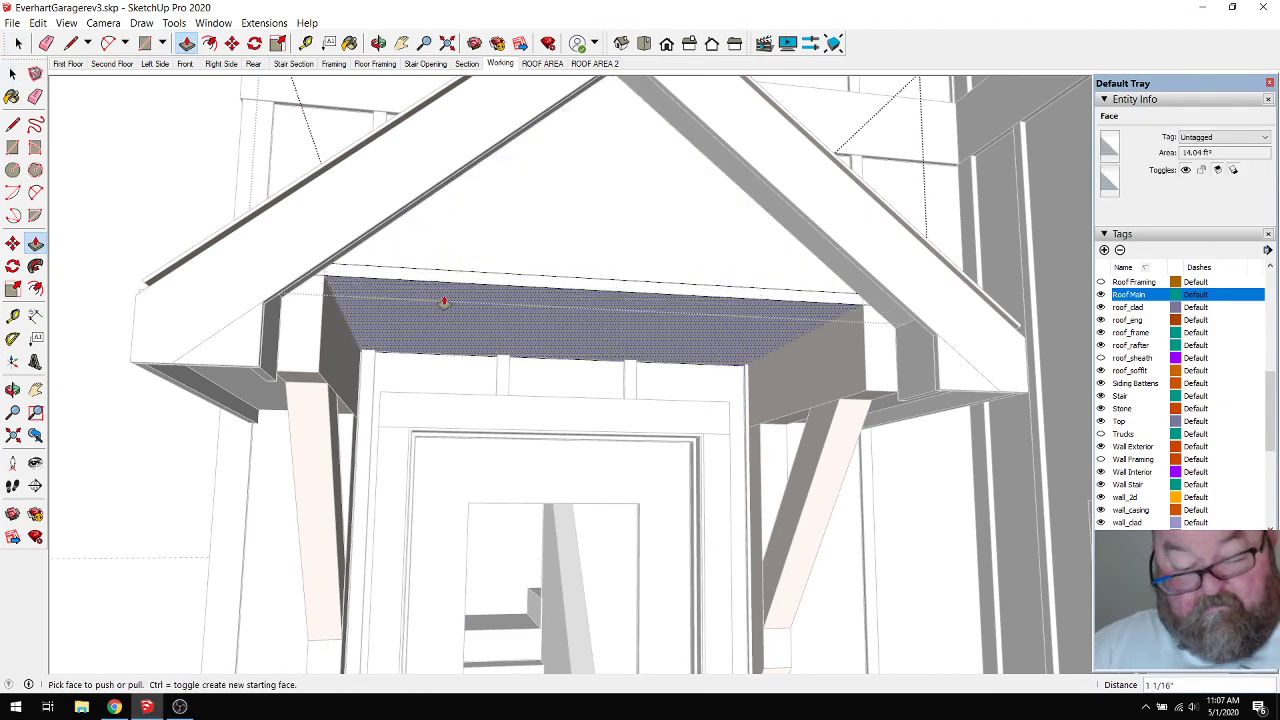
Push the triangular gable face 1" and return to Select.
left_click(444, 301)
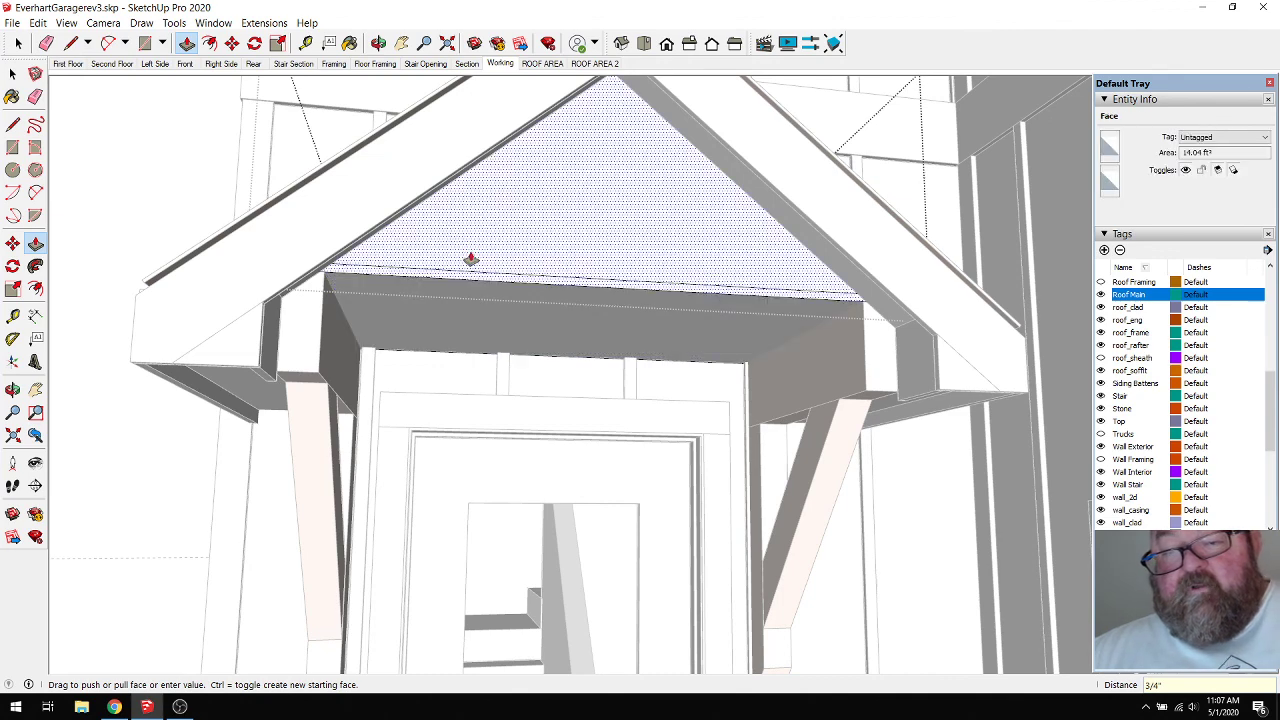
left_click(793, 267)
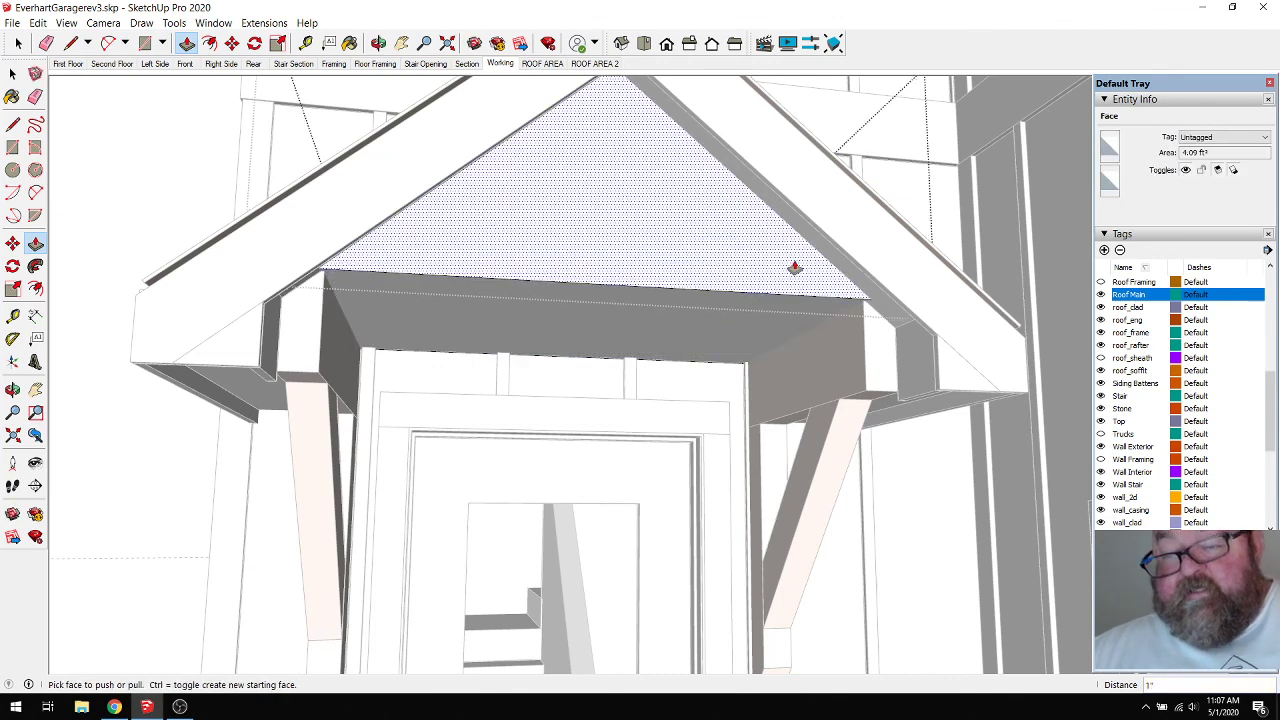
left_click(793, 267)
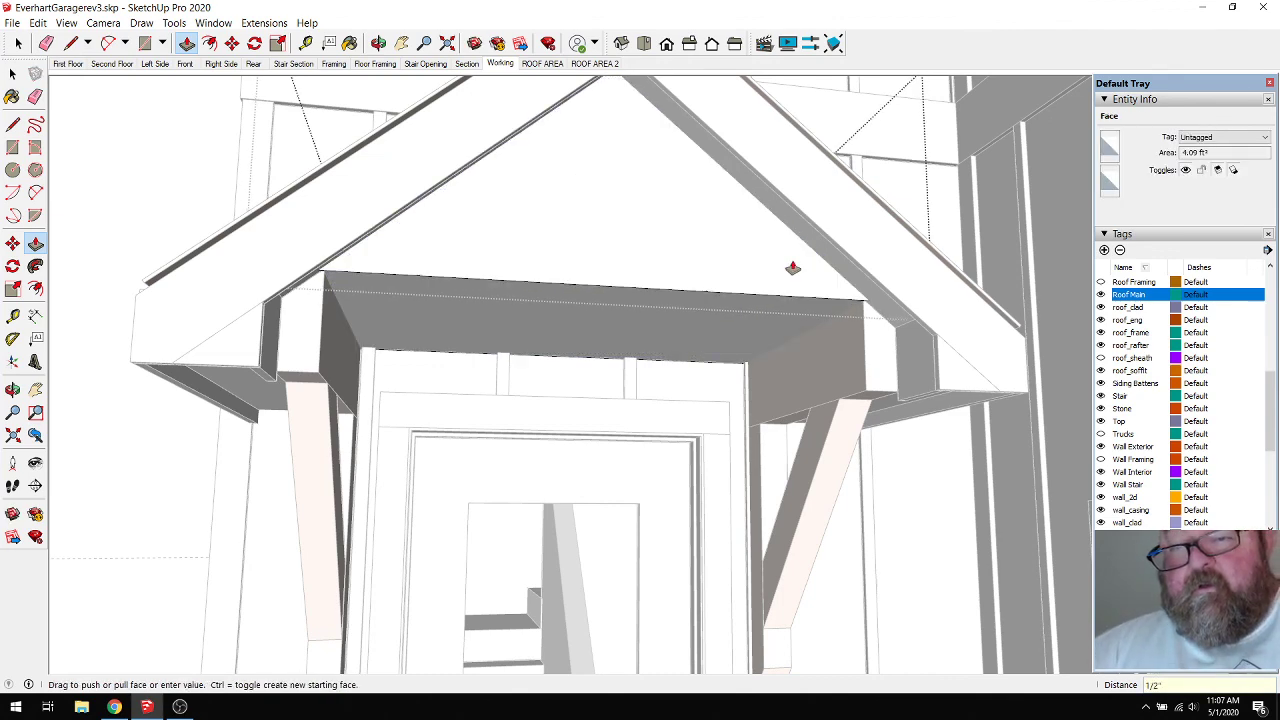
scroll(694, 430, "down", 4)
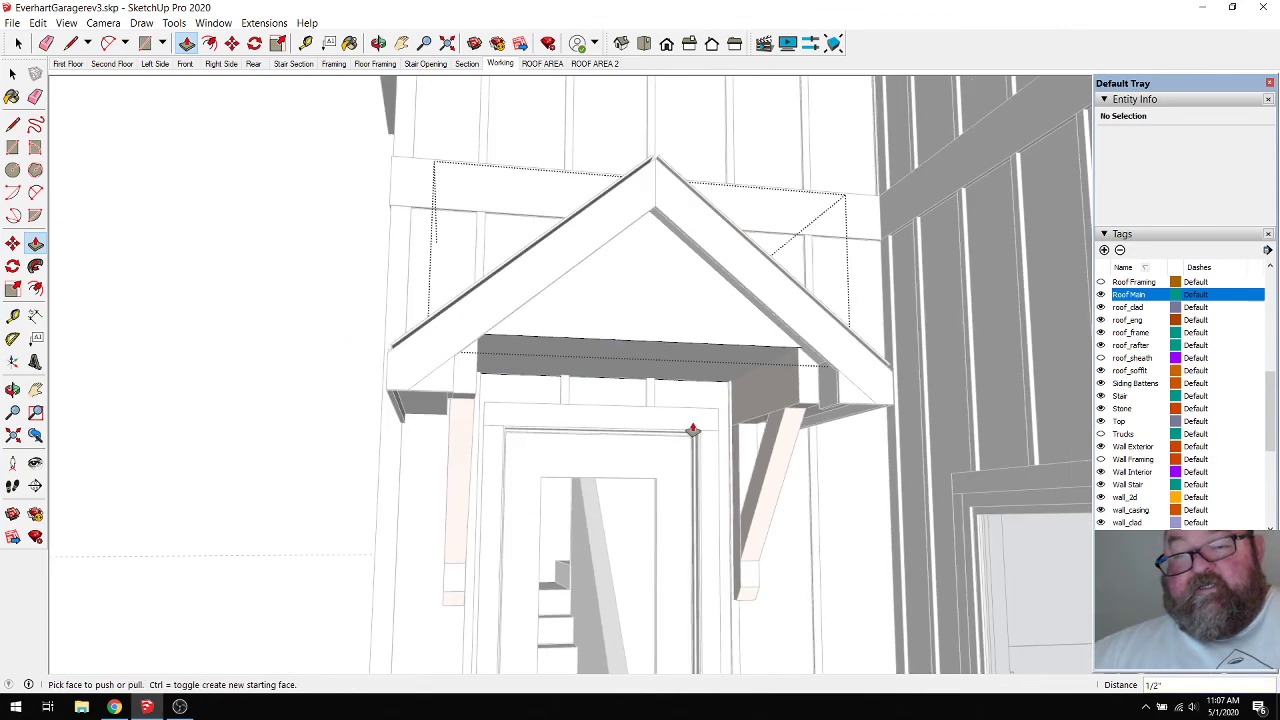
key("space")
scroll(212, 130, "down", 2)
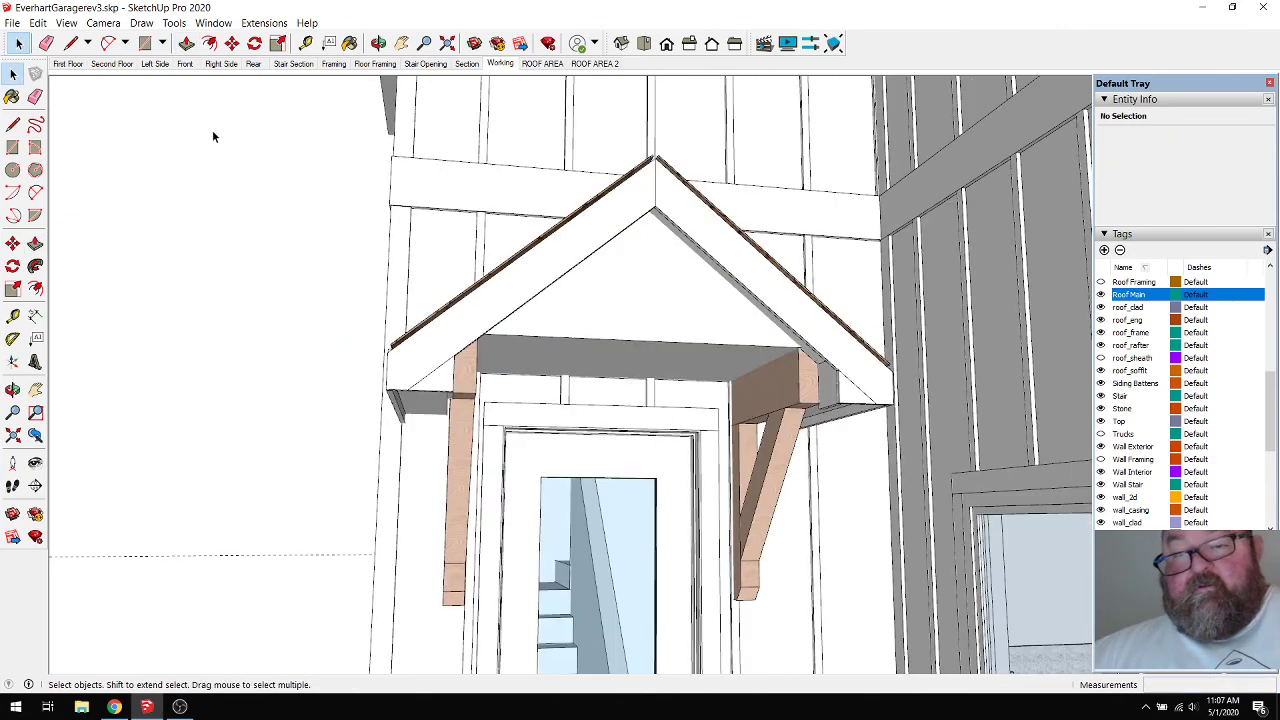
scroll(308, 230, "down", 3)
left_click(378, 43)
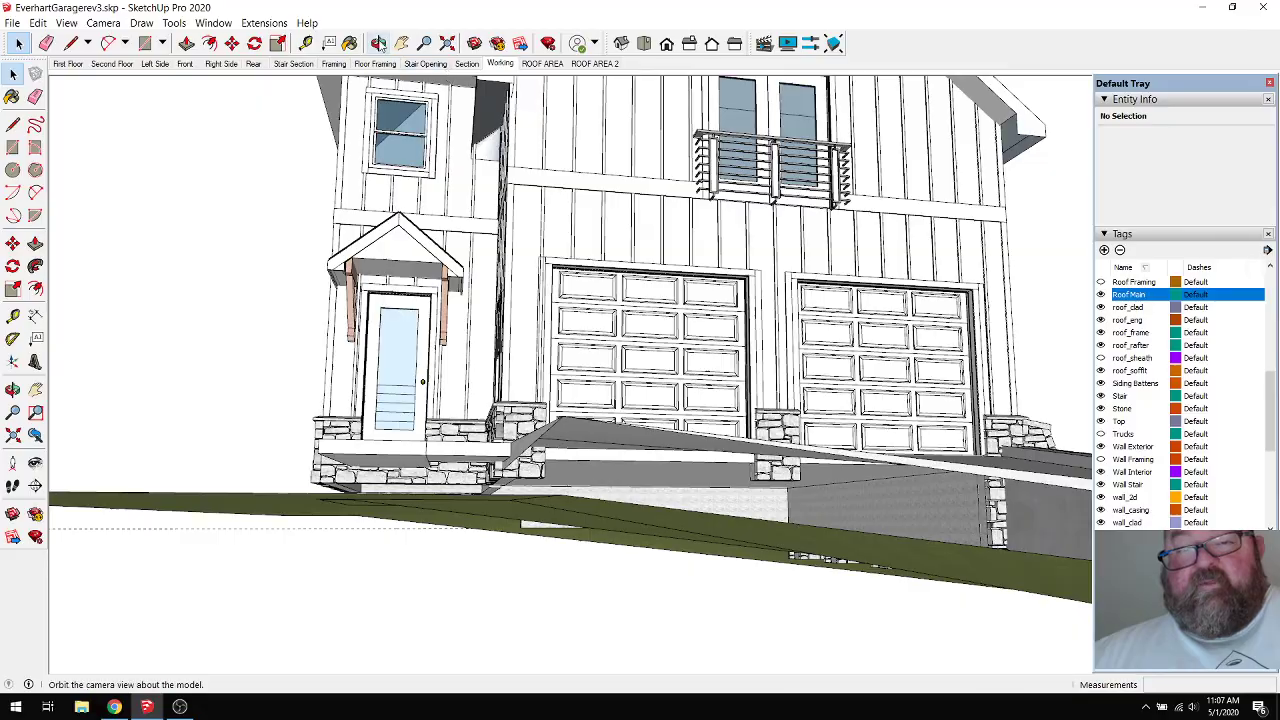
mouse_move(440, 250)
left_mouse_down()
mouse_move(580, 250)
mouse_move(607, 350)
left_mouse_up()
scroll(590, 250, "up", 4)
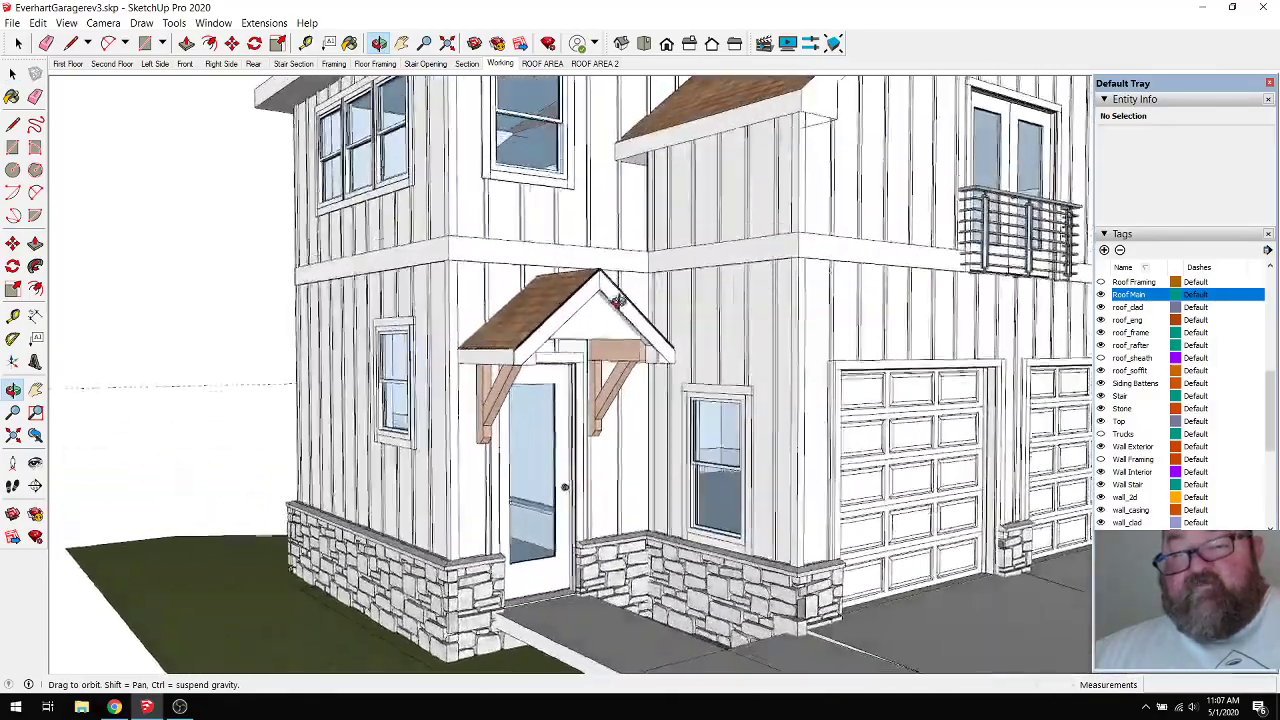
scroll(573, 338, "down", 4)
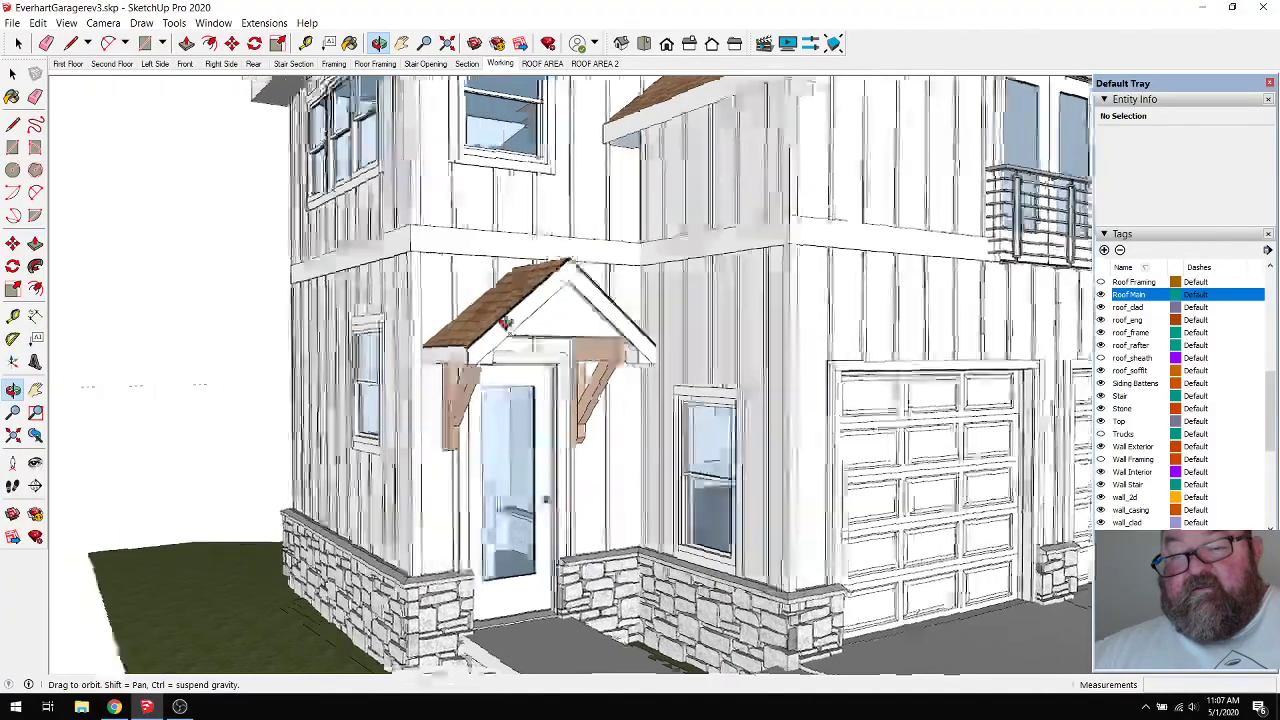
scroll(557, 332, "up", 4)
scroll(557, 332, "up", 1)
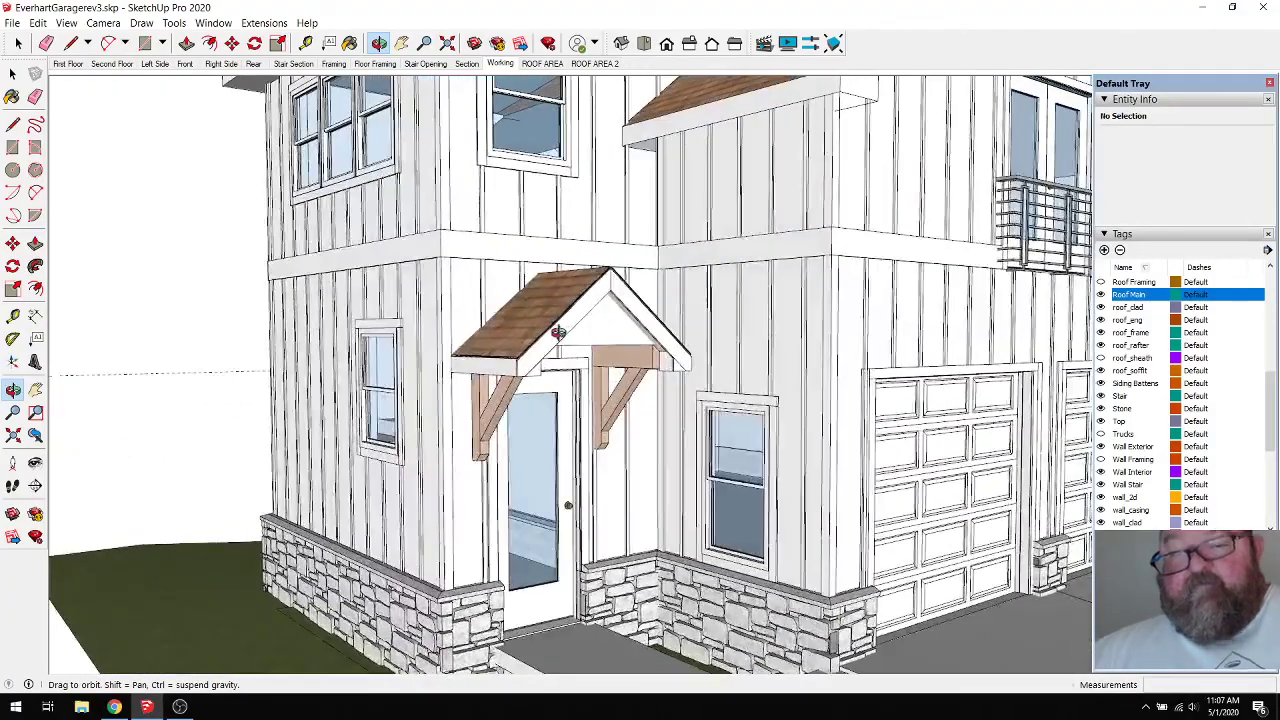
left_click(114, 708)
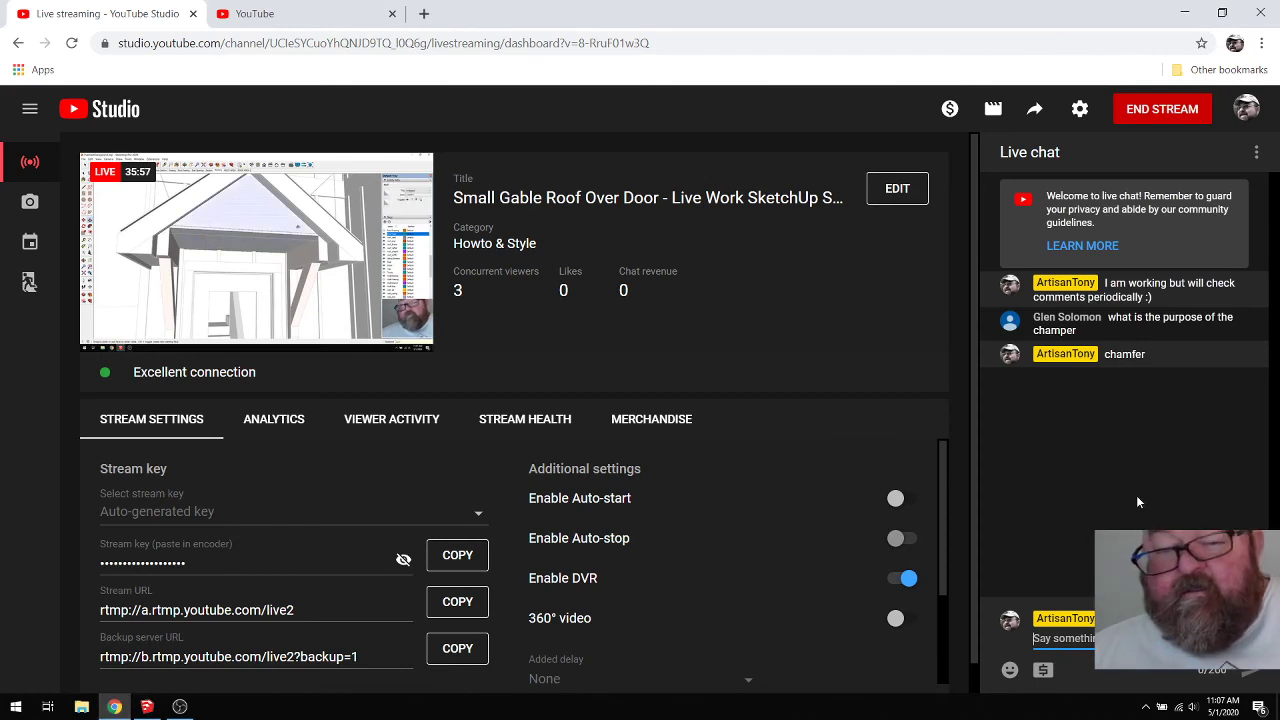
mouse_move(147, 708)
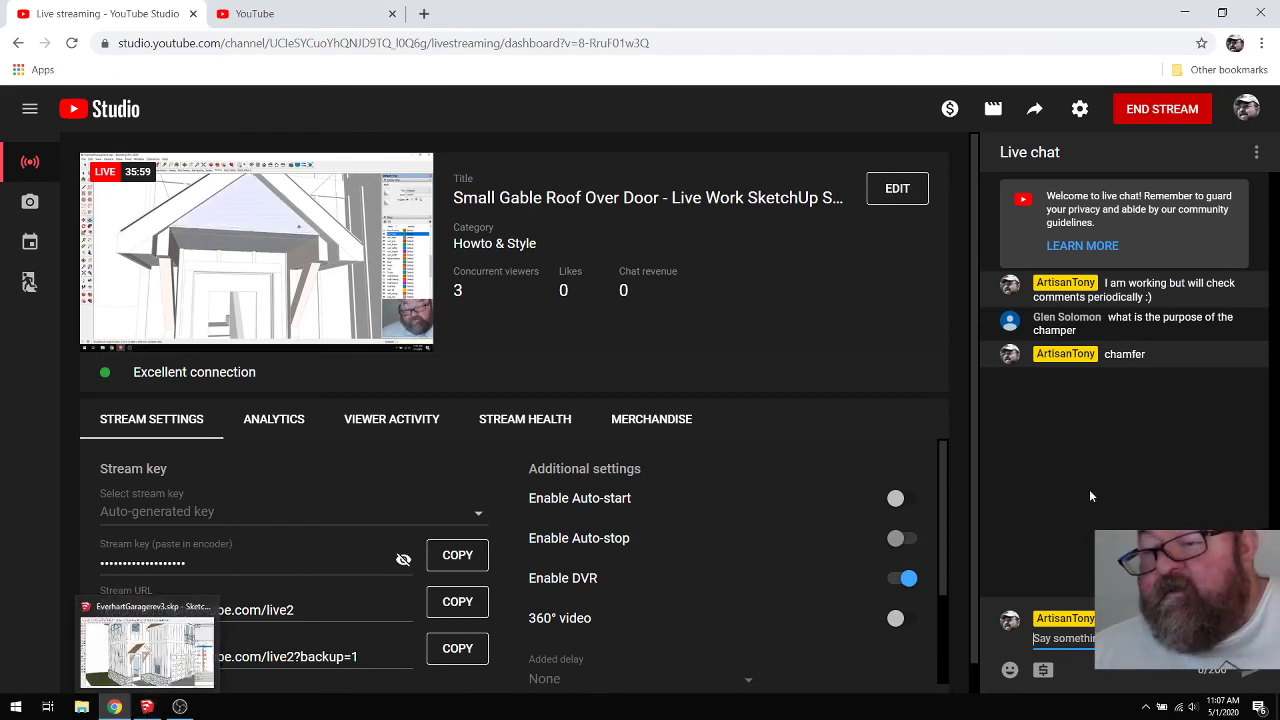
left_click(145, 708)
Orbit and zoom around the porch gable and its shingled roof slope.
left_click_drag(517, 323, 380, 268)
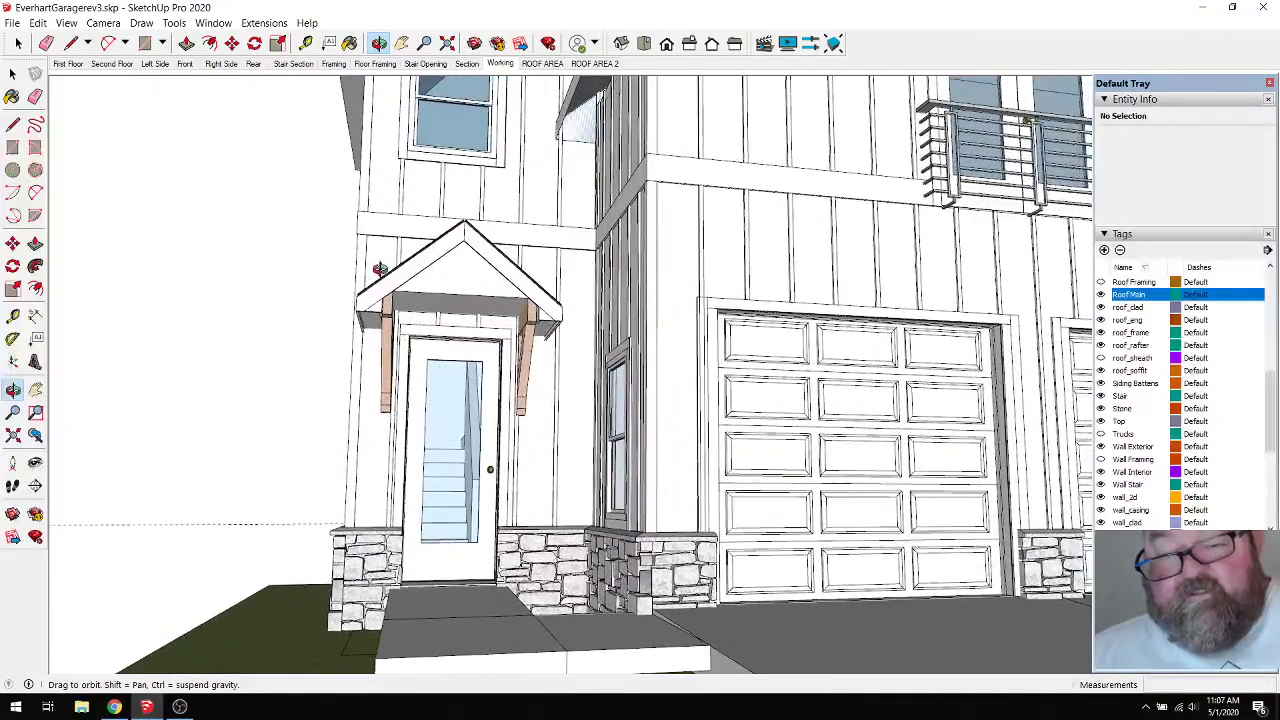
scroll(385, 266, "up", 5)
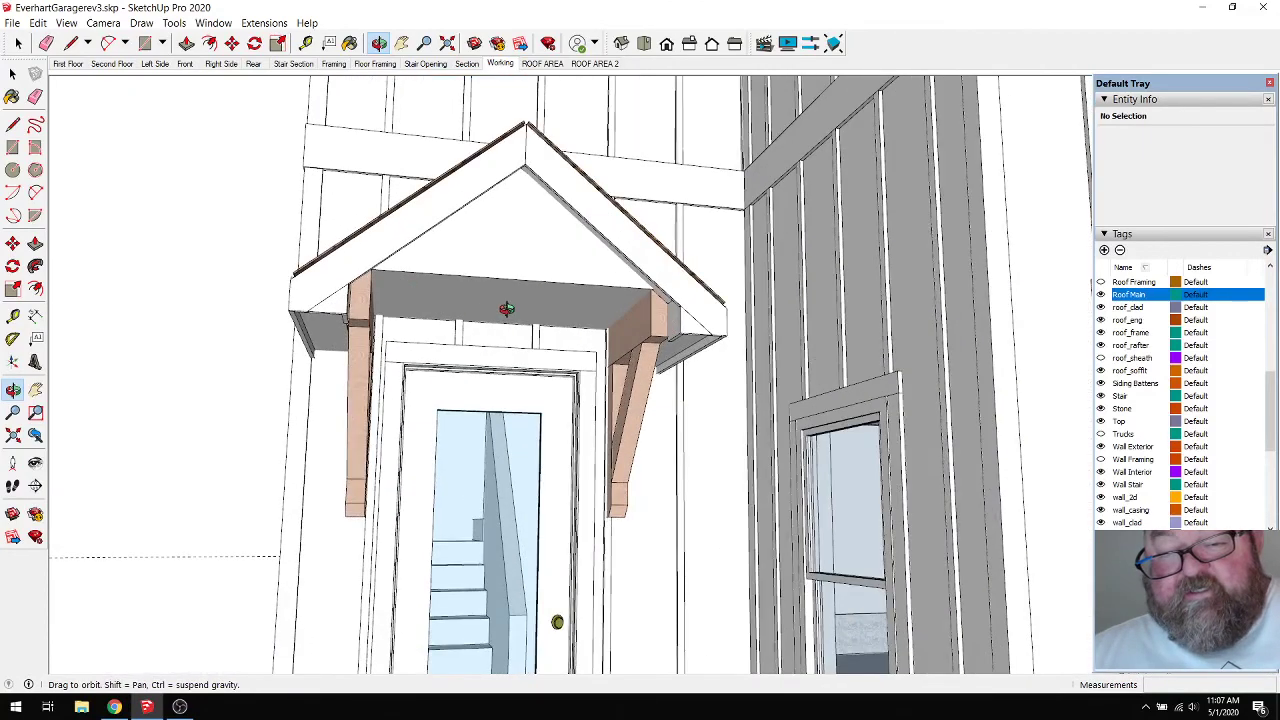
left_click_drag(507, 308, 520, 274)
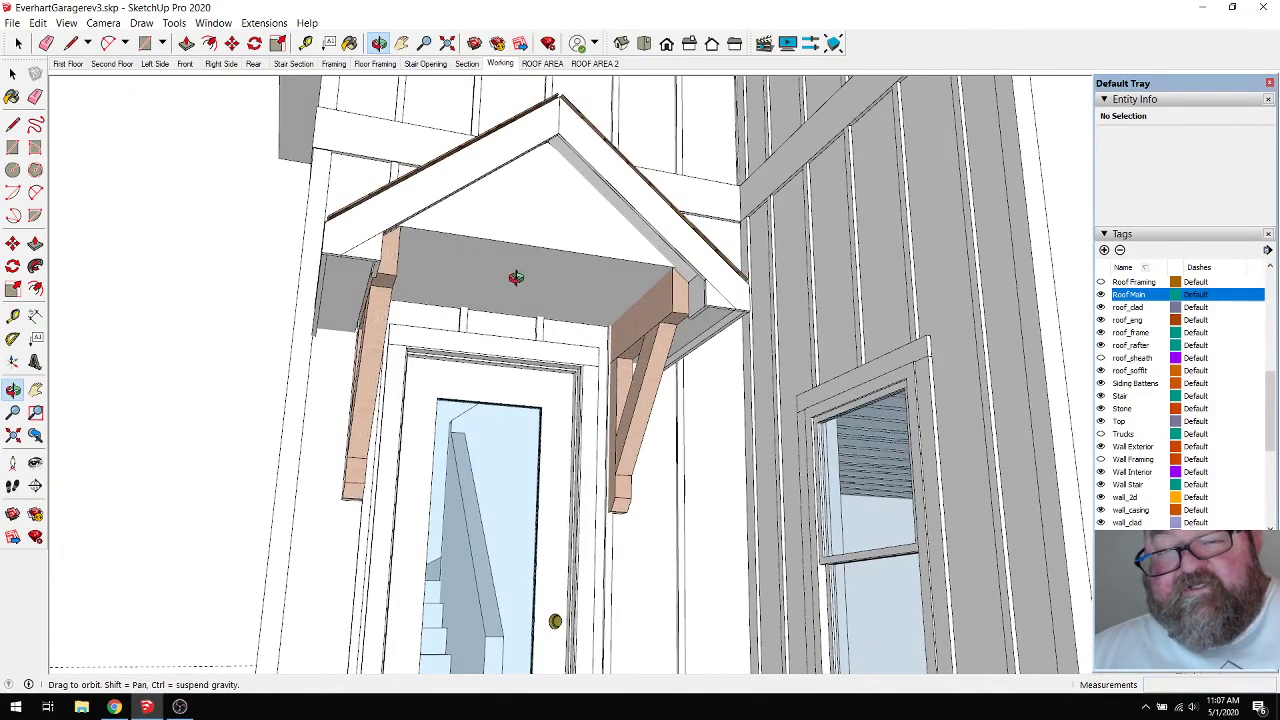
scroll(501, 275, "up", 3)
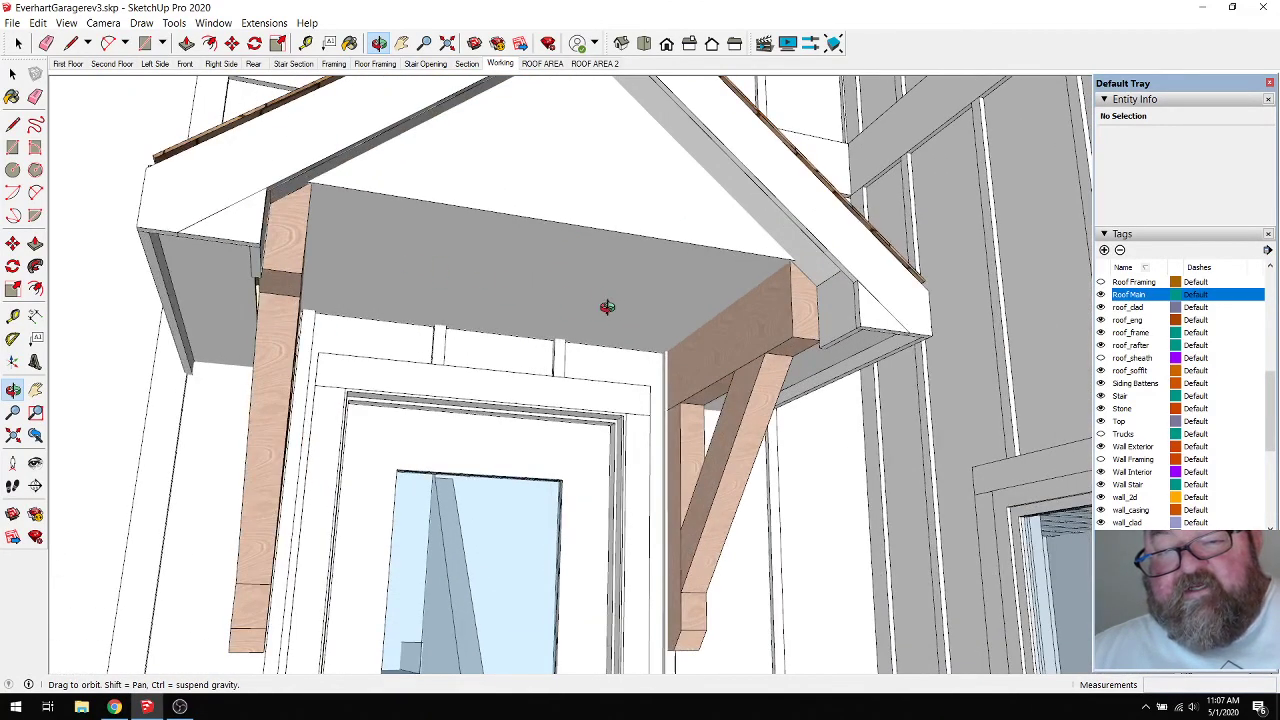
left_click_drag(517, 263, 614, 223)
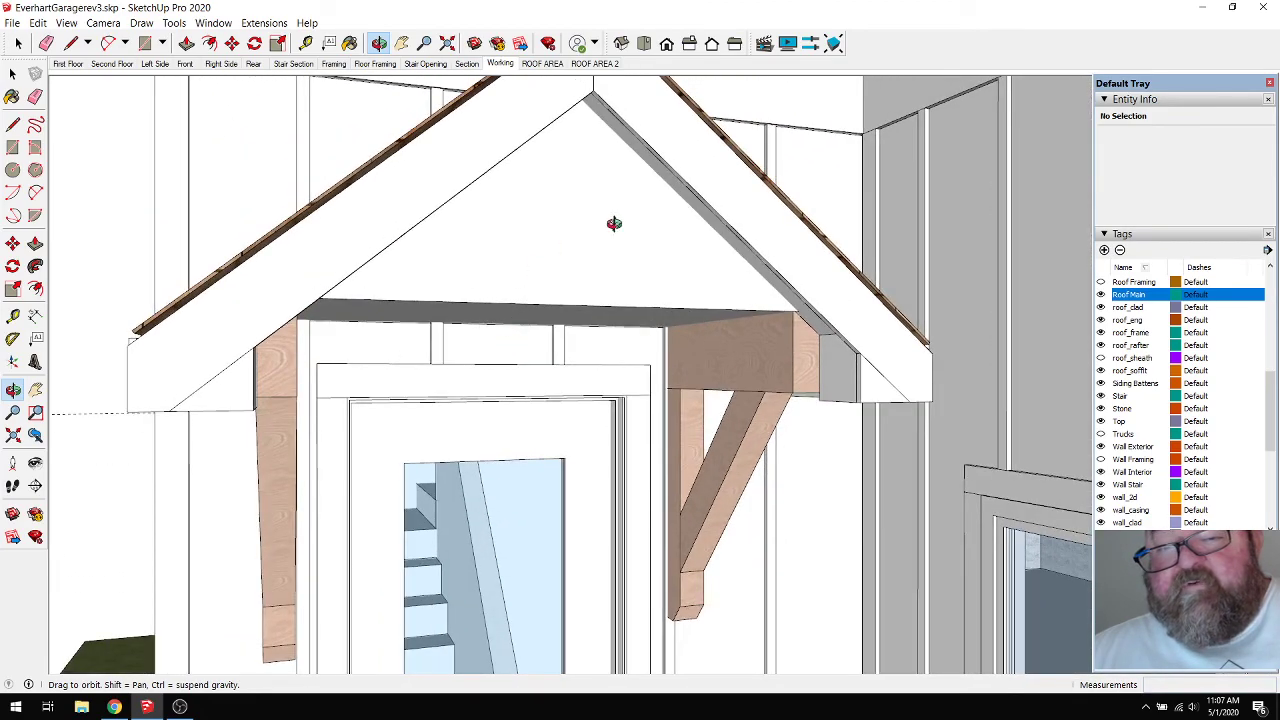
left_click_drag(532, 252, 588, 204)
scroll(589, 246, "down", 2)
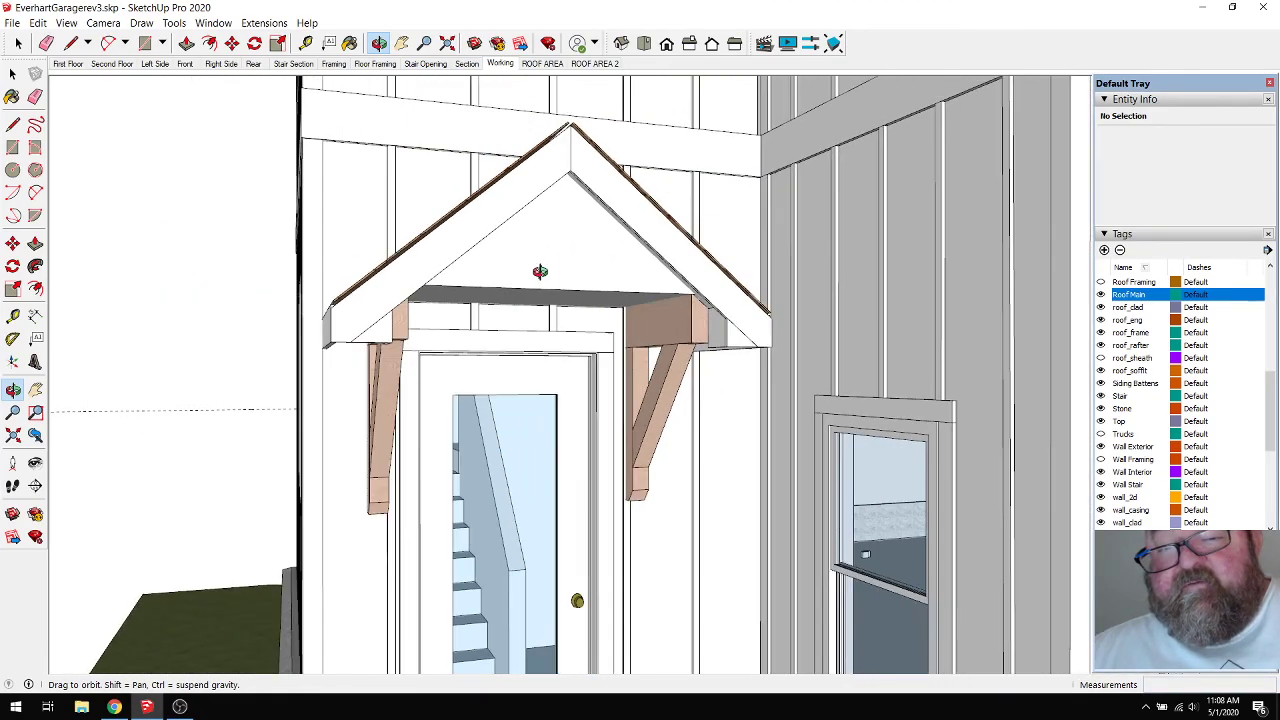
left_click_drag(537, 280, 606, 329)
scroll(521, 291, "up", 2)
scroll(521, 291, "down", 3)
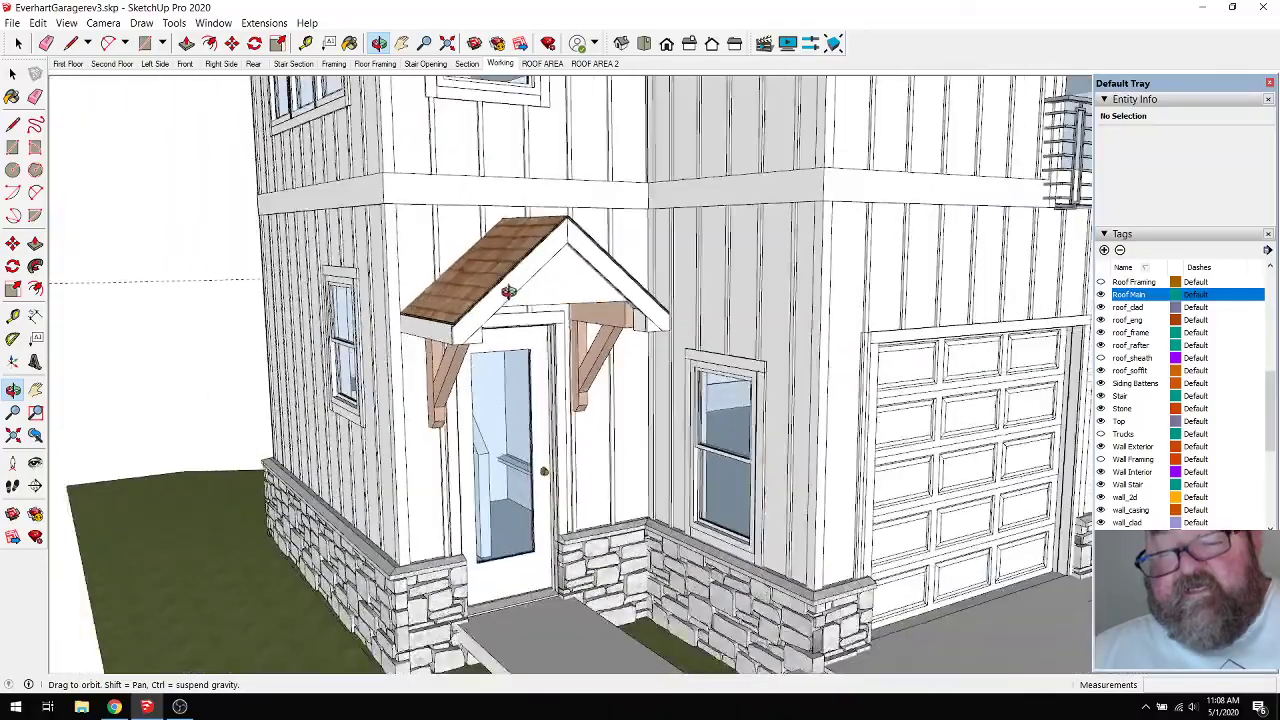
scroll(490, 330, "down", 3)
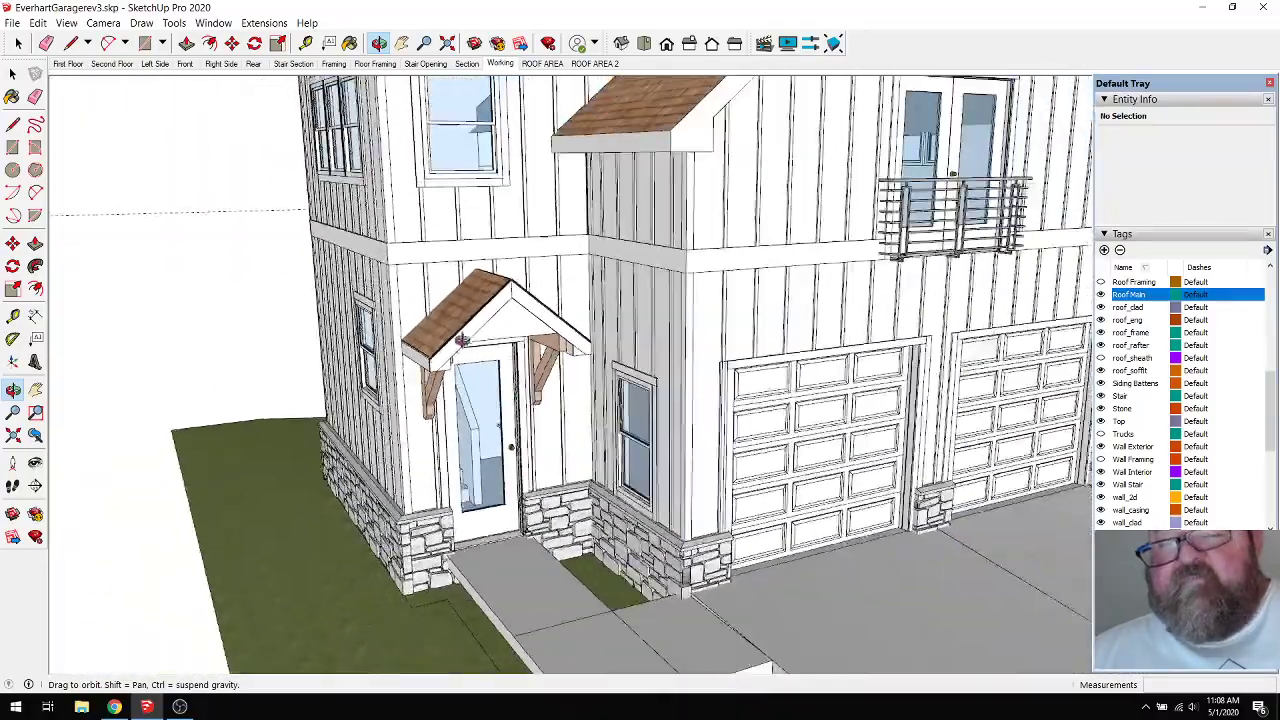
scroll(462, 340, "down", 3)
left_click_drag(462, 340, 462, 362)
scroll(462, 362, "up", 3)
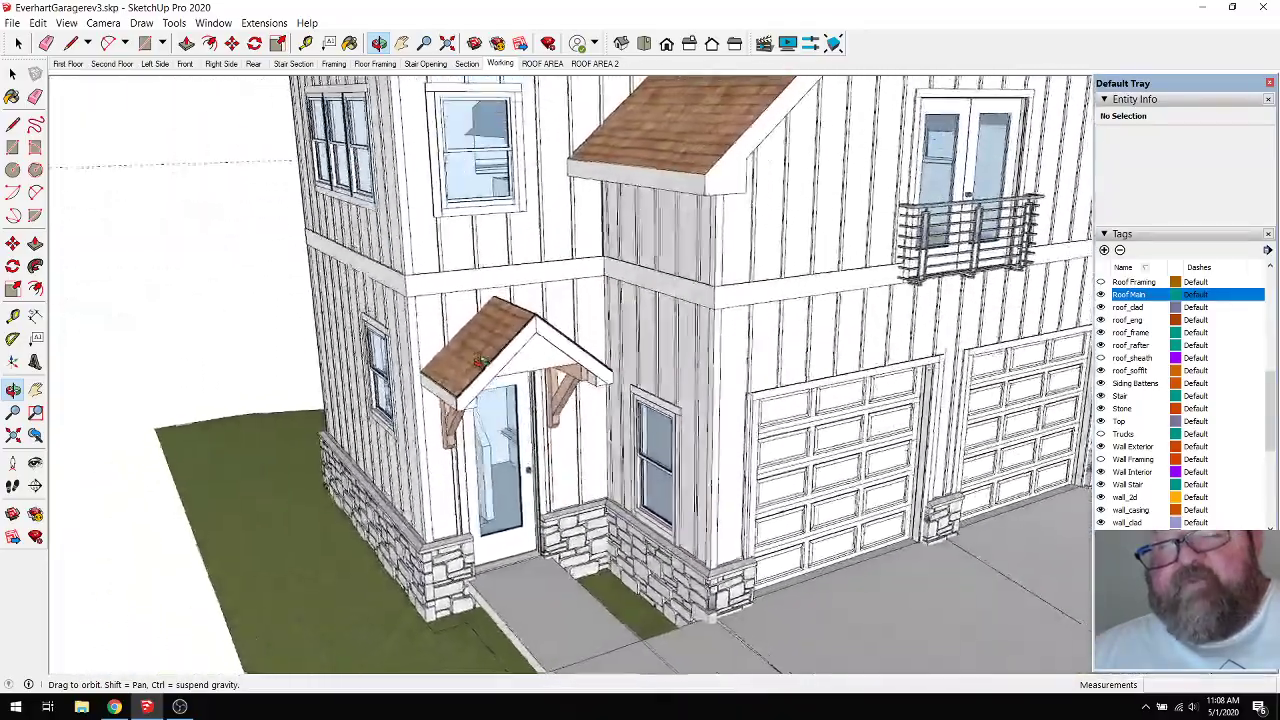
scroll(462, 362, "down", 3)
scroll(470, 349, "up", 3)
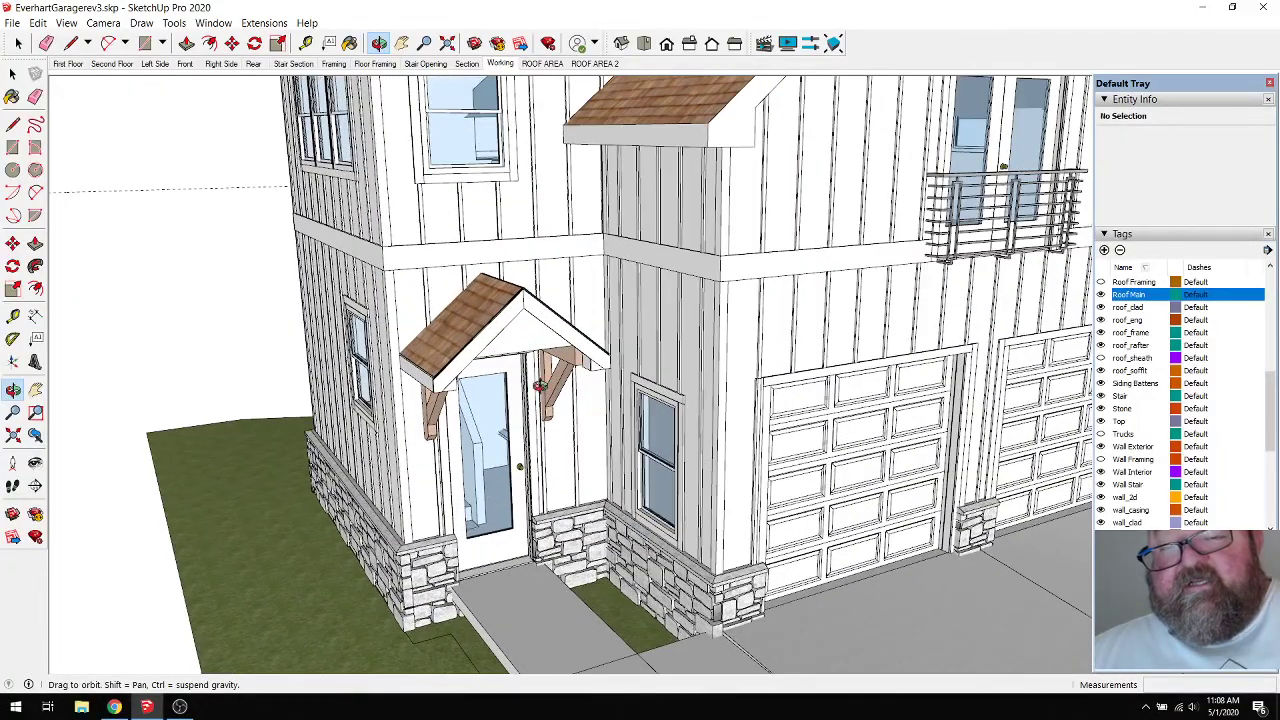
scroll(538, 386, "down", 5)
Orbit to face the garage doors and zoom onto the wall above the left door.
left_click_drag(538, 386, 592, 374)
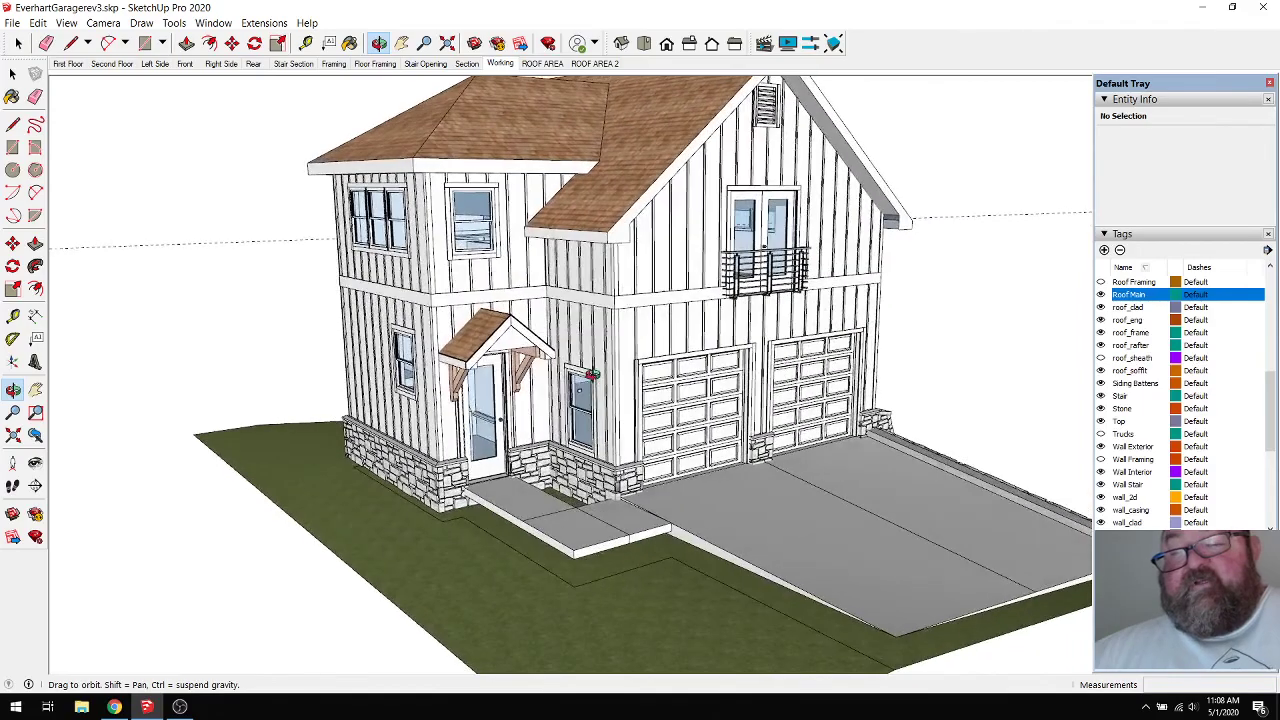
scroll(652, 350, "up", 4)
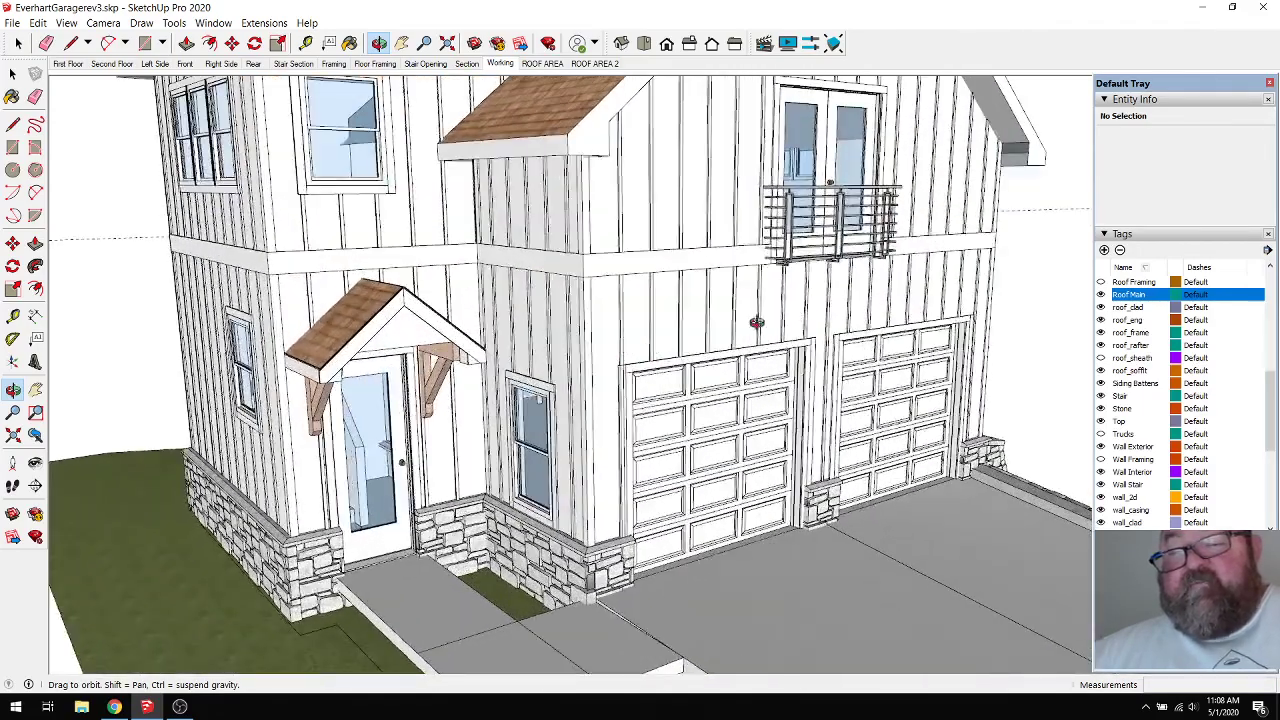
left_click_drag(688, 332, 657, 344)
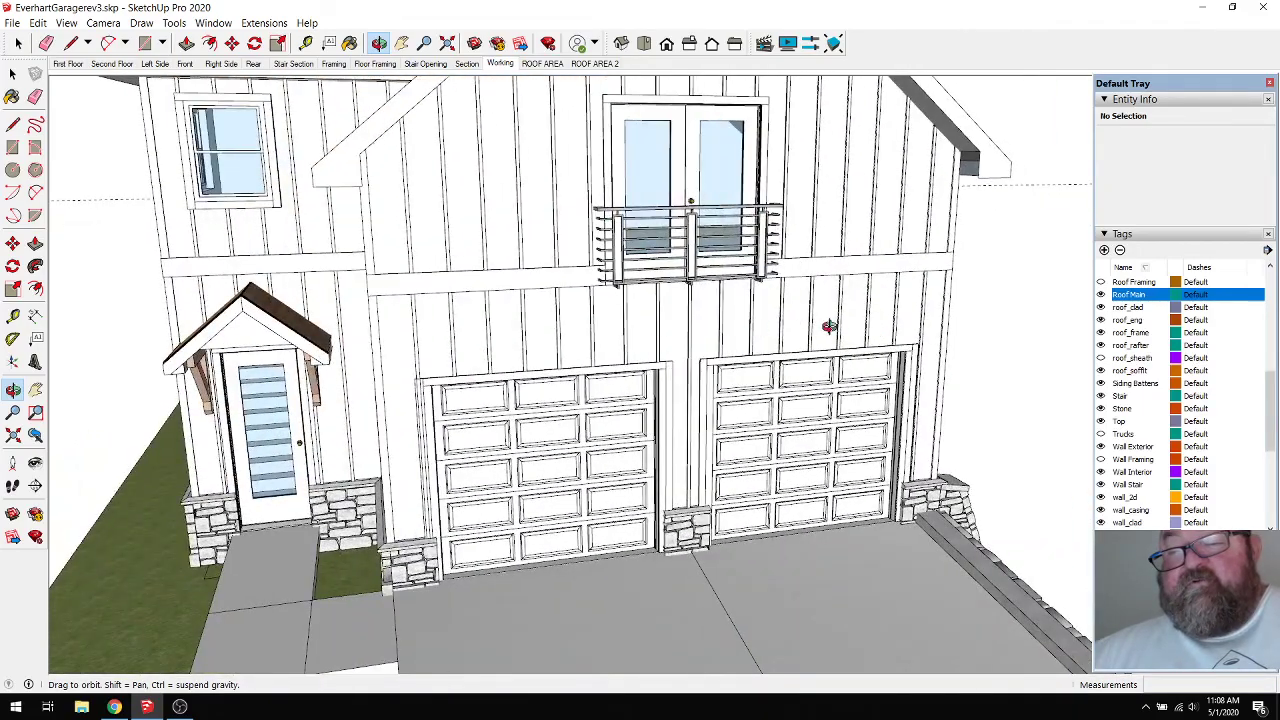
scroll(507, 348, "down", 4)
left_click_drag(507, 348, 560, 363)
scroll(668, 383, "up", 5)
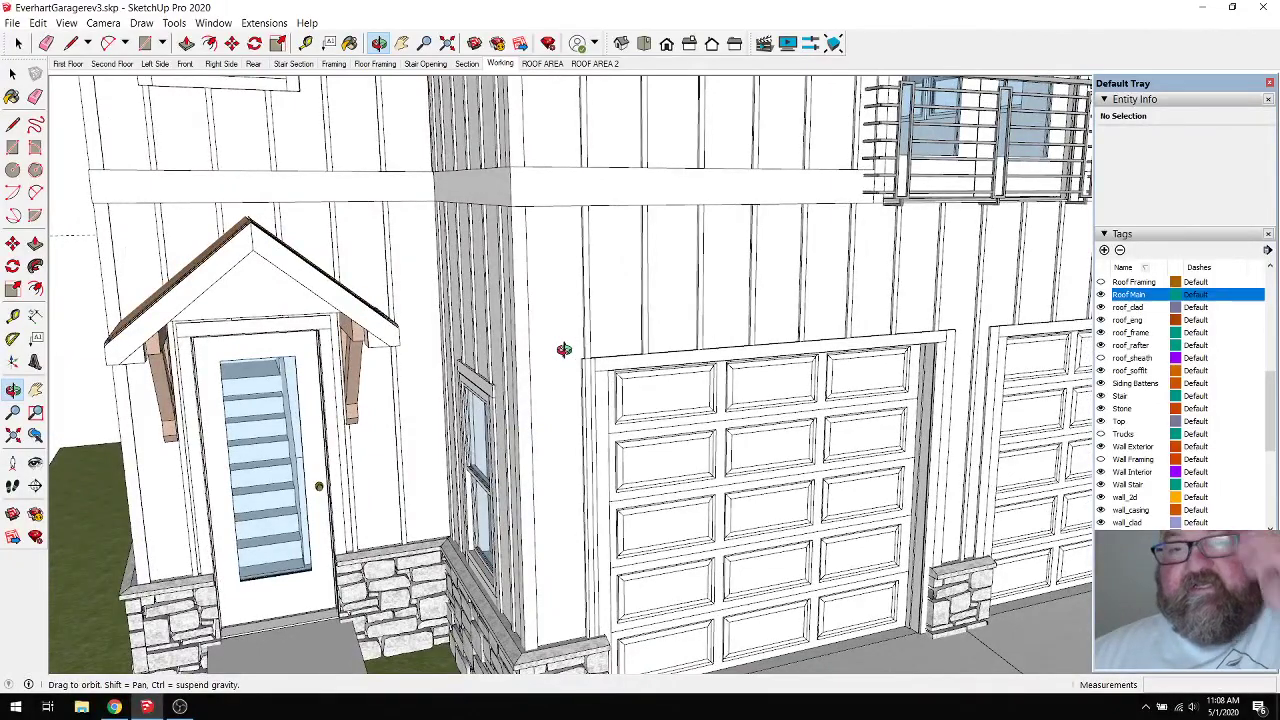
scroll(645, 320, "up", 3)
left_click_drag(574, 309, 549, 314)
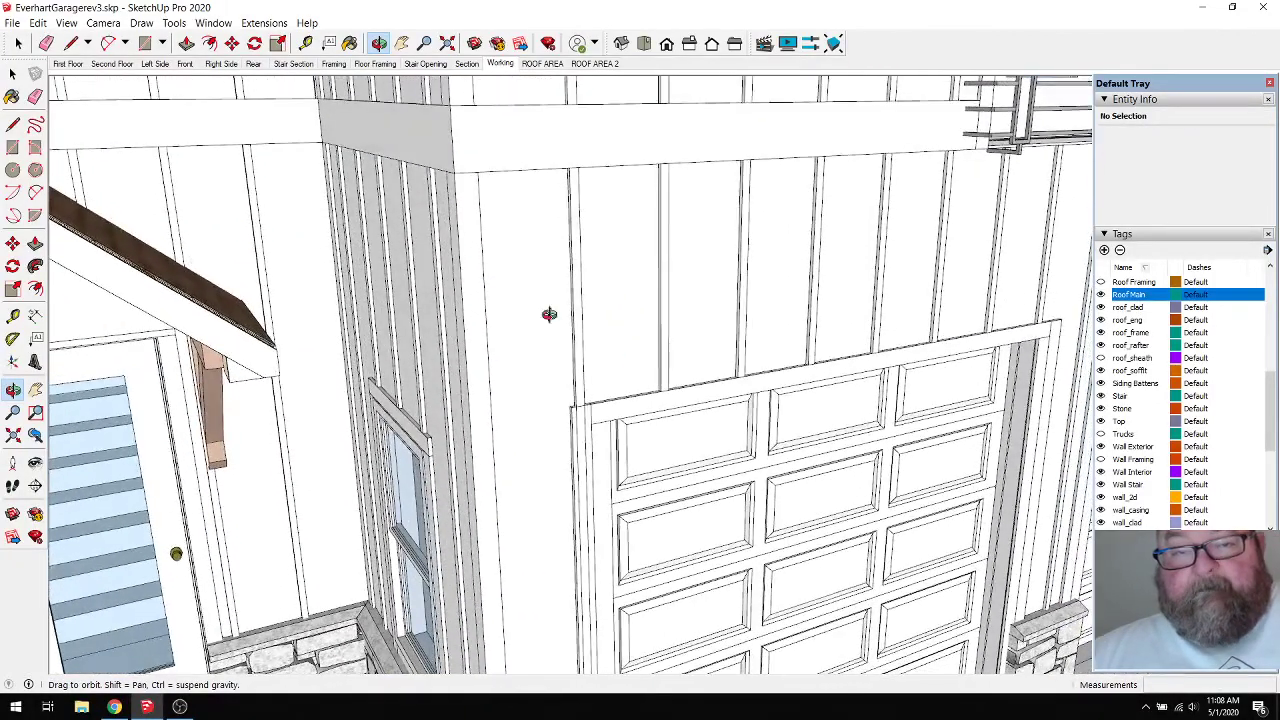
Place two horizontal guides above the left door trim, the first 1 7/8" up.
left_click(305, 43)
scroll(632, 357, "up", 5)
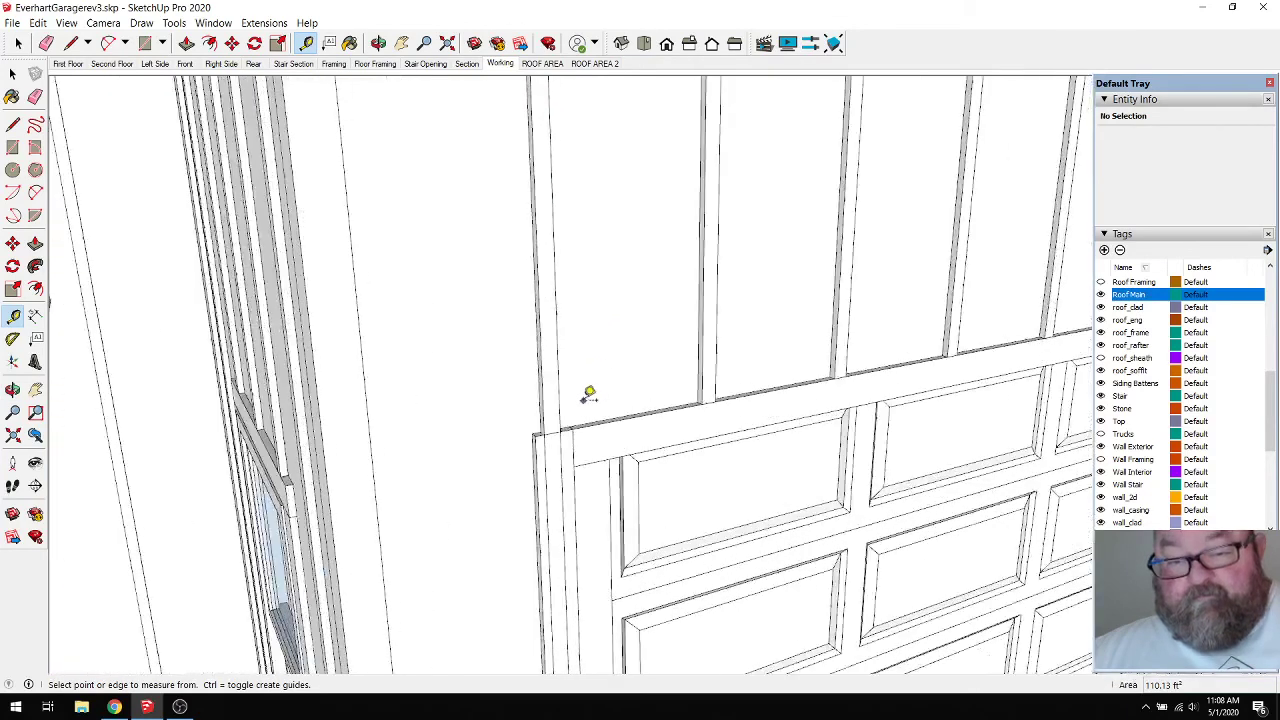
scroll(587, 403, "up", 1)
left_click(592, 442)
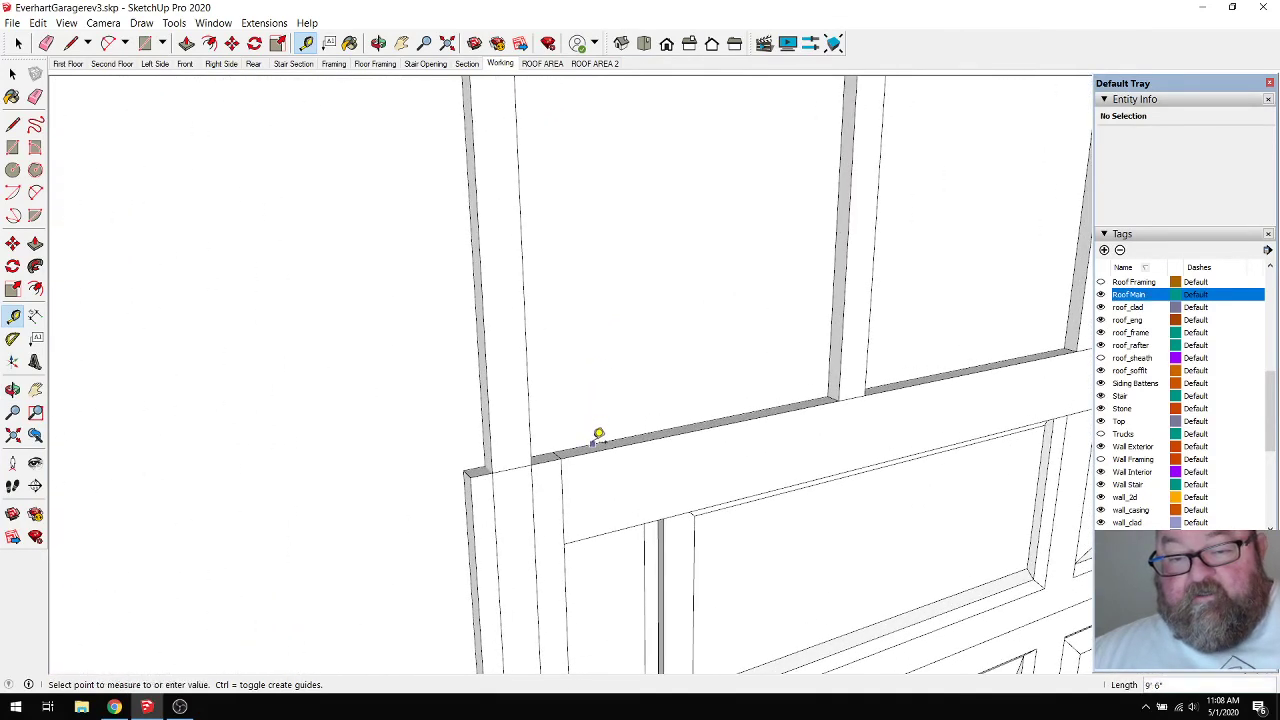
left_click(594, 388)
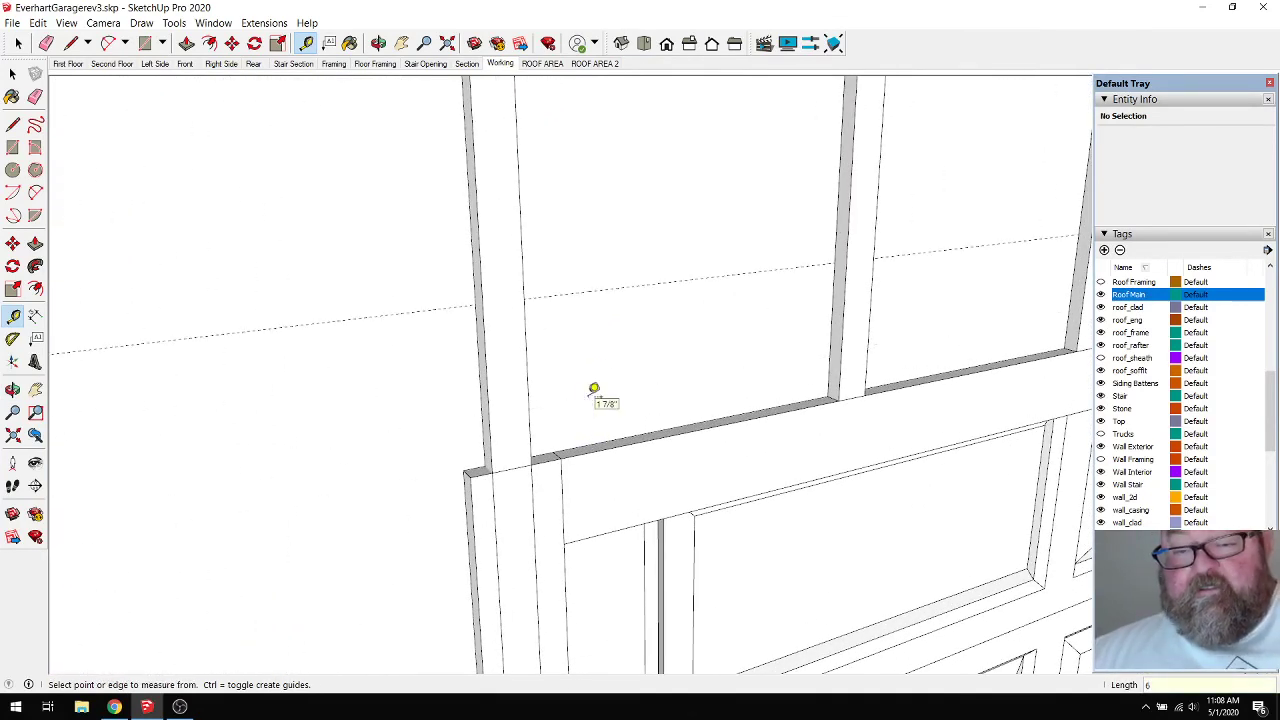
scroll(429, 391, "down", 5)
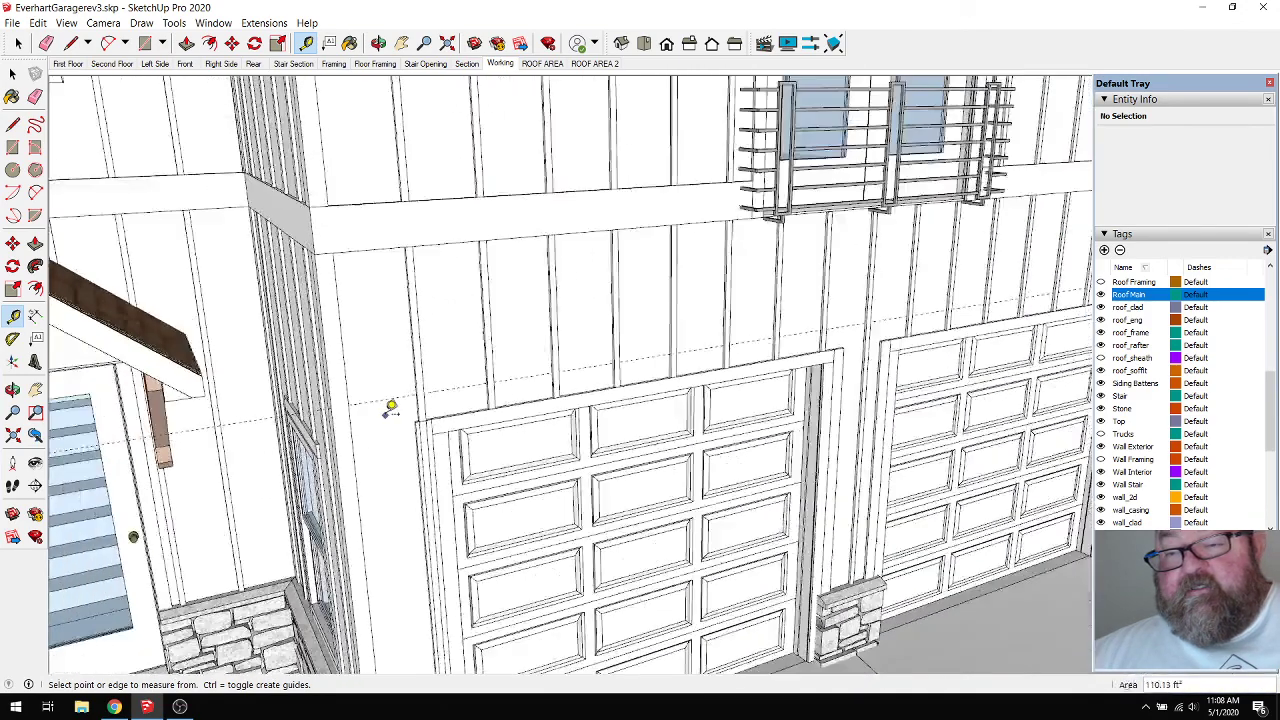
scroll(395, 400, "up", 5)
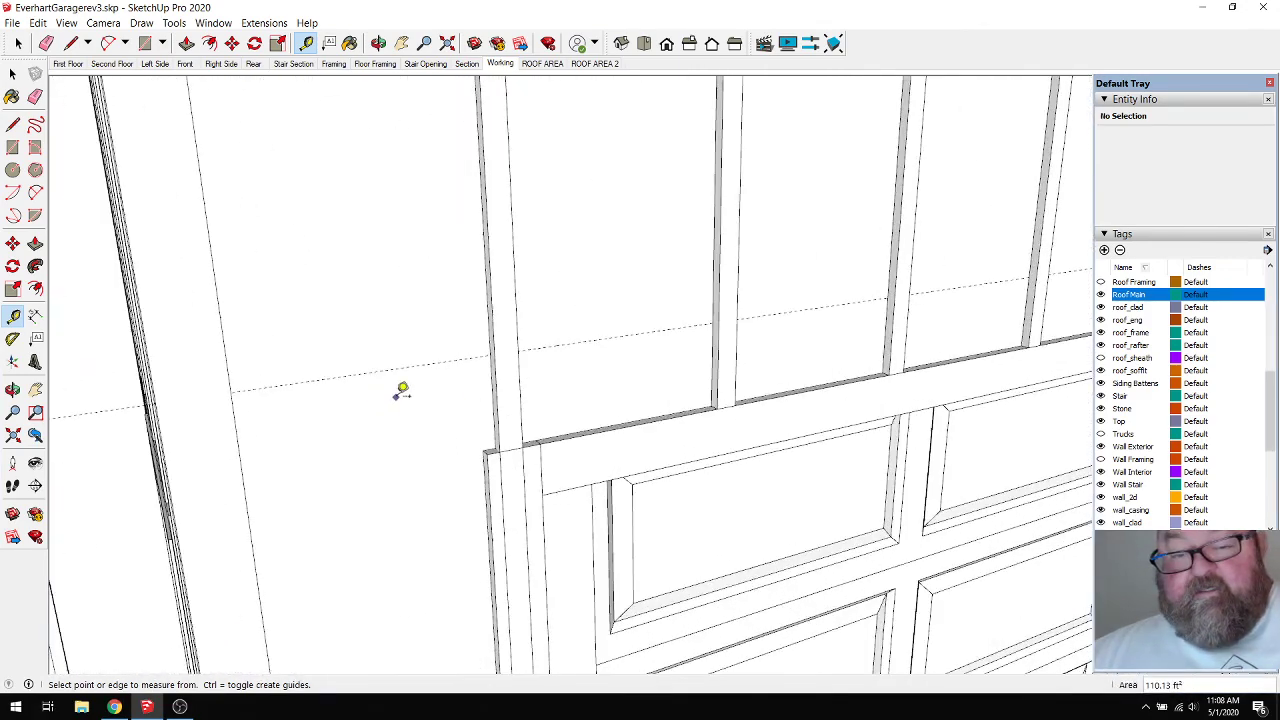
left_click(426, 364)
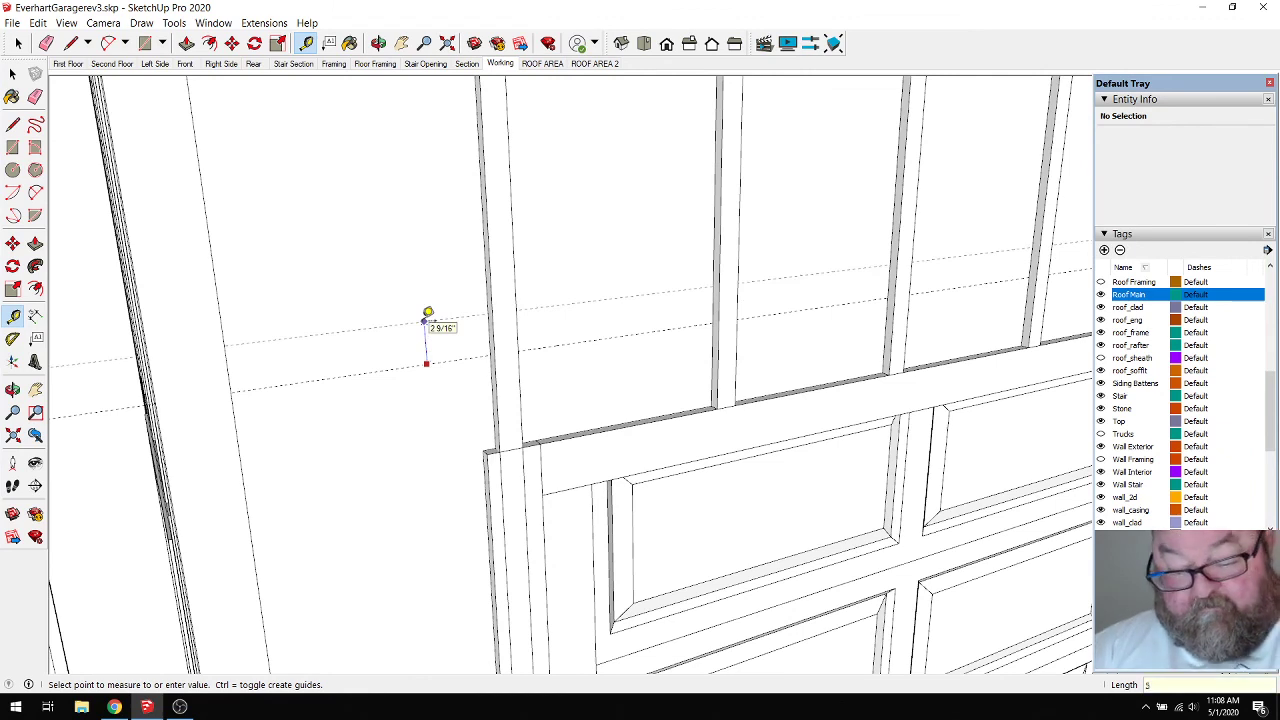
left_click(428, 313)
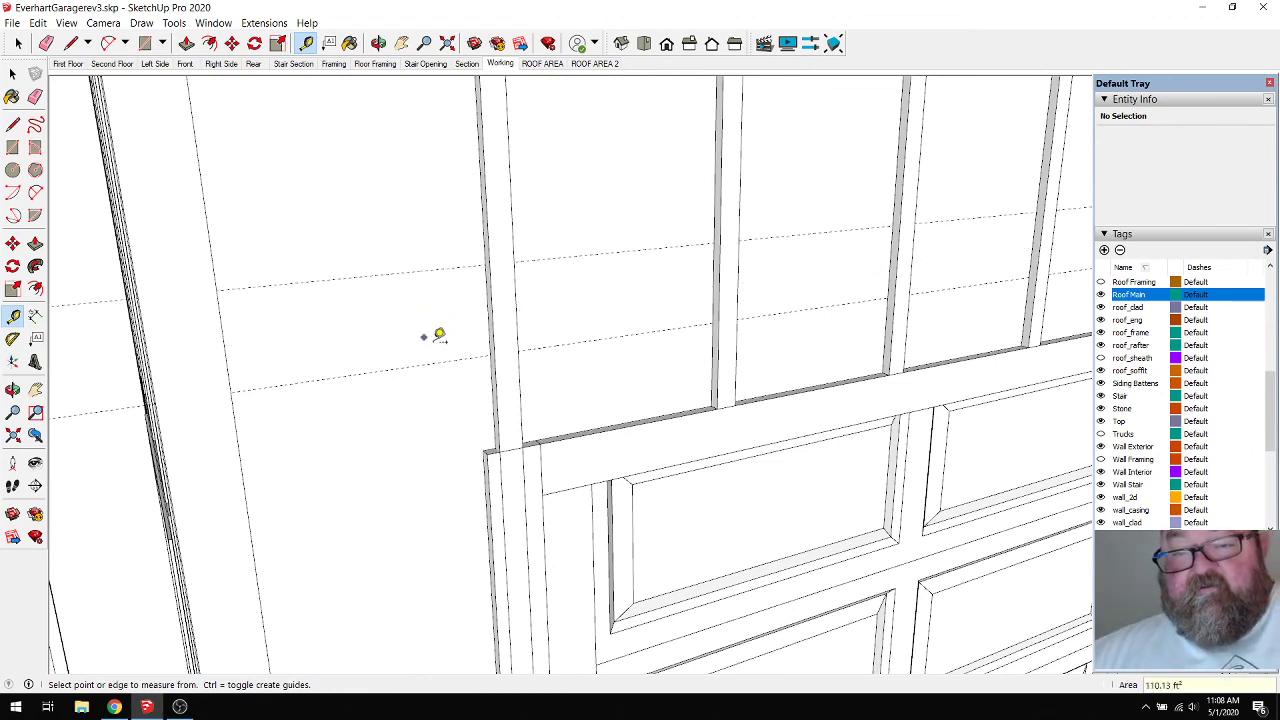
scroll(434, 334, "down", 1)
scroll(438, 418, "up", 3)
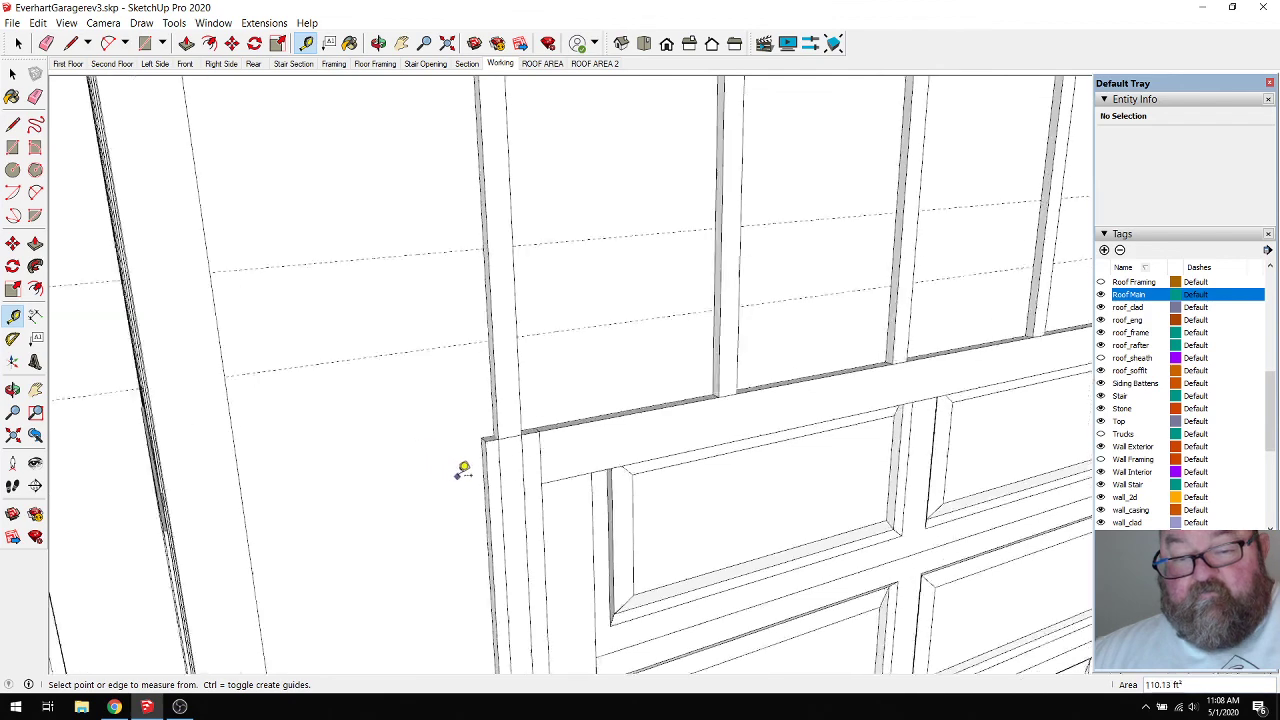
Place a vertical guide beside the left door trim corner.
left_click(498, 436)
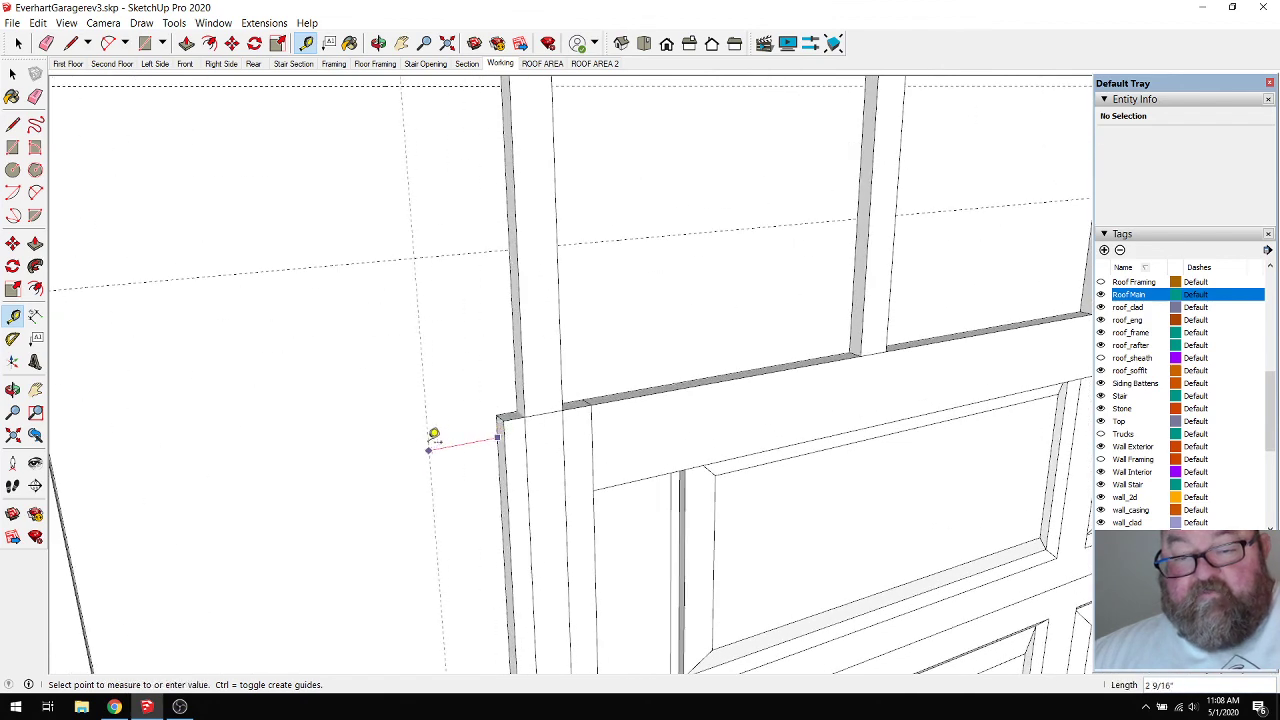
left_click(434, 434)
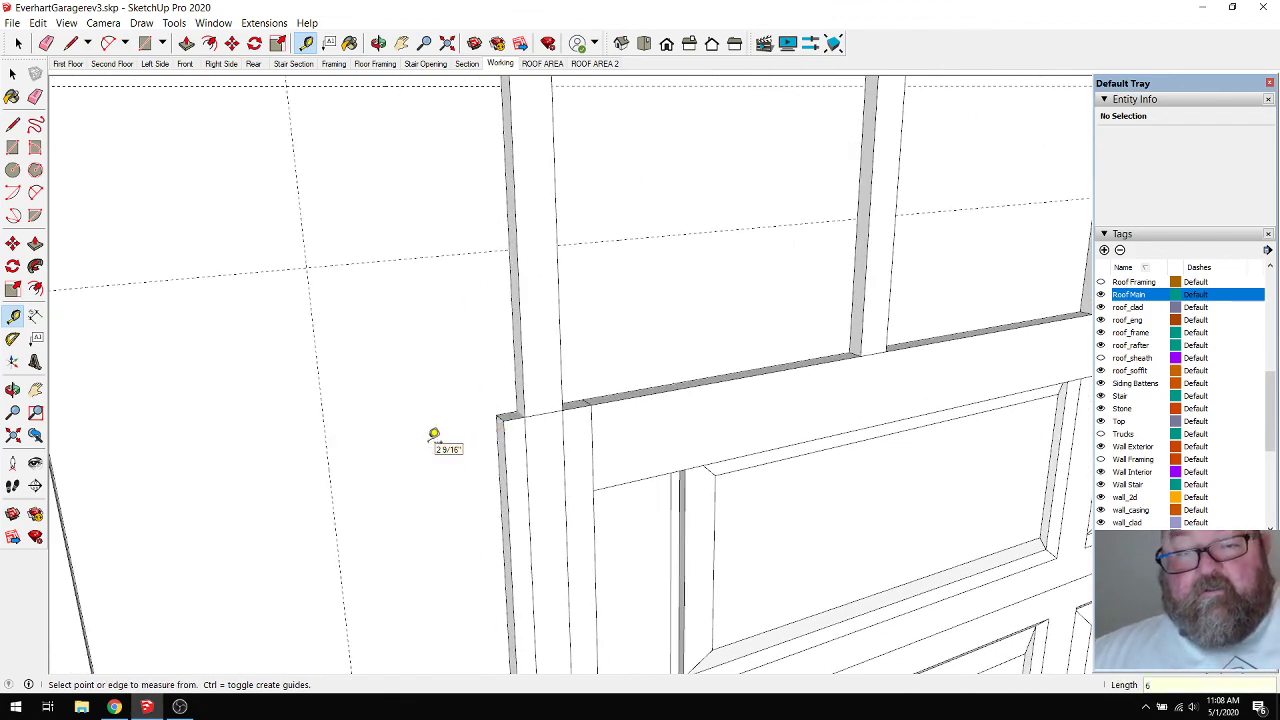
scroll(115, 452, "down", 5)
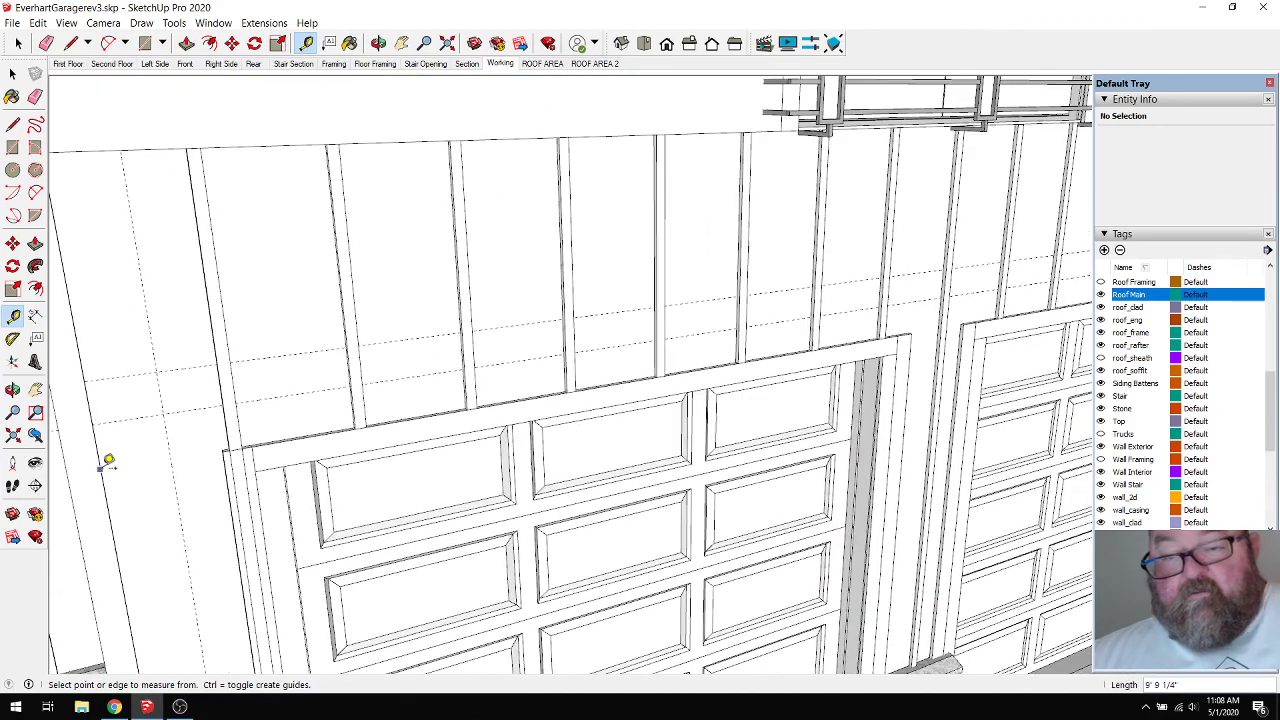
scroll(110, 461, "down", 2)
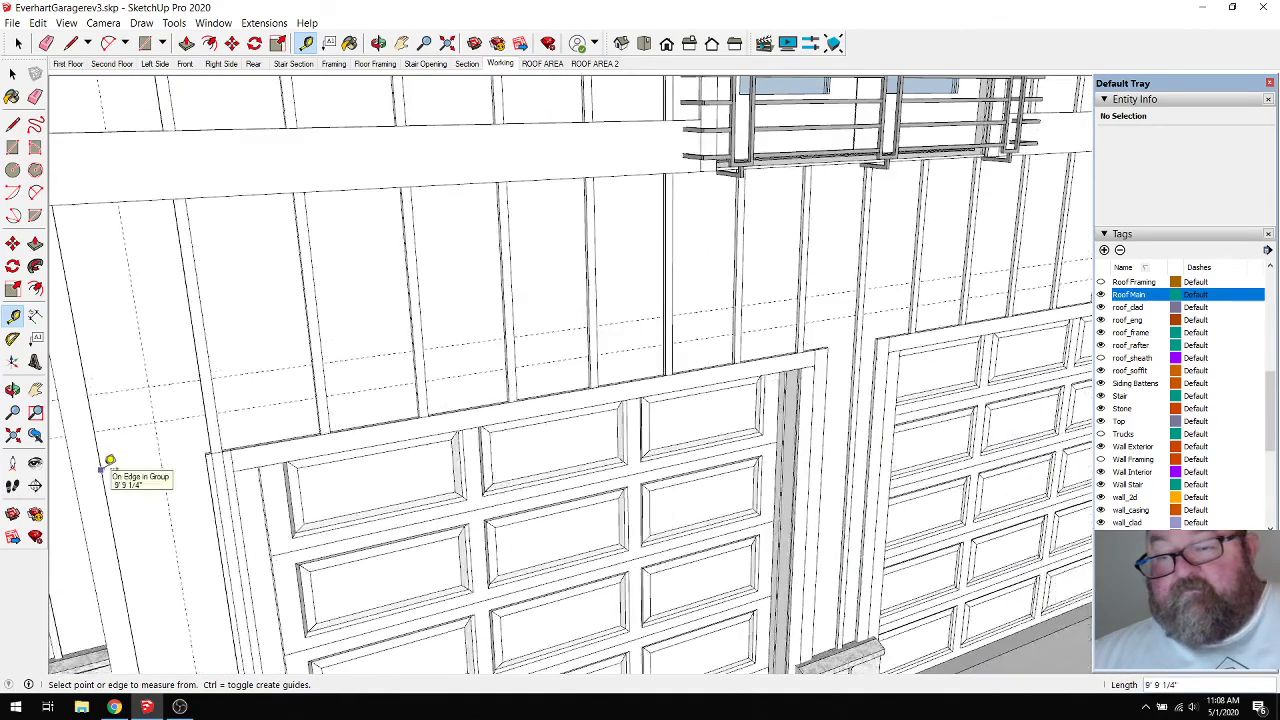
left_click(380, 43)
left_click_drag(757, 323, 531, 309)
scroll(620, 330, "up", 5)
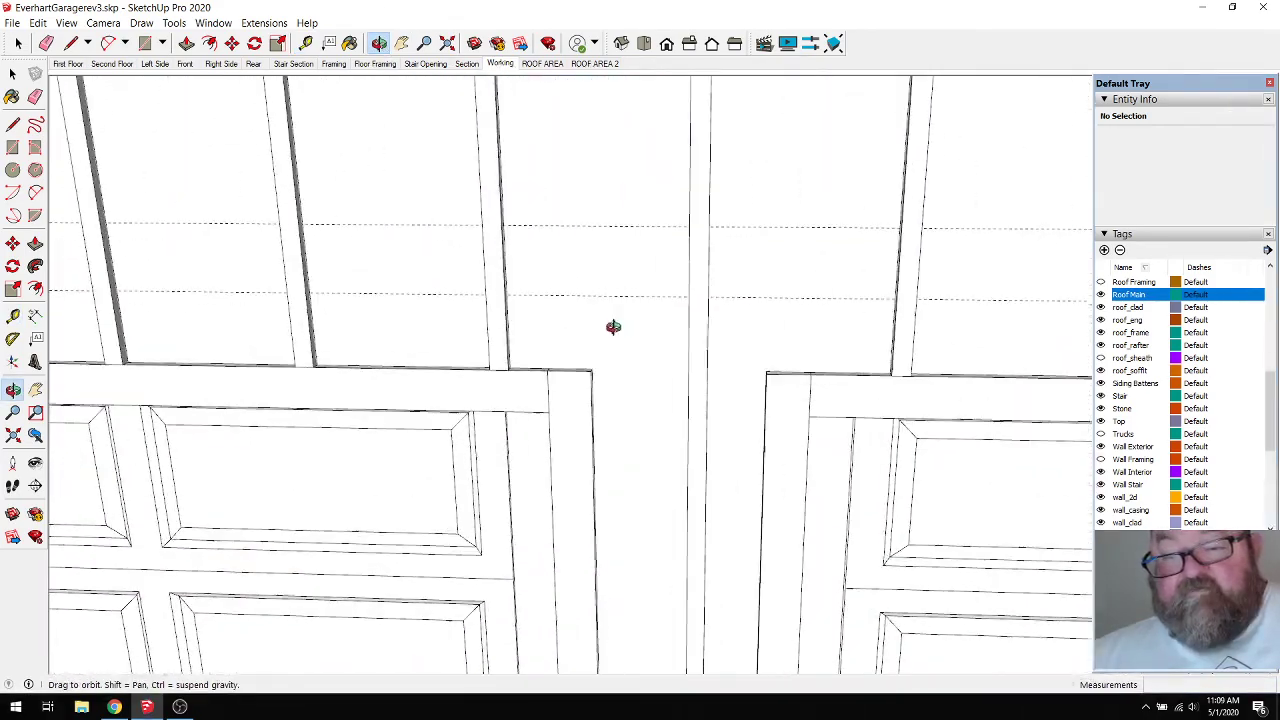
scroll(665, 315, "up", 5)
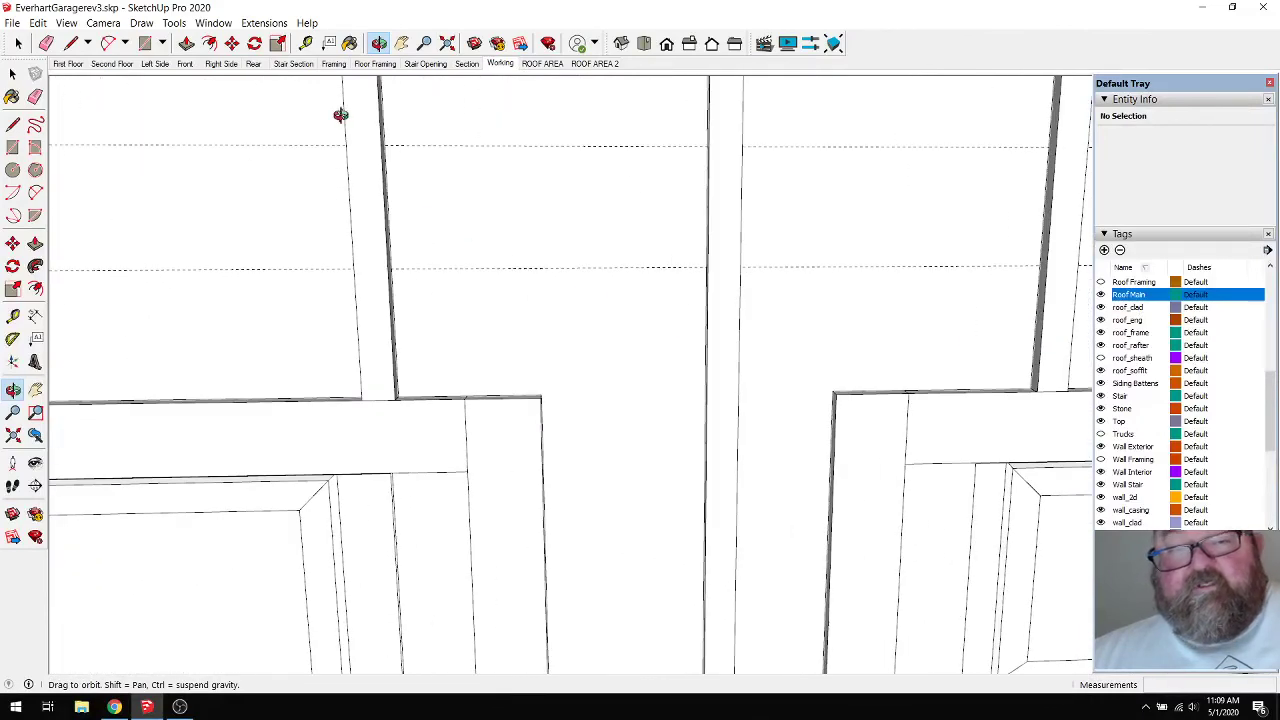
Add vertical guides 3 1/2" from the right door trim and 4" from the left door trim.
left_click(305, 43)
scroll(659, 353, "up", 2)
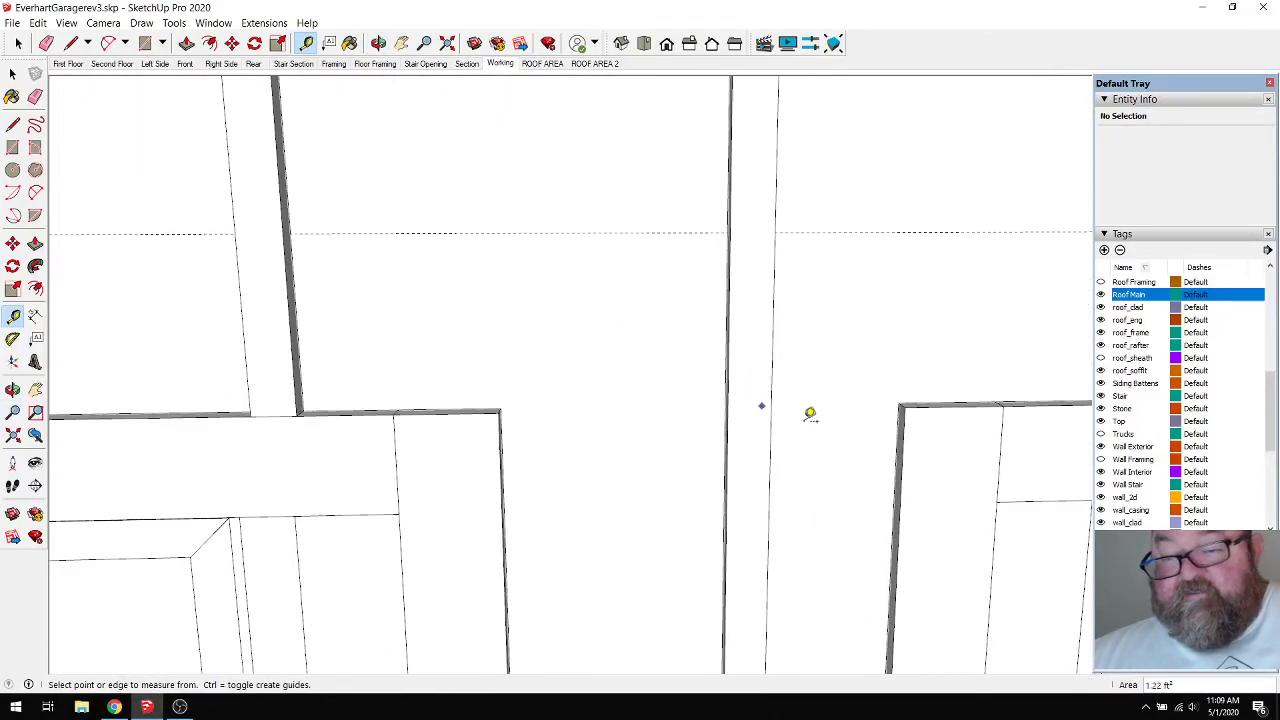
left_click(898, 431)
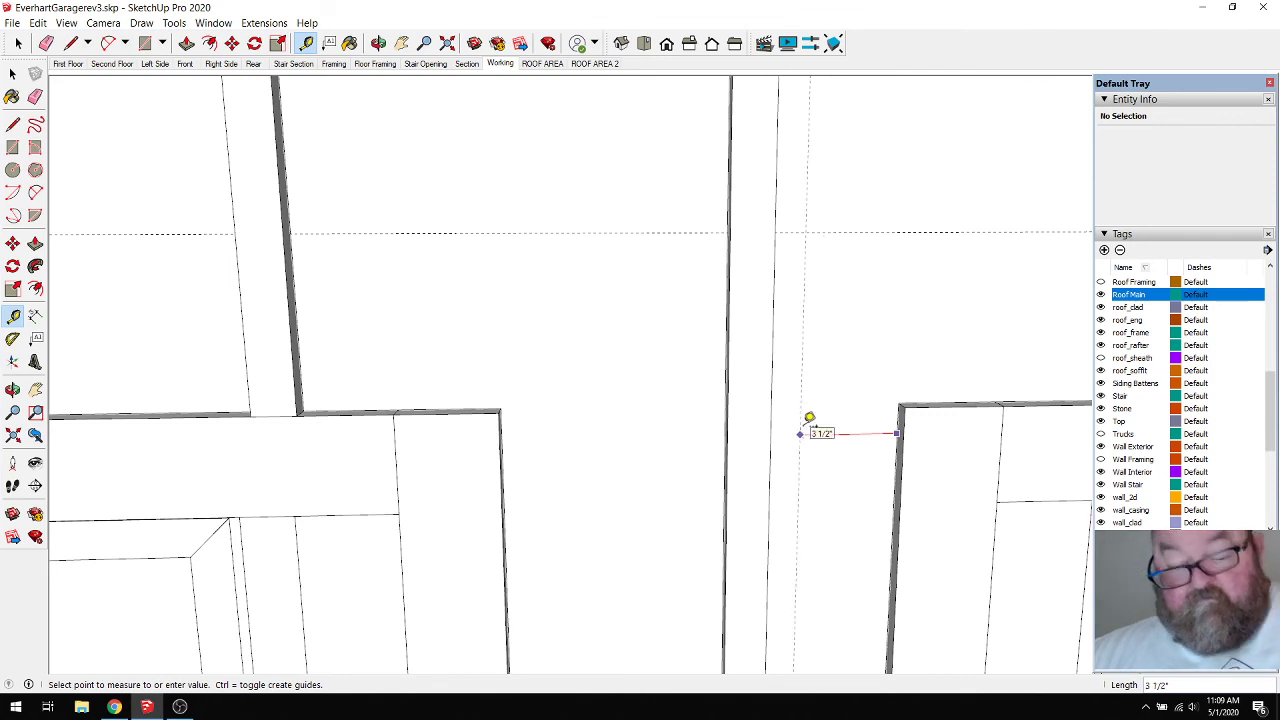
left_click(801, 432)
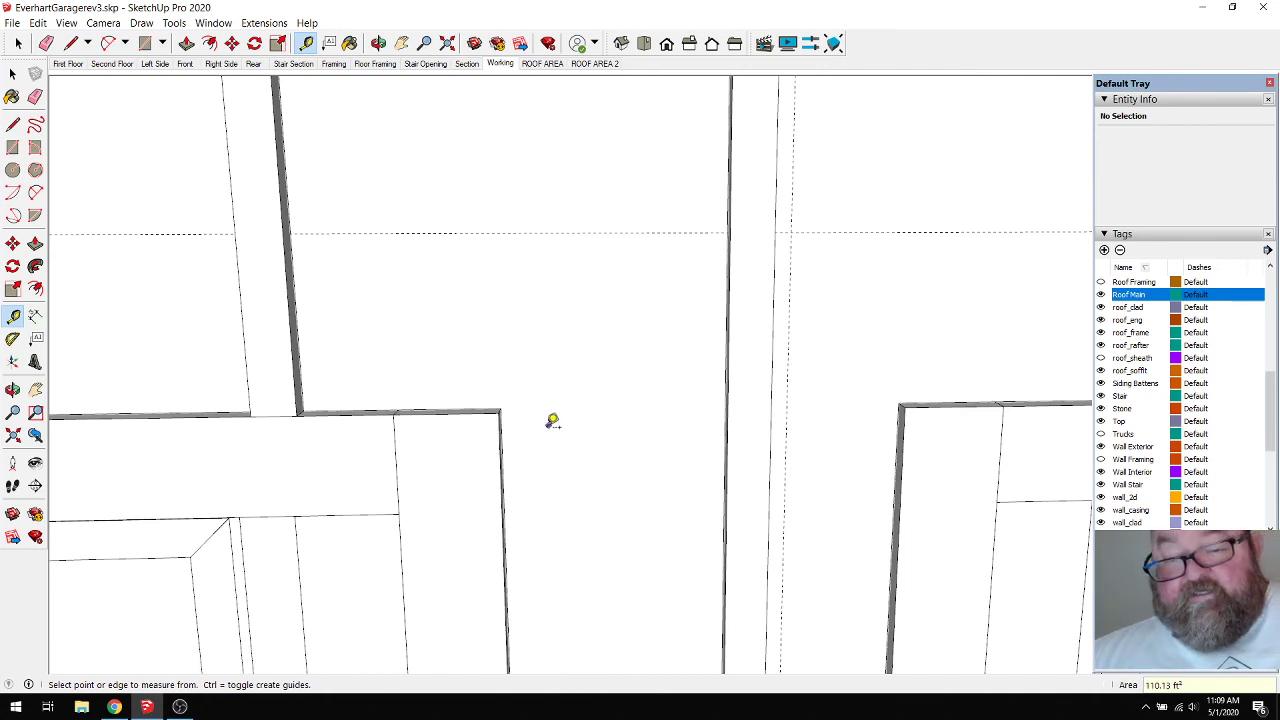
left_click(501, 432)
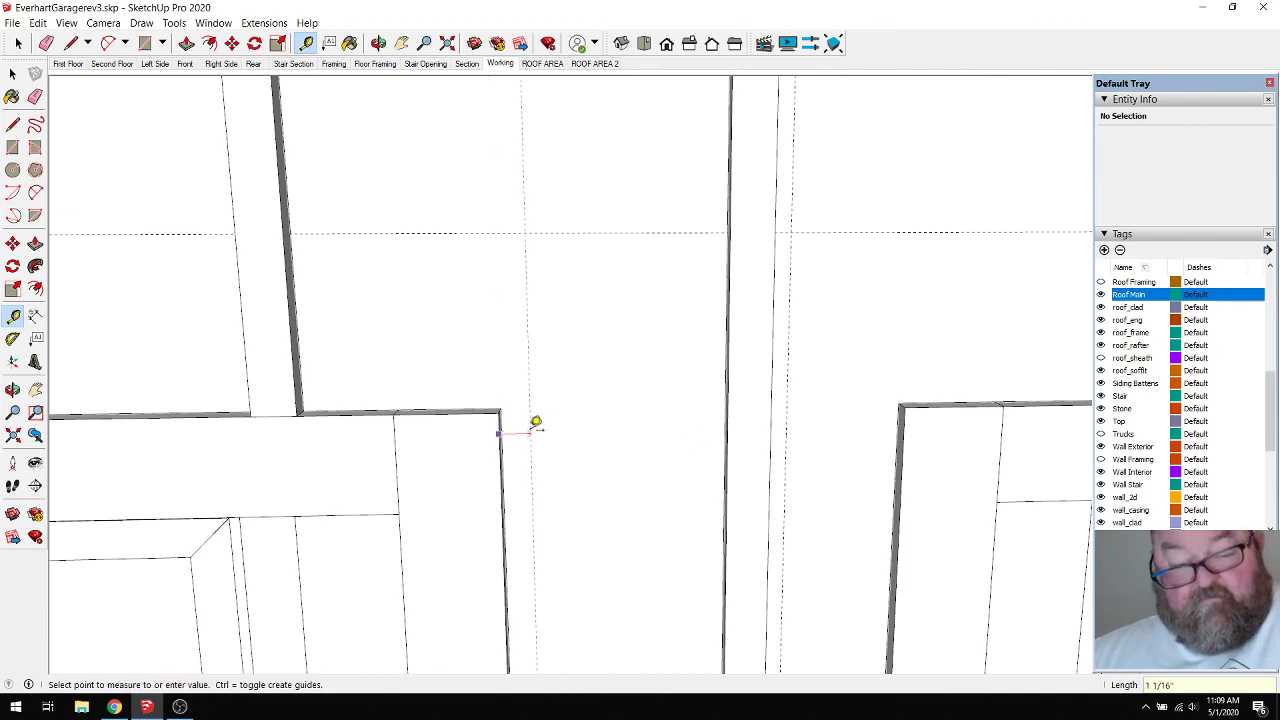
left_click(530, 424)
scroll(528, 422, "up", 3)
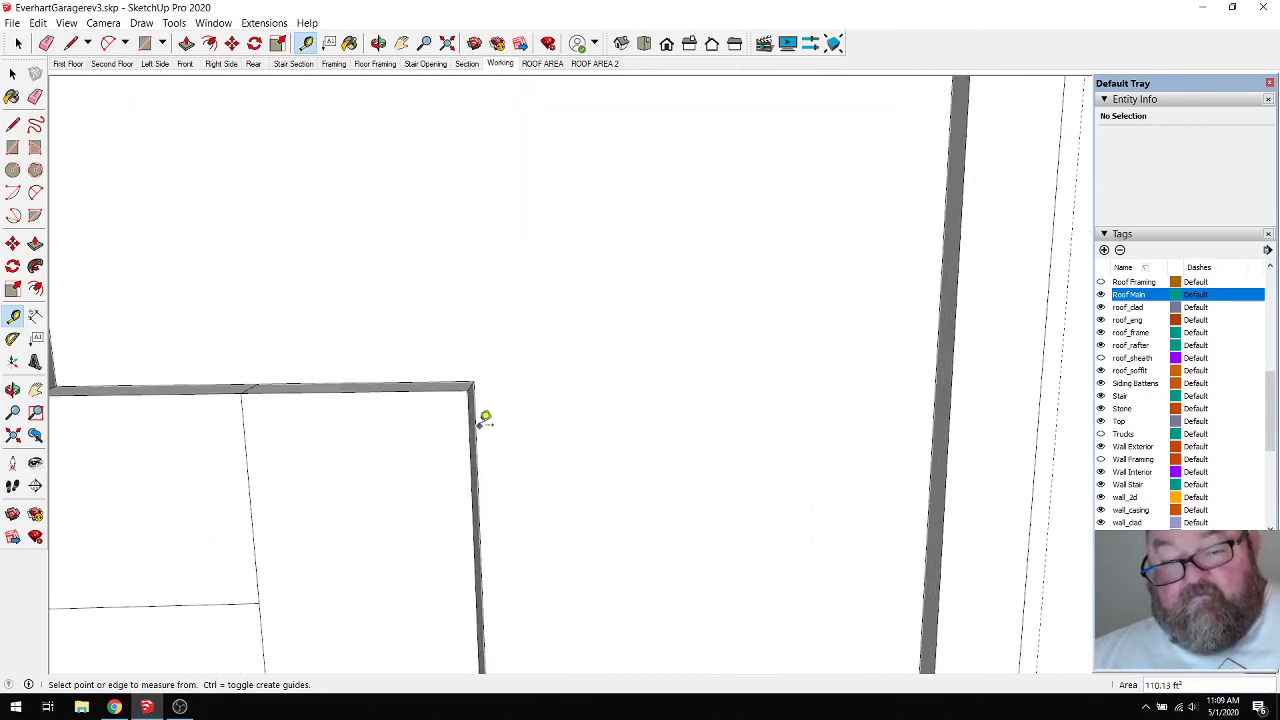
left_click(482, 421)
type("4")
key("Return")
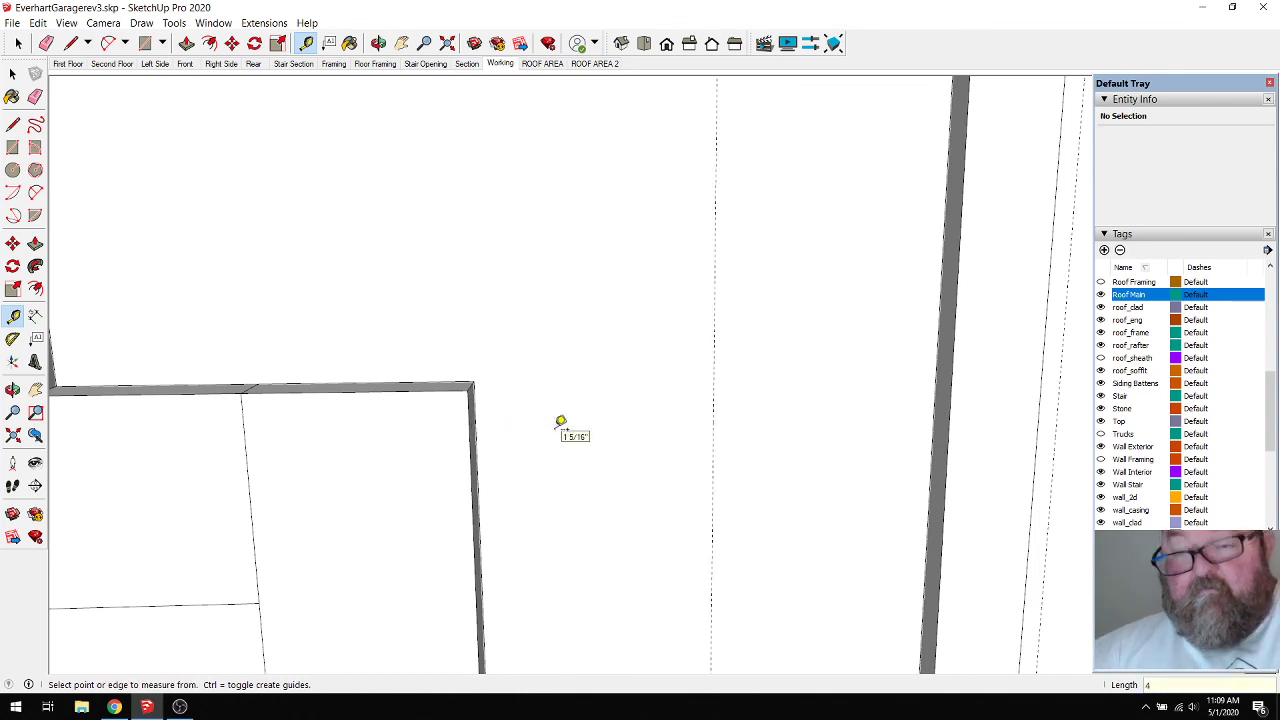
scroll(590, 470, "down", 3)
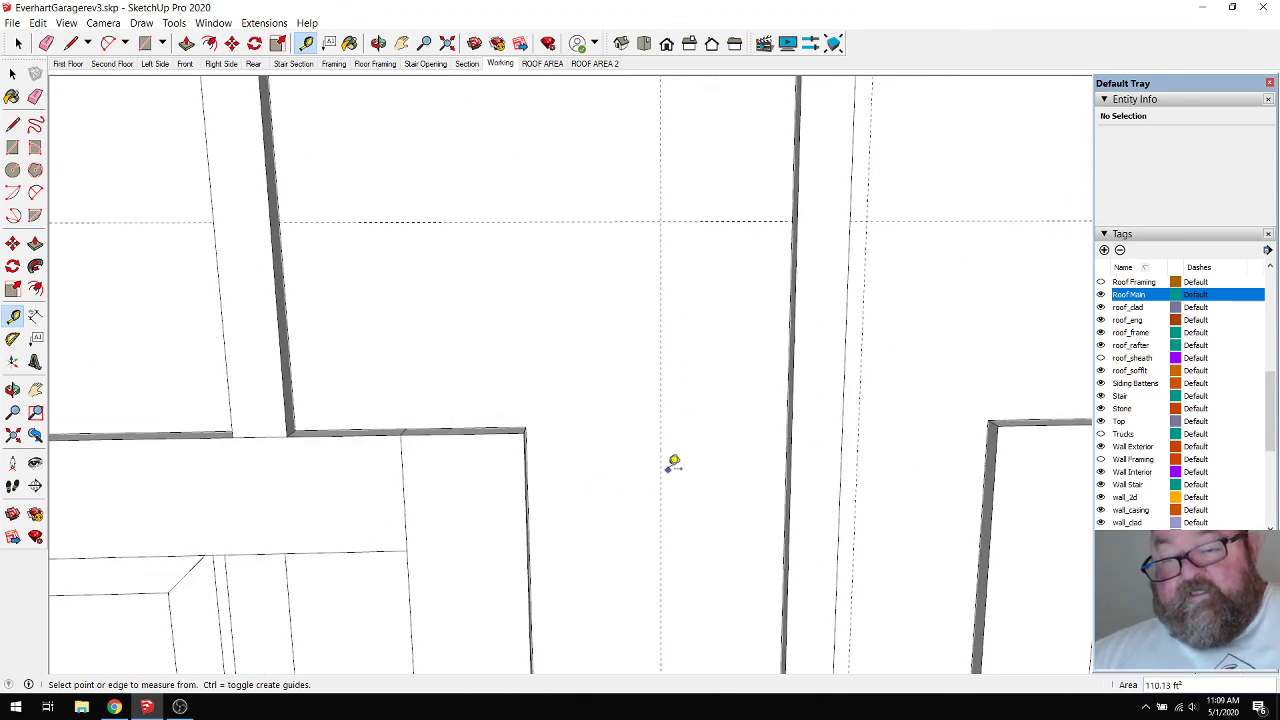
Measure from the vertical guide to the right trim and offset a new guide about 1 3/4".
left_click(660, 467)
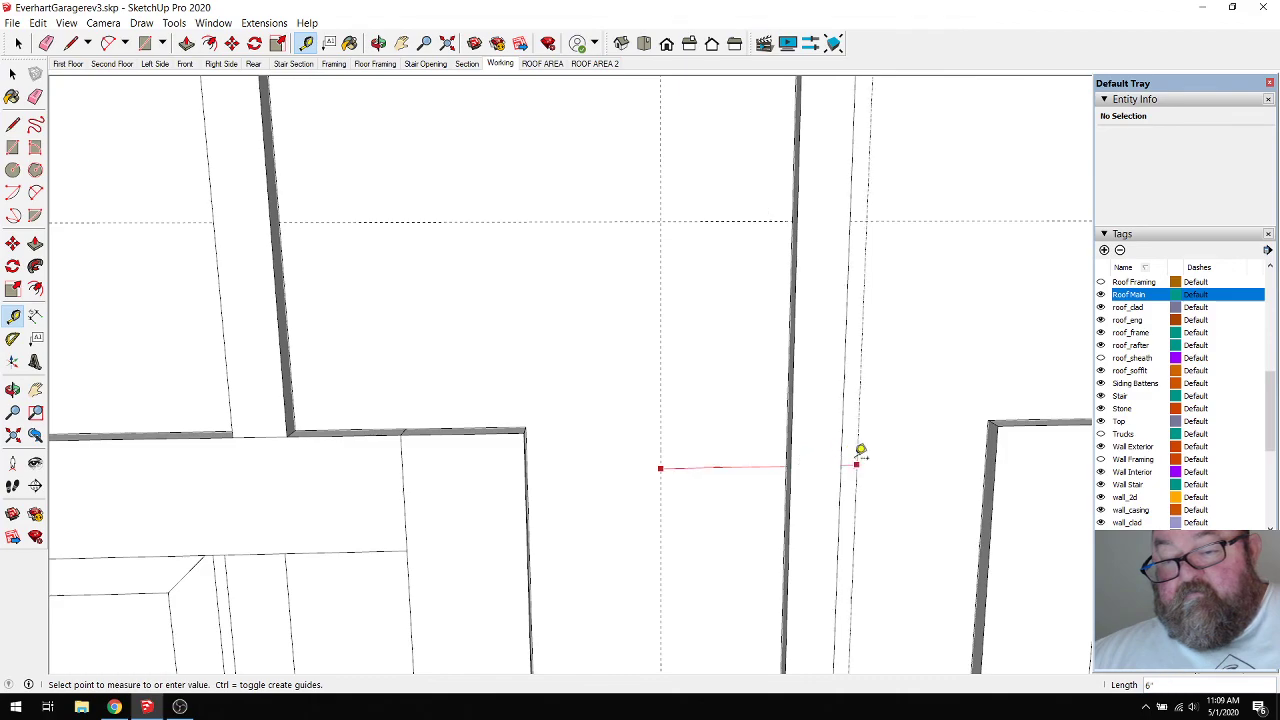
left_click(857, 465)
scroll(870, 440, "down", 5)
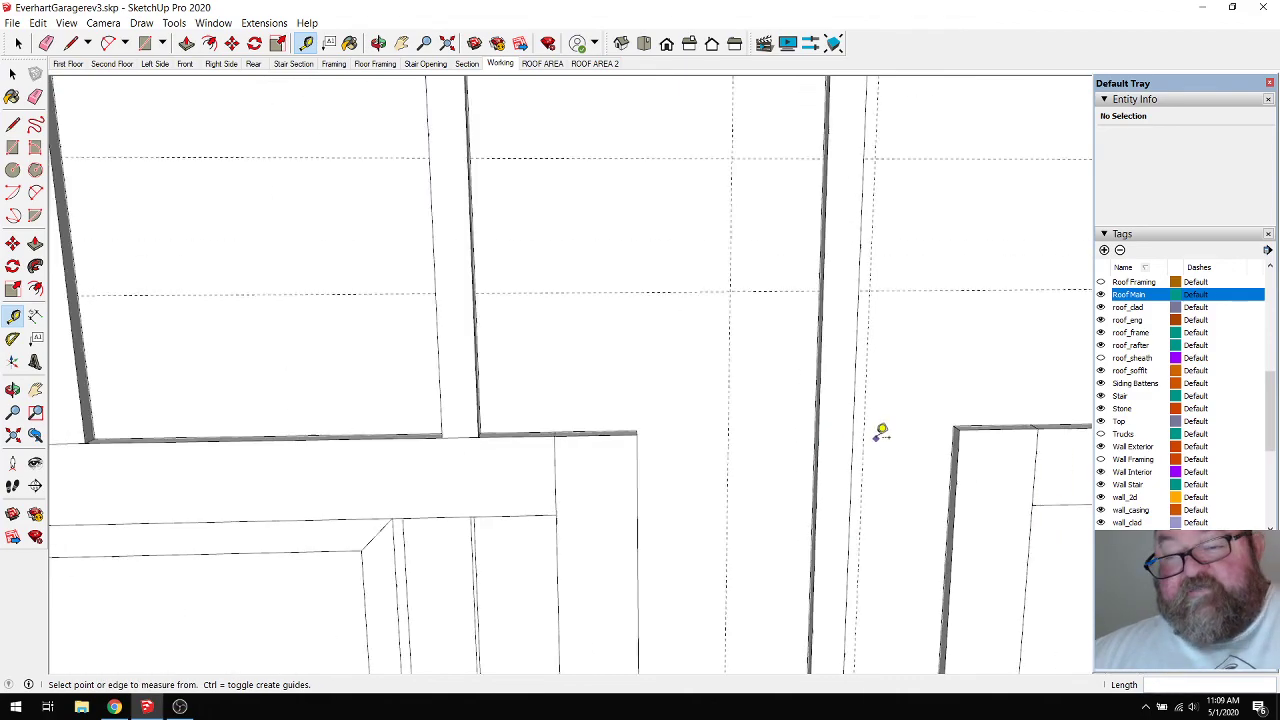
scroll(905, 405, "down", 5)
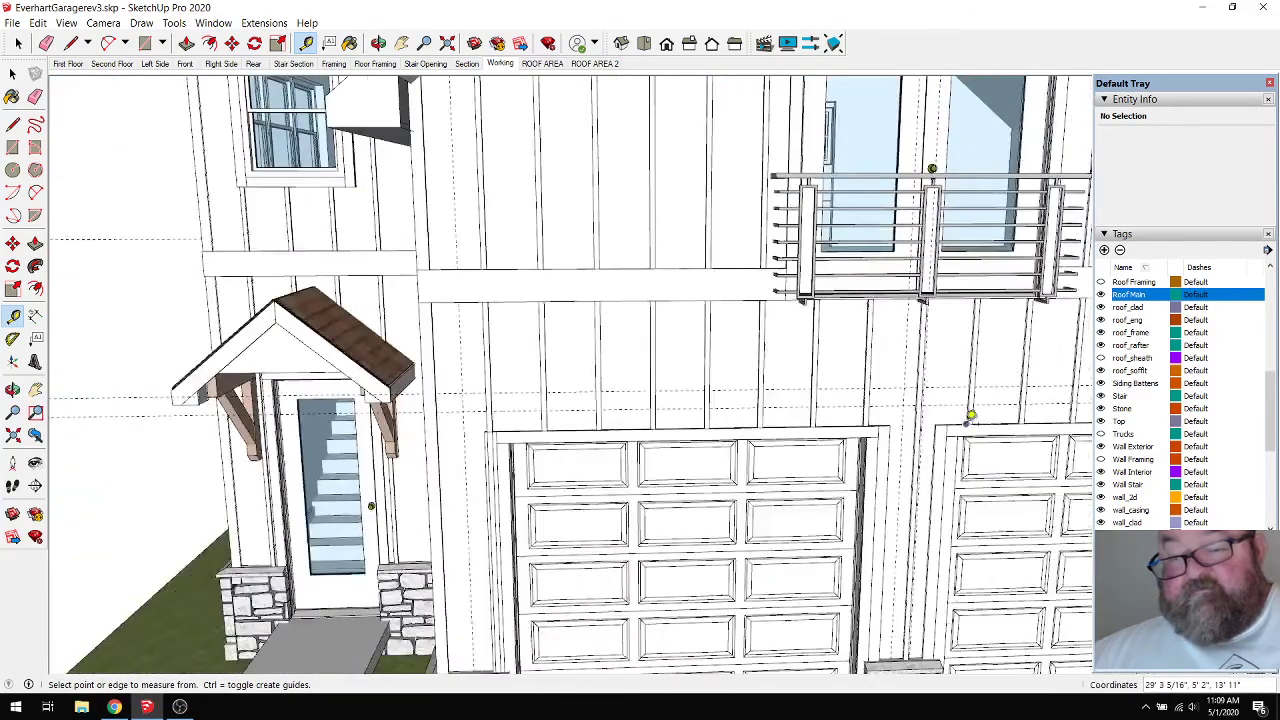
scroll(598, 422, "up", 3)
scroll(601, 424, "up", 8)
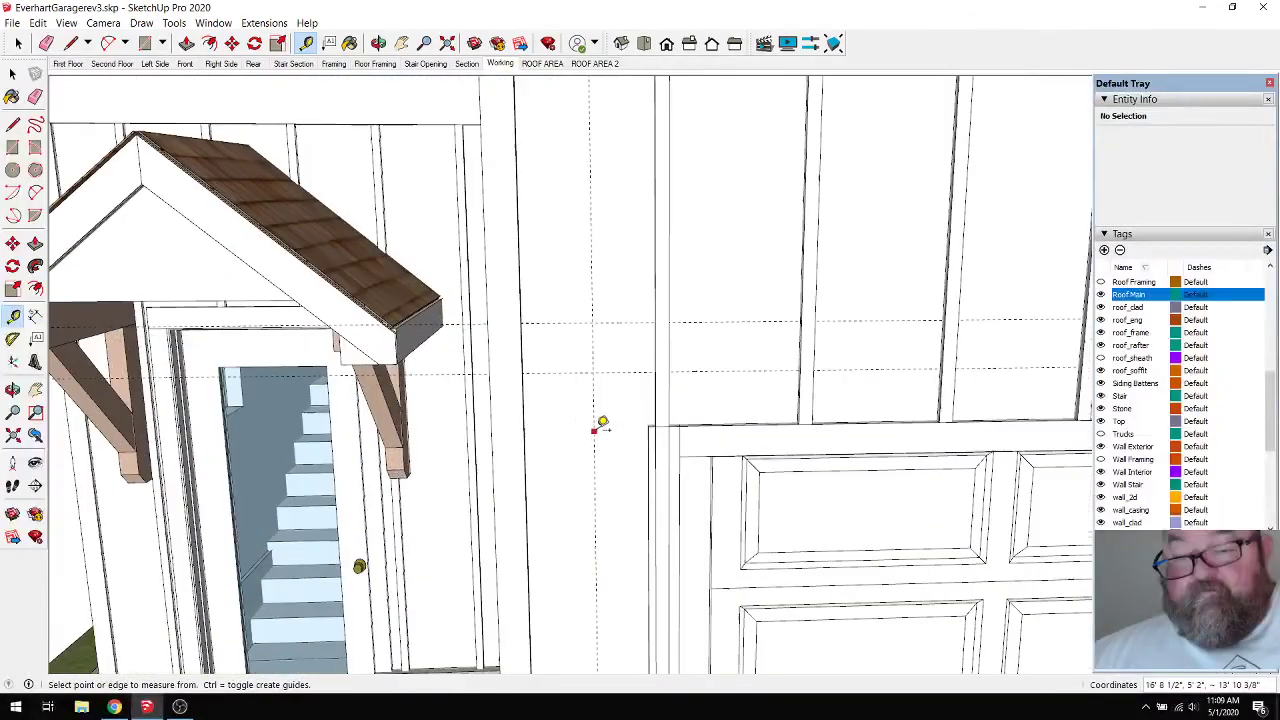
scroll(610, 455, "down", 3)
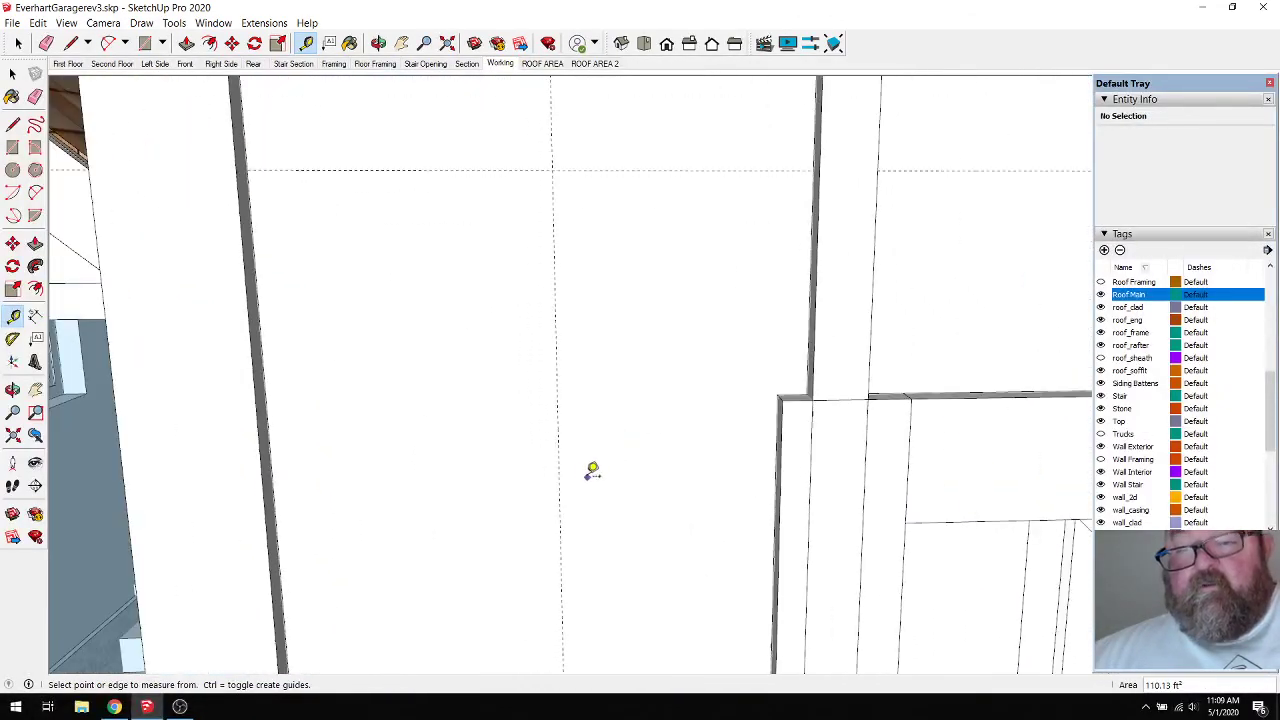
left_click(561, 304)
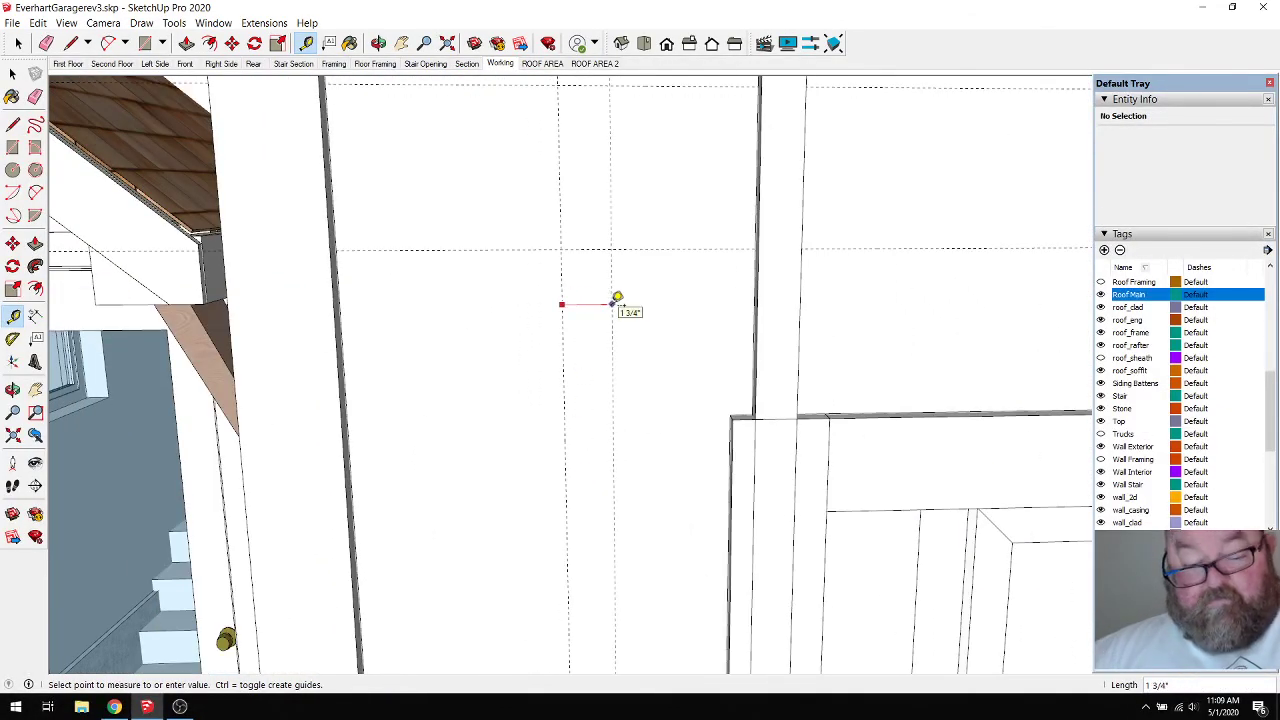
key("Return")
Draw 5 1/2" vertical end edges at the left and right guide crossings, then select the left edge.
key("e")
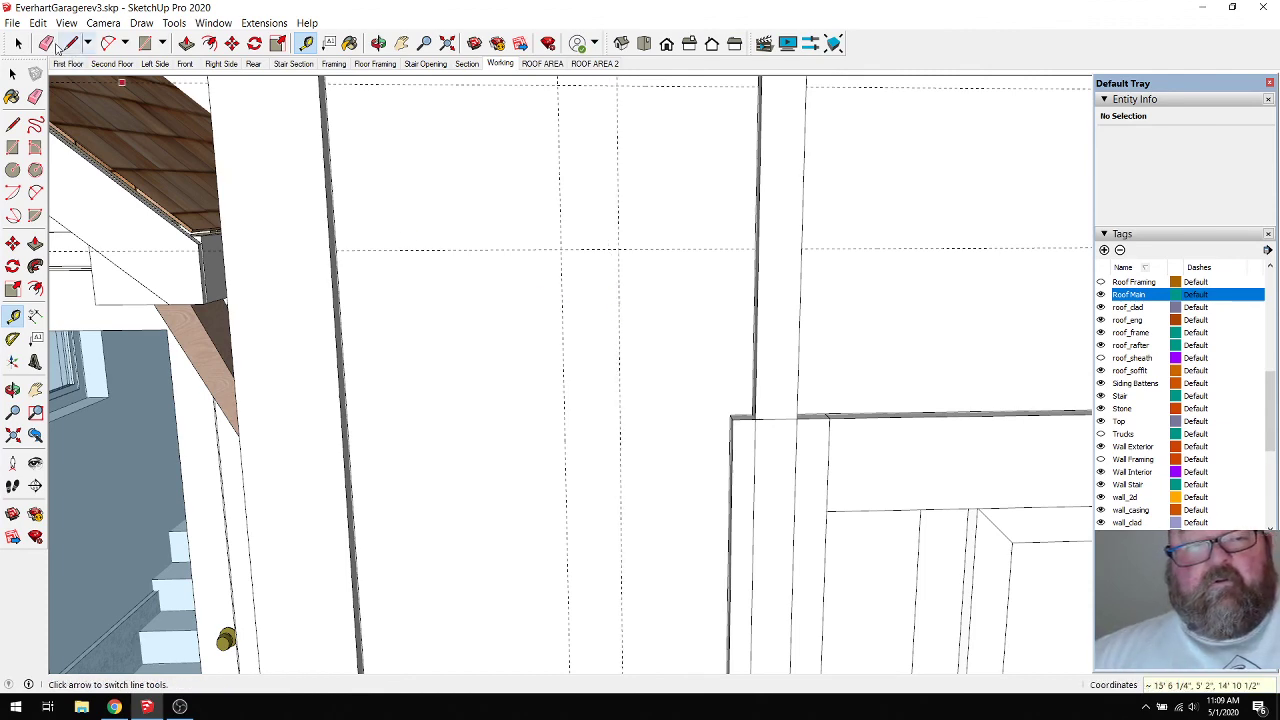
scroll(329, 325, "down", 5)
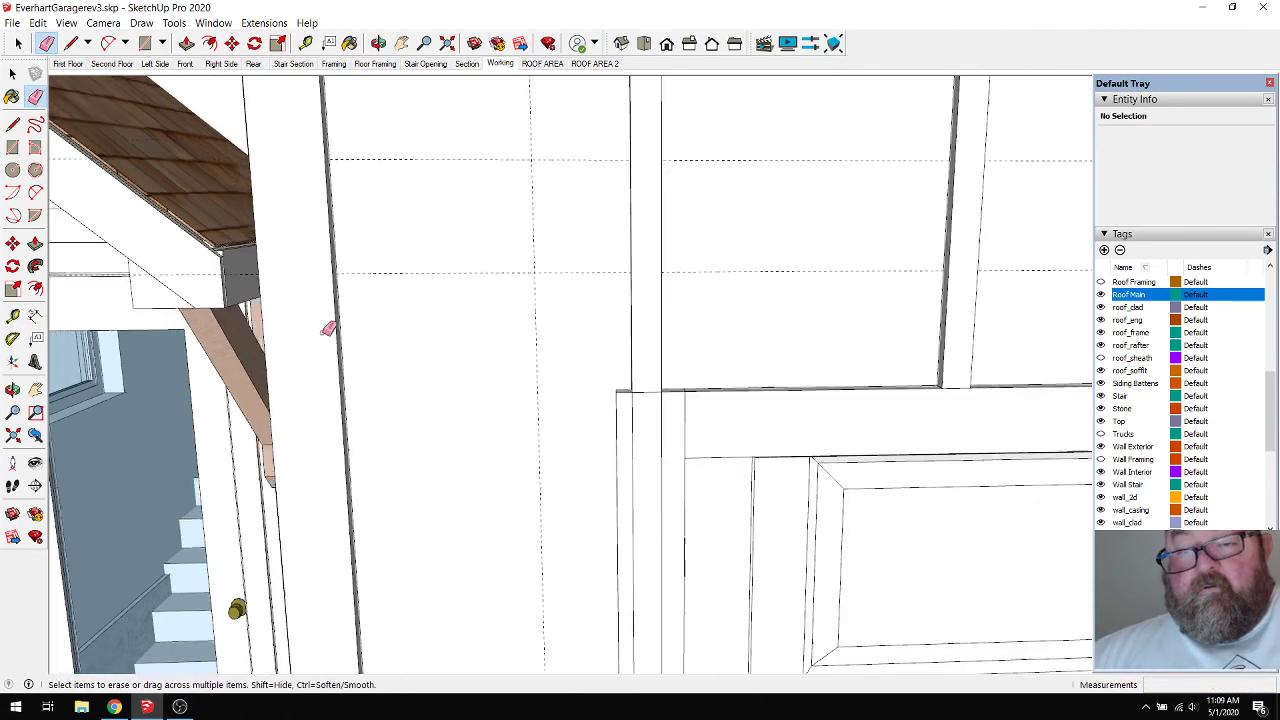
scroll(327, 383, "down", 2)
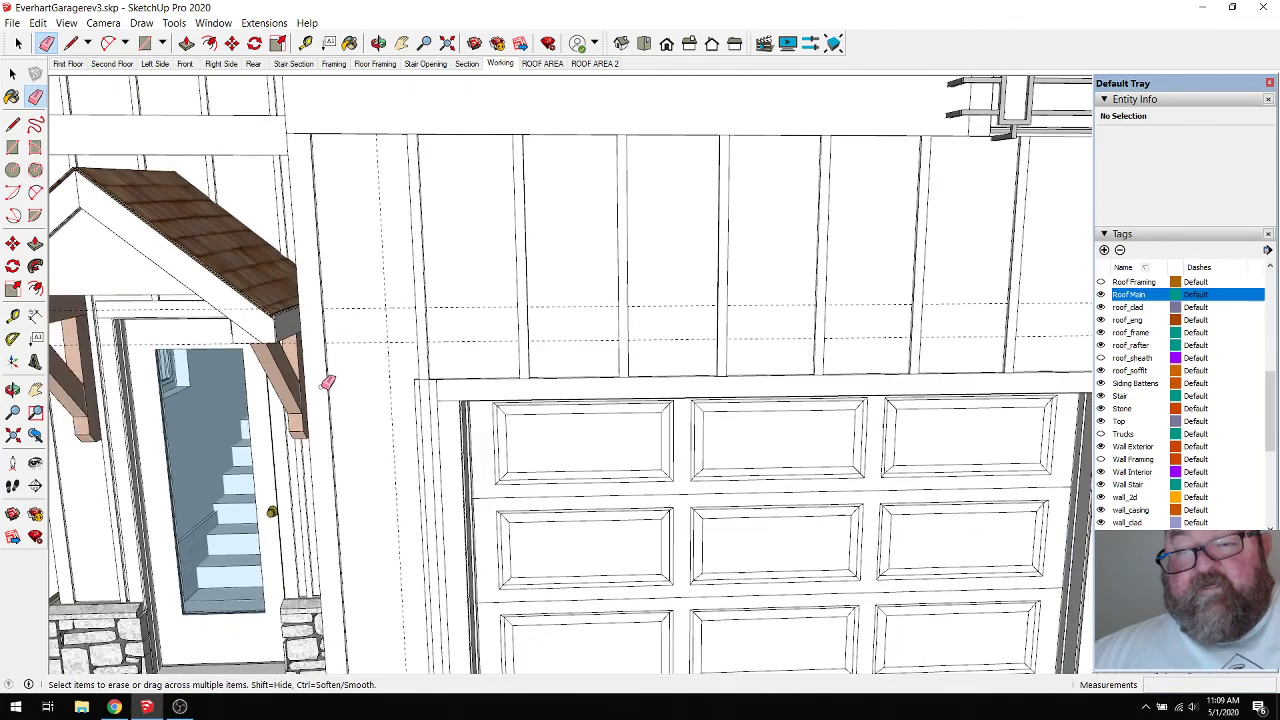
left_click(72, 44)
scroll(366, 277, "up", 5)
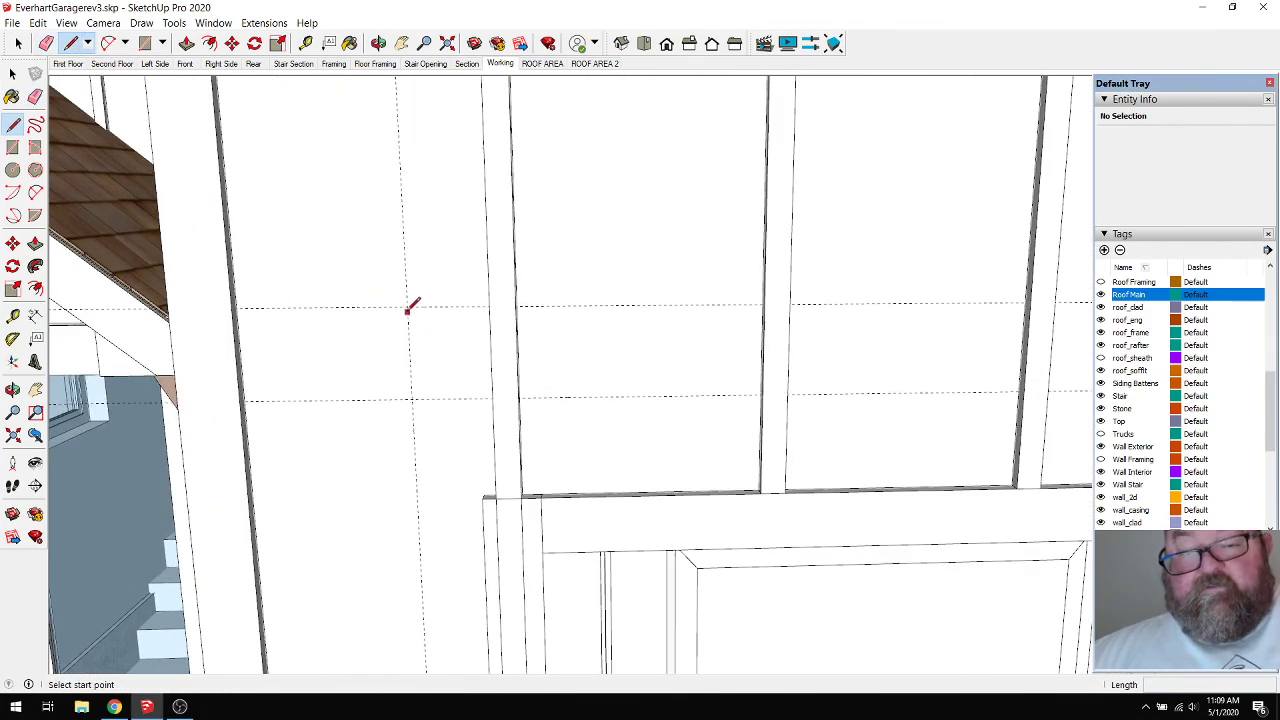
left_click(407, 307)
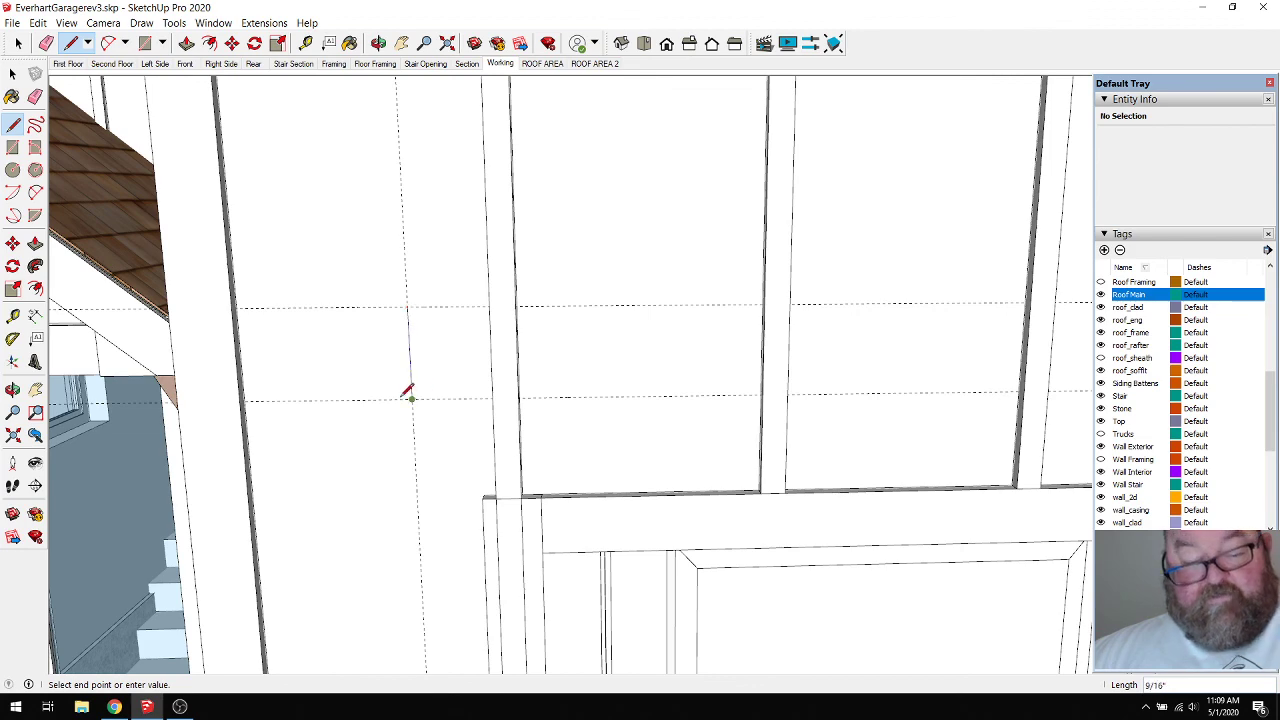
left_click(410, 397)
scroll(270, 368, "down", 5)
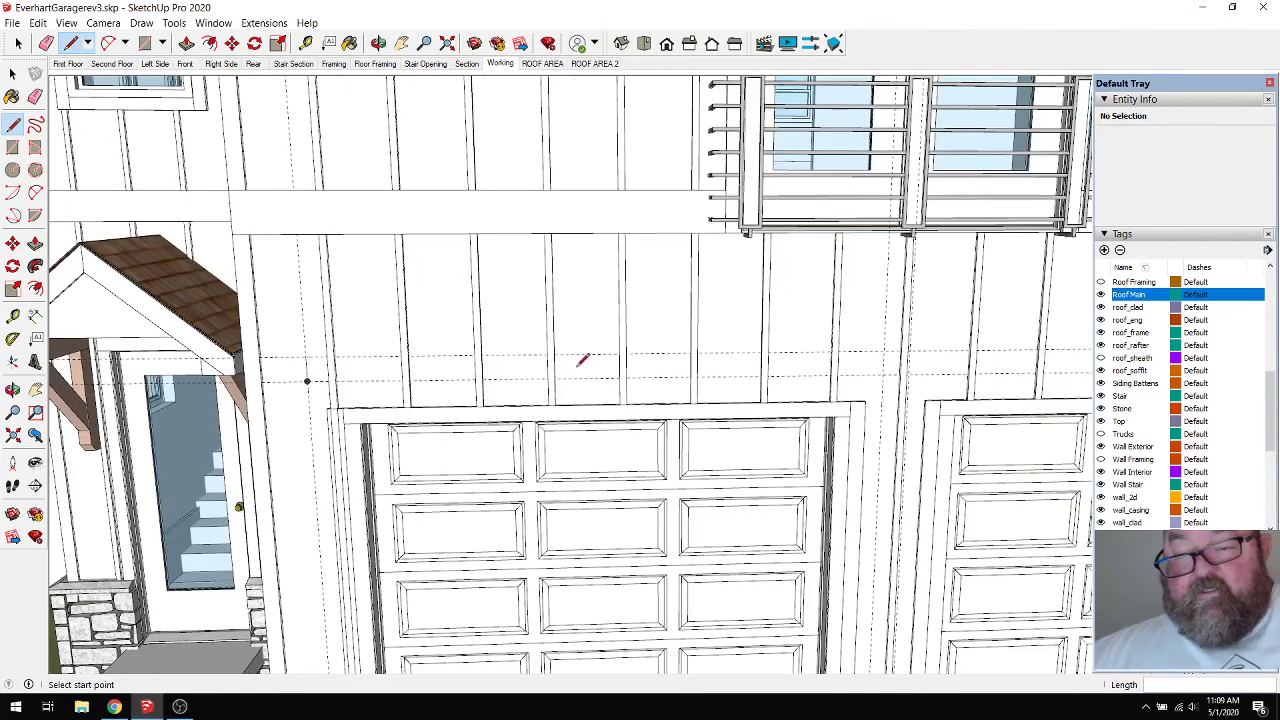
left_click(884, 351)
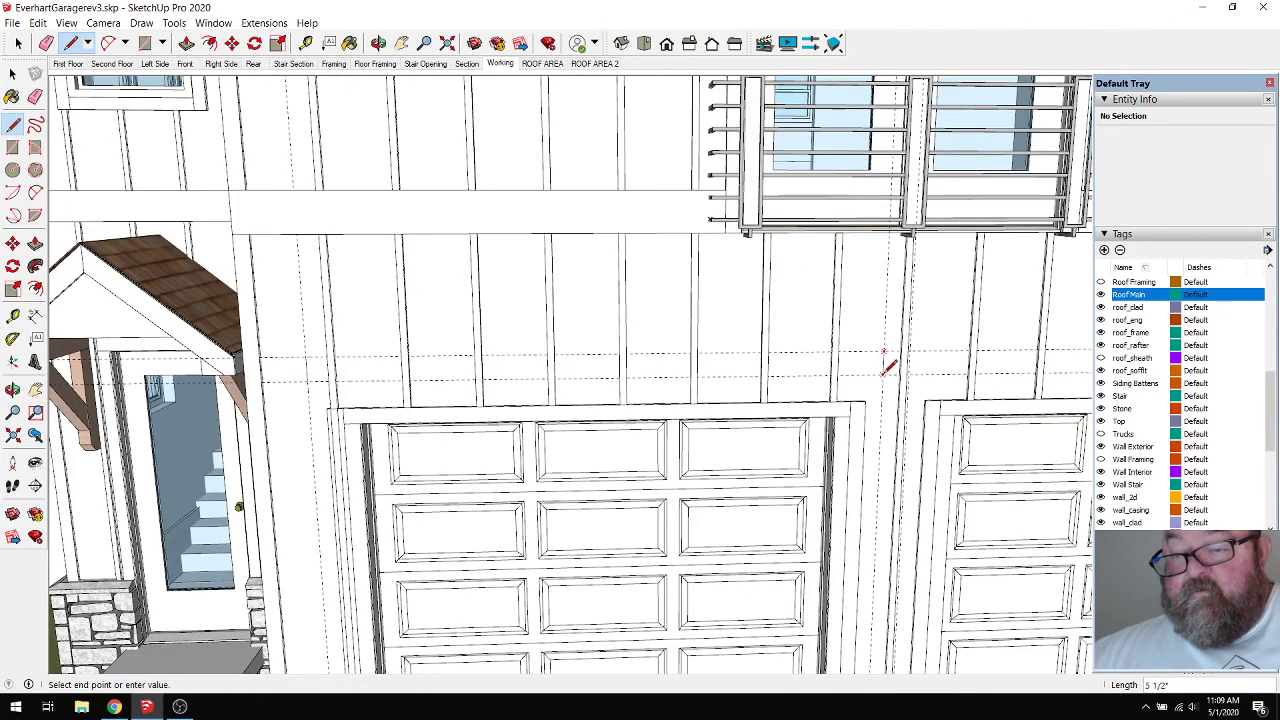
left_click(71, 43)
key("space")
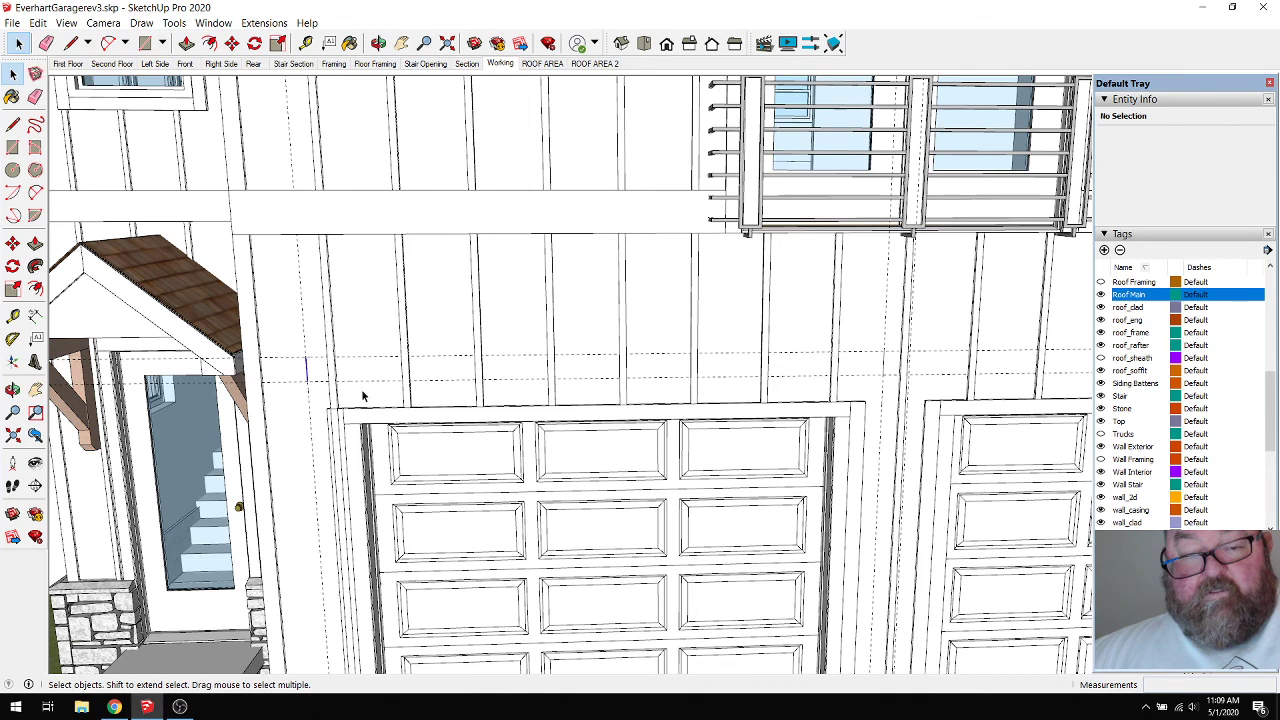
left_click(765, 418)
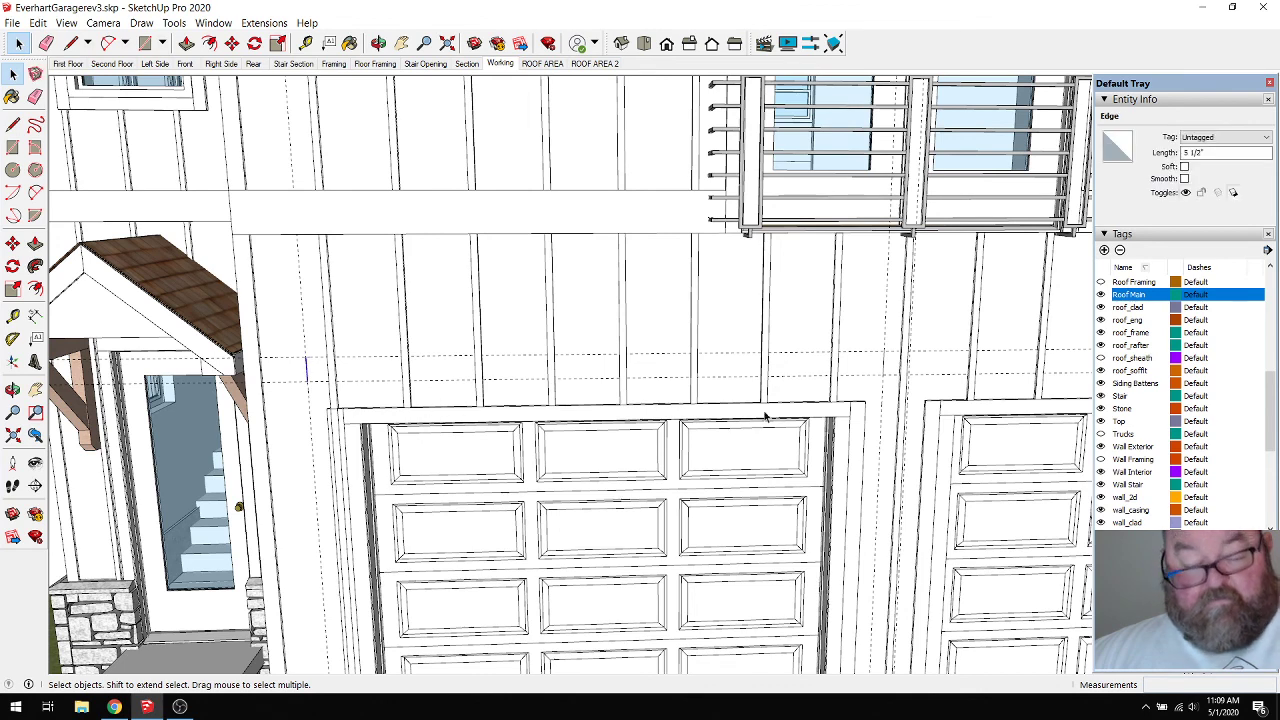
Make the two selected end edges into a group and inspect the new header group.
right_click(884, 366)
left_click(893, 382)
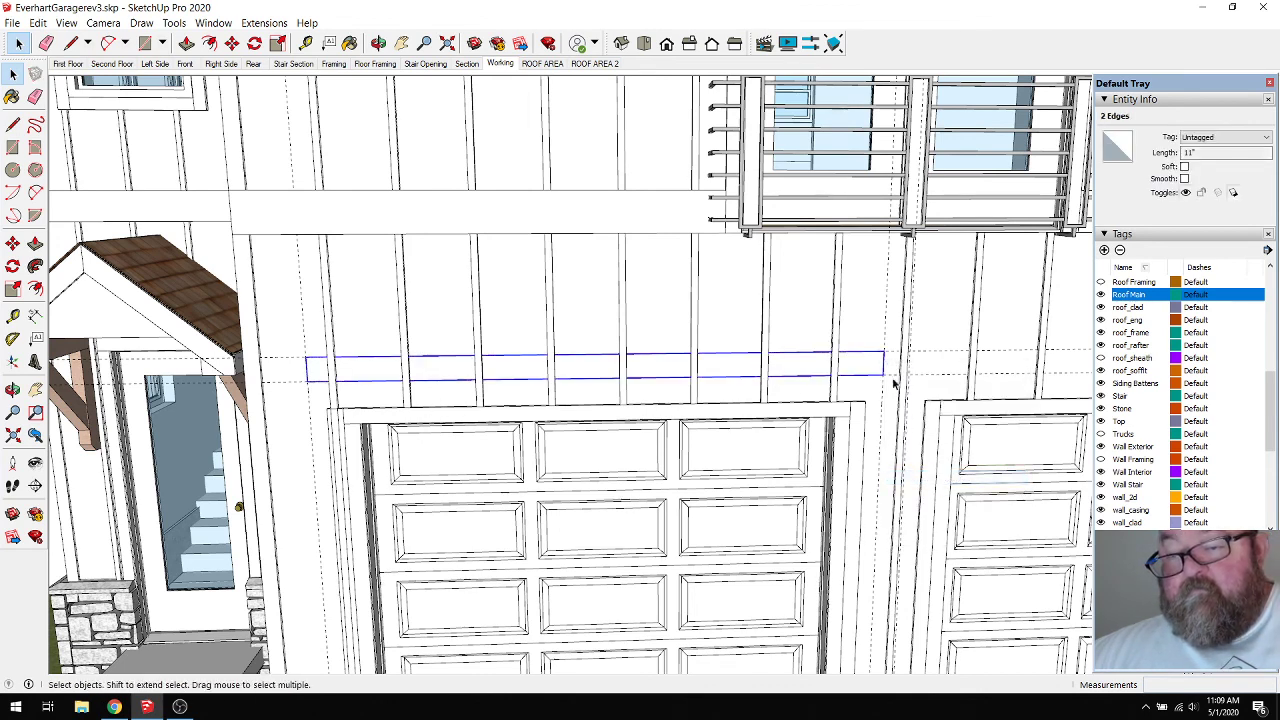
left_click(884, 368)
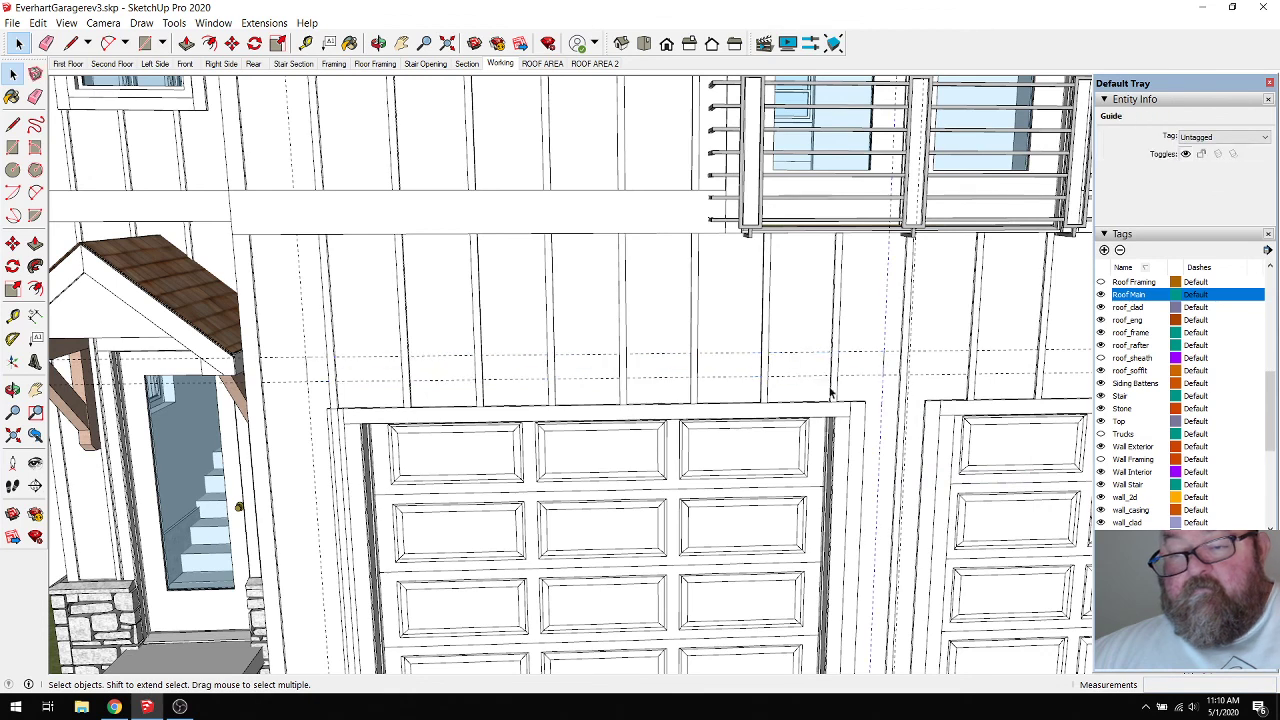
left_click(307, 368)
left_click(309, 372)
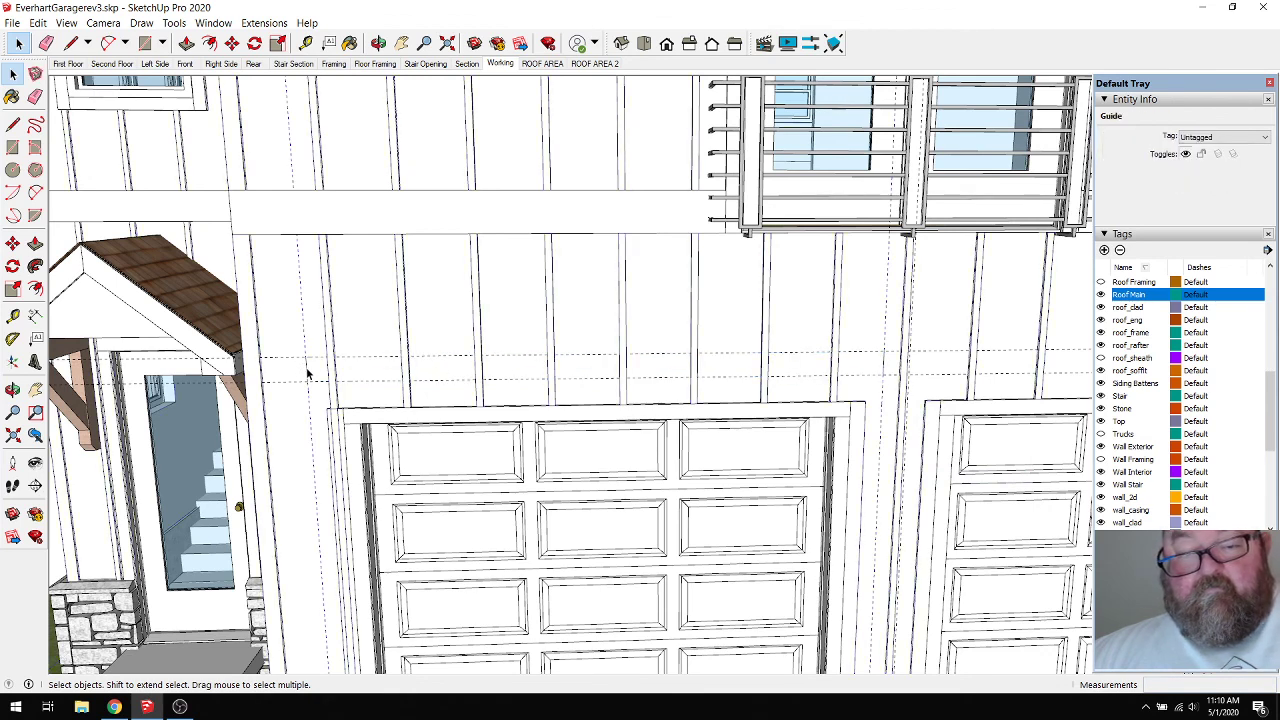
left_click(309, 377)
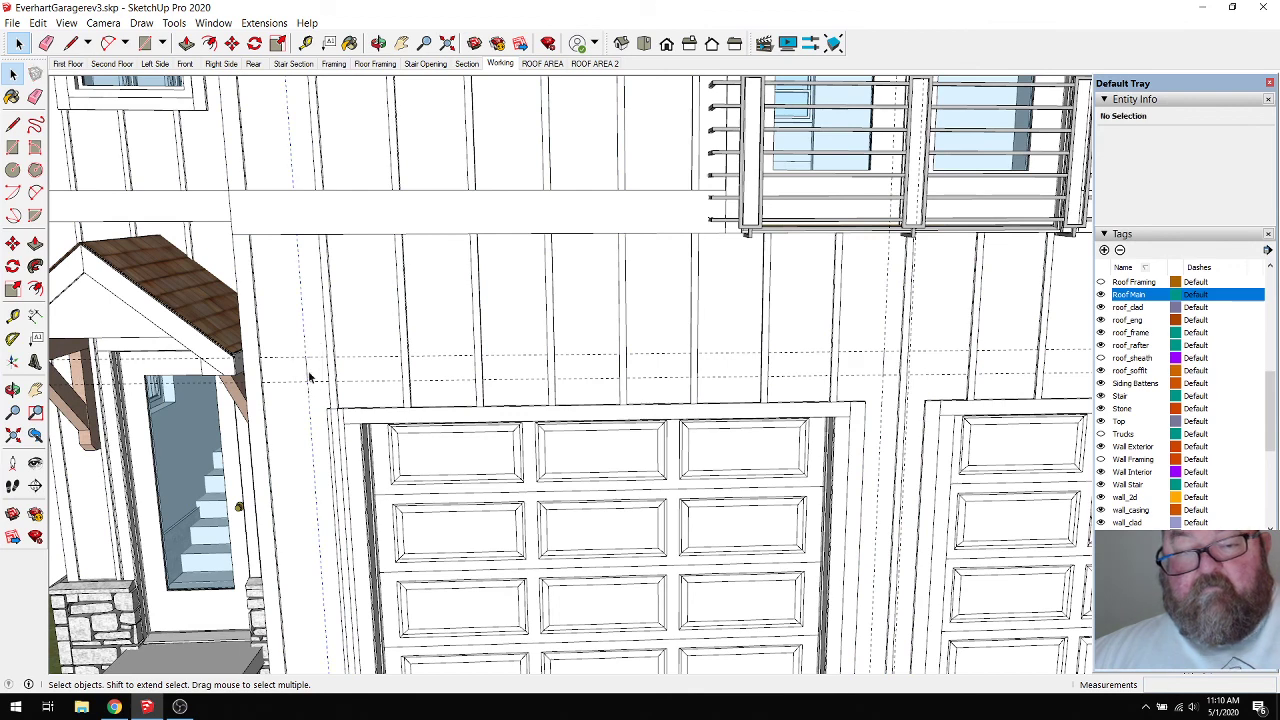
Check the right and left guides, then select the header group for its context menu.
left_click(882, 368)
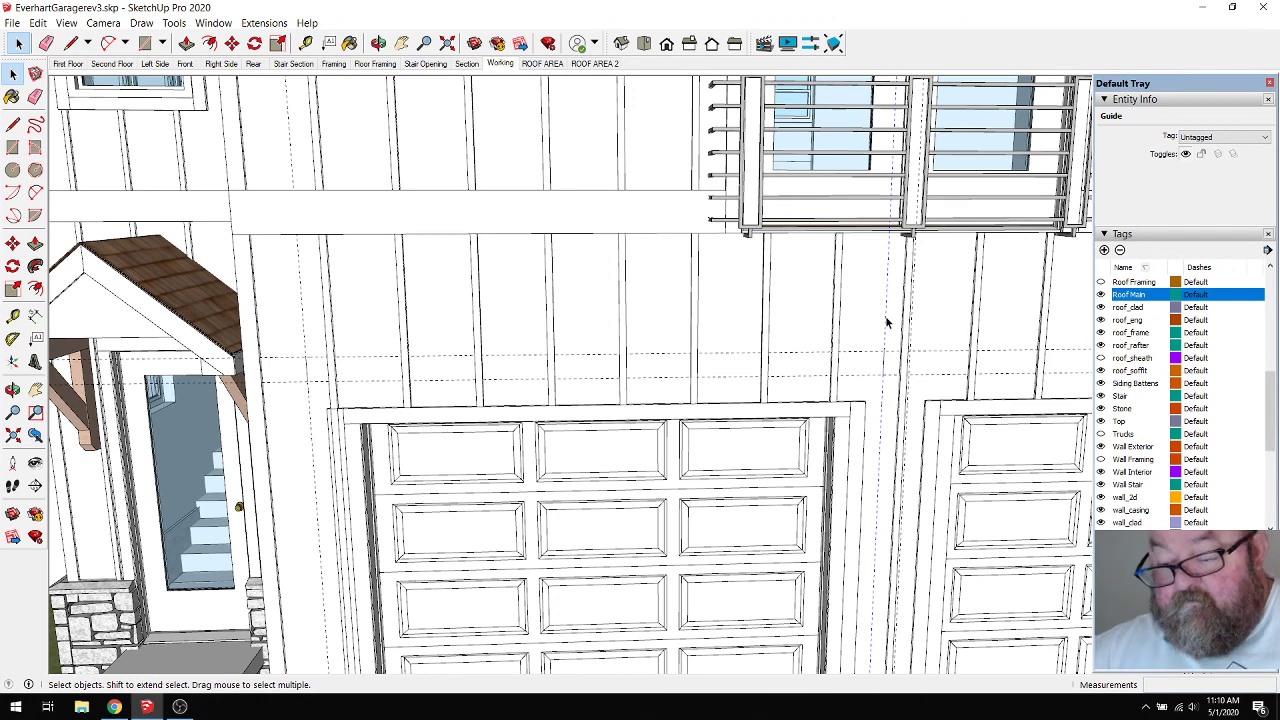
left_click(885, 321)
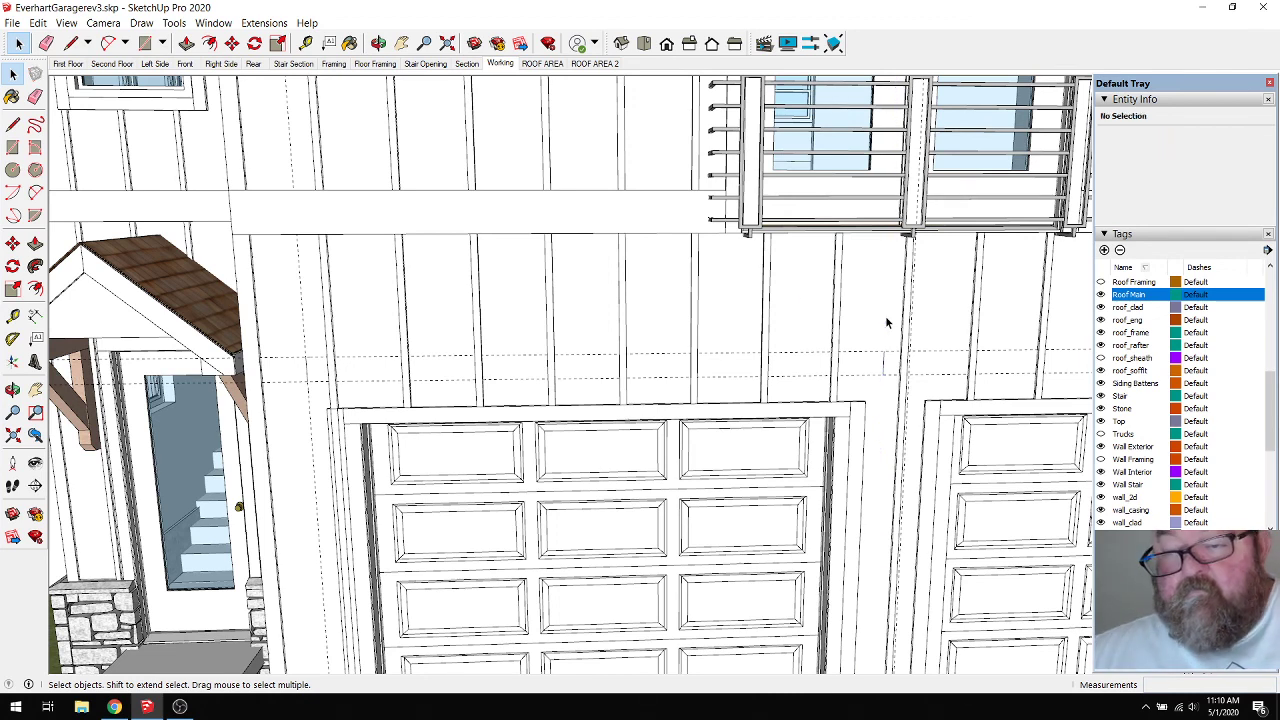
left_click(303, 342)
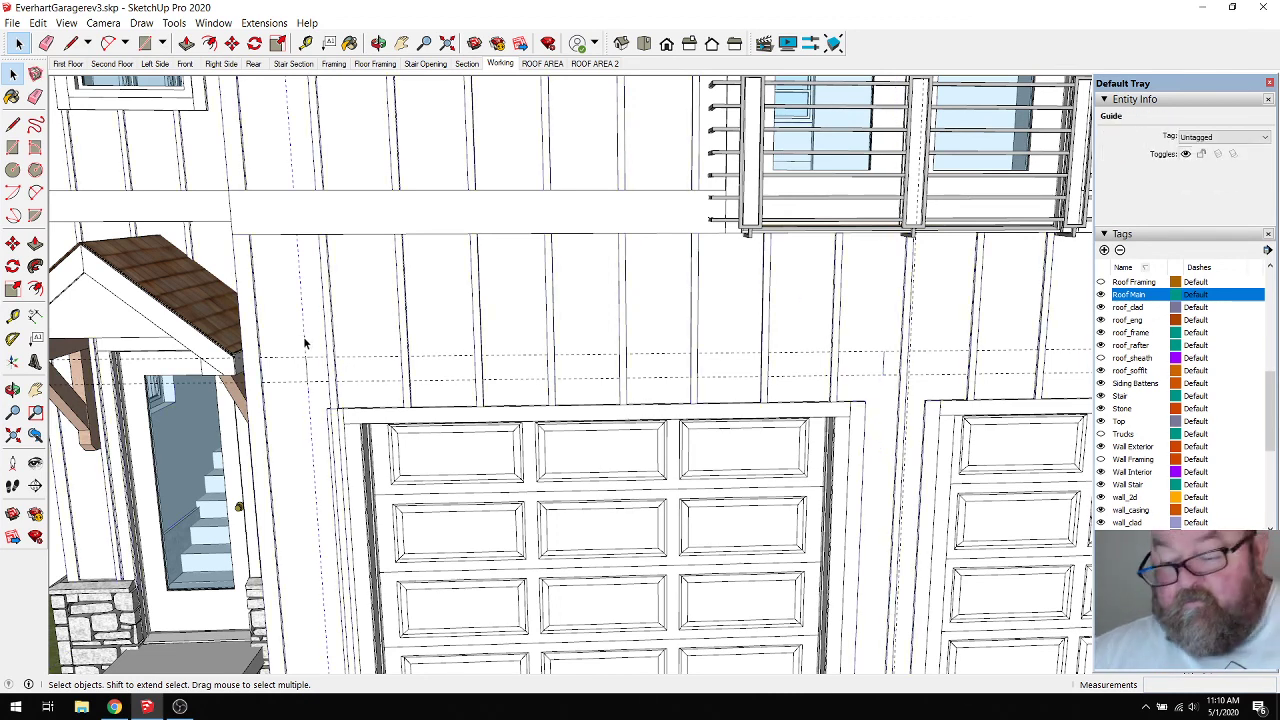
left_click(305, 343)
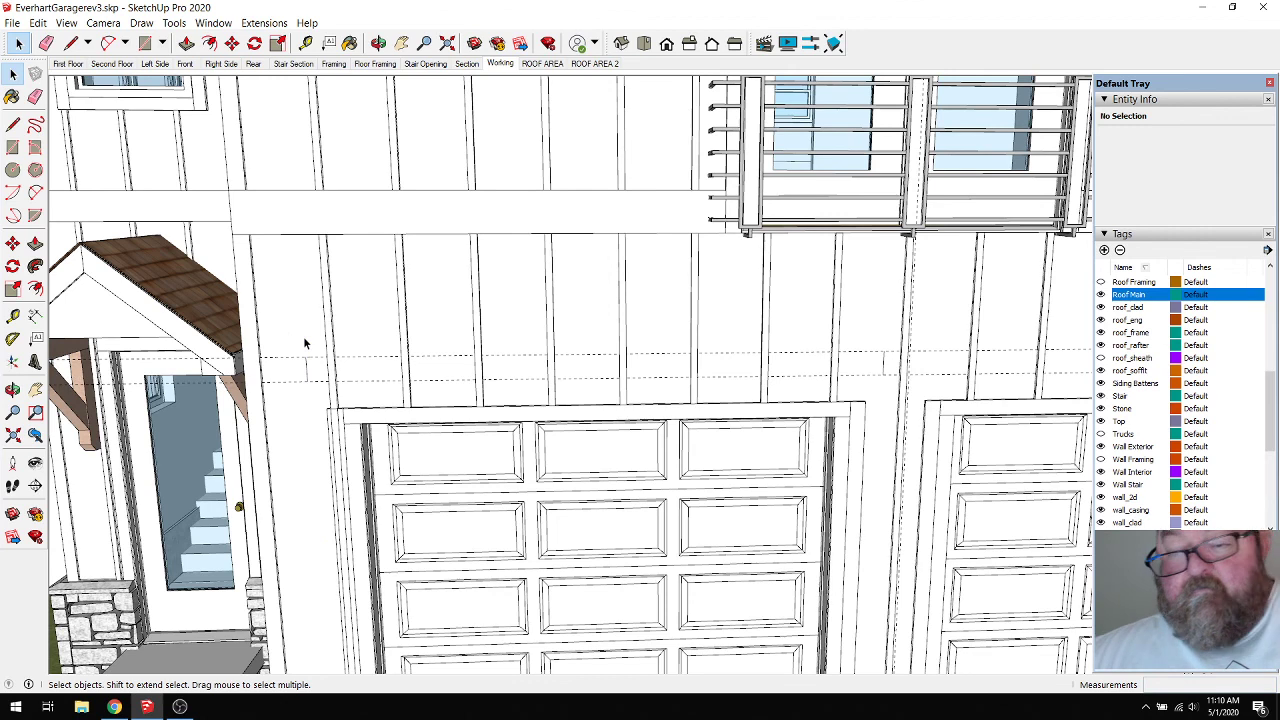
left_click(883, 365)
right_click(883, 365)
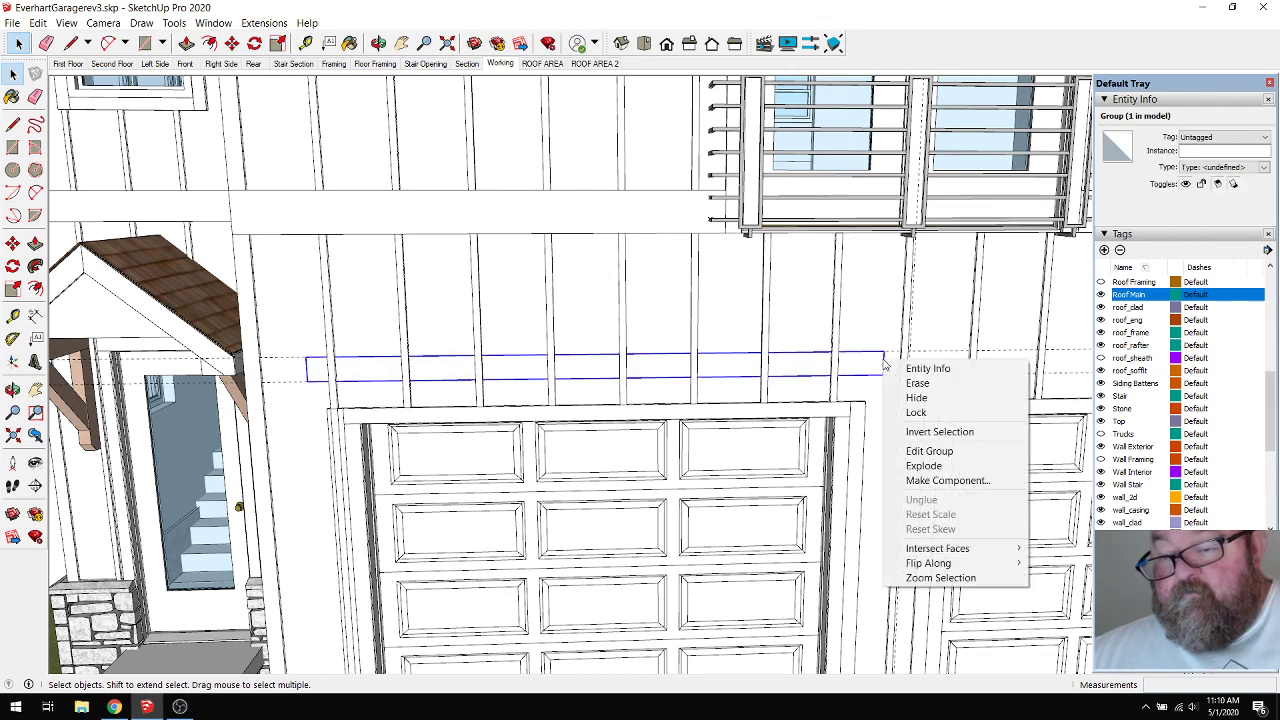
Inside the header group, draw a rectangle between the end edges and push/pull it out from the wall.
left_click(905, 451)
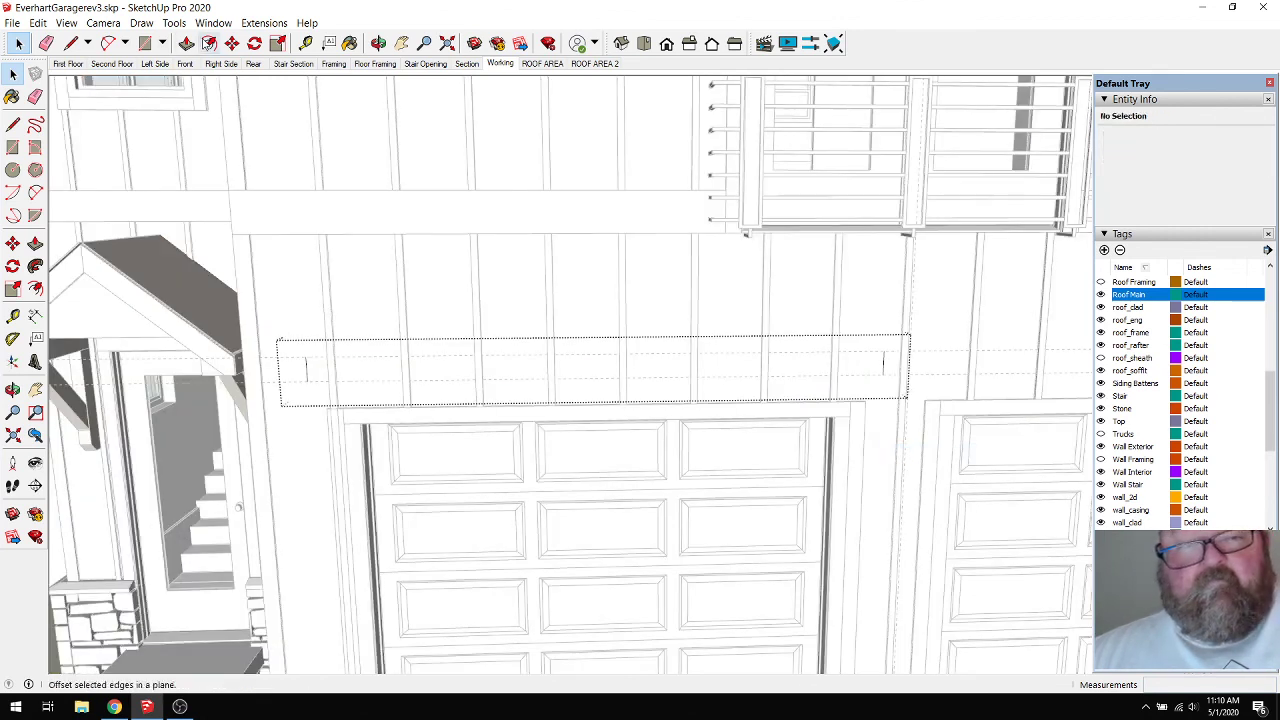
left_click(144, 43)
left_click(305, 357)
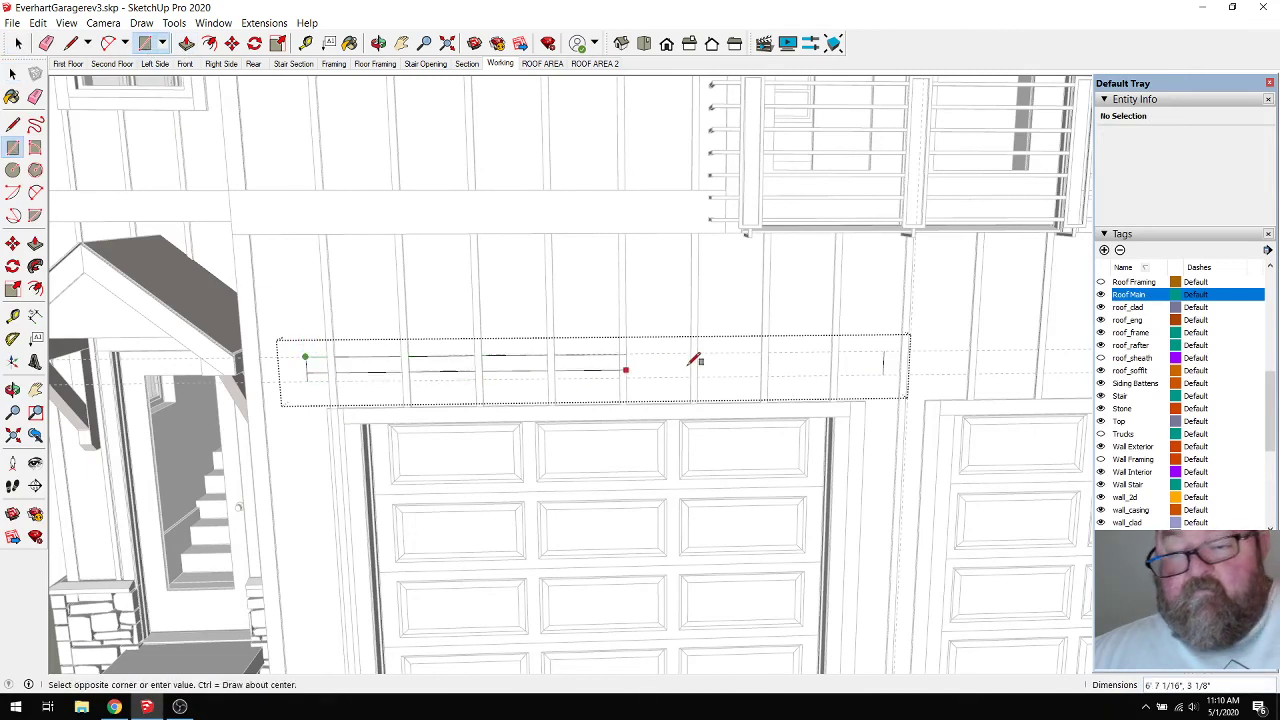
left_click(883, 378)
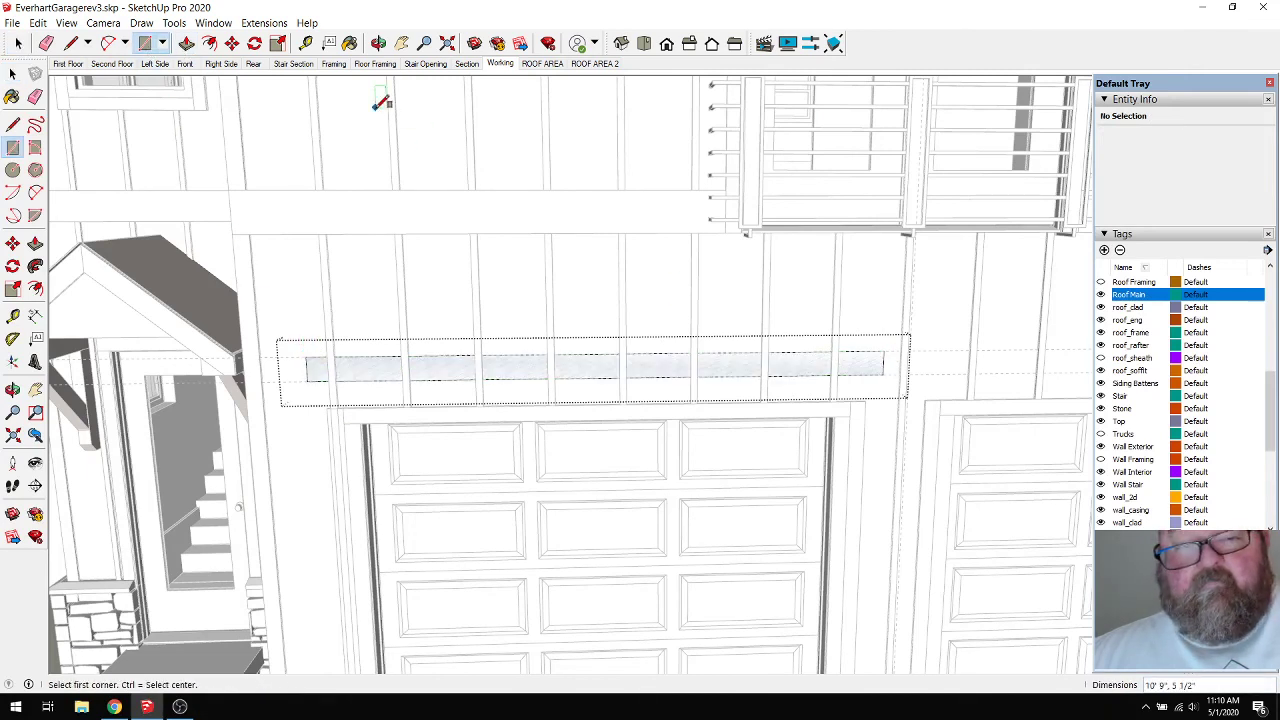
left_click(186, 43)
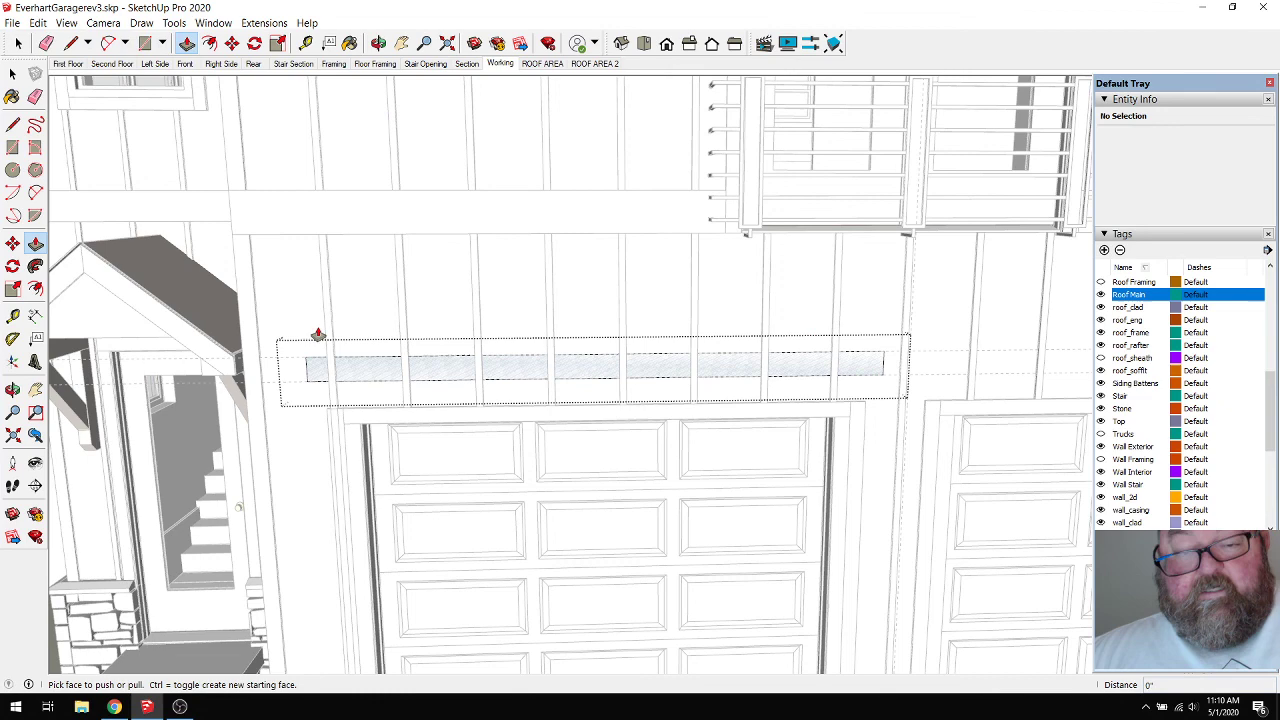
left_click(363, 373)
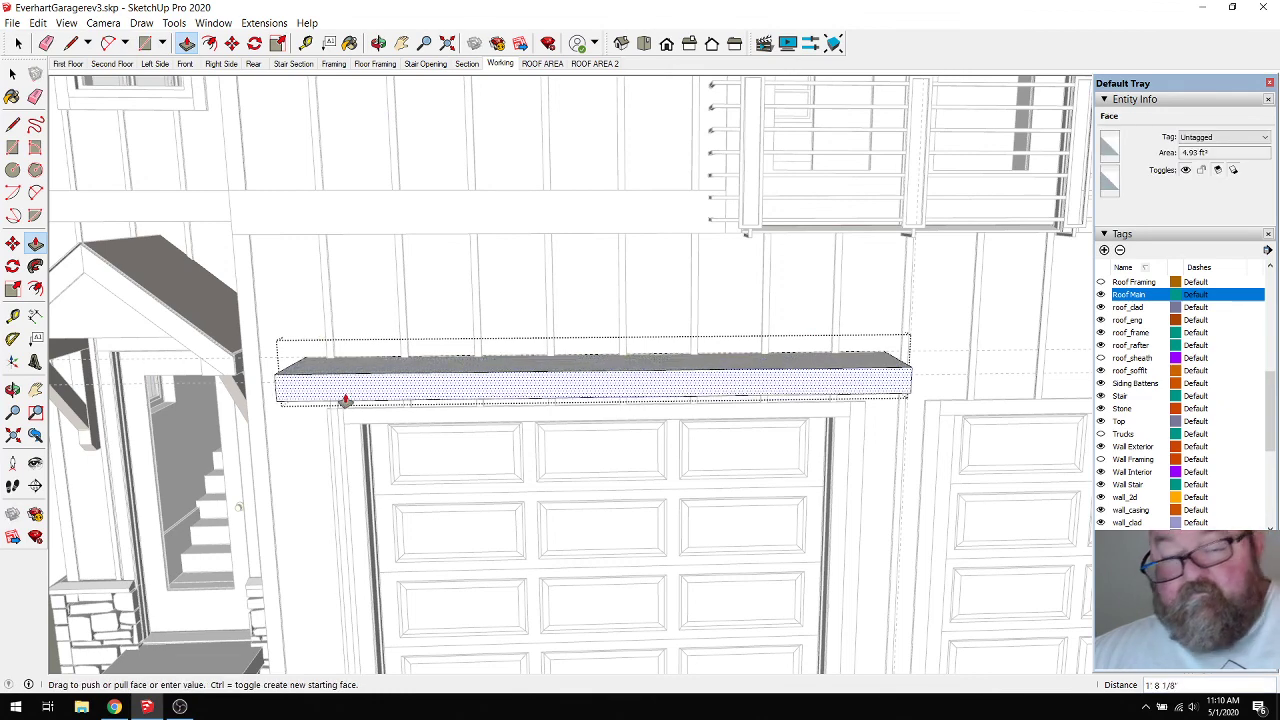
left_click(345, 400)
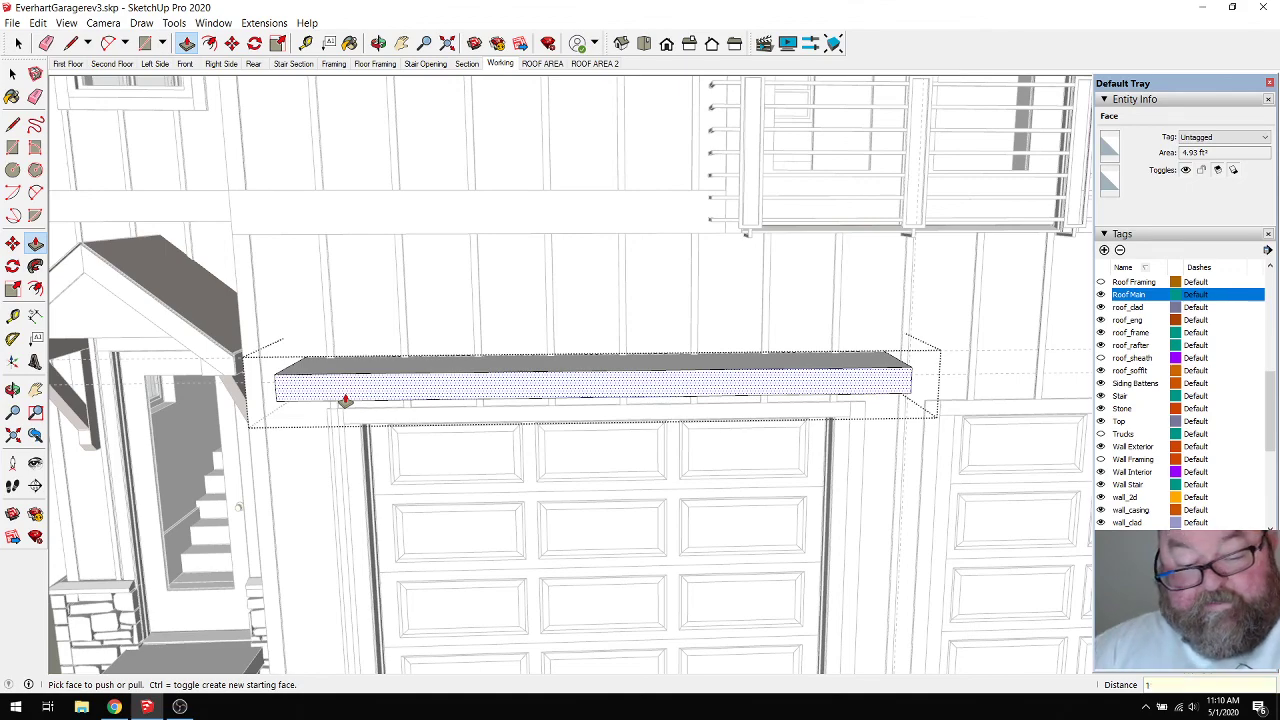
left_click(345, 400)
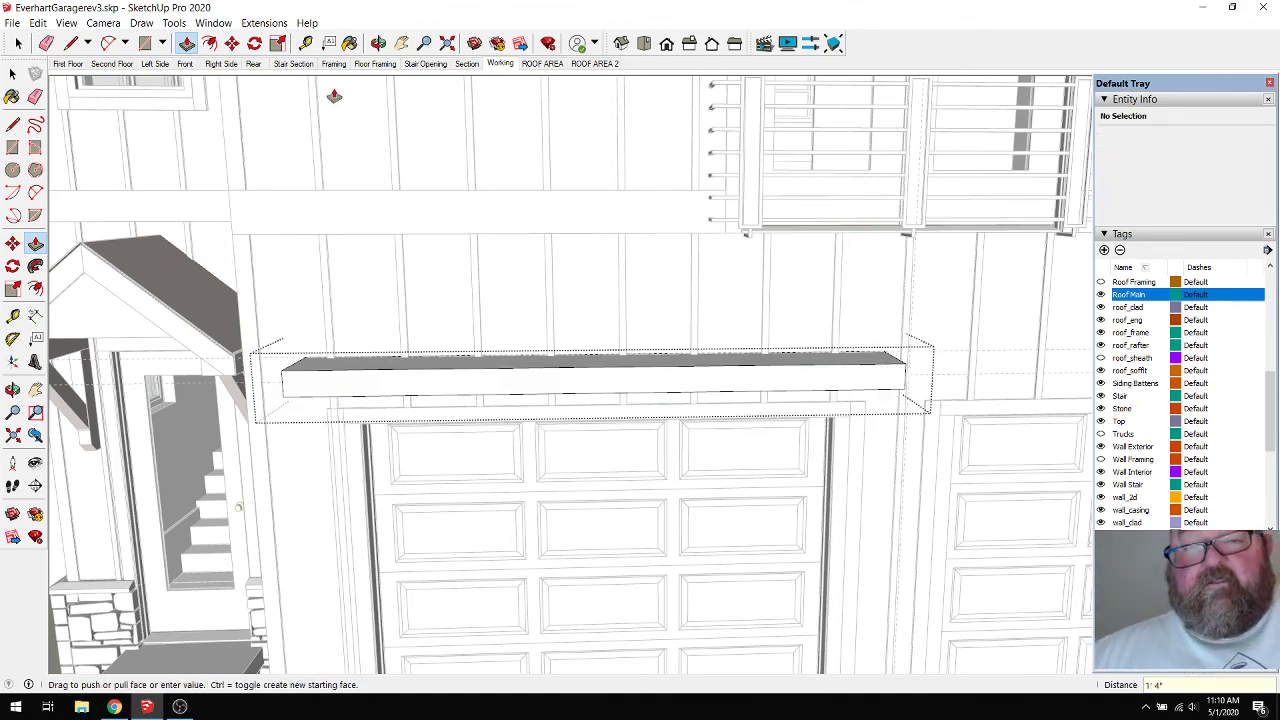
Draw a 12" line along the header's top edge from its left corner.
middle_click_drag(430, 330, 426, 366)
scroll(424, 372, "up", 6)
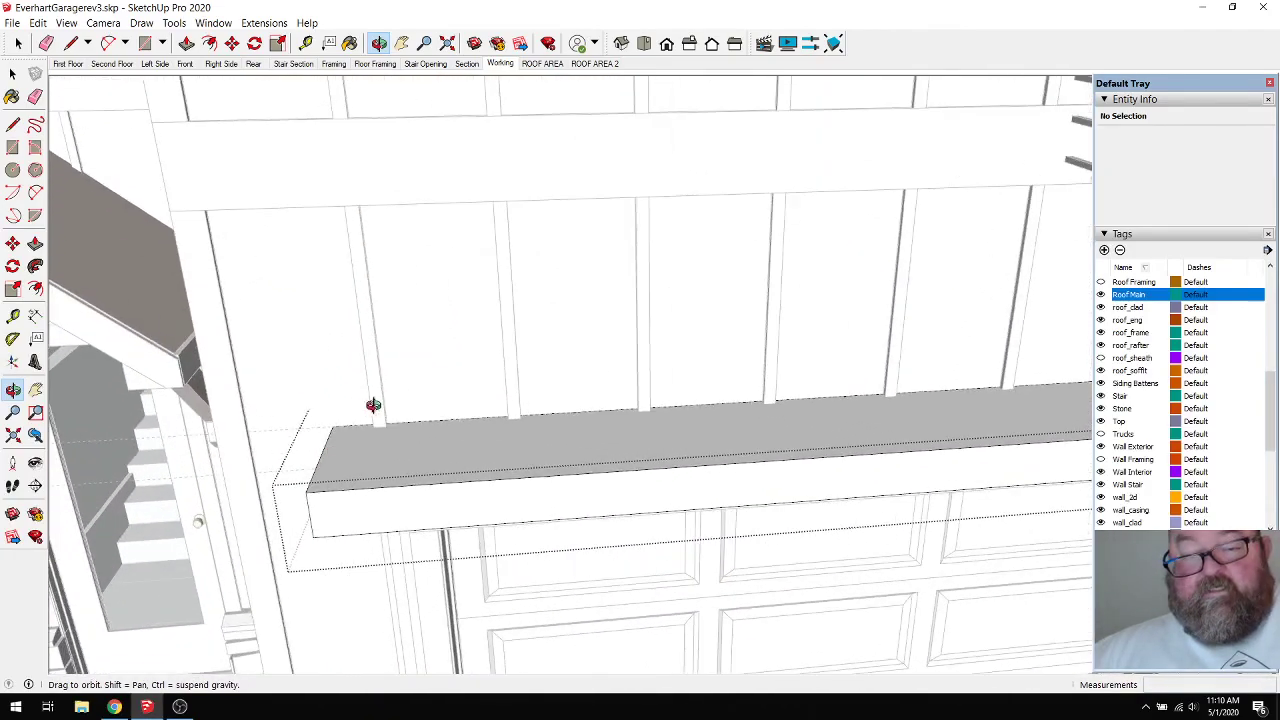
scroll(373, 404, "down", 4)
scroll(314, 391, "down", 3)
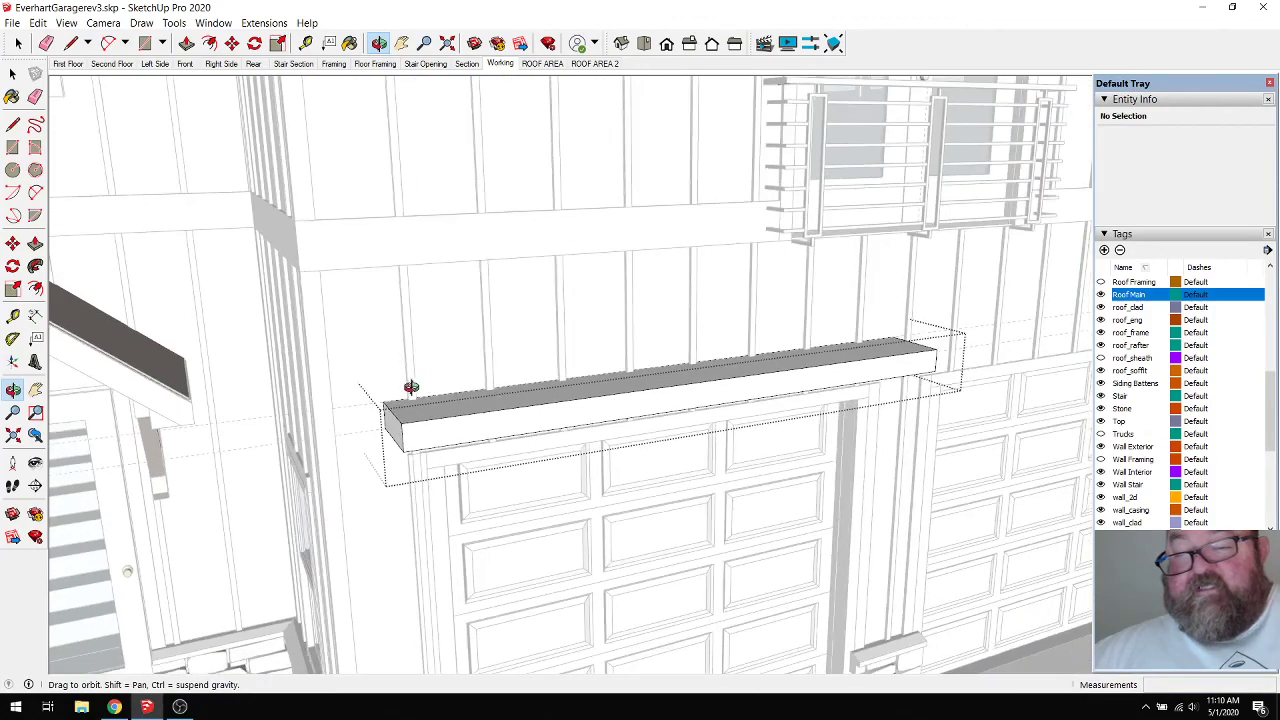
middle_click_drag(411, 387, 443, 406)
scroll(423, 400, "up", 4)
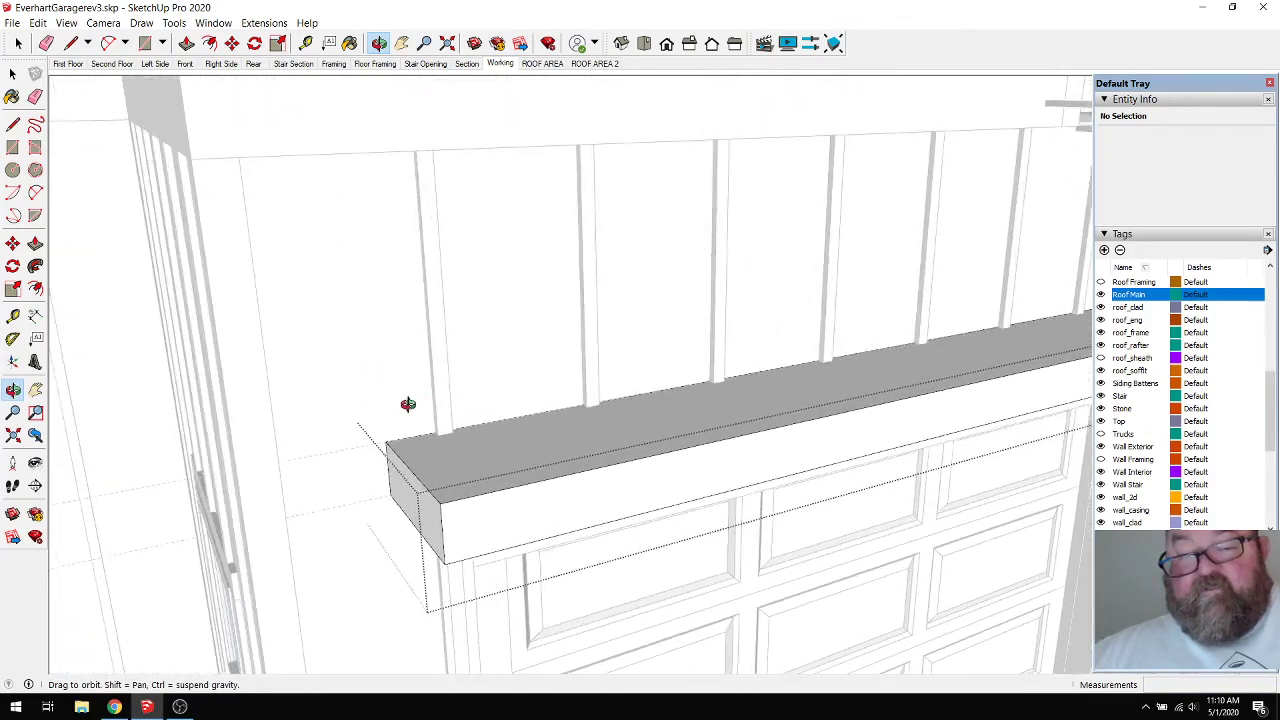
scroll(408, 404, "up", 2)
left_click(71, 43)
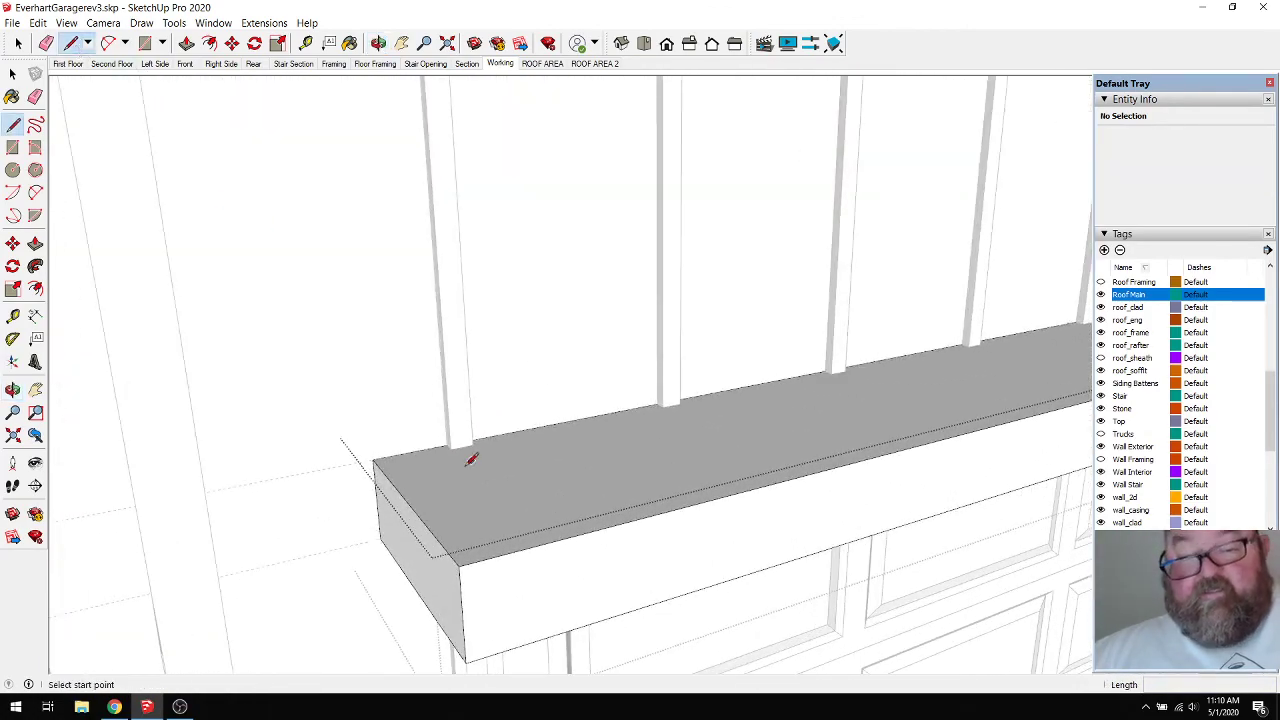
left_click(373, 459)
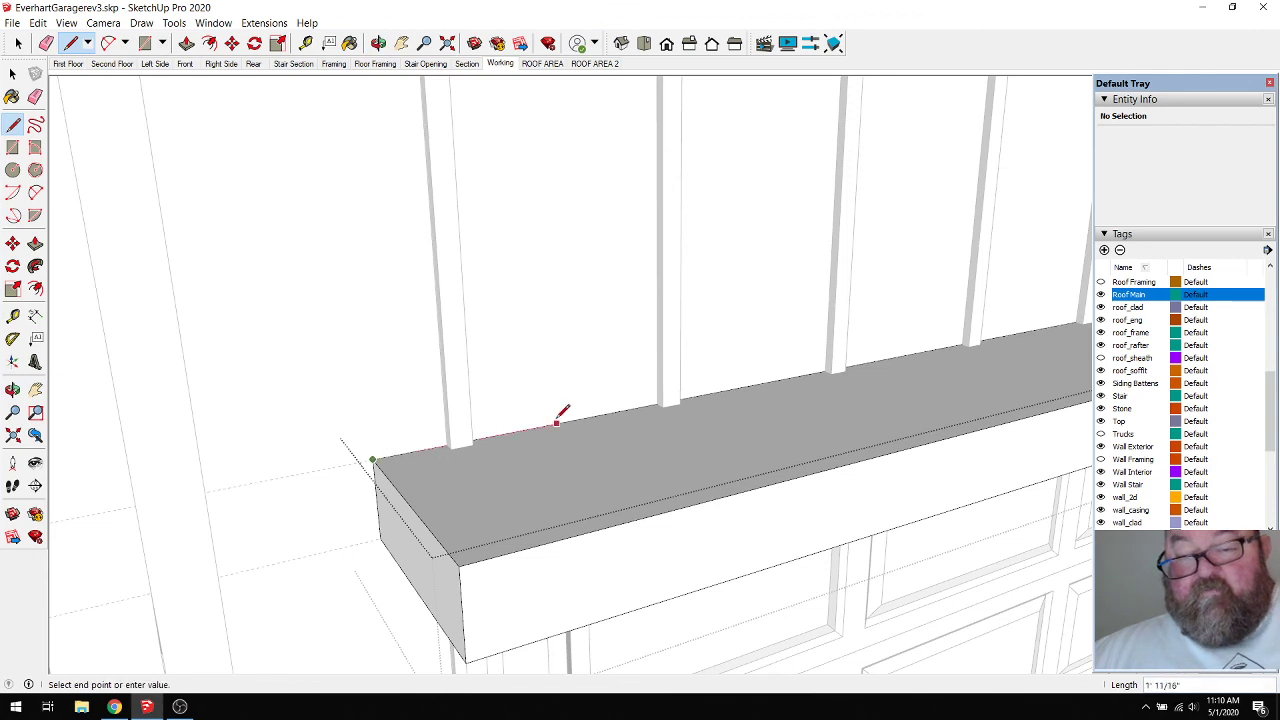
type("12")
key("Return")
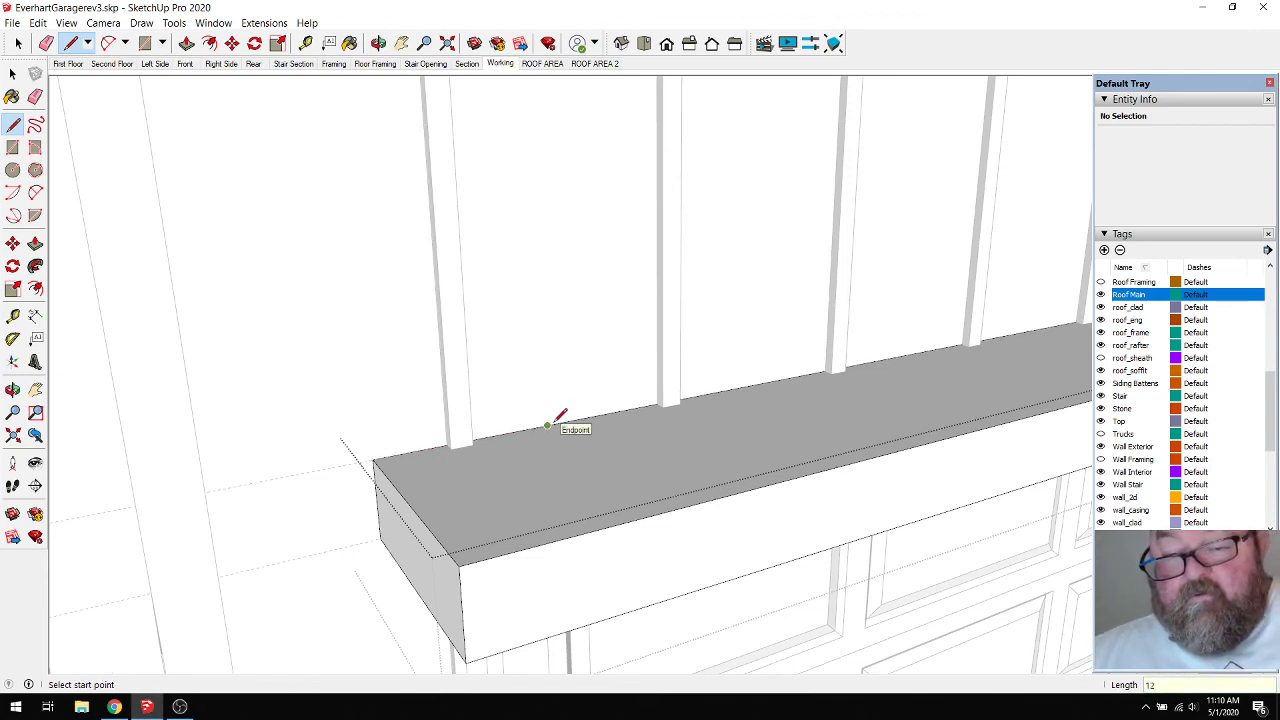
Add a 10" vertical line and diagonals to both corners, forming the triangular hip face.
left_click(549, 424)
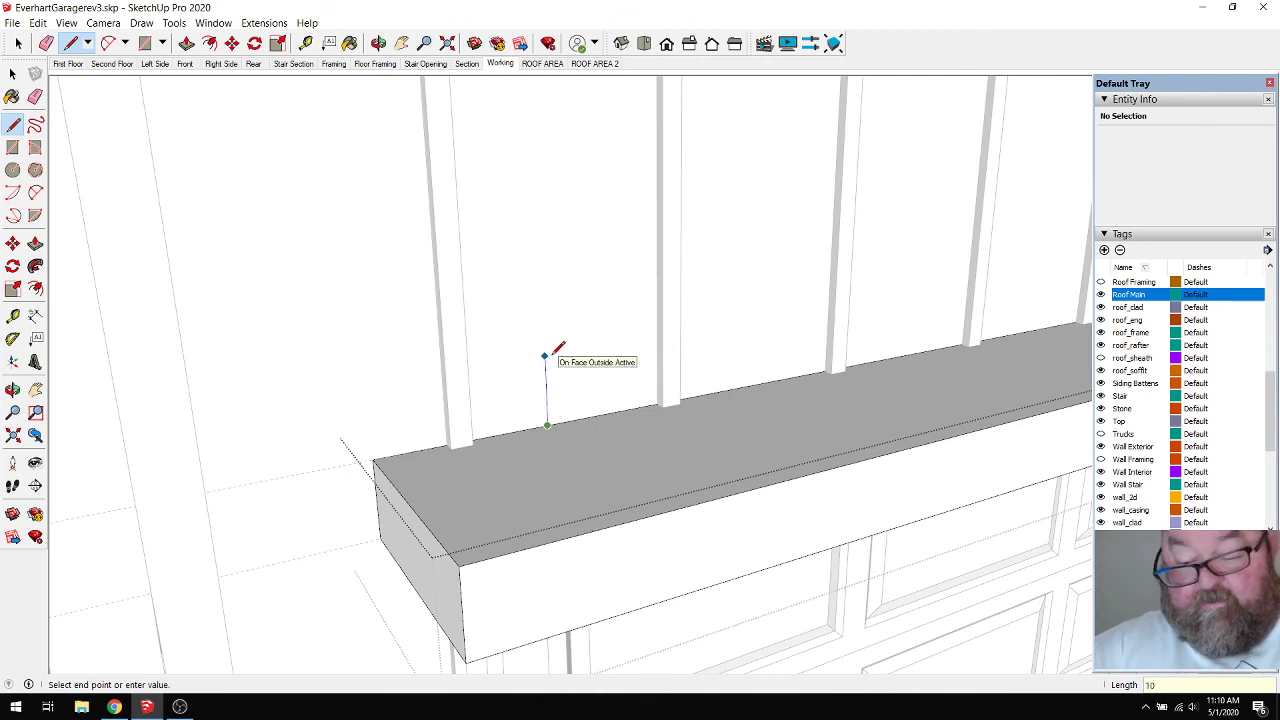
key("Return")
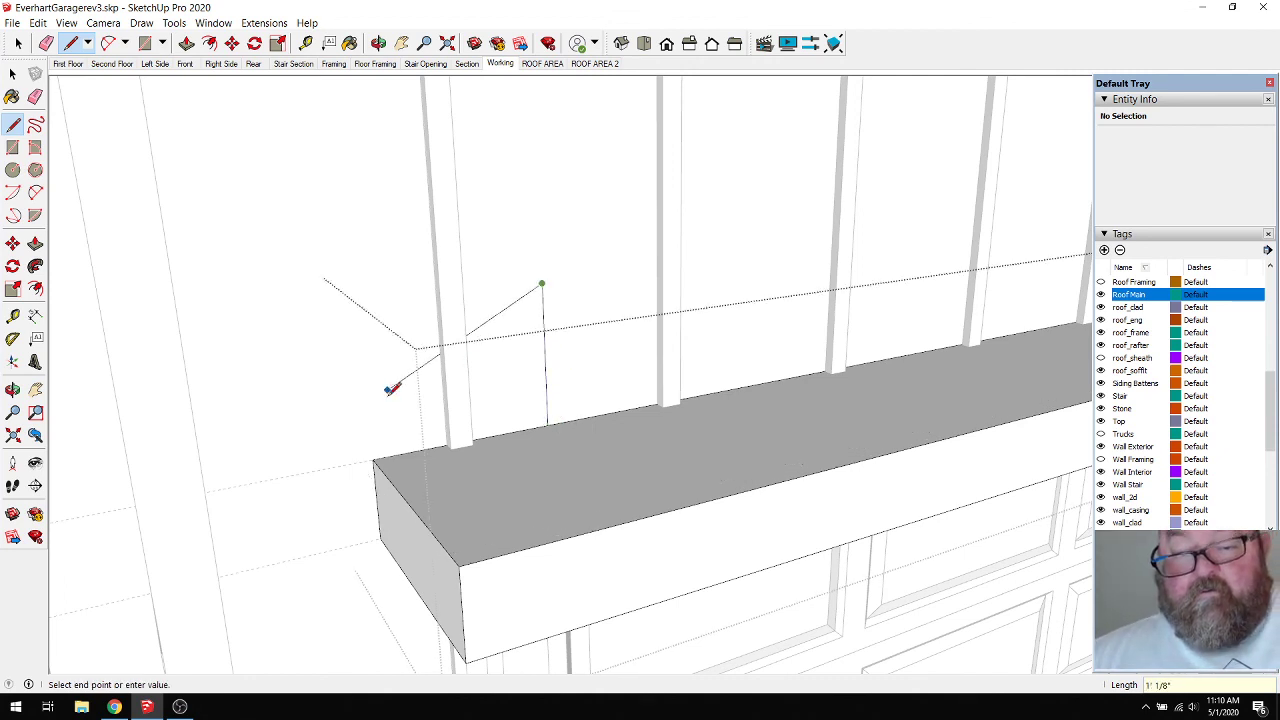
left_click(373, 460)
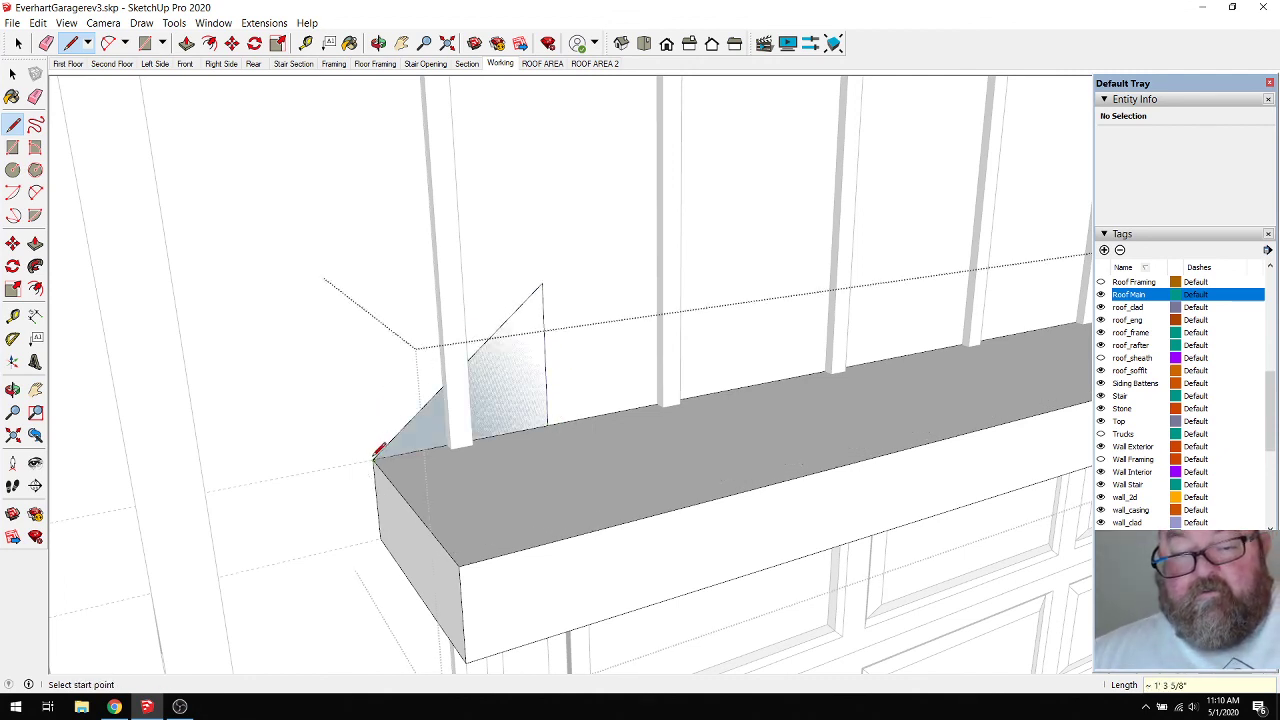
left_click(542, 282)
left_click(462, 561)
scroll(270, 498, "down", 2)
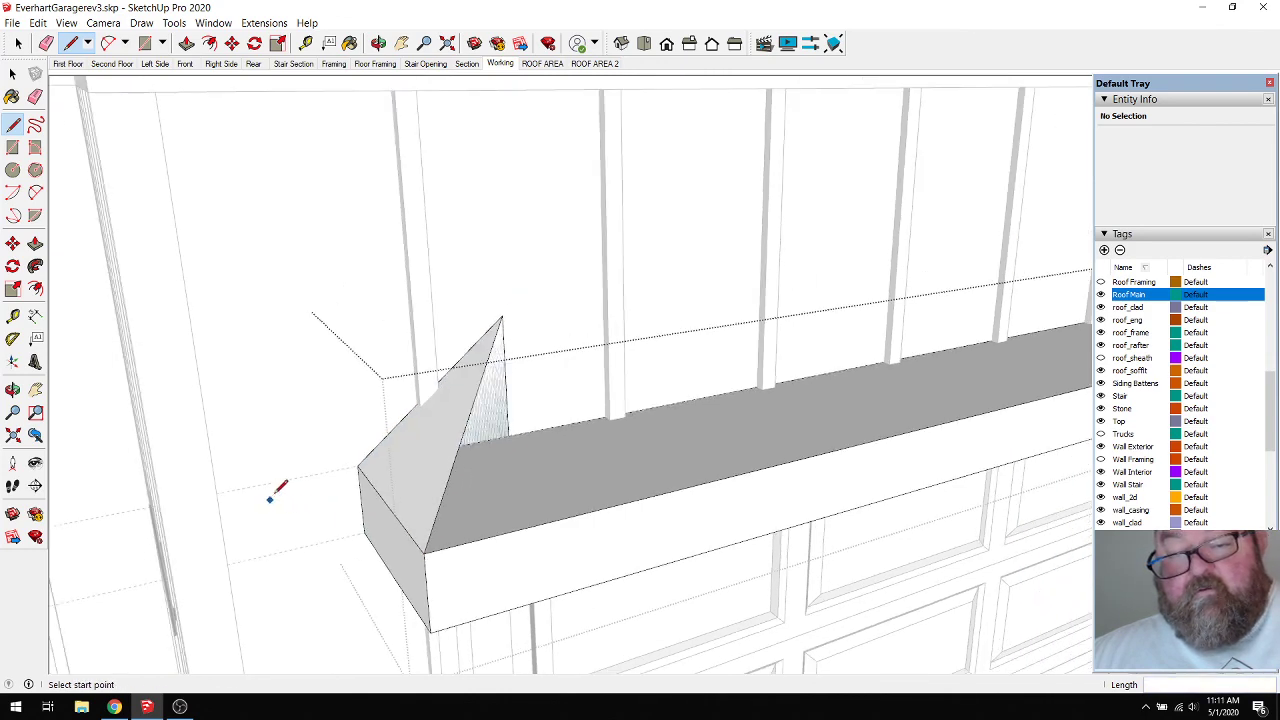
scroll(240, 401, "down", 4)
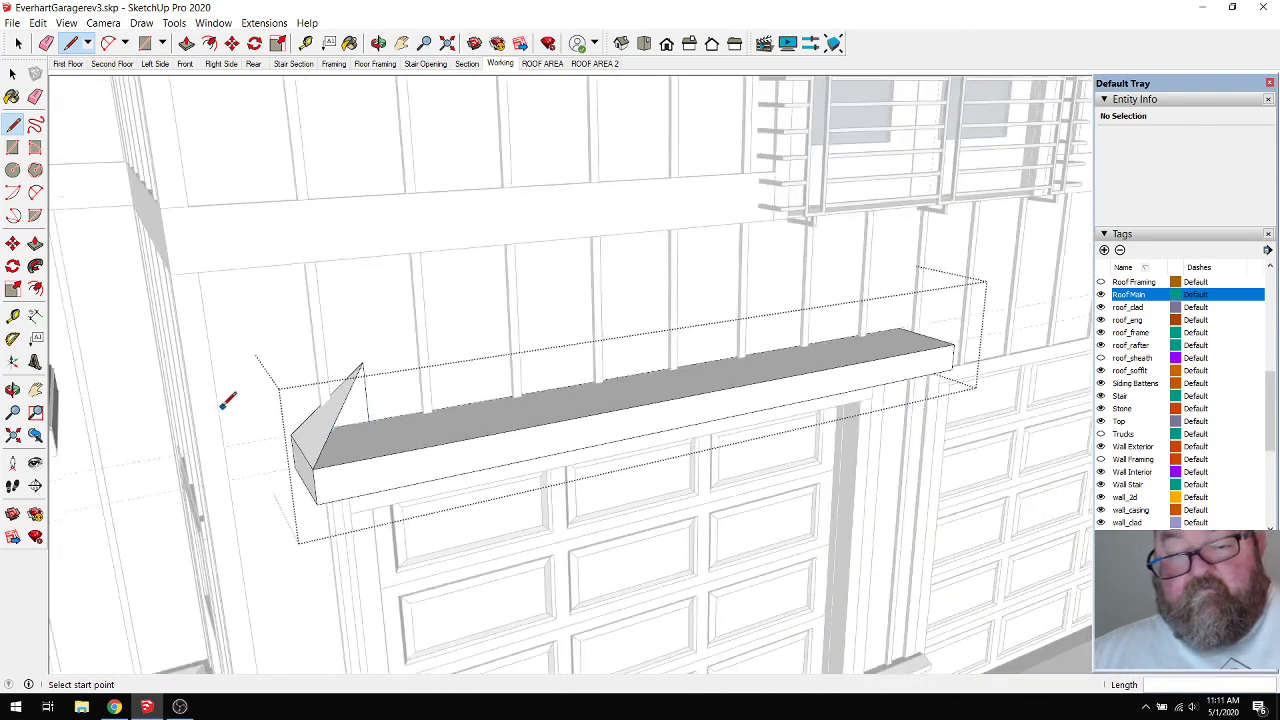
left_click(378, 43)
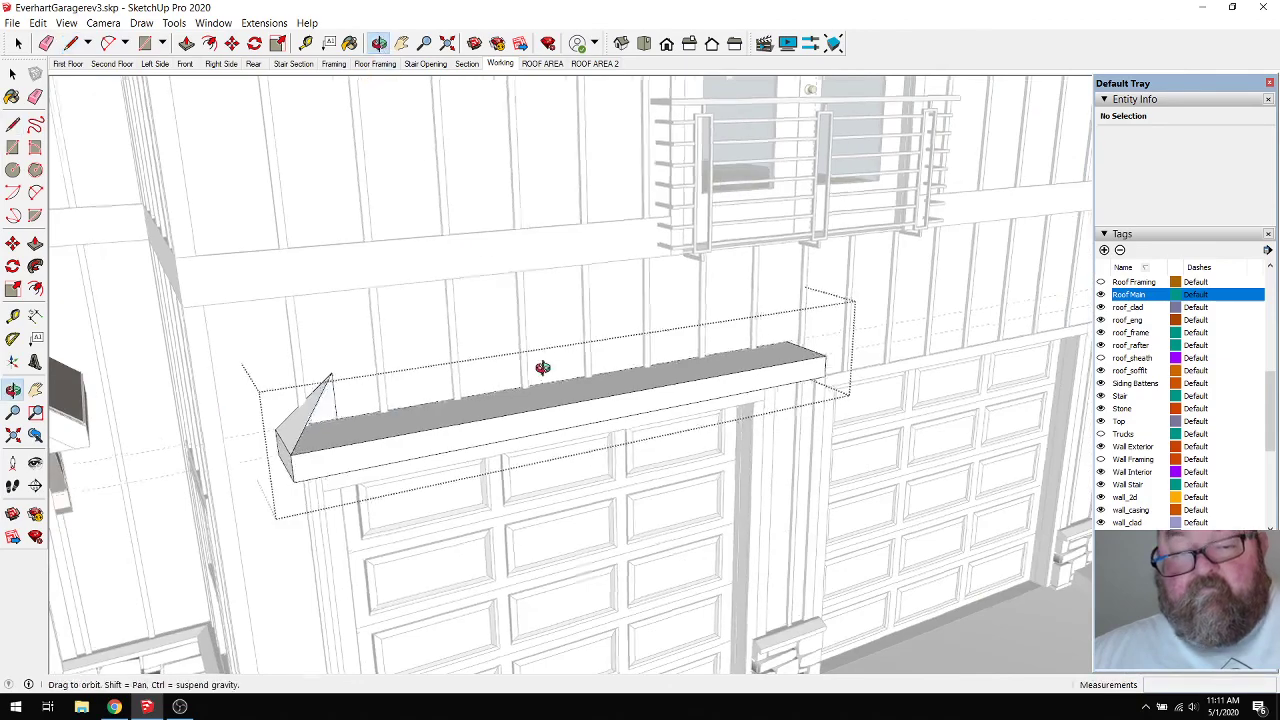
Place a guide 12" in from the header's right top corner.
left_click_drag(534, 371, 560, 337)
scroll(570, 350, "up", 5)
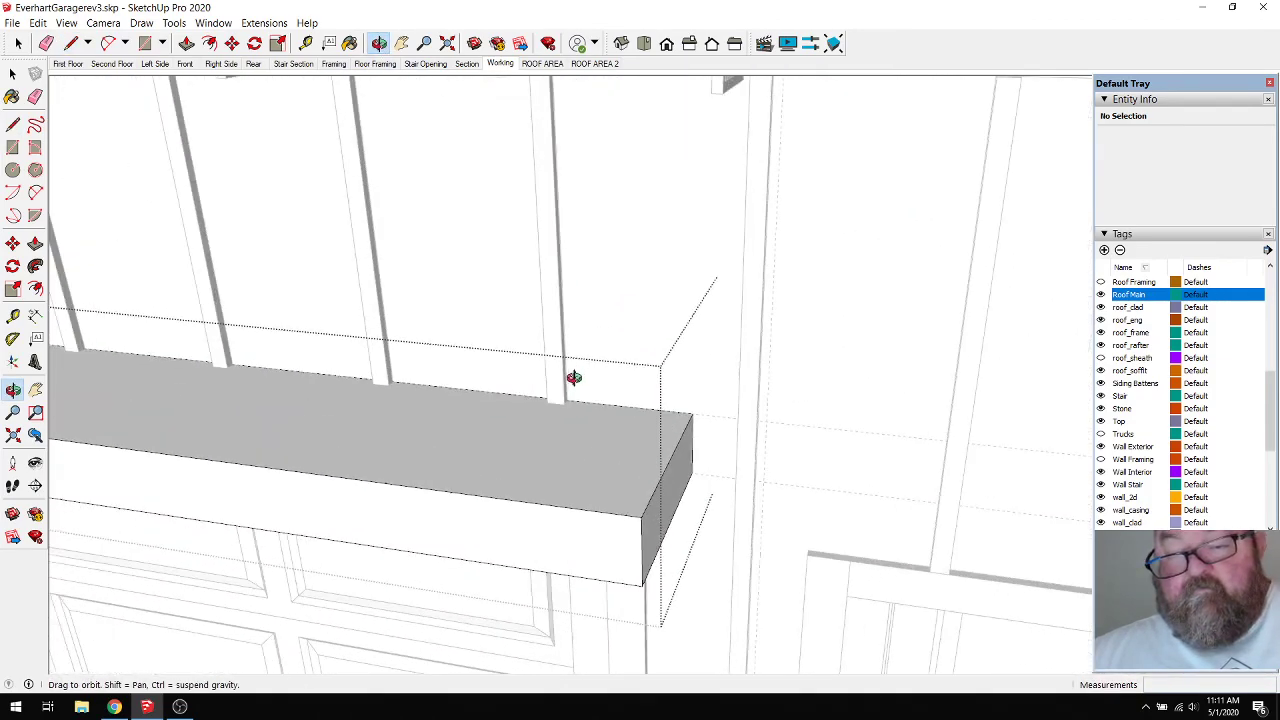
left_click(305, 43)
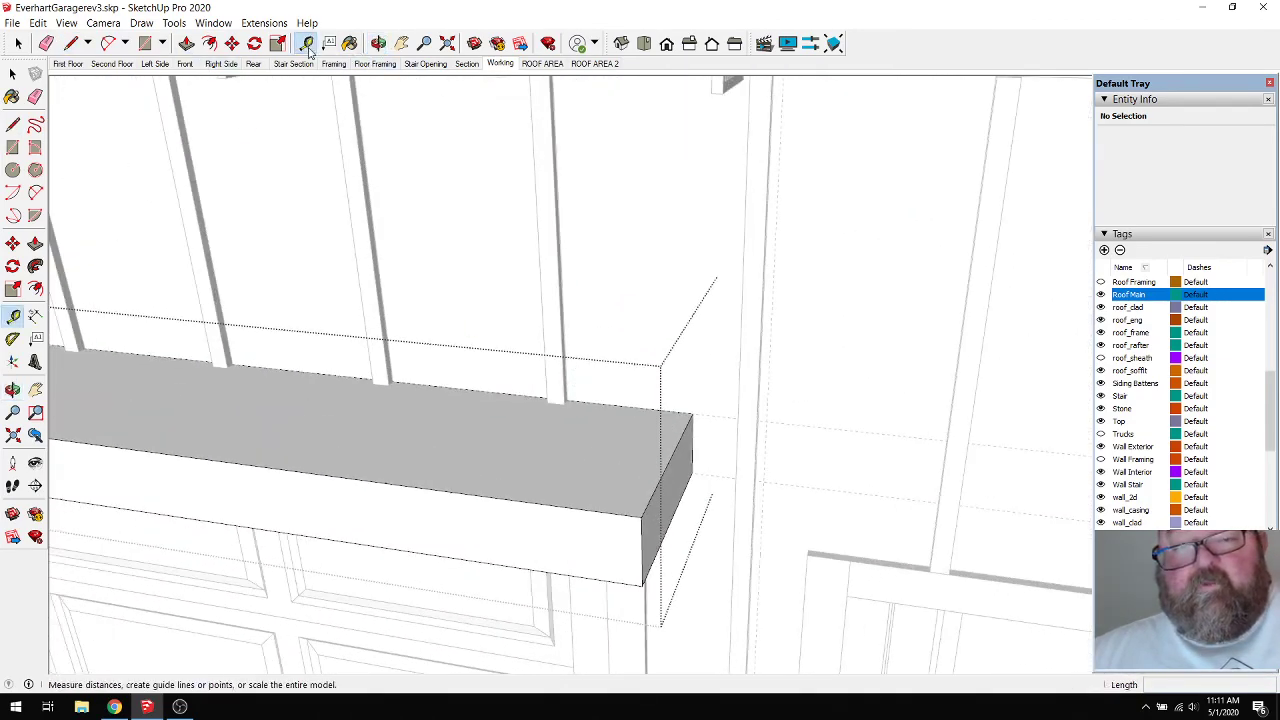
left_click(693, 421)
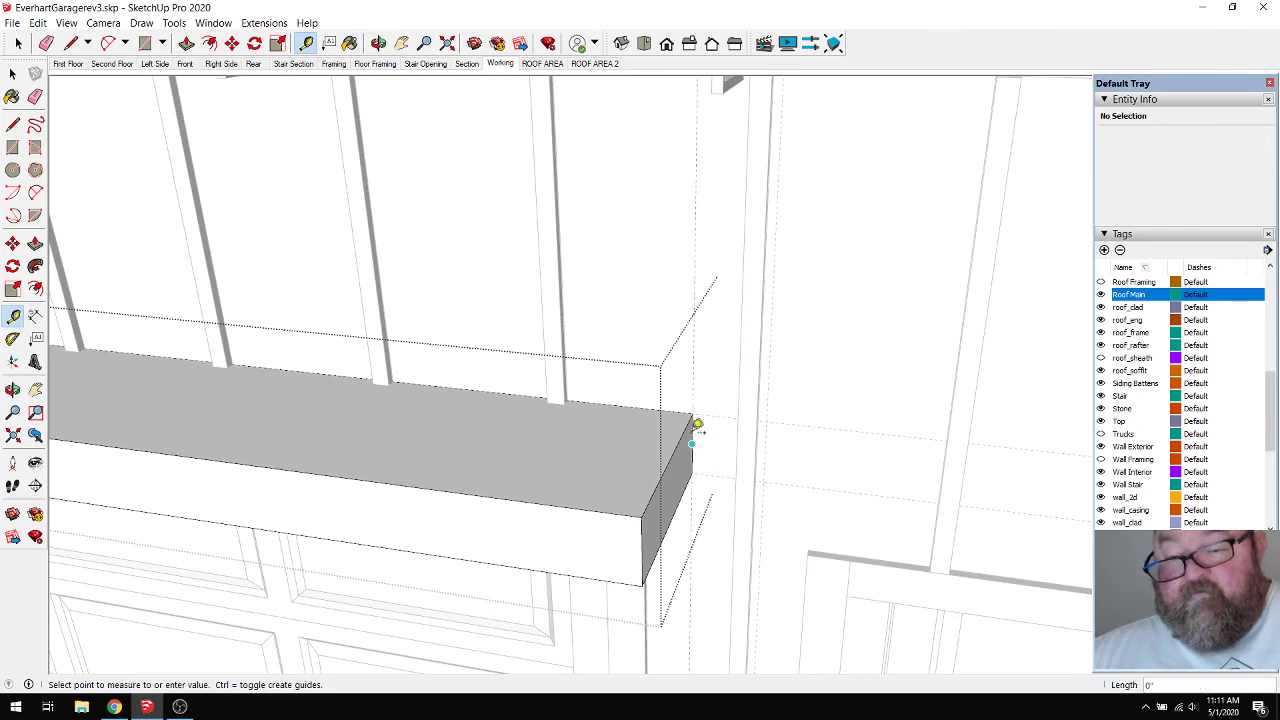
left_click(601, 381)
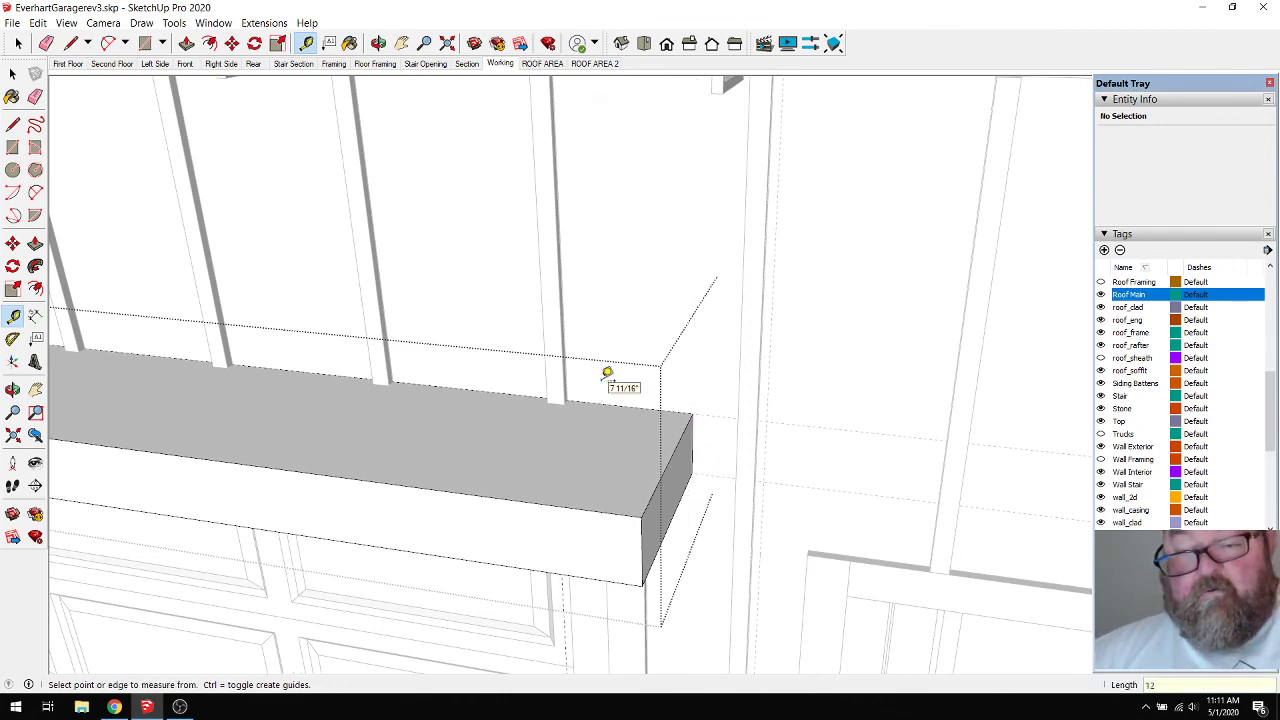
scroll(608, 372, "down", 3)
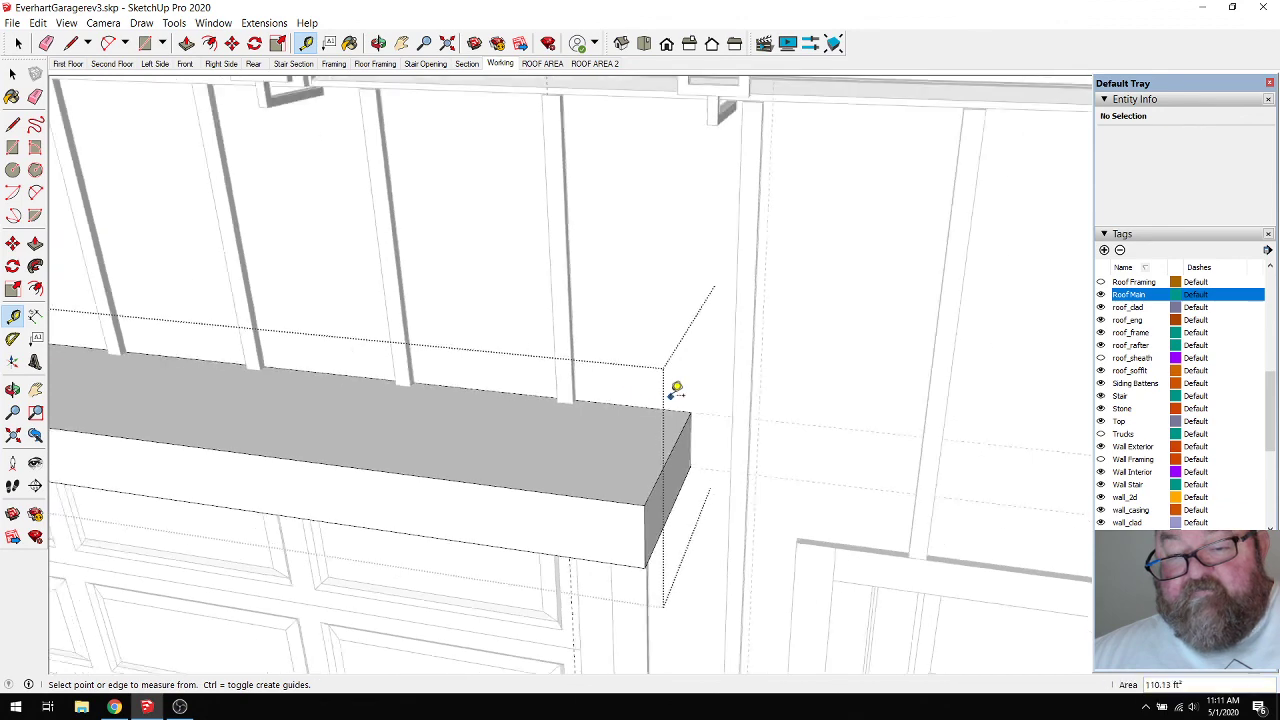
scroll(667, 398, "up", 4)
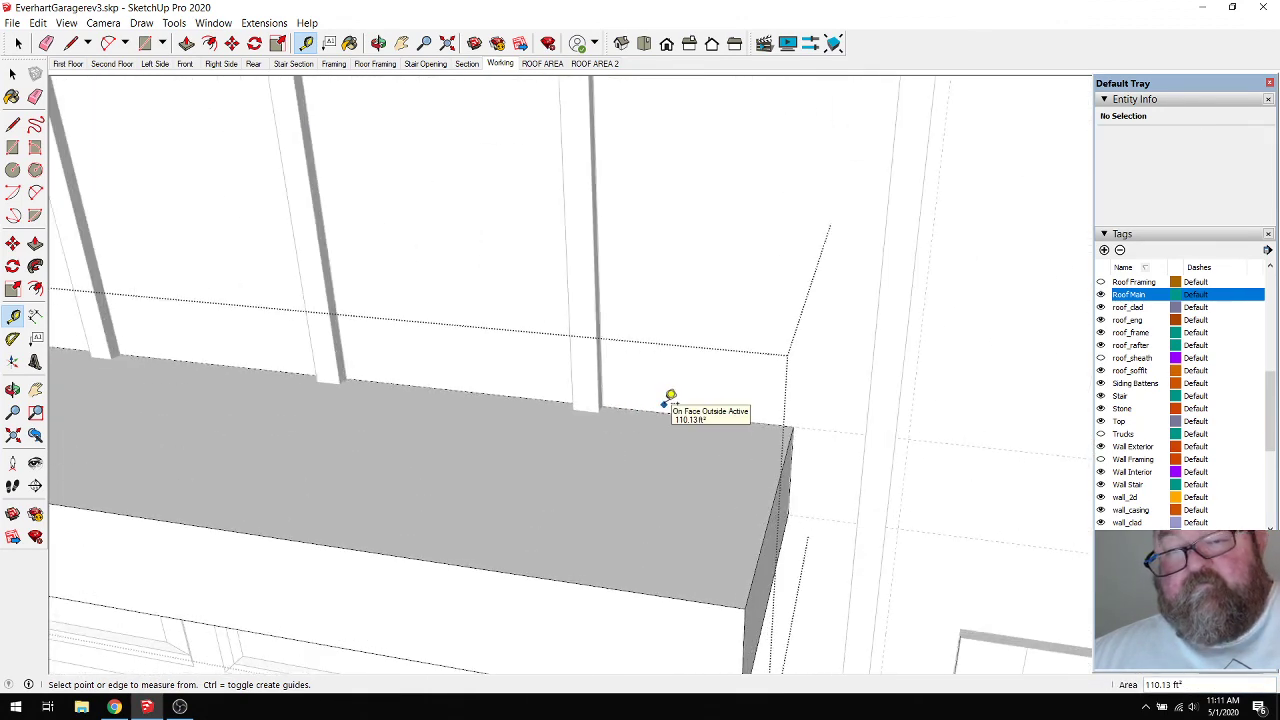
key("space")
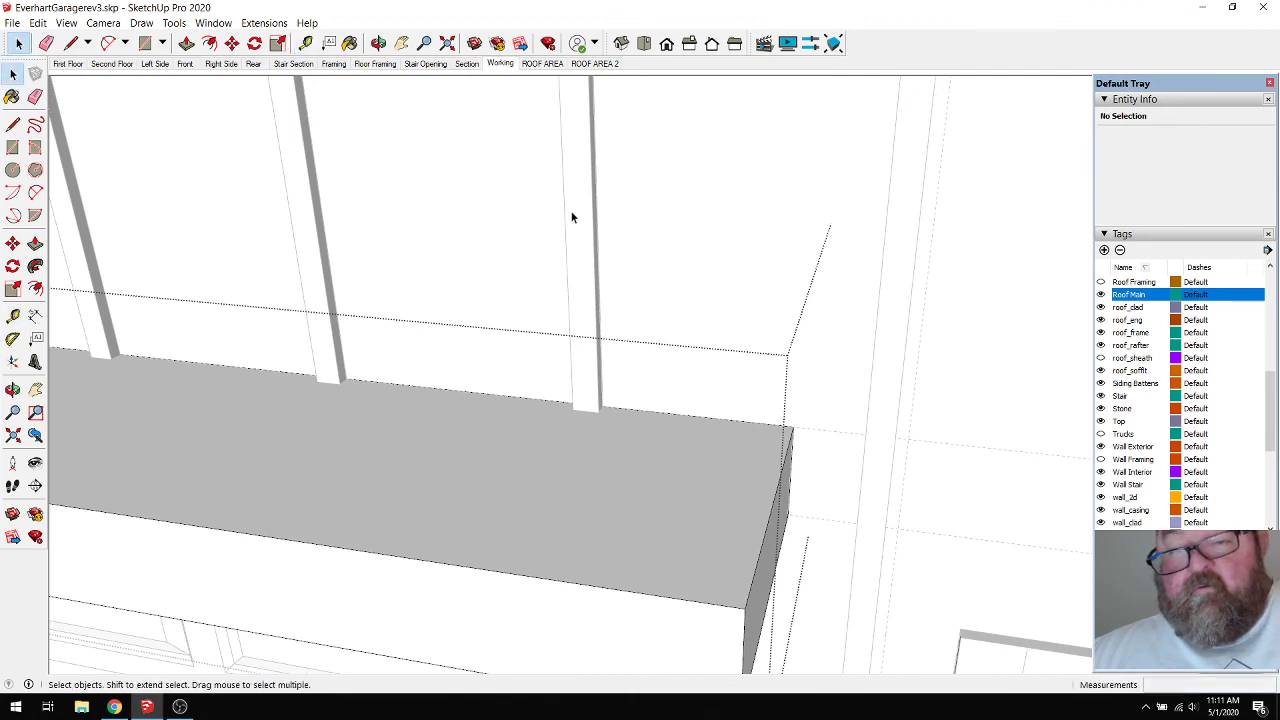
Exit the group and hide the Wall Exterior tag.
left_click(1008, 329)
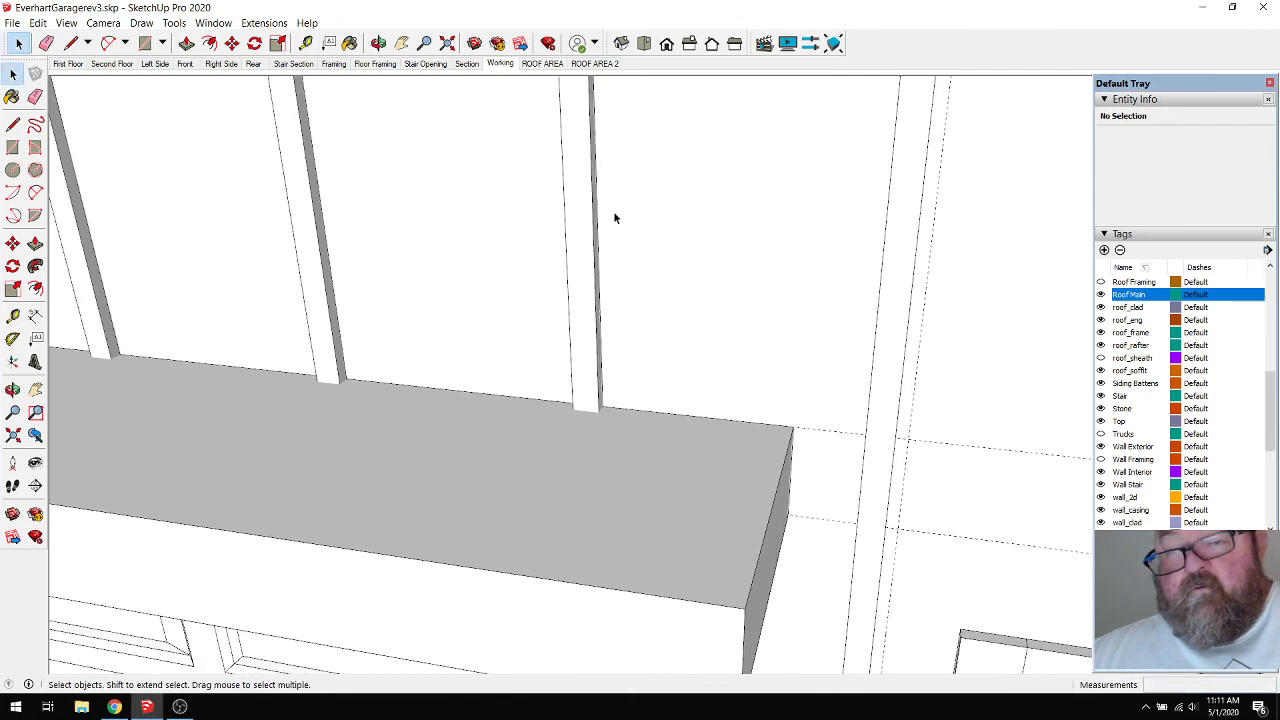
left_click(579, 202)
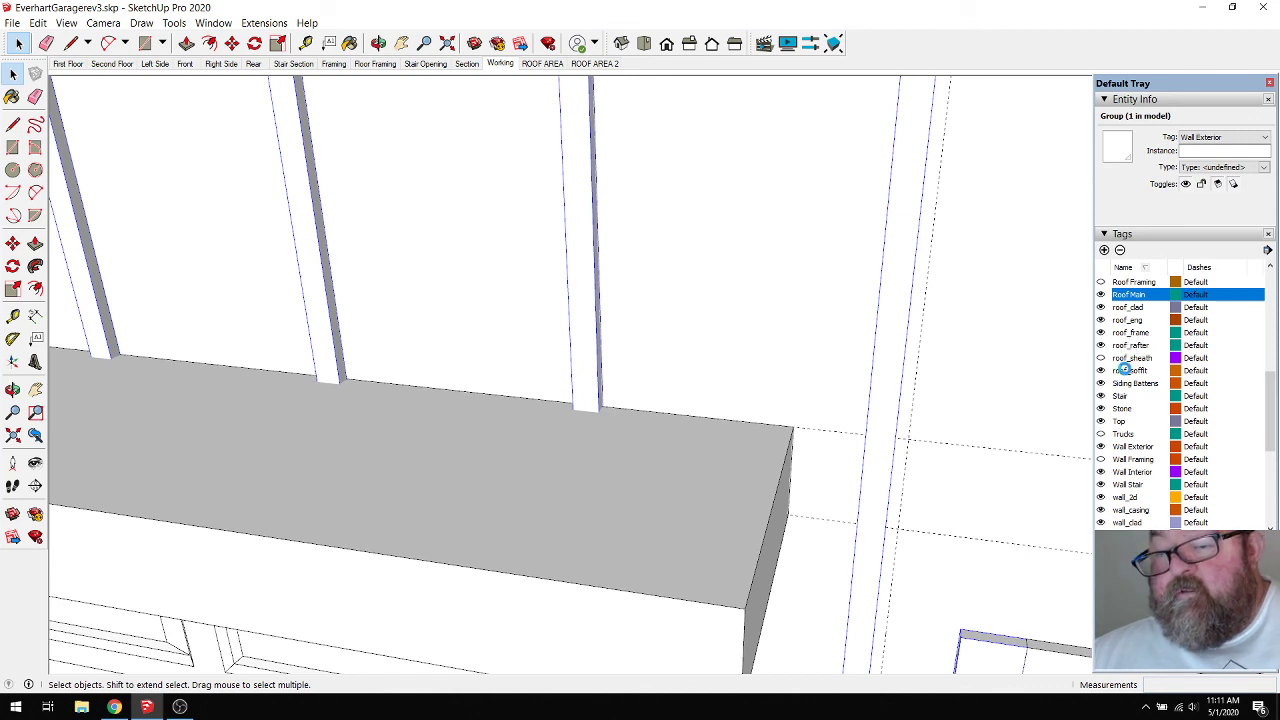
scroll(1126, 444, "down", 2)
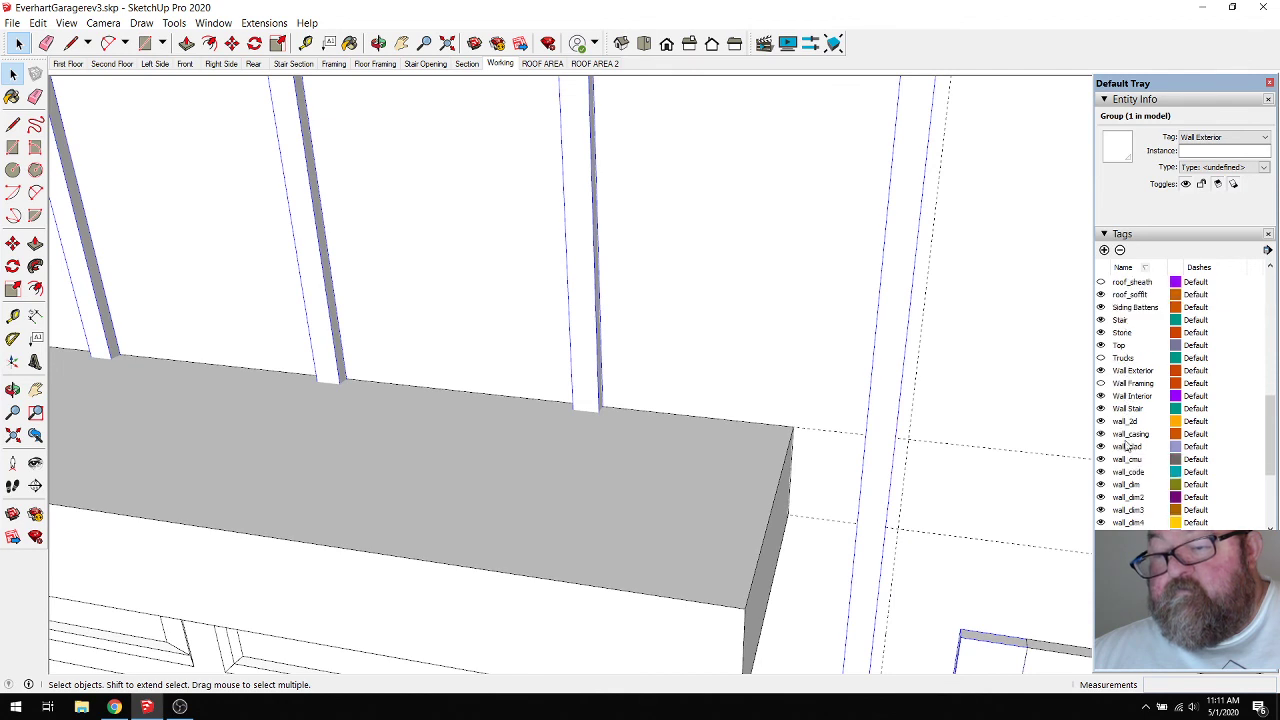
left_click(1101, 370)
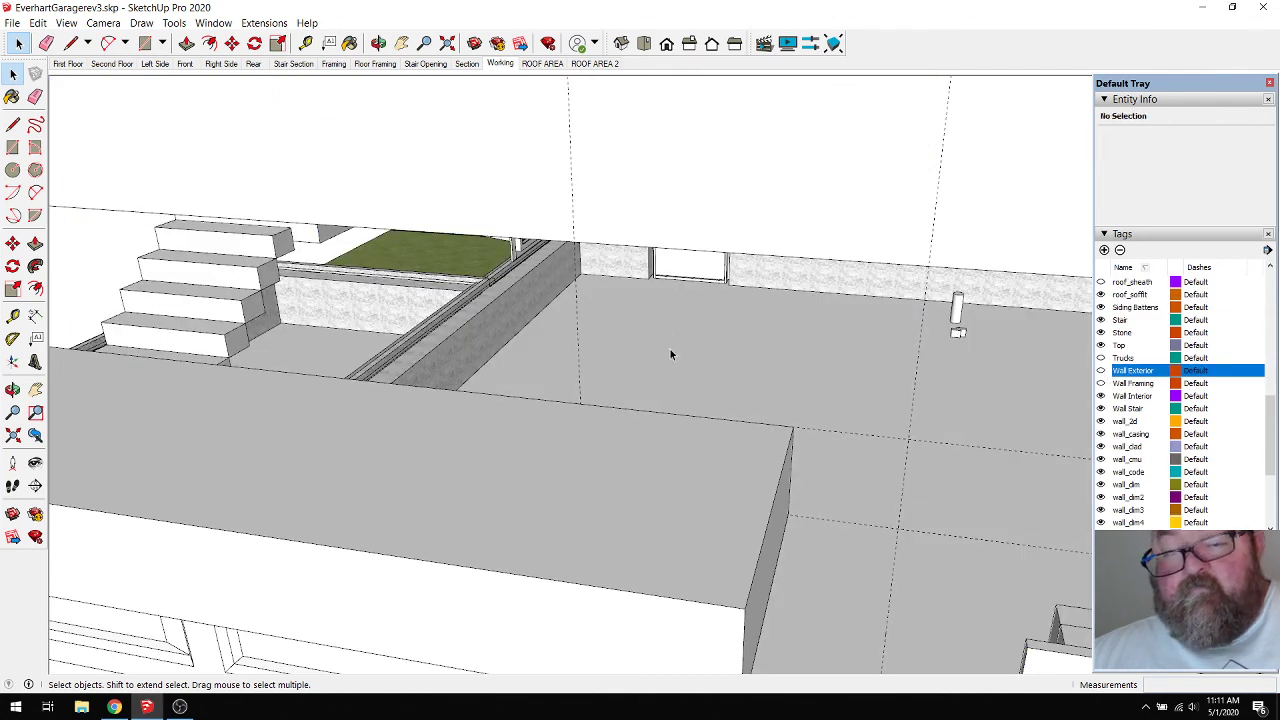
Draw a 10" vertical line up from the header's top edge.
left_click(70, 43)
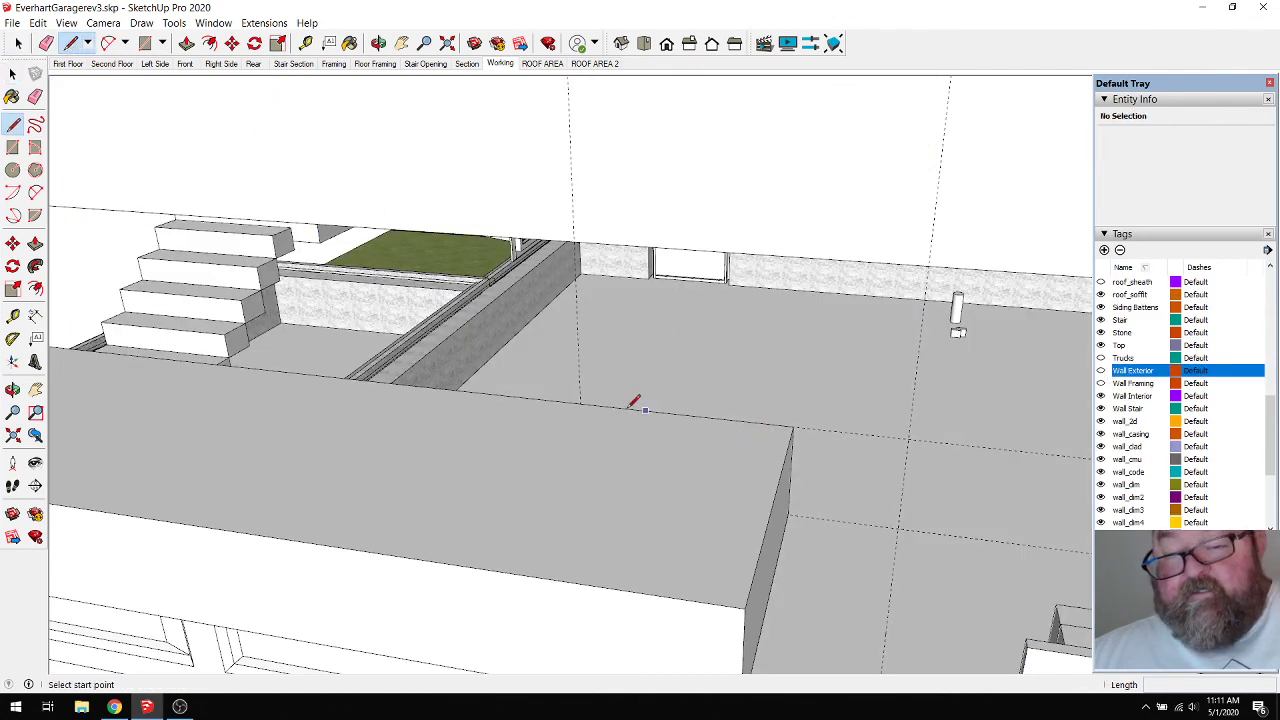
left_click(580, 402)
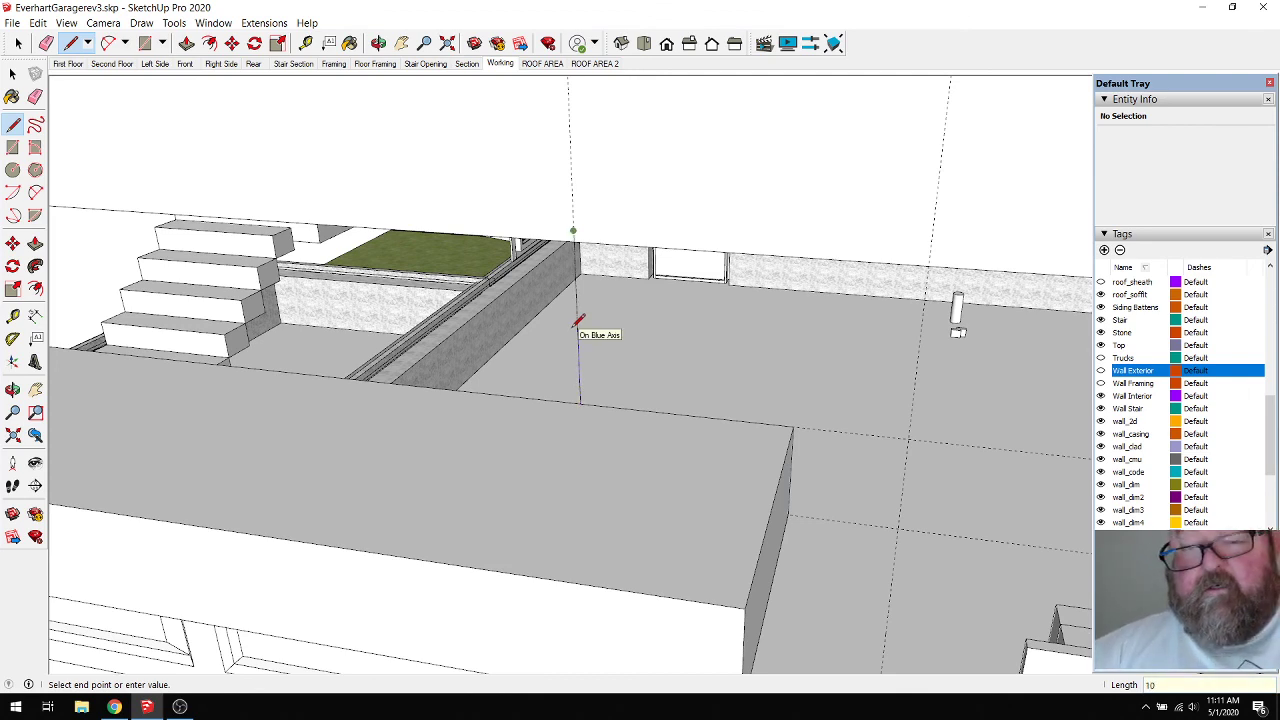
type("10")
key("Return")
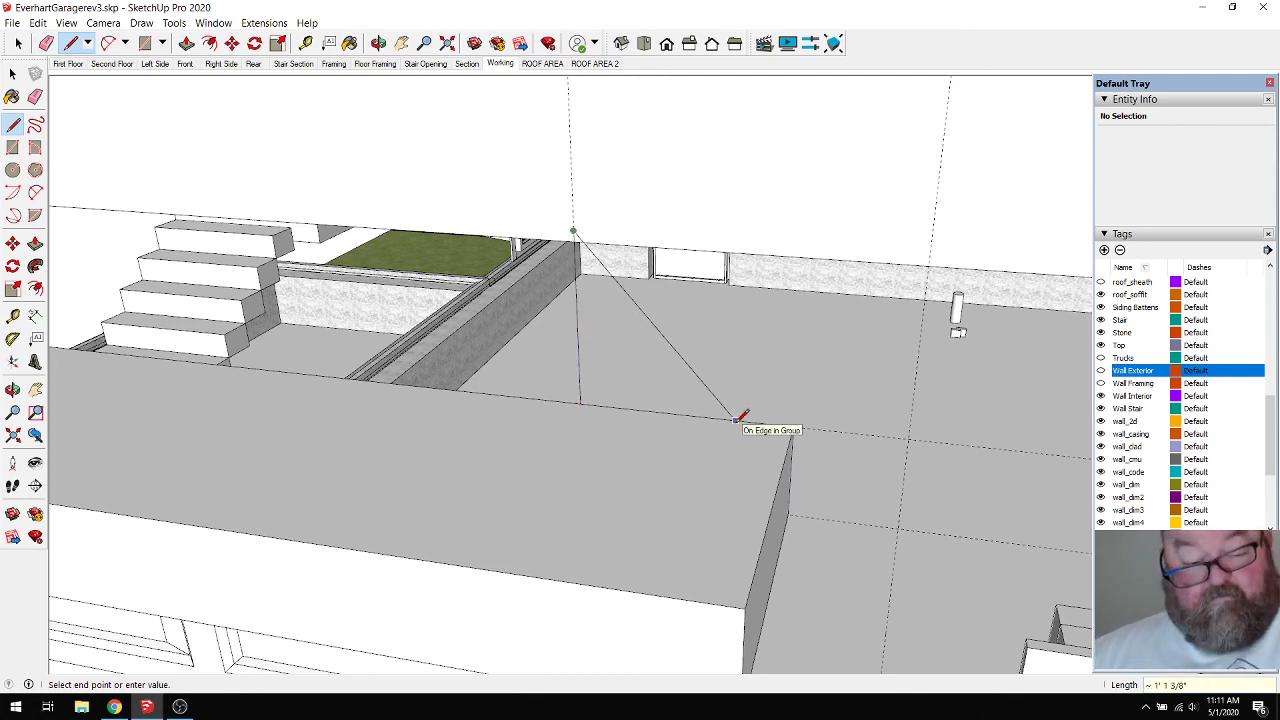
key("Escape")
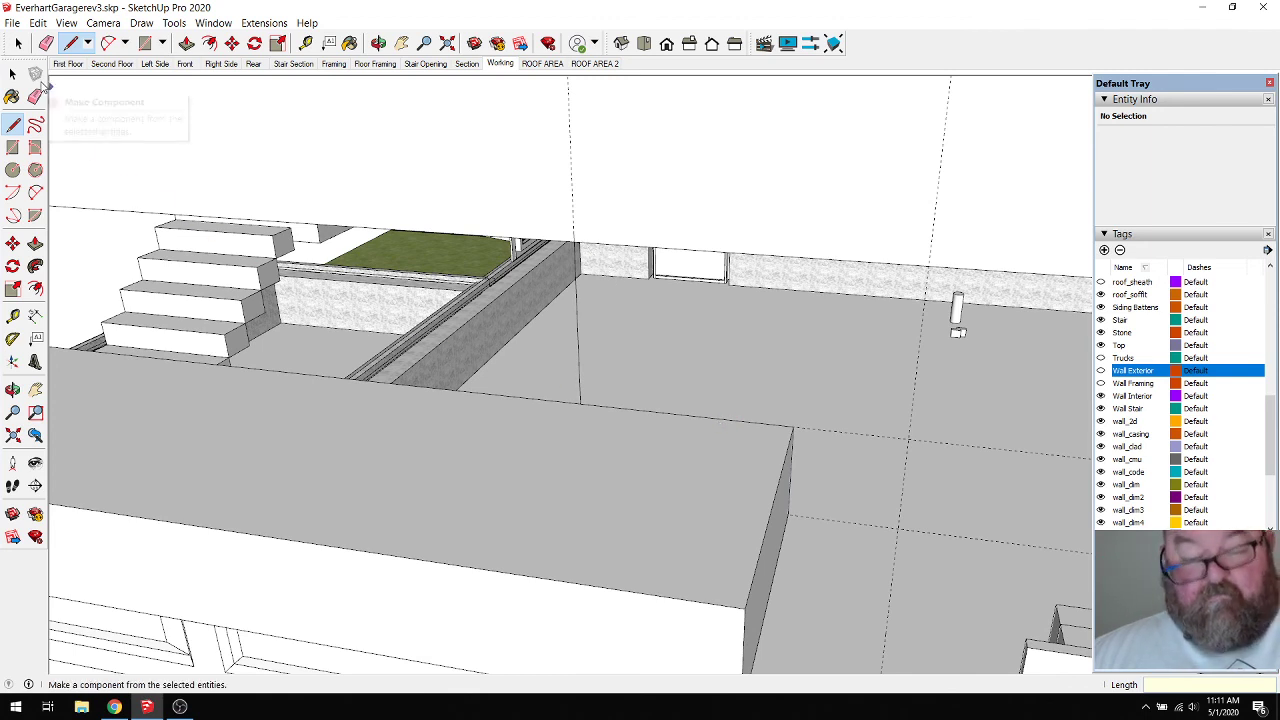
Inside the header group, draw the 10" peak line and slopes from the apex to the corners.
left_click(18, 44)
left_click(506, 413)
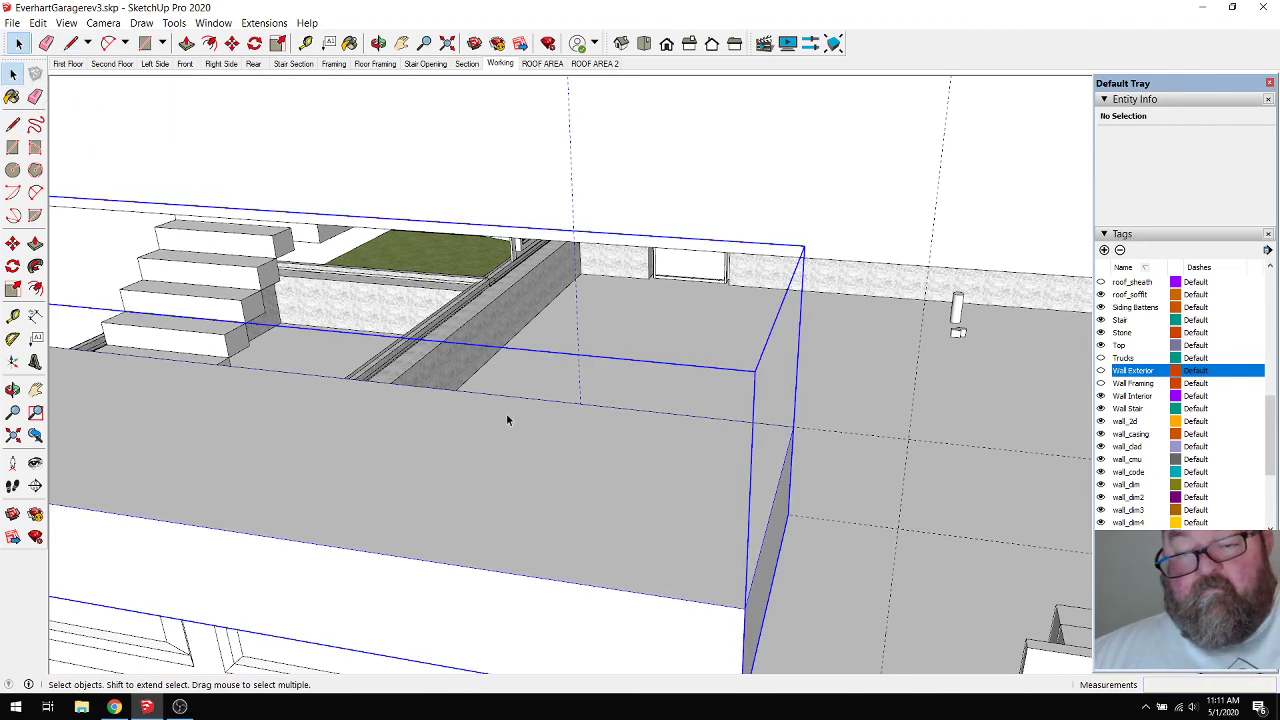
double_click(508, 440)
left_click(71, 43)
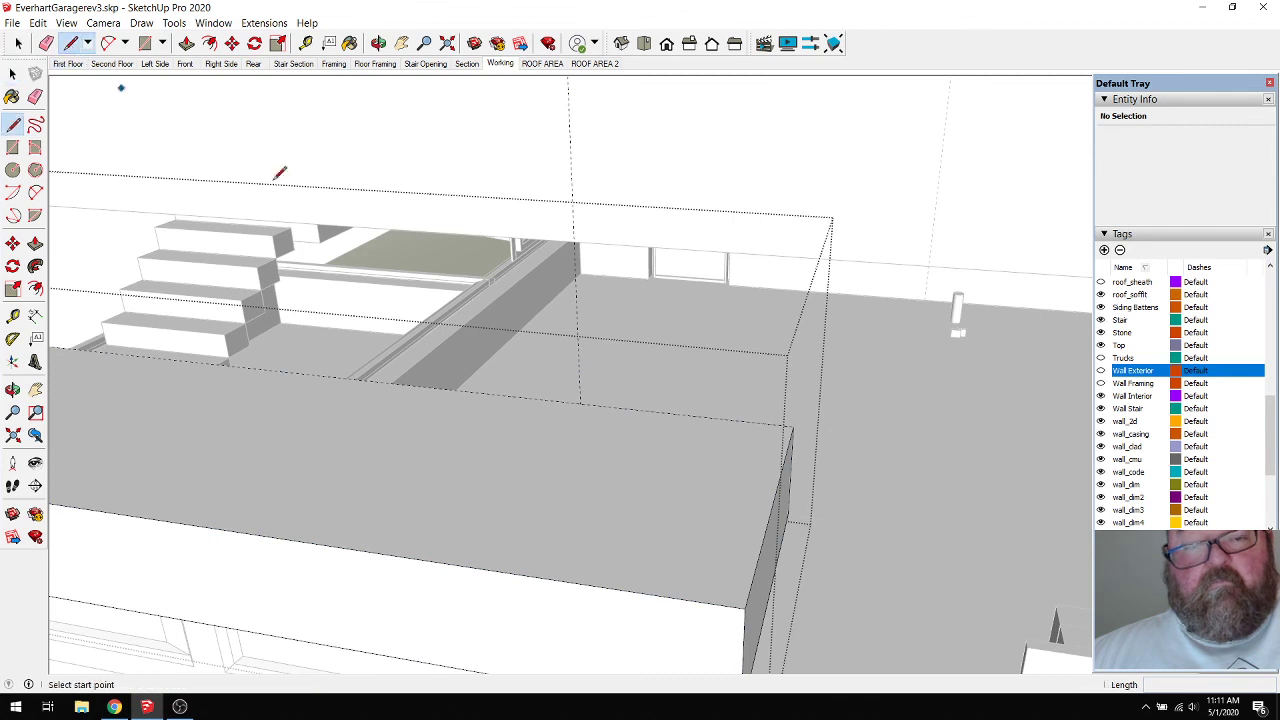
left_click(580, 402)
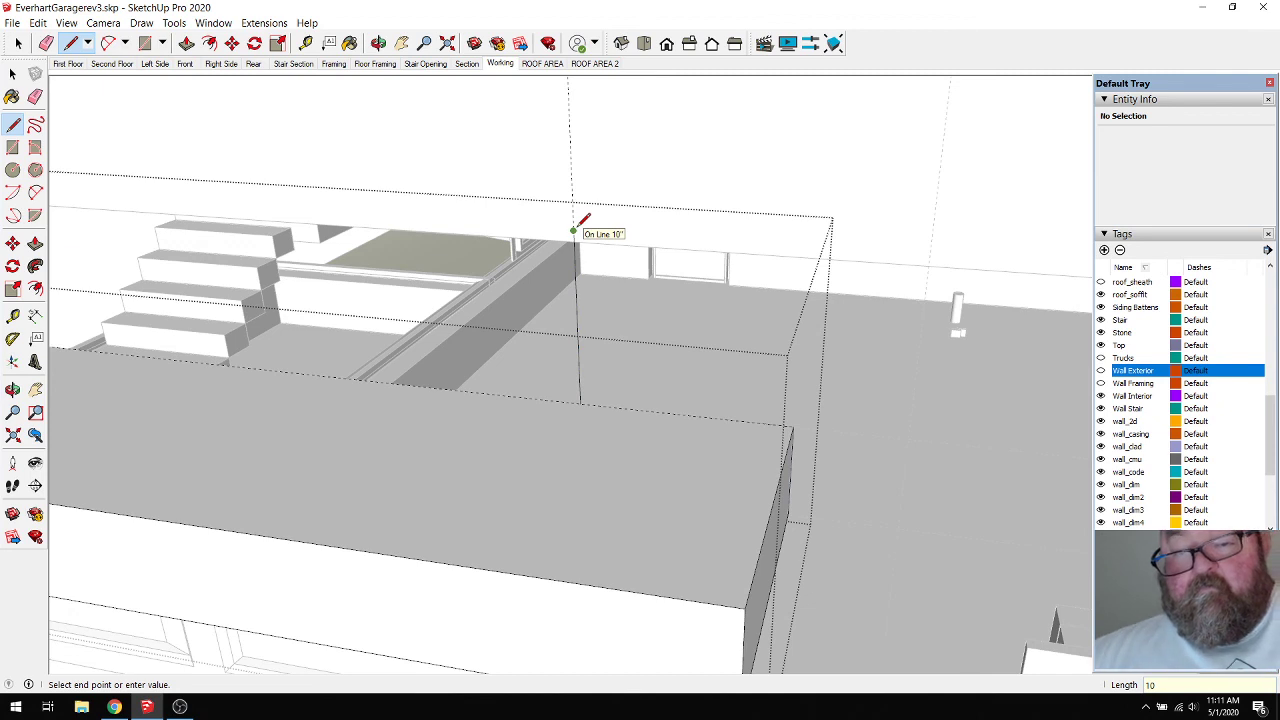
left_click(573, 231)
left_click(793, 426)
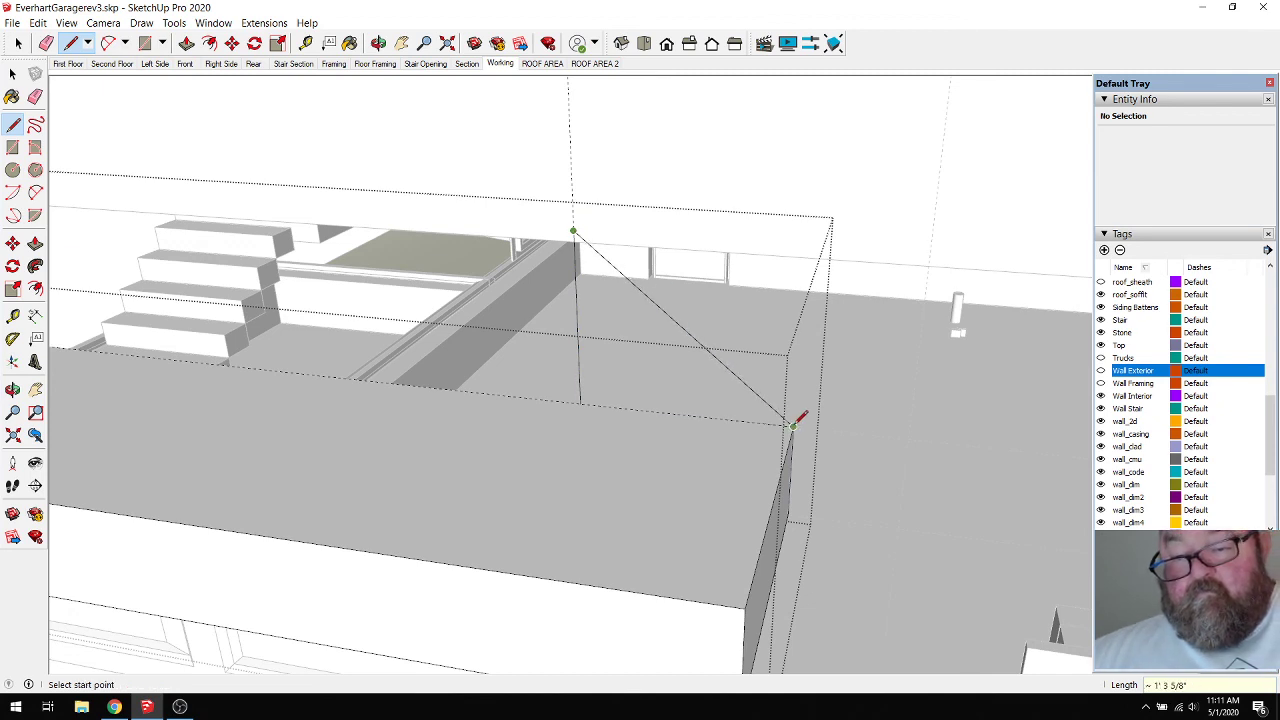
left_click(573, 231)
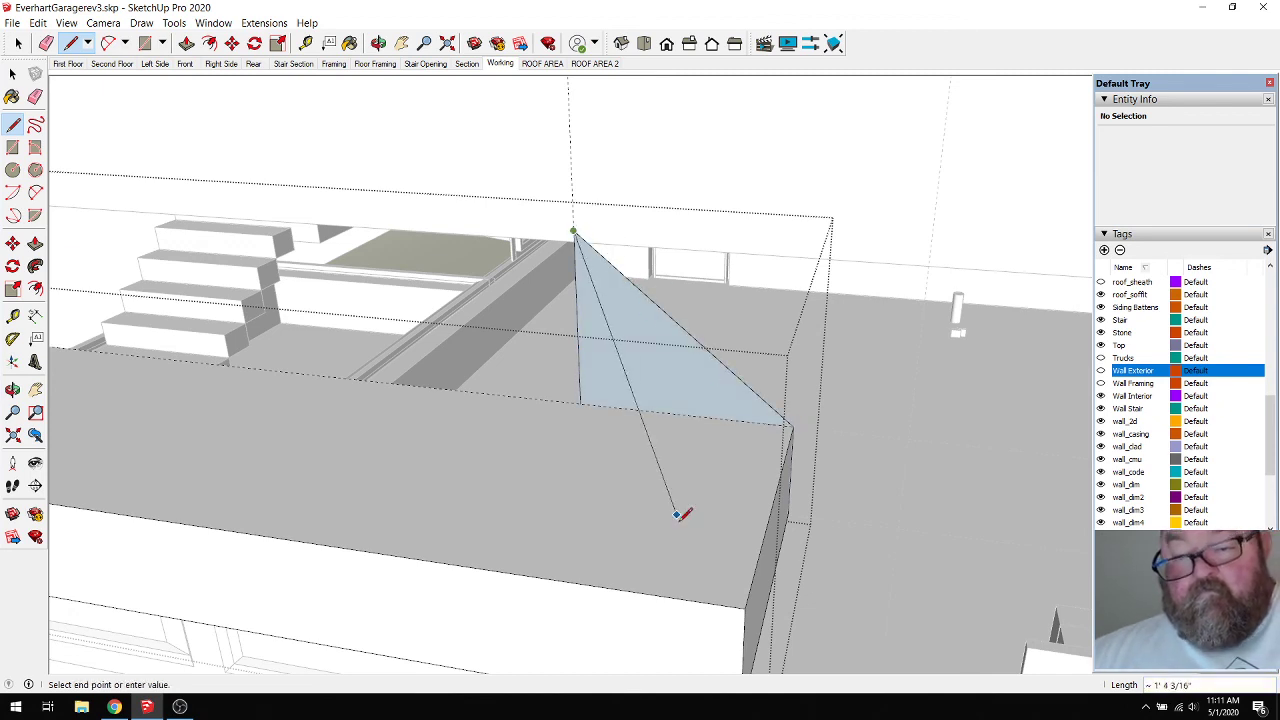
left_click(745, 604)
left_click(576, 234)
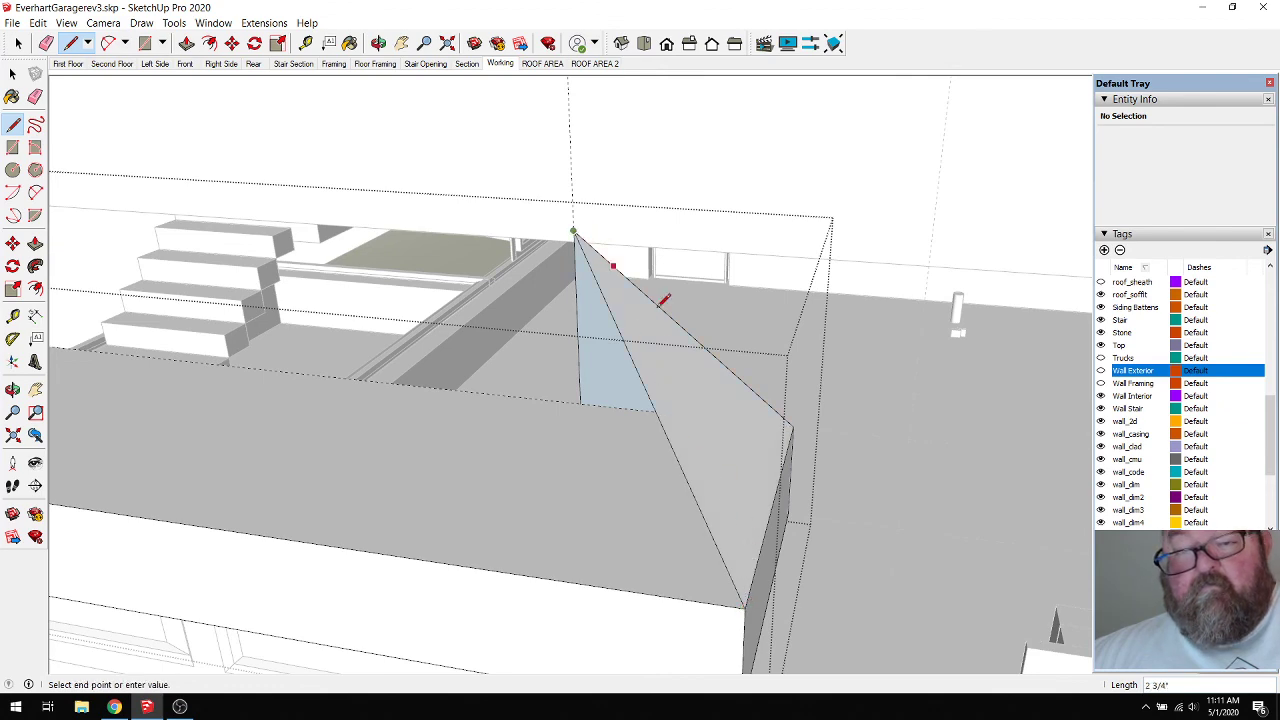
middle_click_drag(657, 286, 640, 386)
scroll(685, 397, "up", 3)
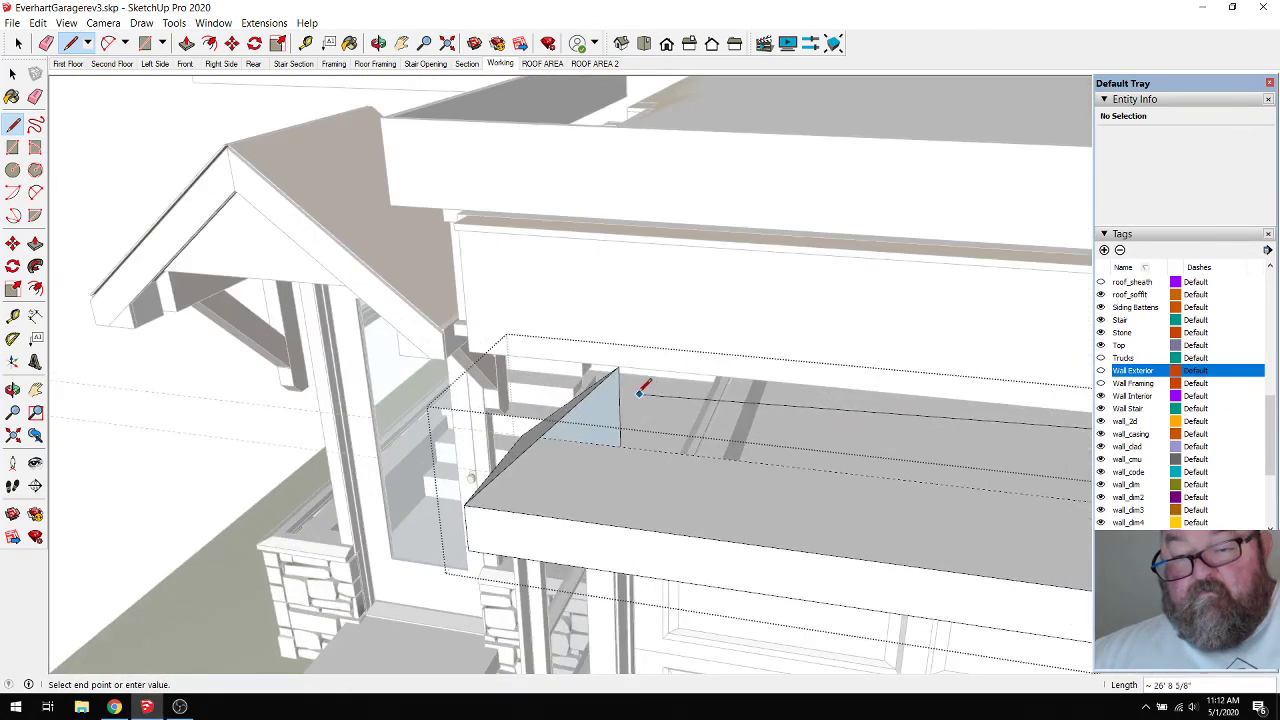
Finish the last hip edge on the trim and orbit around the header.
left_click(622, 368)
middle_click_drag(527, 363, 492, 397)
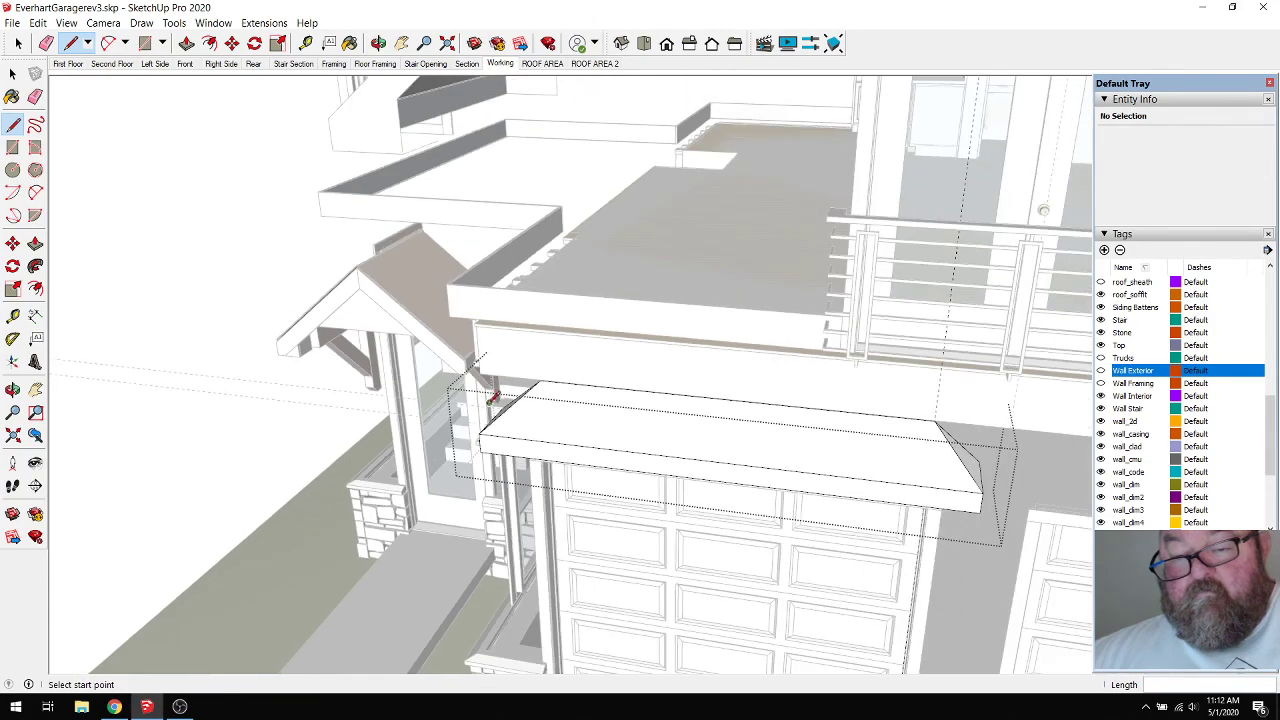
left_click(378, 43)
mouse_move(690, 400)
left_mouse_down()
mouse_move(809, 357)
mouse_move(777, 343)
mouse_move(538, 355)
left_mouse_up()
Turn the Wall Exterior tag back on and view the textured garage front.
left_click(1101, 370)
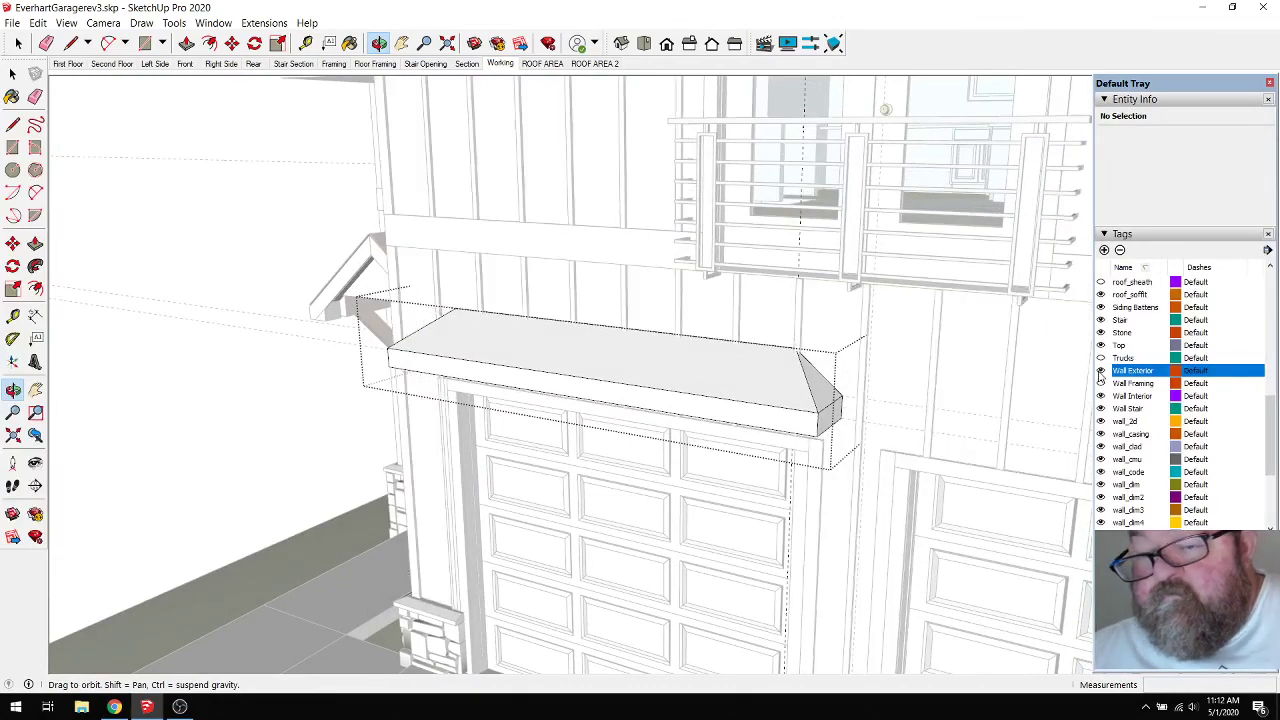
scroll(566, 354, "down", 6)
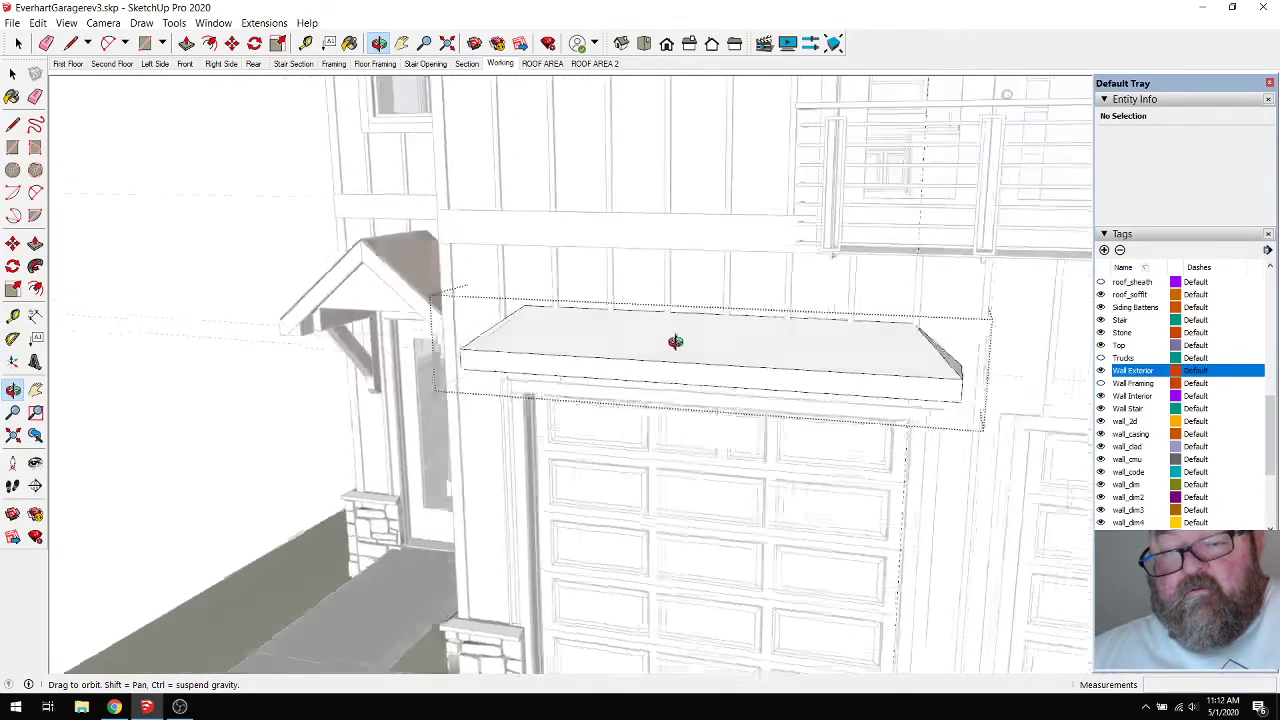
left_click_drag(609, 351, 814, 326)
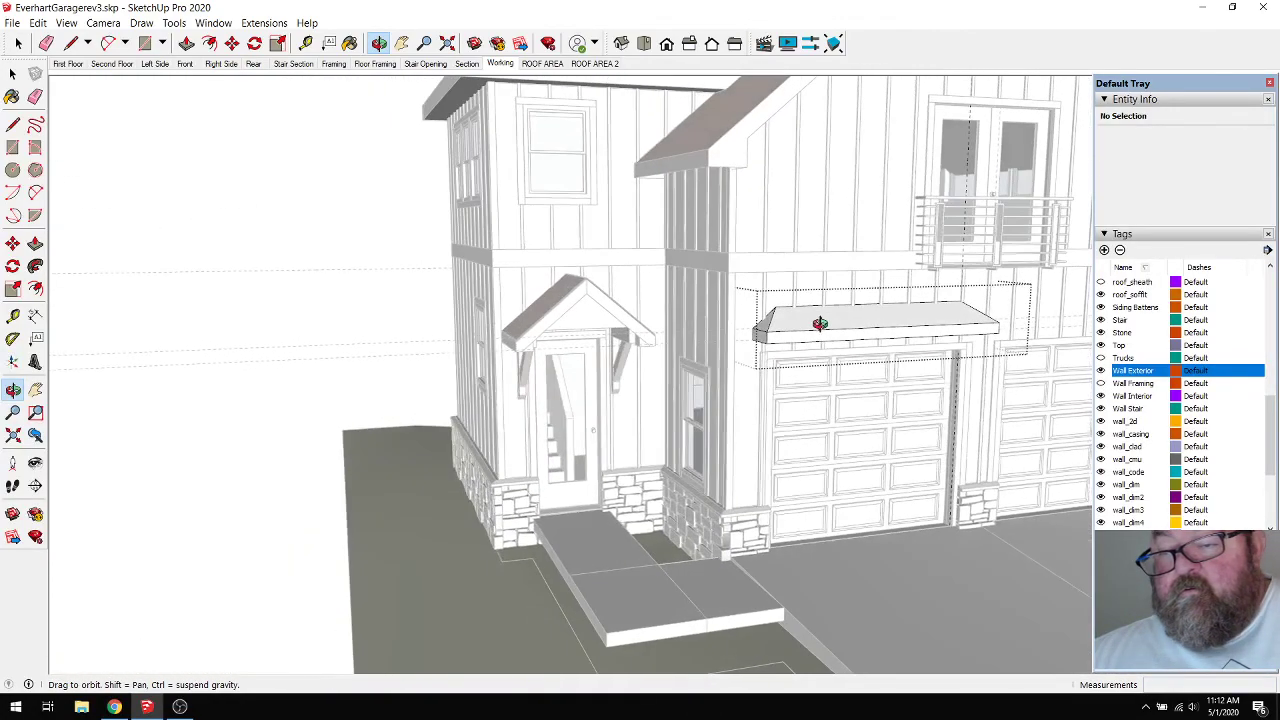
scroll(709, 337, "up", 3)
left_click_drag(709, 337, 815, 415)
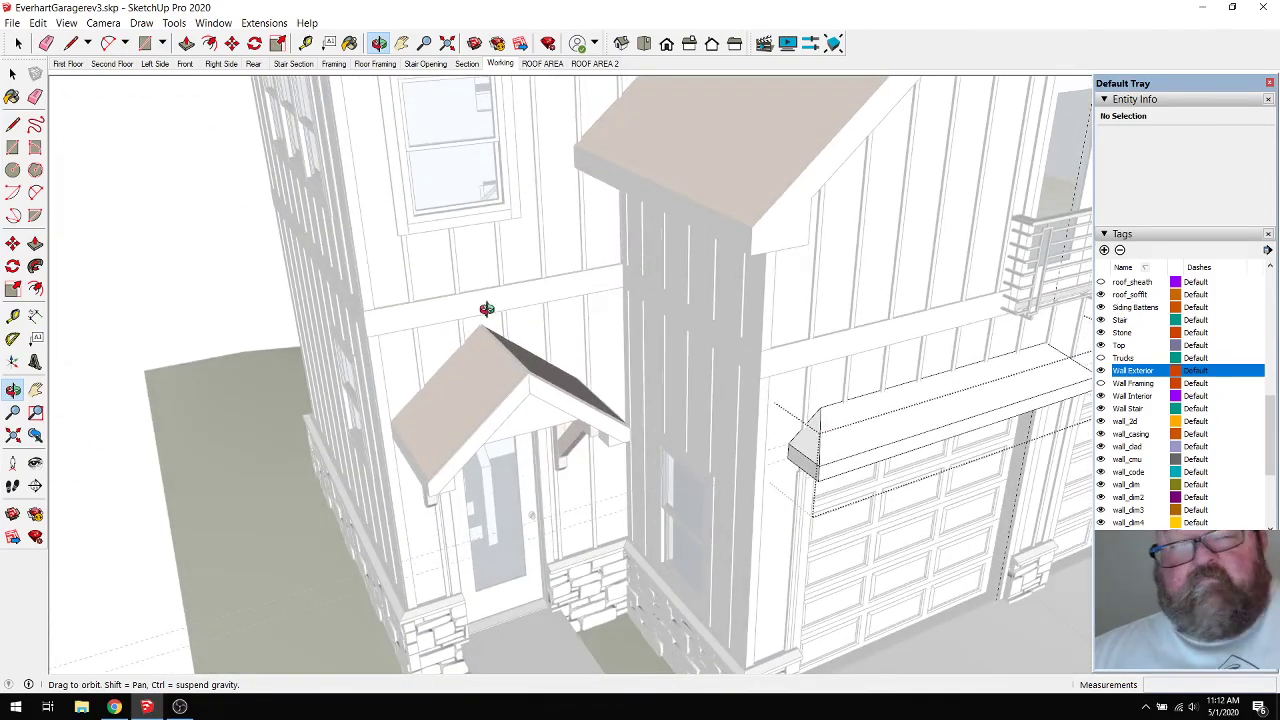
left_click(18, 45)
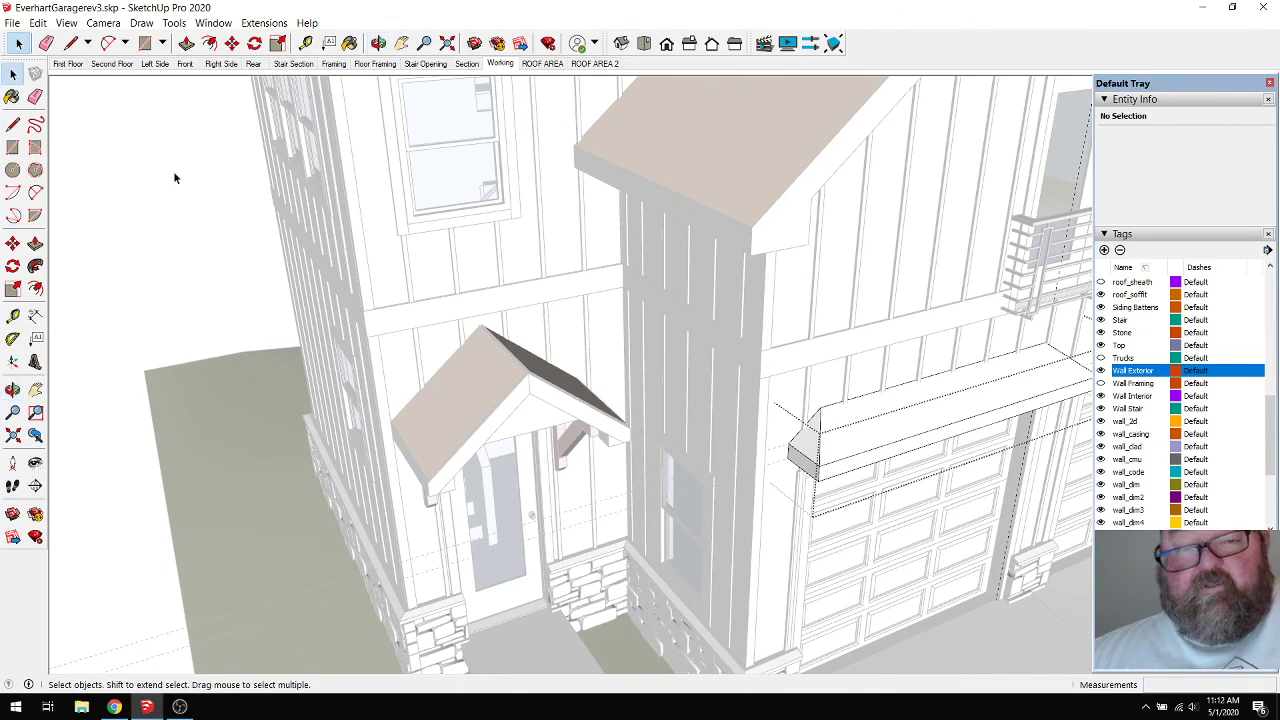
middle_click_drag(171, 193, 508, 249)
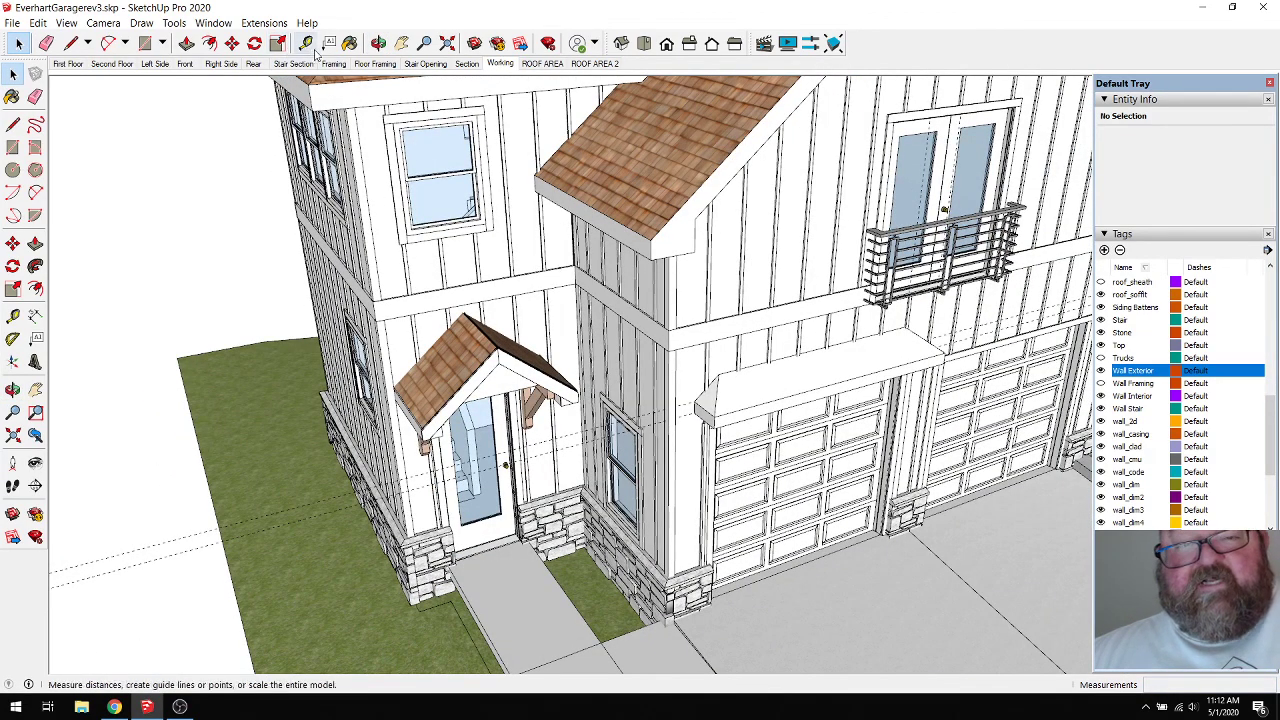
Sample the medeek_roof_wood_shingles material from the main roof with the Paint Bucket.
left_click(350, 43)
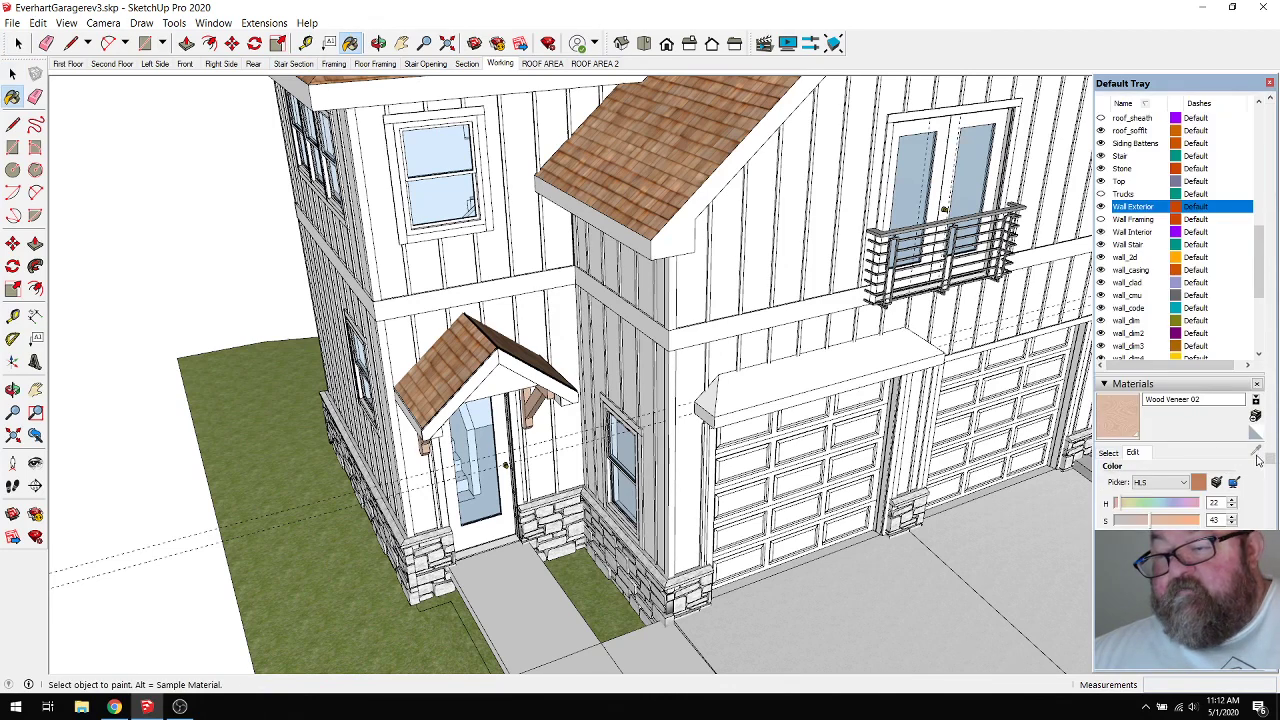
left_click(1109, 453)
left_click(1256, 451)
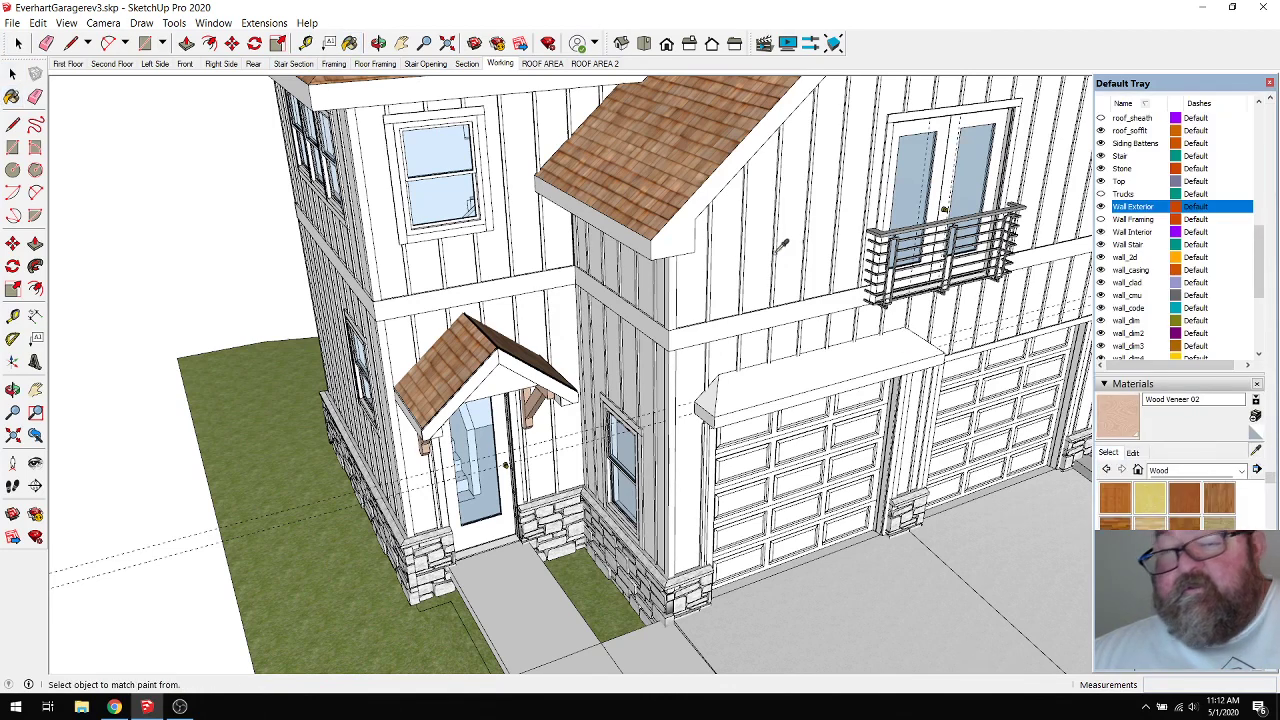
left_click(688, 155)
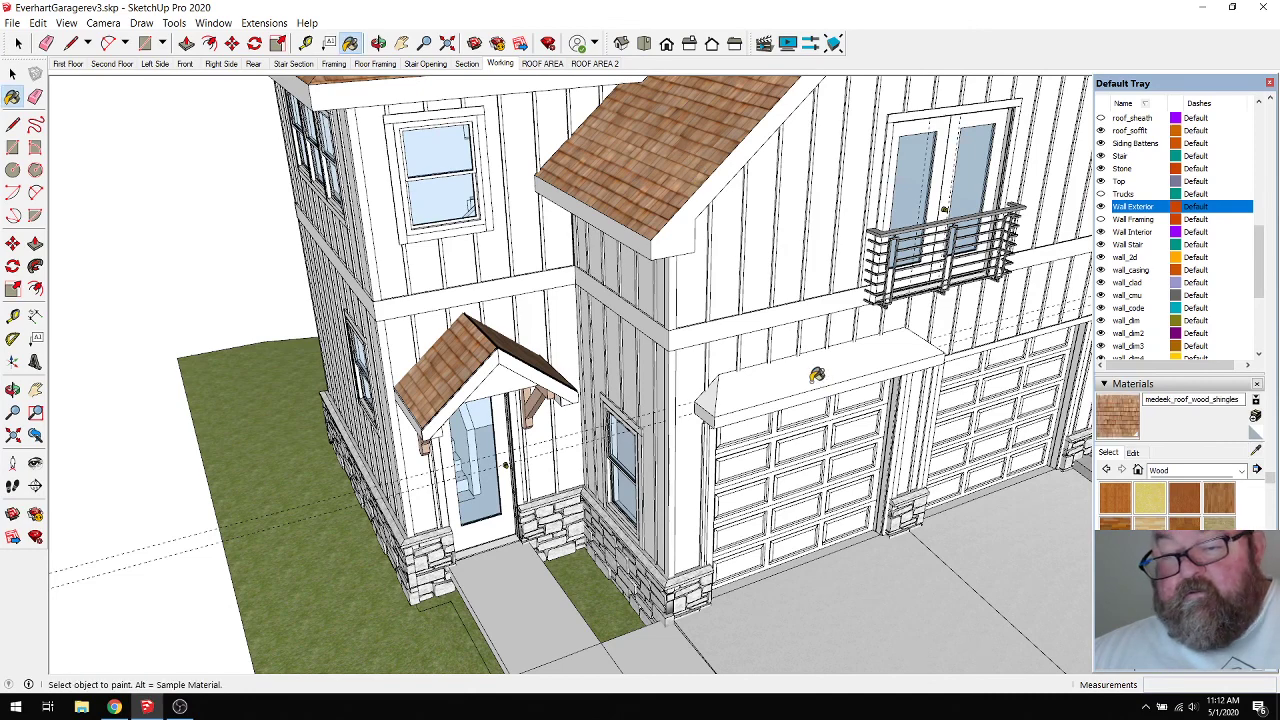
scroll(823, 374, "up", 3)
key("space")
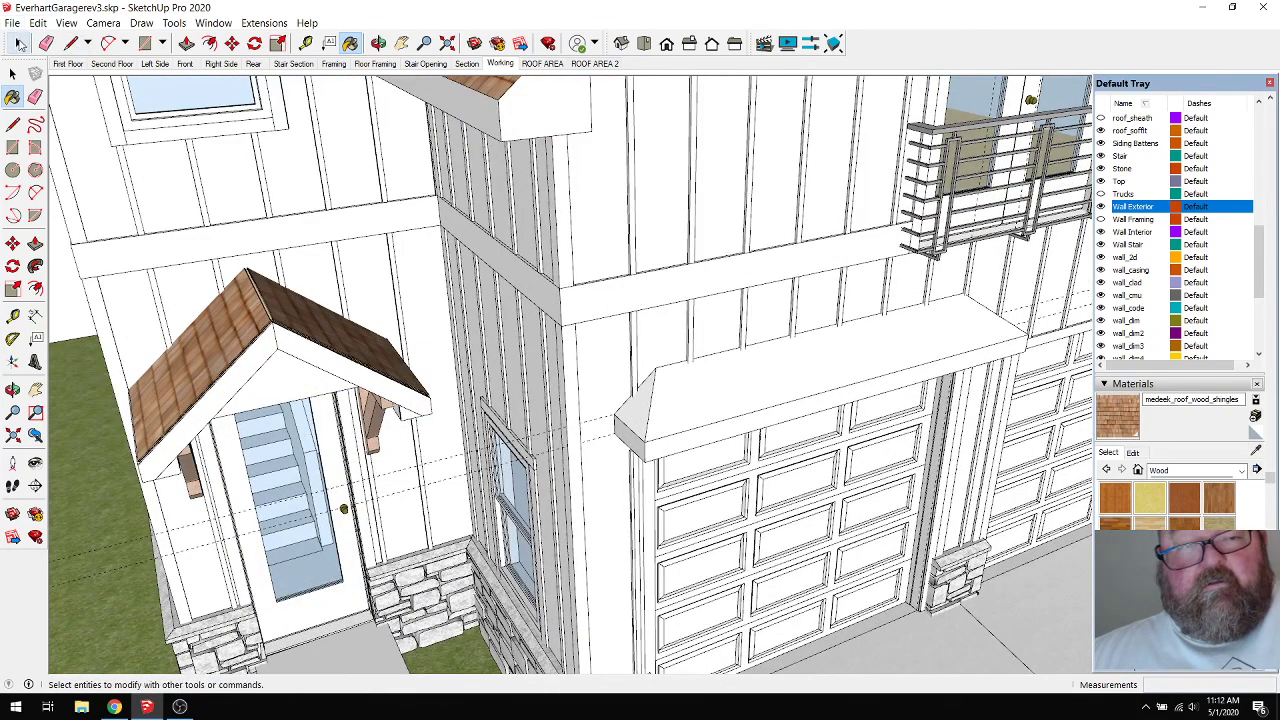
Edit the garage header group and paint its top face with the wood shingles.
double_click(740, 410)
scroll(663, 413, "up", 4)
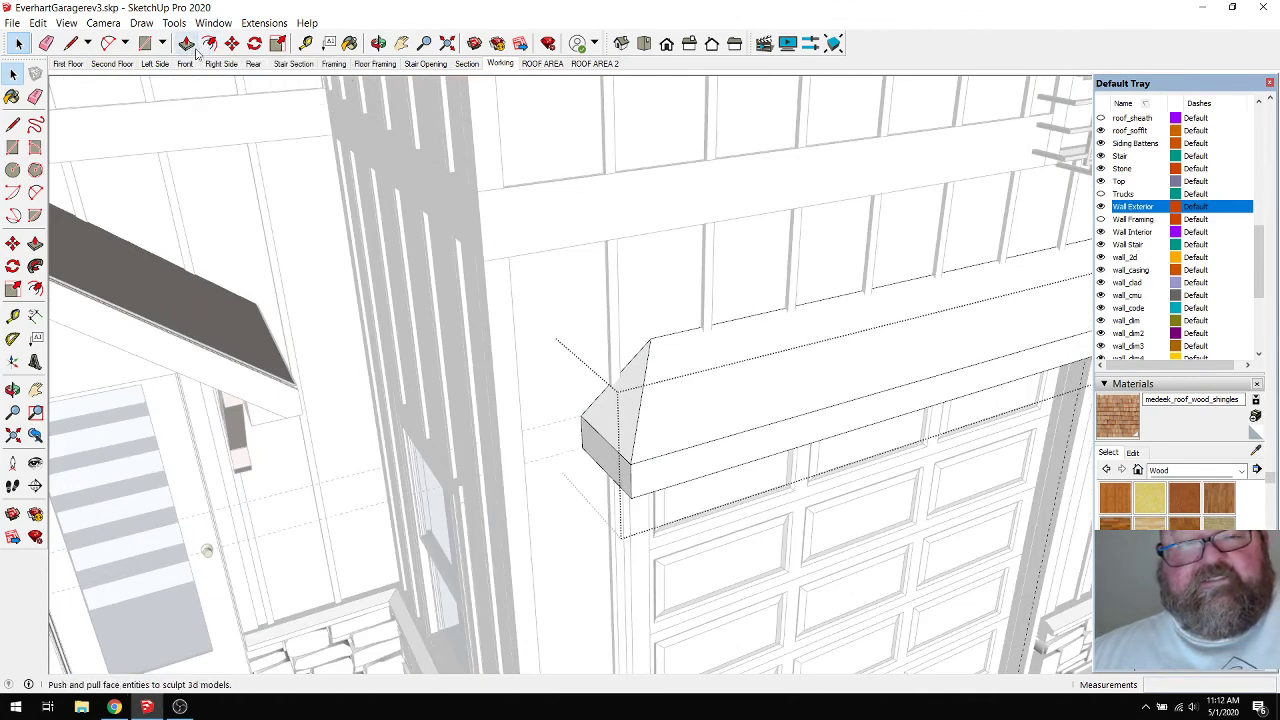
left_click(350, 44)
left_click(630, 400)
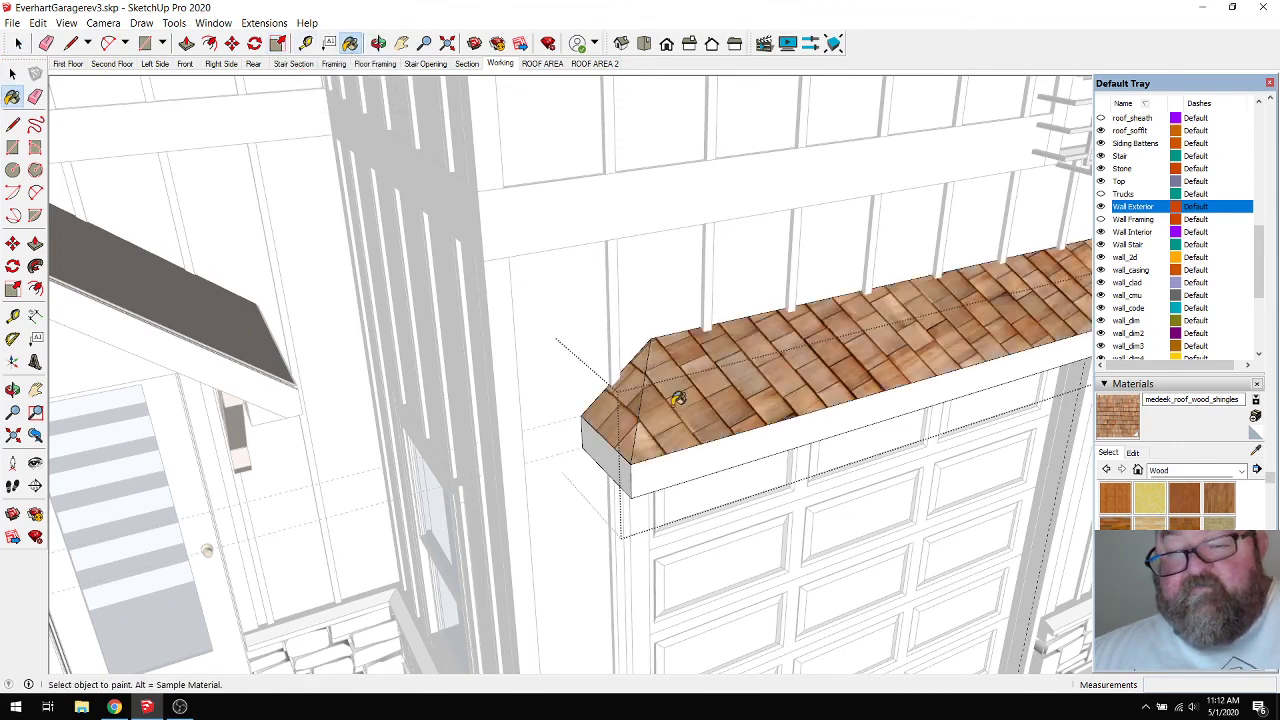
scroll(430, 404, "down", 6)
scroll(571, 374, "up", 6)
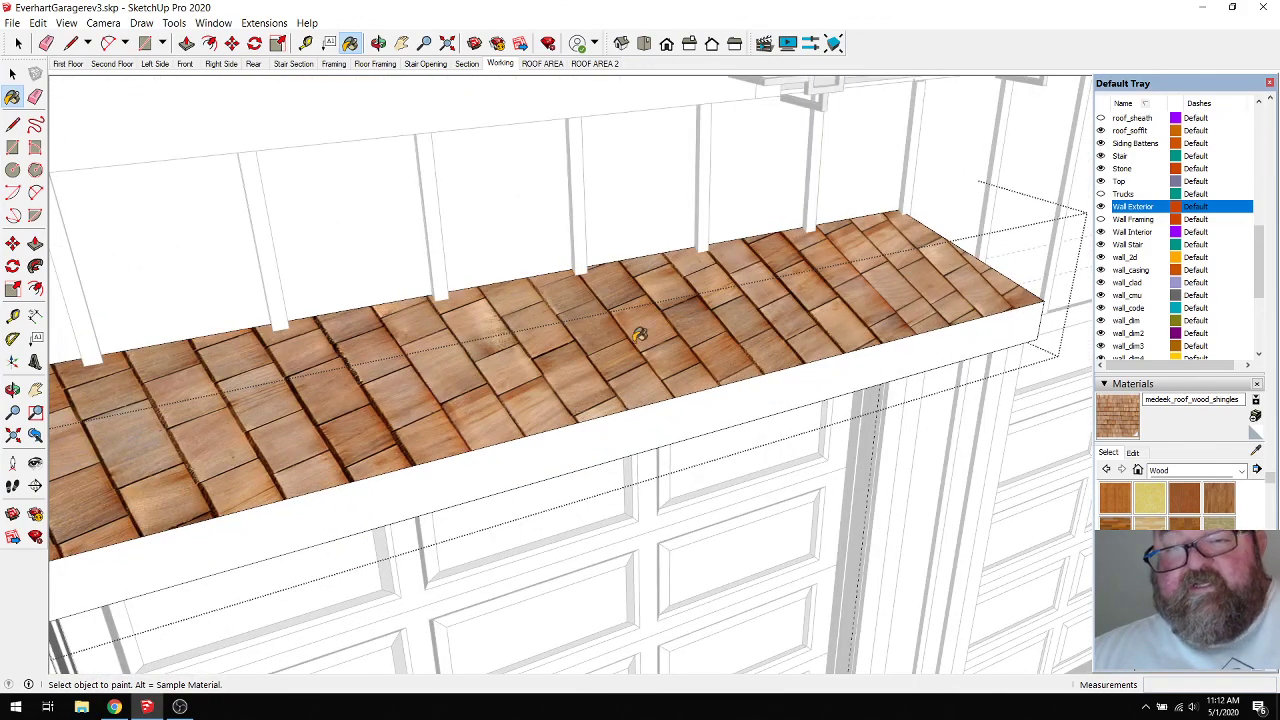
scroll(615, 247, "down", 6)
scroll(553, 372, "up", 3)
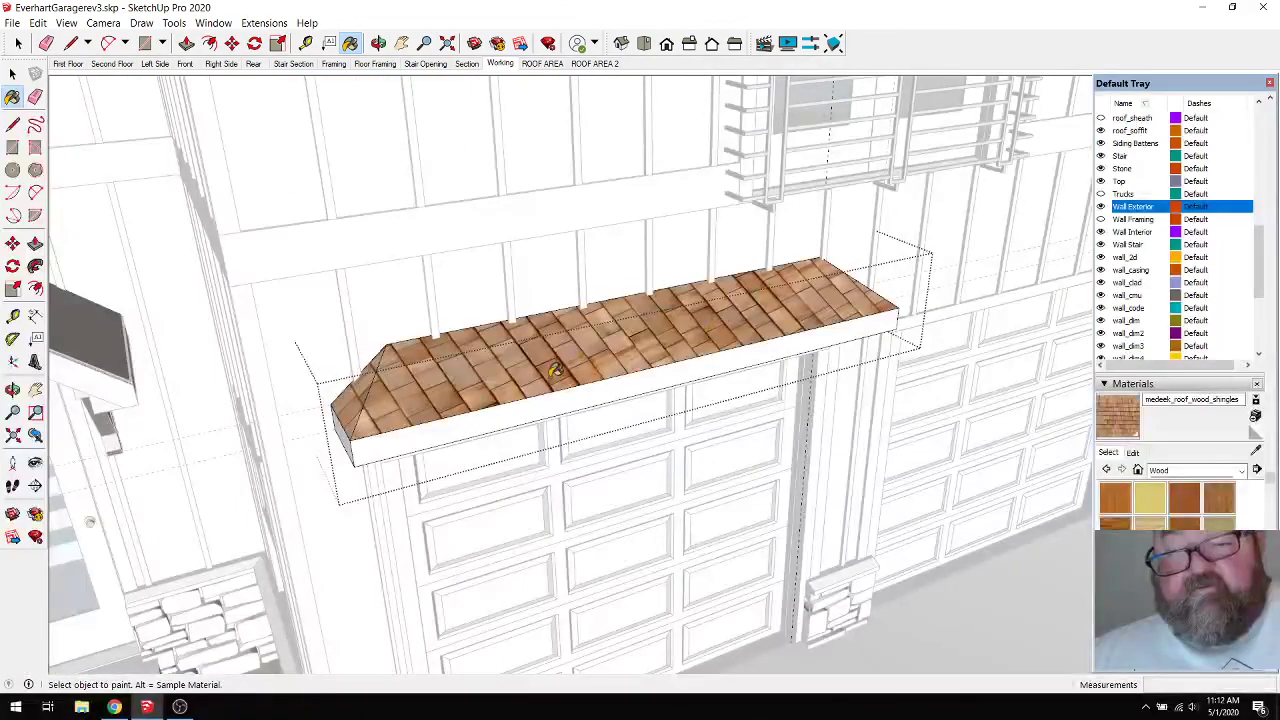
Shingle the header's hip end face and orbit to a front view of it.
left_click(378, 43)
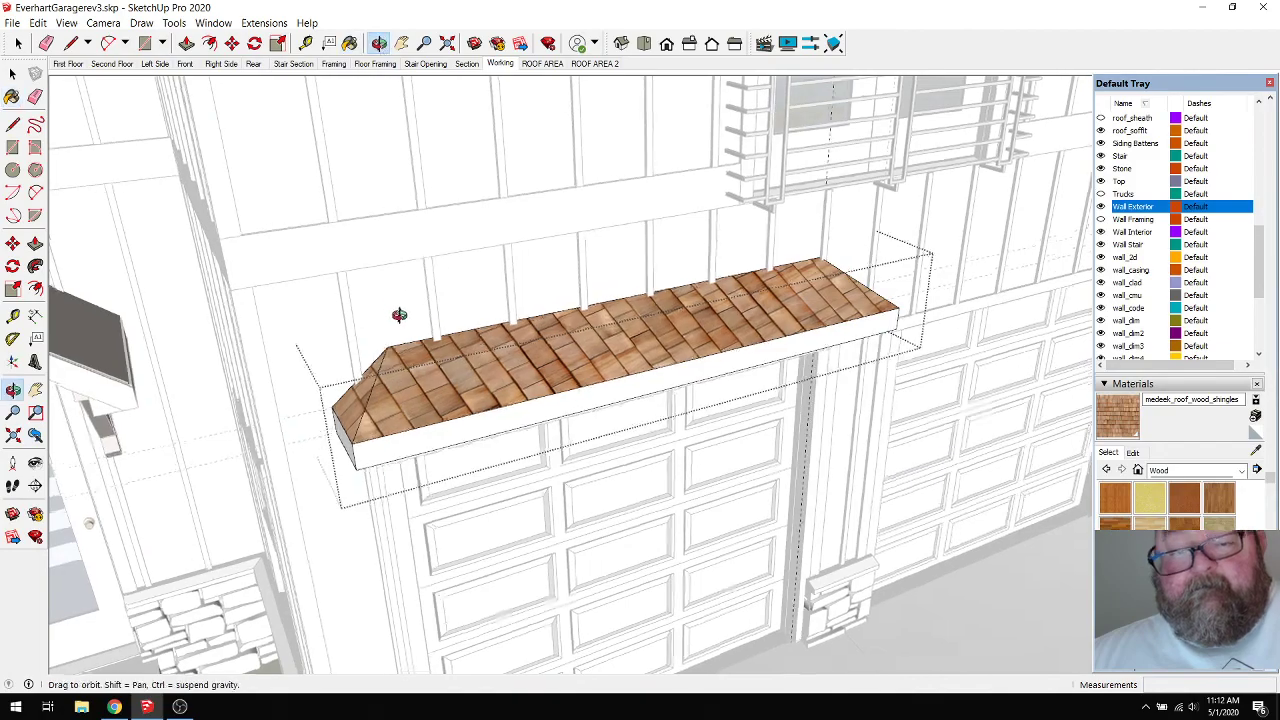
left_click_drag(391, 311, 483, 285)
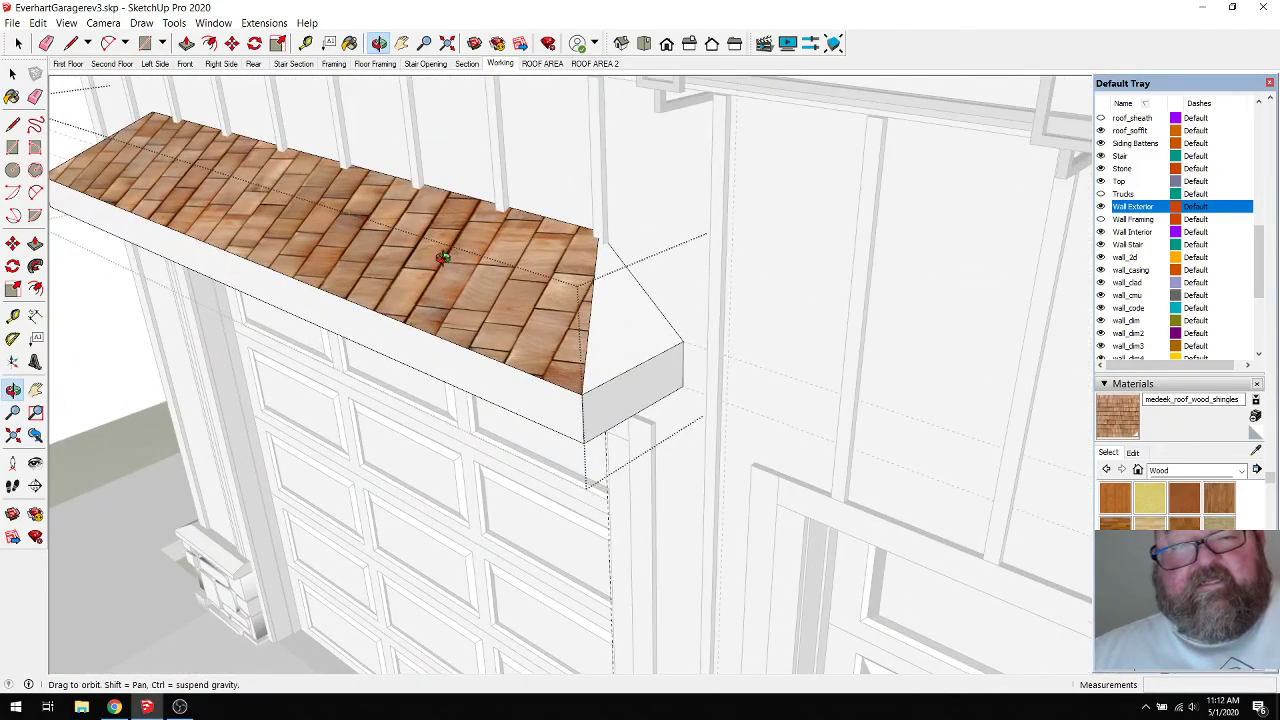
left_click(349, 43)
left_click(607, 308)
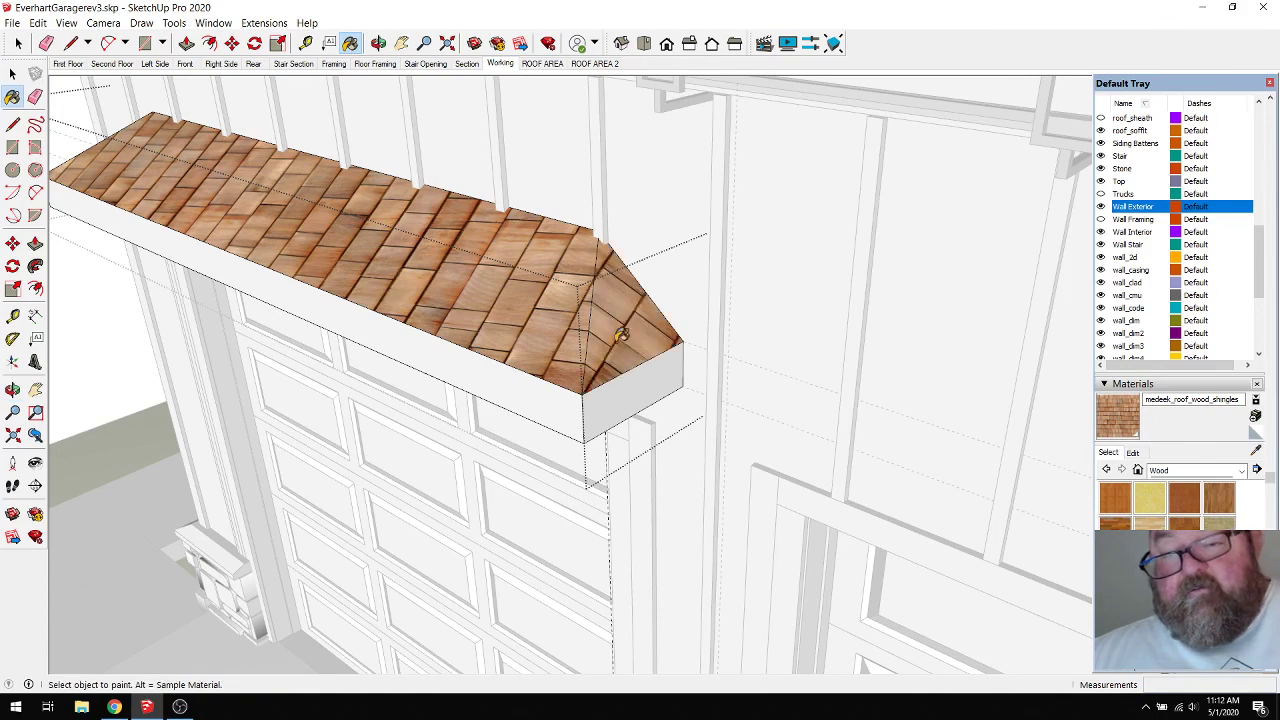
left_click(378, 43)
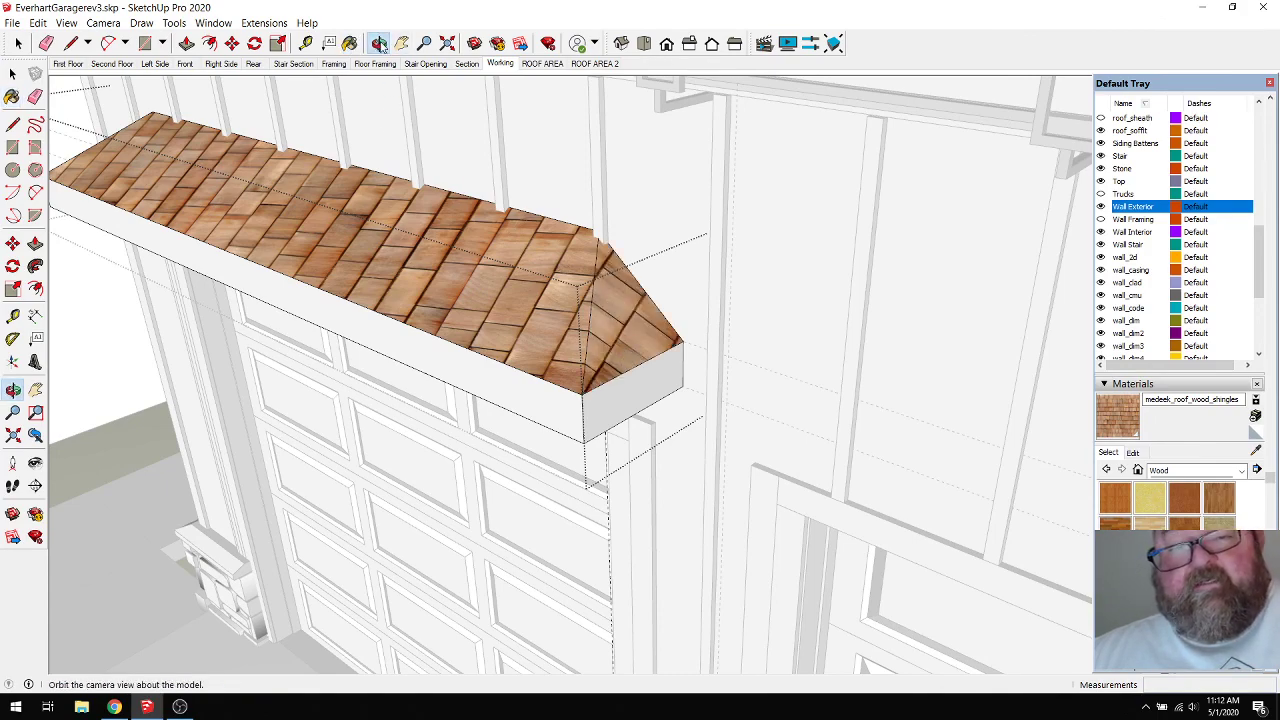
left_click_drag(520, 190, 607, 313)
Reverse the header's top roof face.
left_click(18, 43)
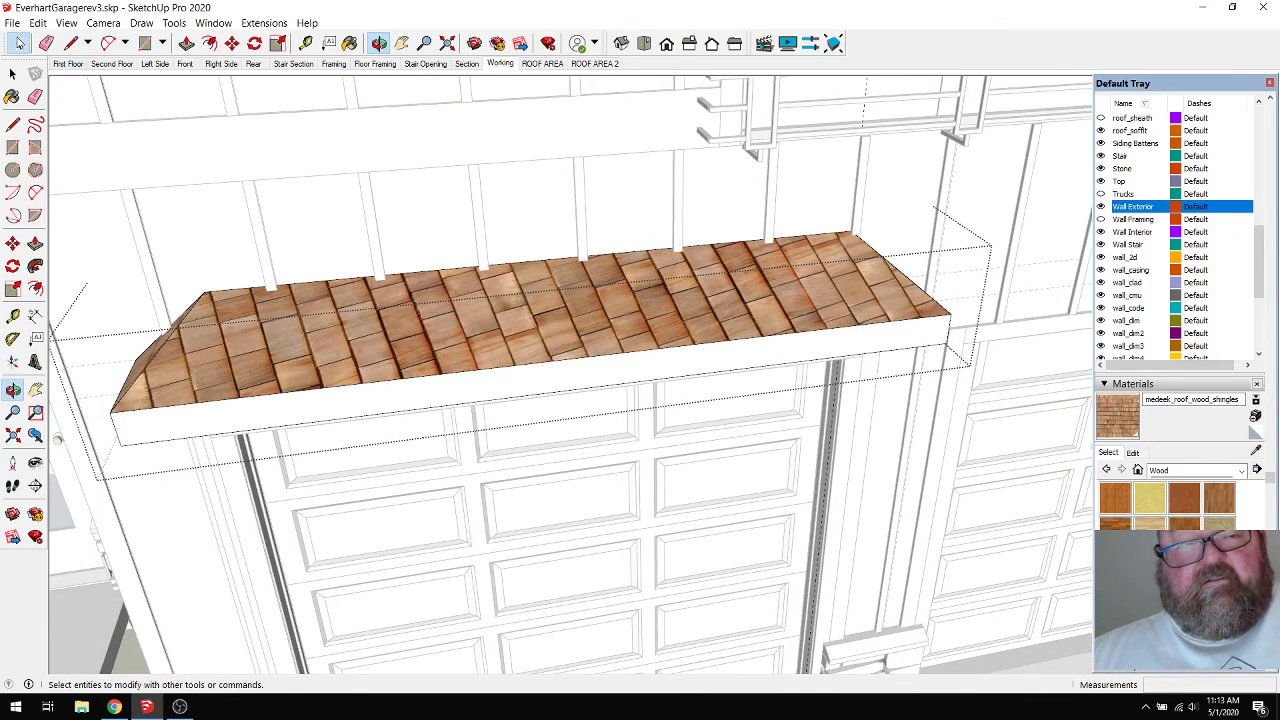
left_click(430, 338)
right_click(430, 338)
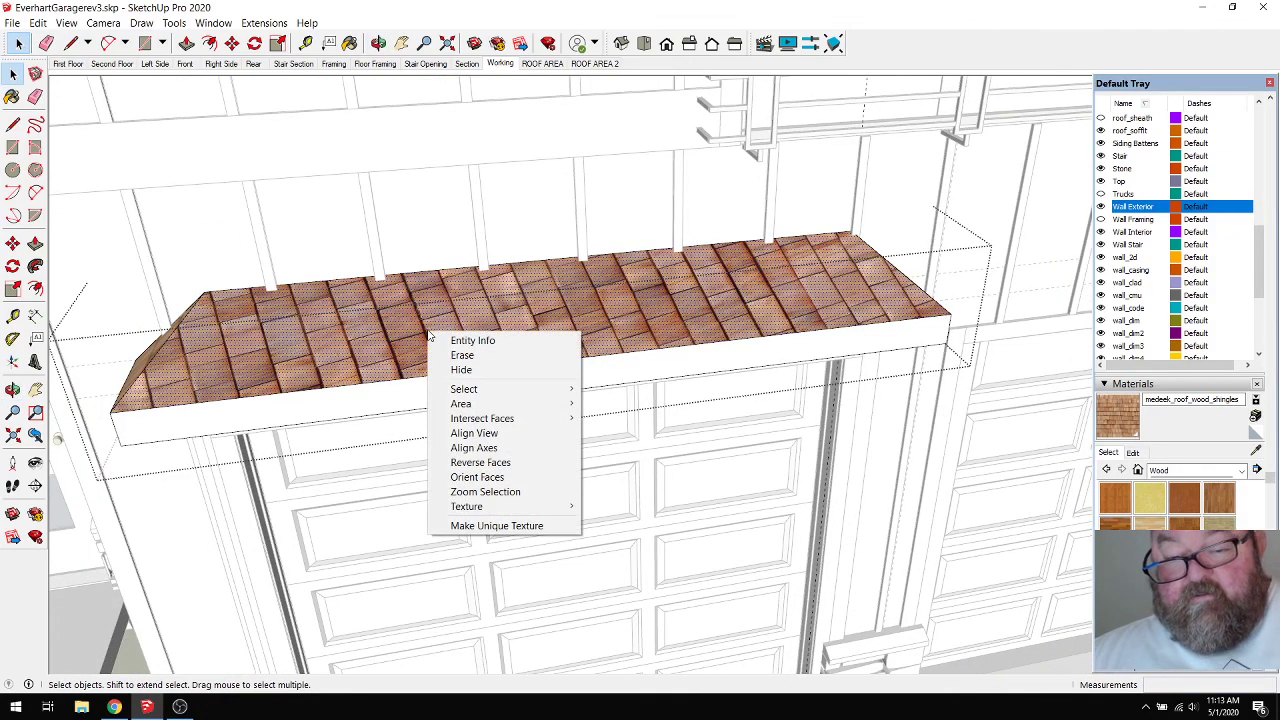
left_click(476, 463)
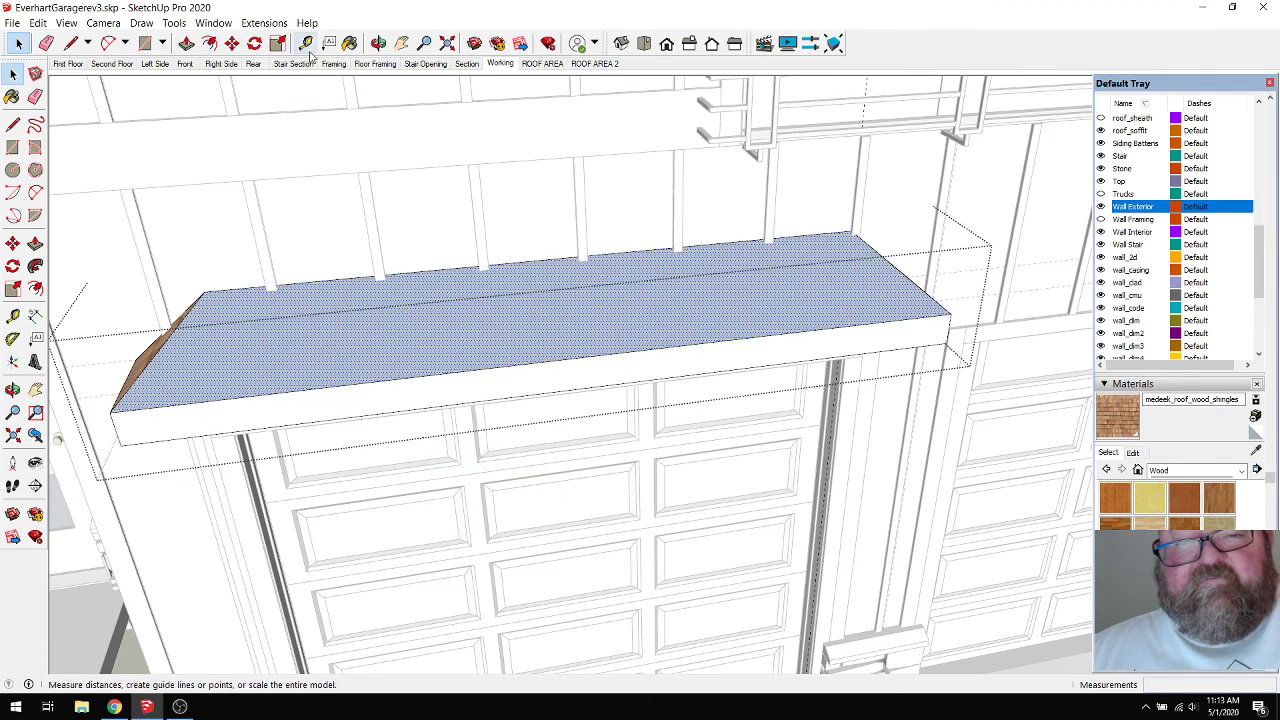
Repaint the reversed top face with wood shingles and reselect it.
left_click(349, 43)
left_click(409, 331)
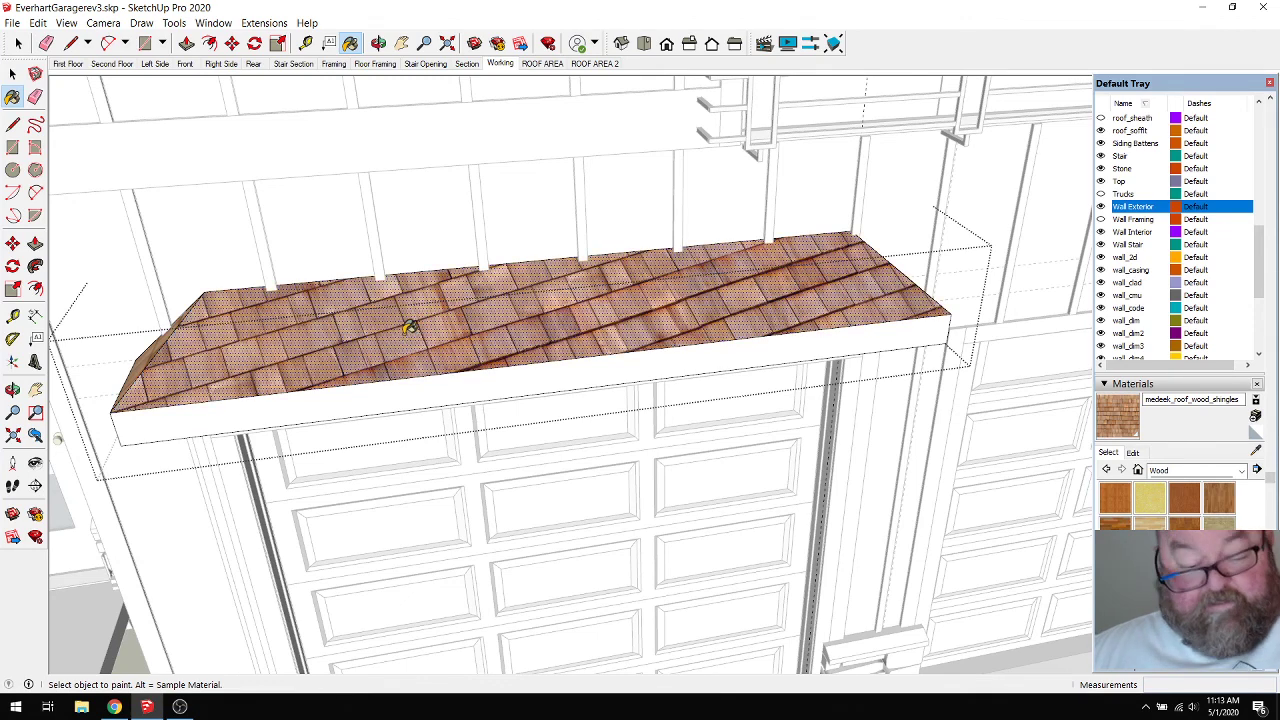
left_click(409, 326, "ctrl")
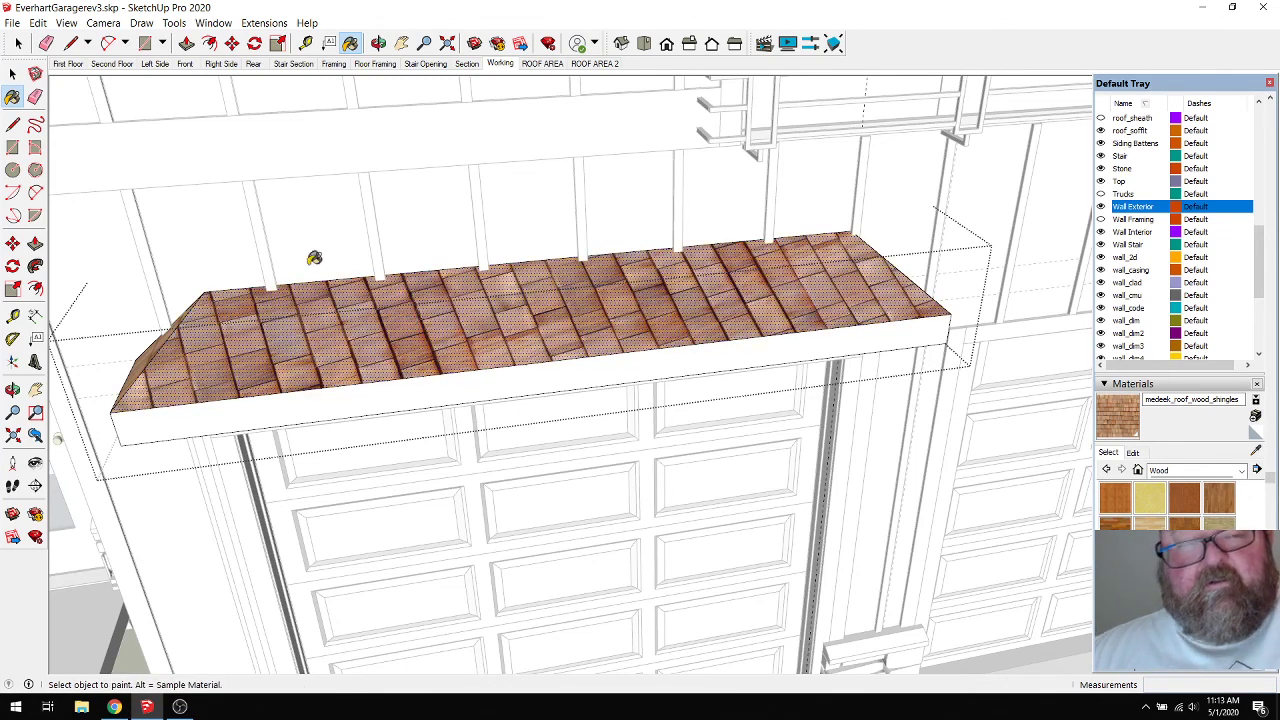
key("space")
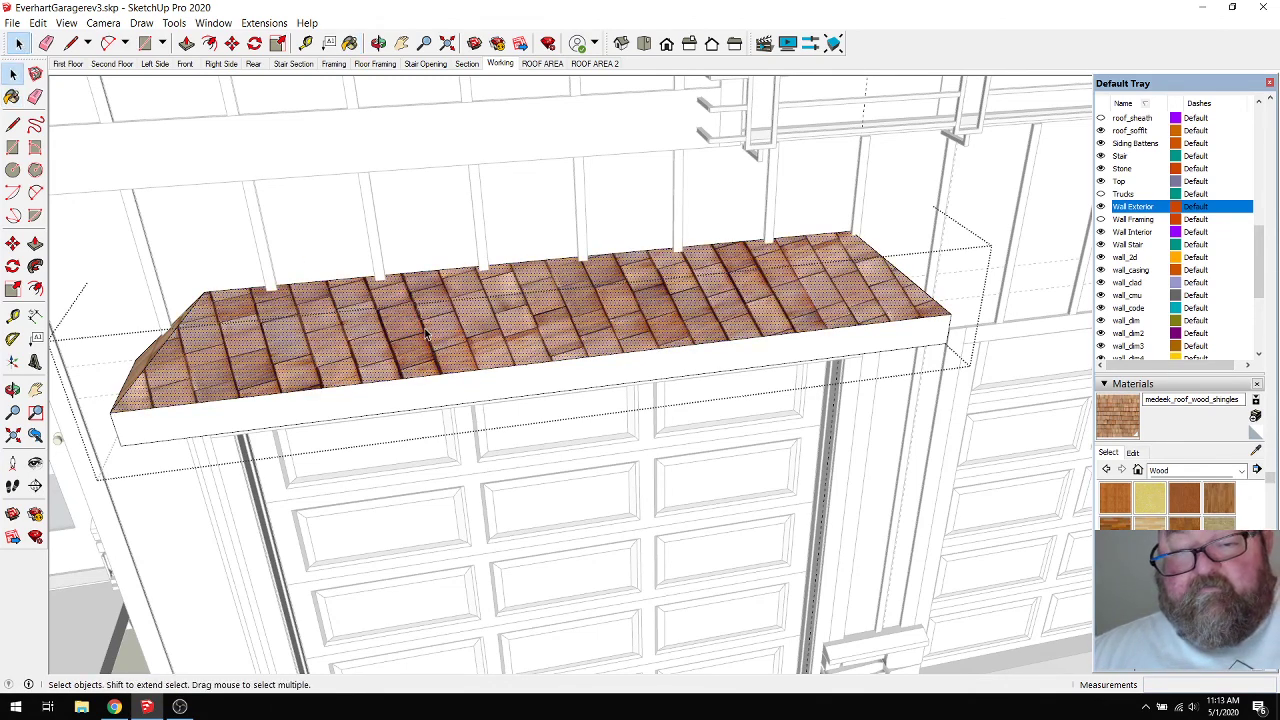
triple_click(425, 333)
left_click(425, 333)
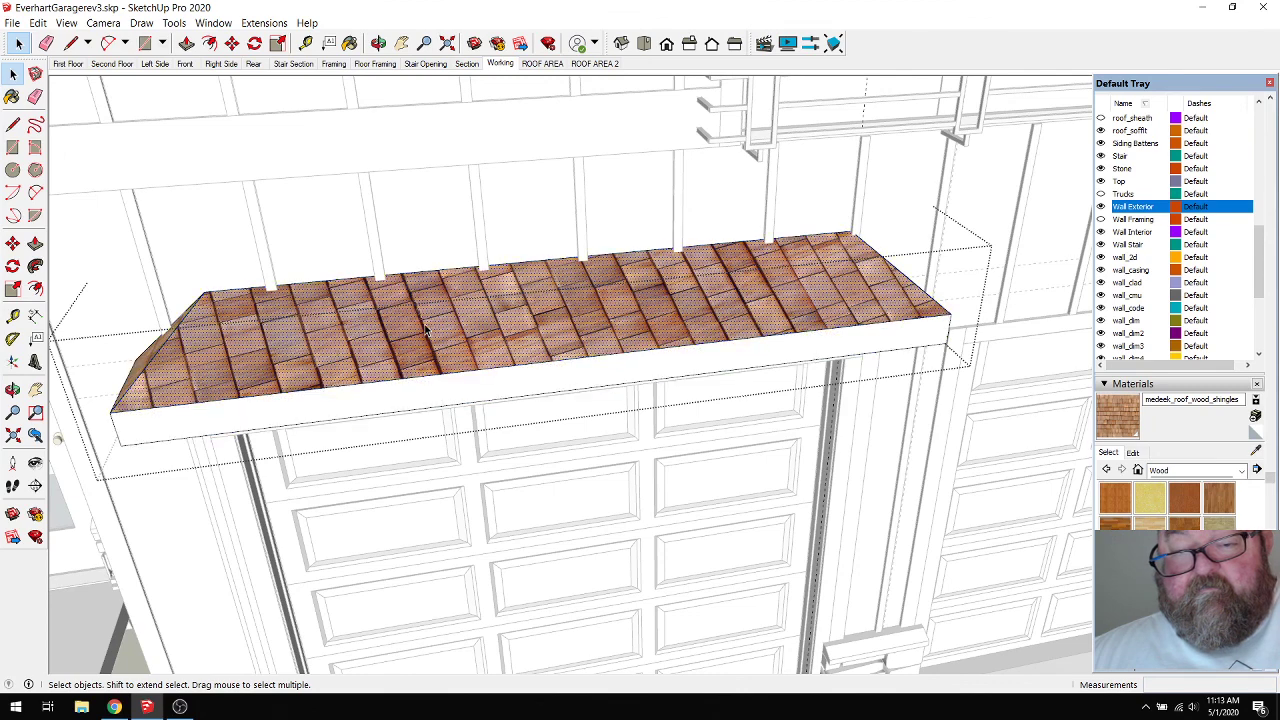
Reposition the long-slope shingle texture so its courses run along the eave.
right_click(425, 333)
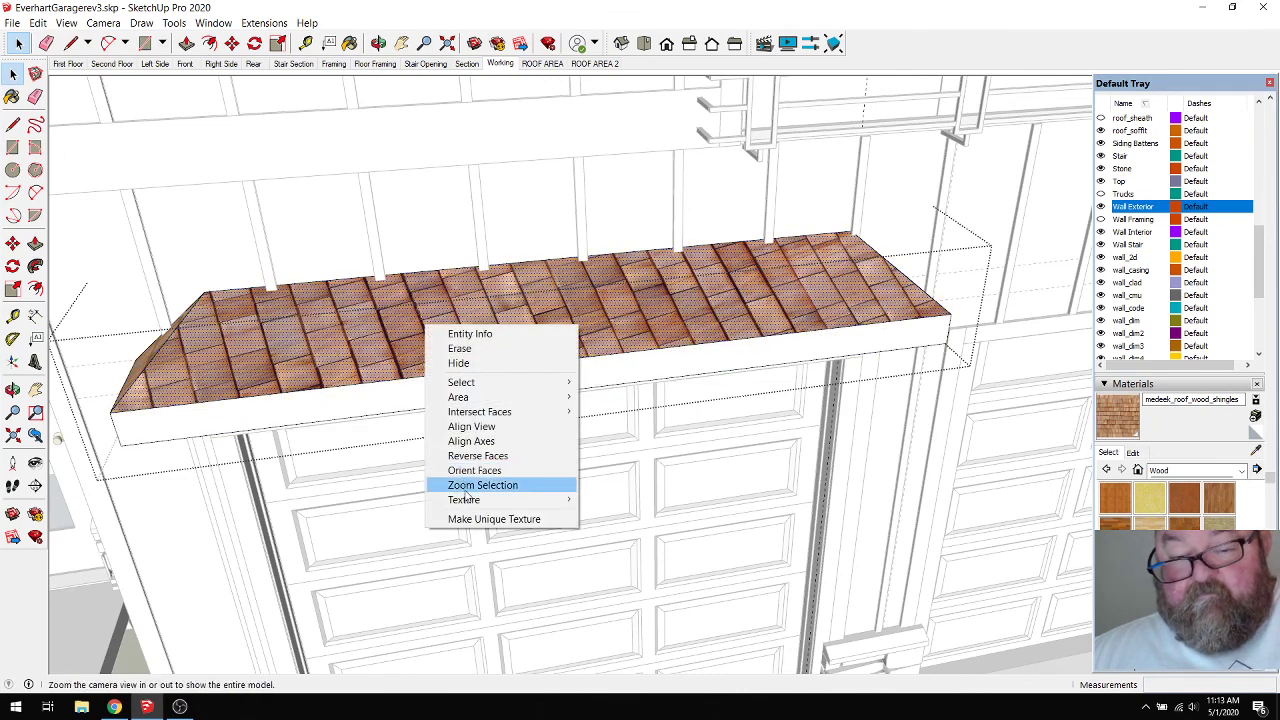
mouse_move(466, 499)
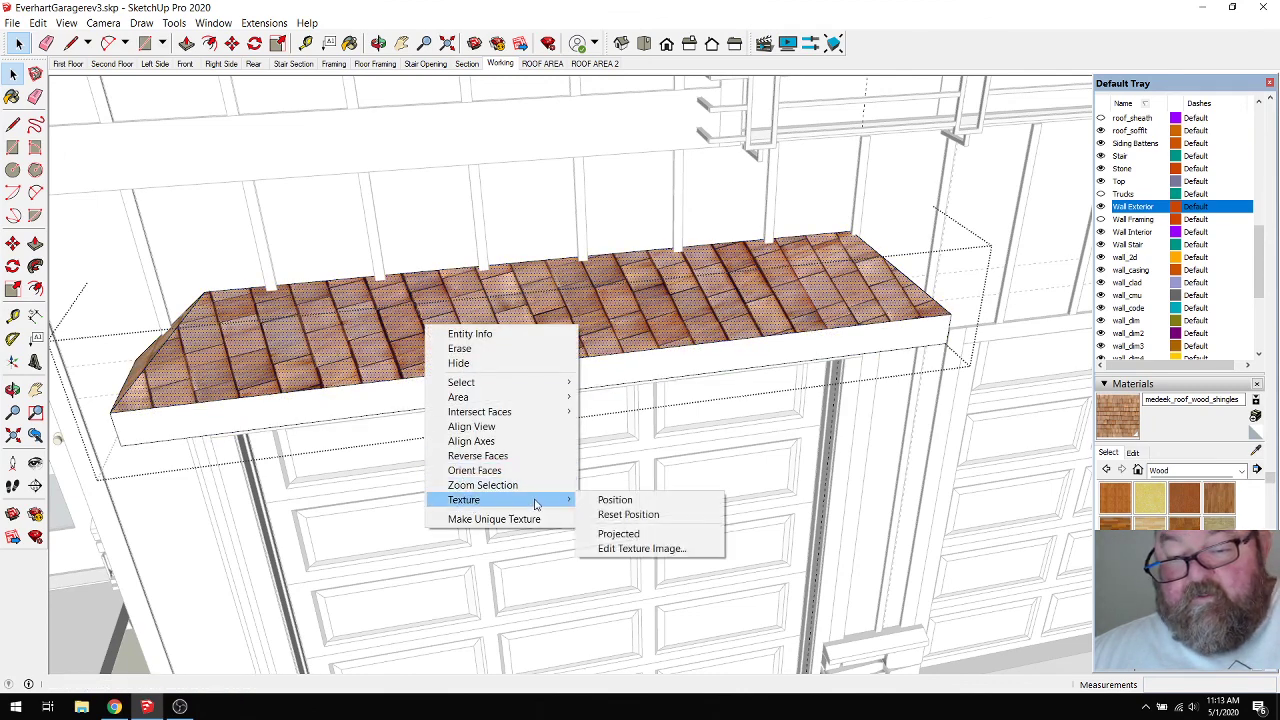
left_click(615, 501)
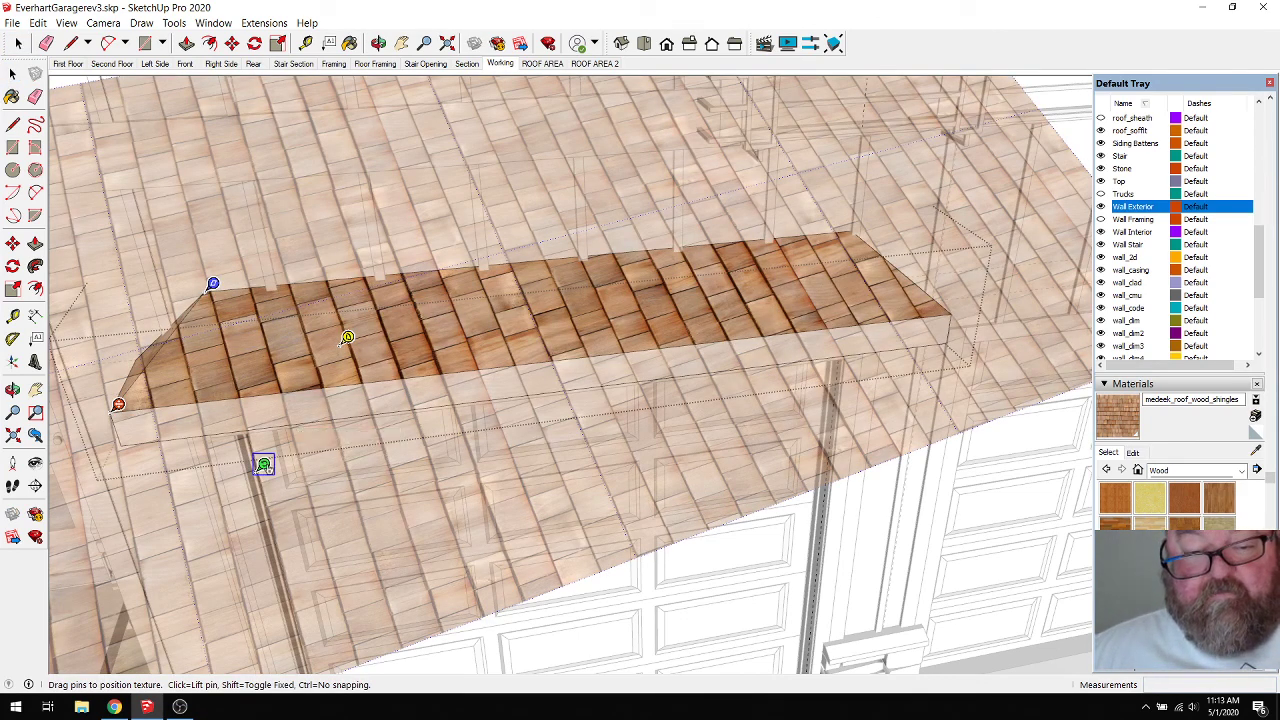
left_click_drag(263, 465, 239, 298)
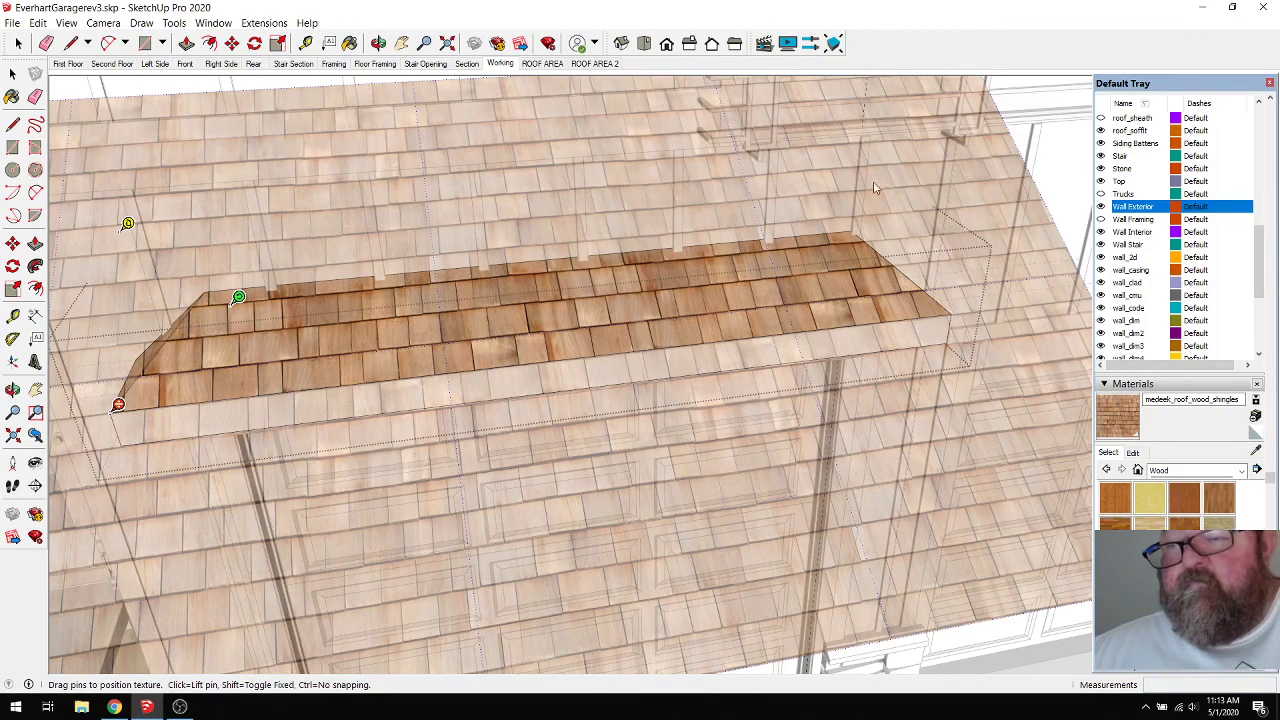
key("Return")
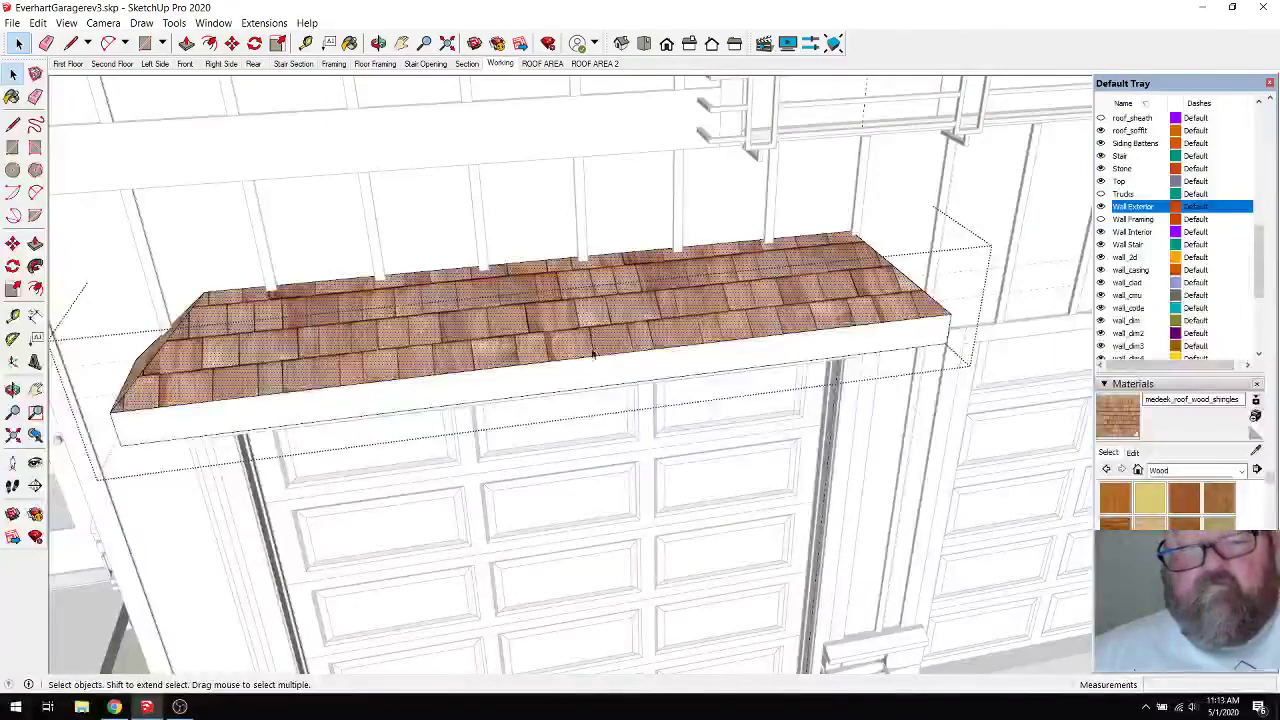
Orbit around the shingled header and wall to check the texture.
middle_click_drag(520, 370, 532, 373)
left_click(378, 43)
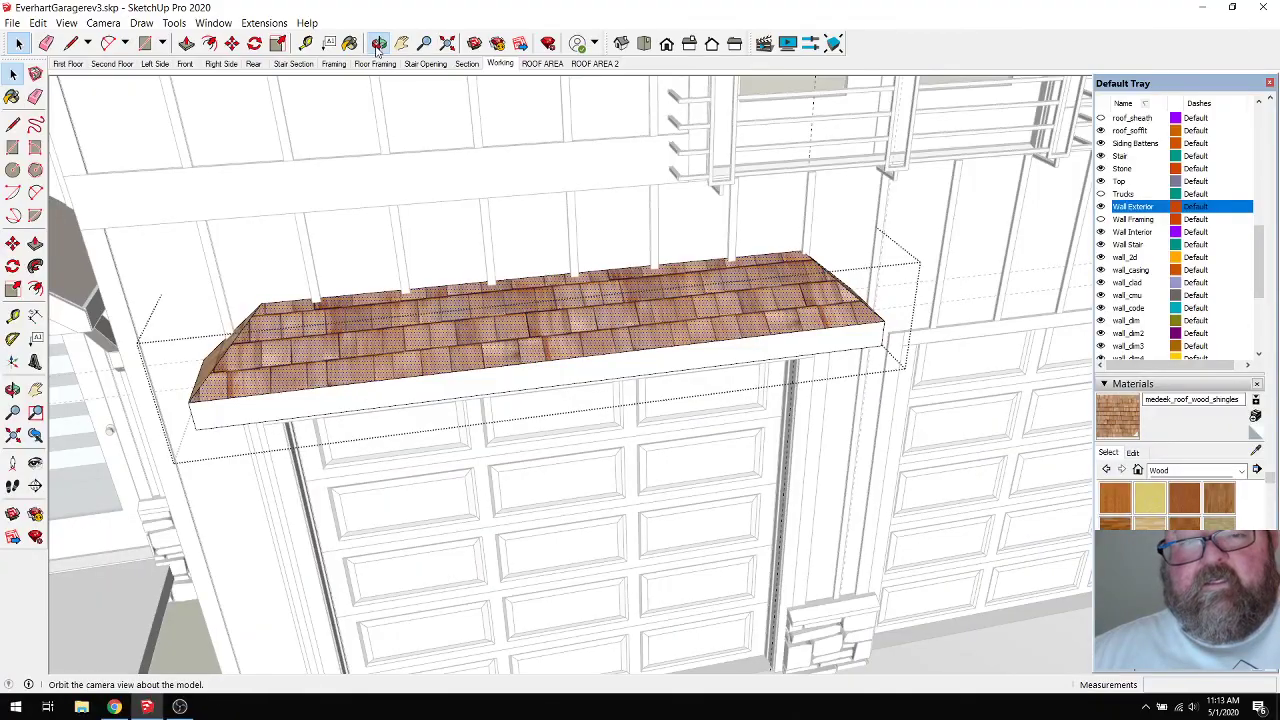
left_click_drag(470, 250, 860, 305)
left_click_drag(545, 374, 249, 285)
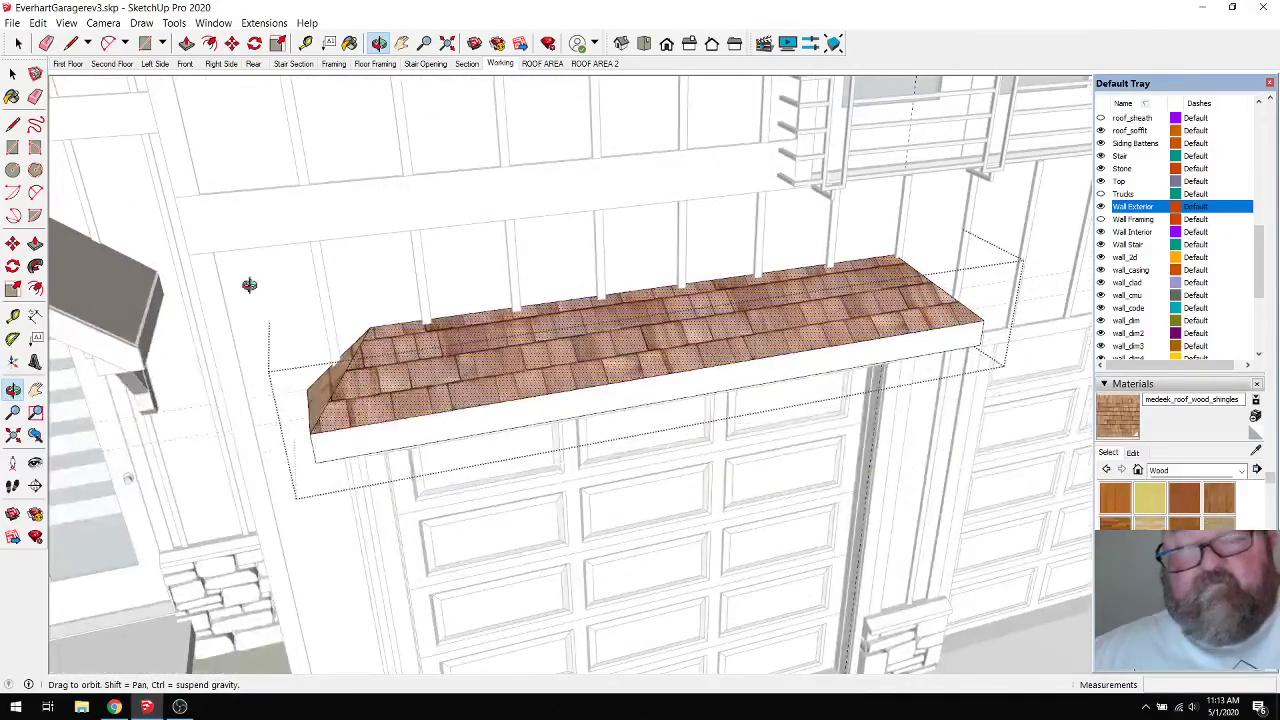
left_click(18, 44)
scroll(480, 307, "down", 3)
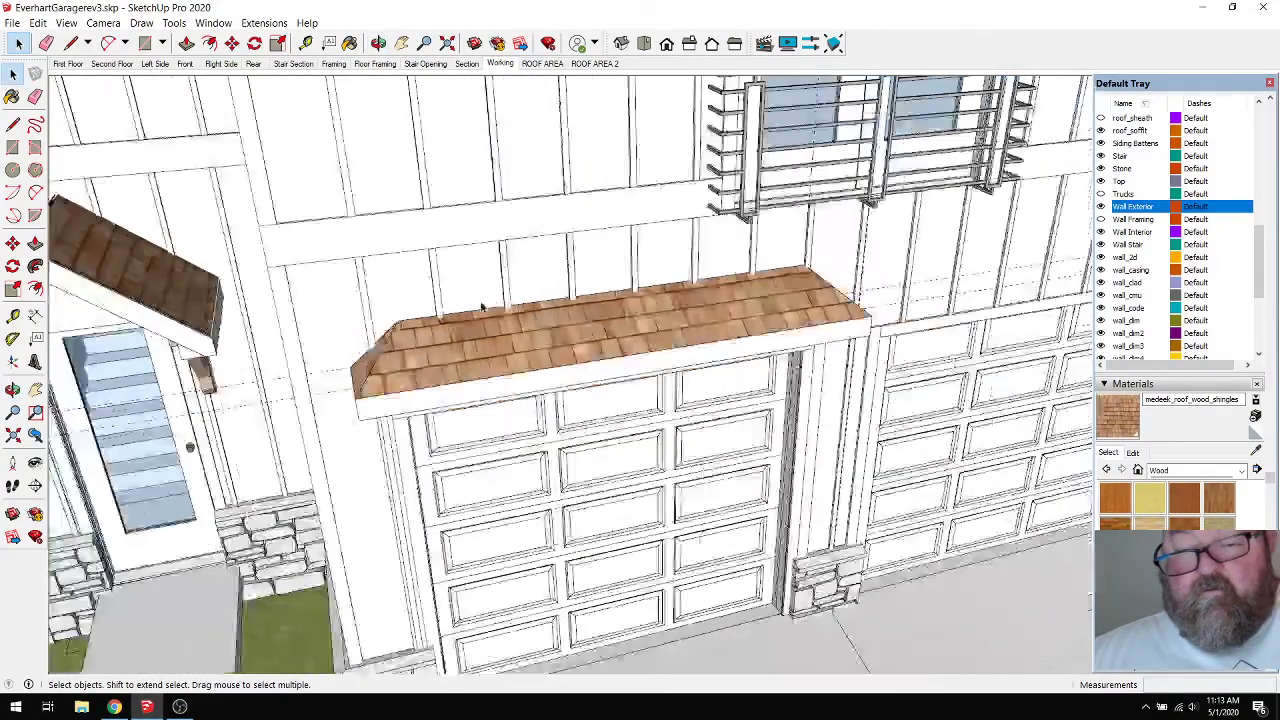
Orbit over both doors and close in on the header's hip corner.
key("o")
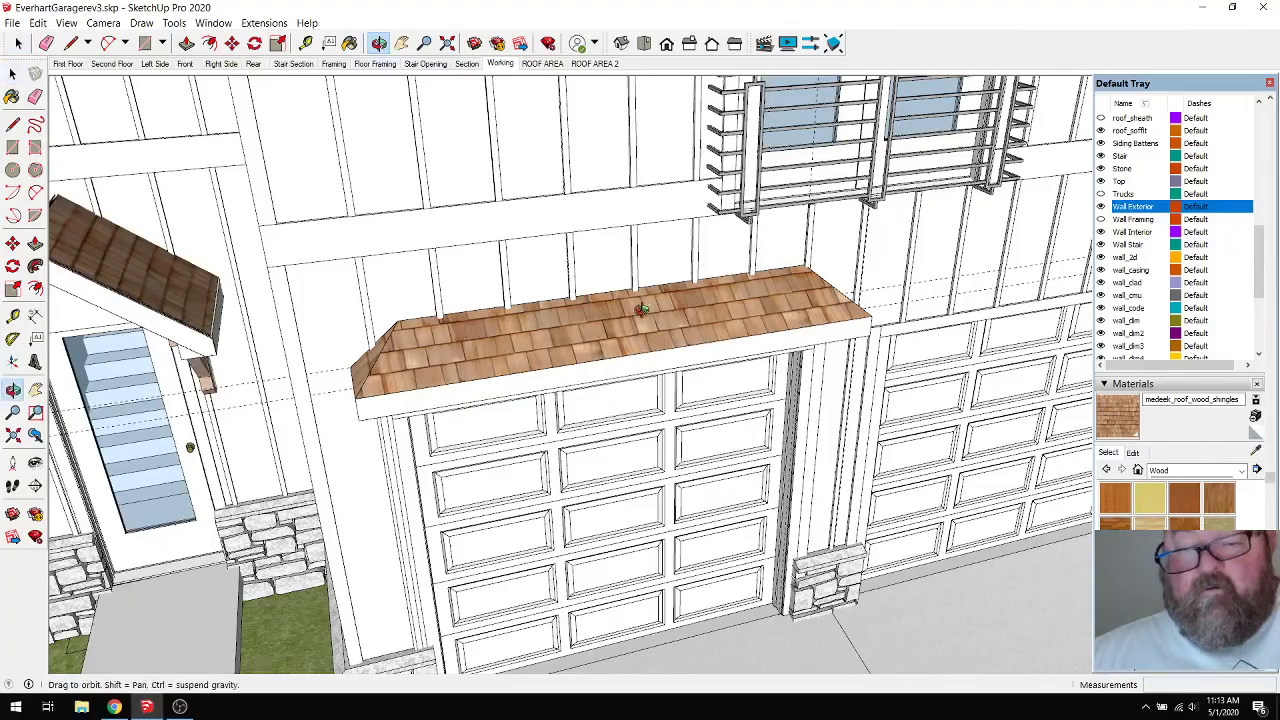
left_click_drag(643, 309, 675, 346)
left_click(18, 44)
left_click(46, 43)
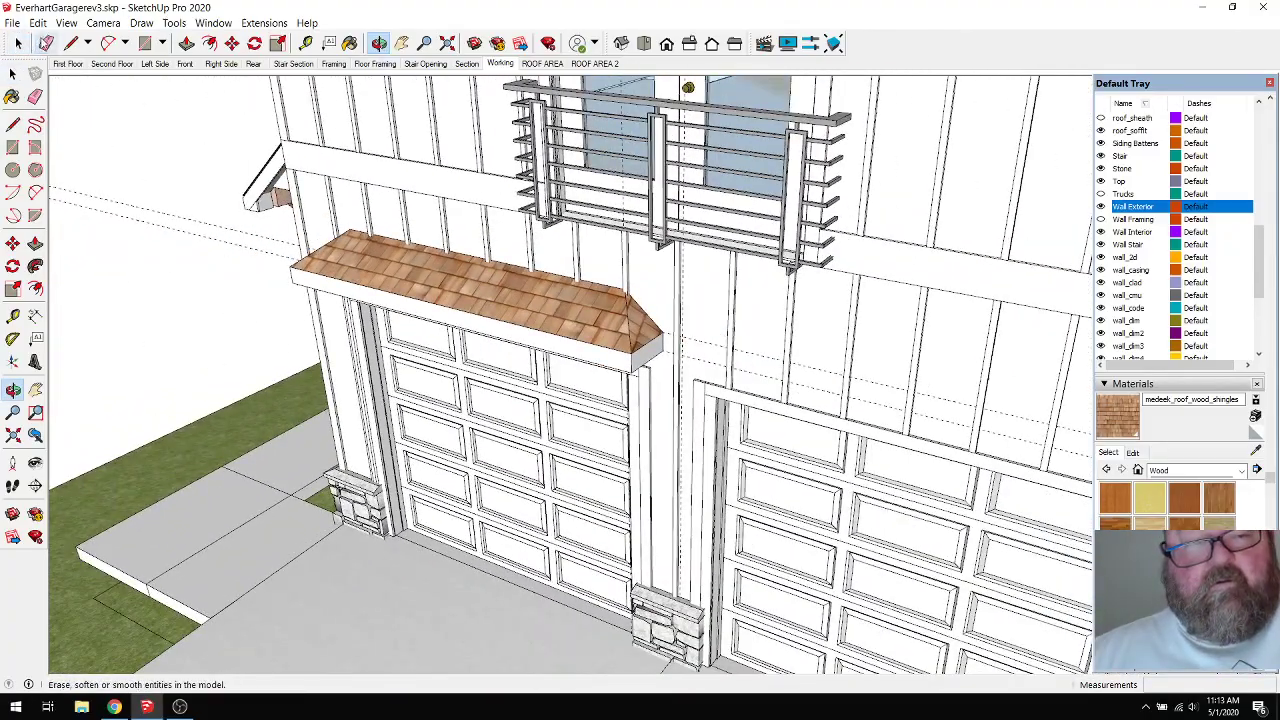
scroll(590, 318, "up", 3)
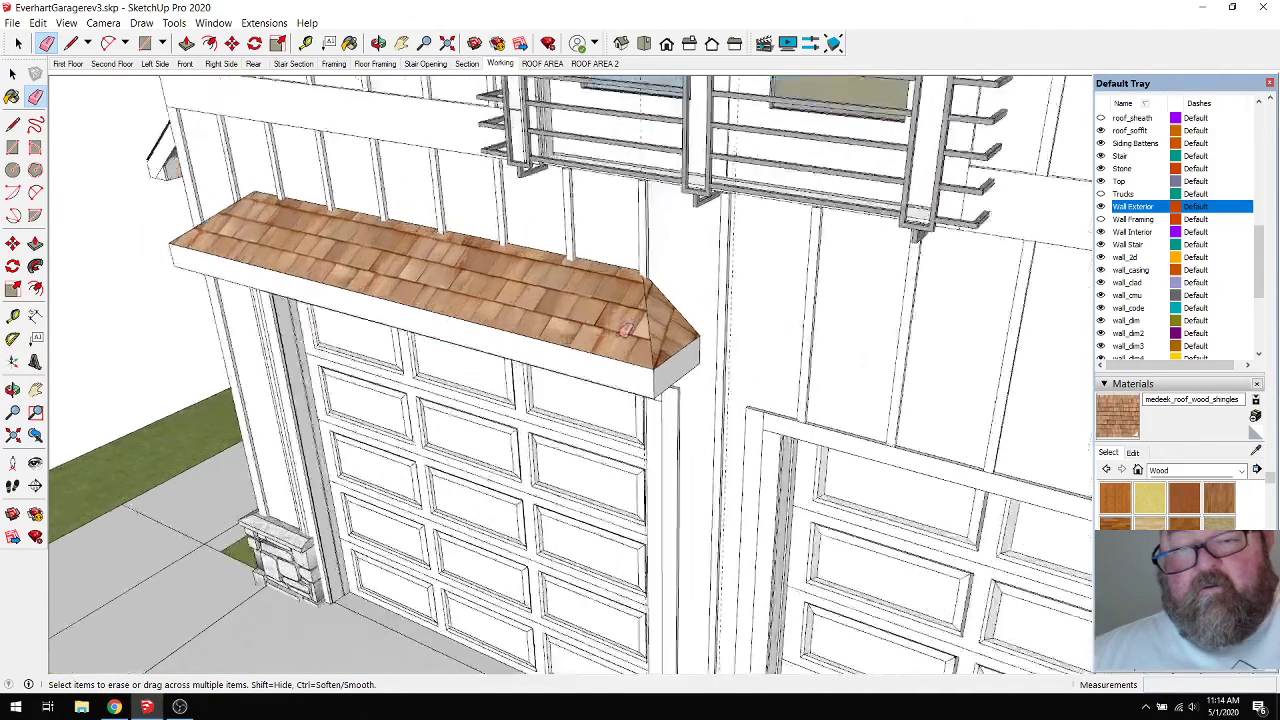
left_click(378, 44)
left_click_drag(520, 280, 550, 302)
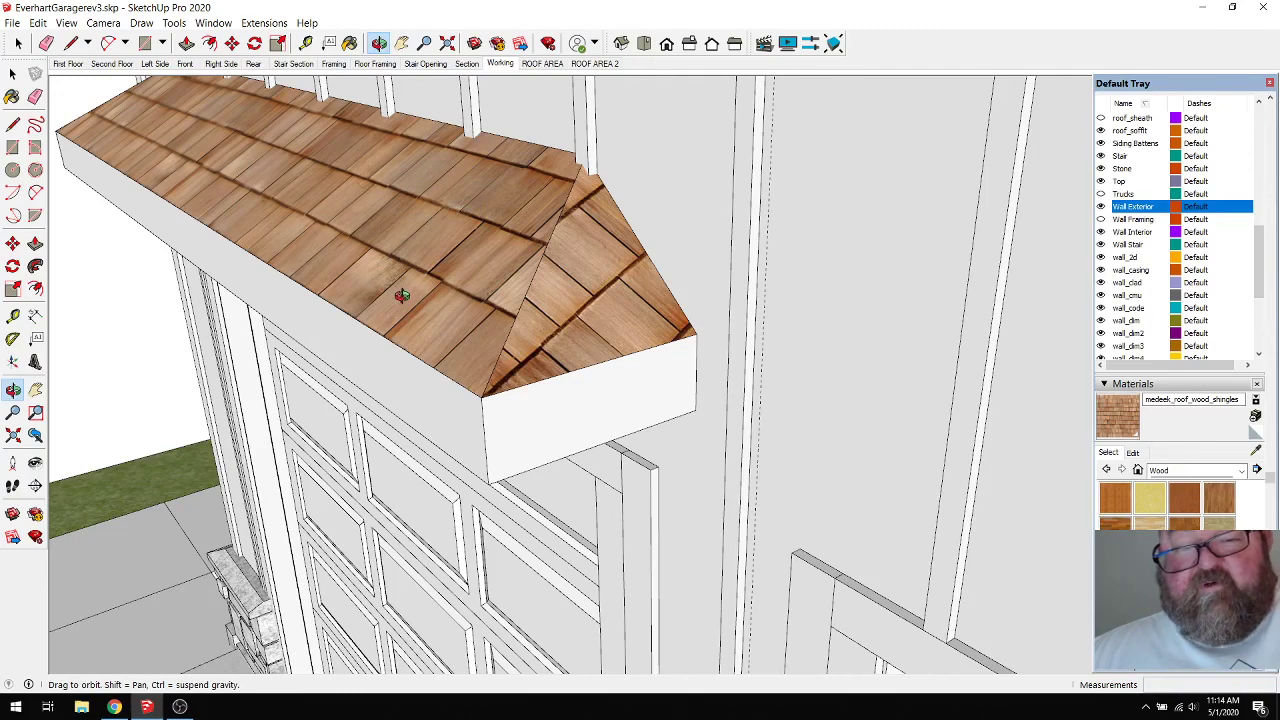
key("space")
Rotate and rescale the hip-end shingle texture so its courses parallel the eave.
left_click(594, 311)
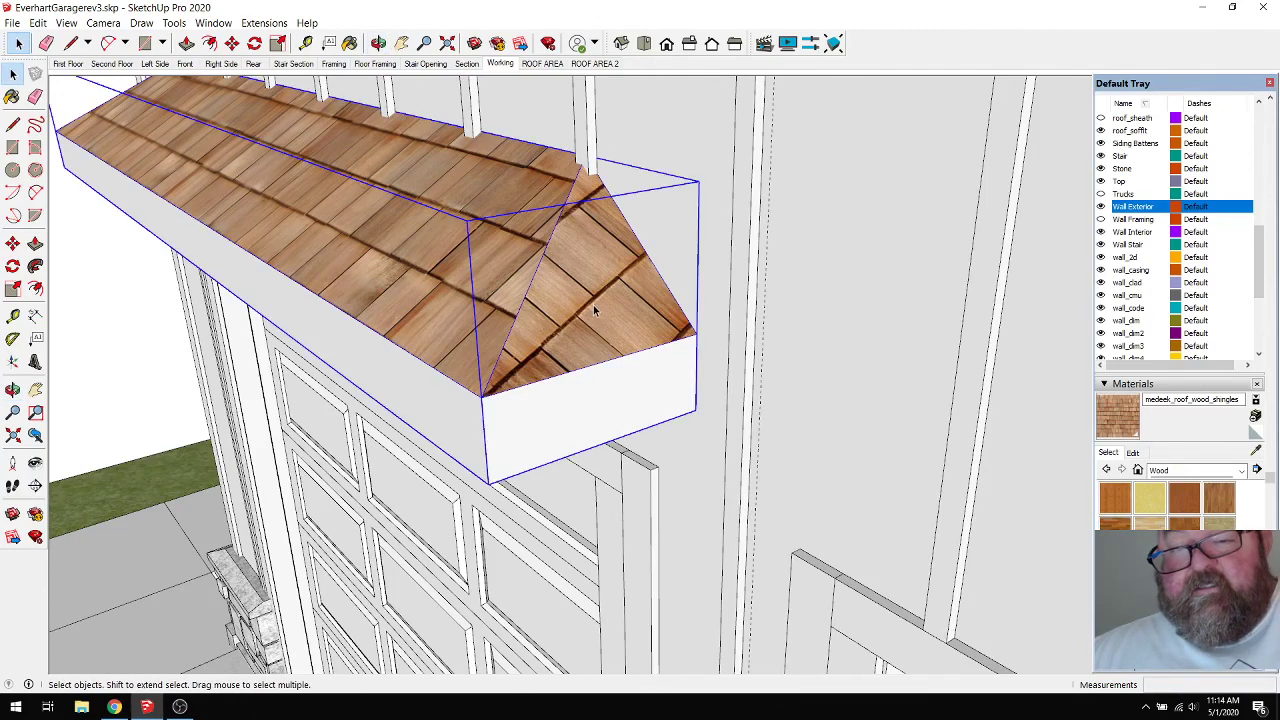
double_click(579, 298)
left_click(600, 296)
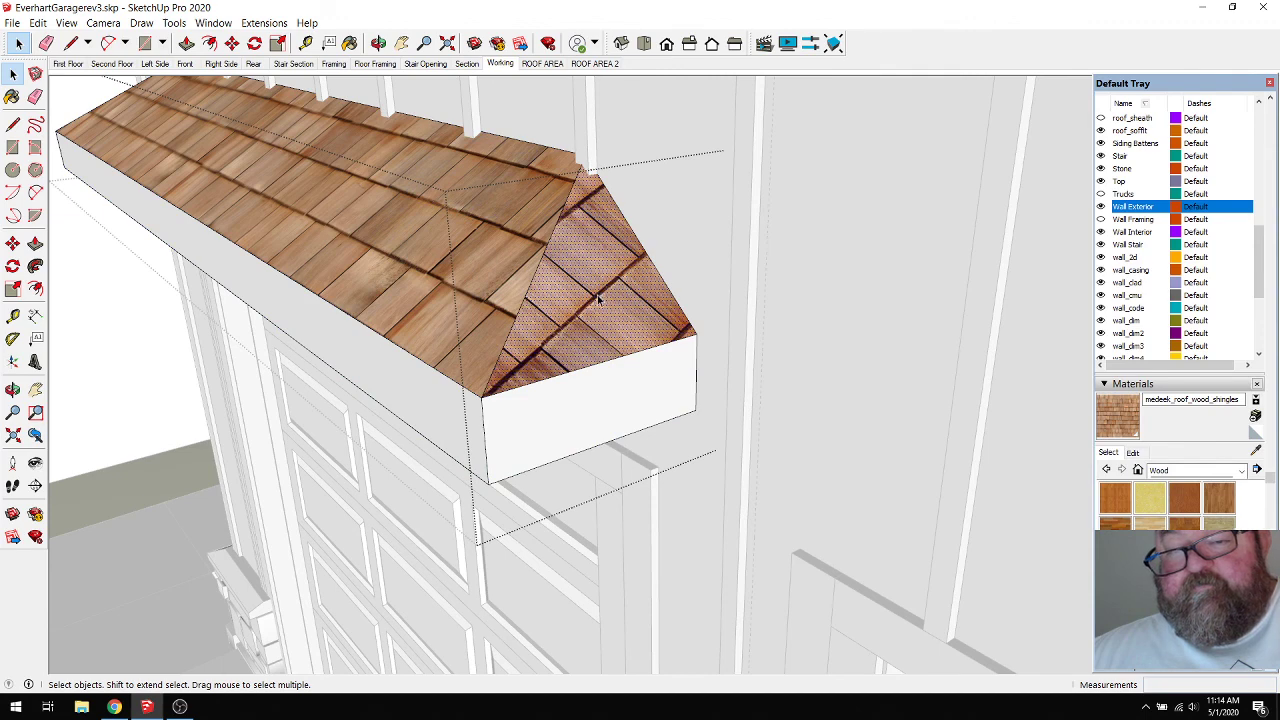
right_click(598, 298)
mouse_move(634, 473)
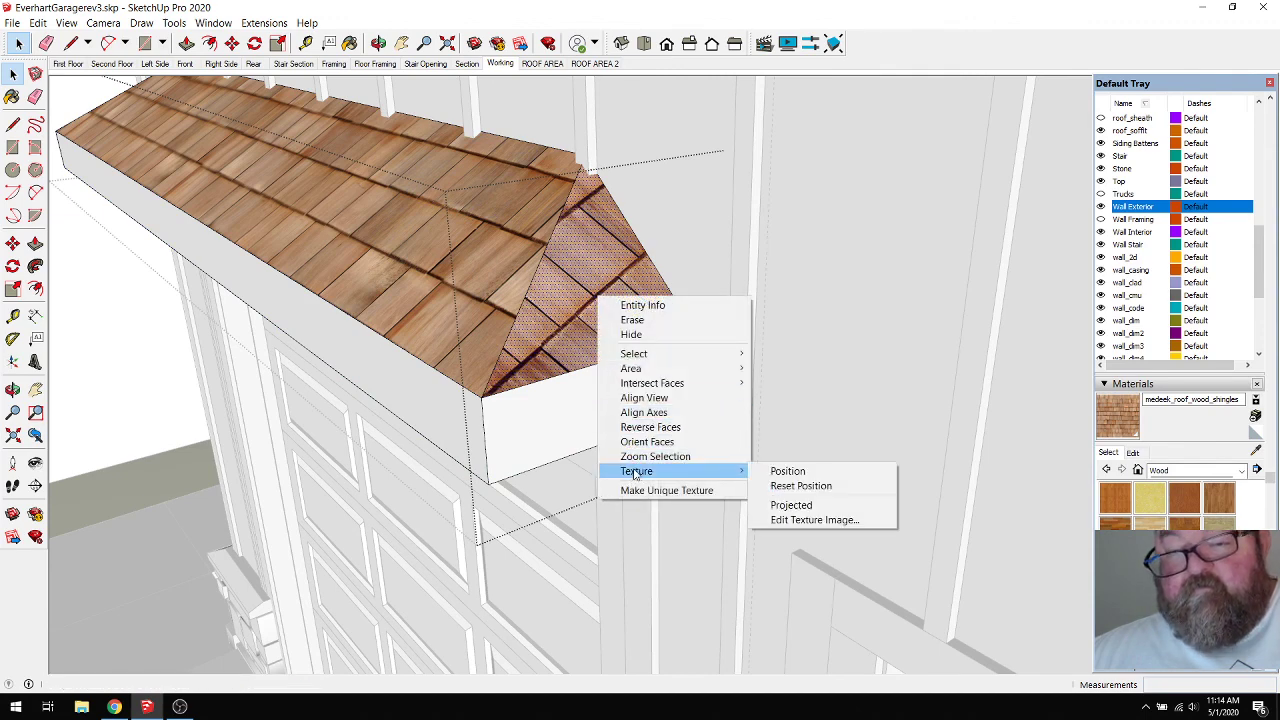
left_click(787, 471)
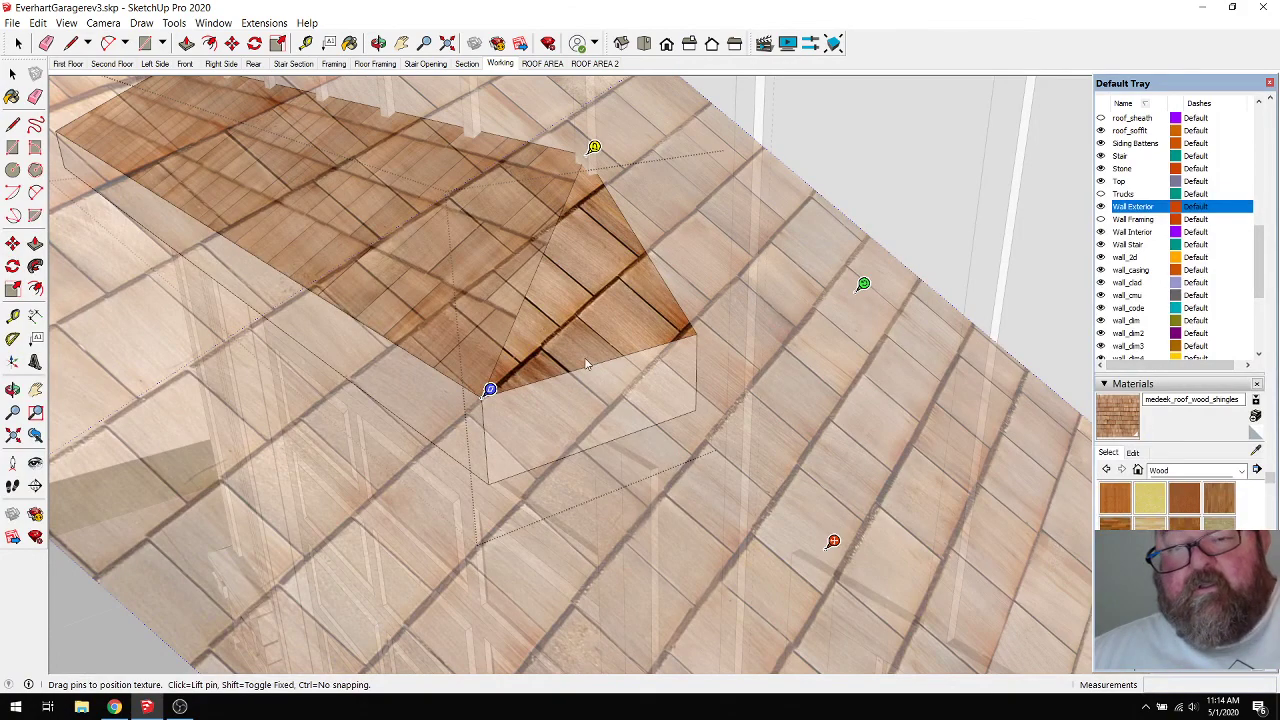
scroll(587, 365, "down", 4)
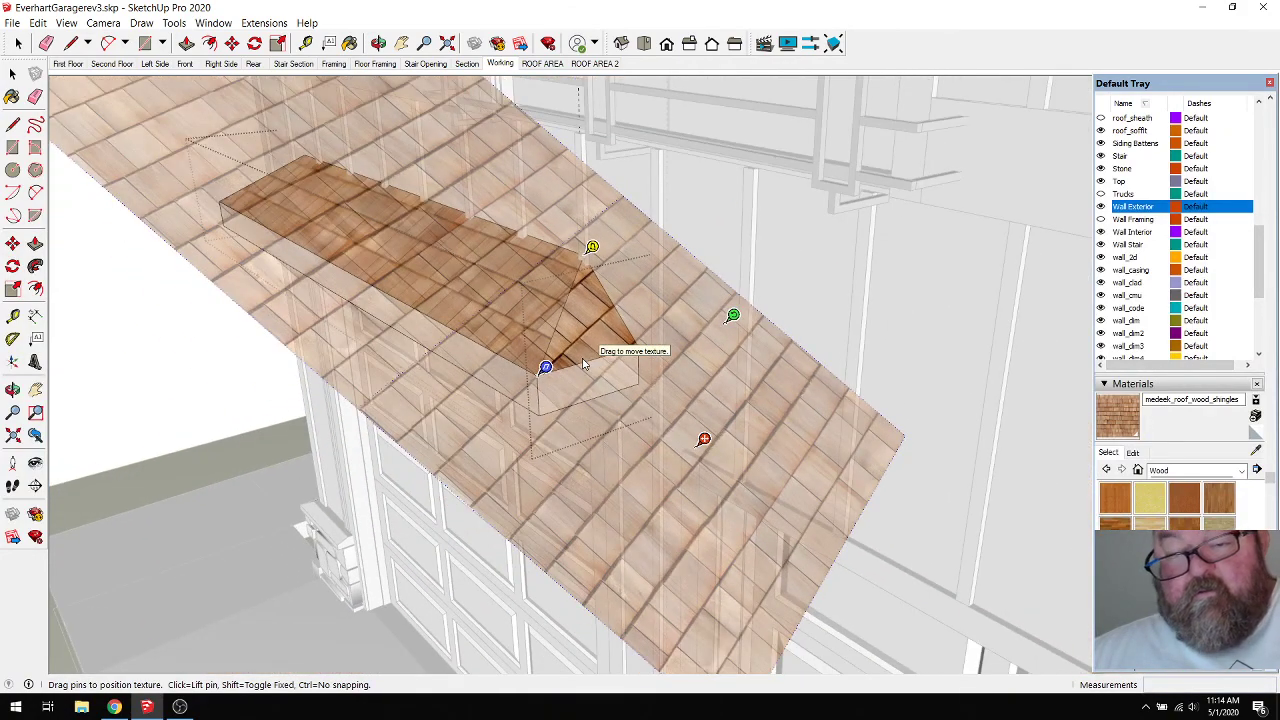
scroll(585, 365, "down", 2)
scroll(630, 350, "up", 4)
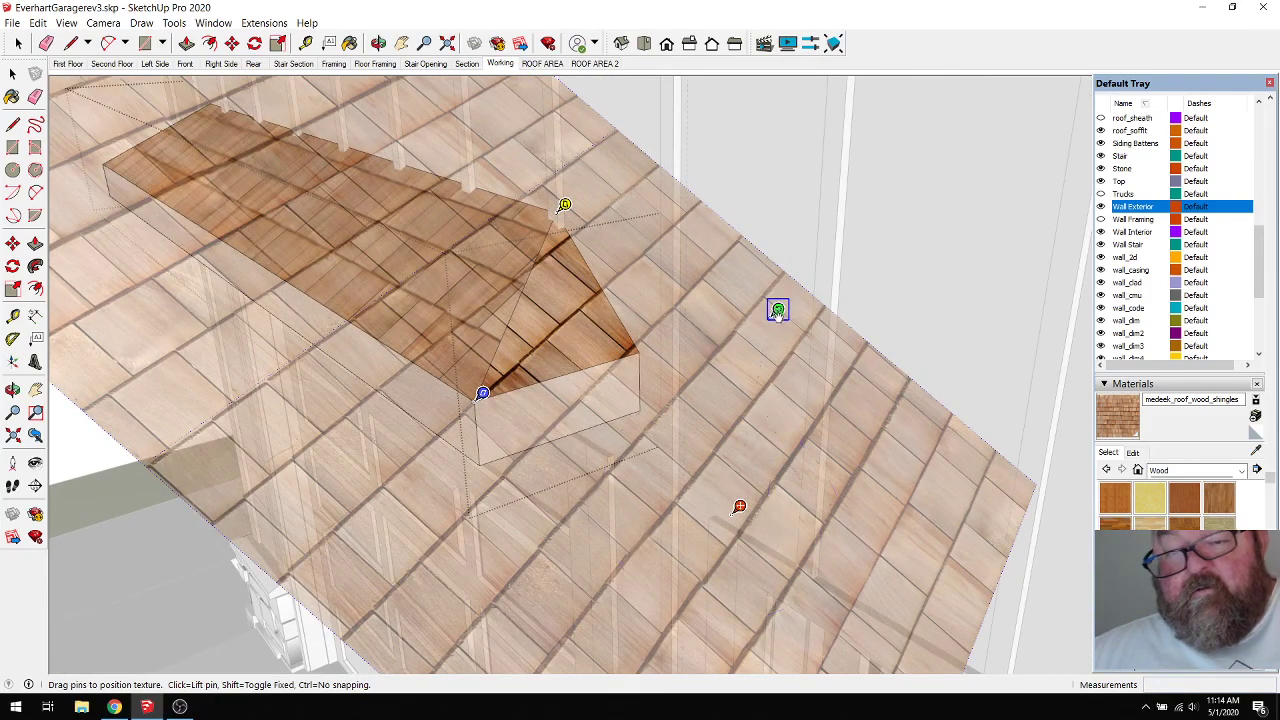
middle_click_drag(778, 312, 810, 377)
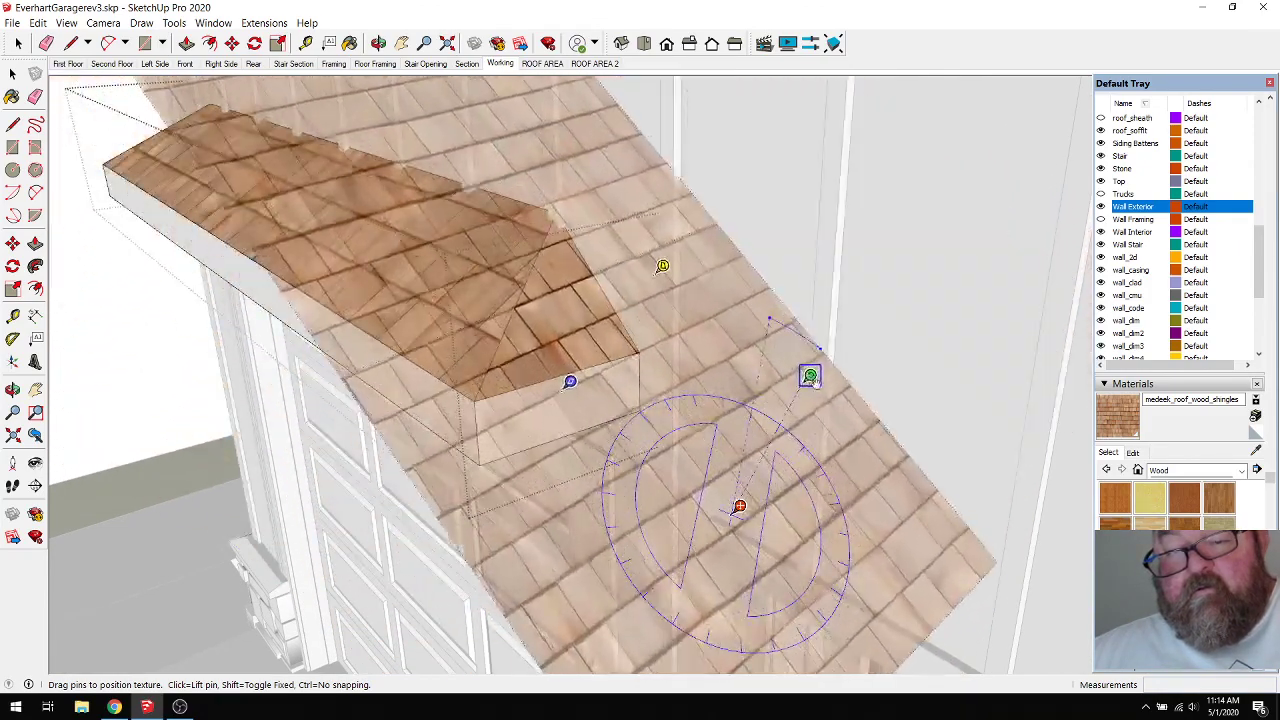
left_click_drag(810, 377, 834, 393)
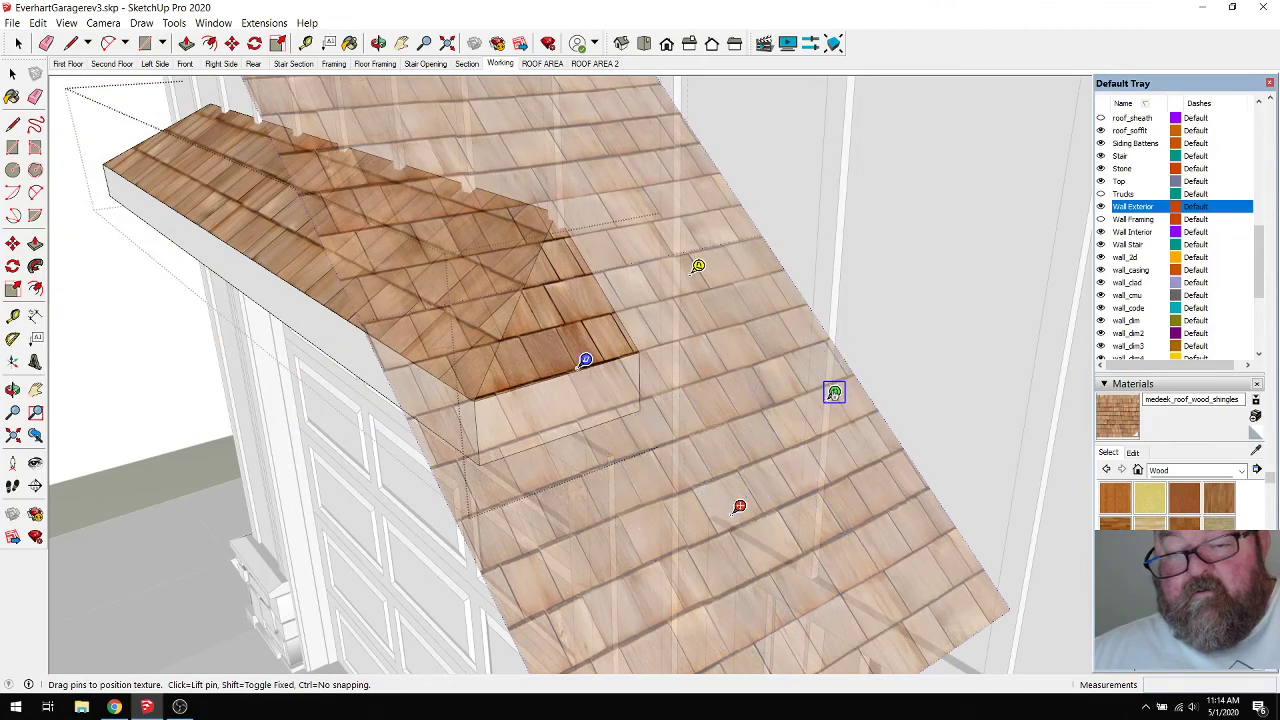
left_click(272, 376)
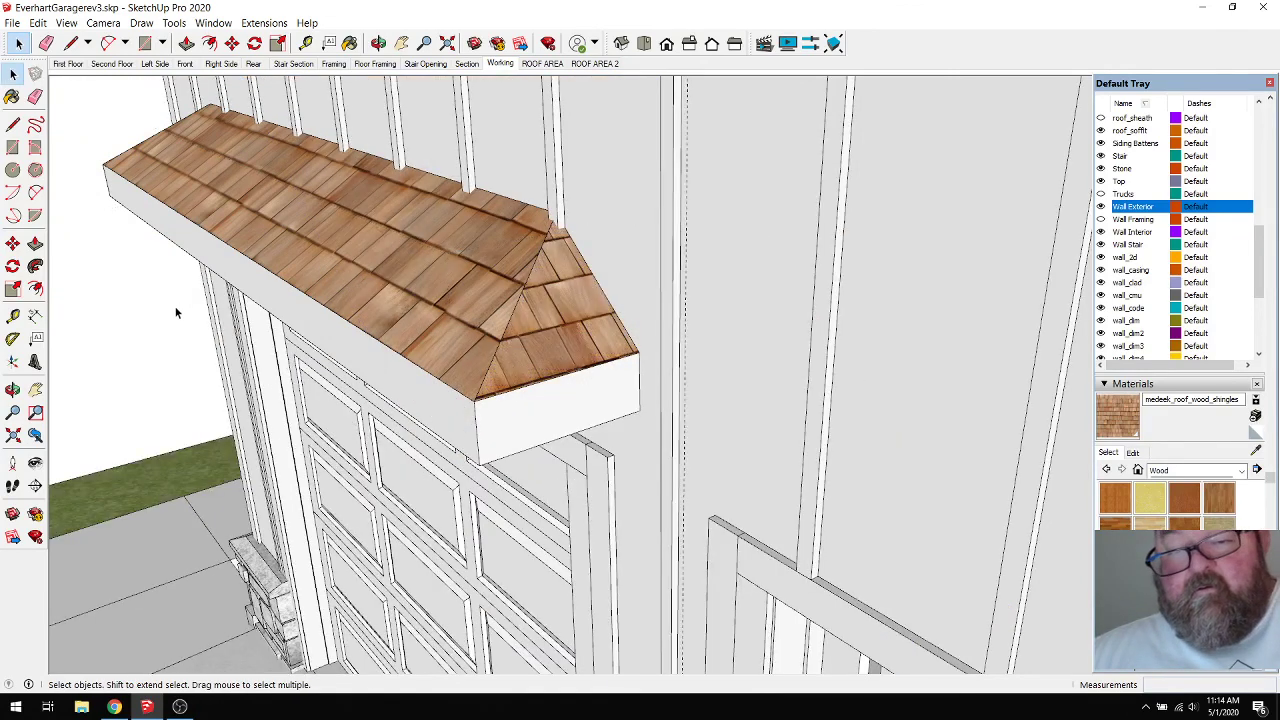
middle_click_drag(398, 362, 566, 408)
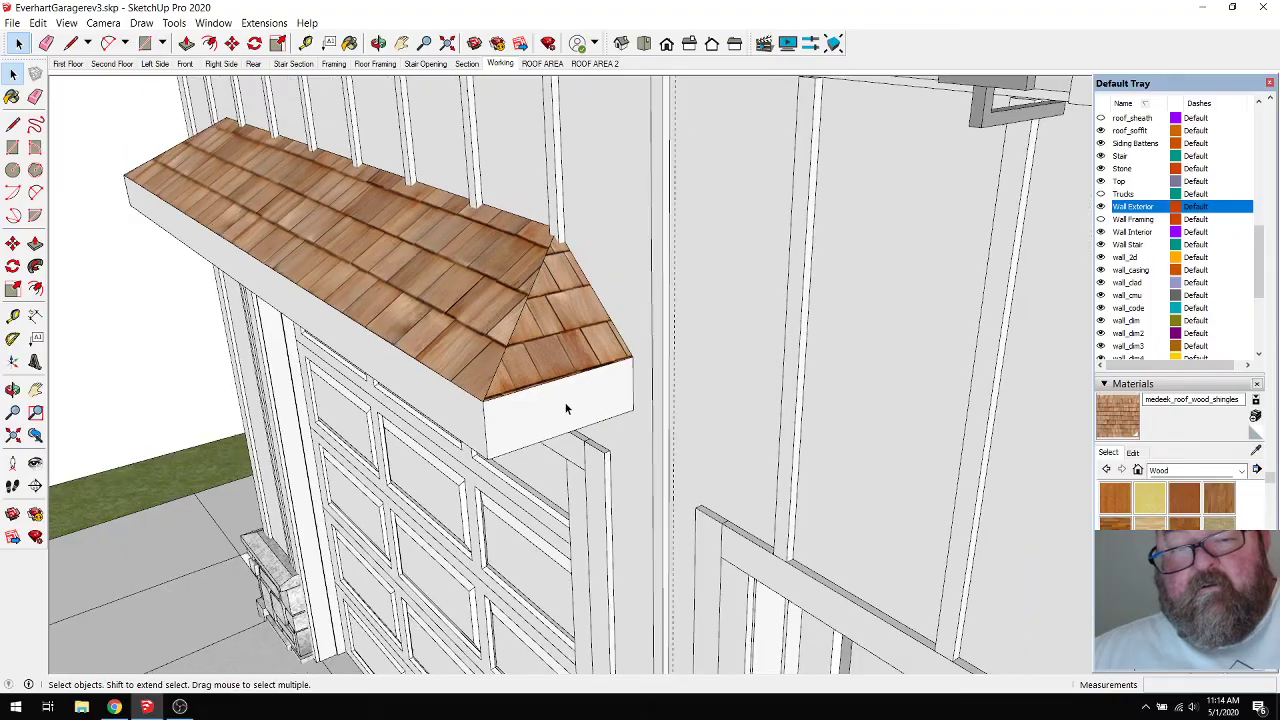
left_click(378, 43)
left_click_drag(320, 209, 508, 289)
scroll(440, 348, "up", 2)
scroll(440, 348, "down", 2)
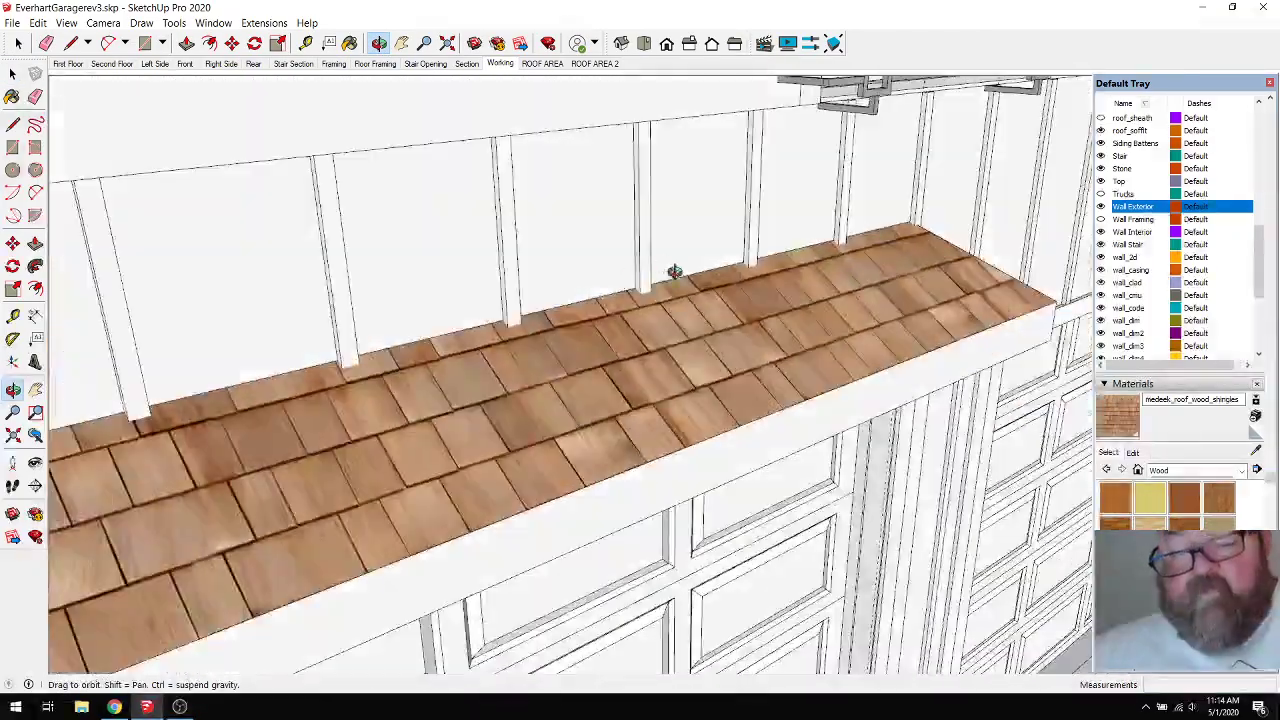
scroll(676, 277, "down", 3)
scroll(381, 426, "up", 4)
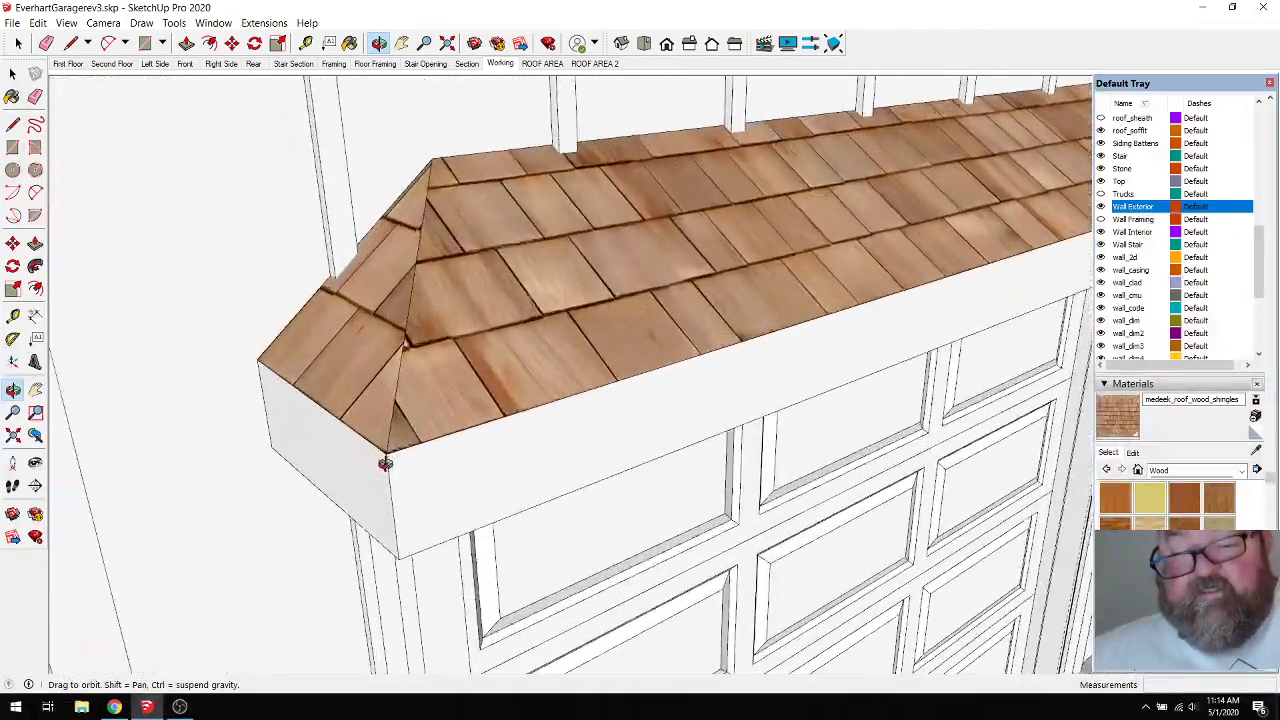
scroll(286, 424, "down", 2)
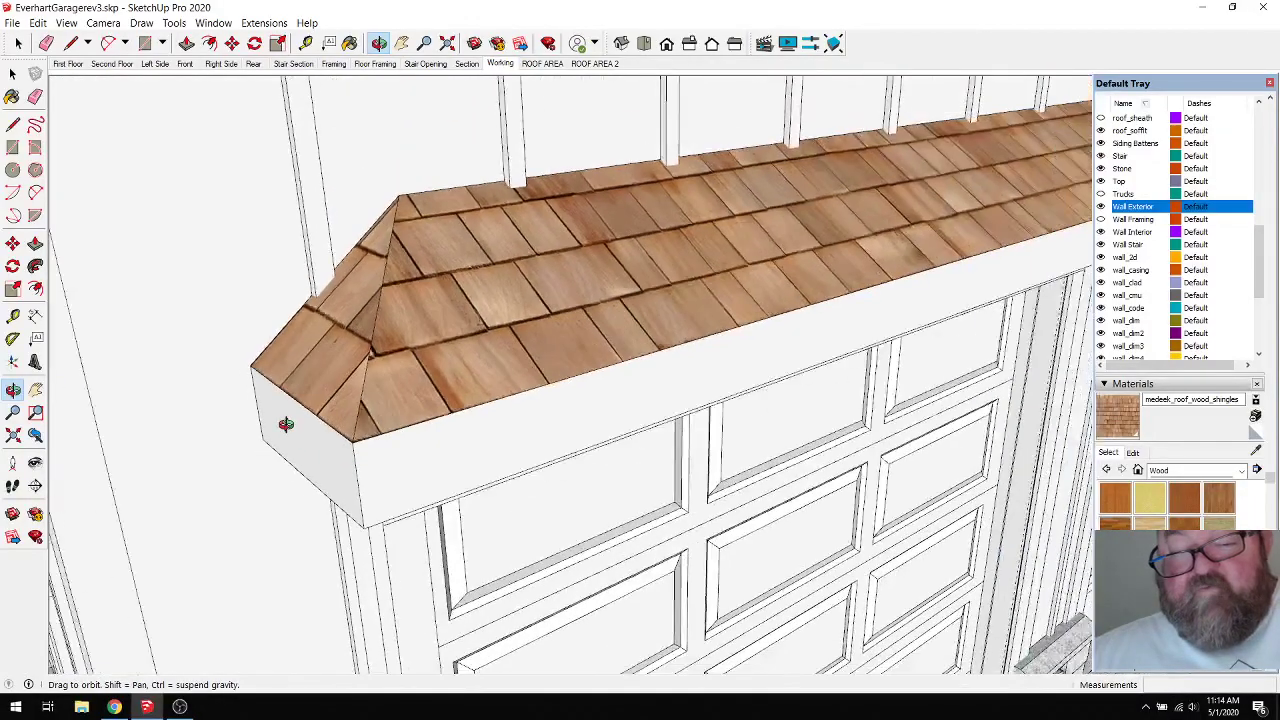
scroll(282, 421, "down", 6)
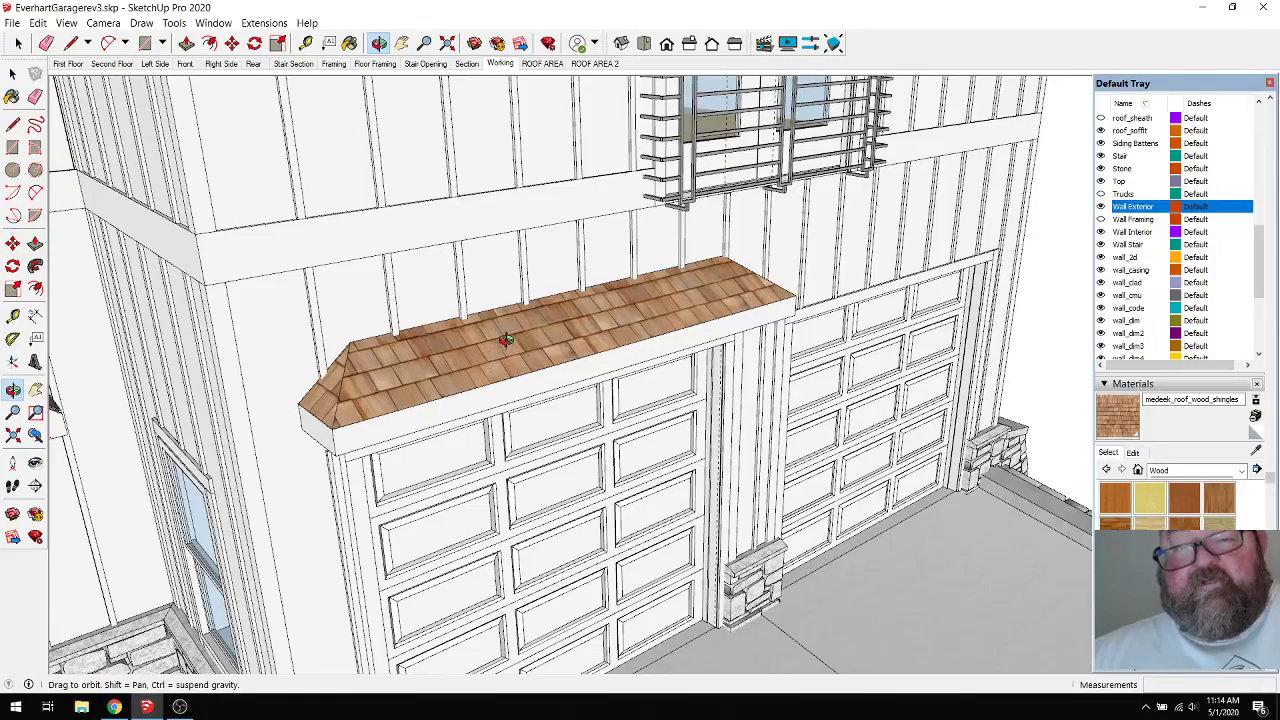
left_click_drag(507, 340, 456, 346)
left_click(18, 43)
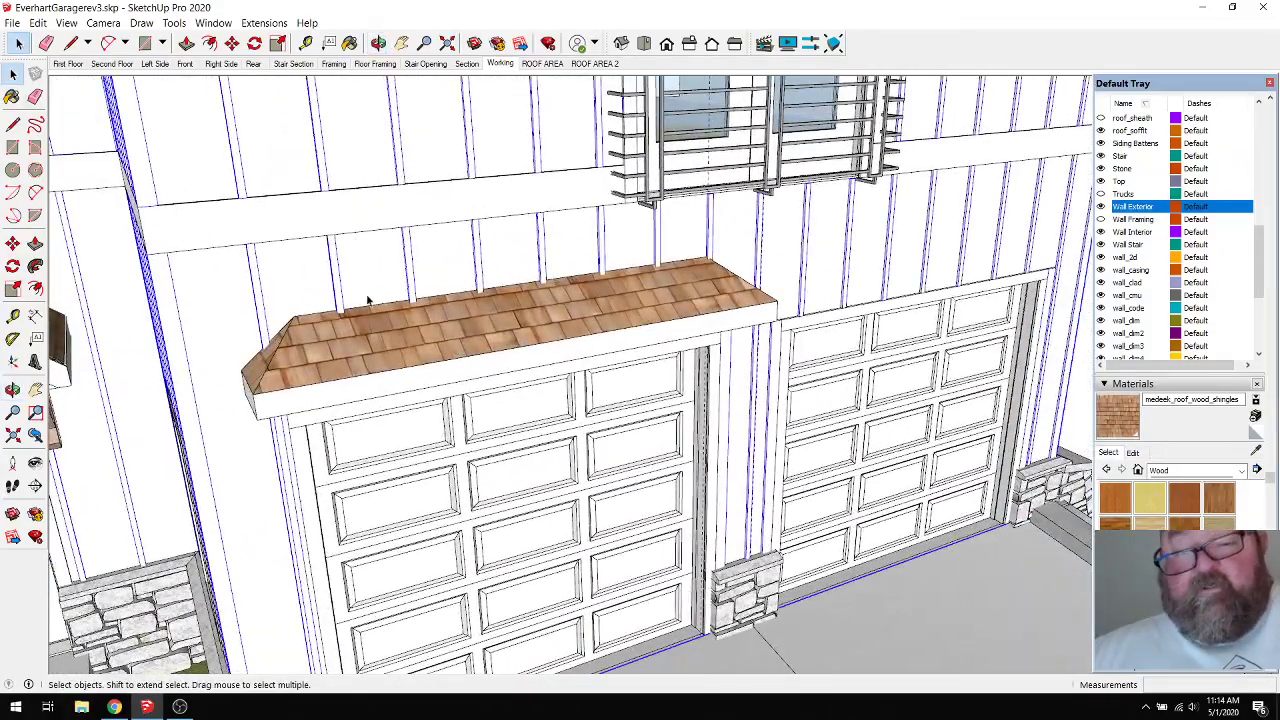
Make the shingled header group a component with definition name garageroof.
left_click(371, 362)
right_click(371, 358)
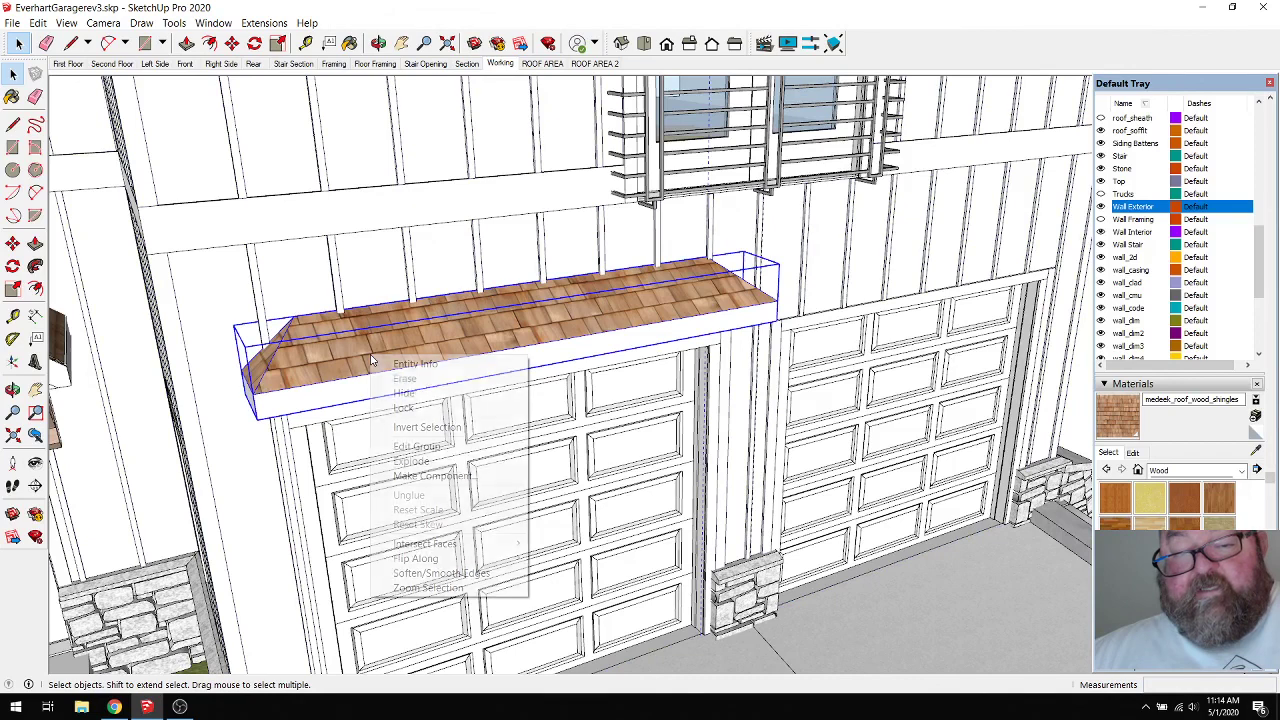
left_click(397, 476)
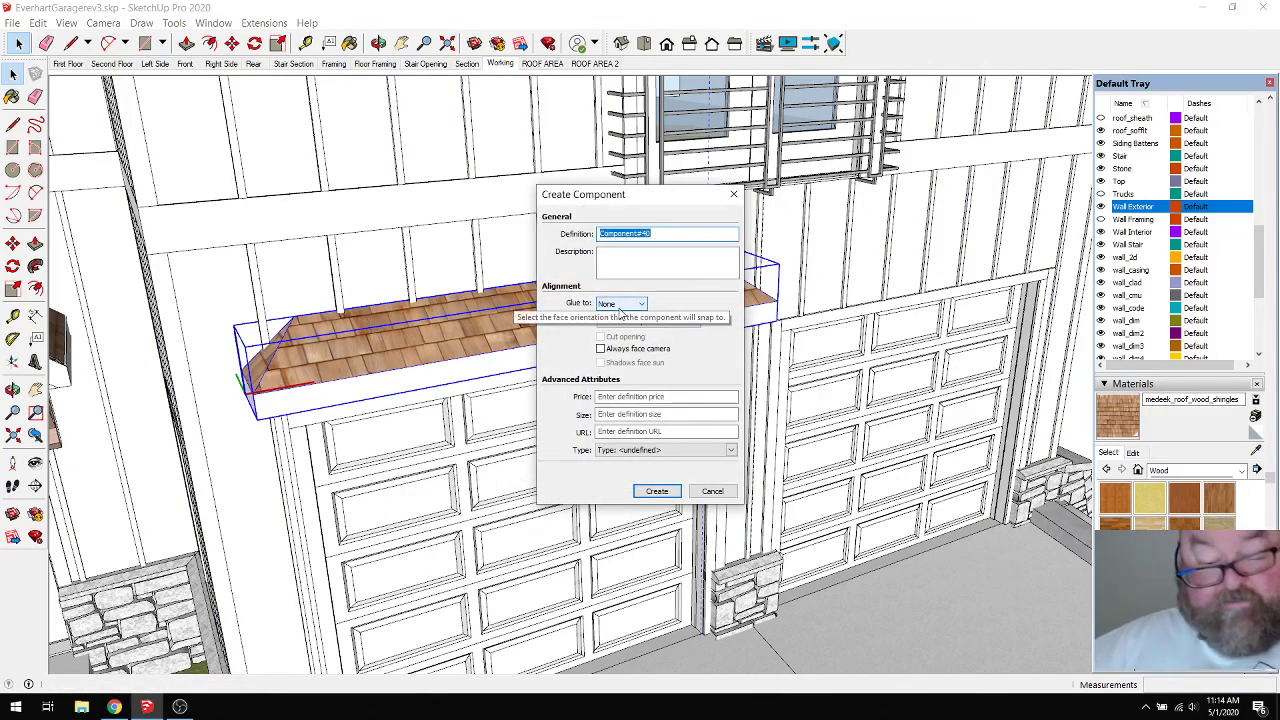
type("garageroof")
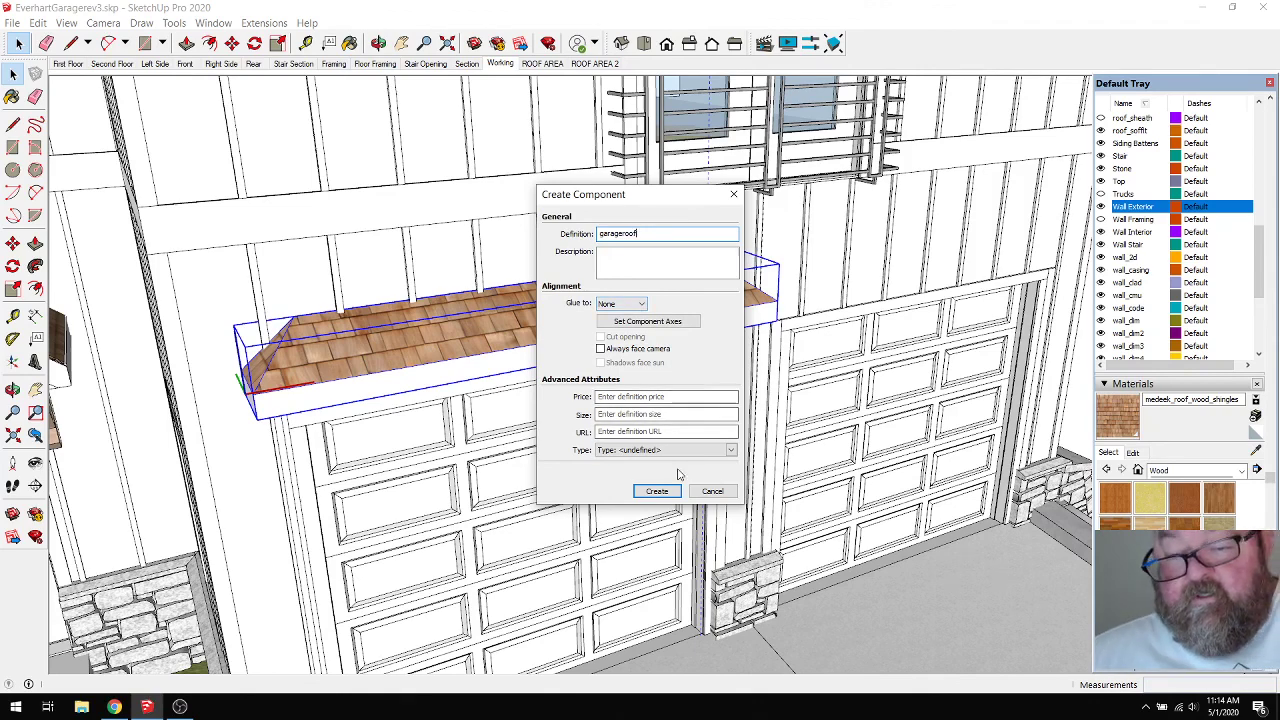
left_click(657, 491)
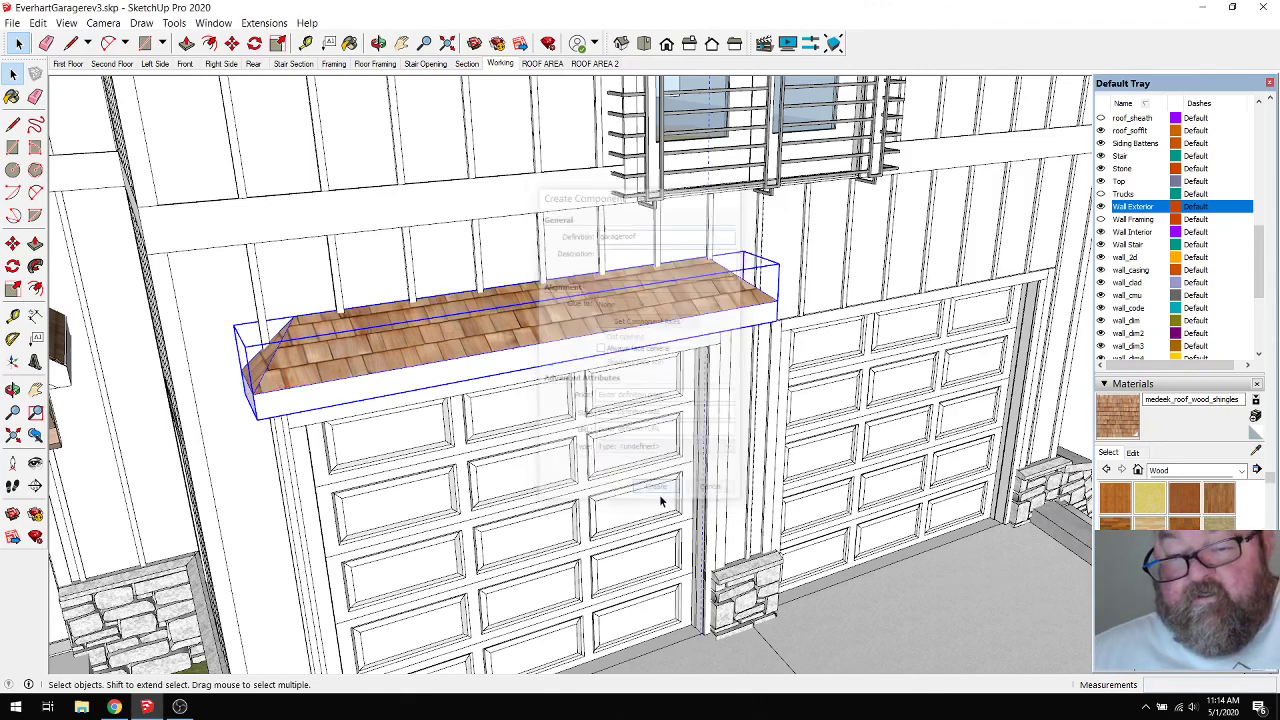
left_click(378, 43)
Copy the garageroof component with Move and Ctrl onto the right garage door.
scroll(481, 259, "down", 3)
left_click_drag(470, 300, 437, 334)
scroll(437, 334, "up", 2)
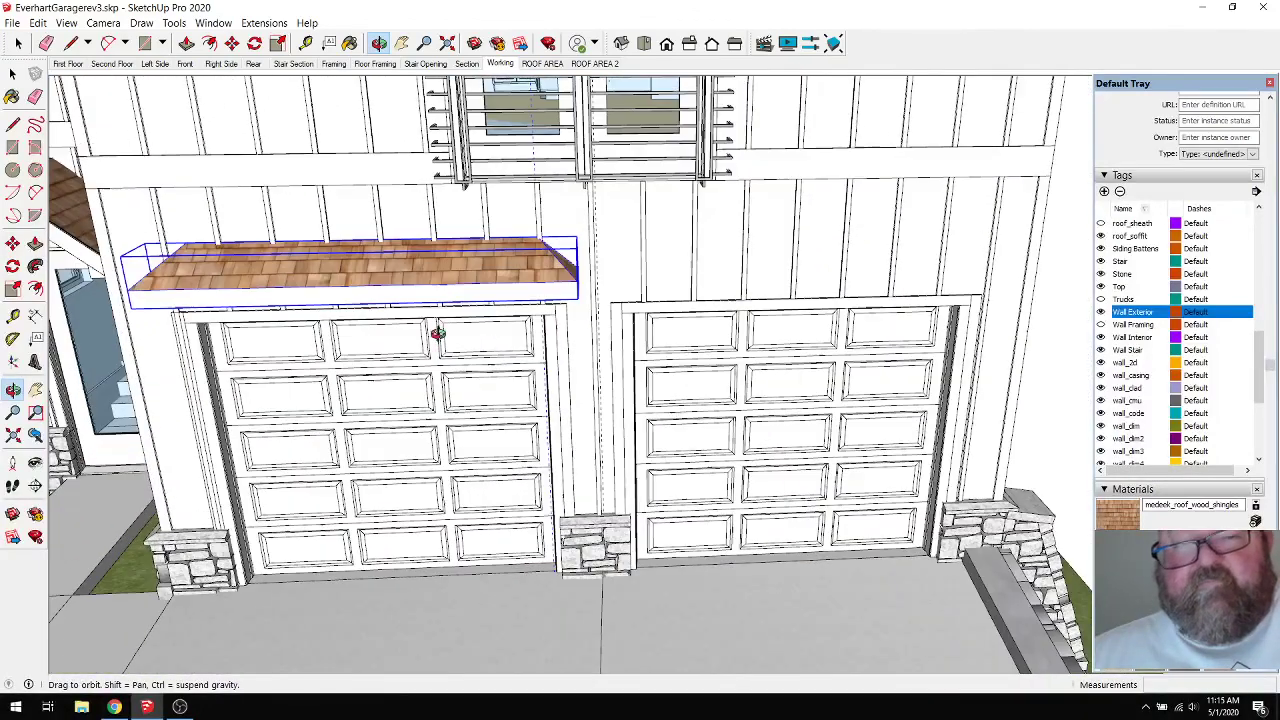
left_click(231, 43)
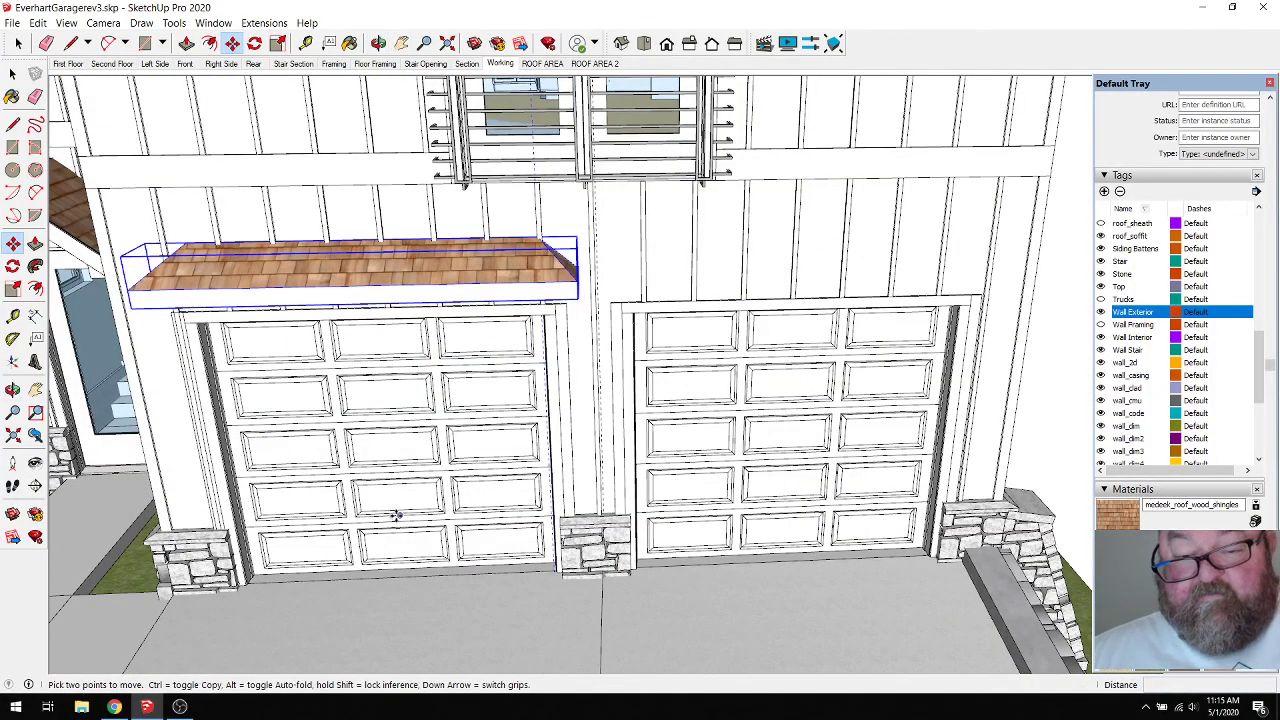
left_click(397, 516)
key("ctrl")
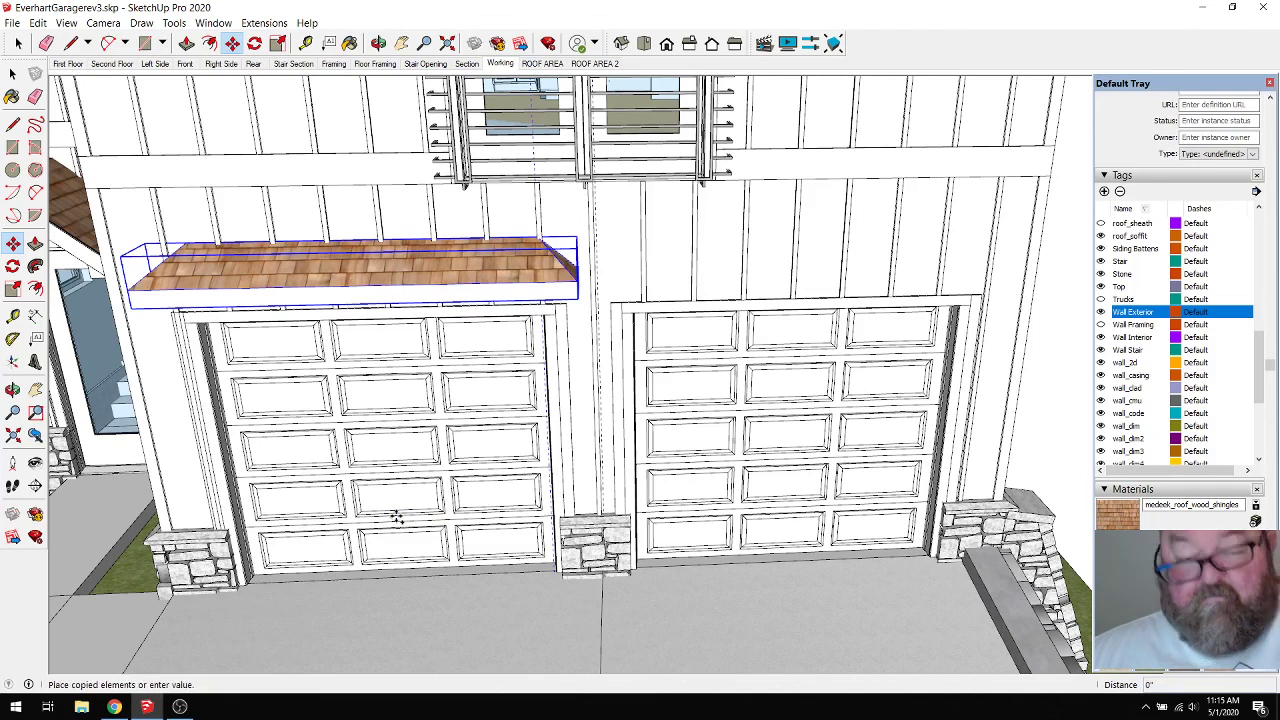
left_click(789, 502)
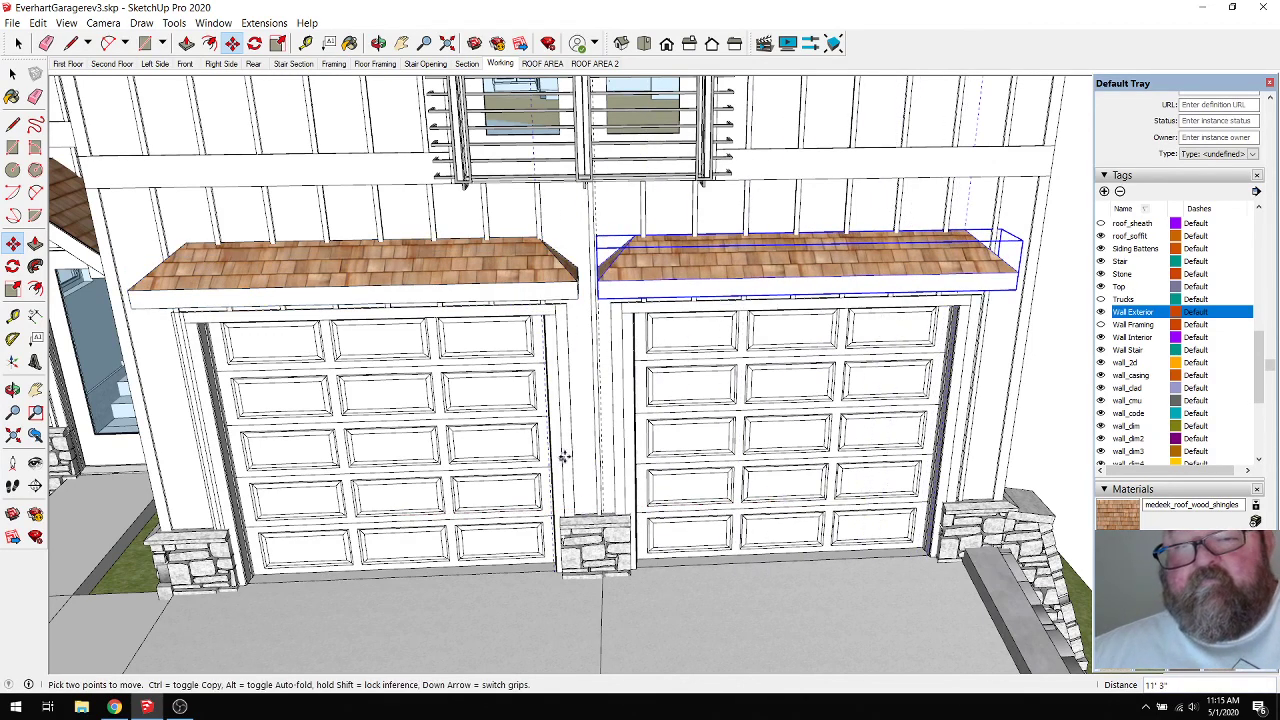
Orbit to view the whole garage front and clear the selection.
scroll(564, 456, "down", 2)
left_click(378, 43)
left_click_drag(400, 238, 422, 274)
key("space")
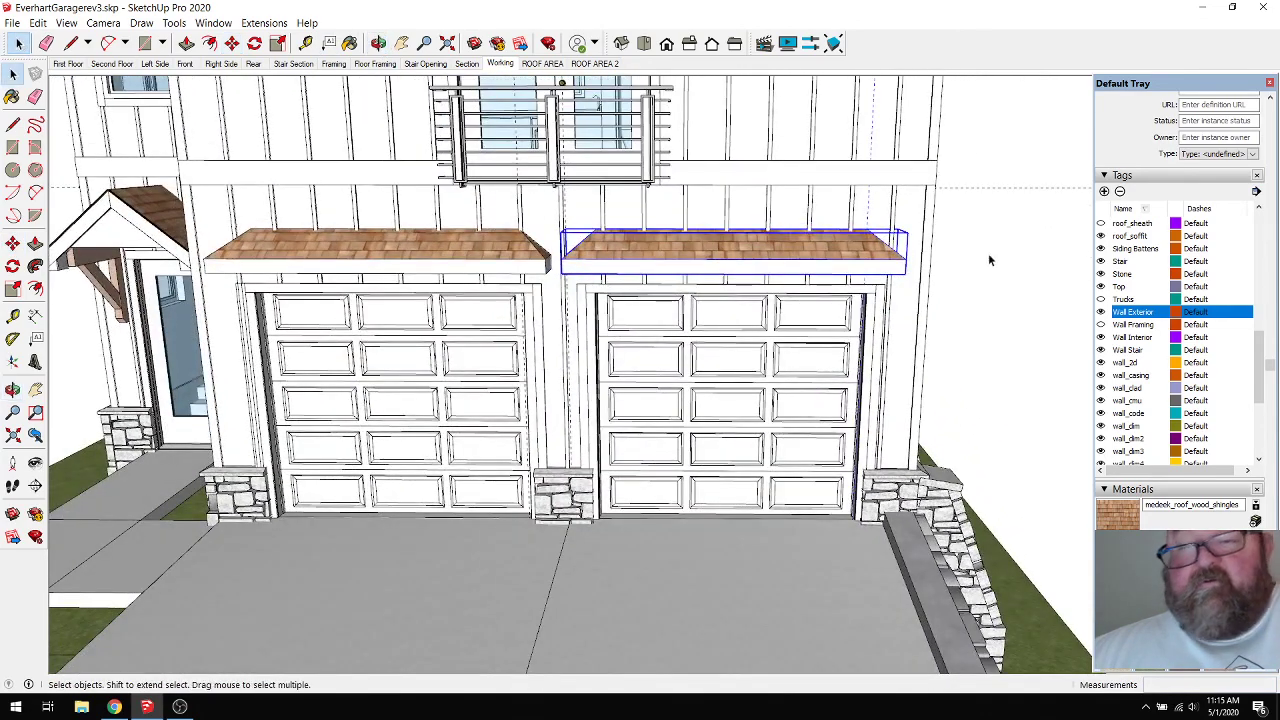
left_click(989, 257)
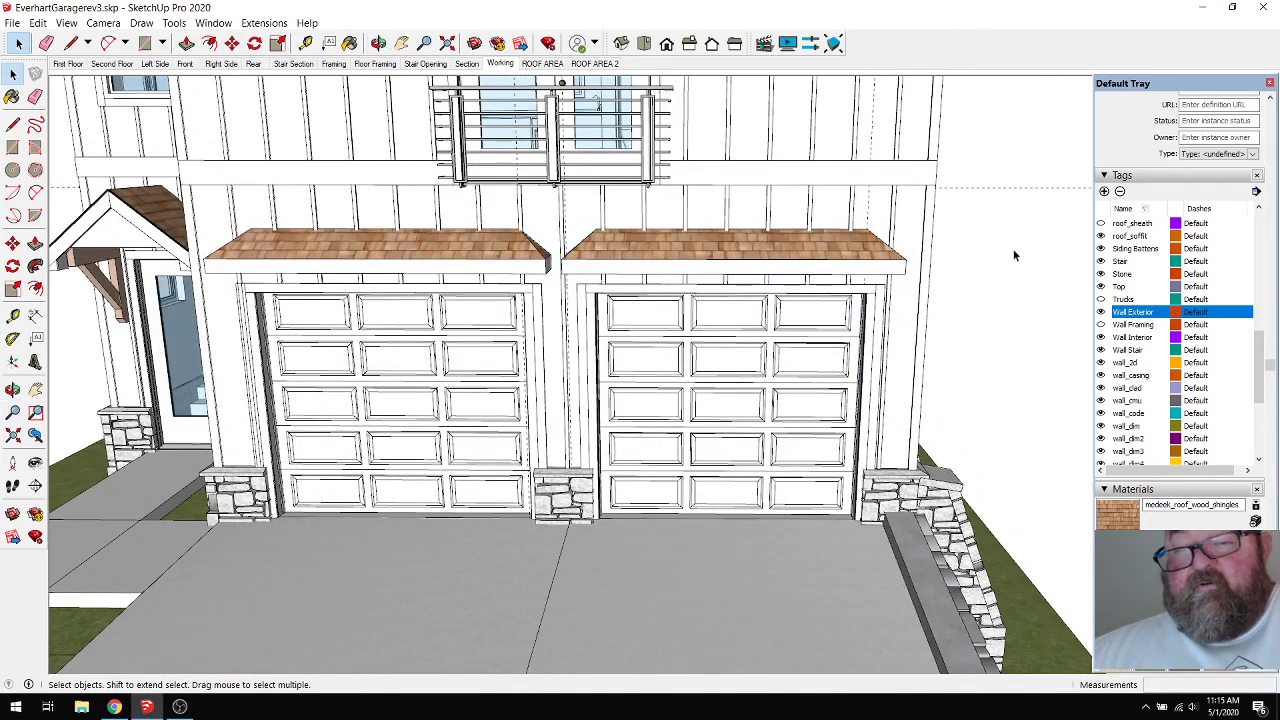
left_click(378, 43)
left_click_drag(500, 200, 609, 237)
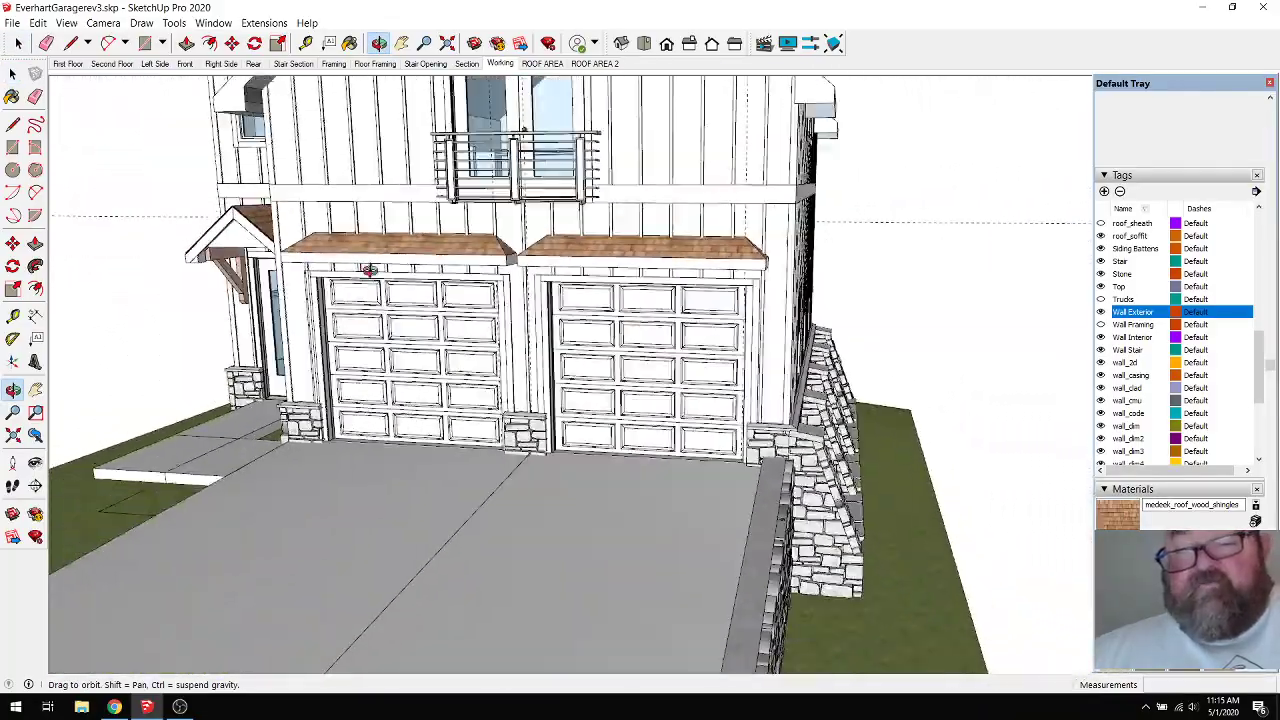
left_click_drag(370, 270, 586, 396)
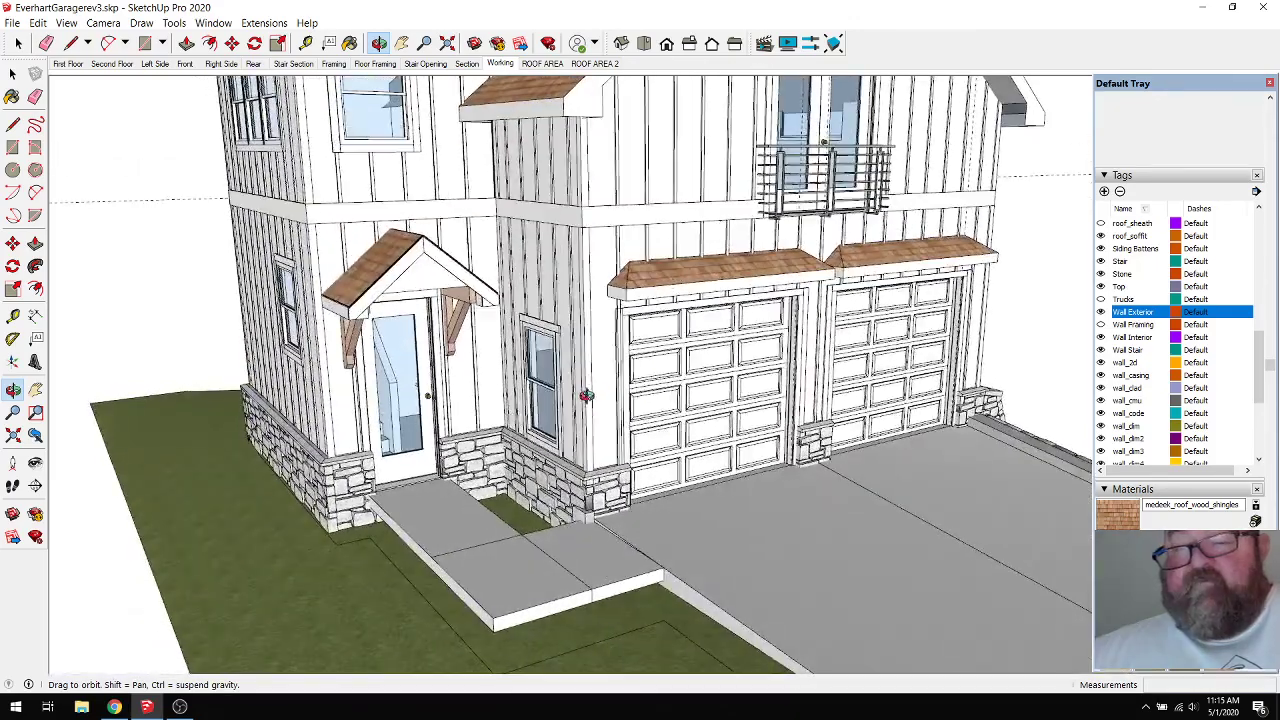
scroll(548, 376, "down", 5)
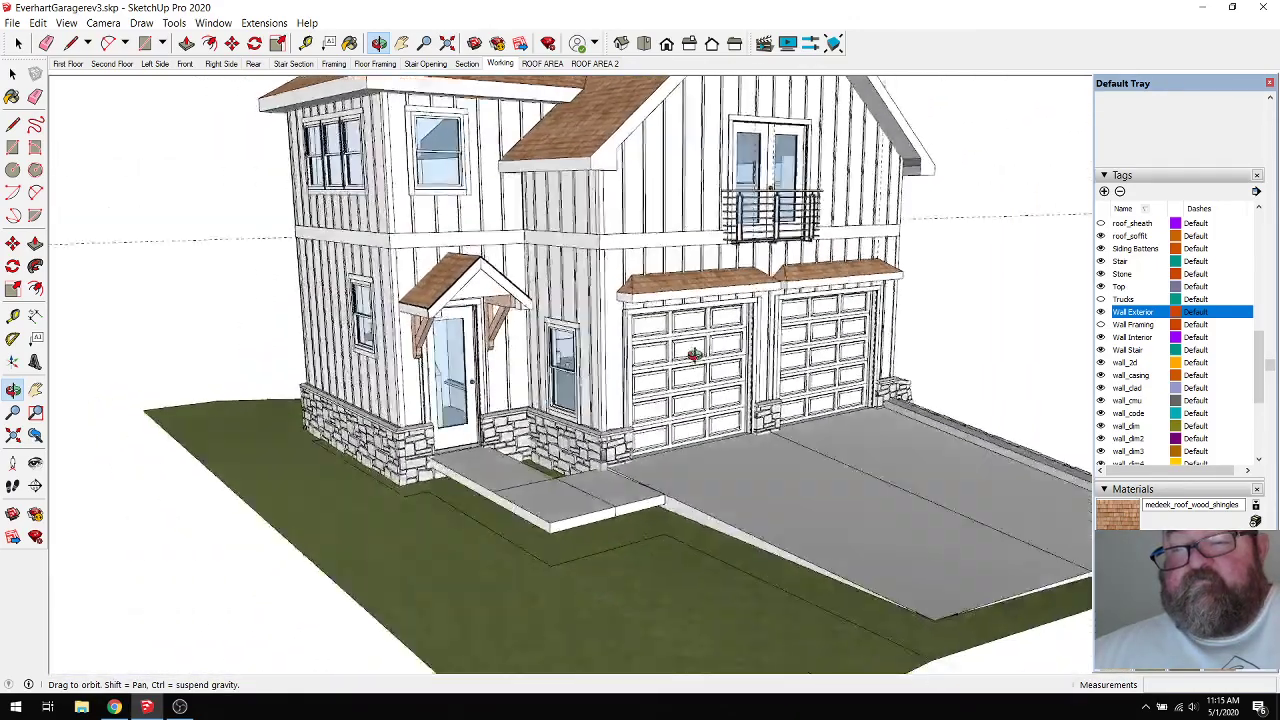
scroll(736, 331, "up", 4)
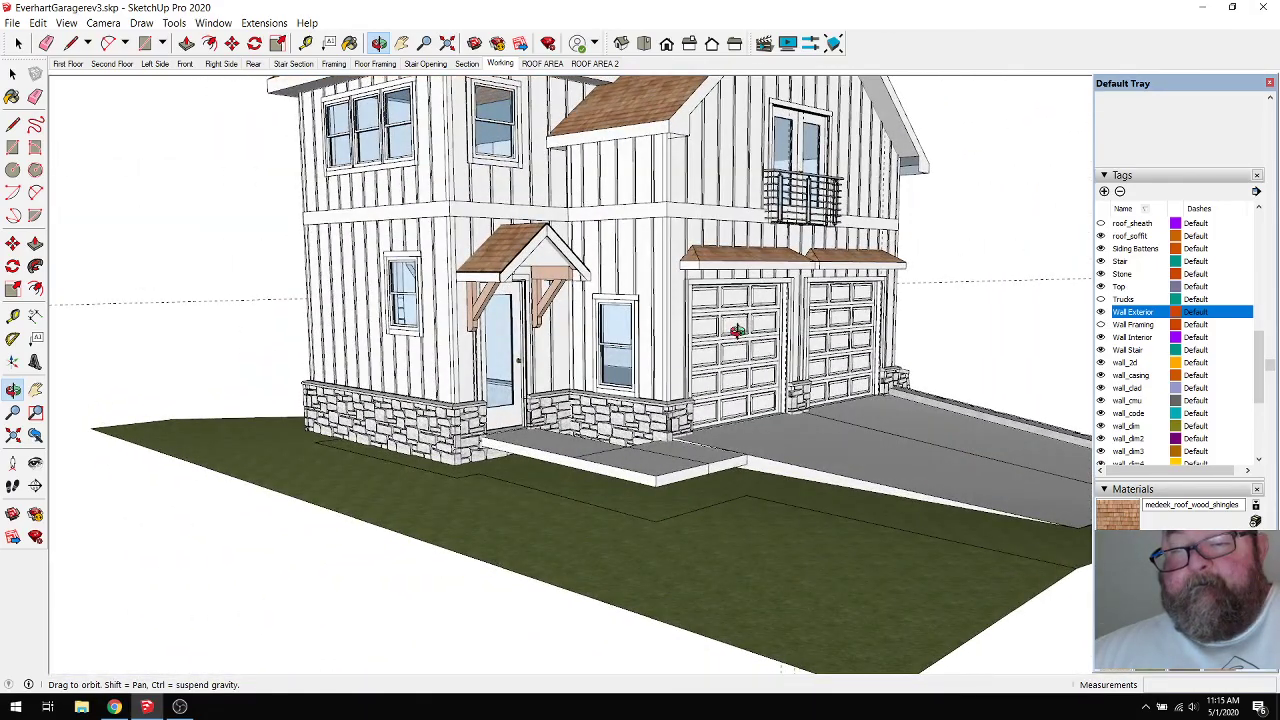
scroll(736, 331, "down", 3)
scroll(663, 363, "up", 1)
scroll(478, 342, "up", 4)
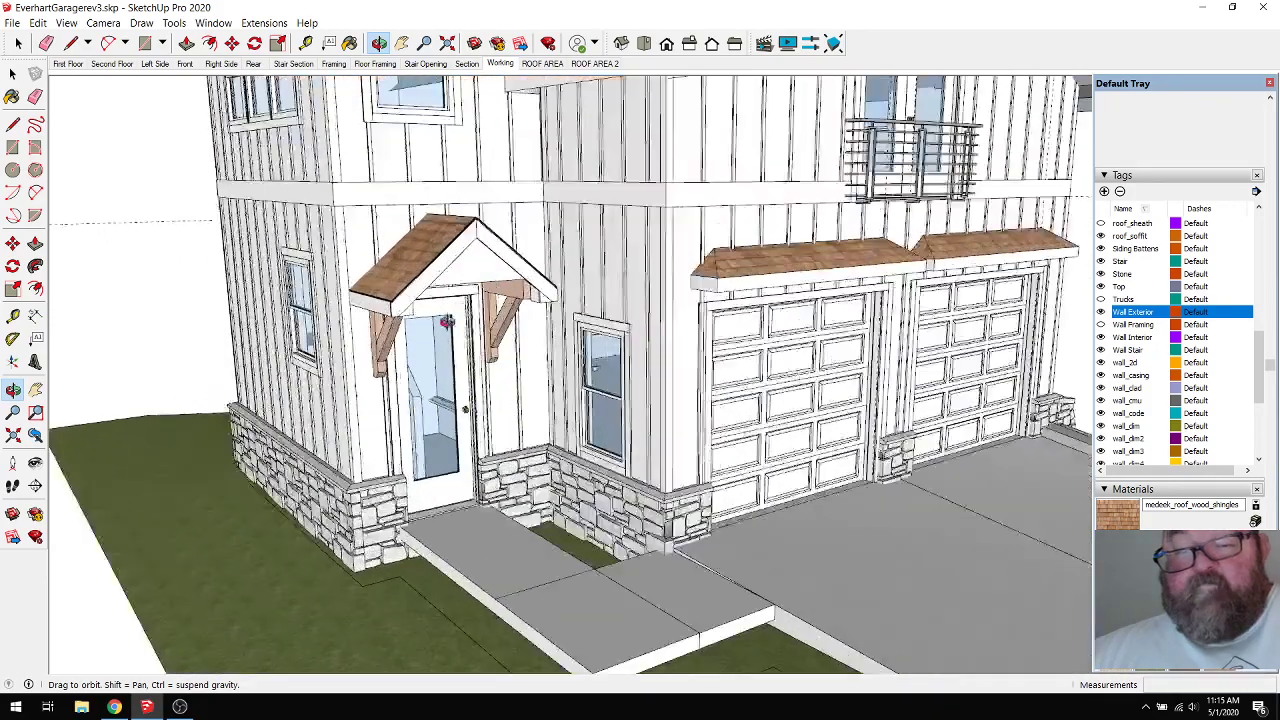
scroll(447, 320, "up", 5)
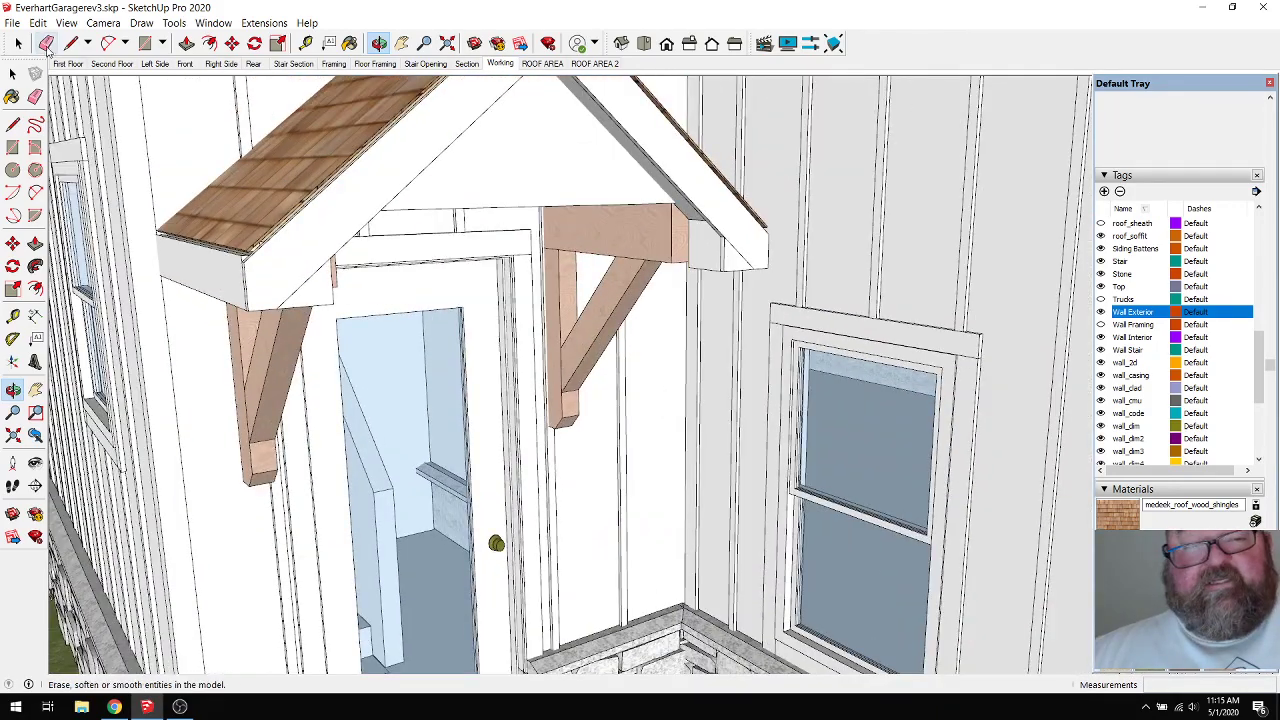
Sample Wood Veneer 02 from a porch bracket and show its Edit colour settings.
left_click(17, 43)
left_click(350, 43)
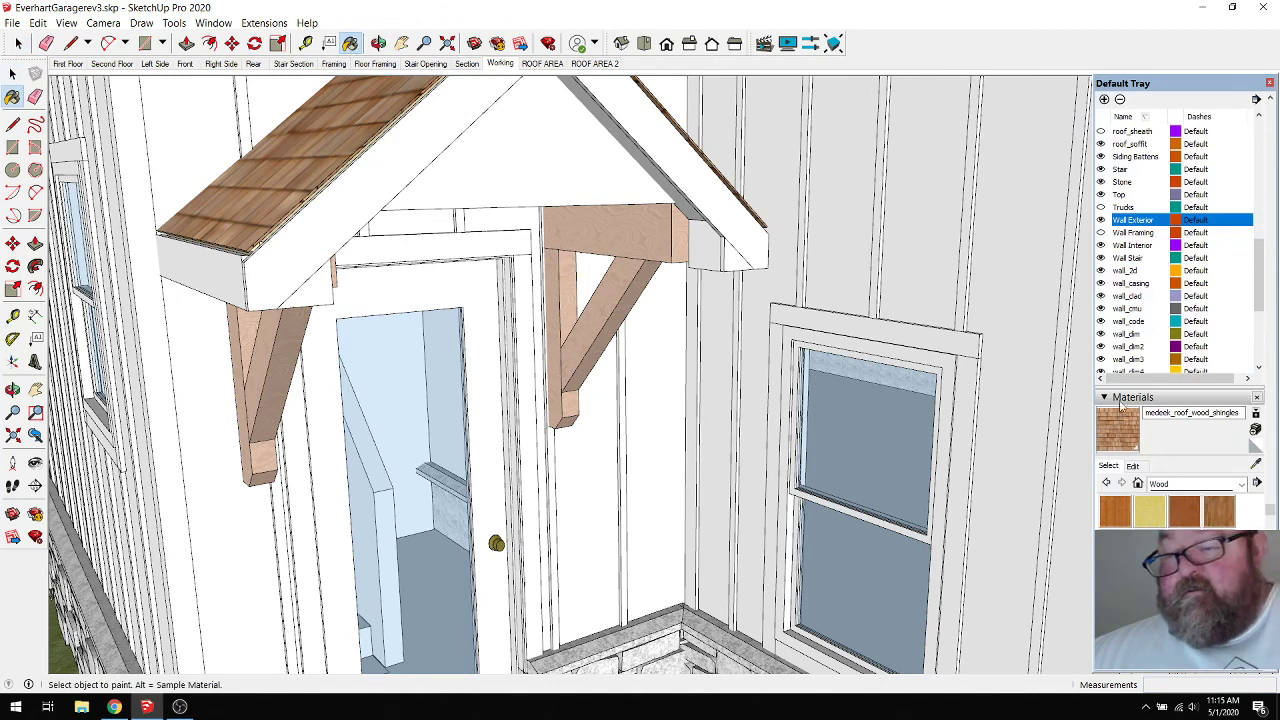
left_click(1254, 465)
left_click(589, 216)
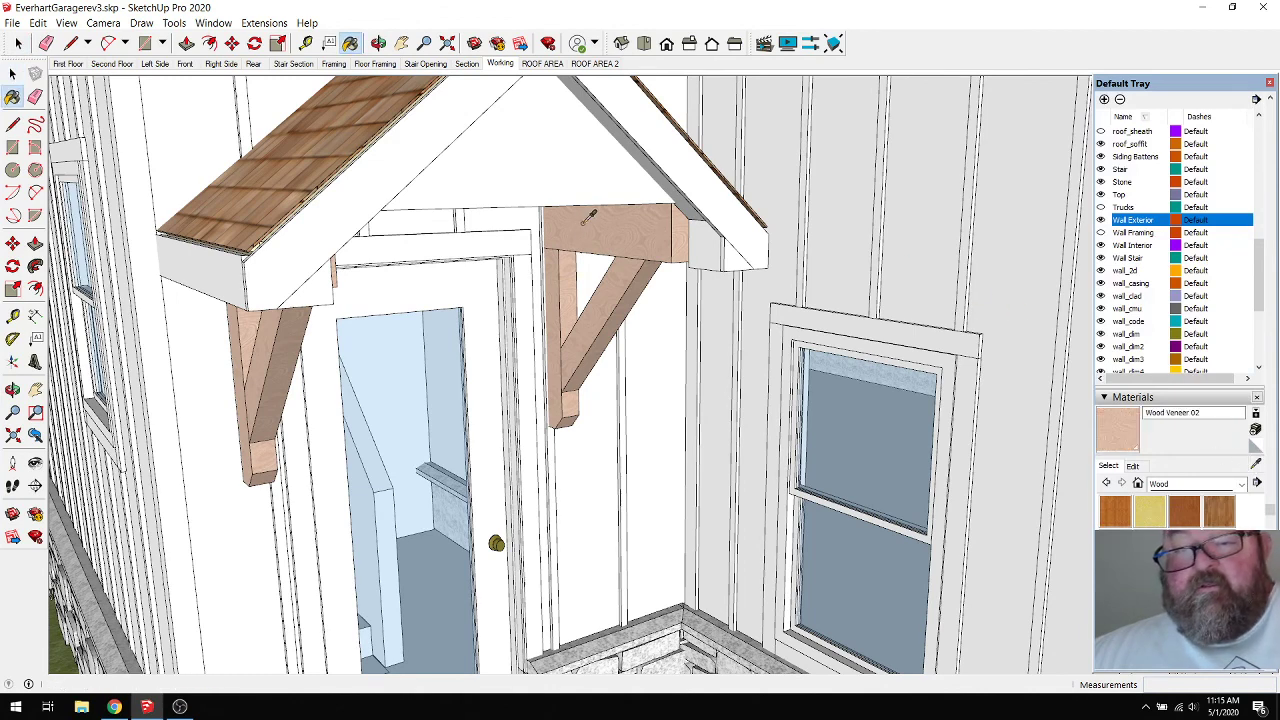
left_click(1133, 466)
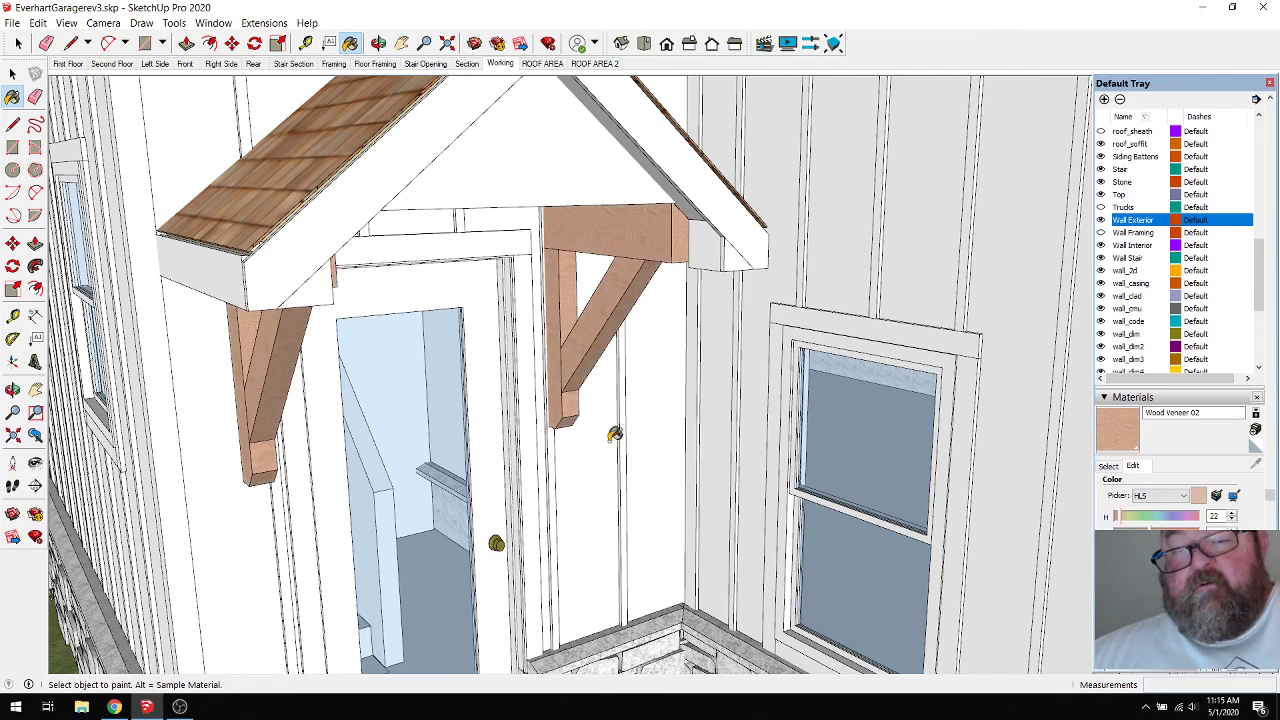
scroll(615, 434, "down", 3)
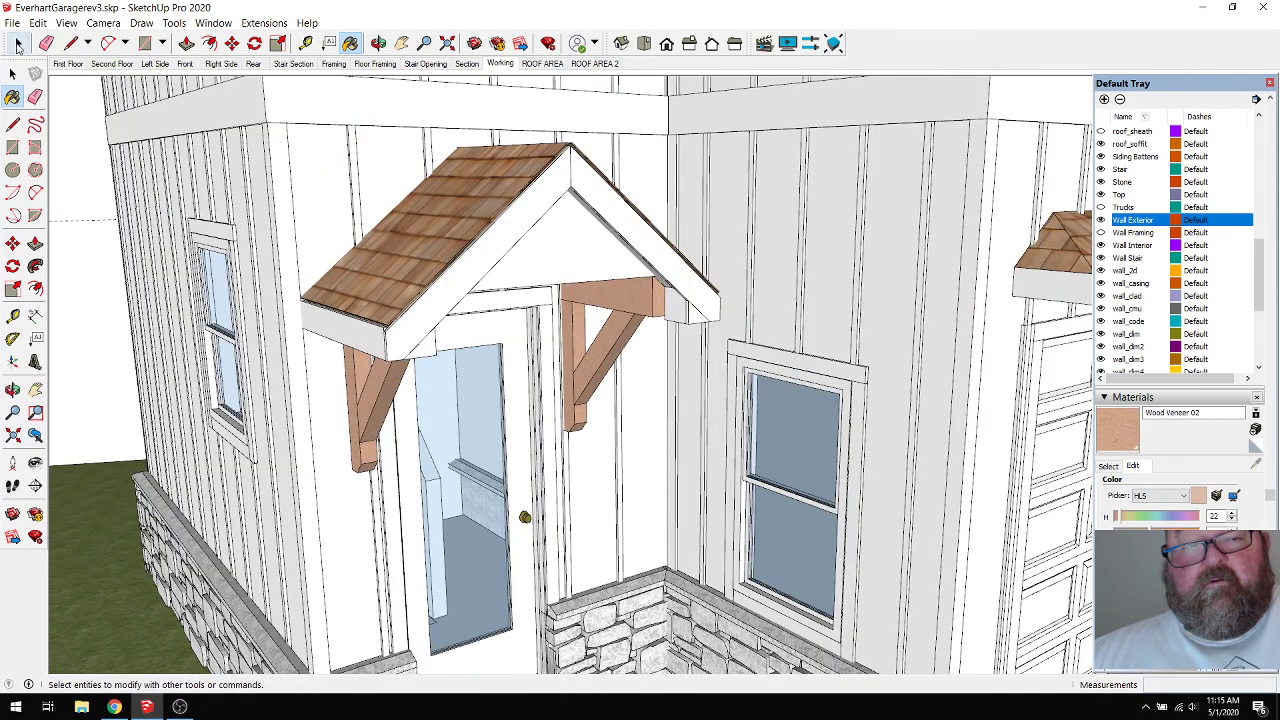
Orbit and zoom out to show the house's left side.
left_click(18, 43)
scroll(116, 248, "down", 8)
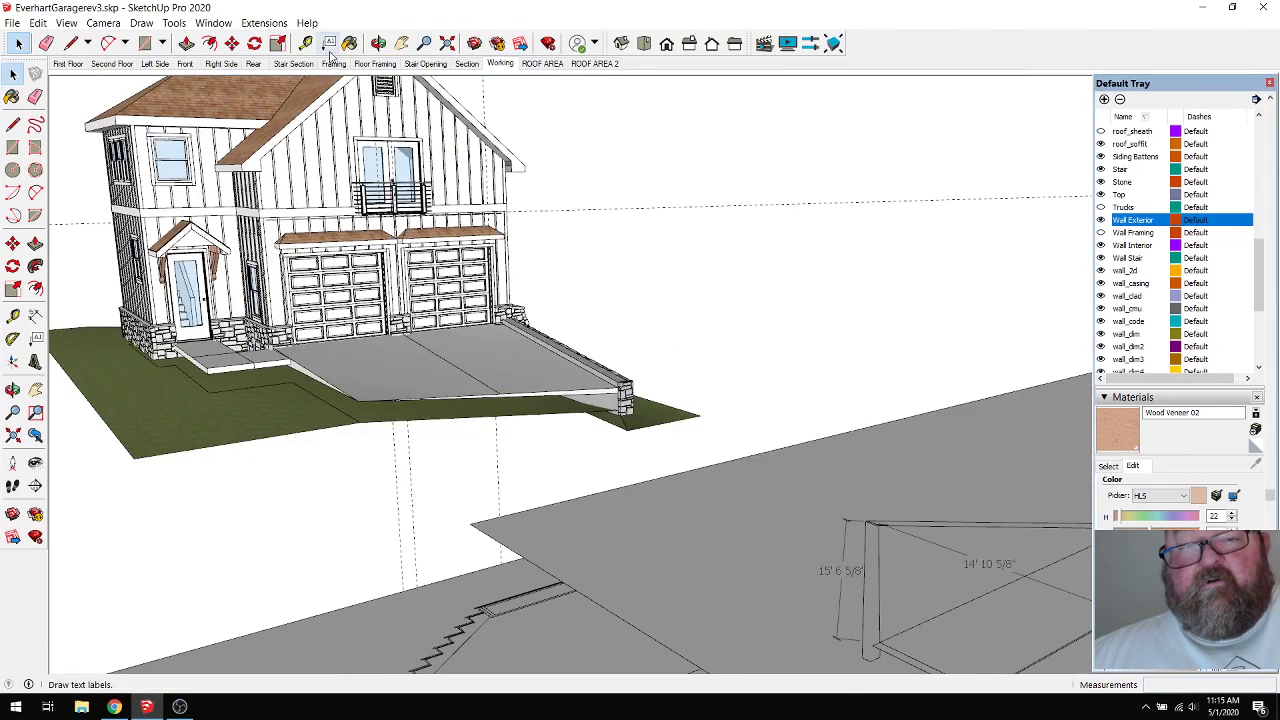
left_click(381, 45)
scroll(512, 295, "down", 2)
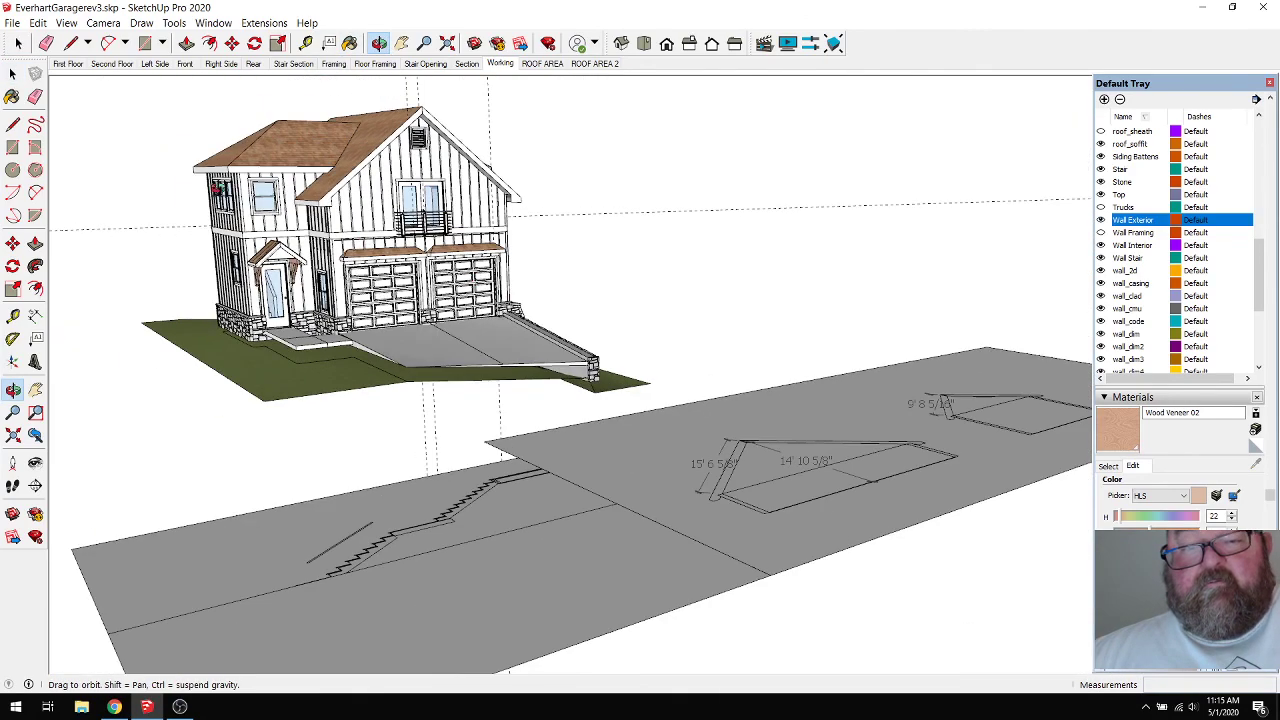
left_click_drag(218, 189, 346, 250)
scroll(185, 345, "up", 3)
scroll(185, 345, "up", 2)
Zoom in and out on the finished garage model.
scroll(205, 332, "down", 4)
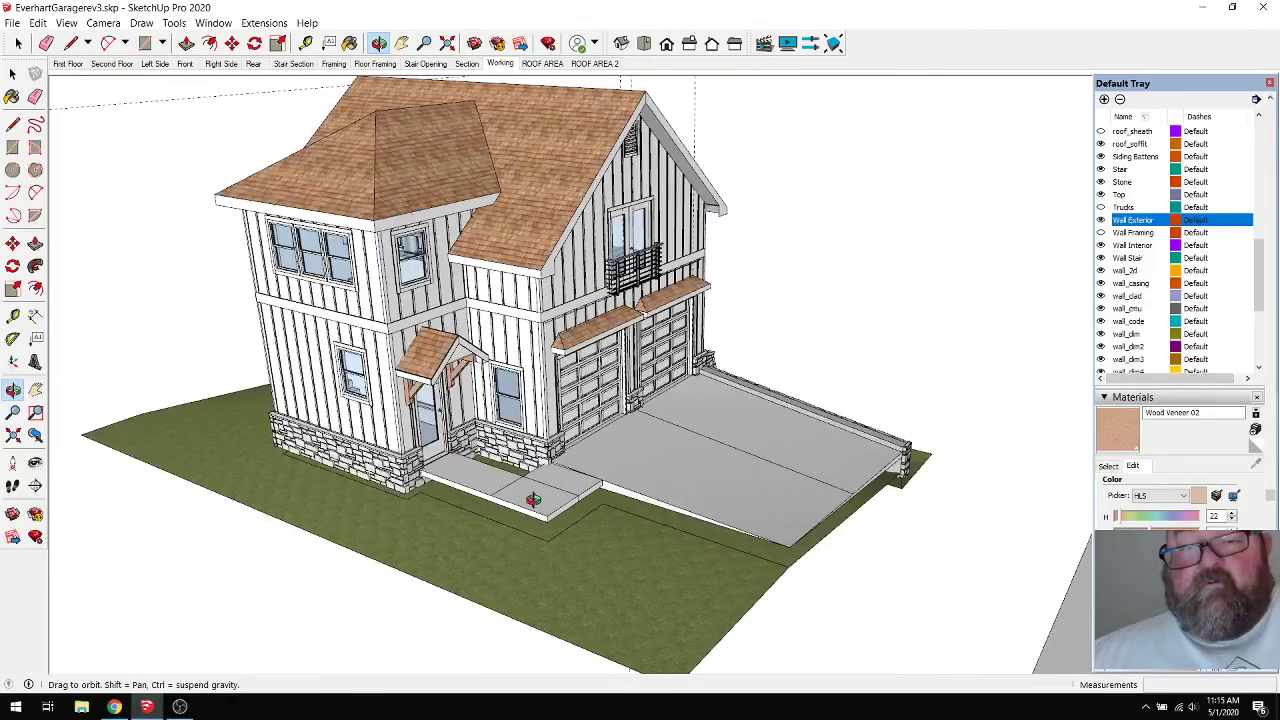
scroll(401, 312, "up", 2)
scroll(401, 312, "up", 4)
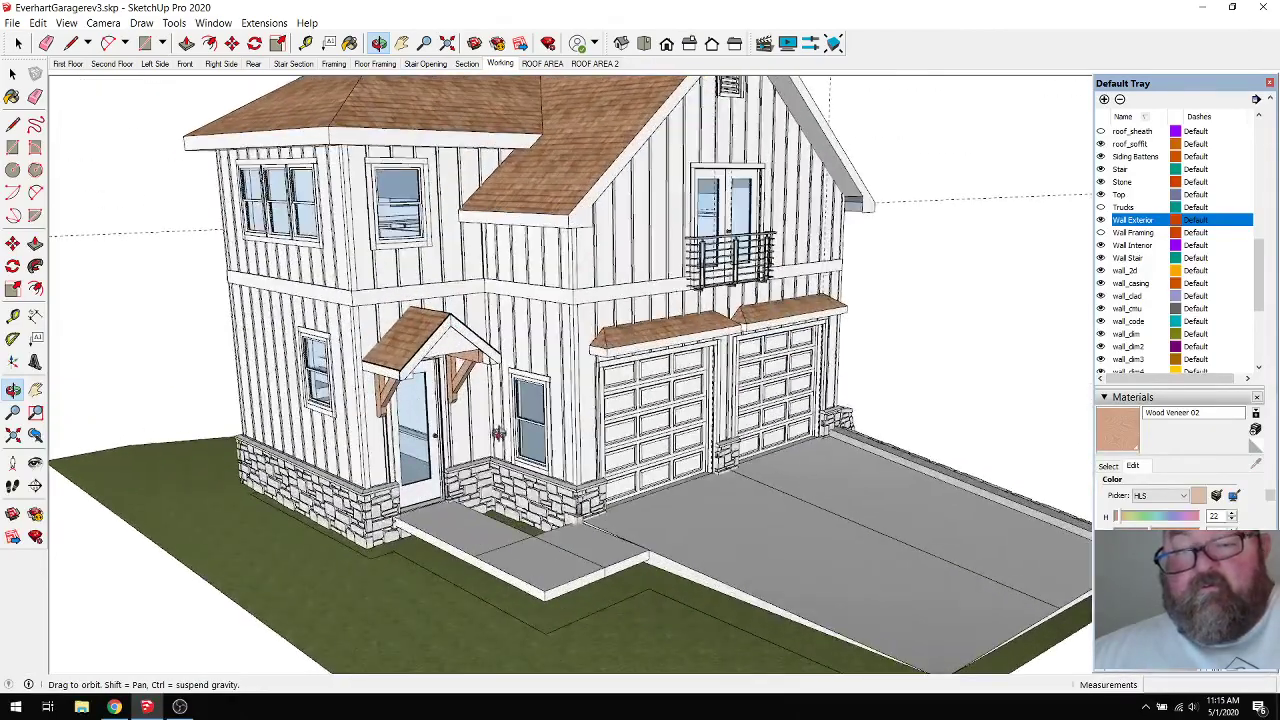
scroll(528, 283, "down", 3)
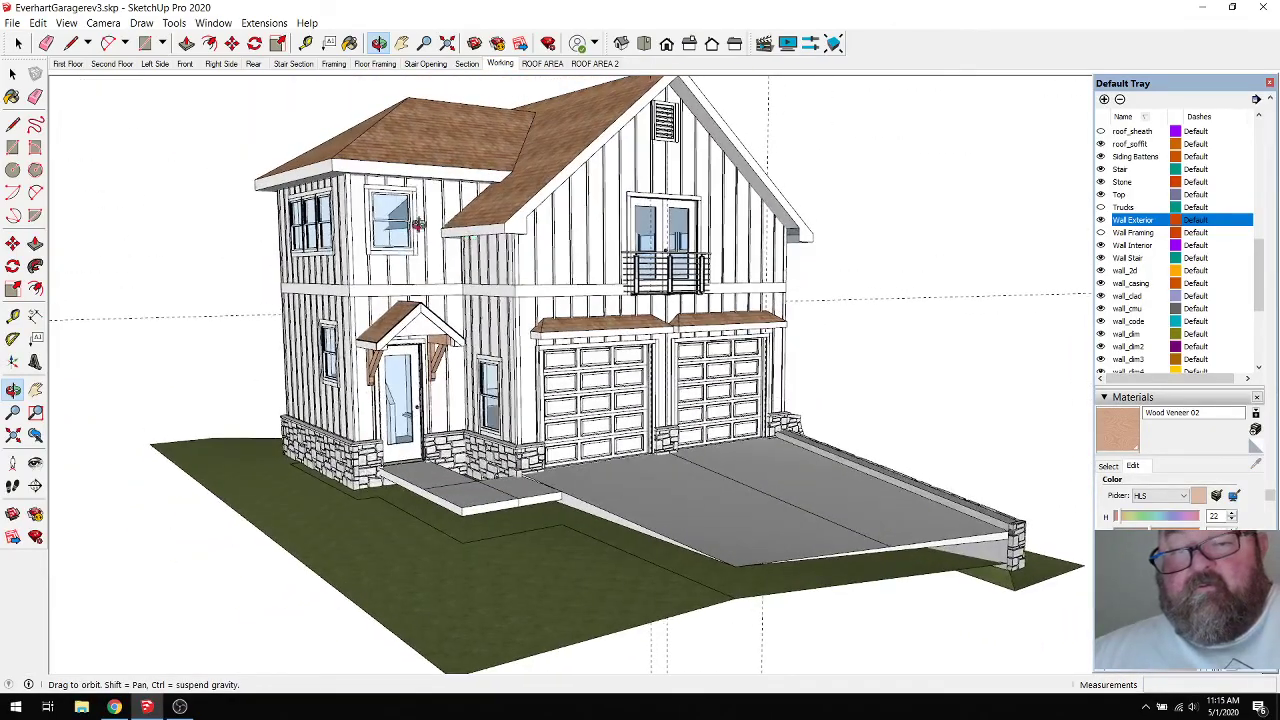
scroll(410, 220, "up", 5)
scroll(540, 422, "down", 3)
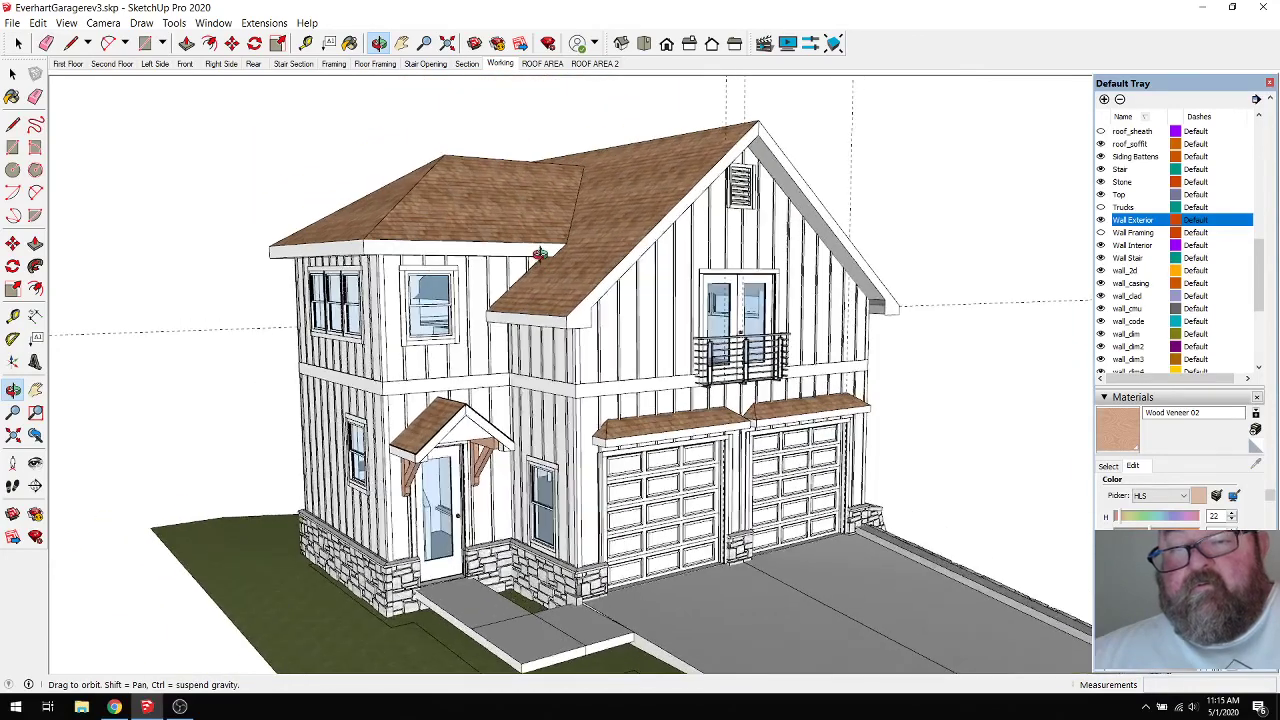
scroll(589, 376, "down", 2)
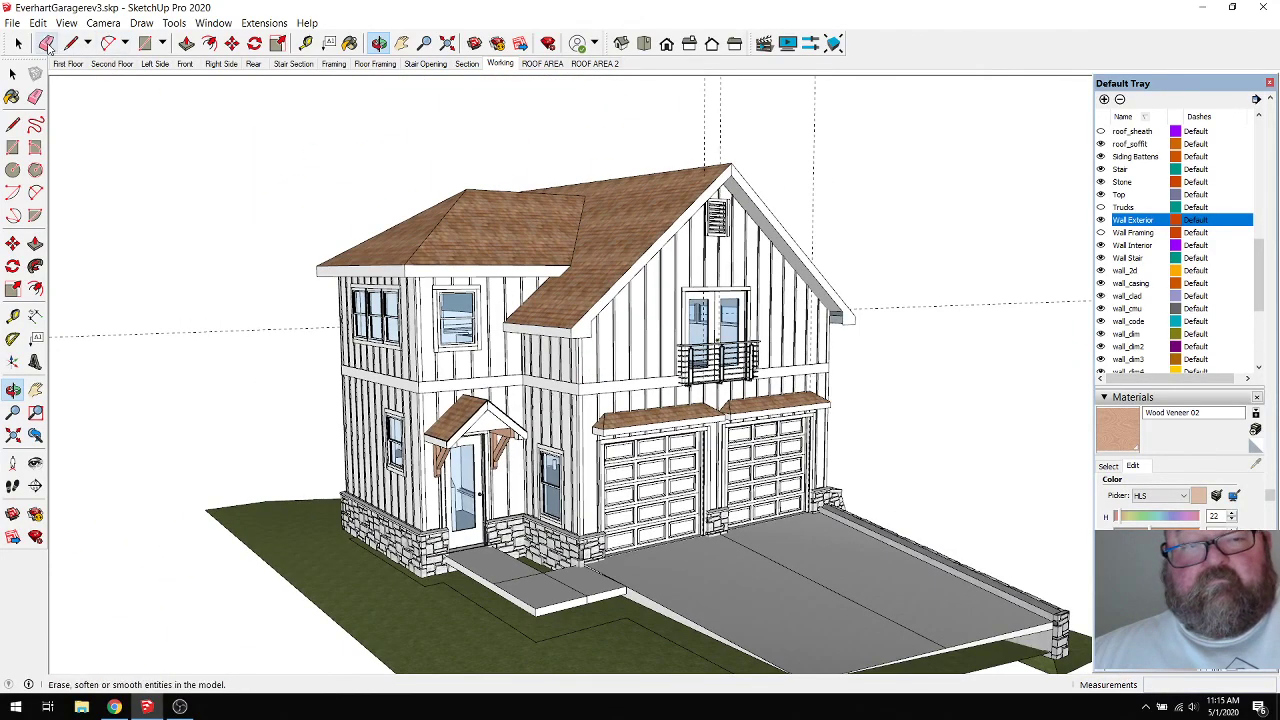
Briefly edit the left garage header, then switch to the YouTube Studio dashboard.
left_click(46, 43)
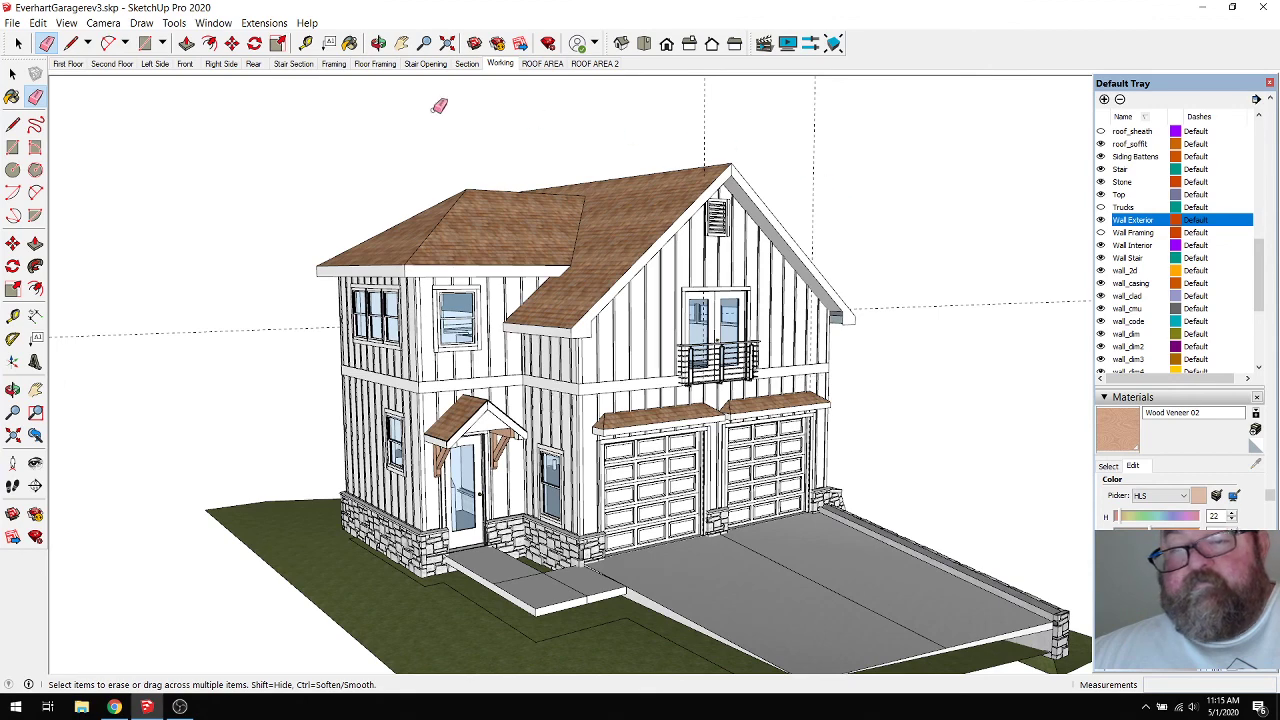
left_click(18, 43)
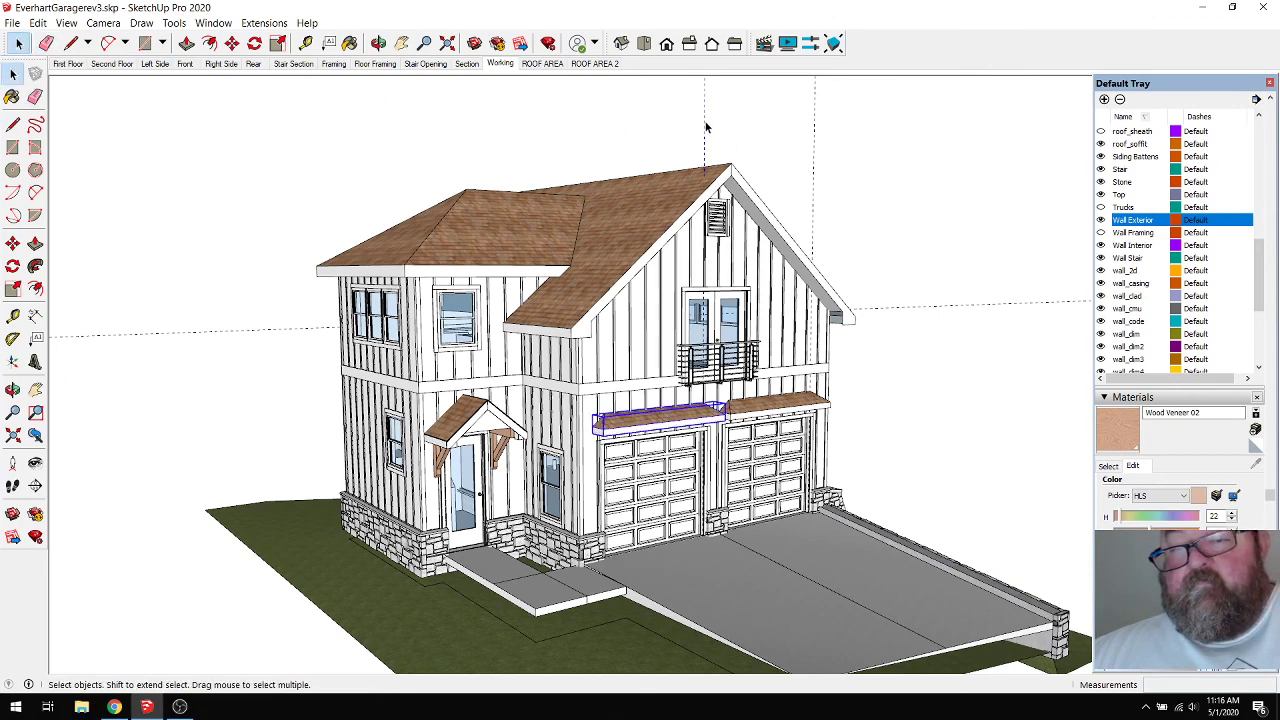
key("Return")
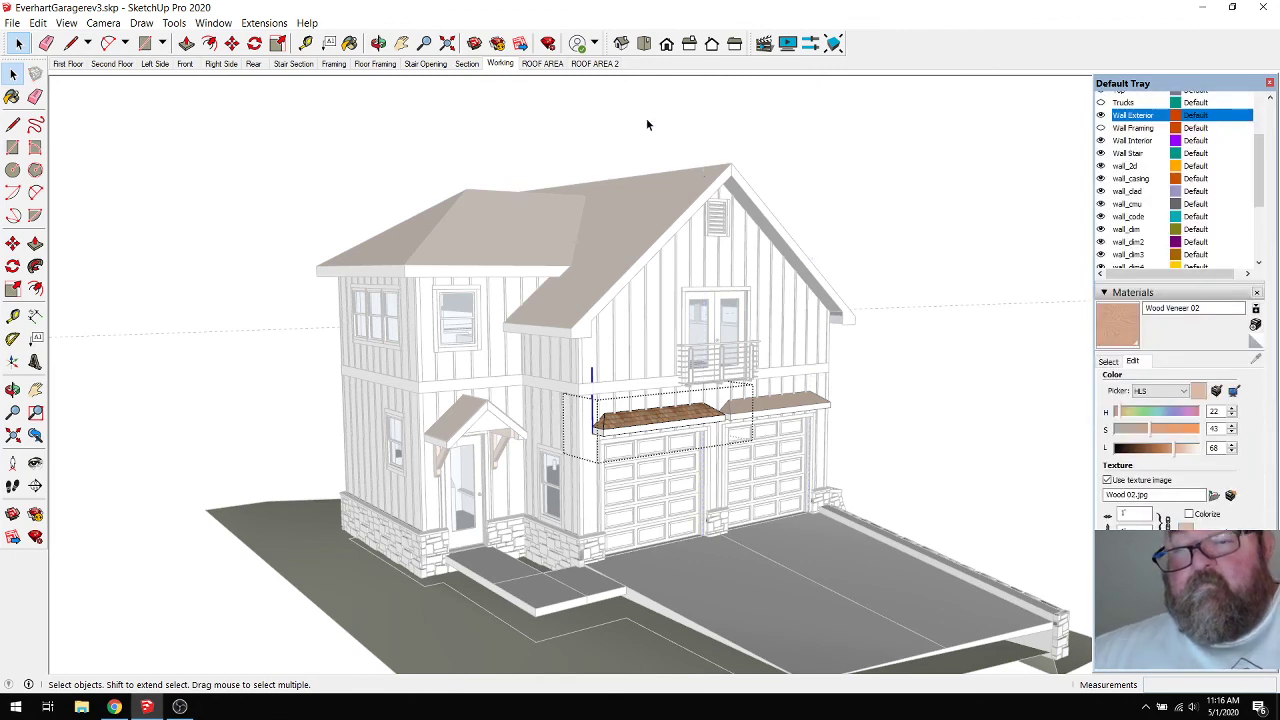
left_click(966, 218)
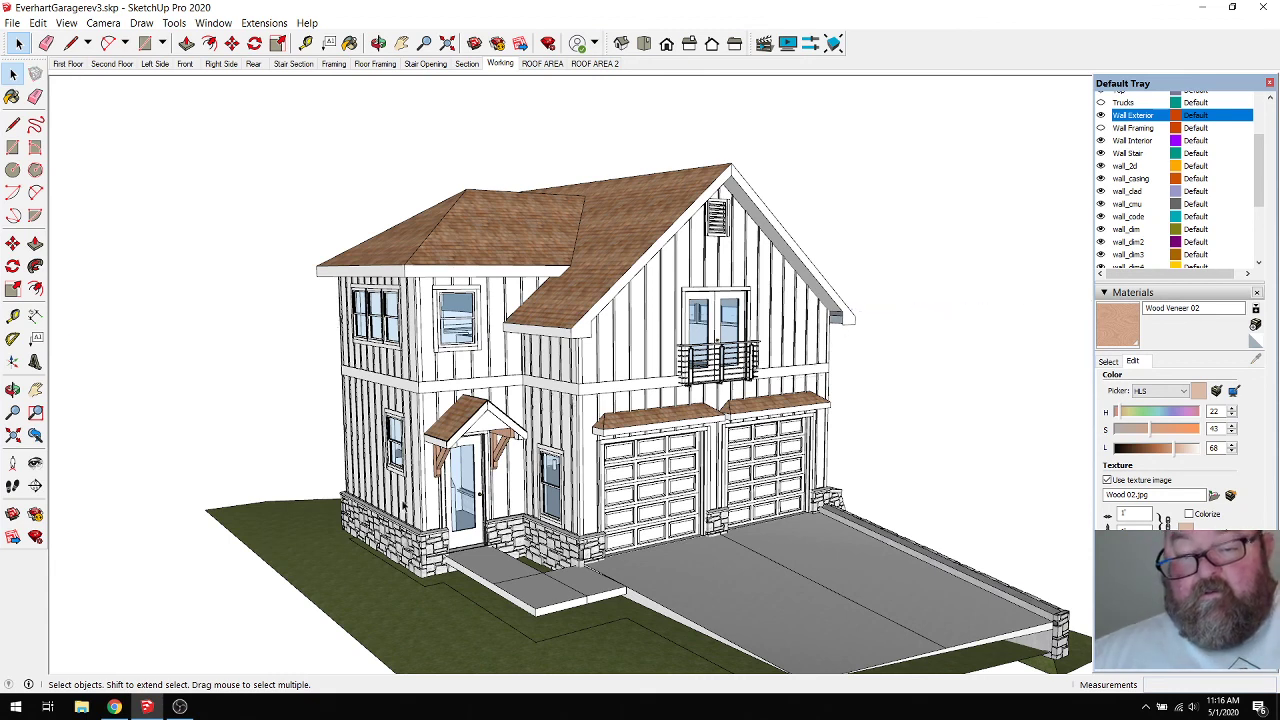
scroll(398, 411, "up", 3)
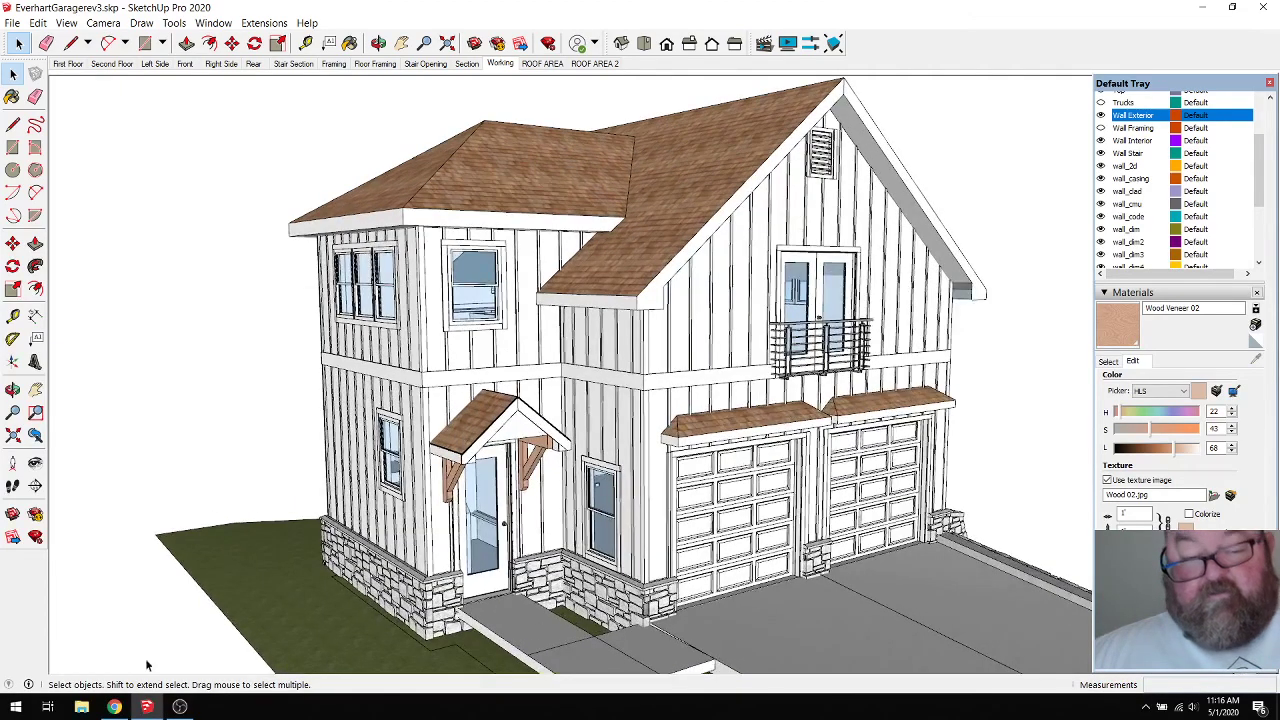
left_click(116, 708)
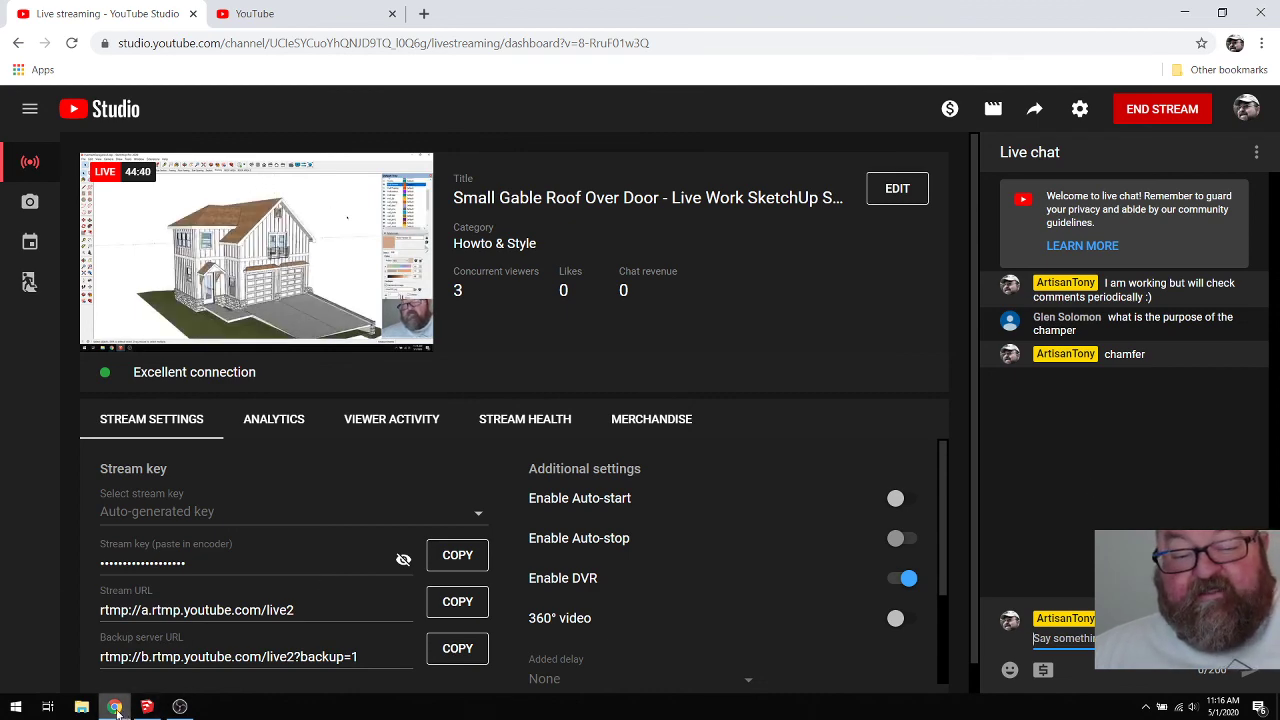
Return to SketchUp and orbit the house to a new angle.
left_click(146, 707)
scroll(662, 412, "up", 1)
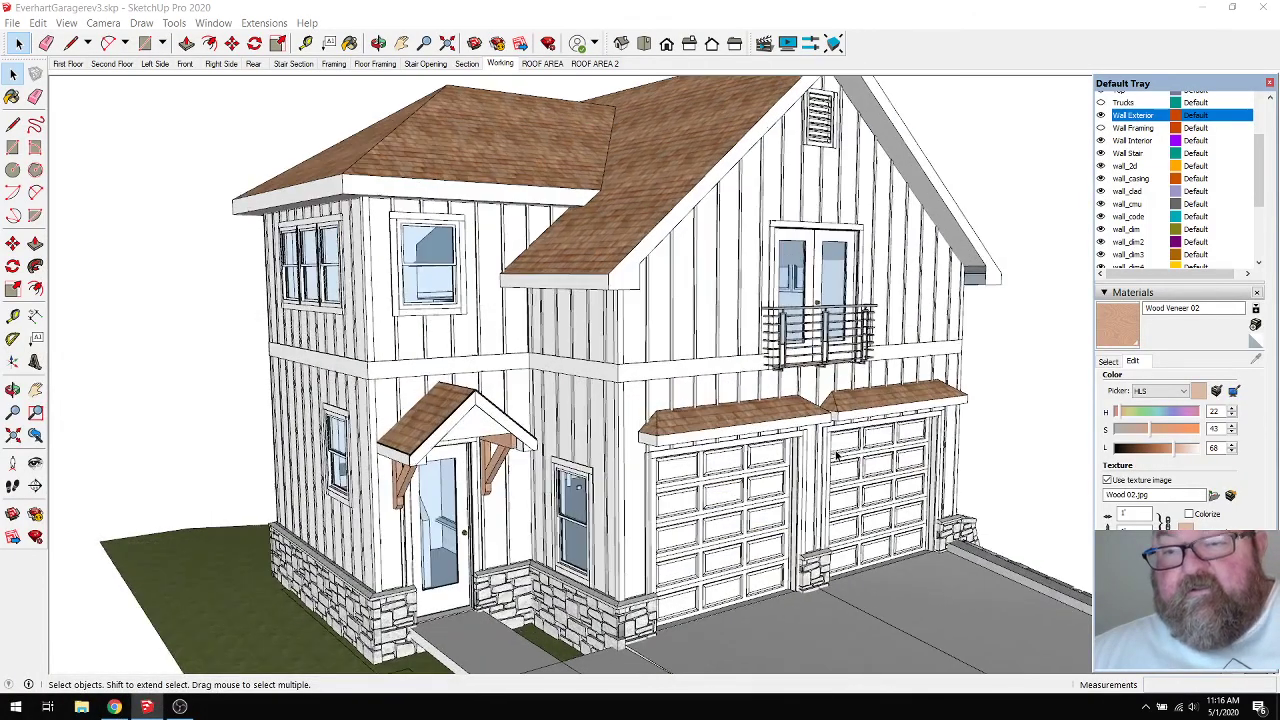
left_click(378, 43)
left_click_drag(630, 345, 667, 357)
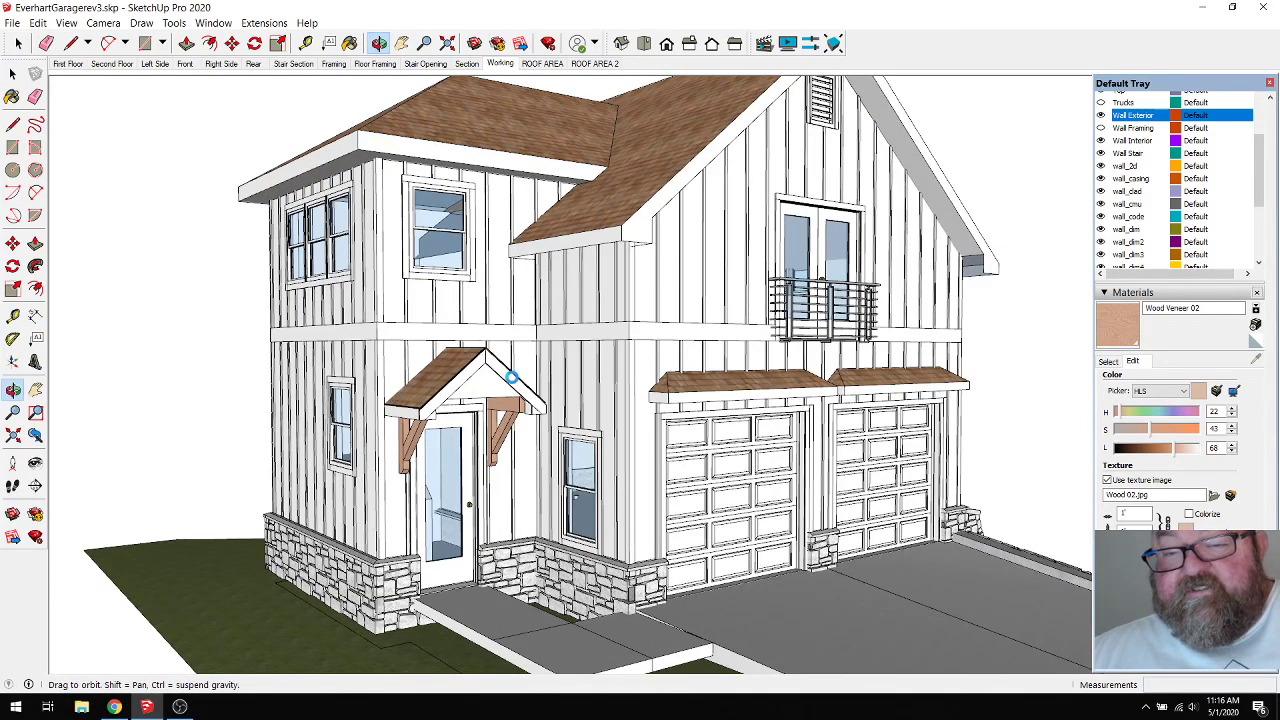
left_click_drag(617, 401, 645, 398)
scroll(650, 399, "up", 5)
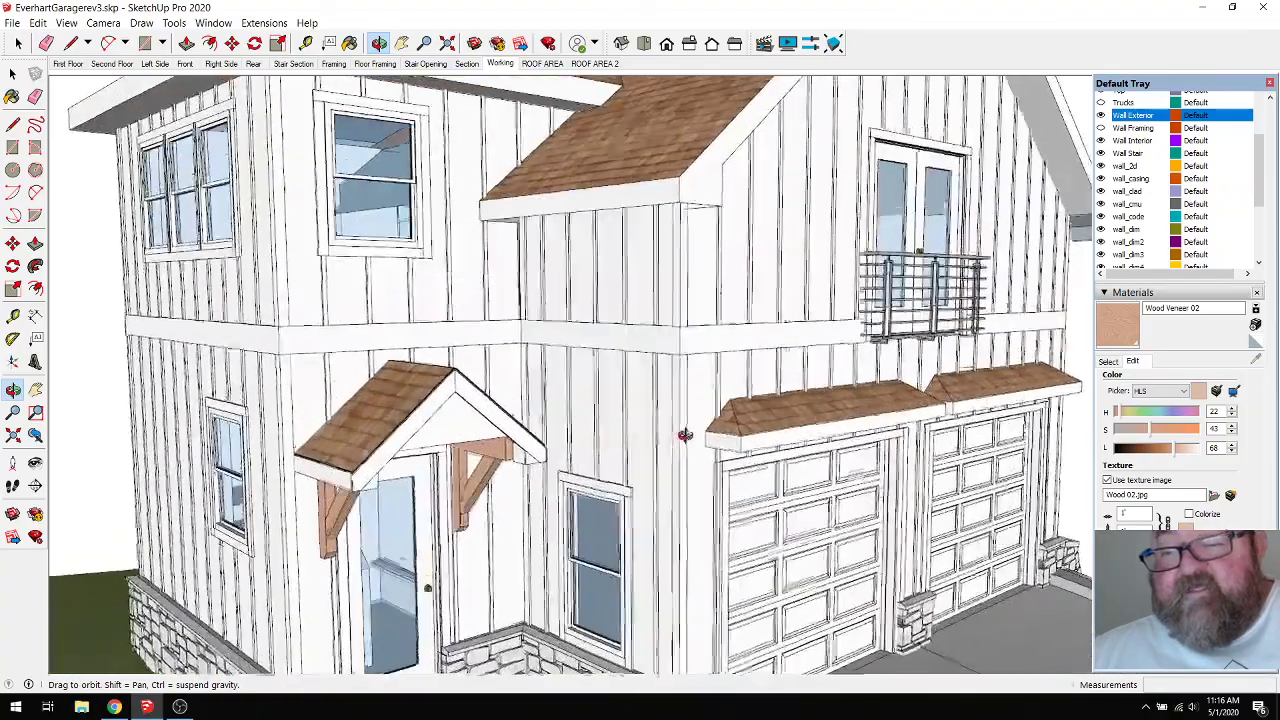
scroll(620, 397, "down", 4)
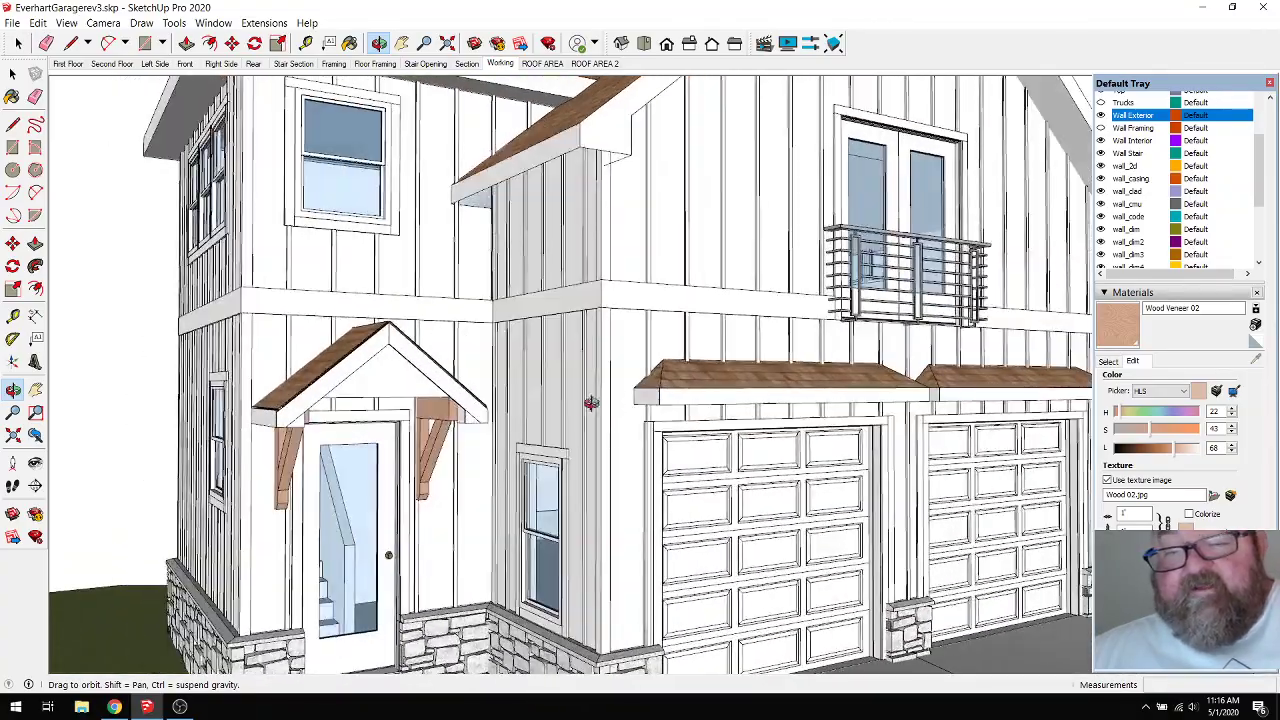
scroll(592, 403, "up", 4)
scroll(592, 403, "down", 4)
scroll(611, 441, "up", 4)
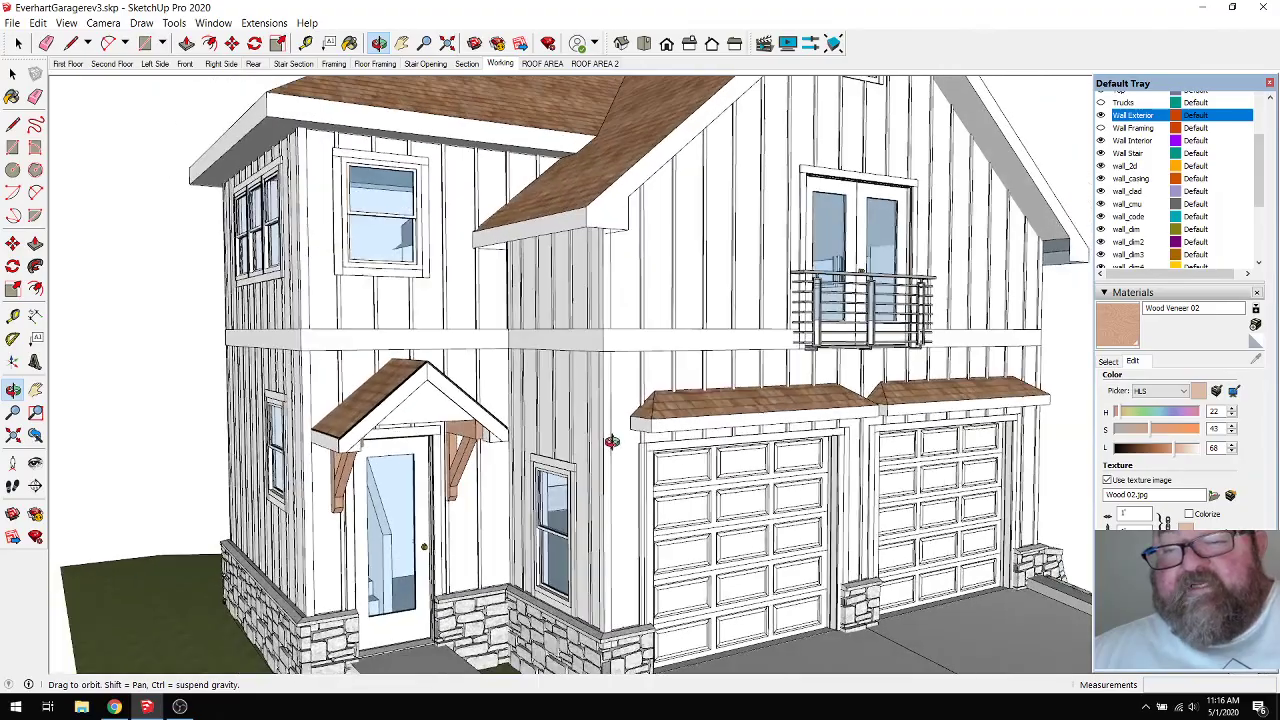
Snap to the front view (F2) and orbit toward the left side and porch roof.
key("F2")
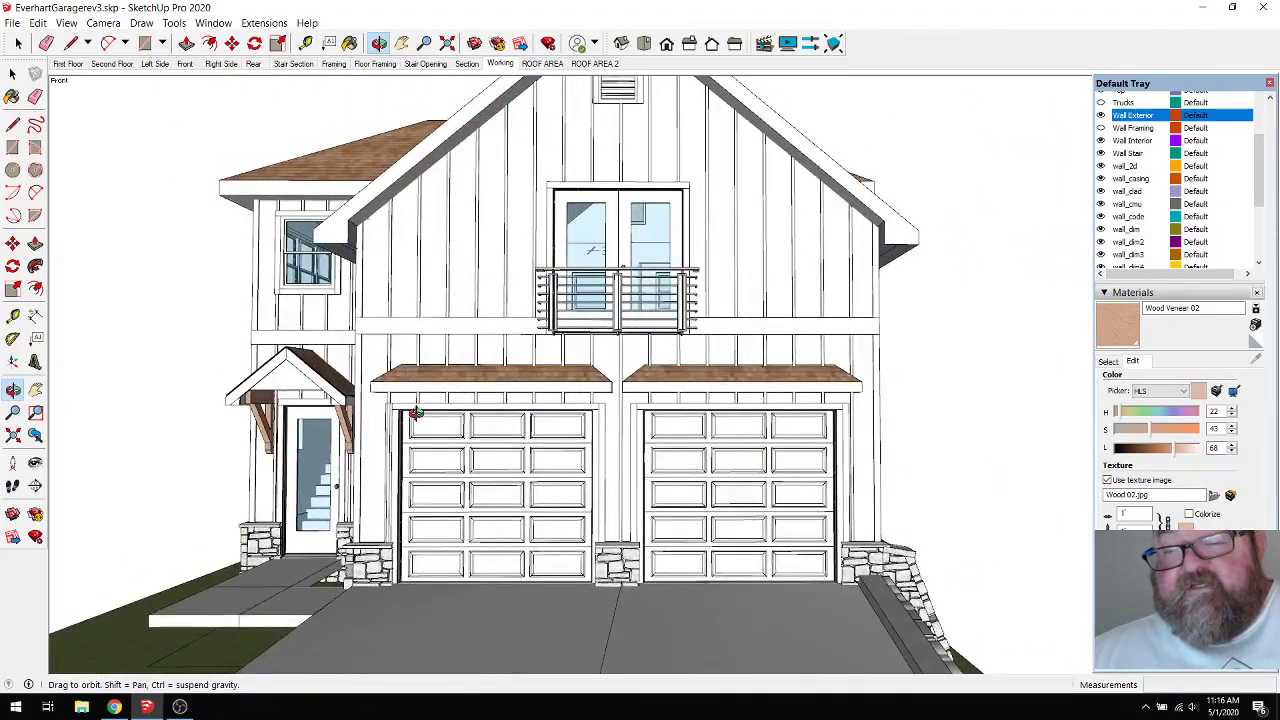
left_click_drag(415, 413, 507, 410)
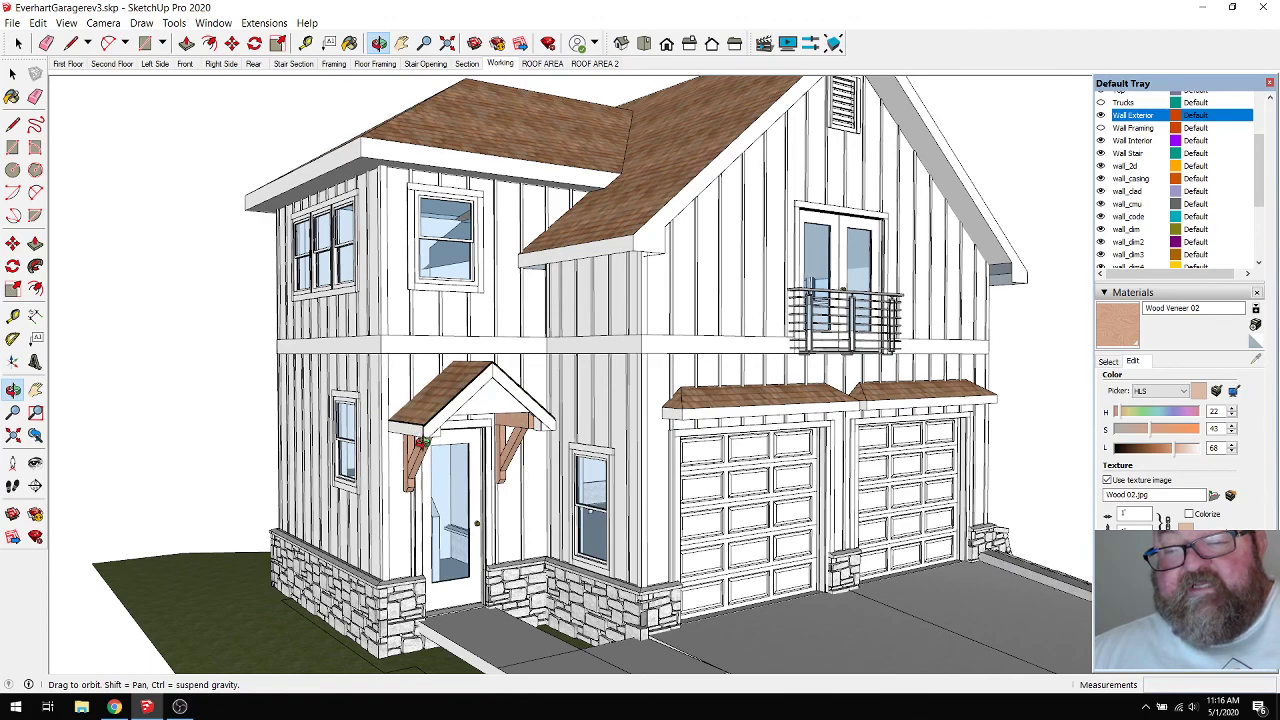
scroll(422, 441, "up", 10)
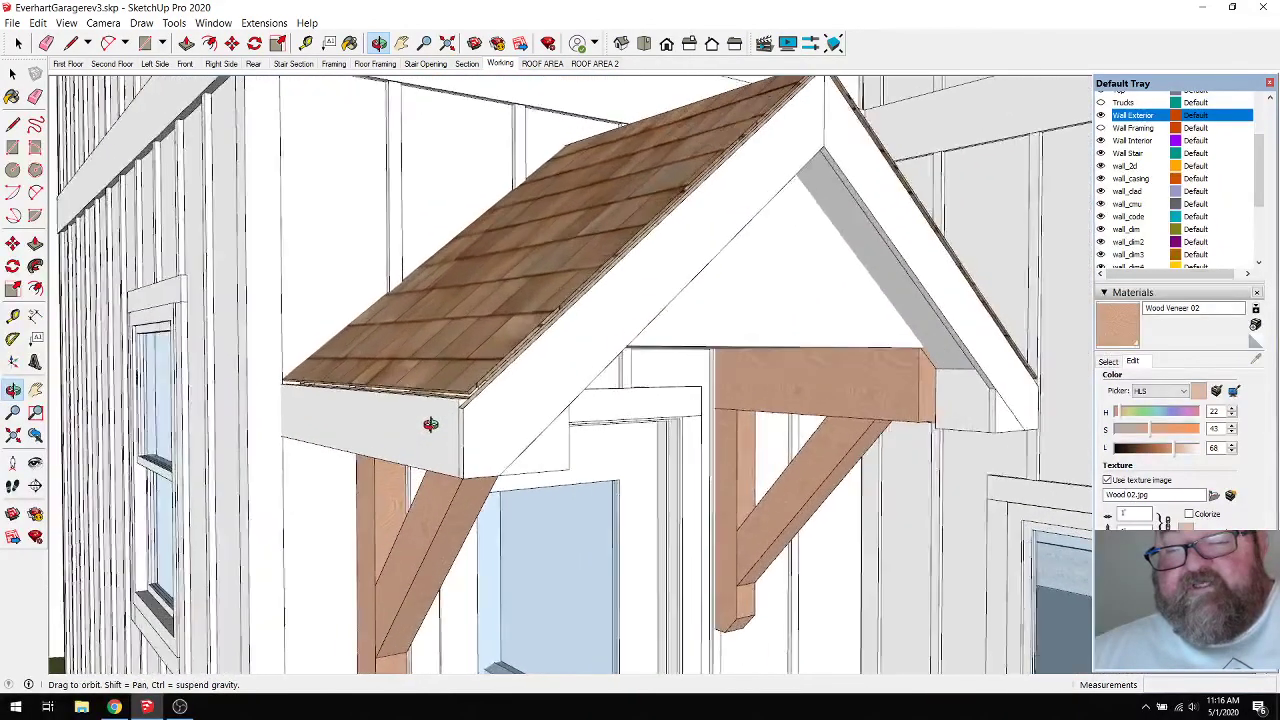
scroll(430, 424, "up", 3)
left_click_drag(458, 408, 456, 464)
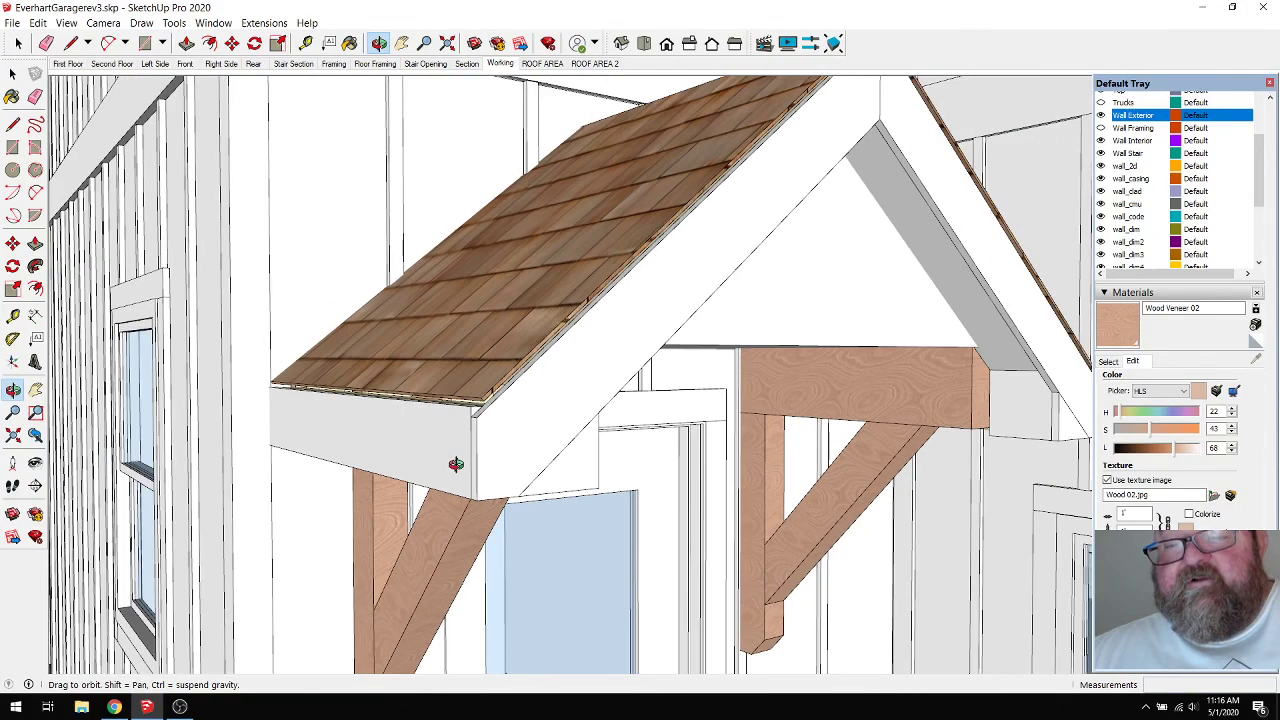
Zoom in and out on the gable porch roof and its wood brackets.
scroll(478, 489, "down", 12)
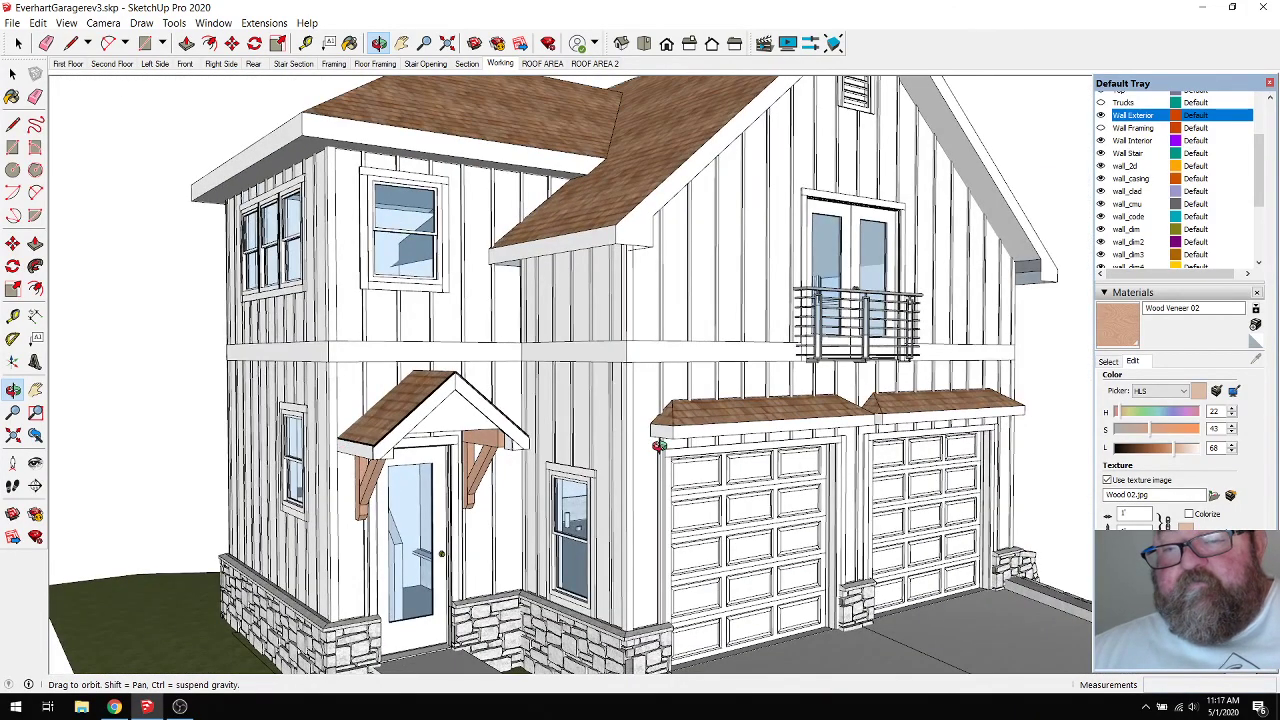
scroll(624, 245, "up", 8)
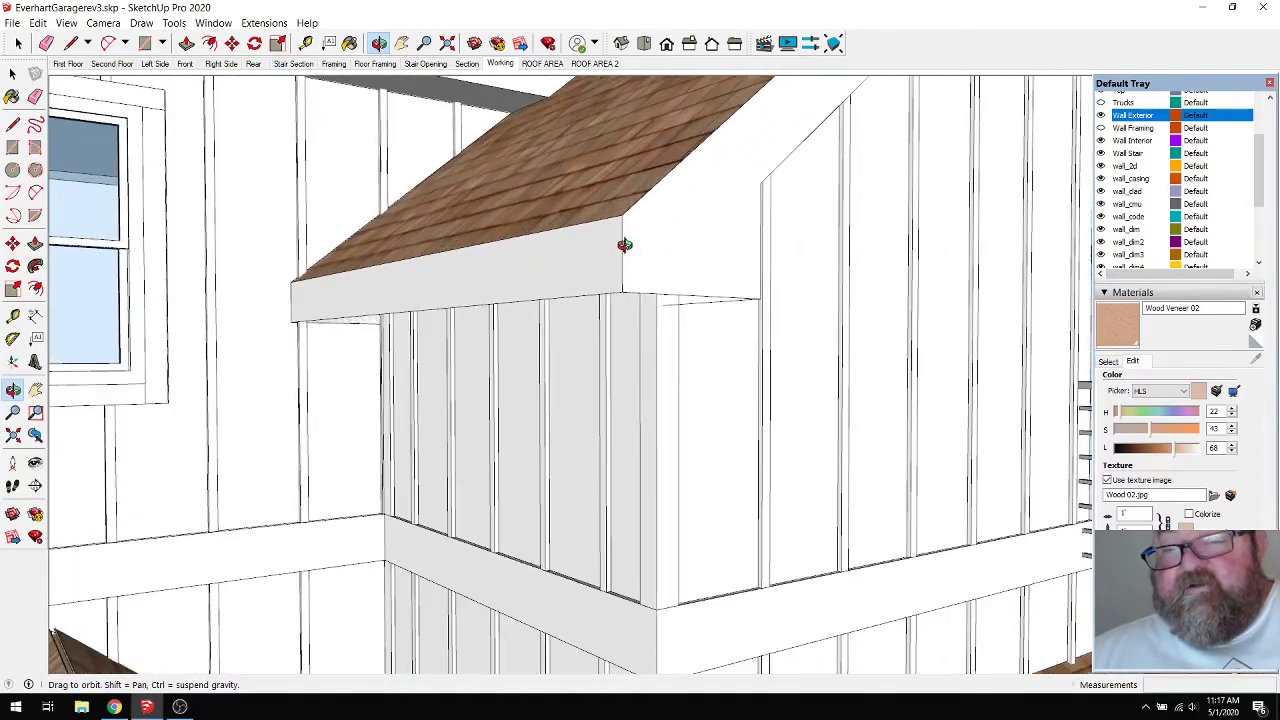
scroll(624, 245, "up", 1)
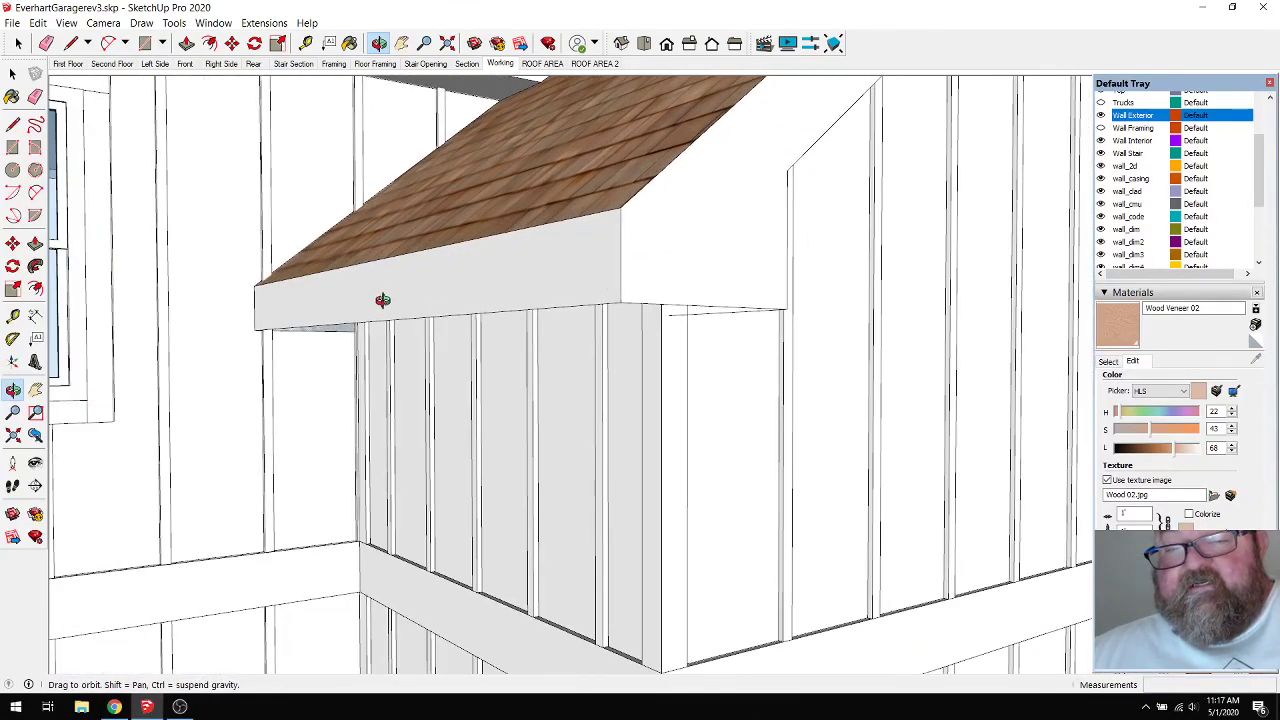
scroll(586, 294, "down", 10)
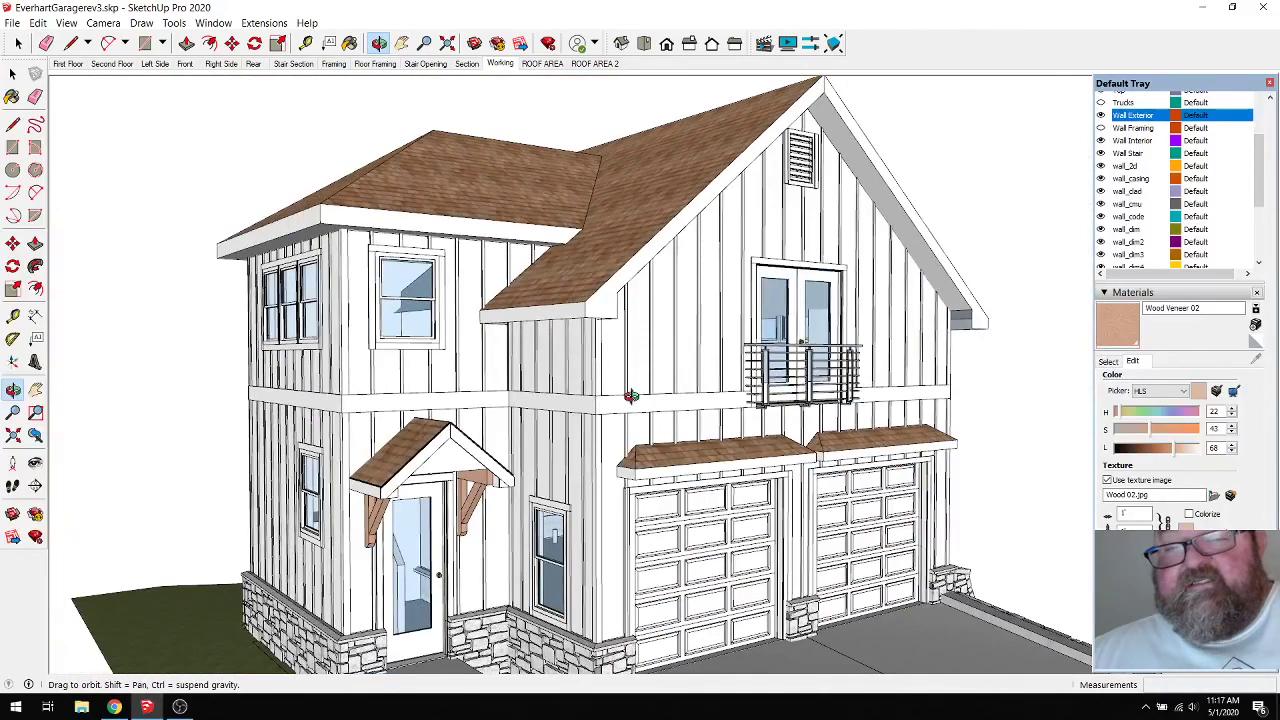
scroll(412, 486, "up", 10)
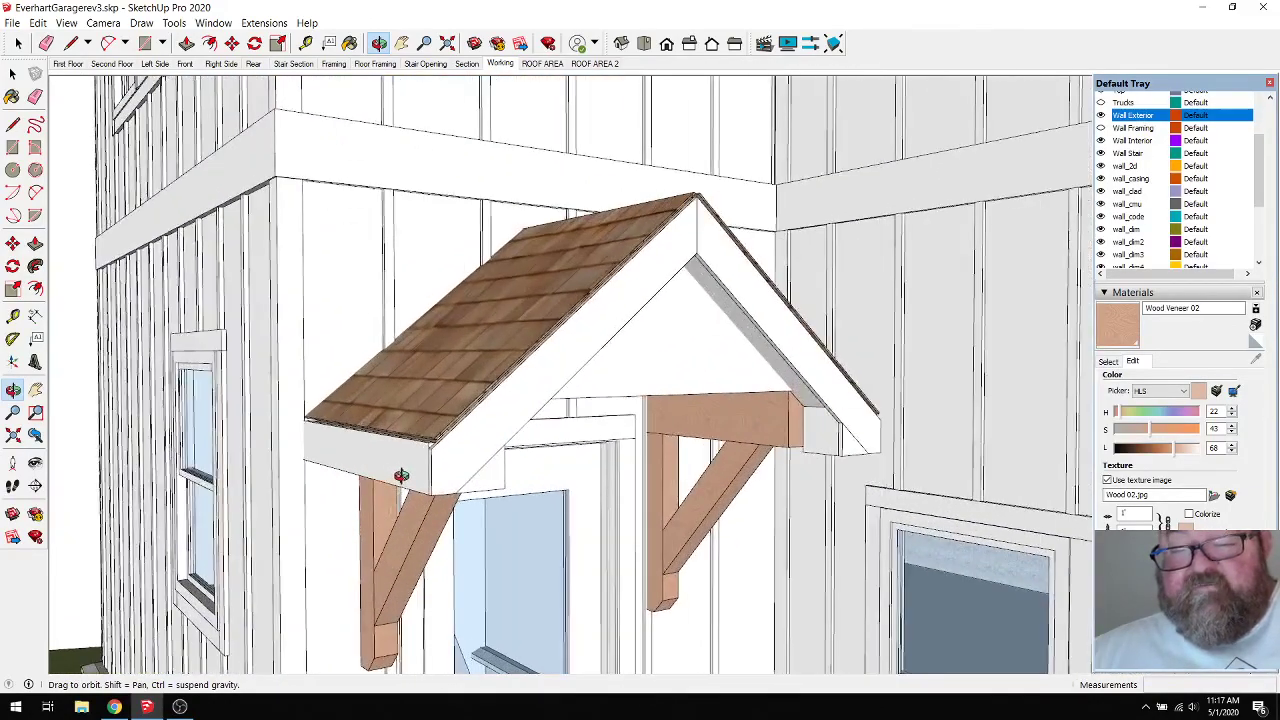
scroll(429, 450, "down", 6)
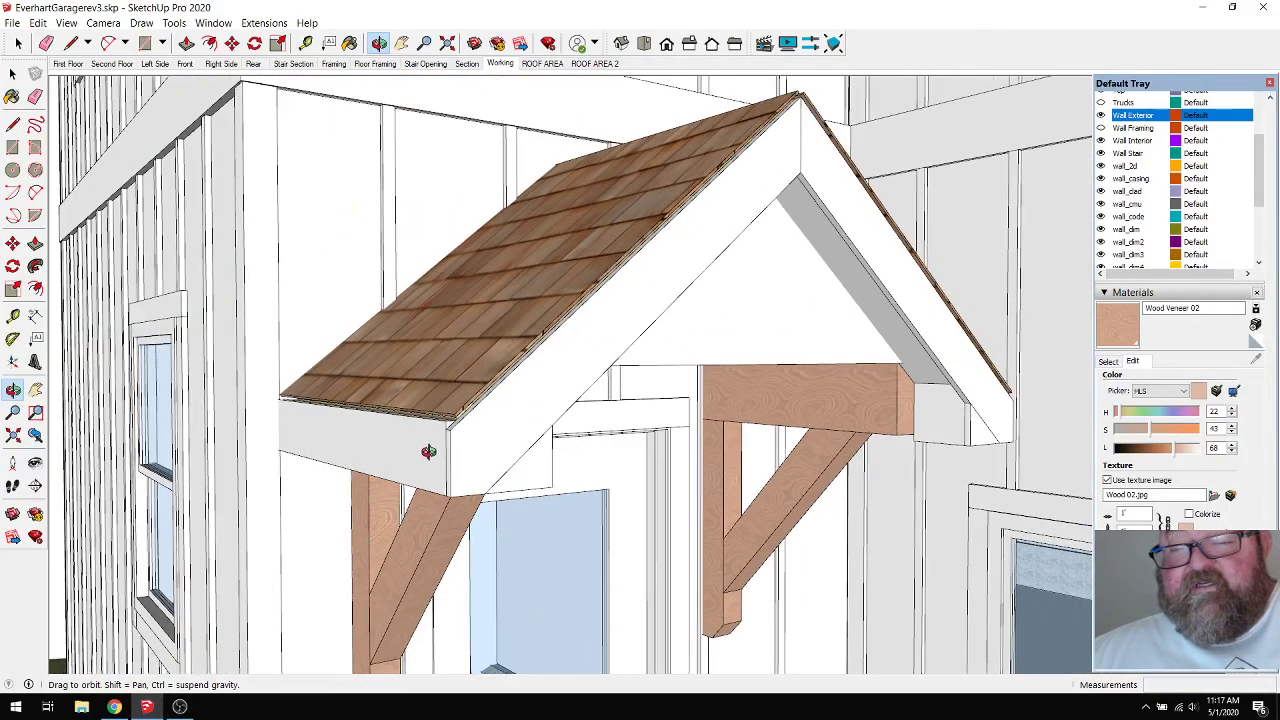
scroll(440, 455, "up", 6)
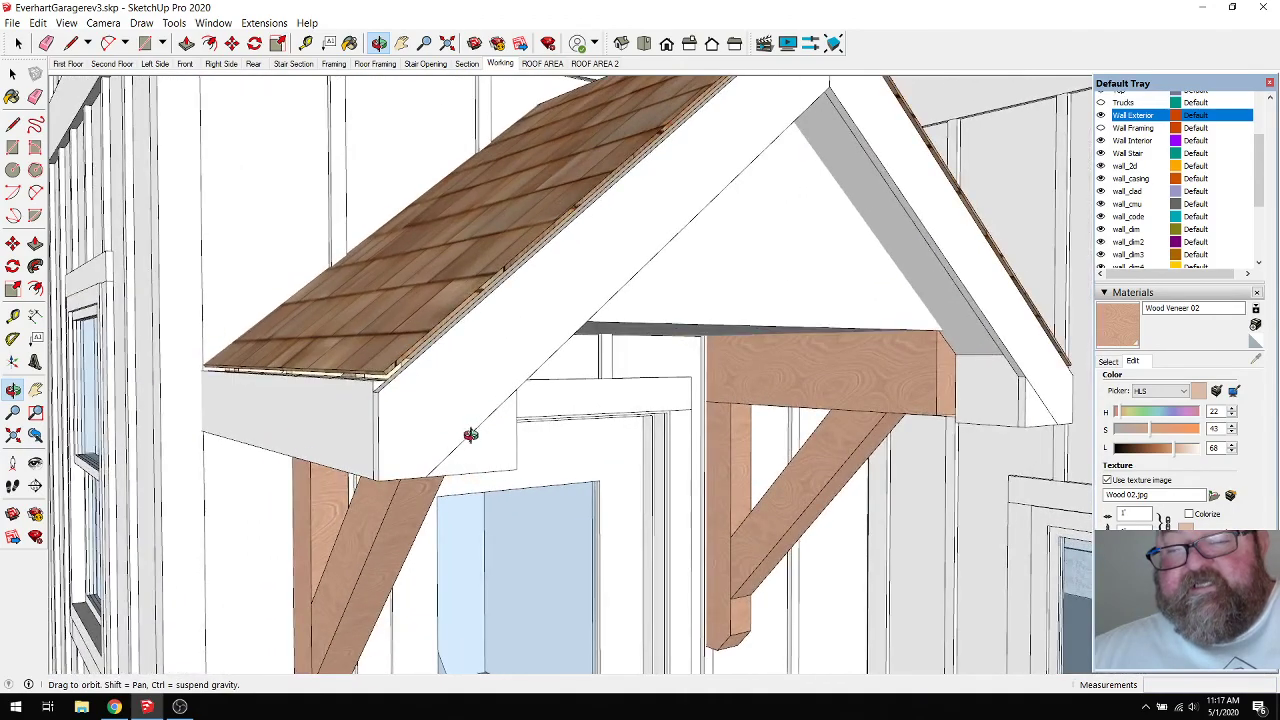
scroll(470, 434, "down", 10)
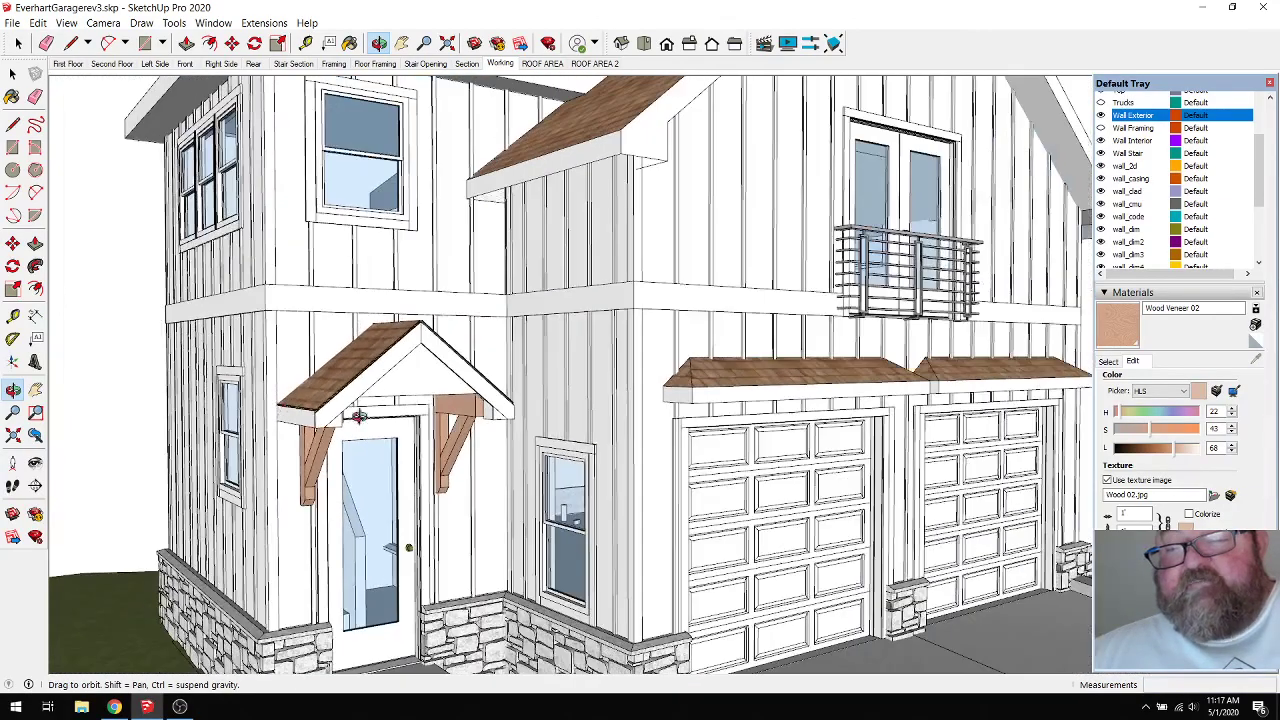
scroll(358, 416, "down", 6)
left_click_drag(360, 415, 440, 405)
scroll(443, 404, "up", 3)
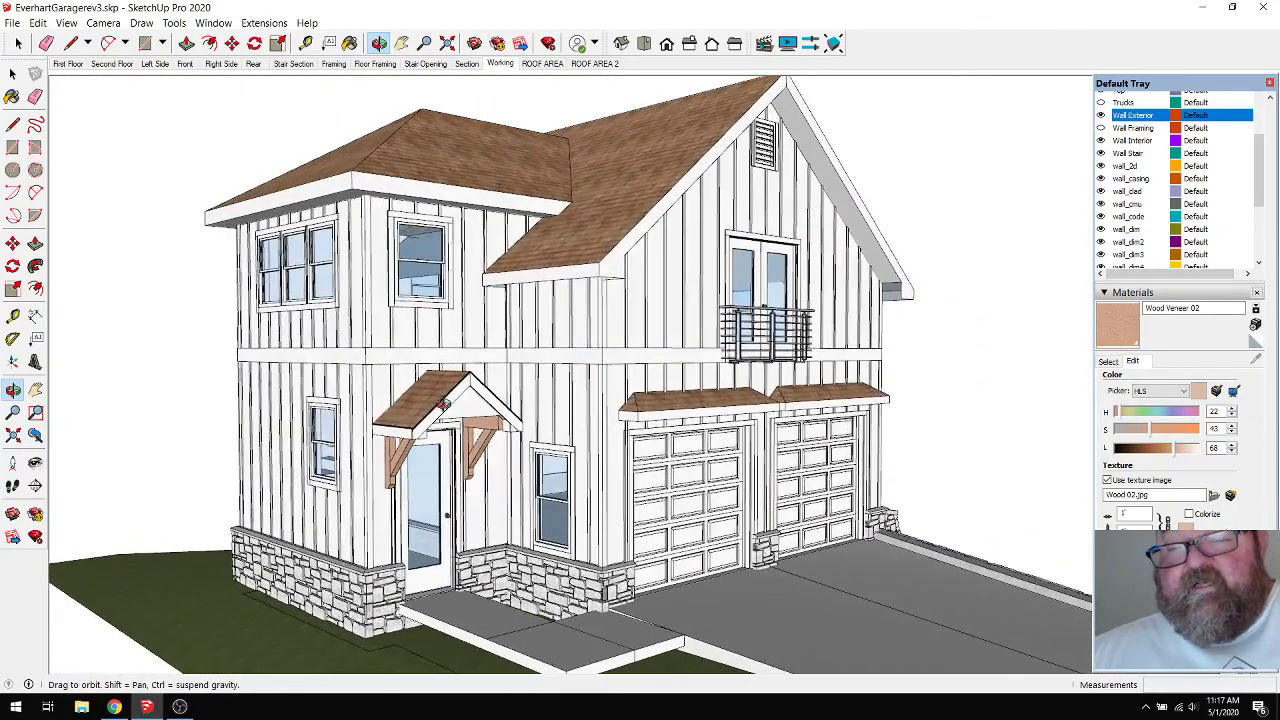
scroll(441, 403, "up", 2)
left_click_drag(561, 431, 544, 417)
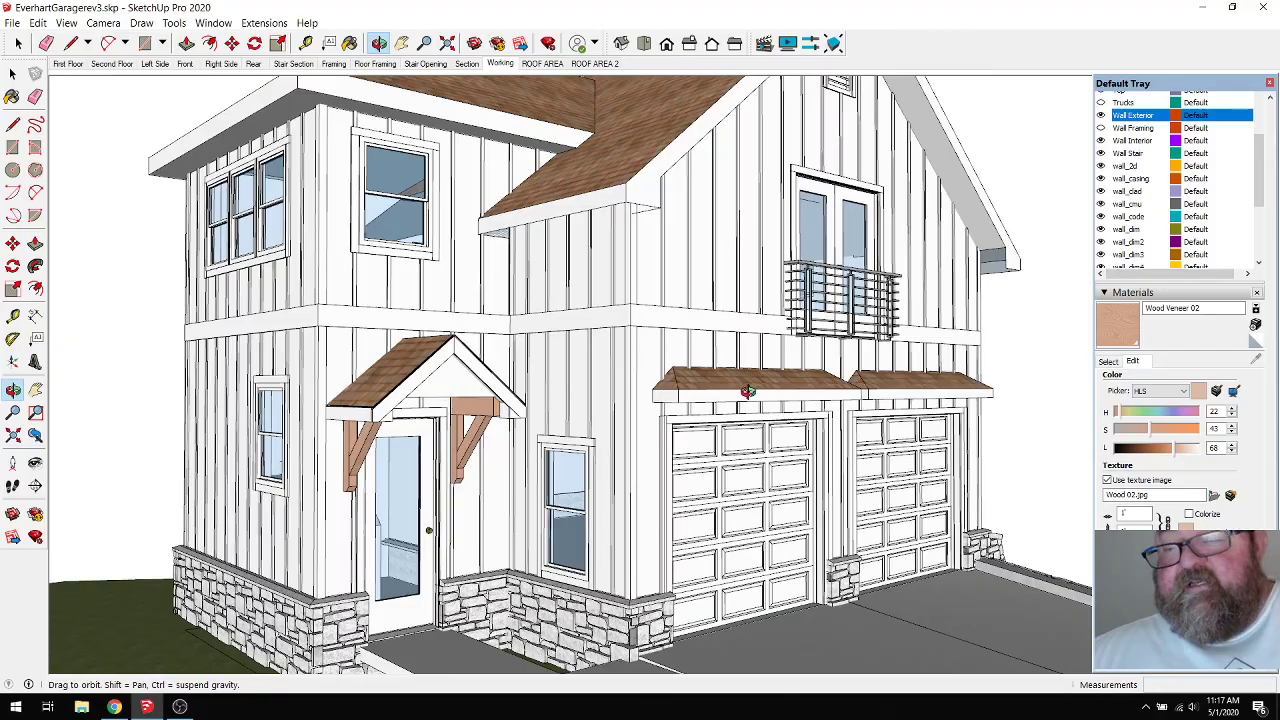
left_click_drag(452, 399, 792, 376)
scroll(433, 387, "up", 2)
scroll(765, 412, "up", 6)
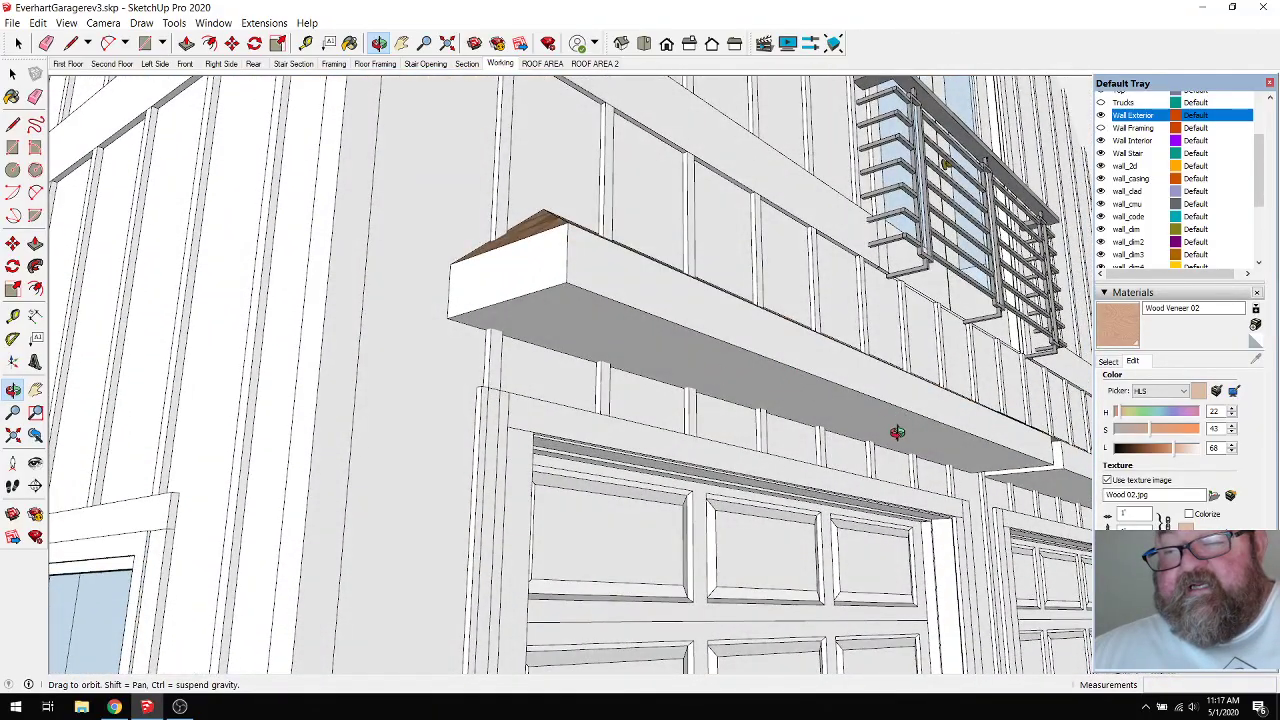
scroll(578, 357, "down", 10)
left_click_drag(537, 357, 606, 403)
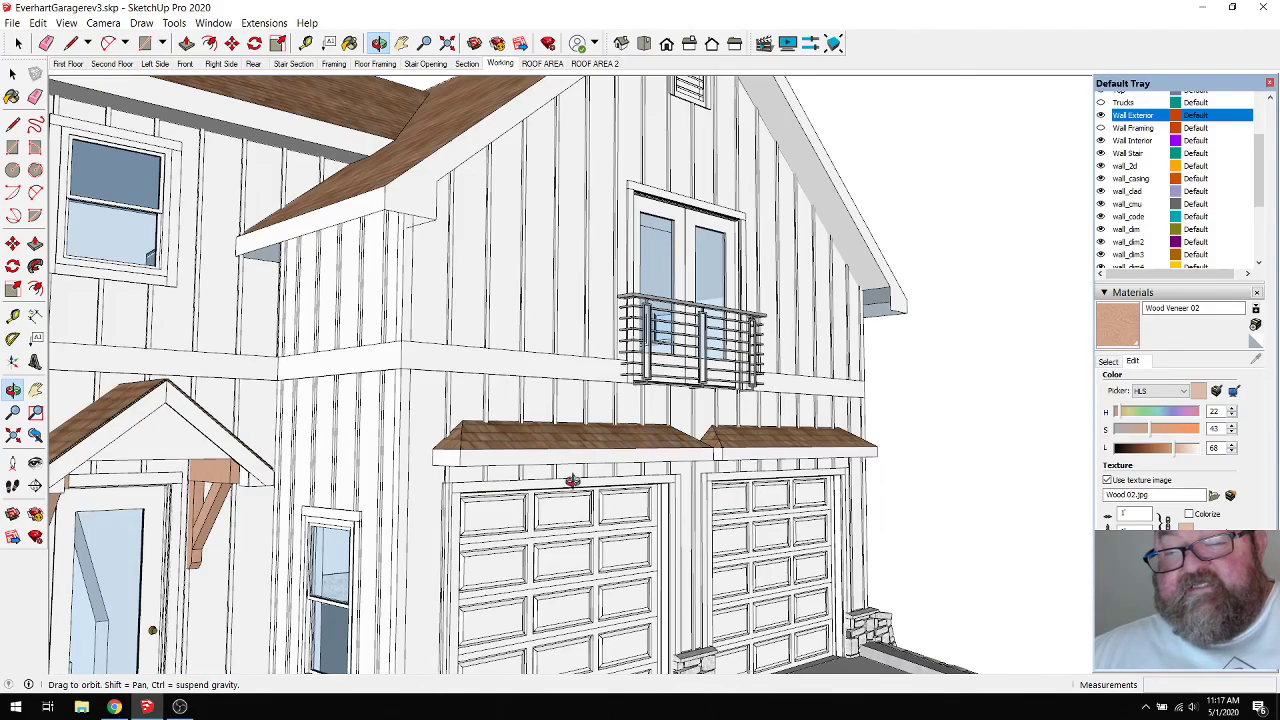
left_click_drag(572, 480, 676, 458)
scroll(690, 502, "up", 3)
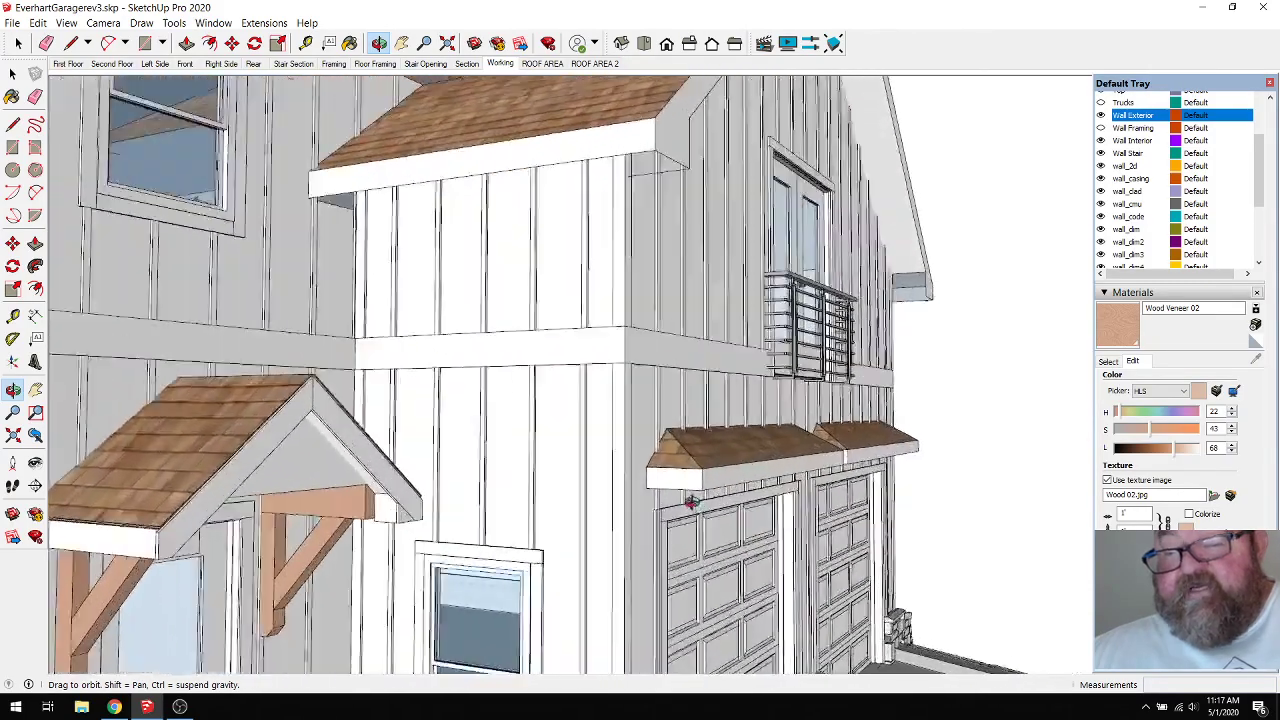
scroll(690, 502, "up", 3)
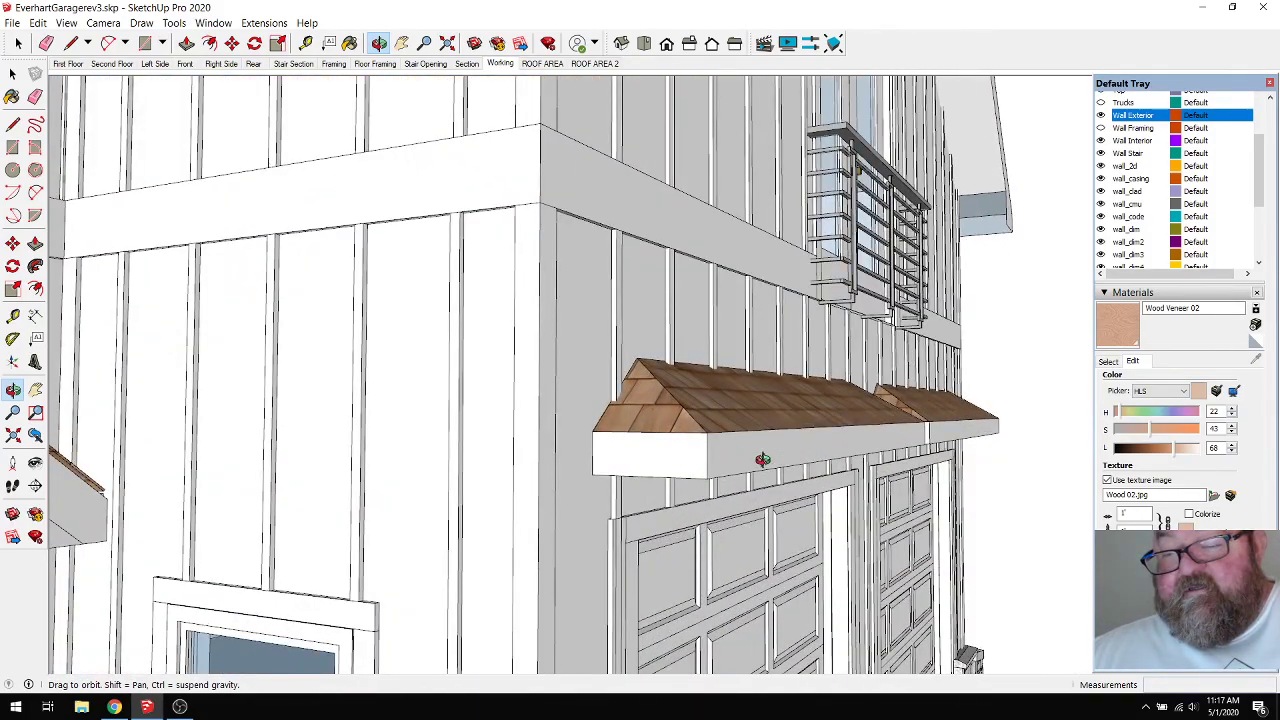
left_click_drag(599, 433, 594, 496)
scroll(431, 459, "down", 5)
scroll(594, 496, "down", 4)
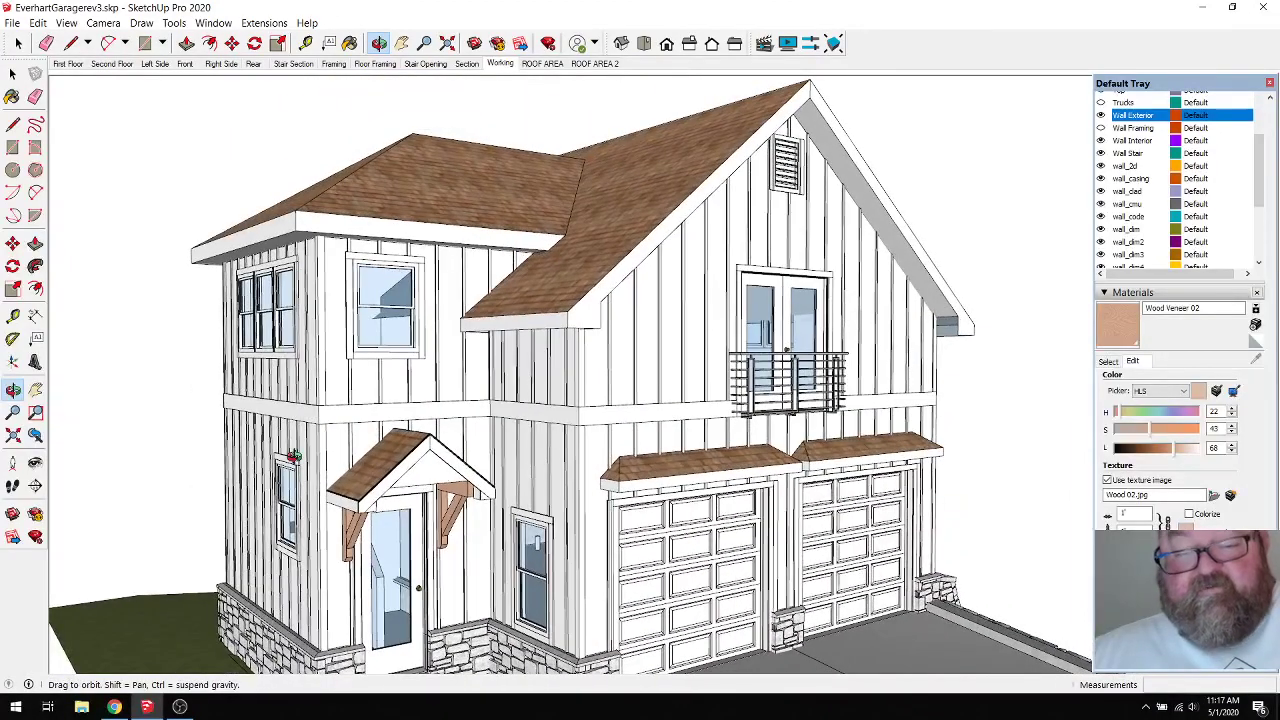
Switch to YouTube Studio and bring up the end-stream confirmation.
left_click(114, 707)
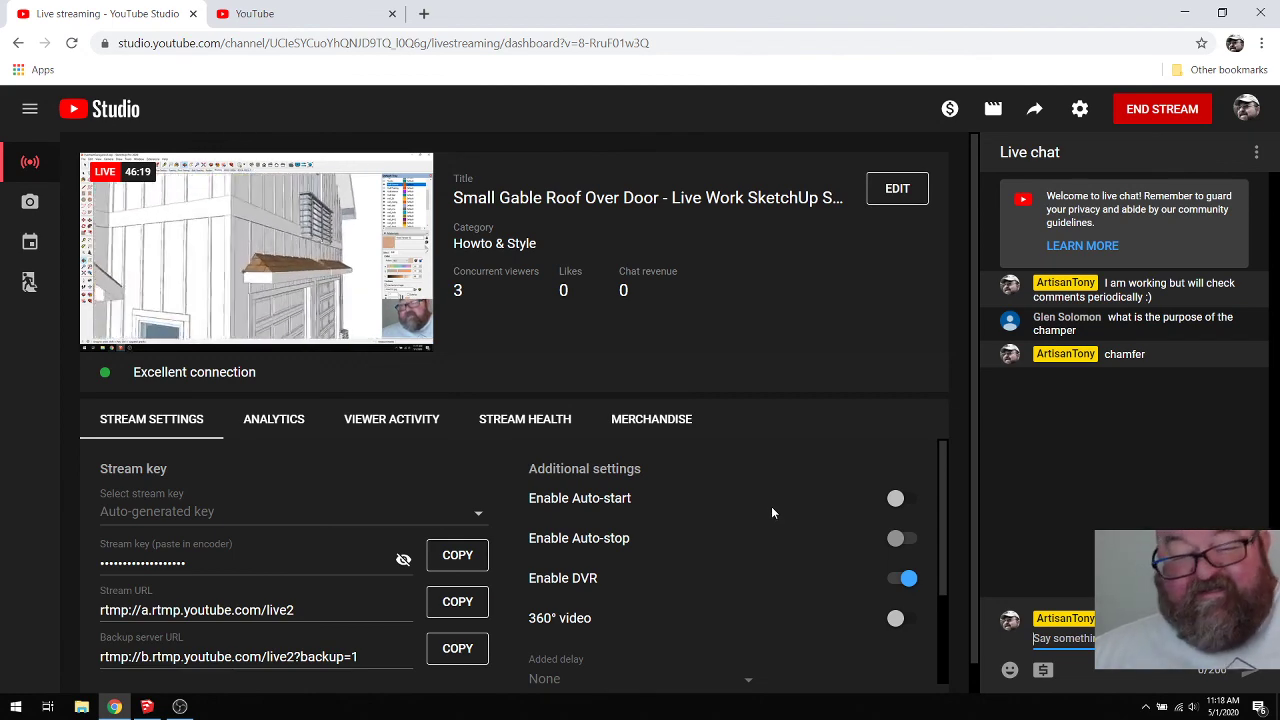
left_click(1177, 108)
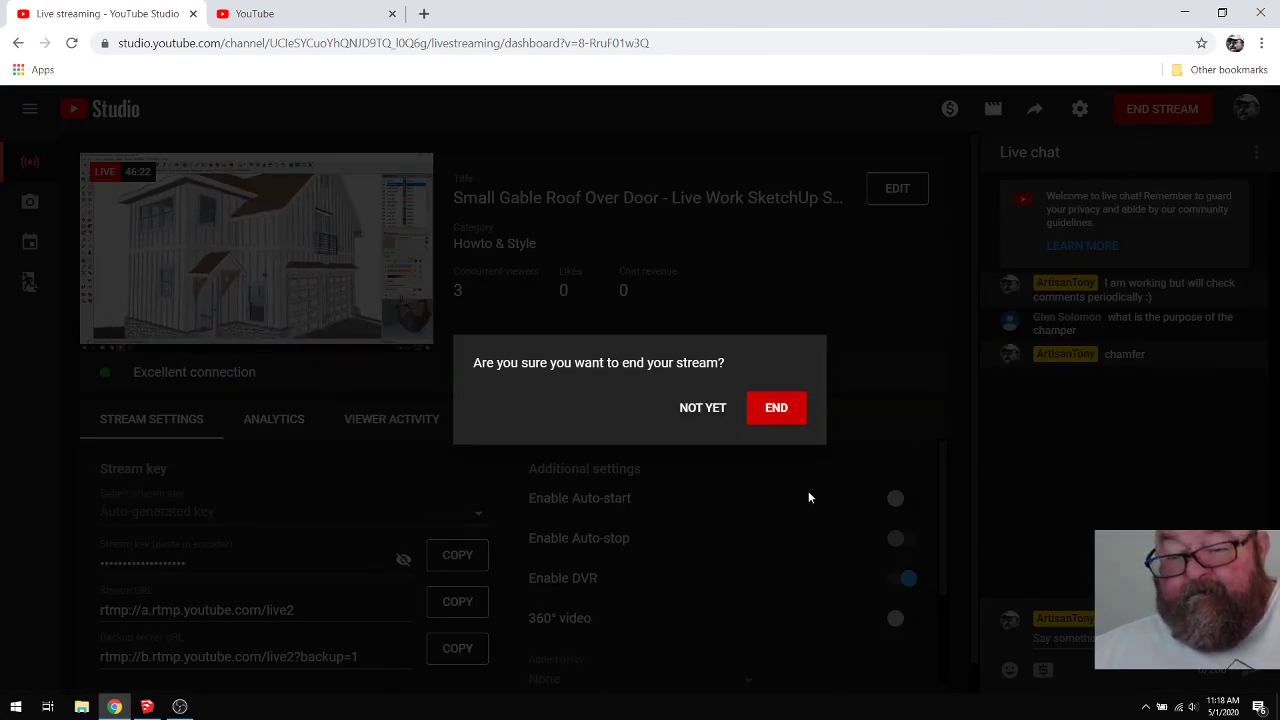